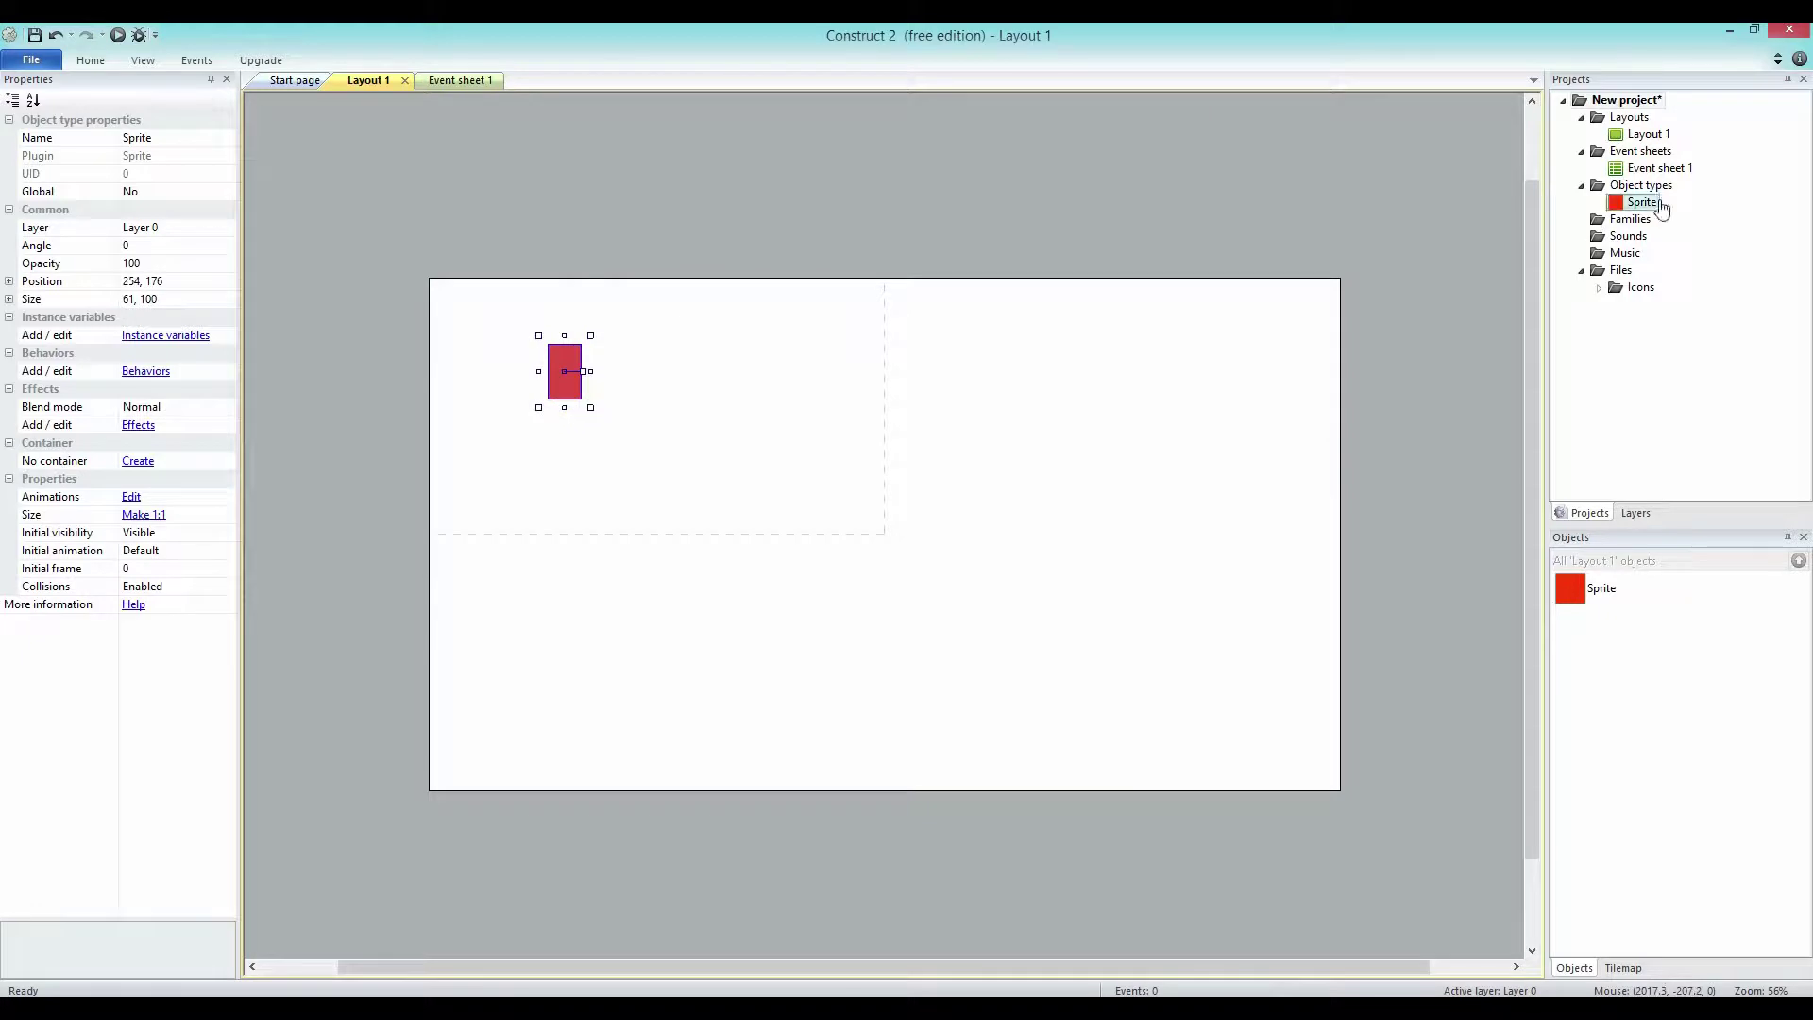
# Add the Platform behavior to the red Sprite object.
pyautogui.click(1728, 283)
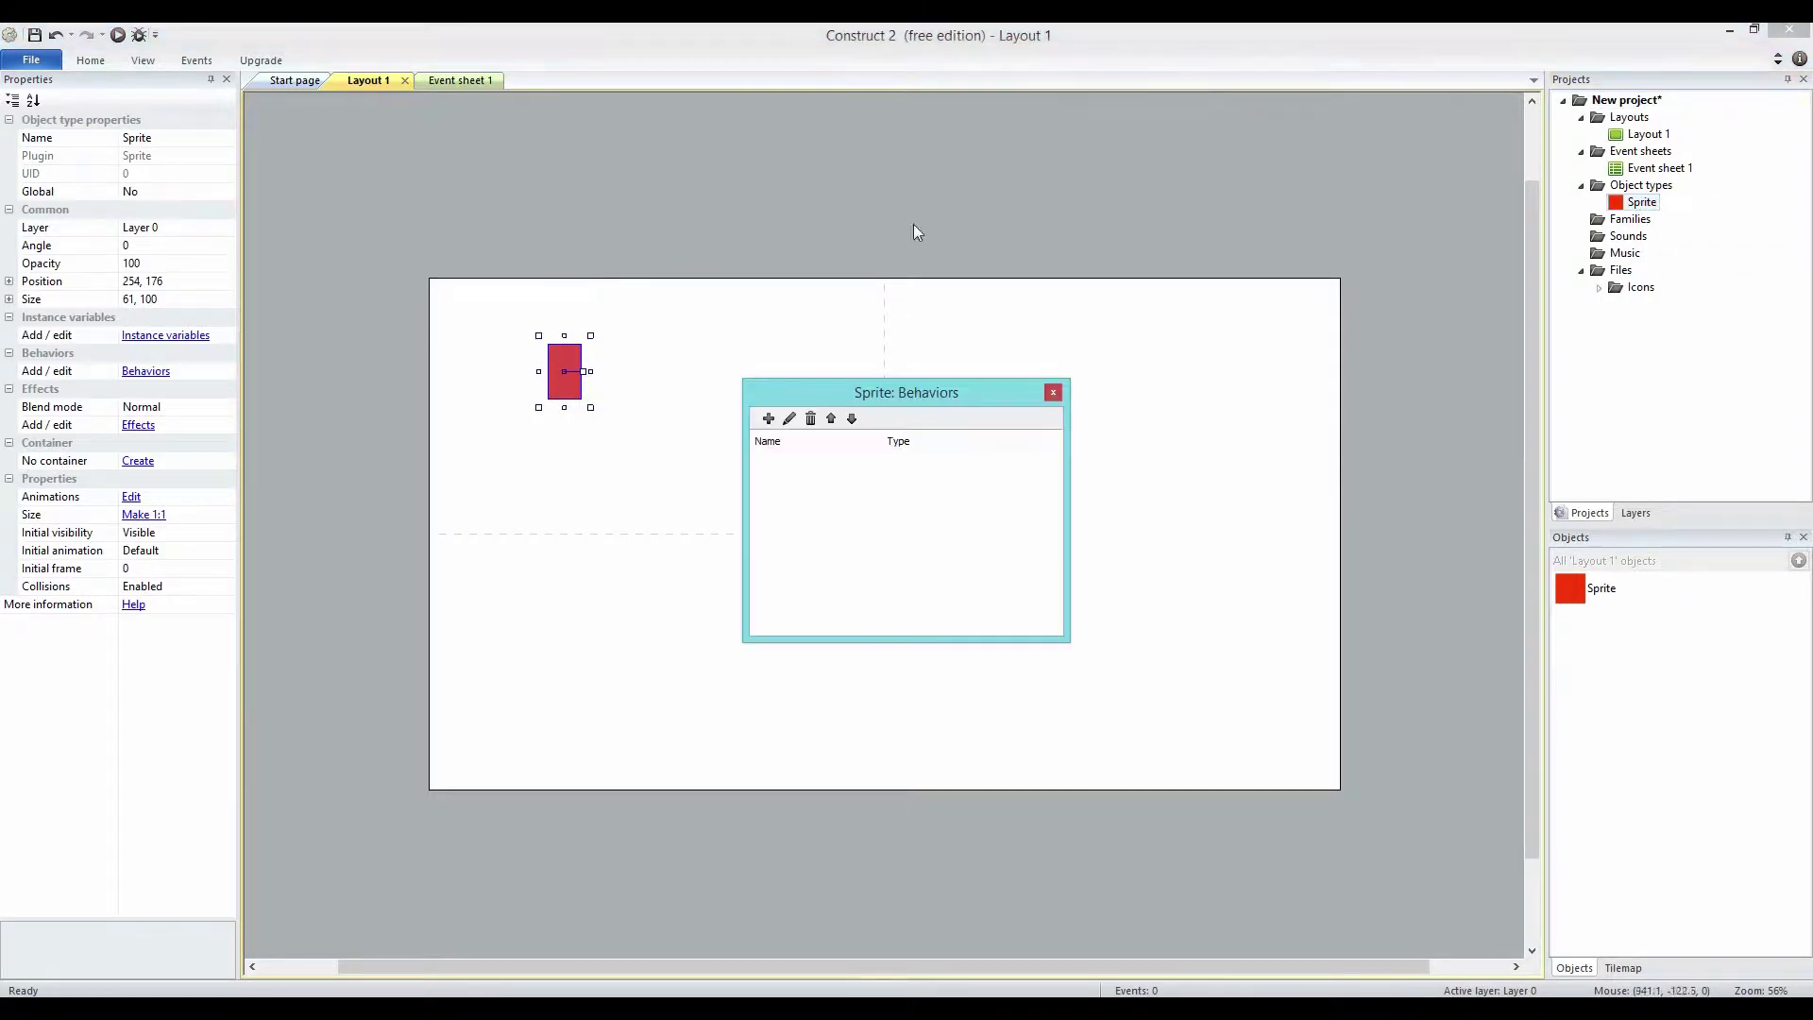
pyautogui.click(769, 418)
pyautogui.scroll(-5, 1093, 387)
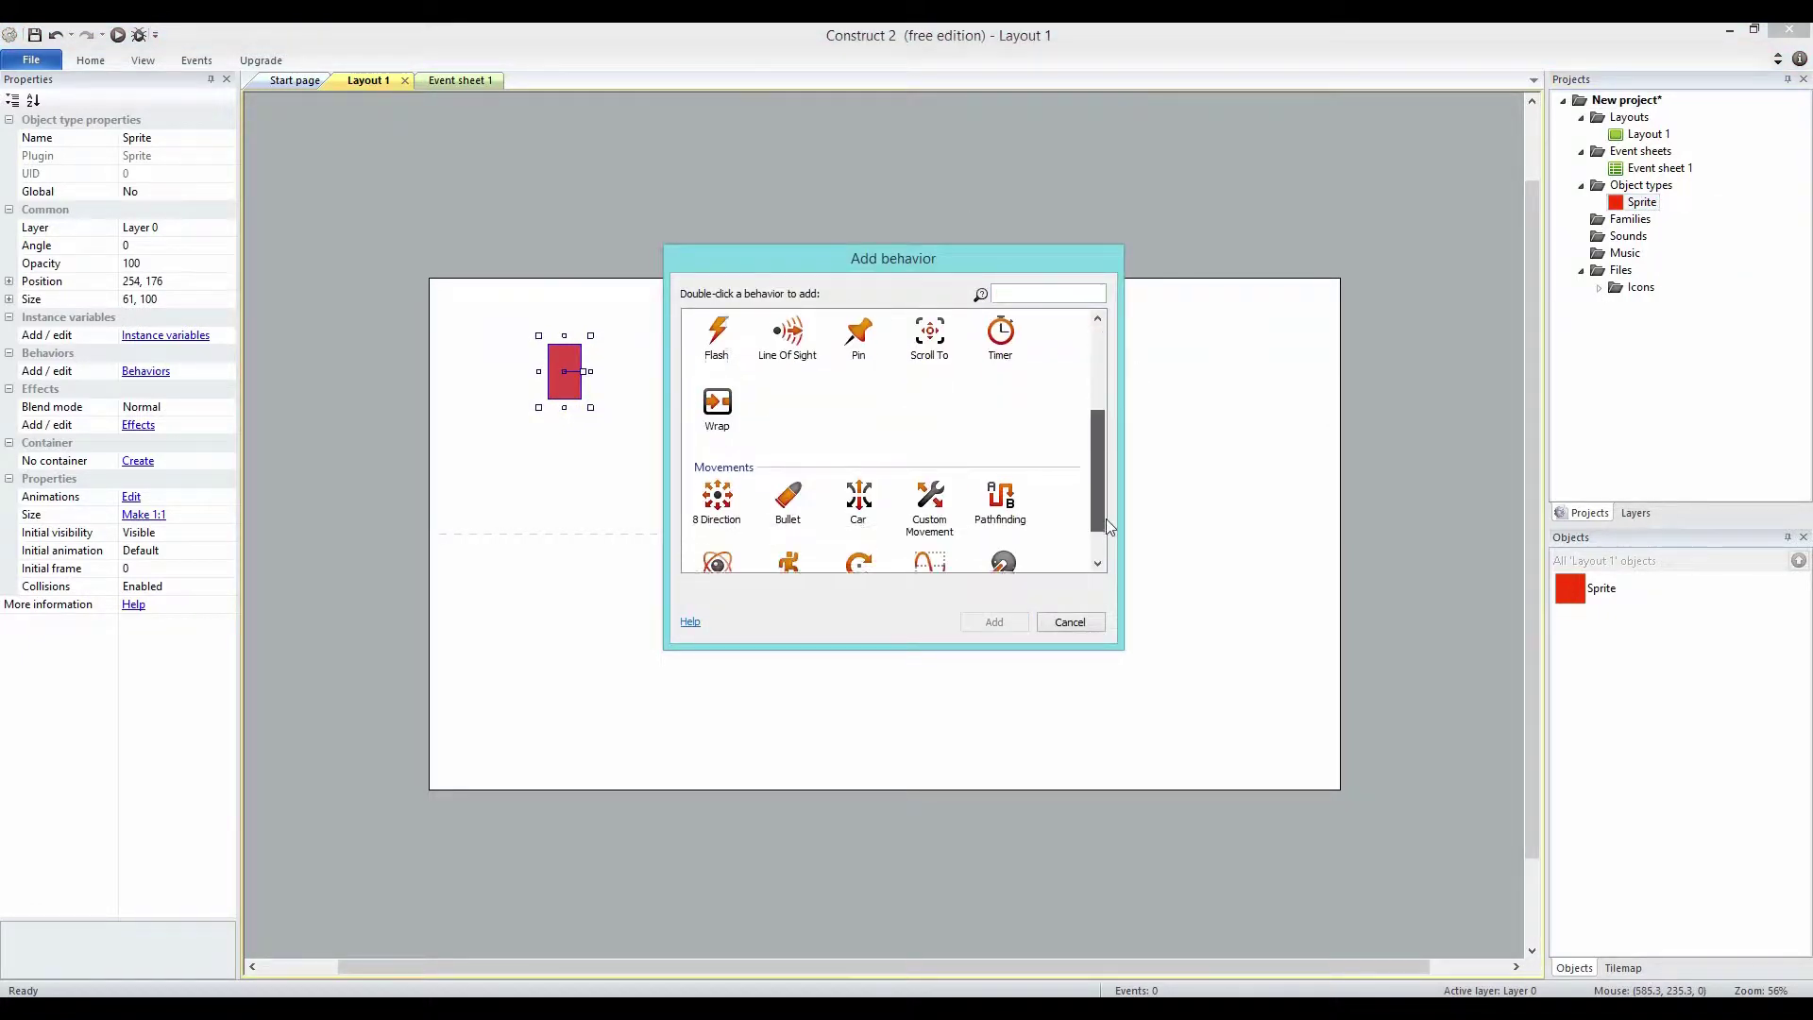
pyautogui.click(773, 514)
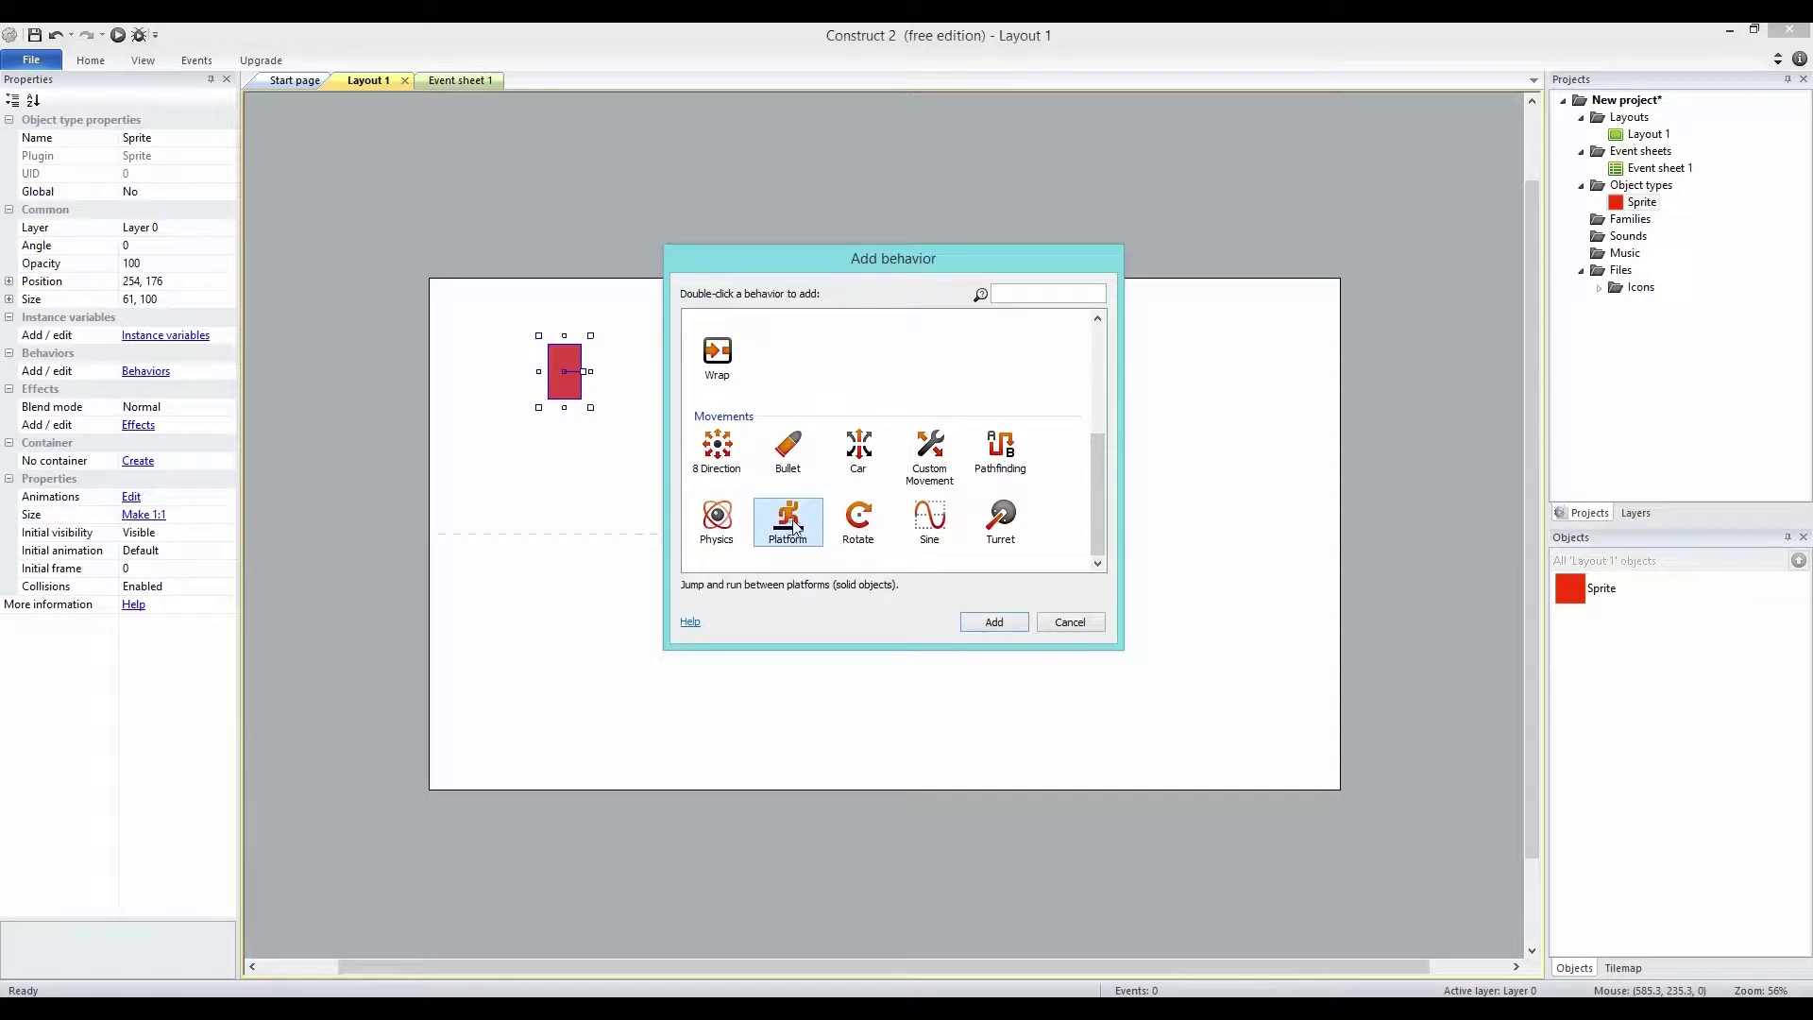
pyautogui.click(982, 616)
pyautogui.click(1050, 390)
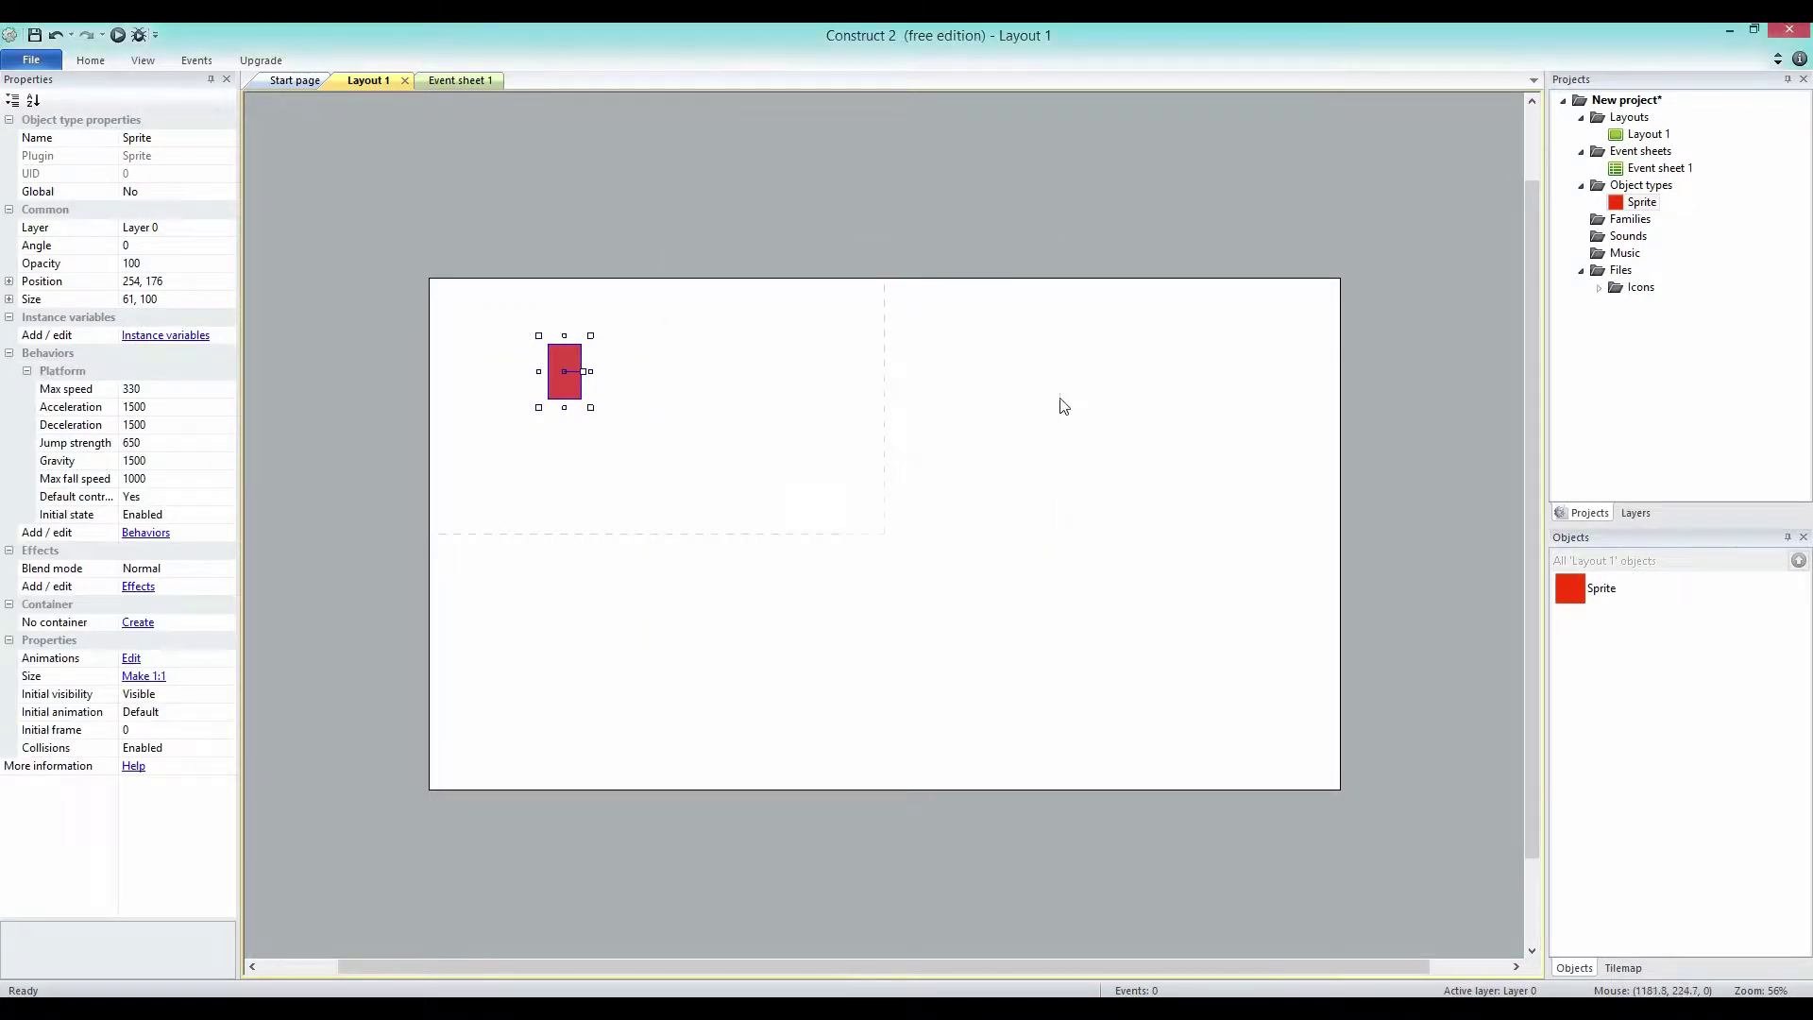
# Insert a new Tiled Background object into the layout, below the red sprite.
pyautogui.rightClick(1663, 193)
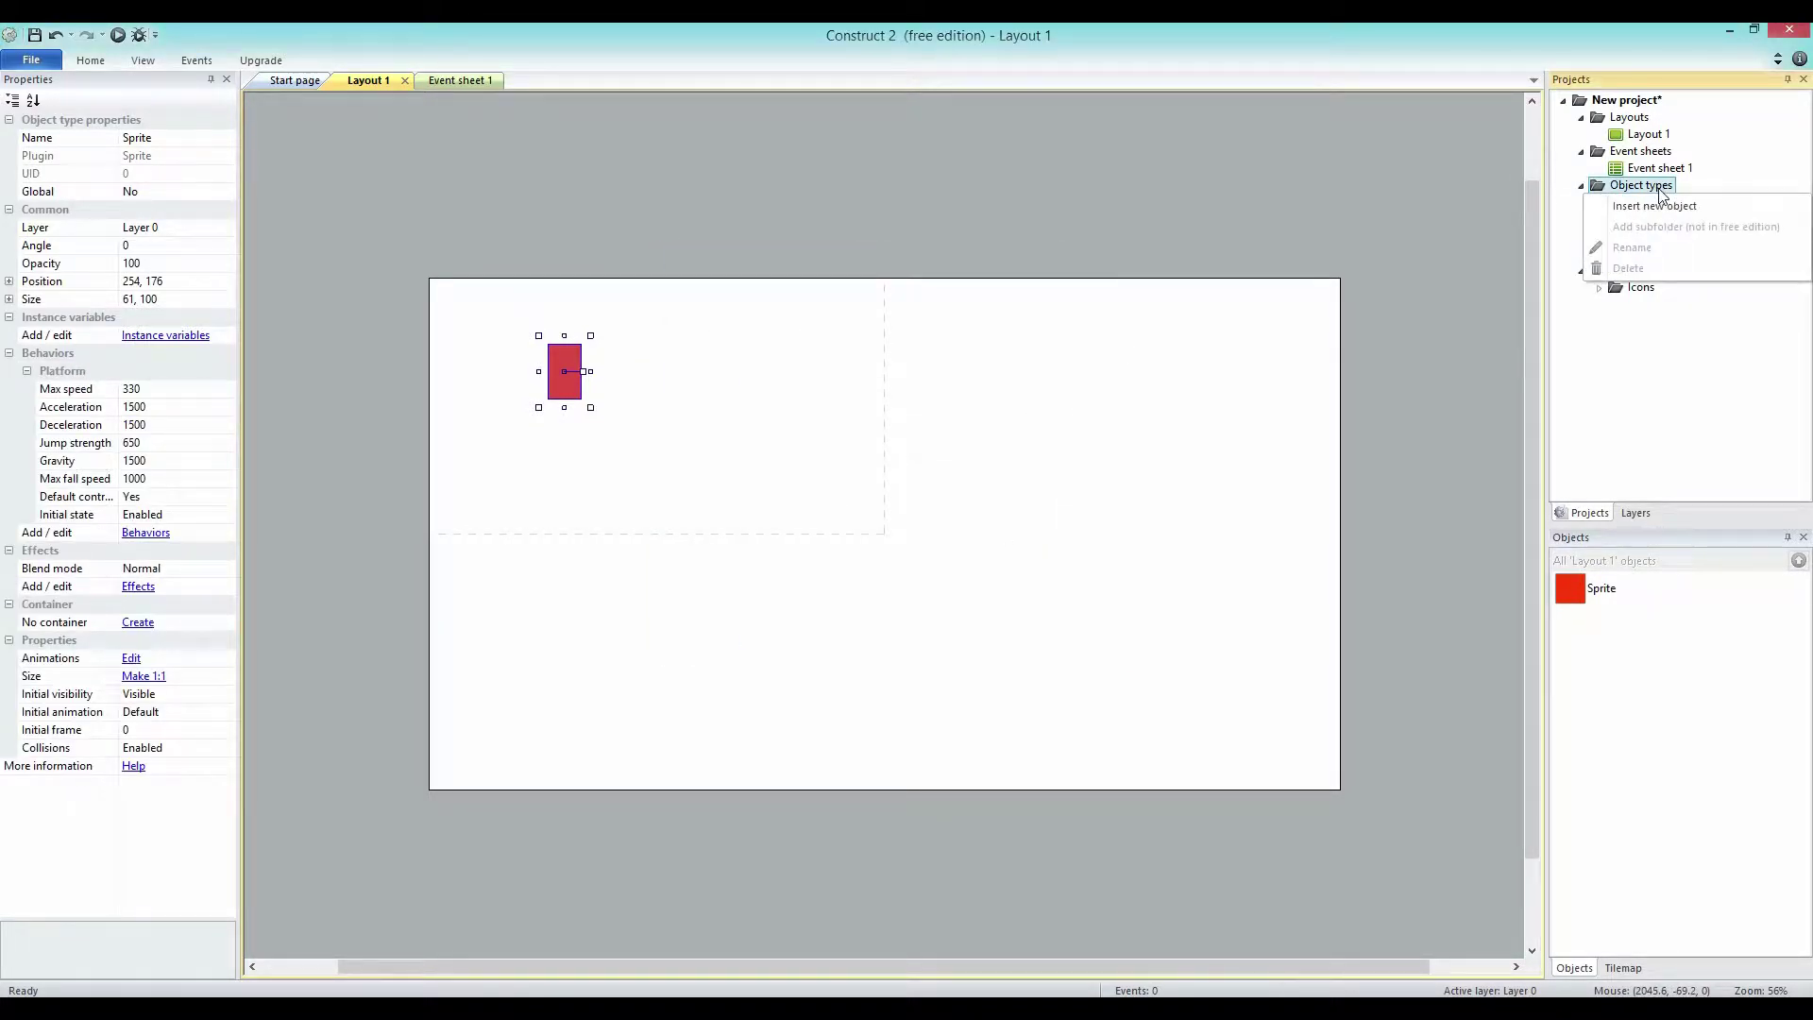
pyautogui.click(1658, 206)
pyautogui.doubleClick(677, 628)
pyautogui.click(648, 537)
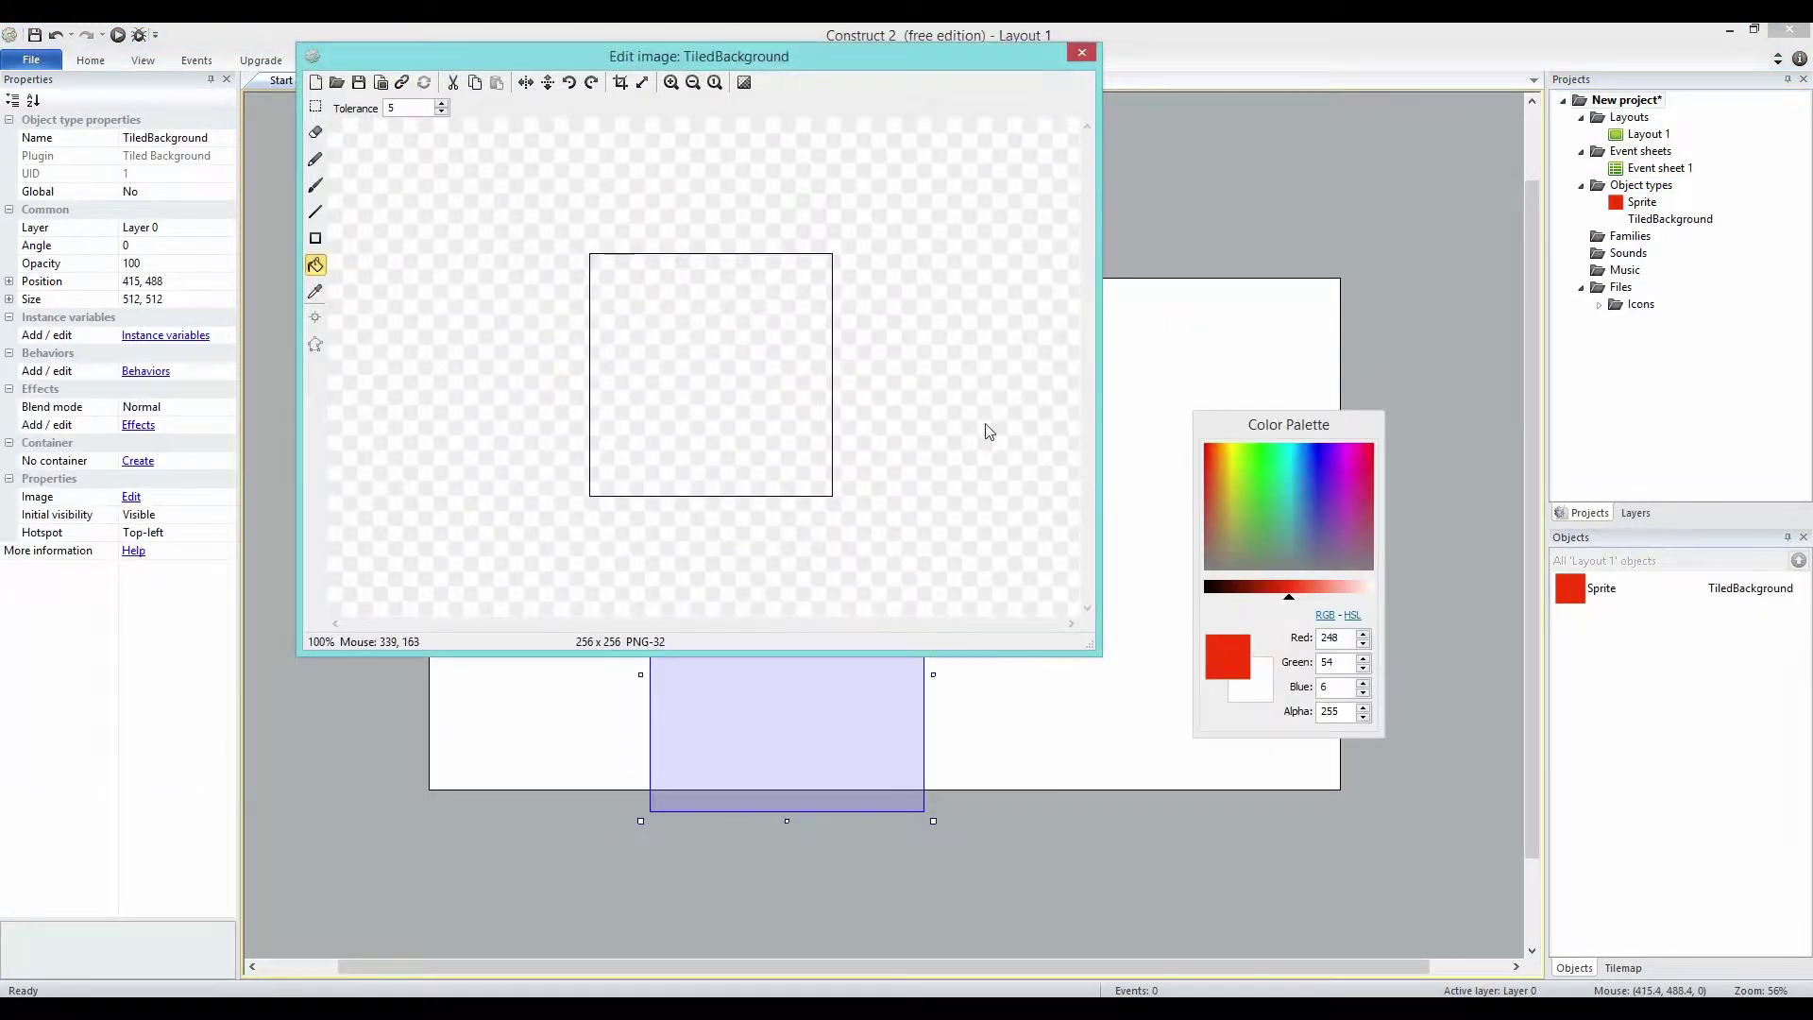
# Cover the whole tile image with a purple rectangle, colour RGB 91, 81, 173.
pyautogui.click(317, 237)
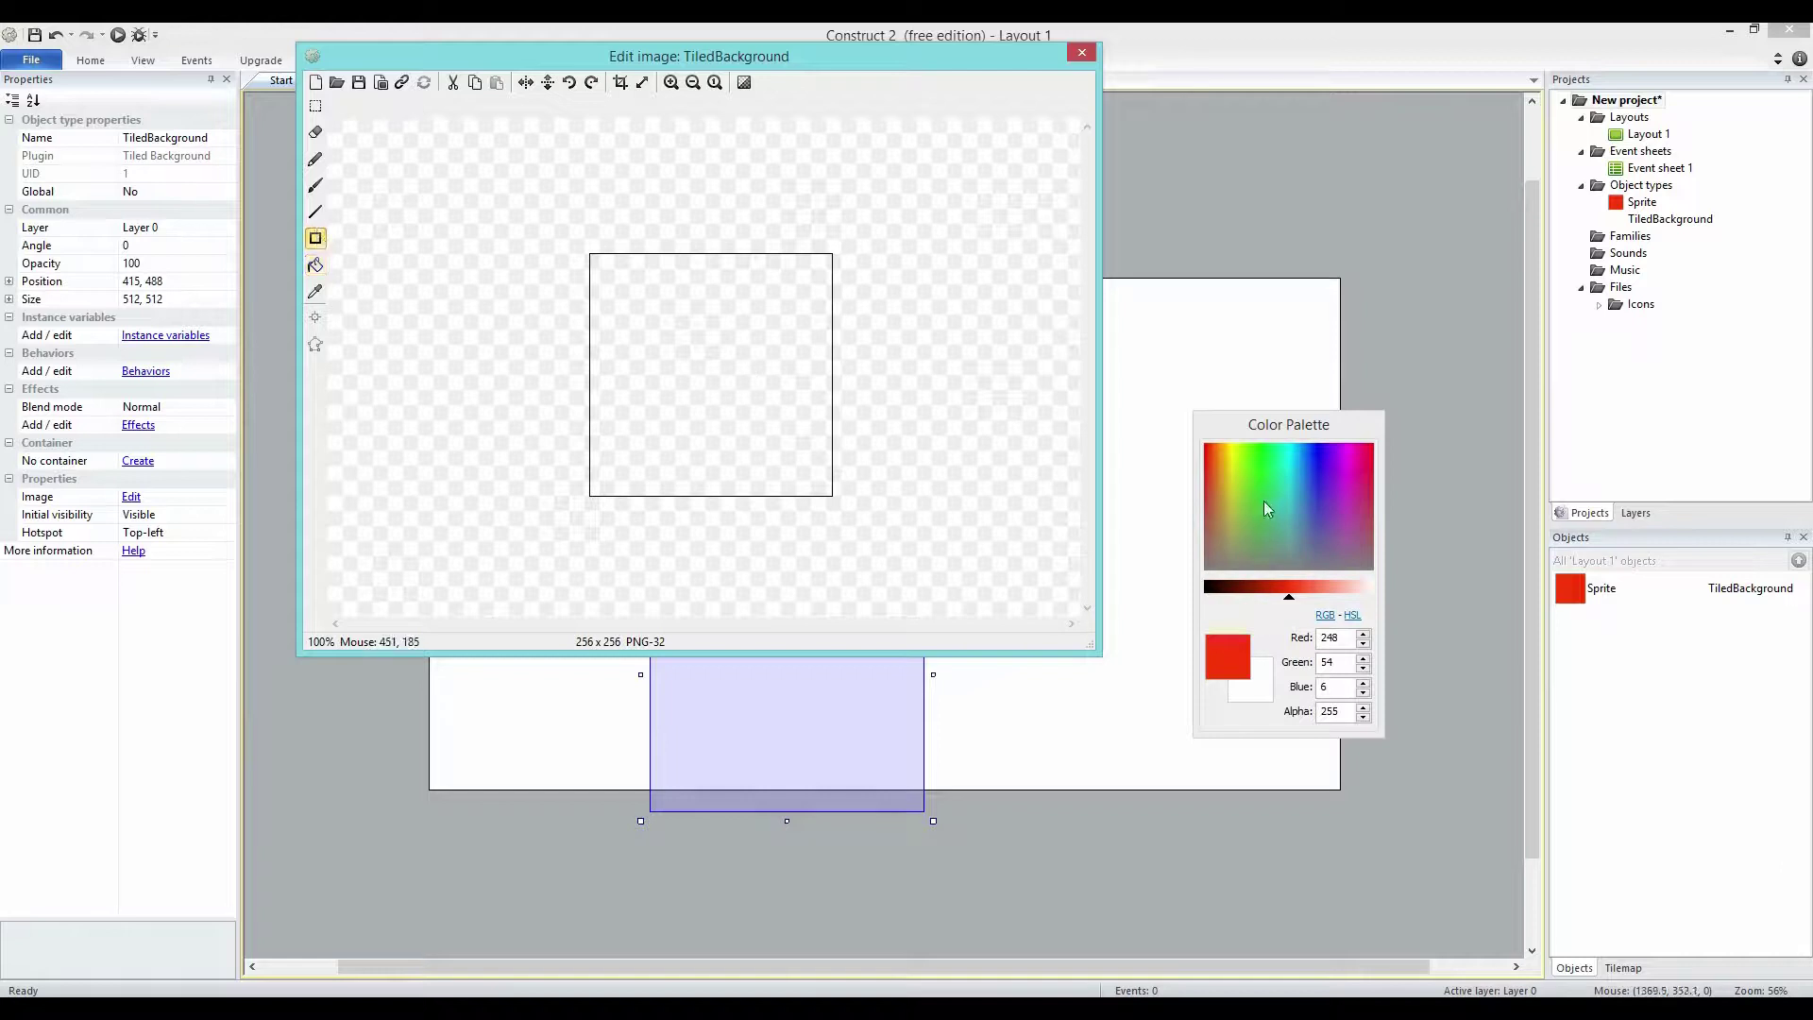
pyautogui.click(1318, 588)
pyautogui.moveTo(1324, 548); pyautogui.dragTo(1307, 514)
pyautogui.moveTo(582, 301); pyautogui.dragTo(1294, 552)
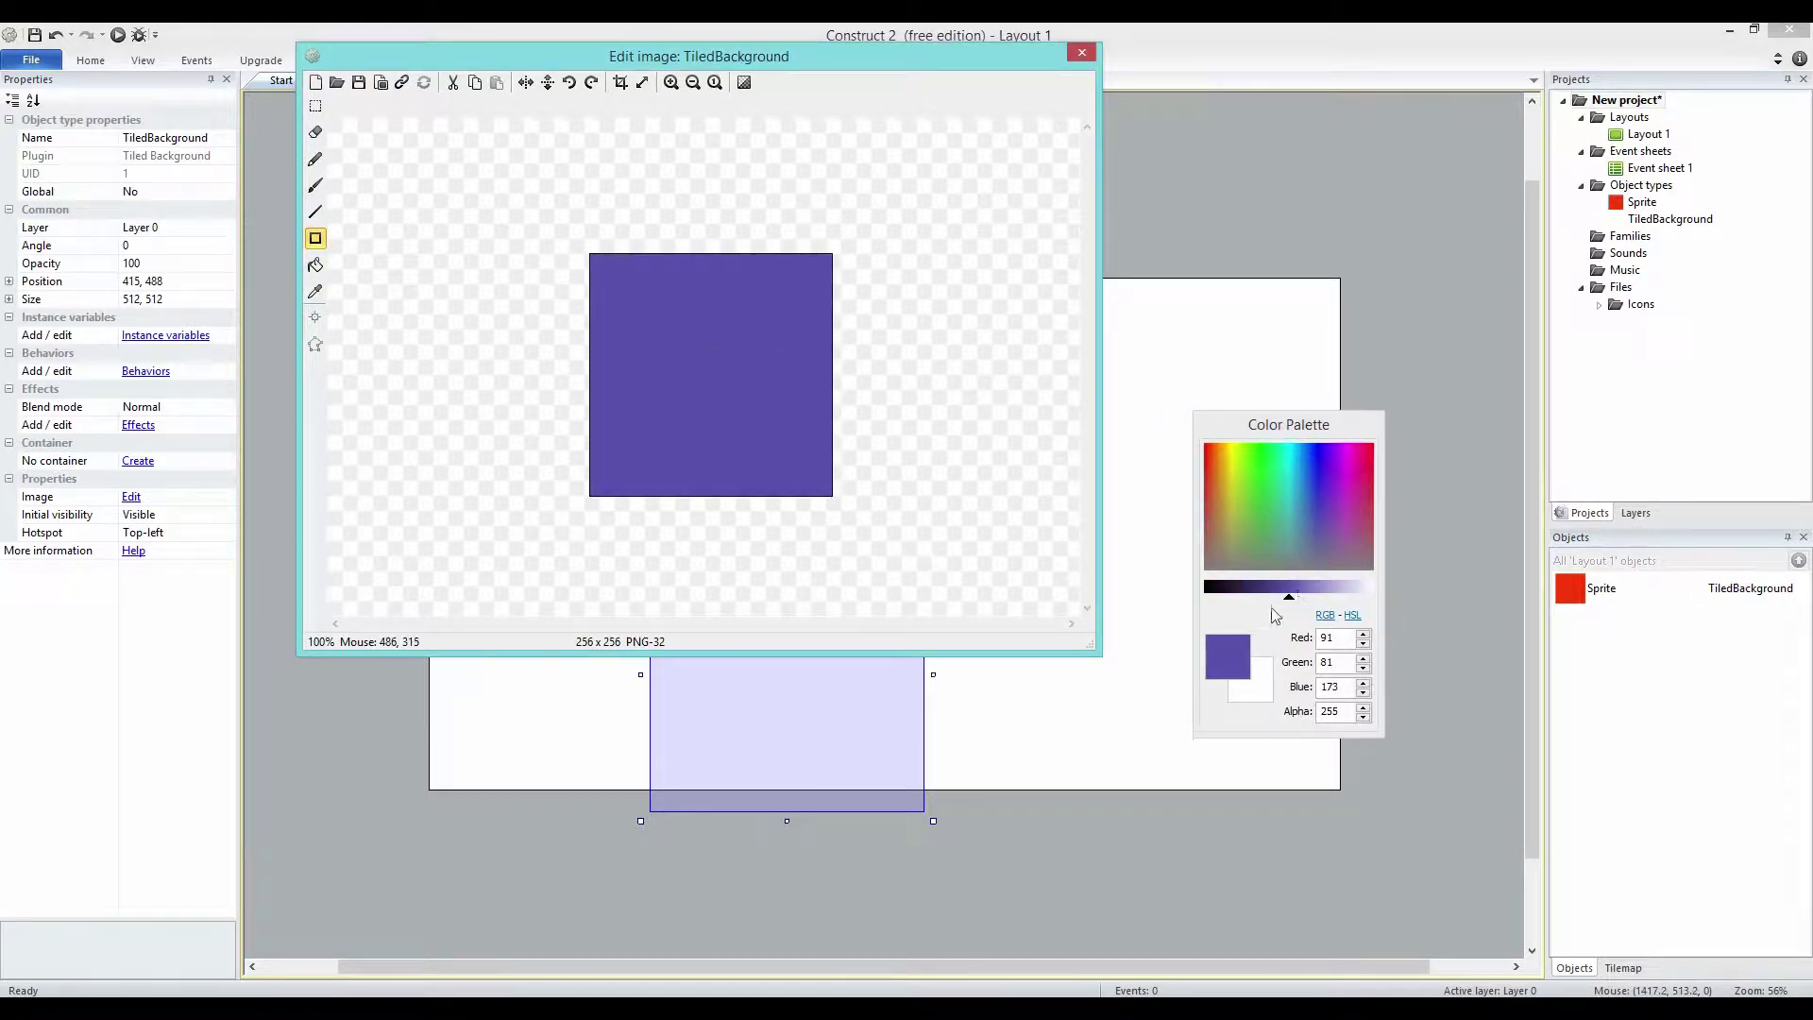
# Draw dark purple rectangles (RGB 39, 34, 73) in each quadrant of the tile, leaving purple strips between them, and close the image editor.
pyautogui.click(1239, 587)
pyautogui.moveTo(559, 214); pyautogui.dragTo(830, 510)
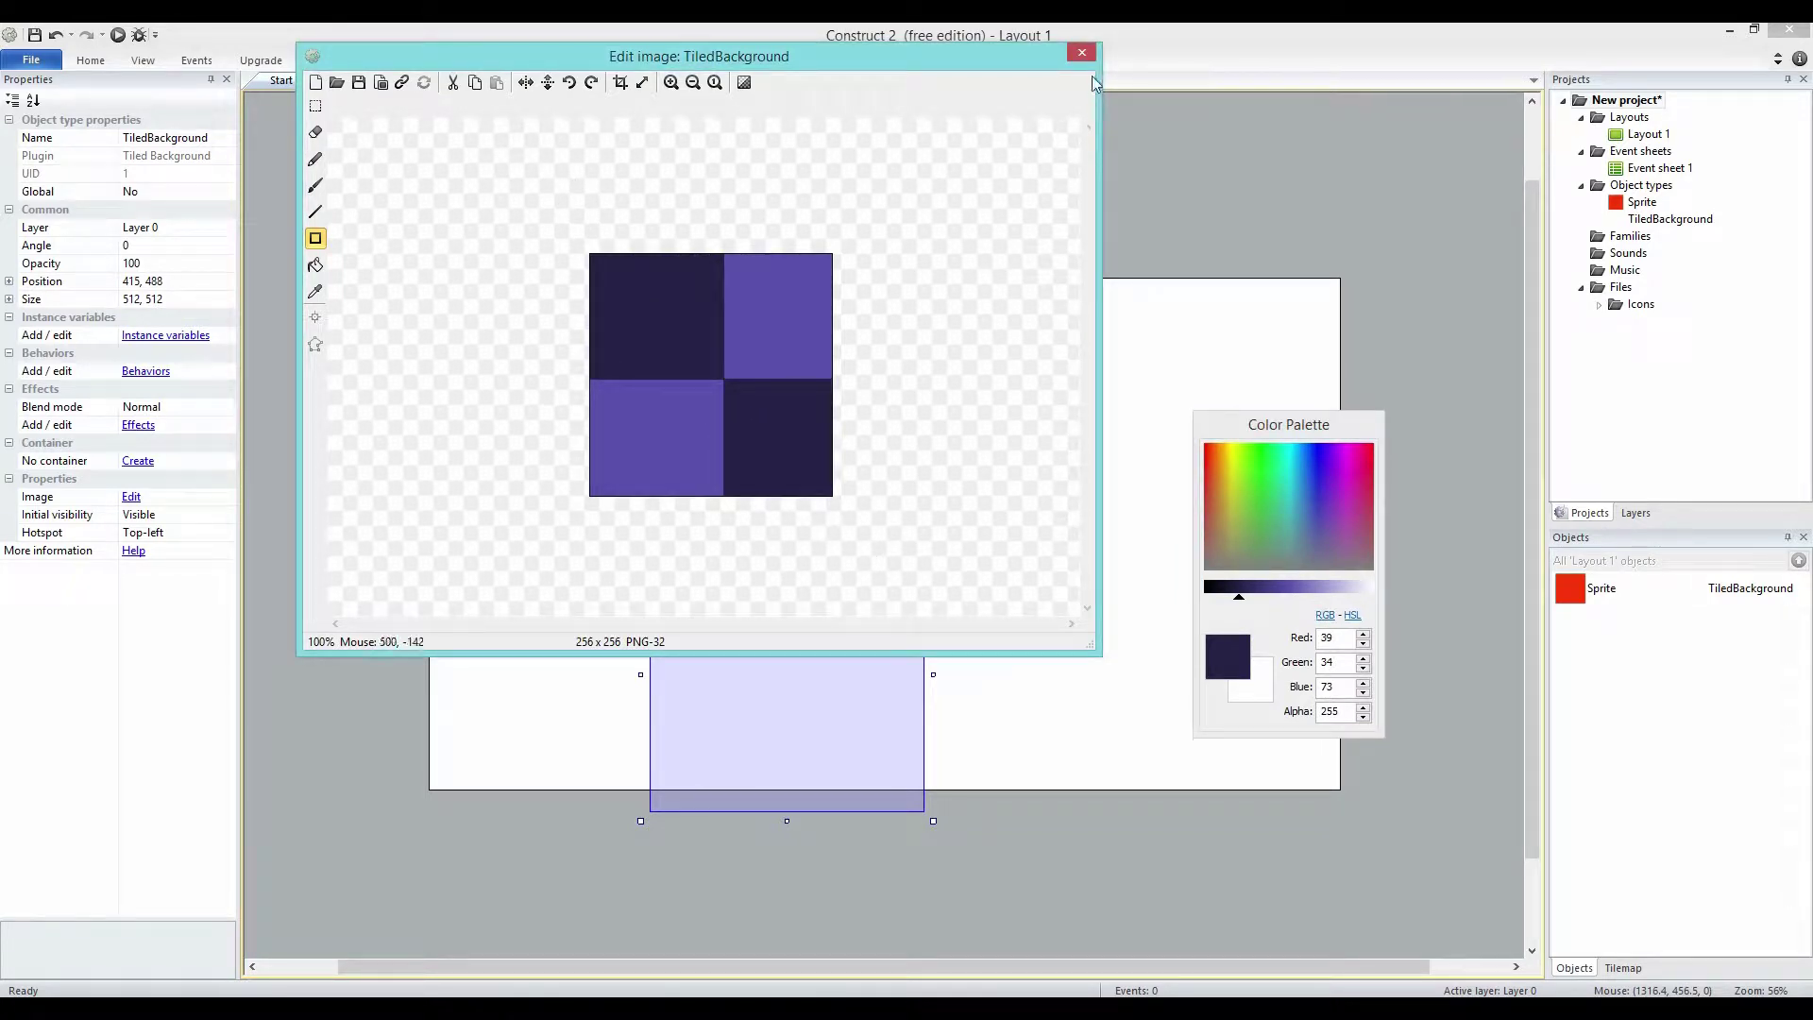
pyautogui.moveTo(593, 430); pyautogui.dragTo(690, 542)
pyautogui.moveTo(743, 233); pyautogui.dragTo(867, 361)
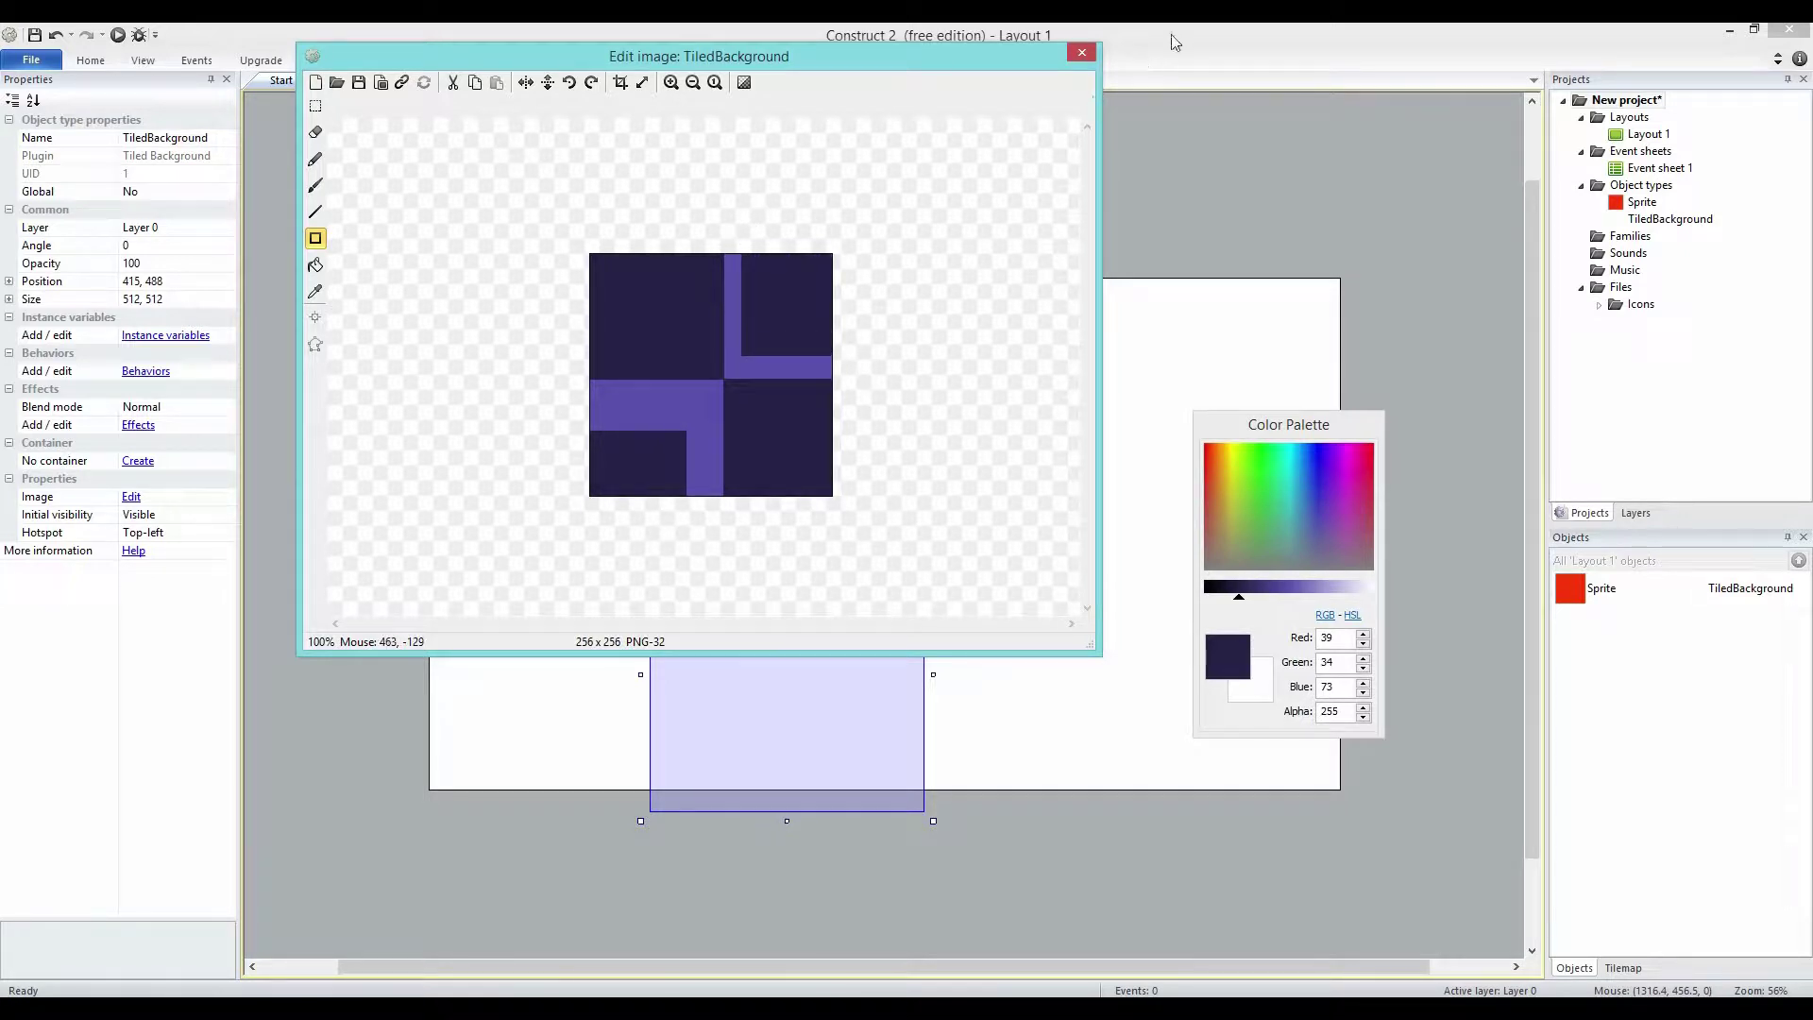
pyautogui.click(1080, 53)
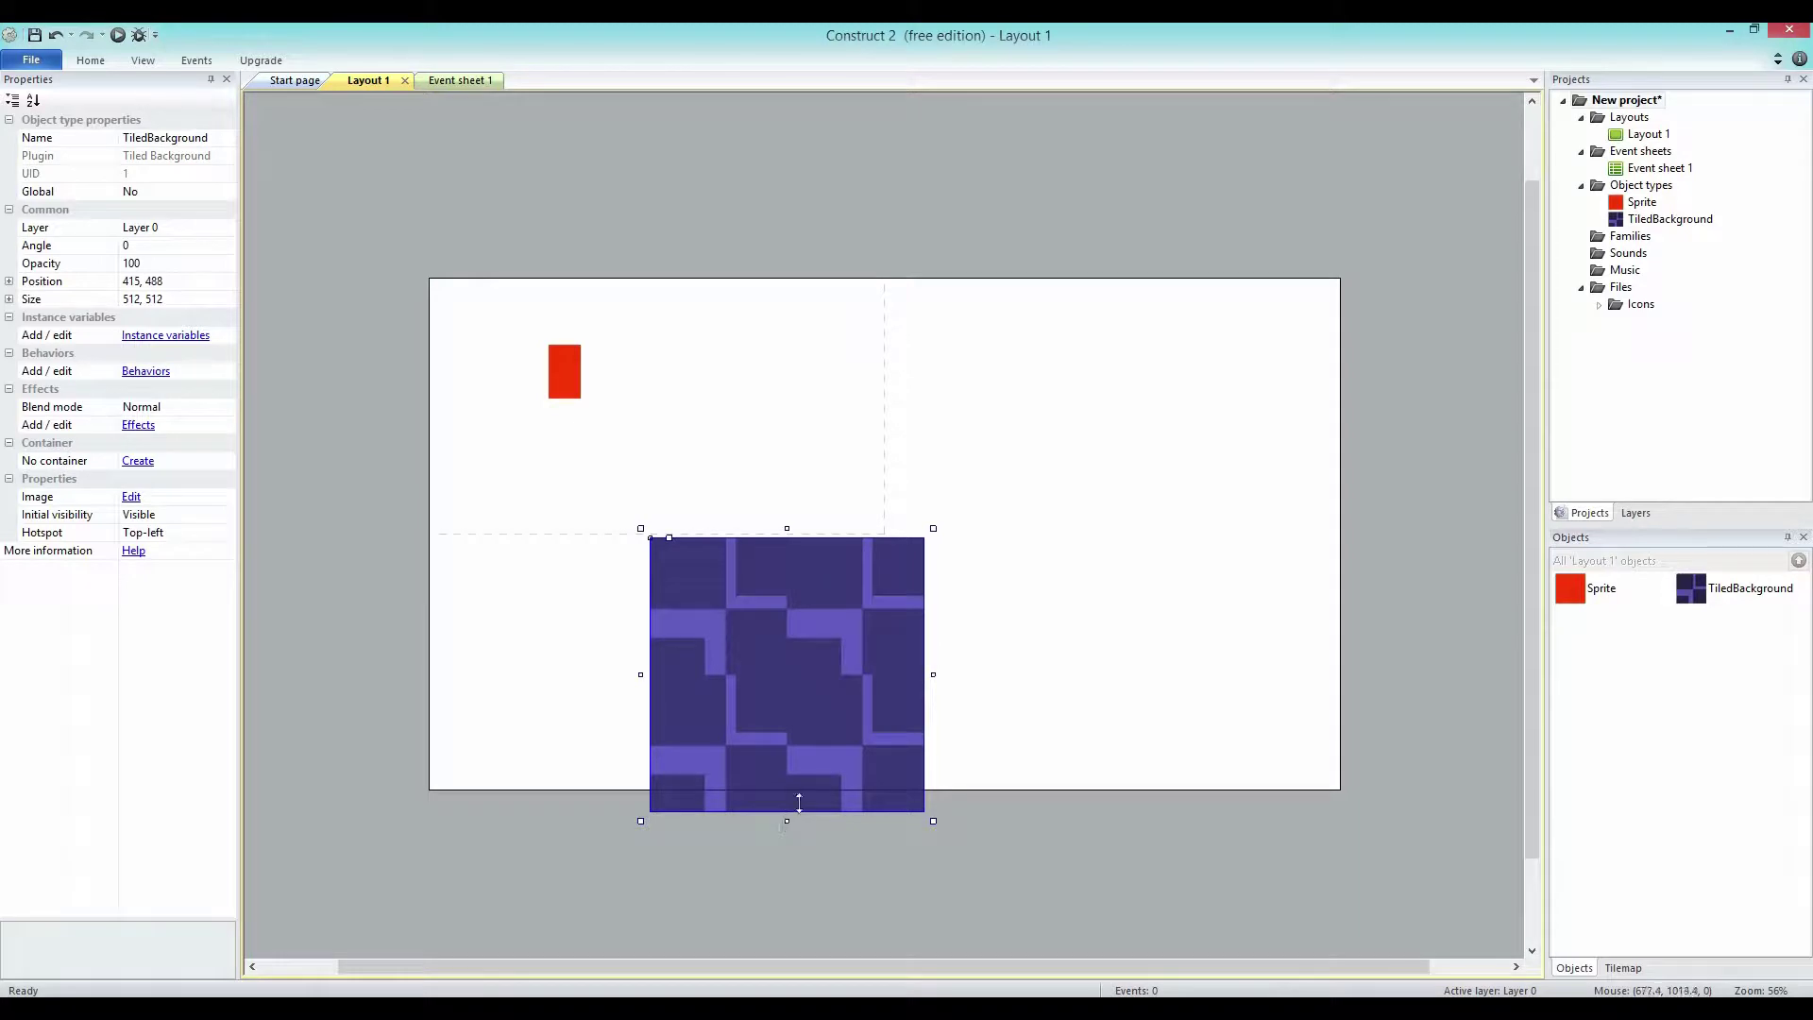
# Resize the tiled background into a wide floor of about 1832 × 213 and position it at about -17, 417, spanning the layout.
pyautogui.moveTo(788, 820); pyautogui.dragTo(789, 641)
pyautogui.moveTo(933, 584); pyautogui.dragTo(1167, 592)
pyautogui.moveTo(931, 615); pyautogui.dragTo(715, 552)
pyautogui.moveTo(943, 525); pyautogui.dragTo(1412, 524)
pyautogui.moveTo(916, 471); pyautogui.dragTo(885, 544)
# Add the Solid behavior to the TiledBackground object.
pyautogui.rightClick(1648, 220)
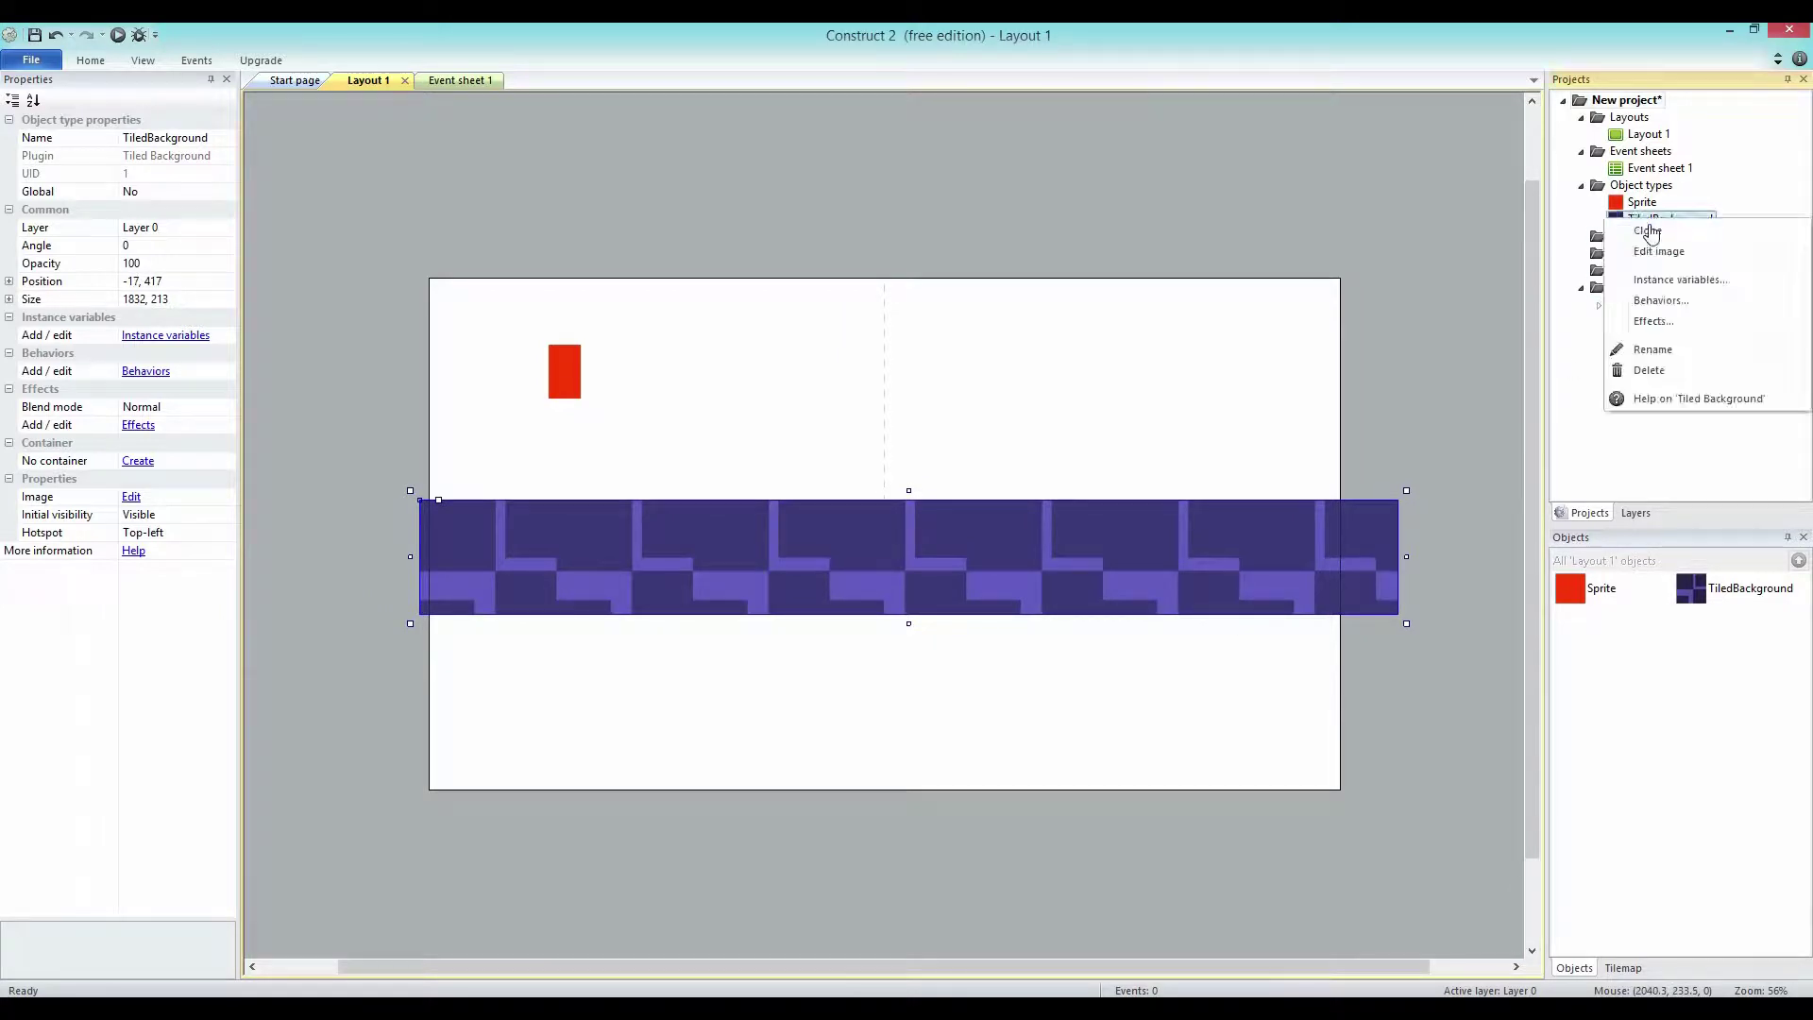
pyautogui.click(1667, 302)
pyautogui.click(768, 418)
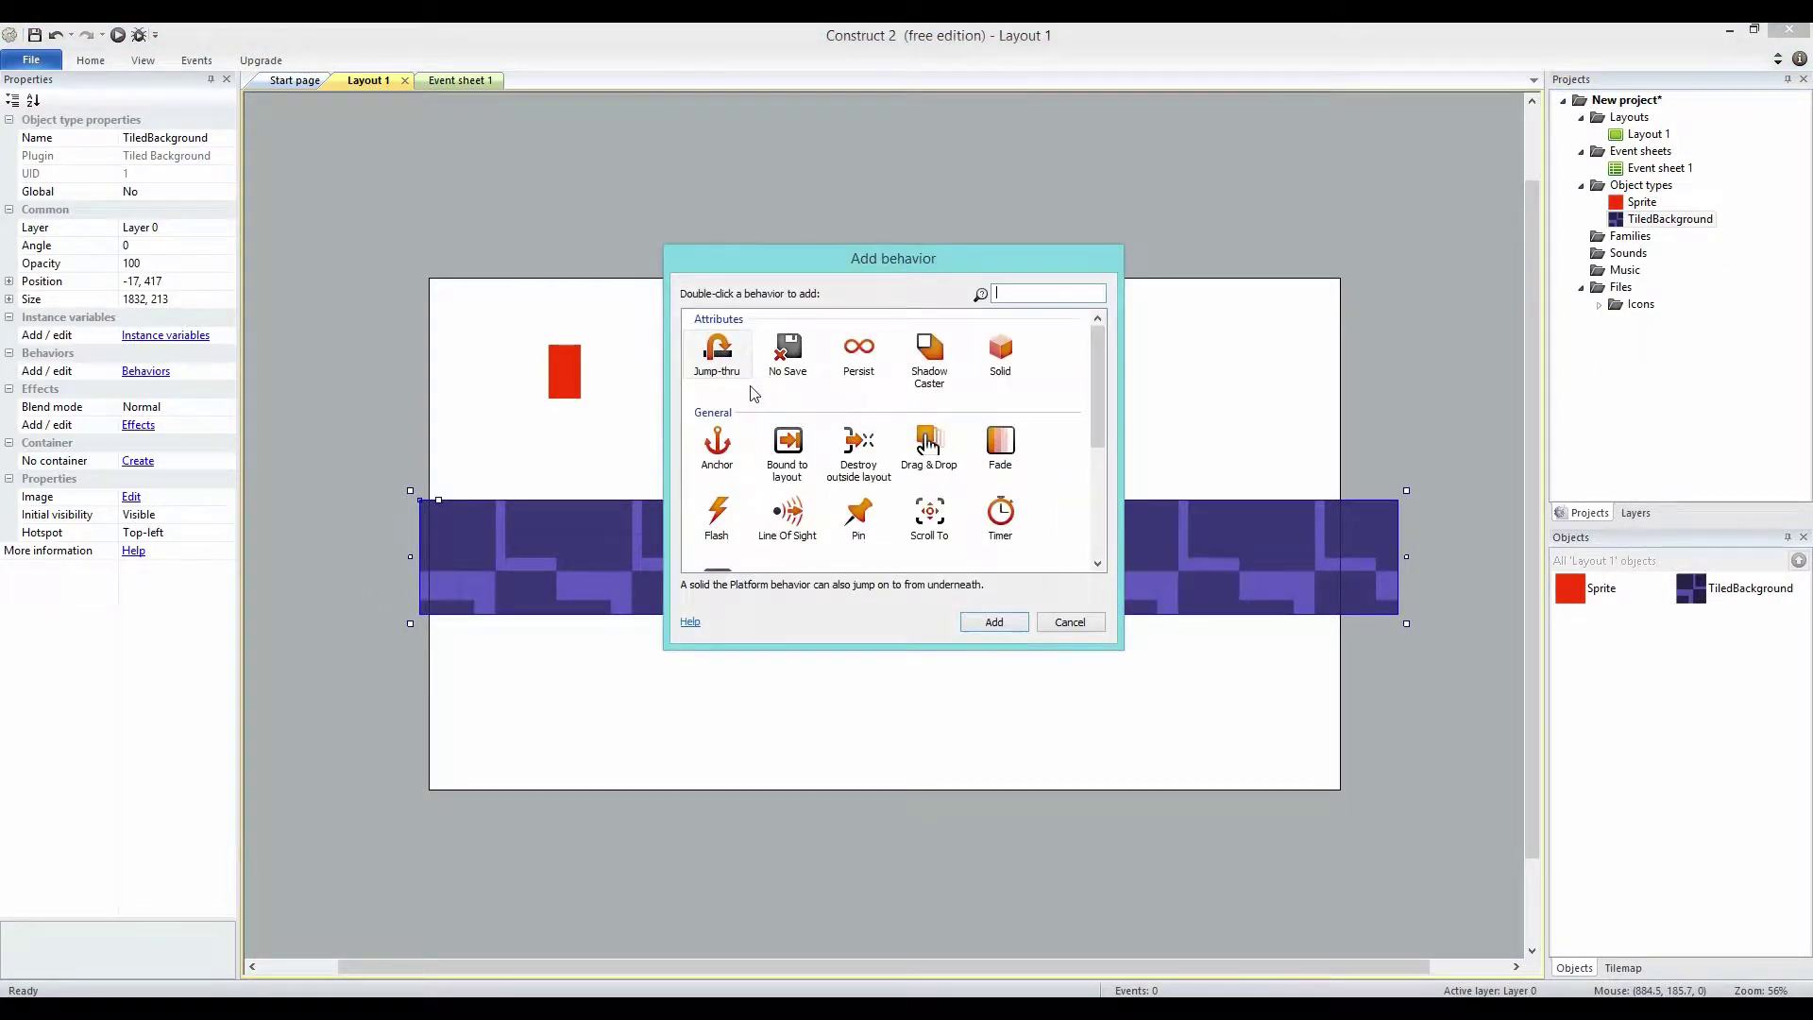
pyautogui.click(999, 367)
pyautogui.click(1006, 622)
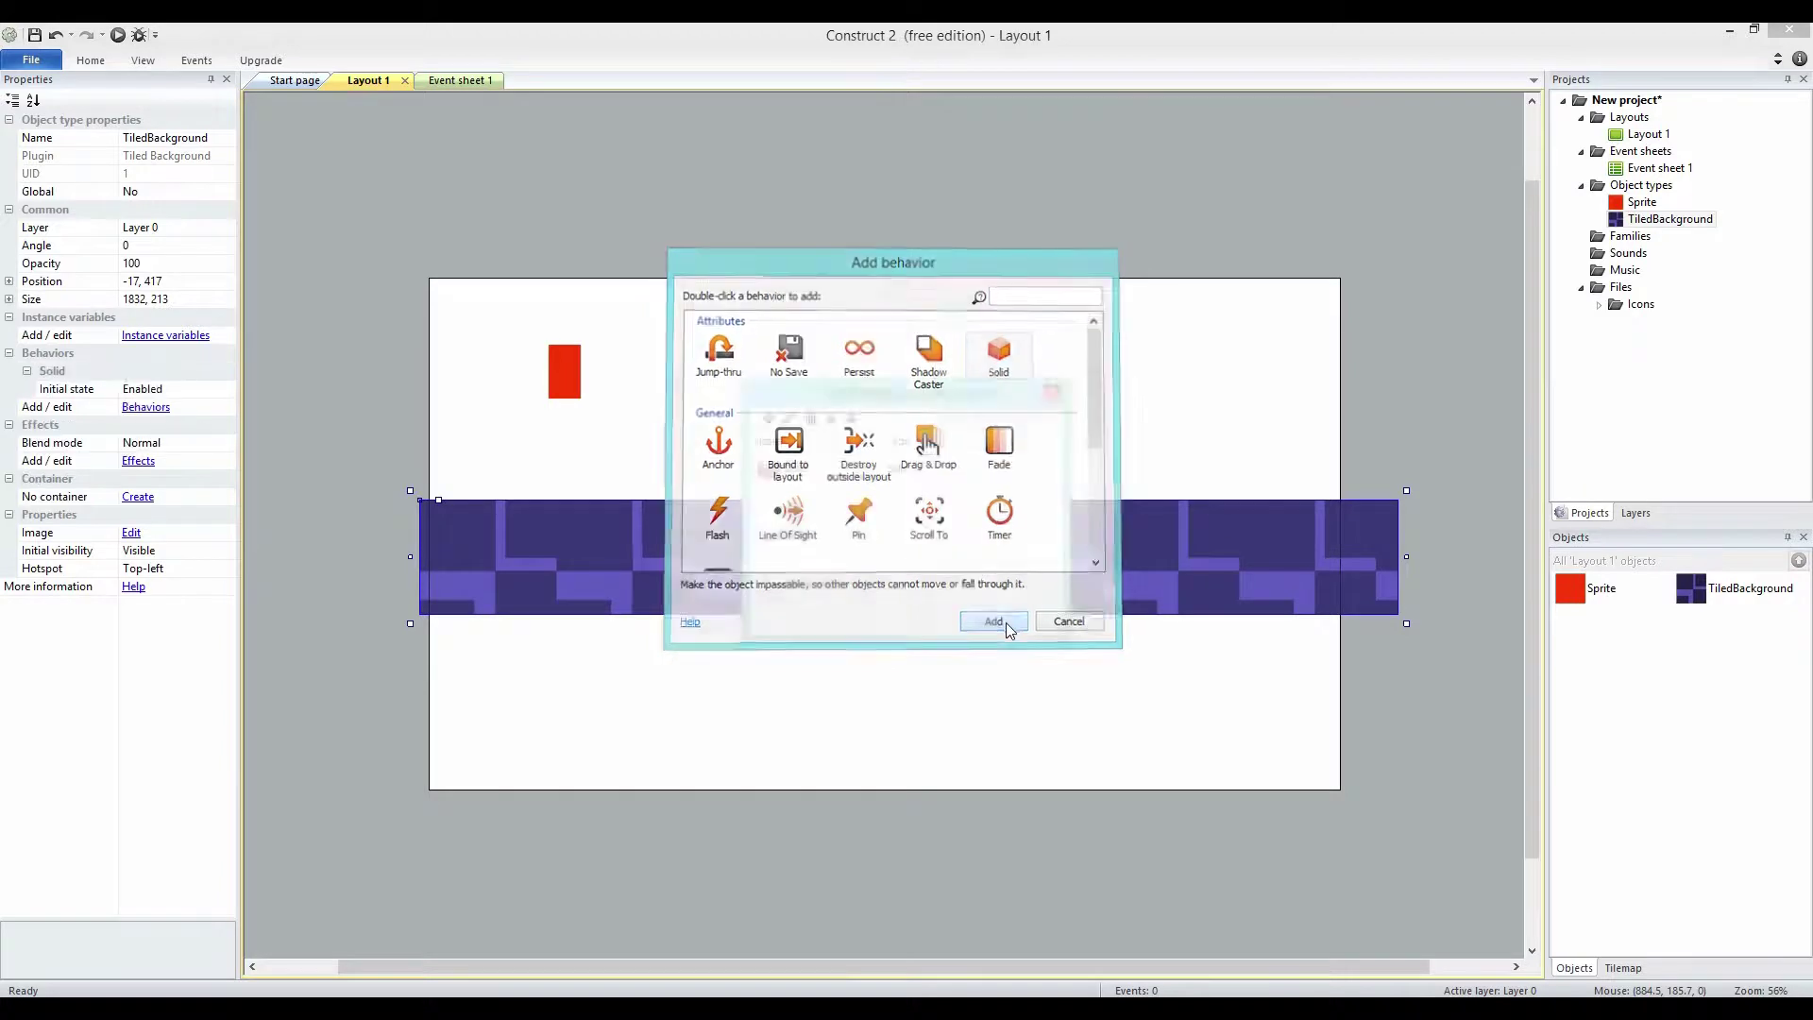
pyautogui.click(1054, 392)
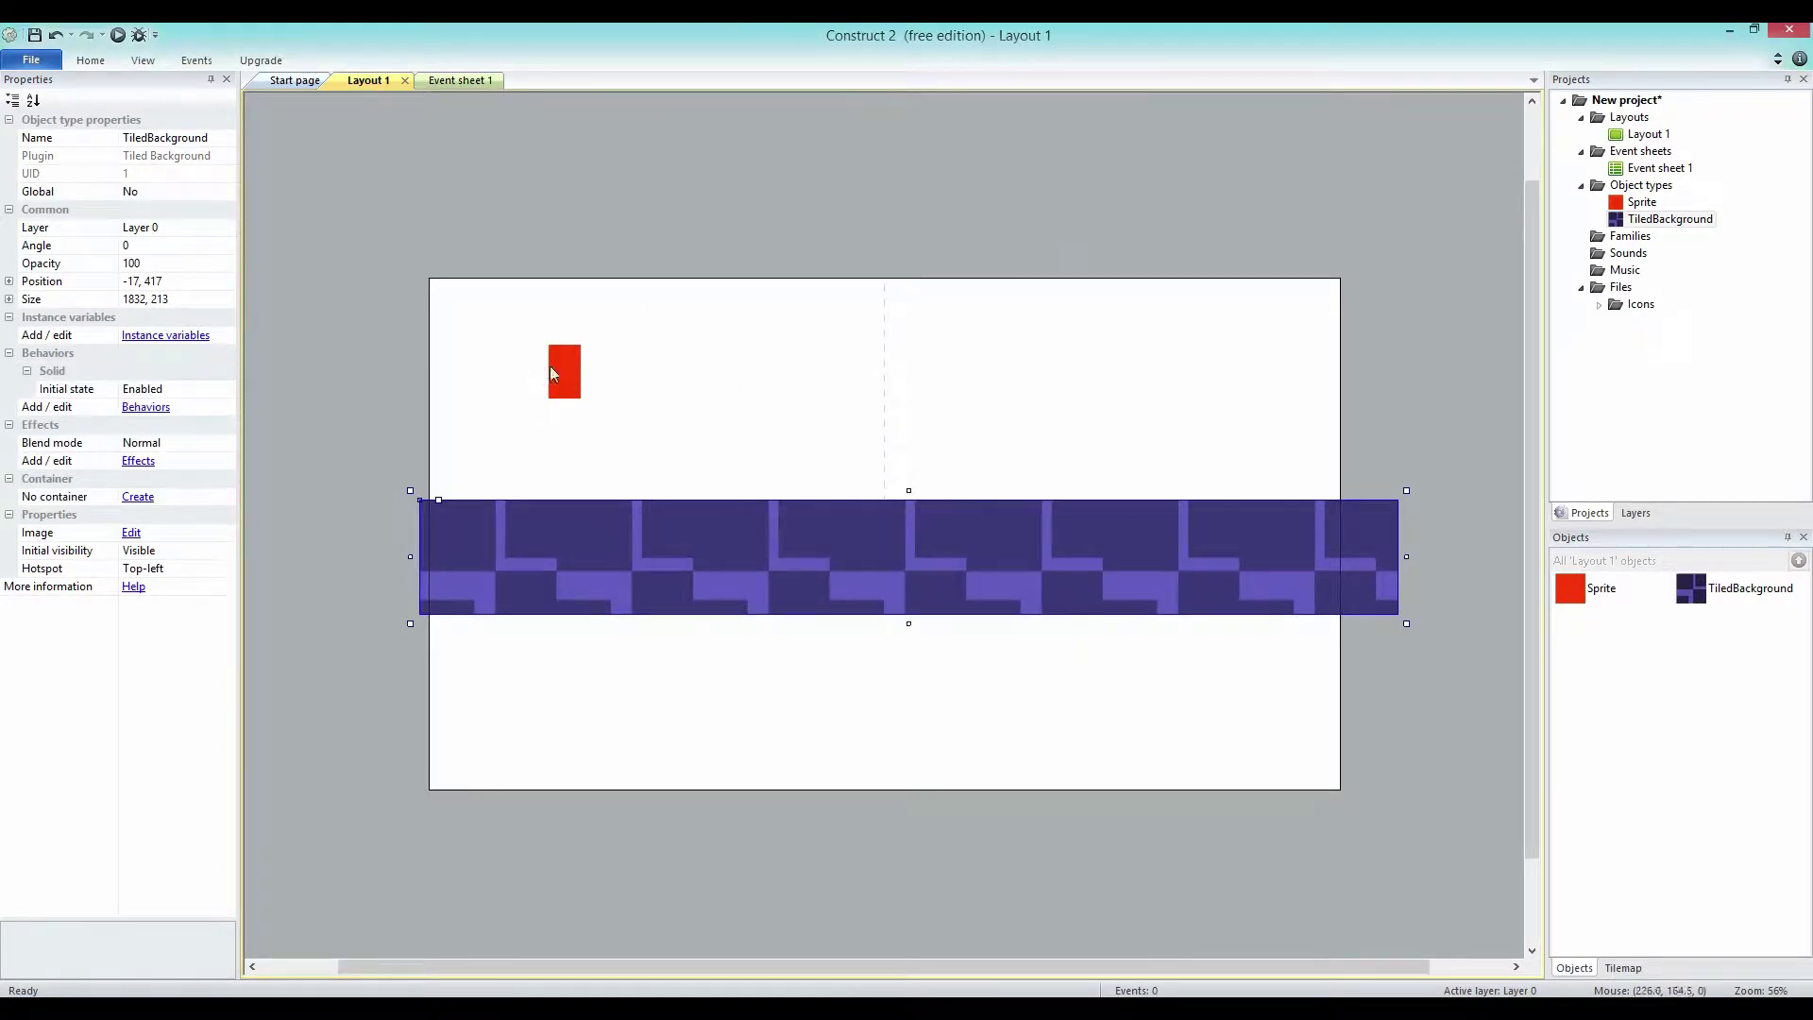
# Add the Scroll To behavior to the red Sprite object.
pyautogui.click(559, 361)
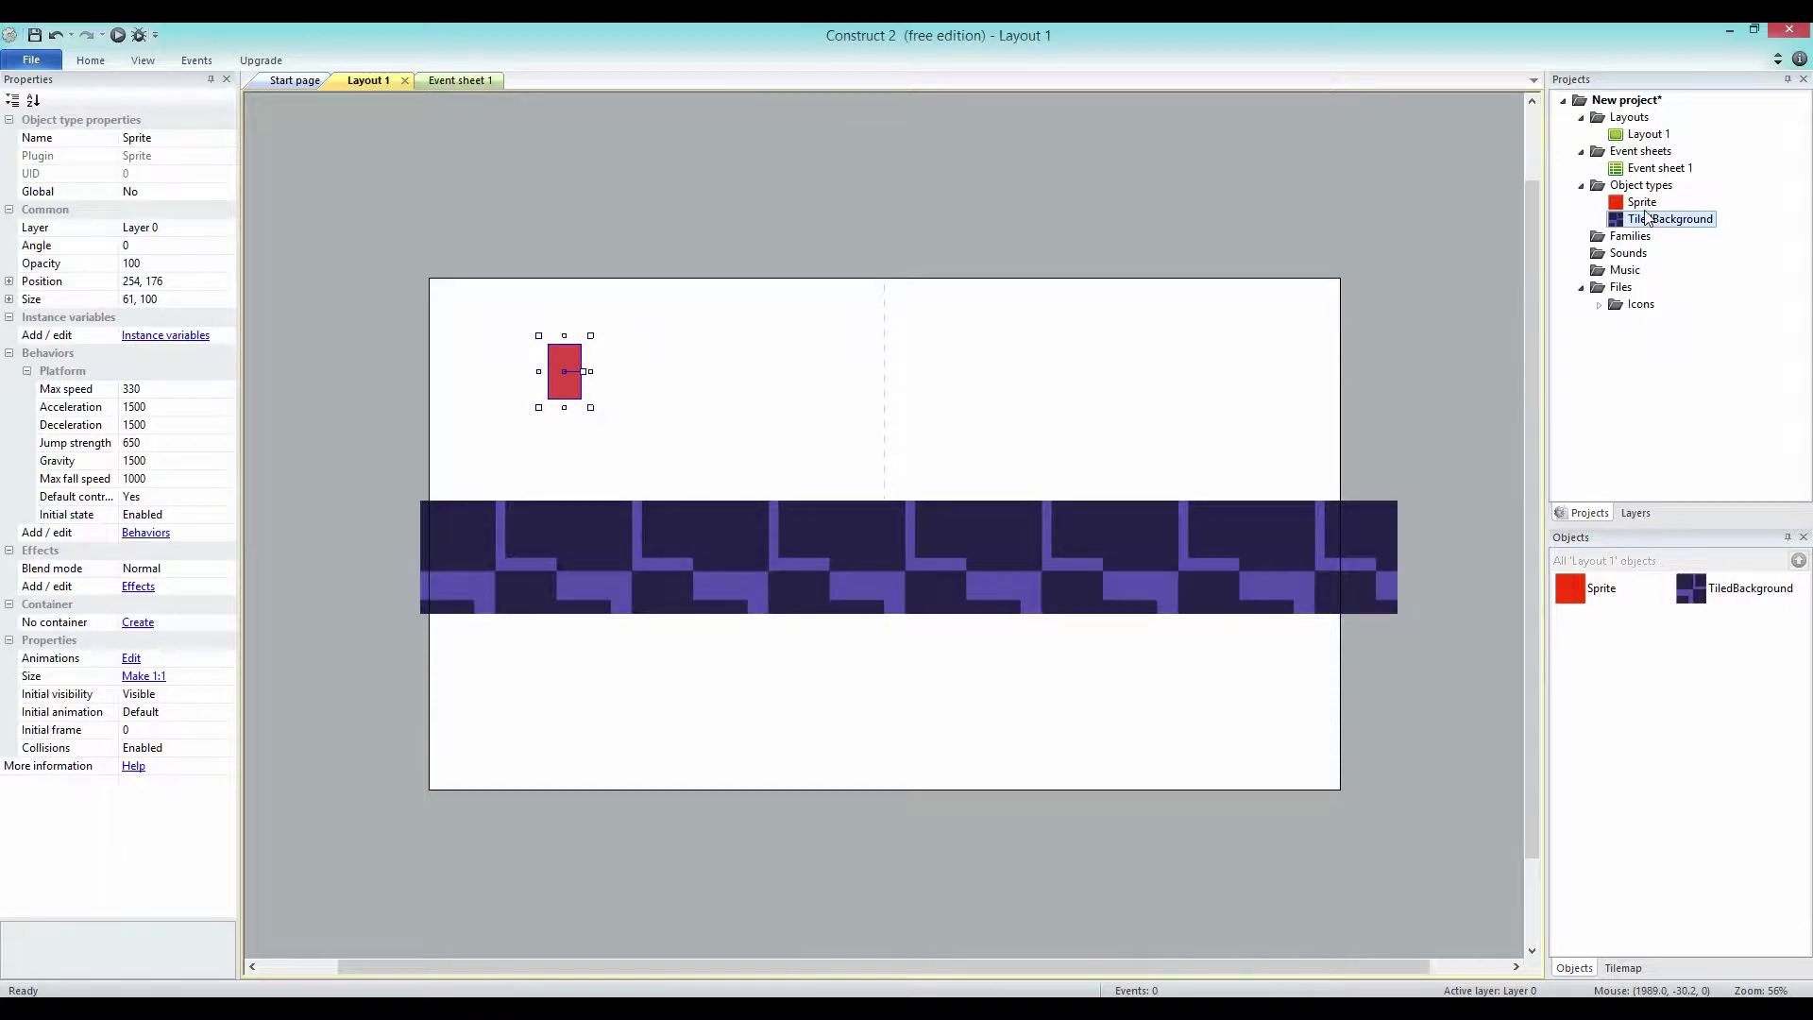
pyautogui.rightClick(1642, 202)
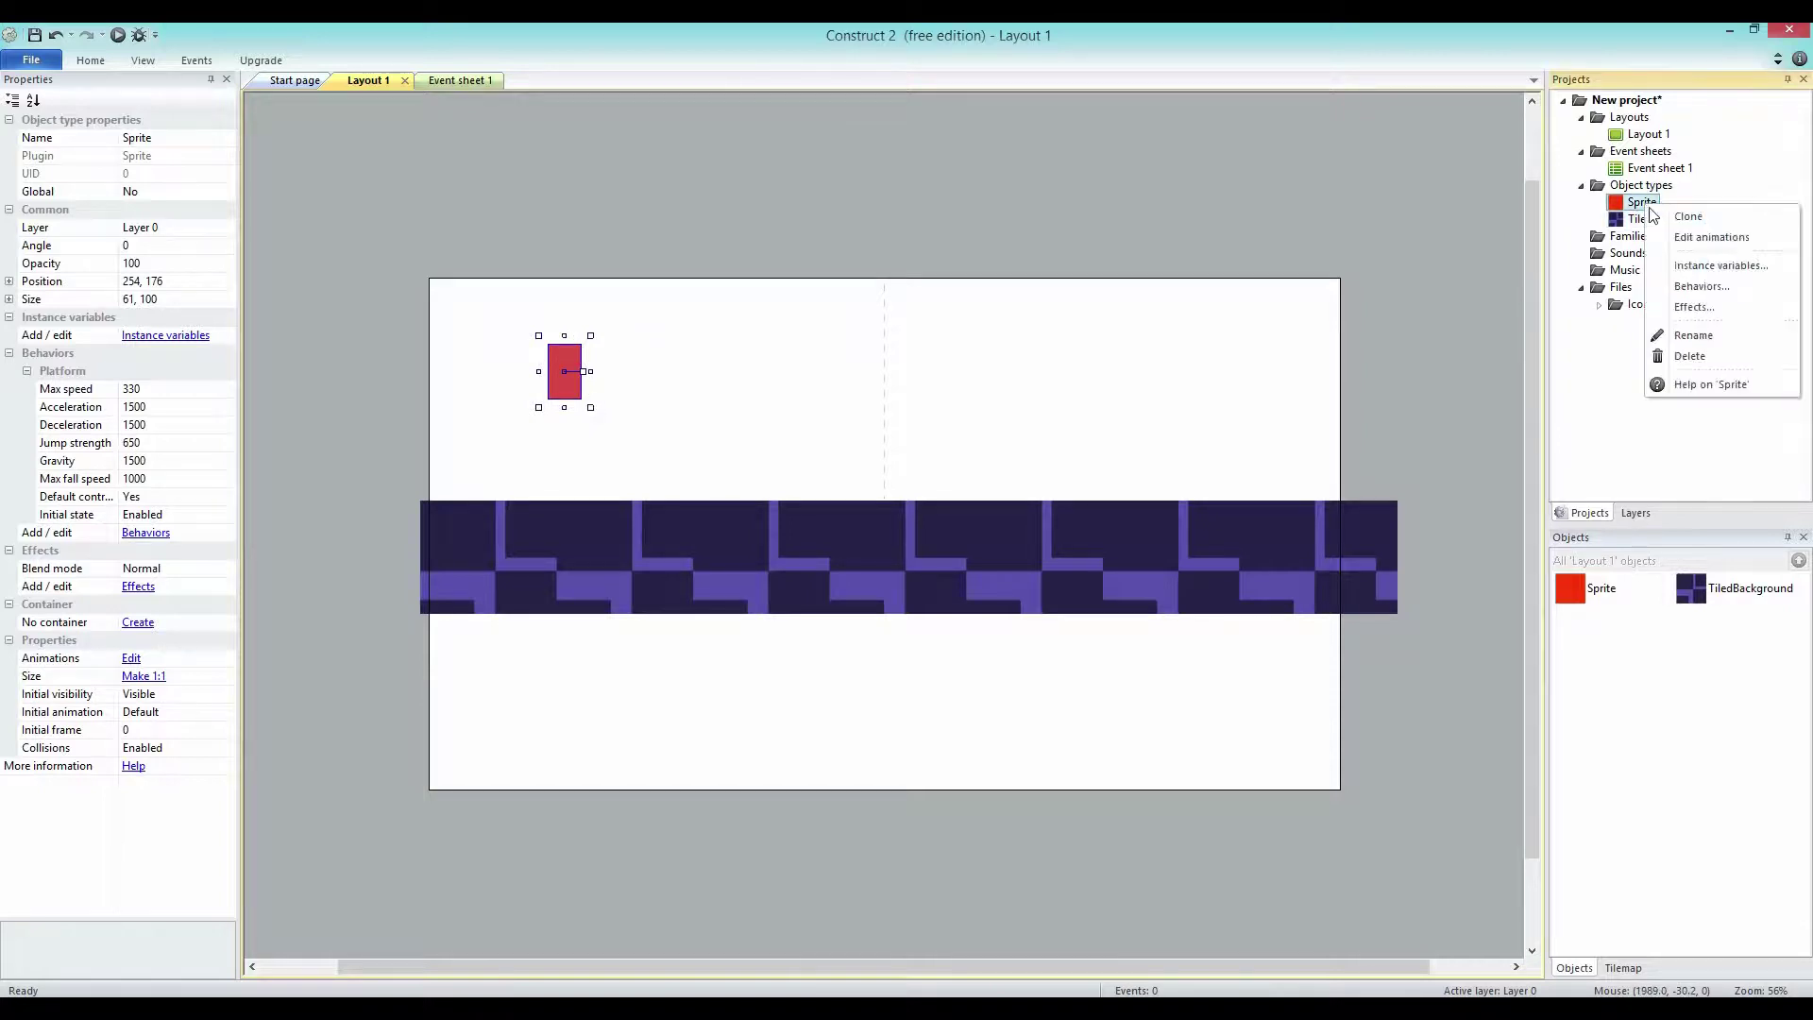
pyautogui.click(1702, 286)
pyautogui.click(767, 419)
pyautogui.moveTo(1099, 413); pyautogui.dragTo(1096, 440)
pyautogui.click(930, 439)
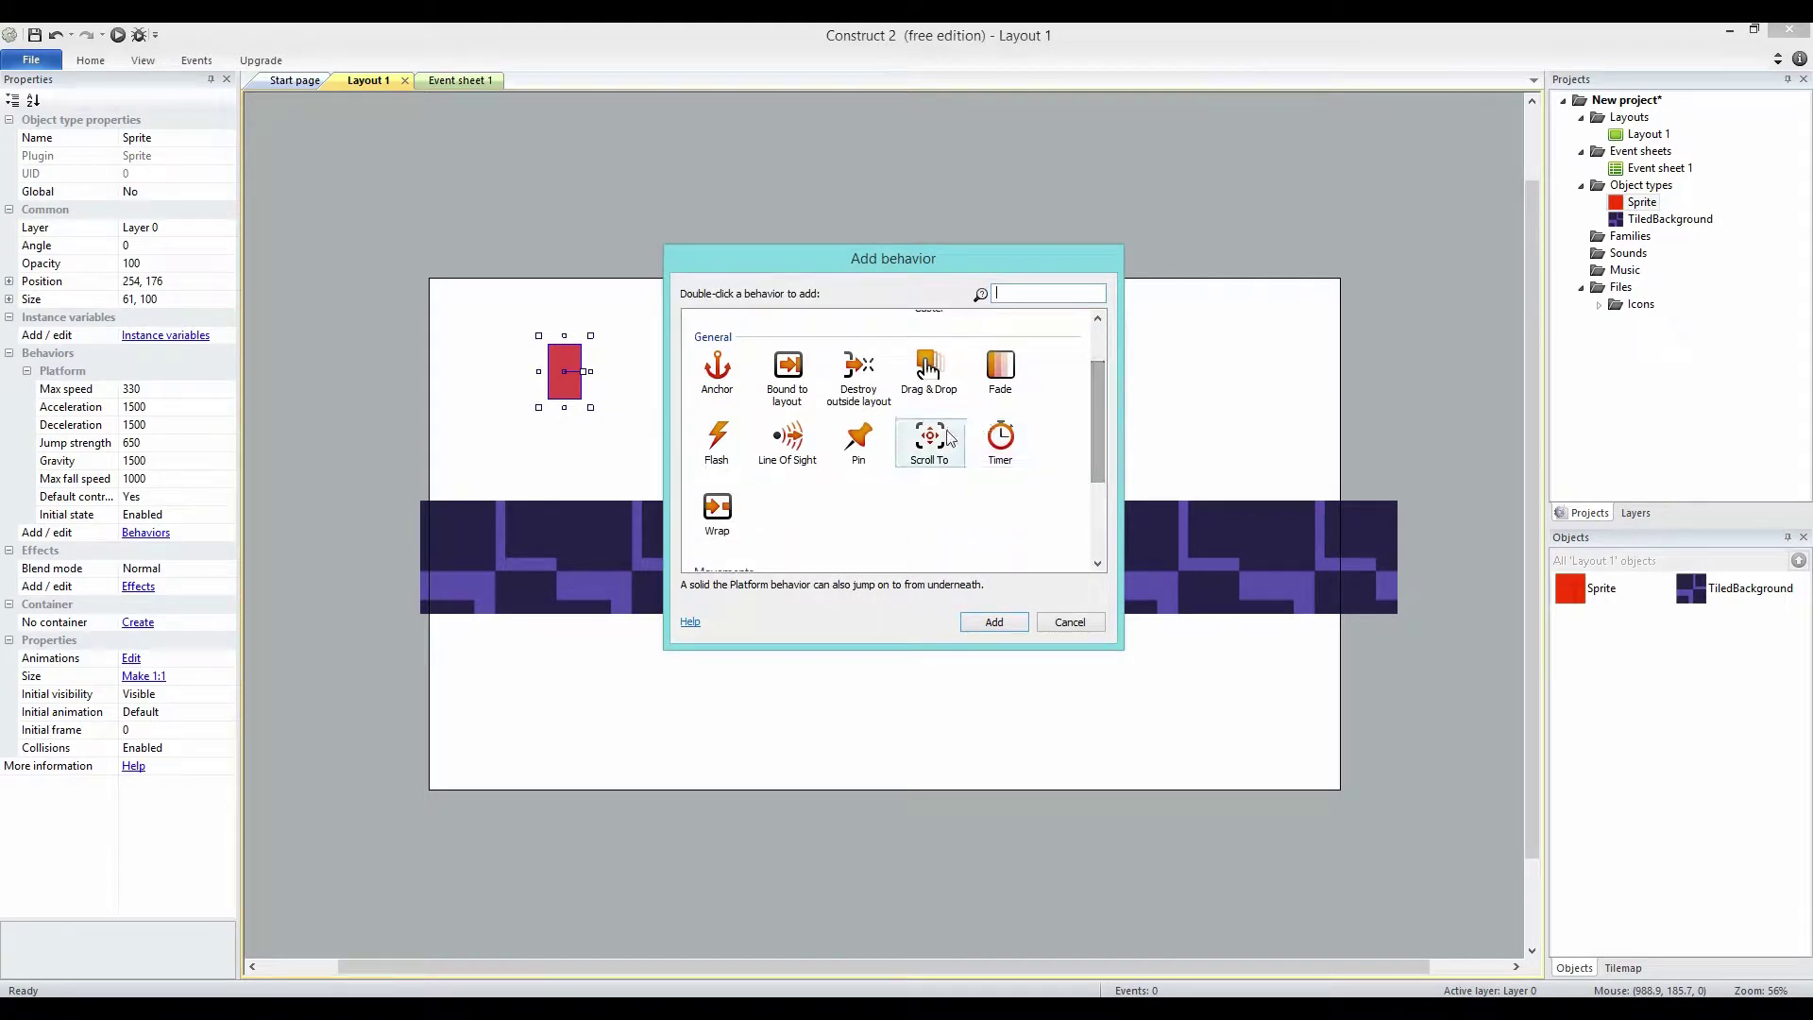
pyautogui.click(993, 623)
pyautogui.click(1055, 392)
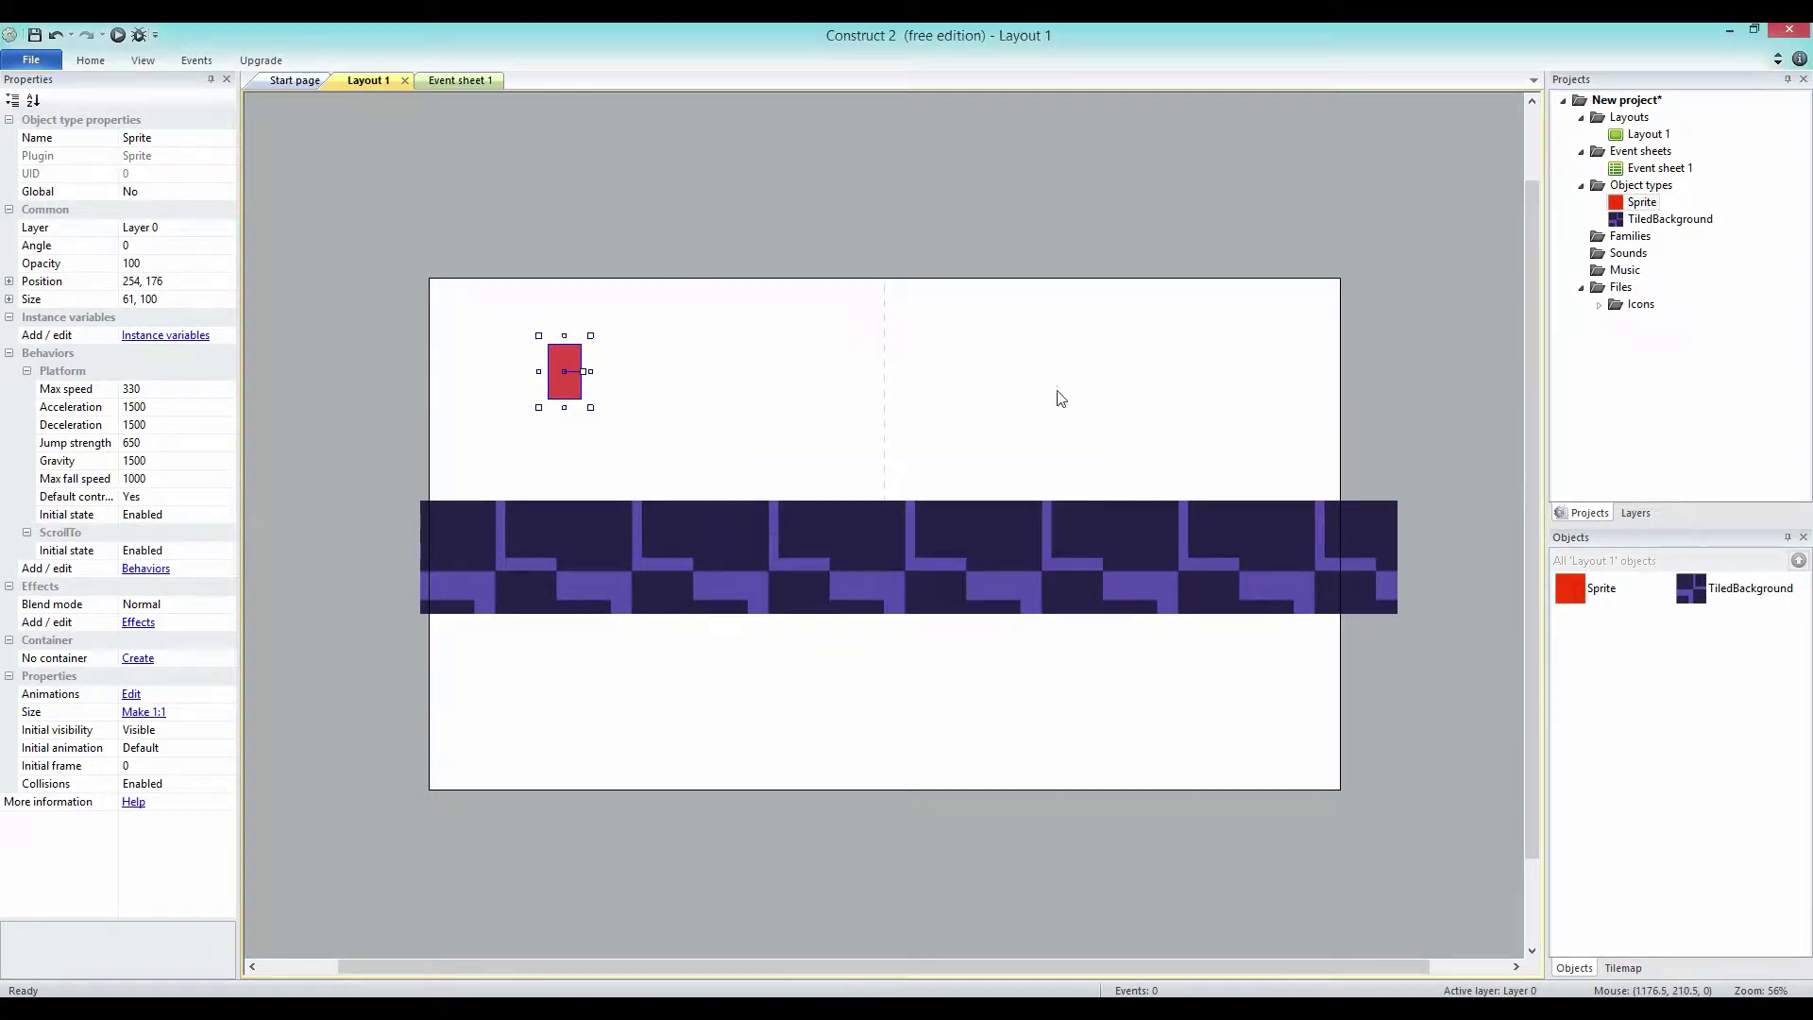
# Preview the layout in the browser, test running and jumping with the sprite in both directions, and return to Construct 2.
pyautogui.click(119, 36)
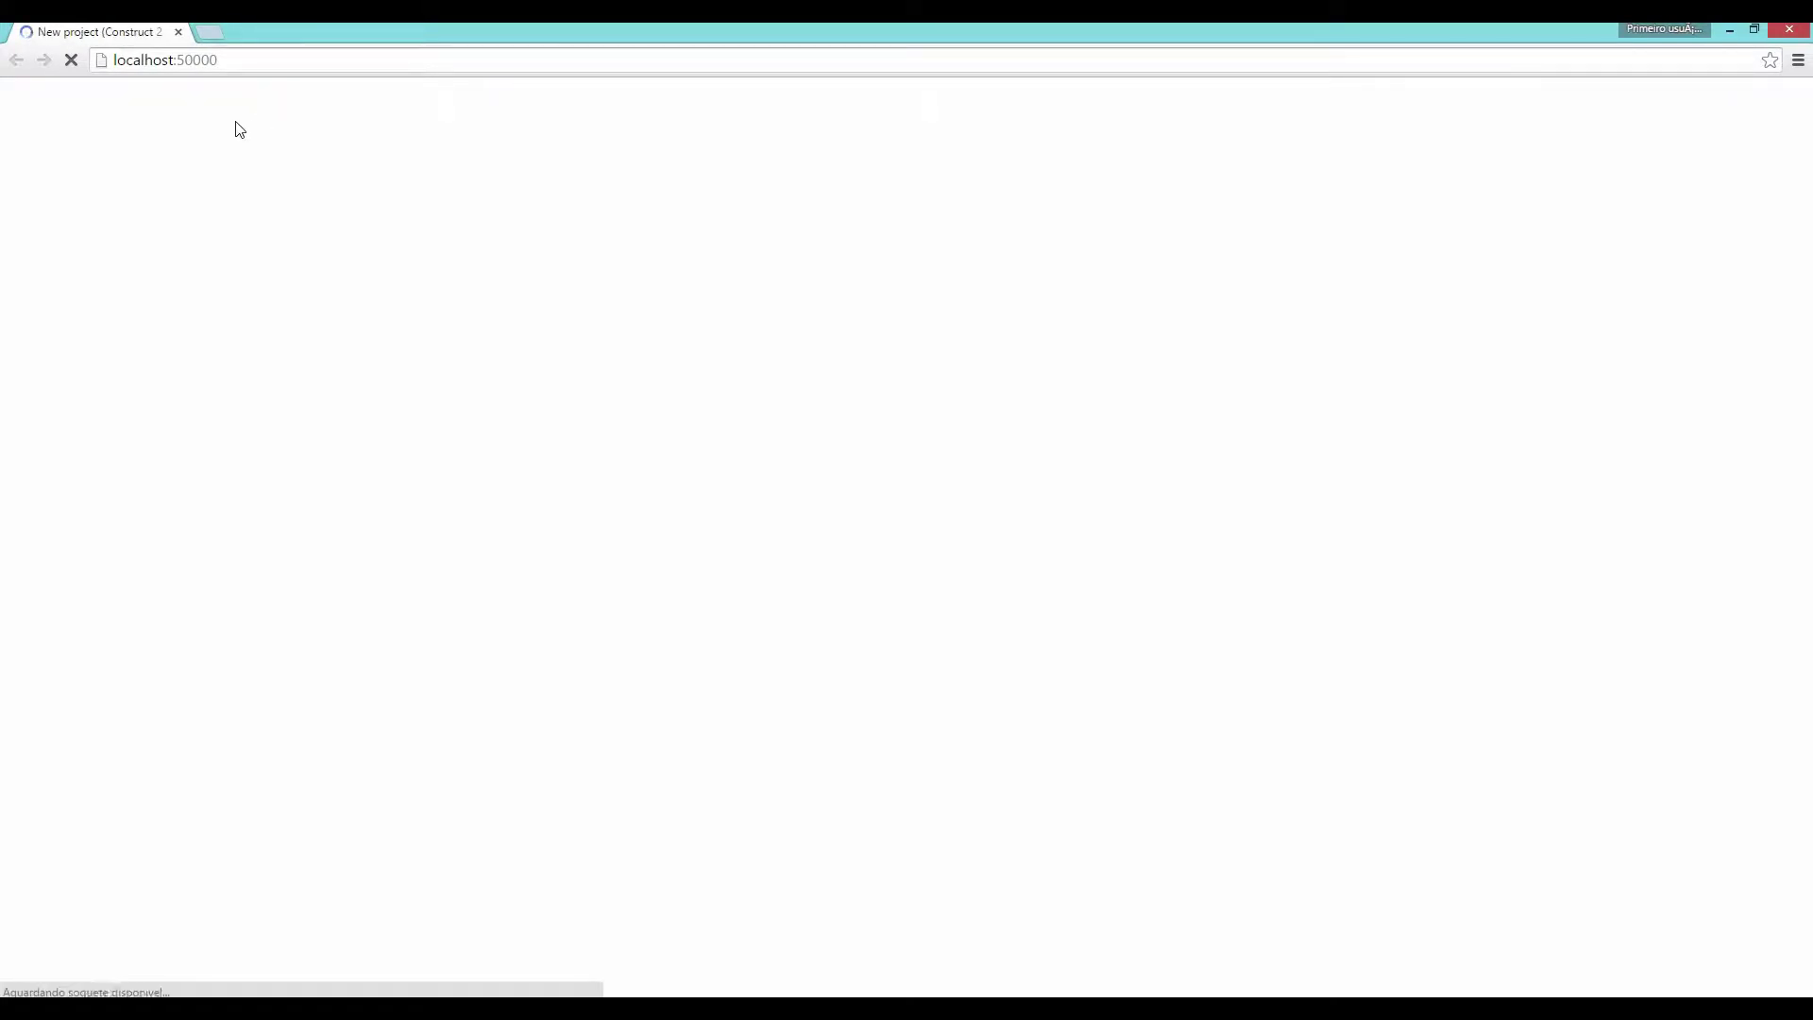
pyautogui.press('Right')
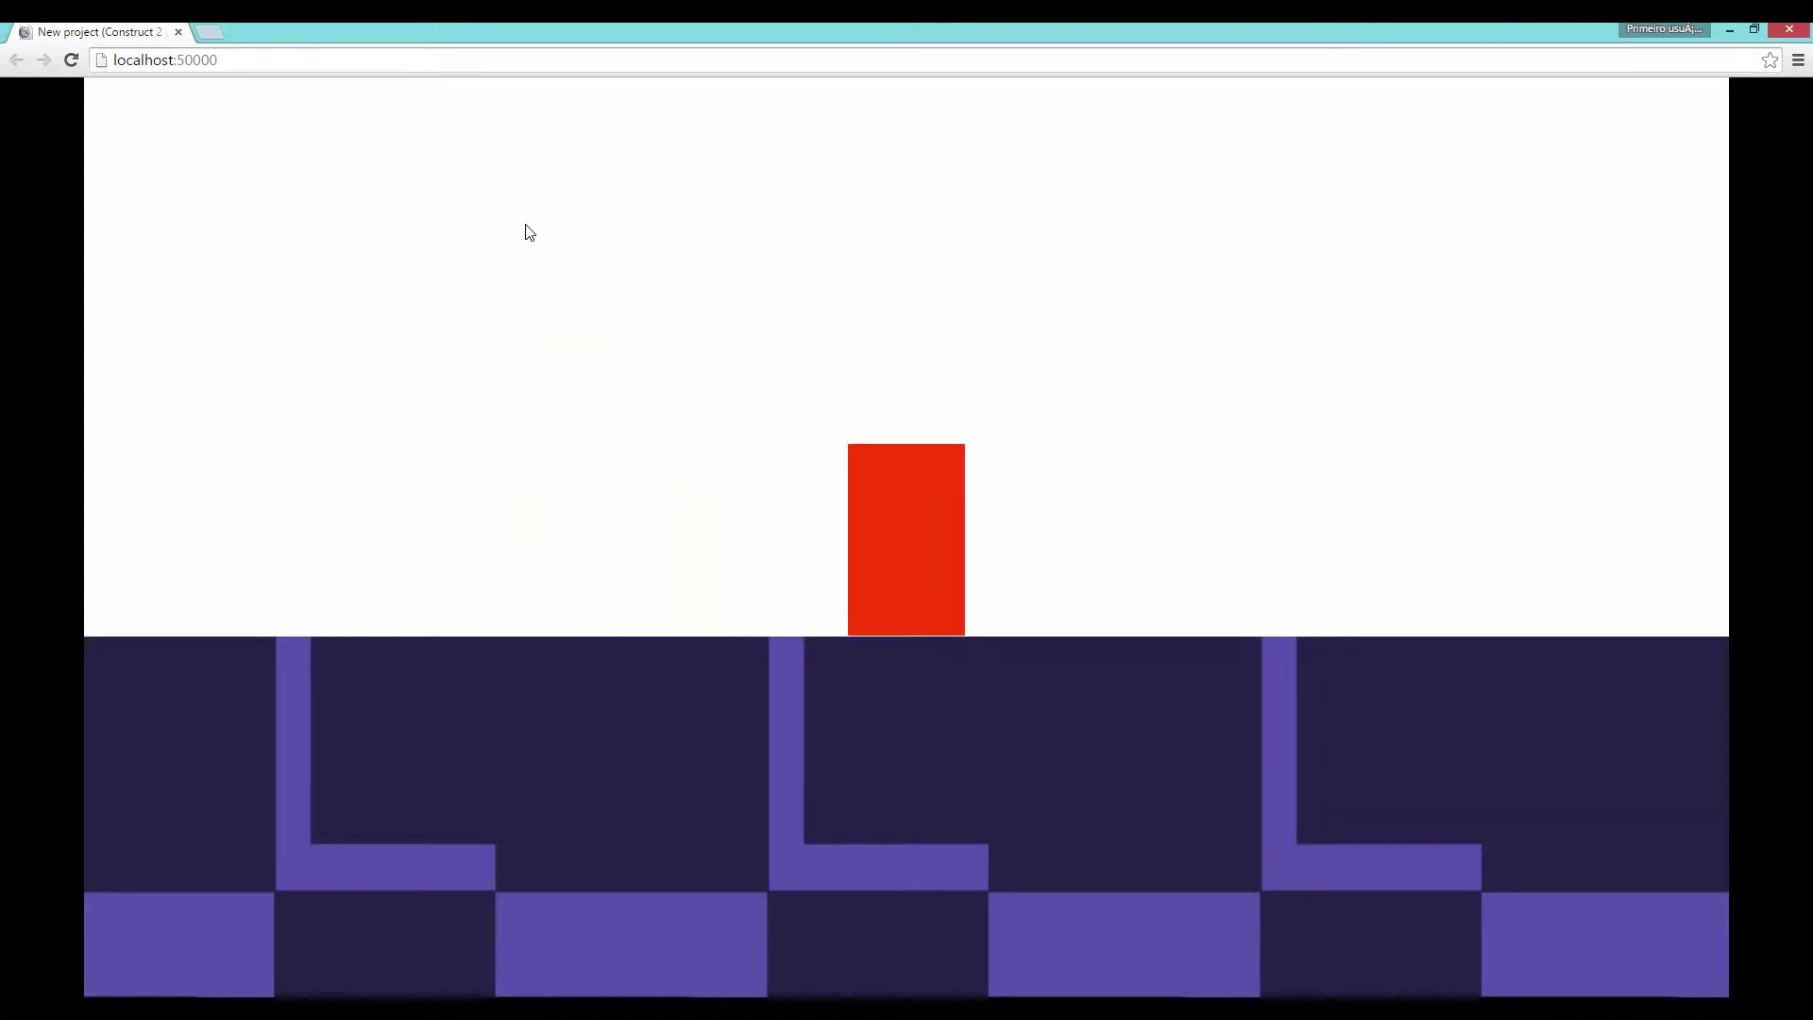
pyautogui.press('Left')
pyautogui.press('Right')
pyautogui.press('Up')
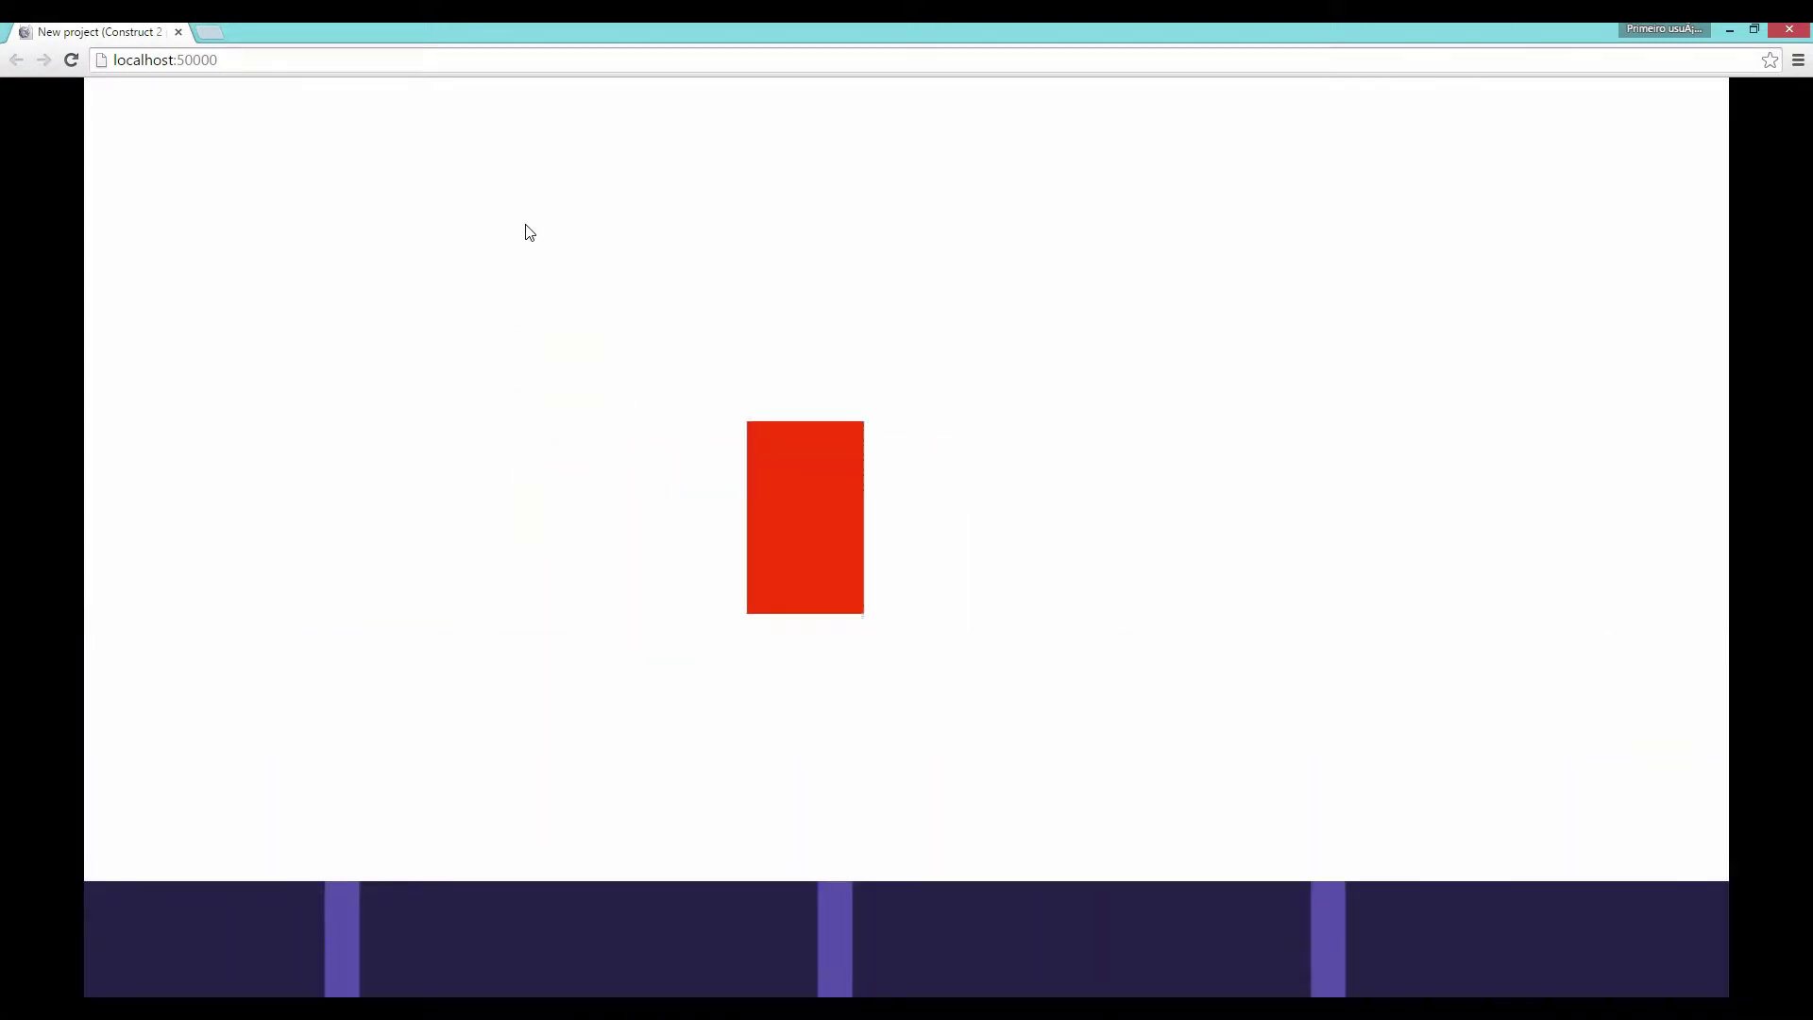
pyautogui.press('Up')
pyautogui.press('Left')
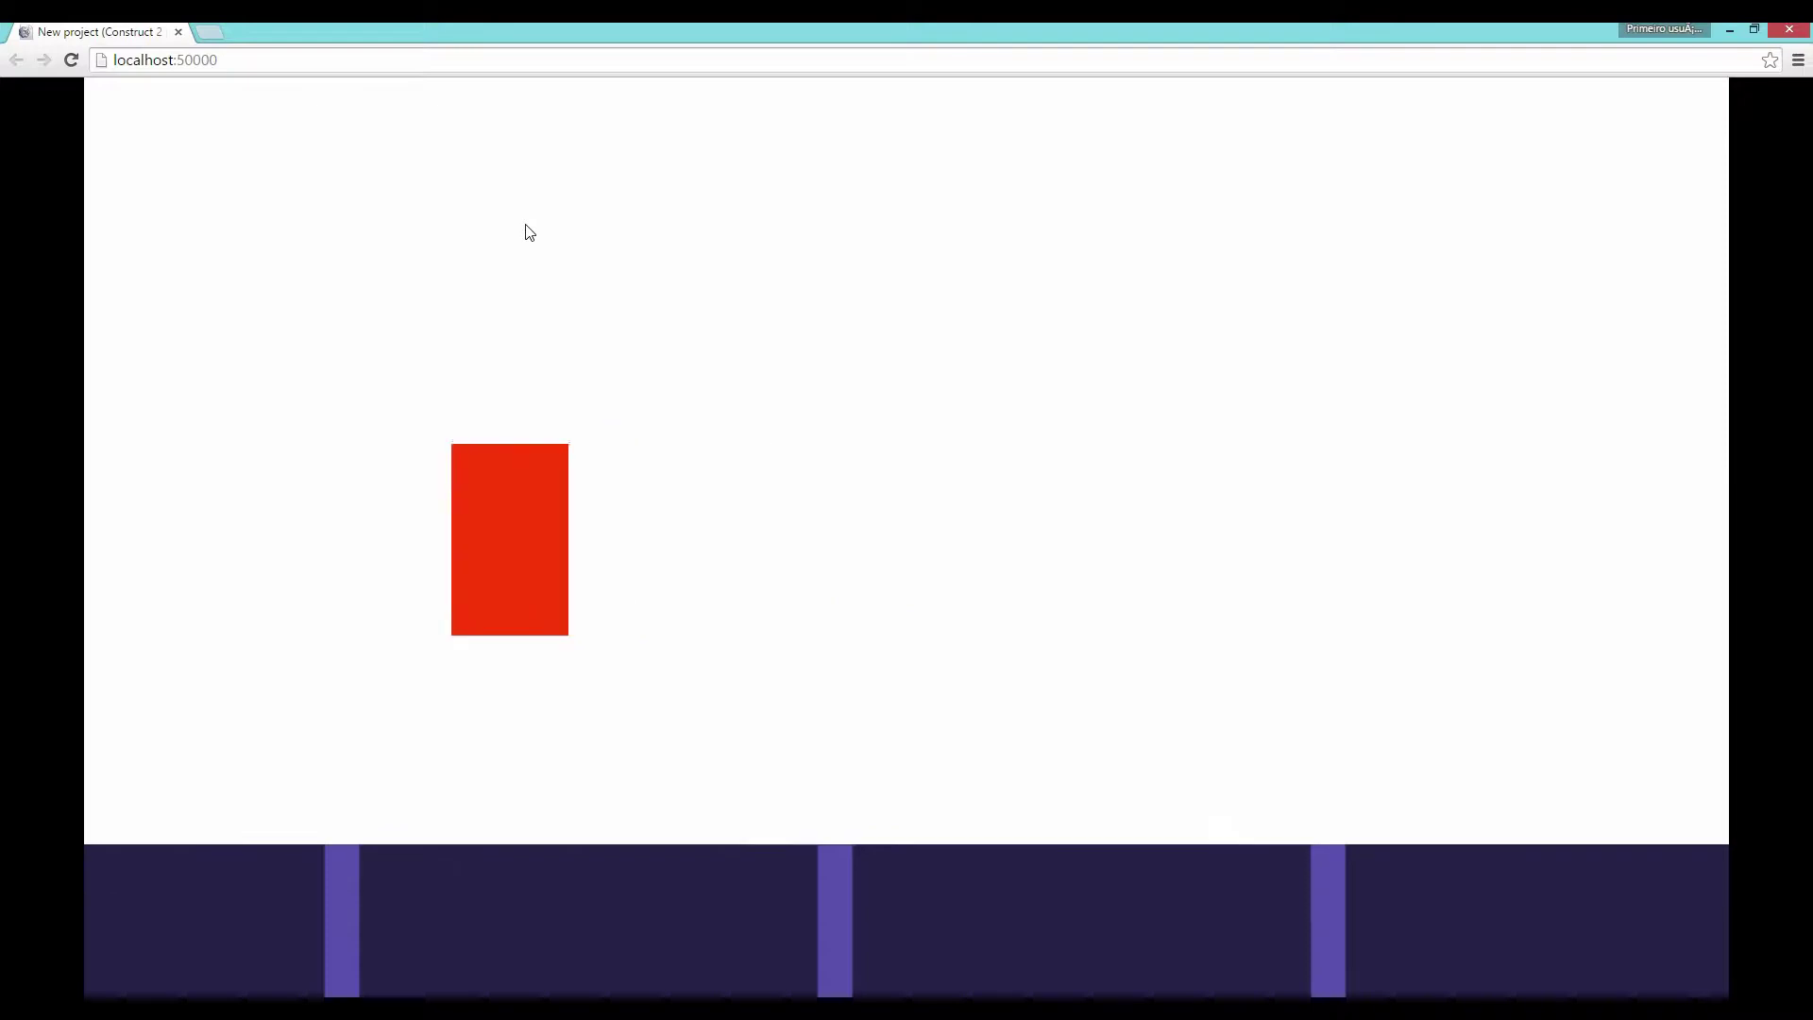
pyautogui.press('Up')
pyautogui.press('Right')
pyautogui.press('Left')
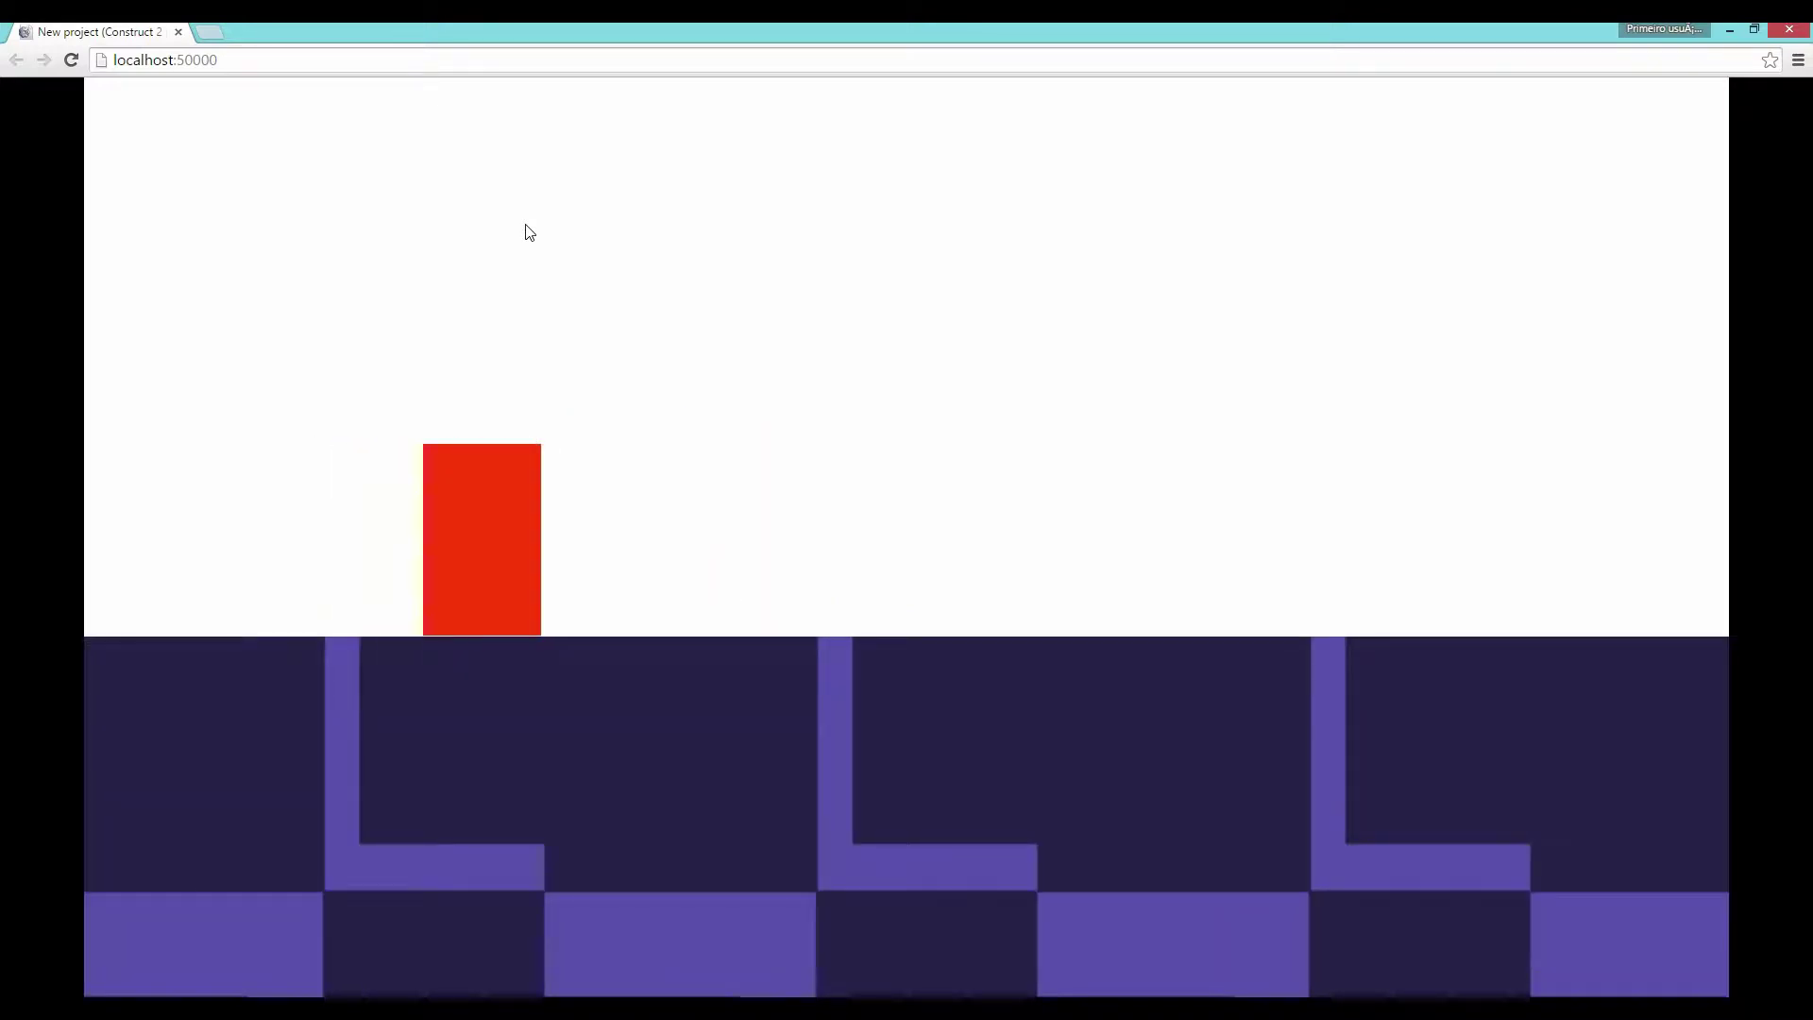
pyautogui.press('Right')
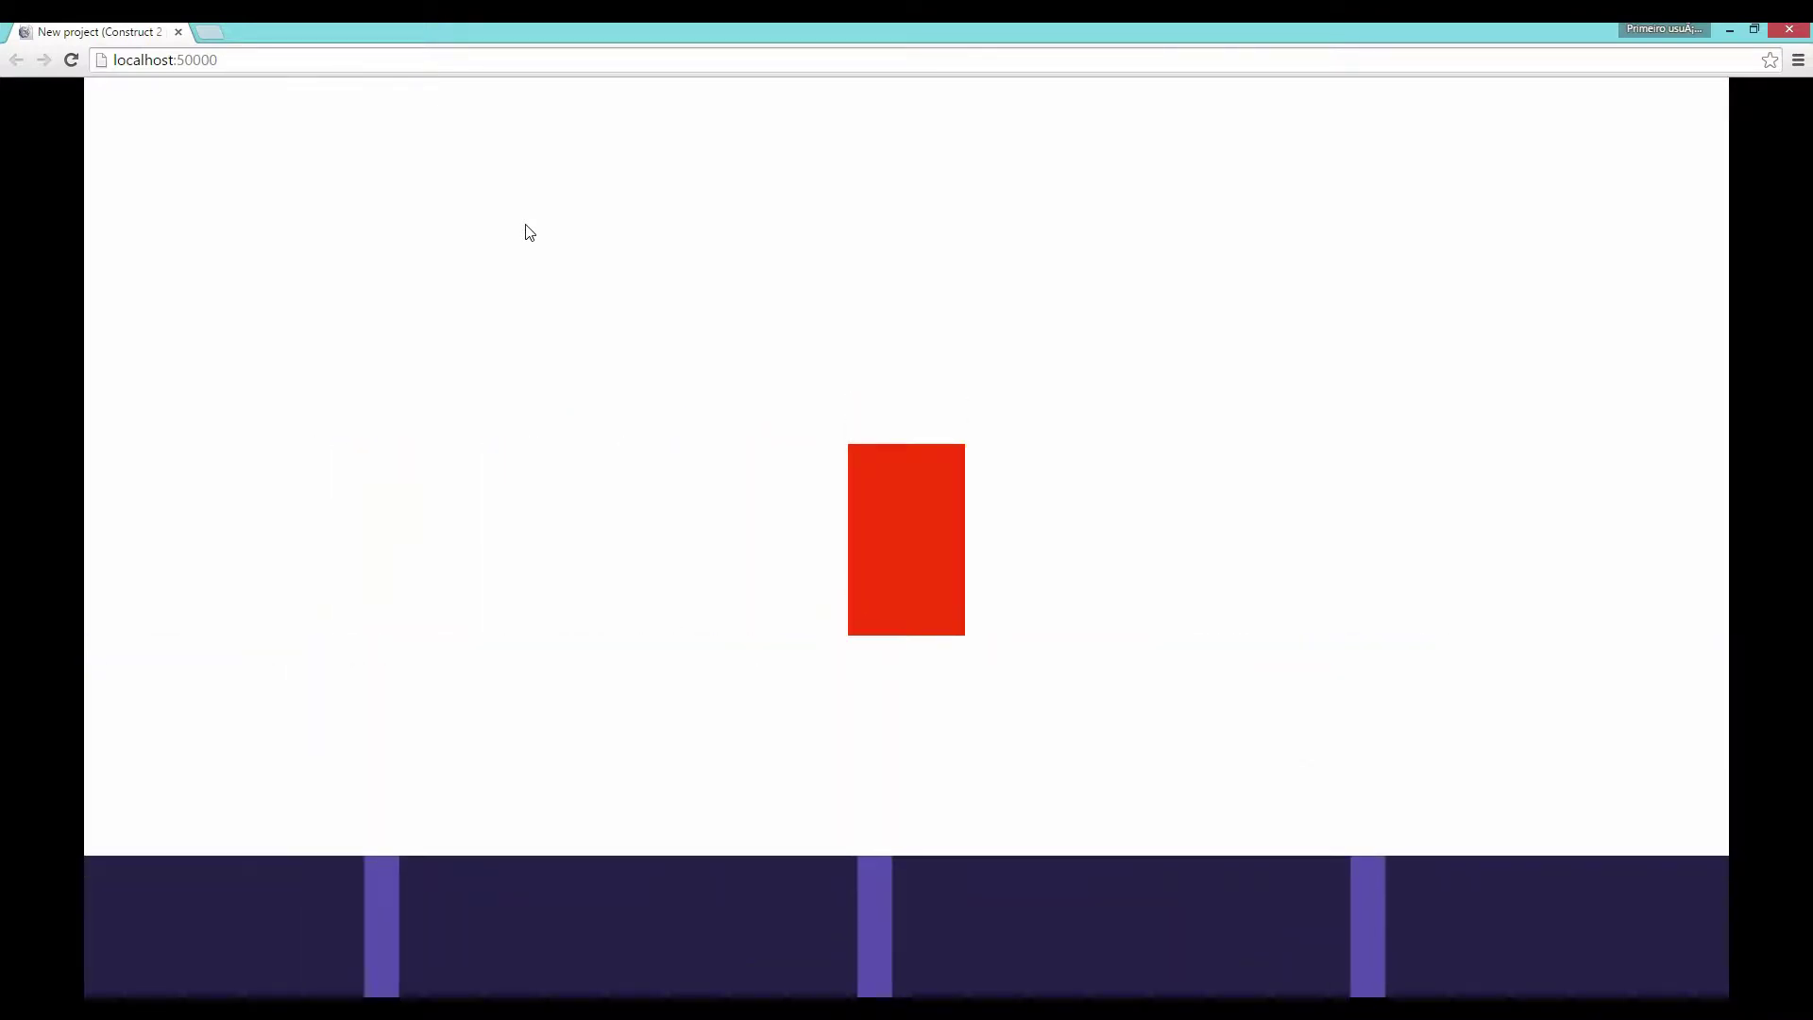
pyautogui.press('Left')
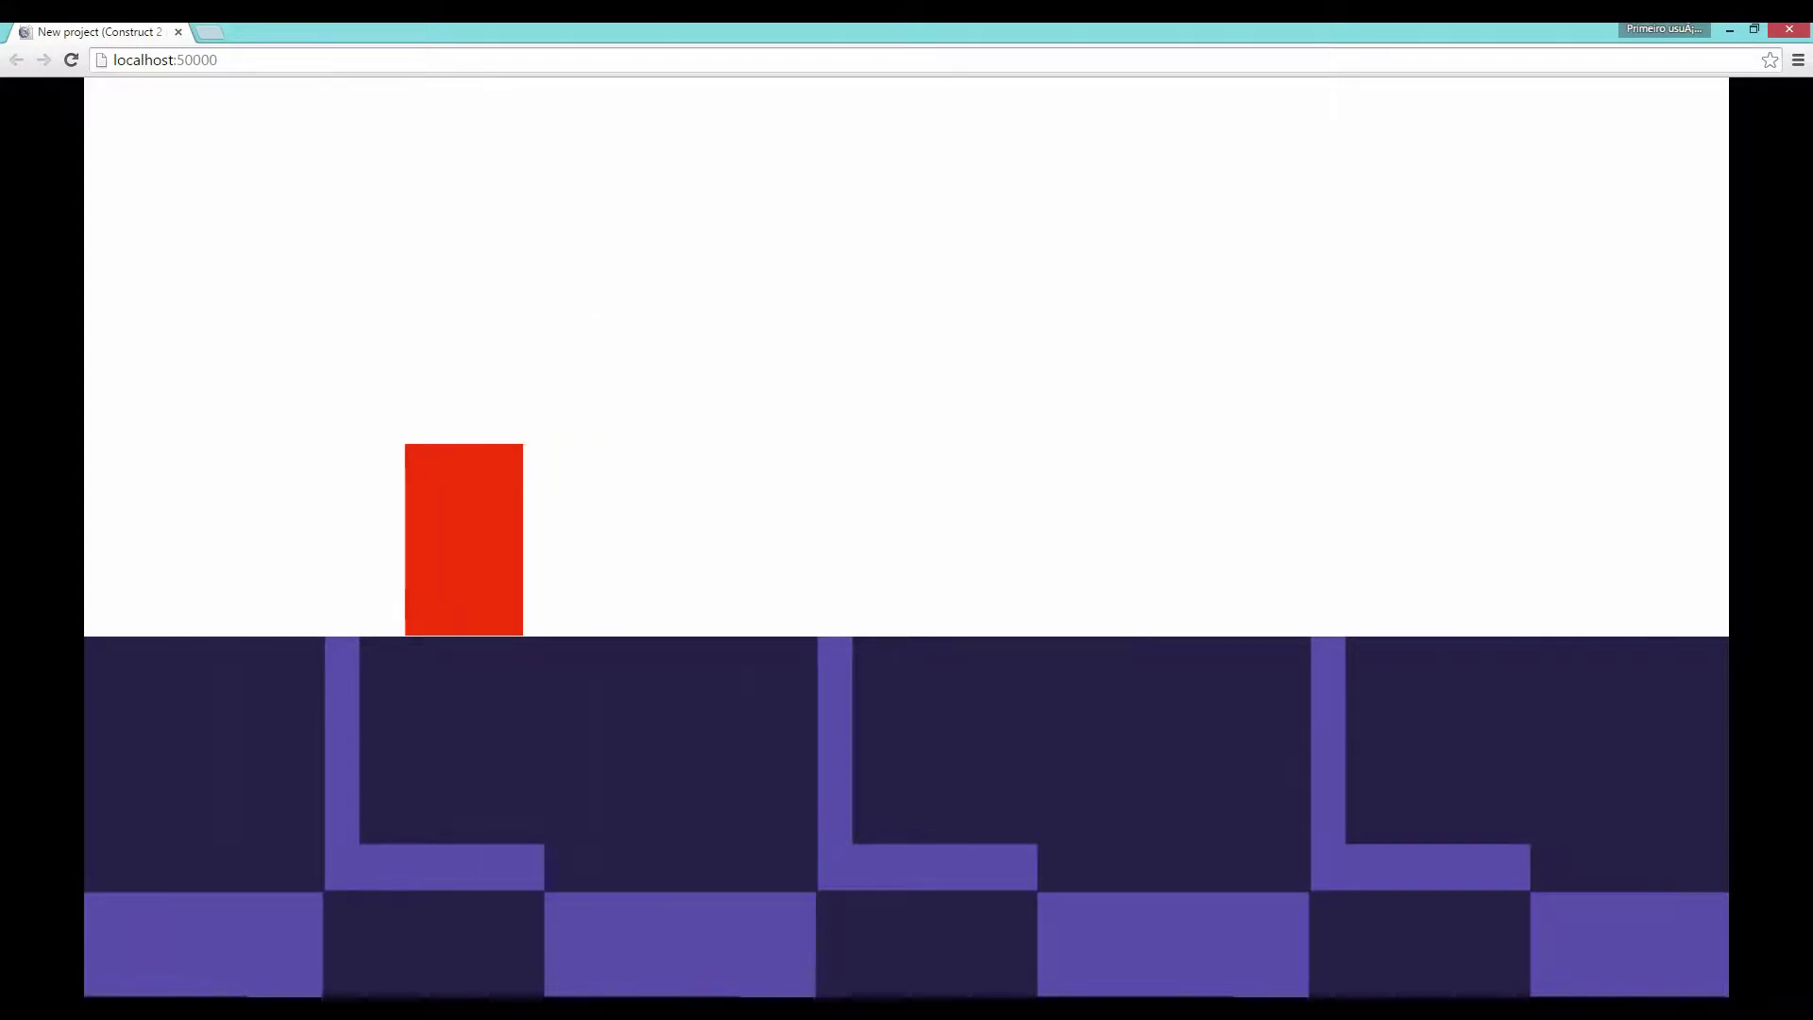
pyautogui.hotkey('alt', 'Tab')
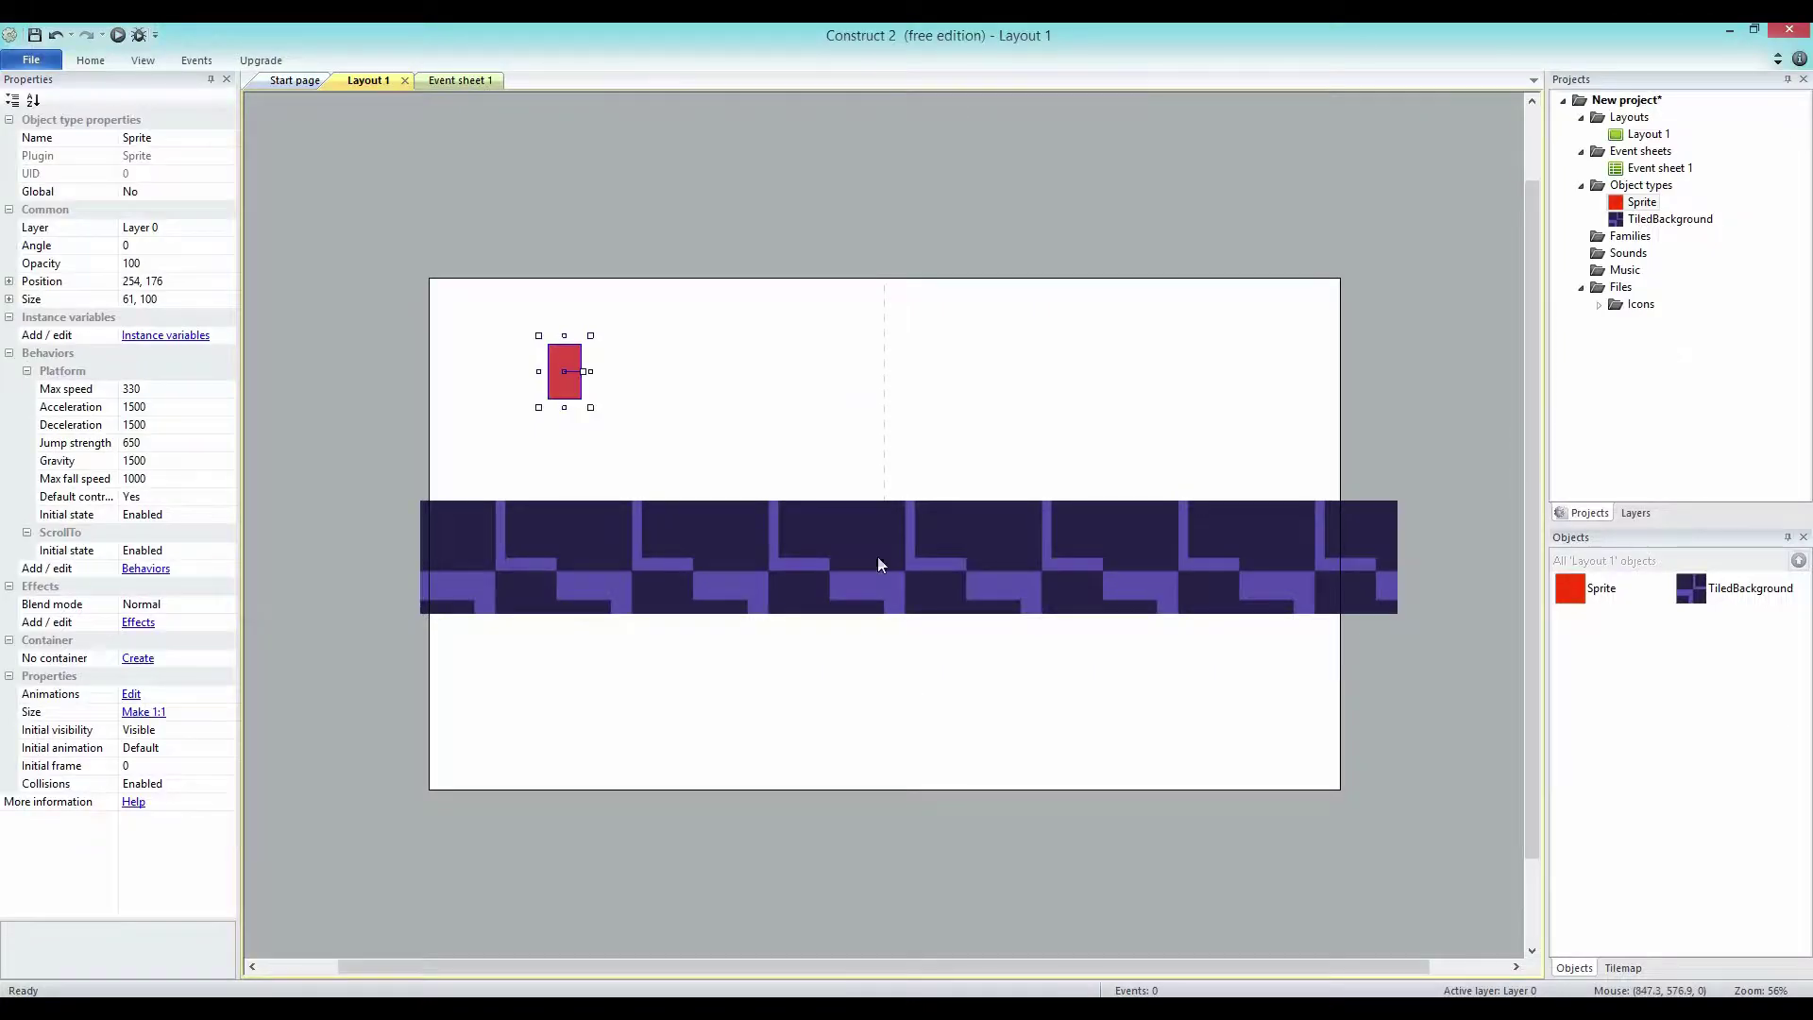
# Move the red sprite to about 118, 210 and set its Platform max speed to 0.
pyautogui.moveTo(578, 360); pyautogui.dragTo(505, 378)
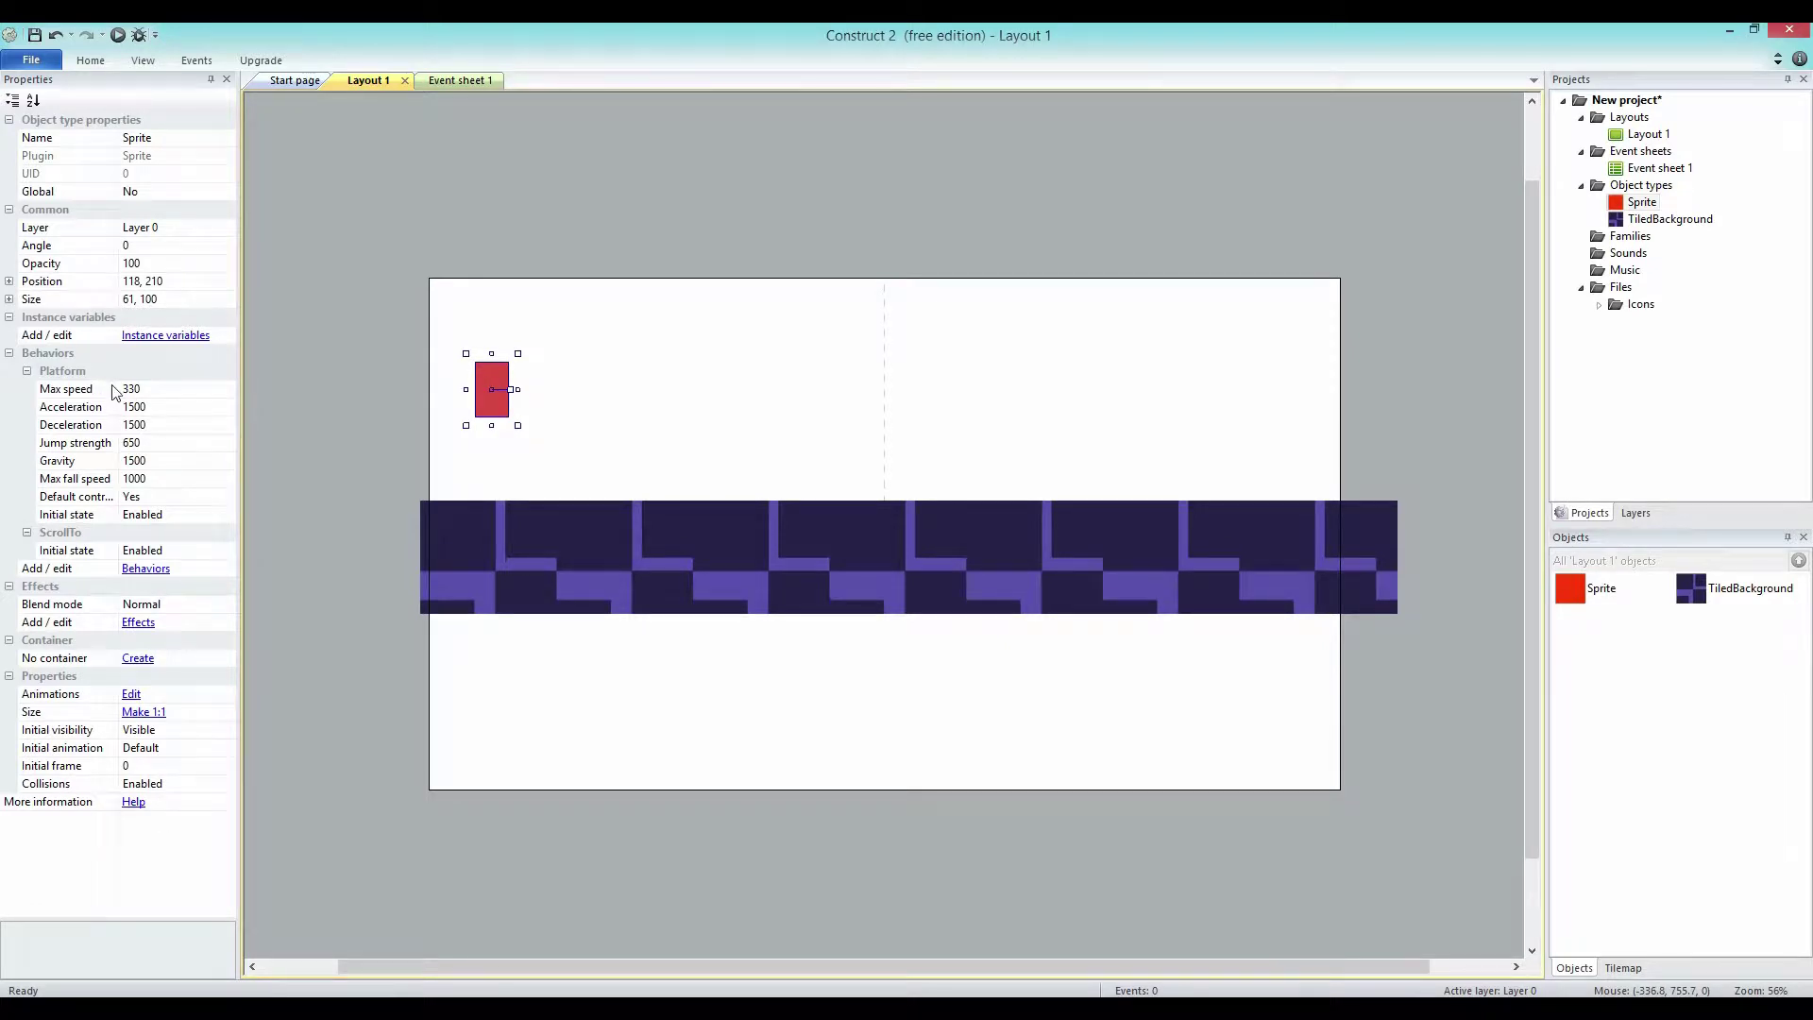
pyautogui.click(132, 390)
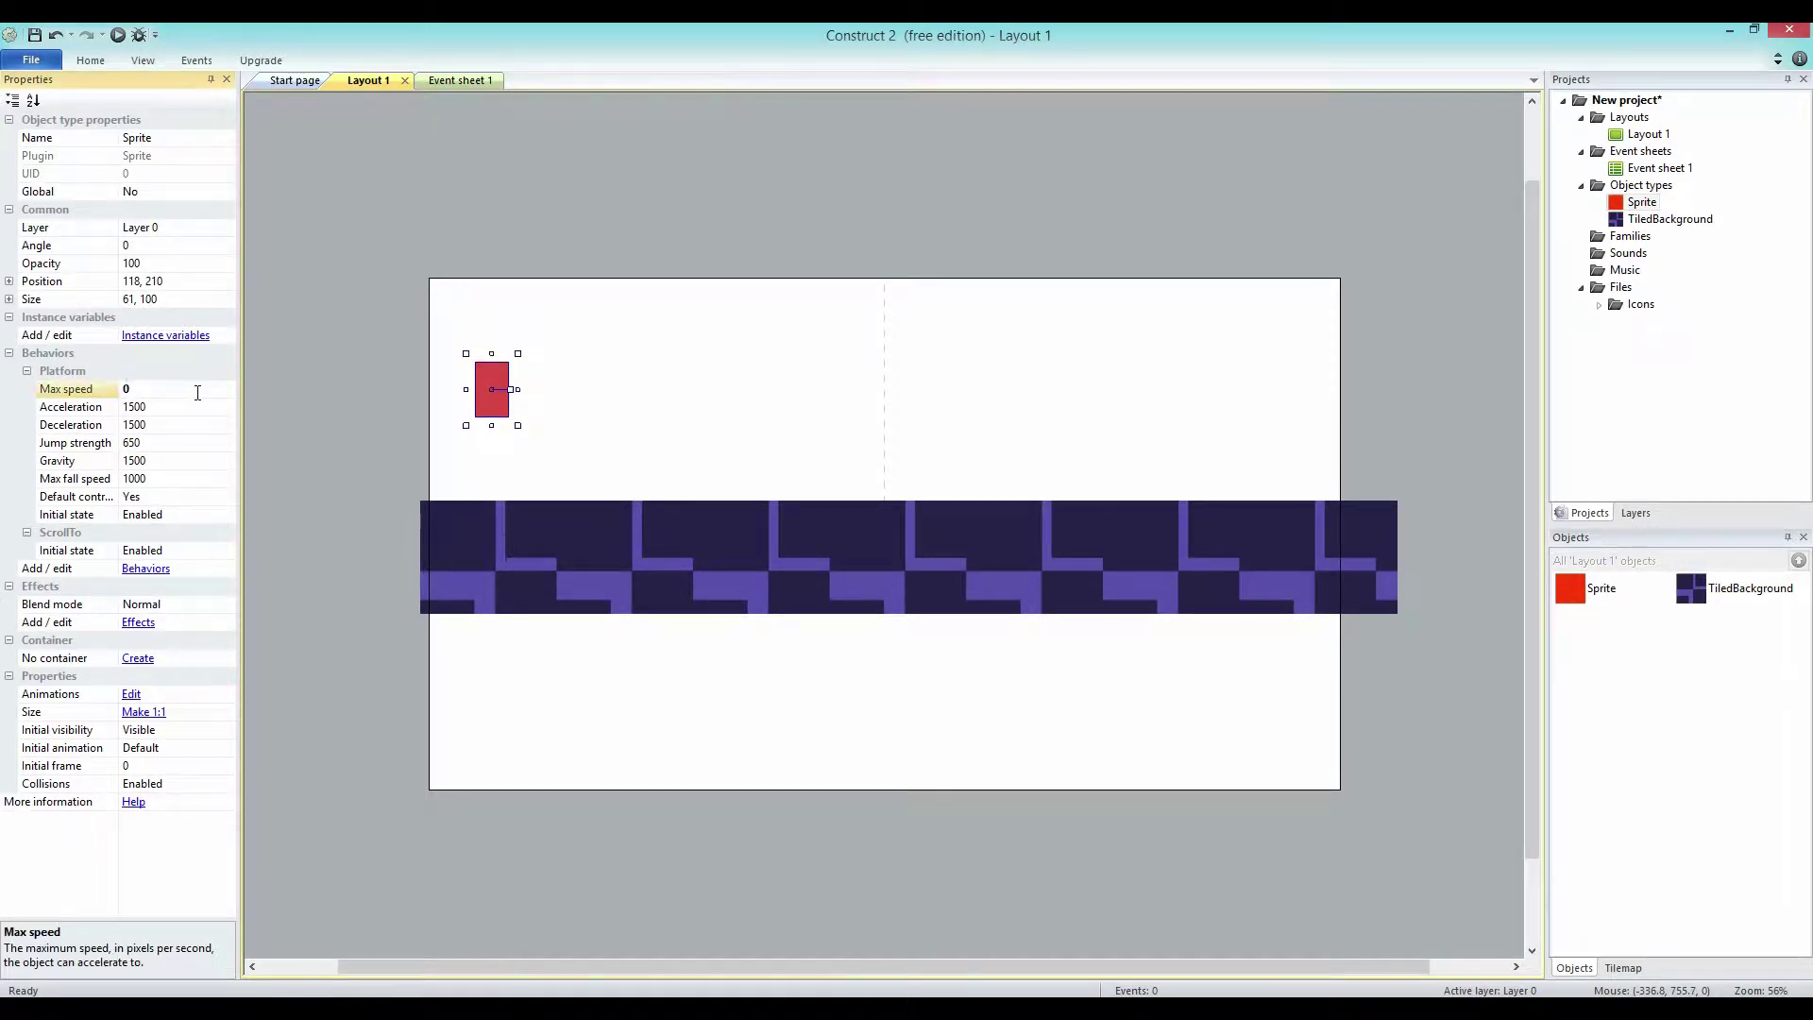
pyautogui.click(384, 235)
pyautogui.click(492, 397)
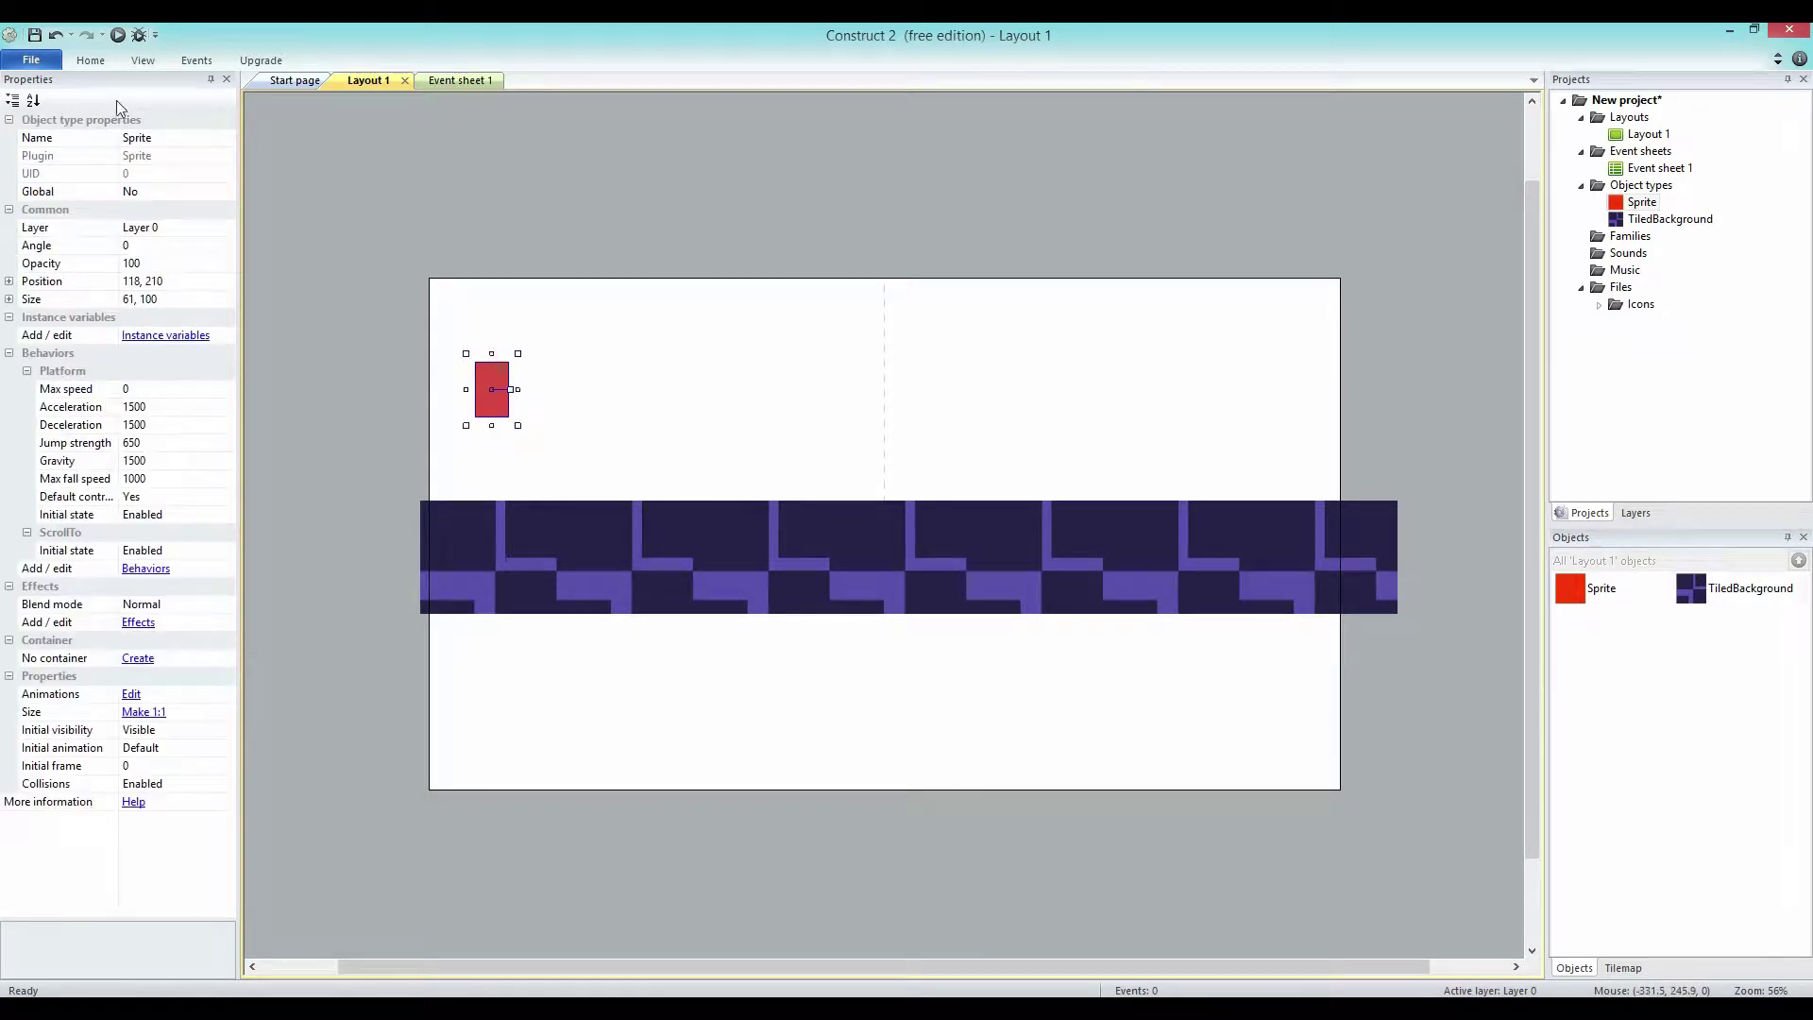
# Preview the layout in the browser again, test the sprite's jump, and return to Construct 2.
pyautogui.click(118, 35)
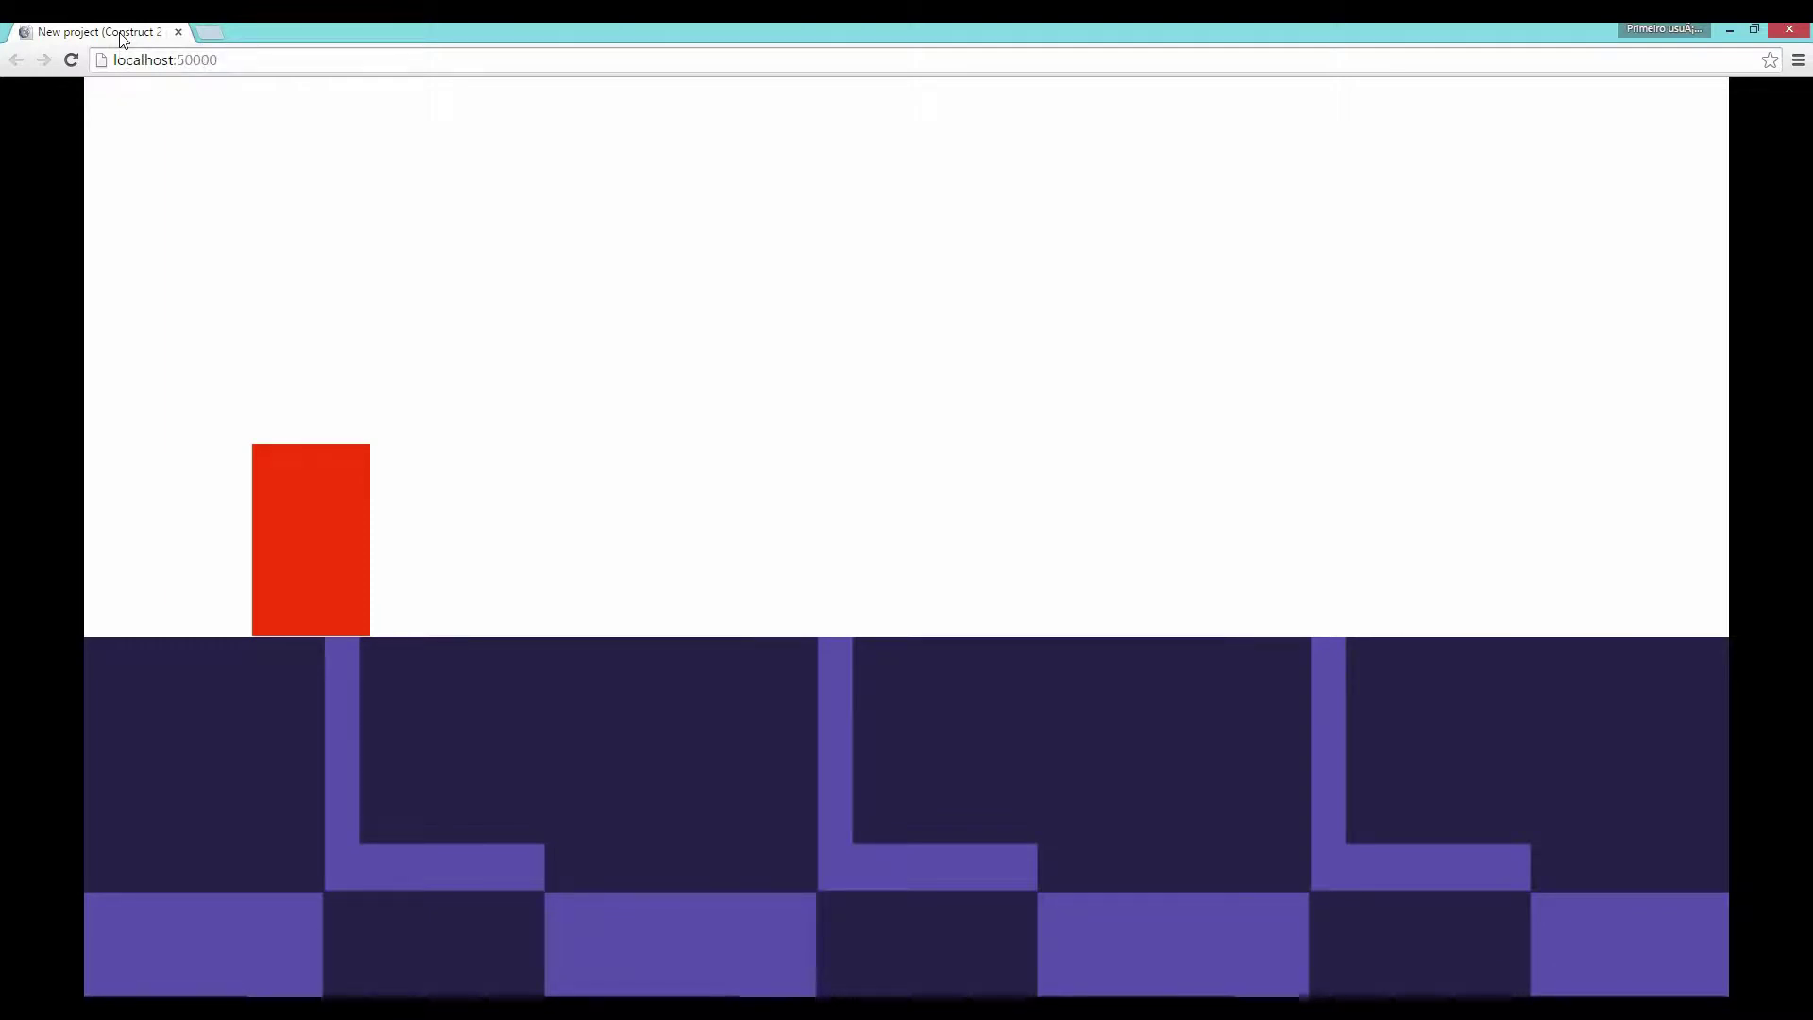
pyautogui.press('Up')
pyautogui.press('Up')
pyautogui.hotkey('alt', 'Tab')
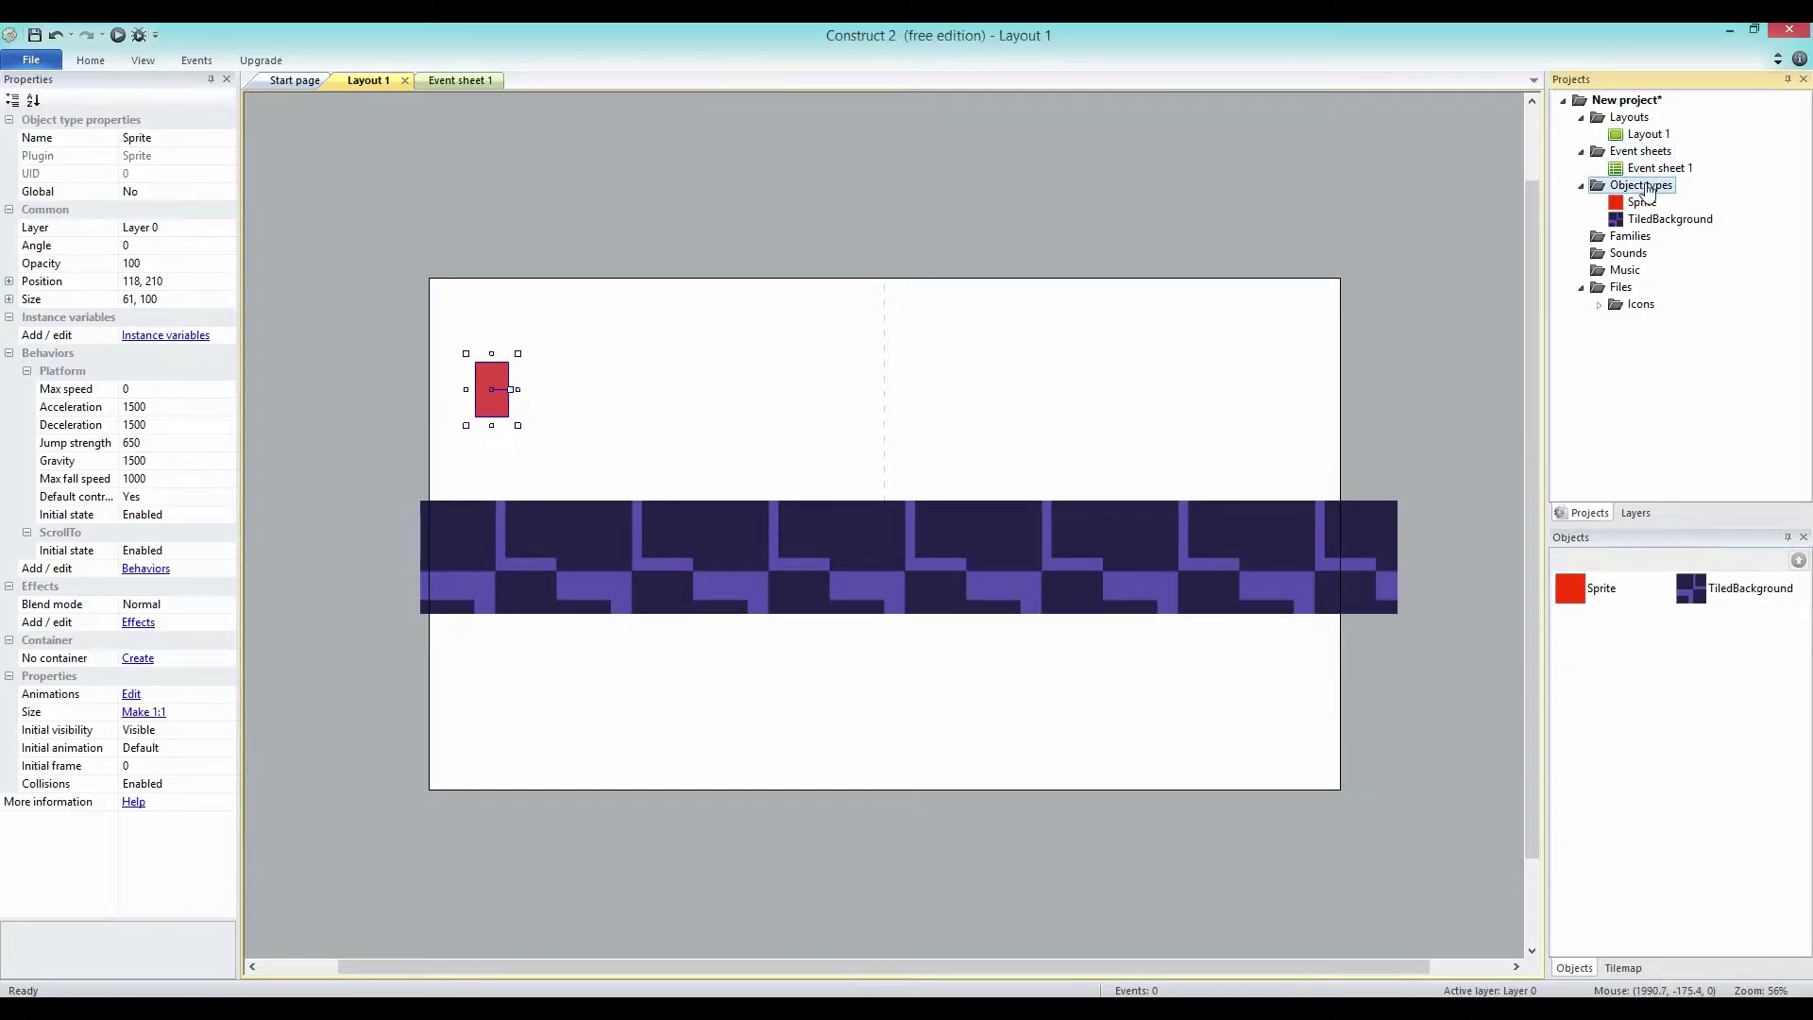
# Insert a new Sprite object into the layout at about 669, 272, above the tiled floor.
pyautogui.rightClick(1648, 189)
pyautogui.click(1645, 195)
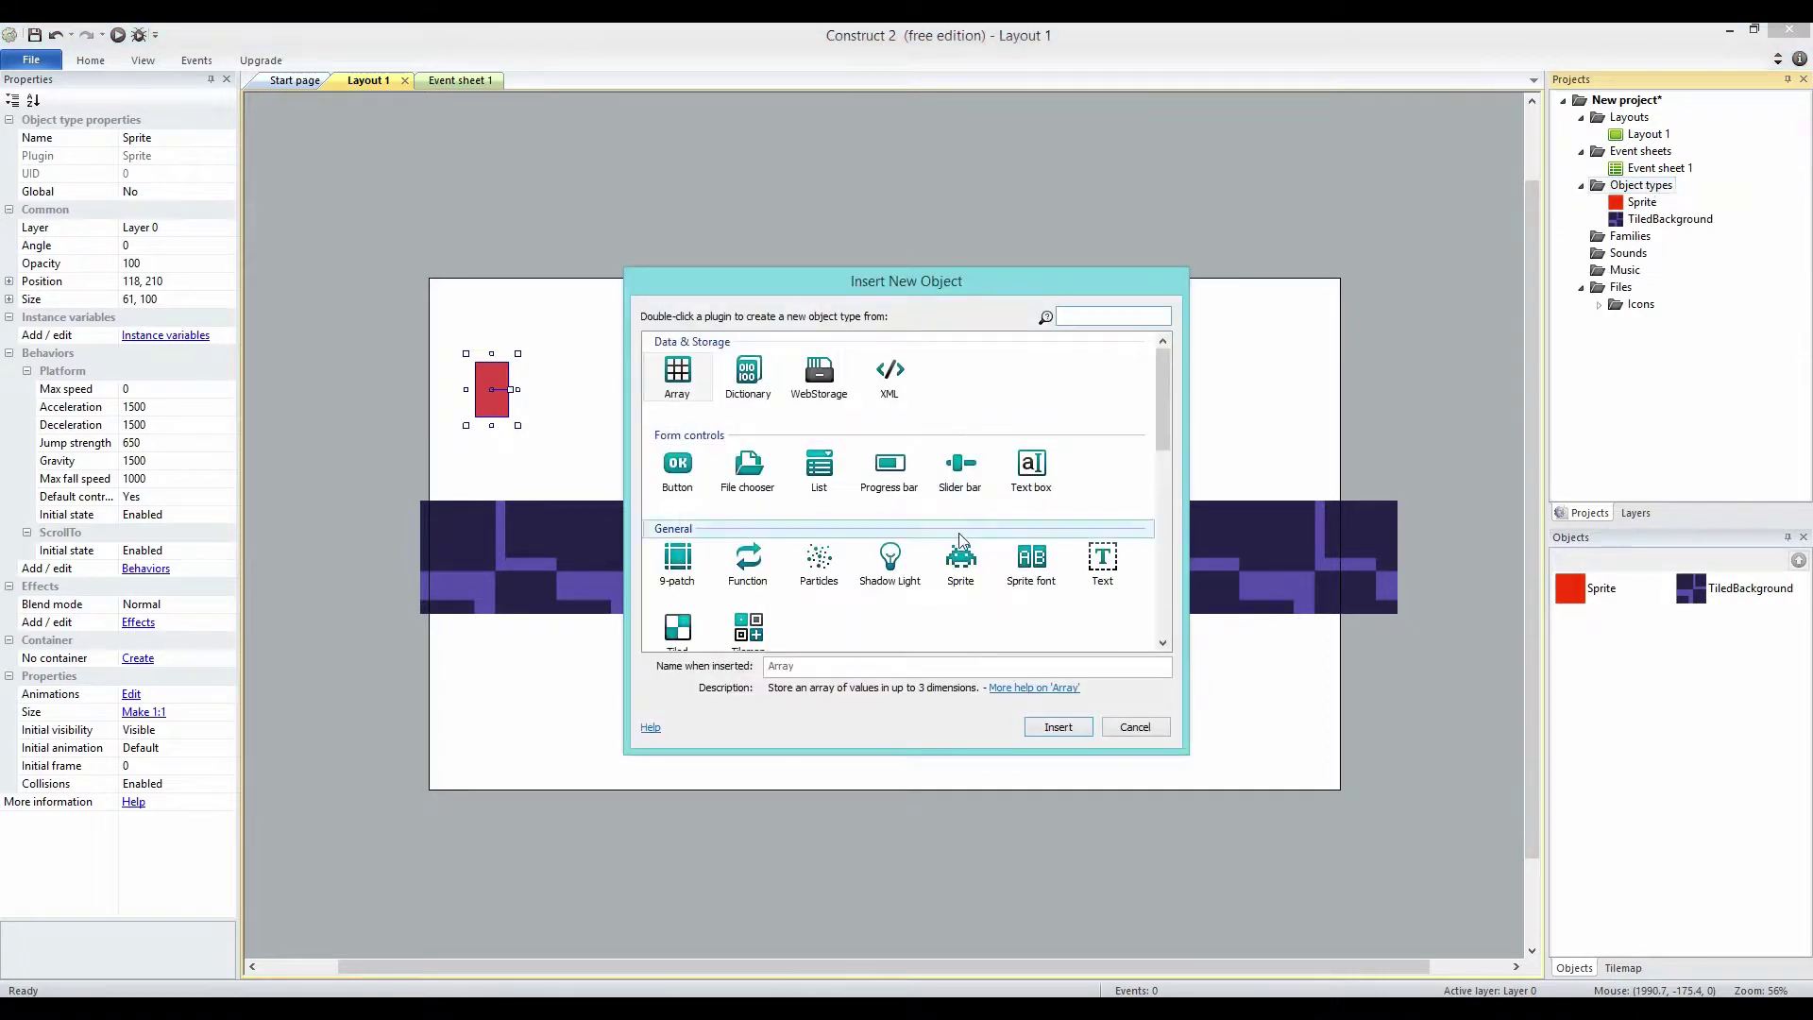
pyautogui.click(964, 562)
pyautogui.click(1058, 727)
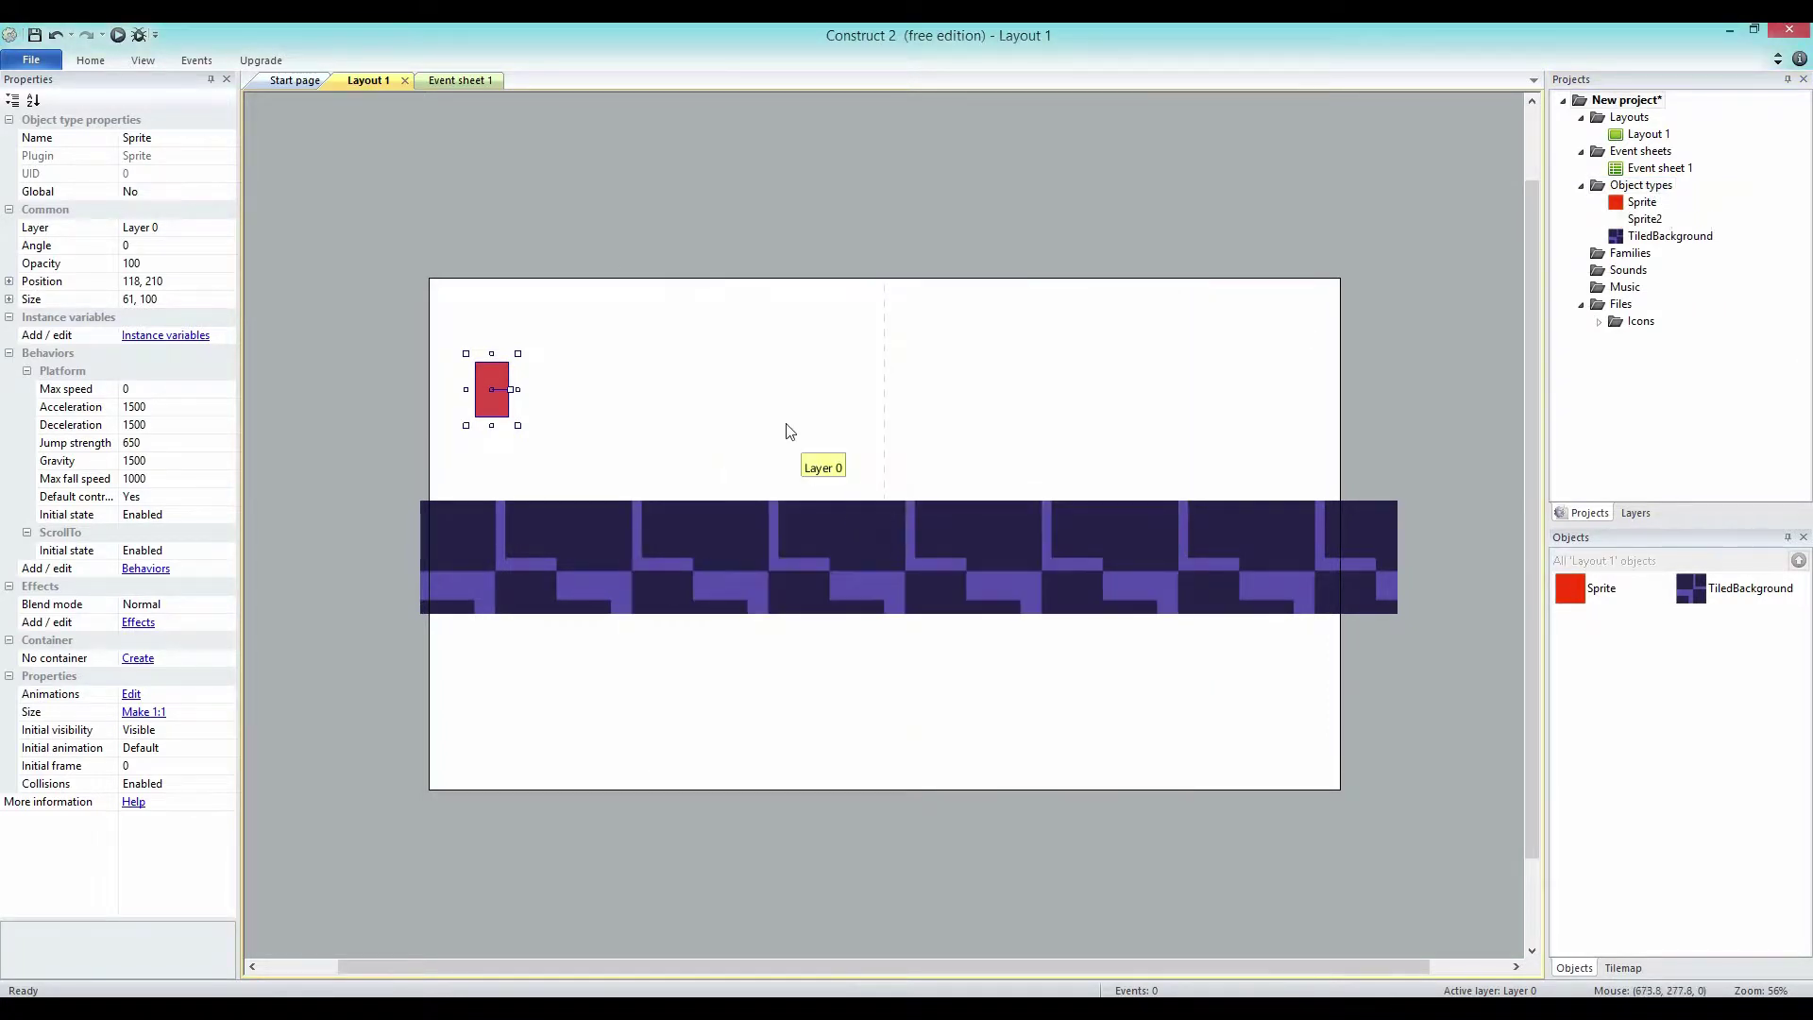
pyautogui.click(785, 427)
# Fill the new sprite's image with bright green (RGB 29, 246, 8) and close the image editor.
pyautogui.click(315, 265)
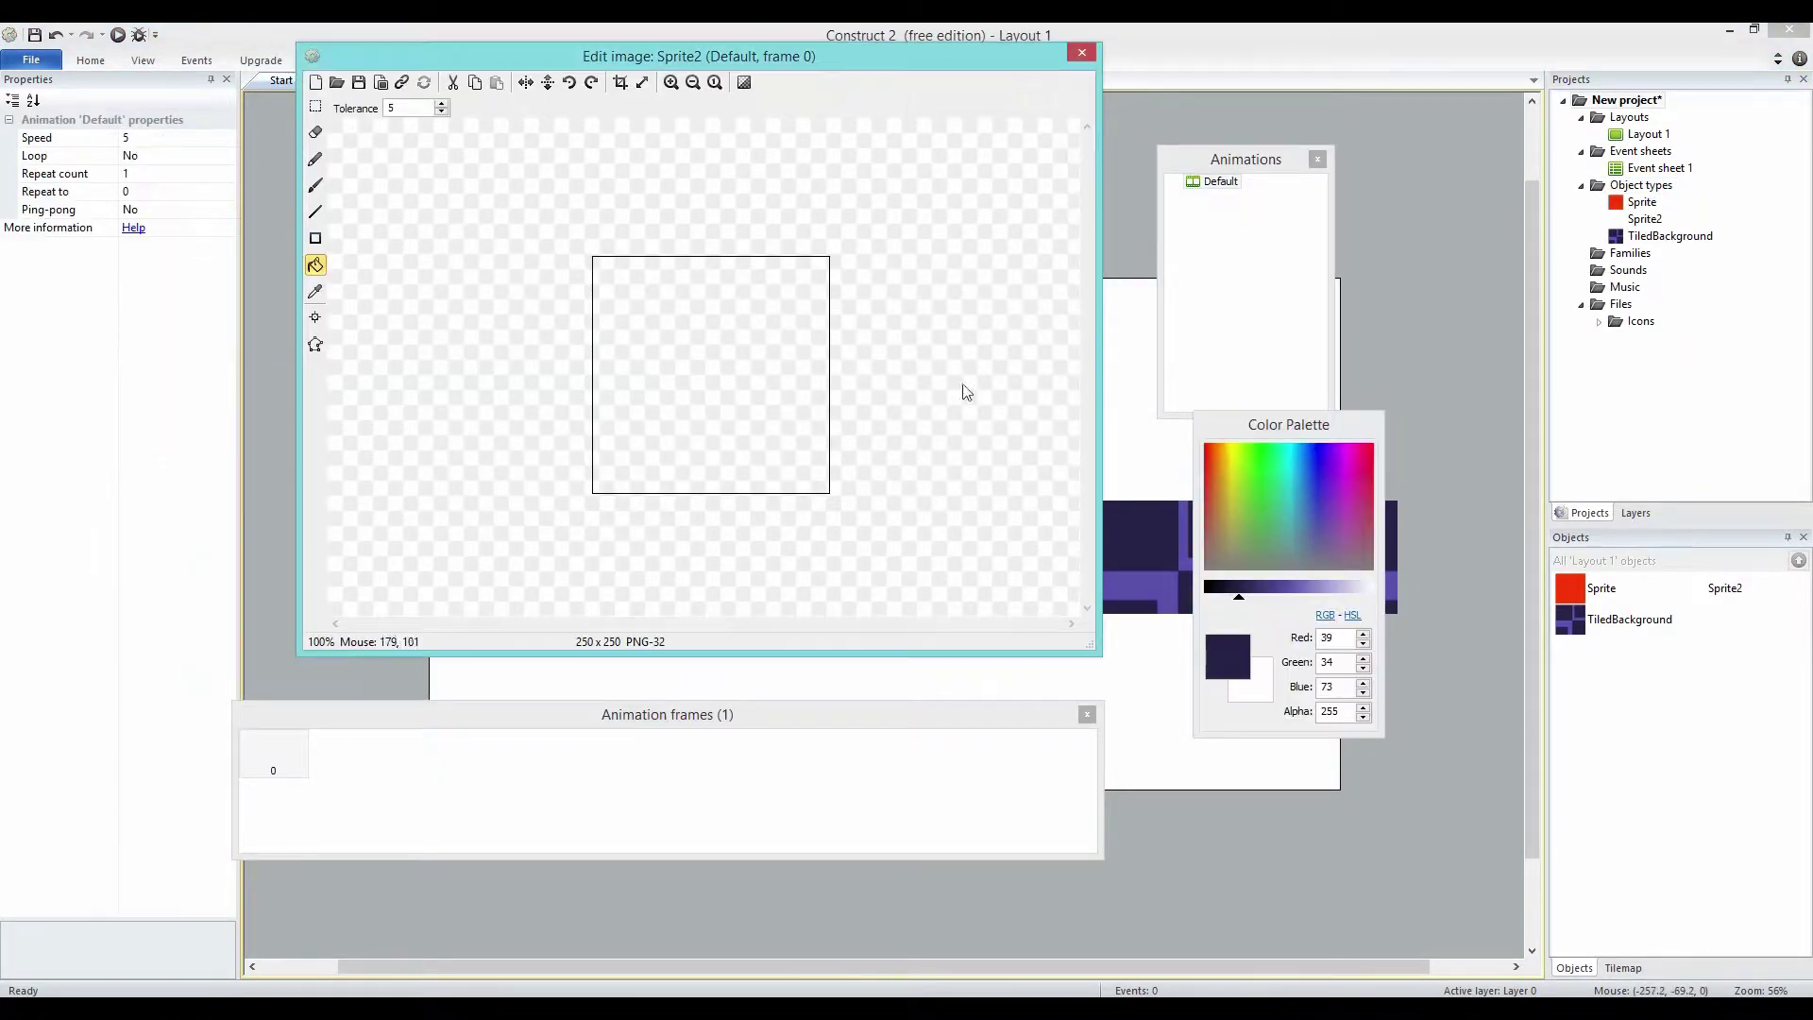
pyautogui.click(1227, 457)
pyautogui.click(1296, 484)
pyautogui.click(1258, 450)
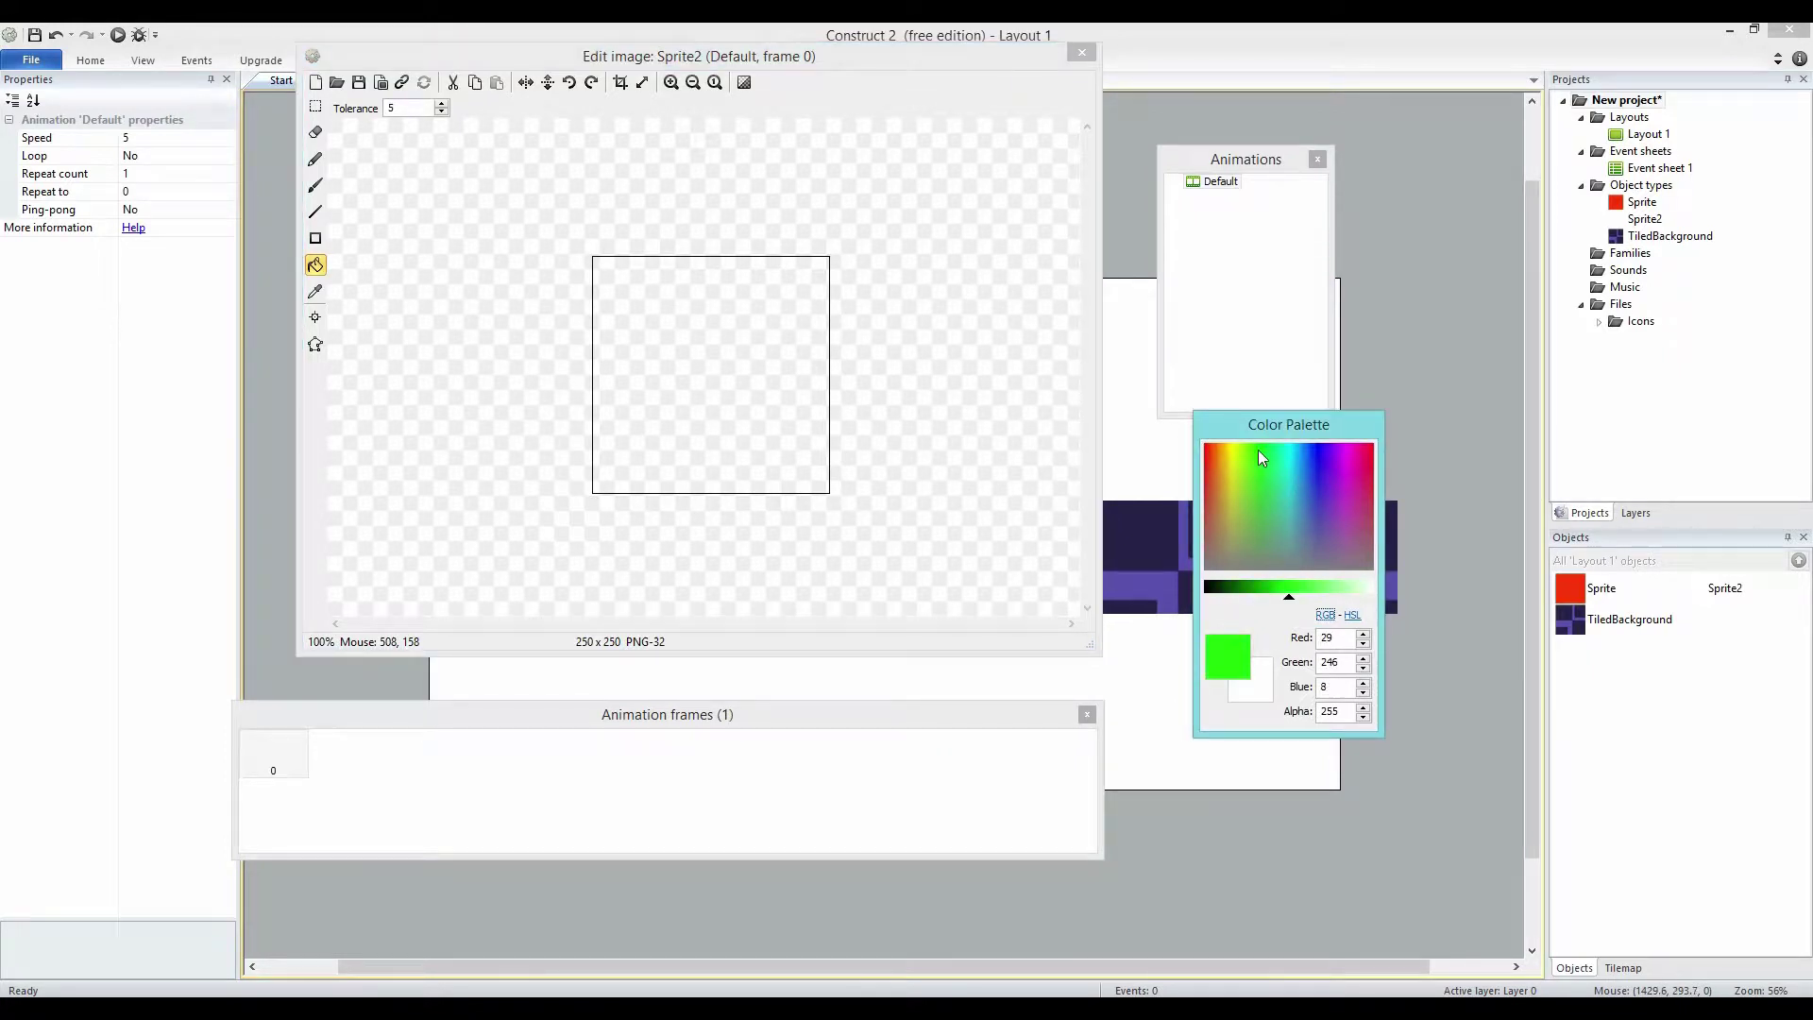
pyautogui.click(665, 317)
pyautogui.click(1082, 53)
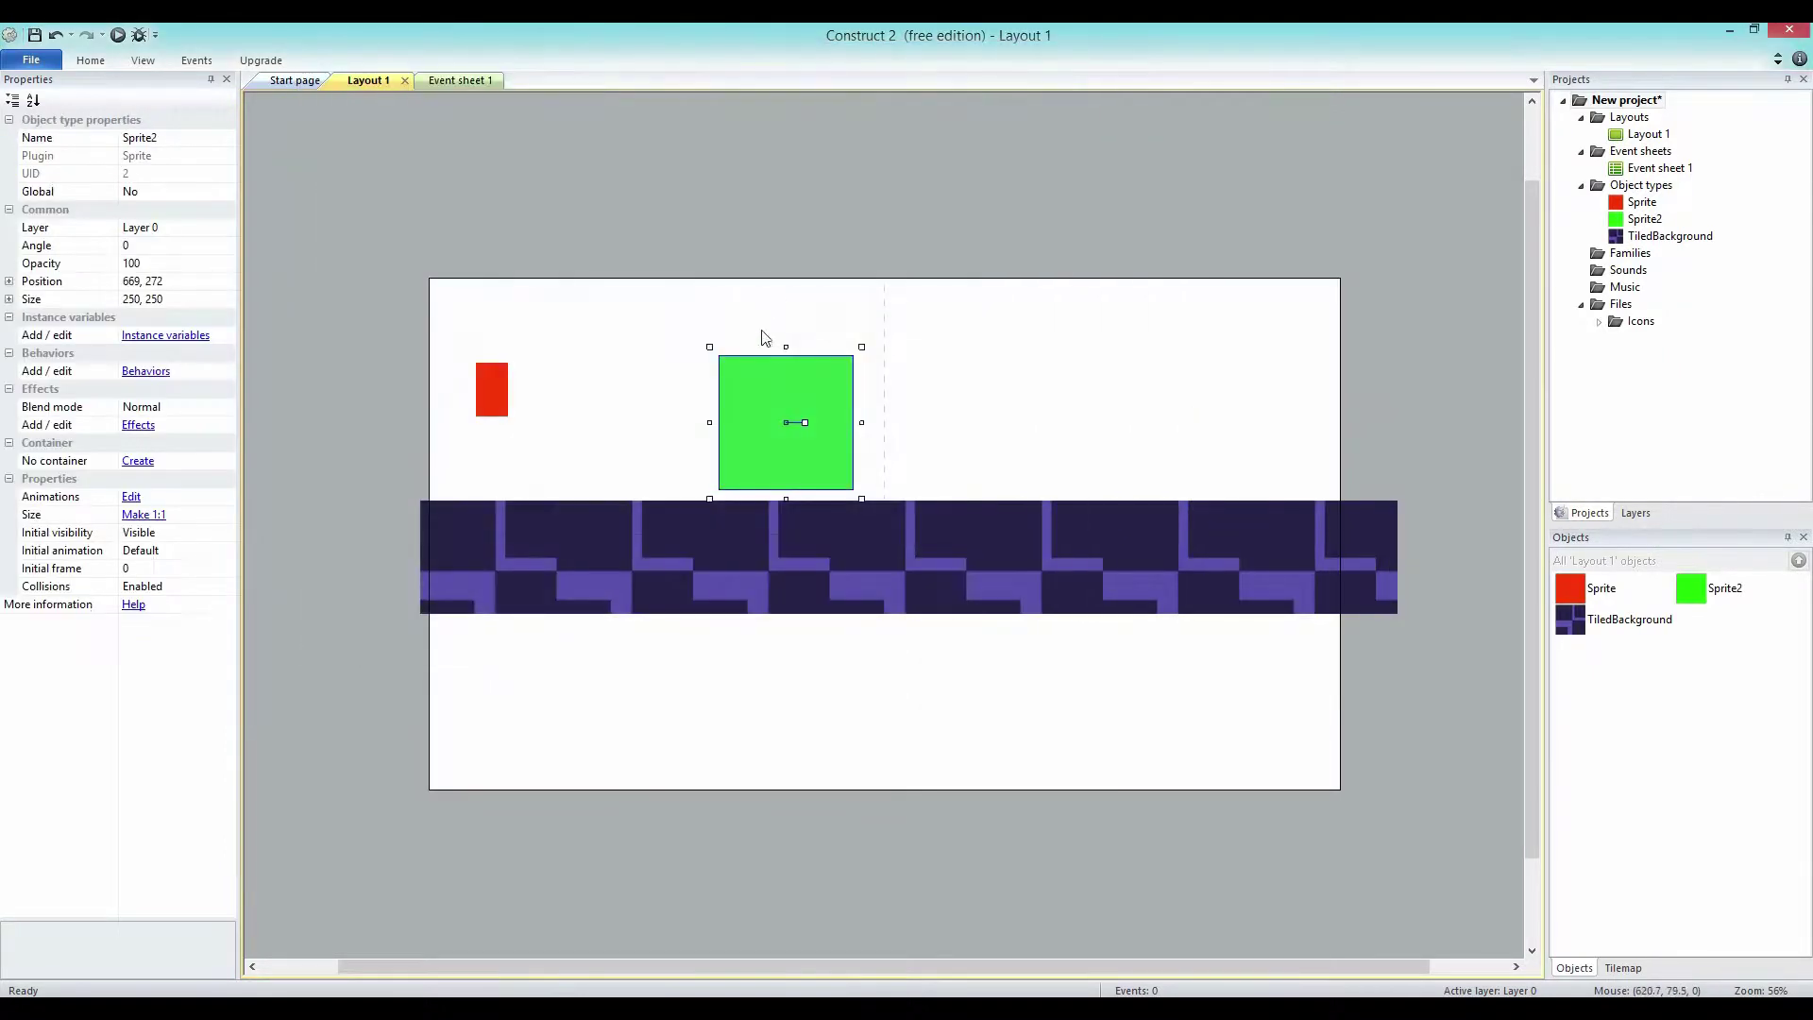
# Arrange three green obstacles along the floor: a narrow upright bar, a tilted bar, and a block about 122 by 91 rotated about 70 degrees.
pyautogui.moveTo(831, 424); pyautogui.dragTo(1175, 468)
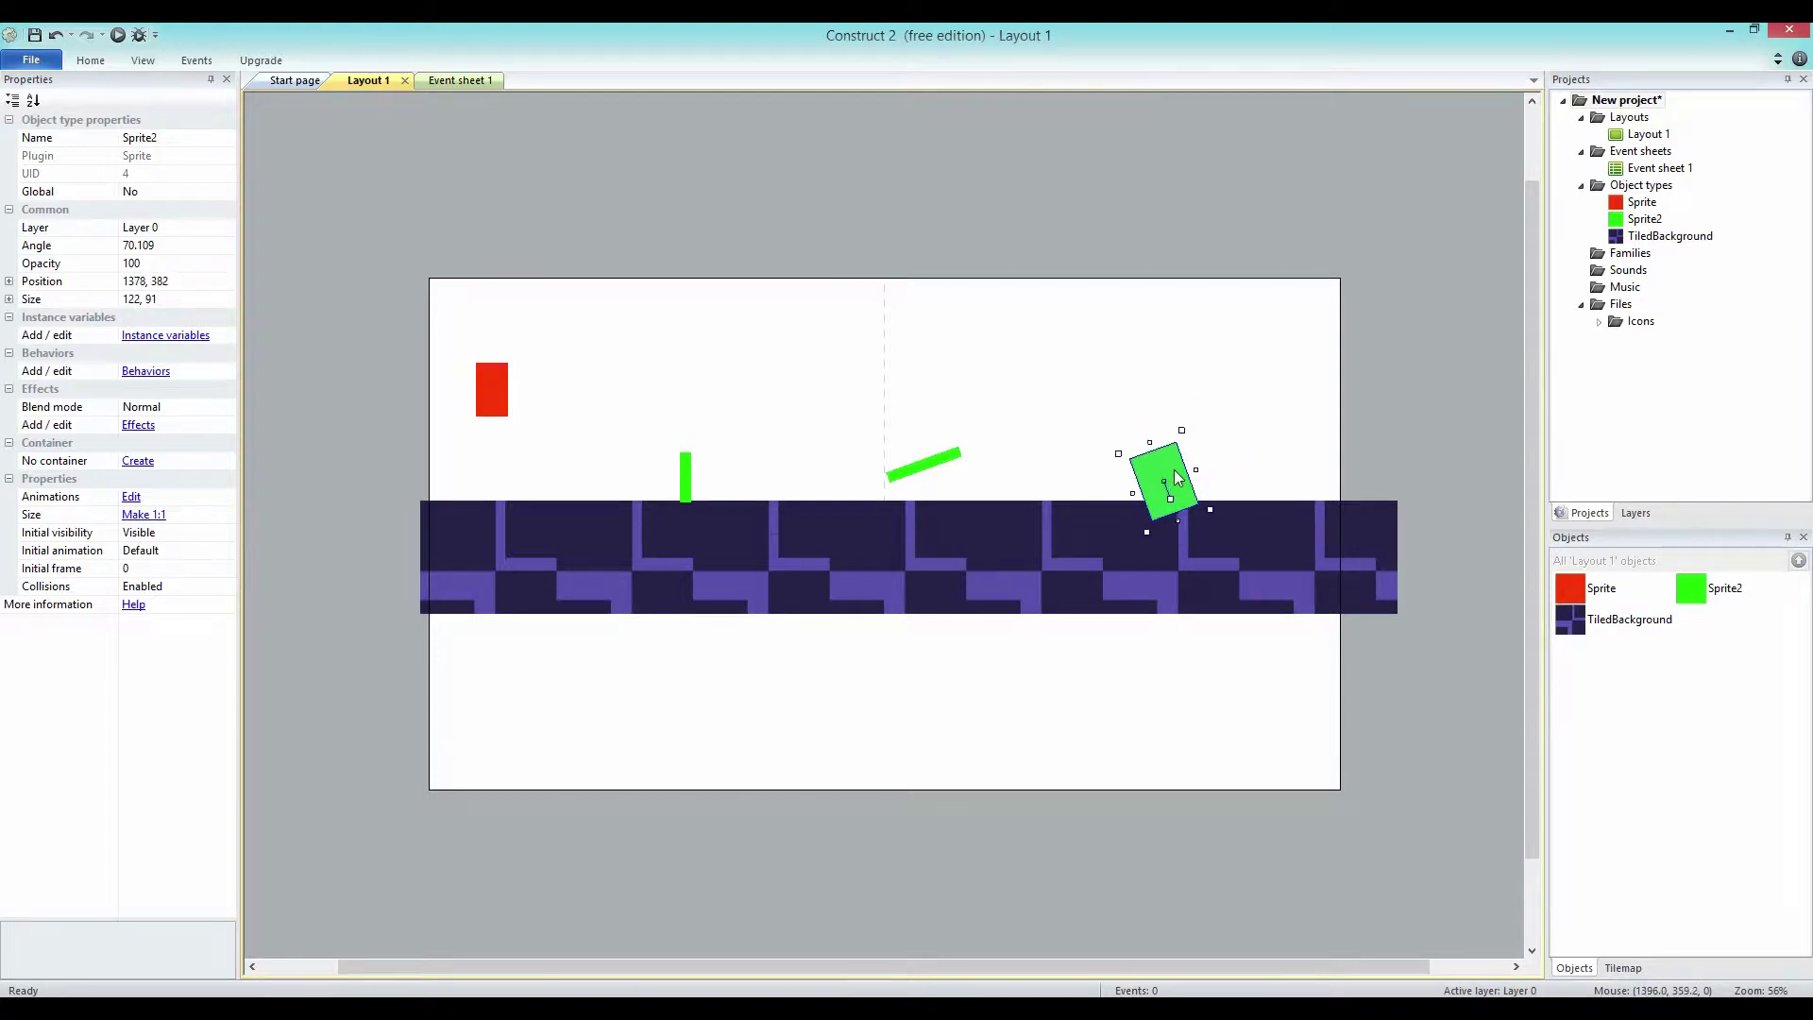
pyautogui.click(1075, 378)
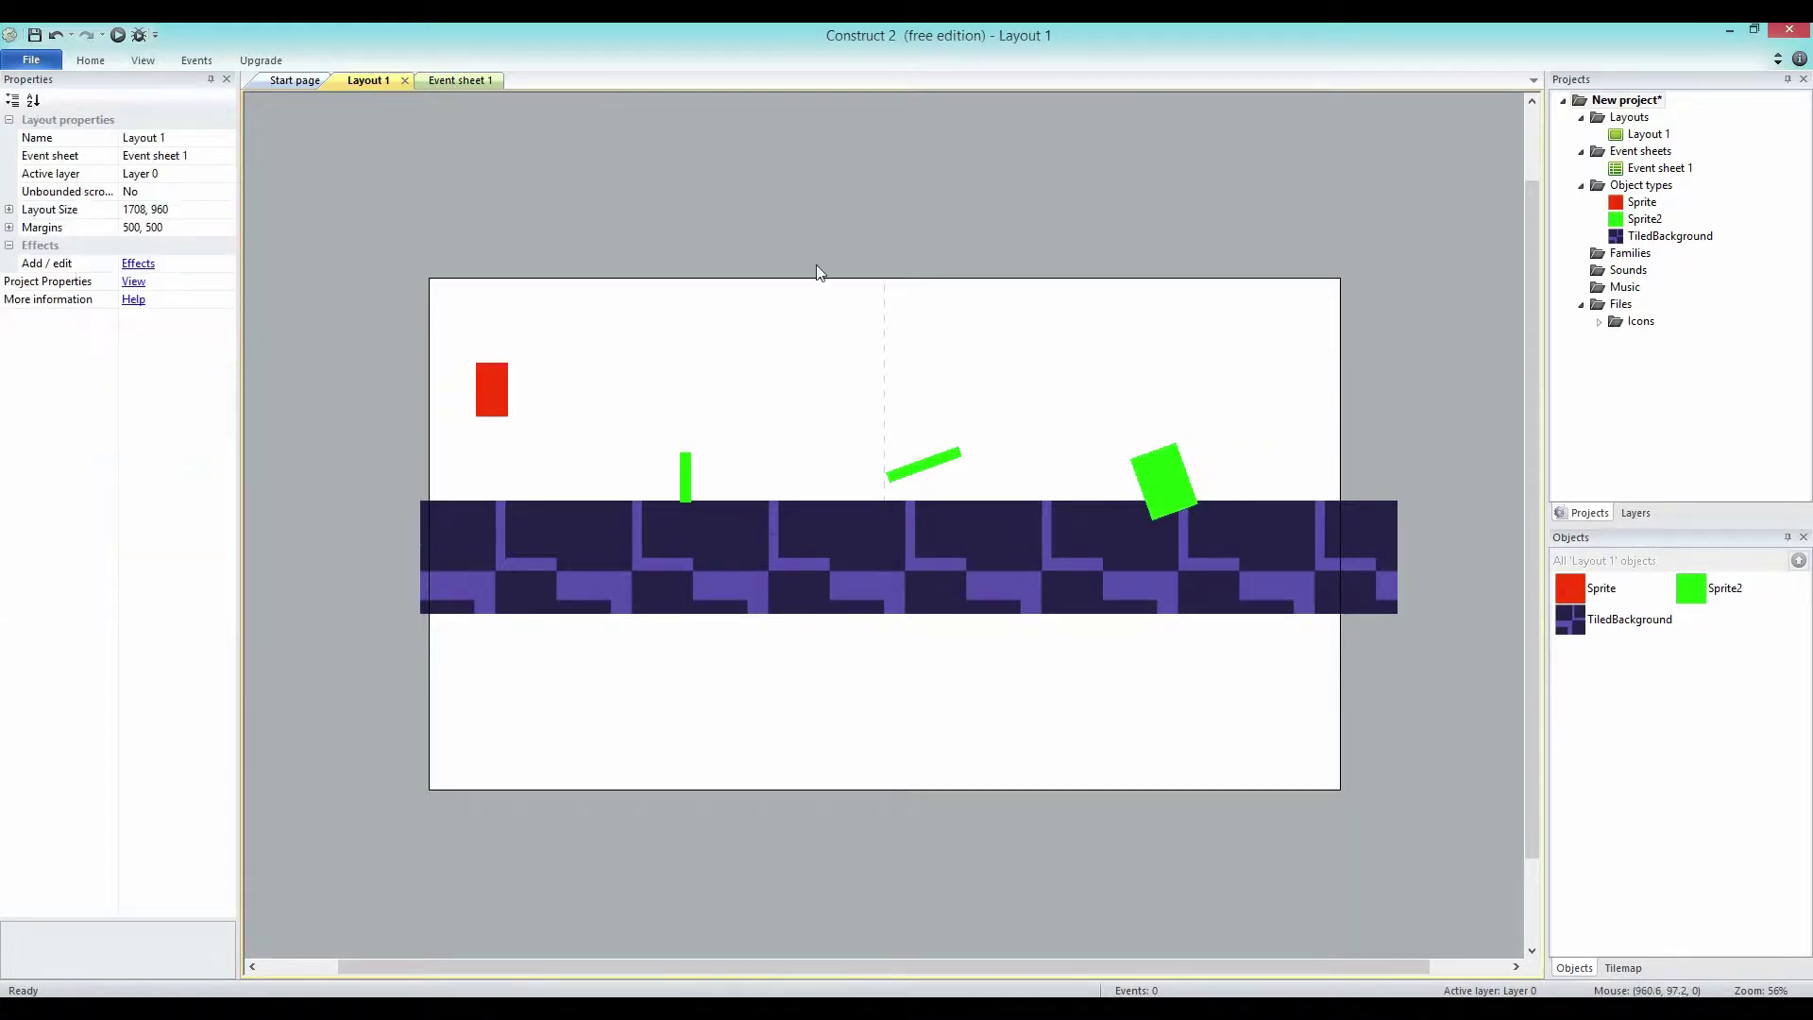
# Add an event to Event sheet 1 that triggers when the red Sprite collides with Sprite2.
pyautogui.click(444, 82)
pyautogui.click(296, 115)
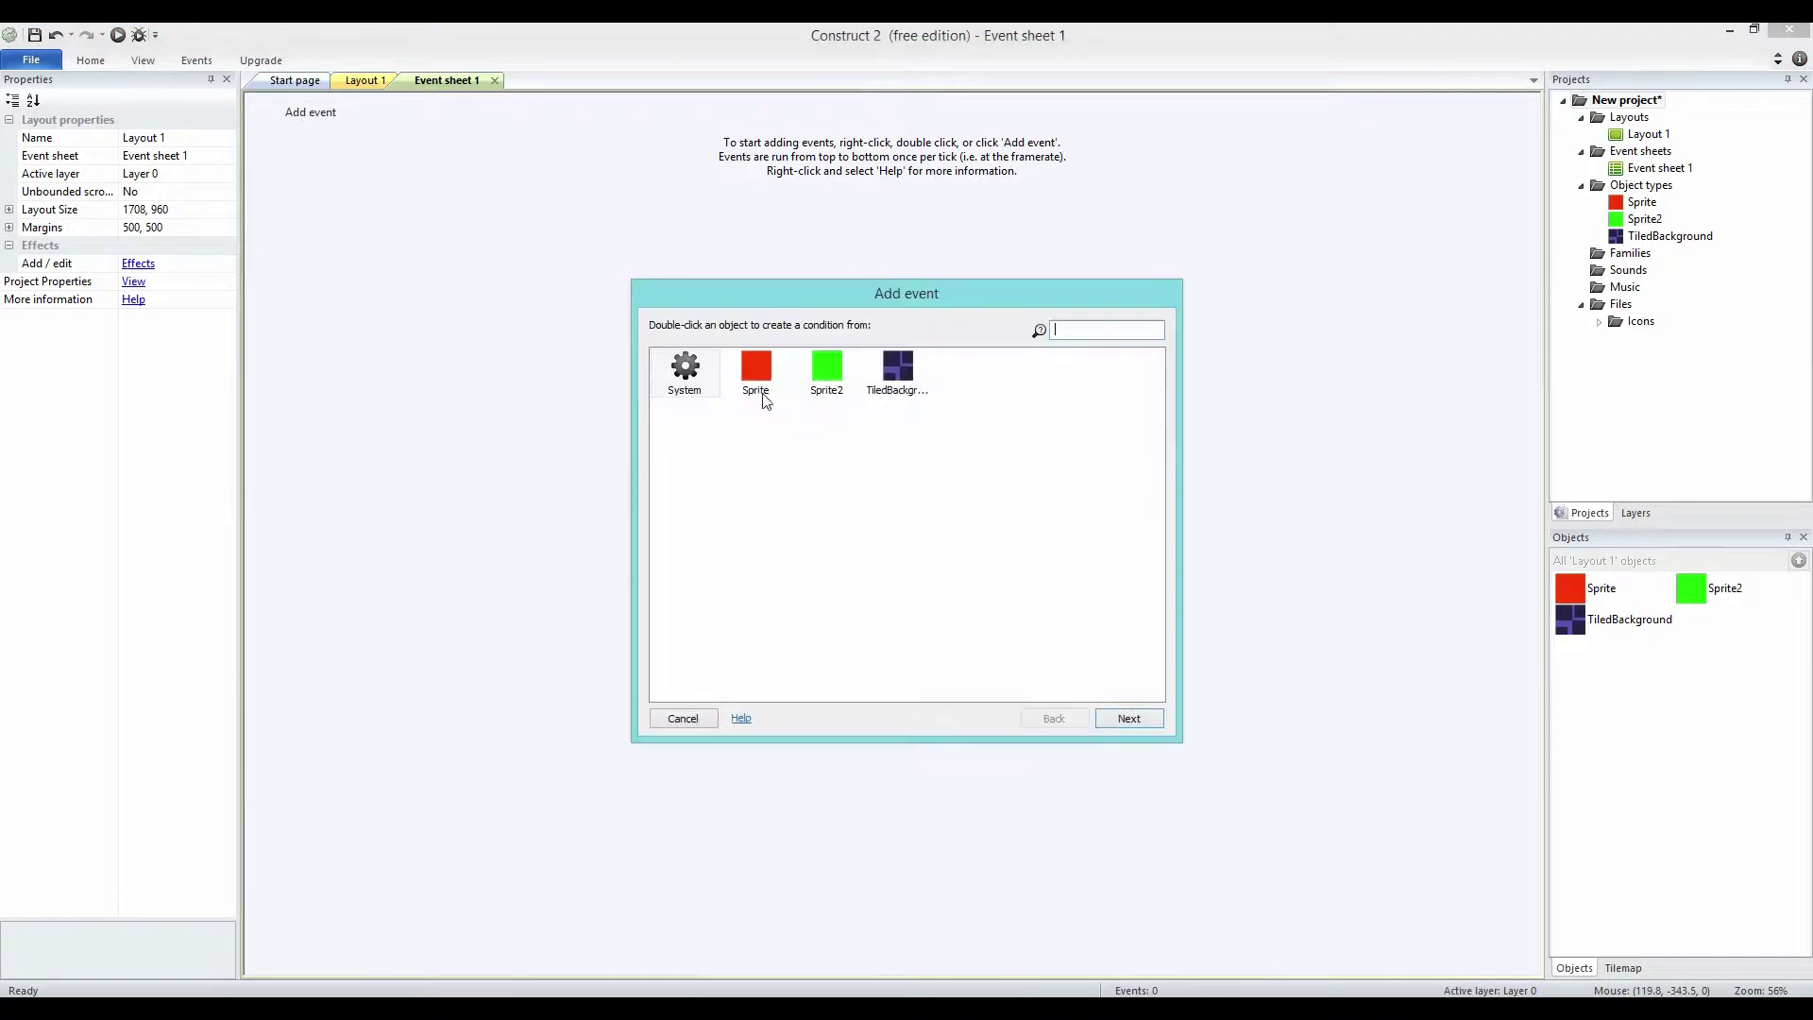
pyautogui.doubleClick(756, 383)
pyautogui.write('coll')
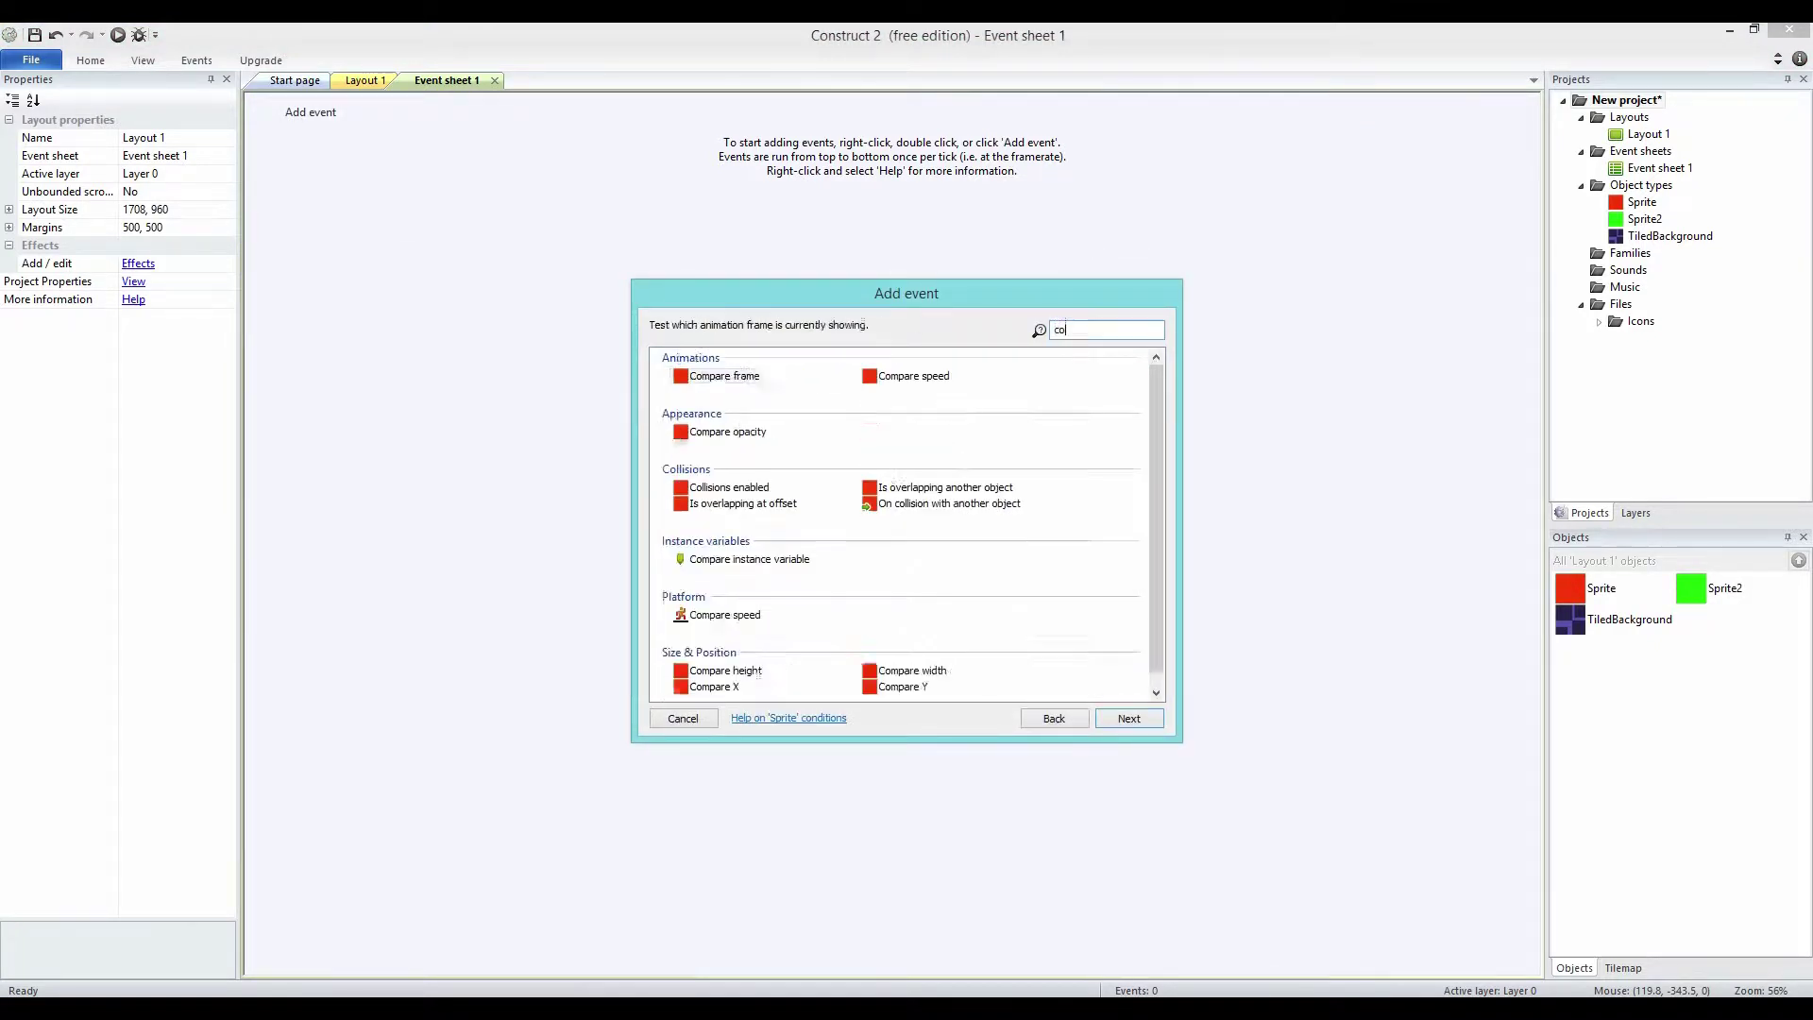
pyautogui.click(1003, 395)
pyautogui.click(1119, 717)
pyautogui.click(1000, 520)
pyautogui.click(778, 401)
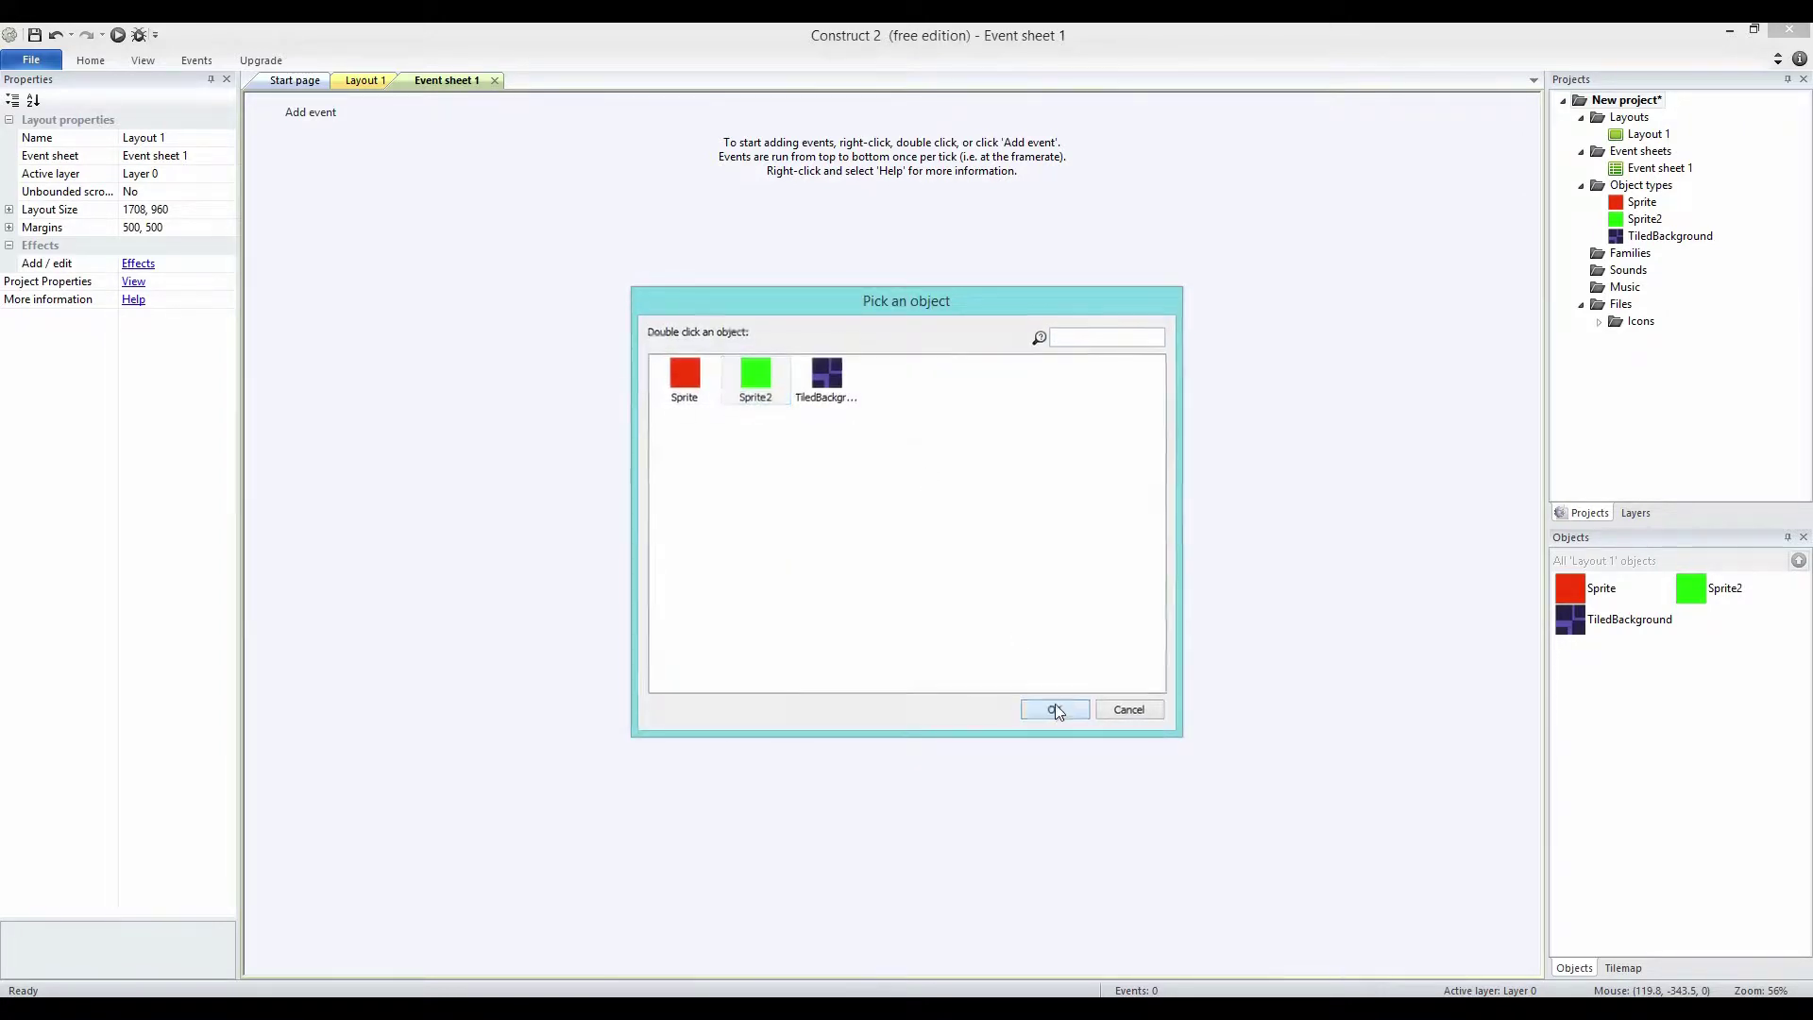
pyautogui.click(1054, 708)
pyautogui.click(1064, 599)
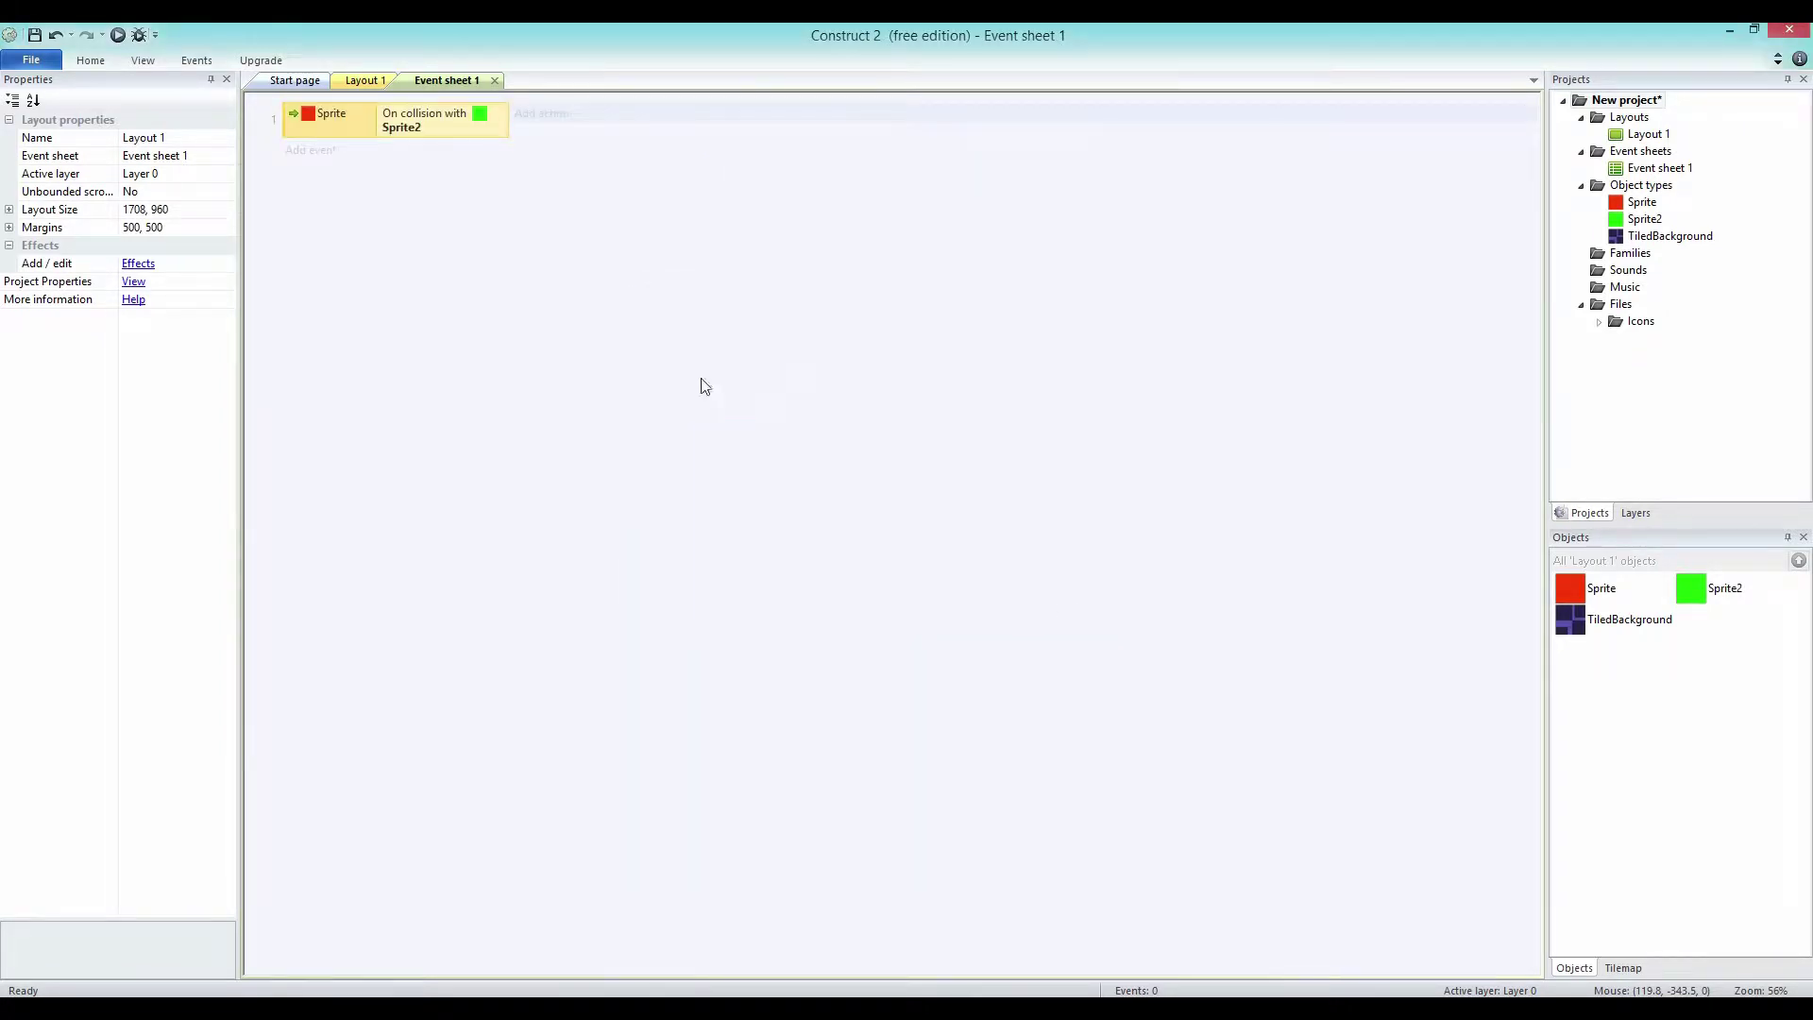
# Add a Destroy action for the red Sprite to the collision event and preview the layout in the browser.
pyautogui.click(519, 121)
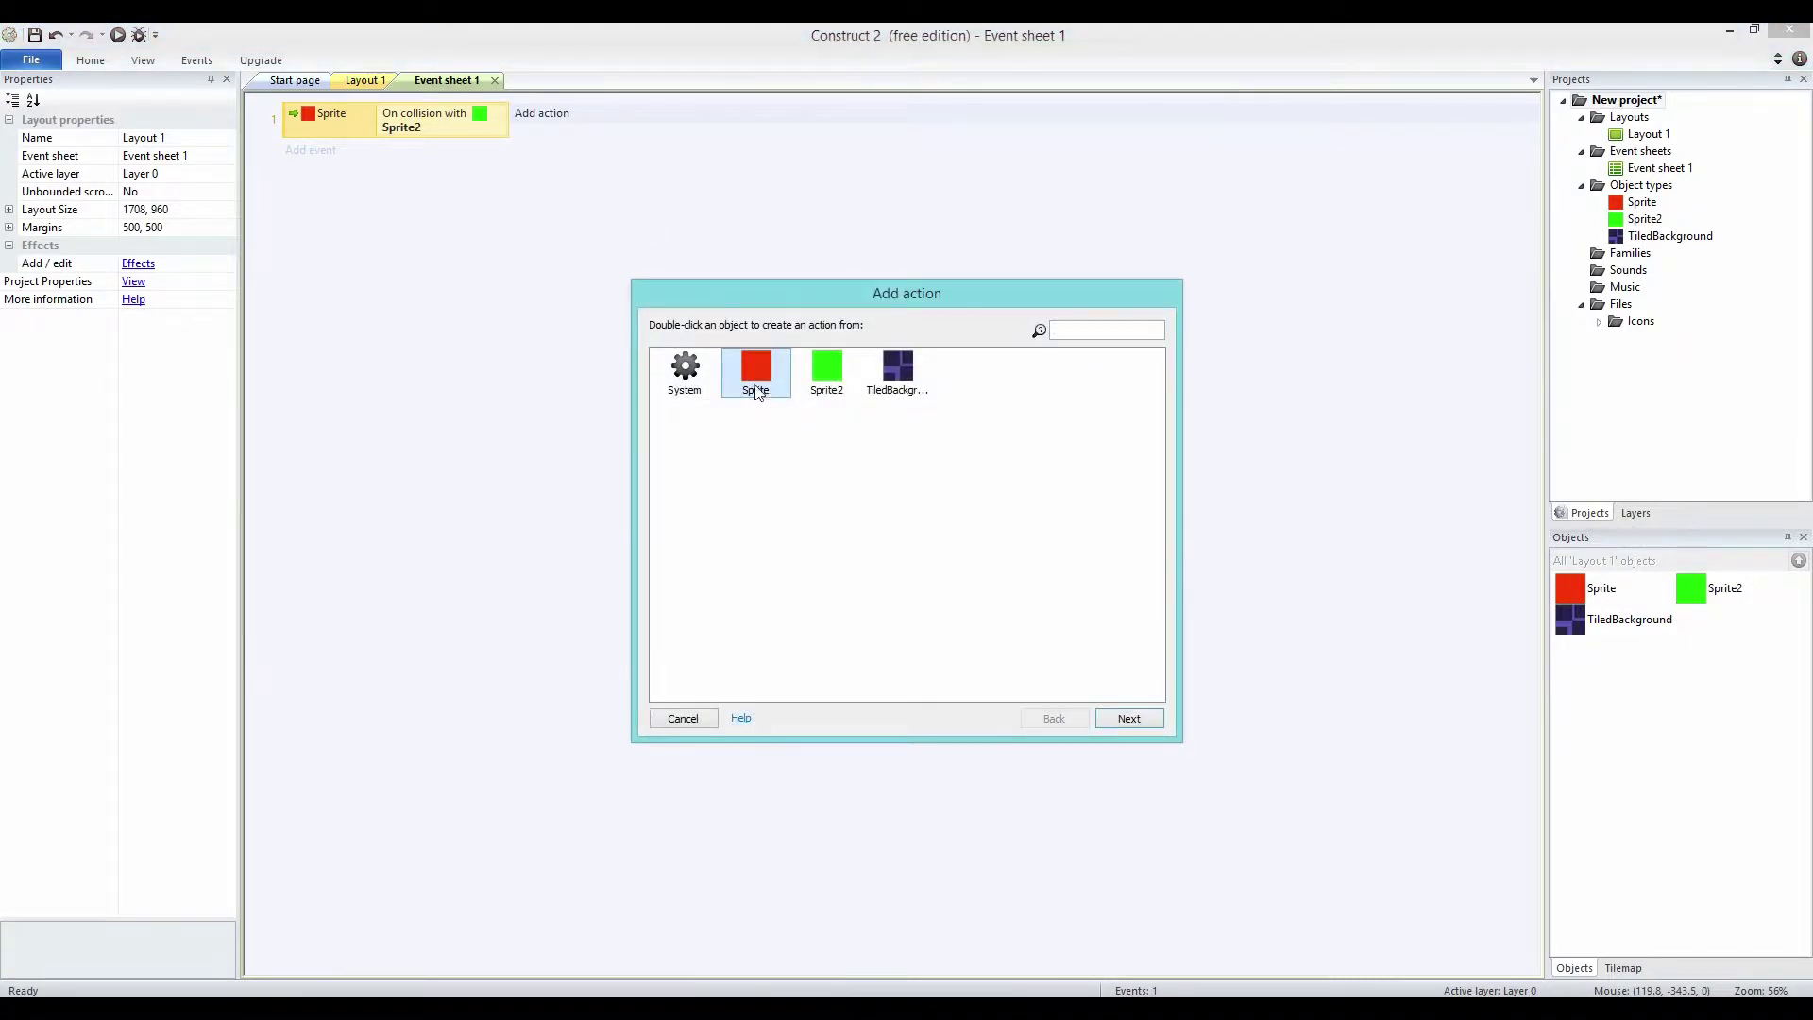
pyautogui.doubleClick(757, 373)
pyautogui.write('des')
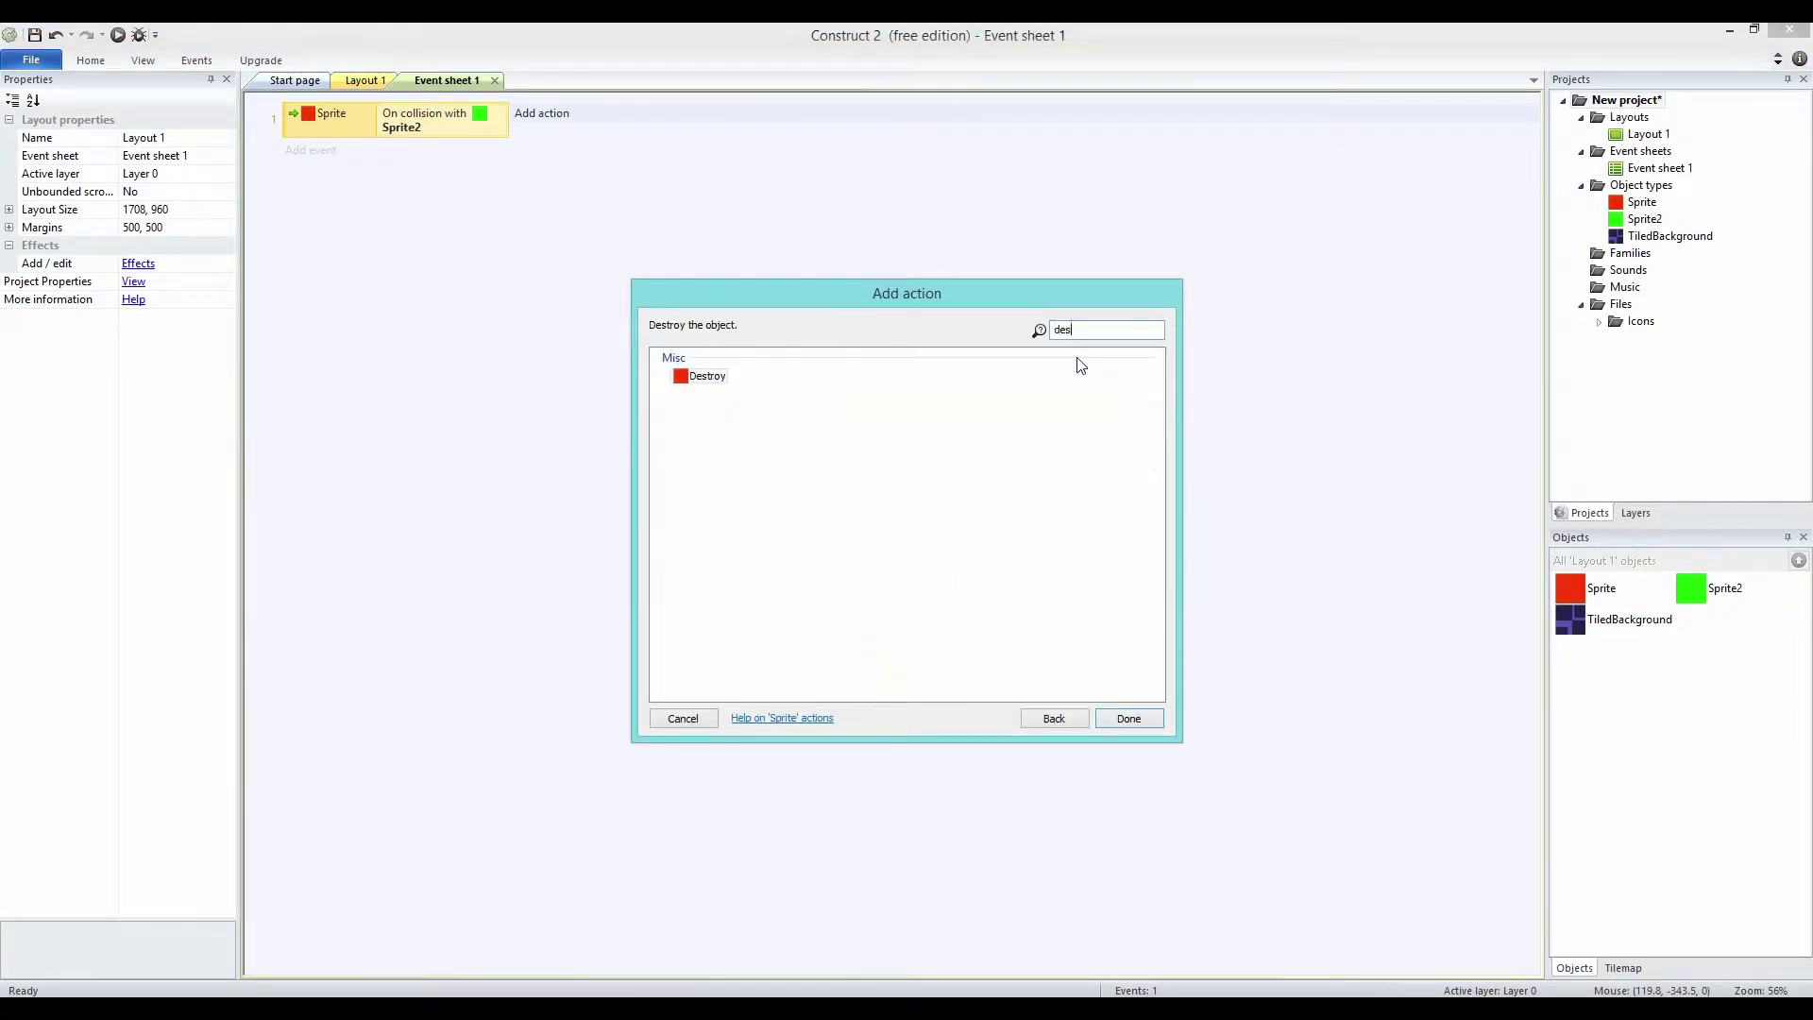
pyautogui.click(1130, 718)
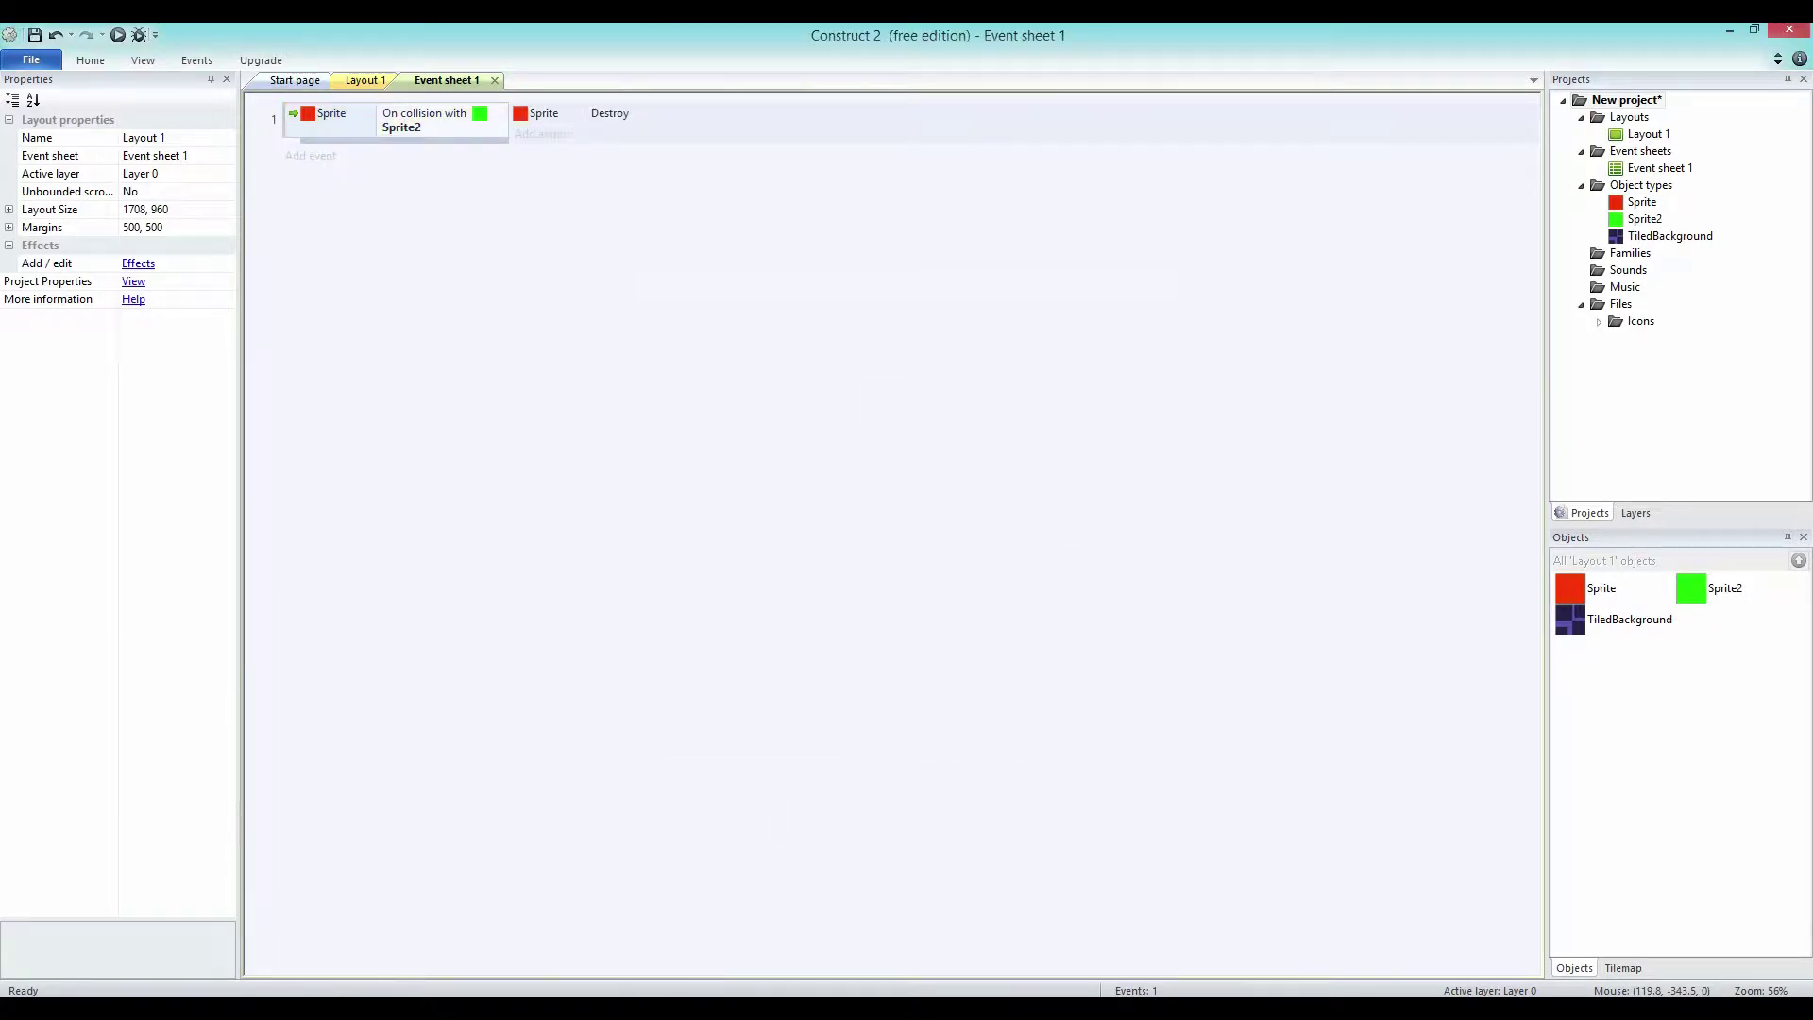
pyautogui.press('F5')
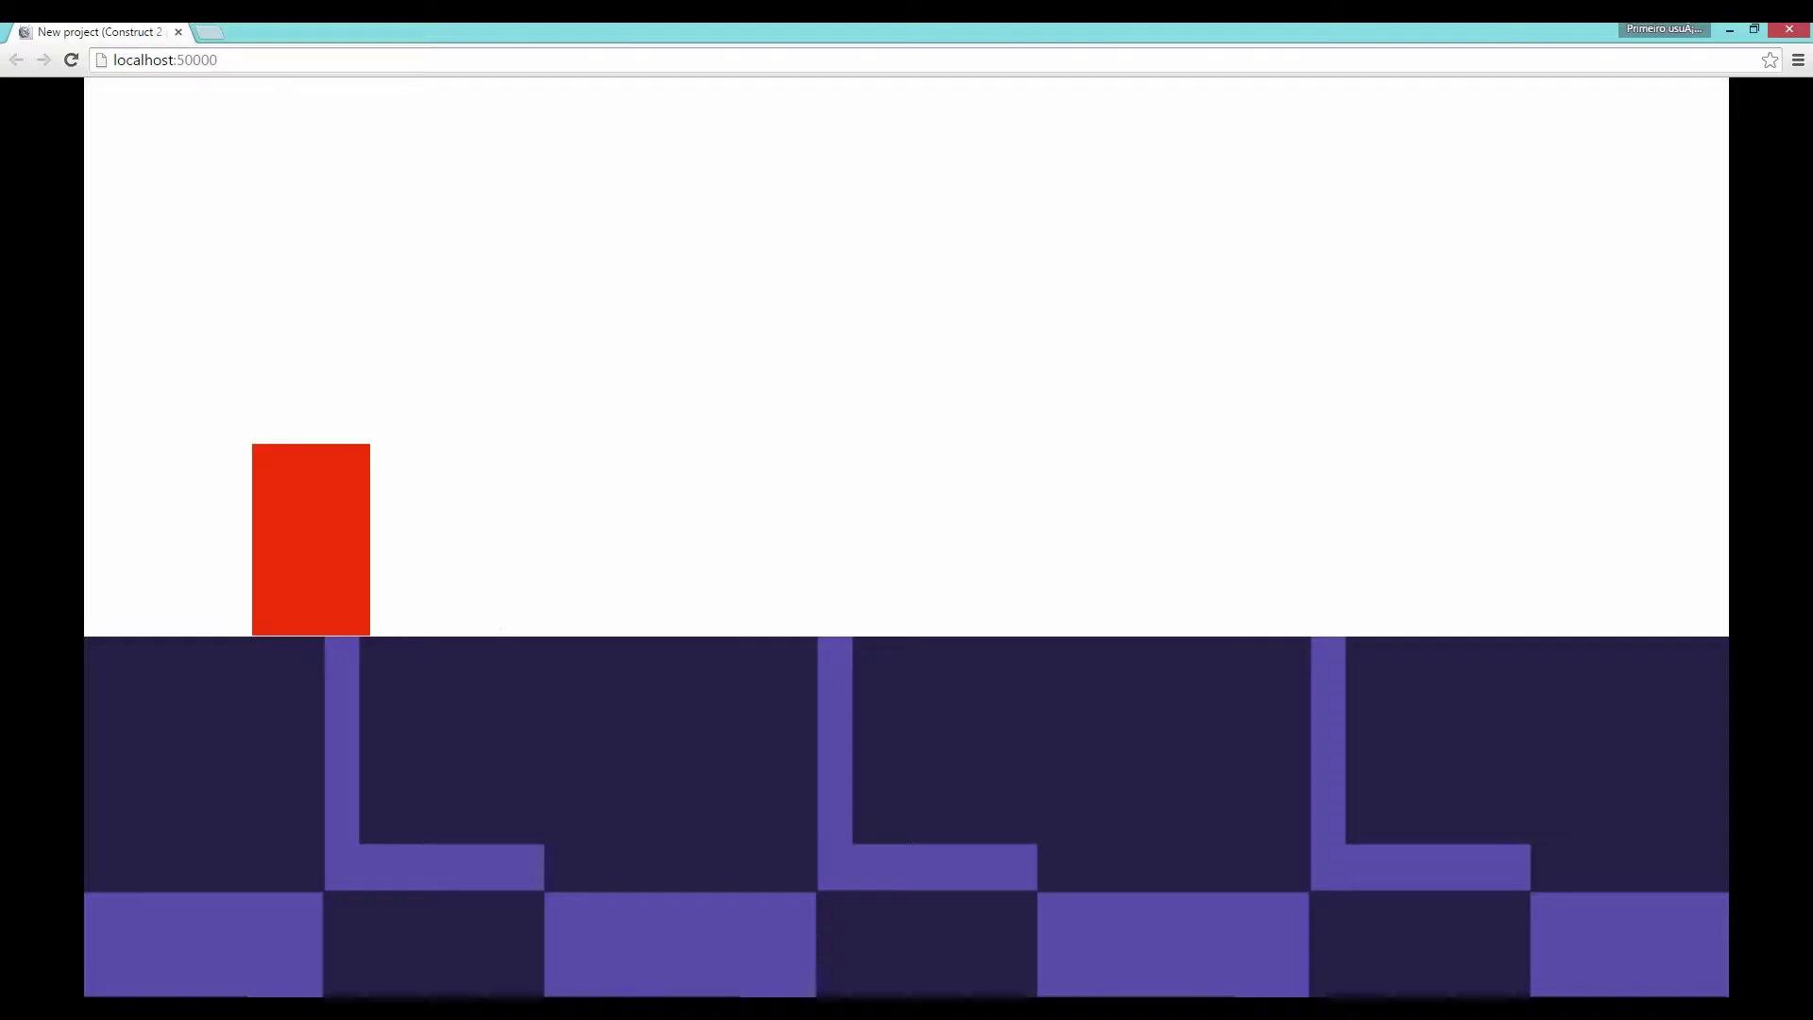
# Open google.com in a new browser tab and search for "sprite sheet explosion".
pyautogui.click(205, 38)
pyautogui.write('google.com')
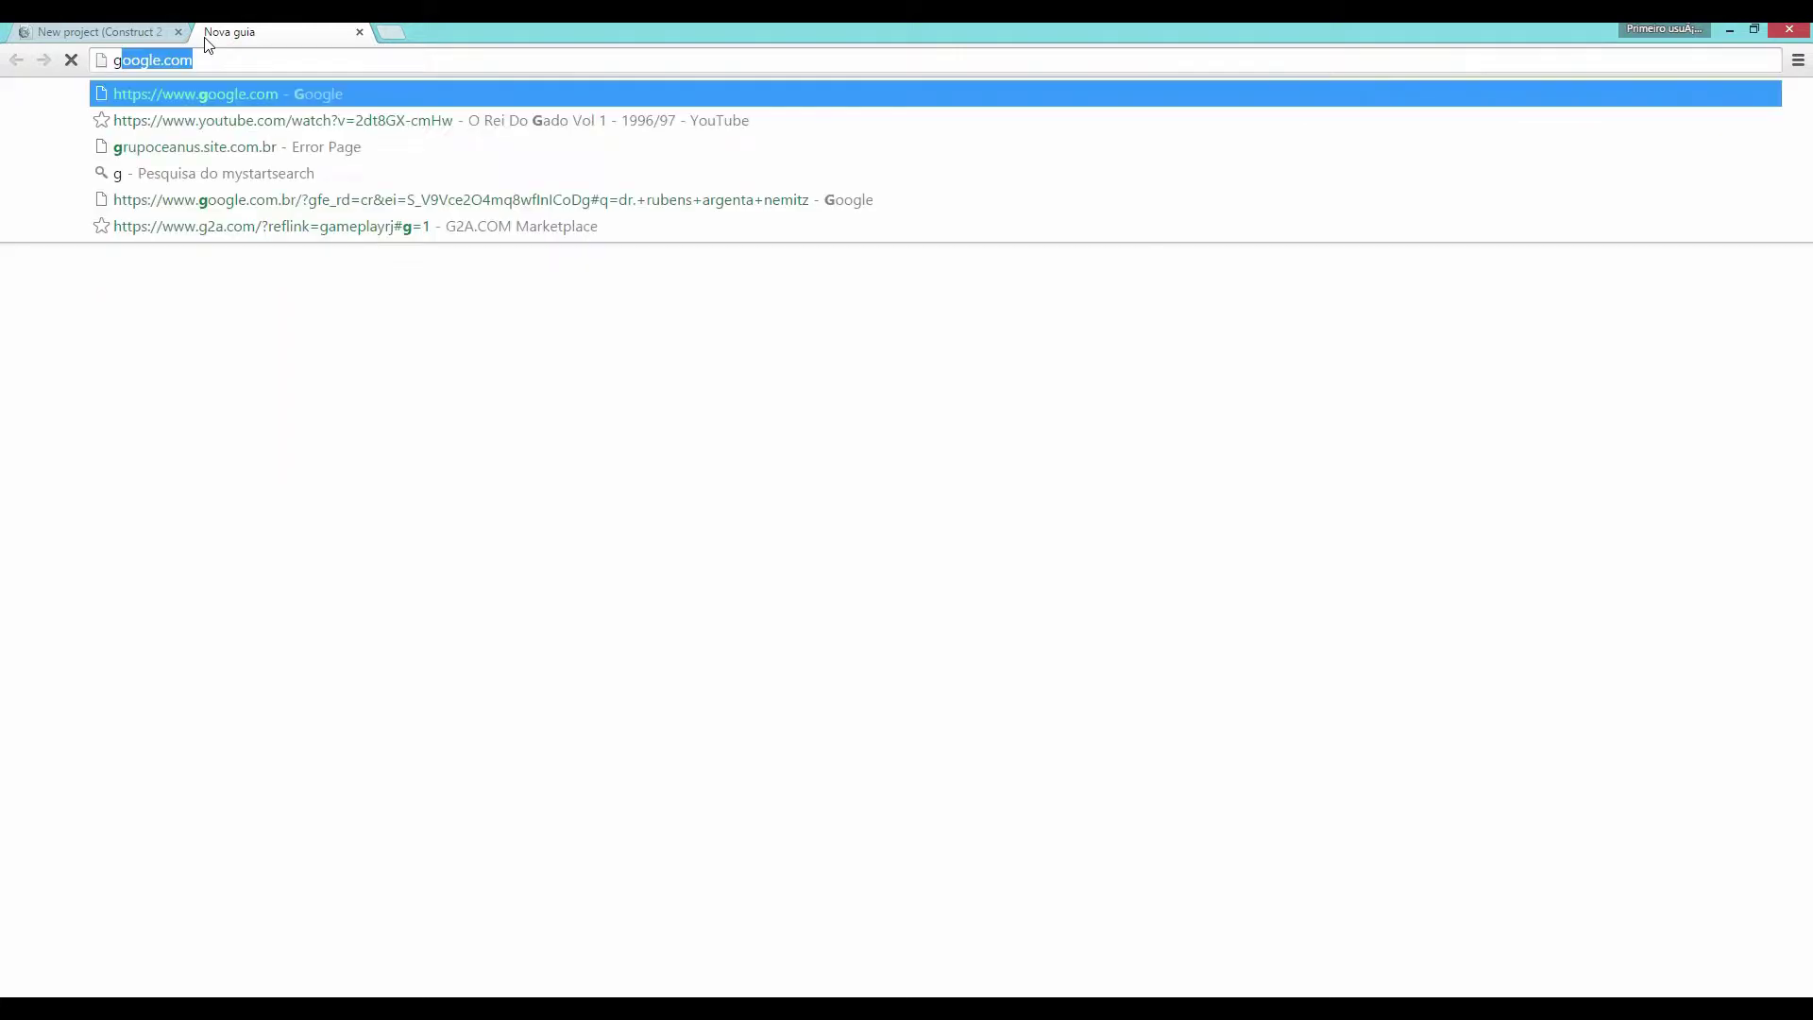
pyautogui.press('Return')
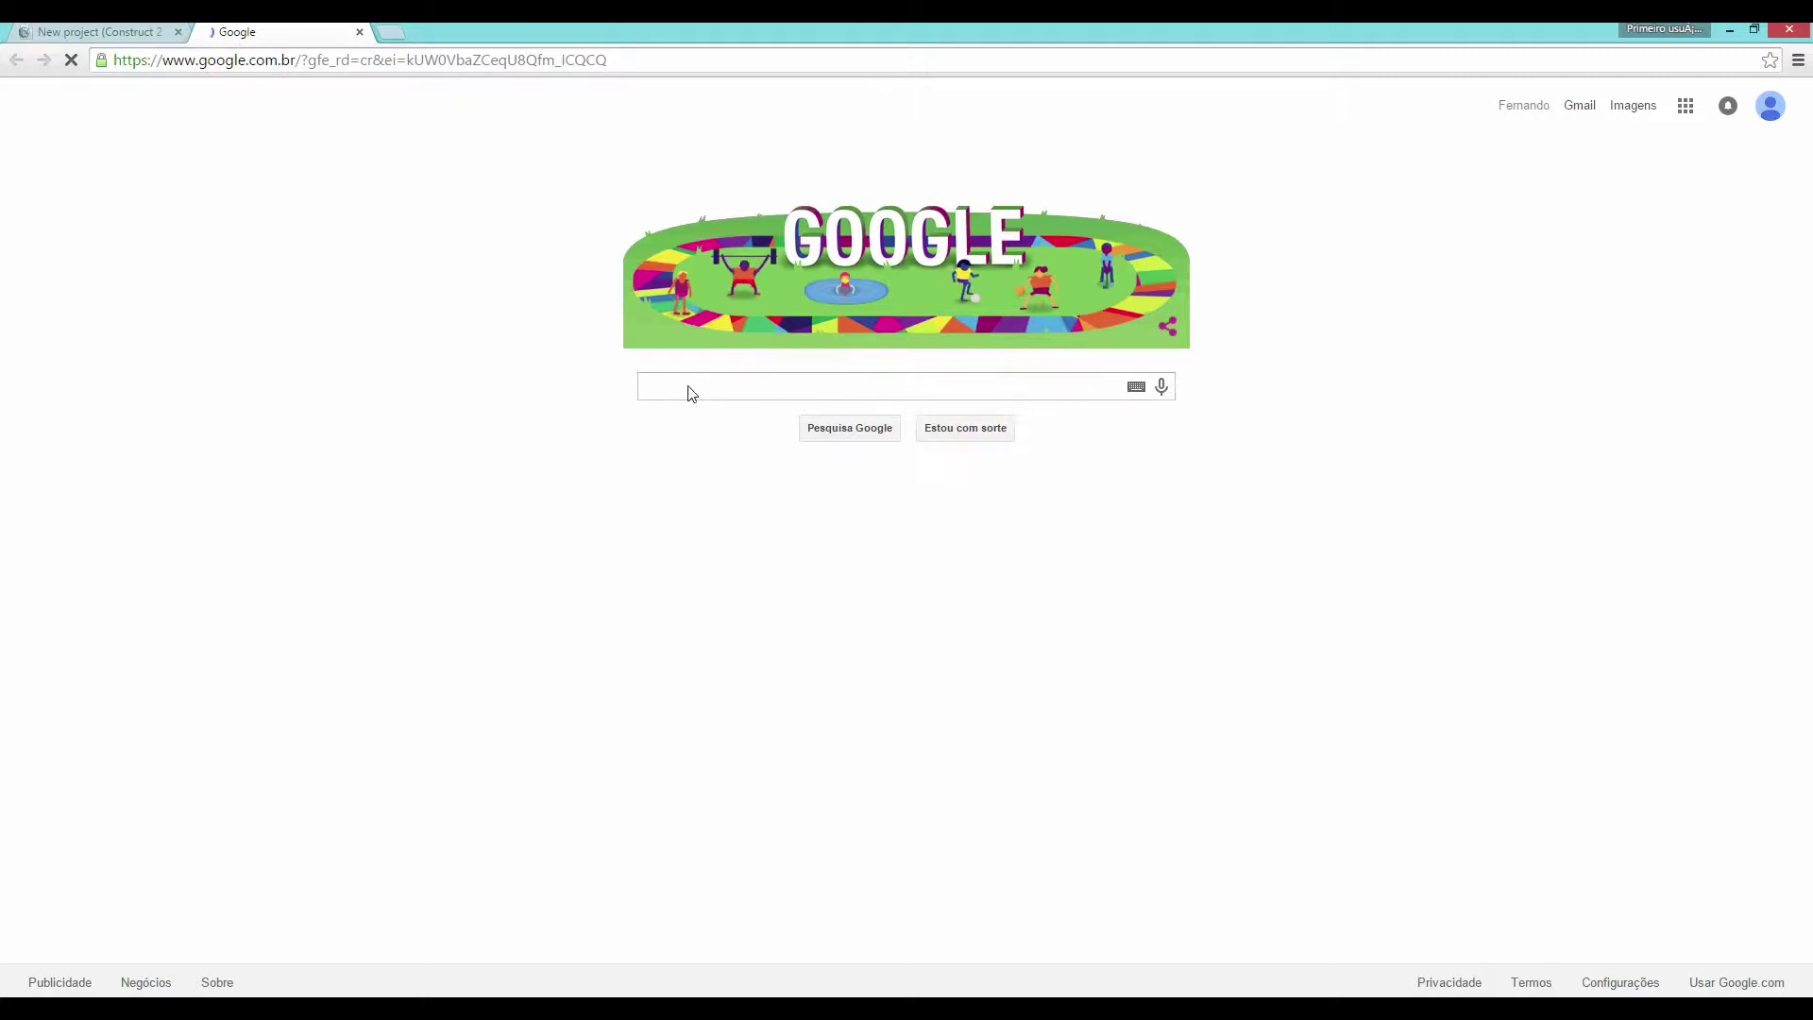
pyautogui.click(689, 387)
pyautogui.write('sprite s')
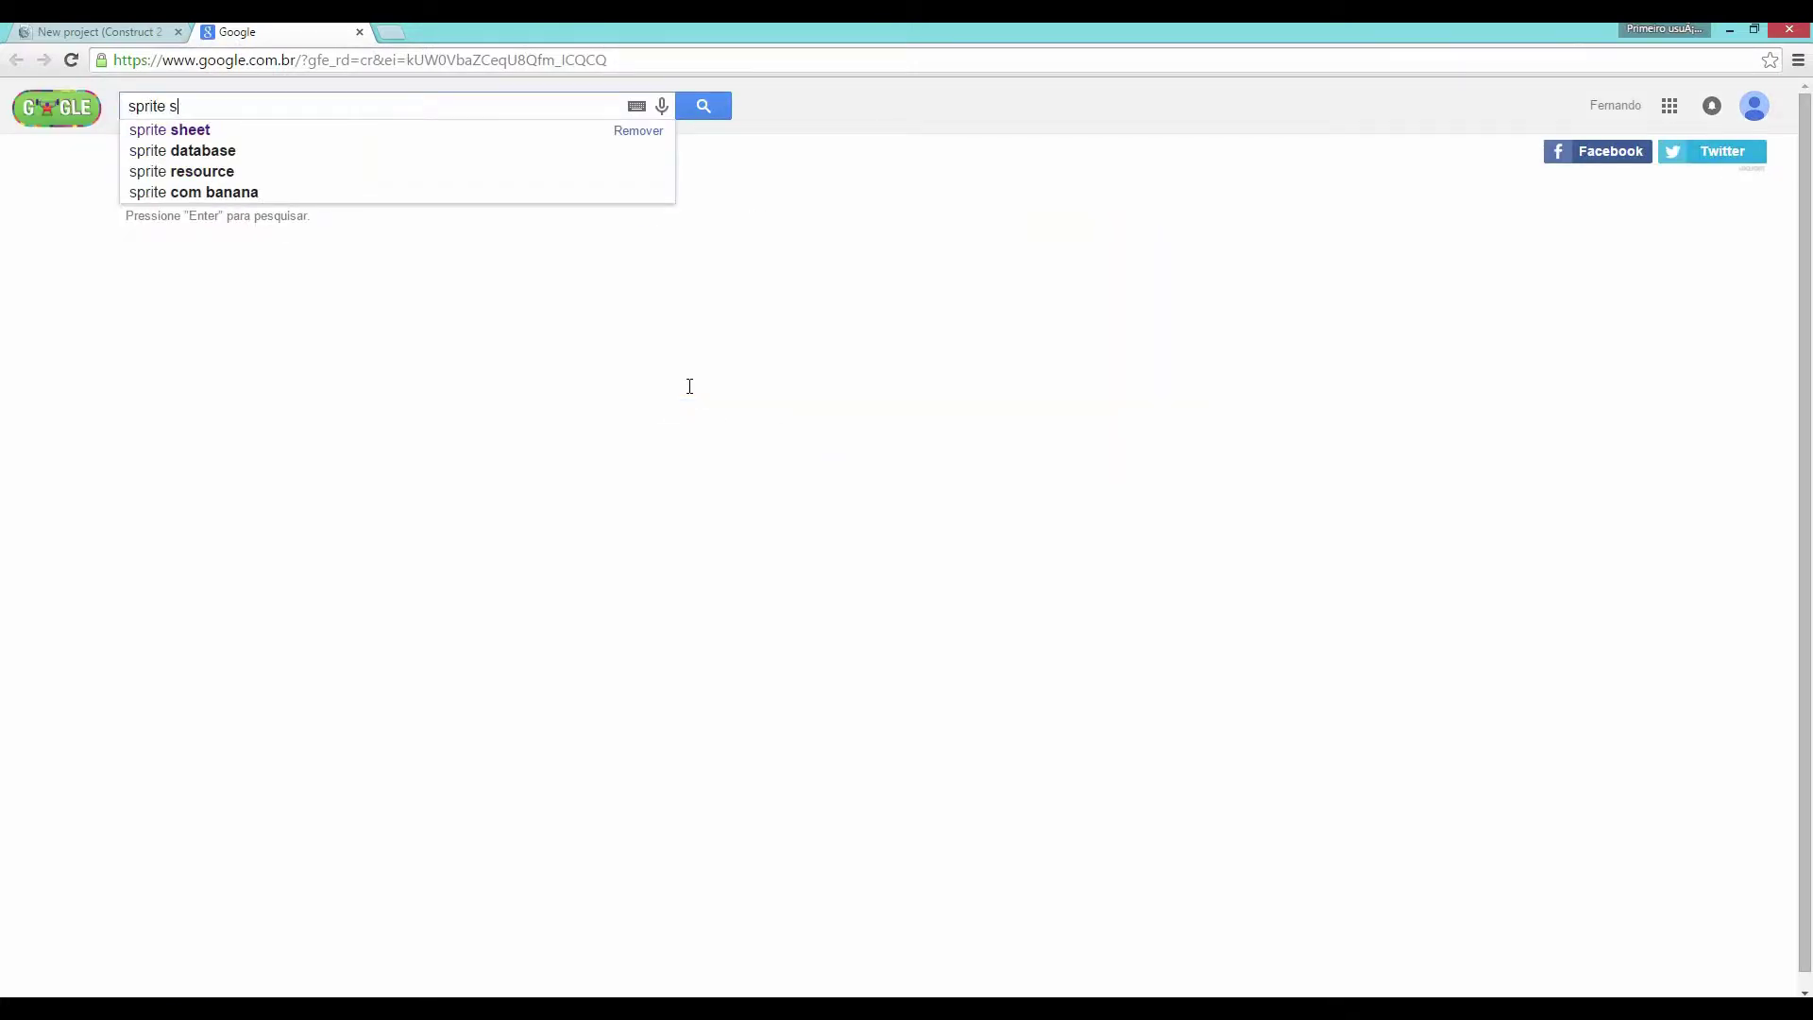
pyautogui.write('heet explo')
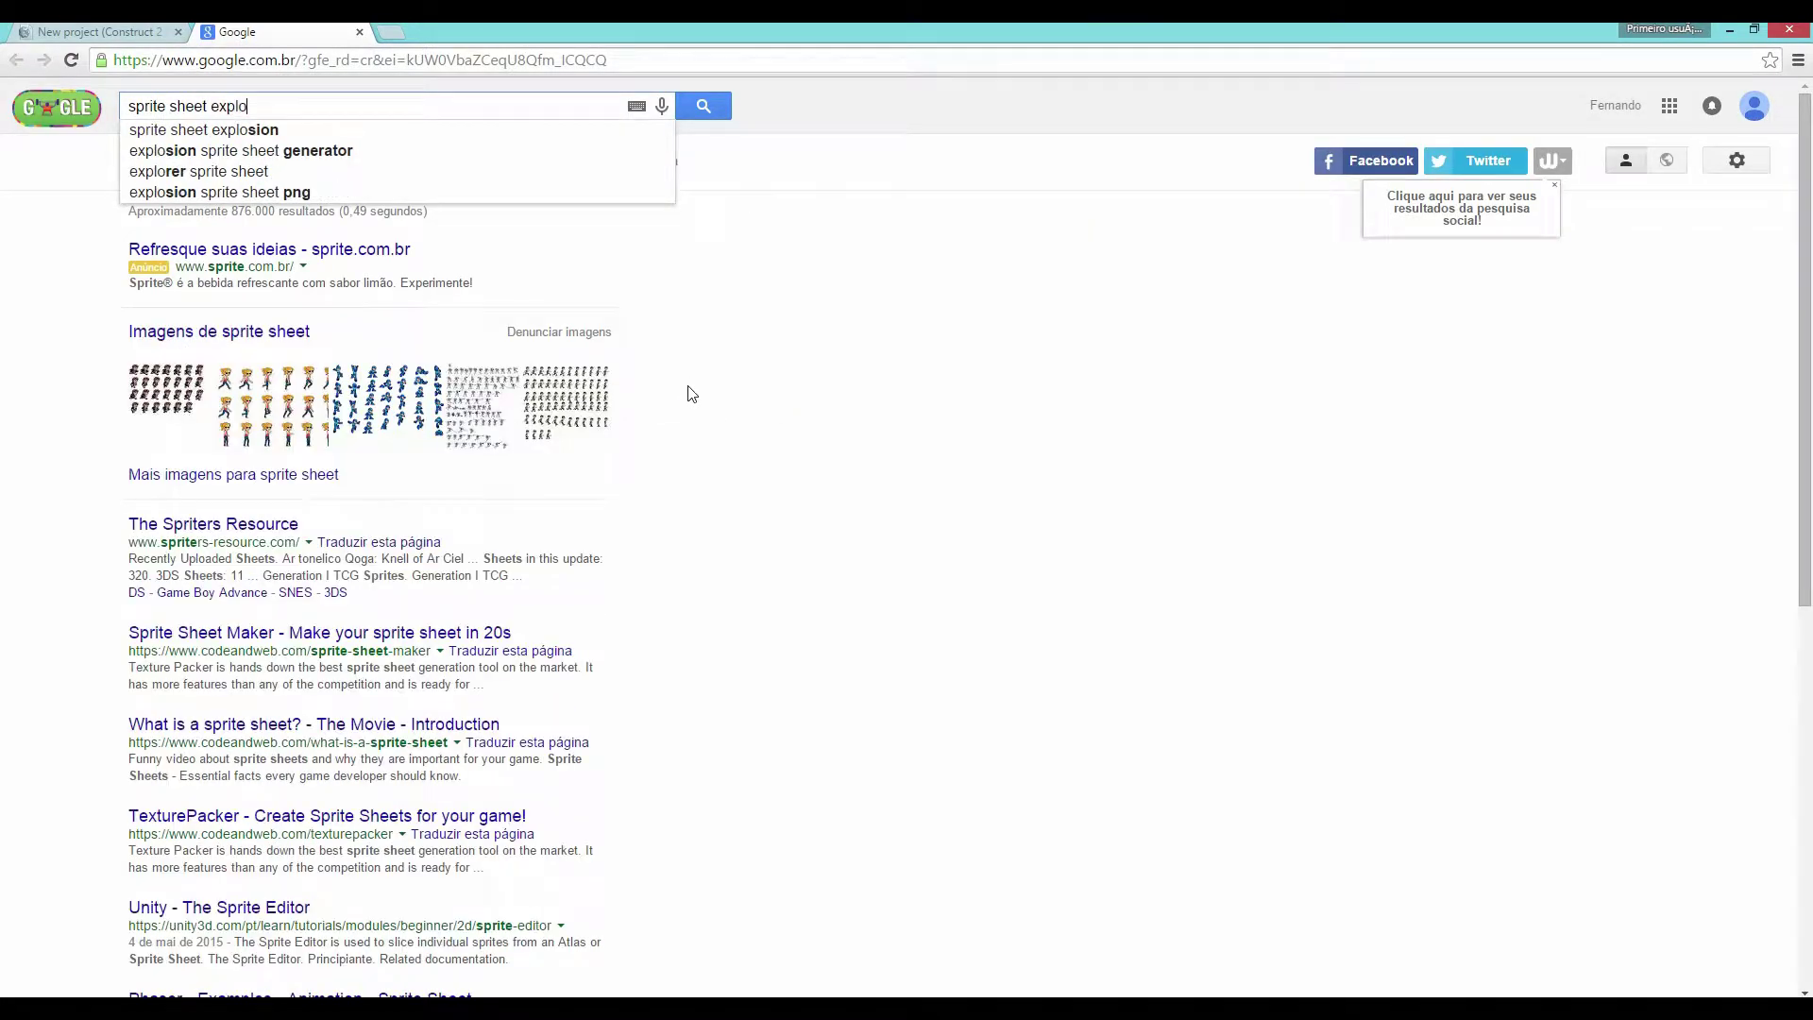
pyautogui.write('s')
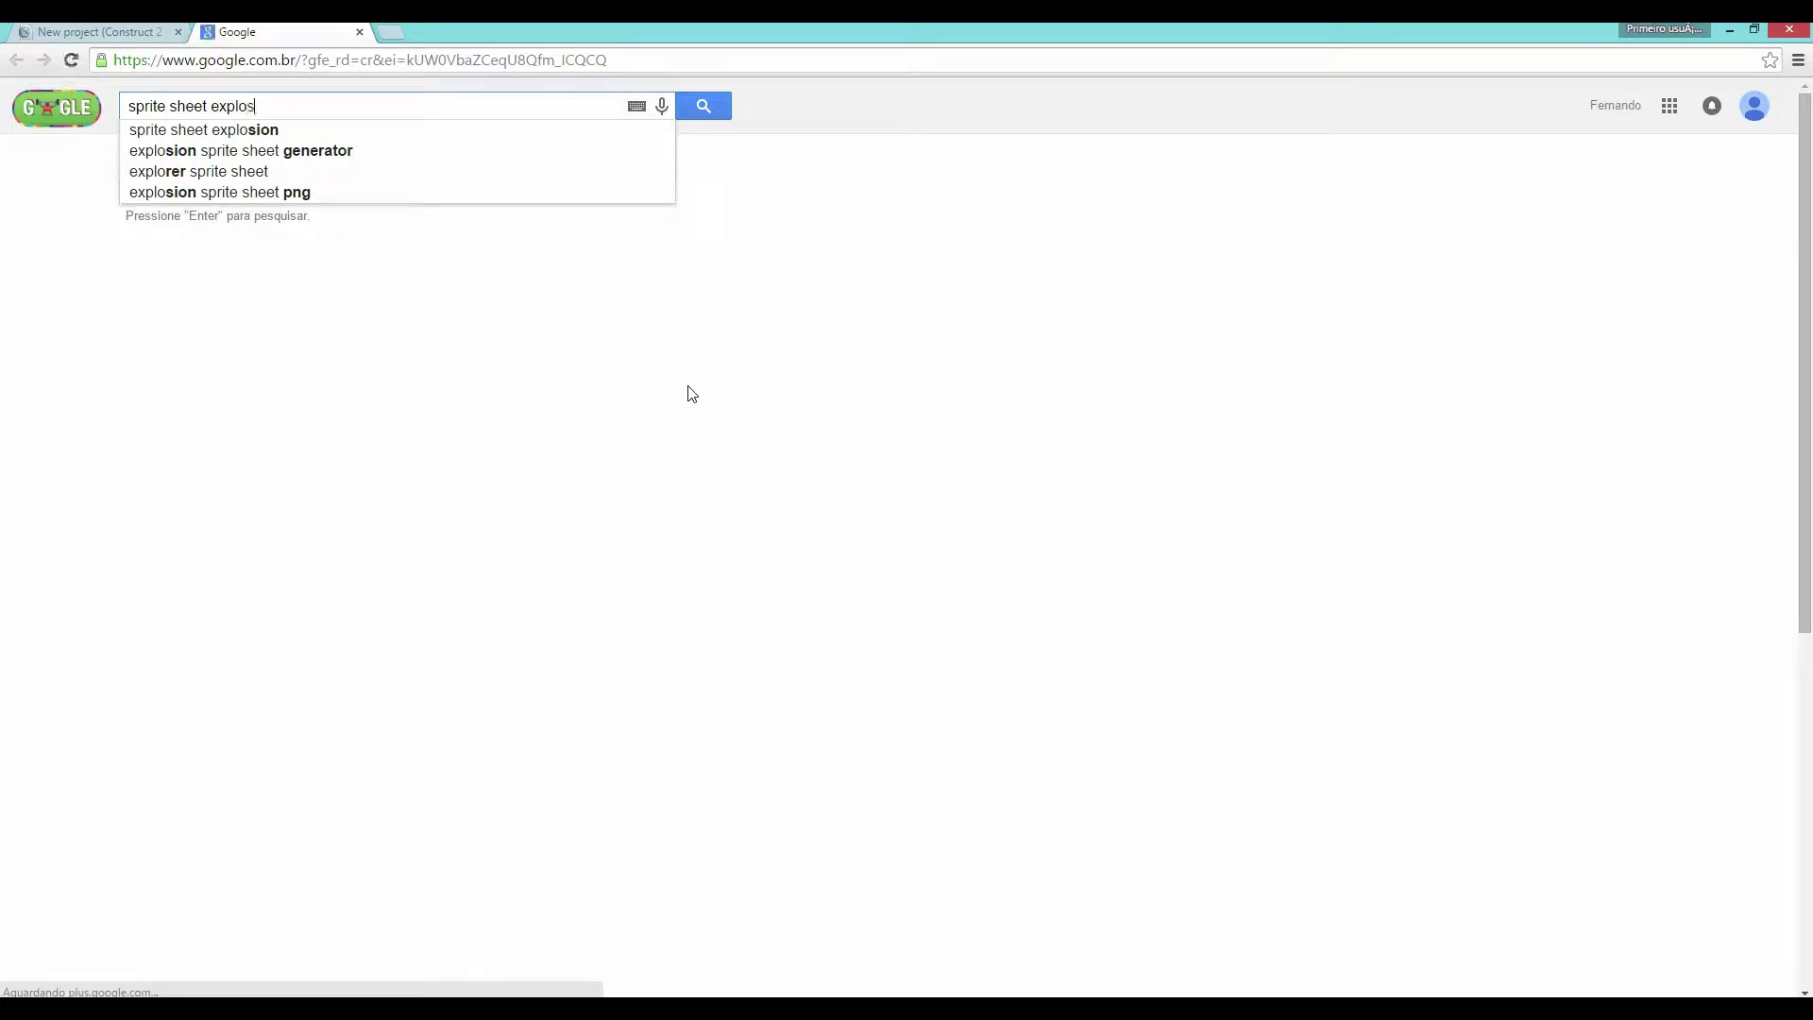
pyautogui.write('ion')
pyautogui.press('Return')
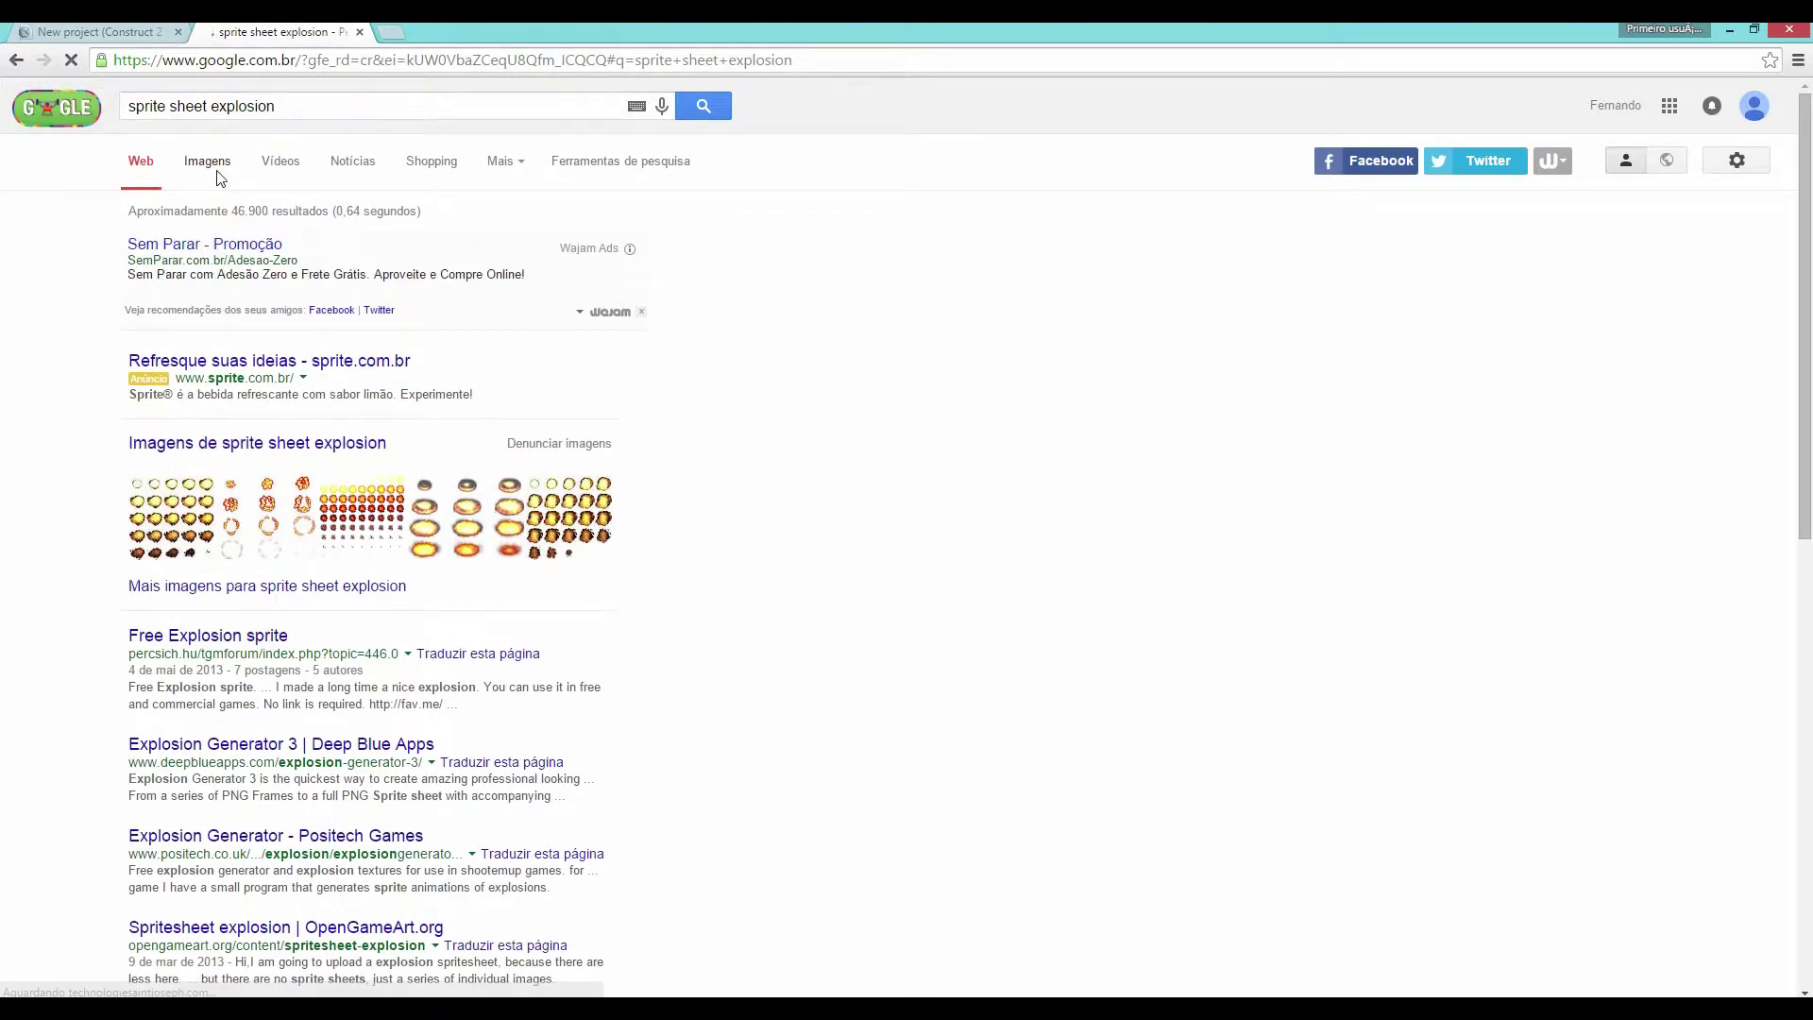
# Open the first explosion sprite sheet in the image results and save it as explosion17.png in the Jogo folder.
pyautogui.click(214, 167)
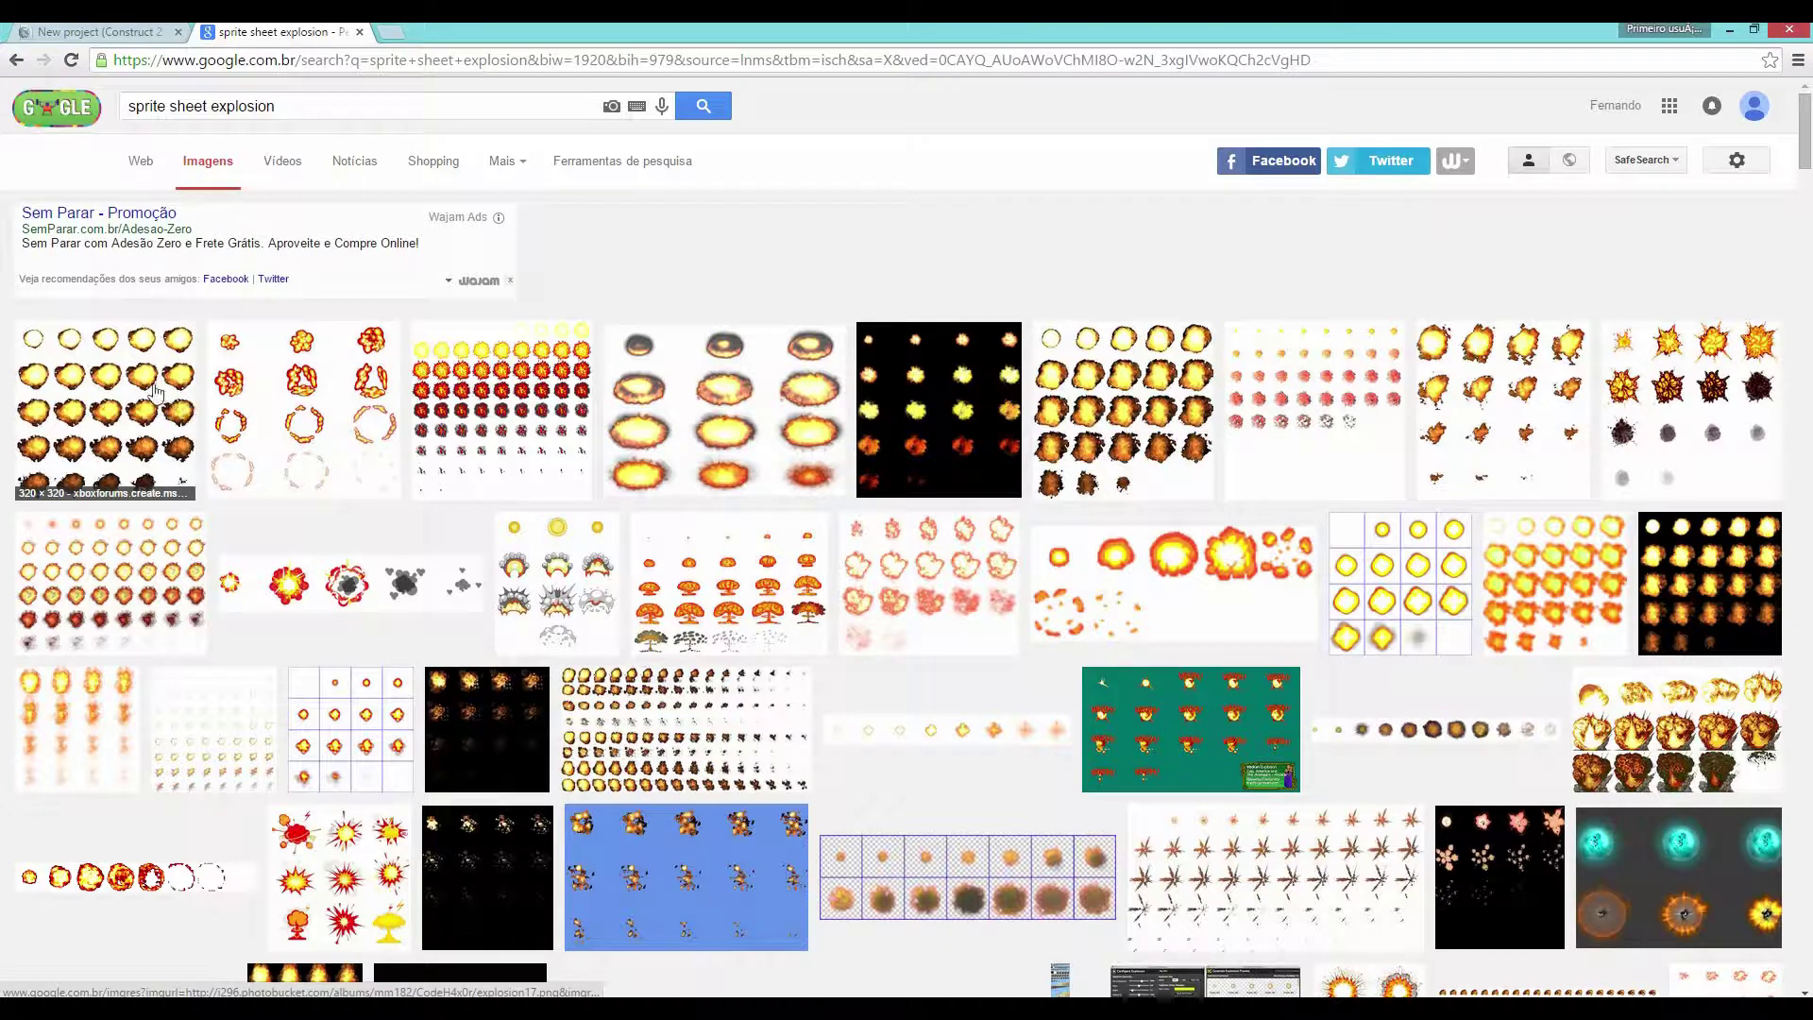
pyautogui.click(156, 392)
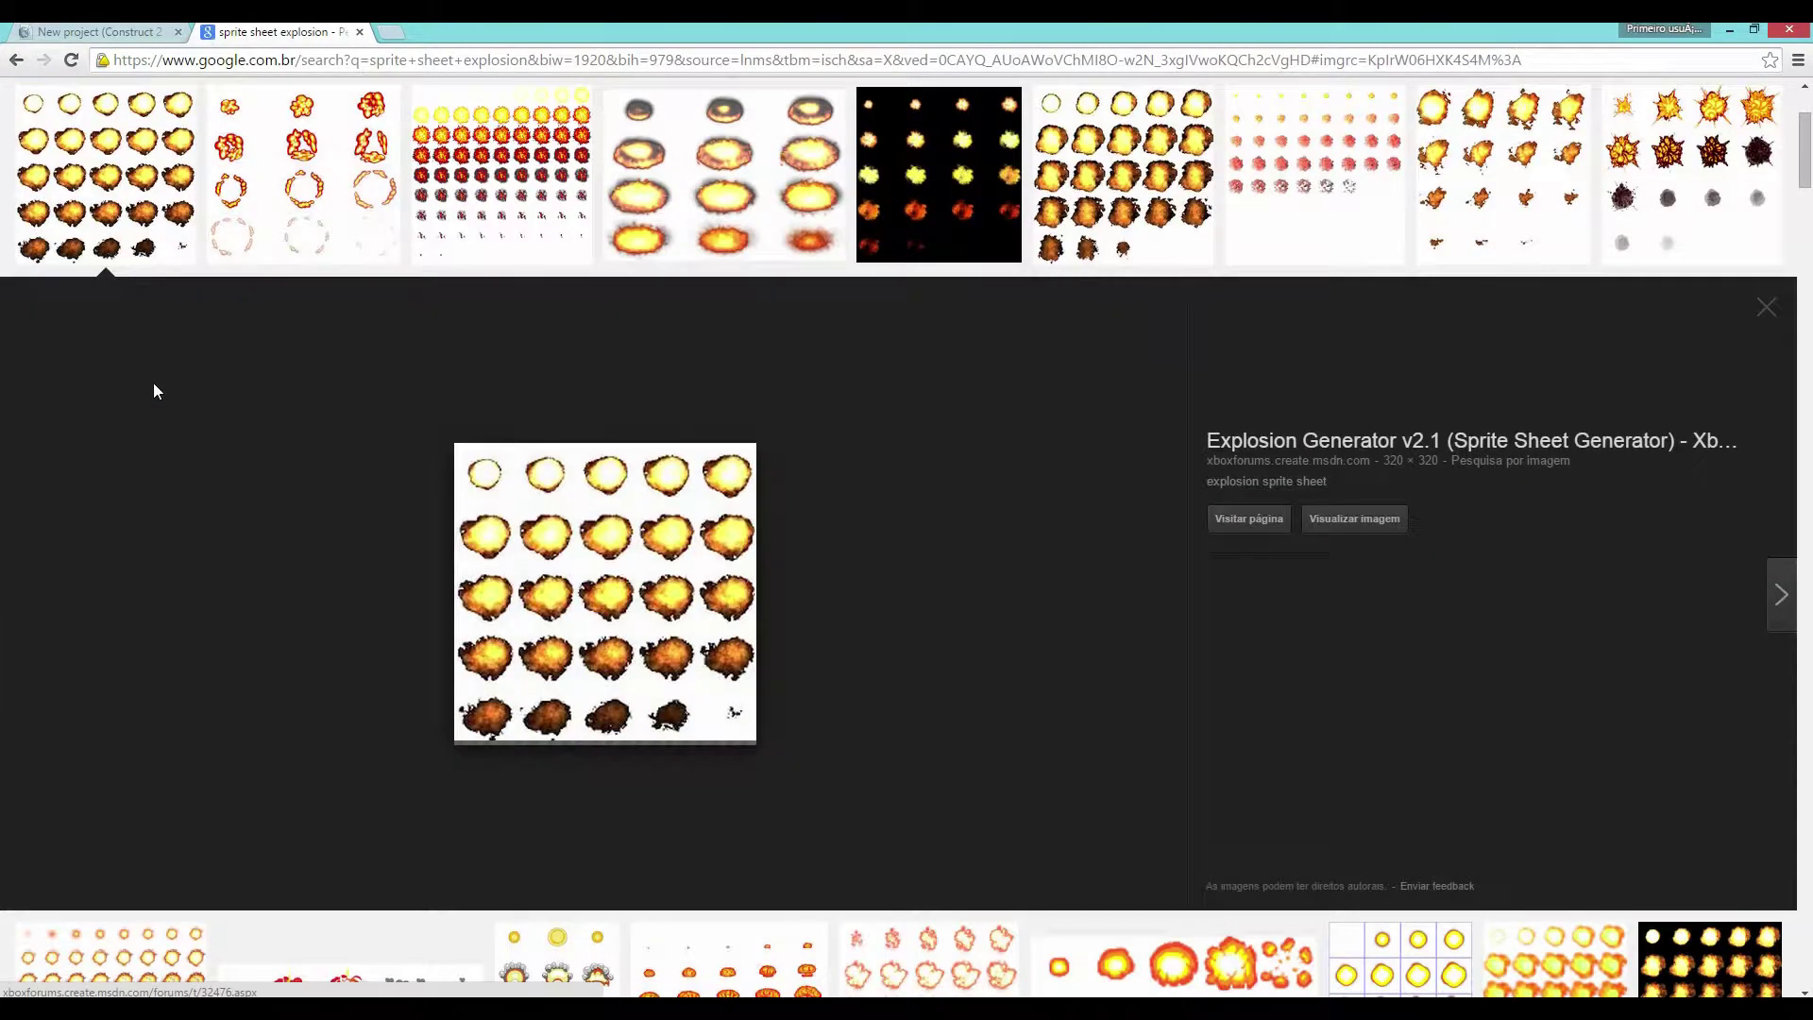
pyautogui.rightClick(591, 503)
pyautogui.click(776, 646)
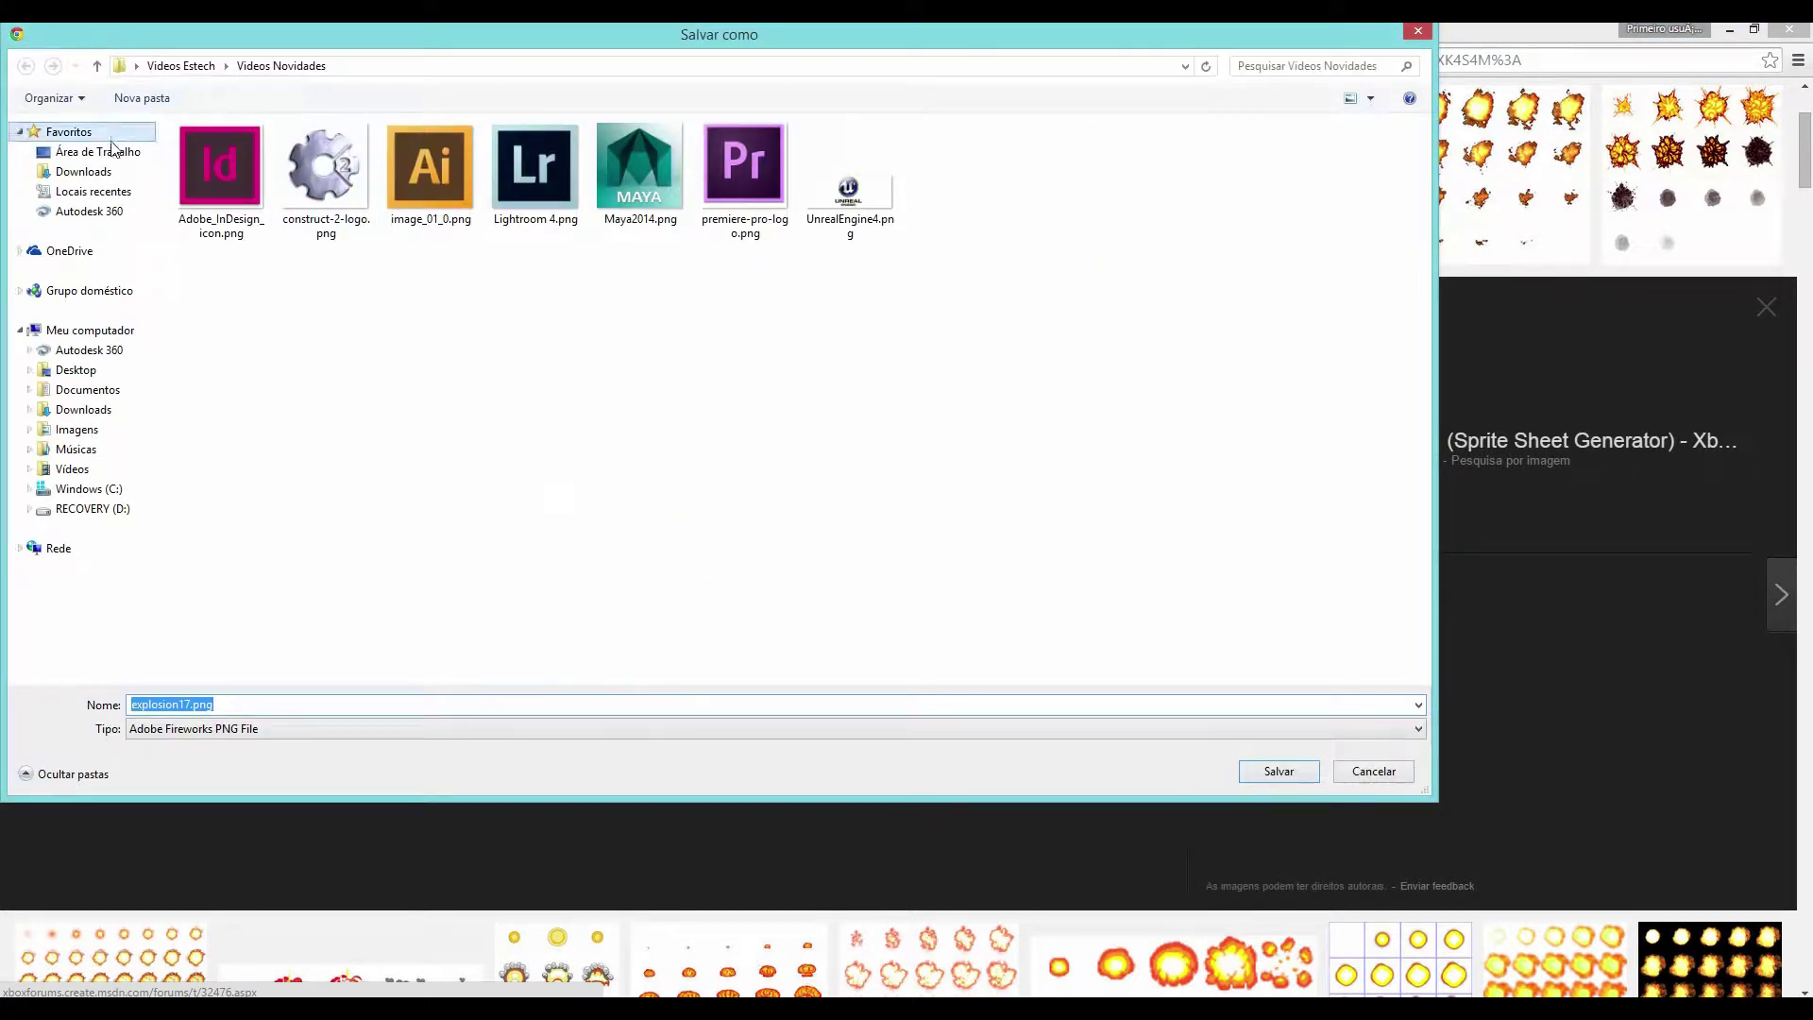
pyautogui.click(105, 151)
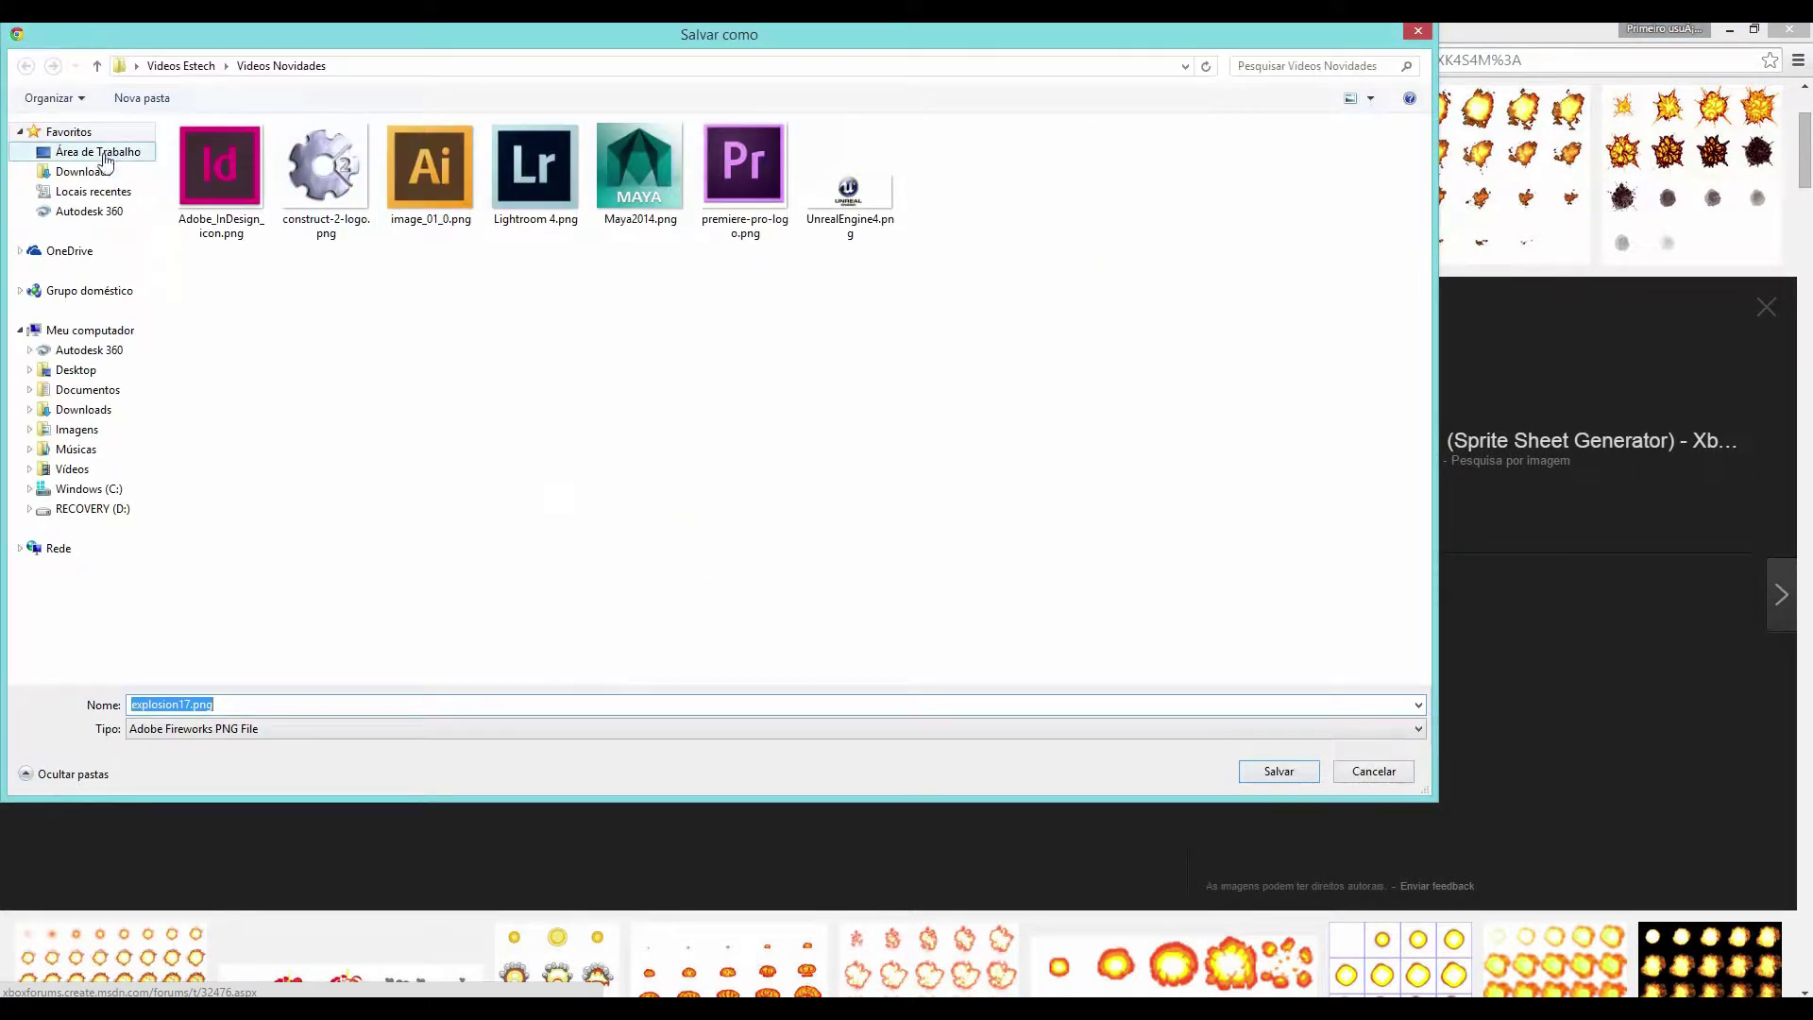
pyautogui.doubleClick(720, 257)
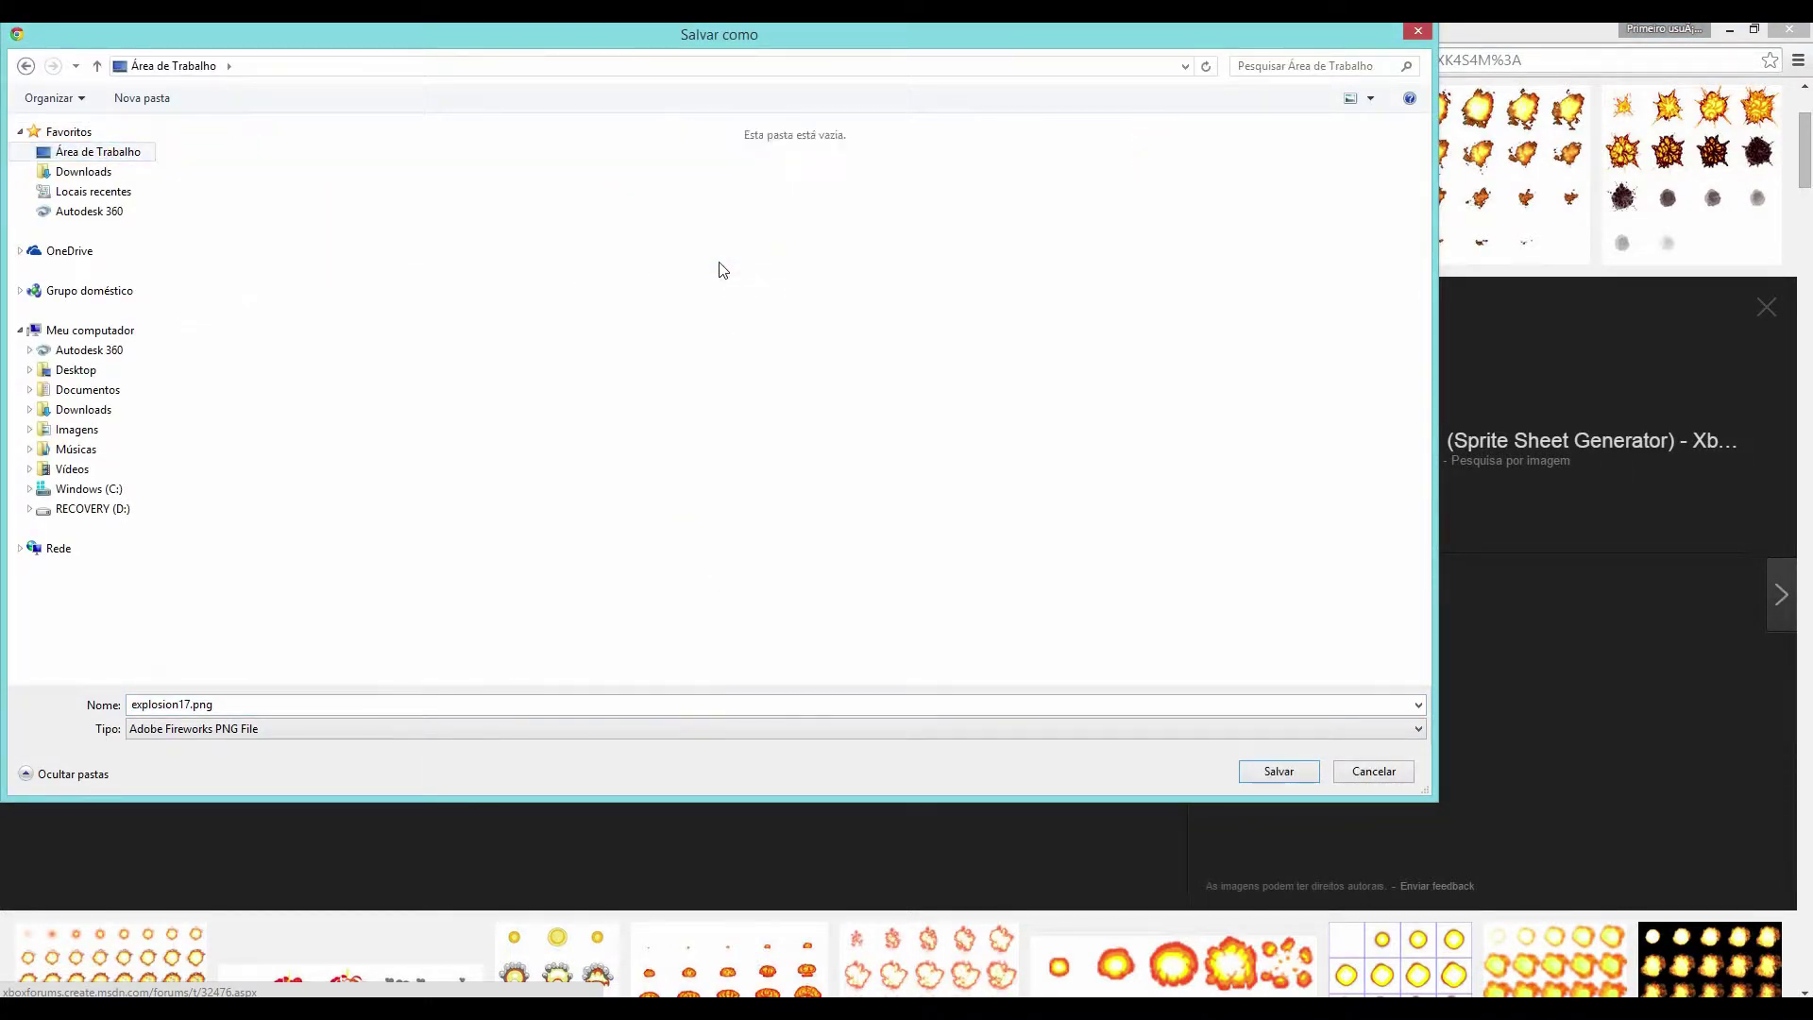
pyautogui.click(1295, 774)
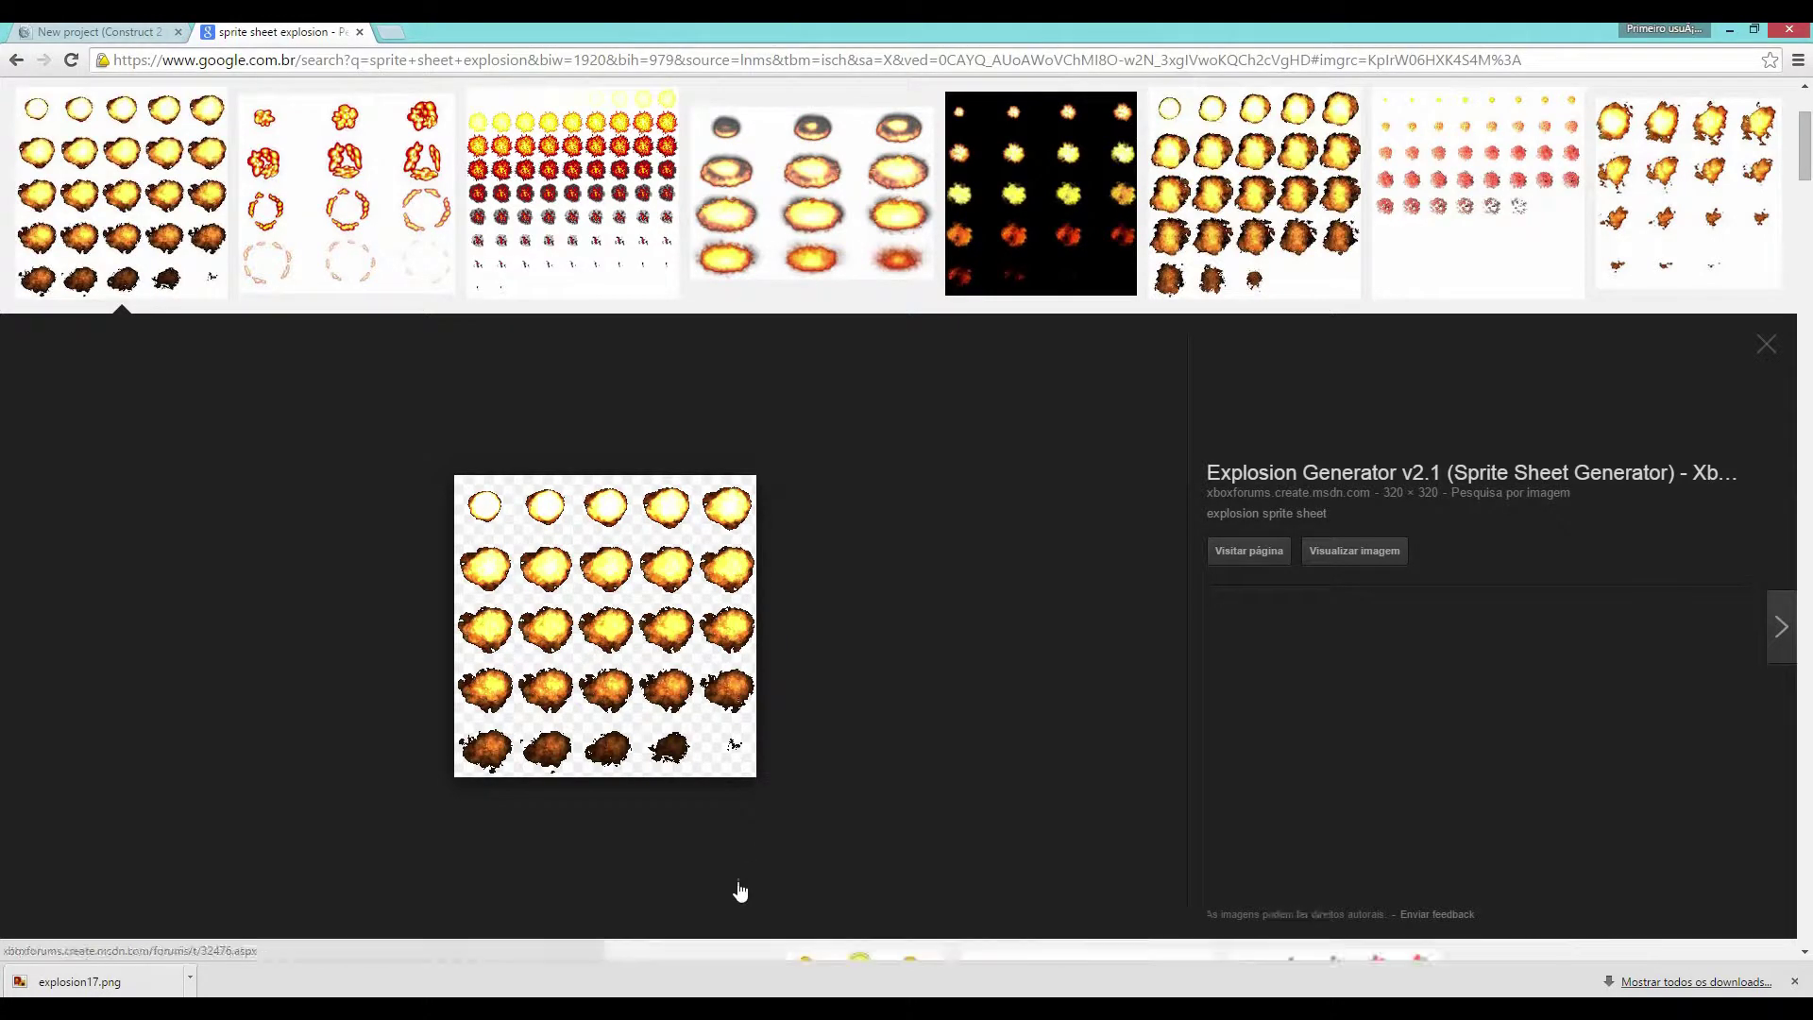
# Switch back to Construct 2 and add an animation named Morte to the red sprite in Layout 1.
pyautogui.hotkey('alt', 'Tab')
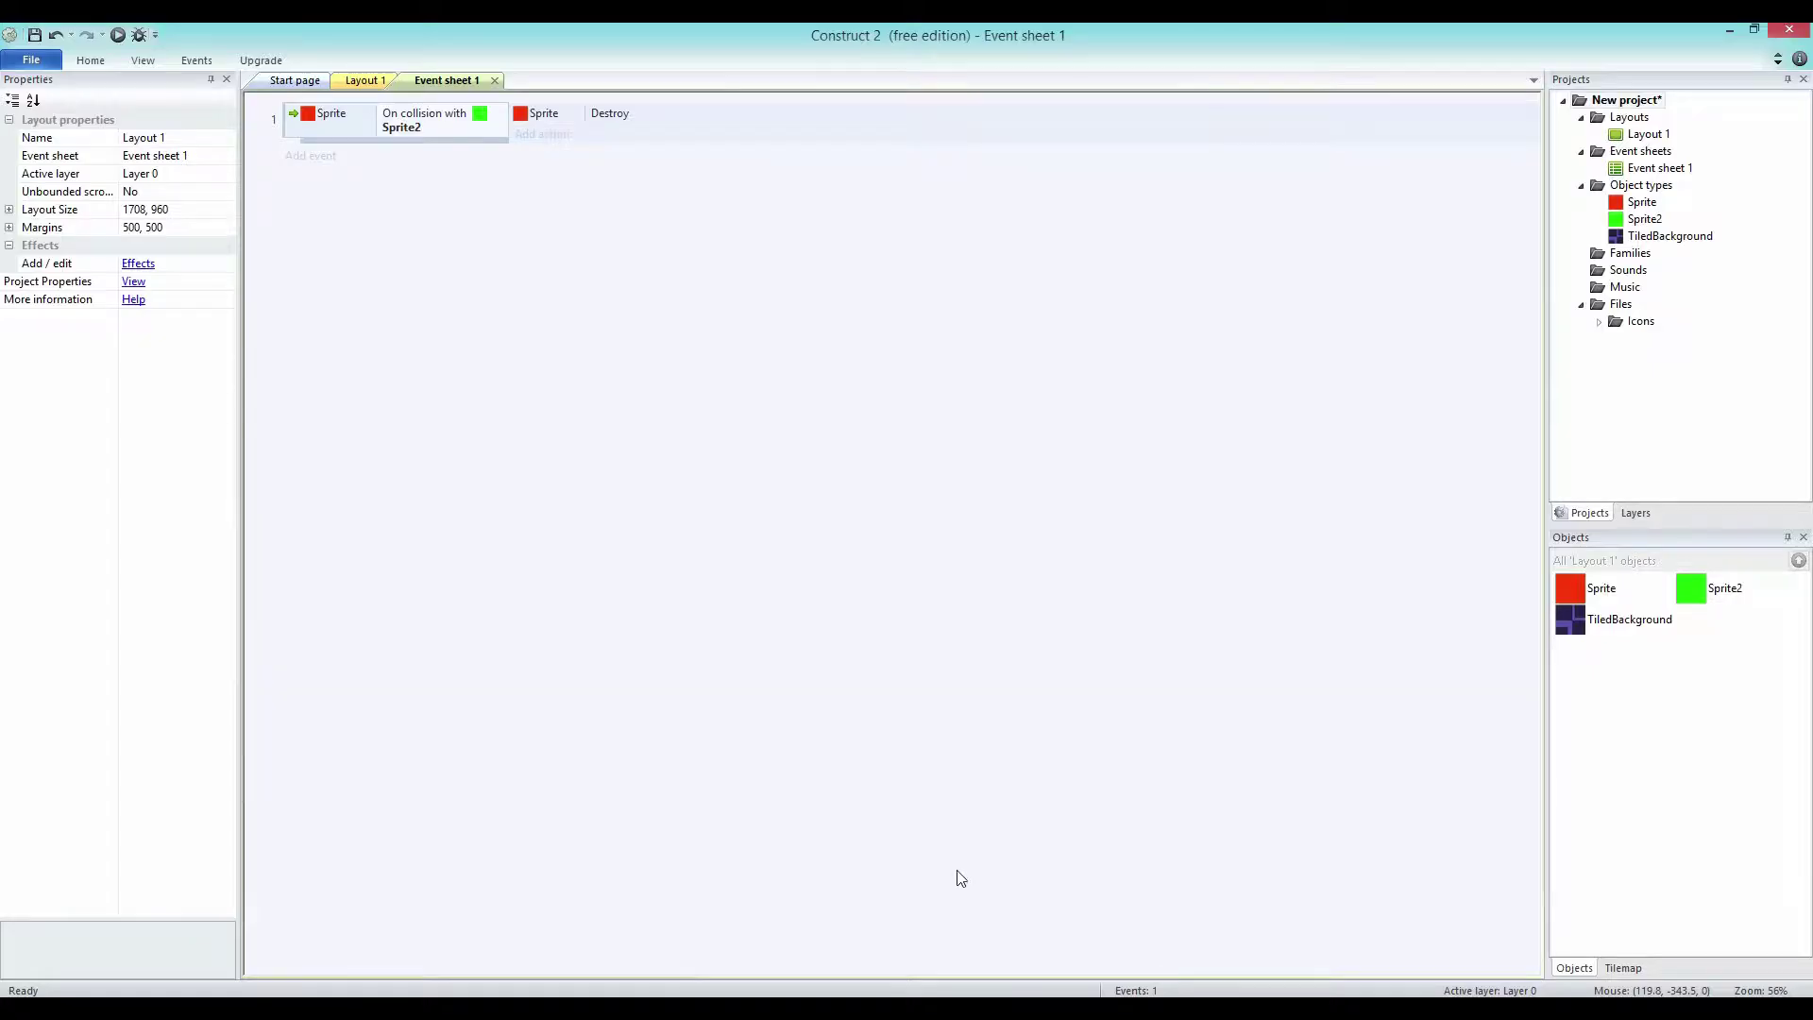
pyautogui.click(368, 80)
pyautogui.click(499, 380)
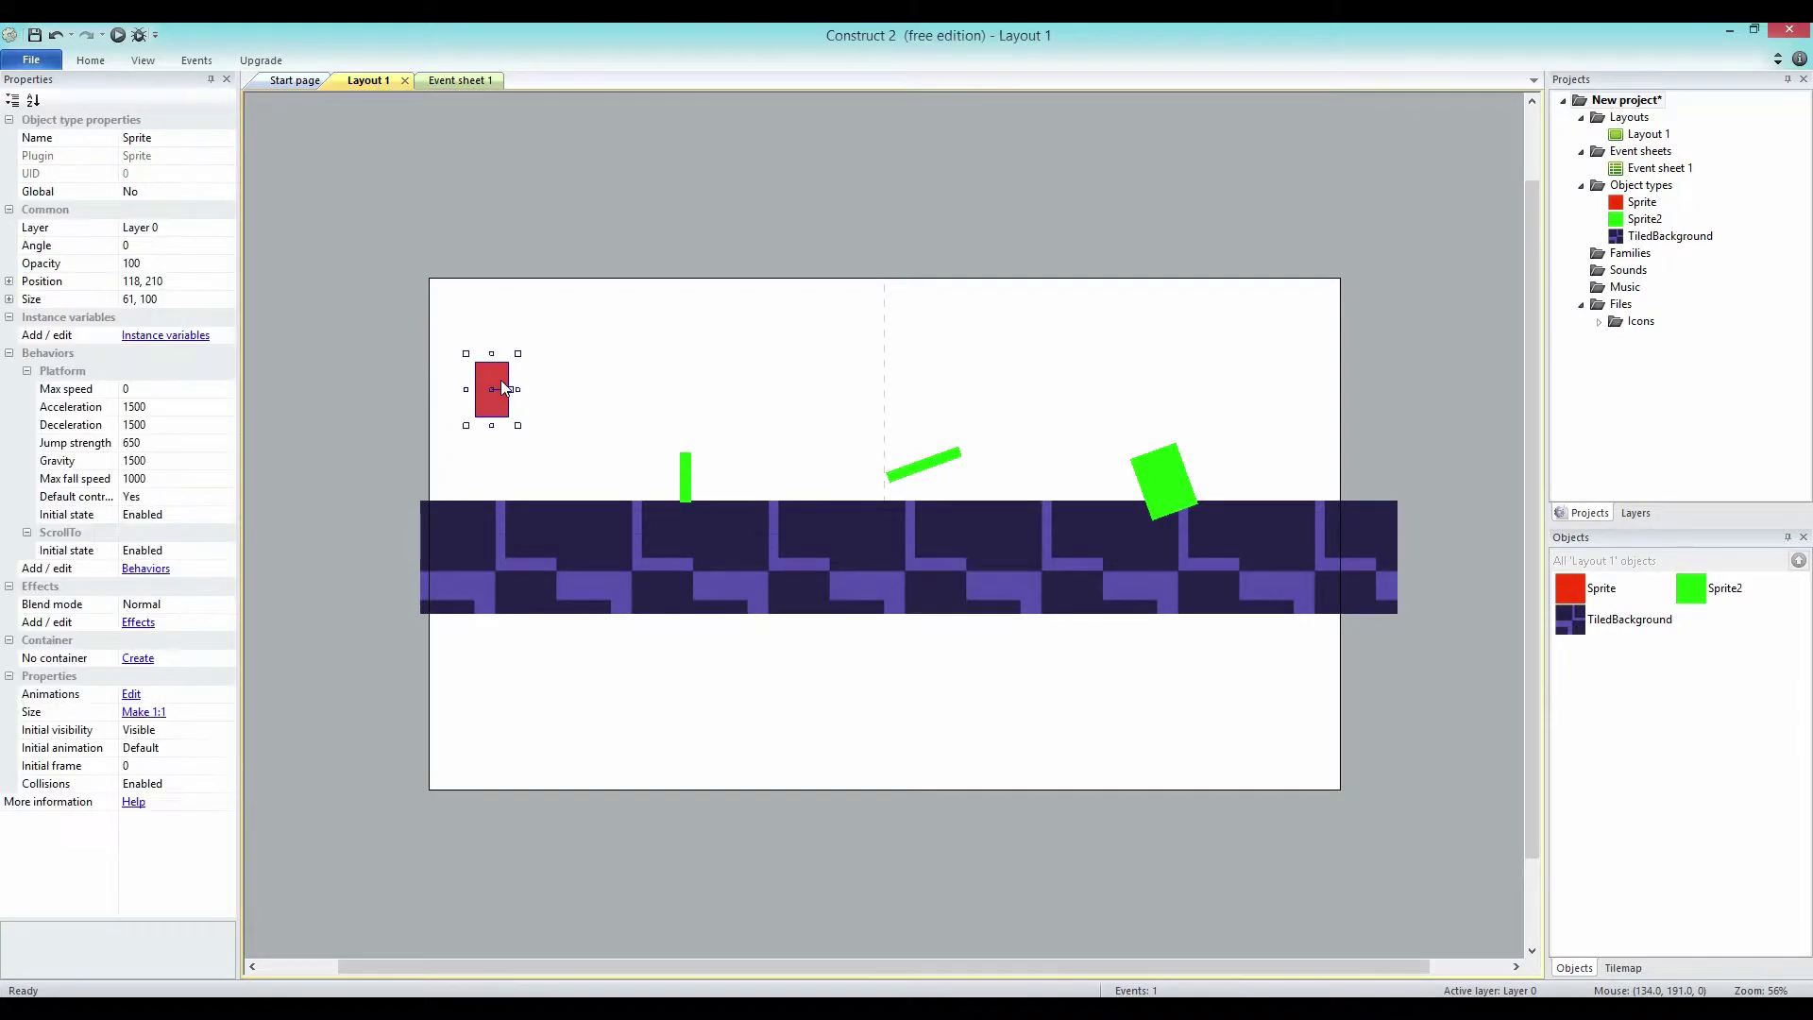
pyautogui.doubleClick(499, 380)
pyautogui.rightClick(1224, 251)
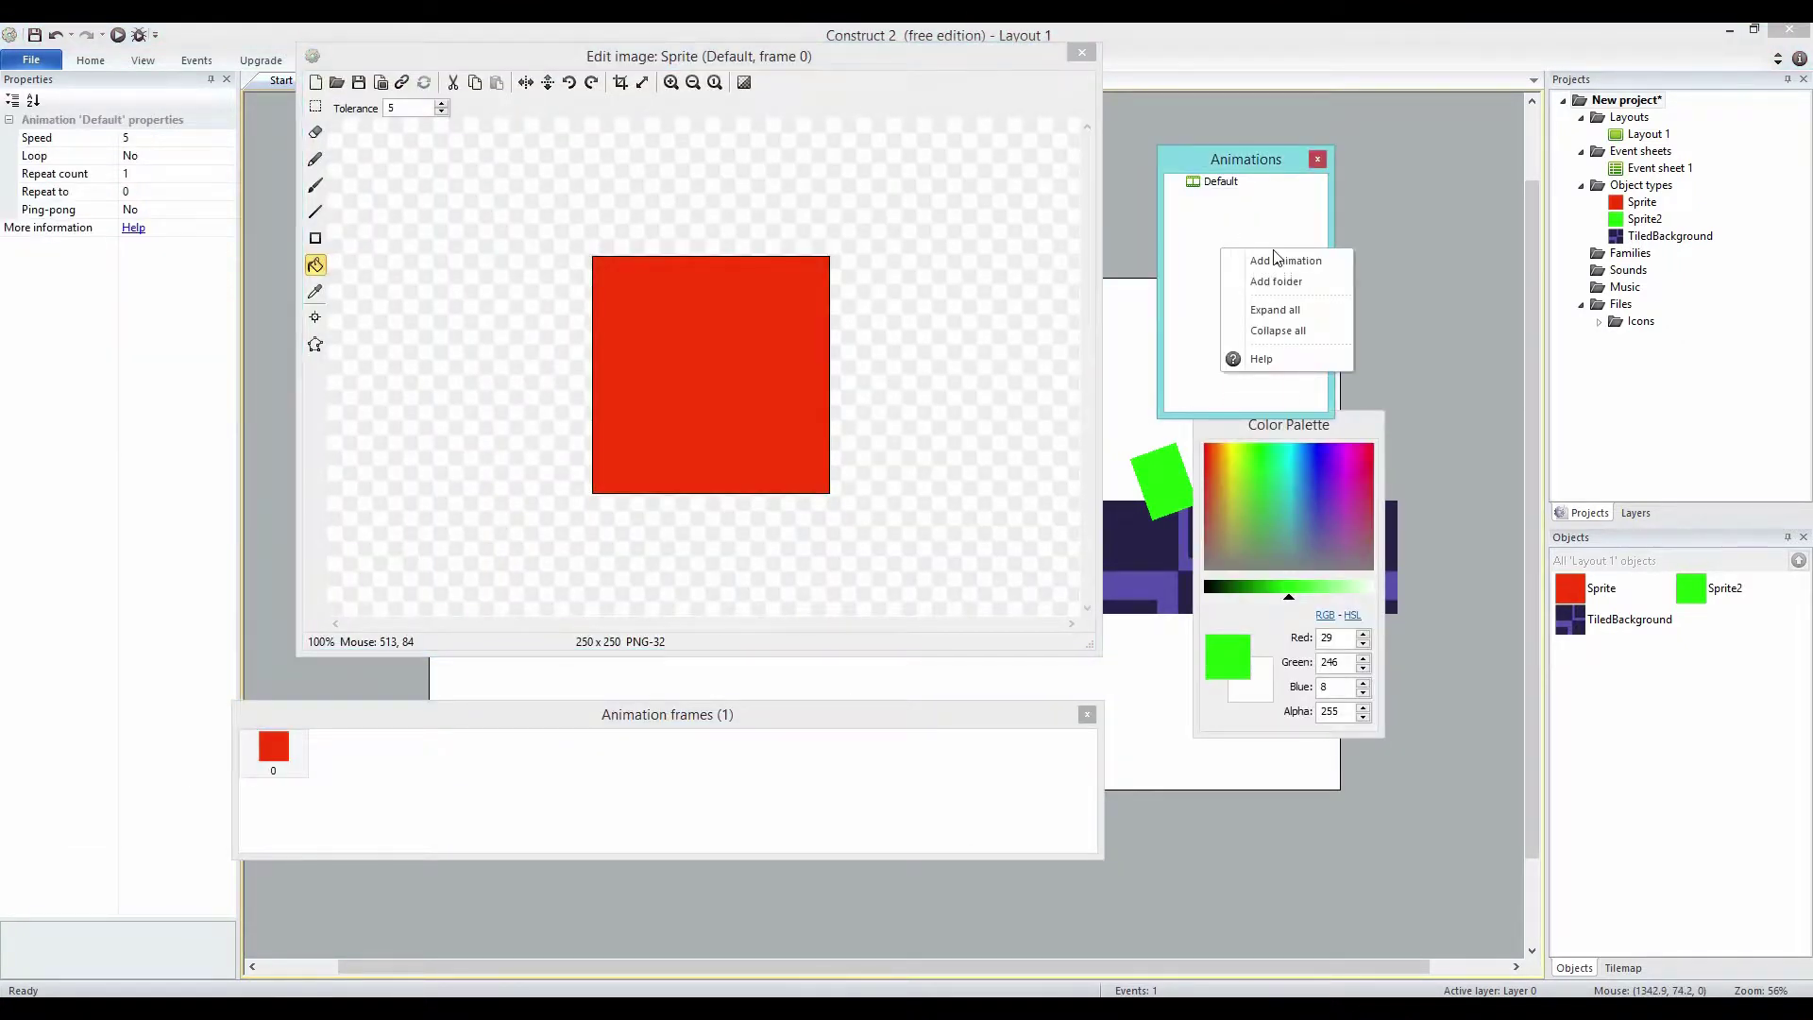
pyautogui.click(1277, 262)
pyautogui.write('Morte')
pyautogui.press('Return')
# Import explosion17.png from the Jogo folder into the Morte animation as a sprite strip split into 25 frames.
pyautogui.click(1218, 196)
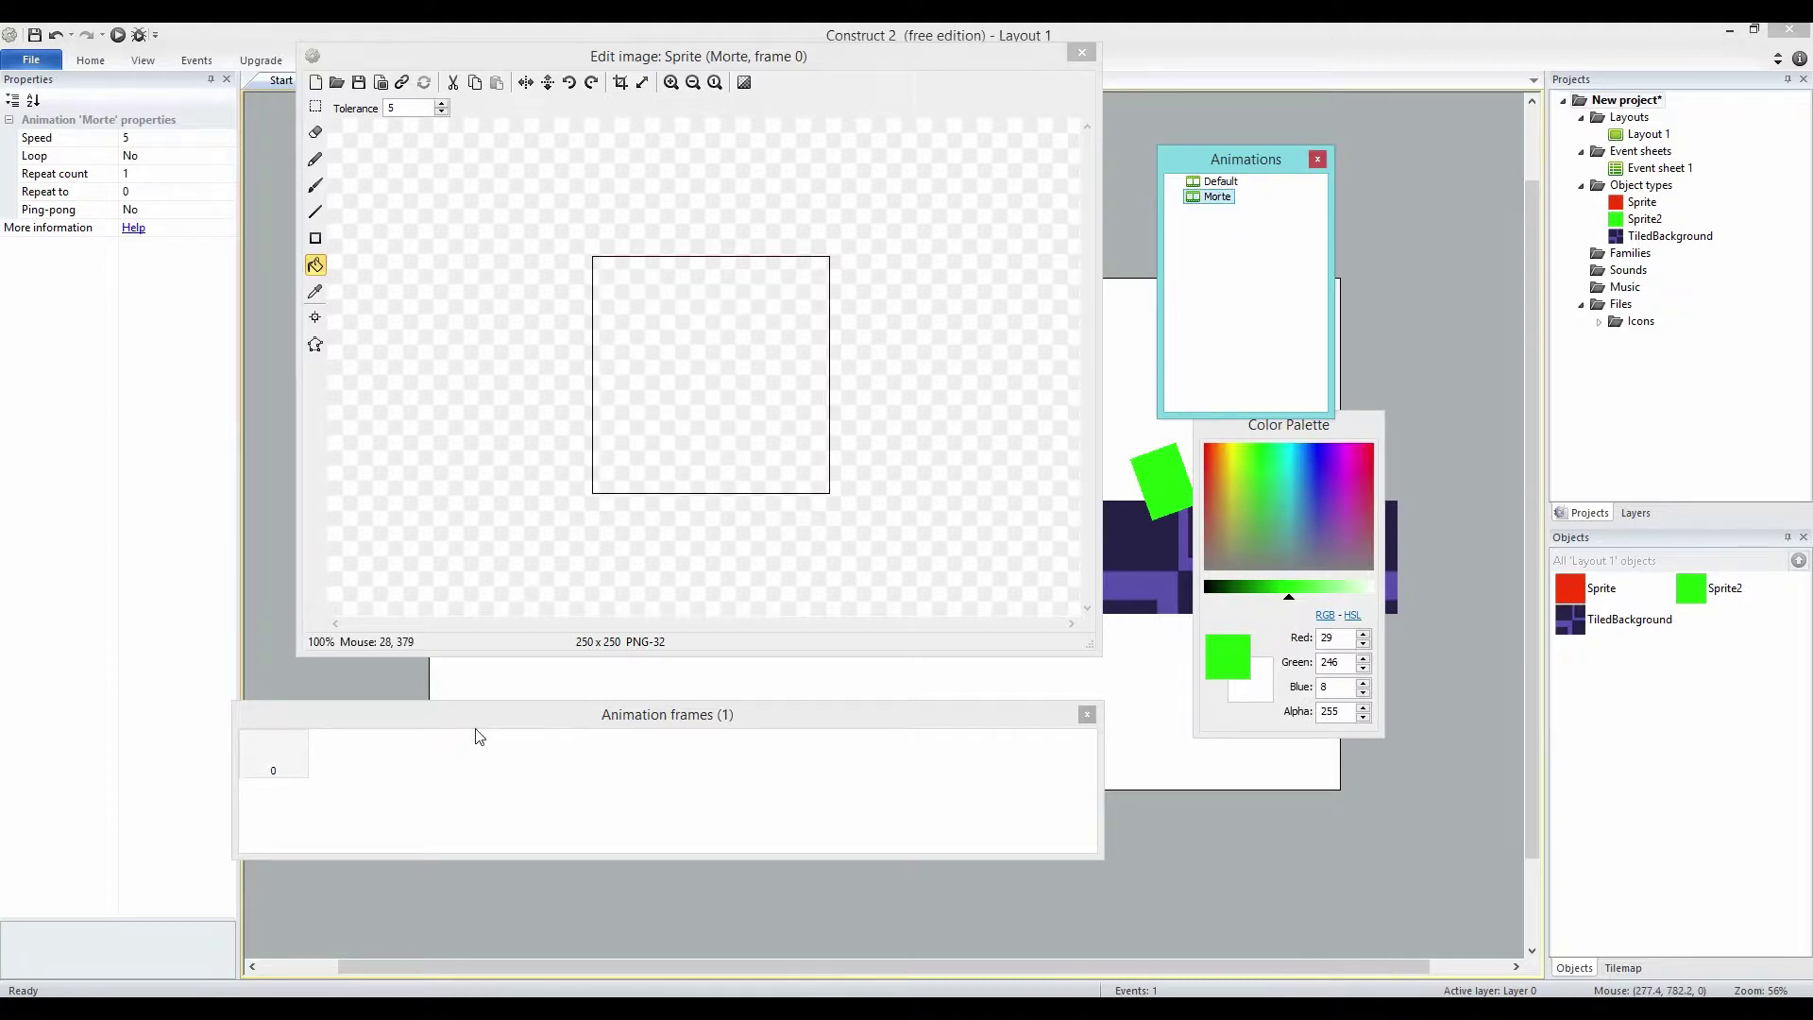
pyautogui.rightClick(421, 766)
pyautogui.rightClick(377, 761)
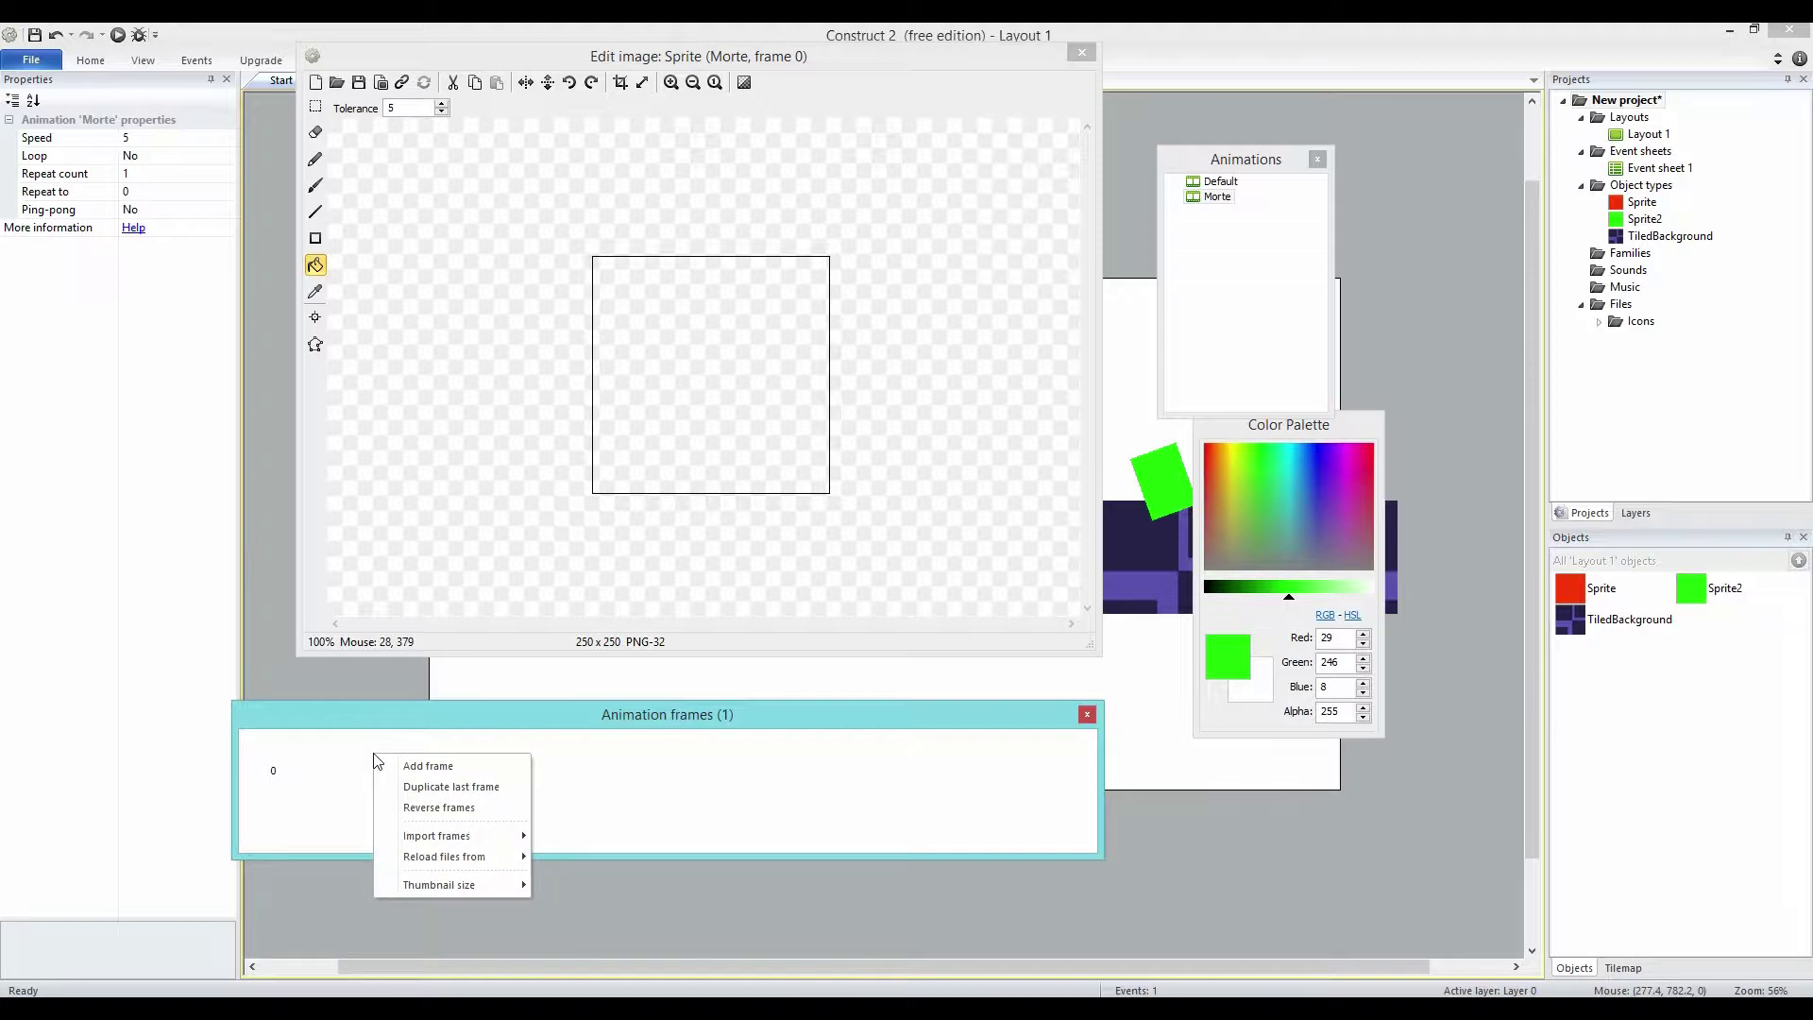
pyautogui.moveTo(481, 838)
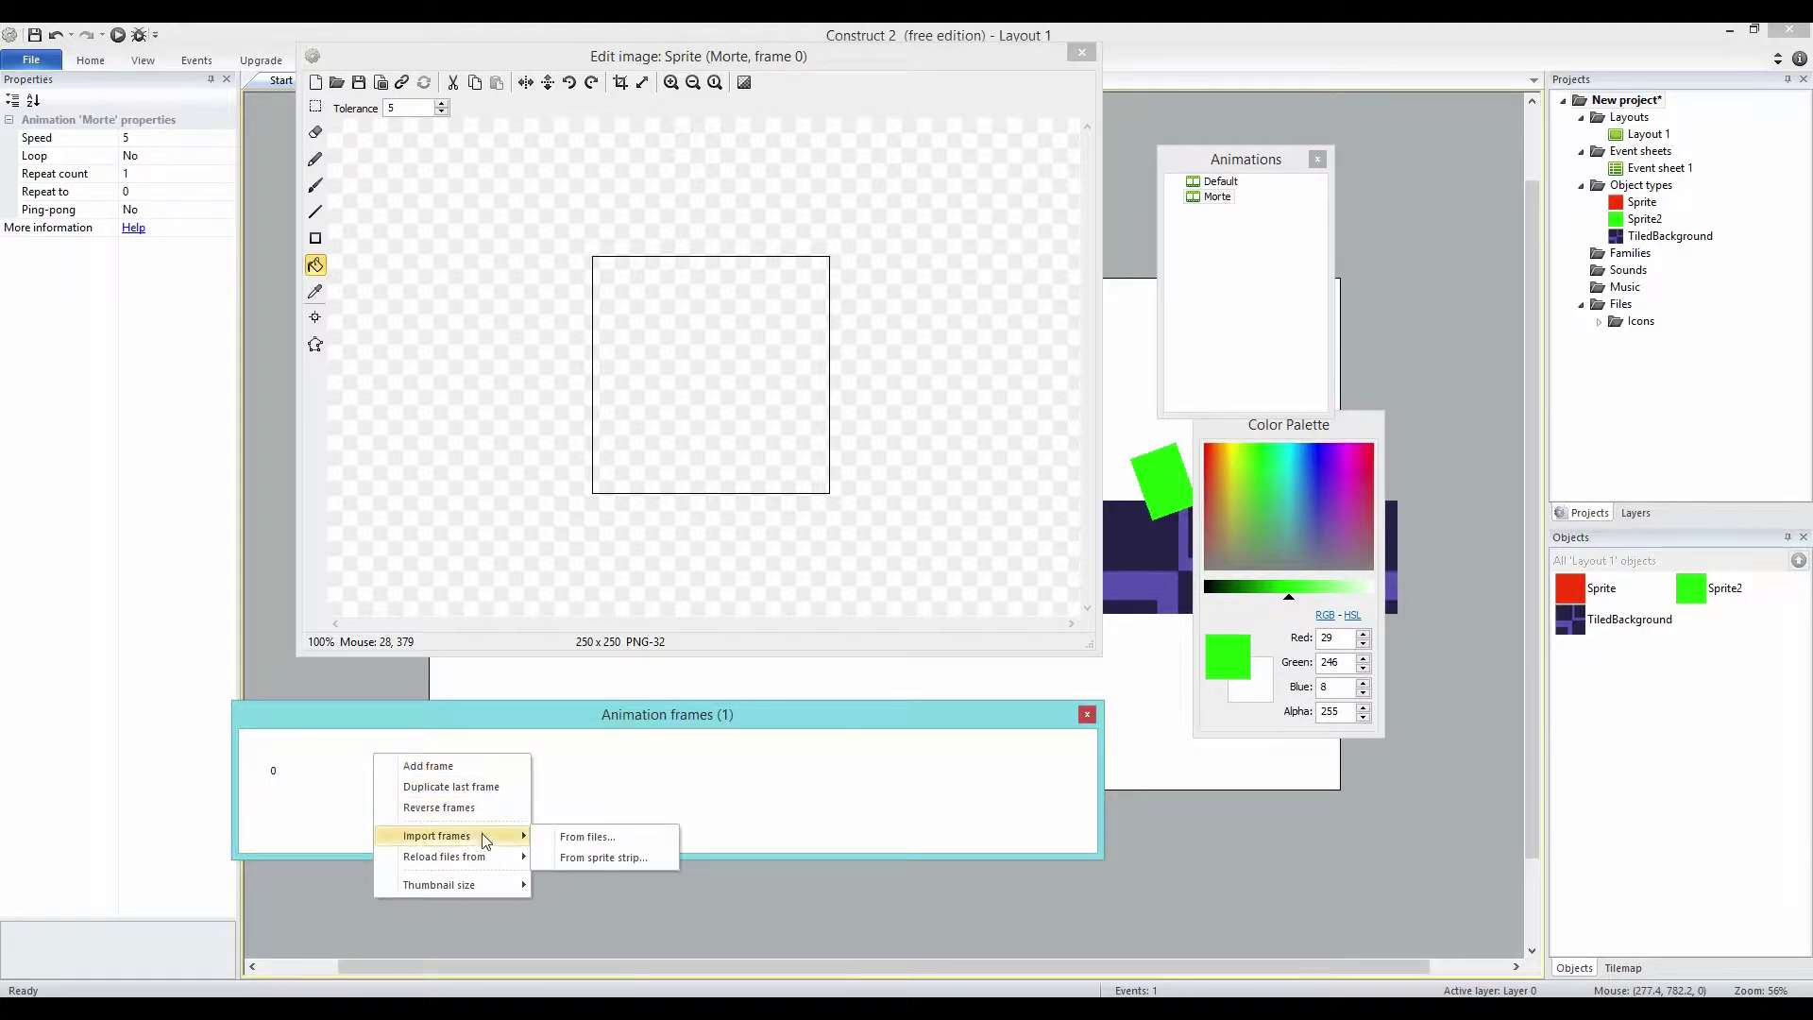
pyautogui.click(621, 854)
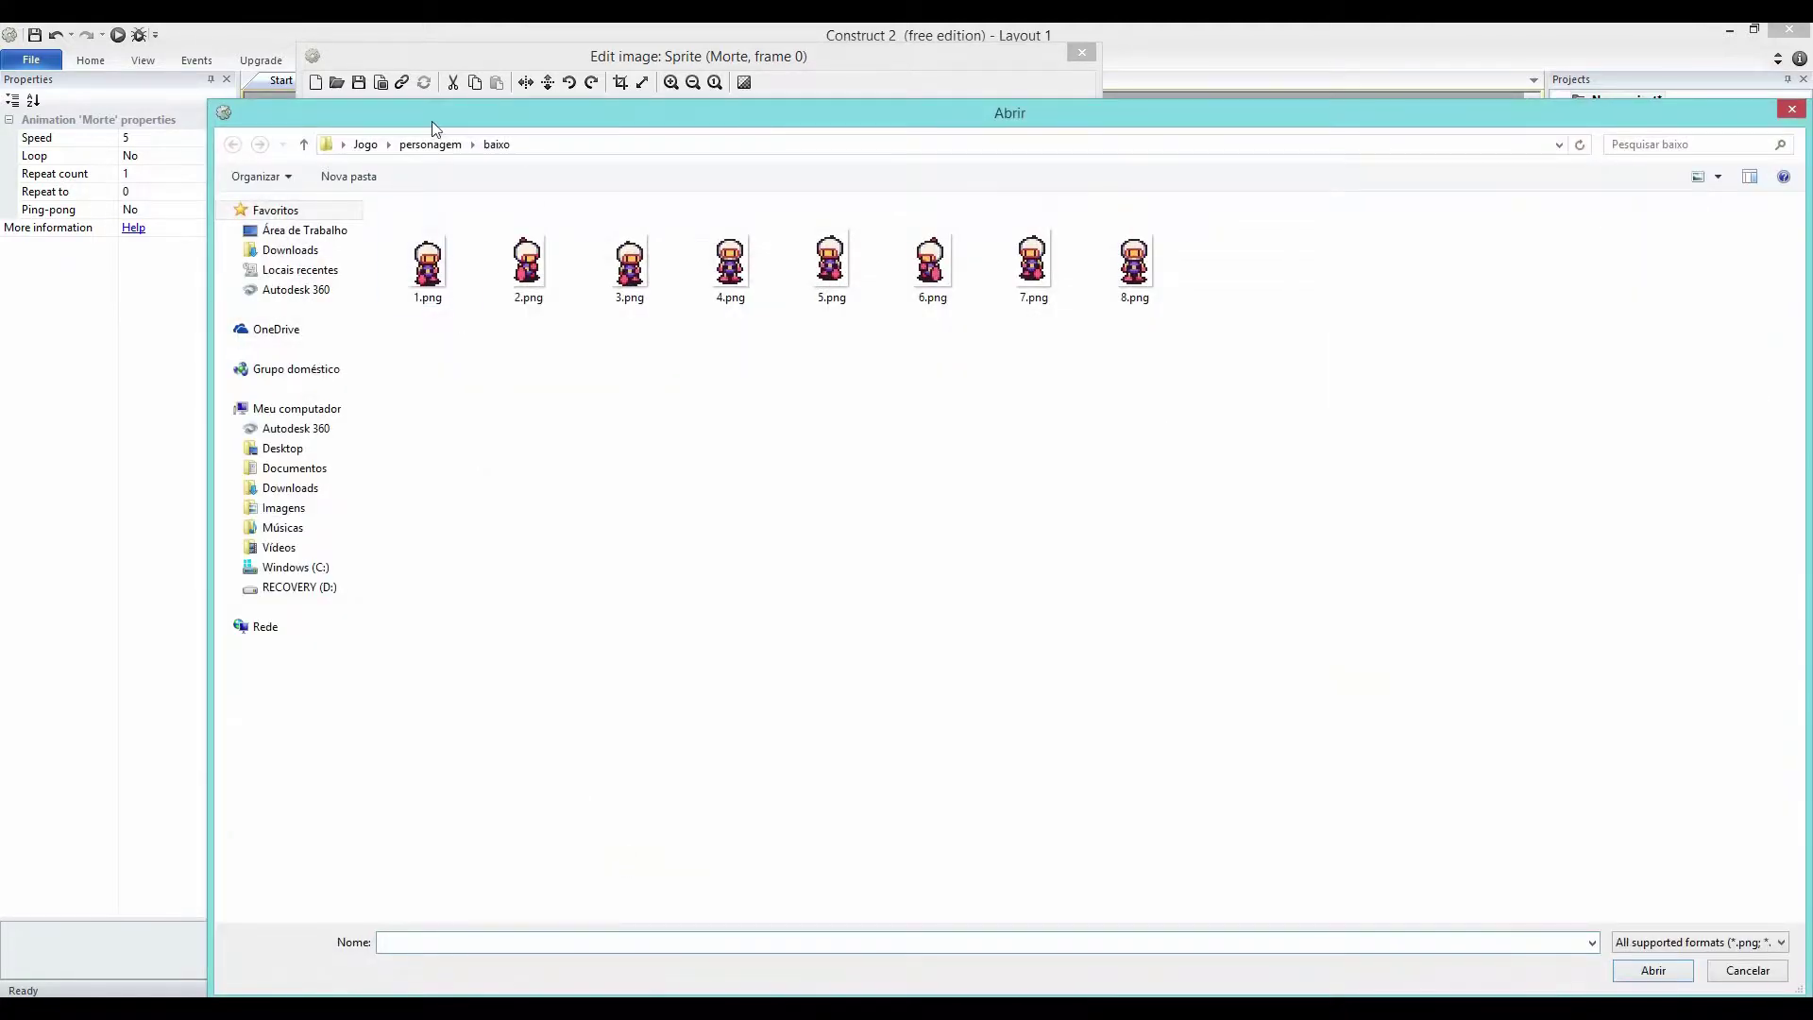
pyautogui.click(365, 144)
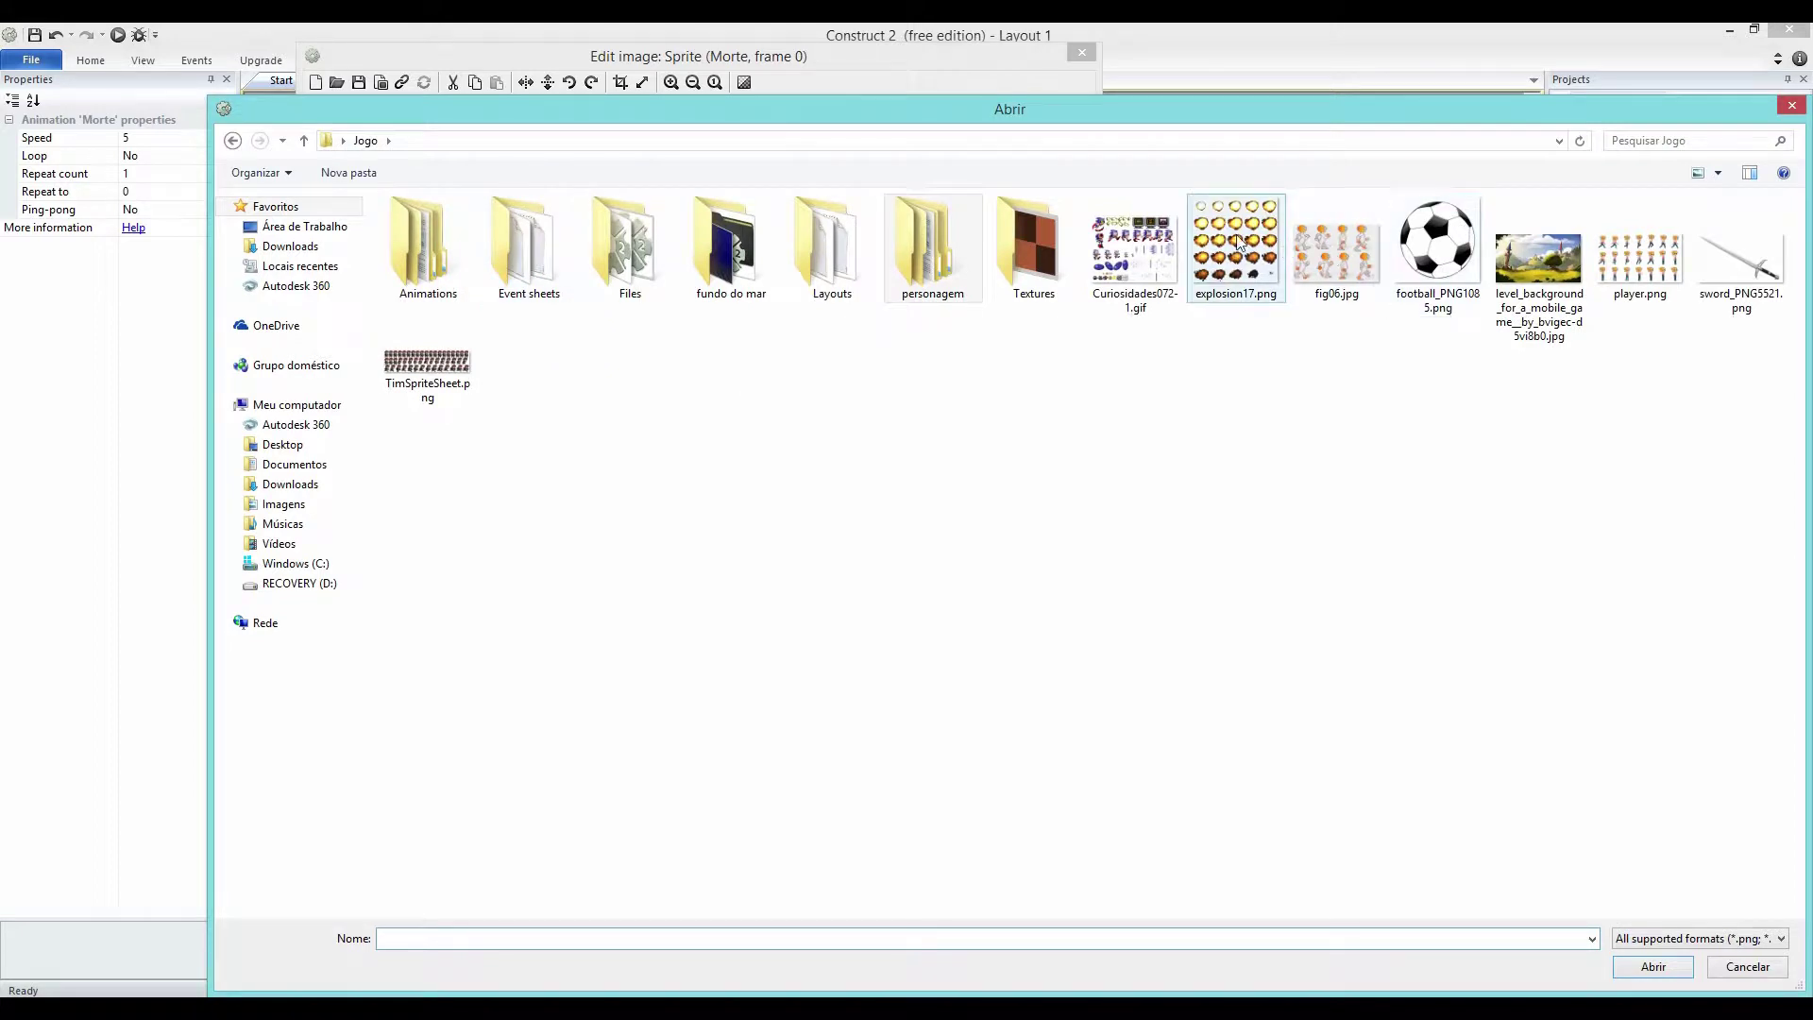
pyautogui.doubleClick(1275, 272)
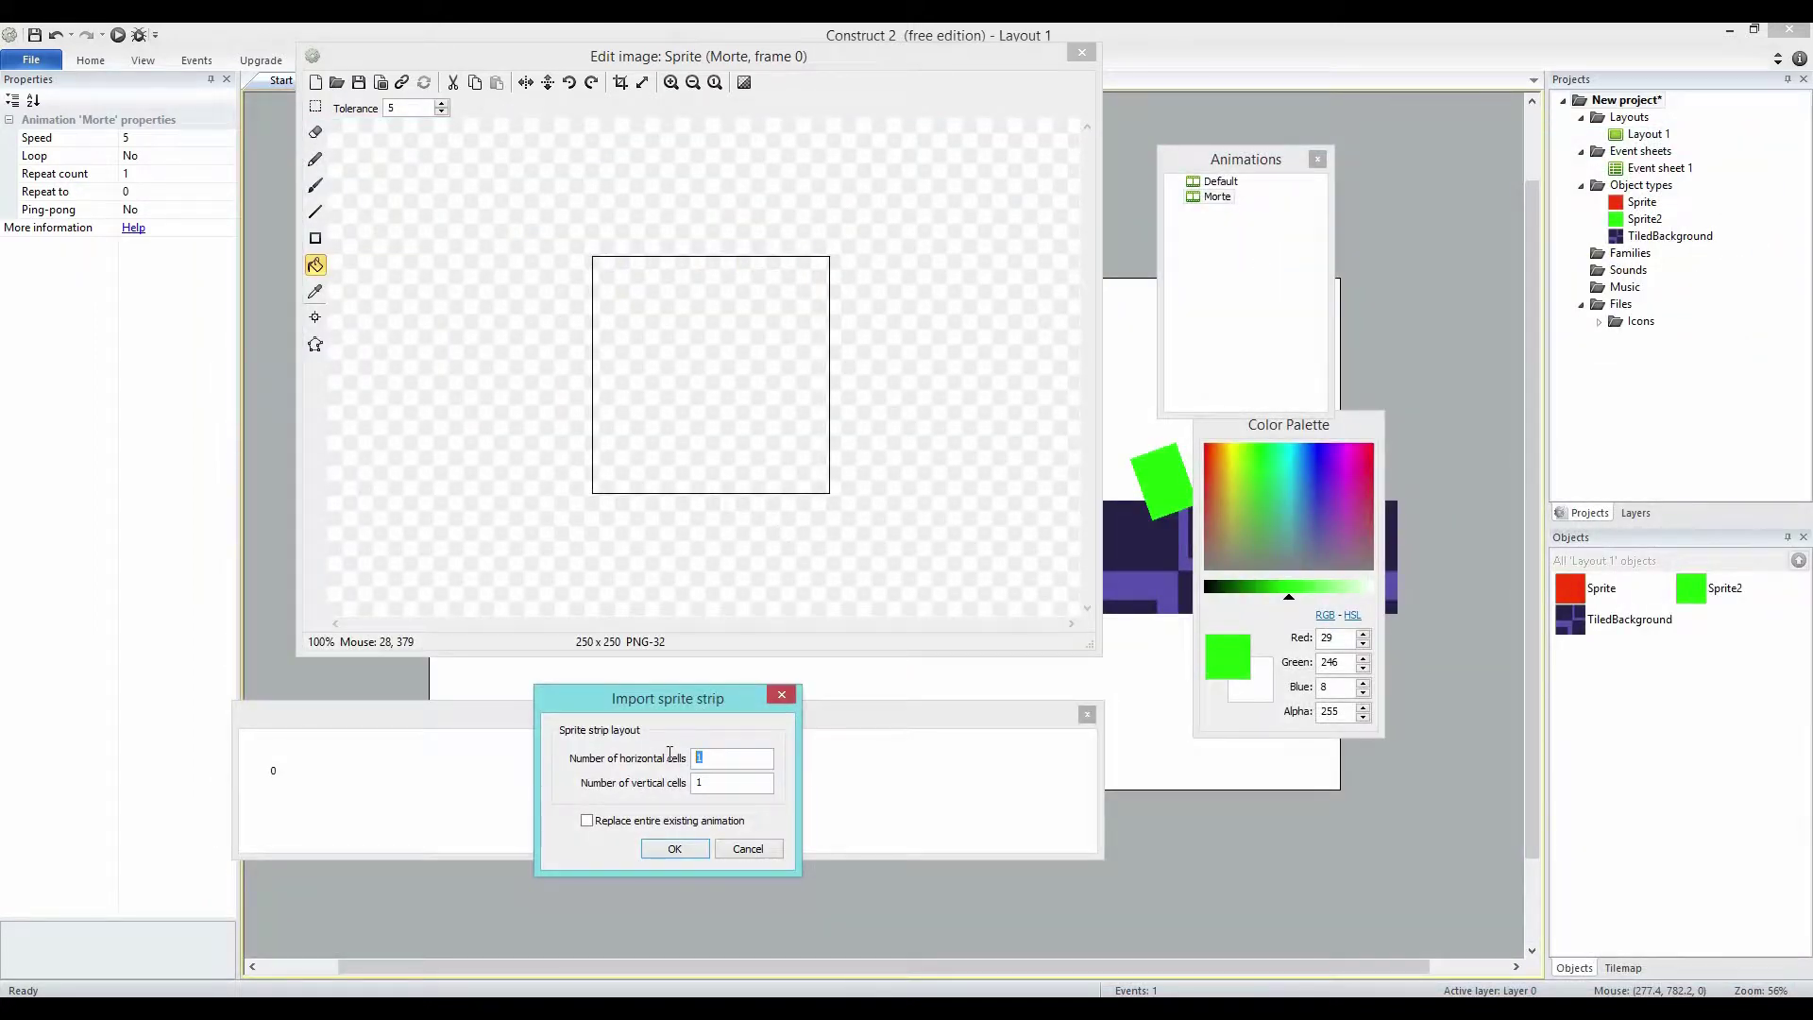
pyautogui.click(688, 855)
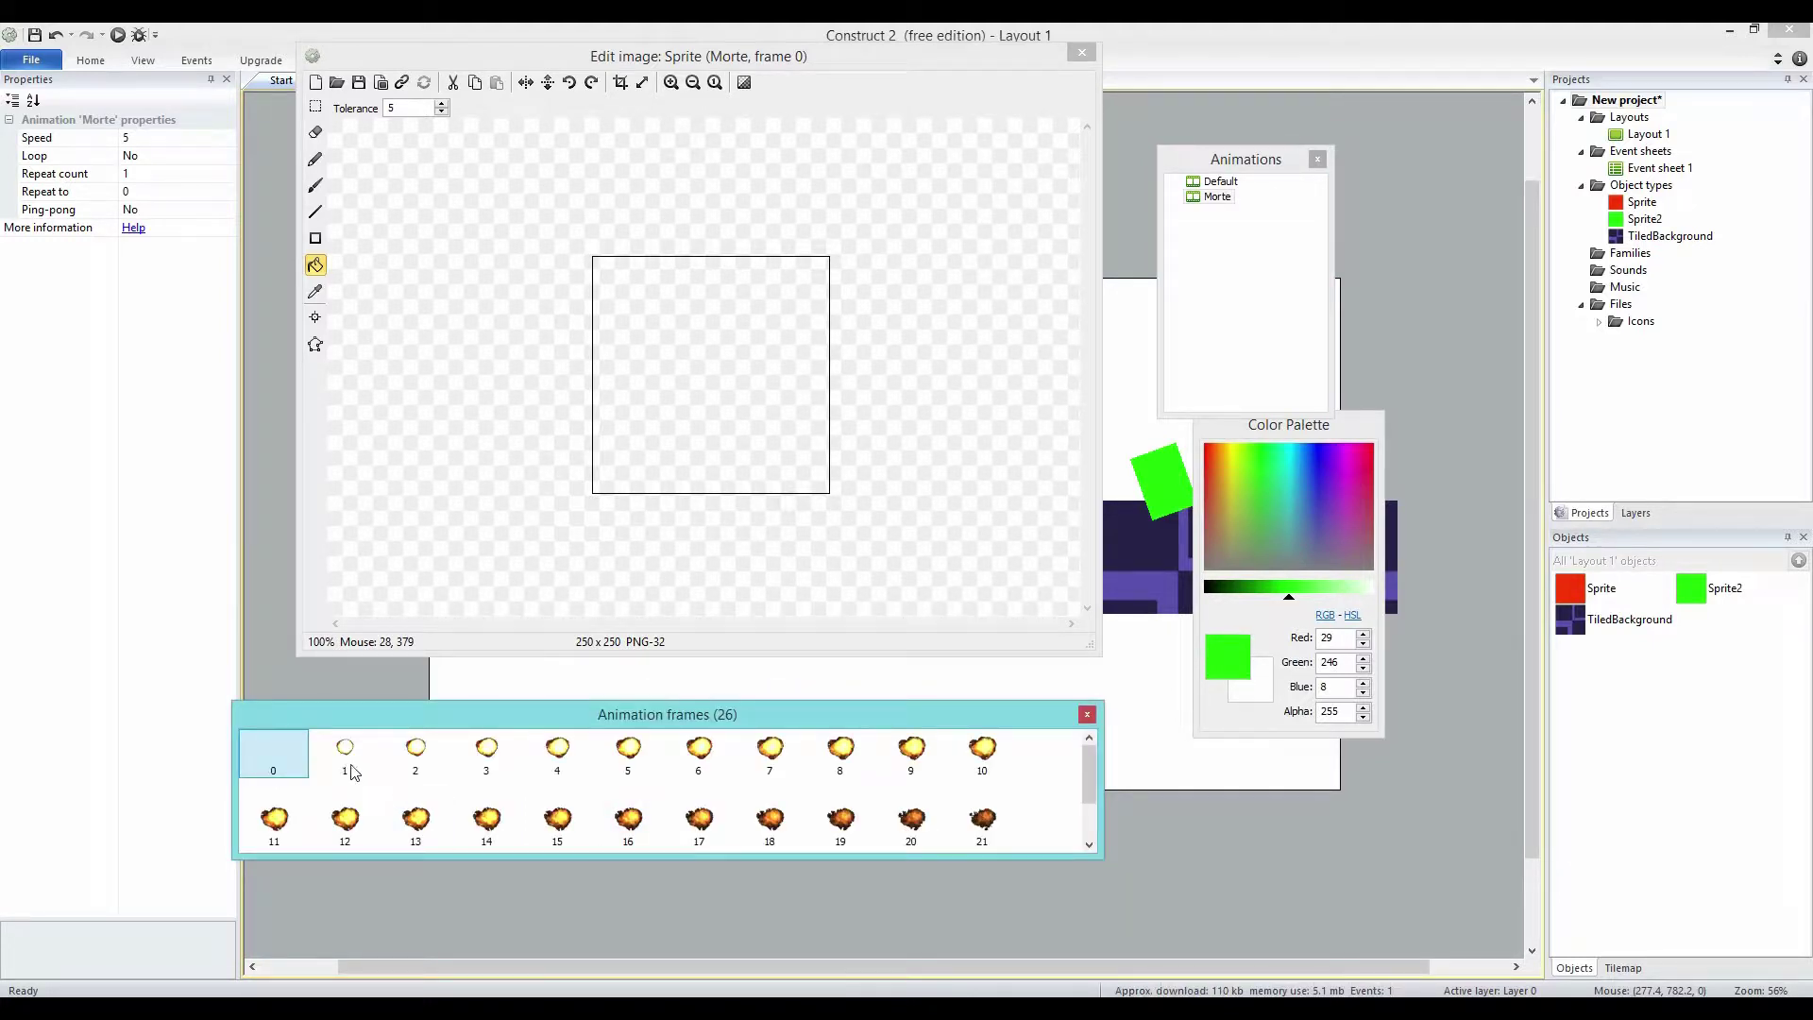
# Delete the empty frame 0 from the Morte animation and crop the transparent edges of all explosion frames.
pyautogui.click(402, 767)
pyautogui.click(413, 766)
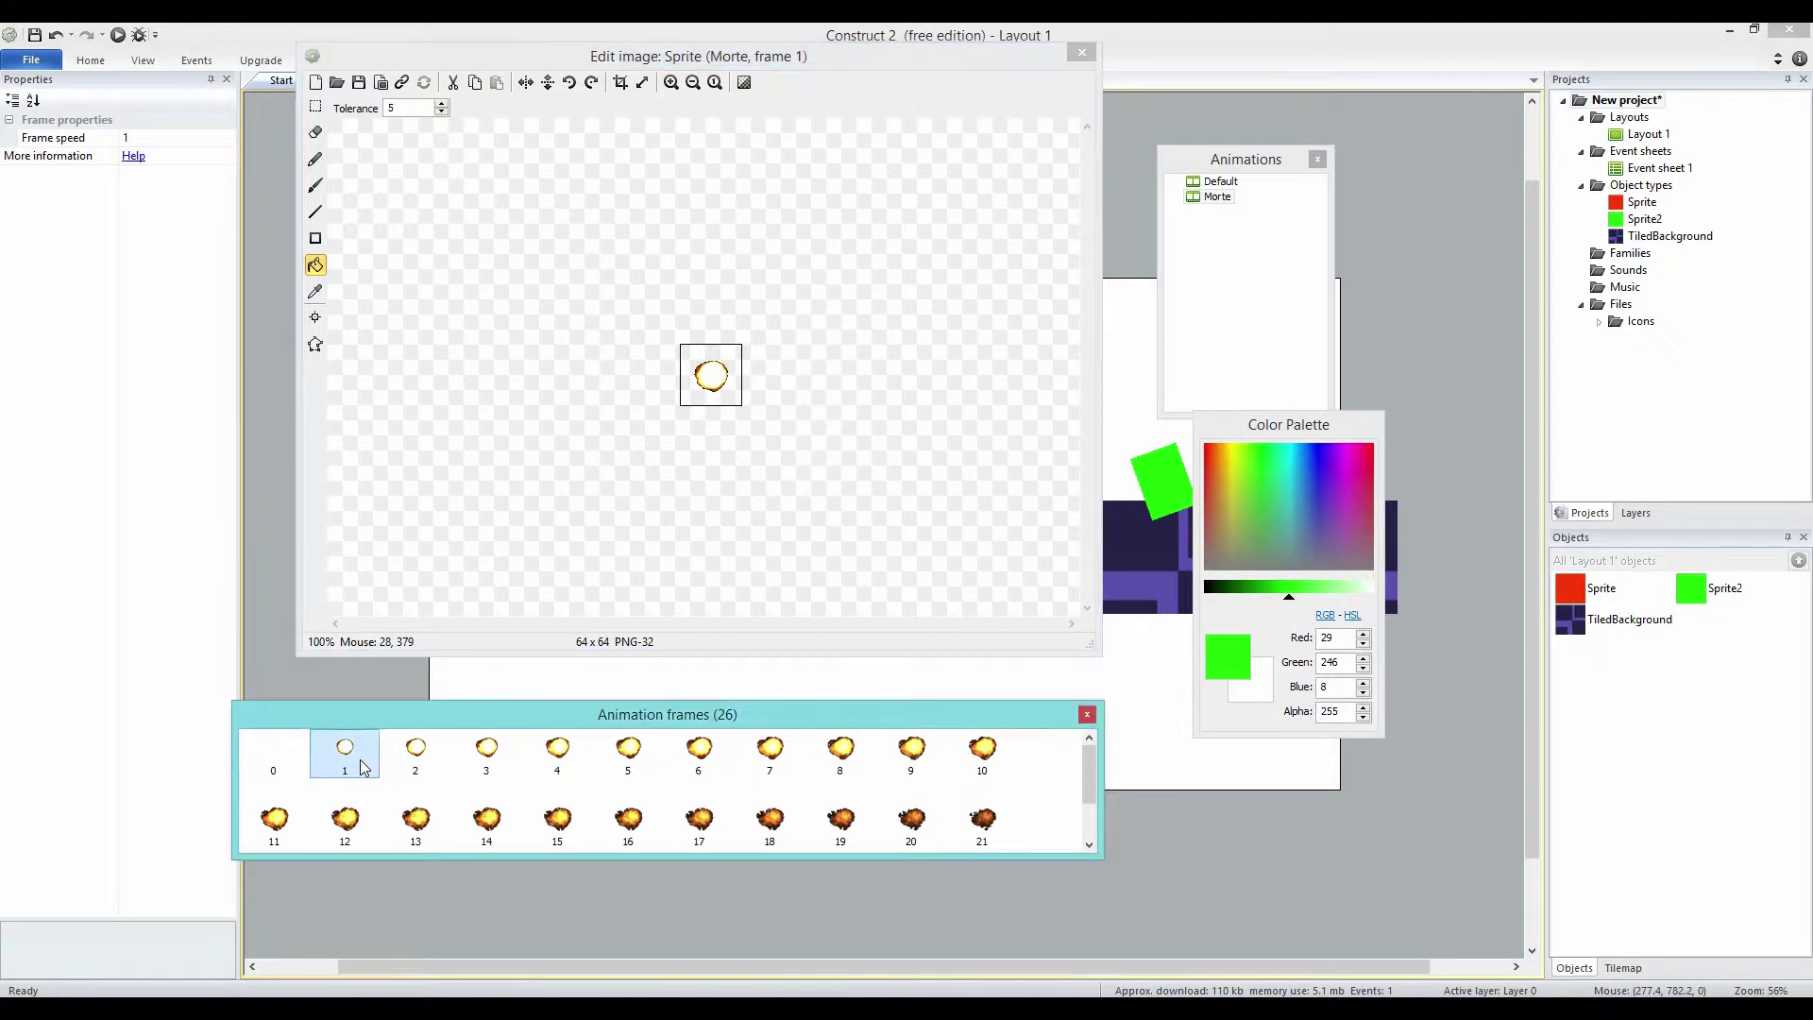
pyautogui.click(486, 756)
pyautogui.click(557, 756)
pyautogui.click(628, 755)
pyautogui.moveTo(1090, 781)
pyautogui.mouseDown()
pyautogui.moveTo(1090, 822)
pyautogui.moveTo(1090, 766)
pyautogui.mouseUp()
pyautogui.click(292, 767)
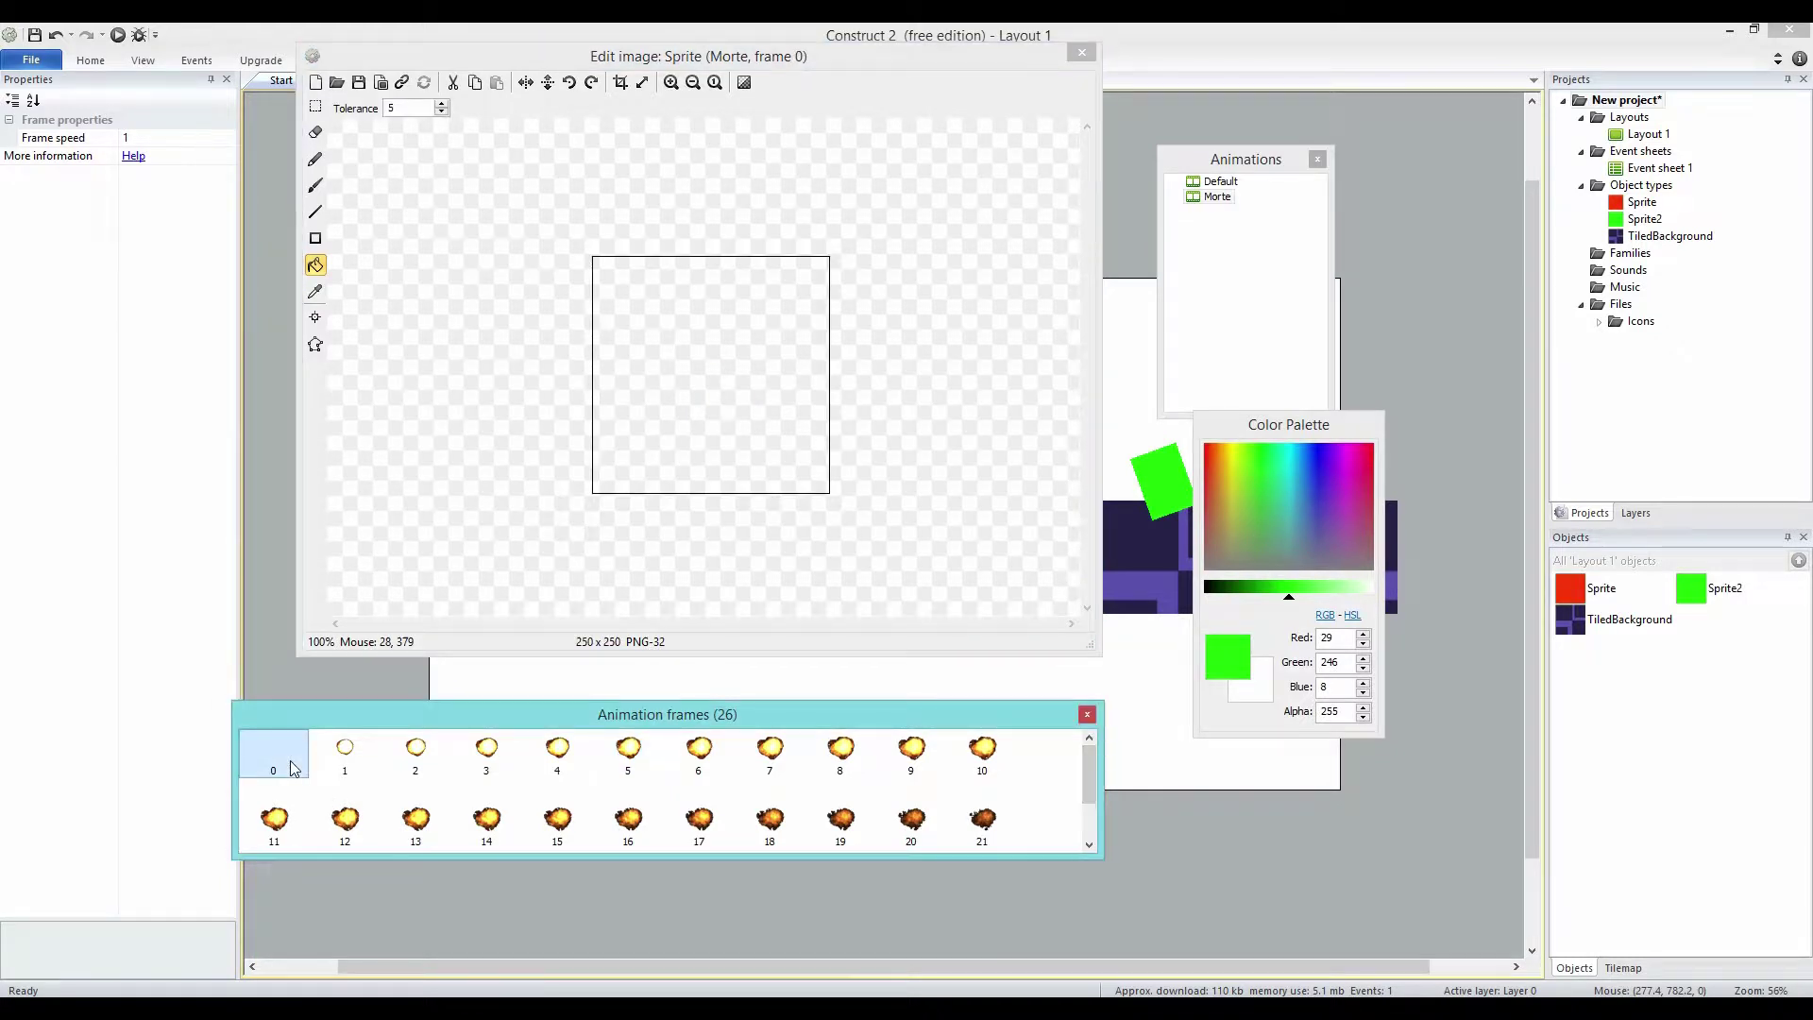
pyautogui.press('Delete')
pyautogui.click(271, 763)
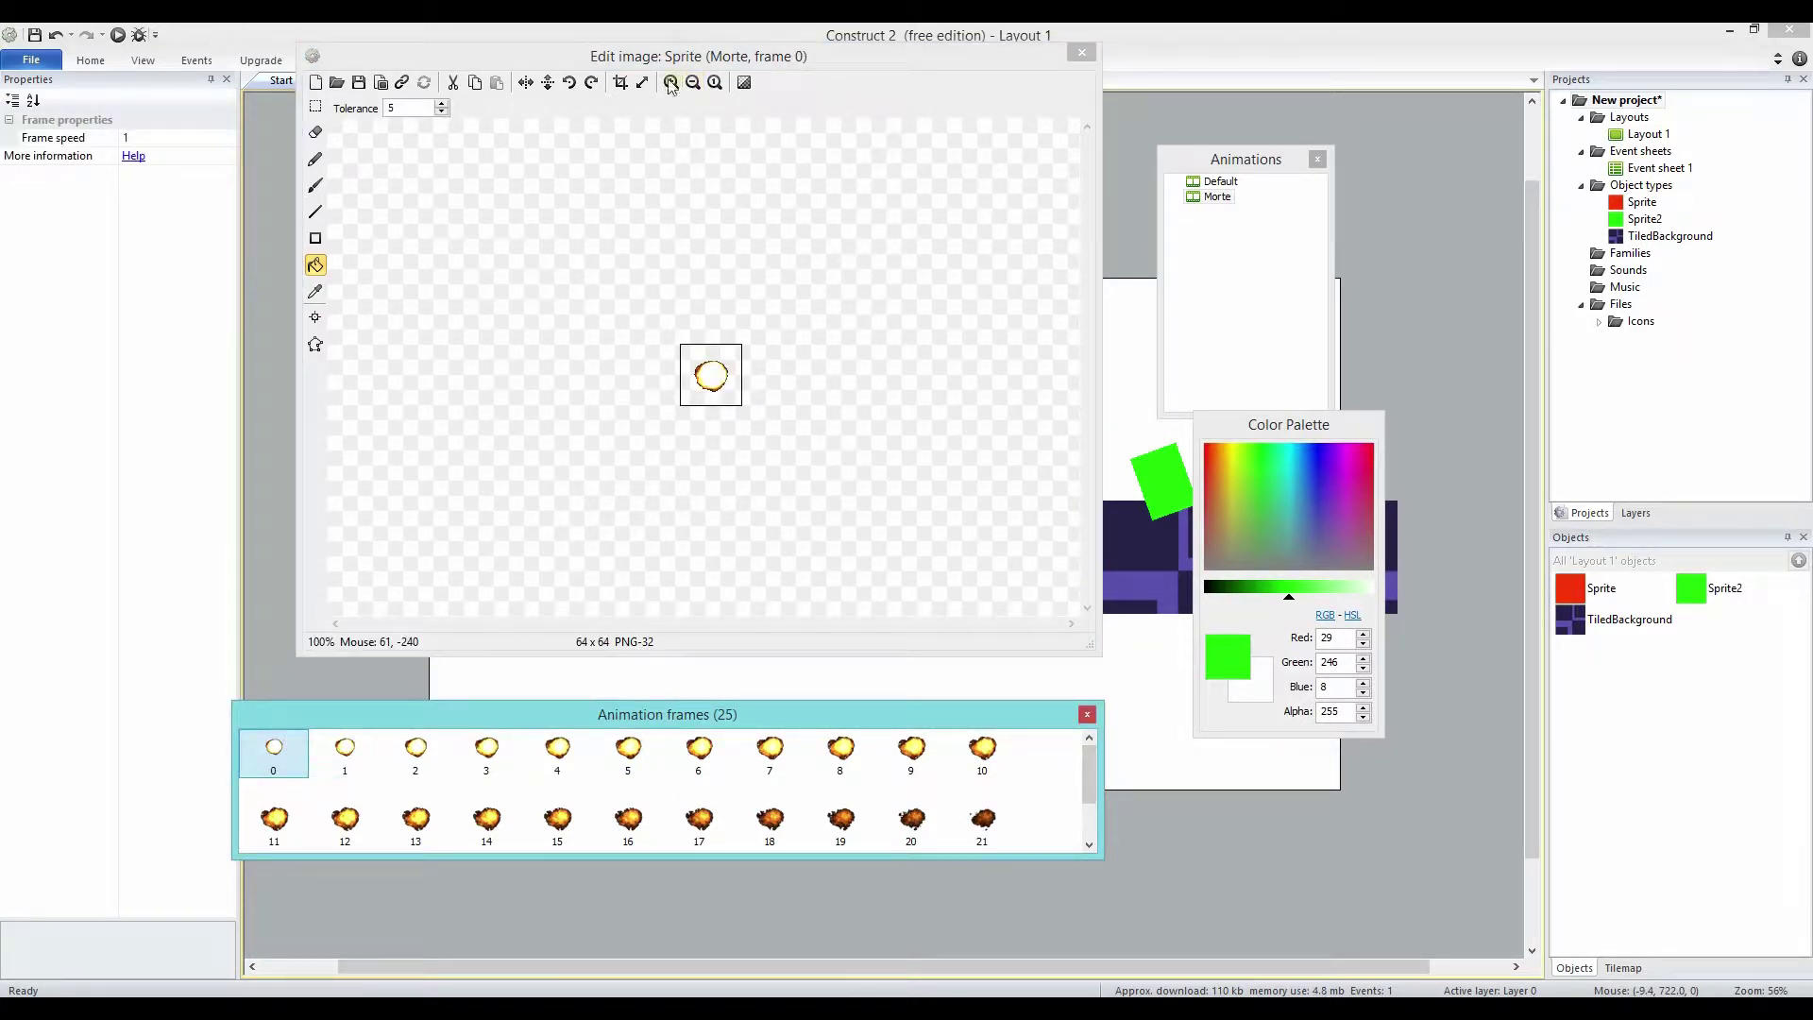
pyautogui.click(623, 87)
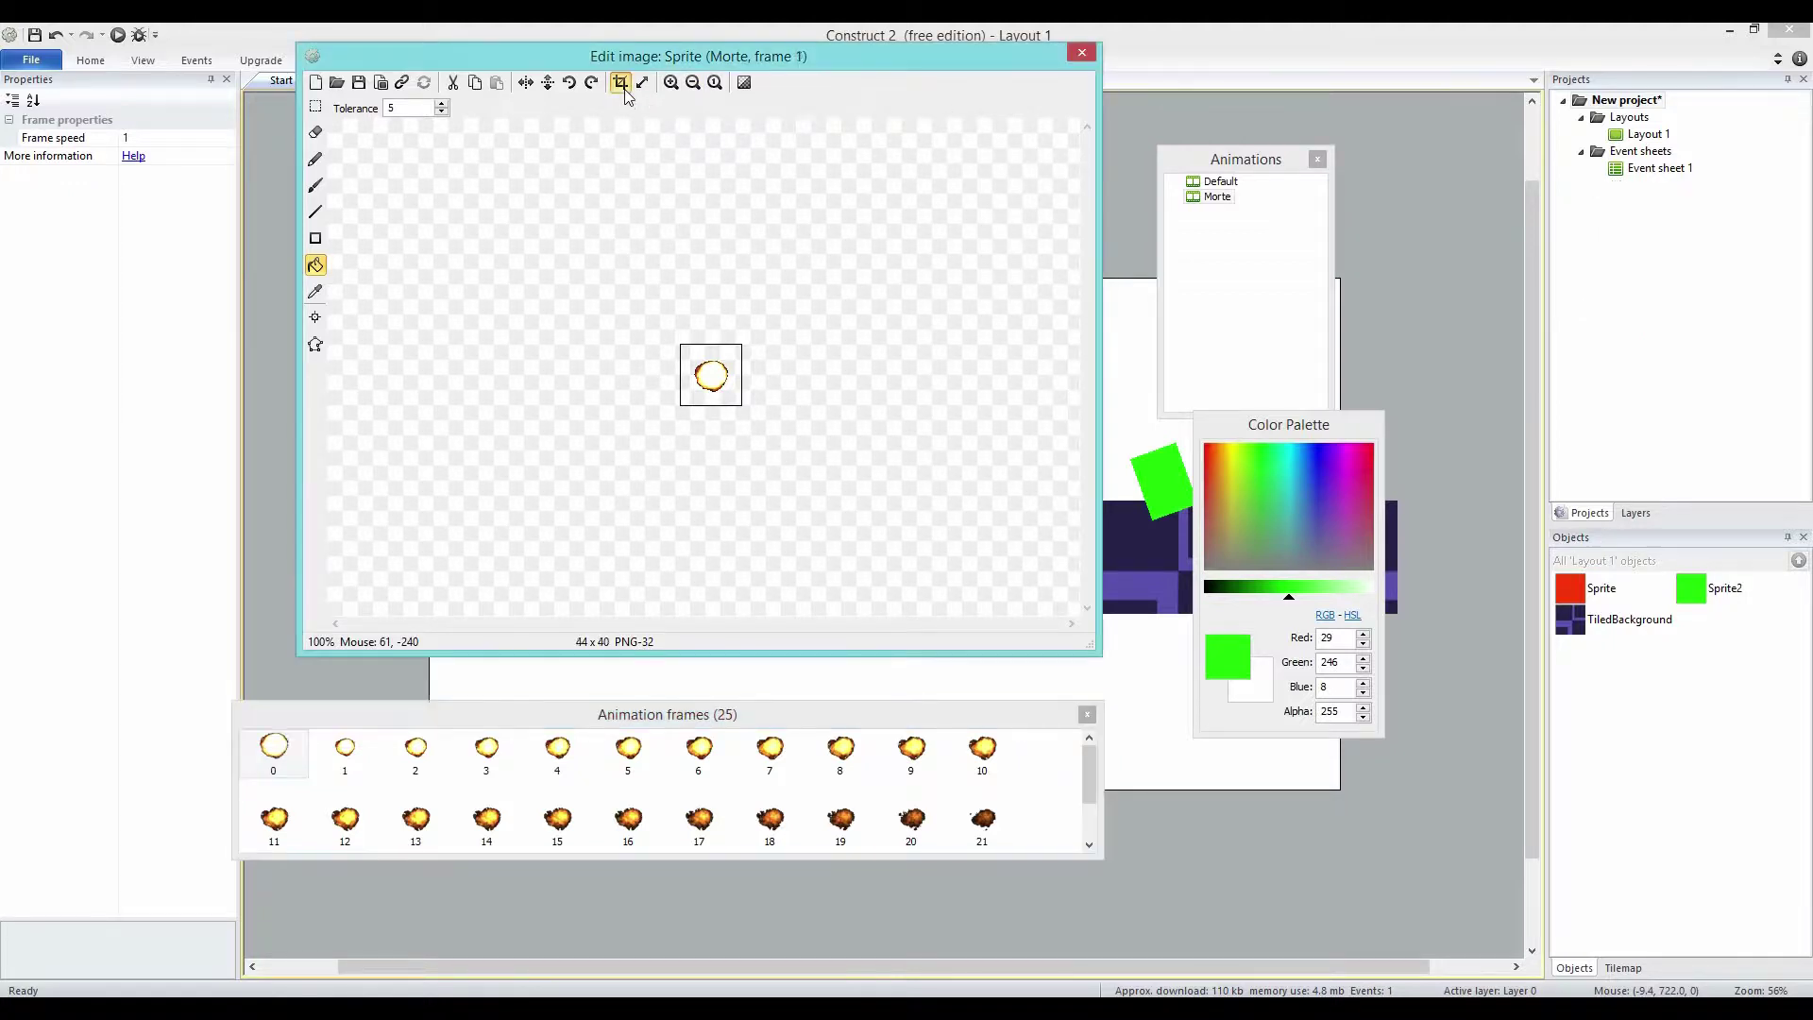
# Preview the Morte animation to check how the explosion plays.
pyautogui.rightClick(1218, 204)
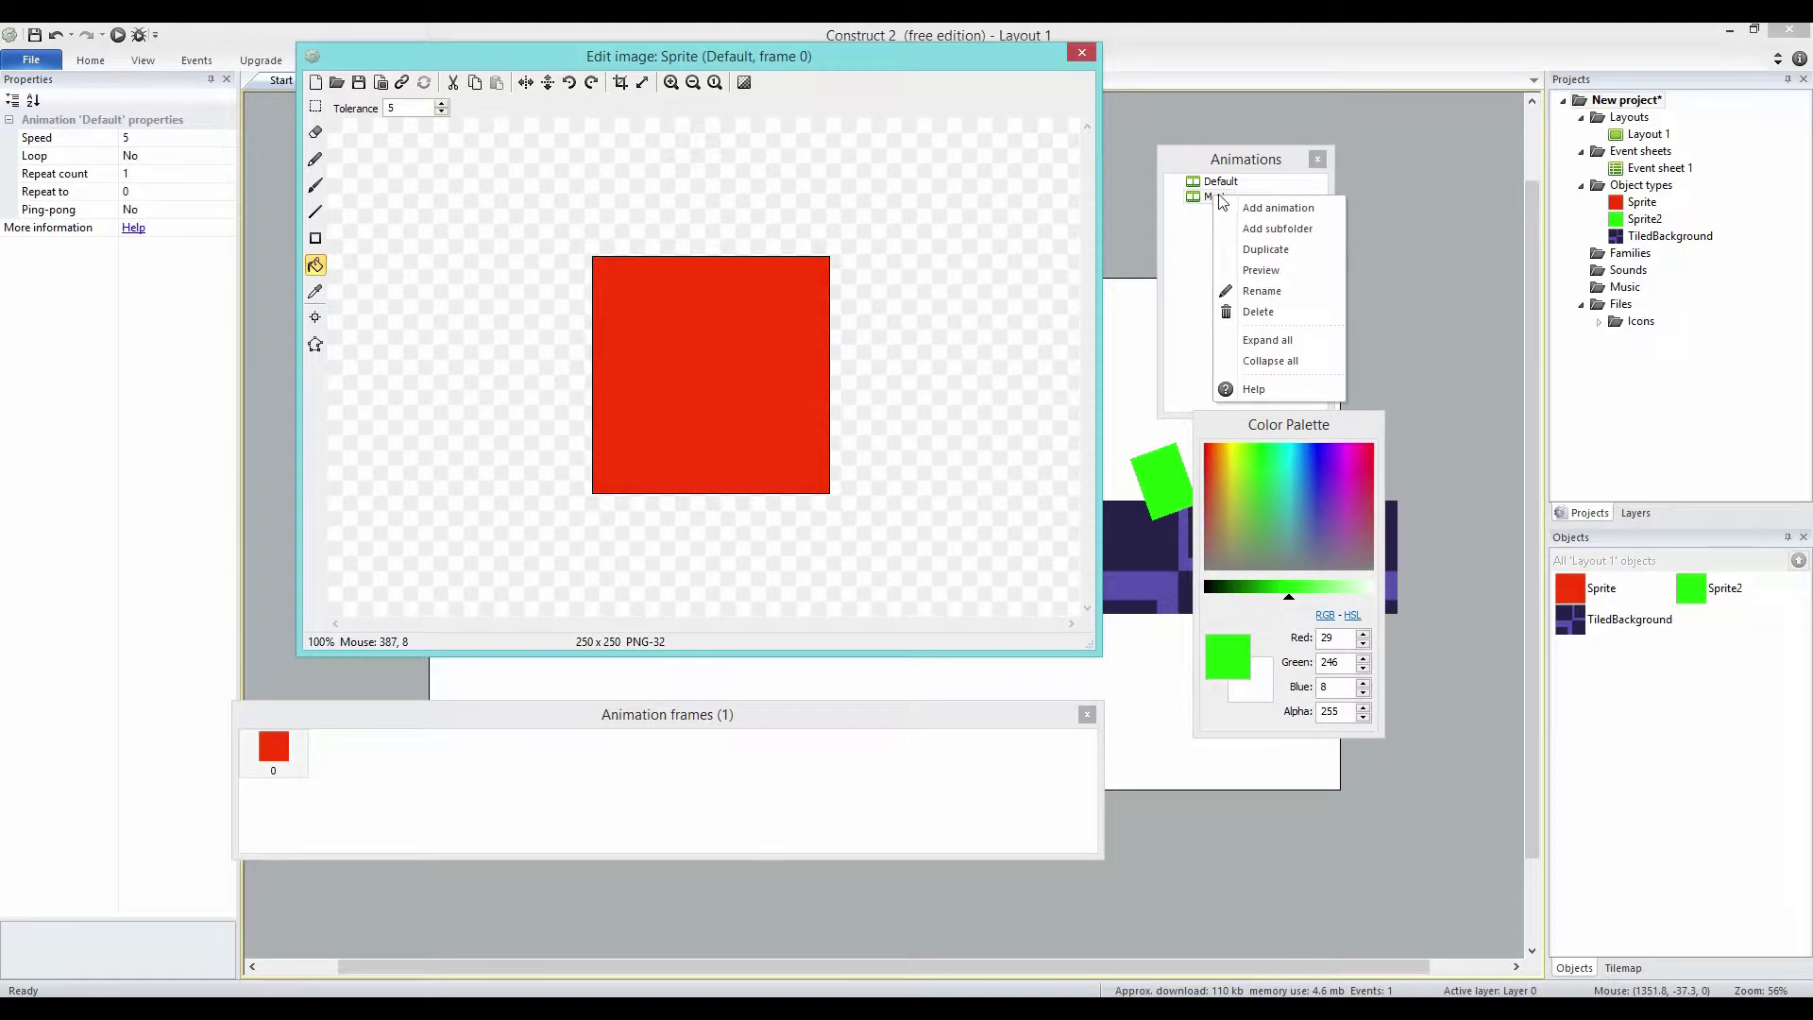
pyautogui.click(1219, 198)
pyautogui.rightClick(1211, 204)
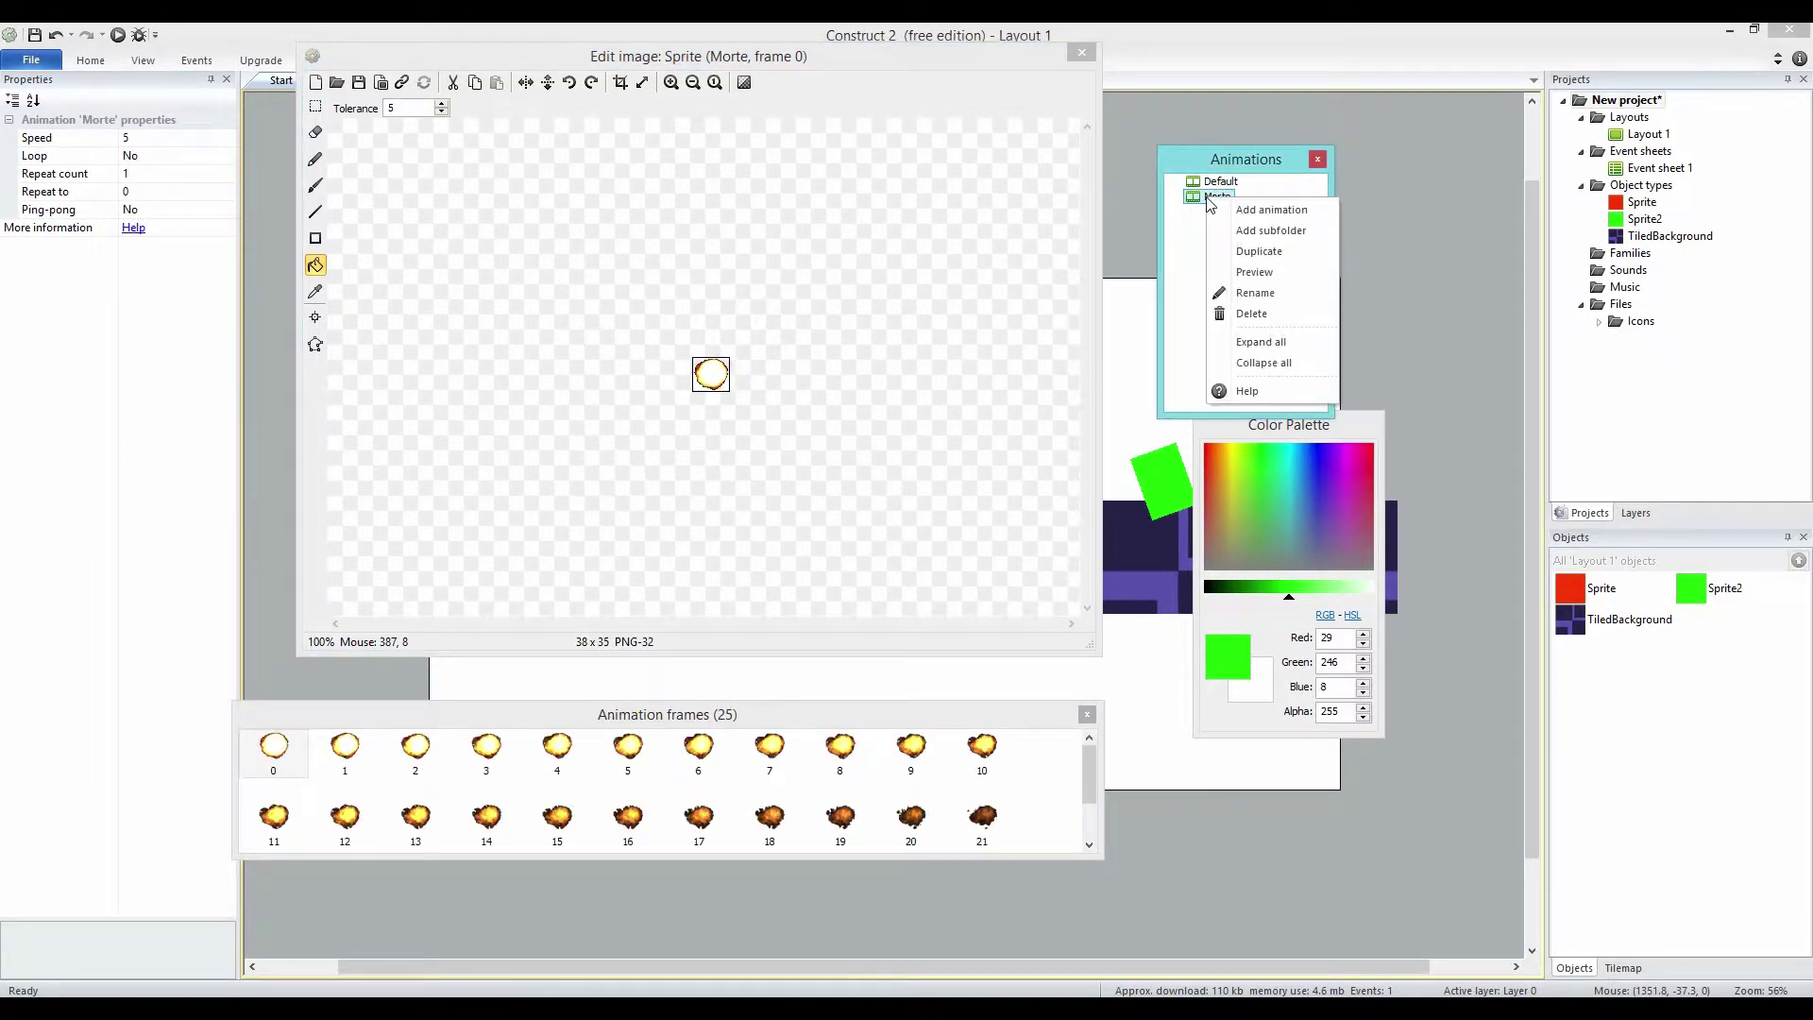
pyautogui.click(1255, 272)
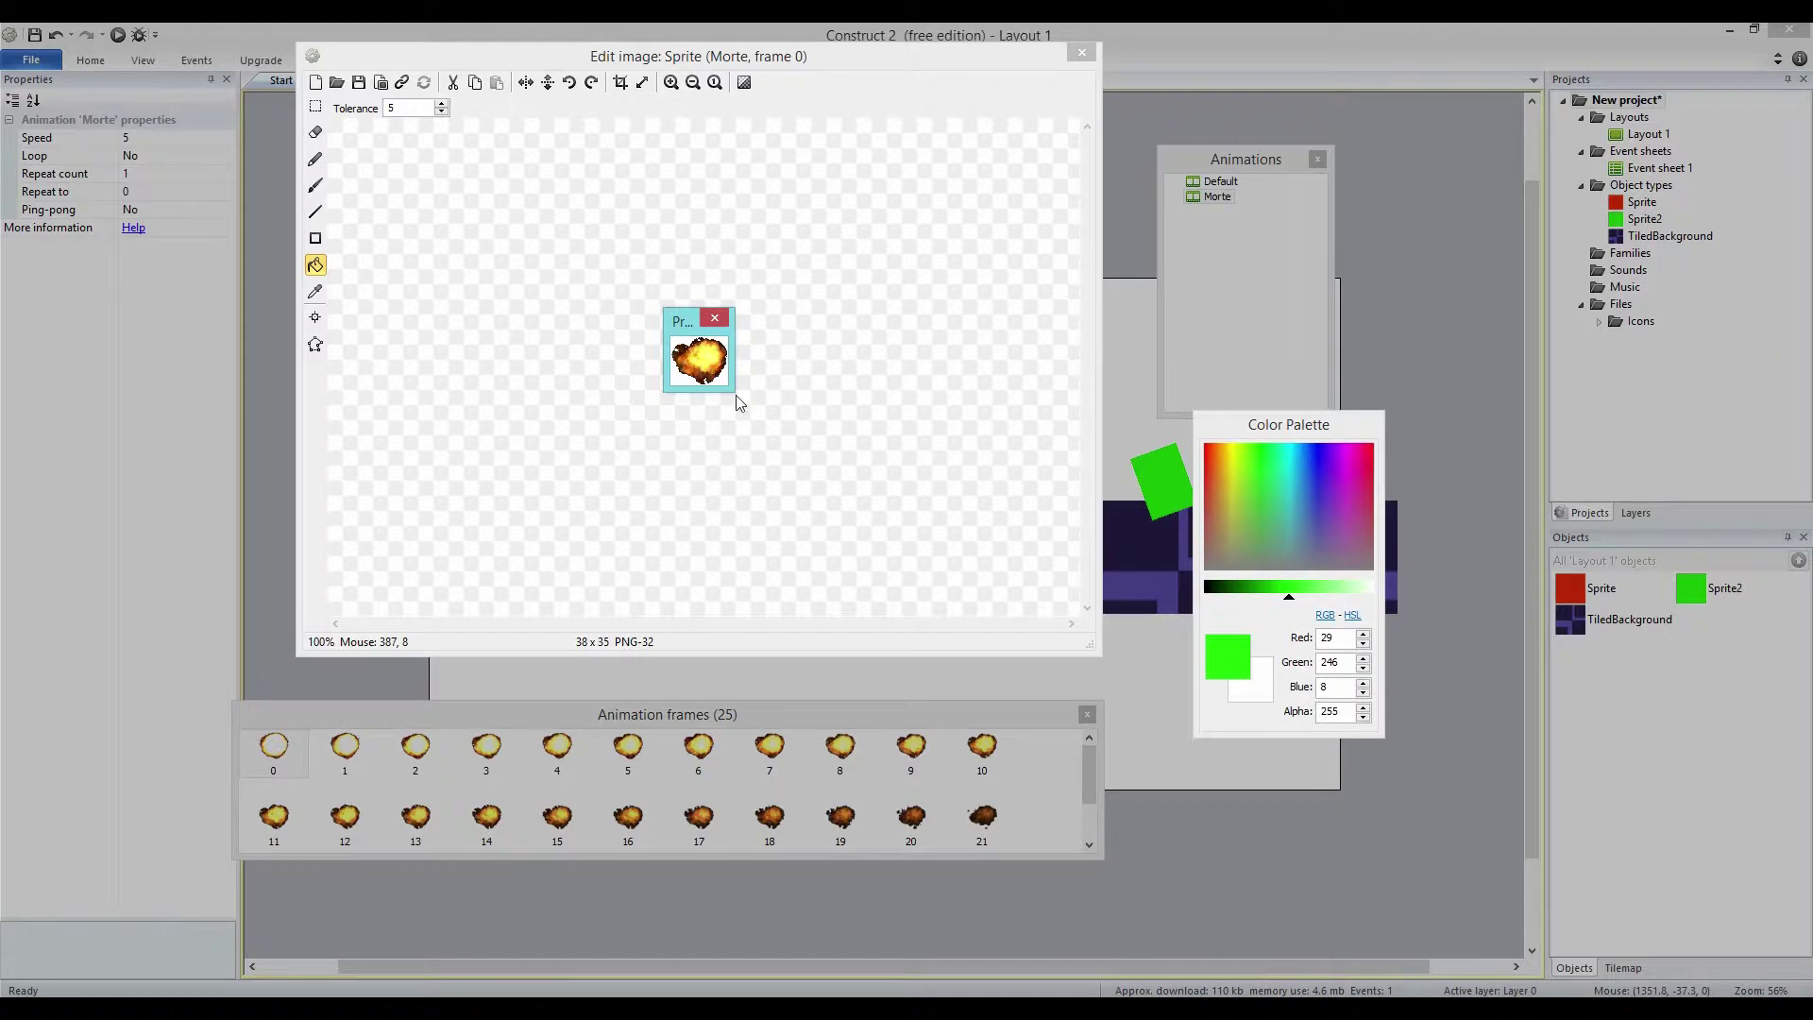
pyautogui.click(715, 319)
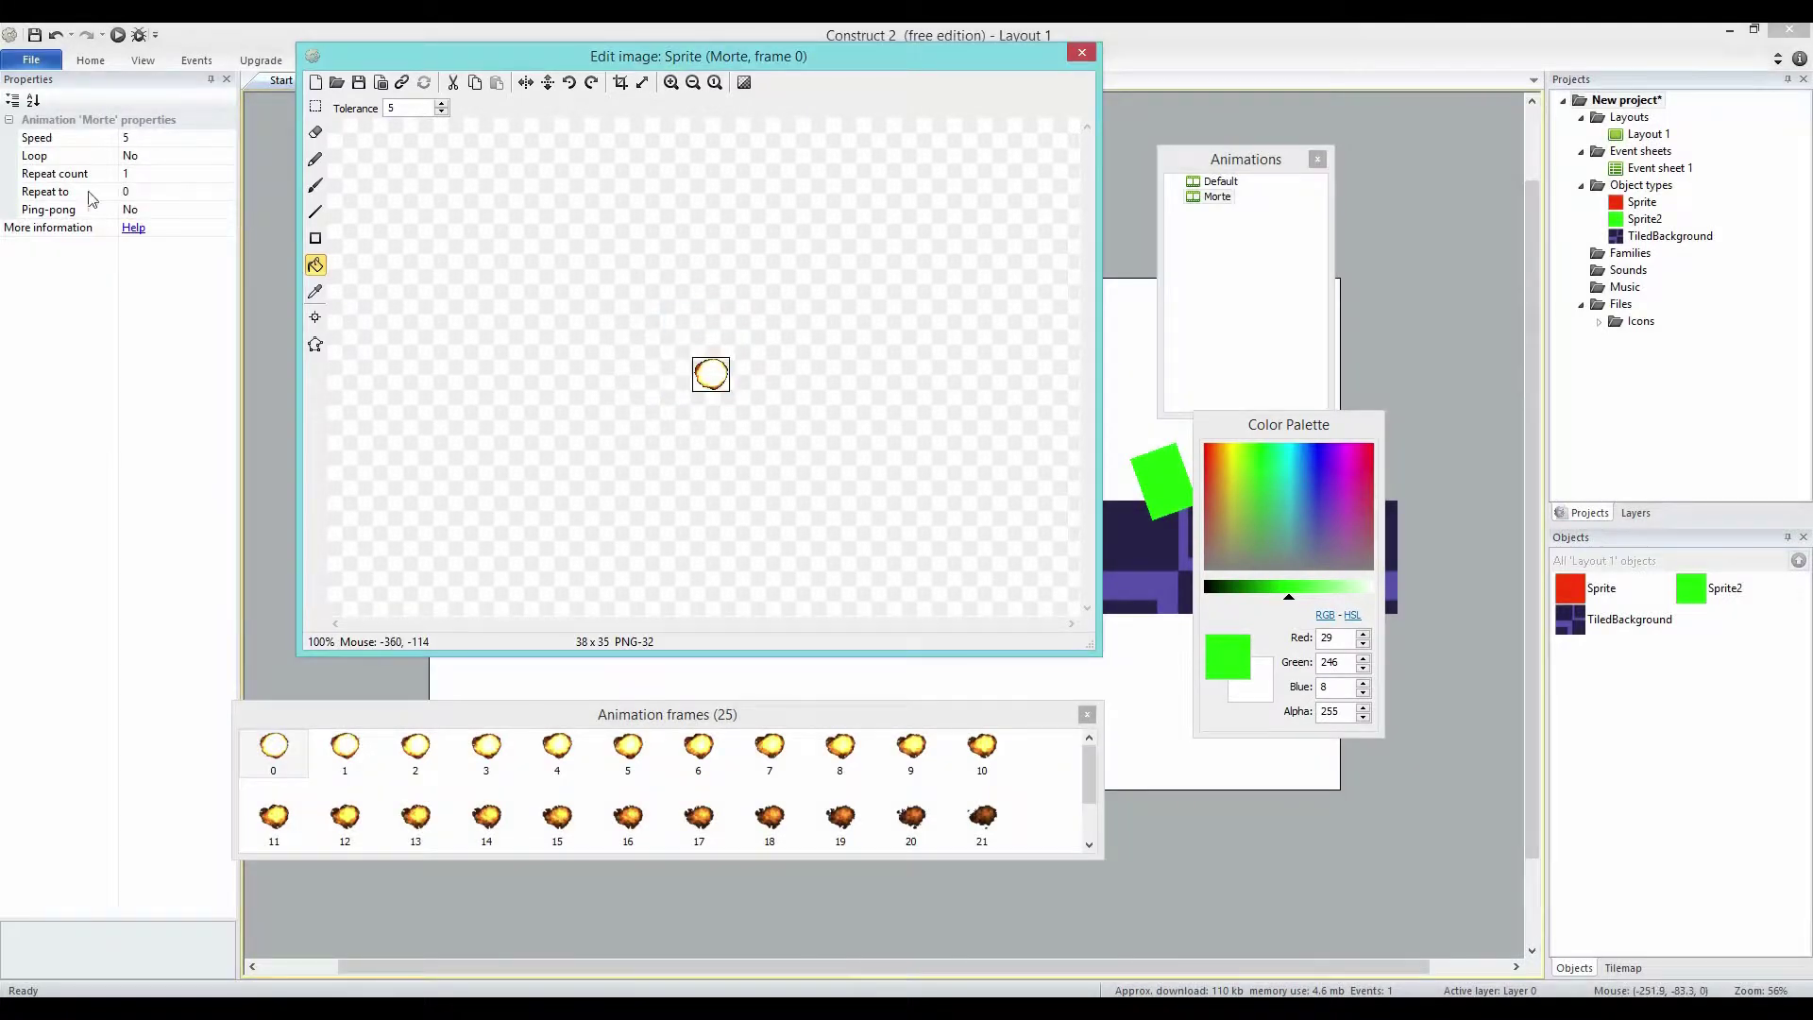
# Set the Morte animation's speed to 12 and preview it.
pyautogui.click(157, 140)
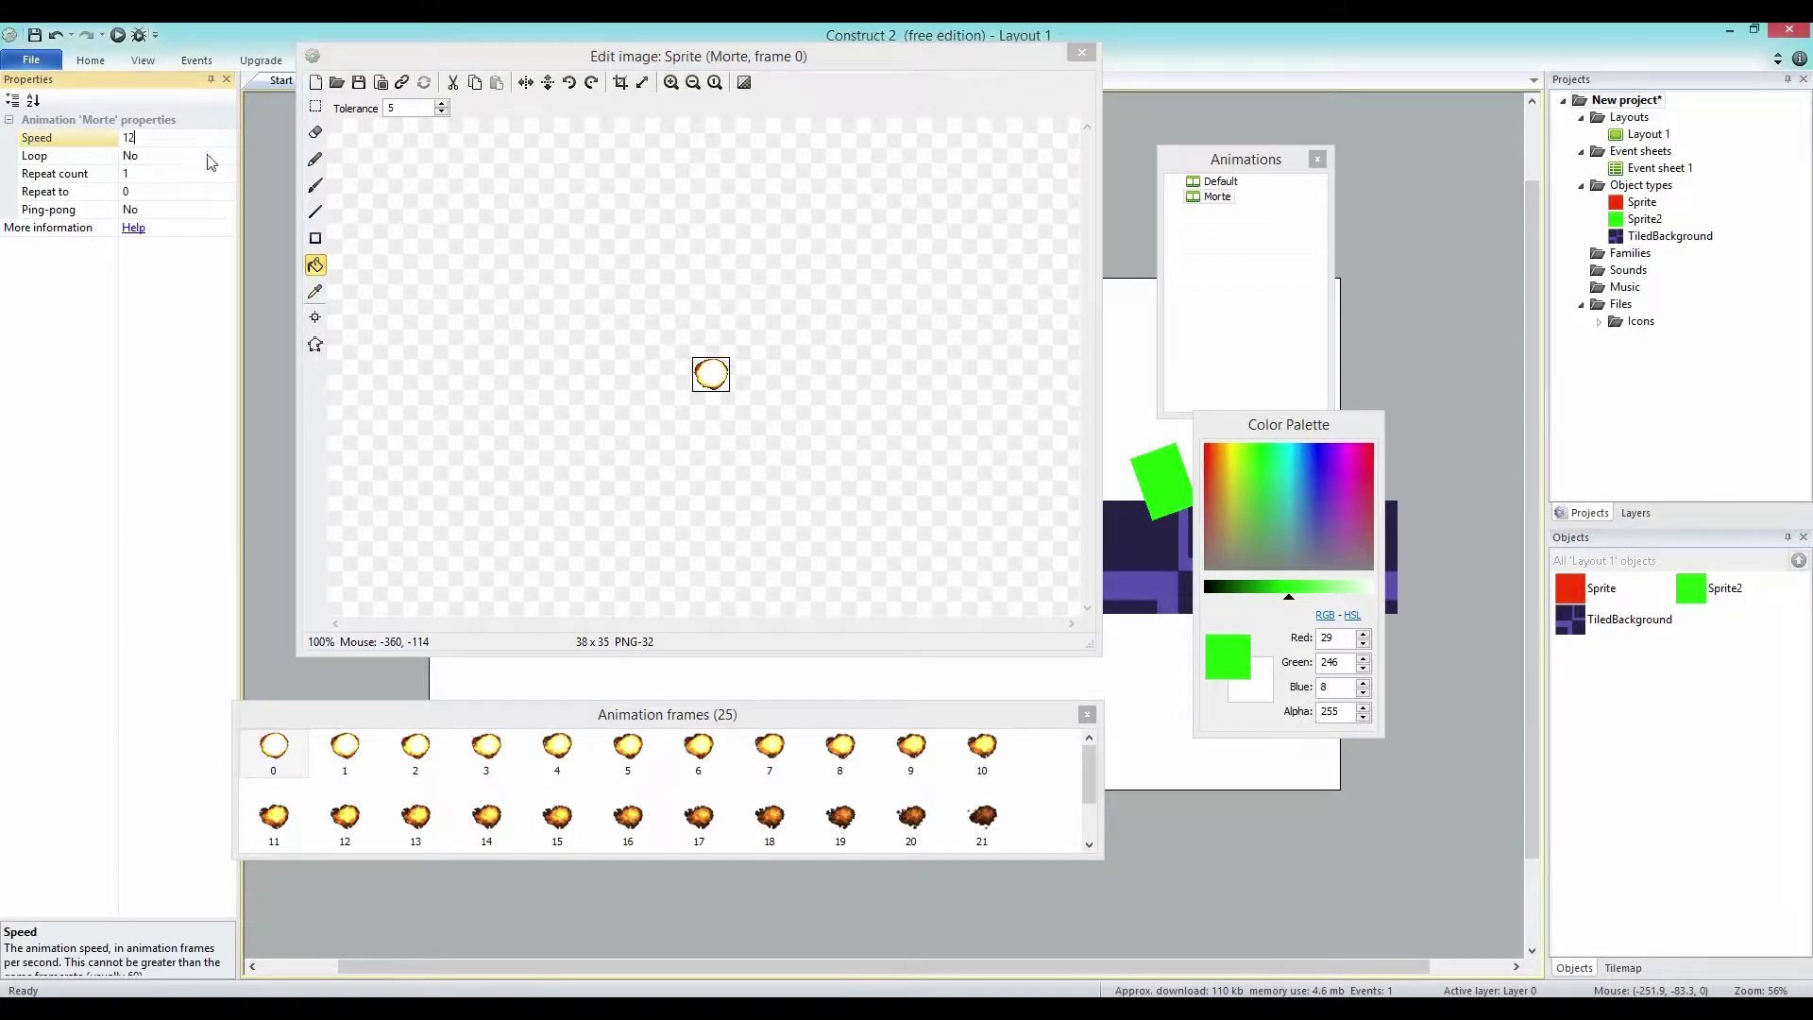
pyautogui.rightClick(1211, 197)
pyautogui.click(1294, 274)
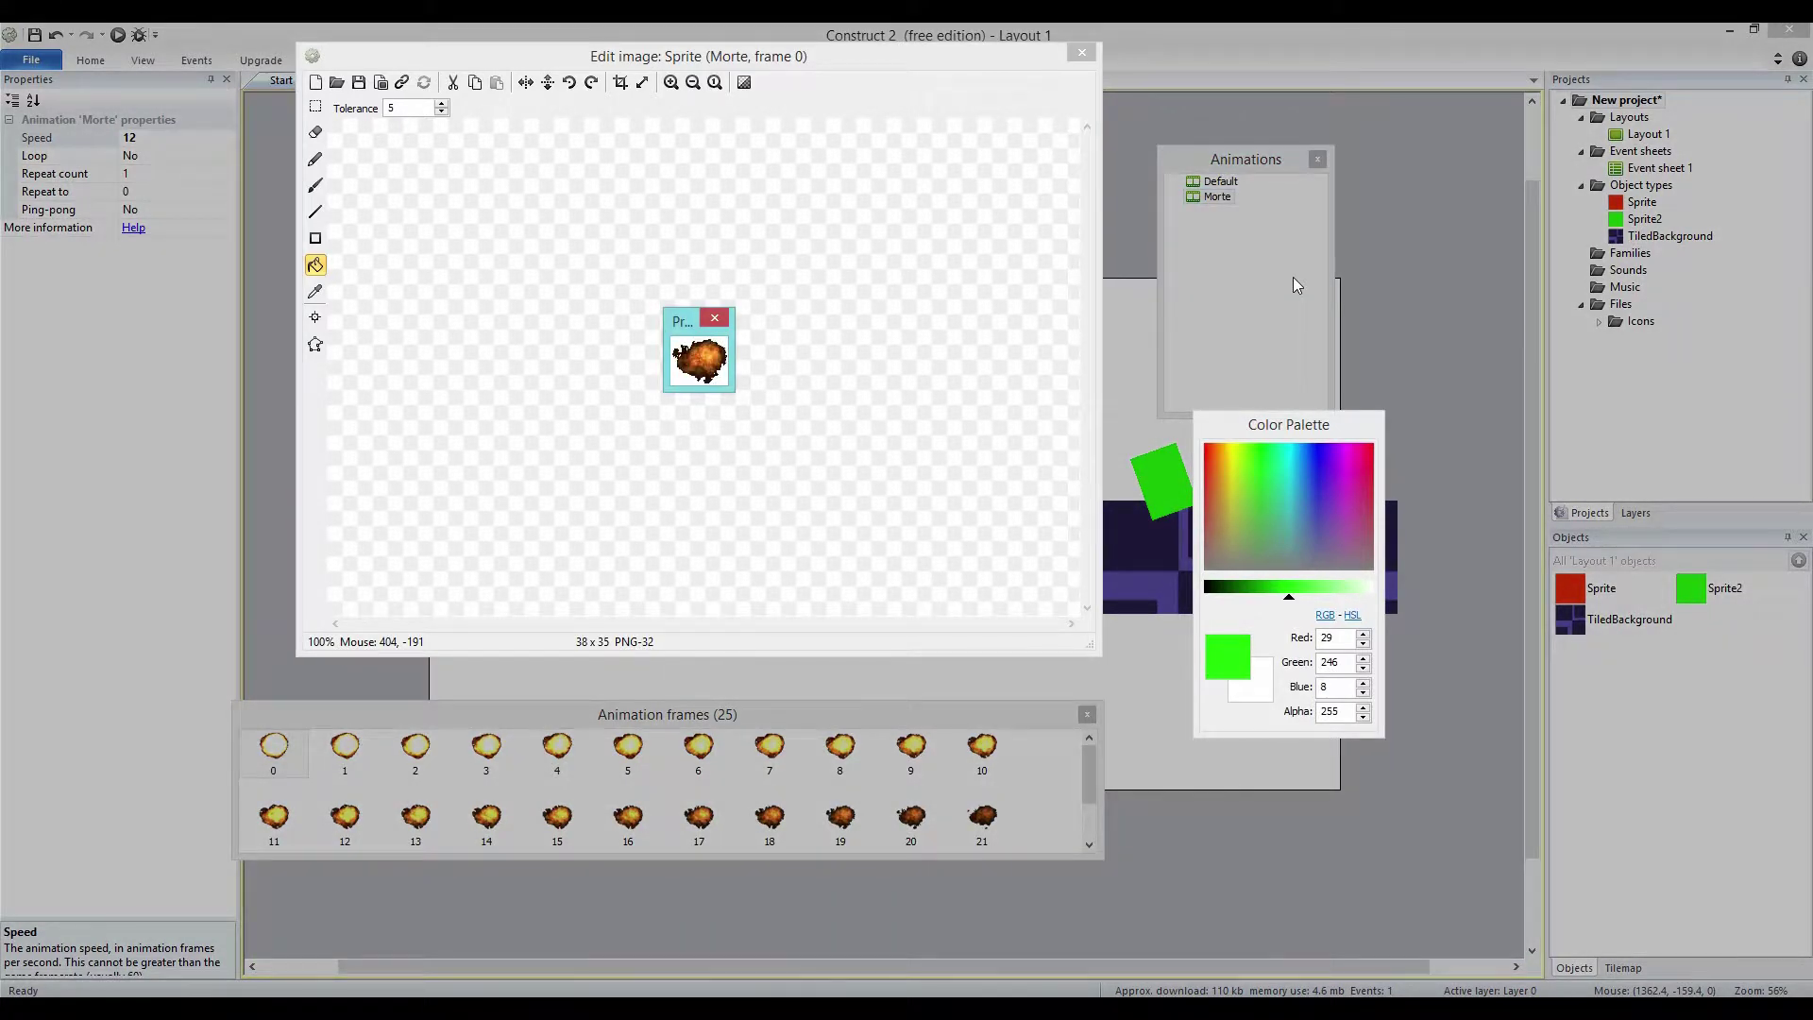
pyautogui.click(716, 321)
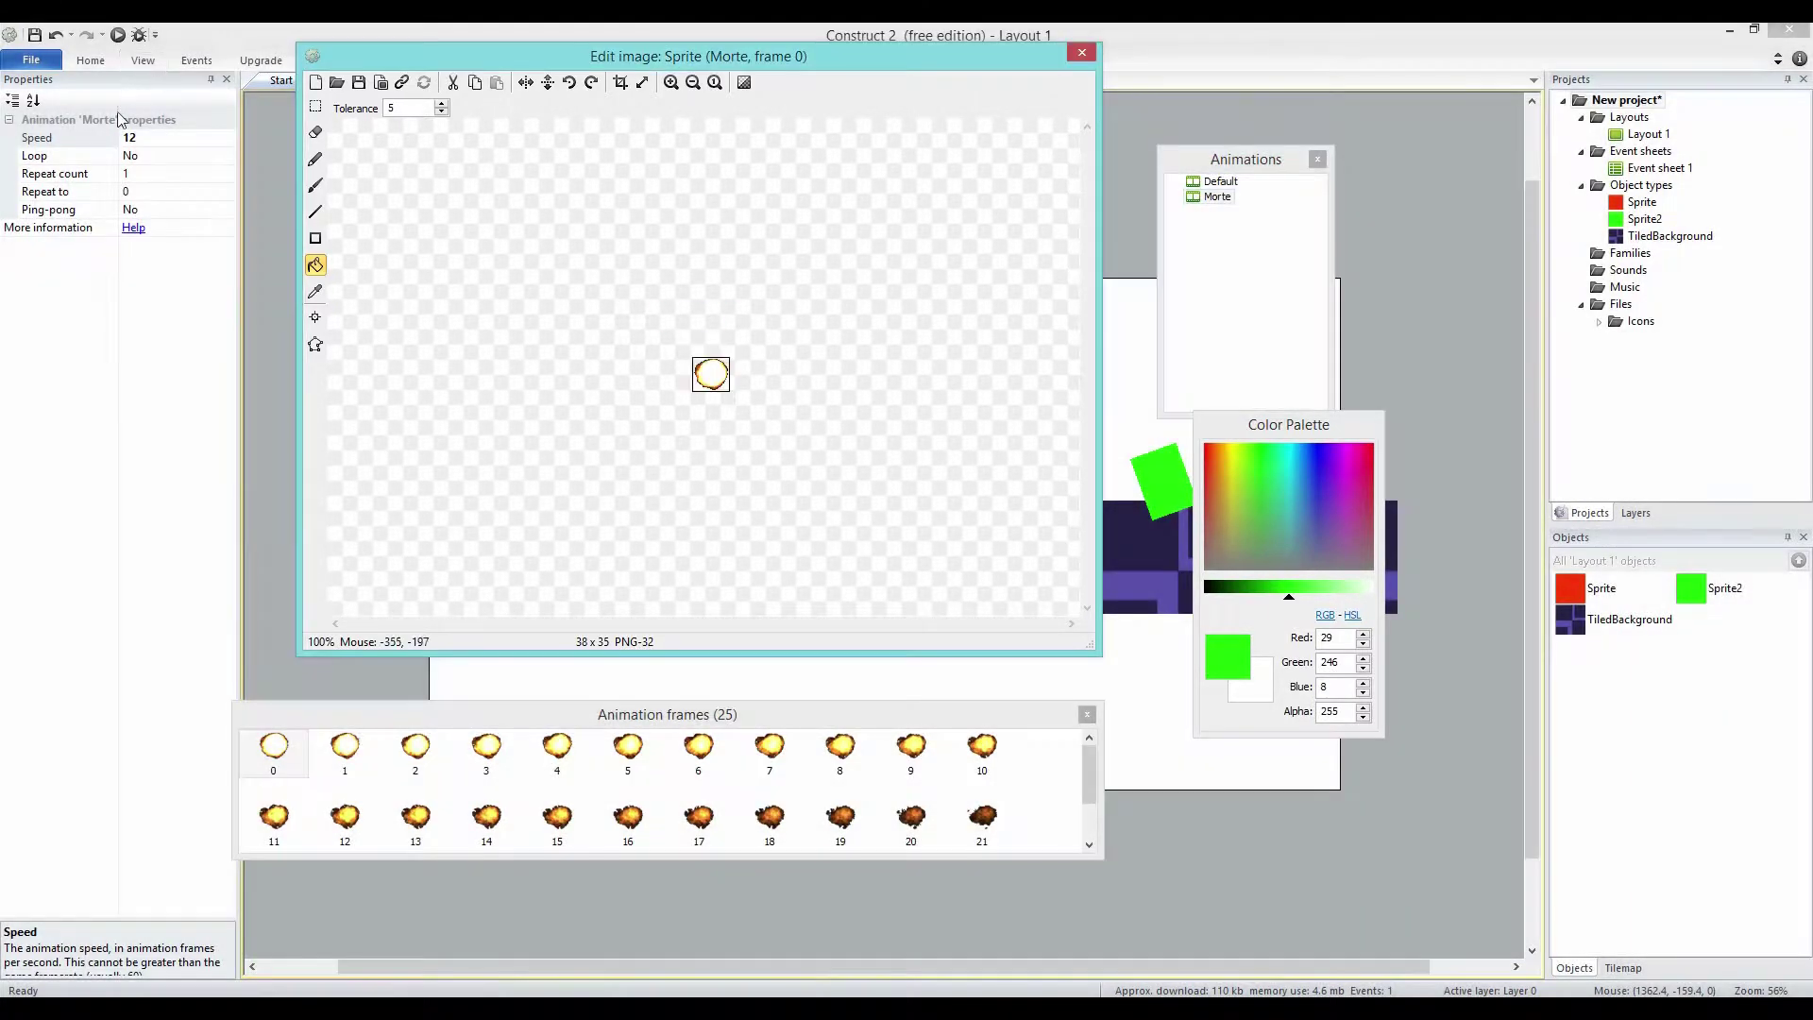
# Set the Morte animation's speed to 15, preview it and close the image editor.
pyautogui.click(150, 137)
pyautogui.write('15')
pyautogui.press('Return')
pyautogui.rightClick(1213, 199)
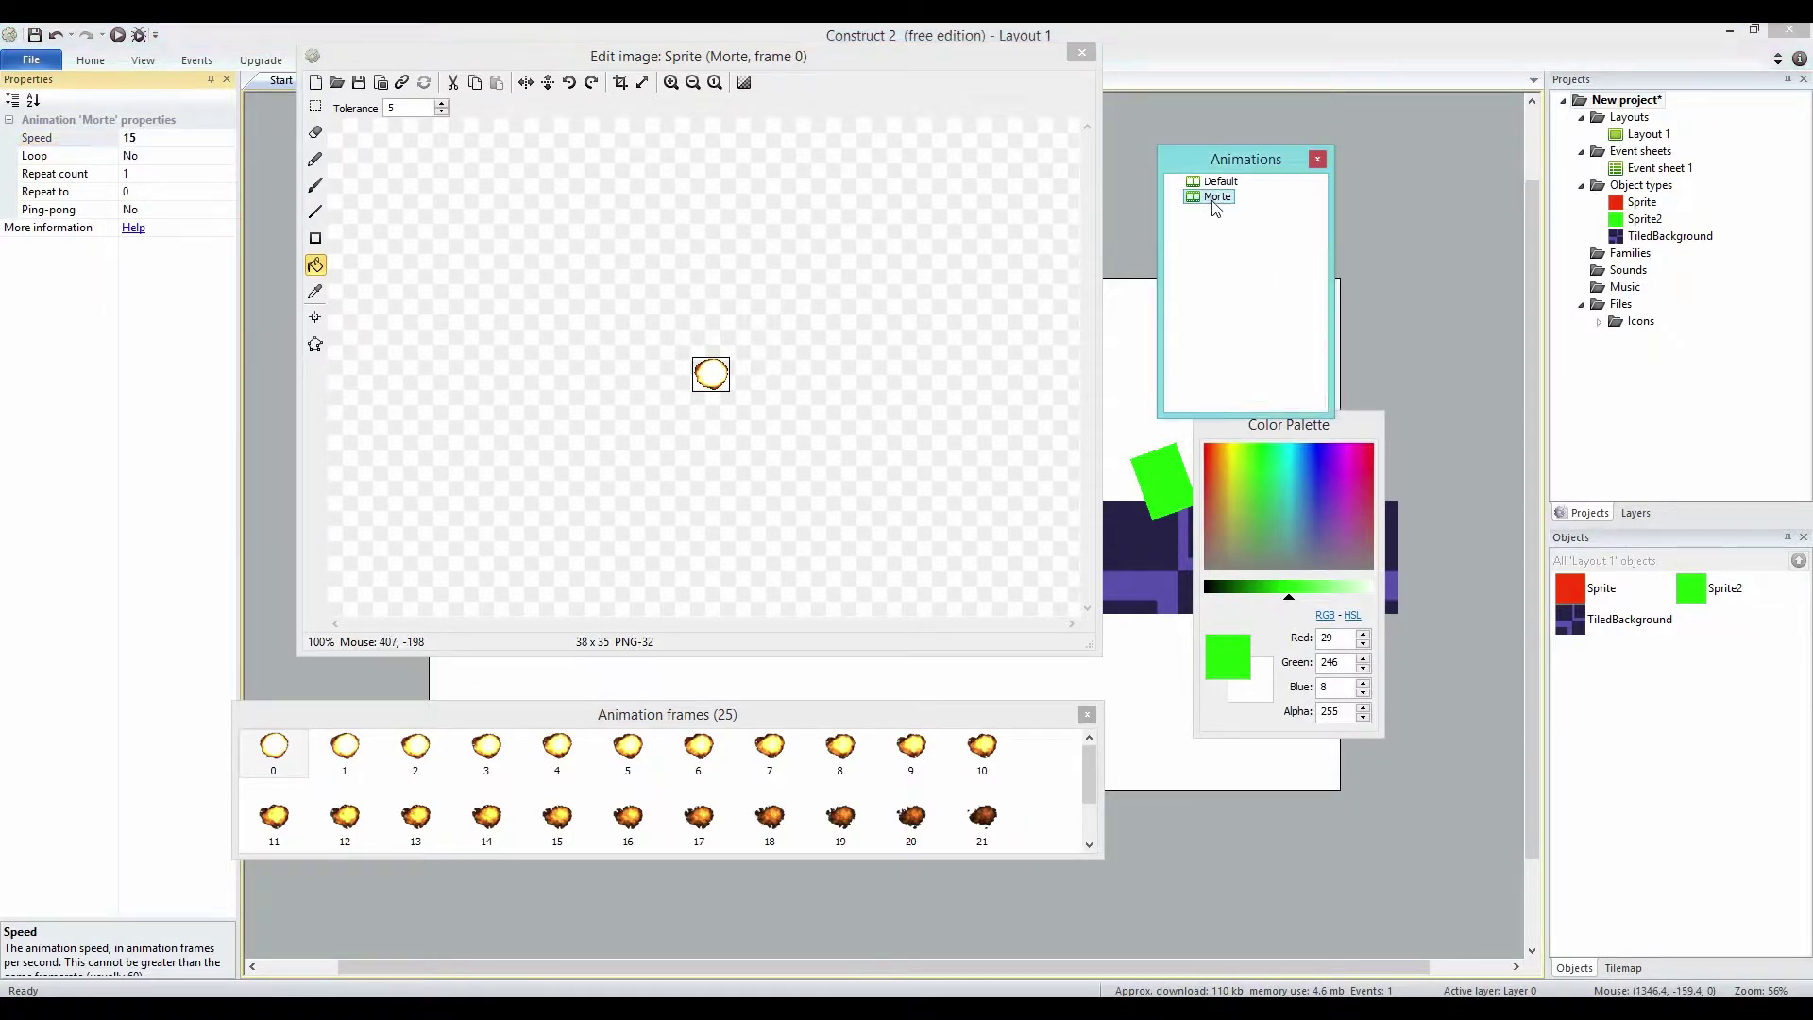
pyautogui.click(1330, 285)
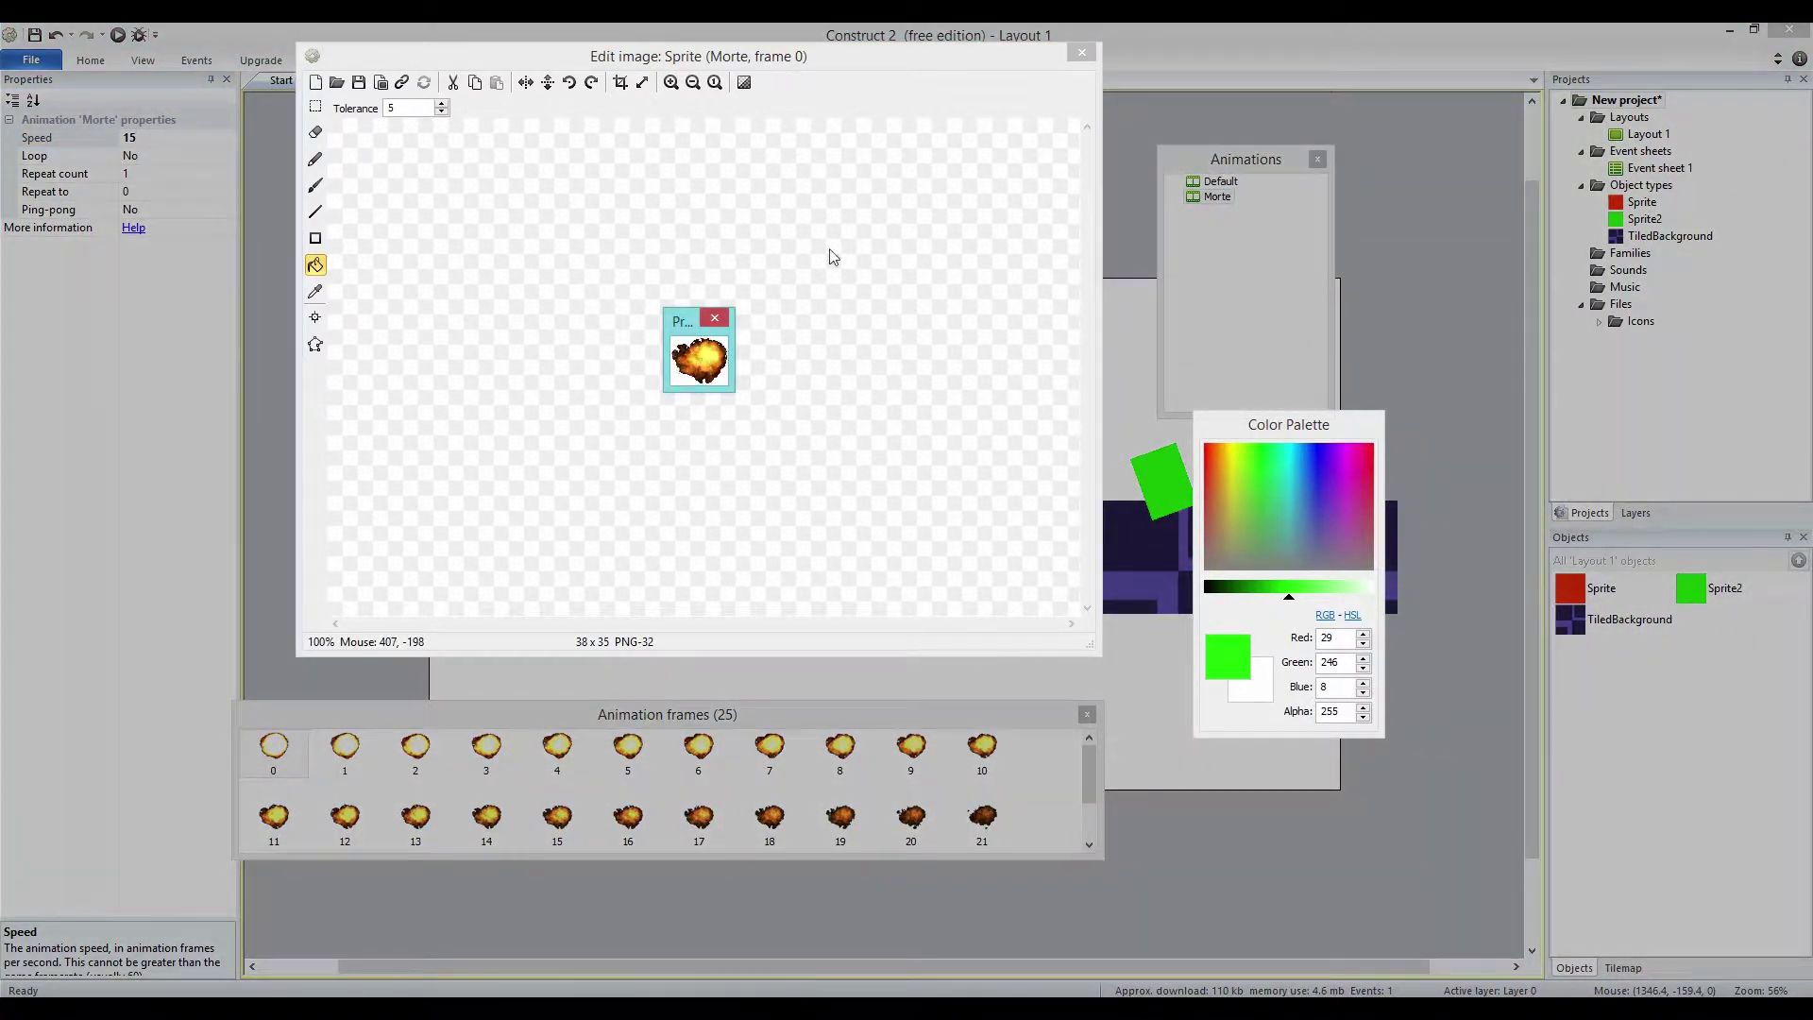
pyautogui.click(715, 318)
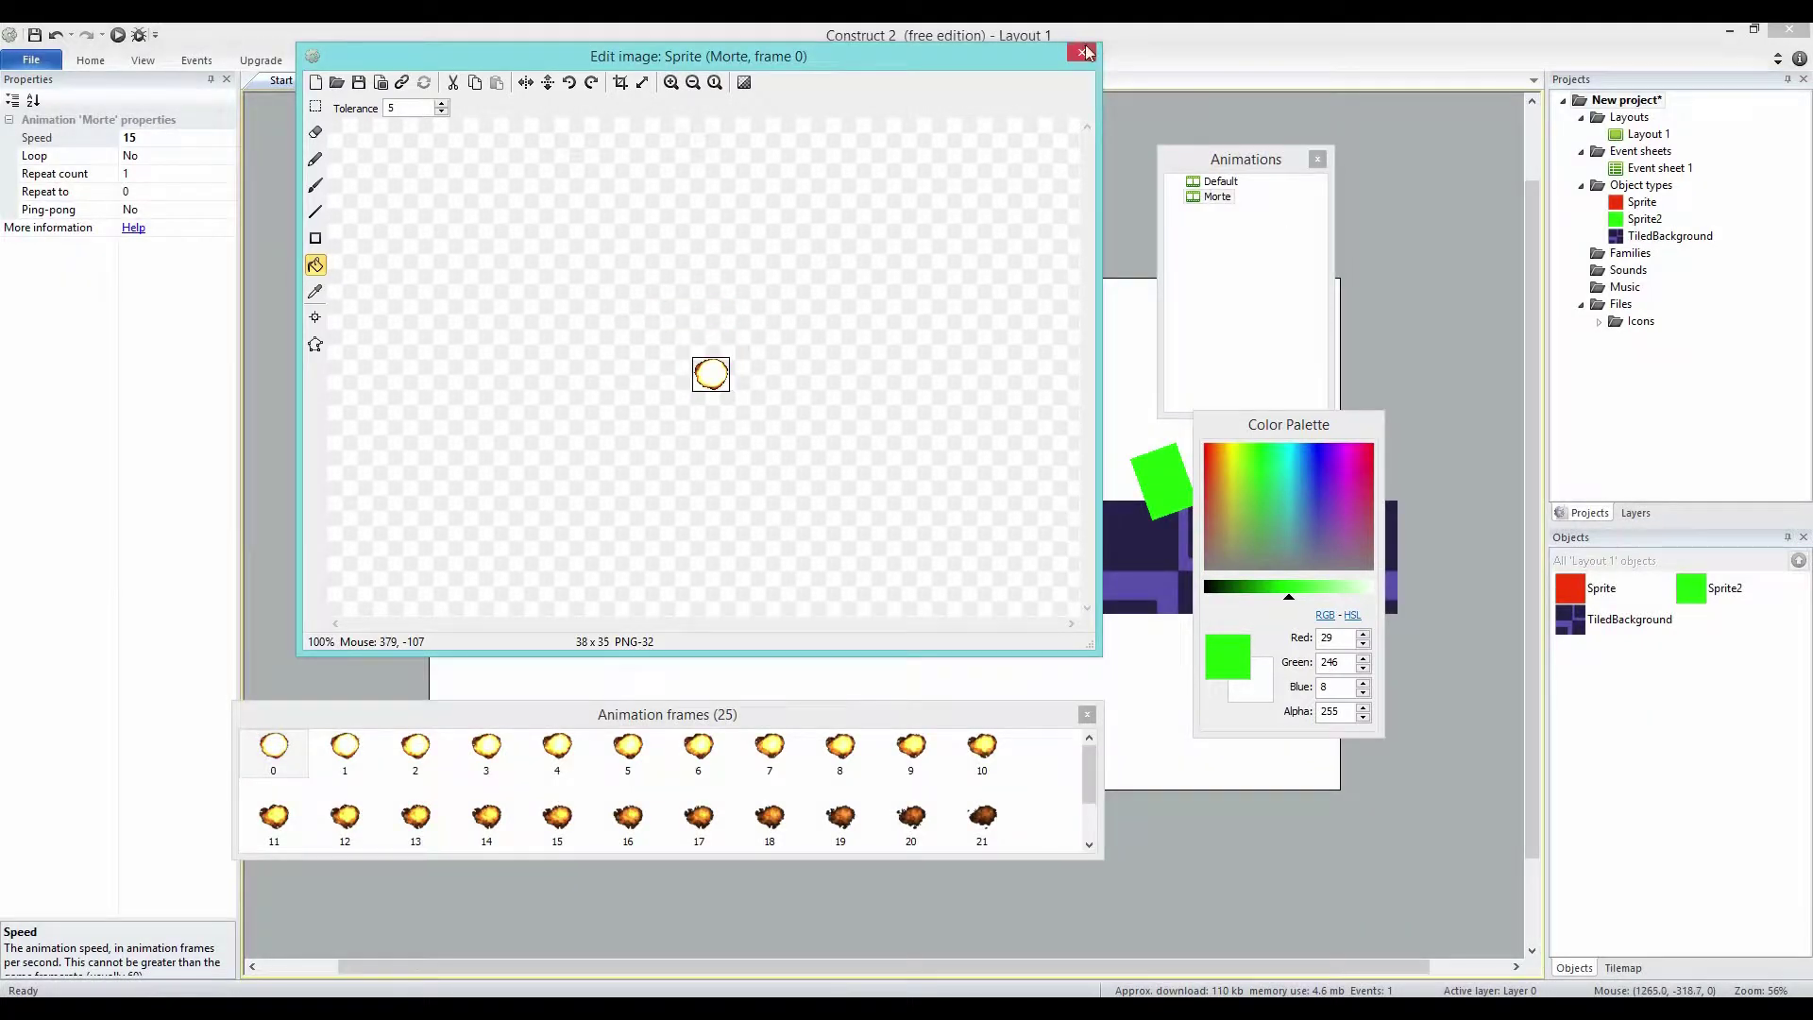
pyautogui.press('Escape')
# Delete the Destroy action and the existing Sprite collision event from Event sheet 1.
pyautogui.moveTo(543, 378); pyautogui.dragTo(634, 427)
pyautogui.click(461, 80)
pyautogui.click(548, 116)
pyautogui.press('Delete')
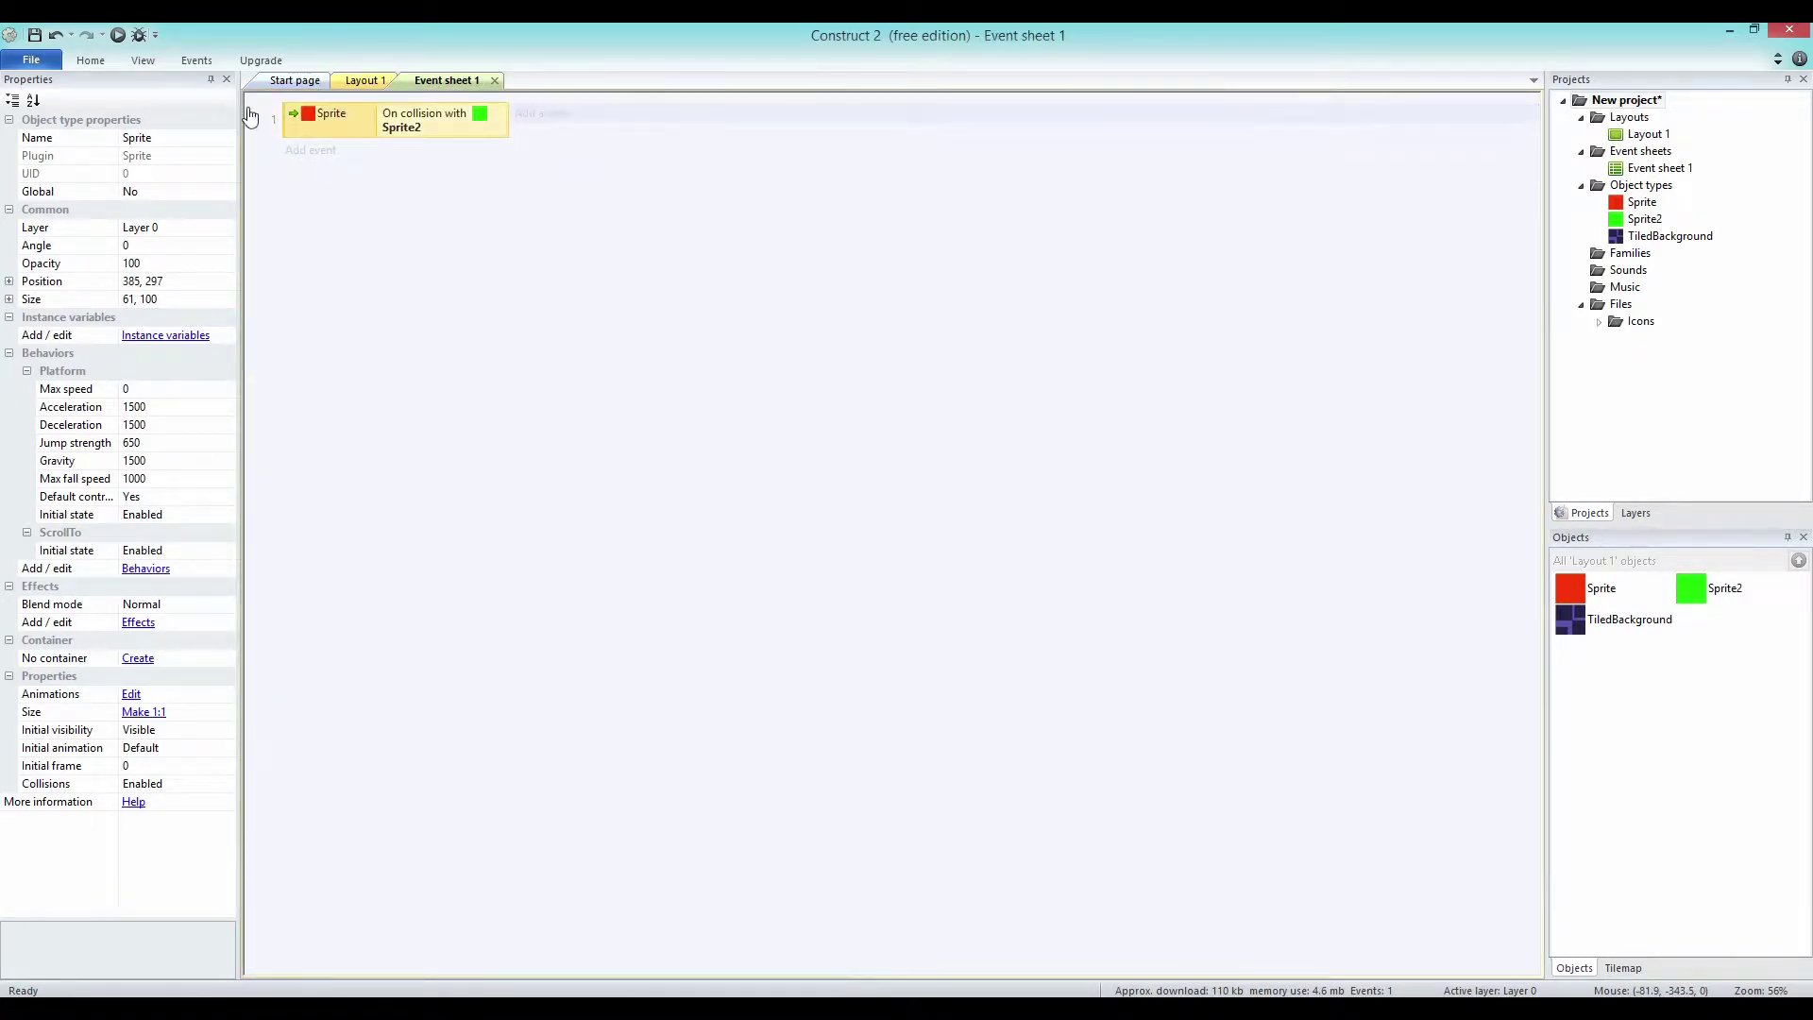
pyautogui.press('Delete')
# Add an event for the red Sprite with the condition On collision with another object, using Sprite2 as the object.
pyautogui.click(311, 116)
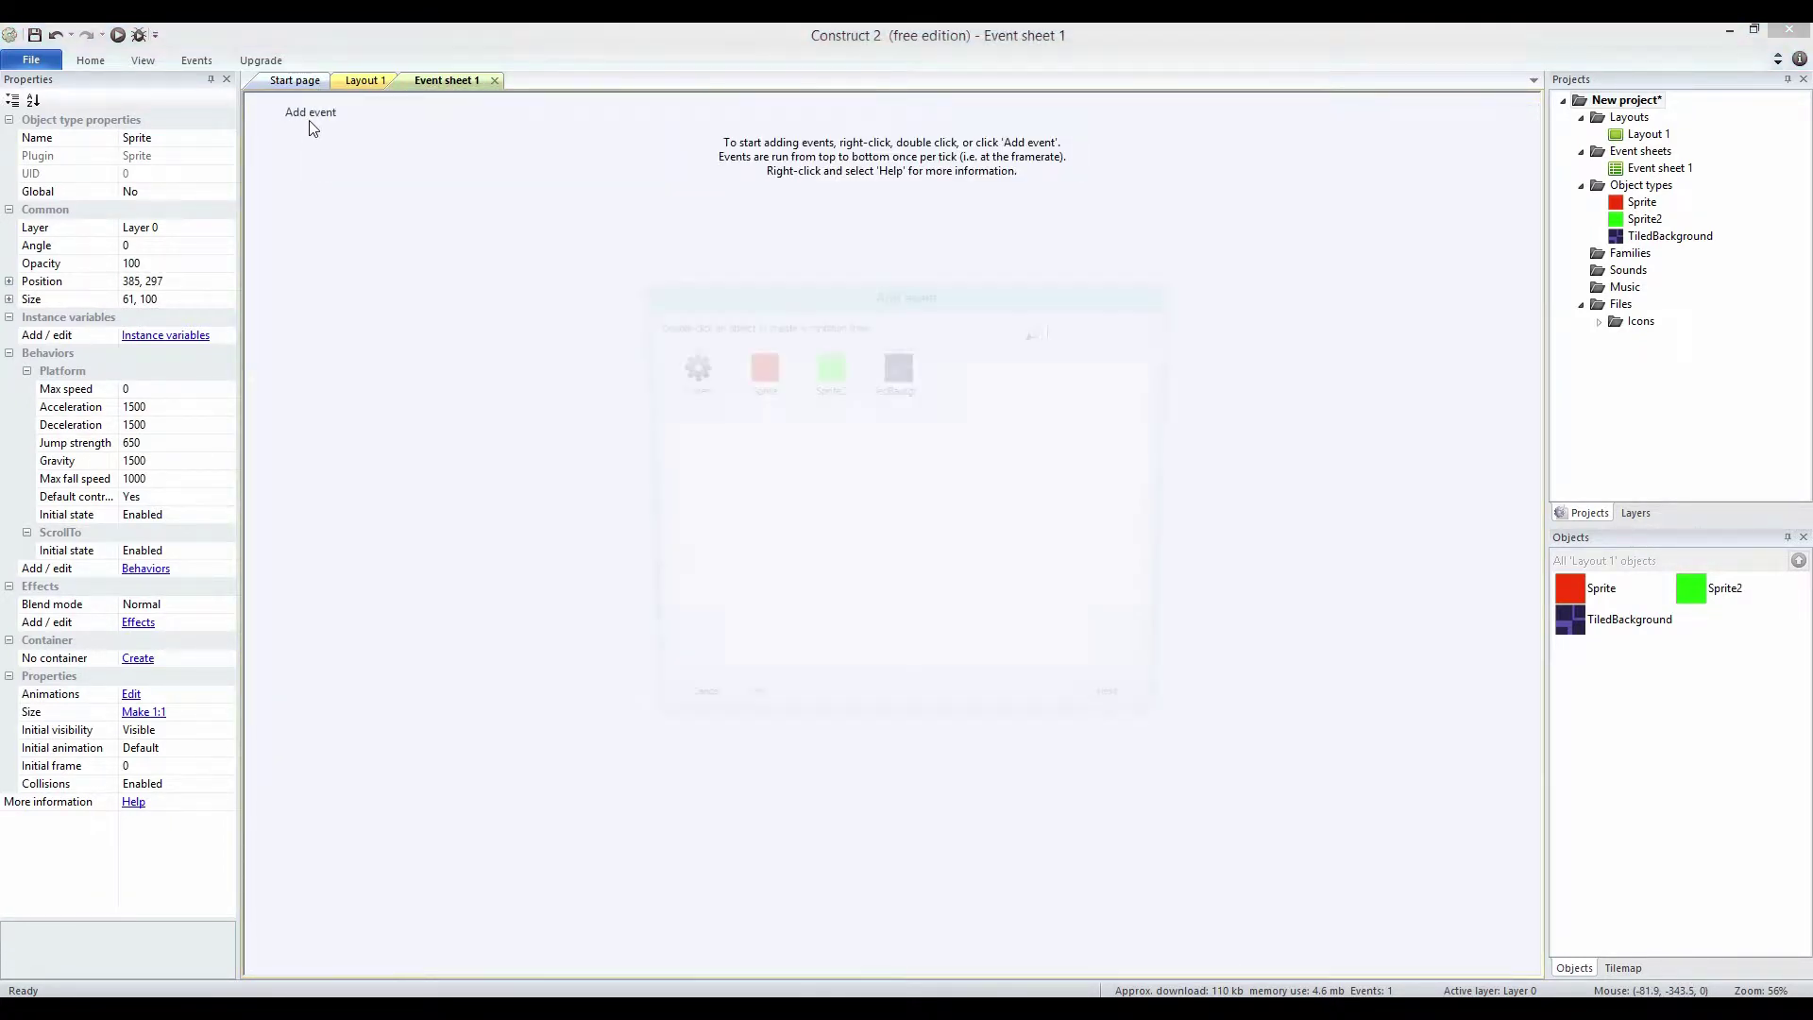
pyautogui.doubleClick(765, 371)
pyautogui.write('coll')
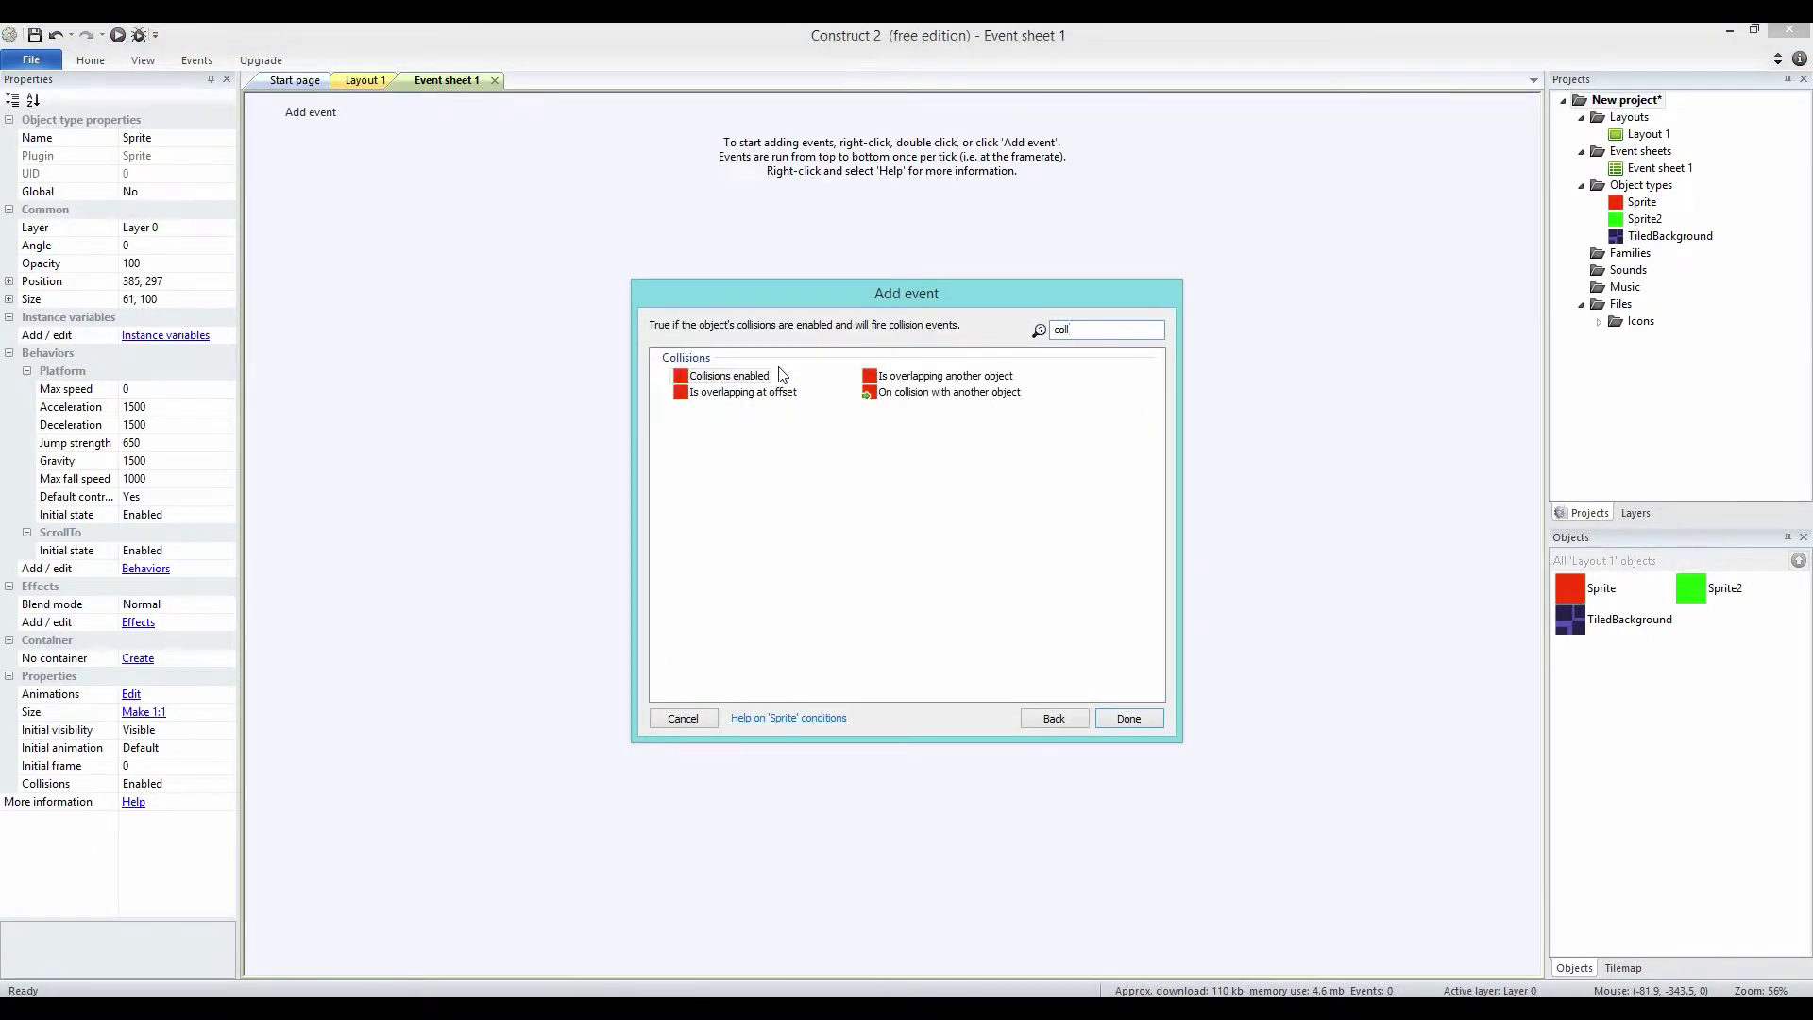
pyautogui.click(1010, 397)
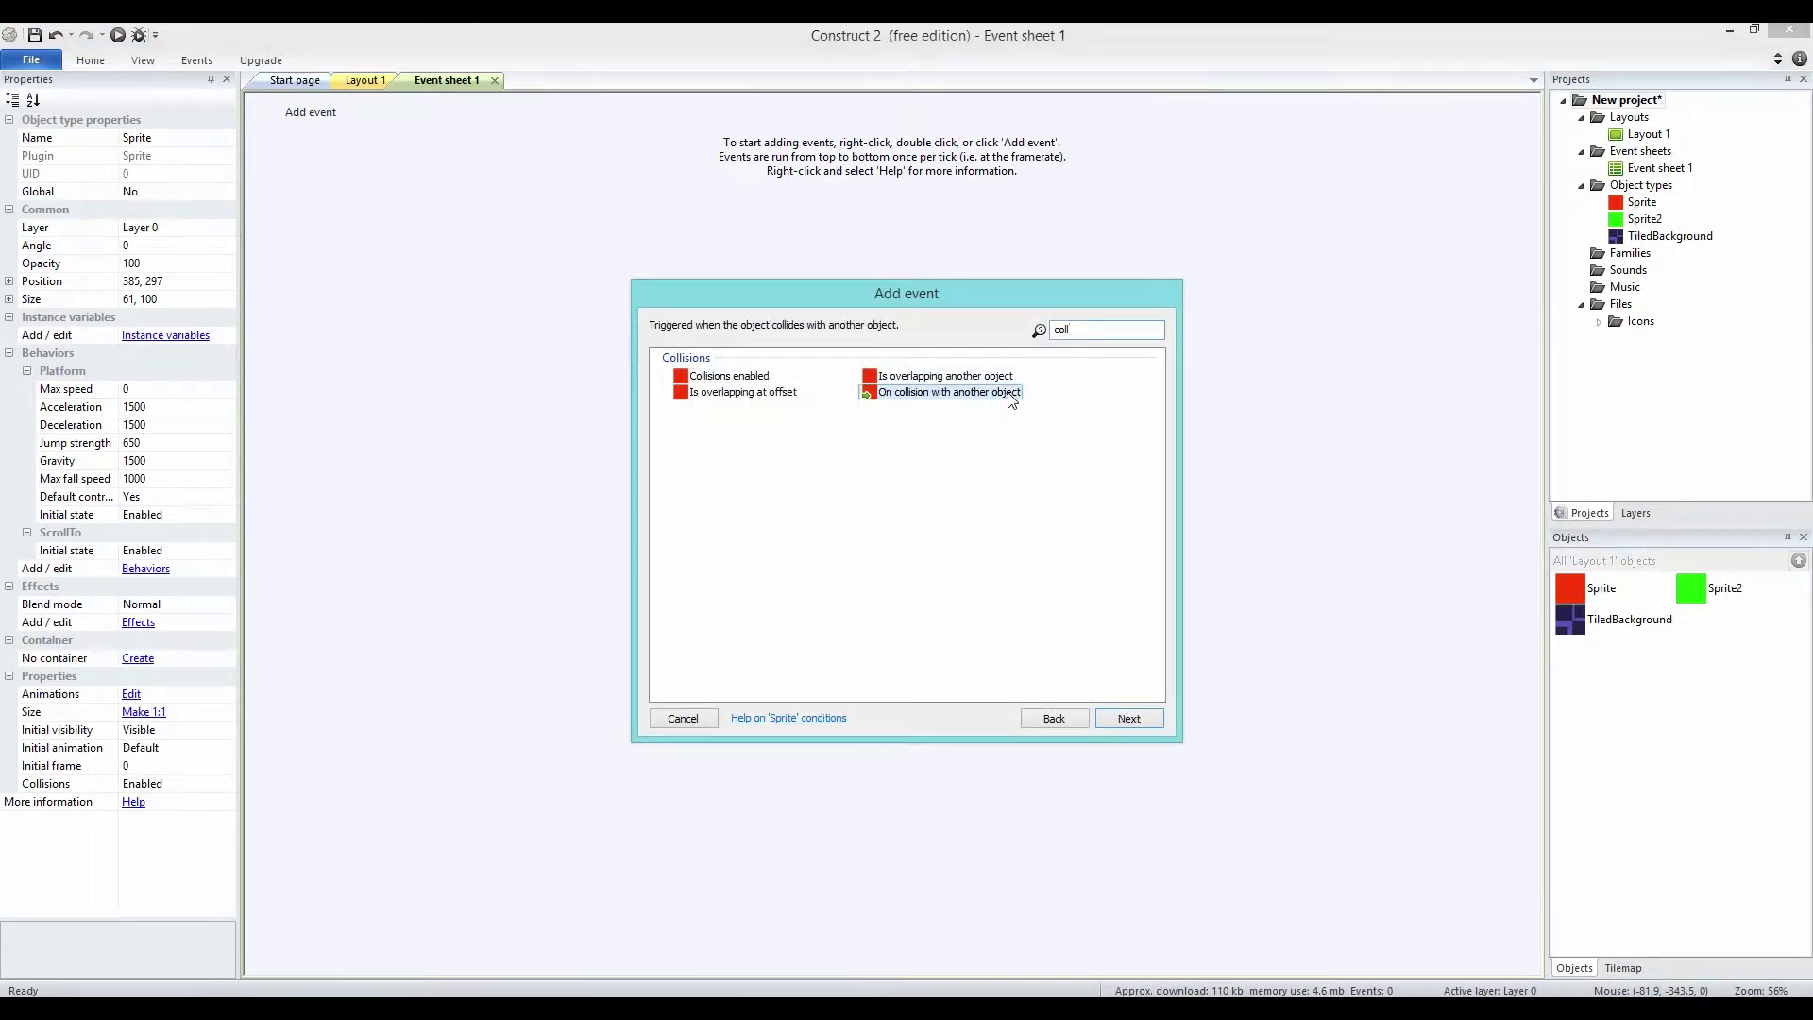
pyautogui.click(1126, 720)
pyautogui.click(1002, 523)
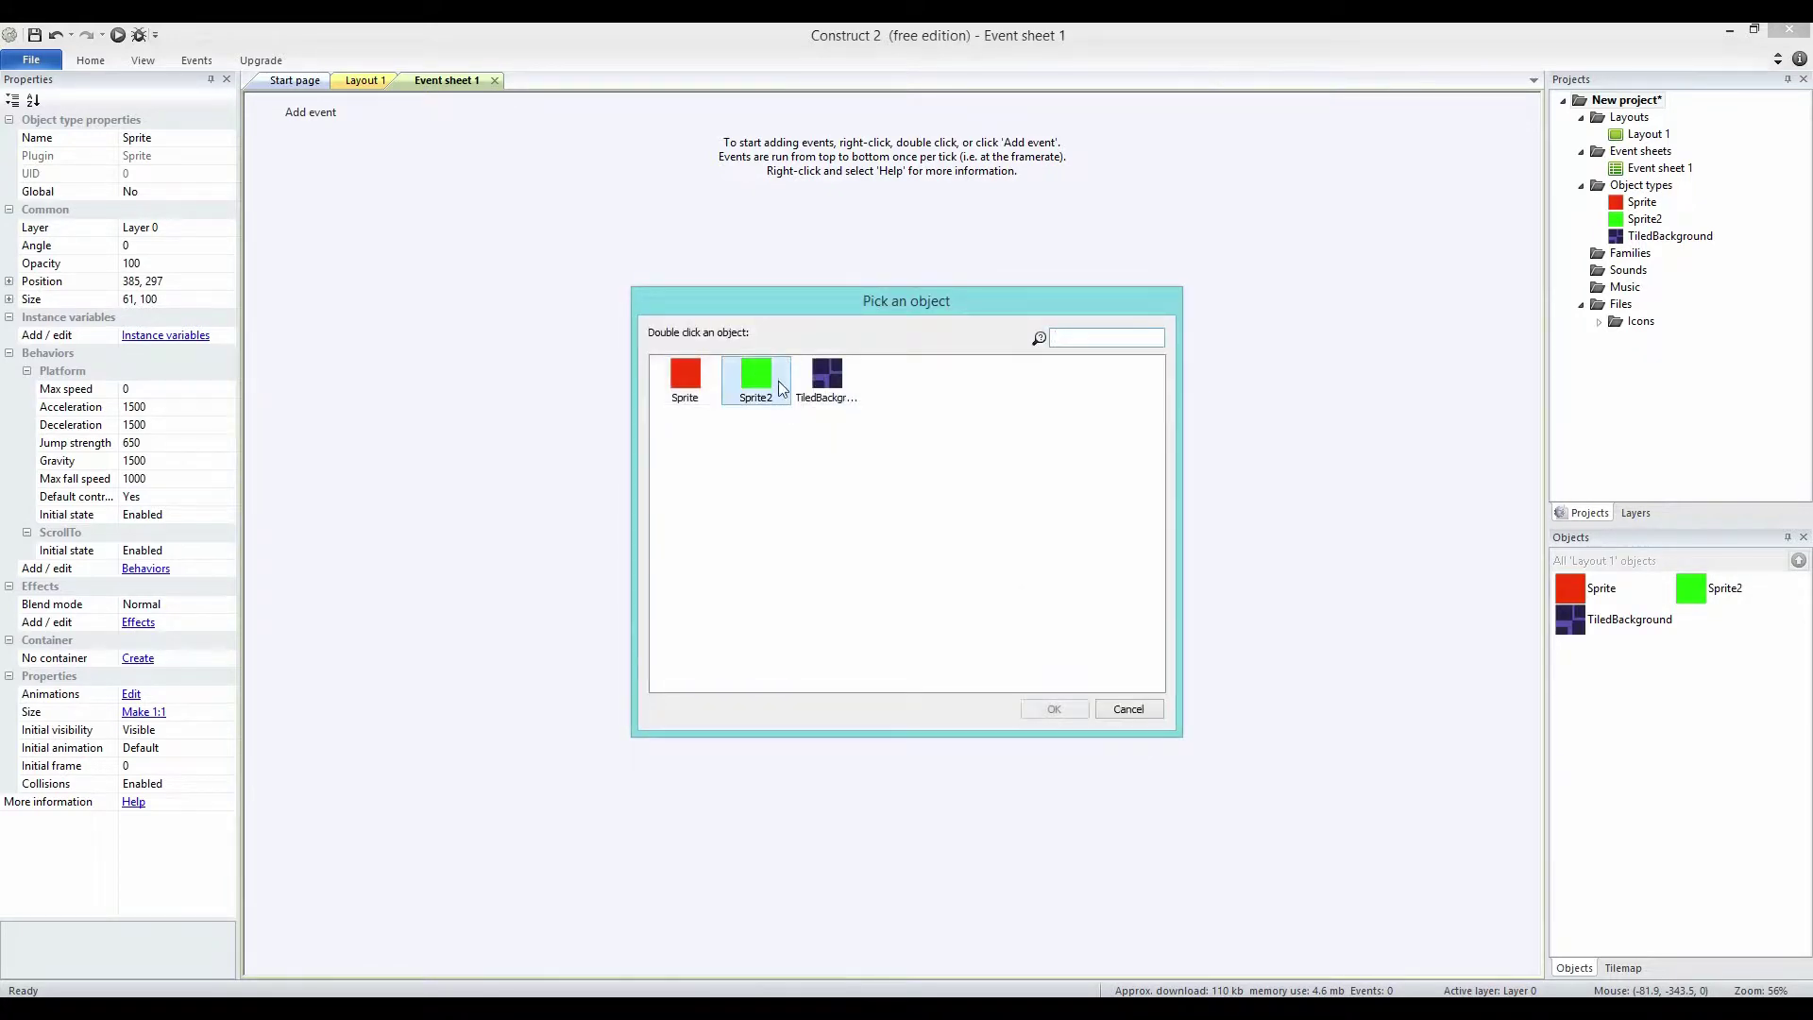
pyautogui.click(1054, 708)
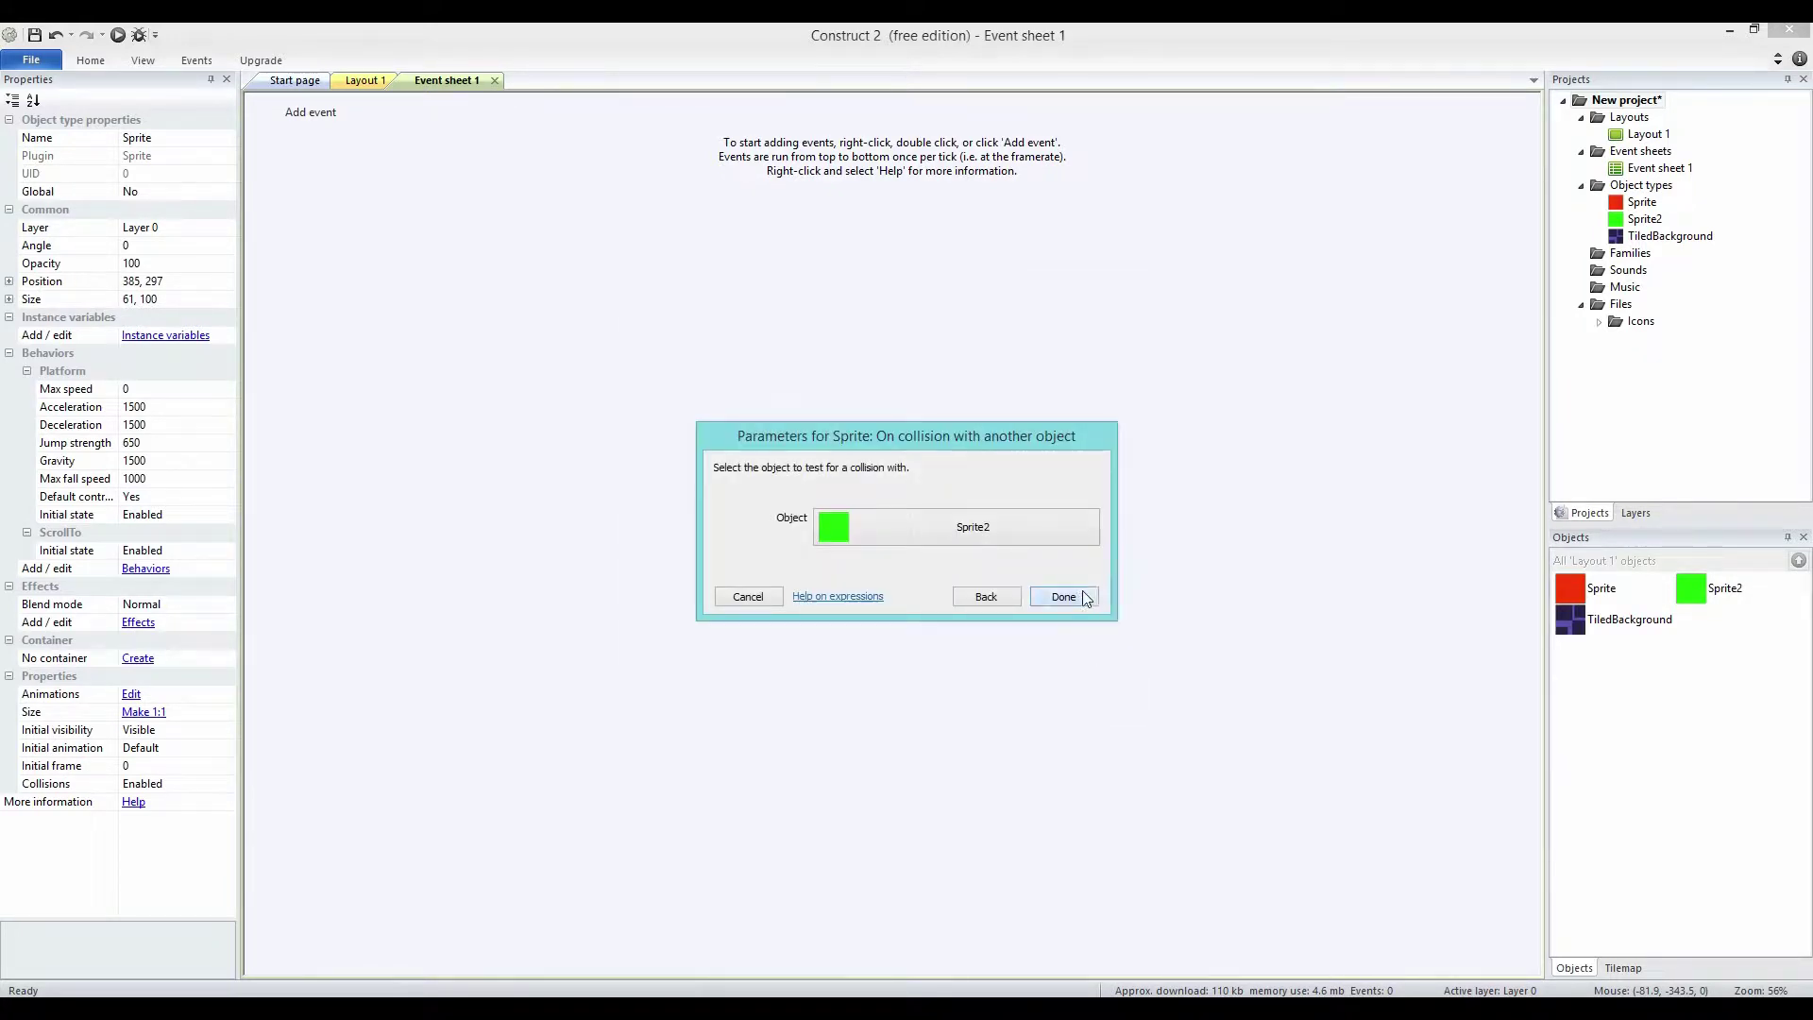
pyautogui.click(1063, 597)
# Add a Set animation action for Sprite to the collision event, playing "Morte" from the beginning.
pyautogui.click(529, 114)
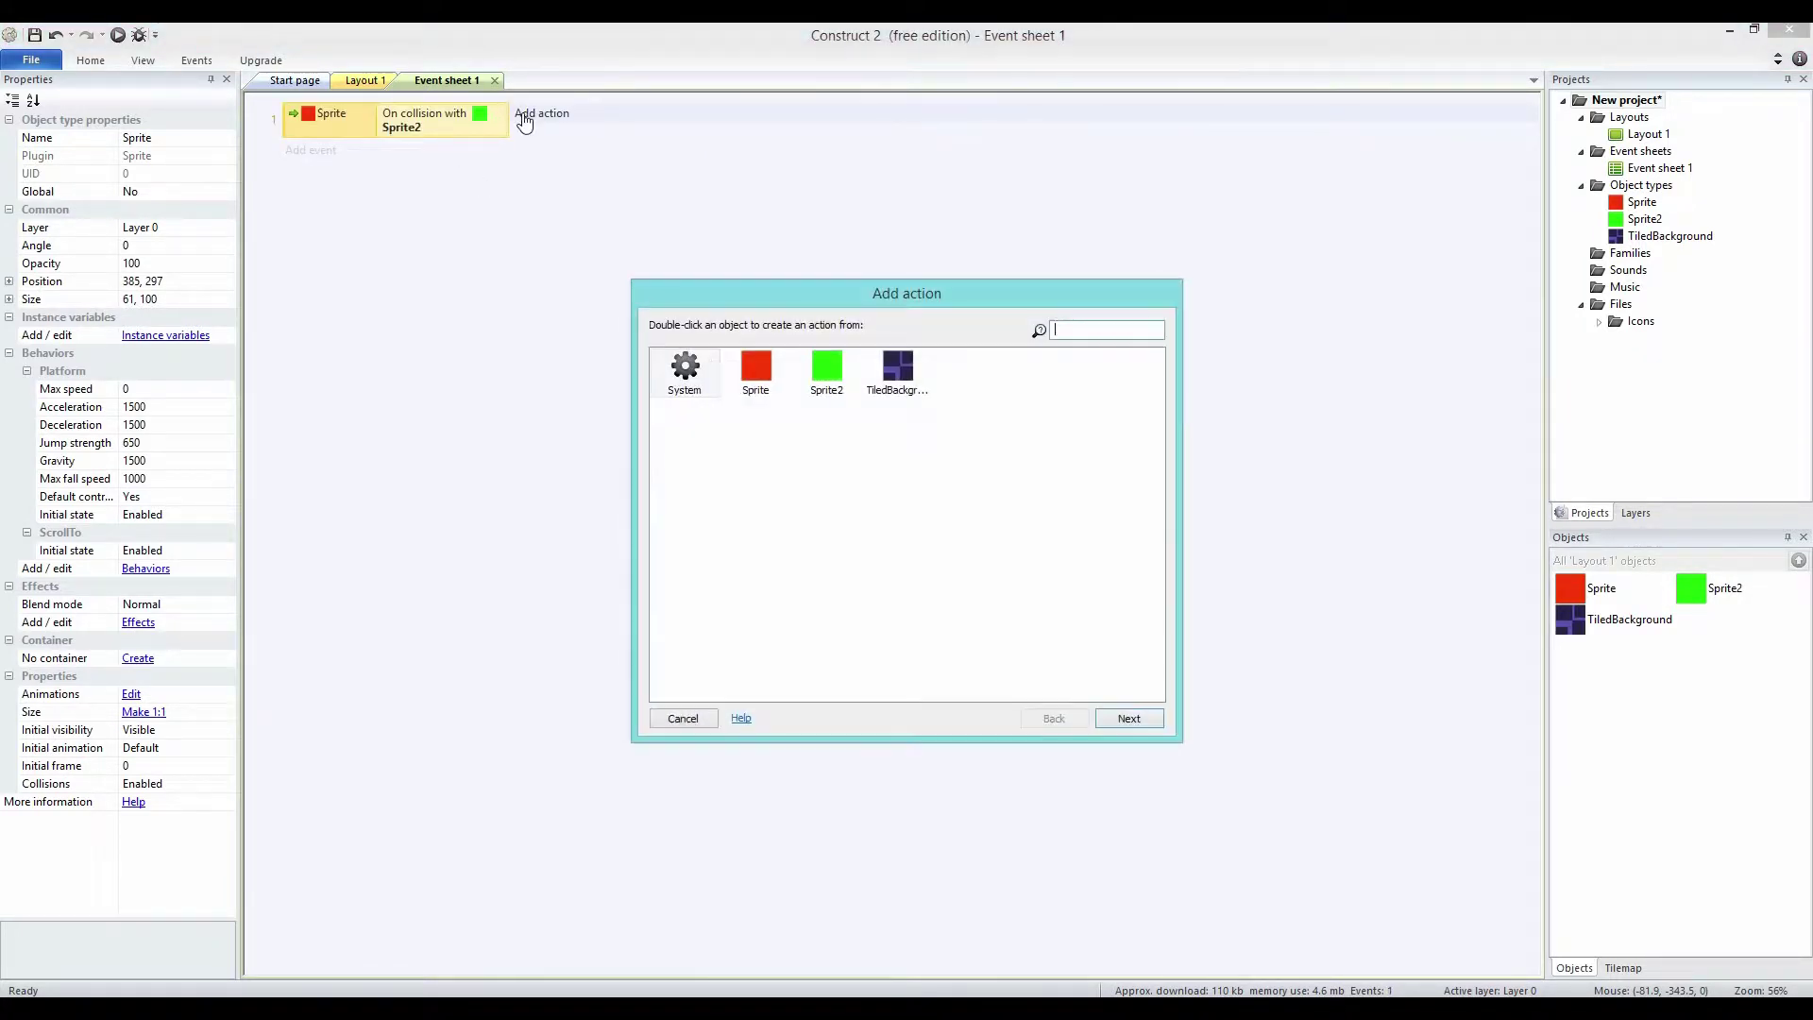
pyautogui.doubleClick(766, 380)
pyautogui.write('anim')
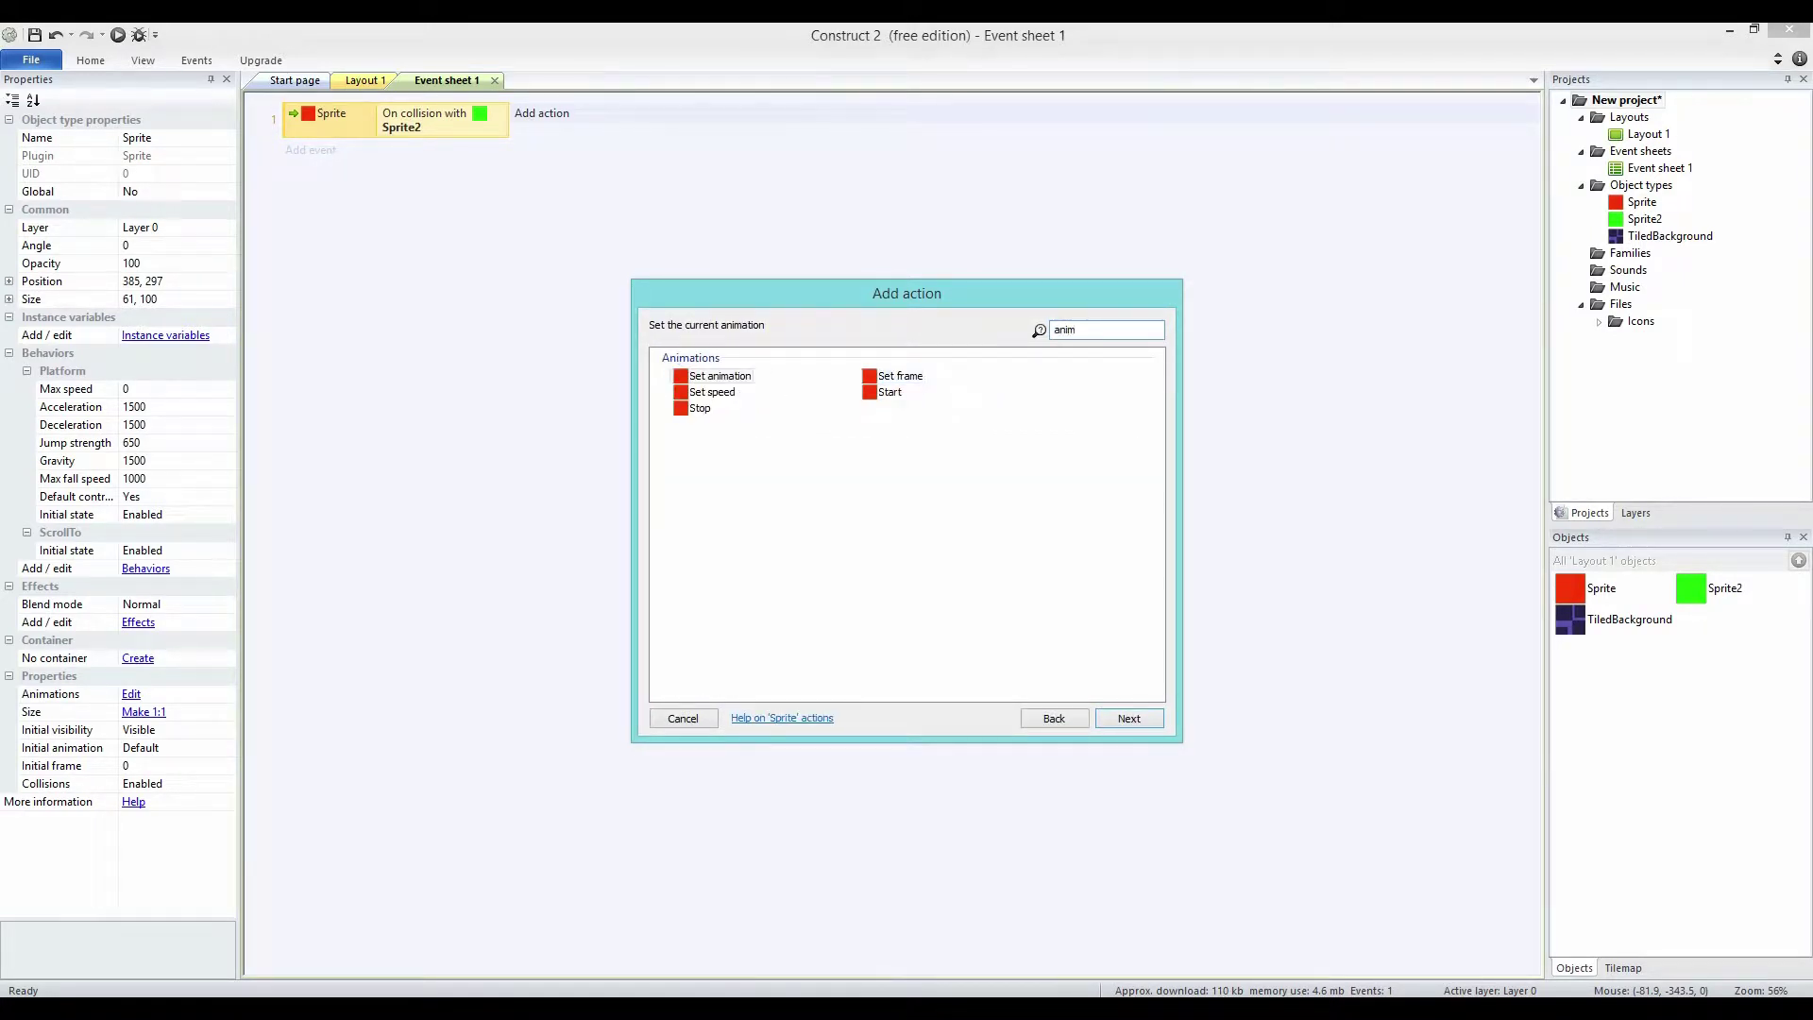
pyautogui.doubleClick(720, 376)
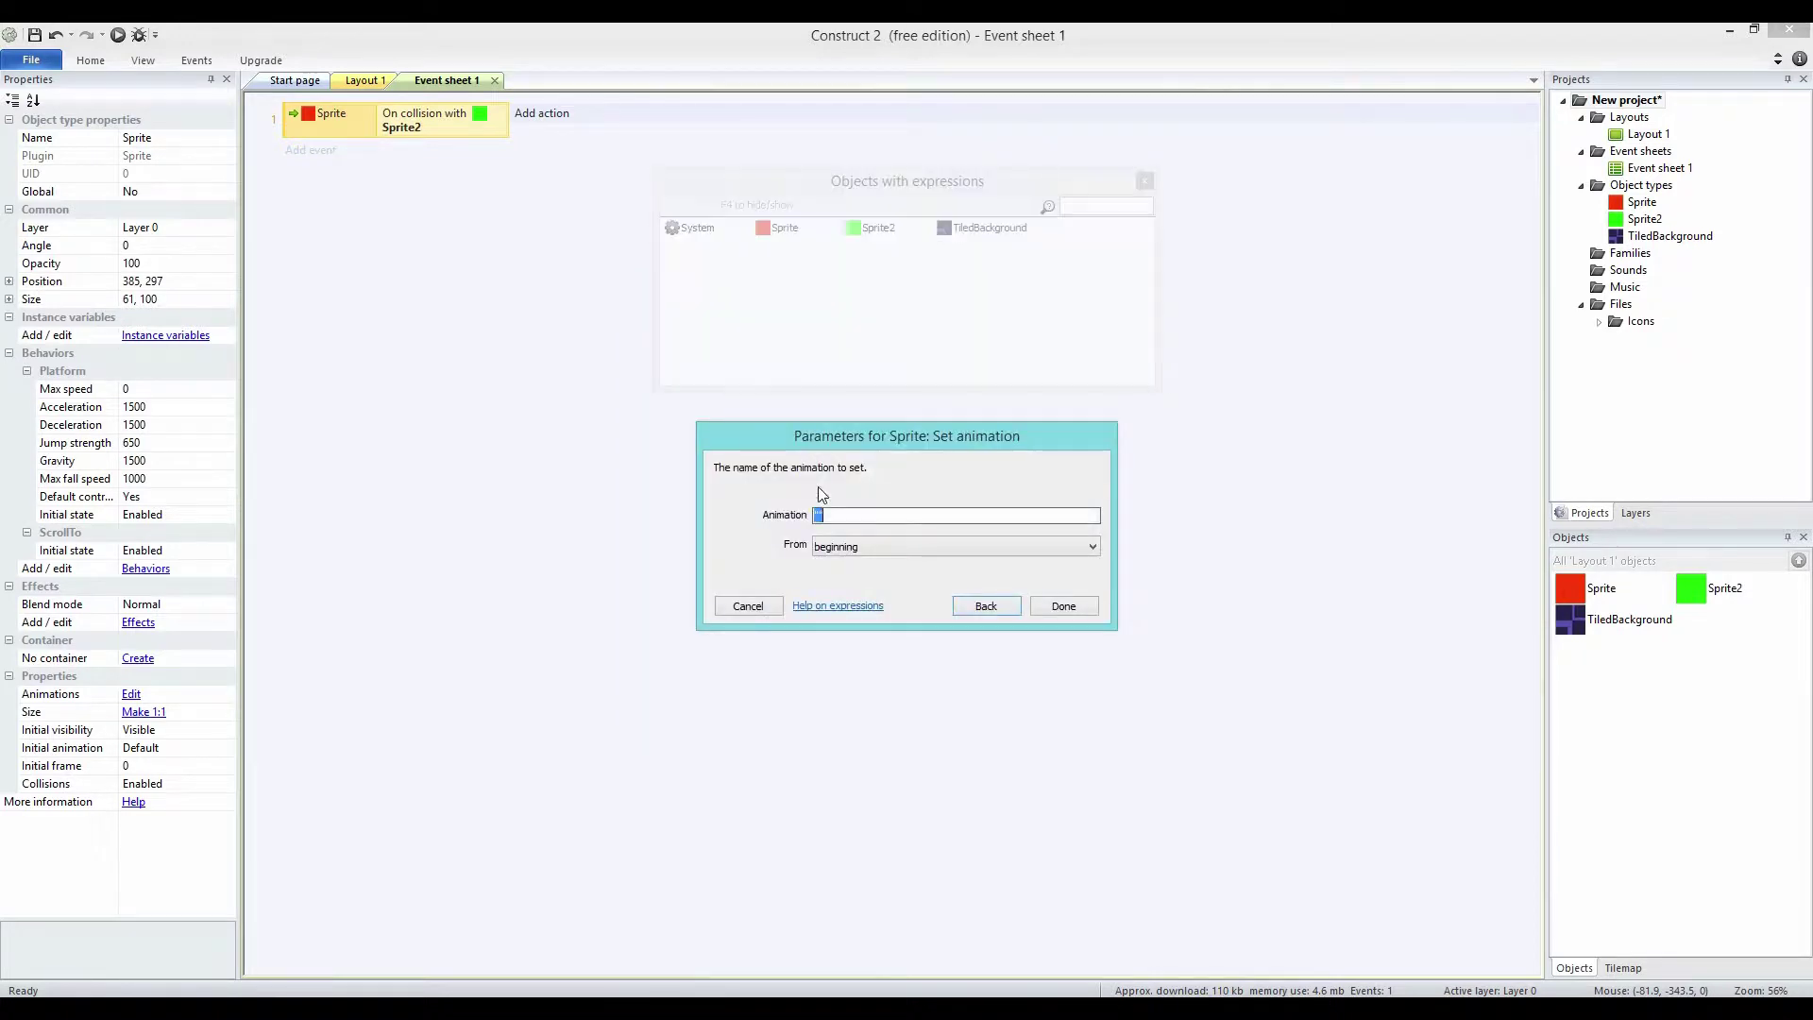
pyautogui.click(820, 517)
pyautogui.click(882, 548)
pyautogui.click(772, 557)
pyautogui.click(1075, 614)
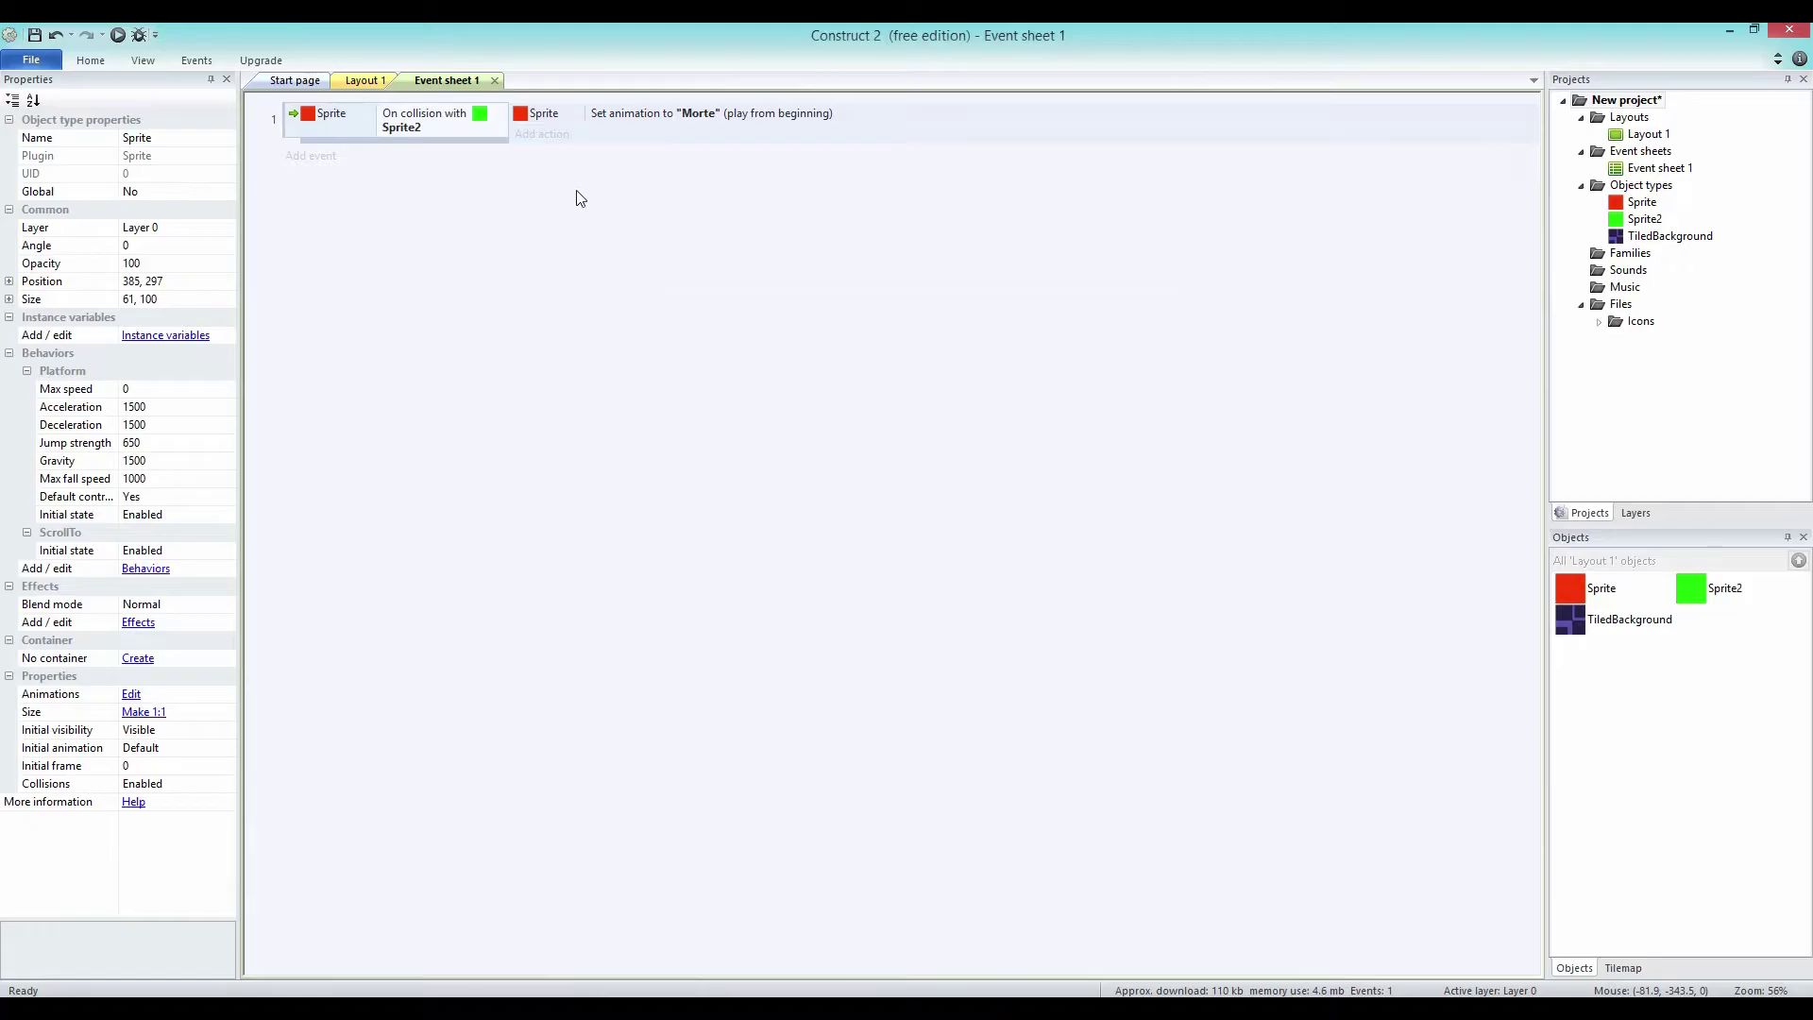
# Add a second Sprite event with the animation condition On finished for "Morte".
pyautogui.click(314, 157)
pyautogui.doubleClick(752, 362)
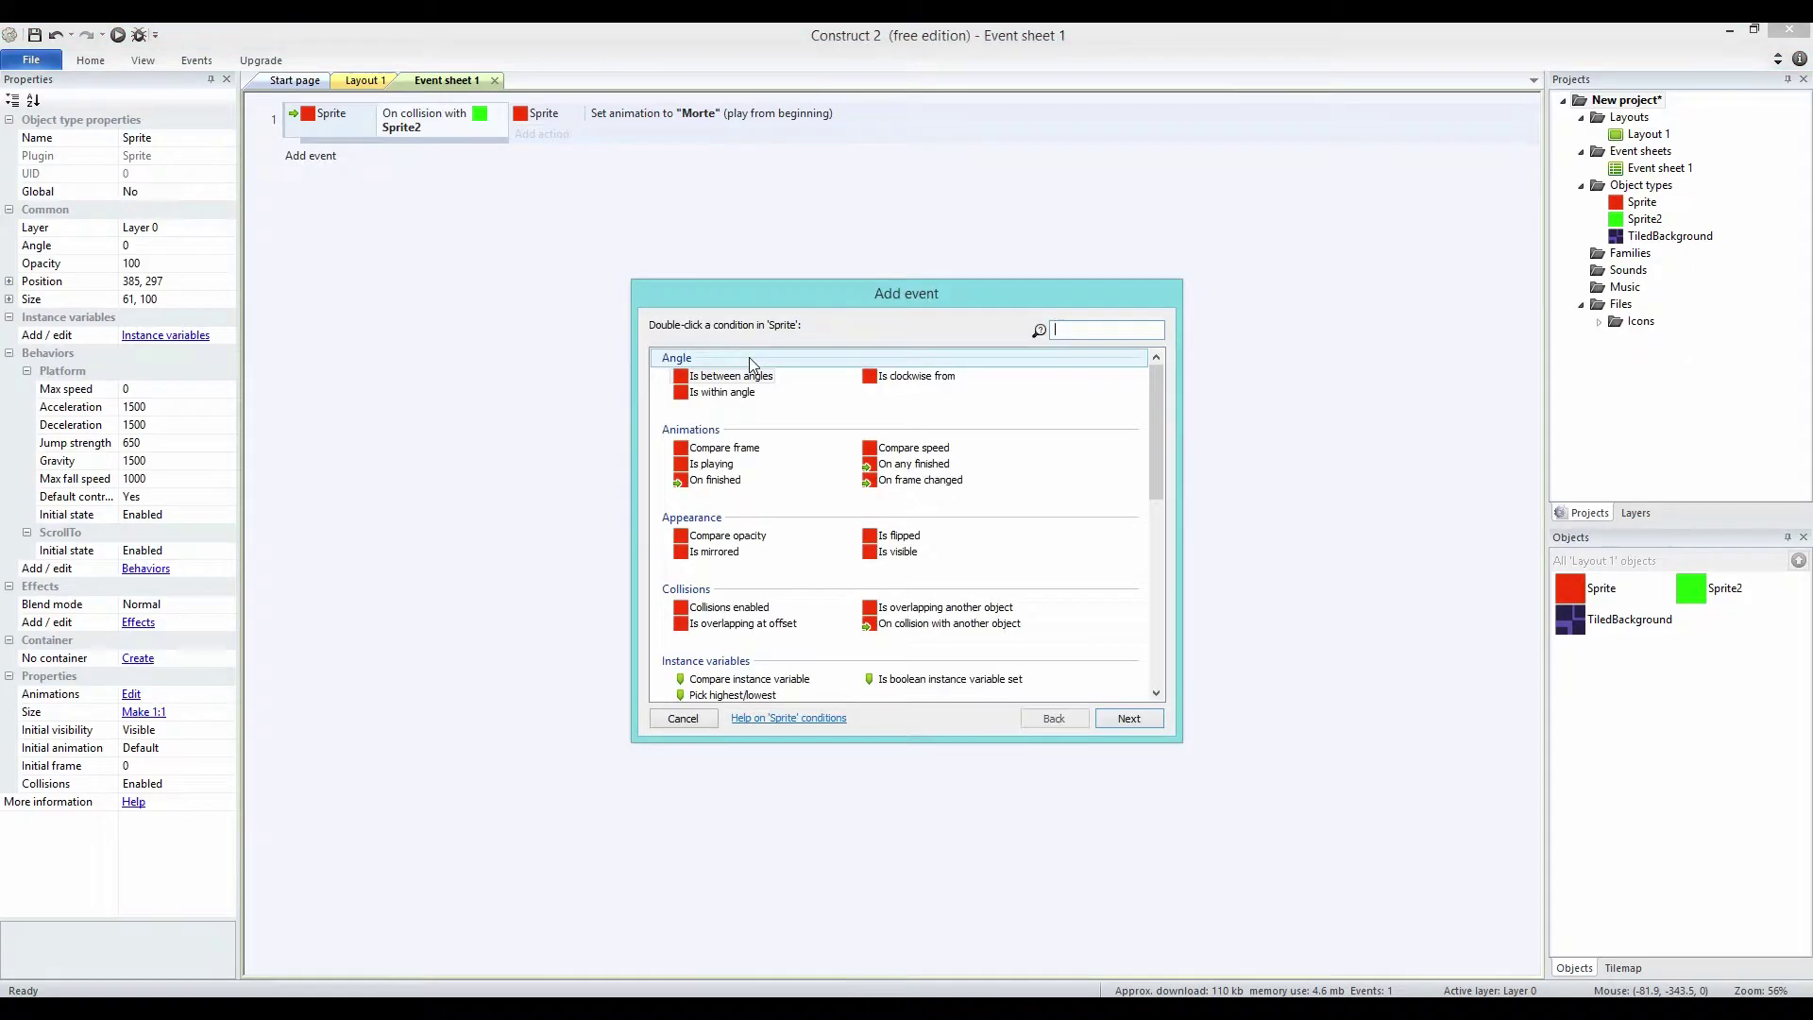
pyautogui.write('fini')
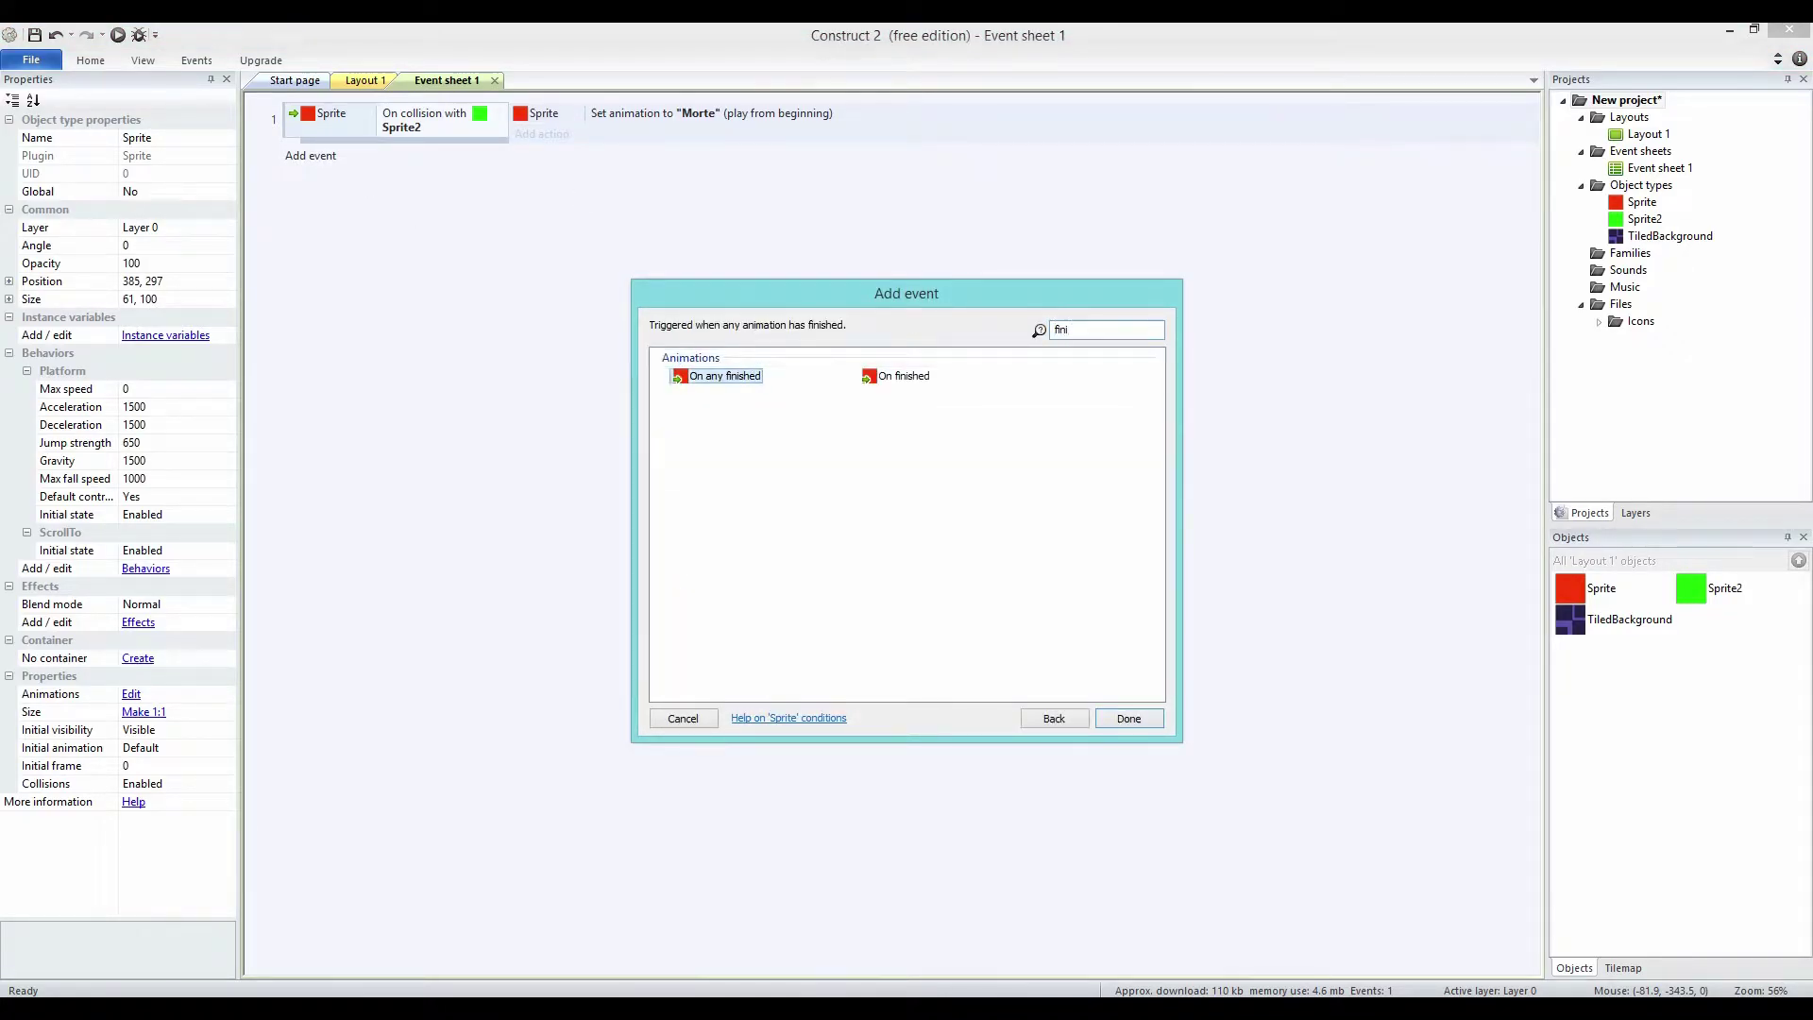
pyautogui.doubleClick(884, 378)
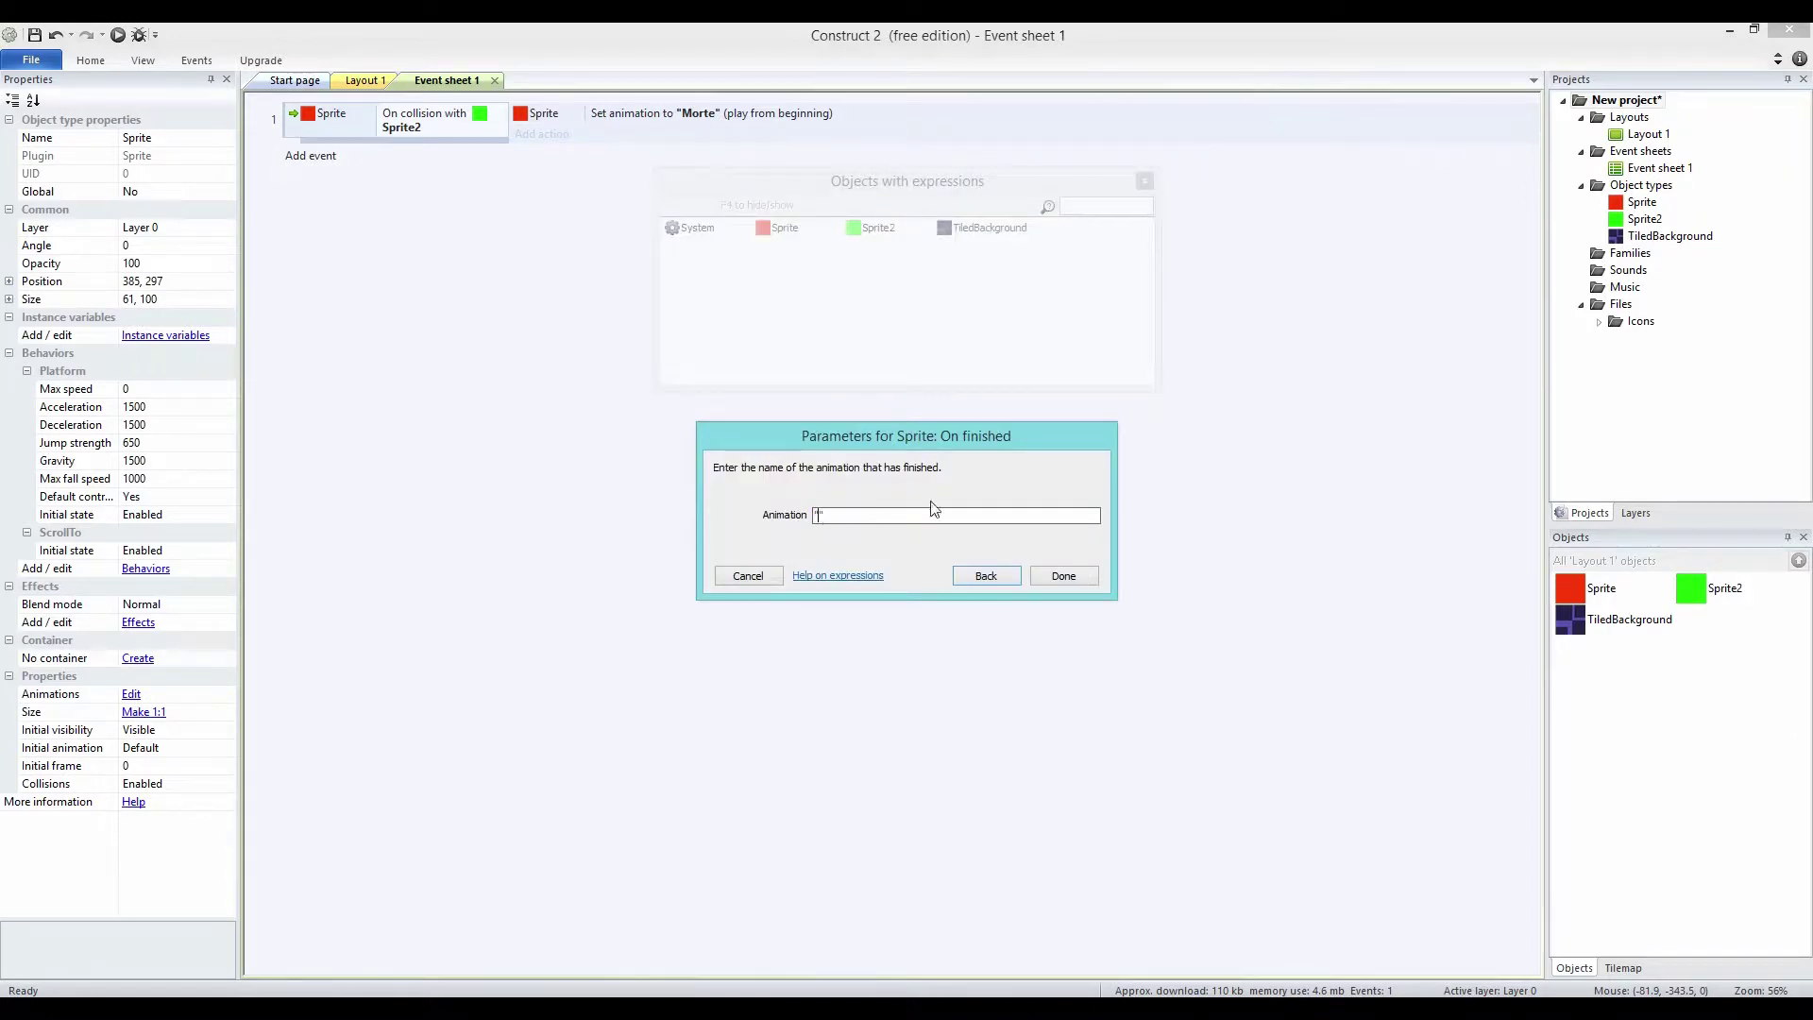
pyautogui.write('Morte')
pyautogui.click(1062, 576)
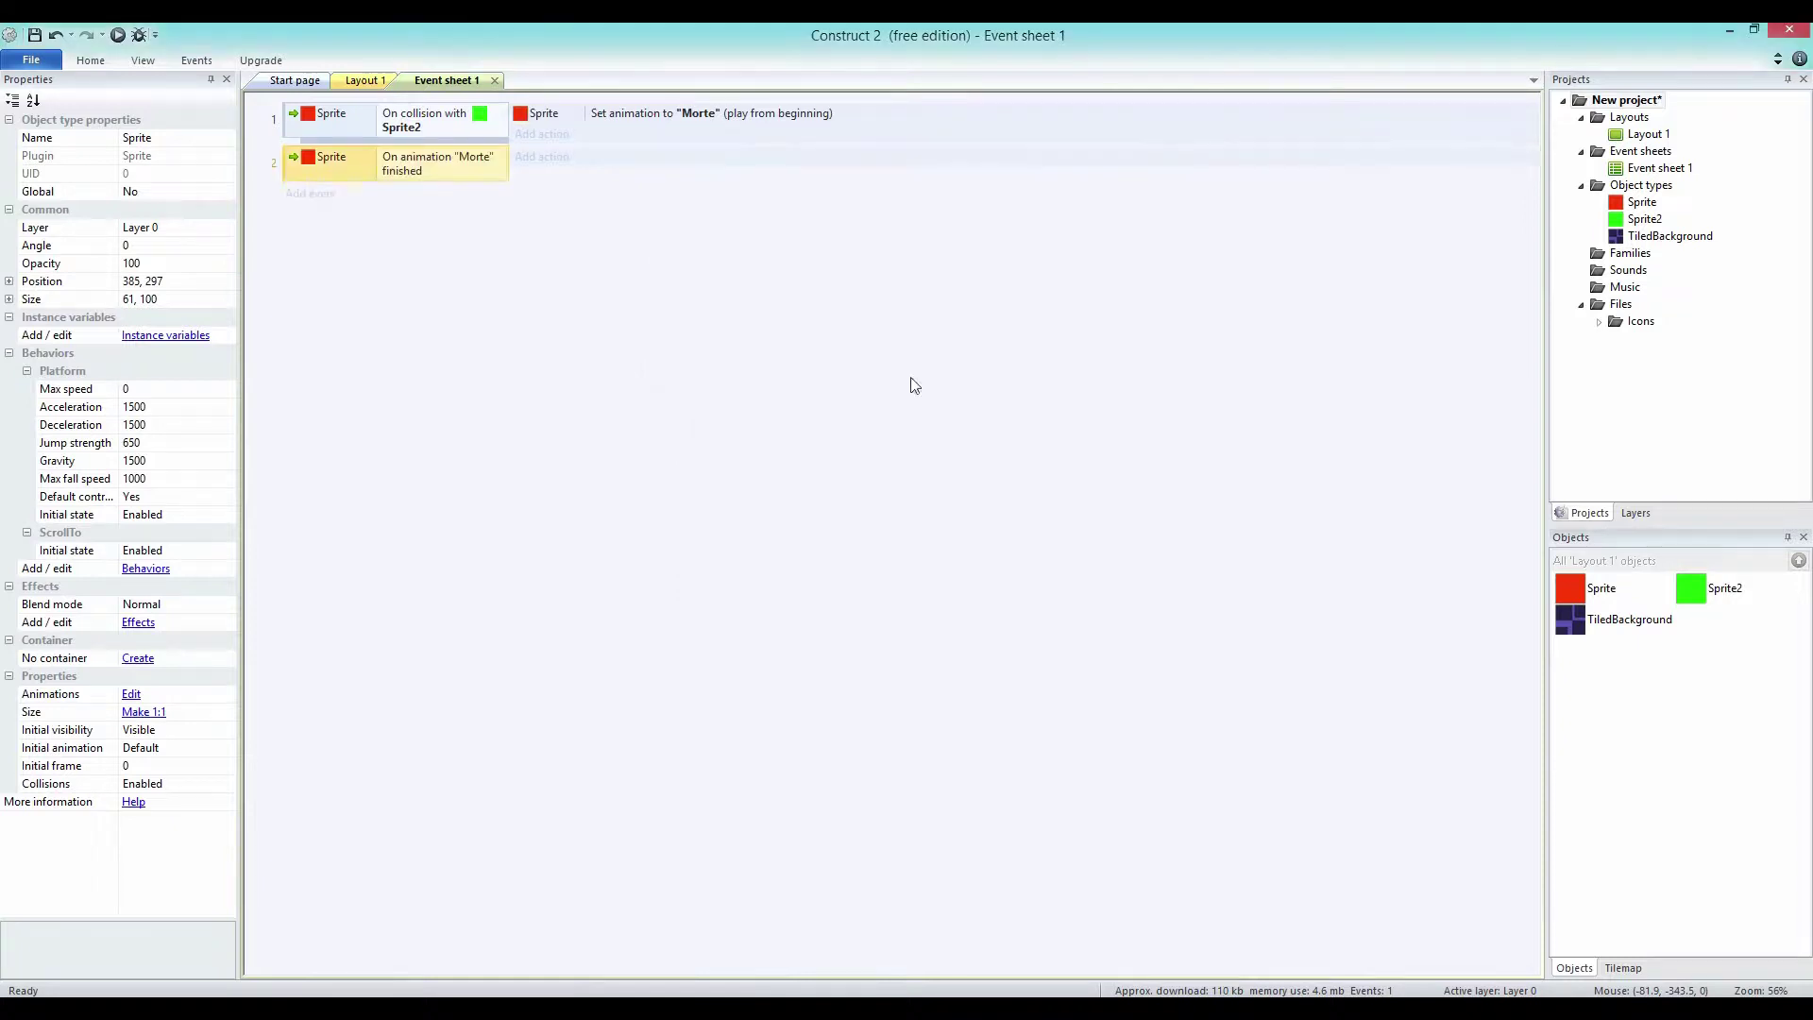
# Add a Destroy action for Sprite to the "Morte" animation-finished event.
pyautogui.click(555, 158)
pyautogui.doubleClick(742, 372)
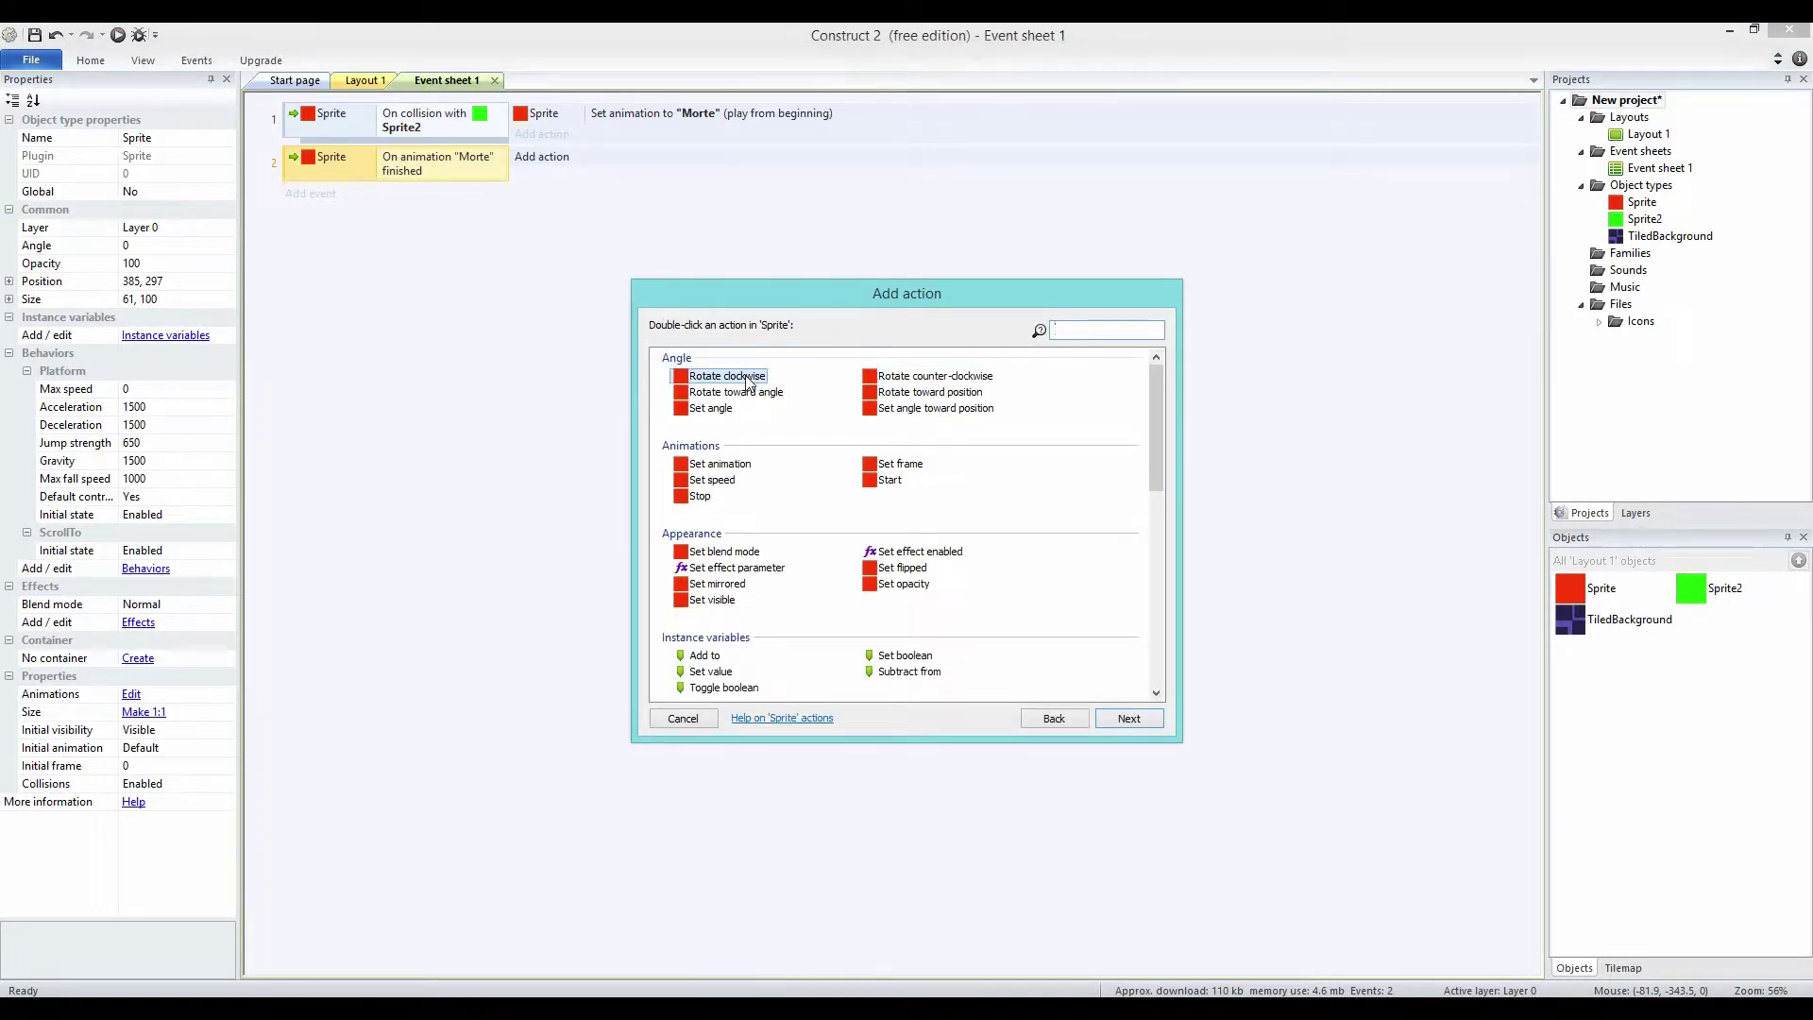
pyautogui.write('Destroy')
pyautogui.press('Down')
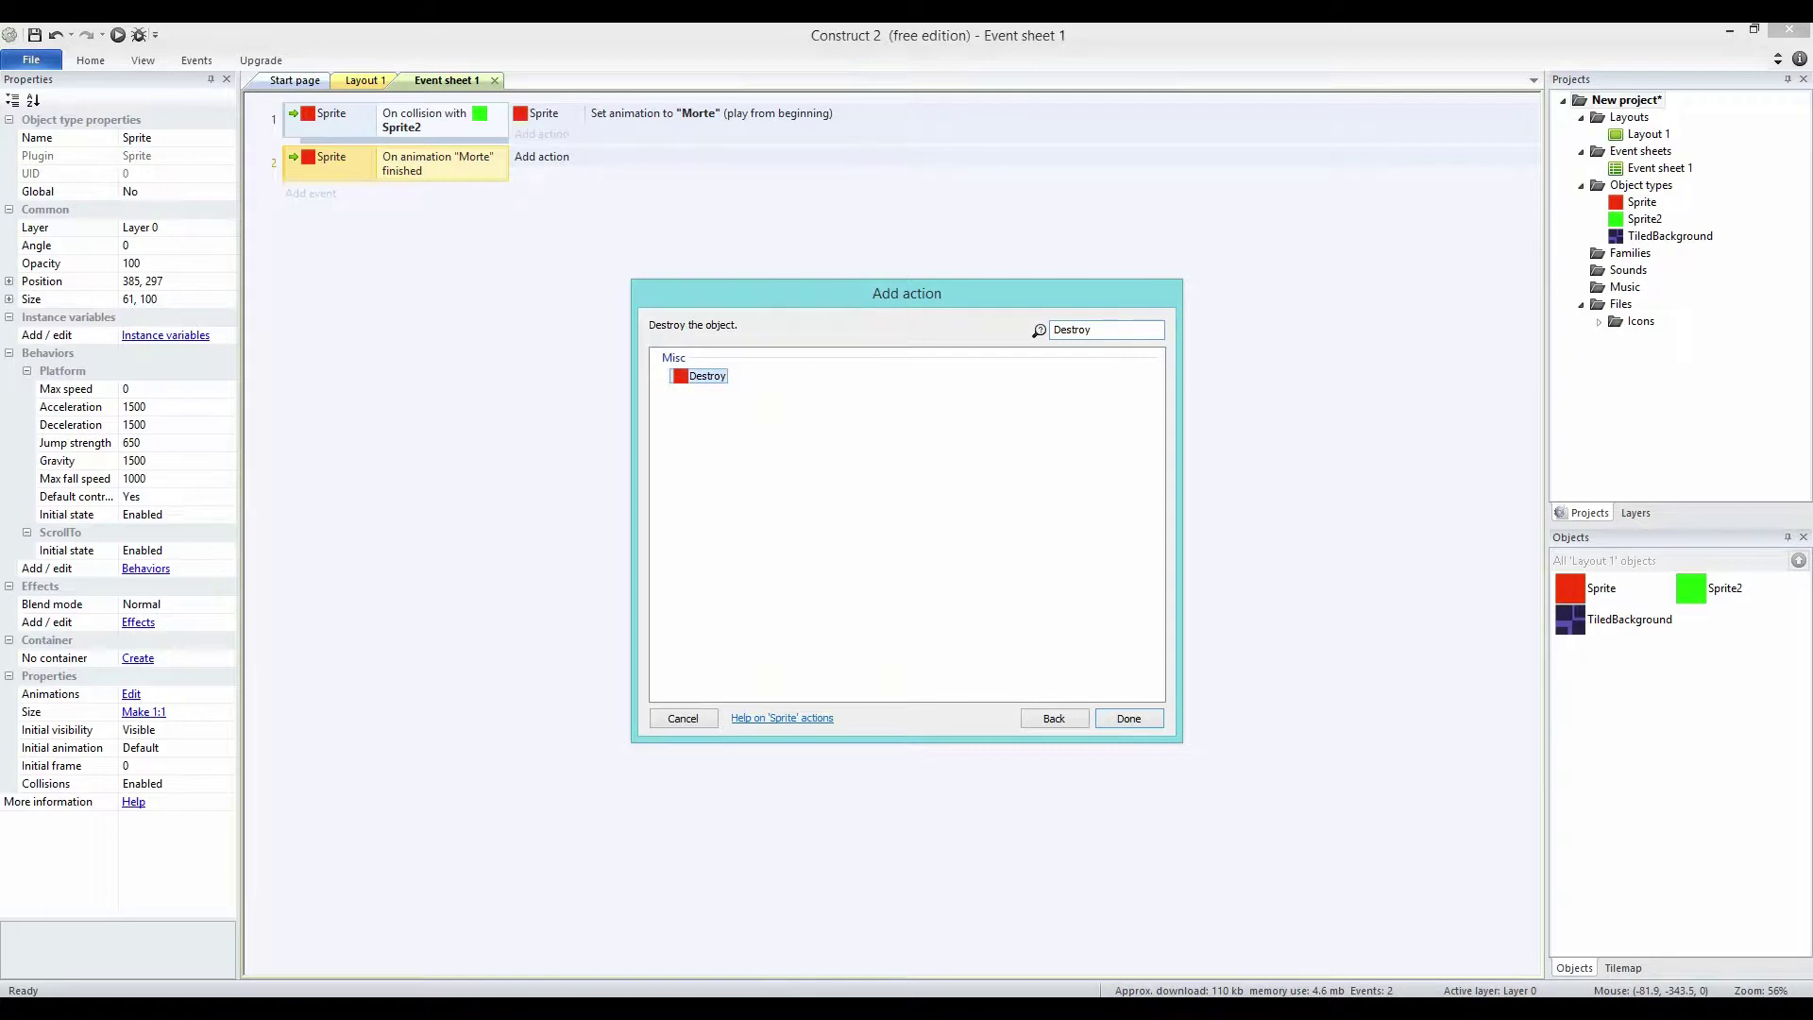
pyautogui.click(1146, 721)
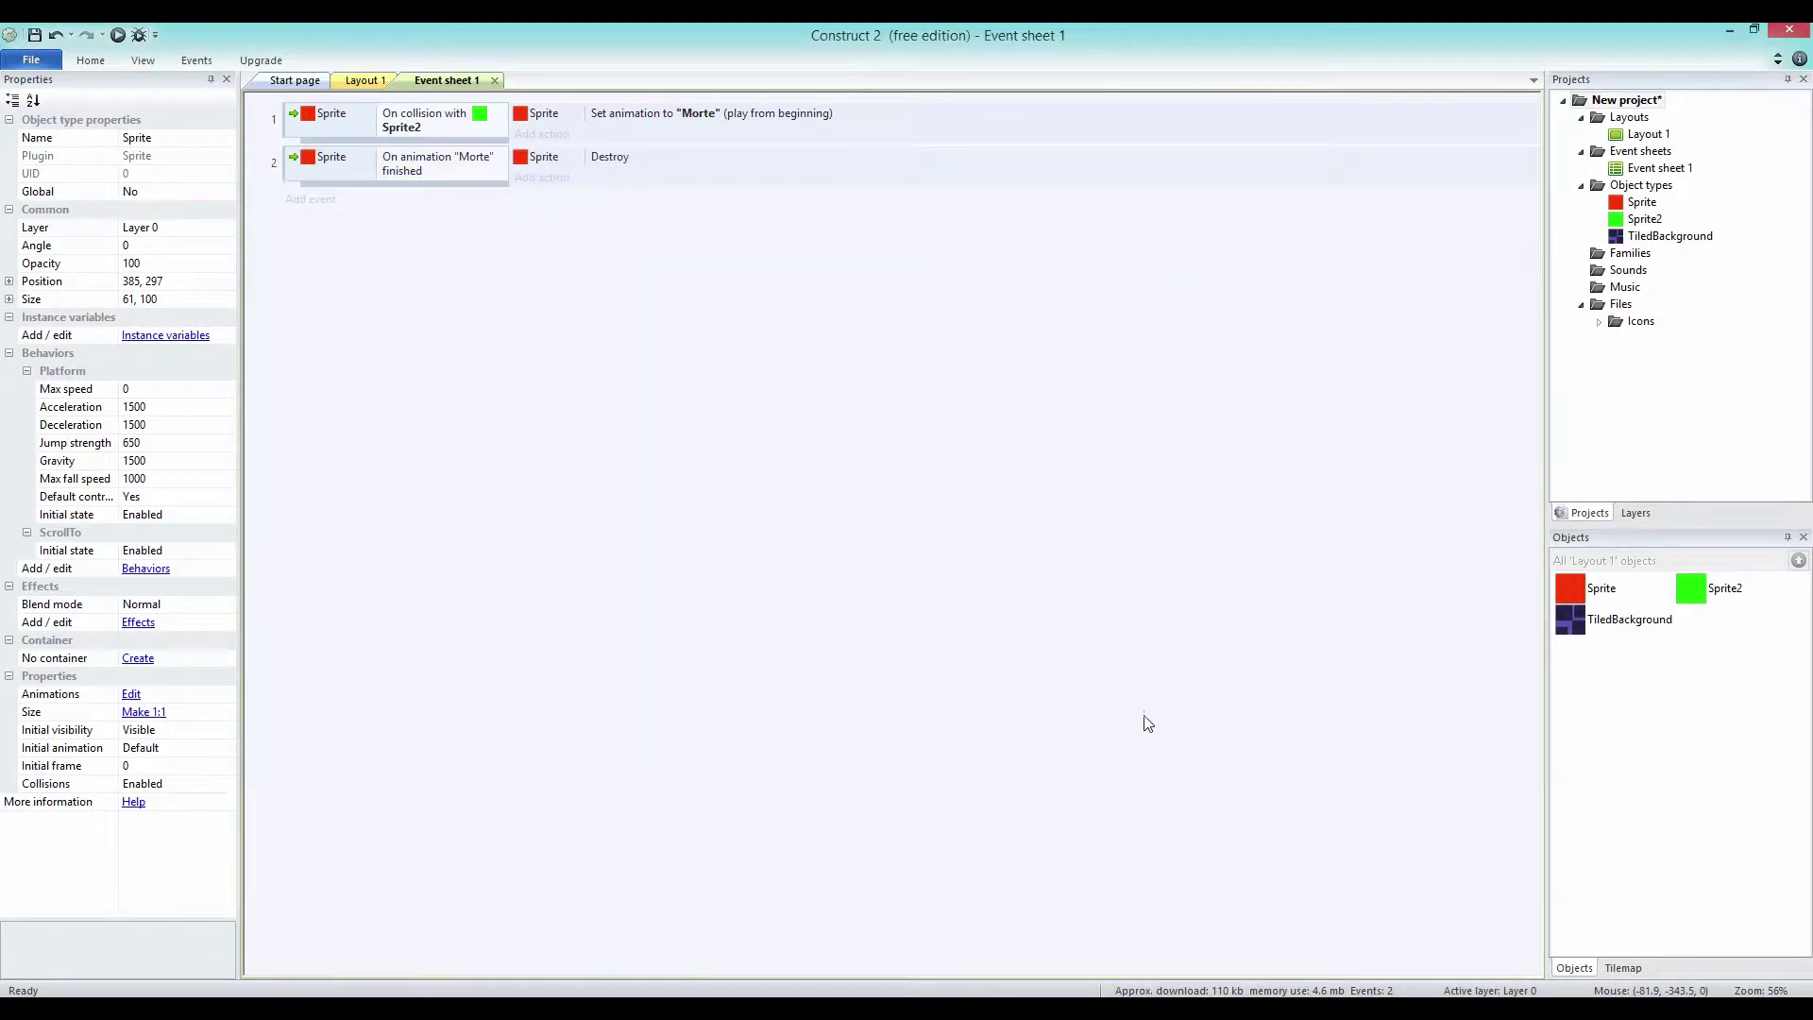
# Add a third event for Sprite with the condition On destroyed.
pyautogui.click(330, 203)
pyautogui.doubleClick(756, 373)
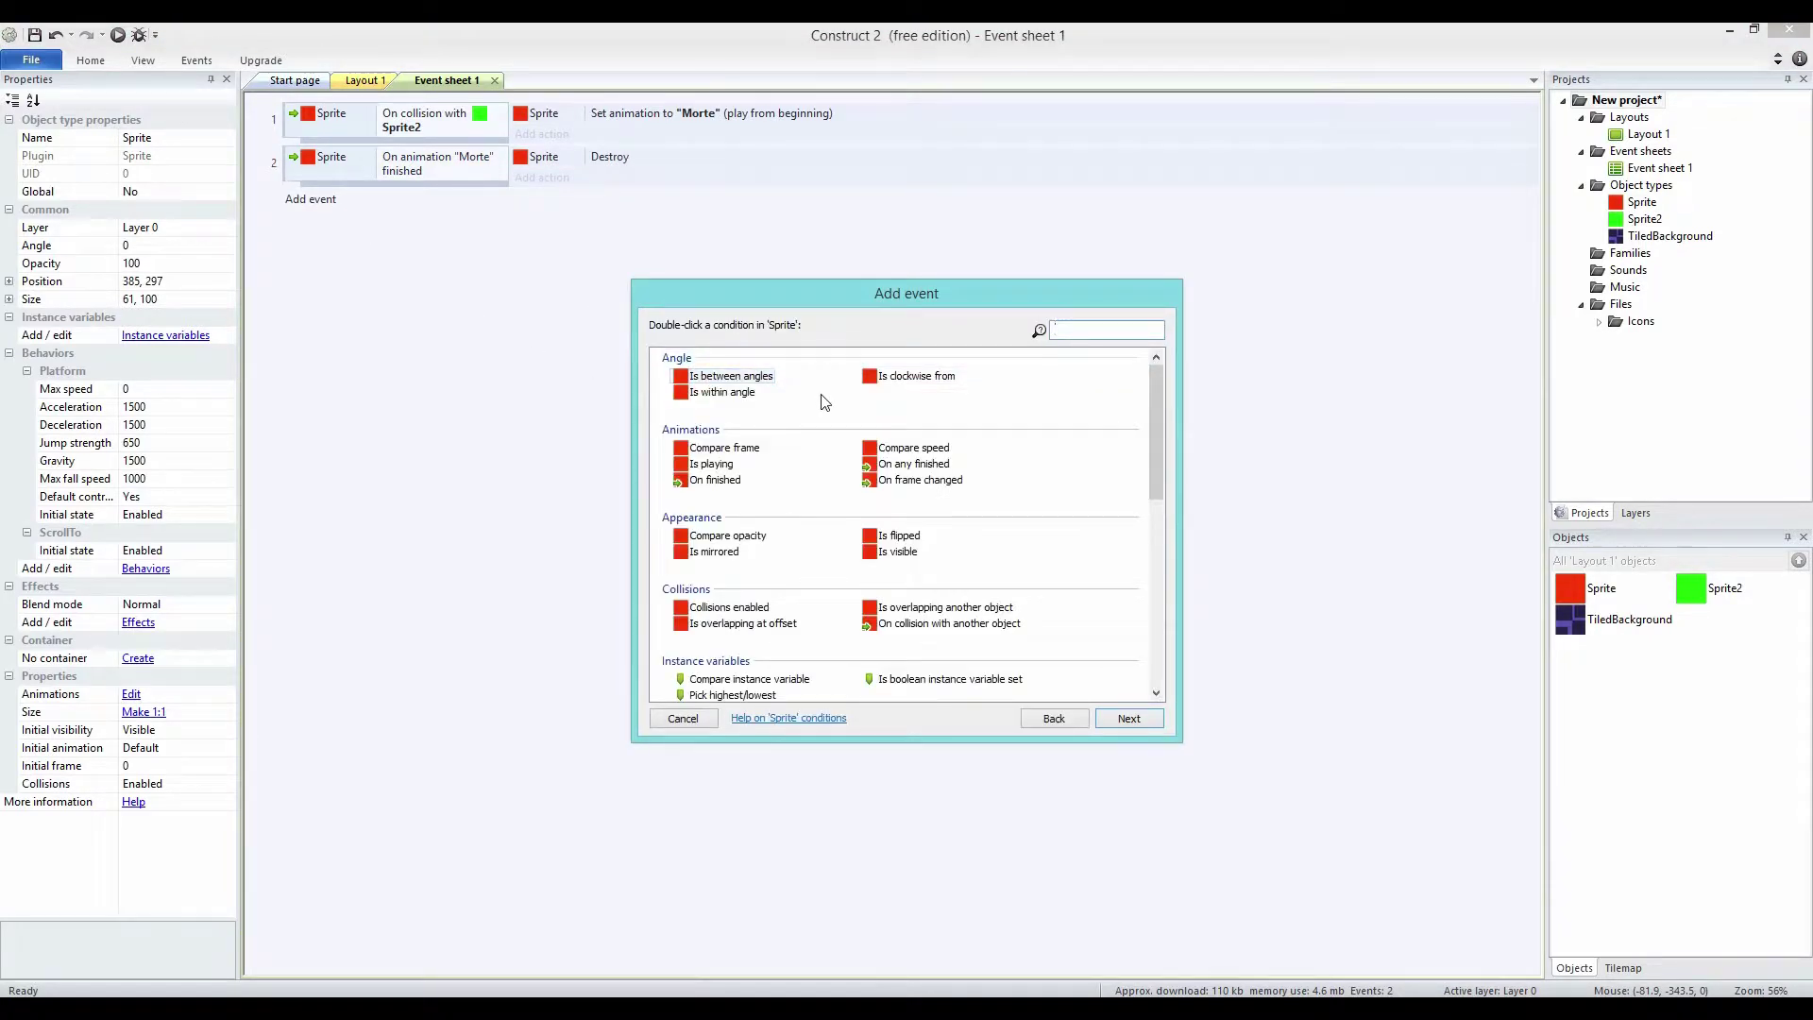
pyautogui.write('Destroy')
pyautogui.doubleClick(720, 376)
# Add the System action Restart layout to the On destroyed event.
pyautogui.click(554, 202)
pyautogui.doubleClick(685, 373)
pyautogui.write('rest')
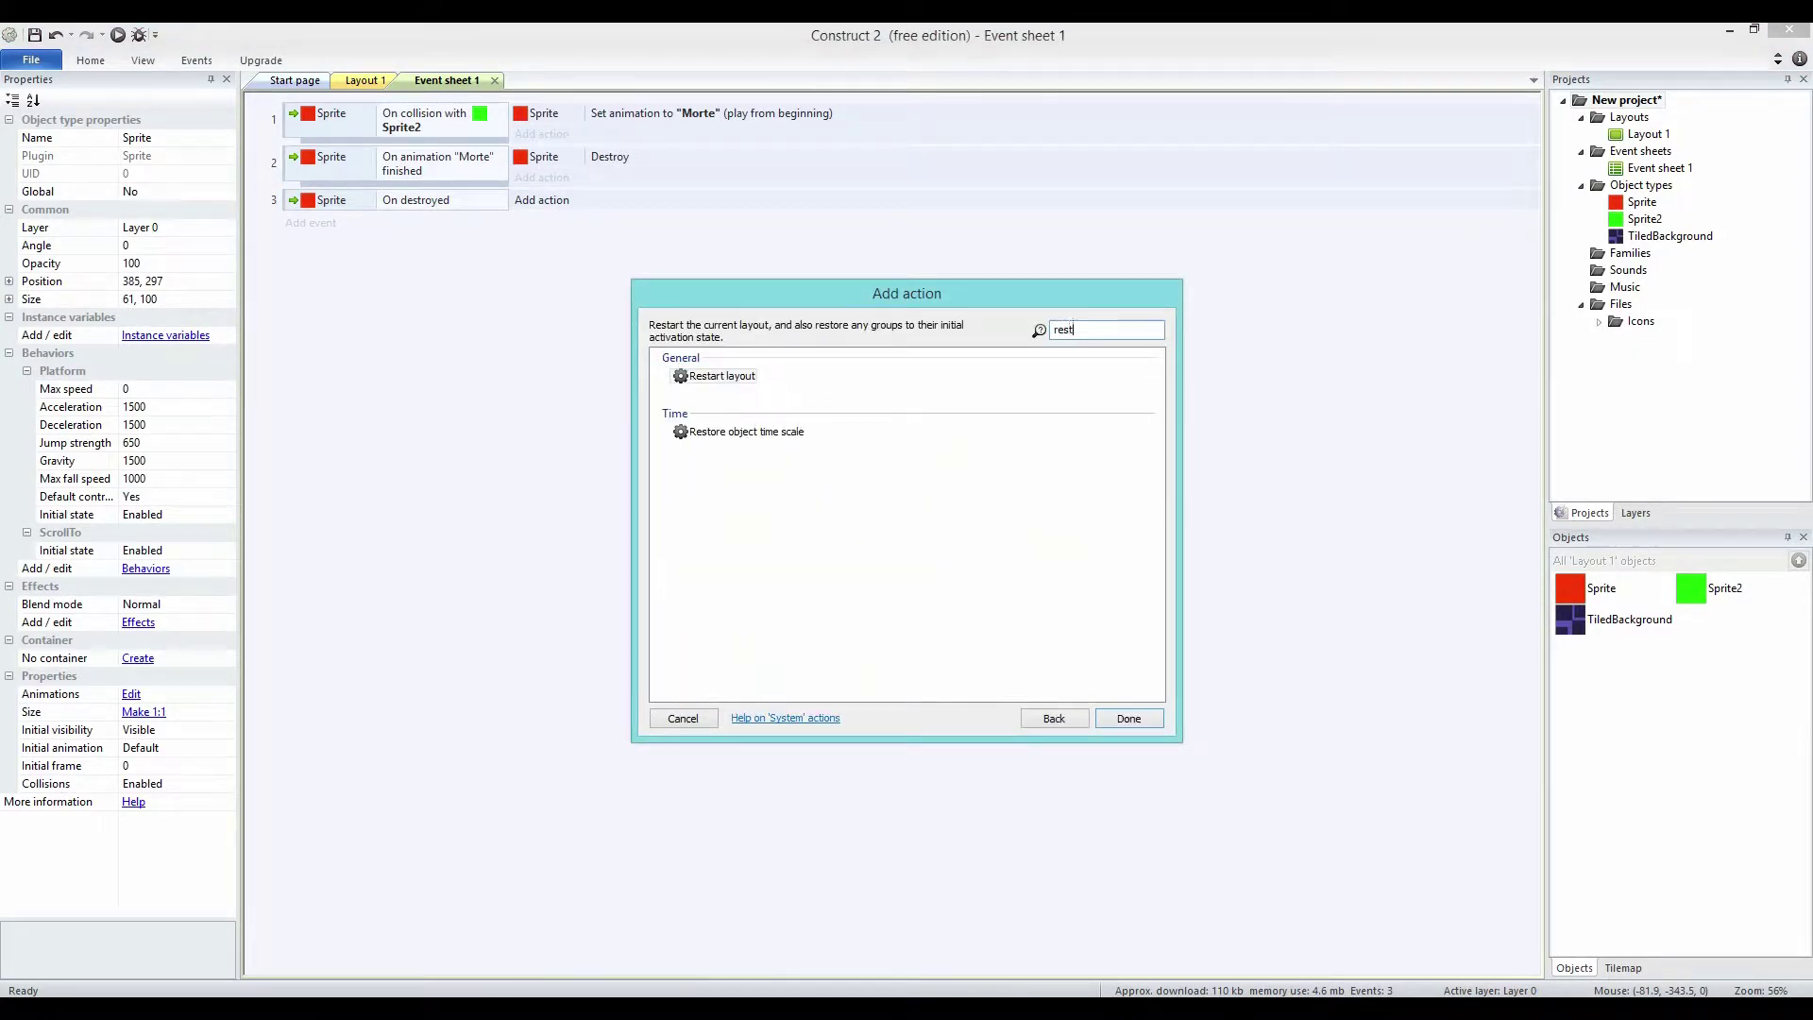
pyautogui.click(1129, 719)
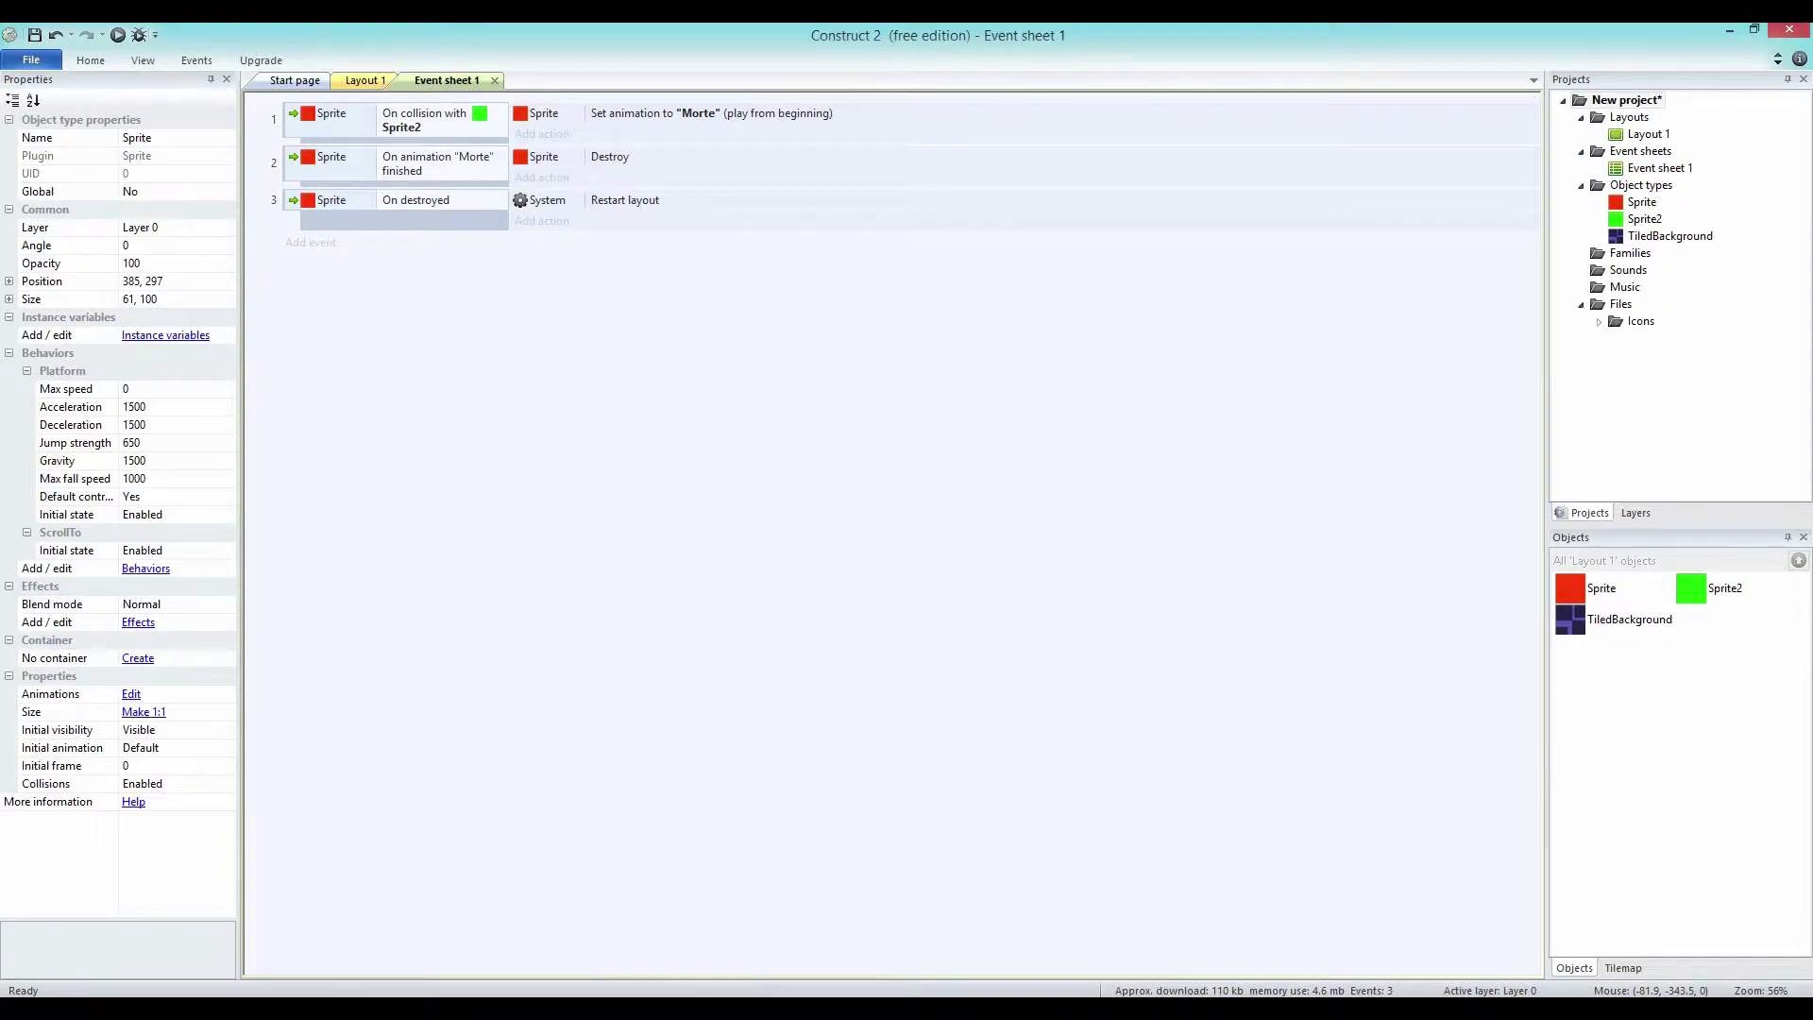
# Switch to Chrome and try a jump in the game preview at localhost:50000.
pyautogui.click(1010, 907)
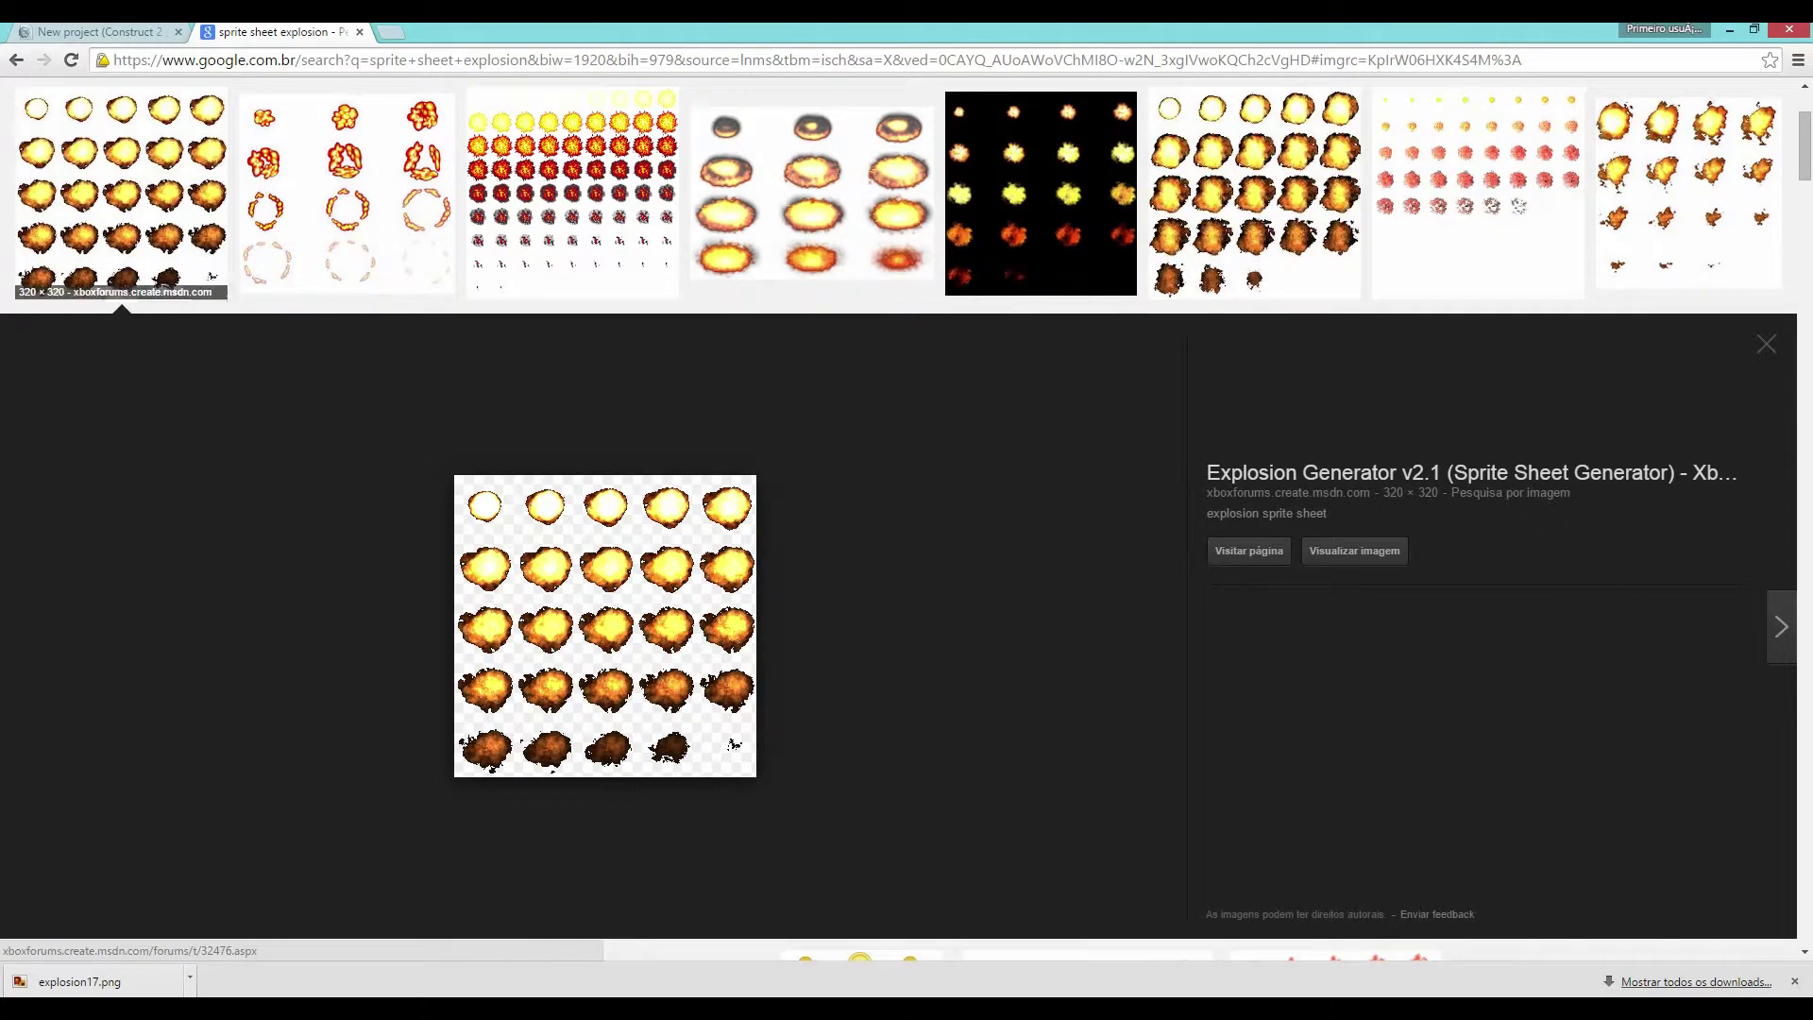
pyautogui.click(92, 33)
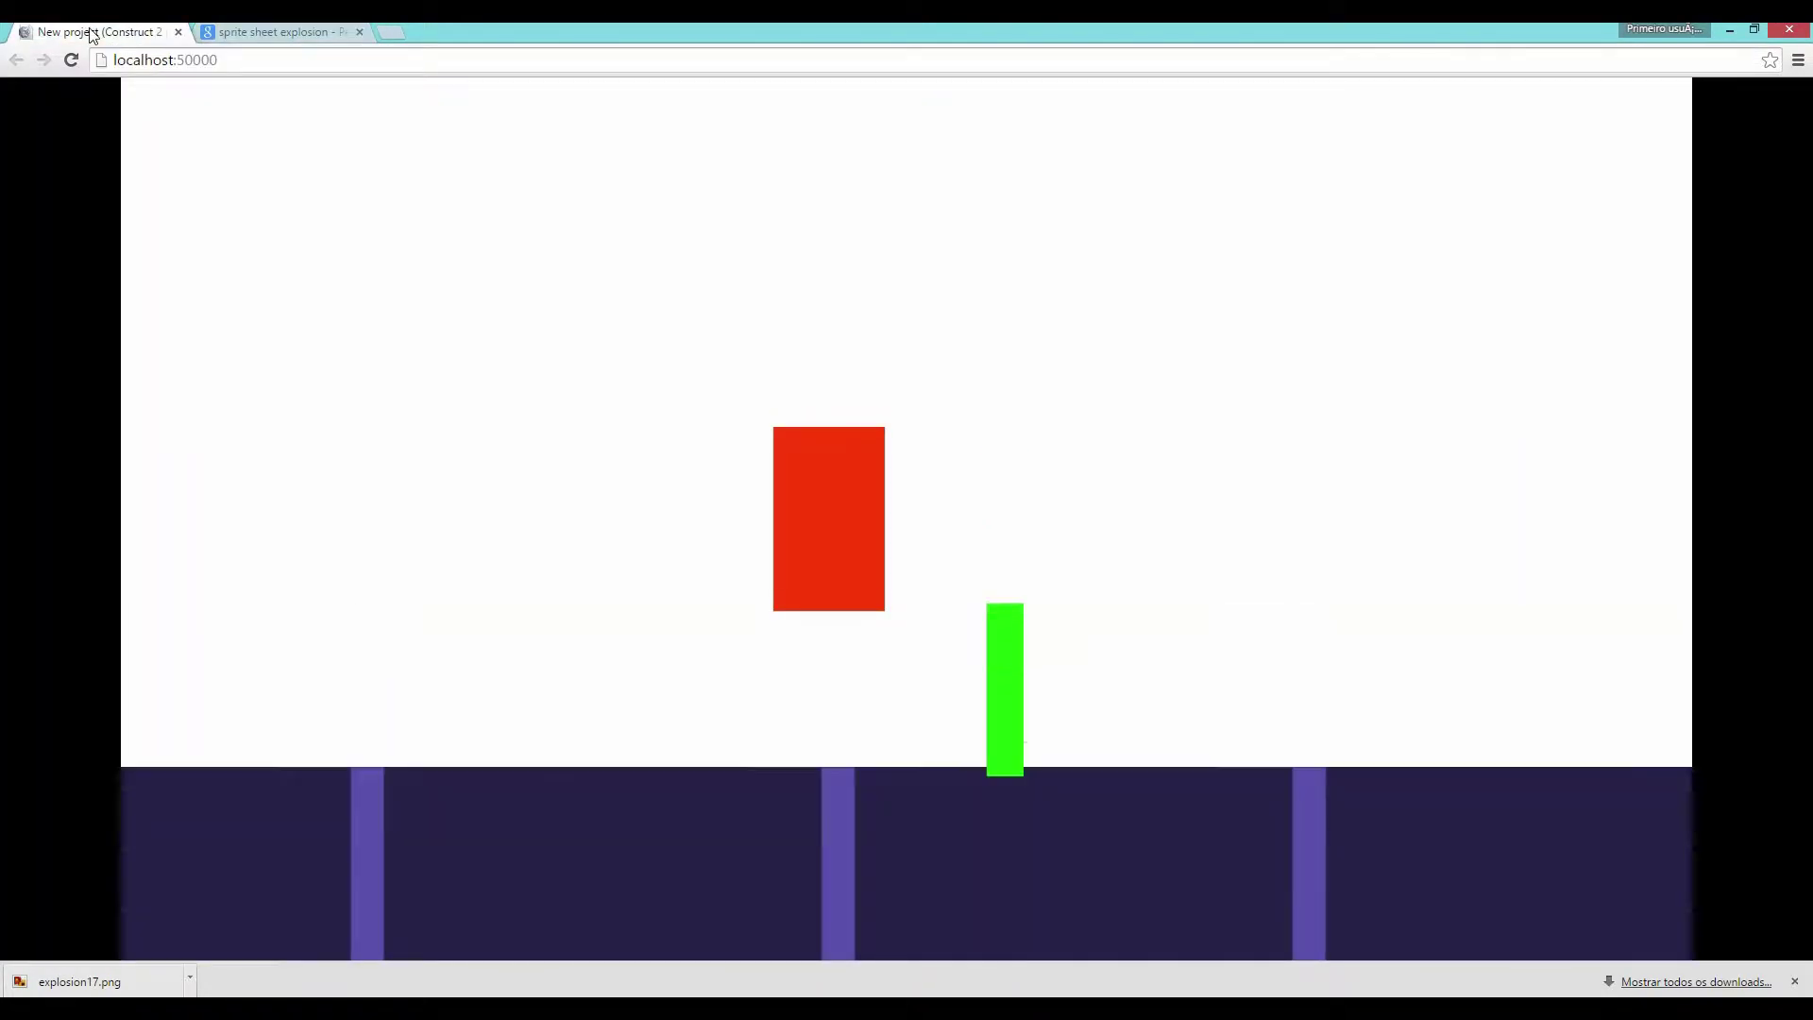
pyautogui.press('Up')
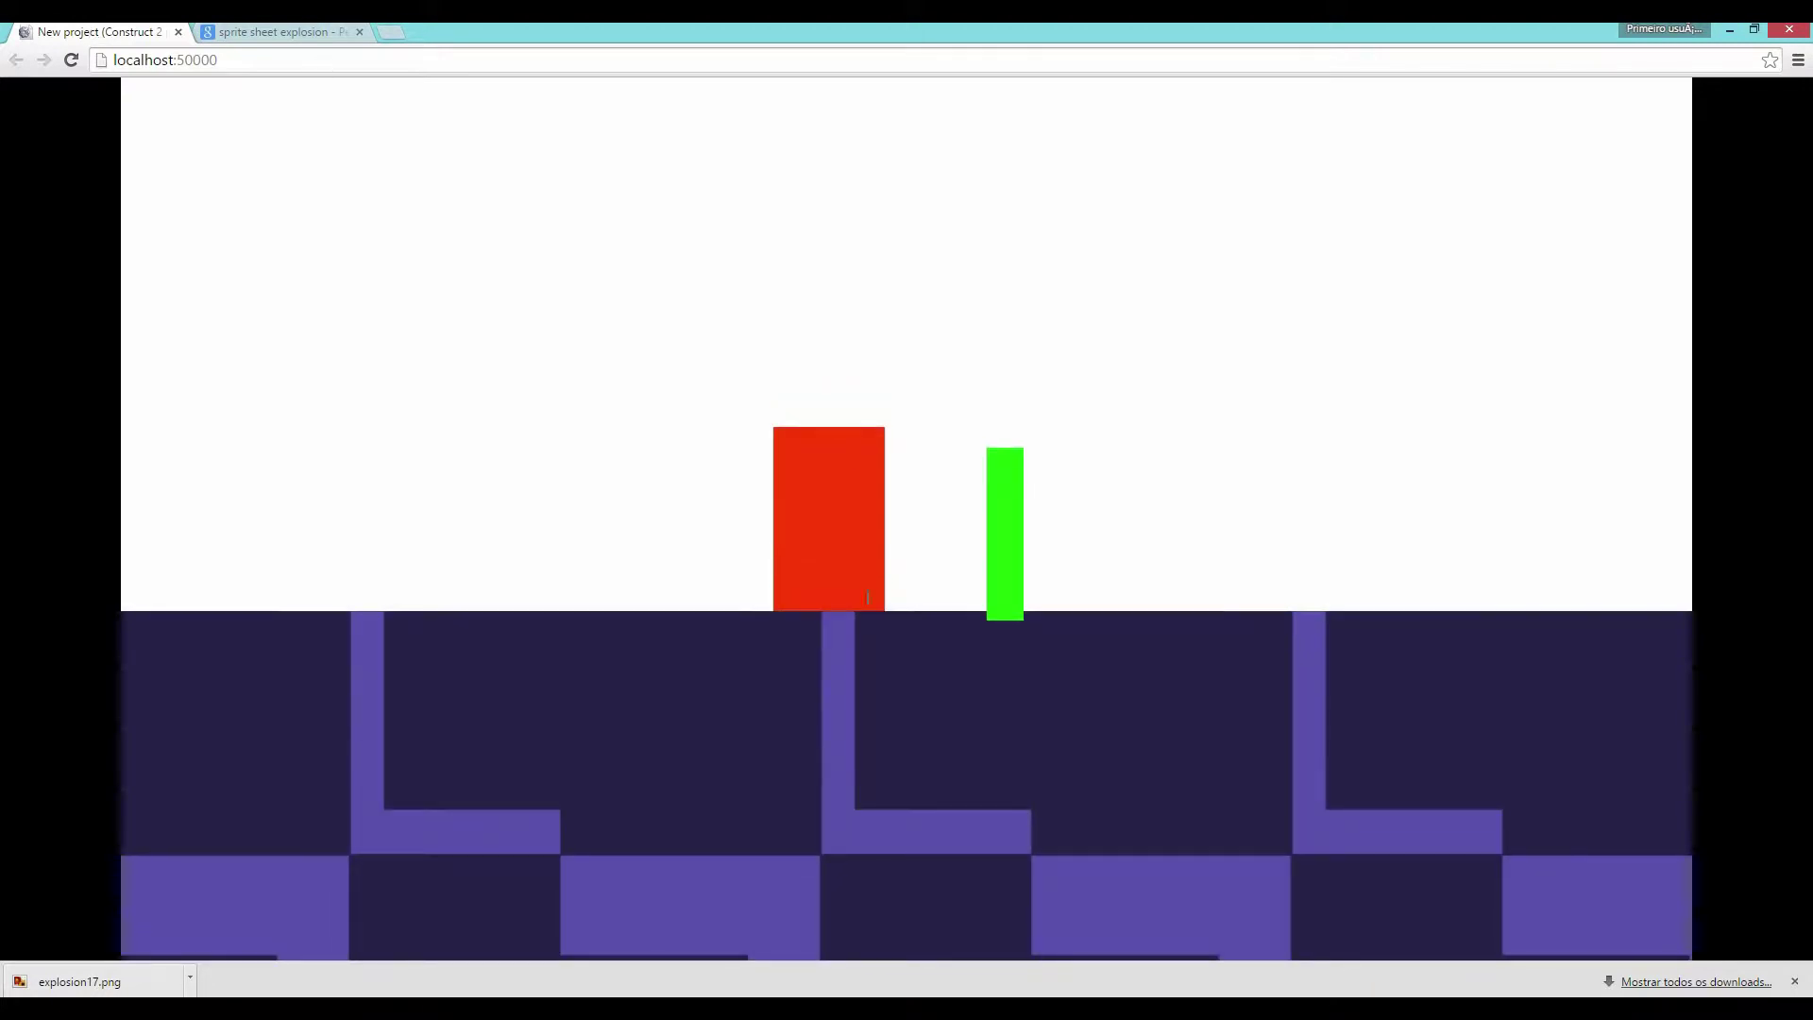
# Switch back to Construct 2 and move the red Sprite in Layout 1 to position 89, 324, before the first green obstacle.
pyautogui.hotkey('alt', 'Tab')
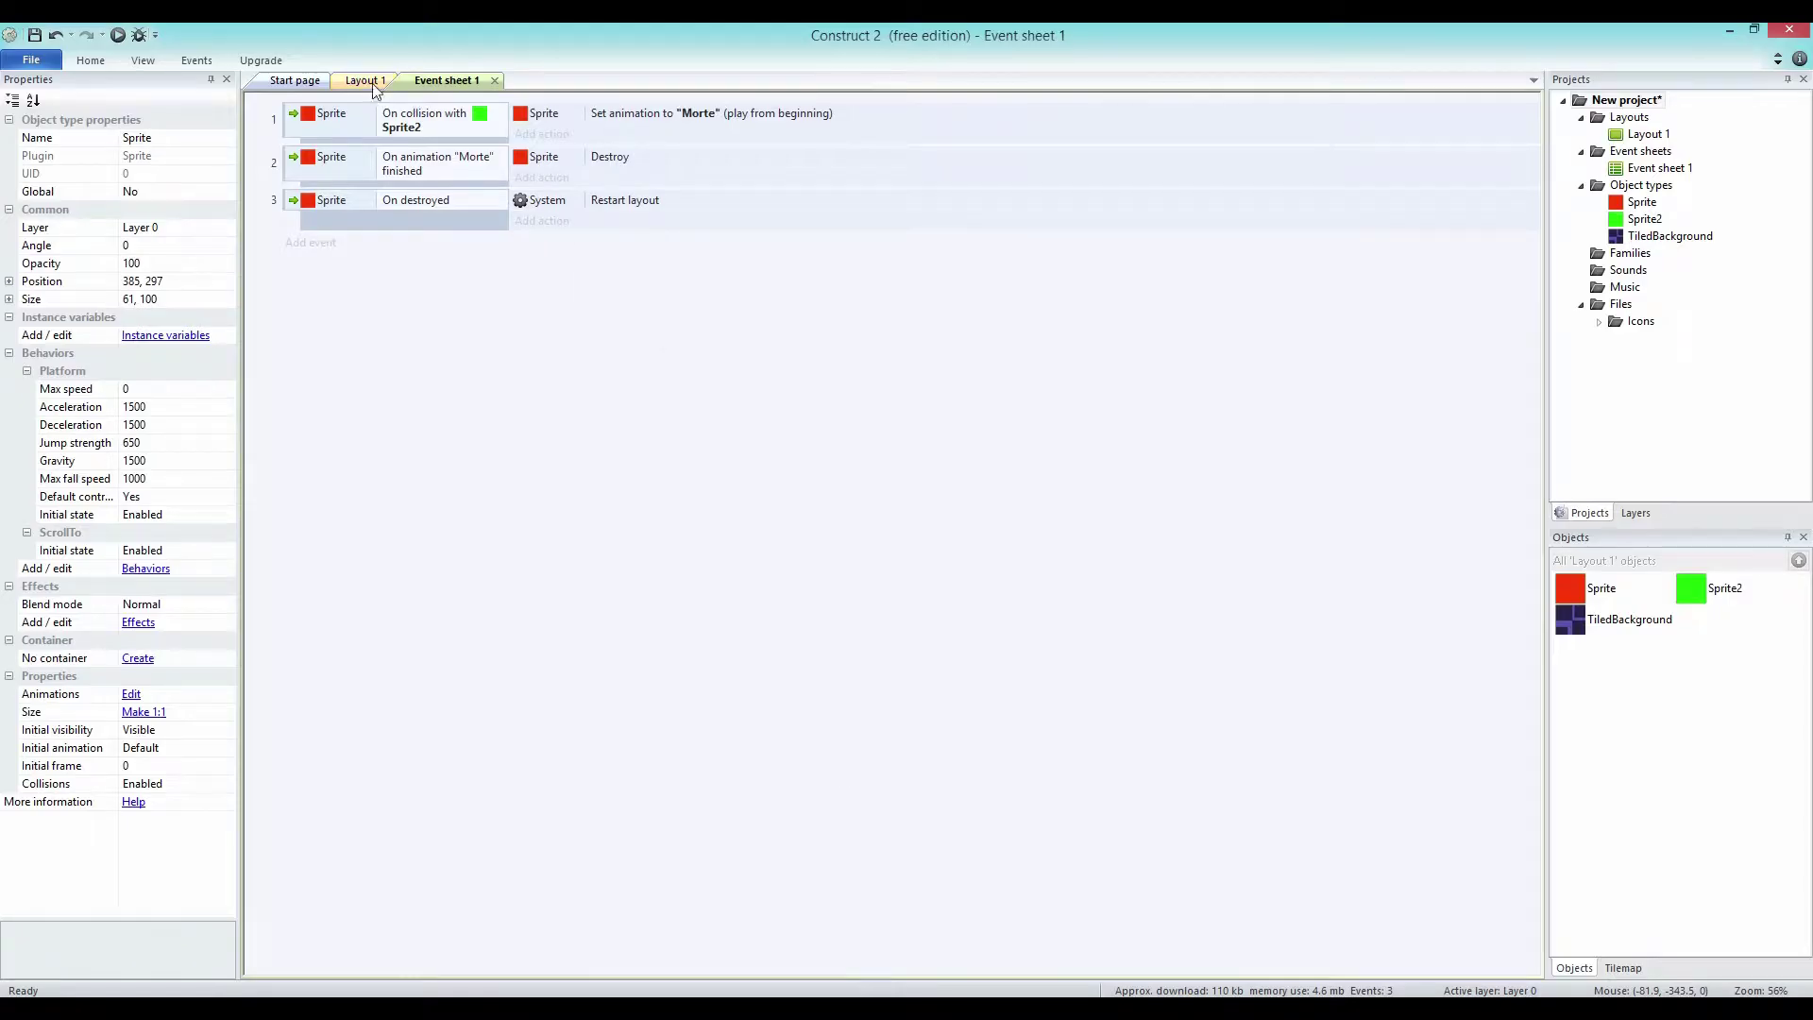
pyautogui.click(366, 81)
pyautogui.moveTo(482, 444); pyautogui.dragTo(479, 450)
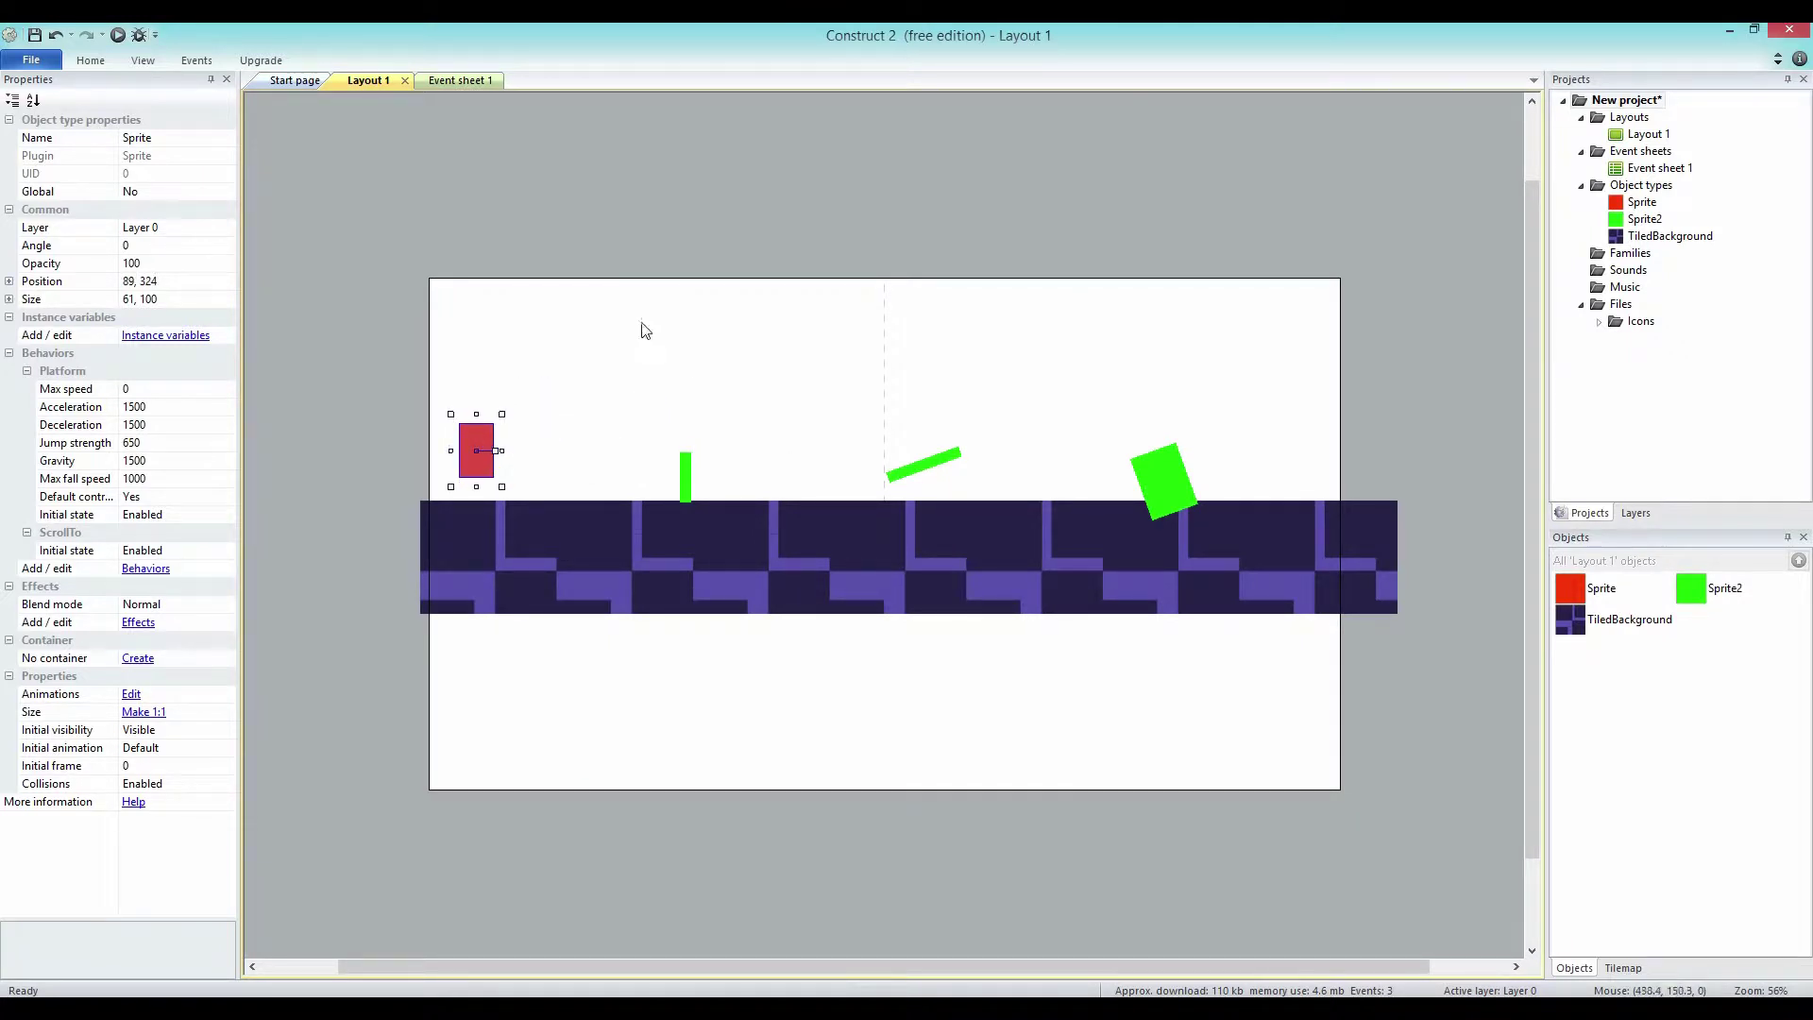
# Add the Bullet behavior to the red Sprite object type.
pyautogui.rightClick(1625, 203)
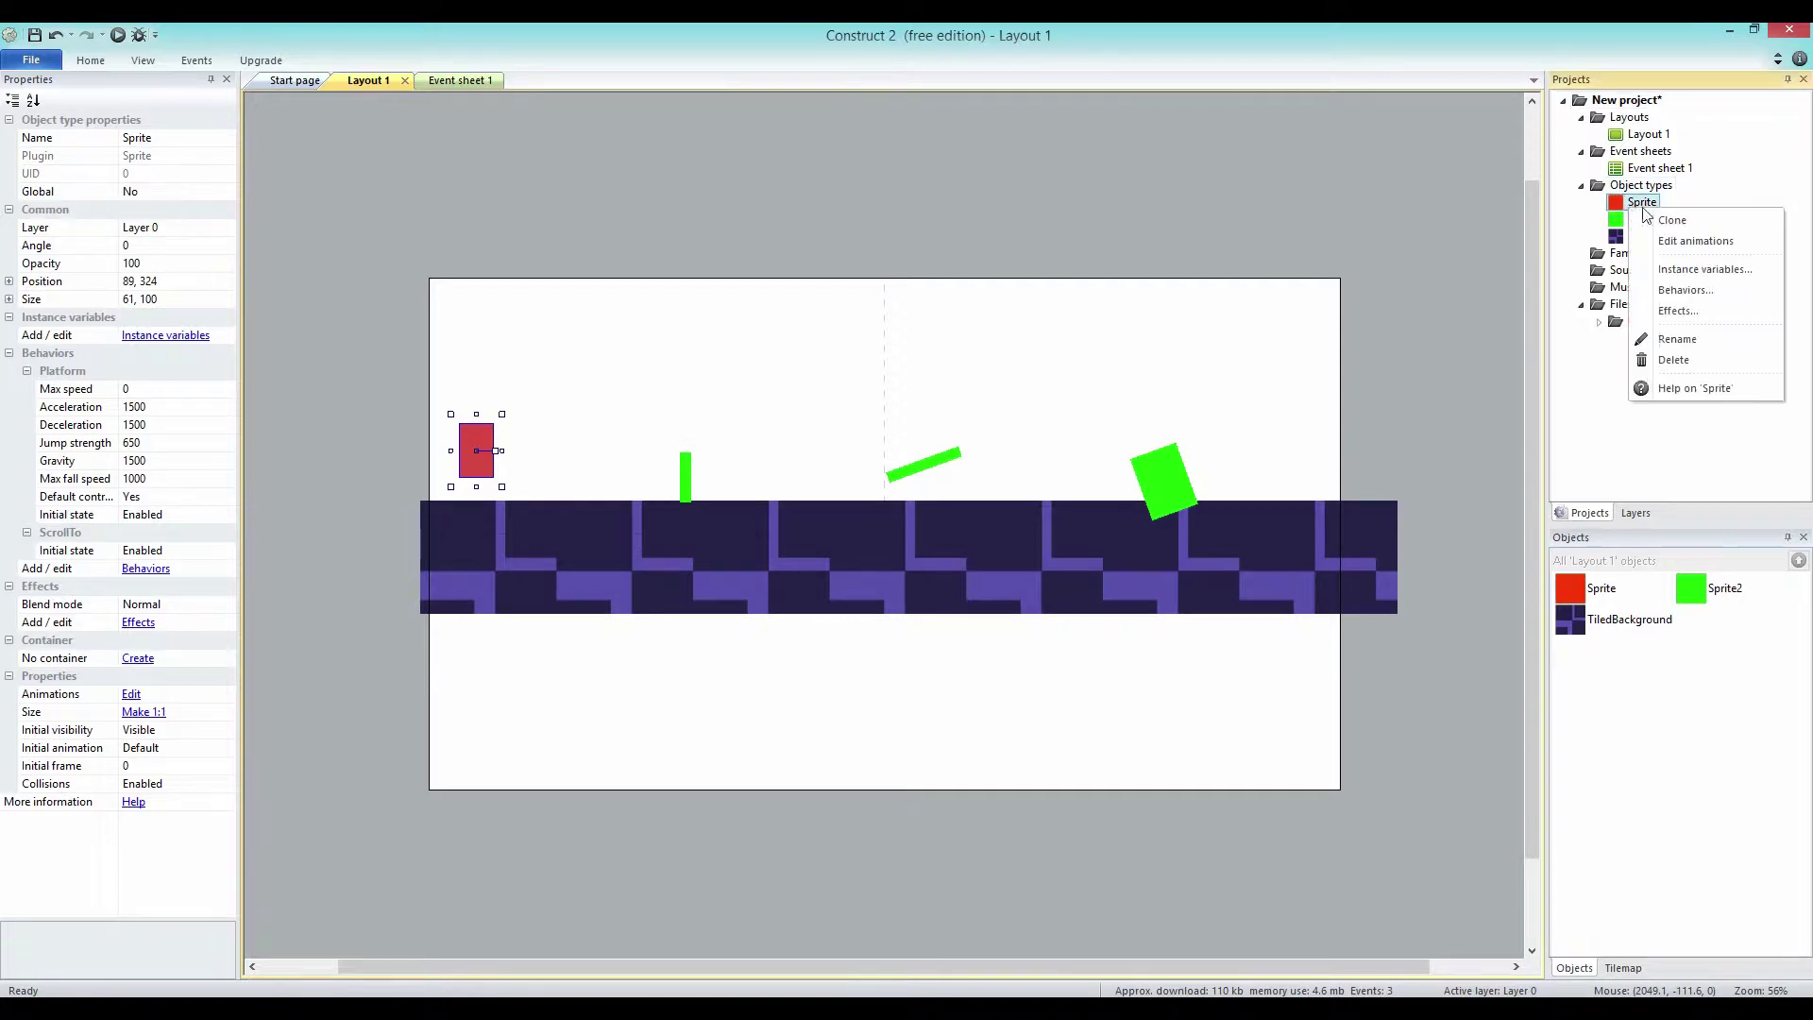
pyautogui.click(1733, 290)
pyautogui.click(767, 418)
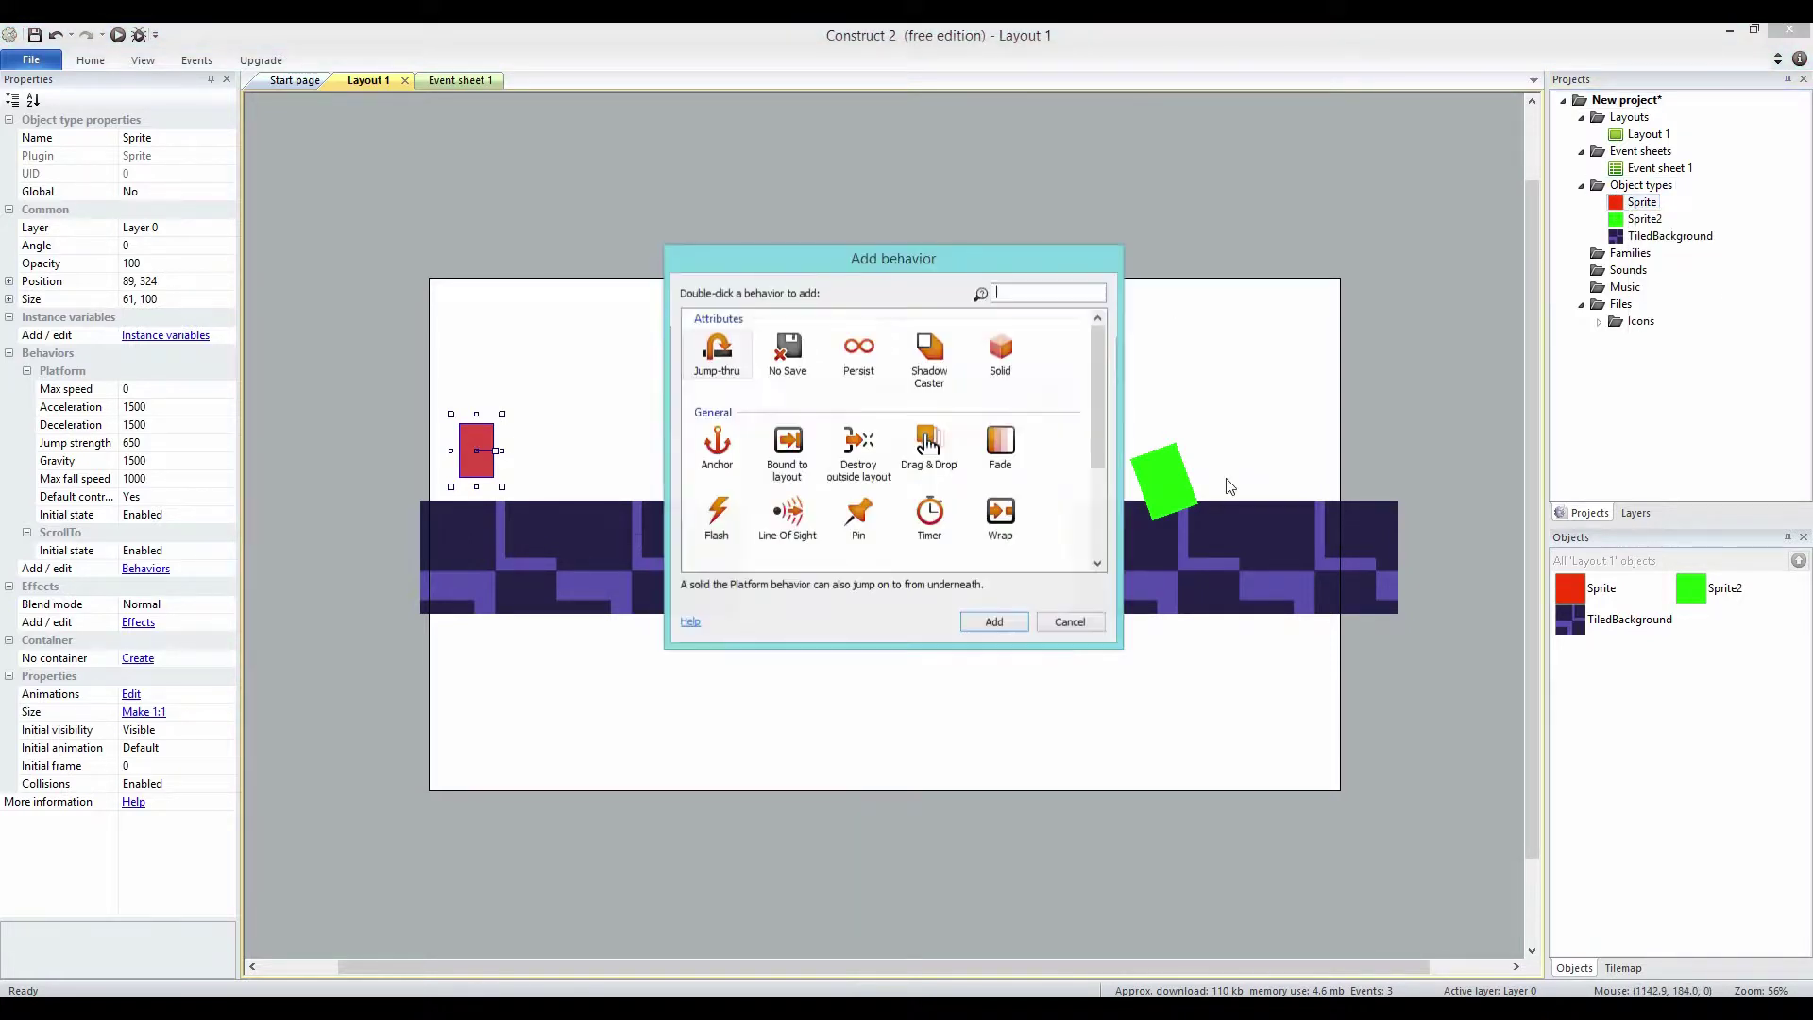
pyautogui.moveTo(1092, 354); pyautogui.dragTo(1109, 444)
pyautogui.click(787, 449)
pyautogui.click(1017, 625)
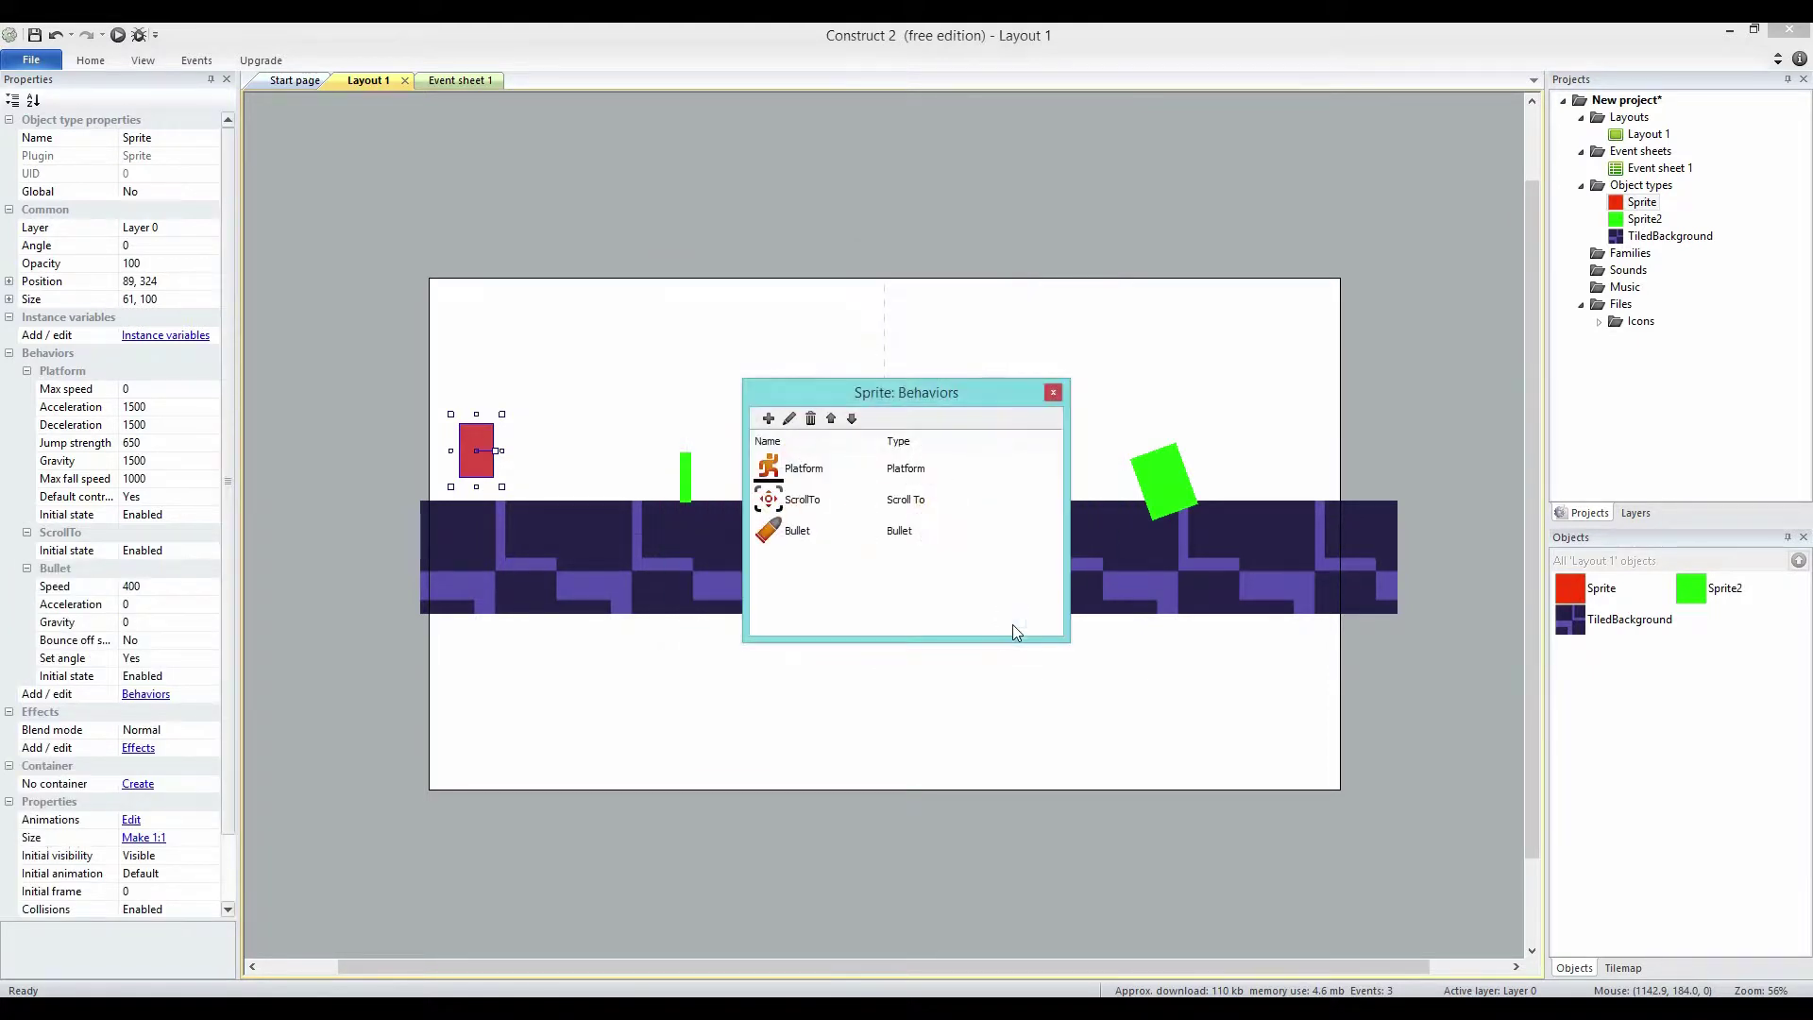
pyautogui.click(1052, 395)
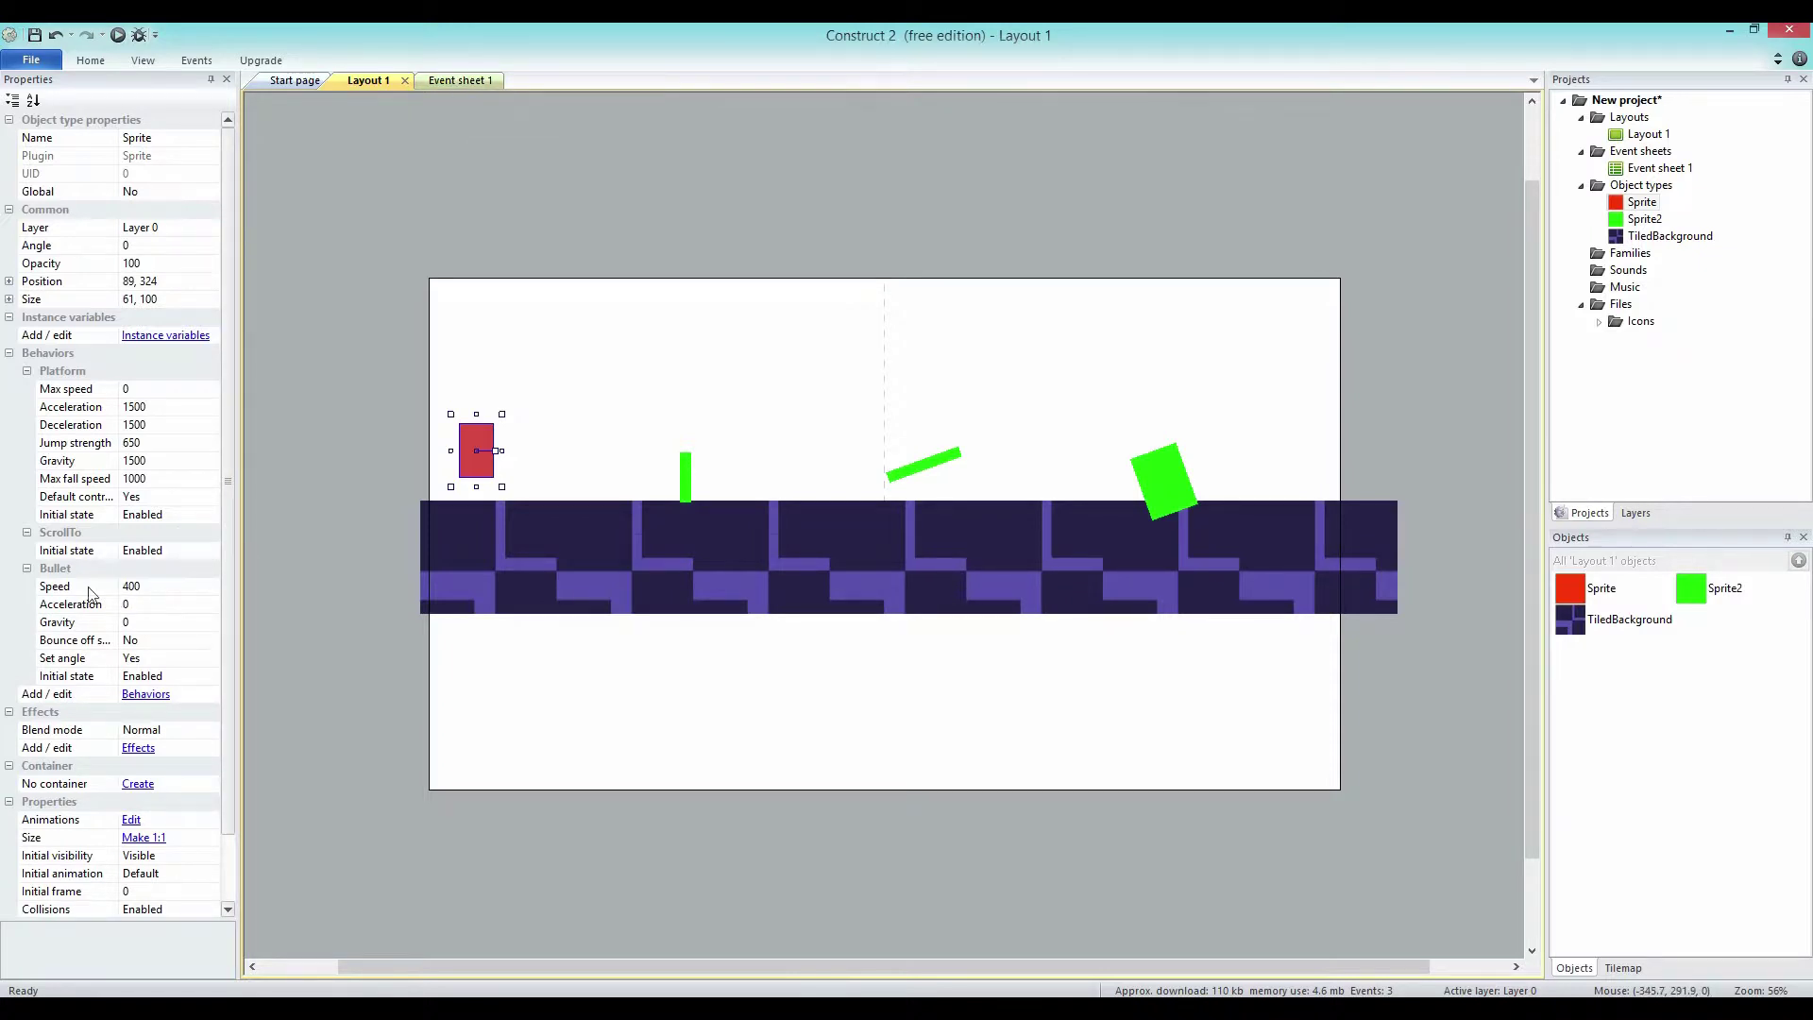
# Preview the layout in the browser to test the Sprite's automatic movement, and return to Construct 2.
pyautogui.click(139, 36)
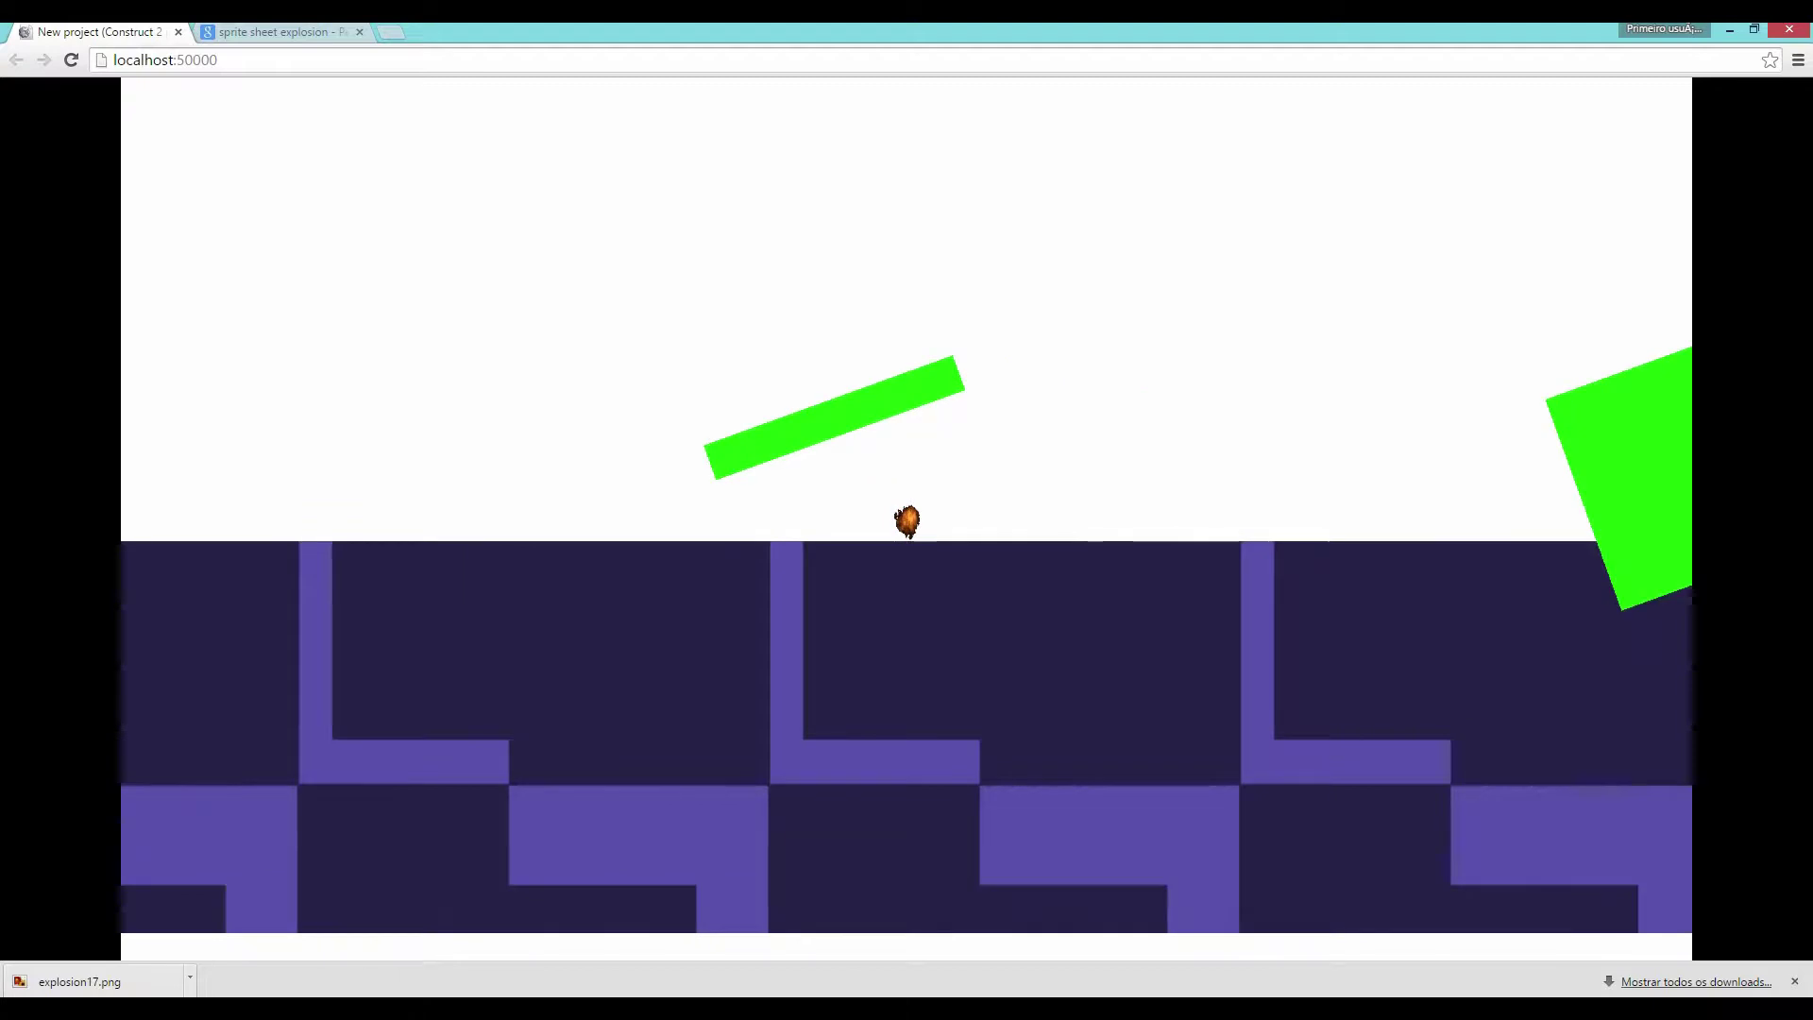
pyautogui.moveTo(1012, 1008)
pyautogui.click(945, 900)
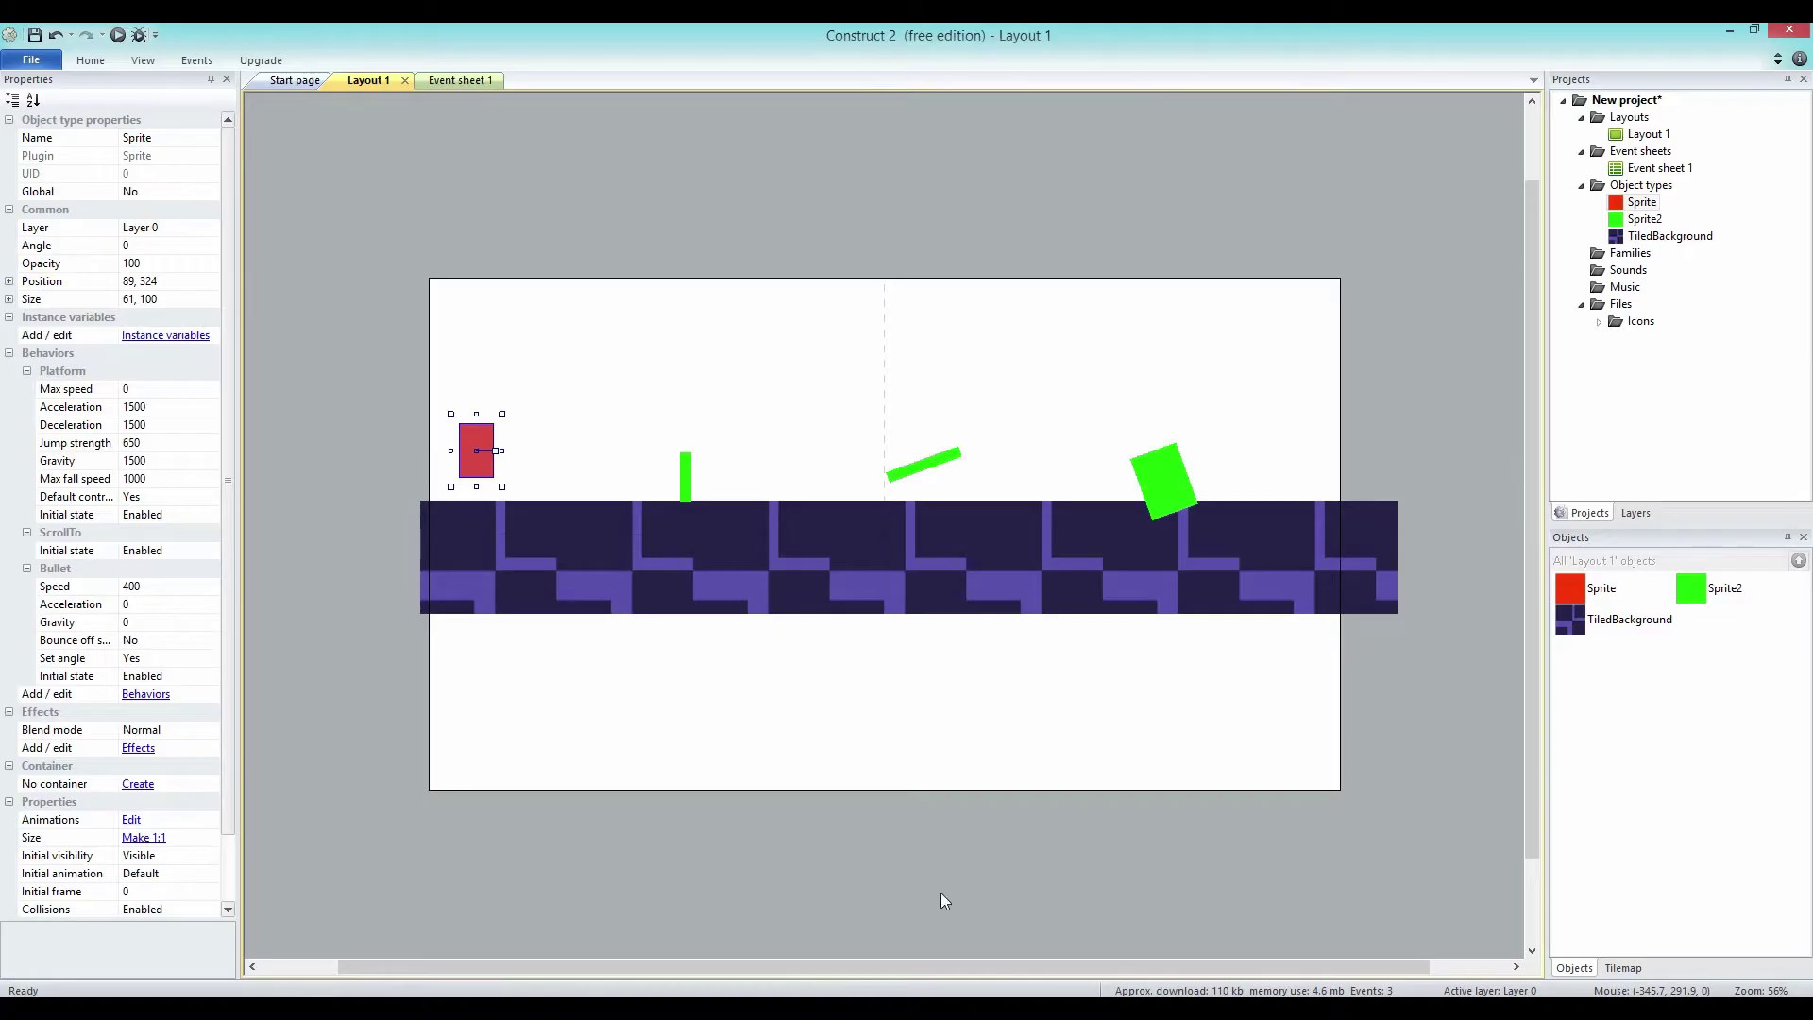
# Add a Bullet Set enabled action for Sprite with state Disabled to the Sprite2 collision event in Event sheet 1.
pyautogui.click(461, 82)
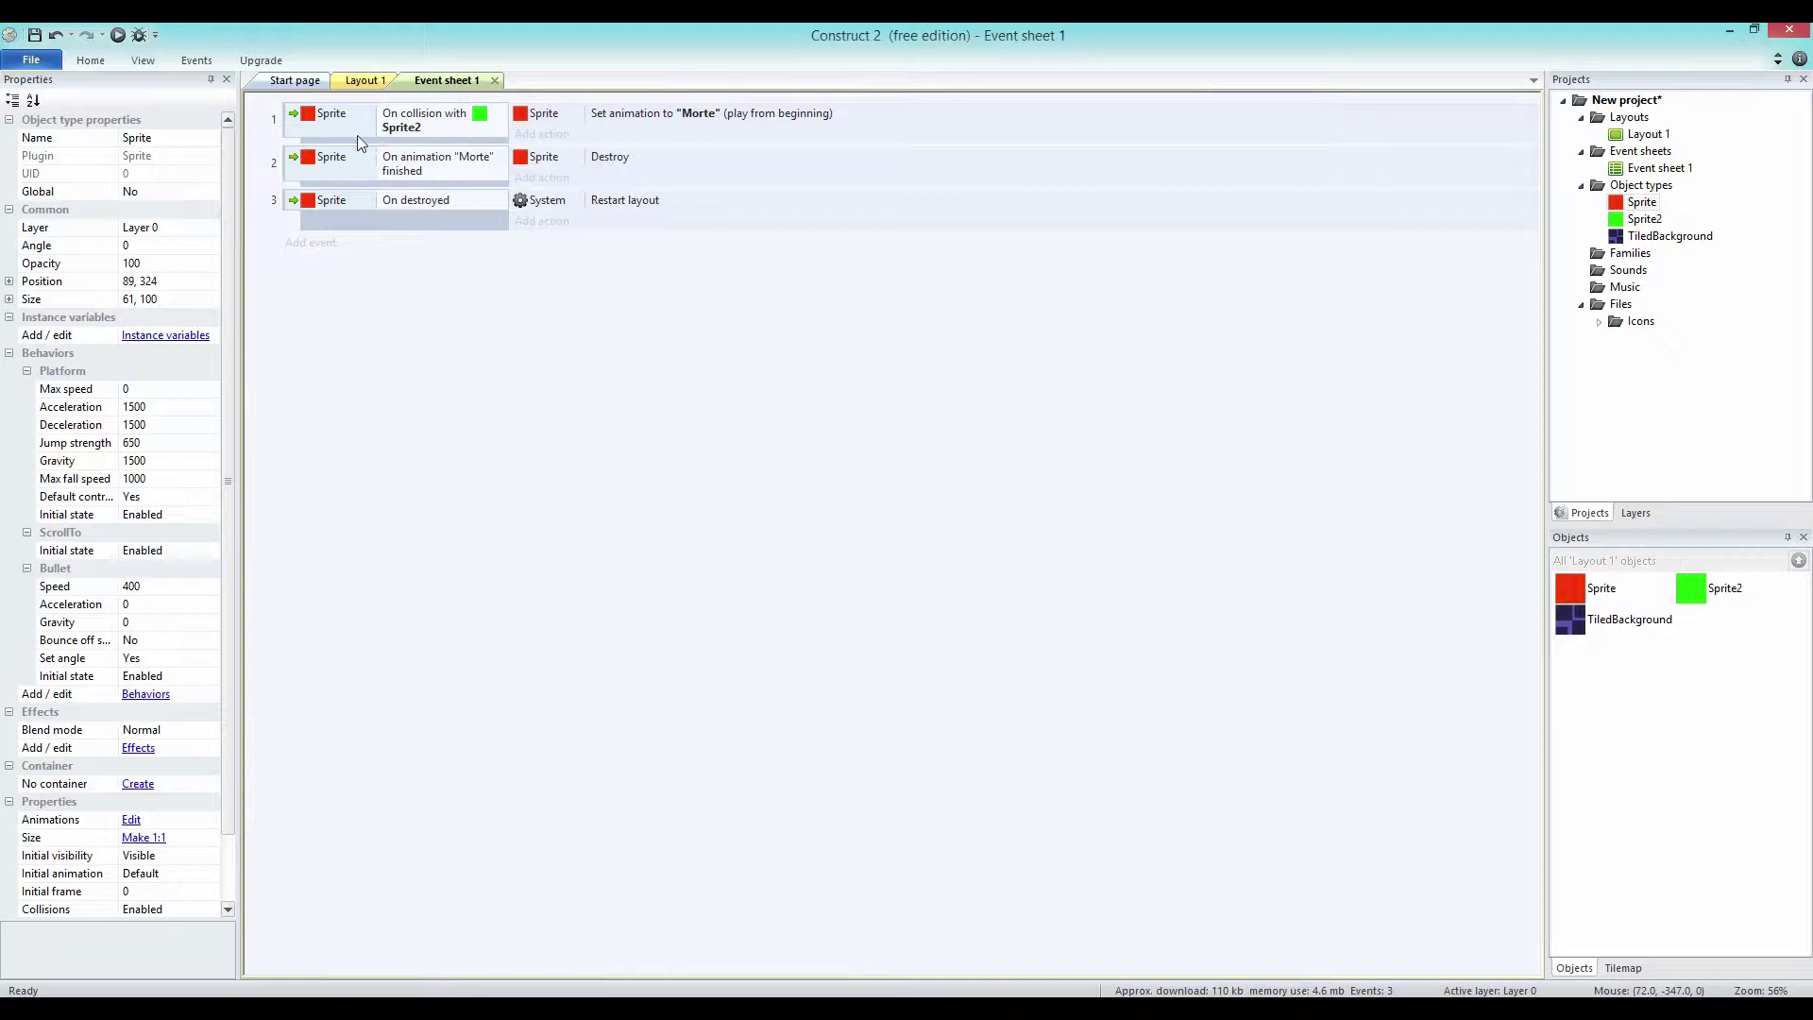
pyautogui.click(522, 133)
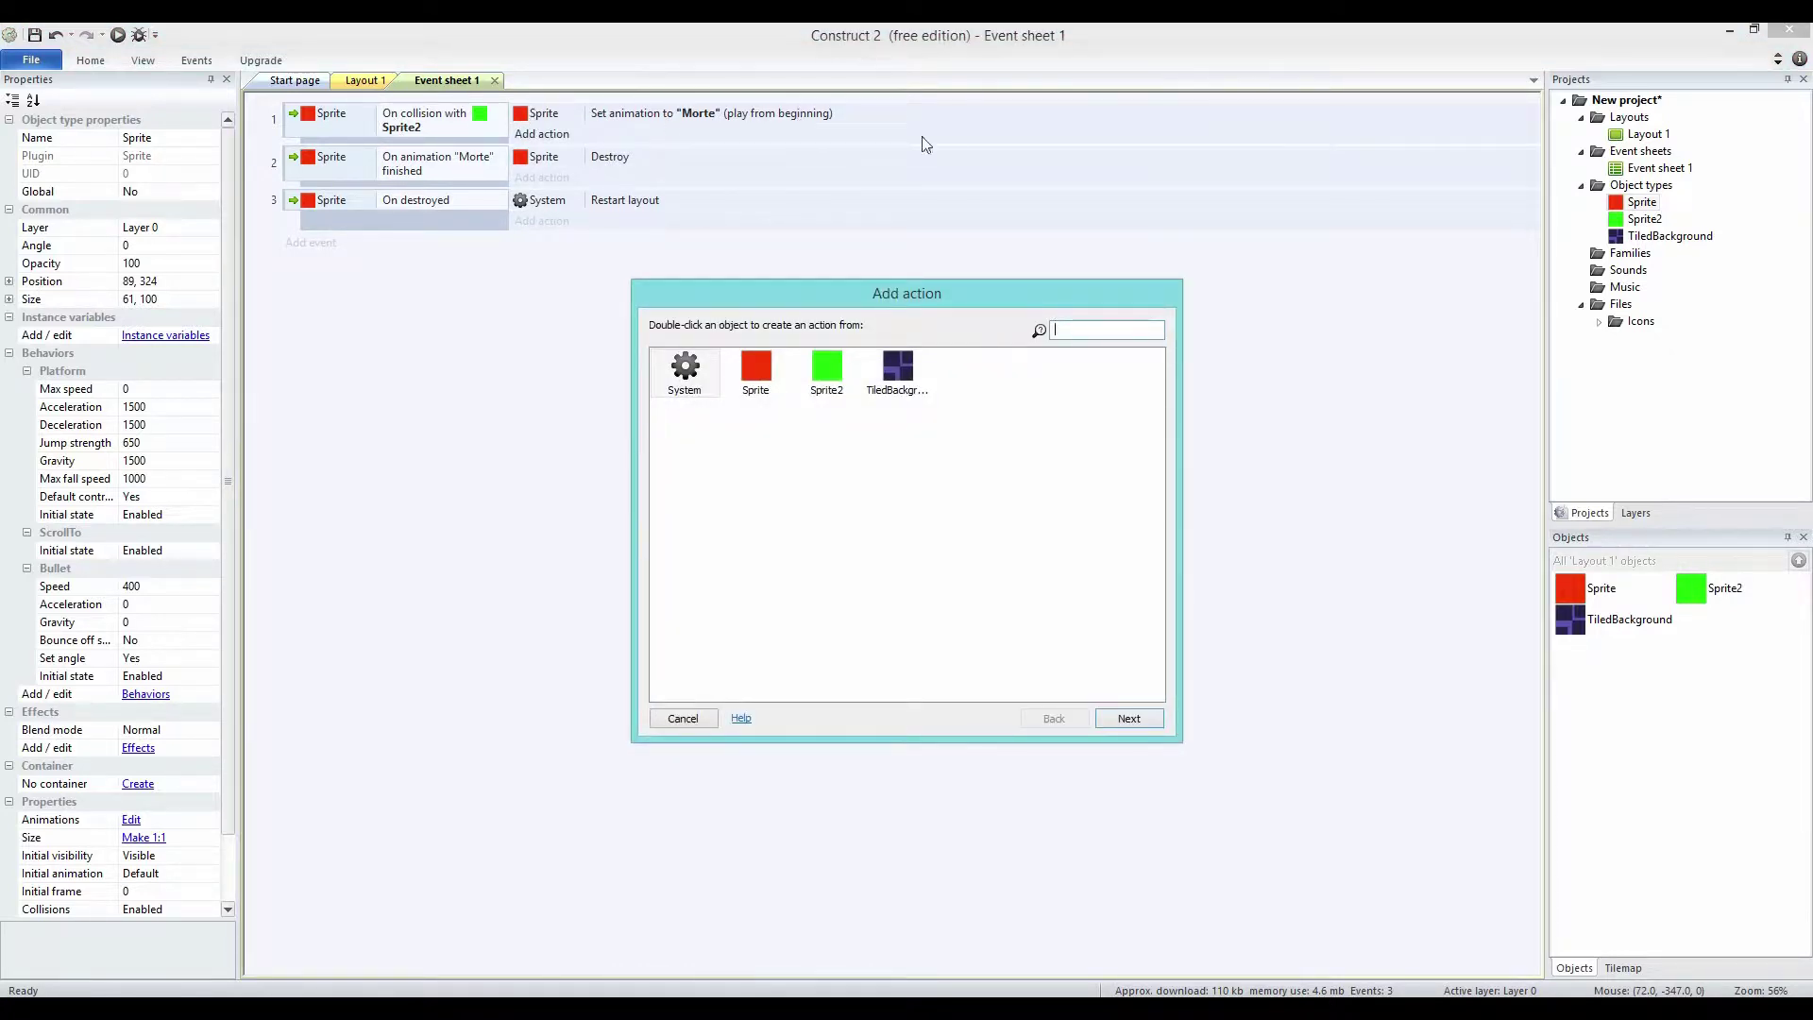
pyautogui.doubleClick(756, 368)
pyautogui.moveTo(1156, 416); pyautogui.dragTo(1160, 465)
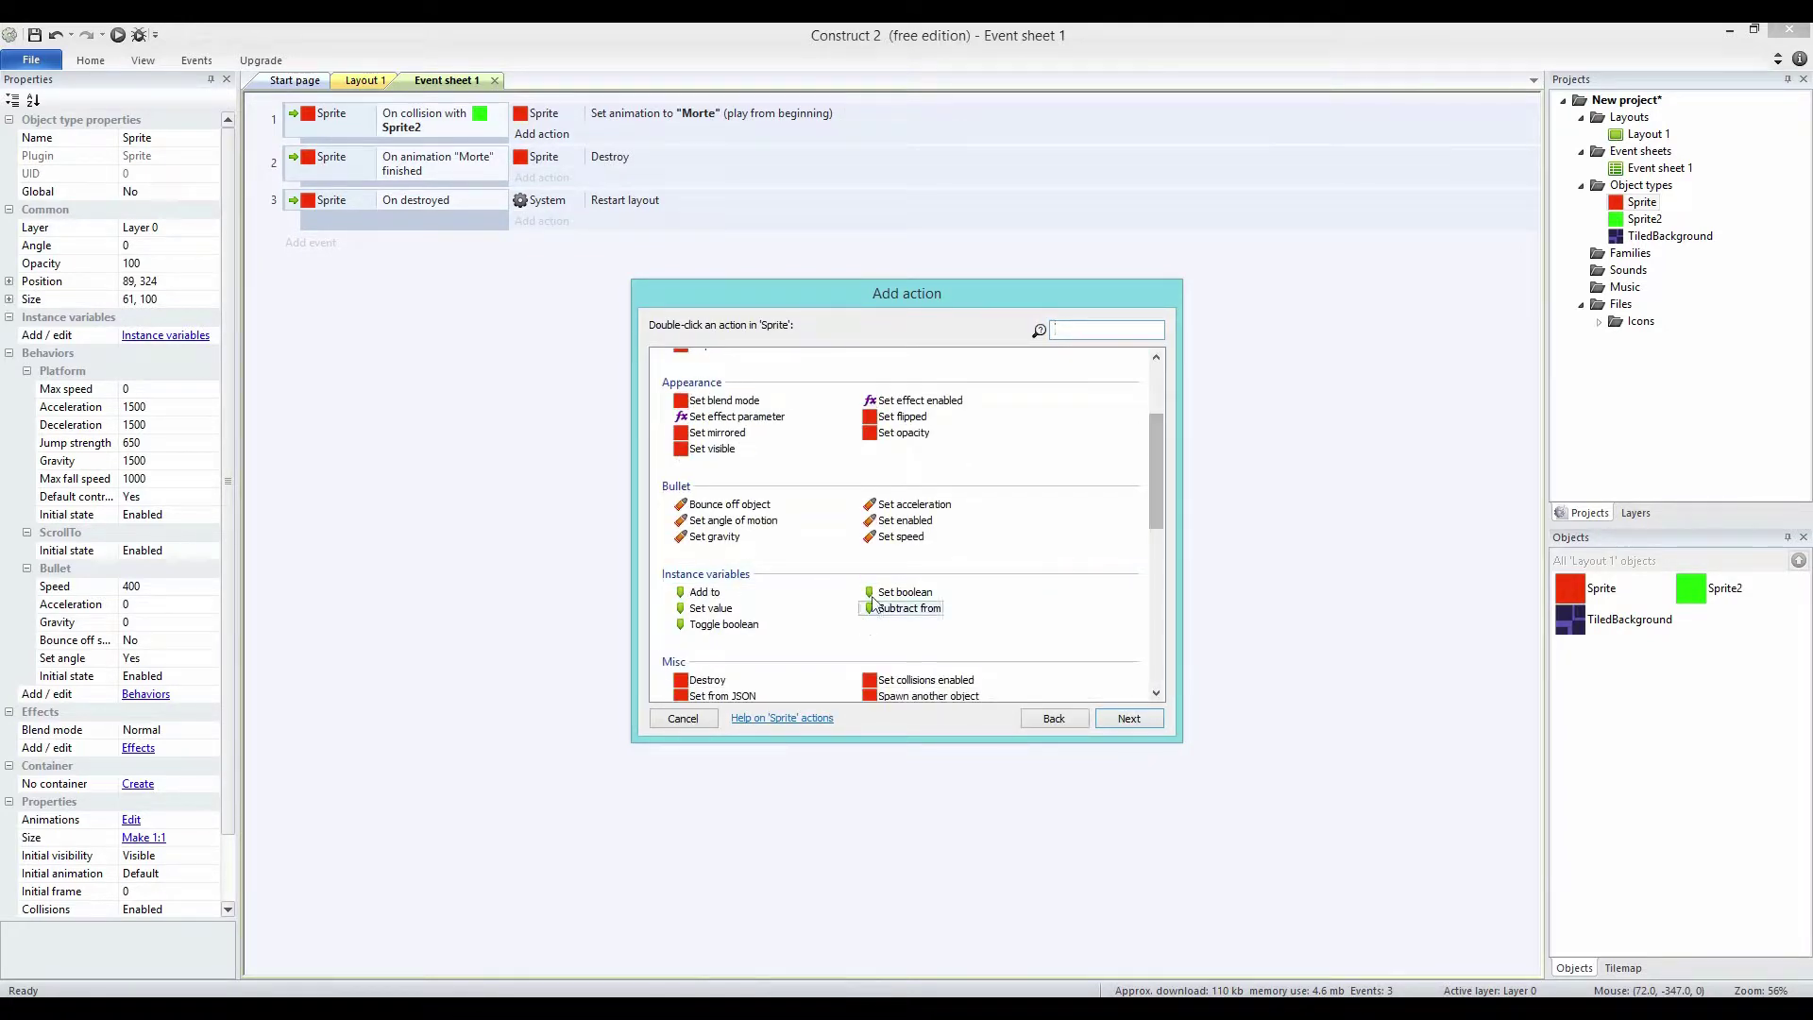
pyautogui.doubleClick(905, 520)
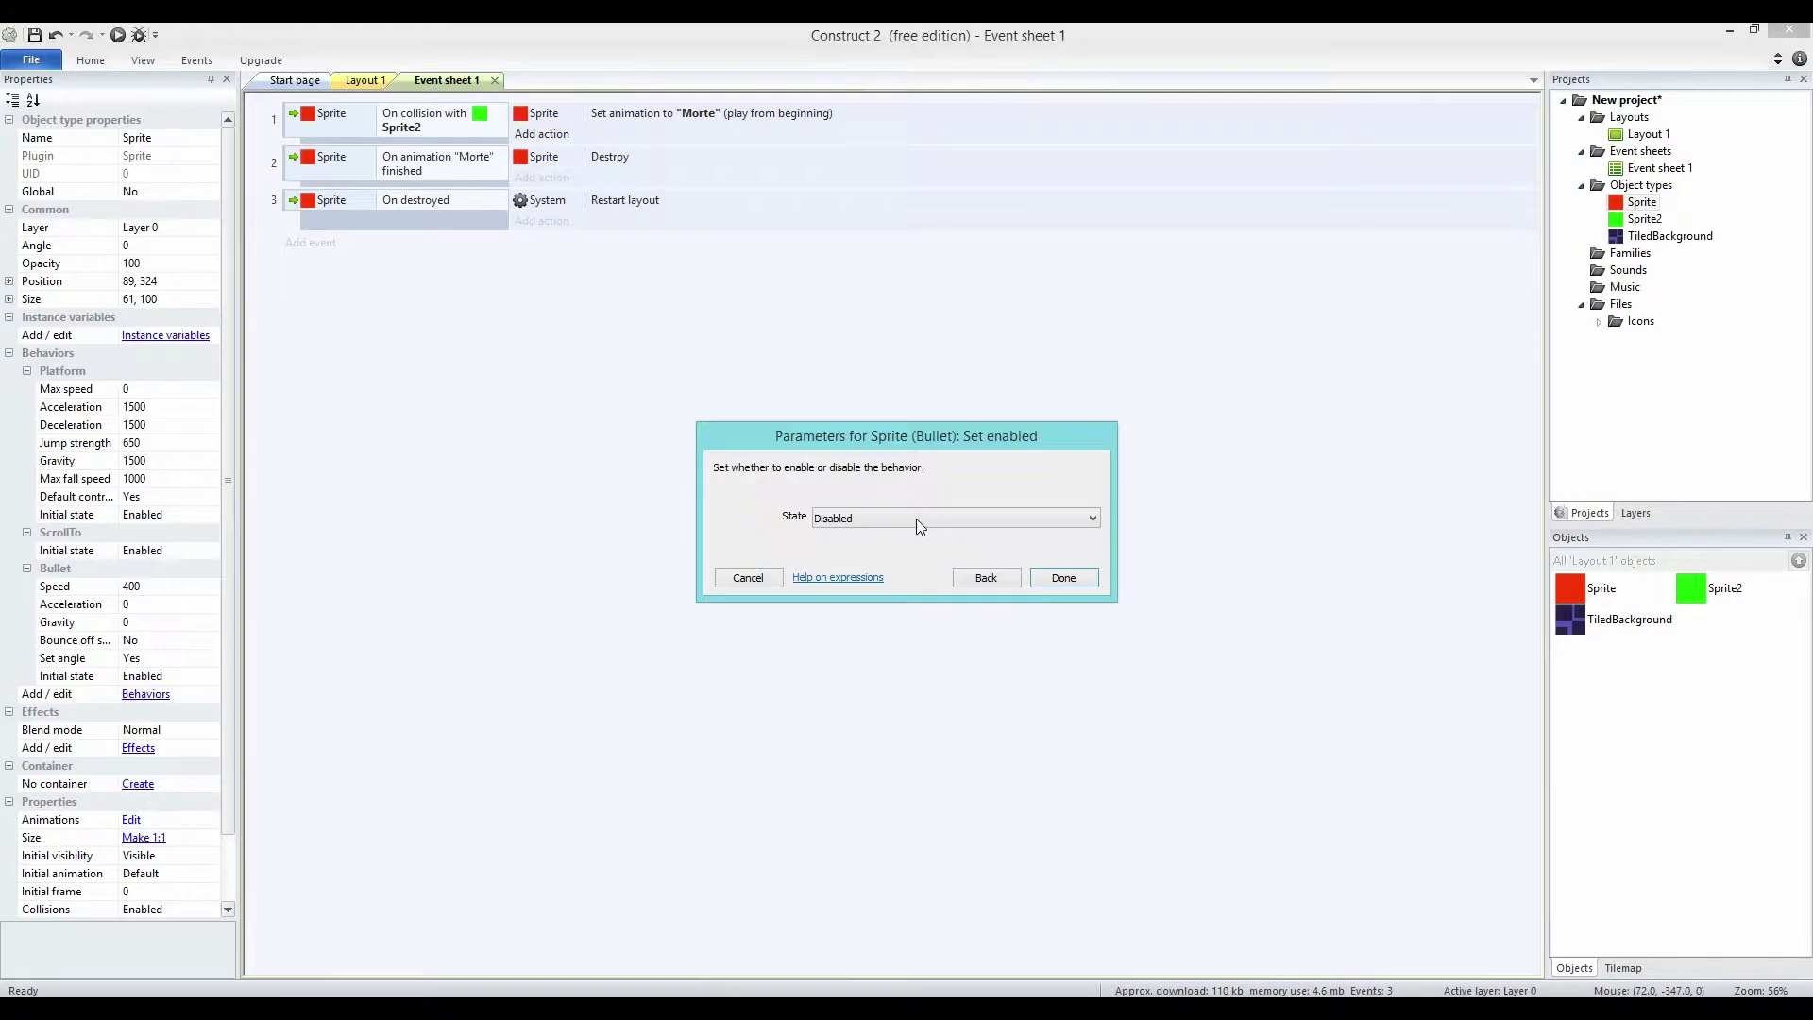
pyautogui.click(1061, 578)
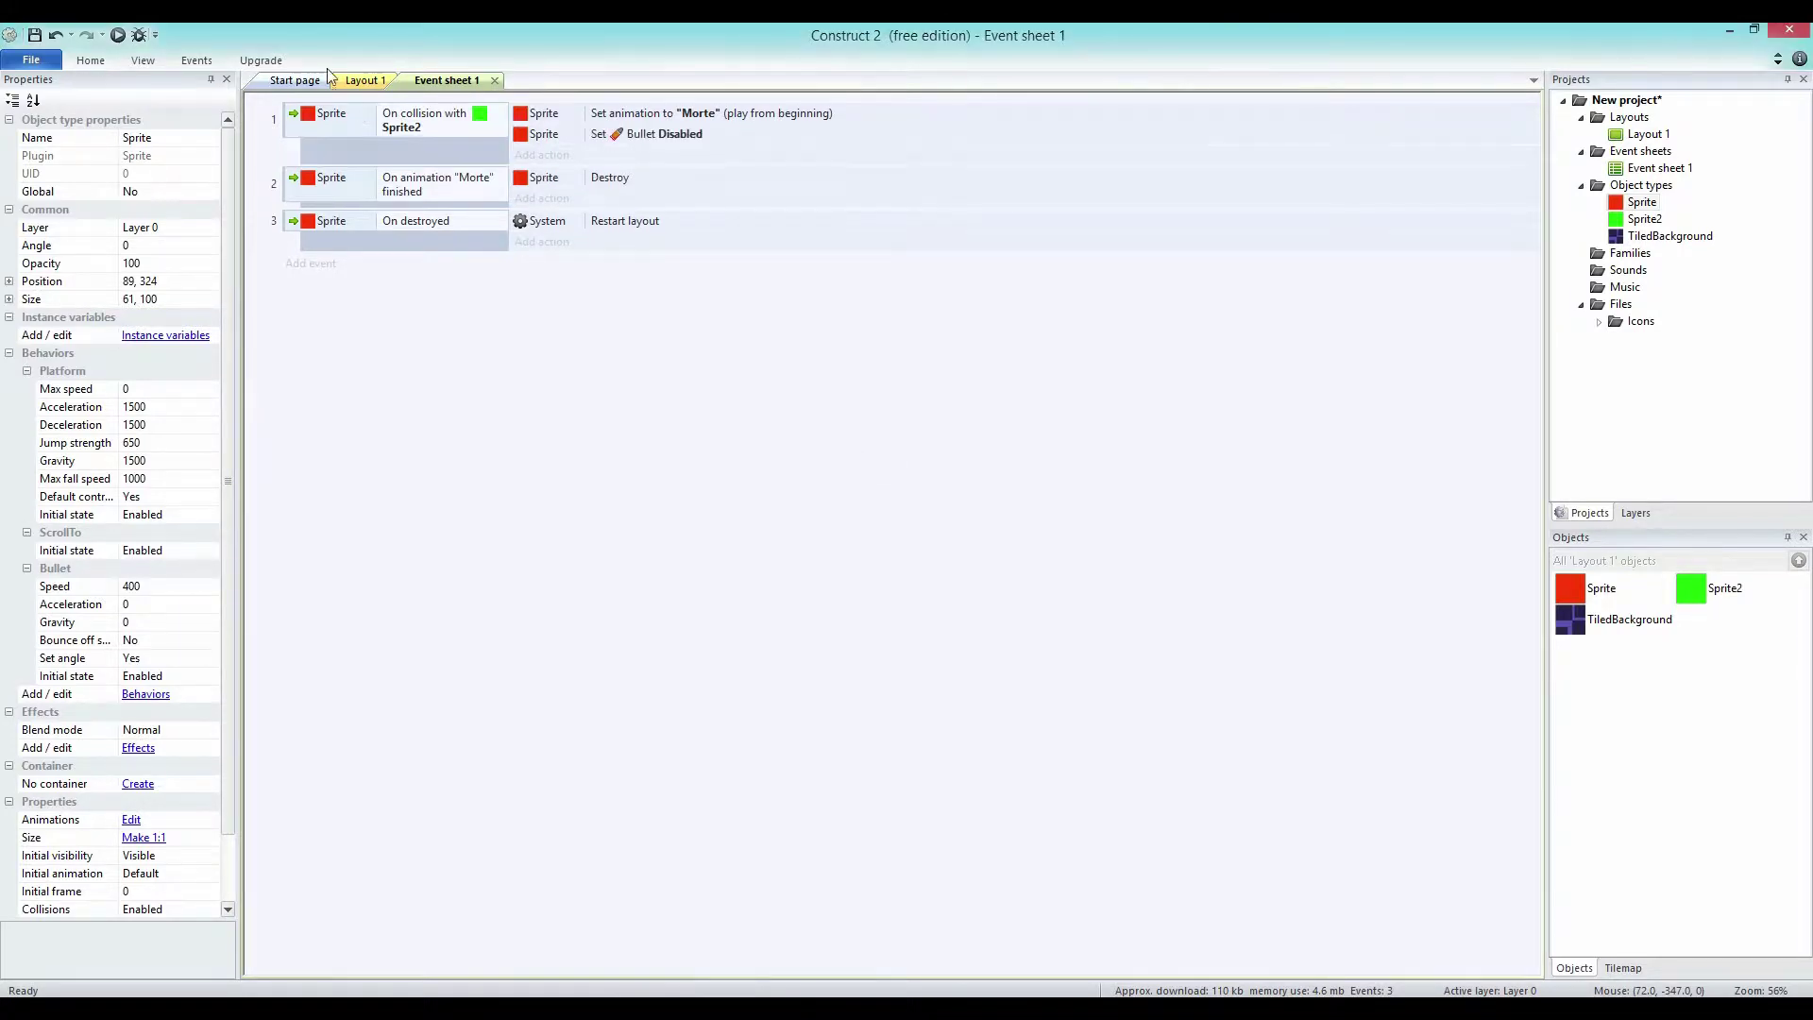
# Run the game preview in the browser and playtest jumping over the green obstacles, dying and restarting.
pyautogui.click(118, 35)
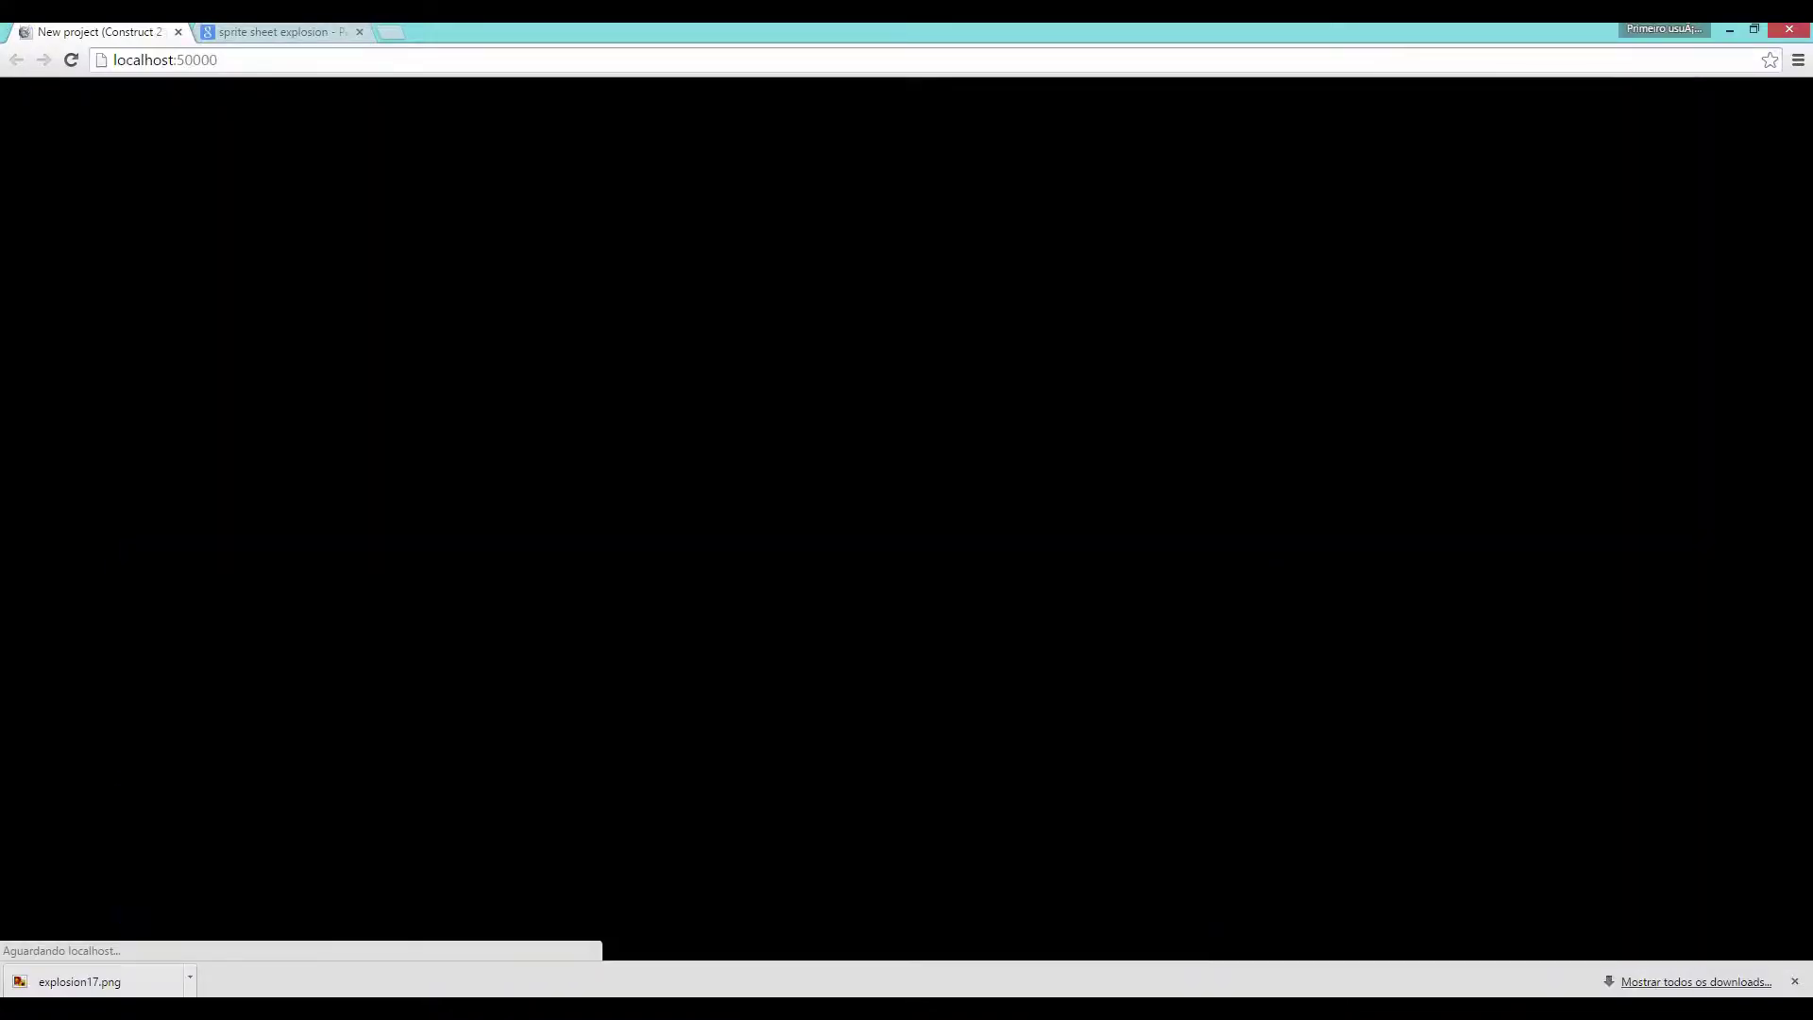
pyautogui.press('Right')
pyautogui.press('Up')
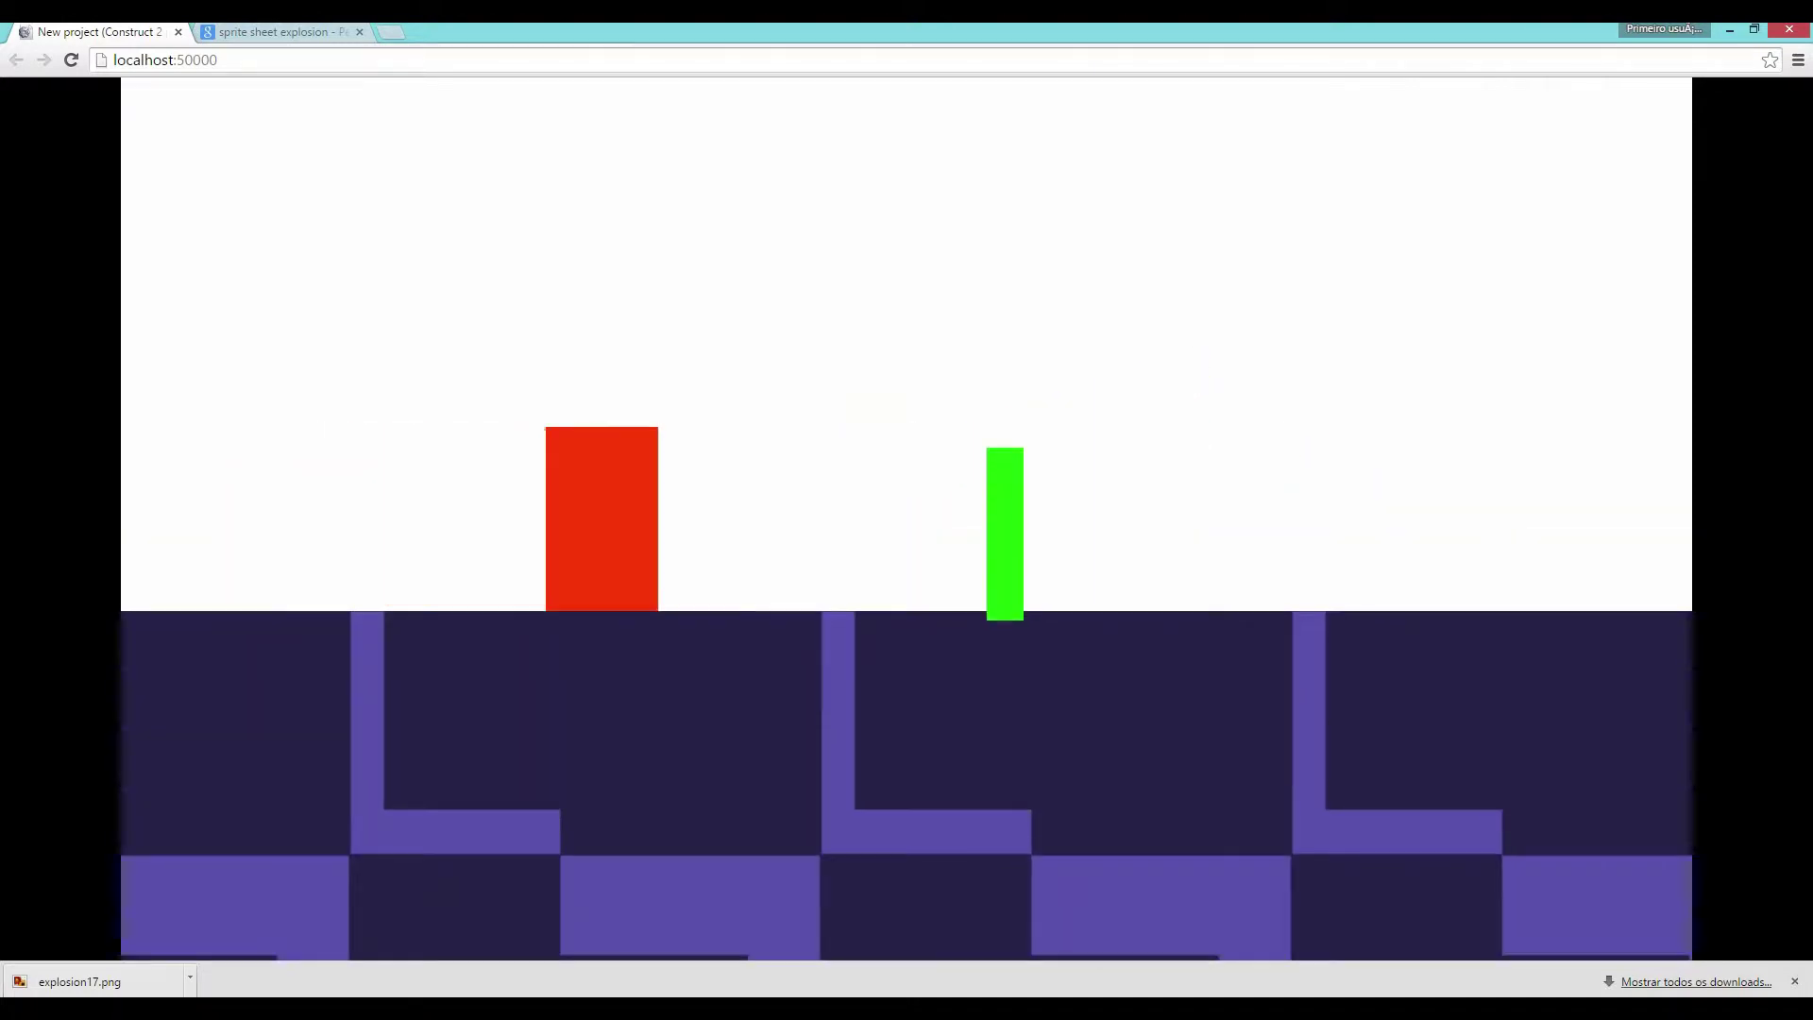
pyautogui.press('Right')
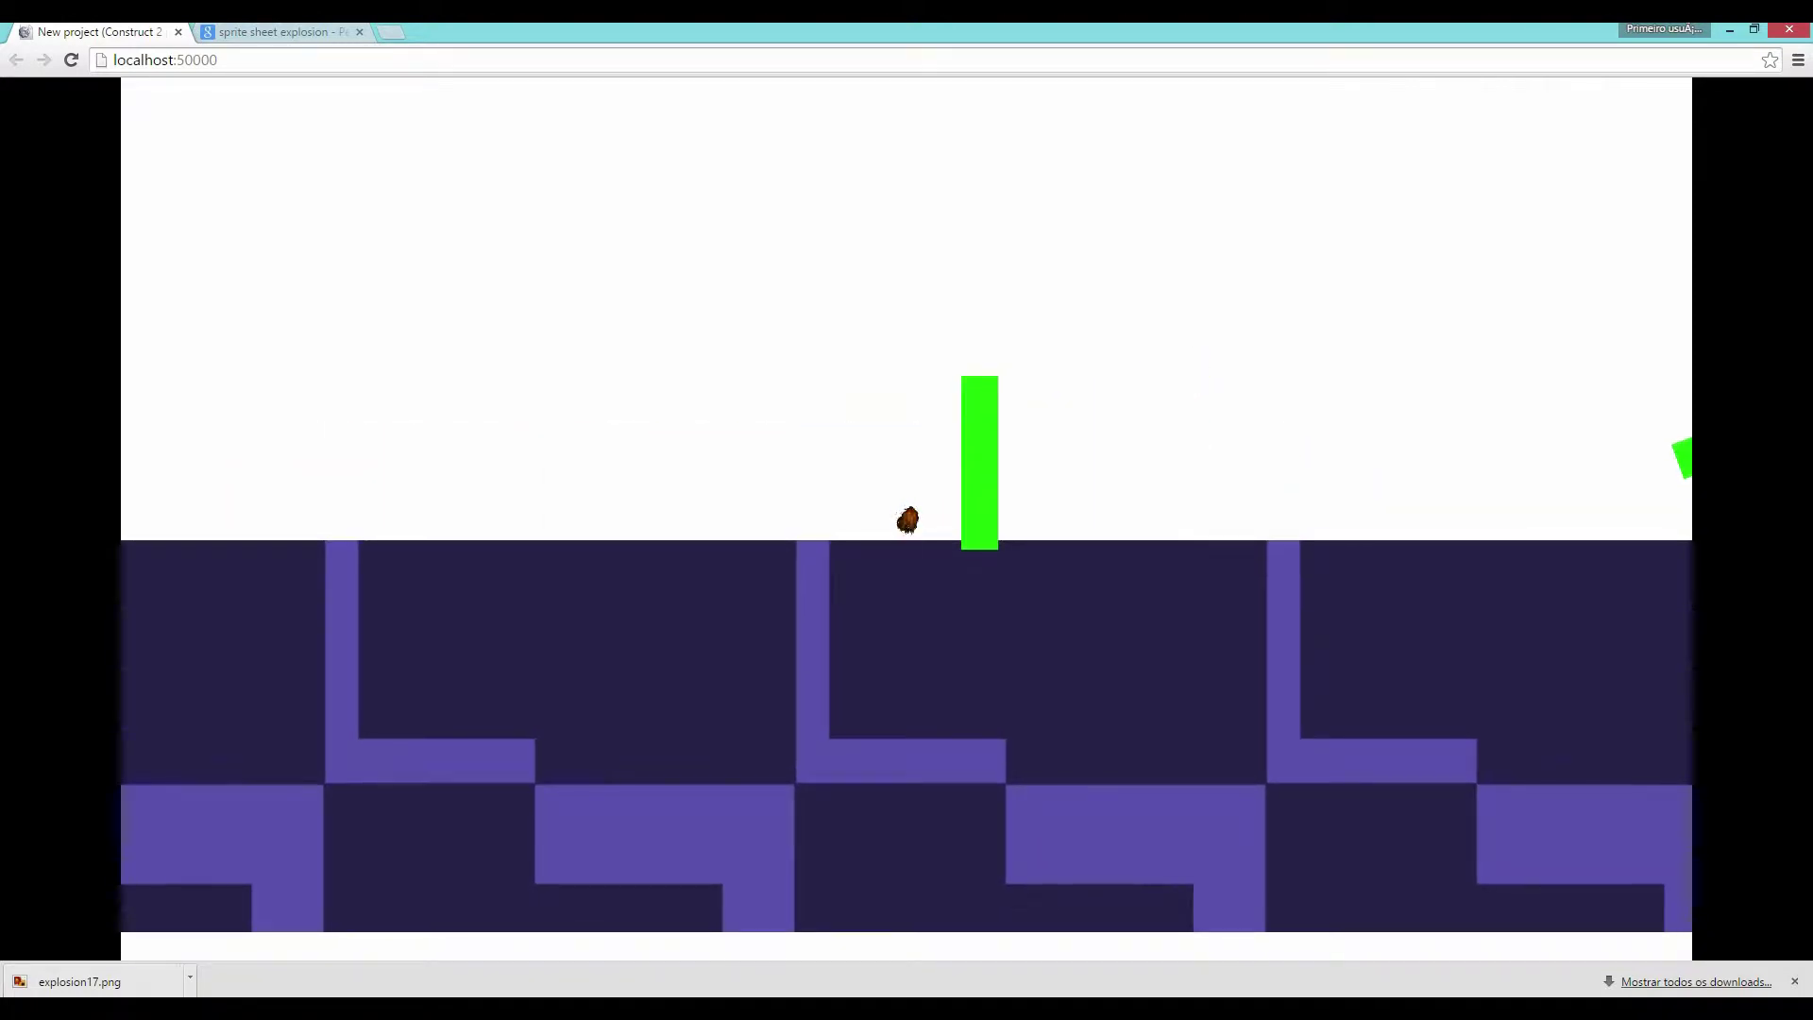
pyautogui.press('Right')
pyautogui.press('Up')
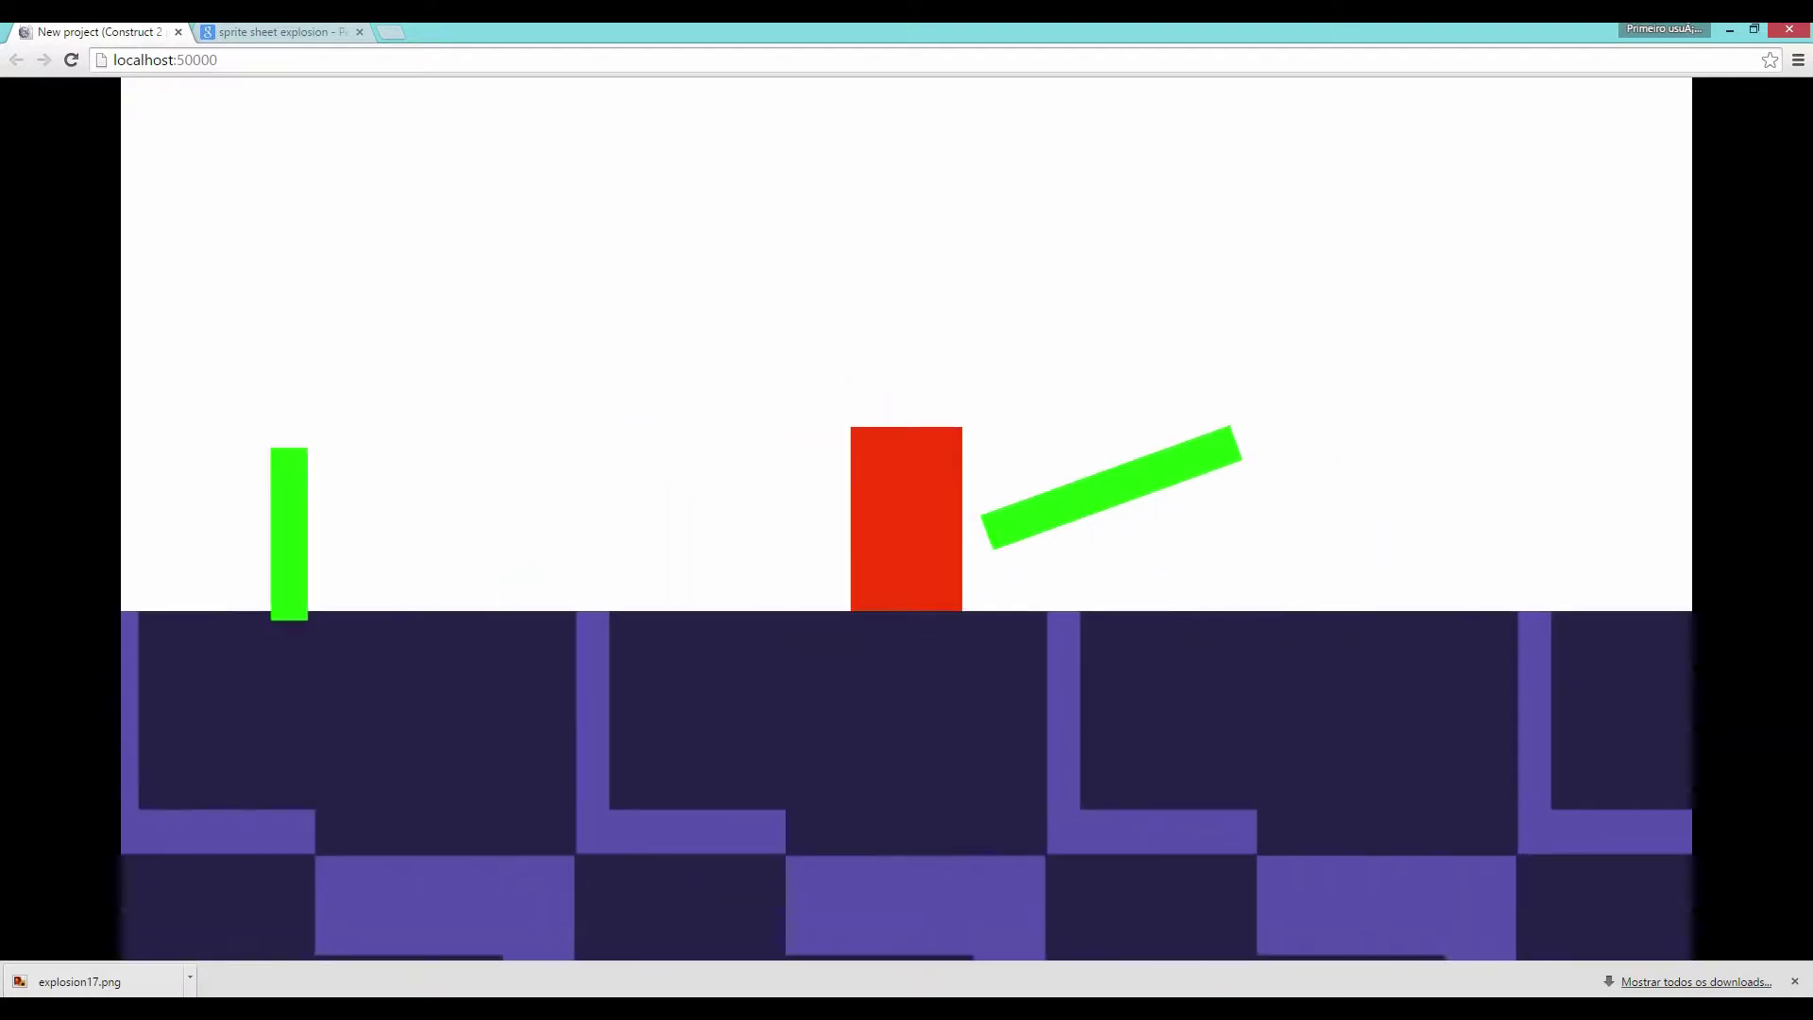
pyautogui.press('Right')
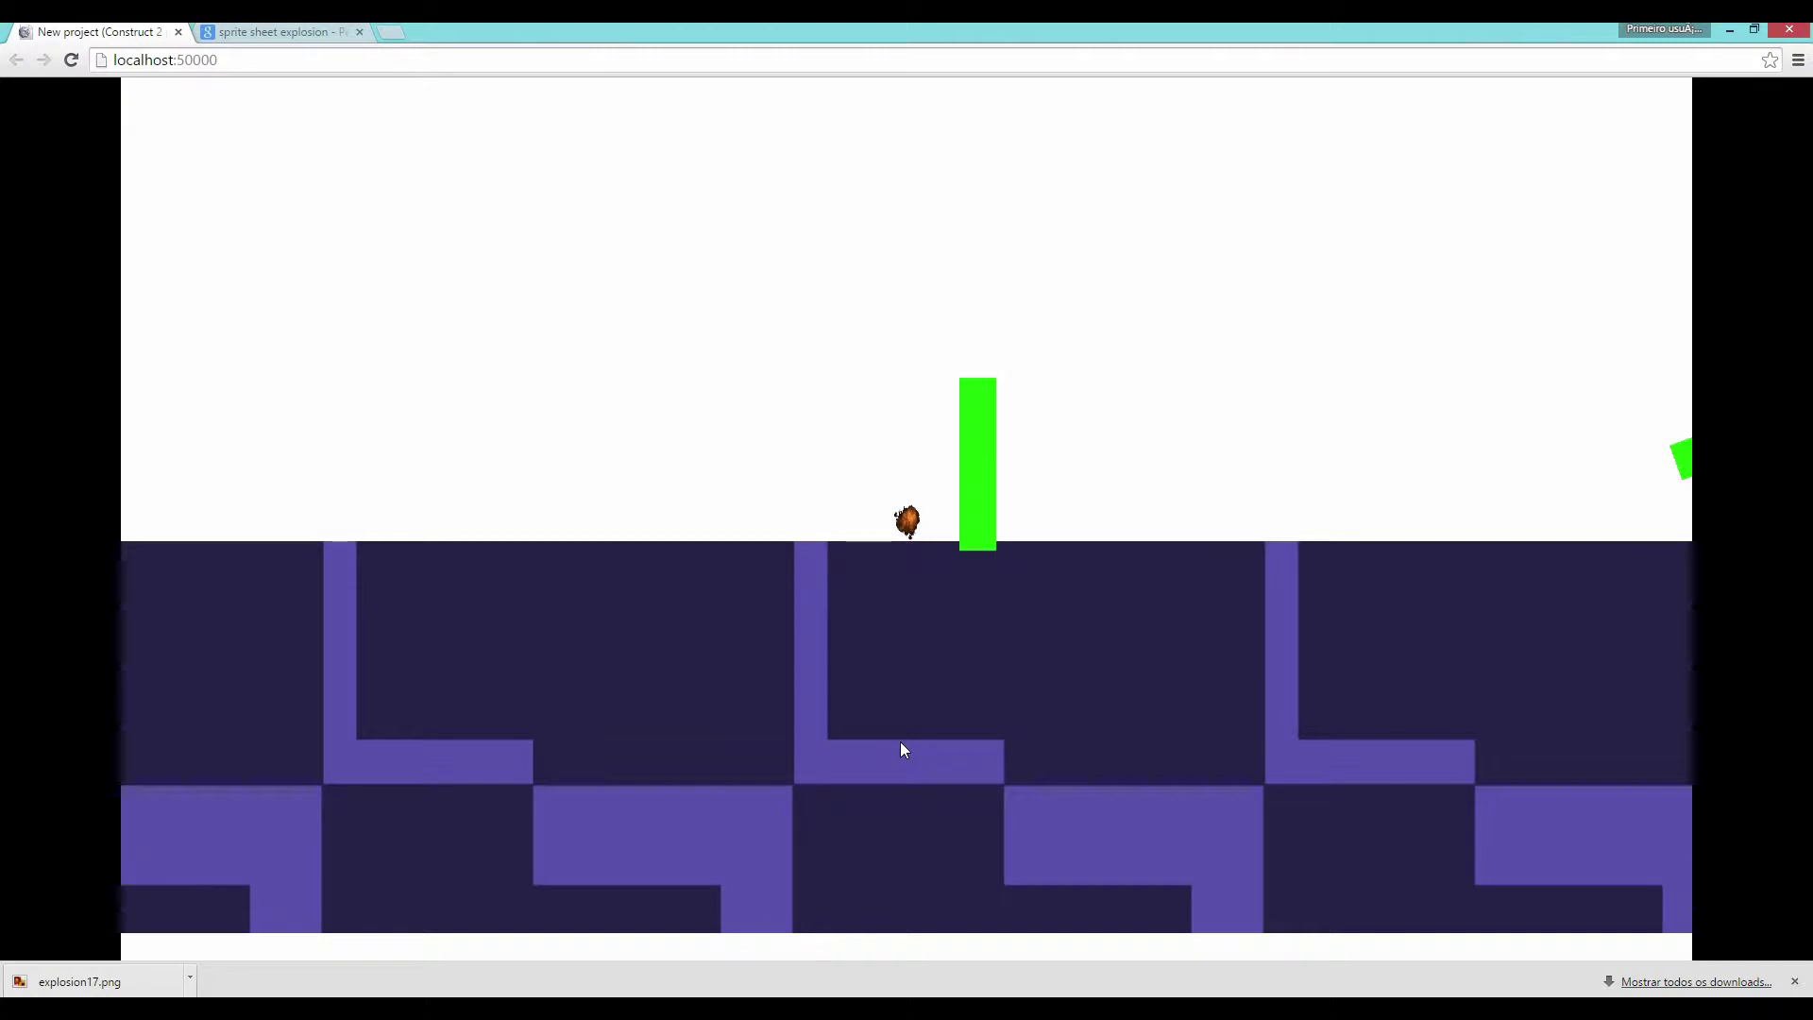
pyautogui.press('Right')
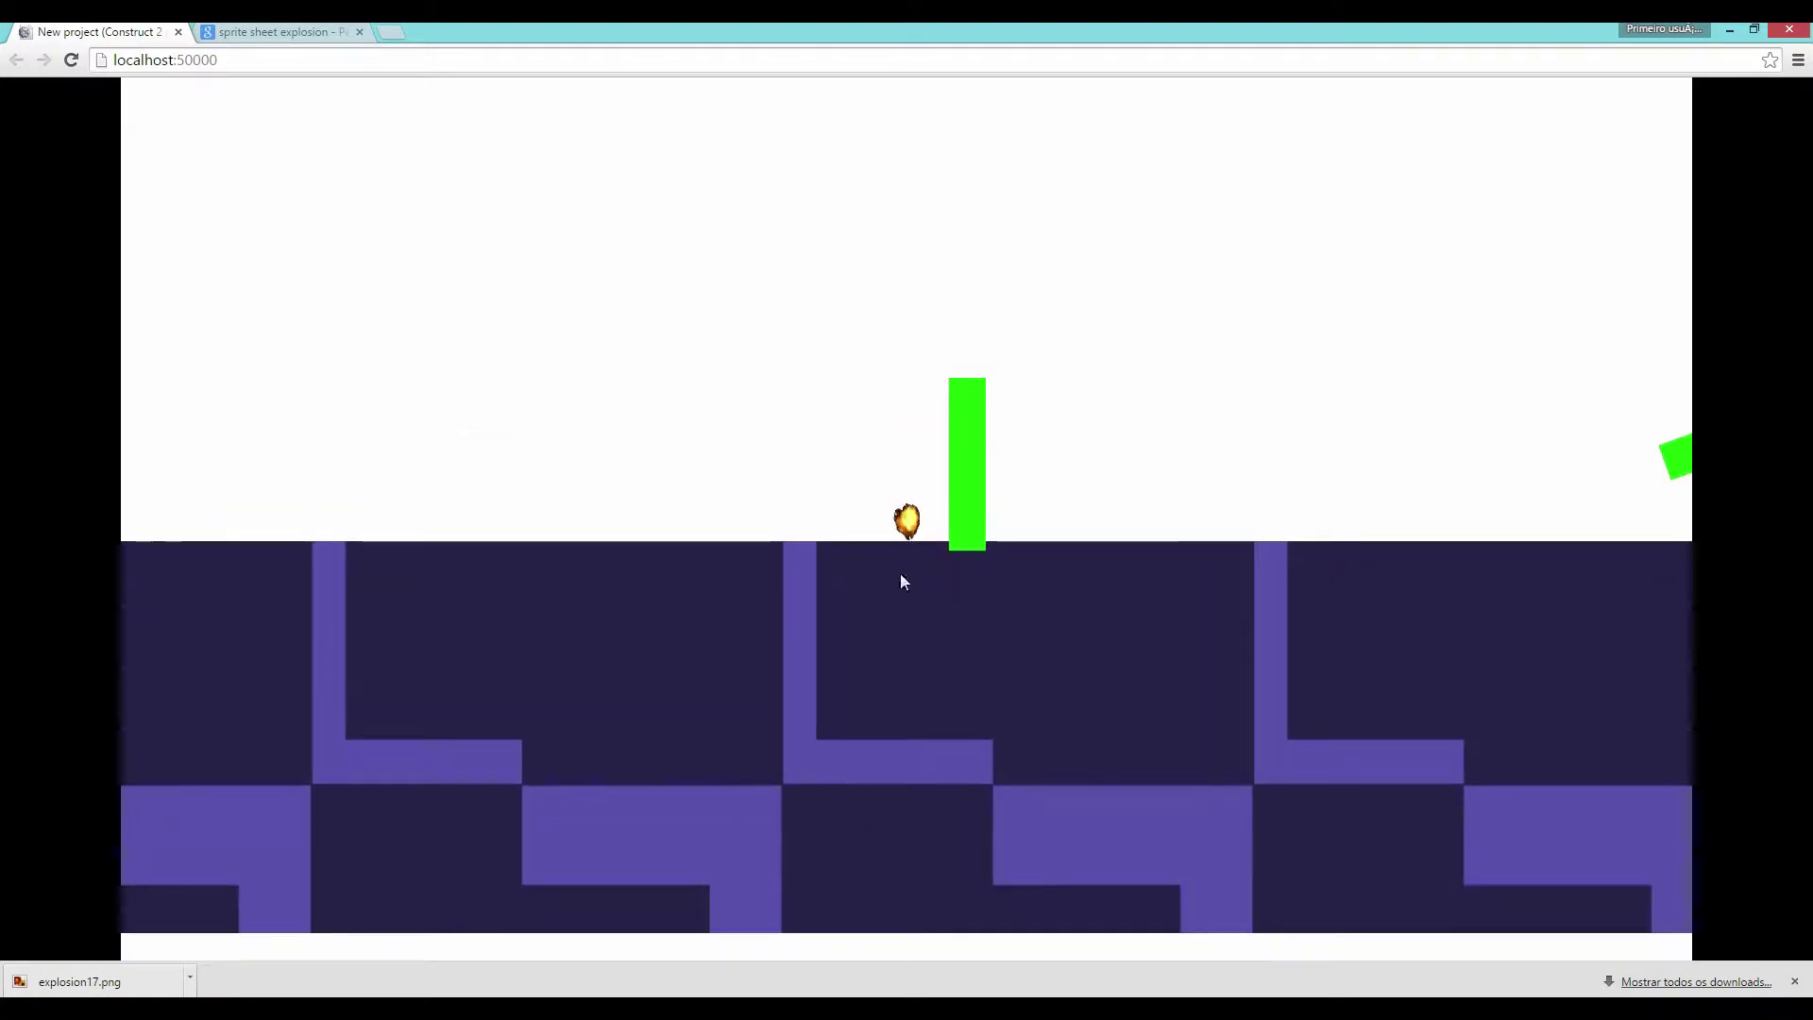
pyautogui.press('Right')
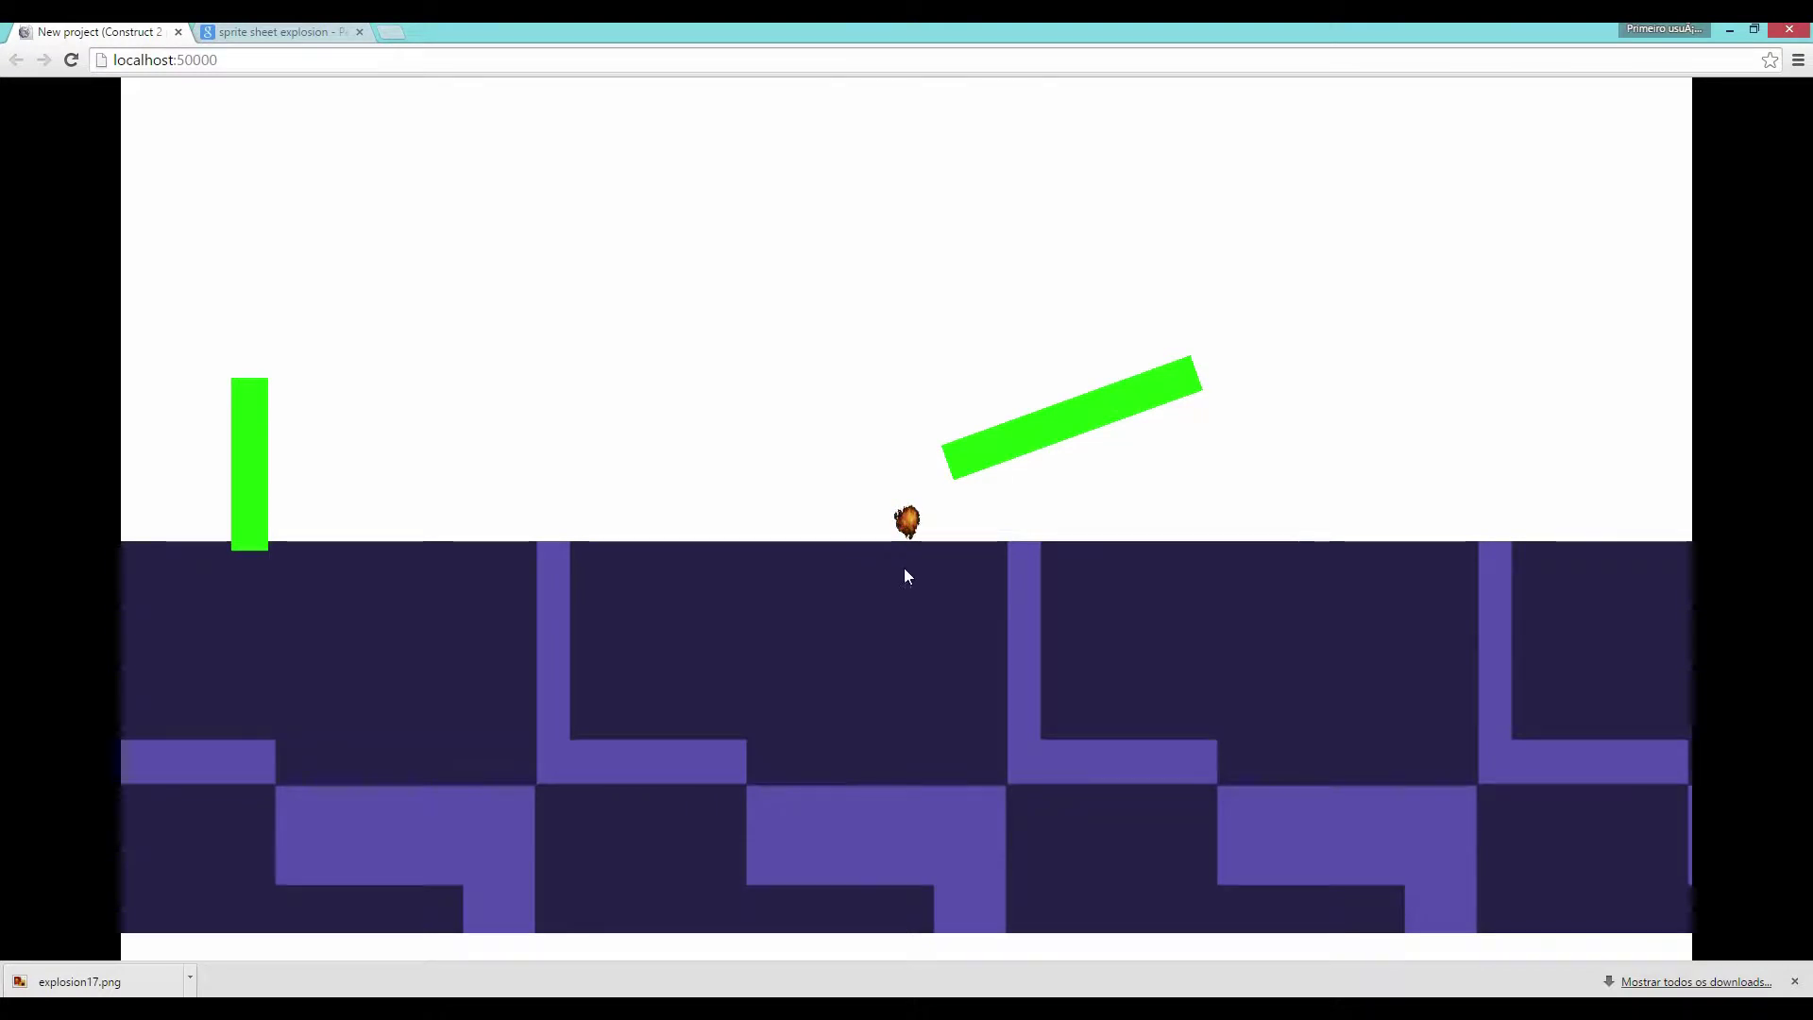
pyautogui.press('Right')
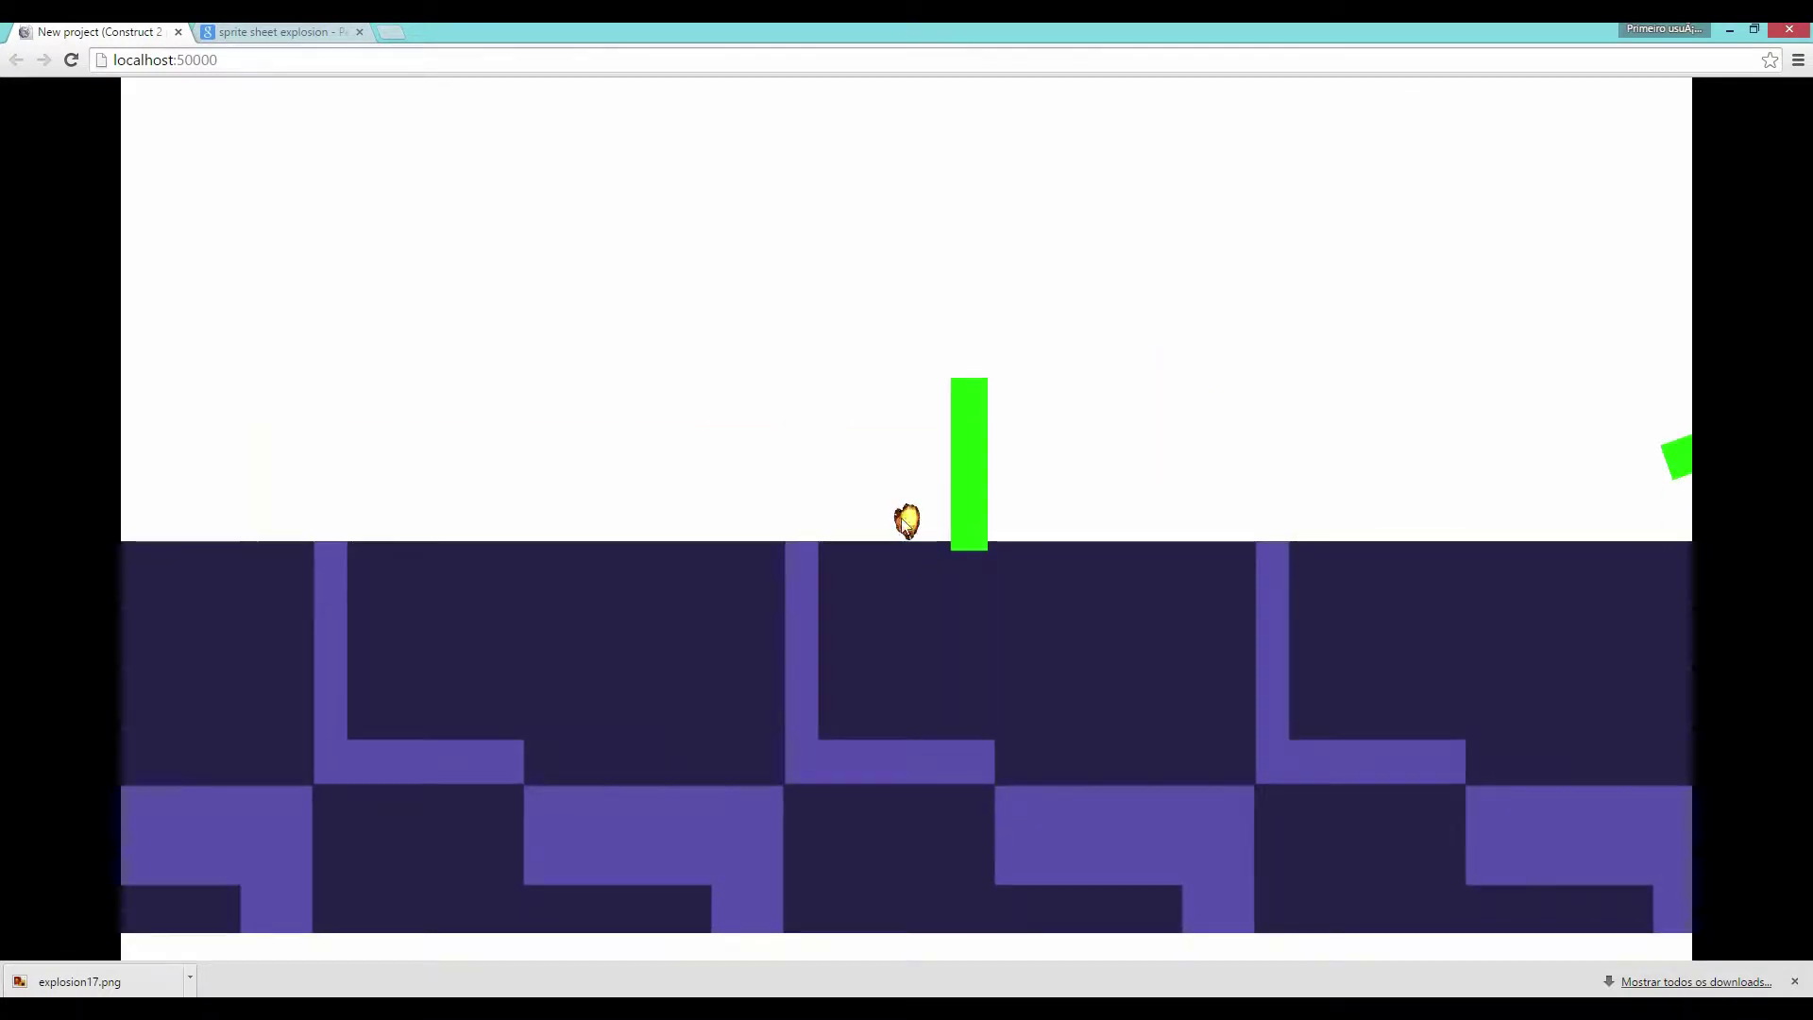
pyautogui.press('Right')
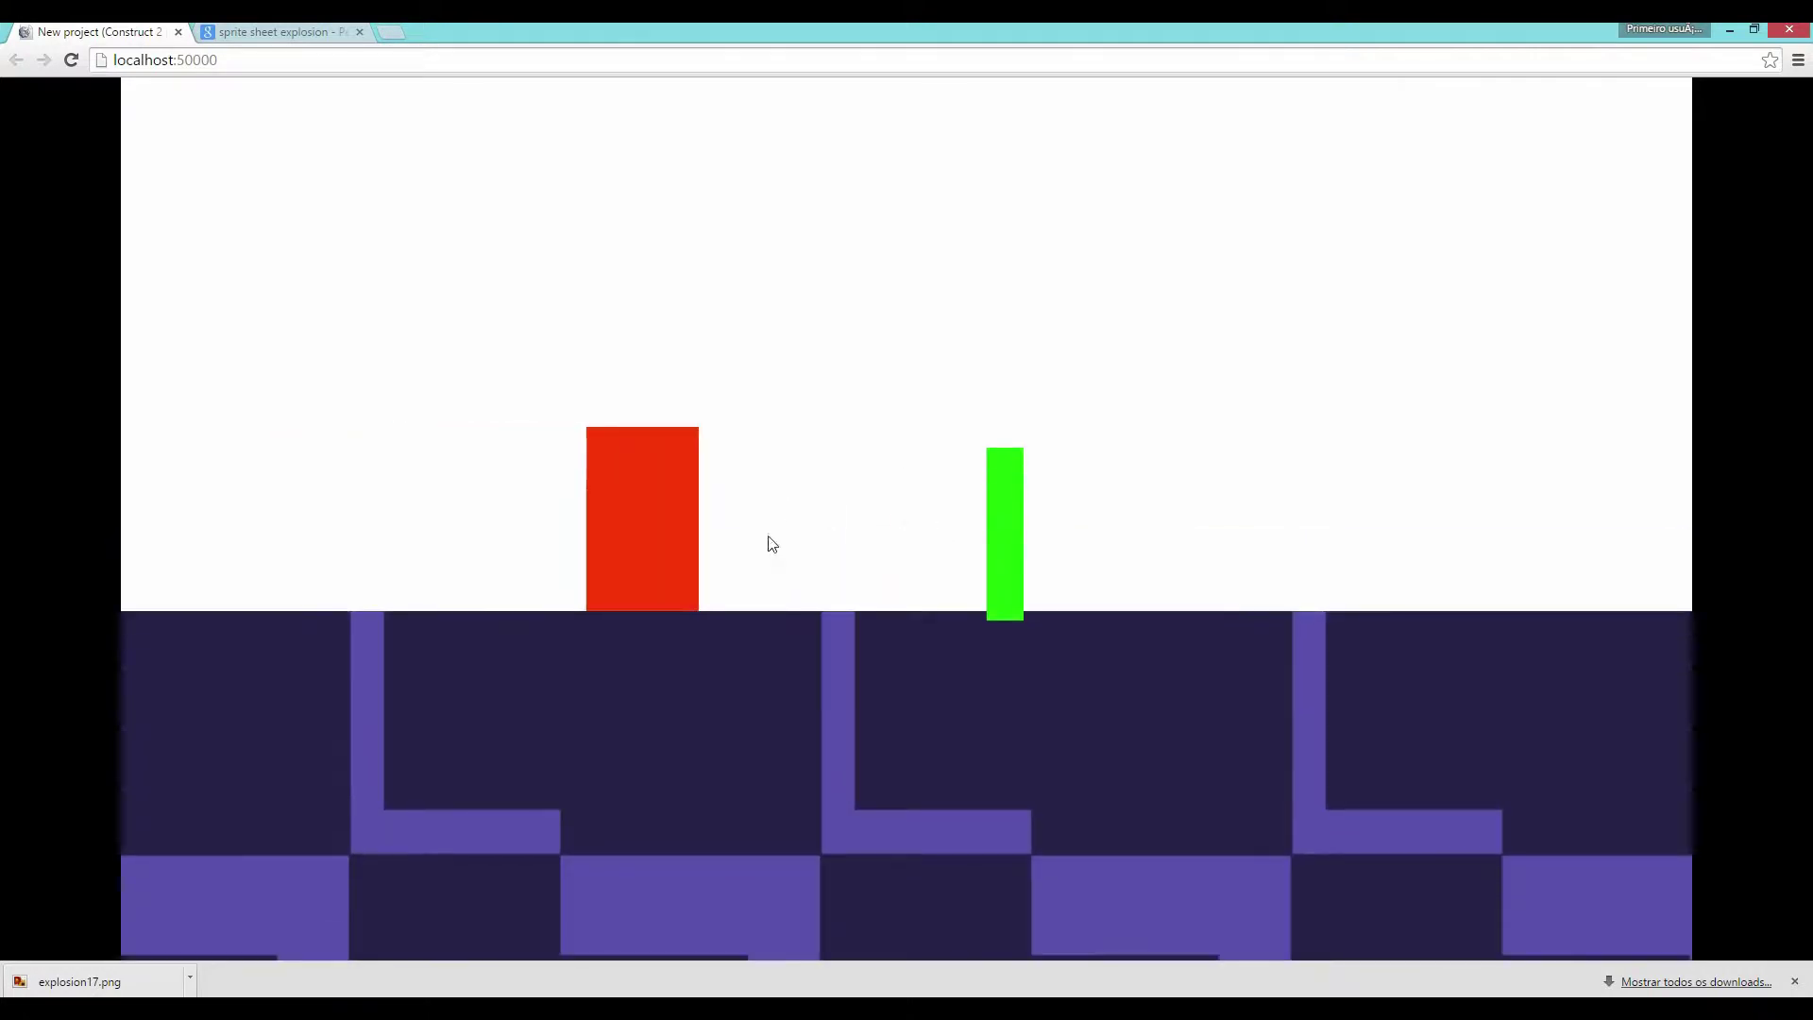
pyautogui.press('Right')
pyautogui.press('Right')
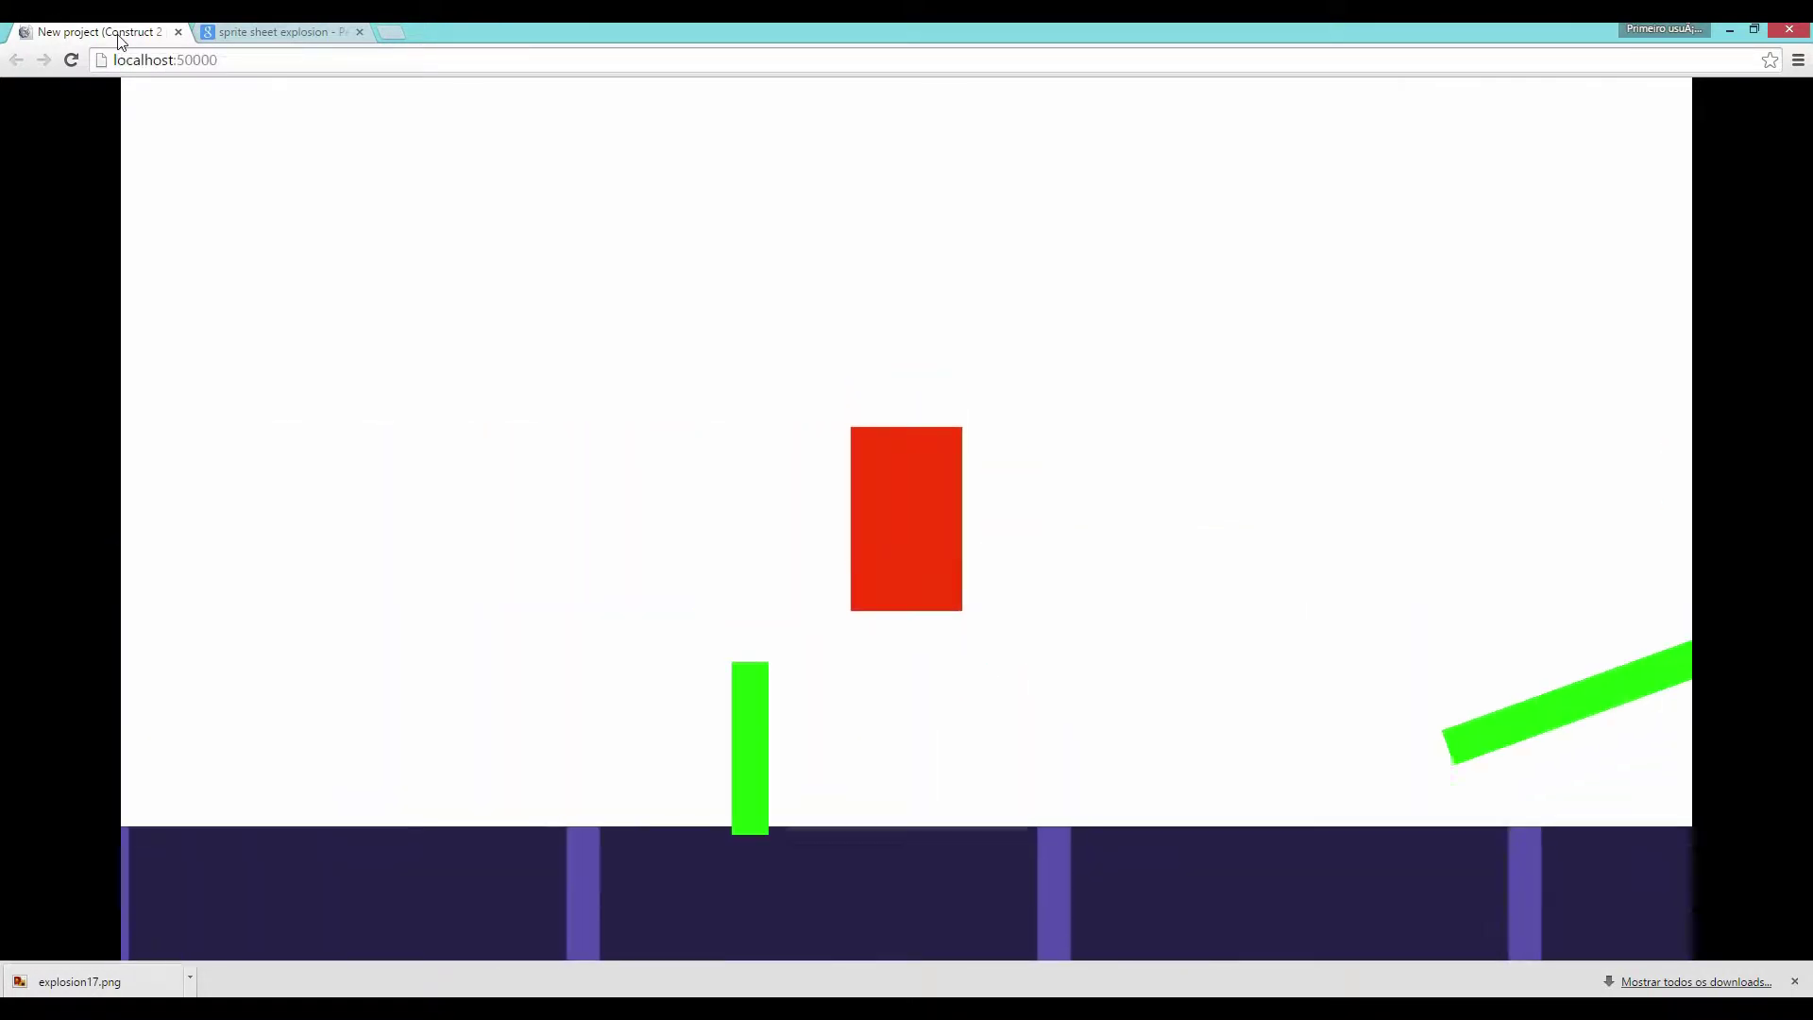
pyautogui.press('Right')
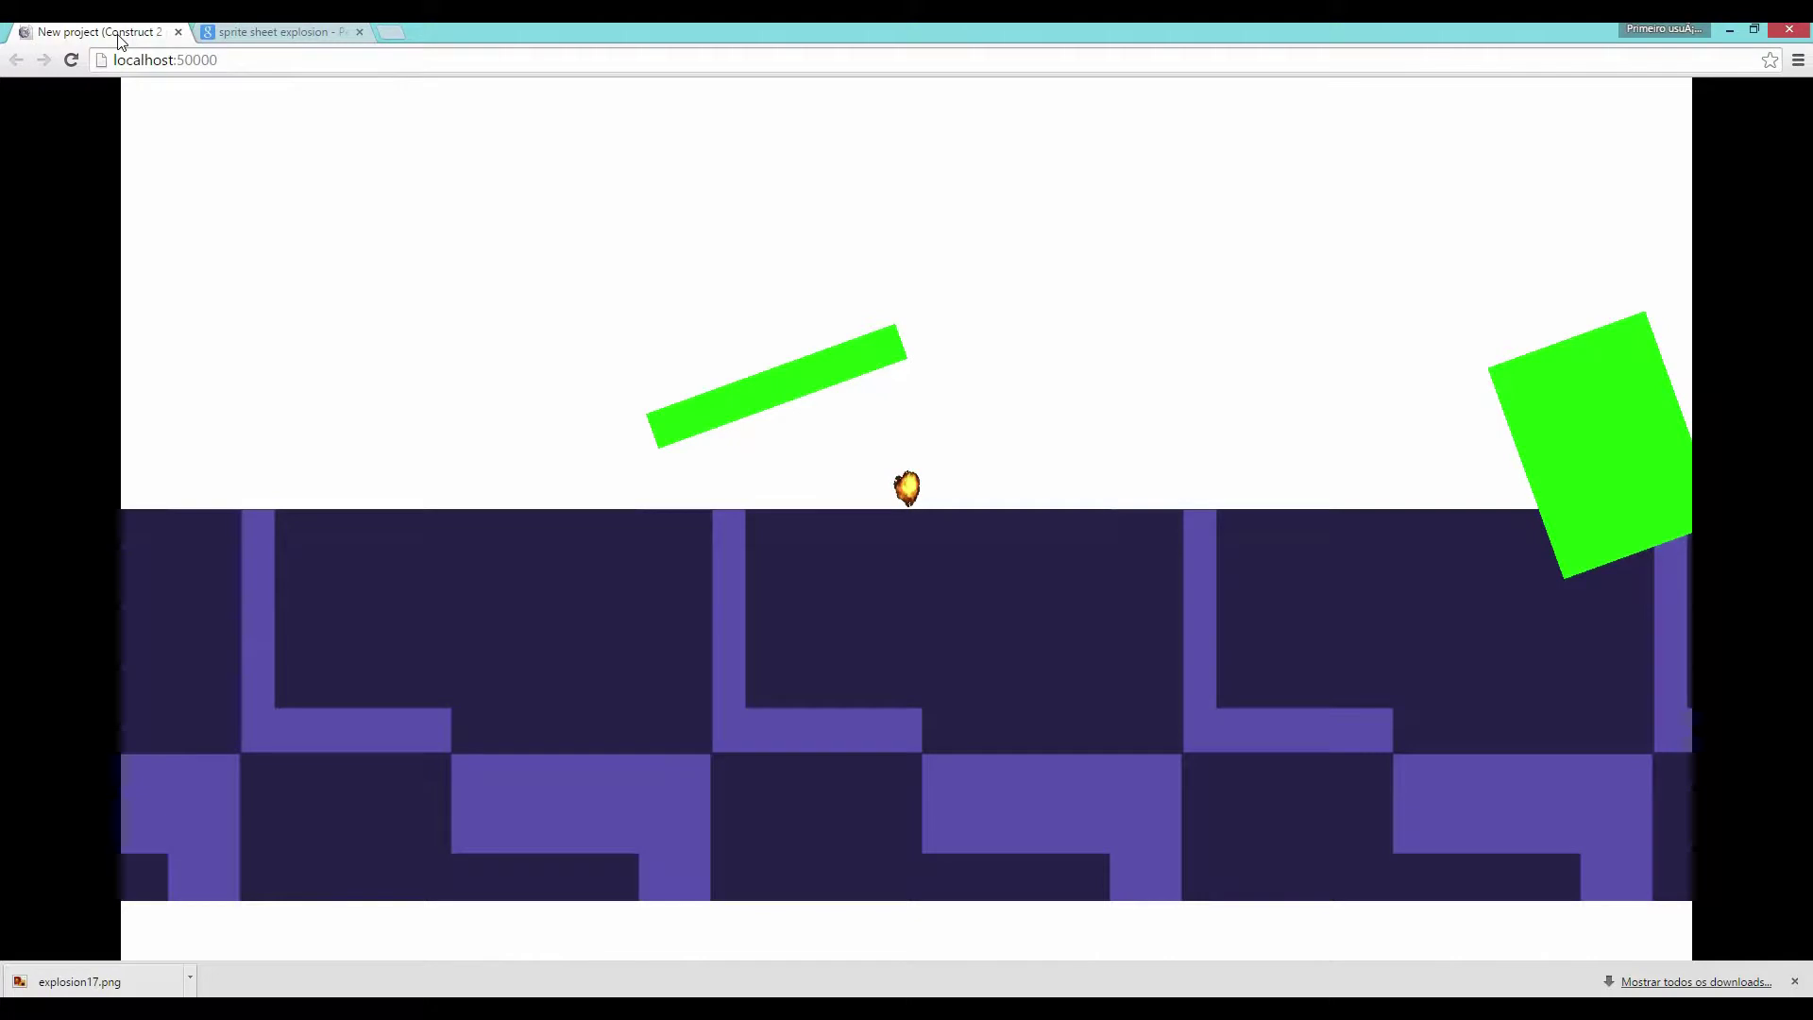
pyautogui.press('Right')
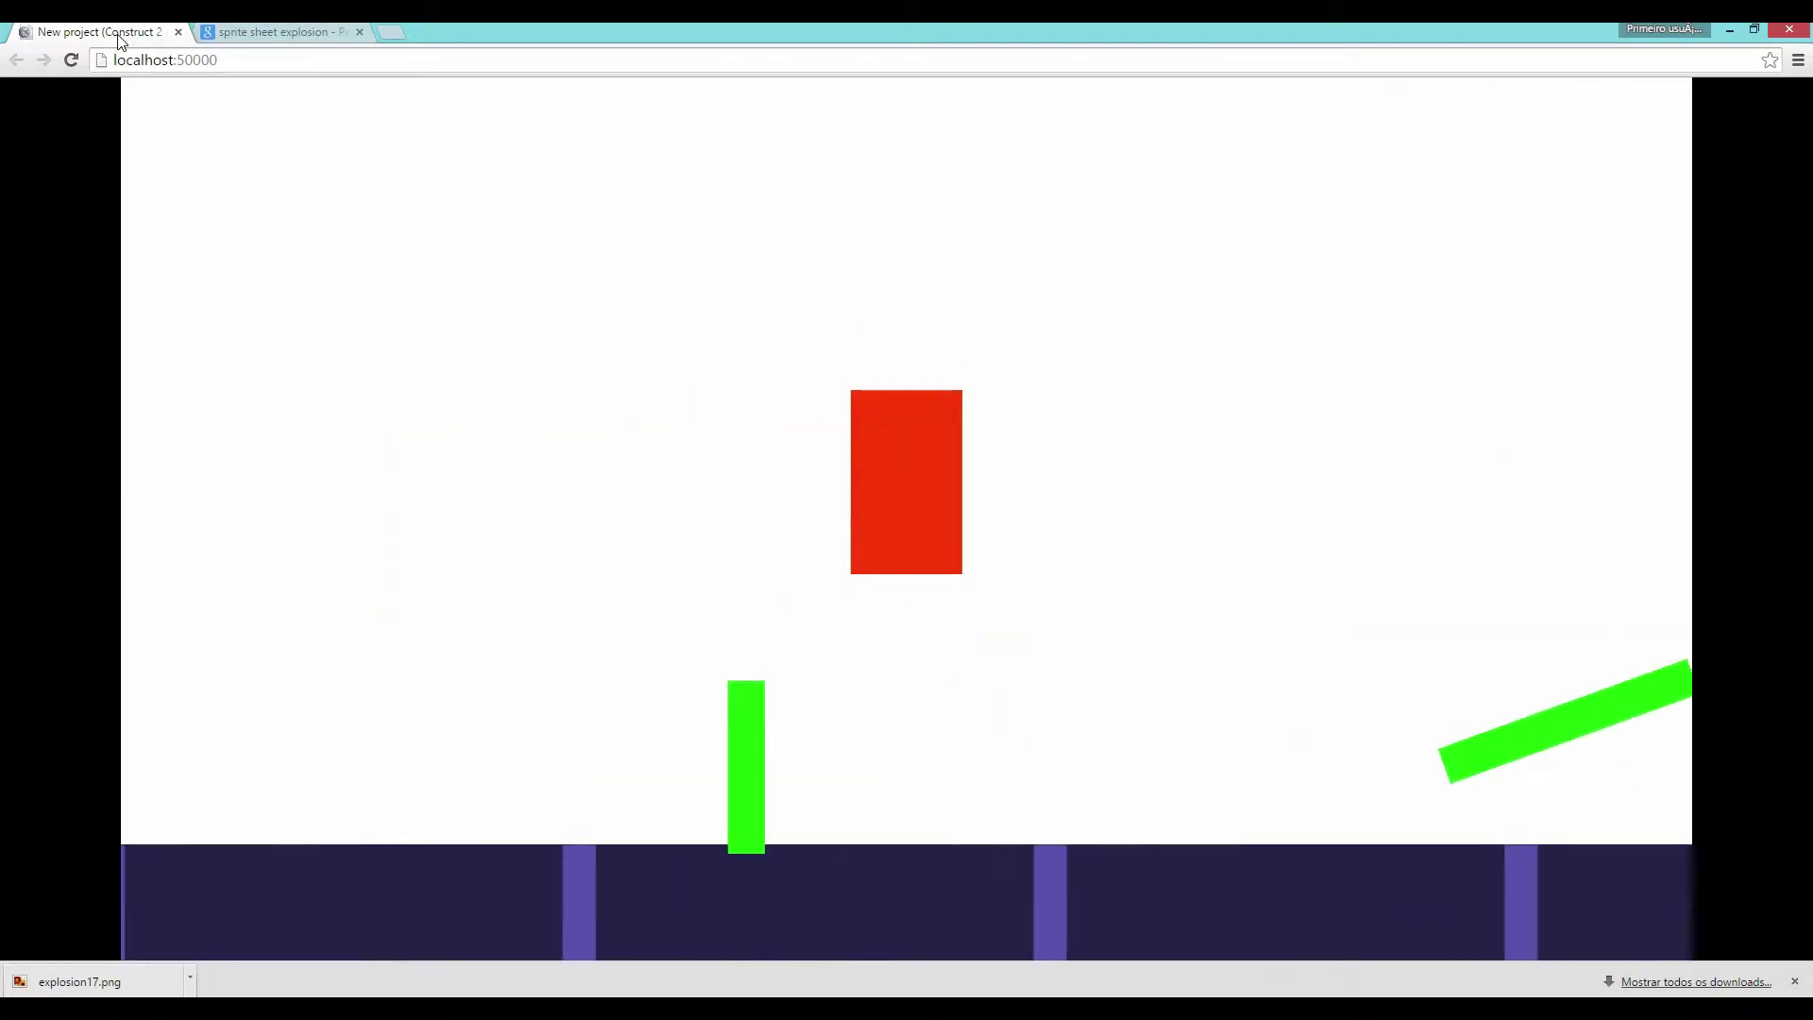
pyautogui.press('Right')
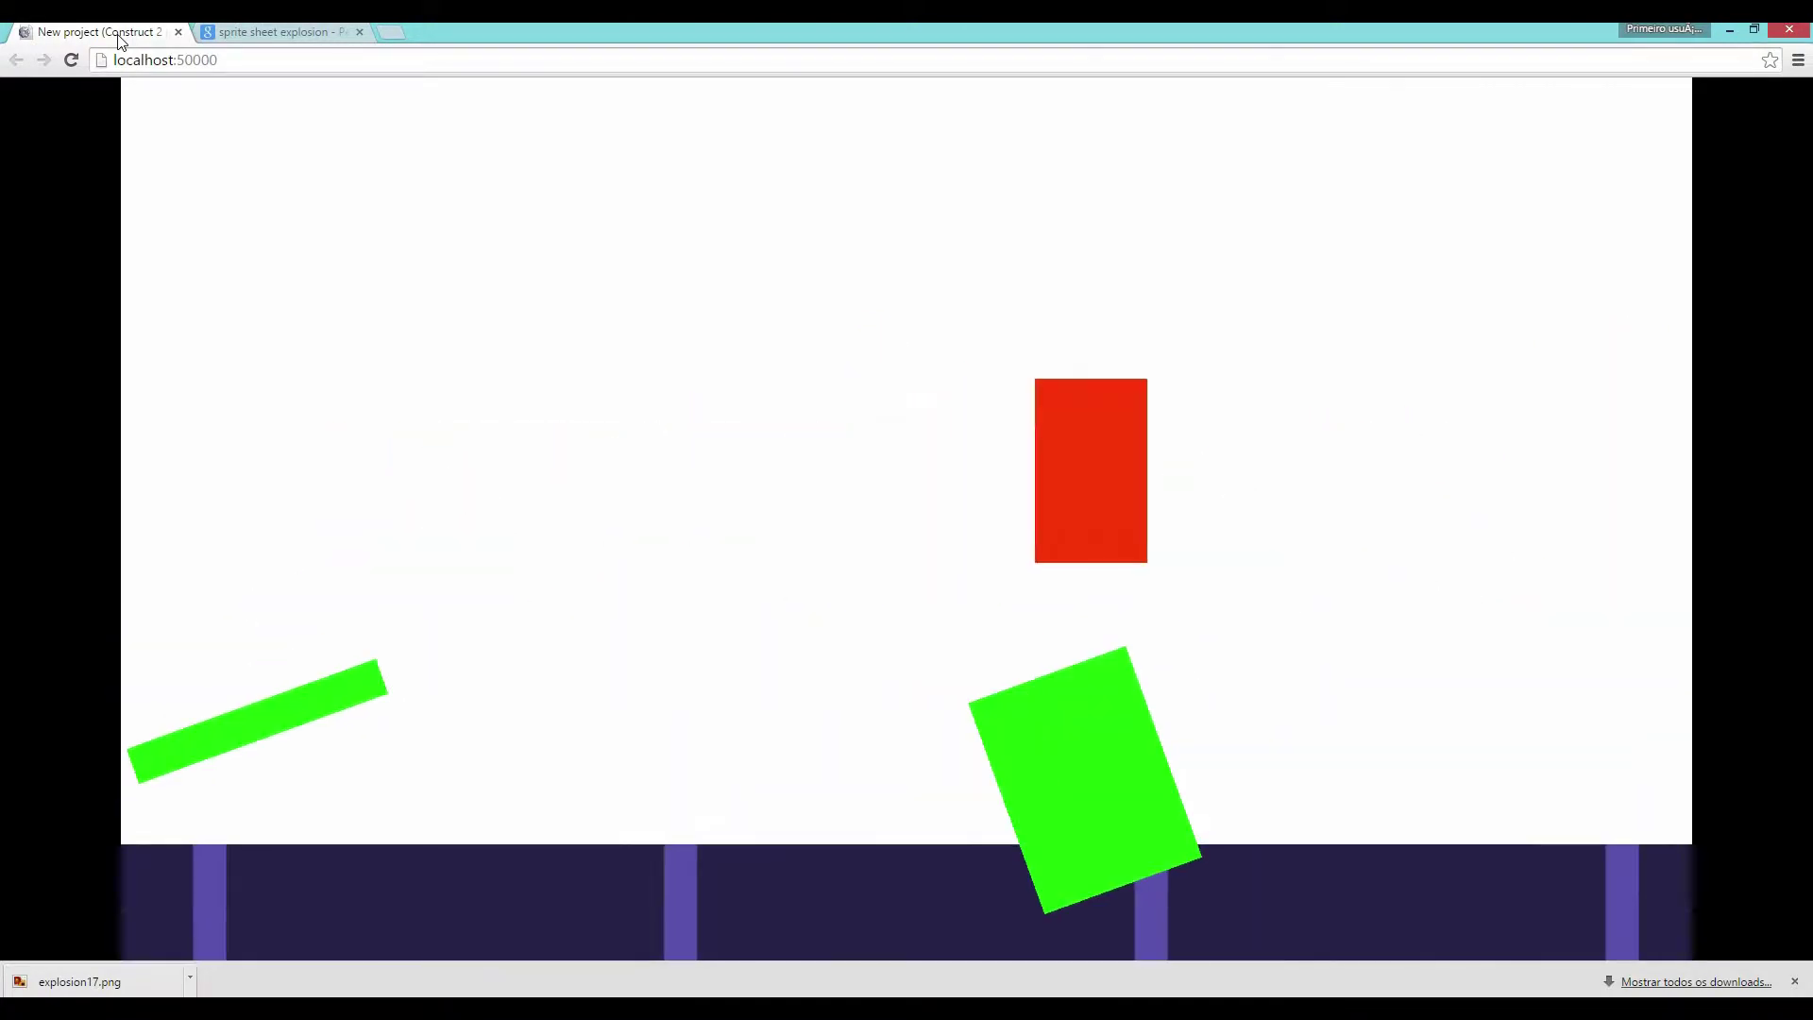
# Finish playtesting the auto-running player in the browser preview and return to Layout 1 in Construct 2.
pyautogui.press('Right')
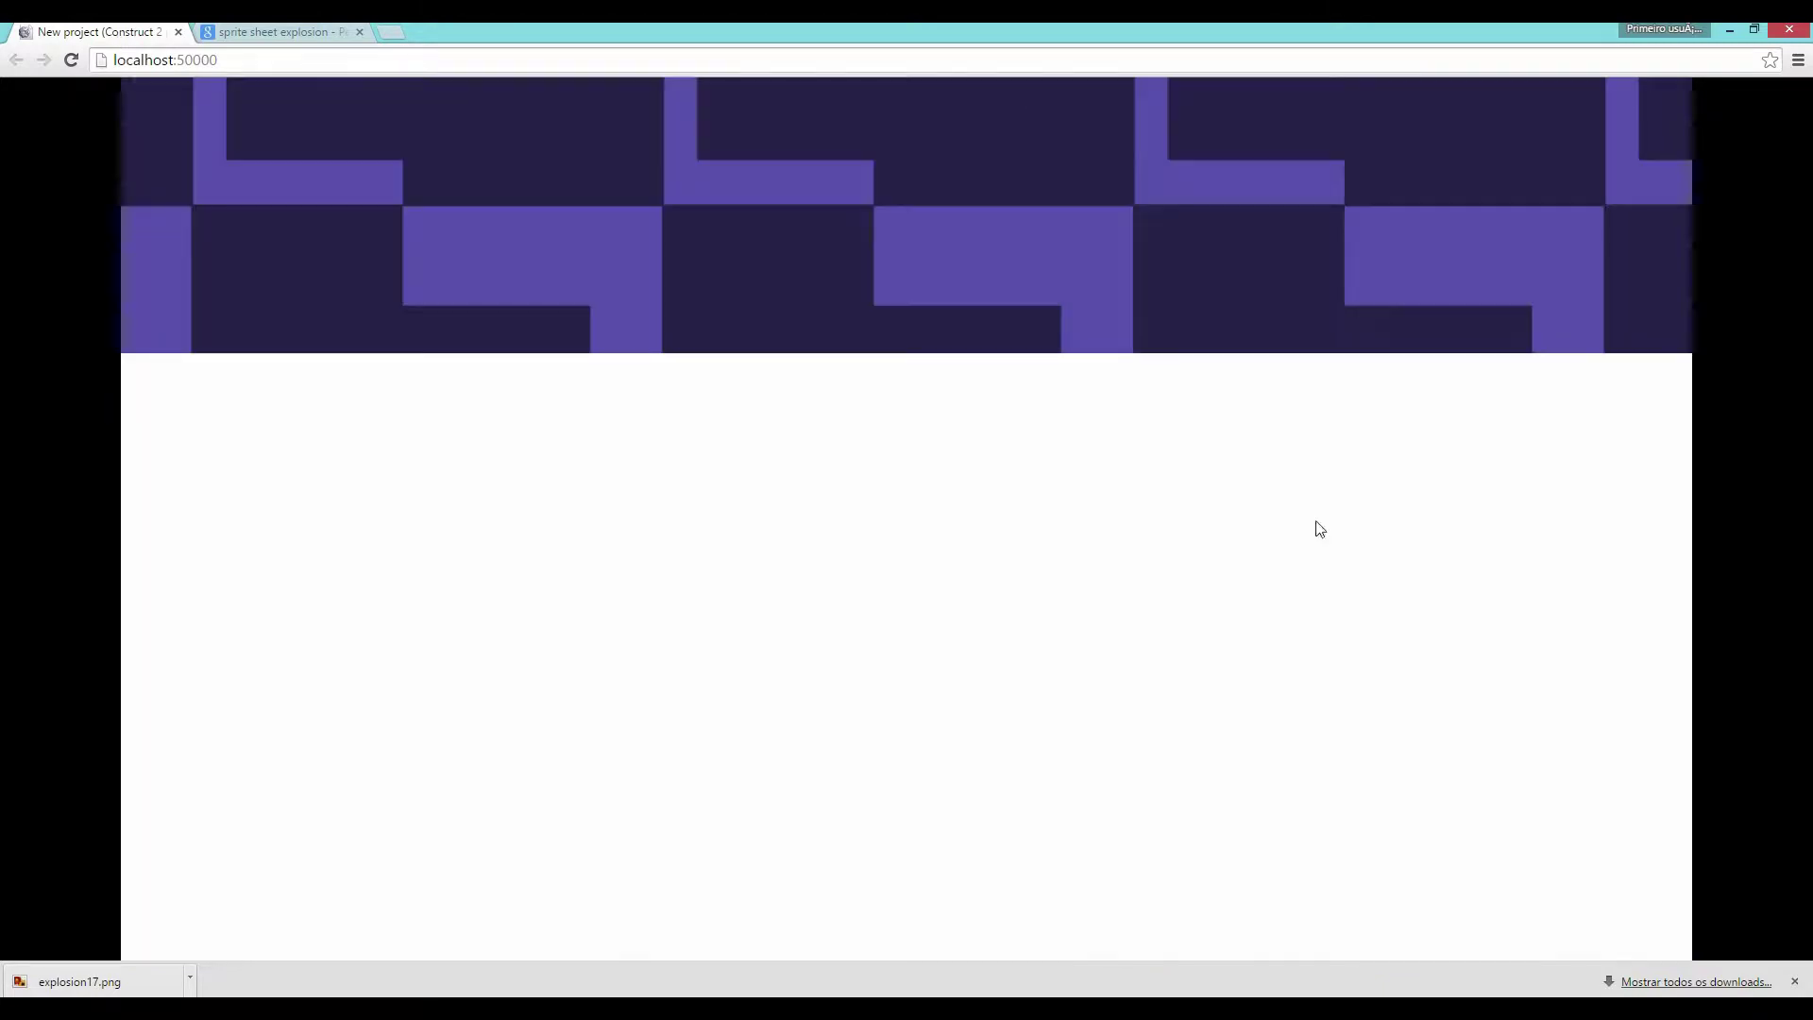
pyautogui.hotkey('alt', 'Tab')
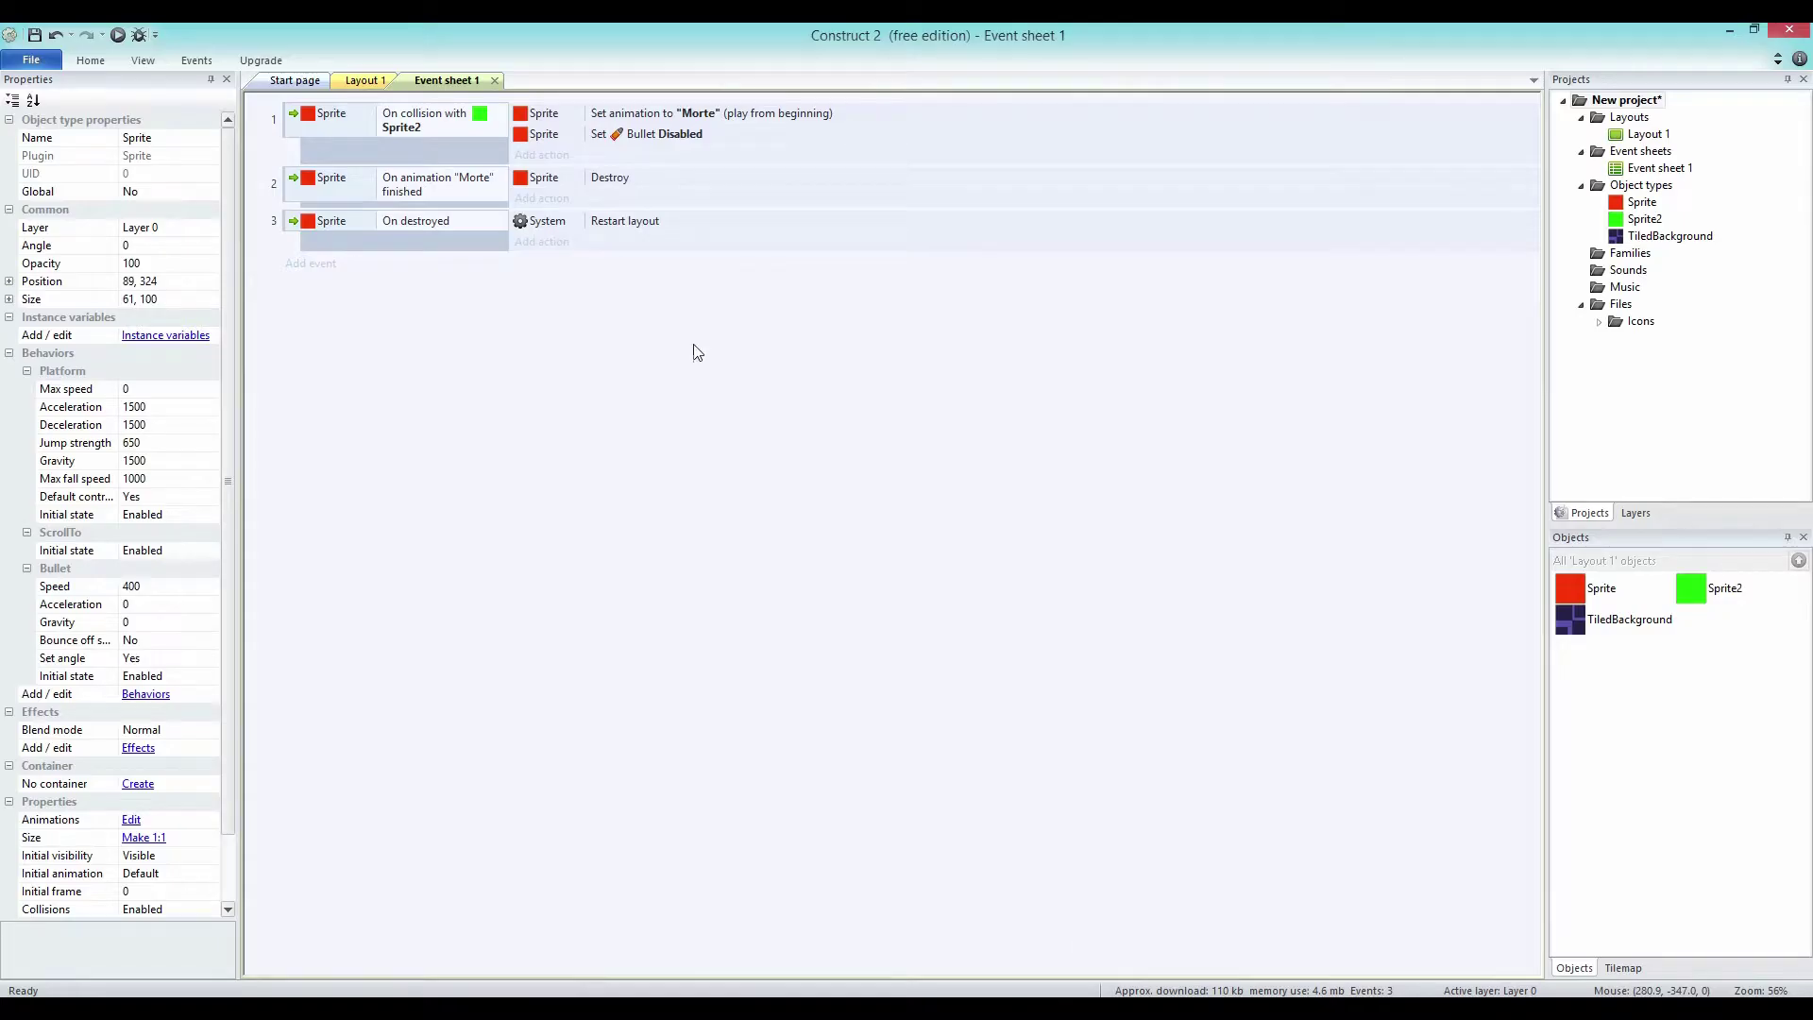
pyautogui.click(365, 80)
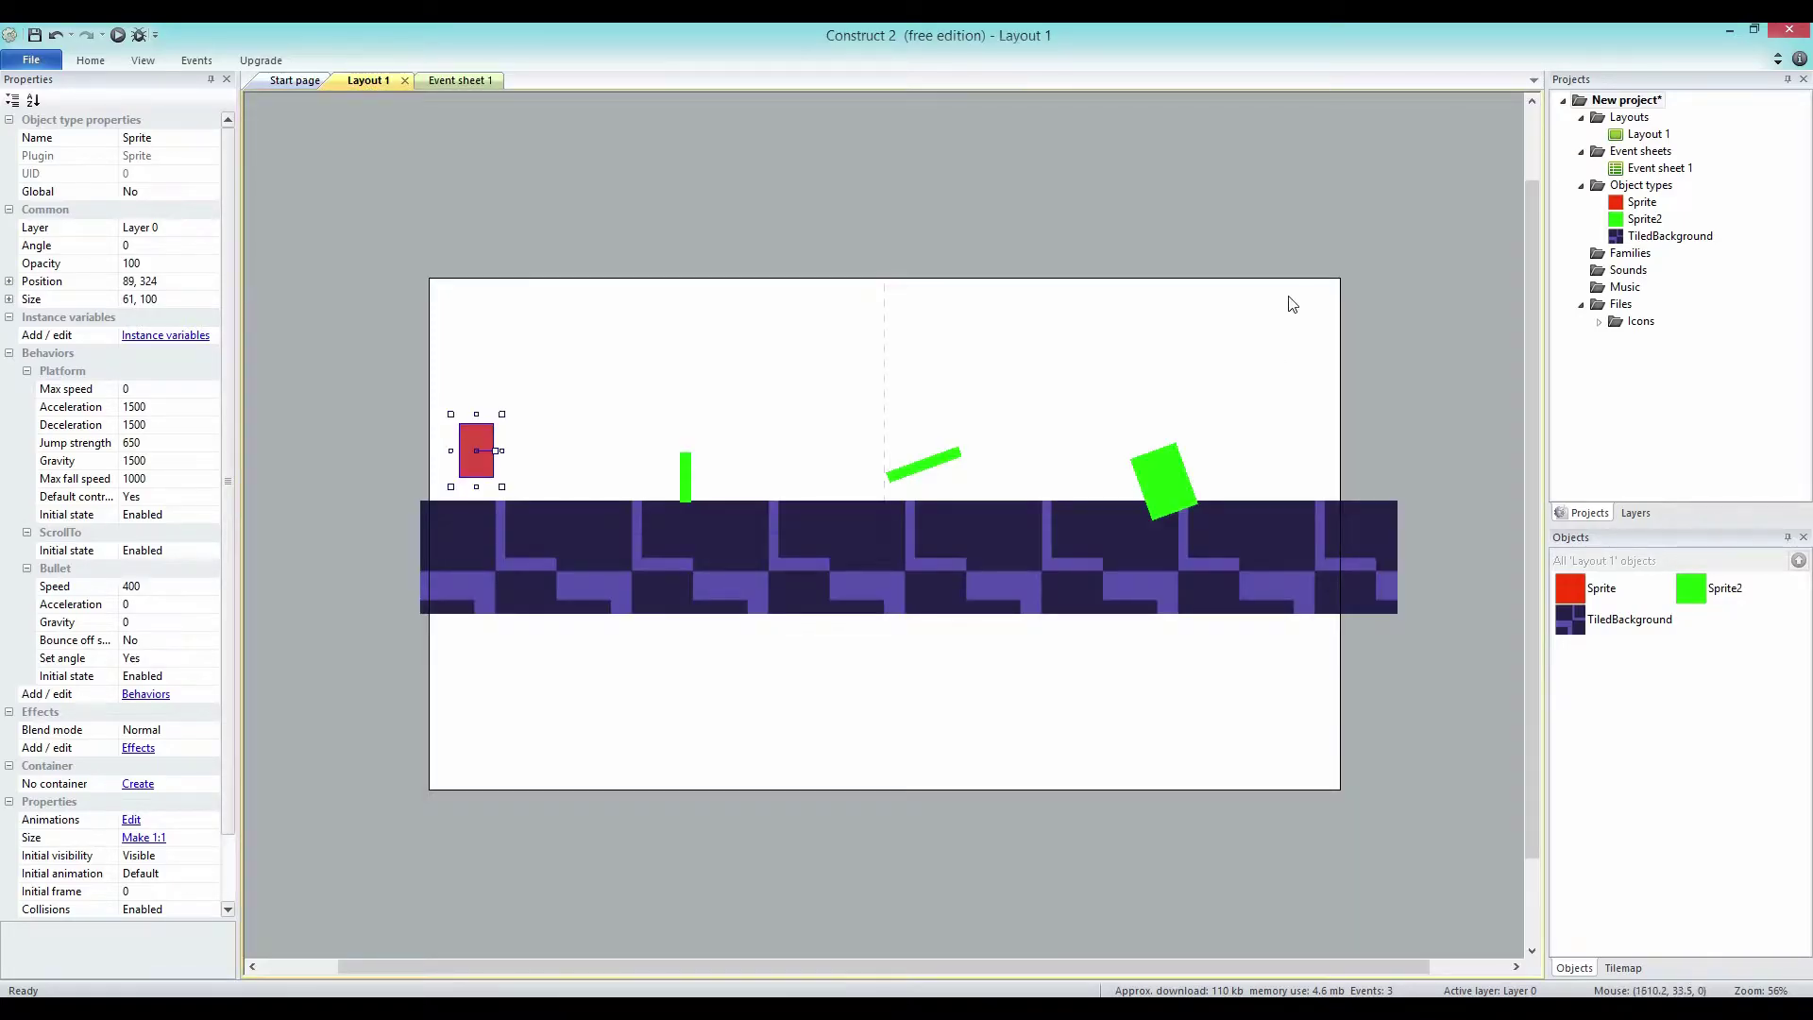
# Insert a new Sprite object into Layout 1 and fill its image with light blue, RGB 17, 186, 237.
pyautogui.rightClick(1642, 187)
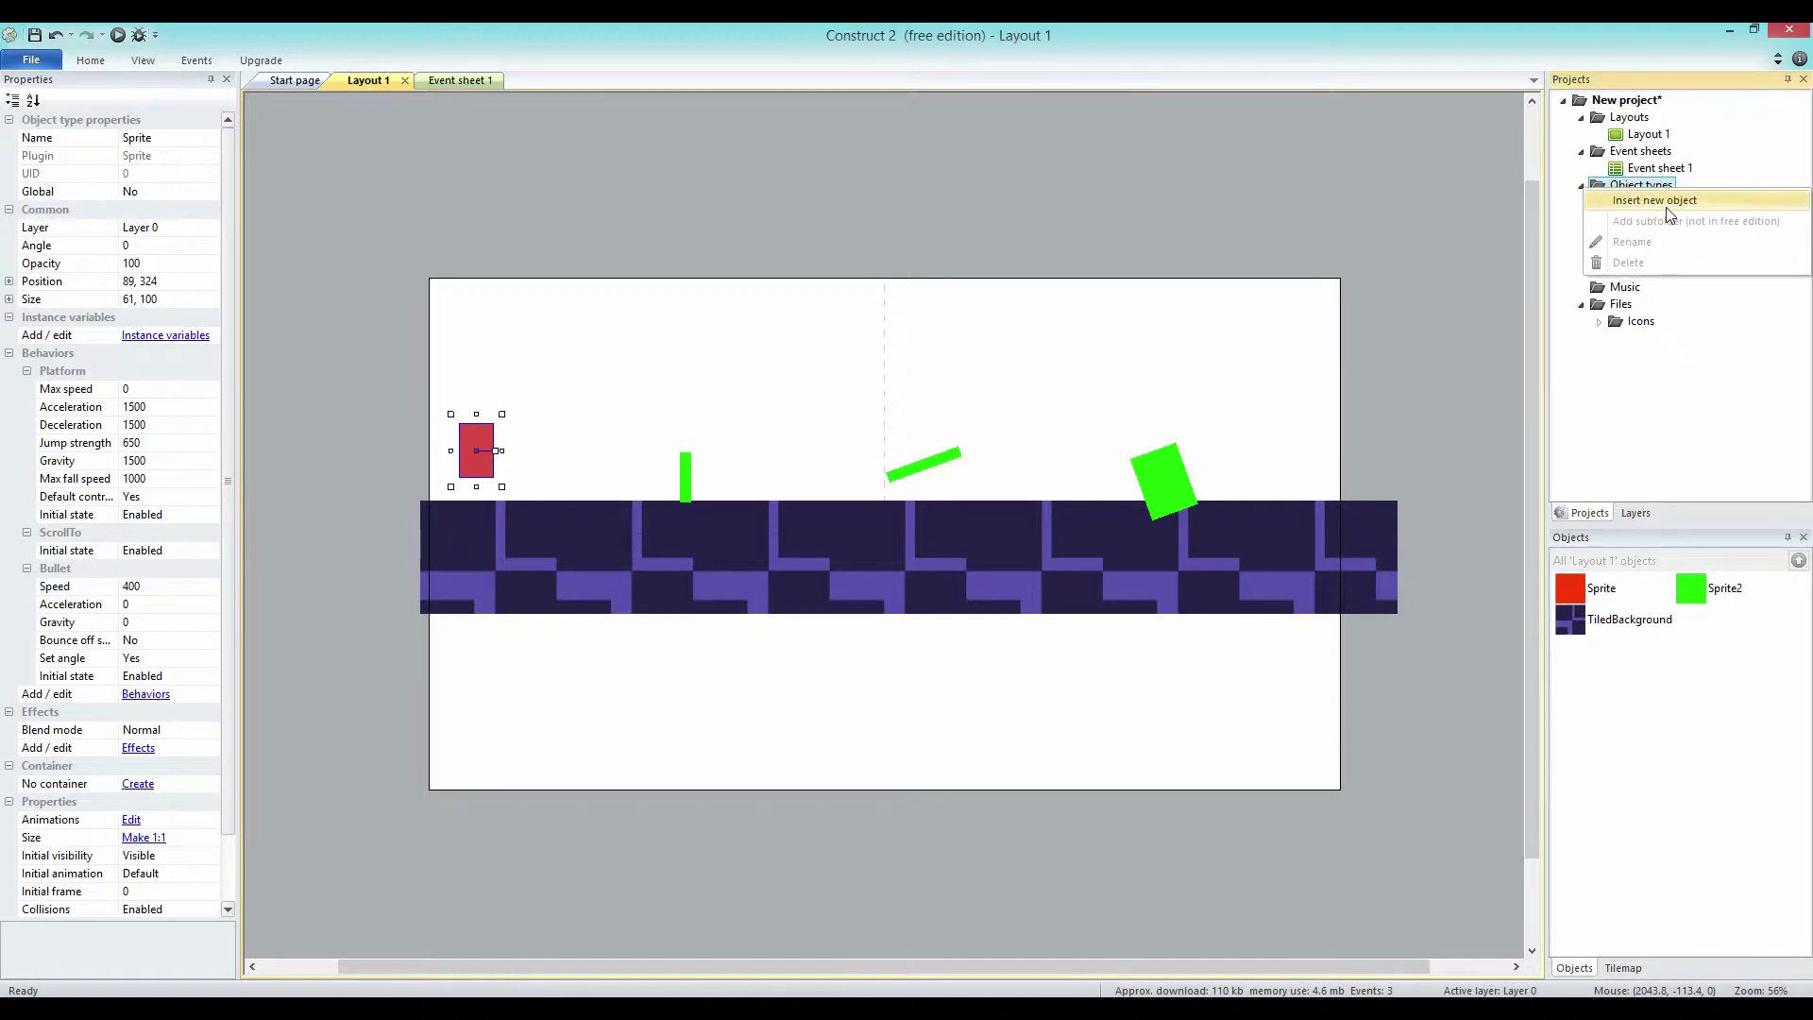
pyautogui.click(1668, 202)
pyautogui.doubleClick(964, 562)
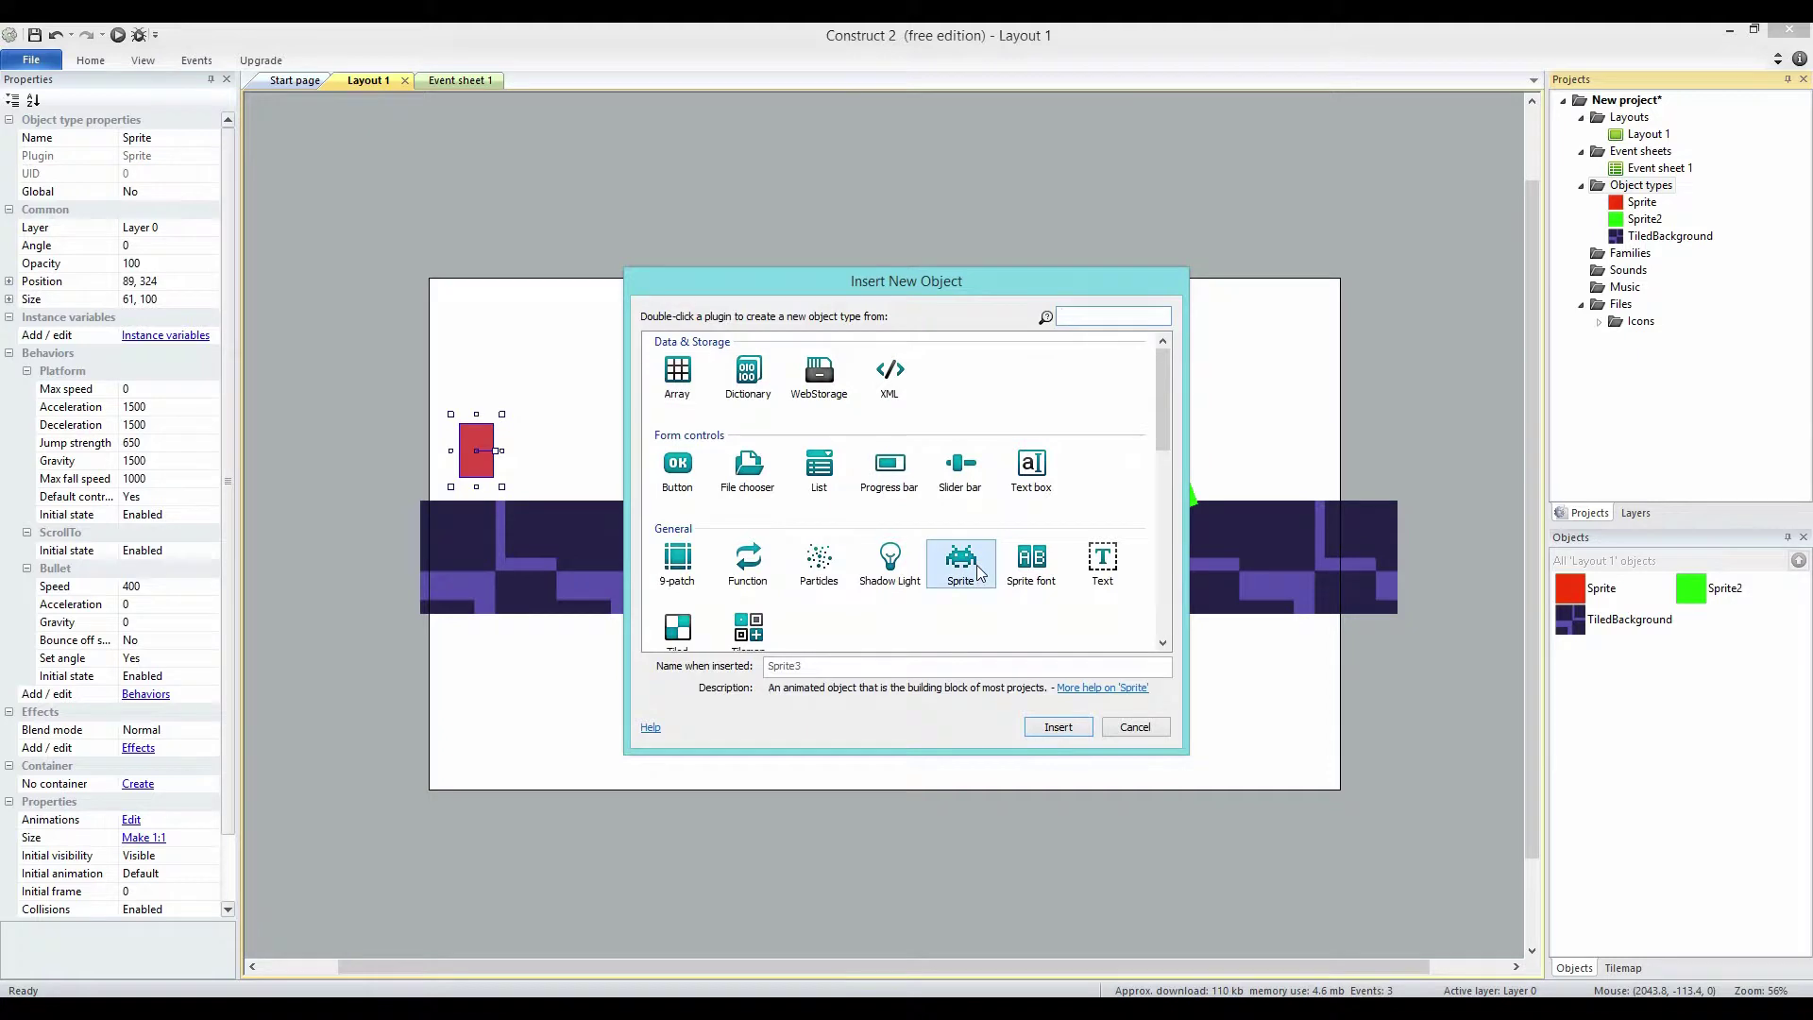
pyautogui.click(1048, 378)
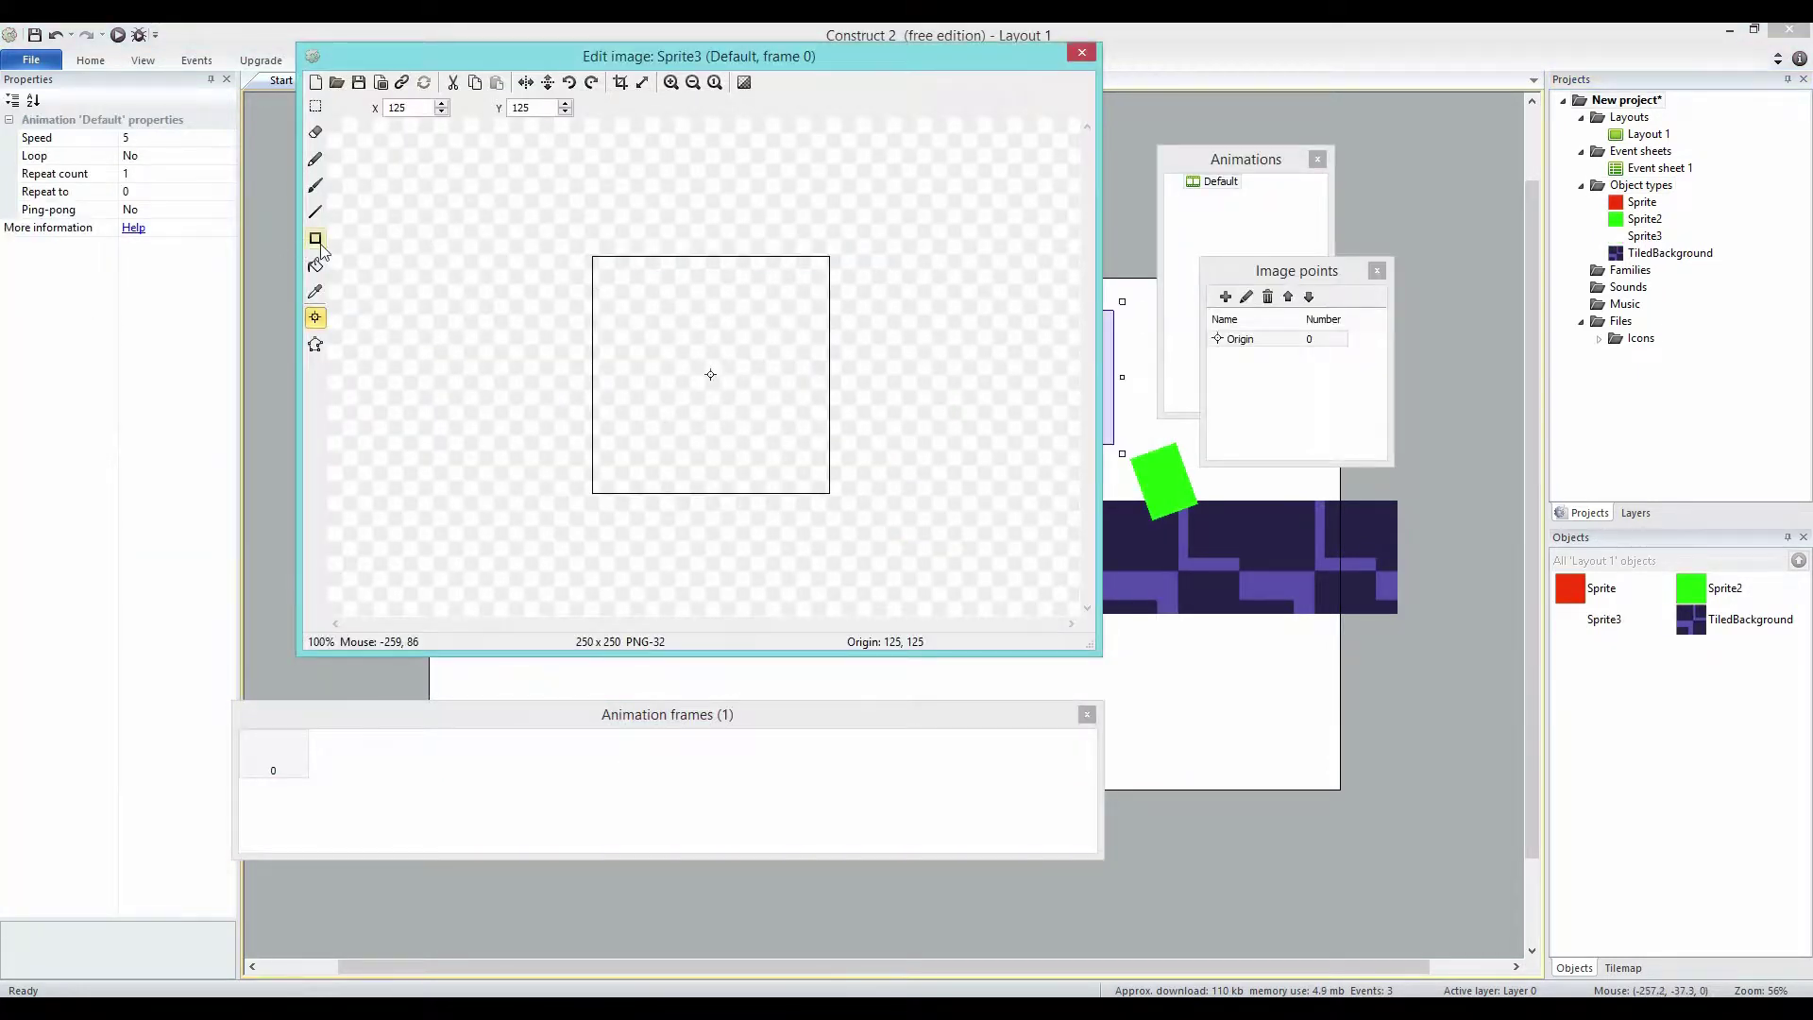
pyautogui.click(317, 264)
pyautogui.click(1296, 459)
pyautogui.click(753, 304)
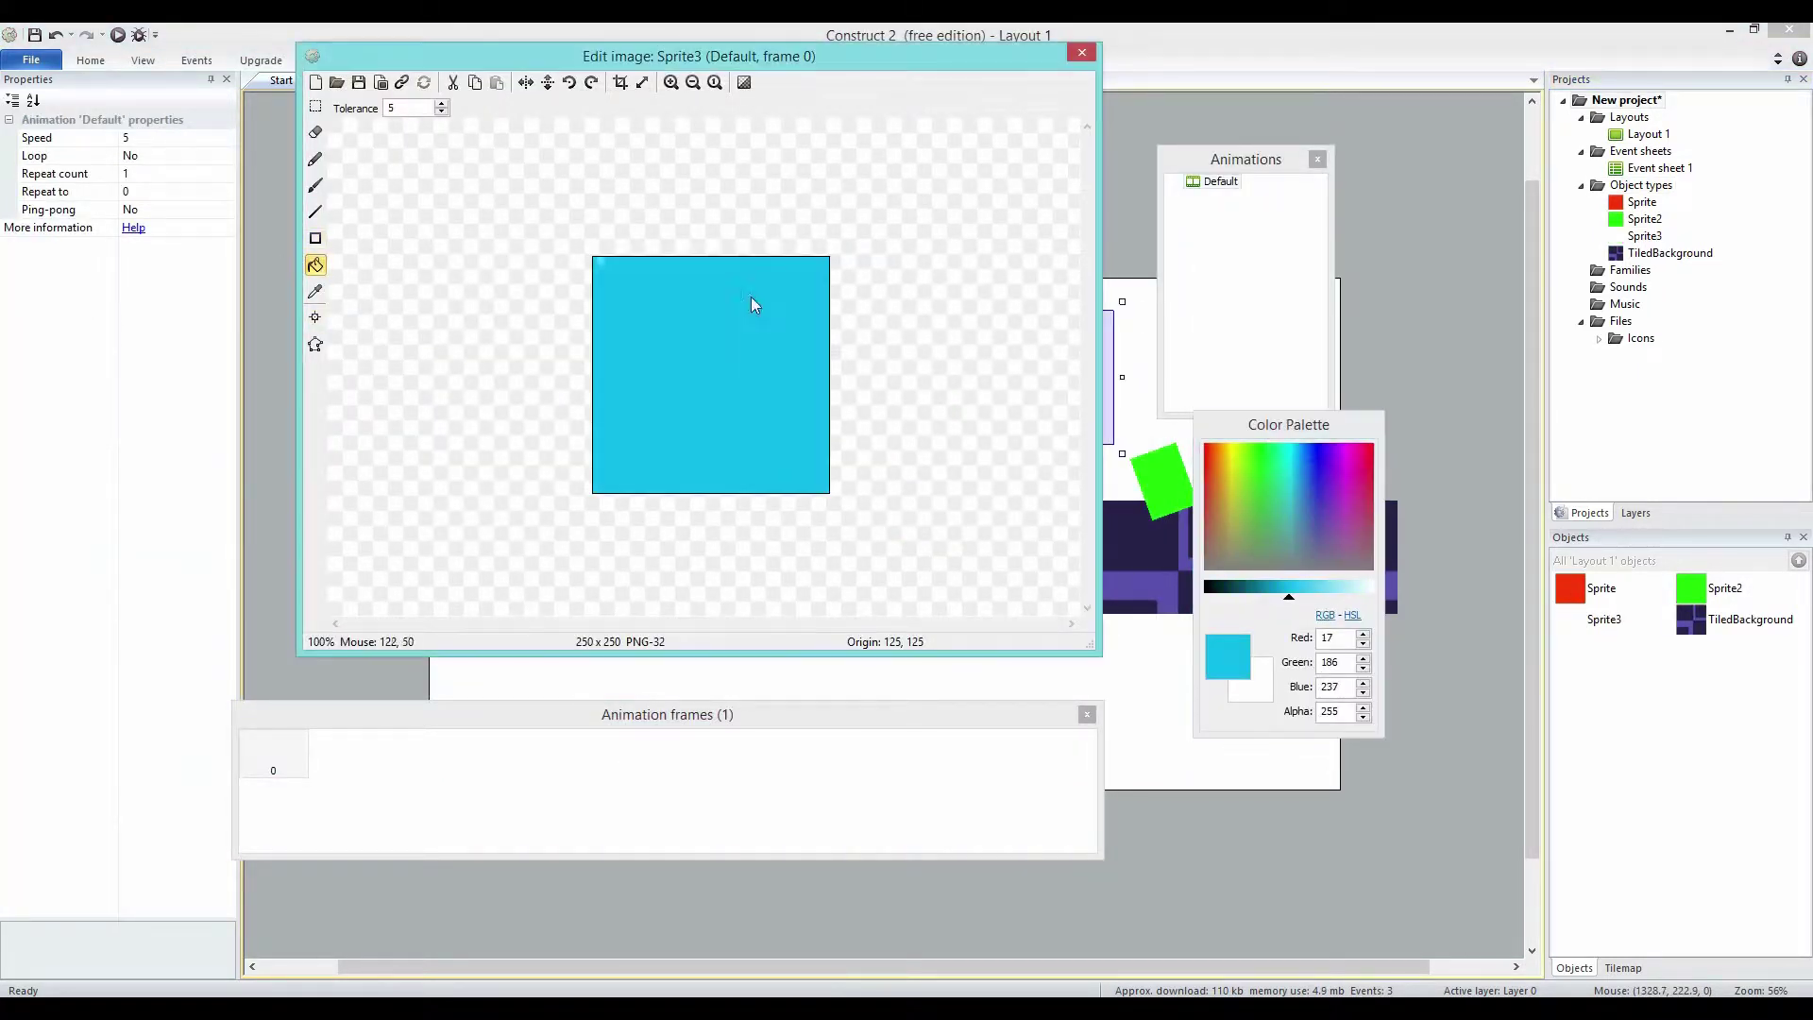
pyautogui.click(1082, 52)
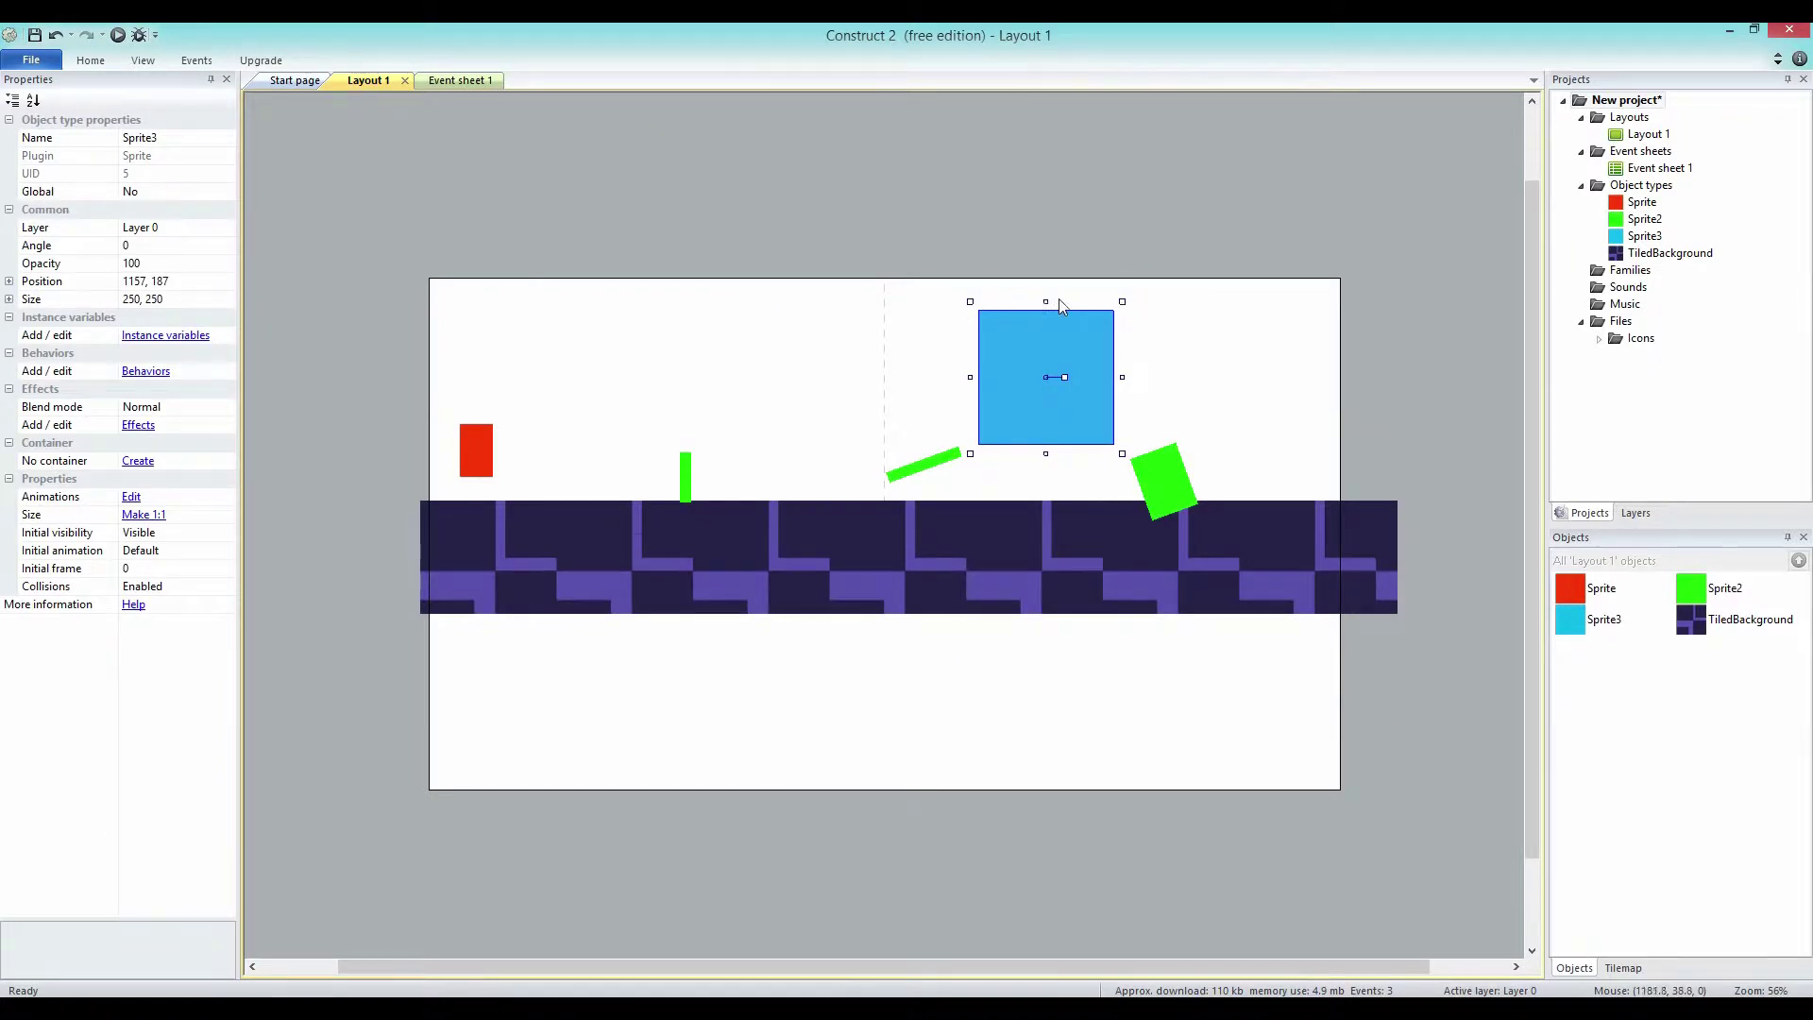
# Stretch the blue sprite to about 250 by 535 and place it just past the right end of Layout 1, standing on the ground.
pyautogui.moveTo(1048, 302); pyautogui.dragTo(1050, 155)
pyautogui.moveTo(1024, 224); pyautogui.dragTo(1398, 284)
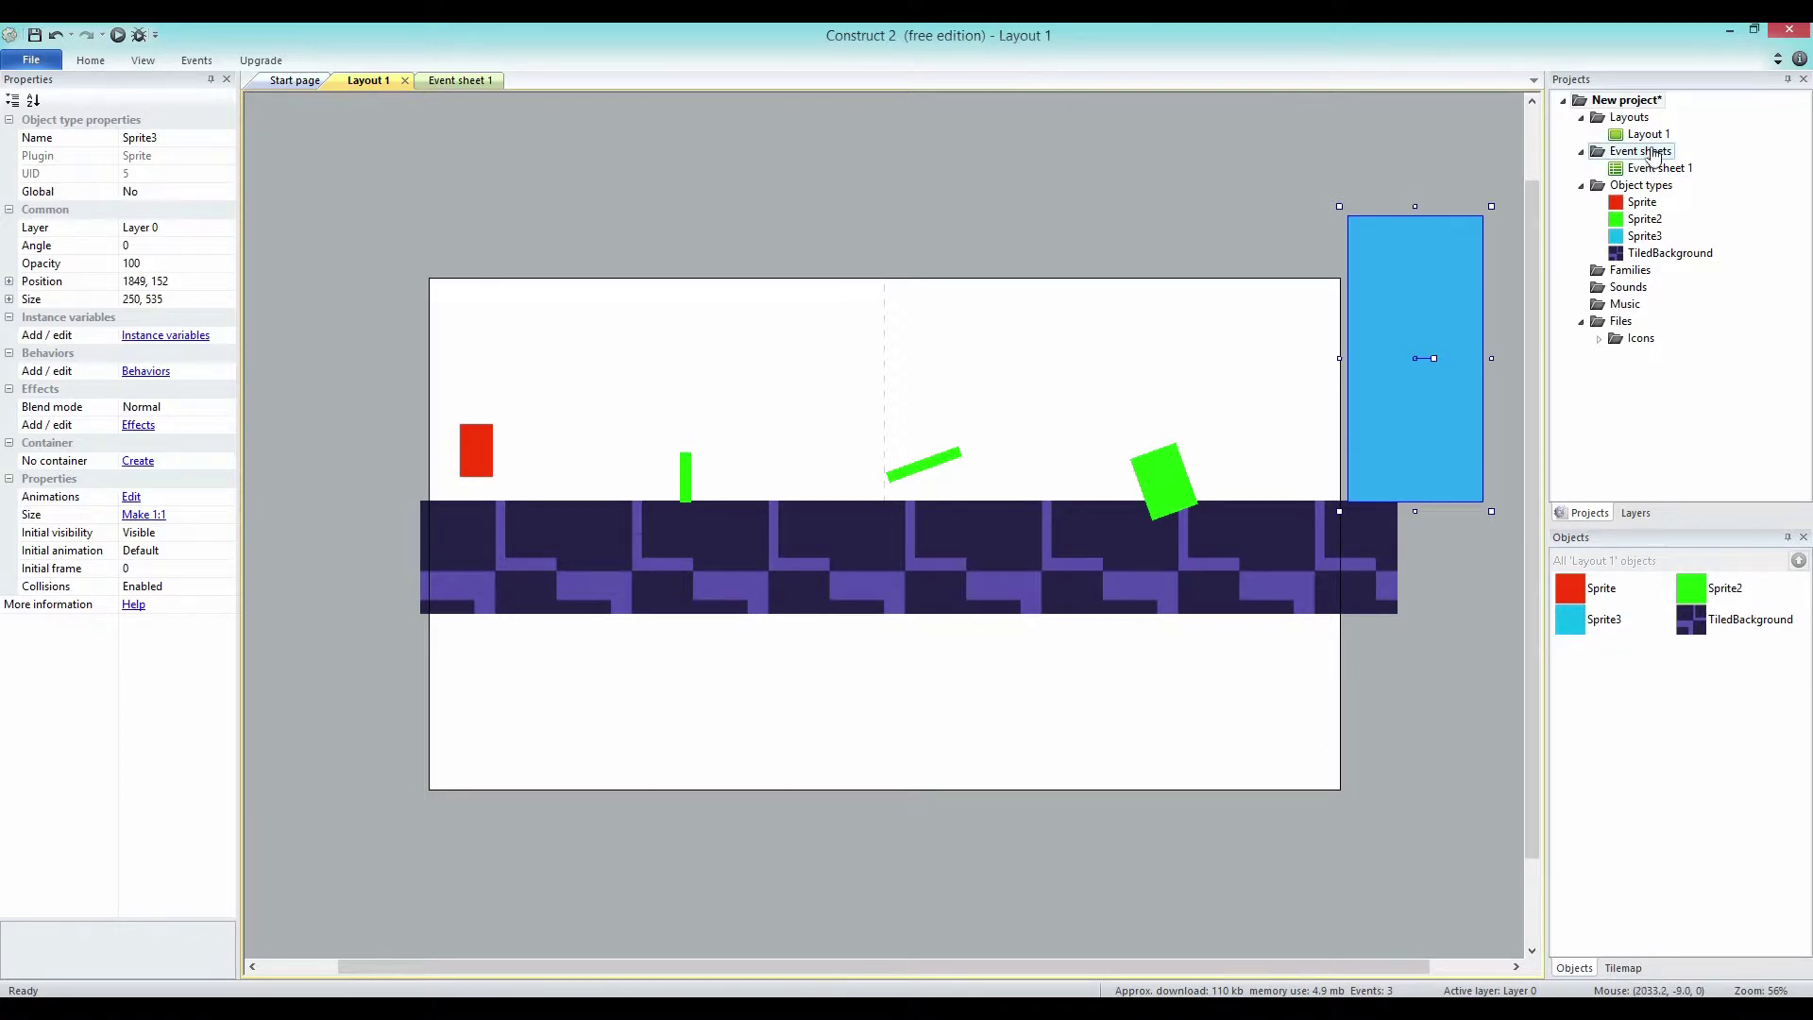
# Add a new layout with its own event sheet, name the layout Vitoria, and open the new event sheet alongside it.
pyautogui.rightClick(1637, 122)
pyautogui.click(1624, 154)
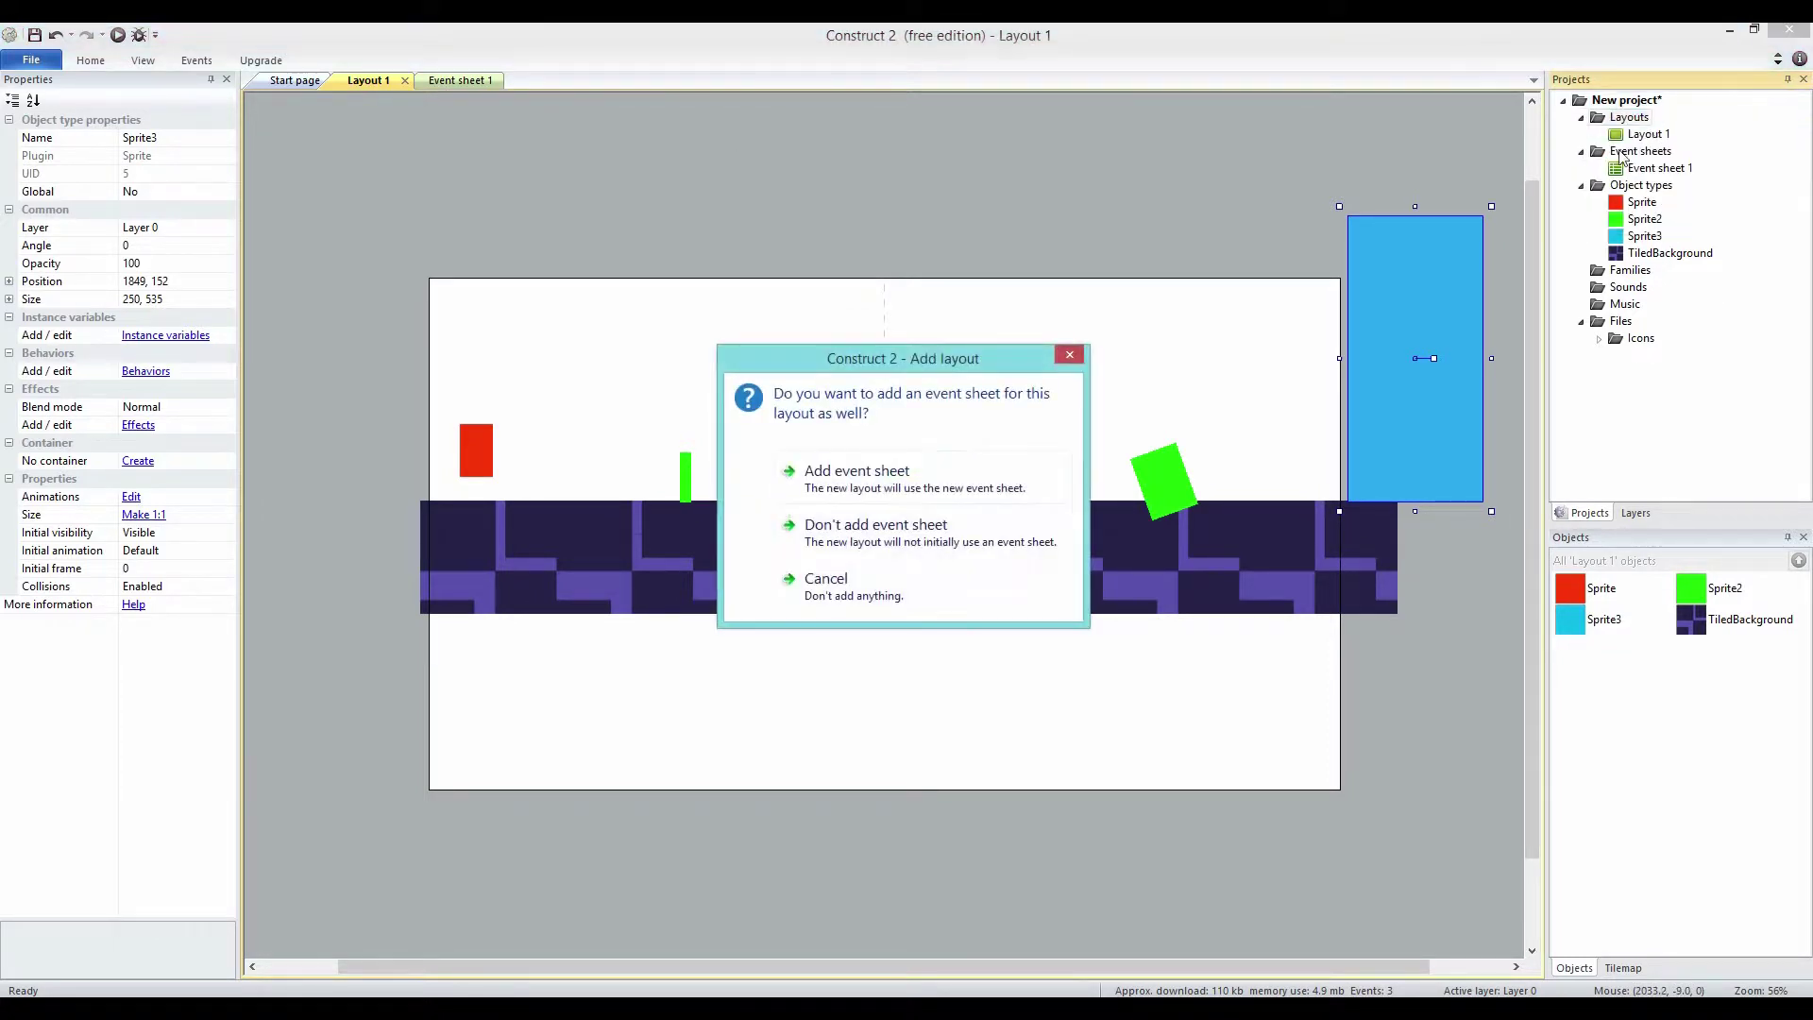
pyautogui.click(857, 471)
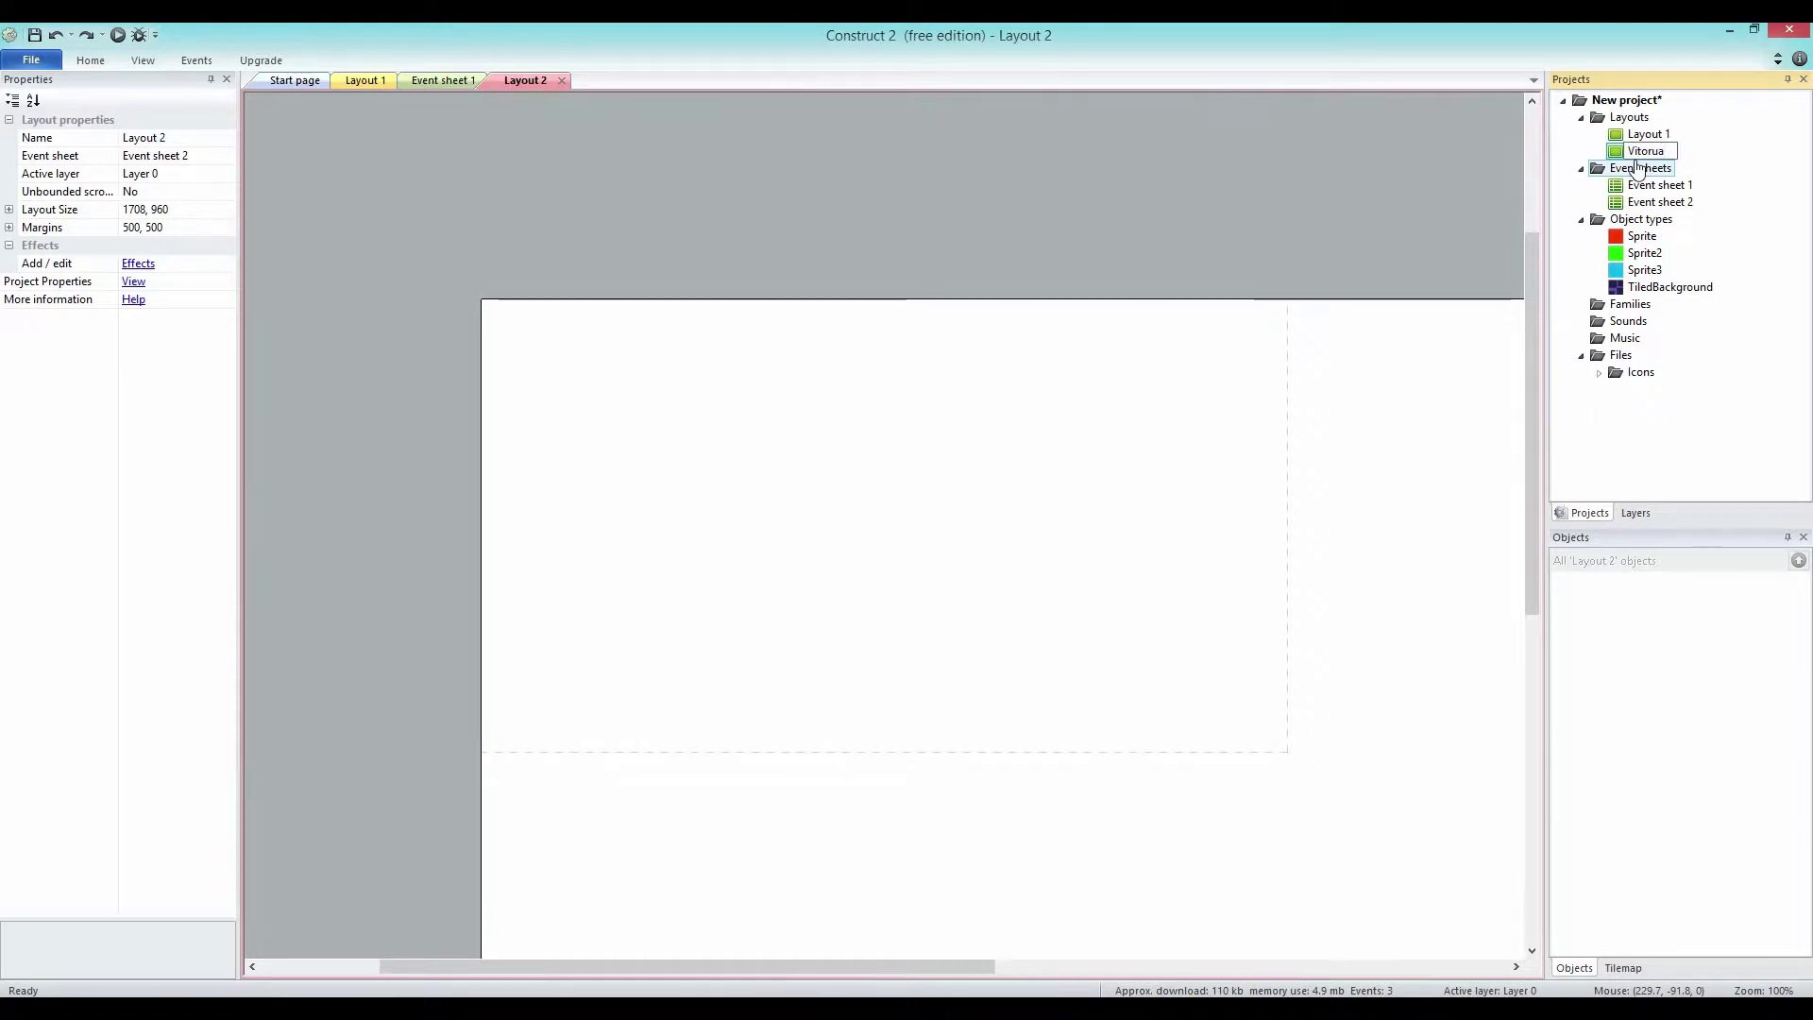
pyautogui.write('Vitoria')
pyautogui.press('Return')
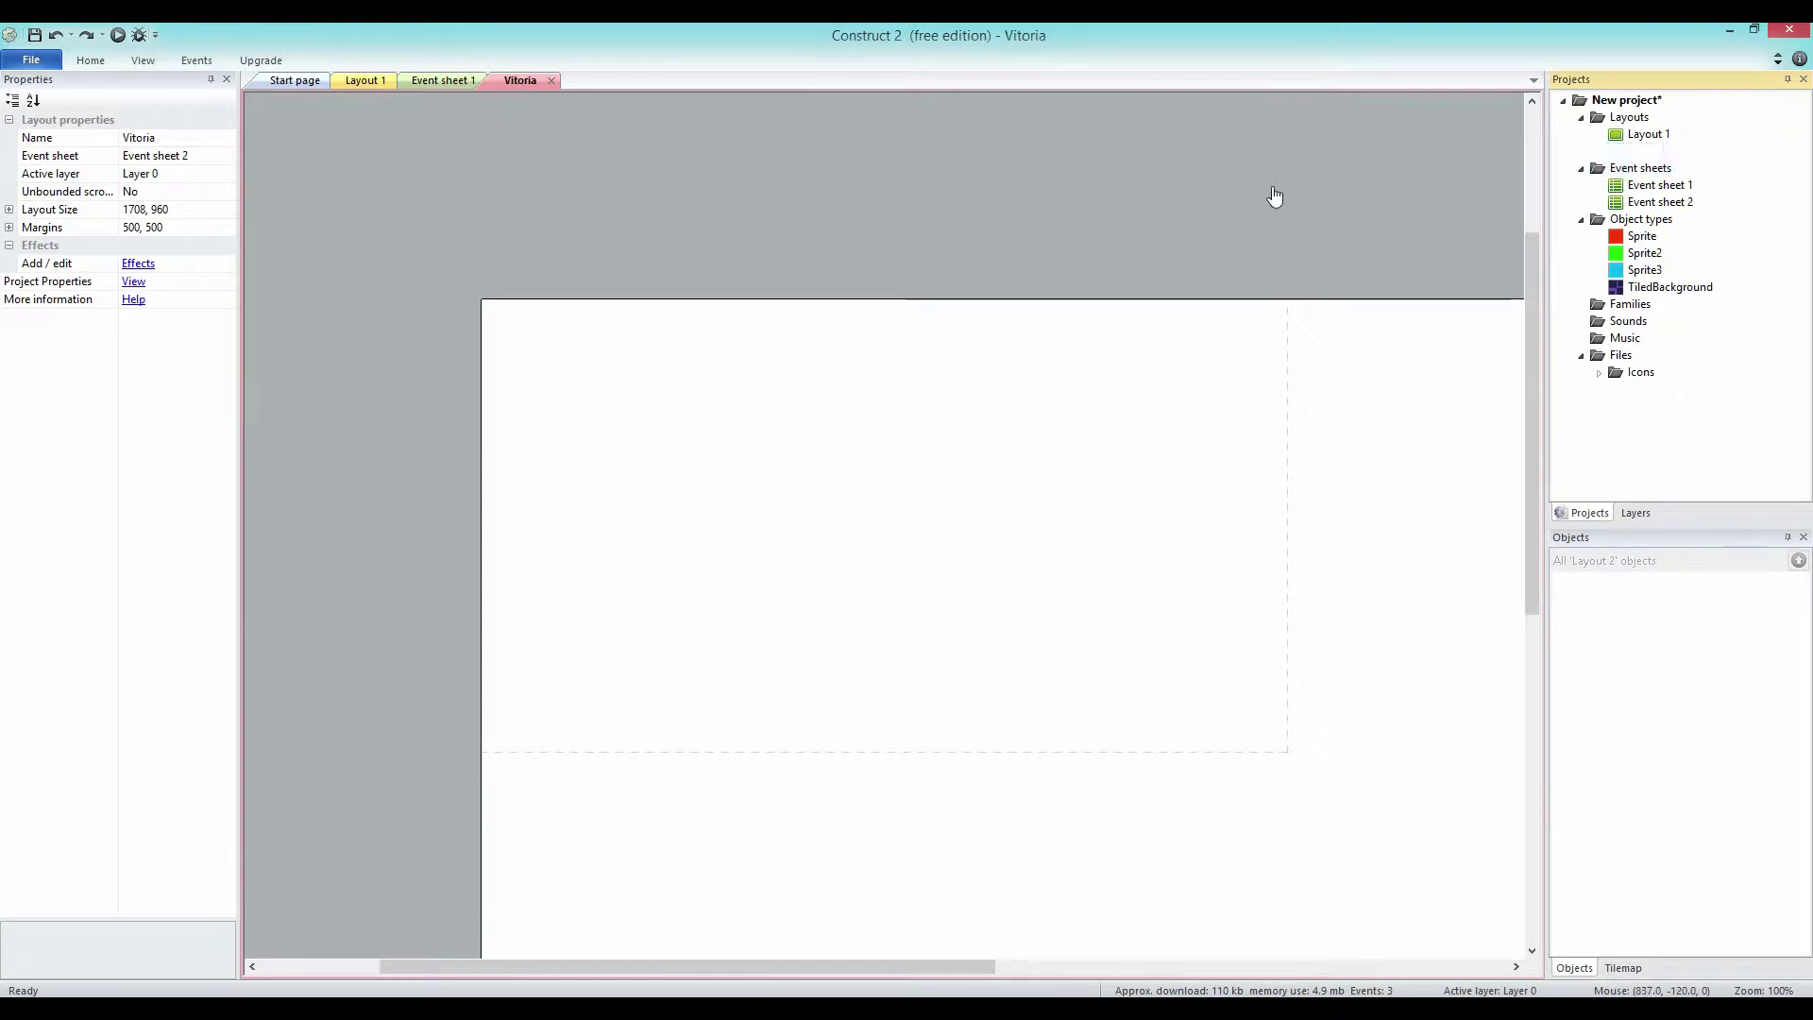
pyautogui.doubleClick(1660, 202)
pyautogui.click(518, 81)
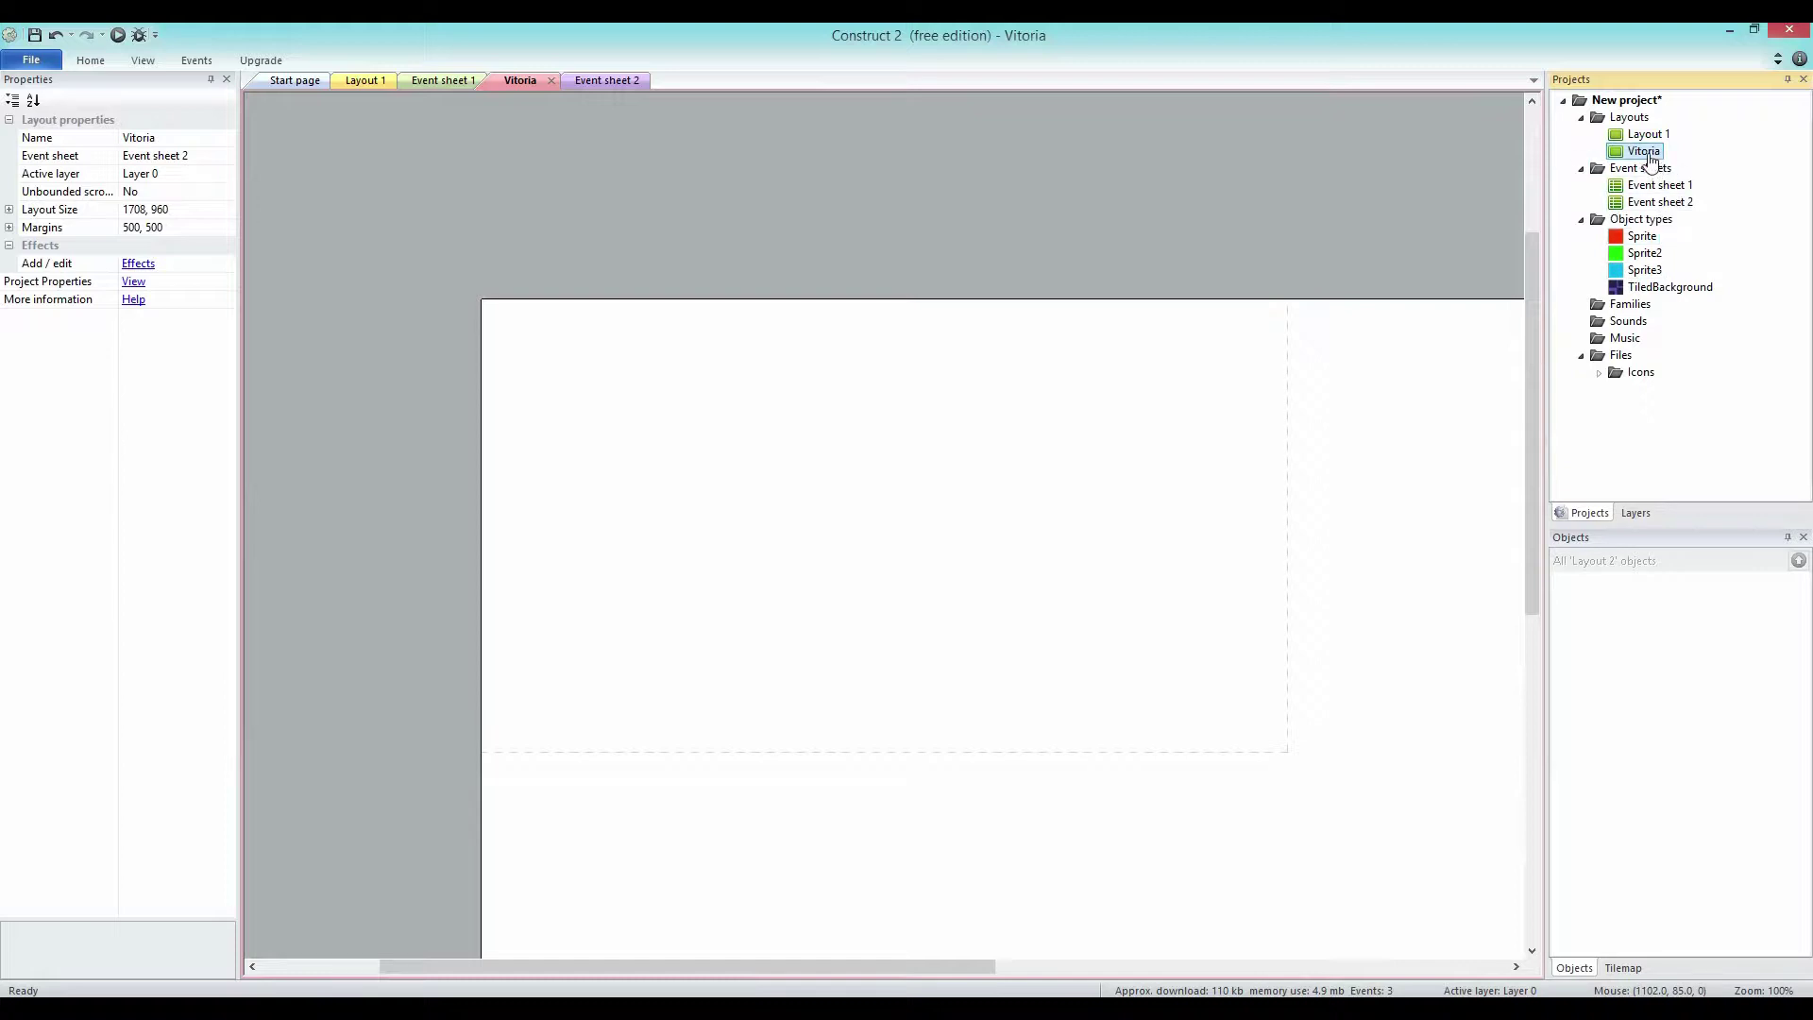
# Insert a Text object into the upper middle of the Vitoria layout.
pyautogui.rightClick(1648, 223)
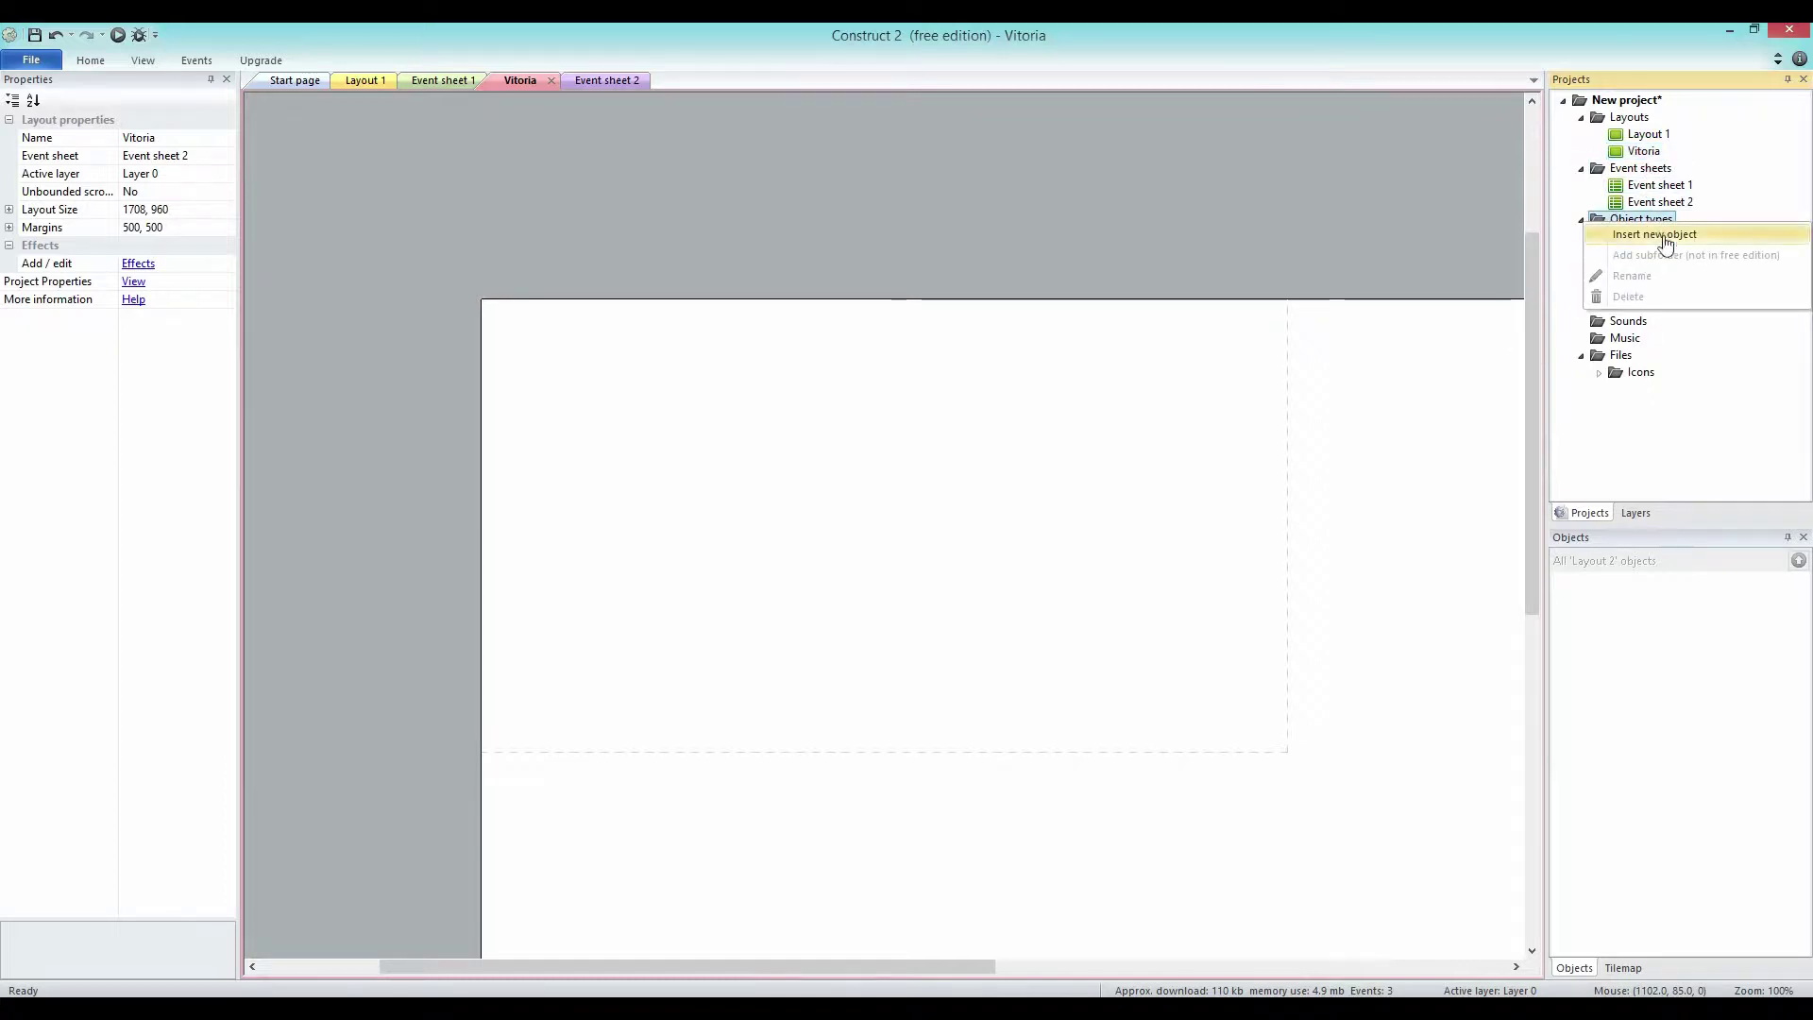
pyautogui.click(1657, 238)
pyautogui.doubleClick(1103, 557)
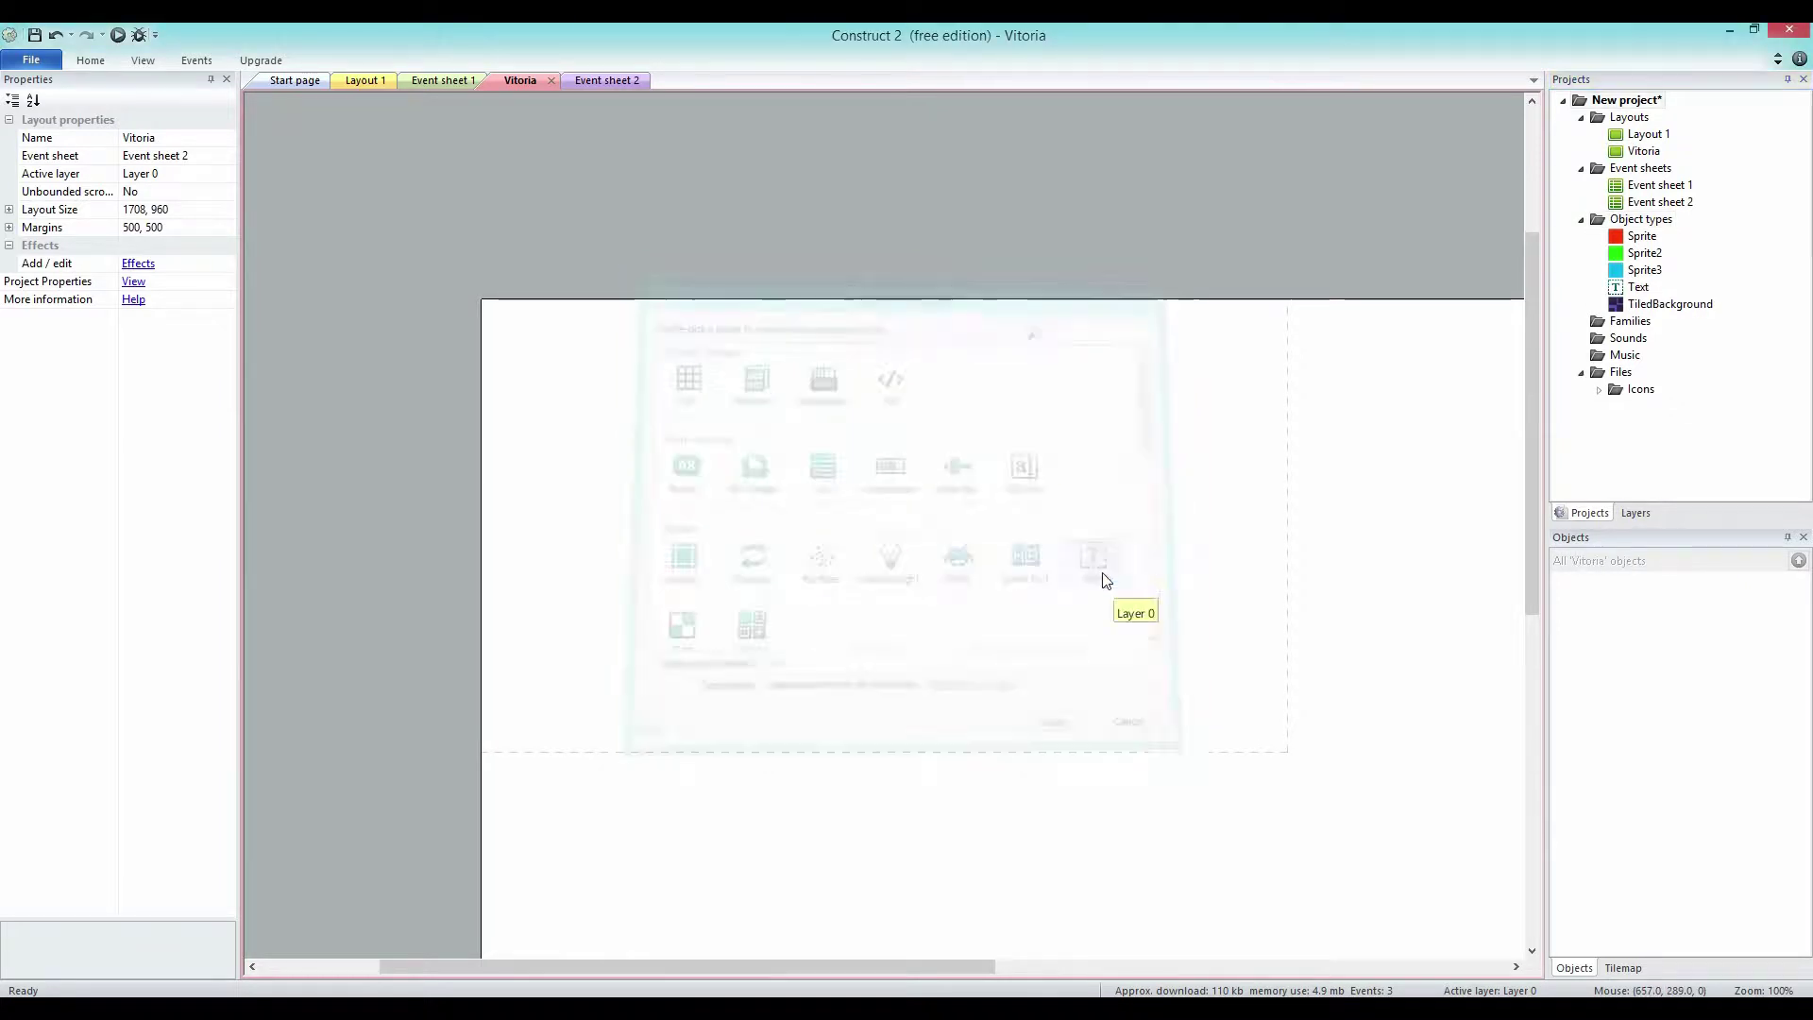
pyautogui.click(878, 480)
# Set the Text object's text to "Você venceu!" and move it slightly left and down in the layout.
pyautogui.click(166, 498)
pyautogui.write('Você venceu!')
pyautogui.press('Return')
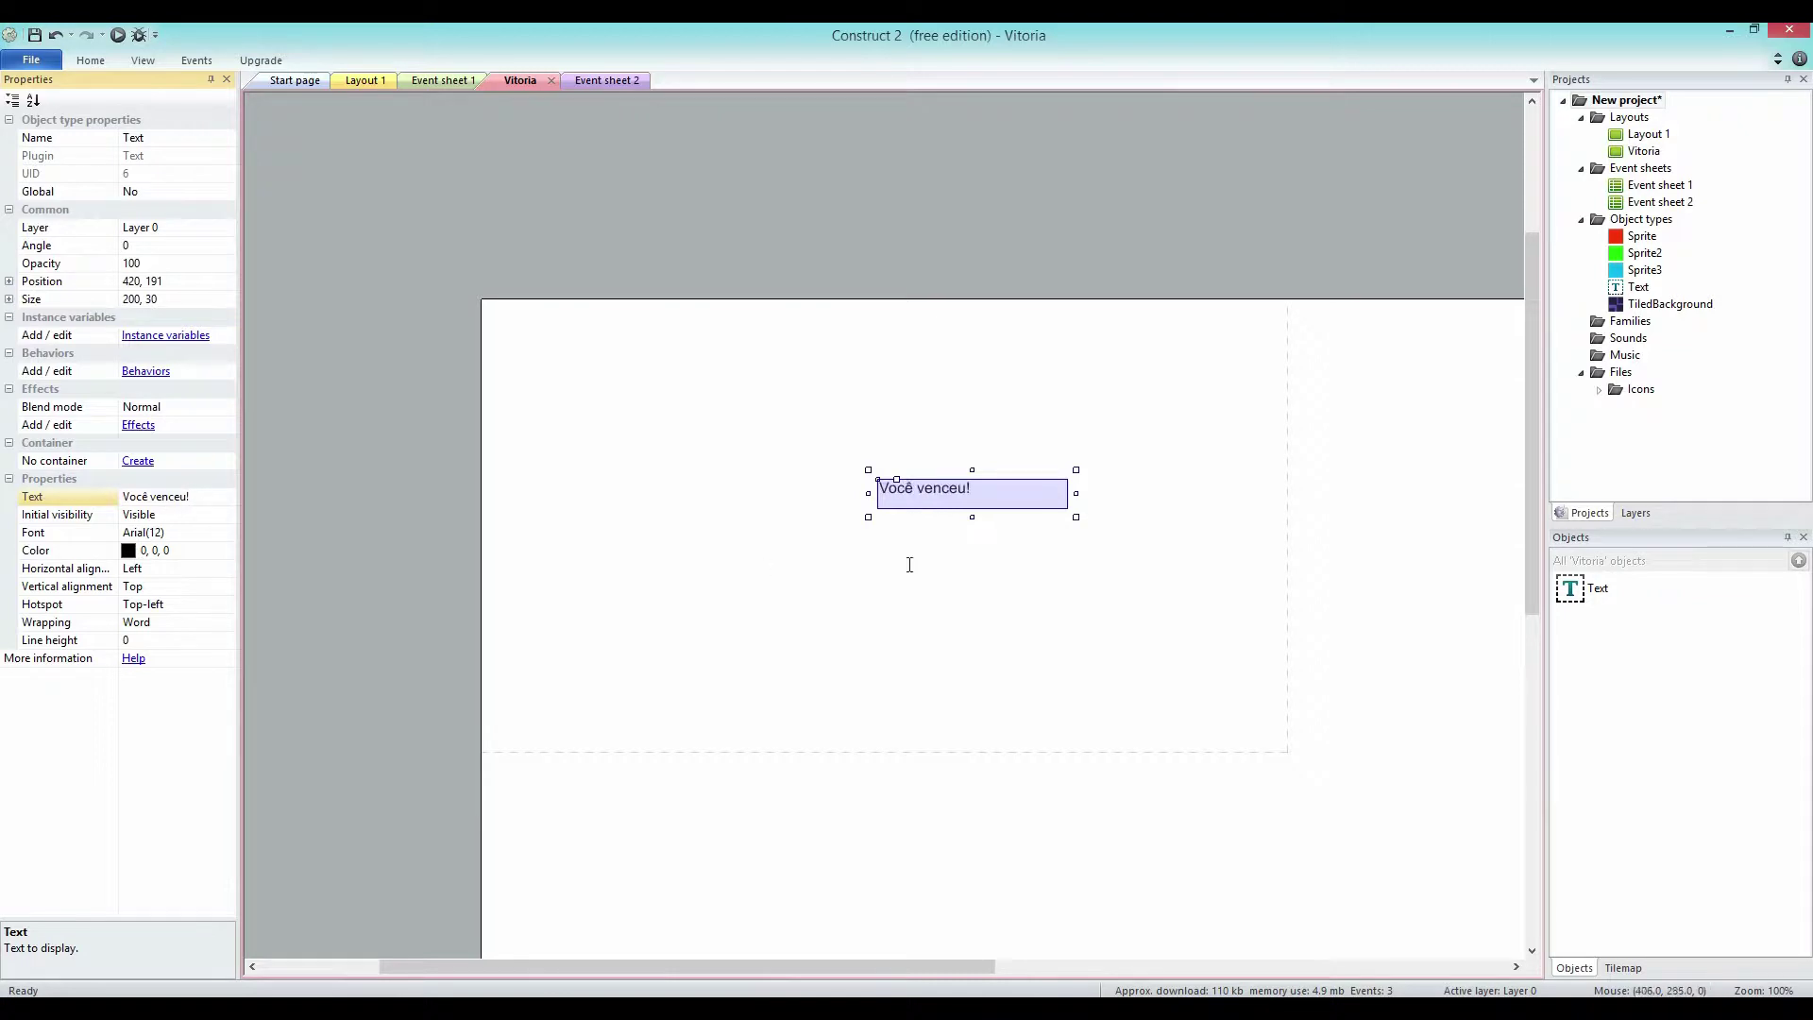
pyautogui.moveTo(965, 508); pyautogui.dragTo(898, 524)
pyautogui.click(850, 272)
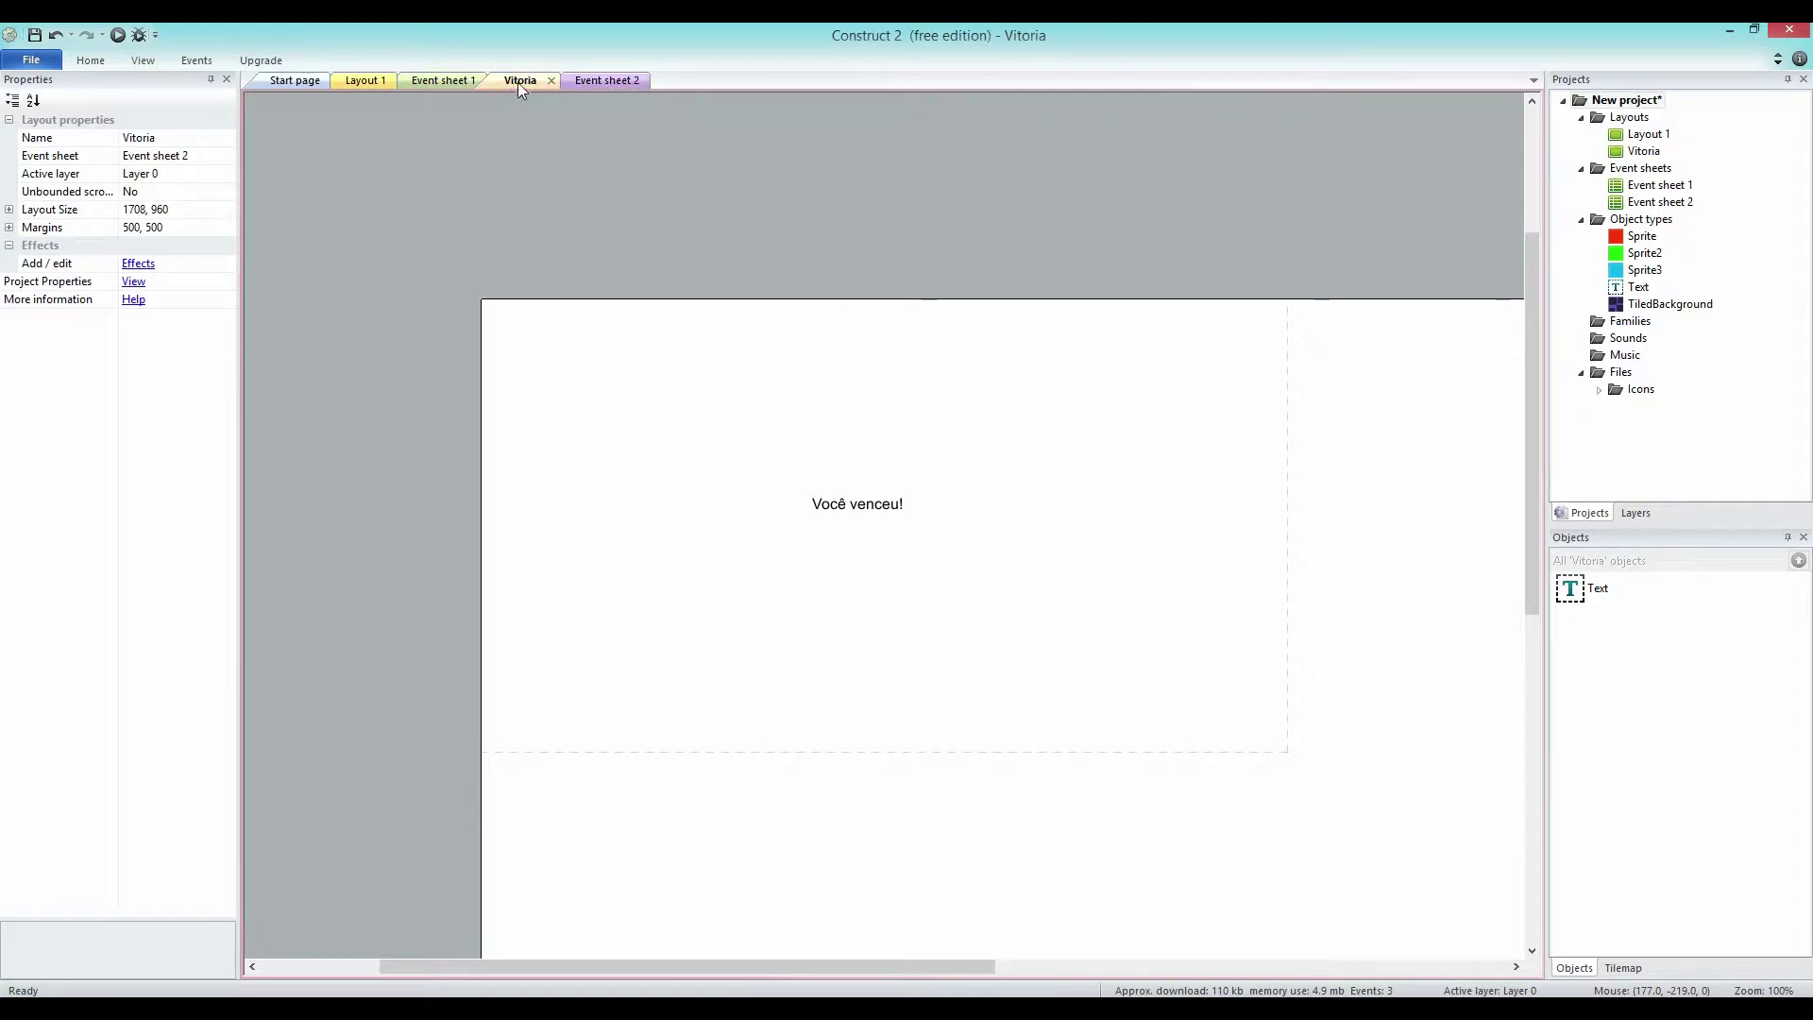
# Add an event to Event sheet 1 for Sprite's On collision with another object condition, with Sprite3 as the object.
pyautogui.click(352, 79)
pyautogui.click(468, 83)
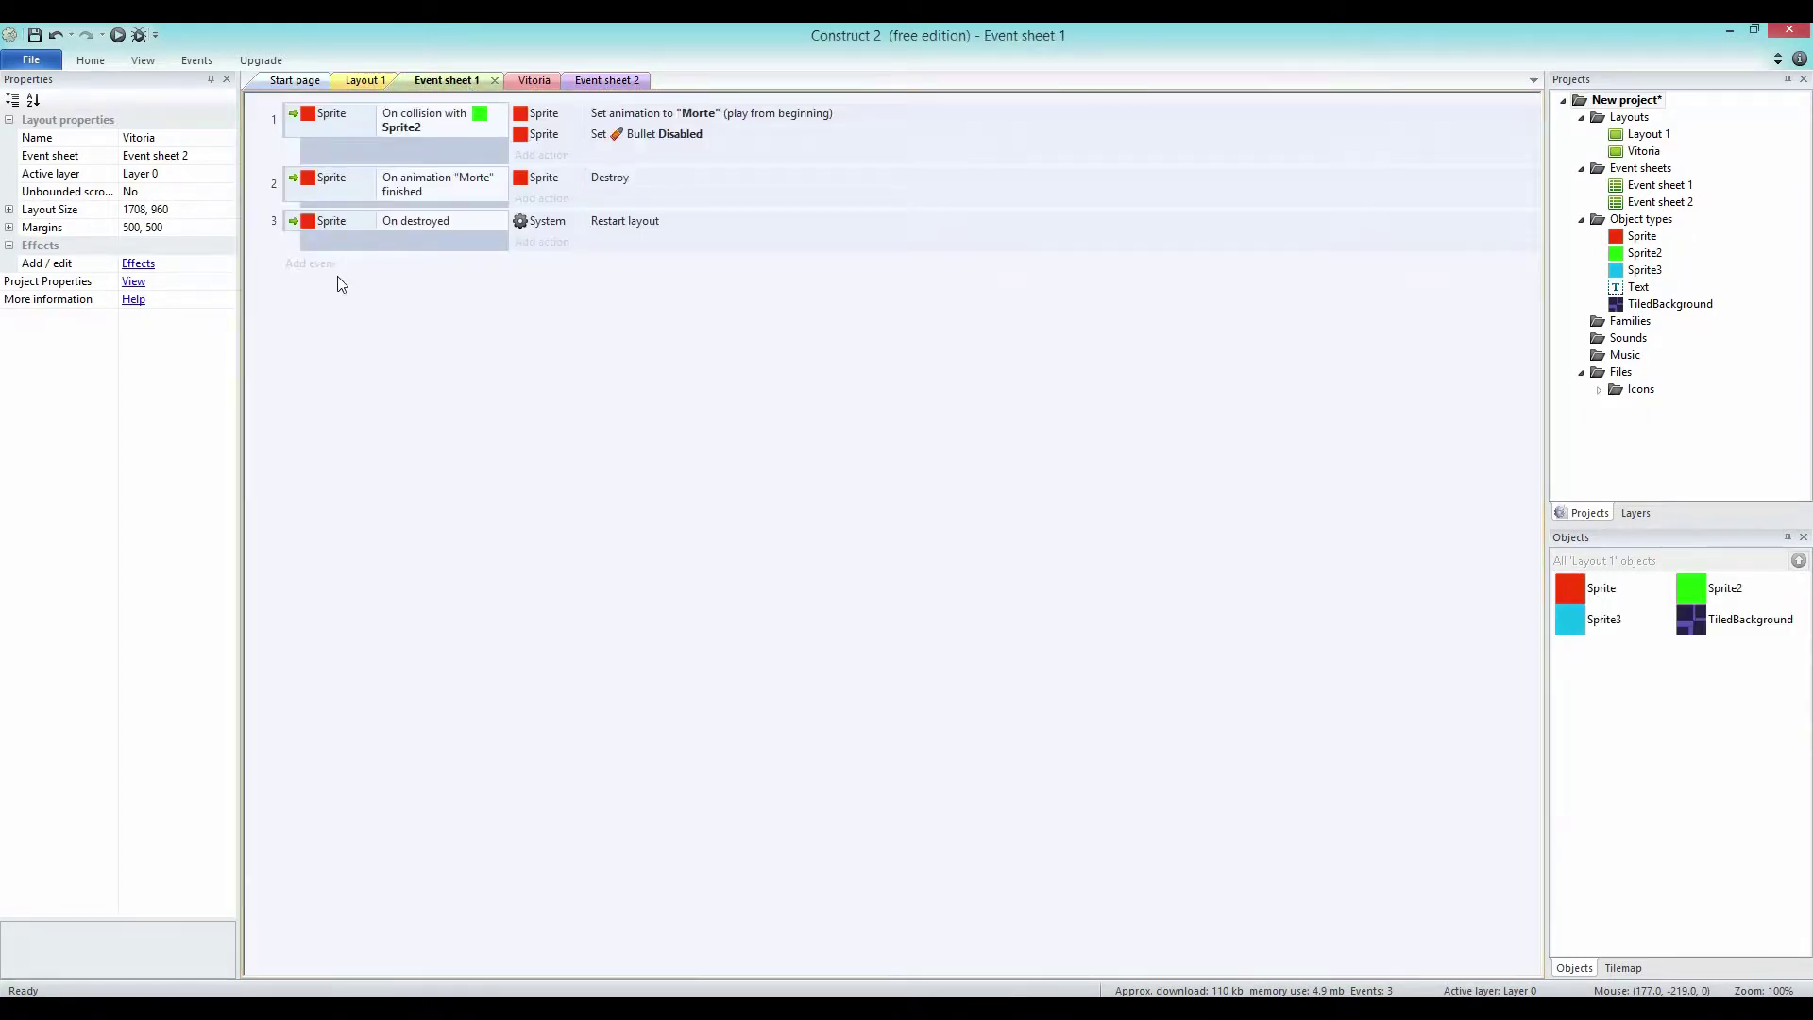
pyautogui.click(317, 267)
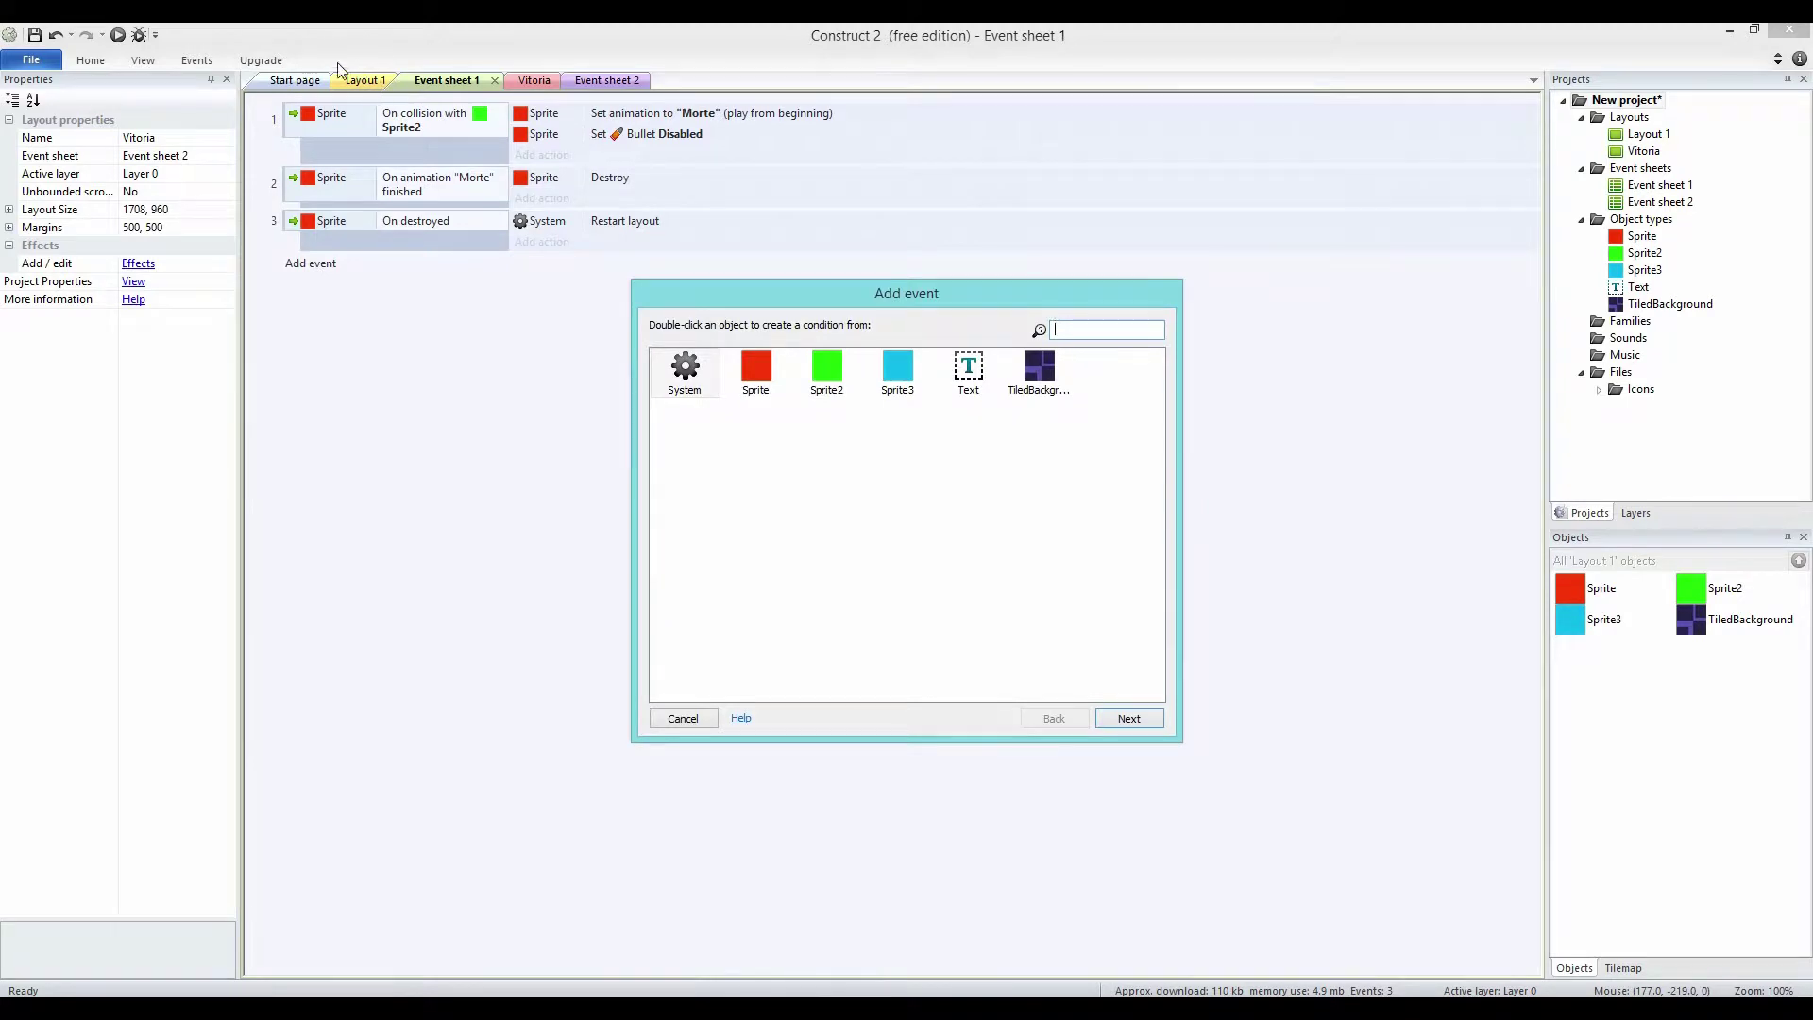
pyautogui.doubleClick(756, 368)
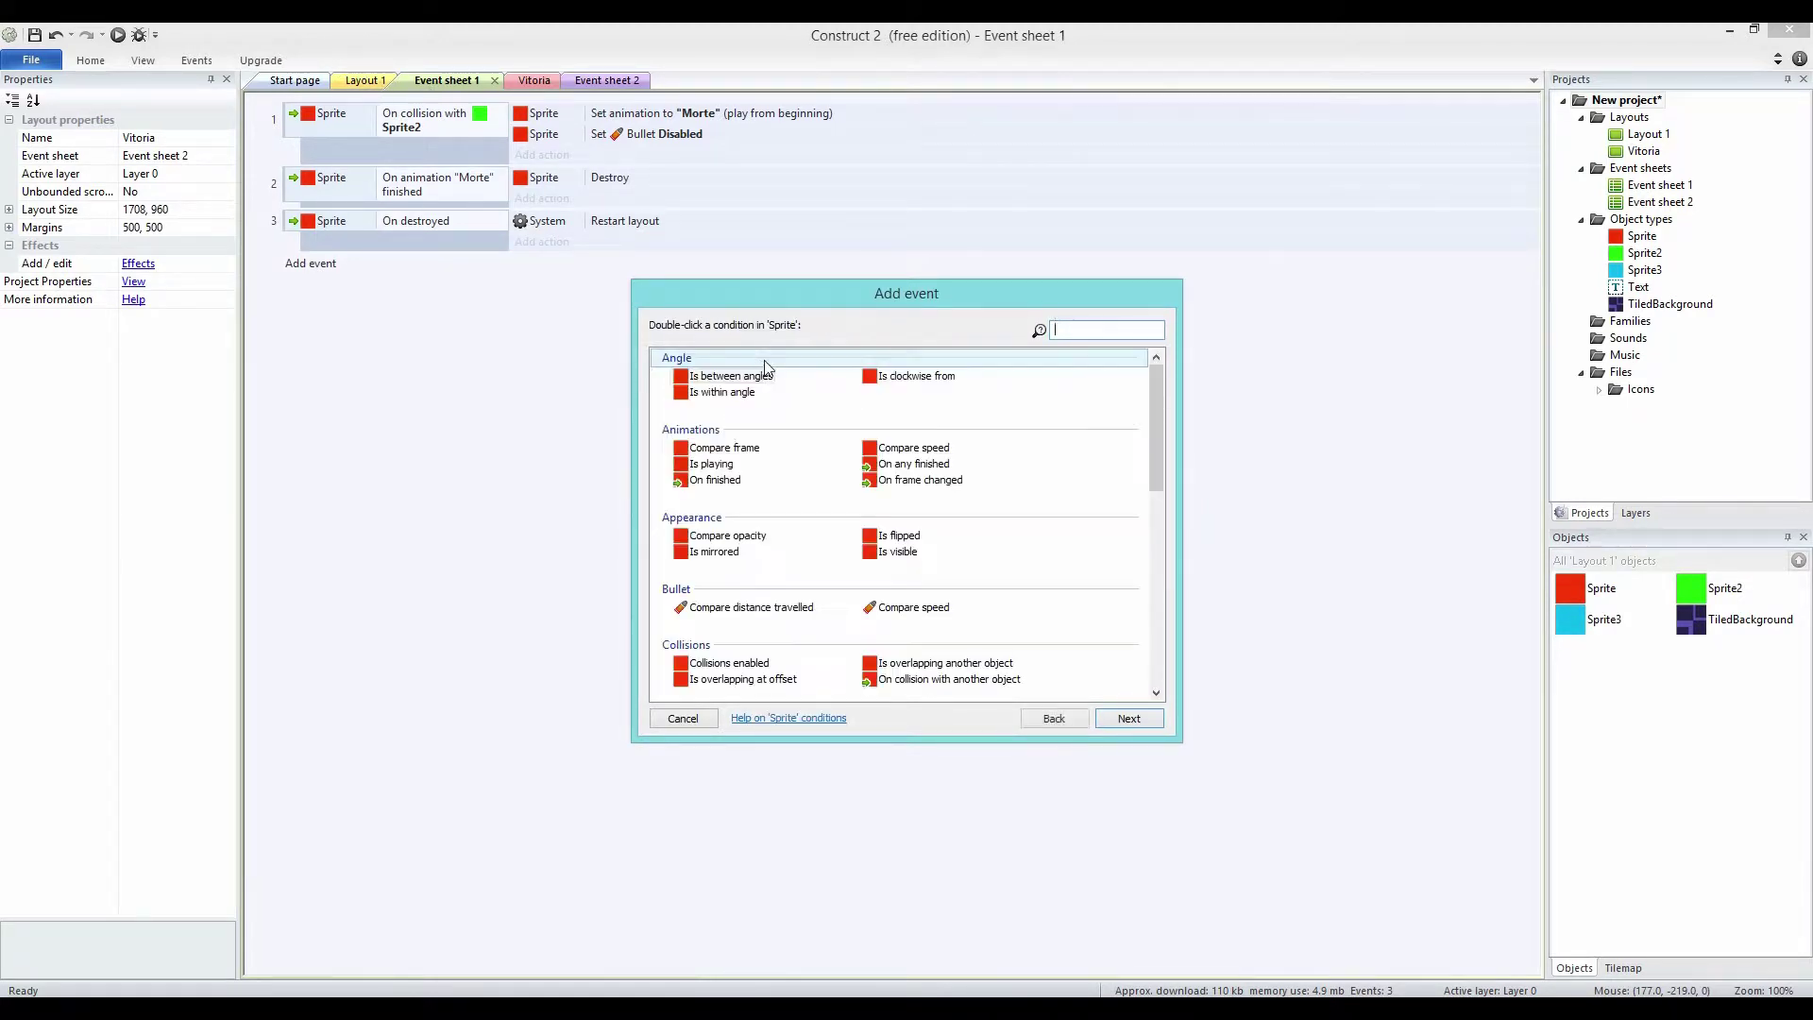
pyautogui.write('coll')
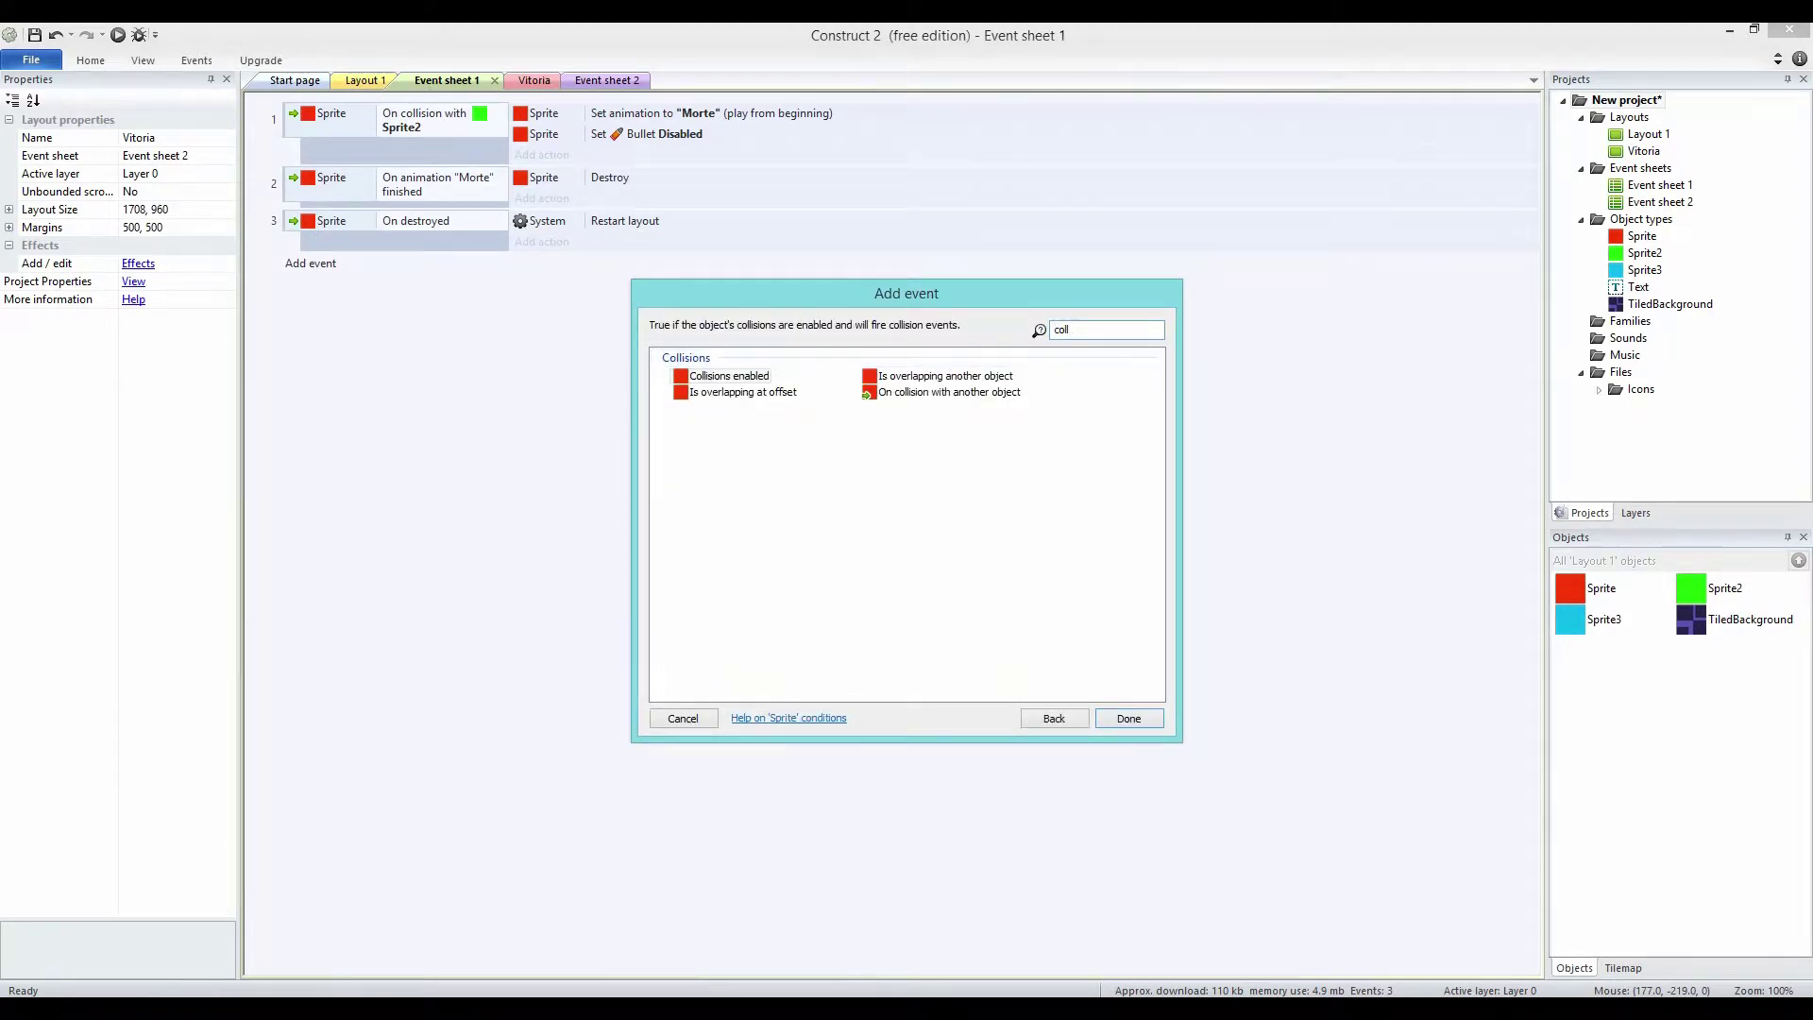
pyautogui.click(946, 393)
pyautogui.click(1134, 720)
pyautogui.click(1028, 513)
pyautogui.click(812, 376)
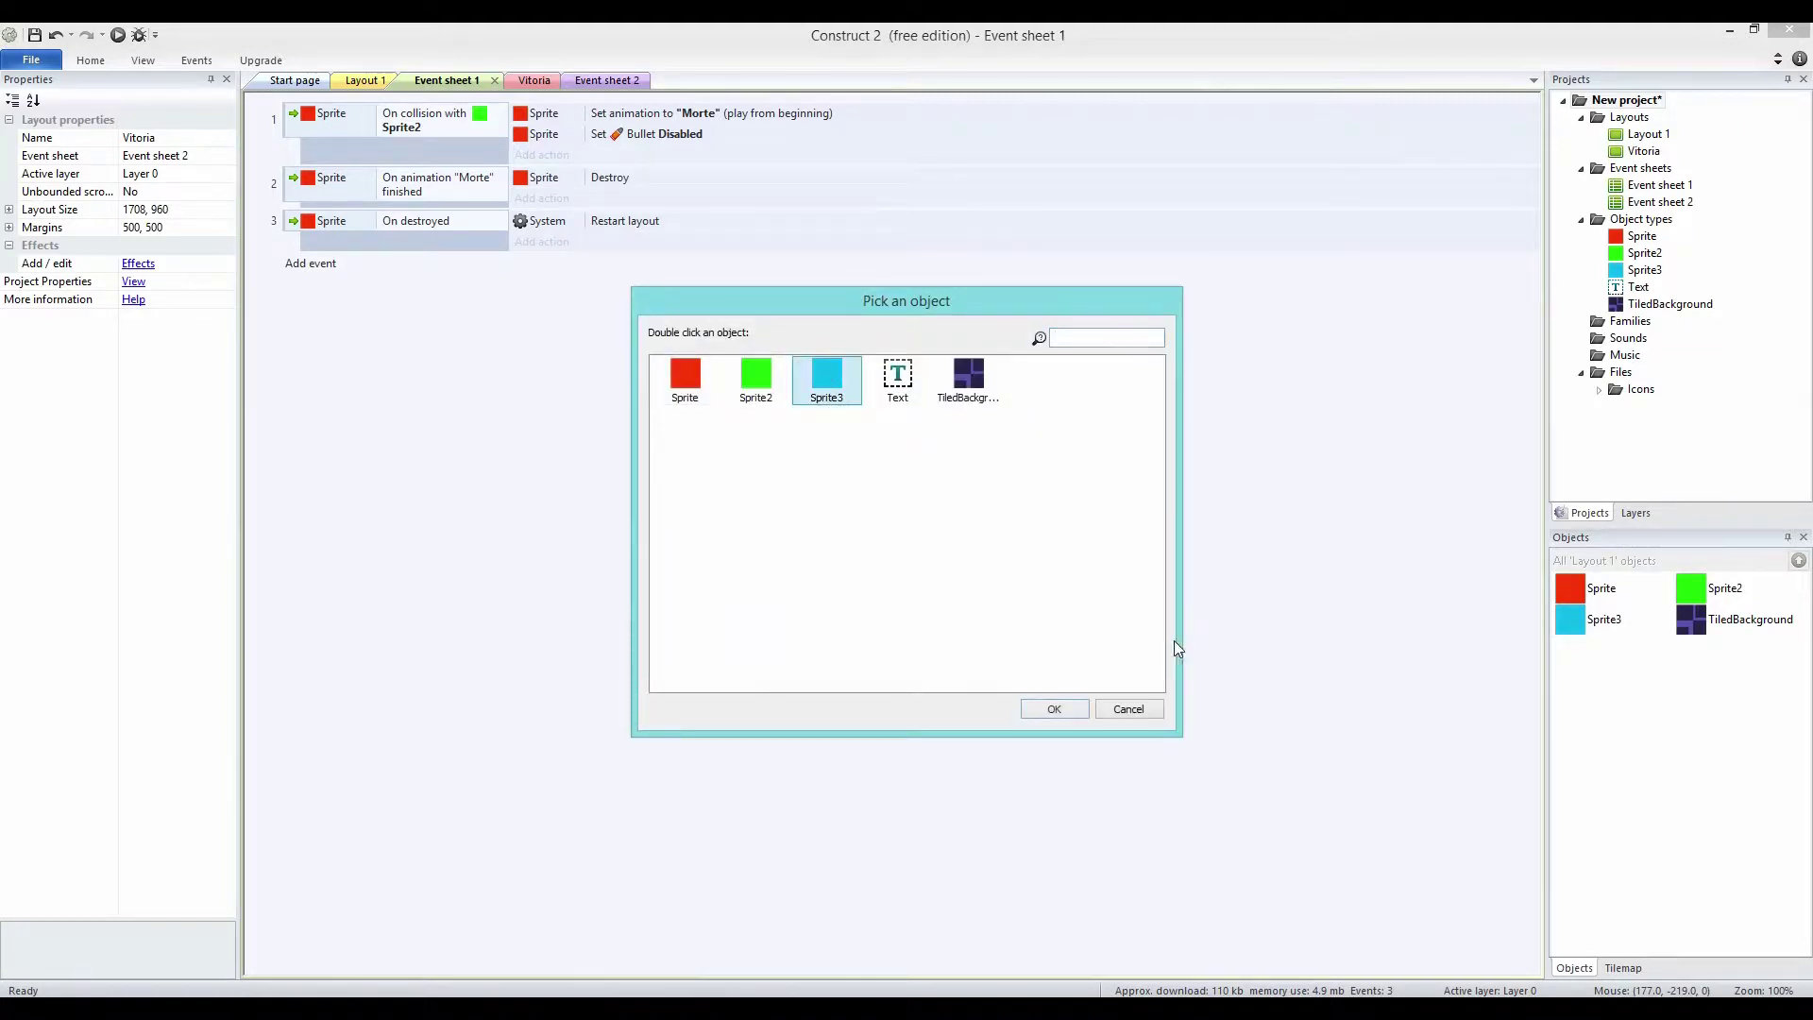
pyautogui.click(1083, 709)
pyautogui.click(1074, 597)
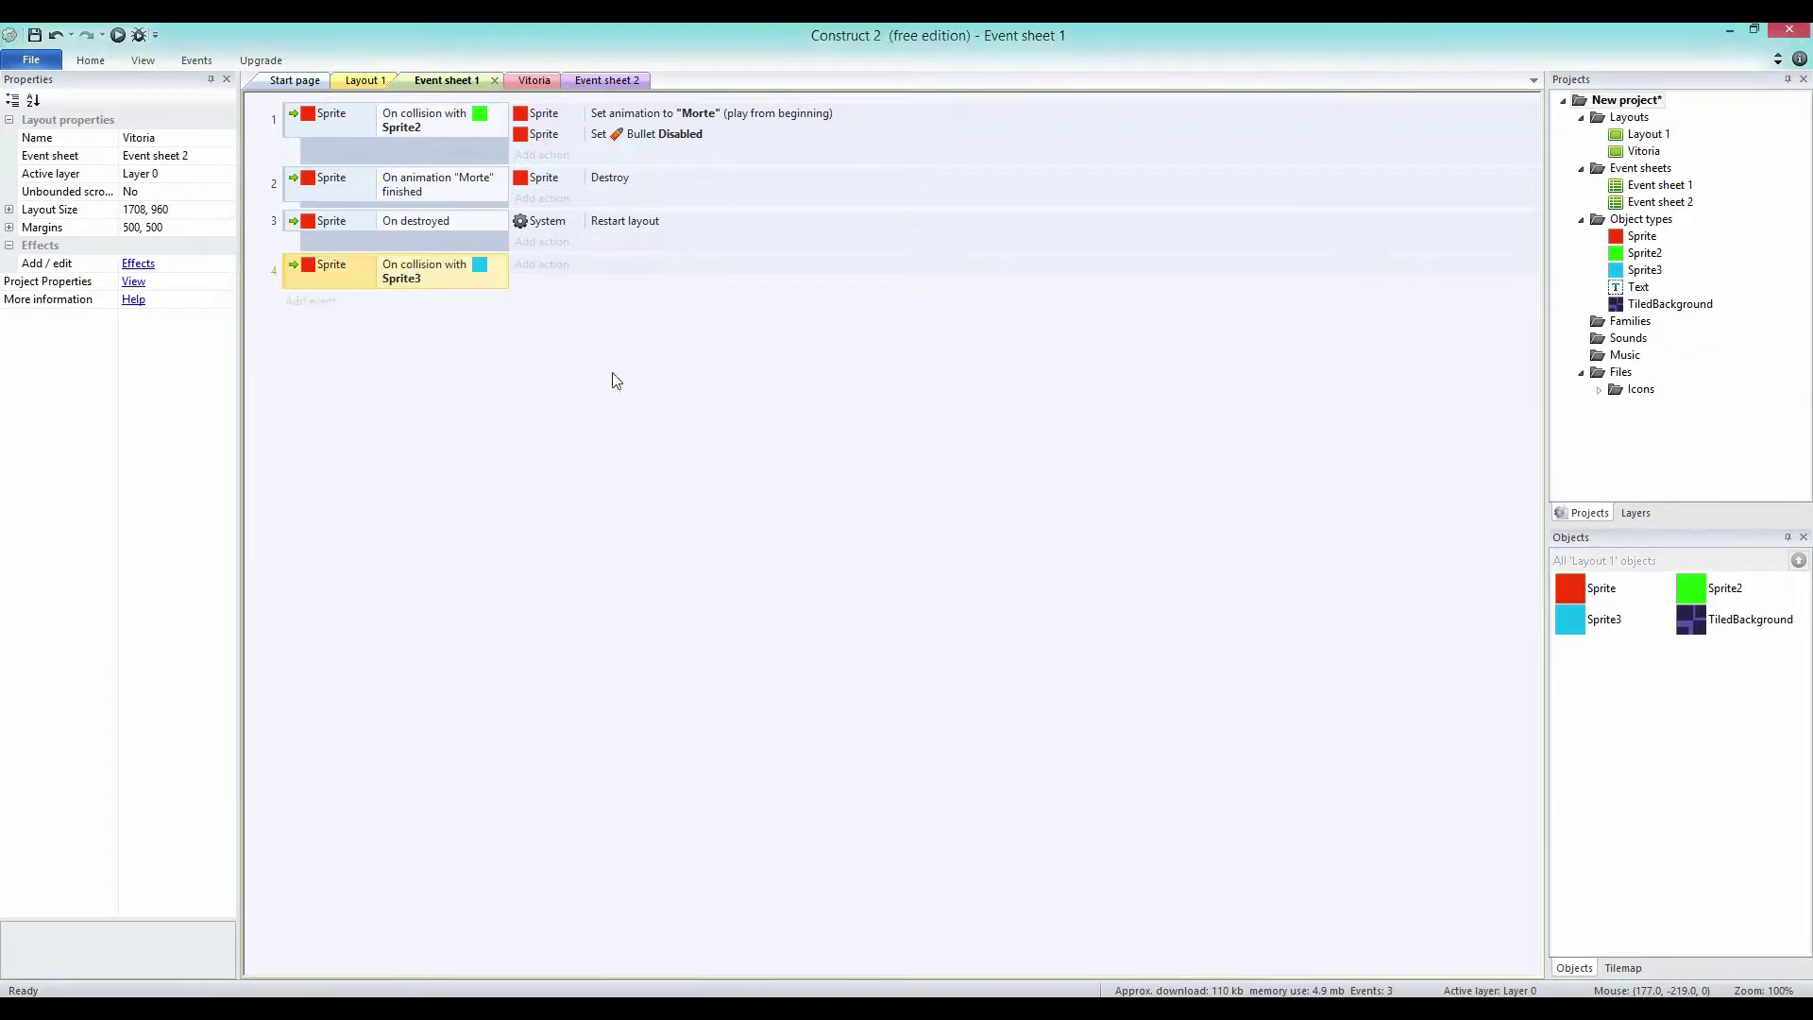
# Add a System Go to layout action to the Sprite3 collision event, with Vitoria as the target layout.
pyautogui.click(562, 275)
pyautogui.doubleClick(681, 370)
pyautogui.write('go to')
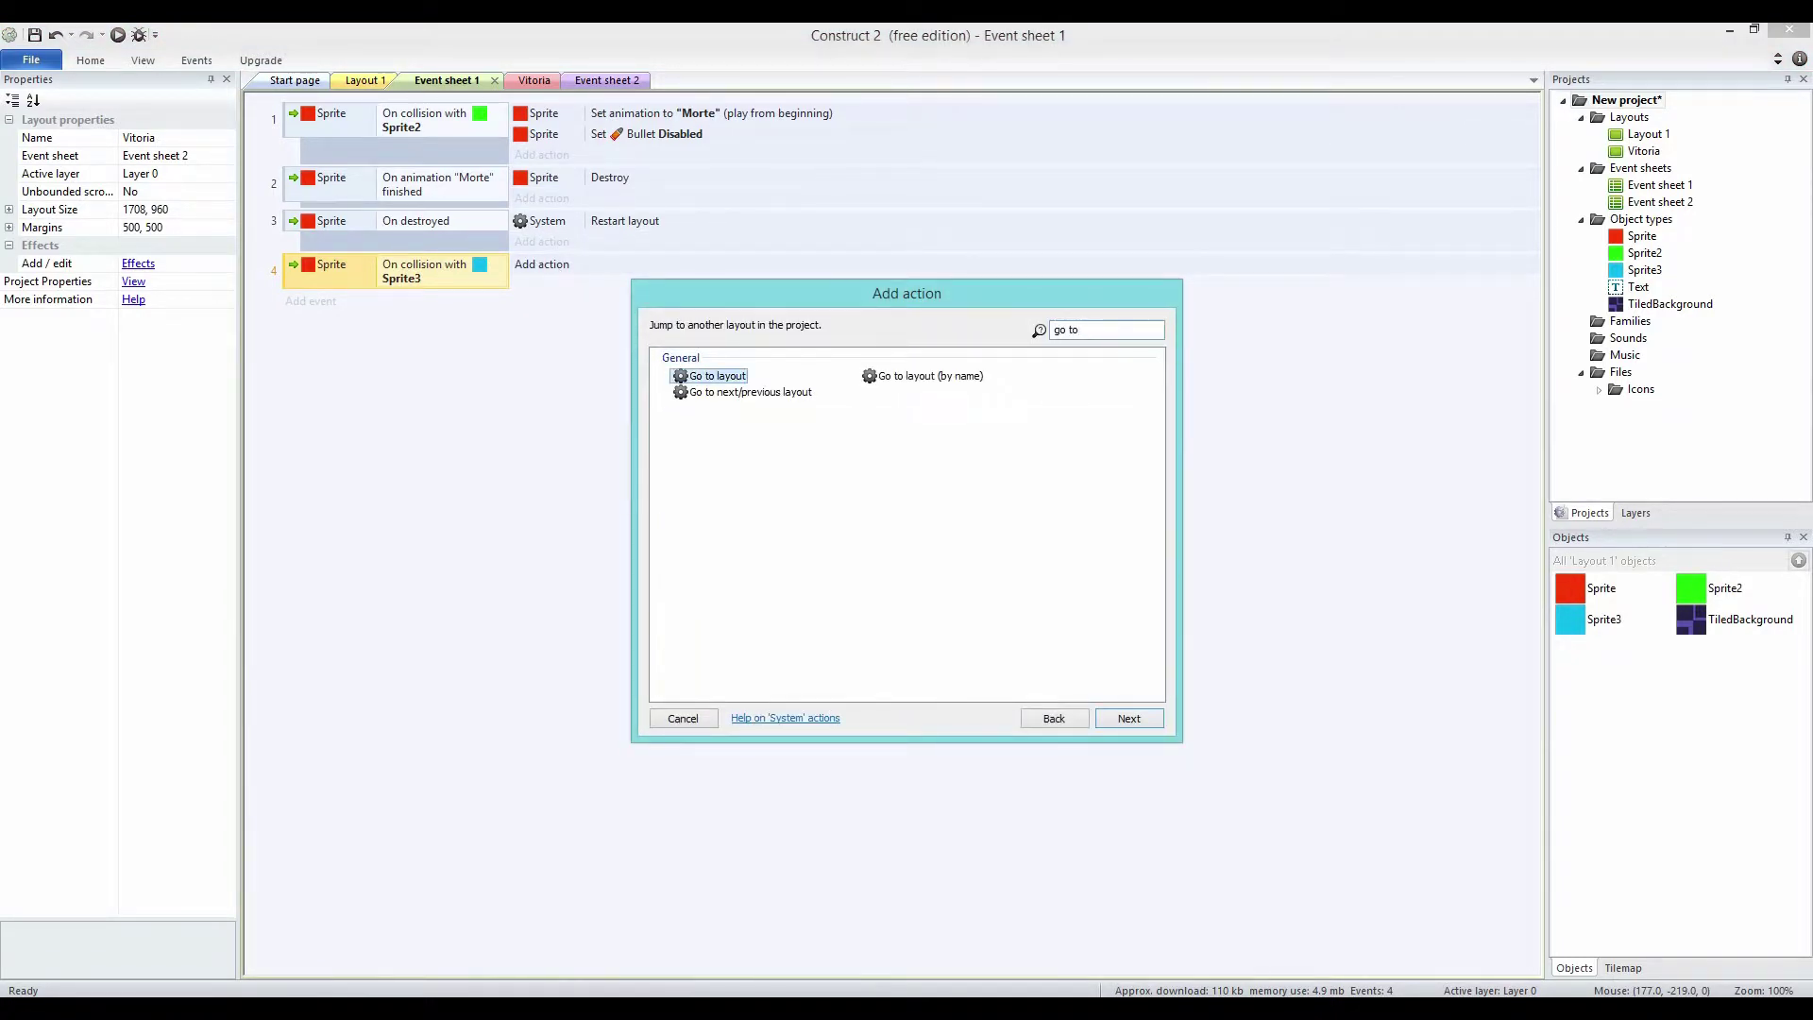
pyautogui.doubleClick(736, 379)
pyautogui.click(1039, 519)
pyautogui.click(1039, 548)
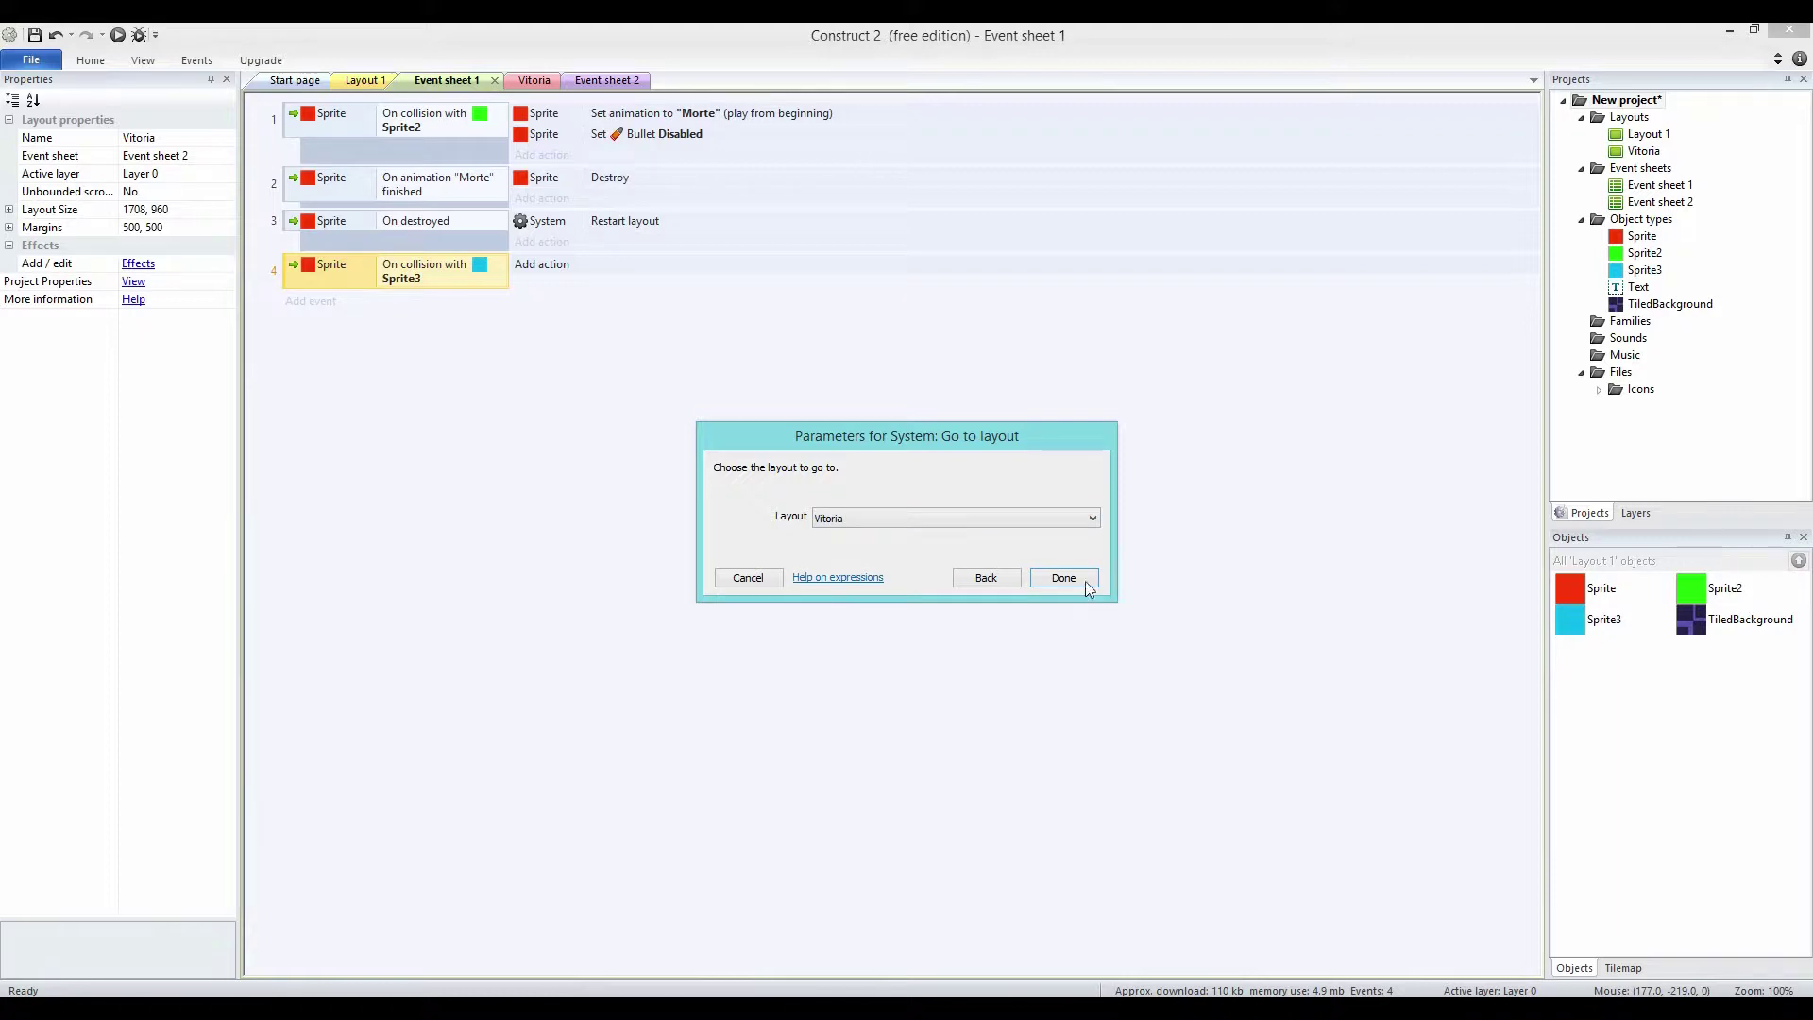
pyautogui.click(1086, 586)
# Preview Layout 1 in the browser, playtest through to the blue Sprite3 goal, and return to Construct 2.
pyautogui.click(572, 82)
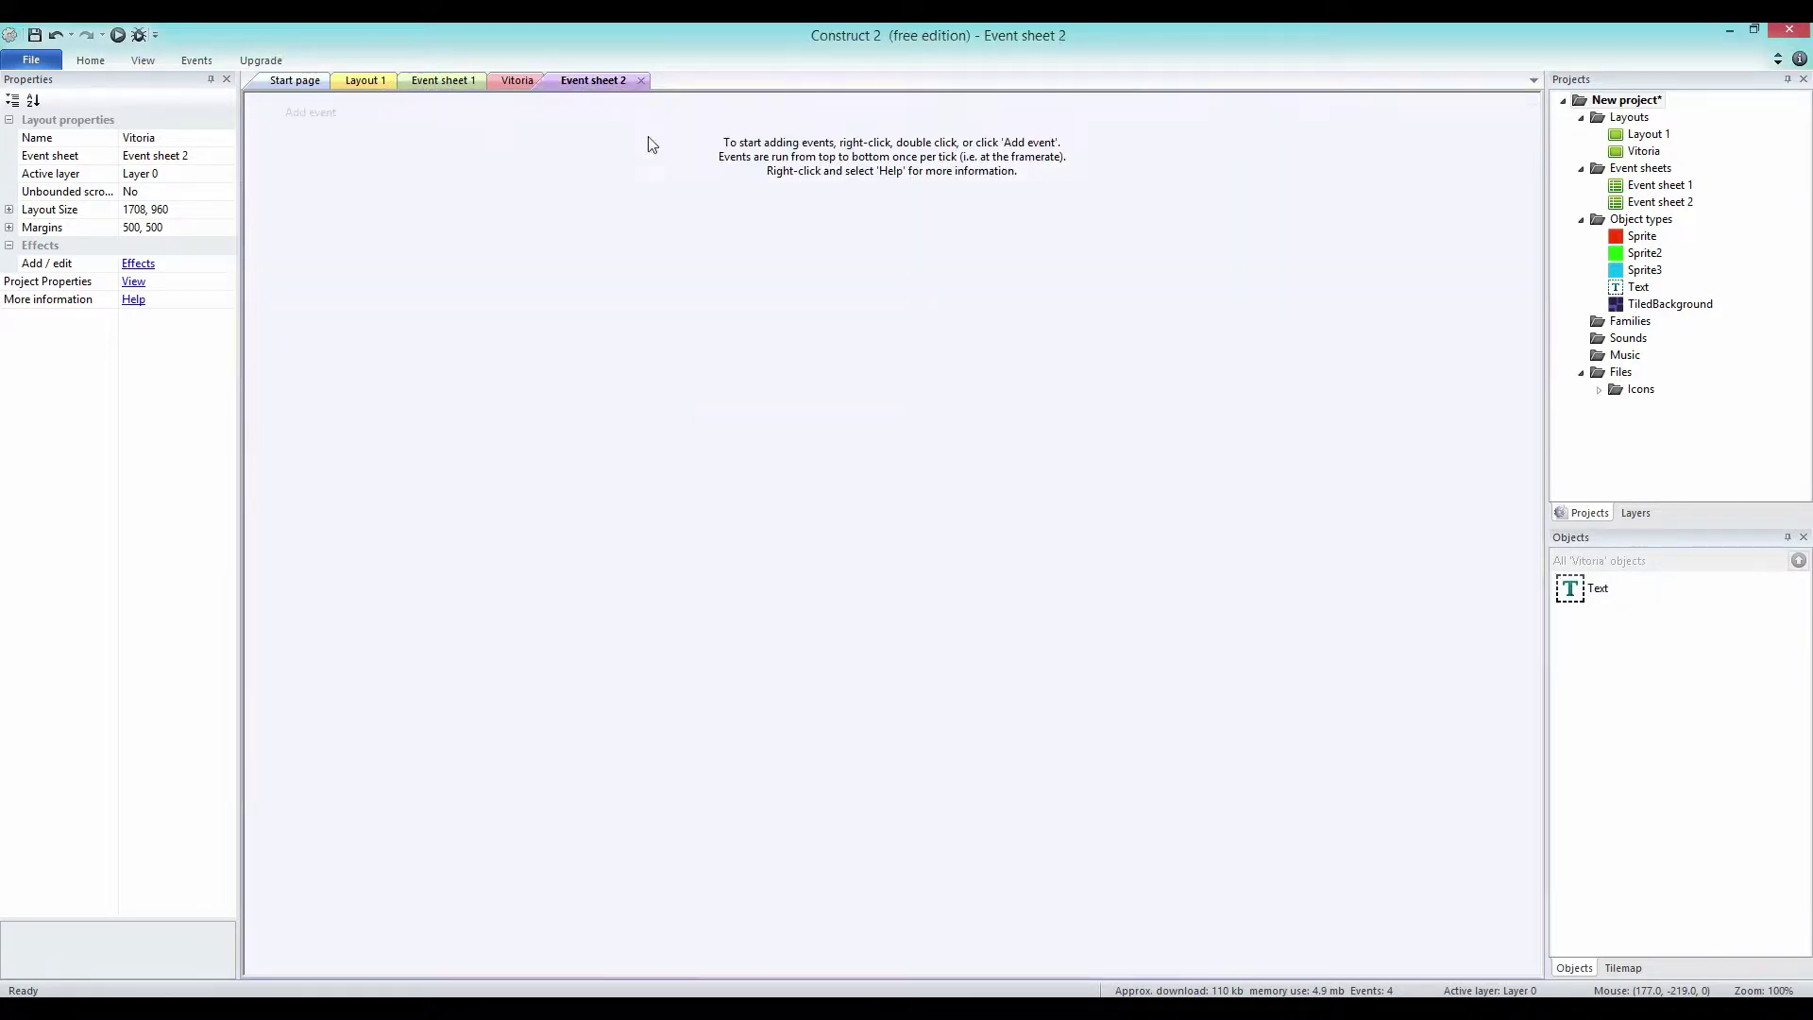
pyautogui.click(531, 80)
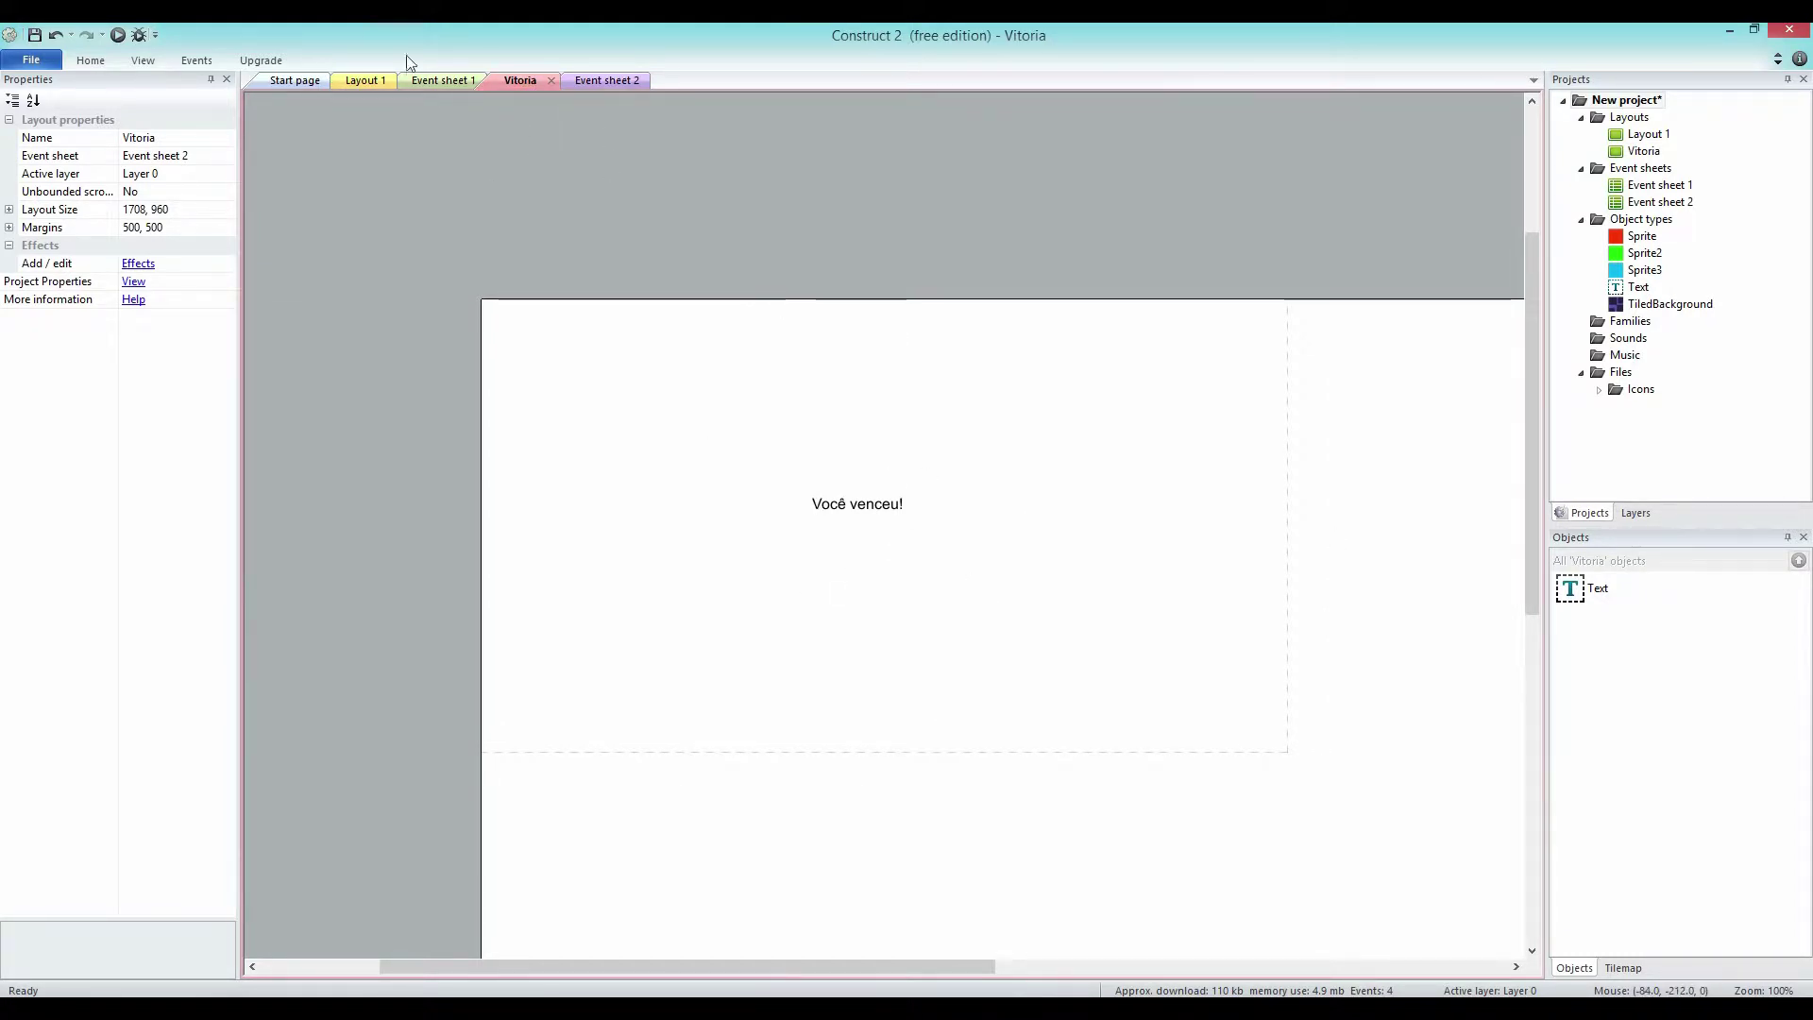
pyautogui.click(369, 81)
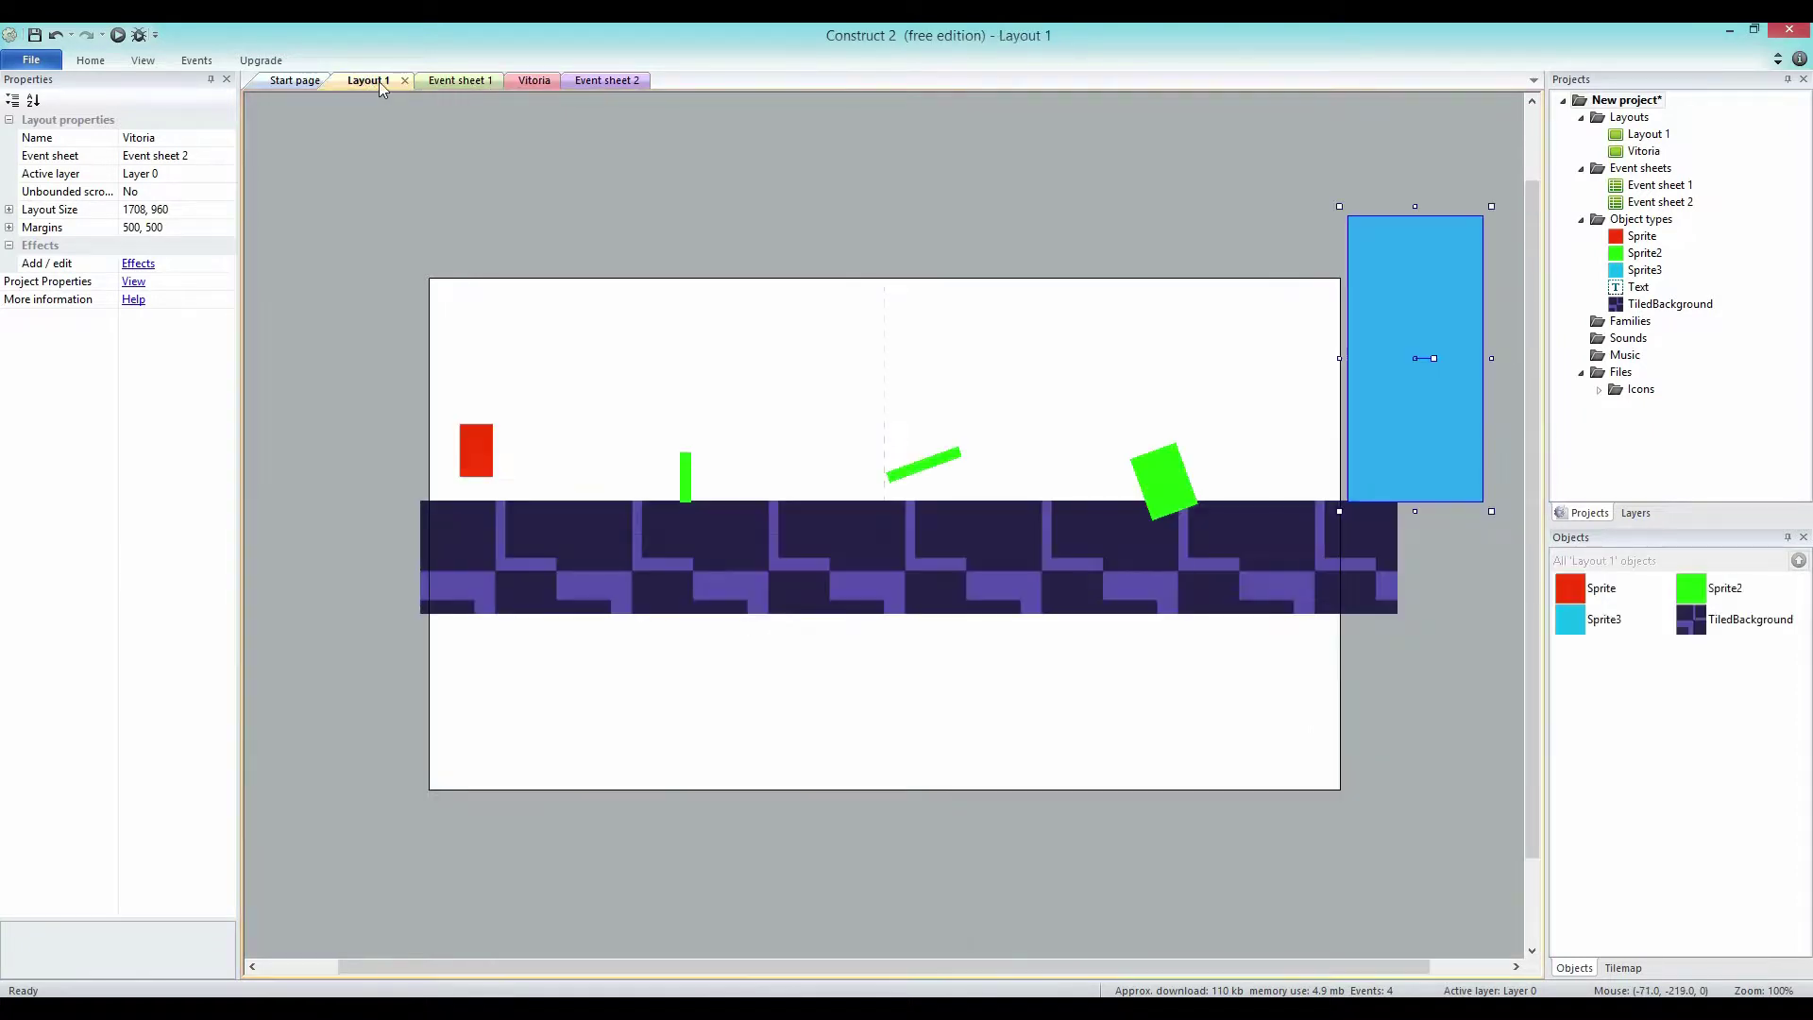
pyautogui.click(110, 36)
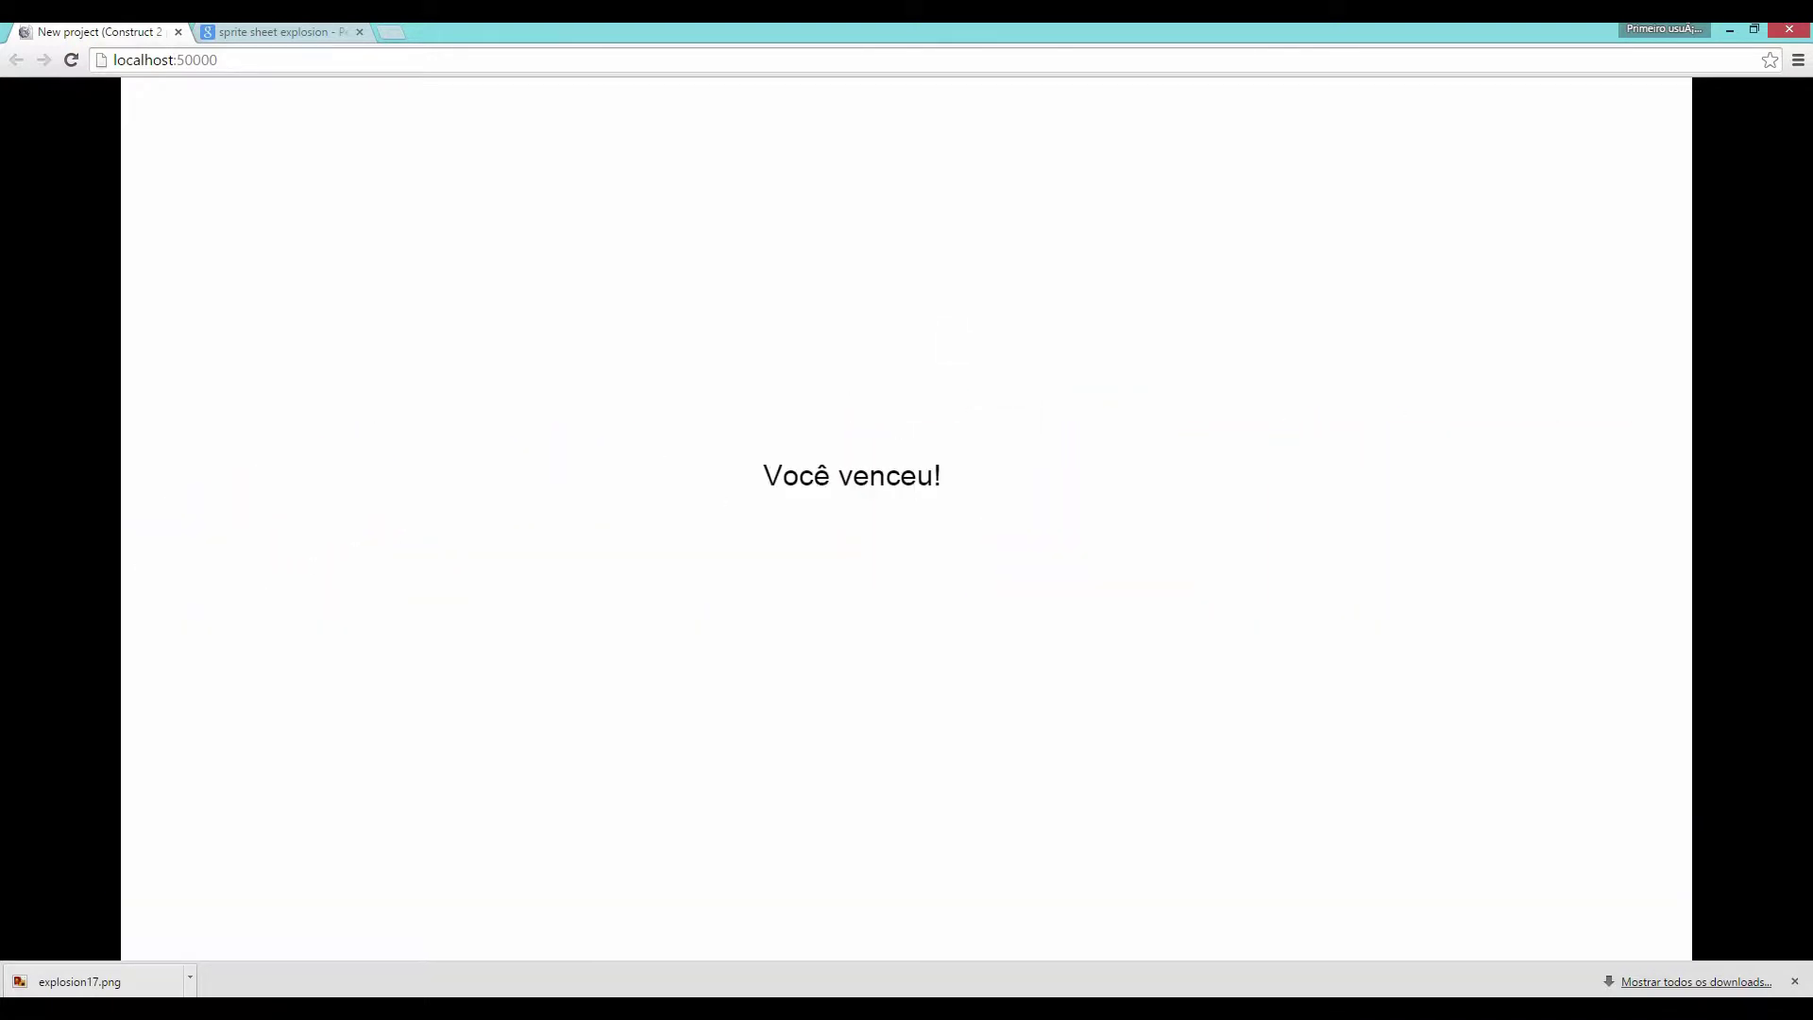
pyautogui.hotkey('alt', 'Tab')
# Add the Sine behavior to the green Sprite2 object type.
pyautogui.click(687, 481)
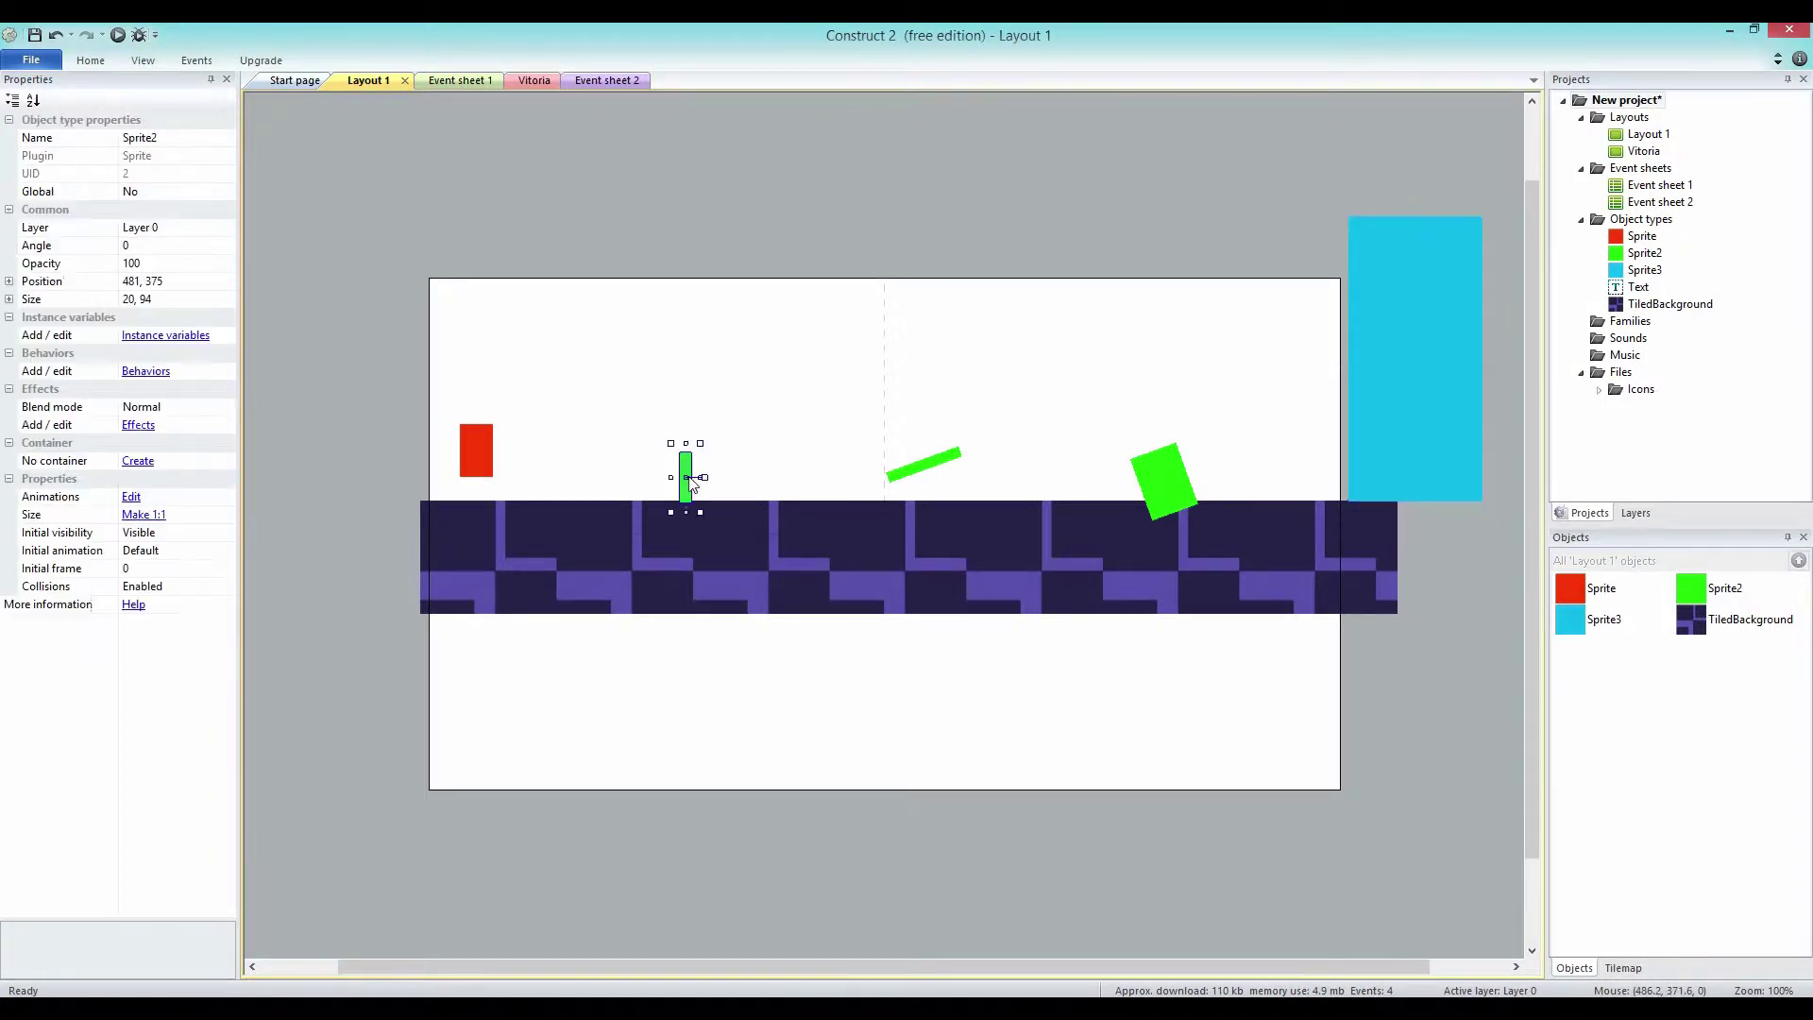
pyautogui.rightClick(1659, 253)
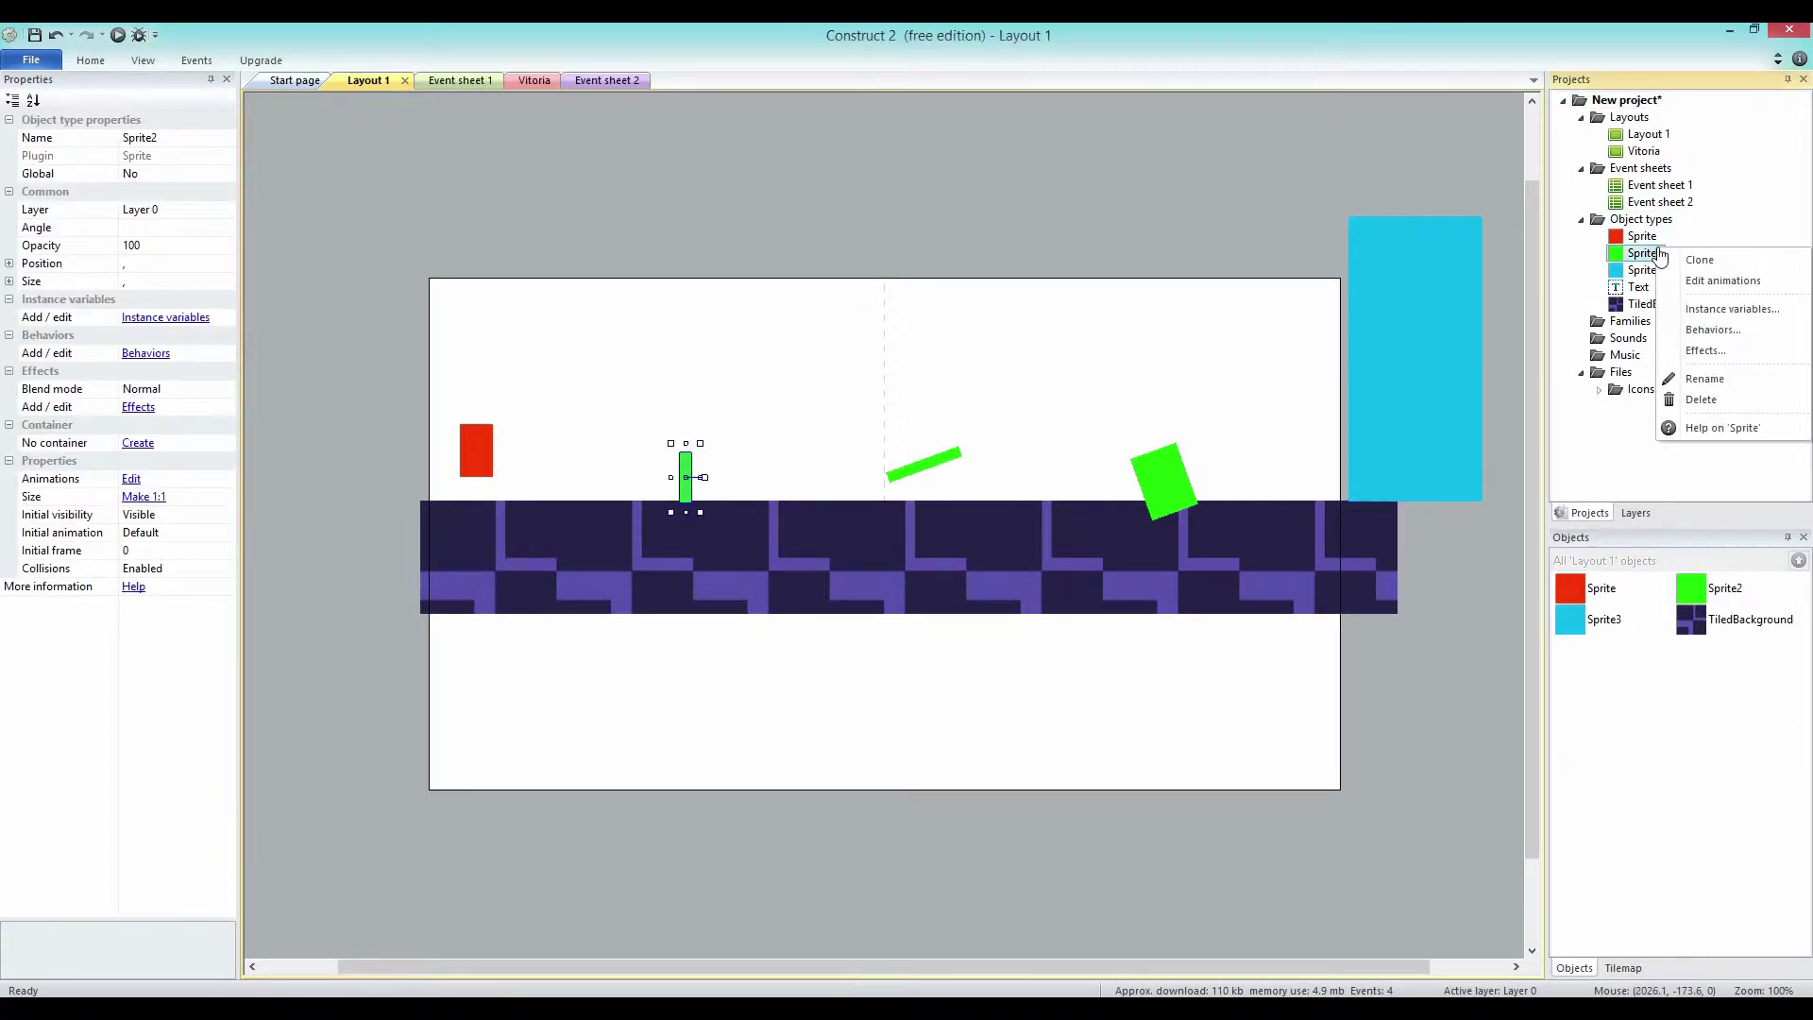
pyautogui.click(1691, 331)
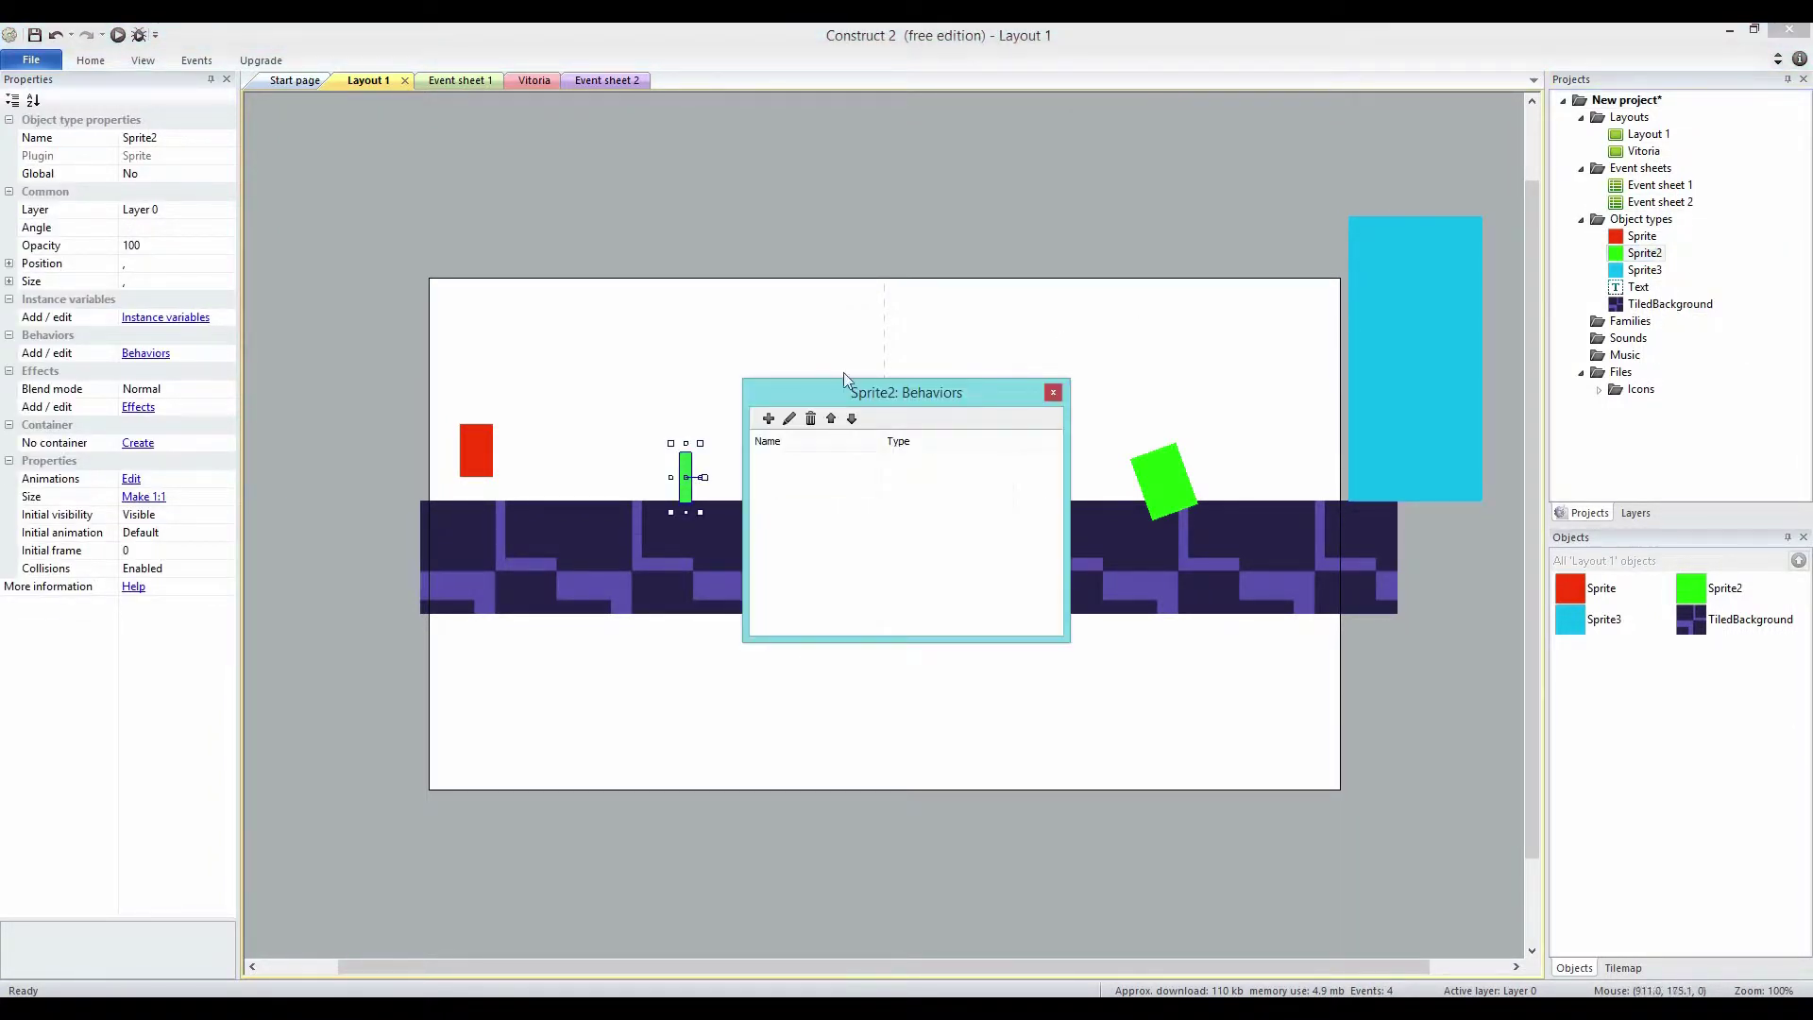
pyautogui.click(769, 419)
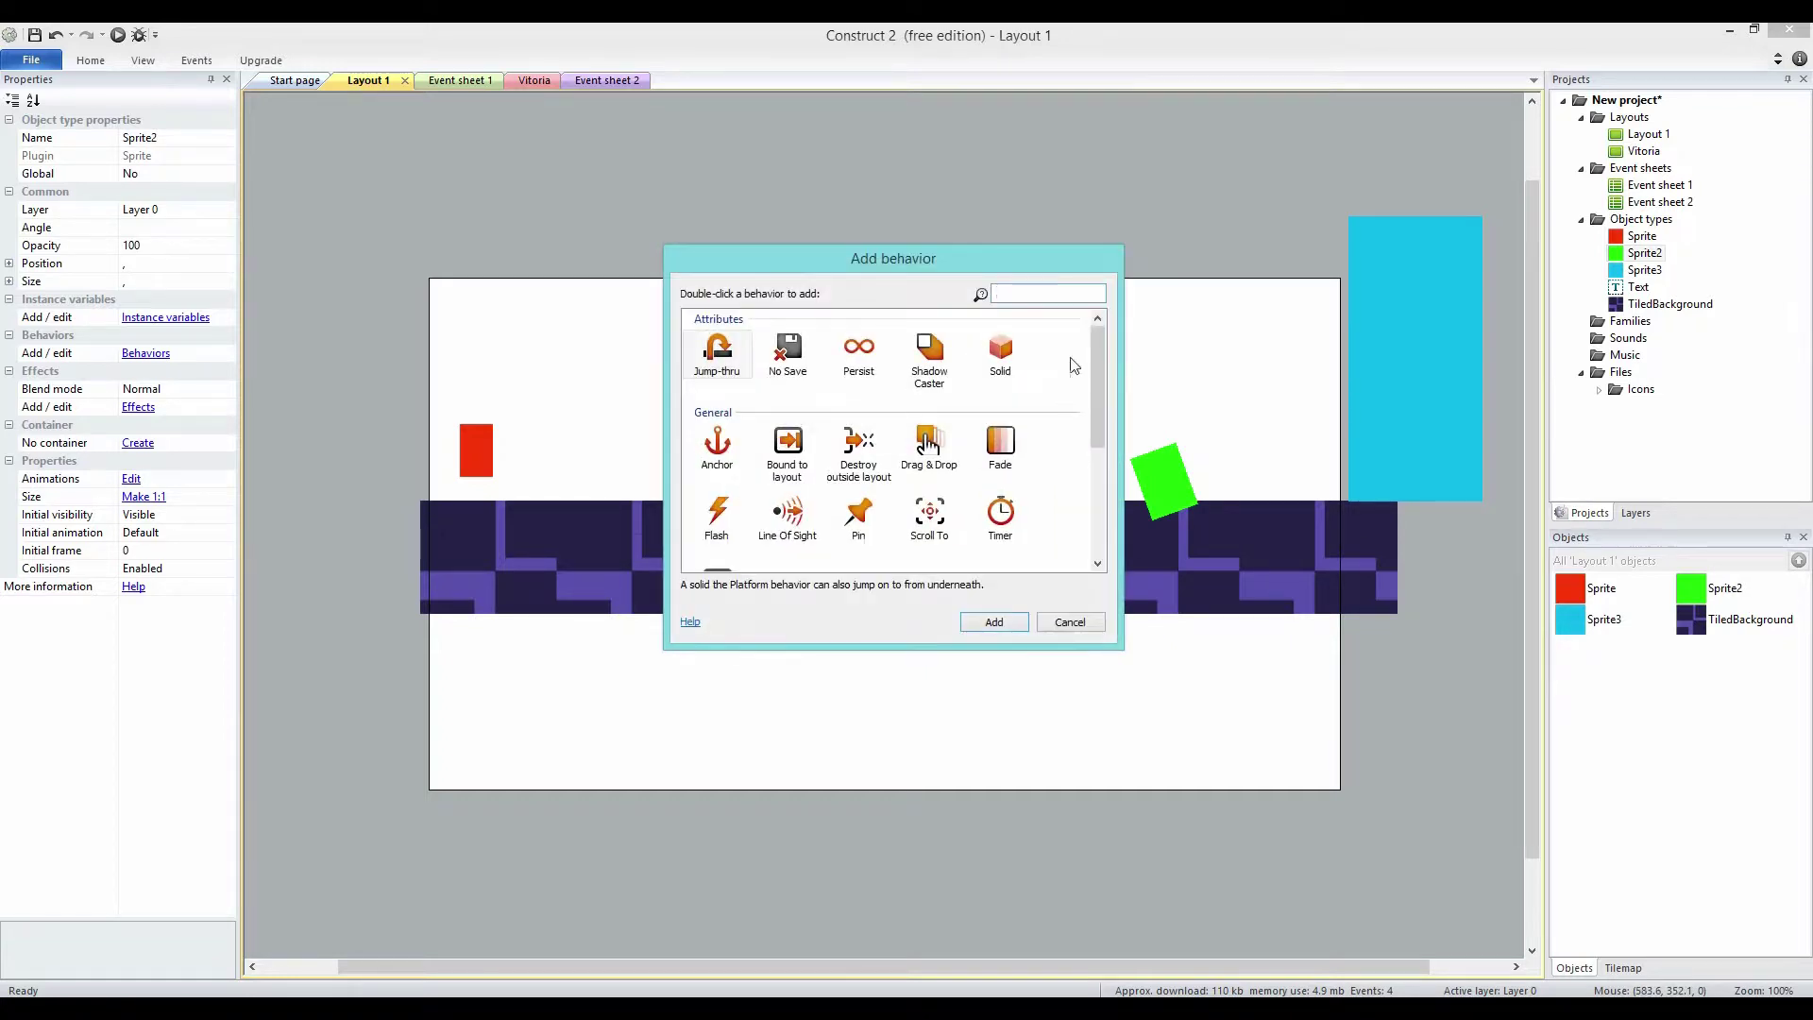
pyautogui.click(1046, 293)
pyautogui.write('sine')
pyautogui.click(708, 354)
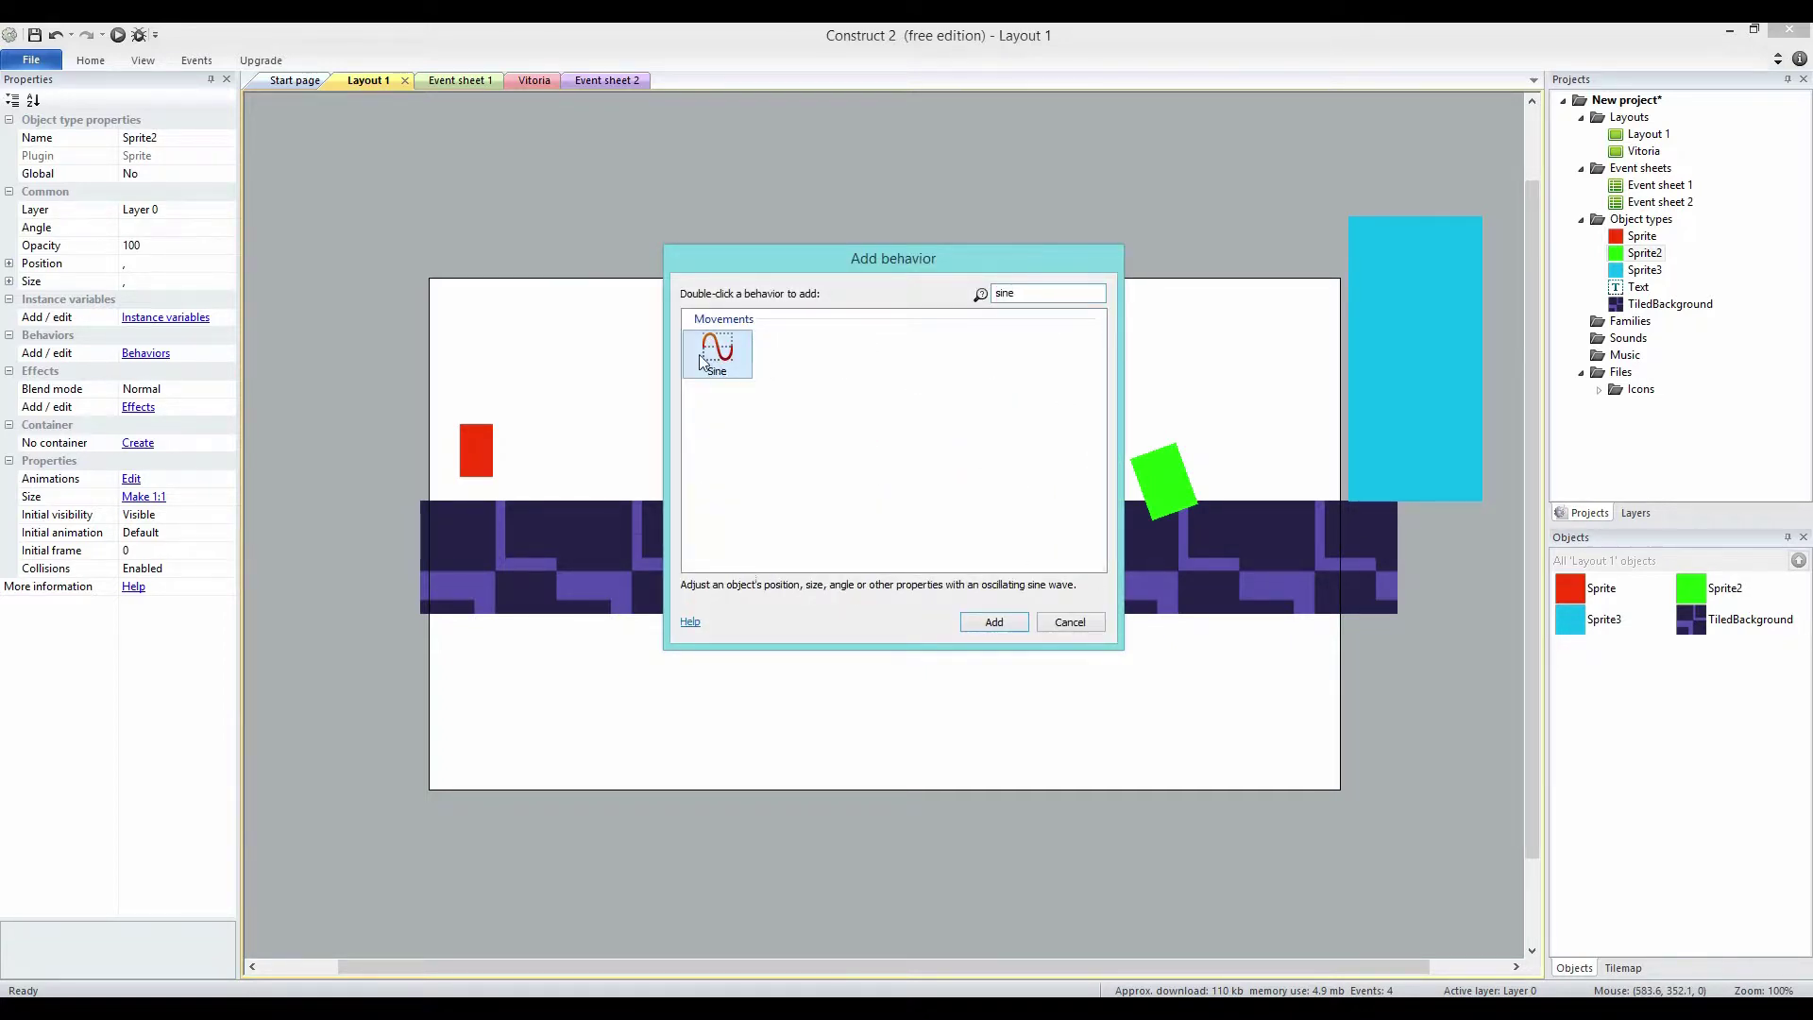
pyautogui.click(994, 622)
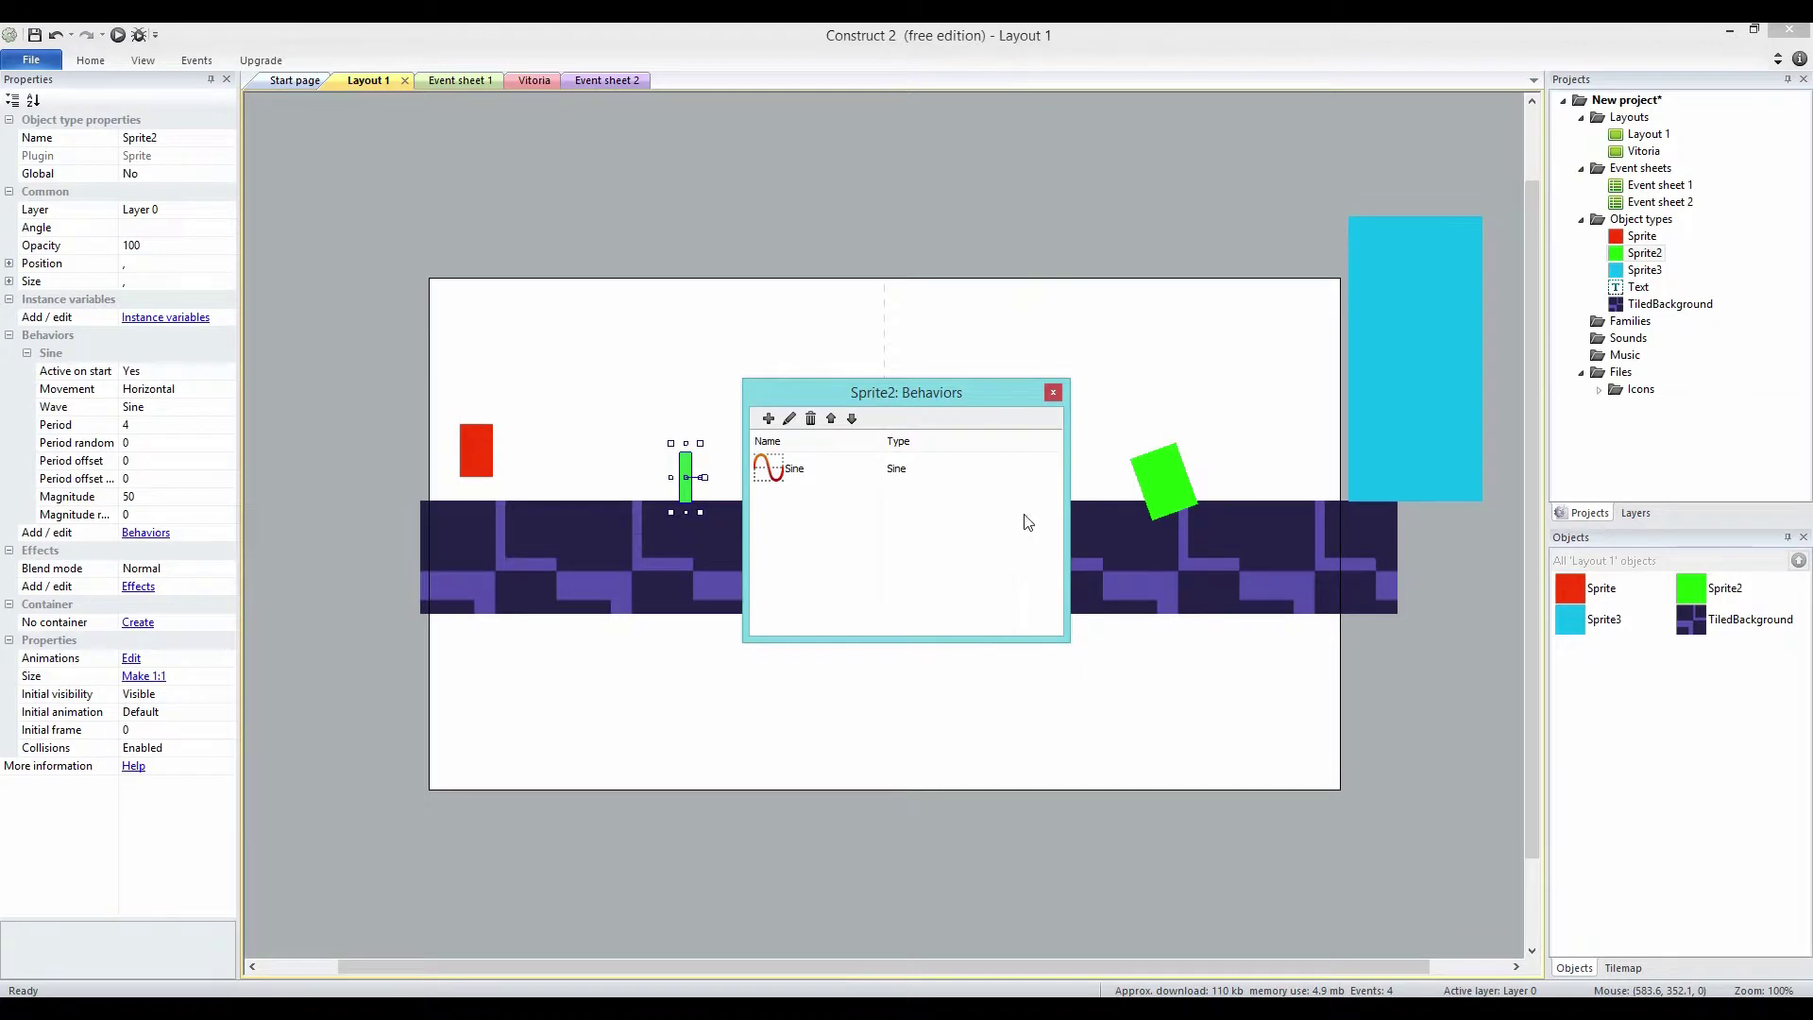
# Preview Layout 1 in the browser to check the green obstacles' Sine movement, and return to Construct 2.
pyautogui.click(1054, 392)
pyautogui.click(117, 35)
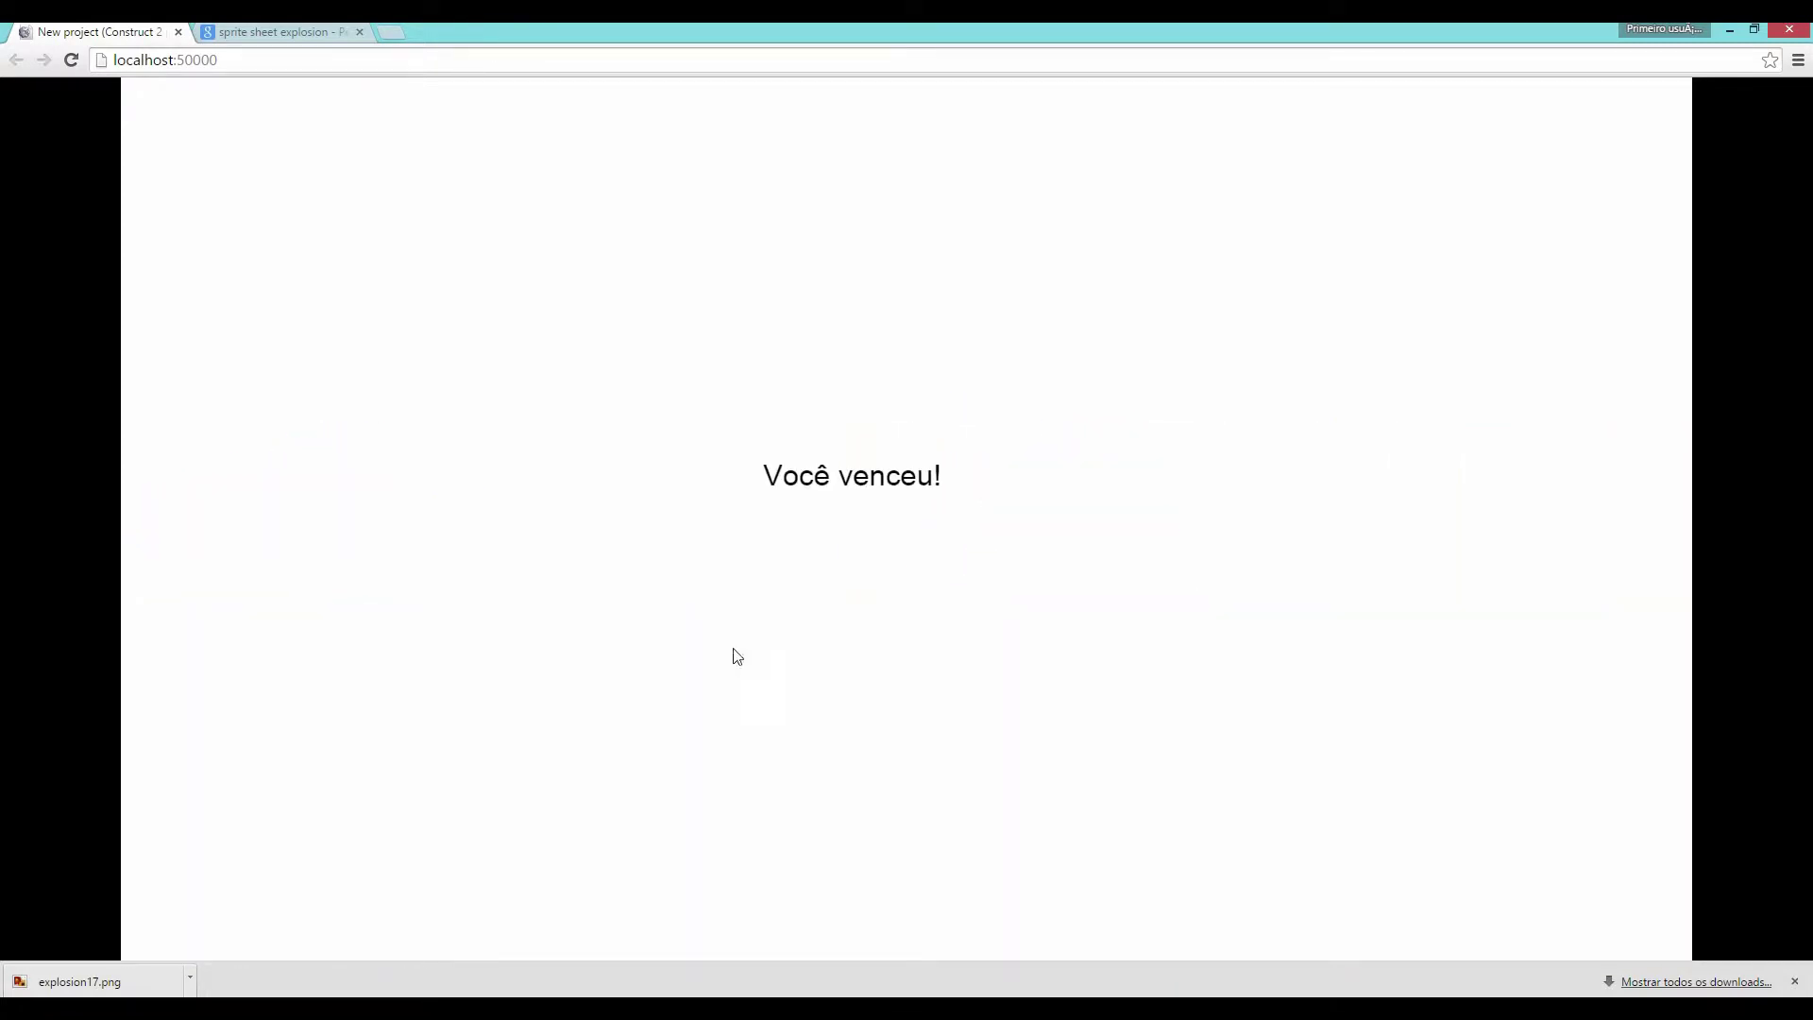
pyautogui.hotkey('alt', 'Tab')
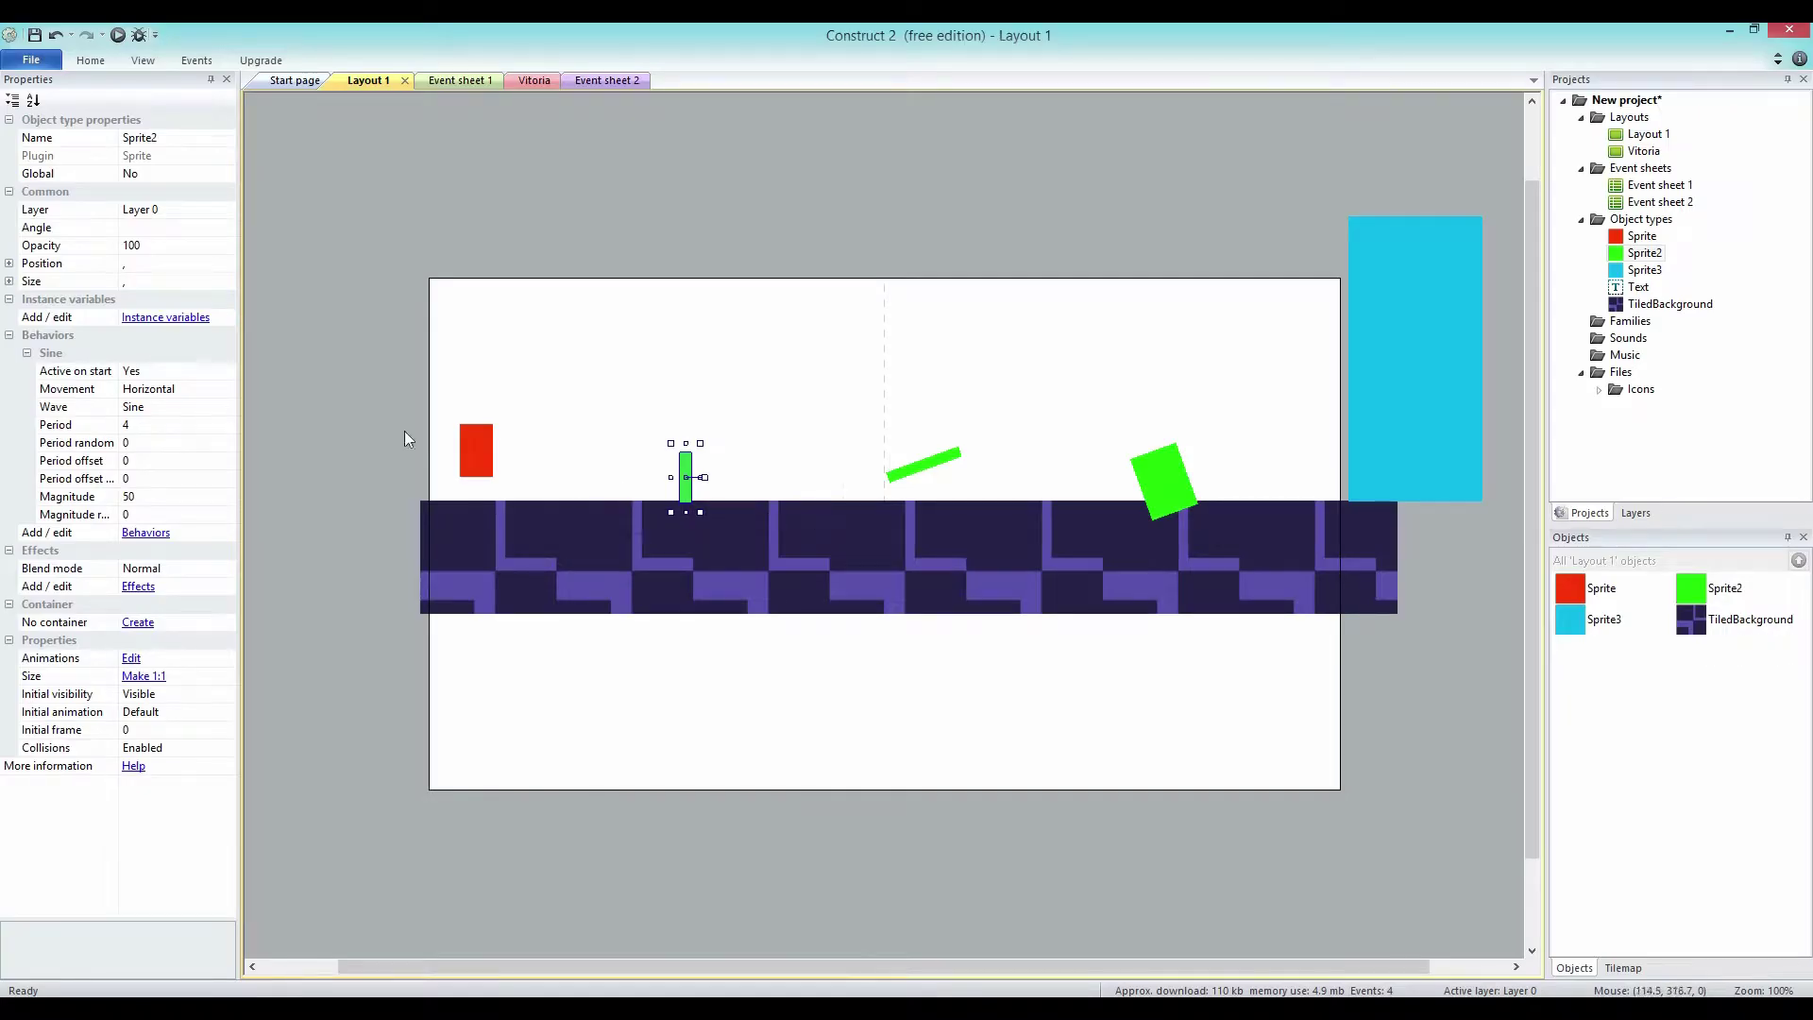
# Set the Sine period of Sprite2 to 1, preview the layout in the browser, and return to Construct 2.
pyautogui.click(126, 425)
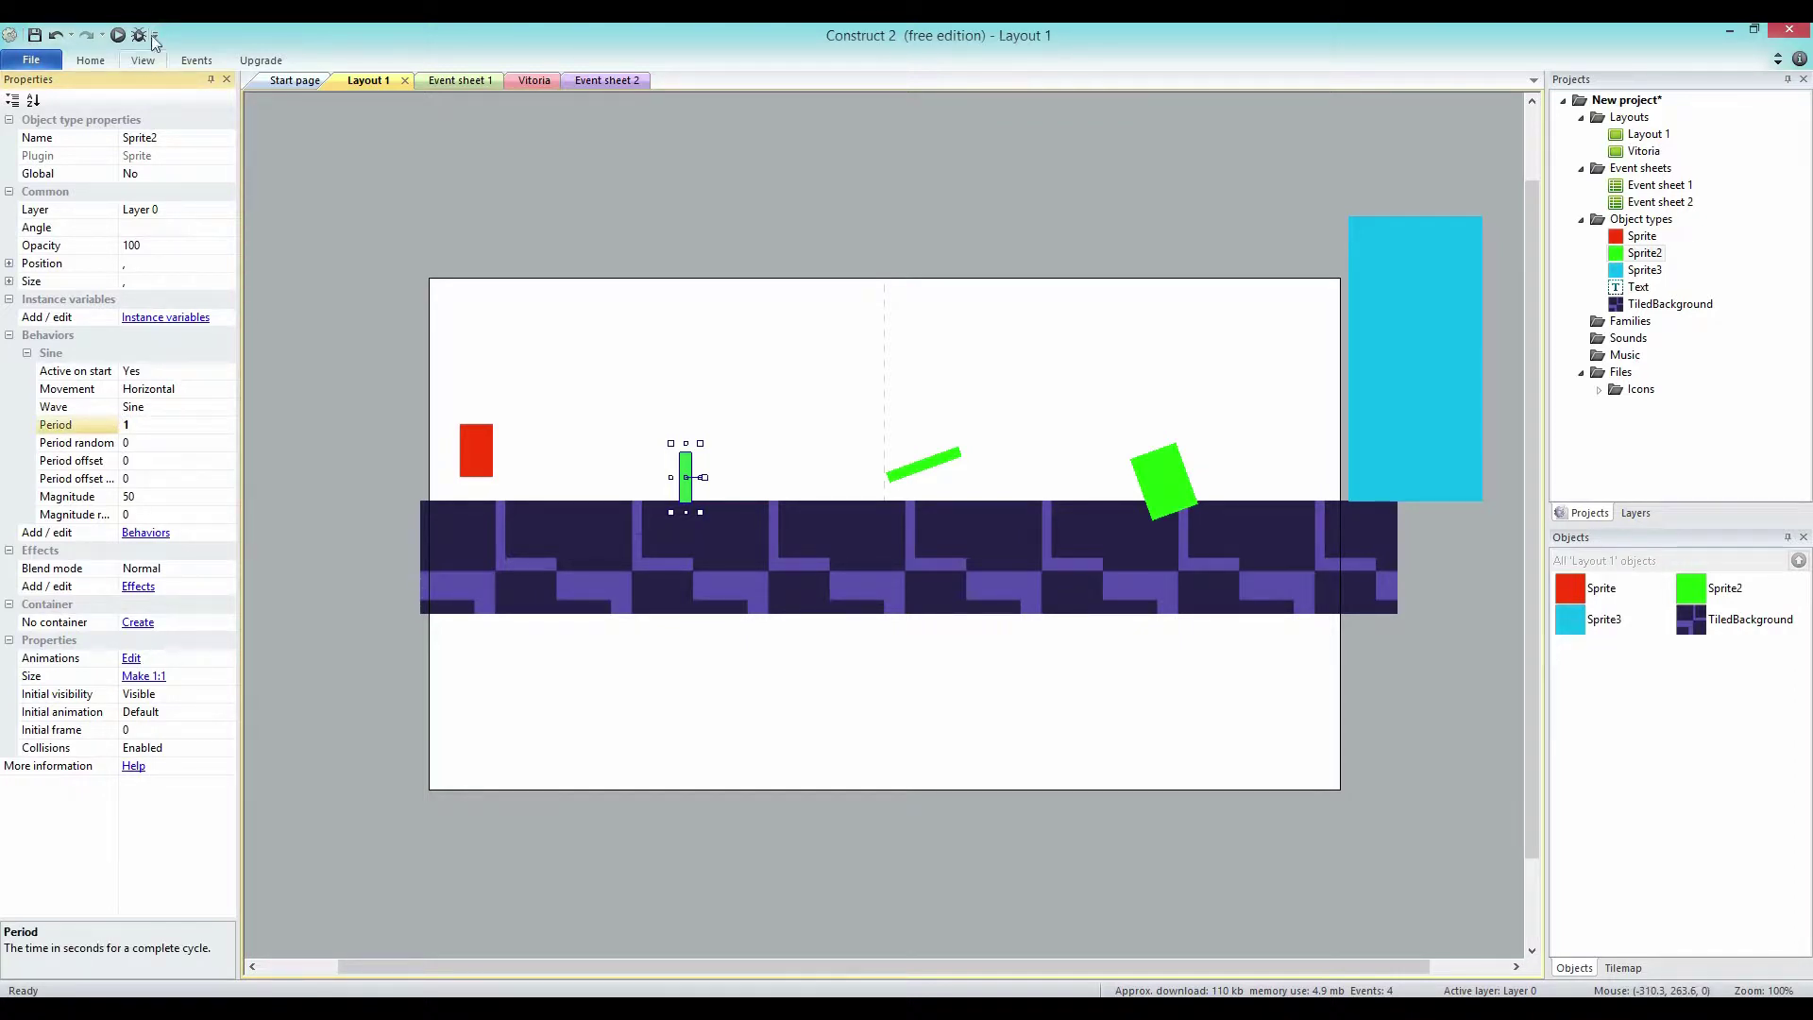
pyautogui.click(122, 35)
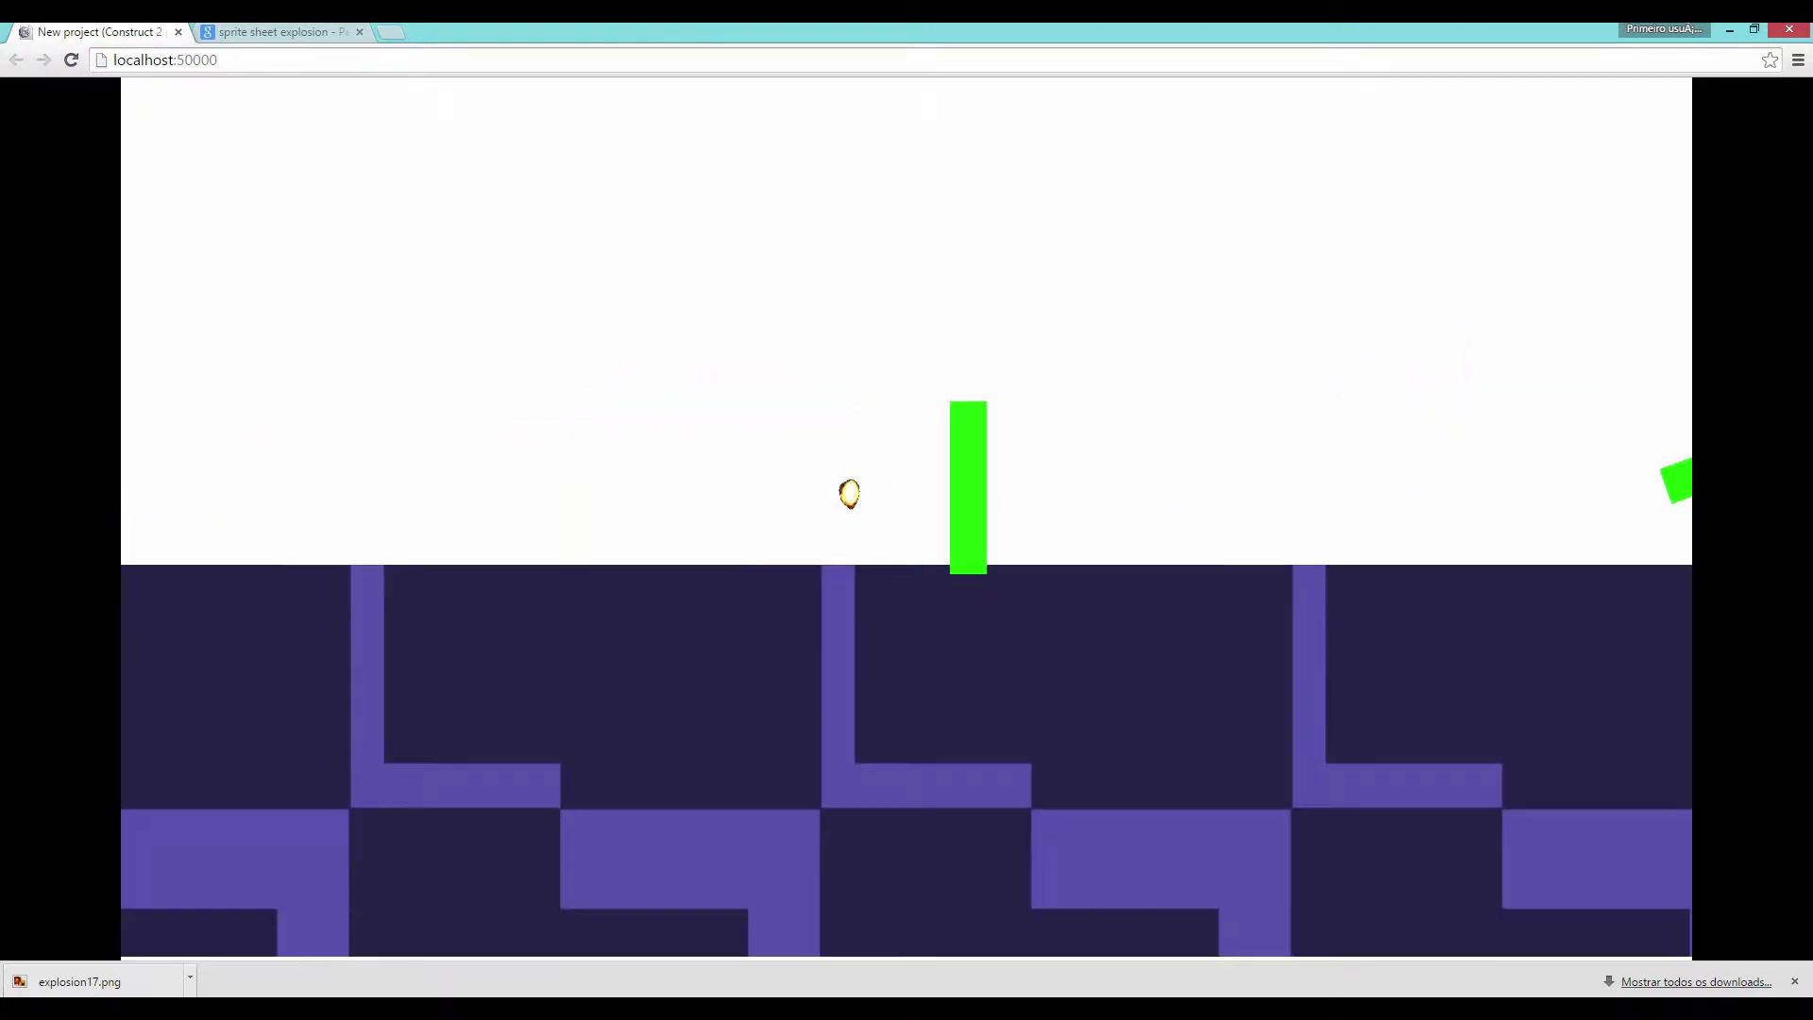
pyautogui.hotkey('alt', 'Tab')
# Add a Sprite action to the Sprite2 collision event in Event sheet 1 that sets the Platform behavior to Disabled.
pyautogui.click(463, 82)
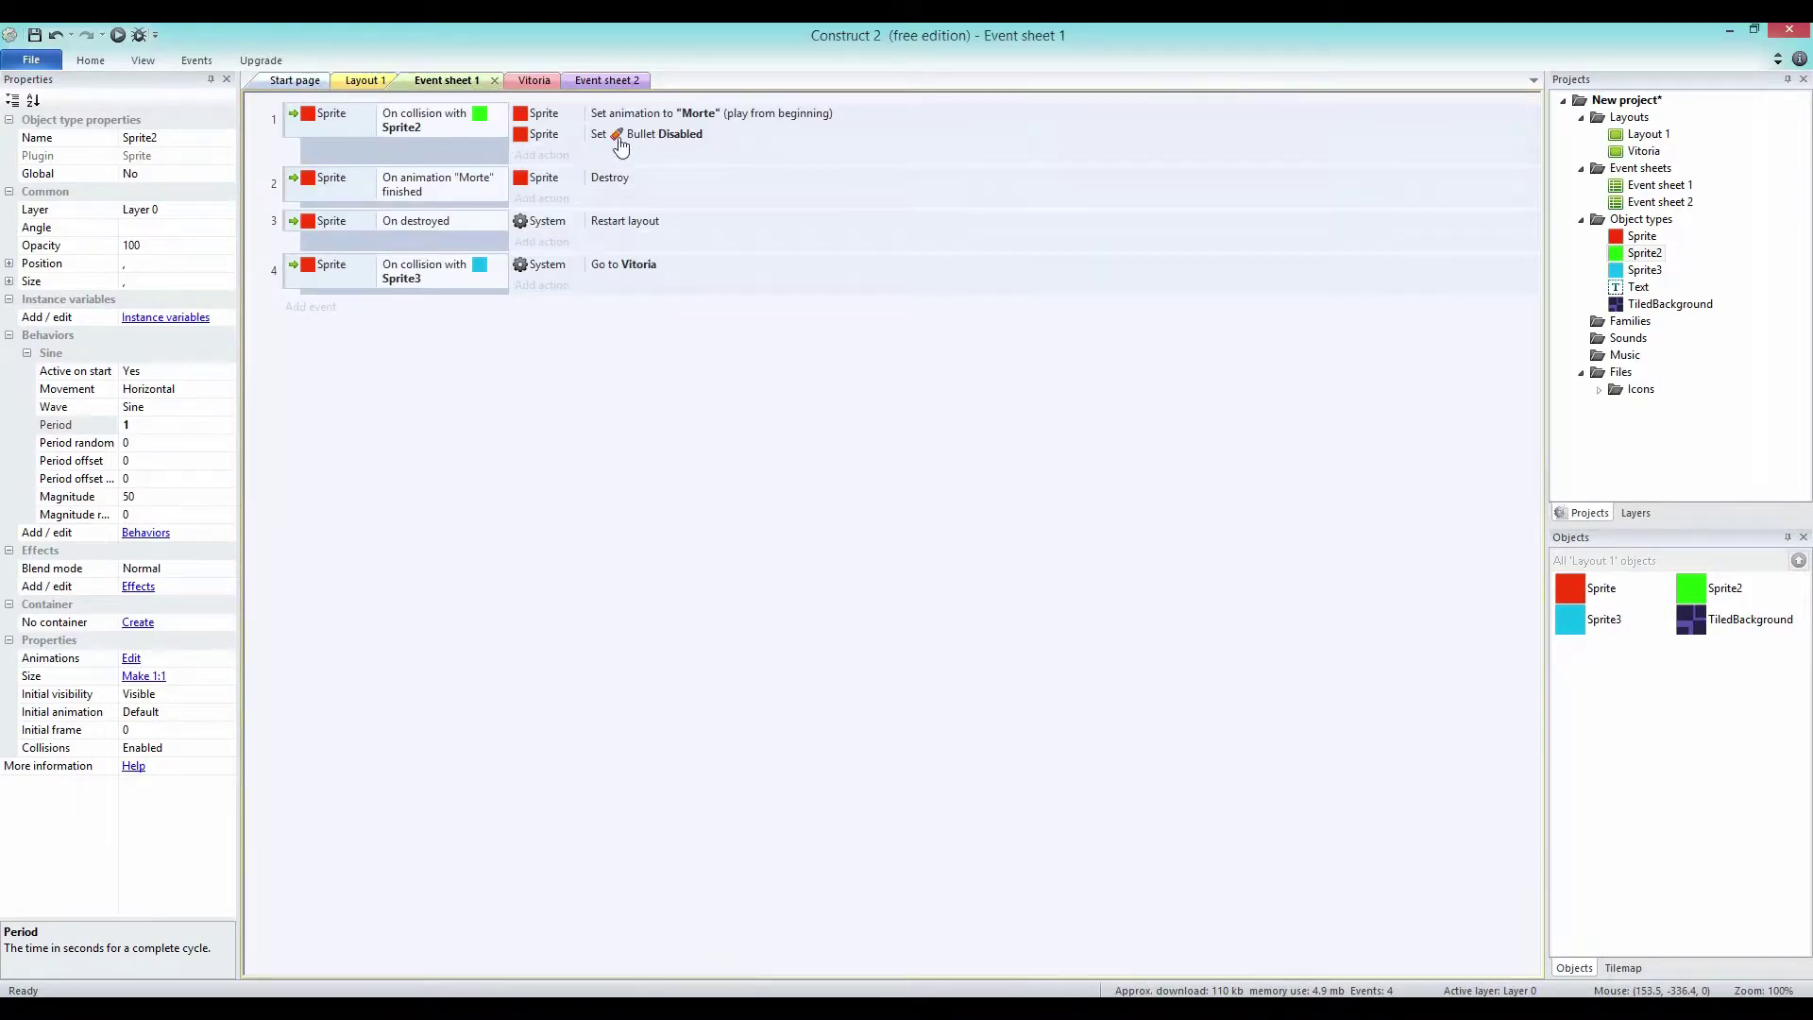
pyautogui.click(557, 155)
pyautogui.doubleClick(704, 365)
pyautogui.click(1054, 719)
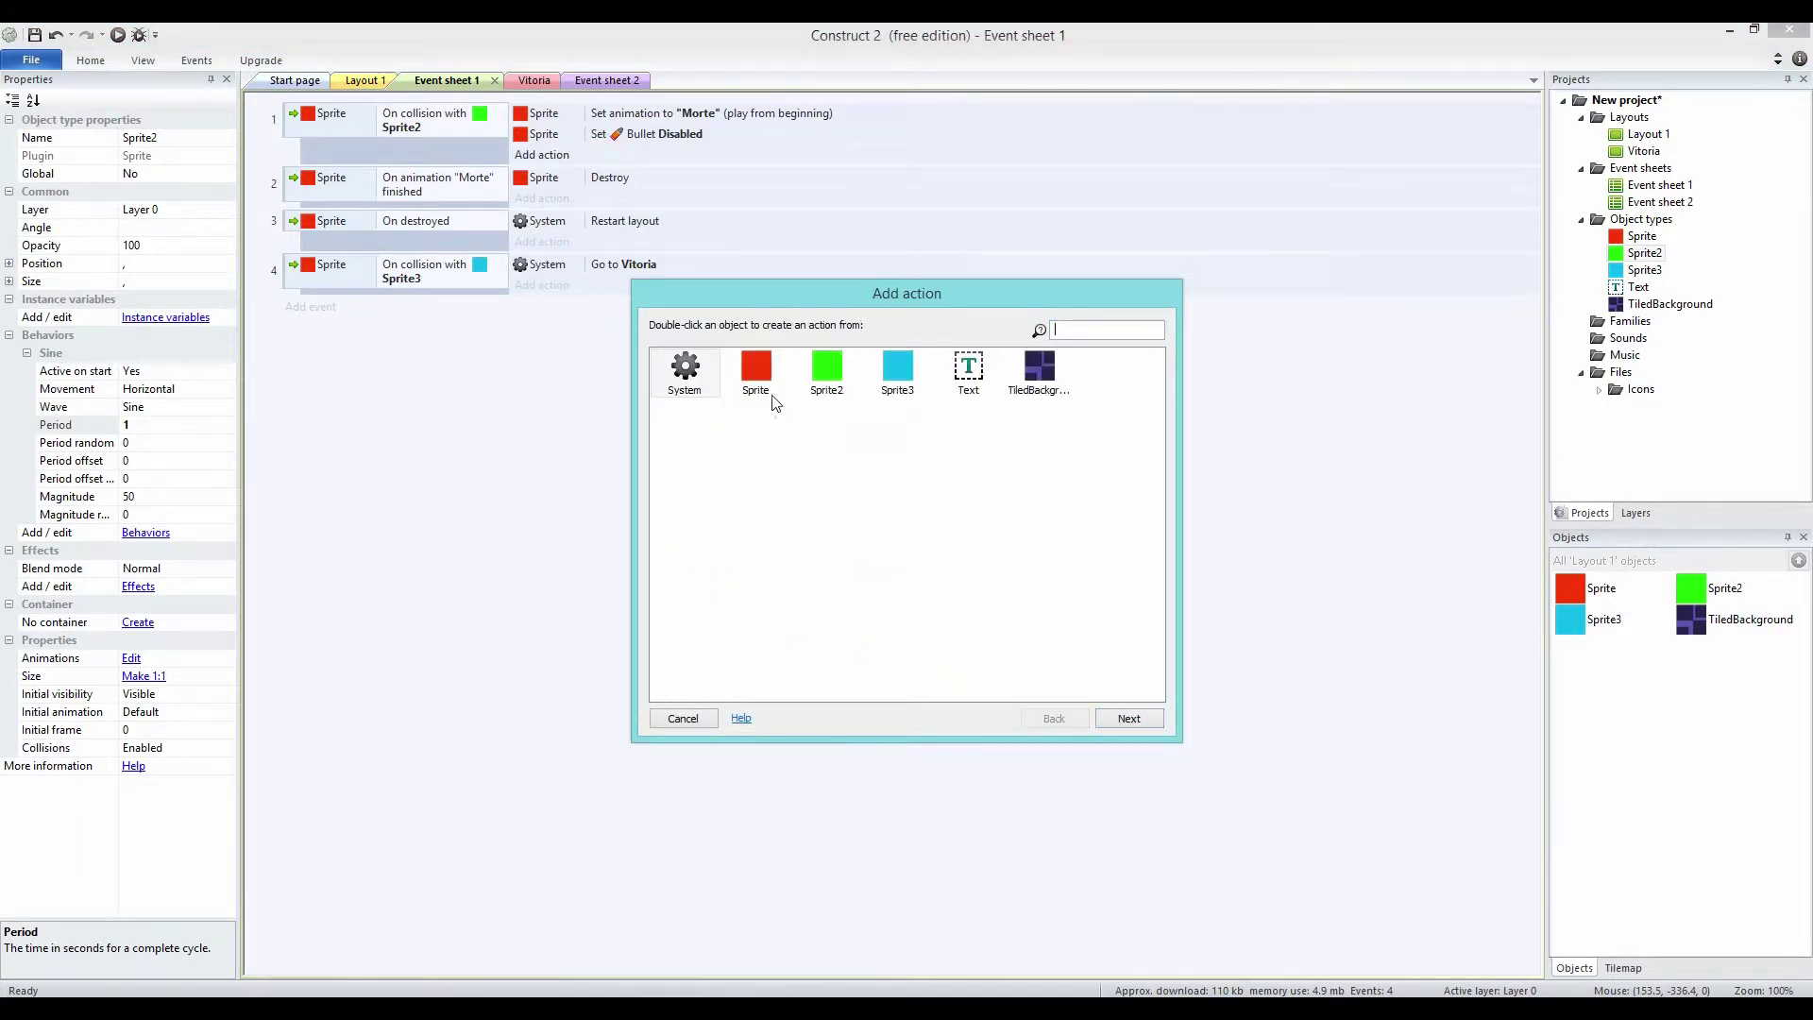
pyautogui.doubleClick(753, 373)
pyautogui.moveTo(1158, 477); pyautogui.dragTo(1158, 551)
pyautogui.moveTo(1168, 595); pyautogui.dragTo(1168, 598)
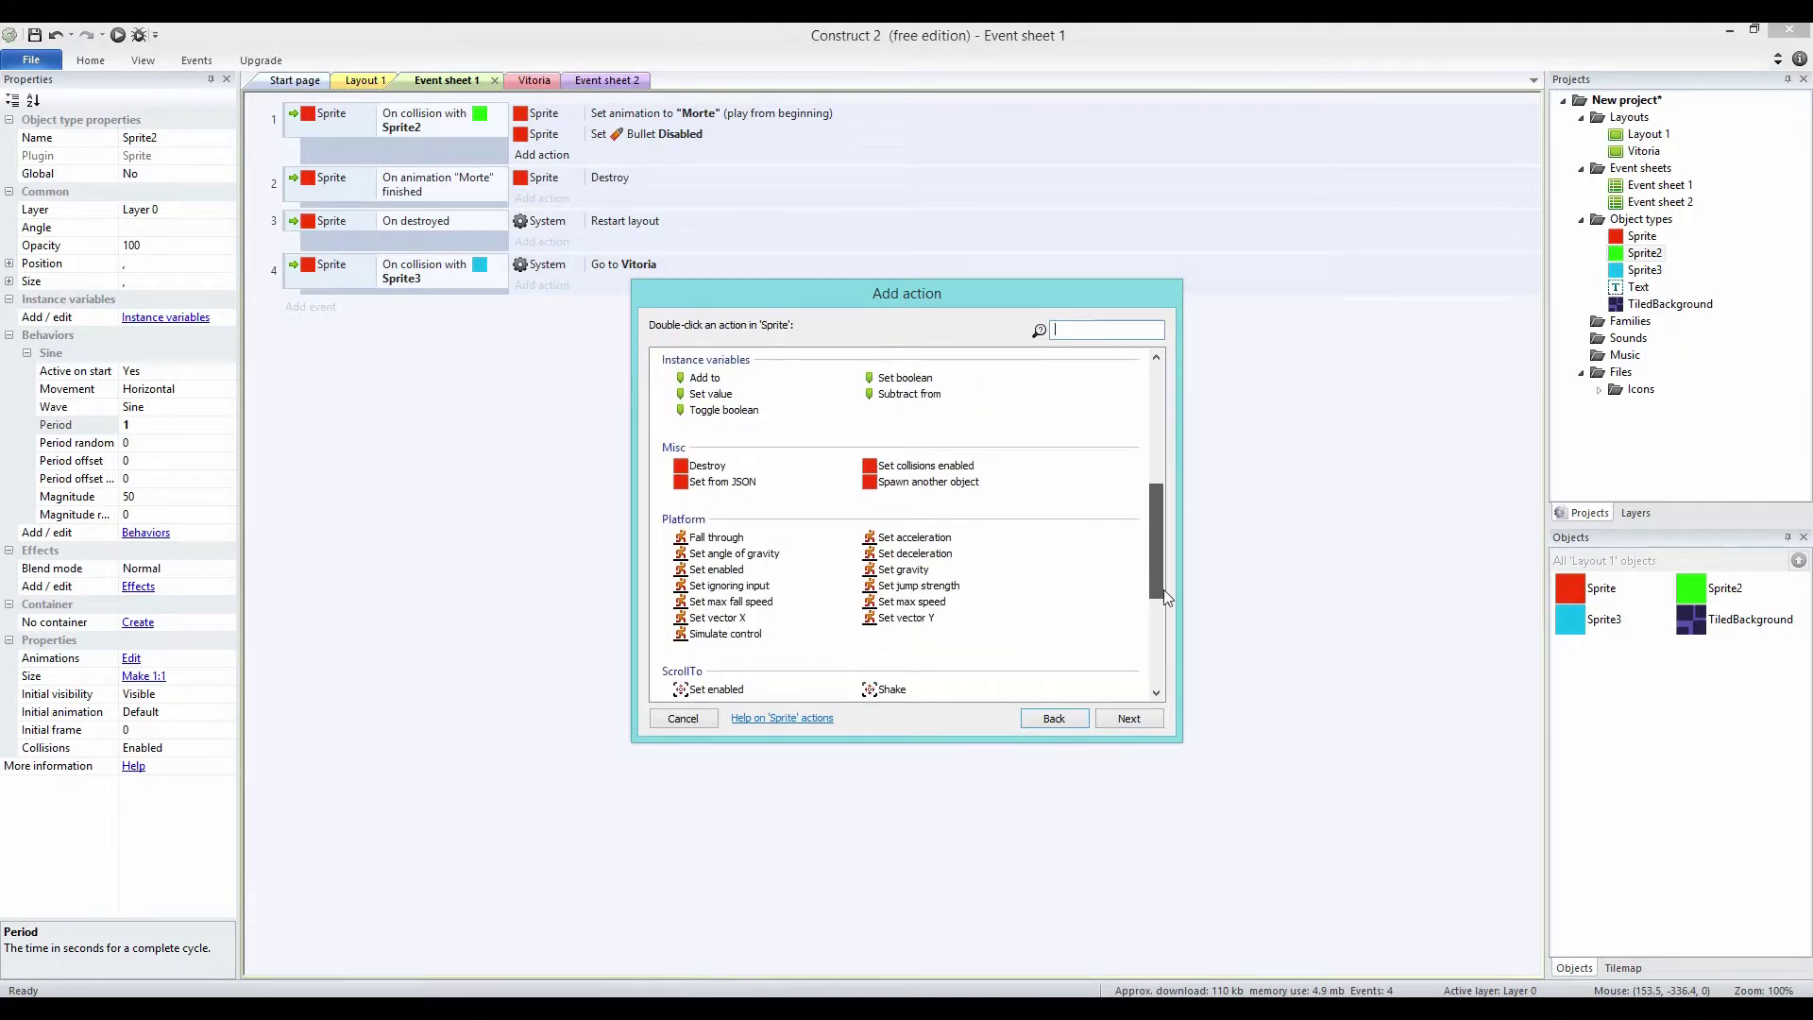
pyautogui.doubleClick(735, 571)
pyautogui.click(1065, 578)
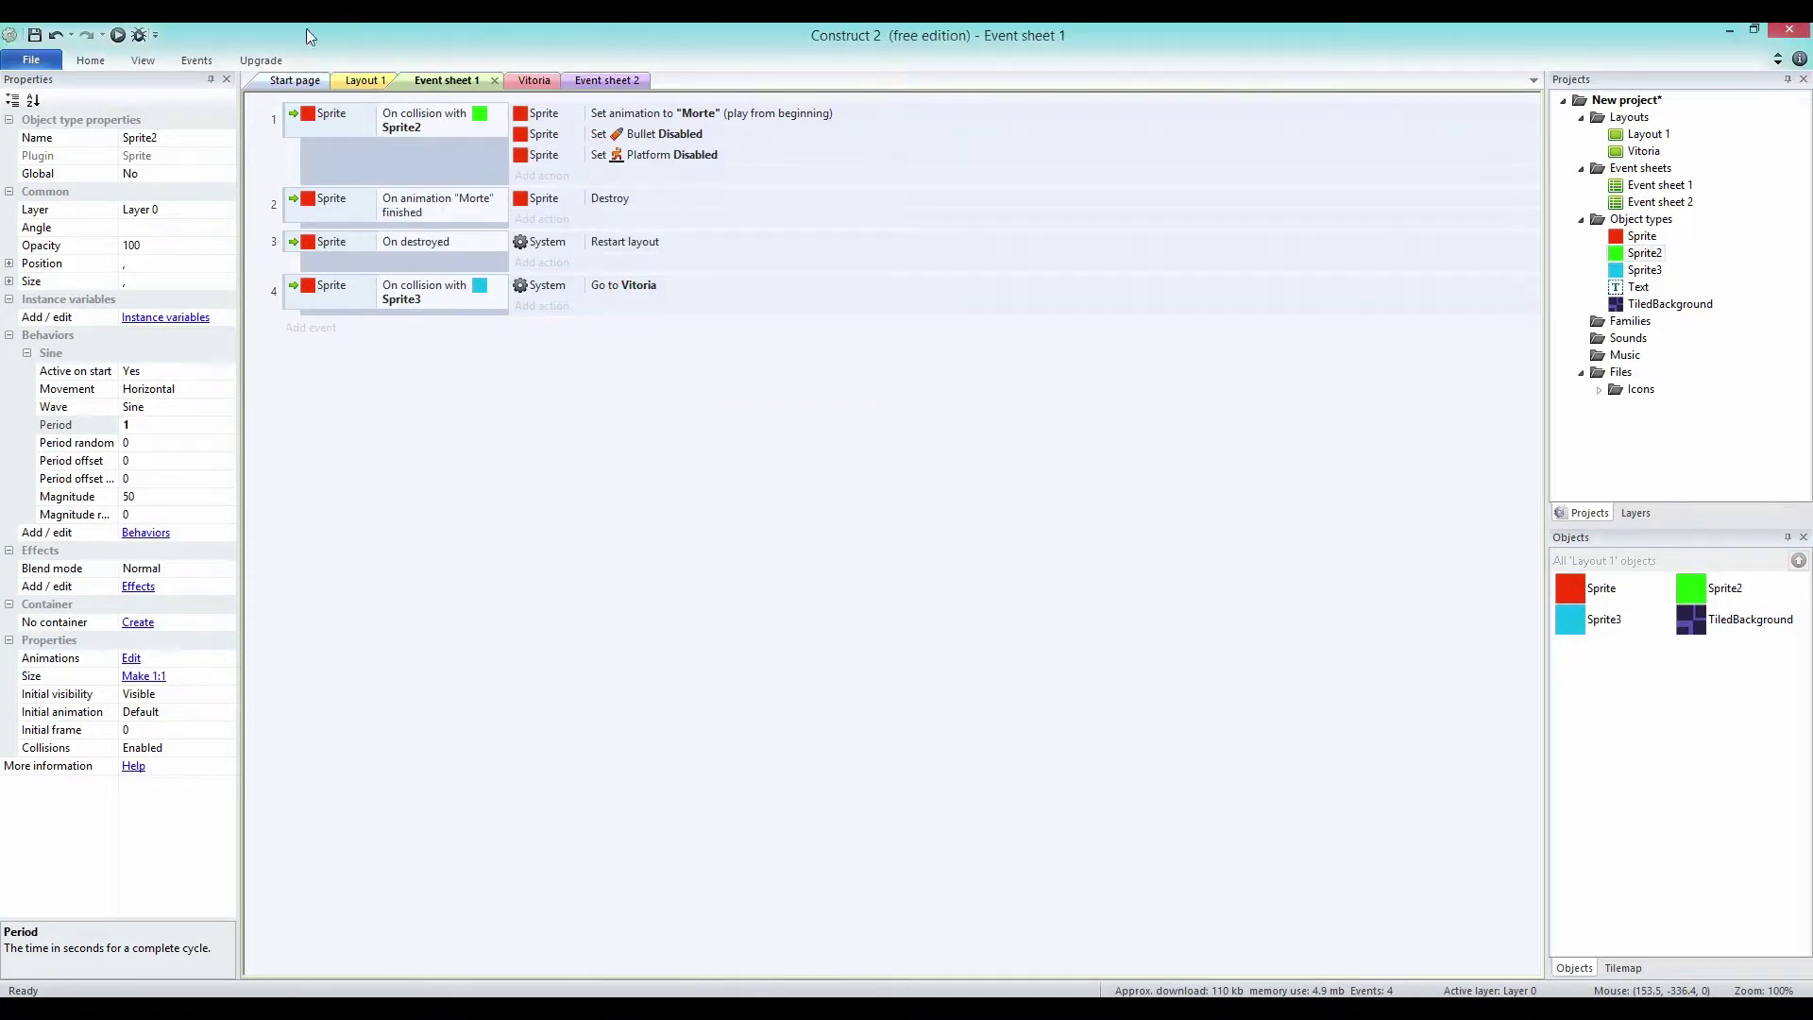
# Preview the game, playtest moving the red player around the first green obstacle, and return to Construct 2.
pyautogui.click(142, 35)
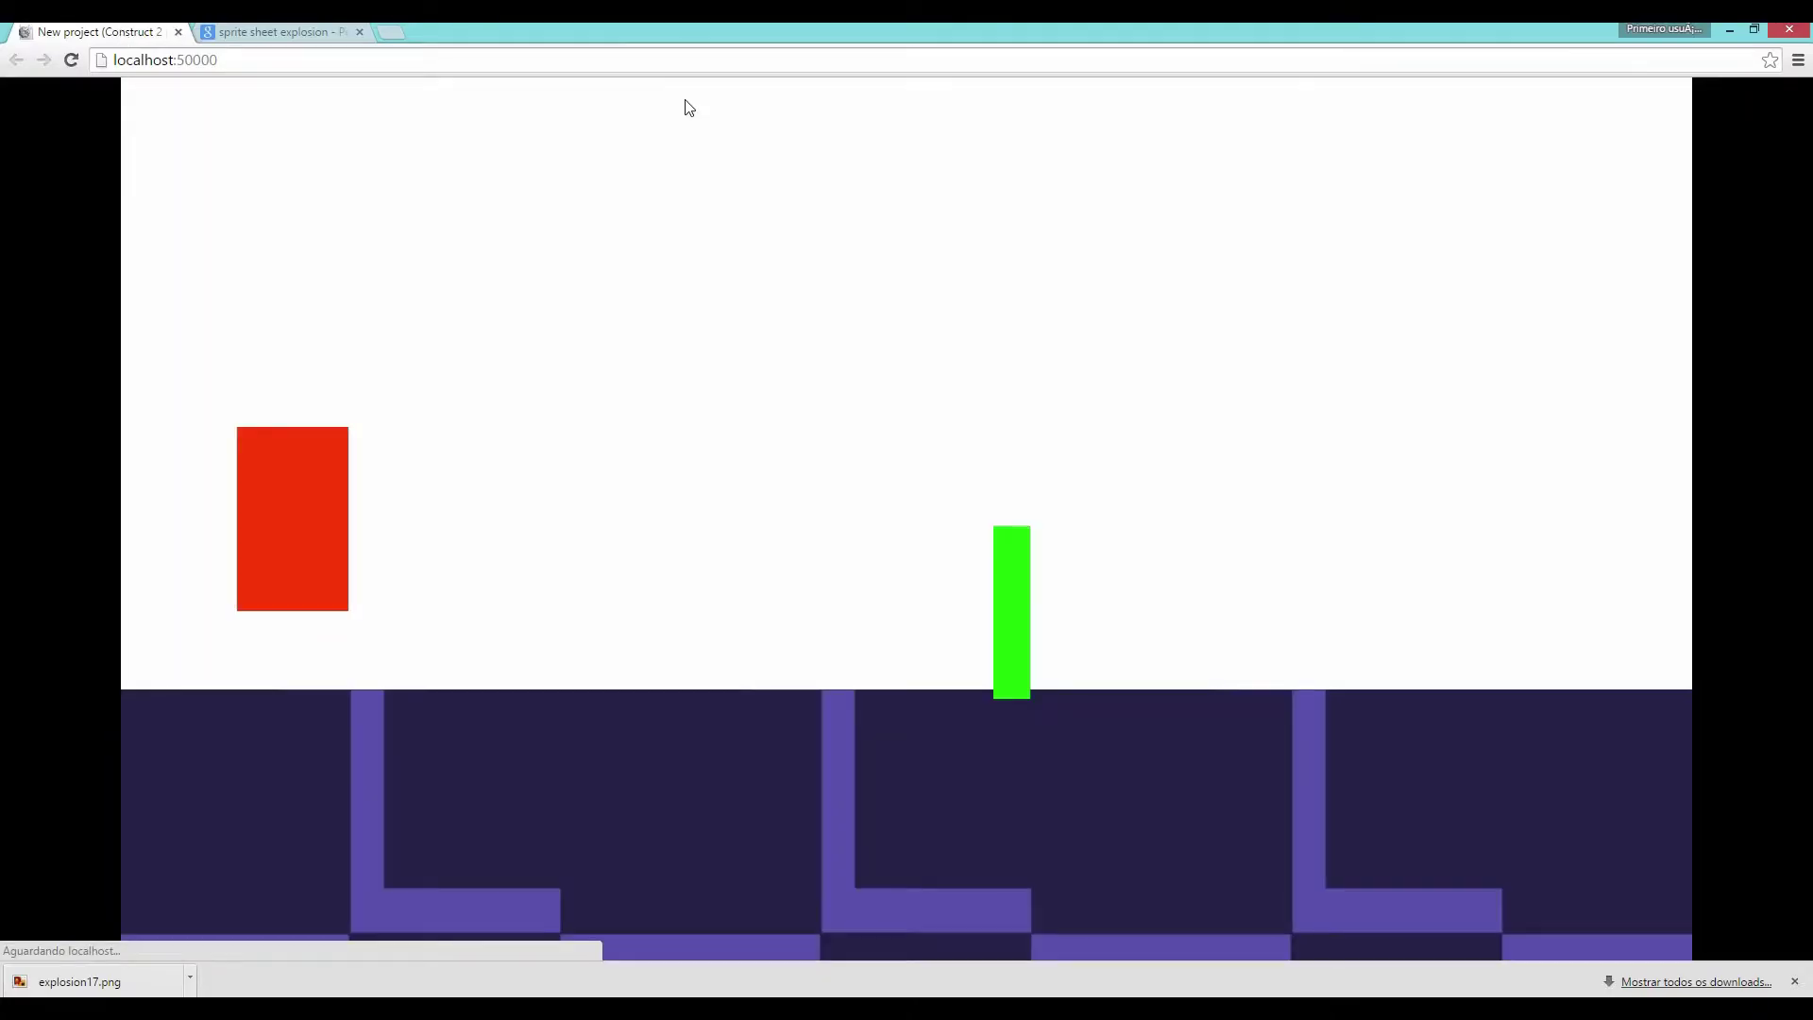
pyautogui.press('Right')
pyautogui.press('Left')
pyautogui.press('Right')
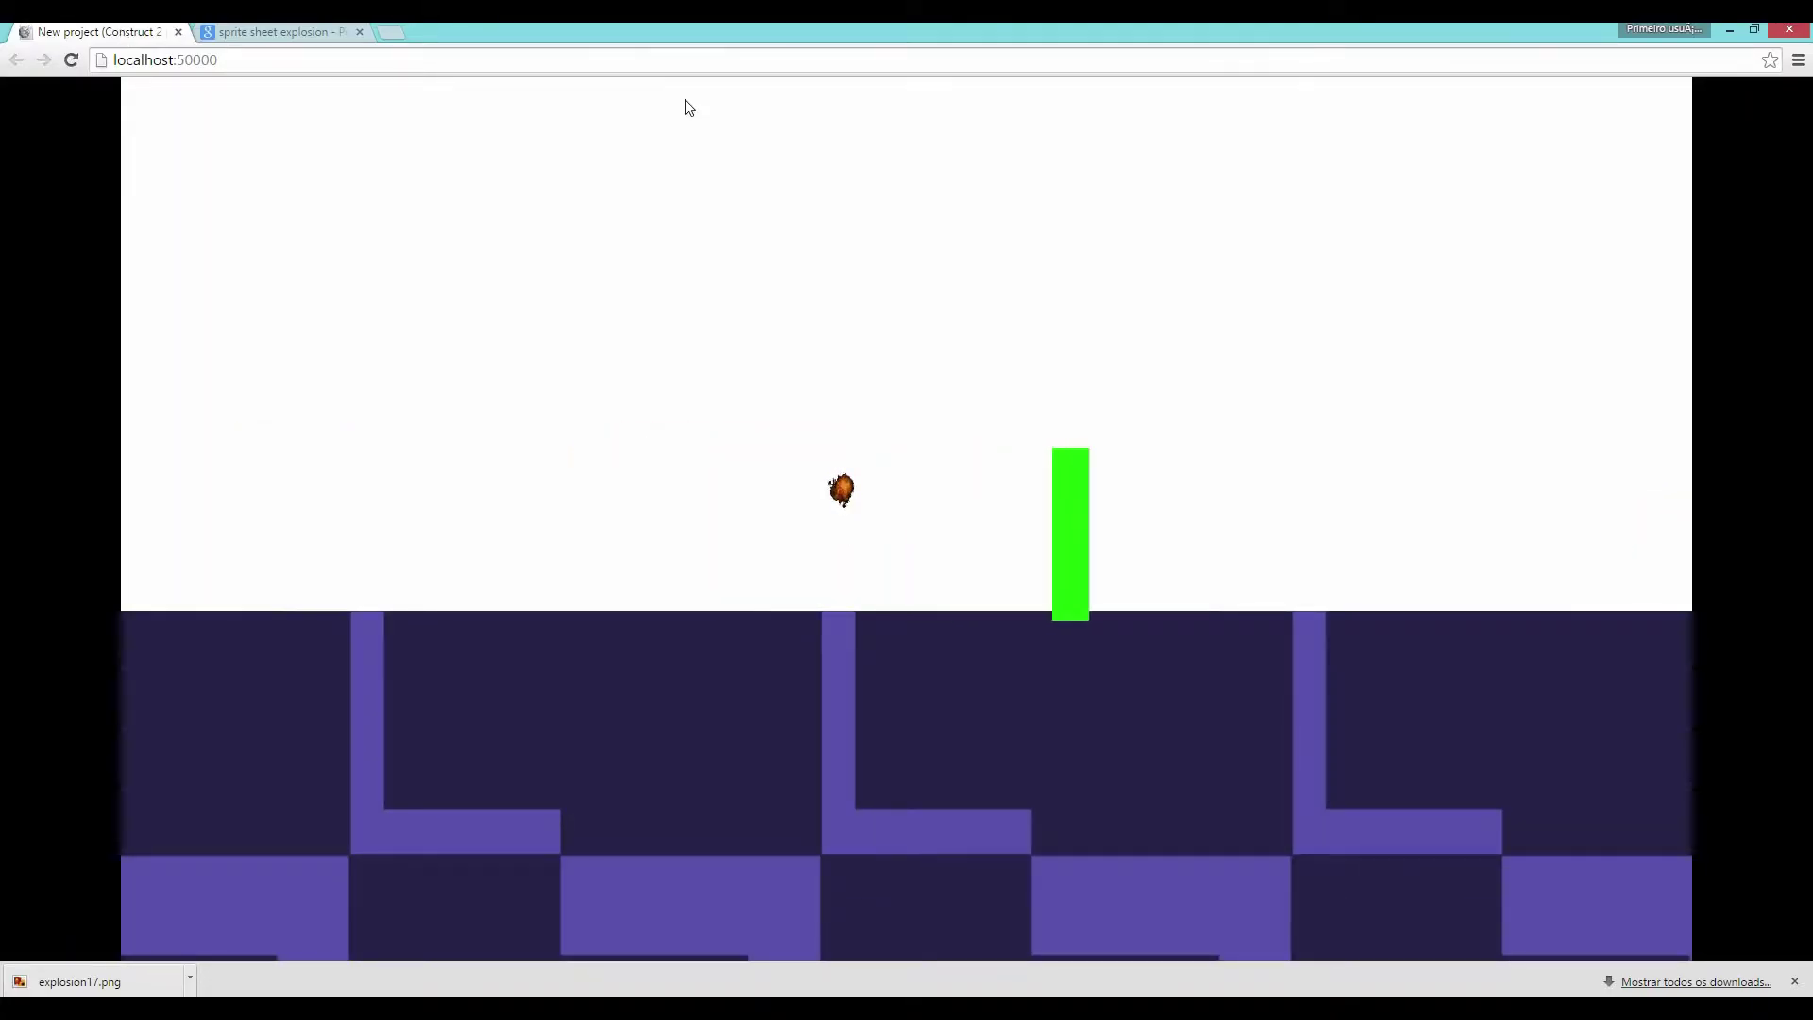
pyautogui.press('Left')
pyautogui.press('Right')
pyautogui.press('Left')
pyautogui.press('Right')
pyautogui.press('Left')
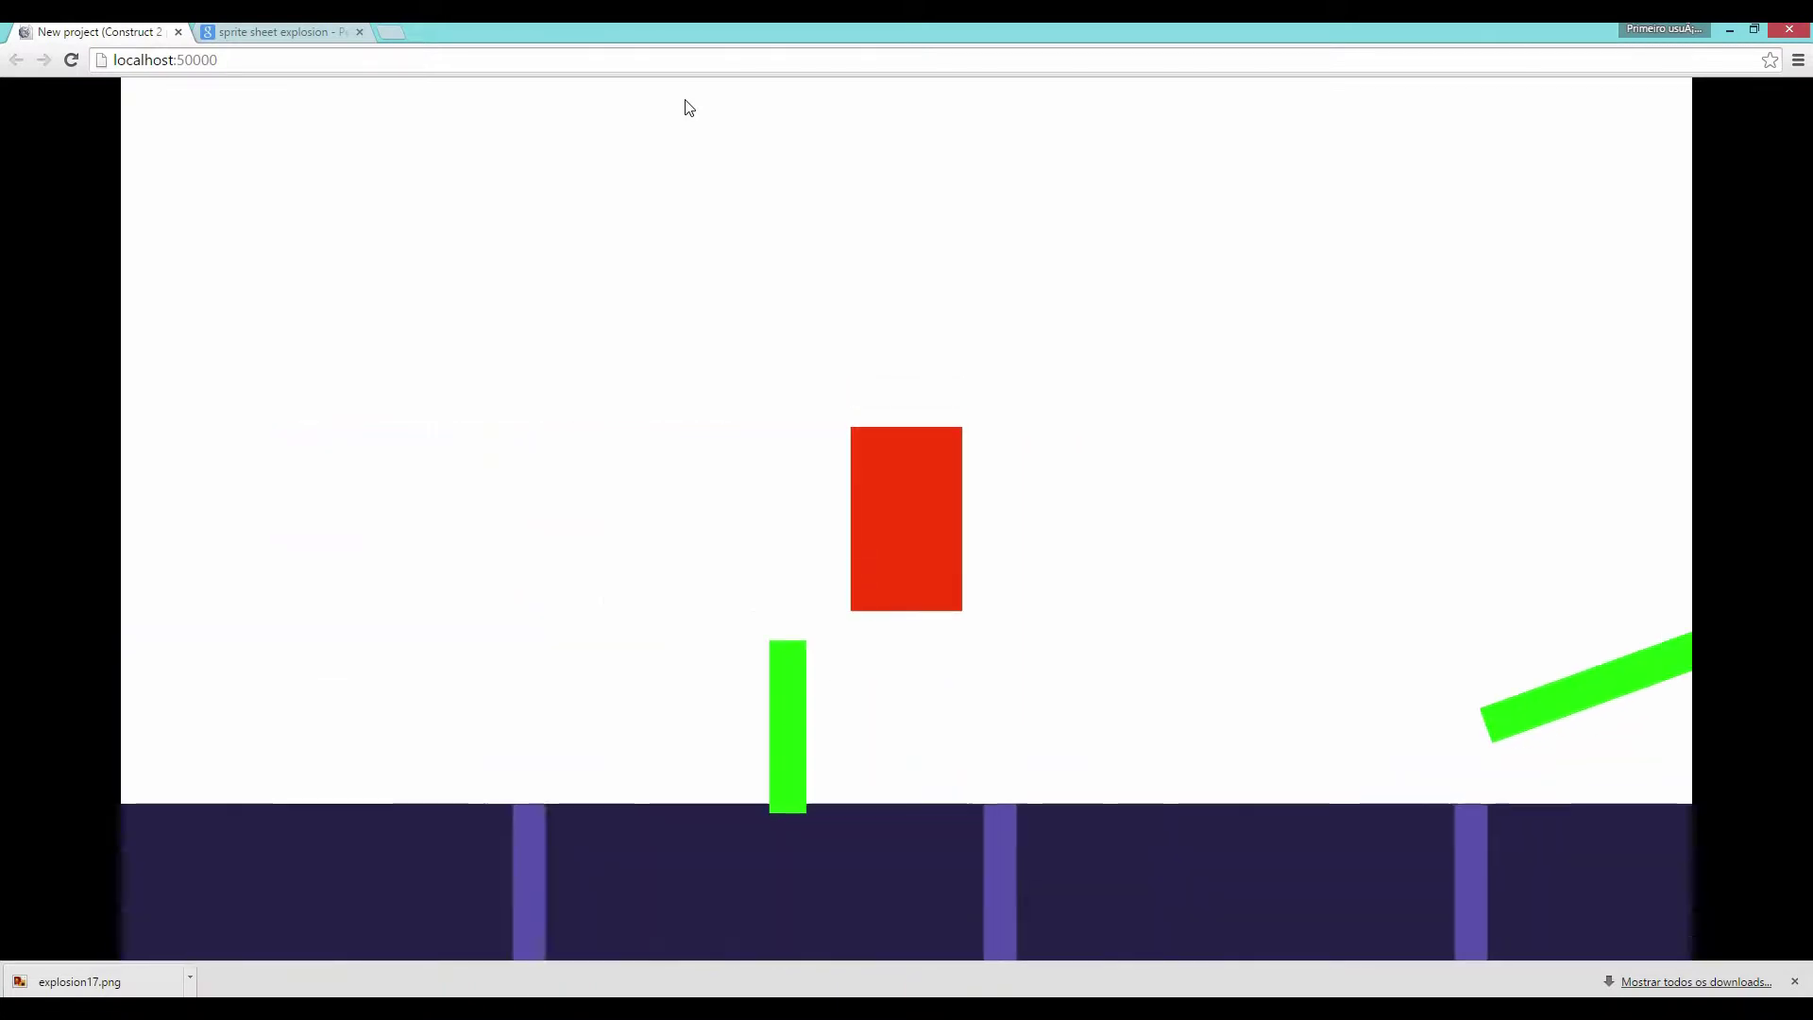
pyautogui.press('Right')
pyautogui.press('Left')
pyautogui.press('Left')
pyautogui.press('Right')
pyautogui.press('Left')
pyautogui.press('Right')
pyautogui.press('Left')
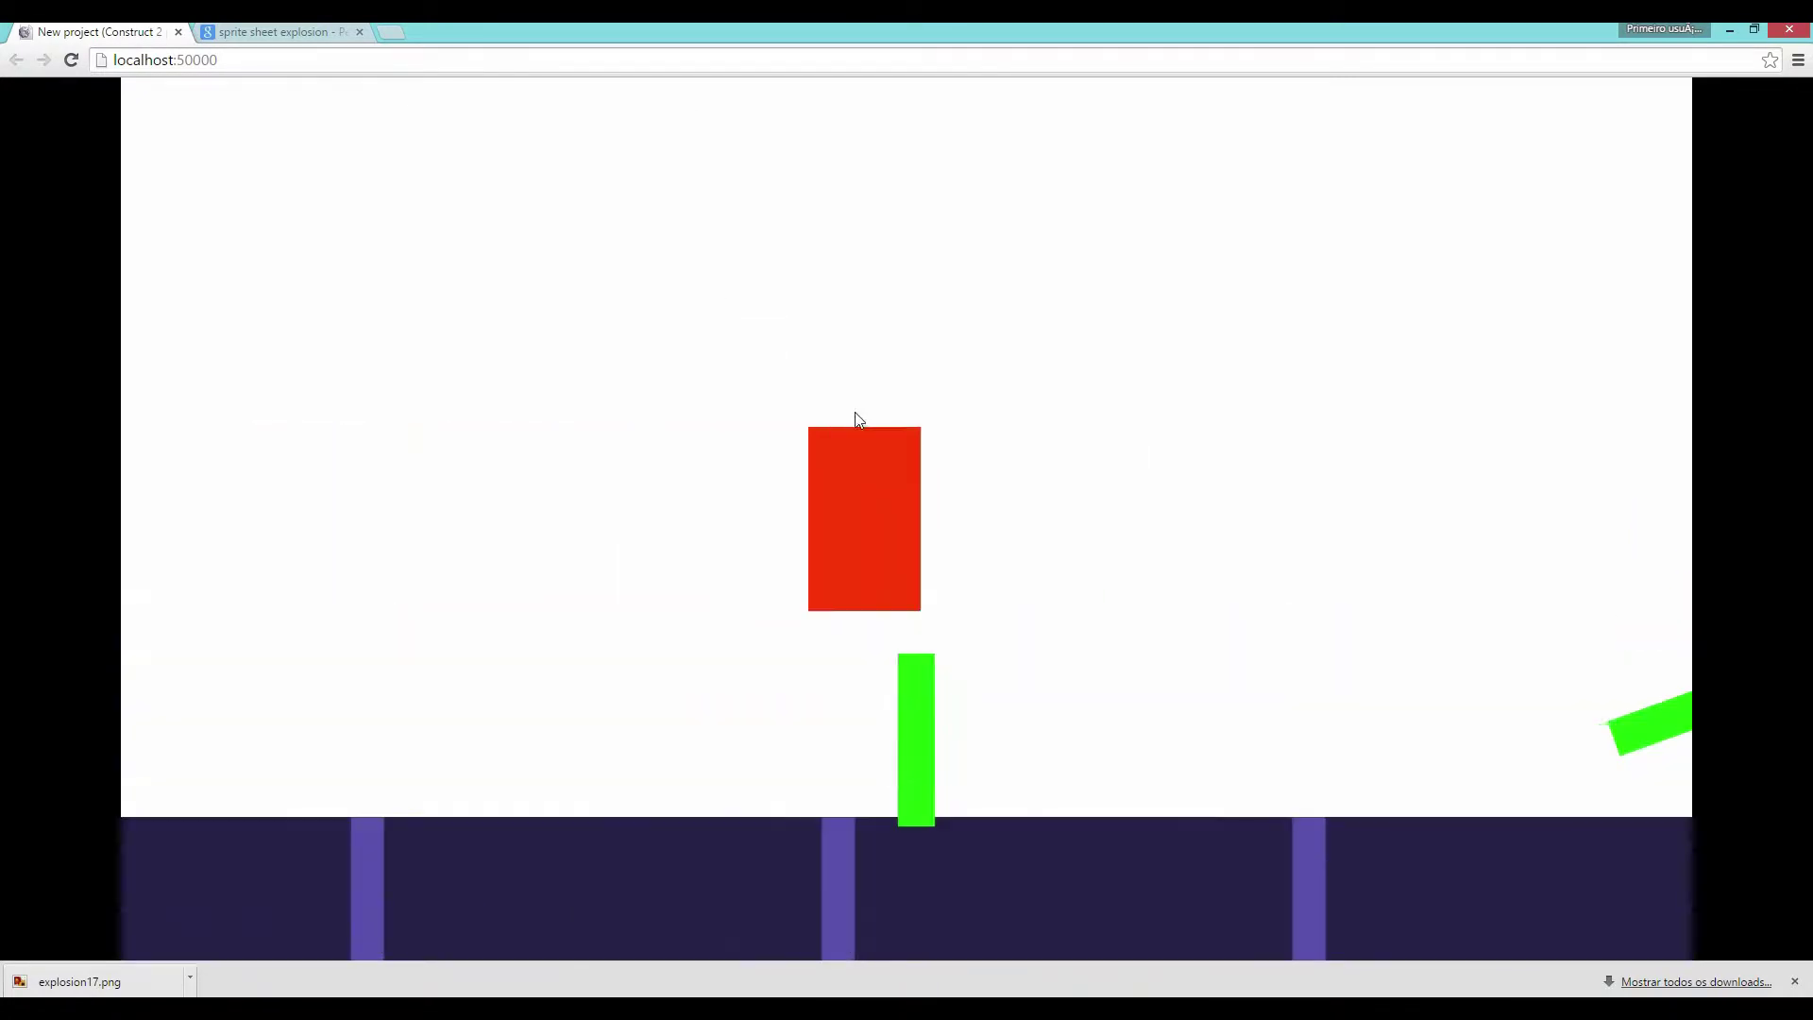
pyautogui.press('Left')
pyautogui.press('Right')
pyautogui.hotkey('alt', 'Tab')
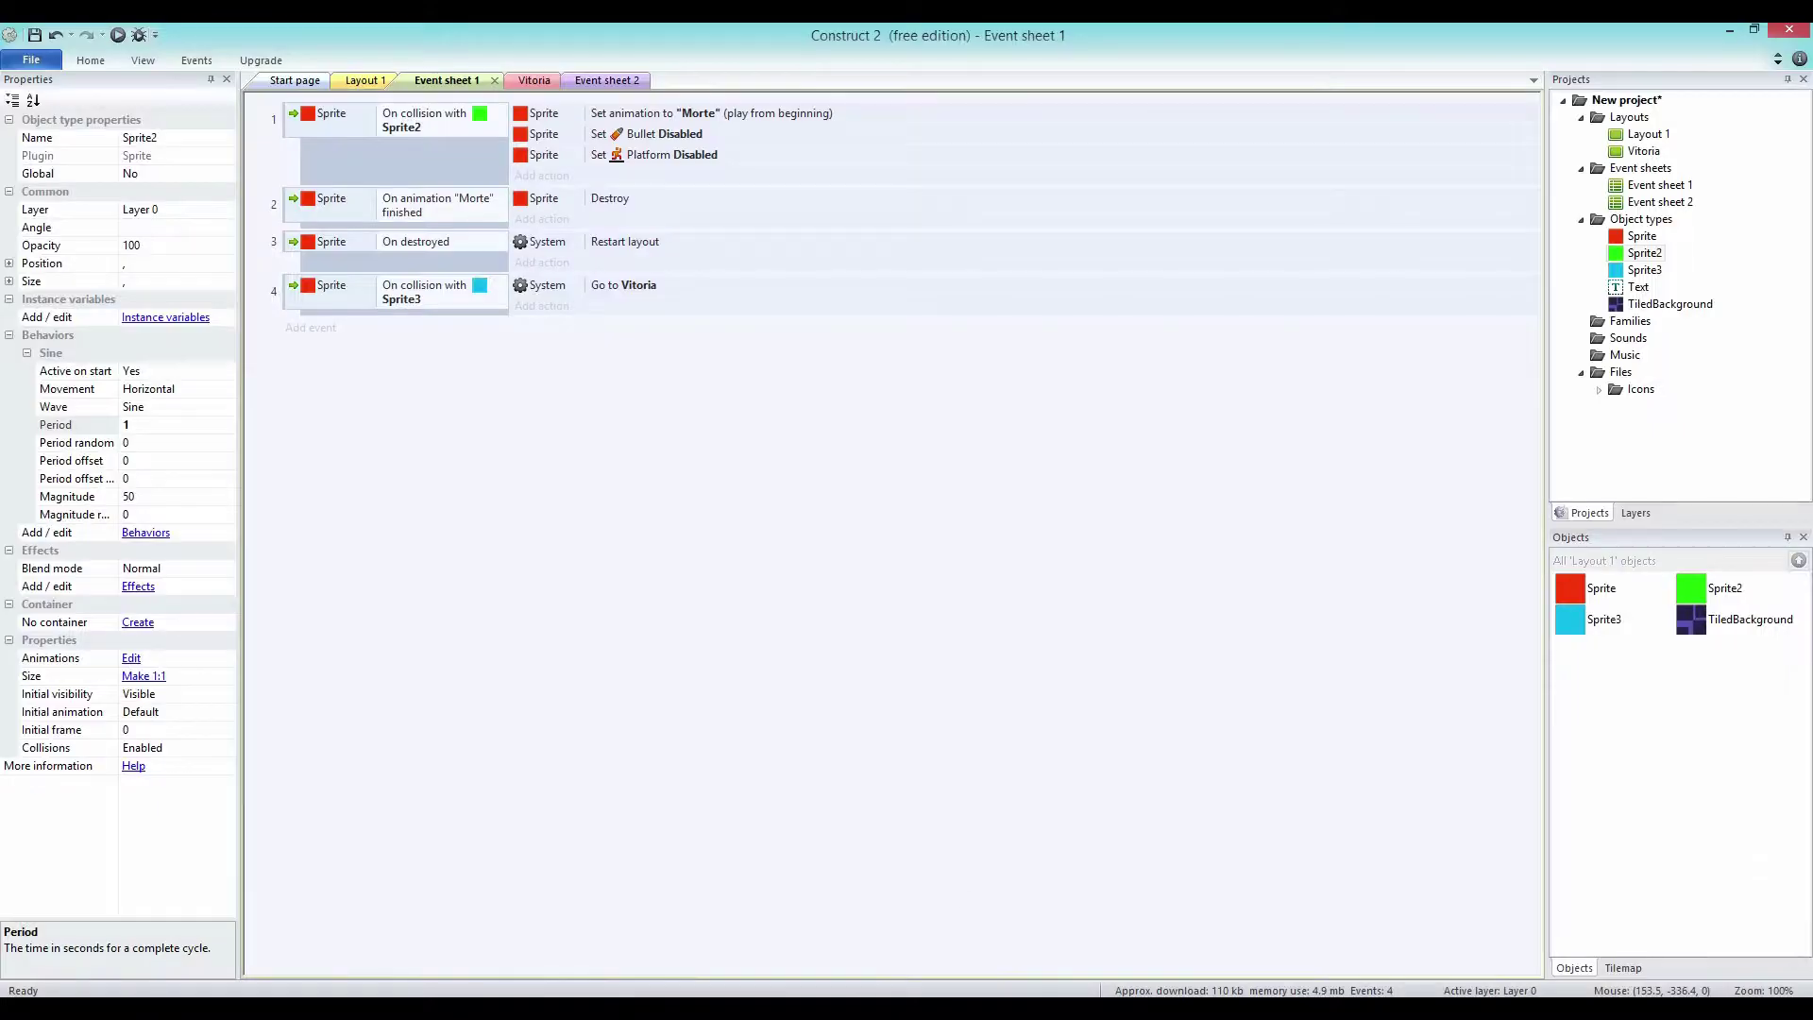
# Add the Rotate behavior to the Sprite2 object type and preview Layout 1 in the browser.
pyautogui.click(367, 83)
pyautogui.rightClick(1651, 221)
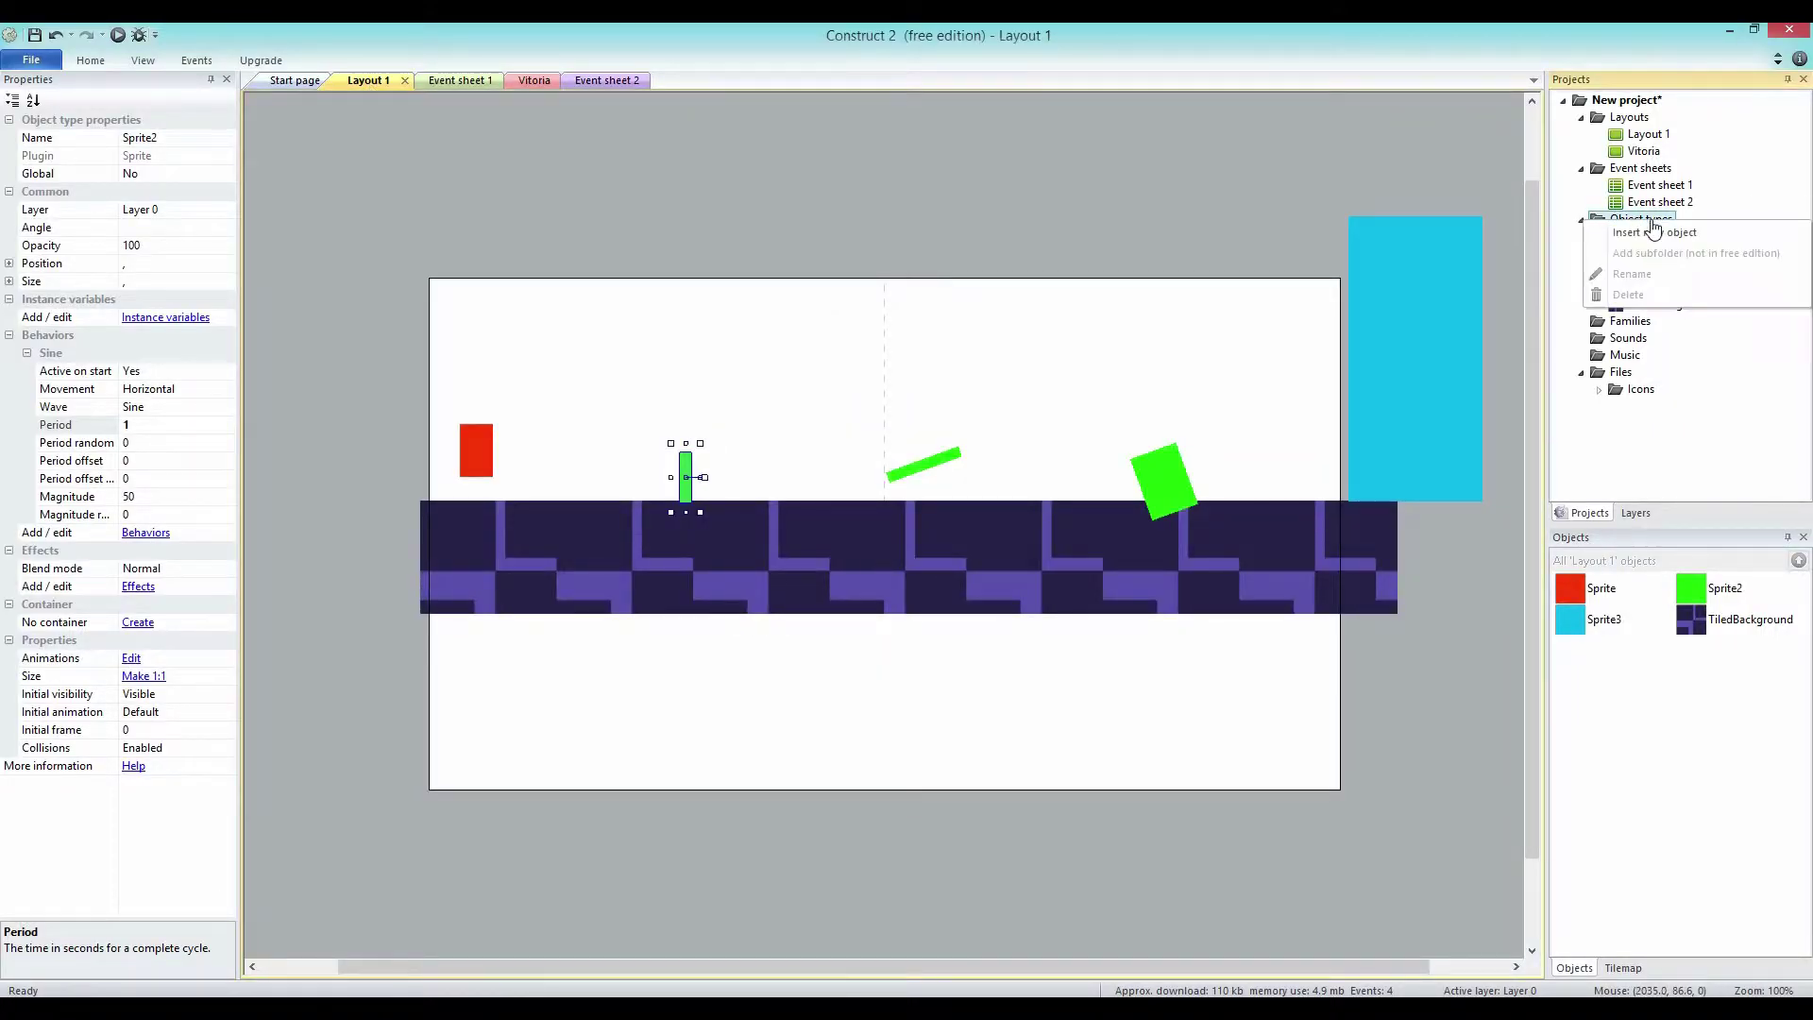
pyautogui.click(1204, 132)
pyautogui.click(683, 463)
pyautogui.click(1656, 257)
pyautogui.rightClick(1651, 255)
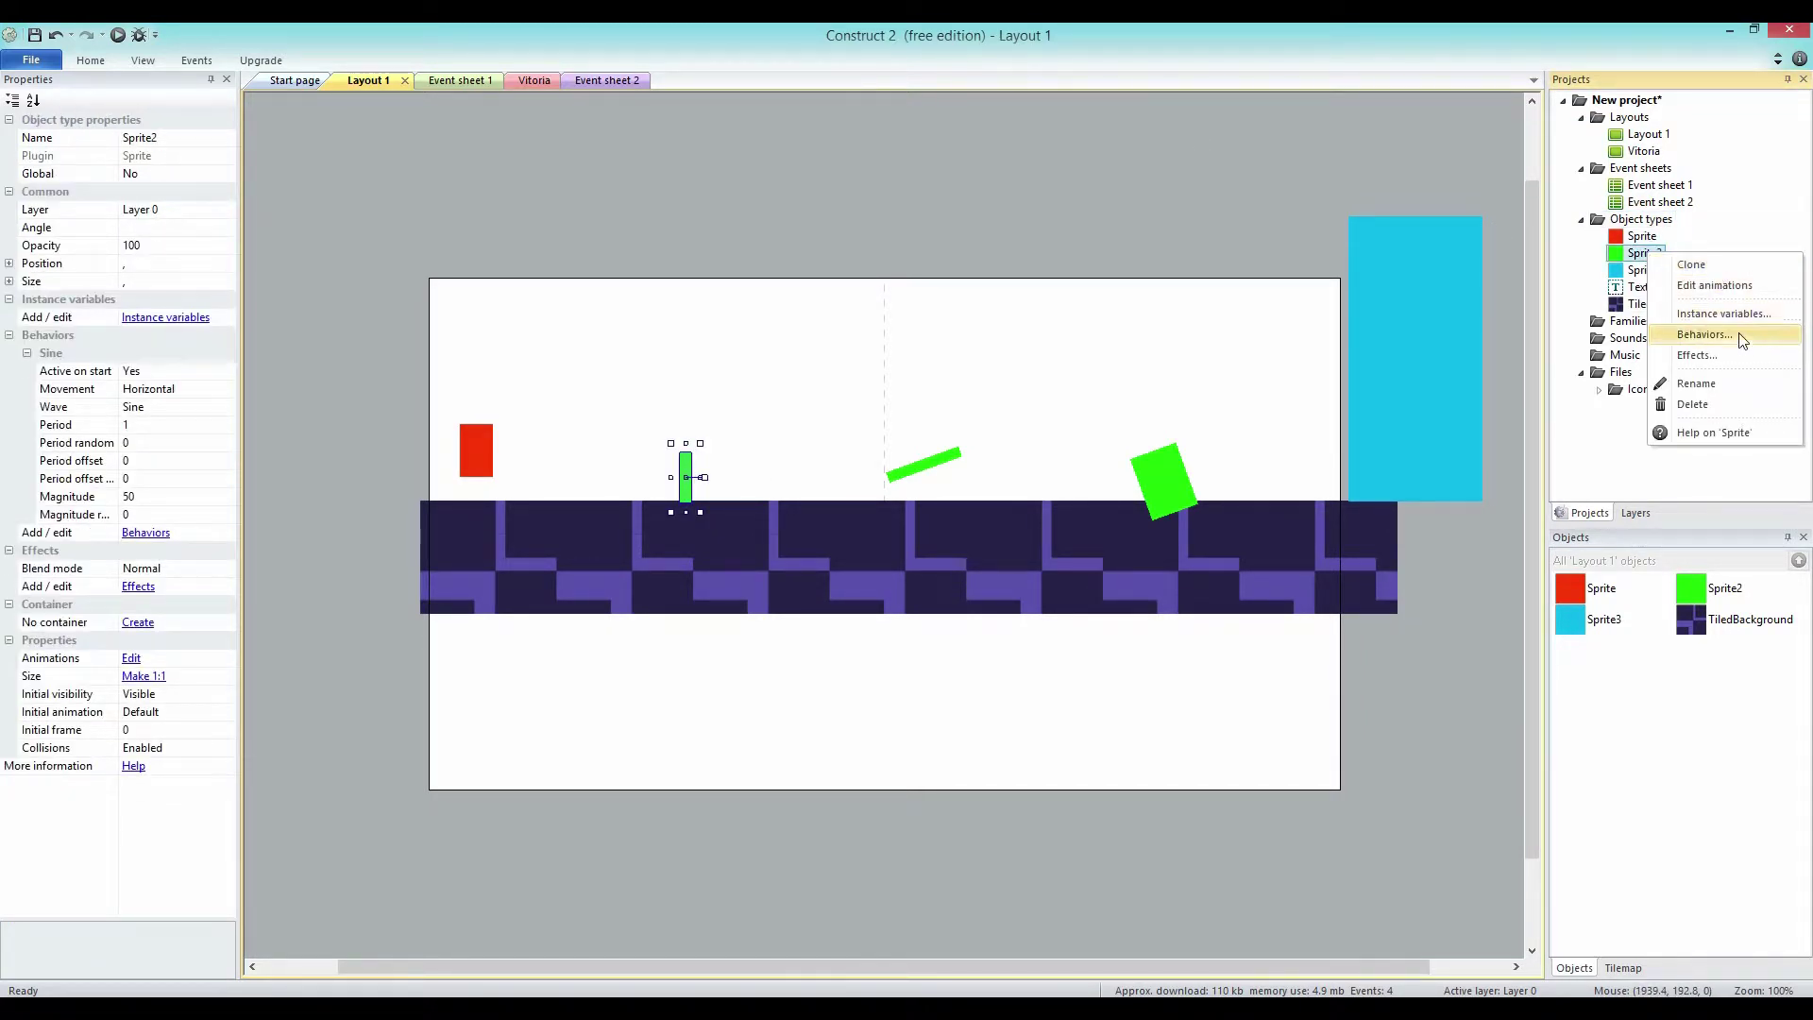
pyautogui.click(1705, 334)
pyautogui.click(769, 418)
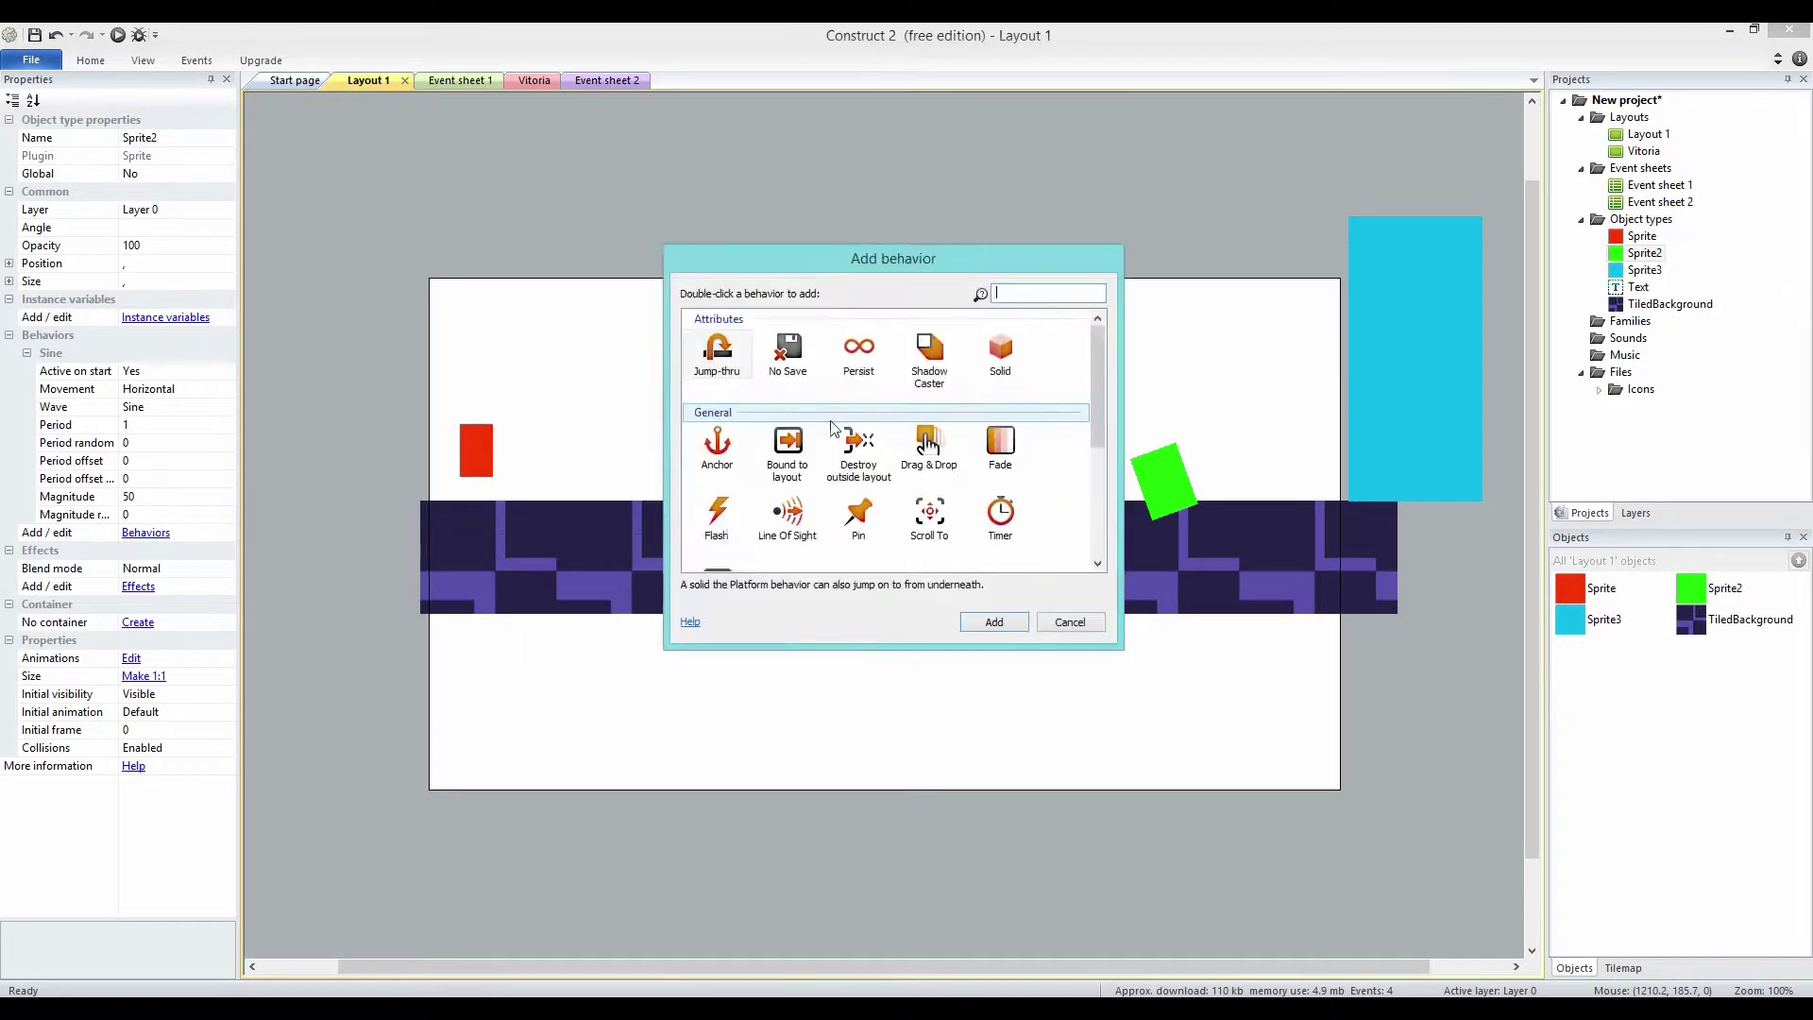
pyautogui.moveTo(1096, 365); pyautogui.dragTo(1090, 475)
pyautogui.click(858, 525)
pyautogui.click(994, 622)
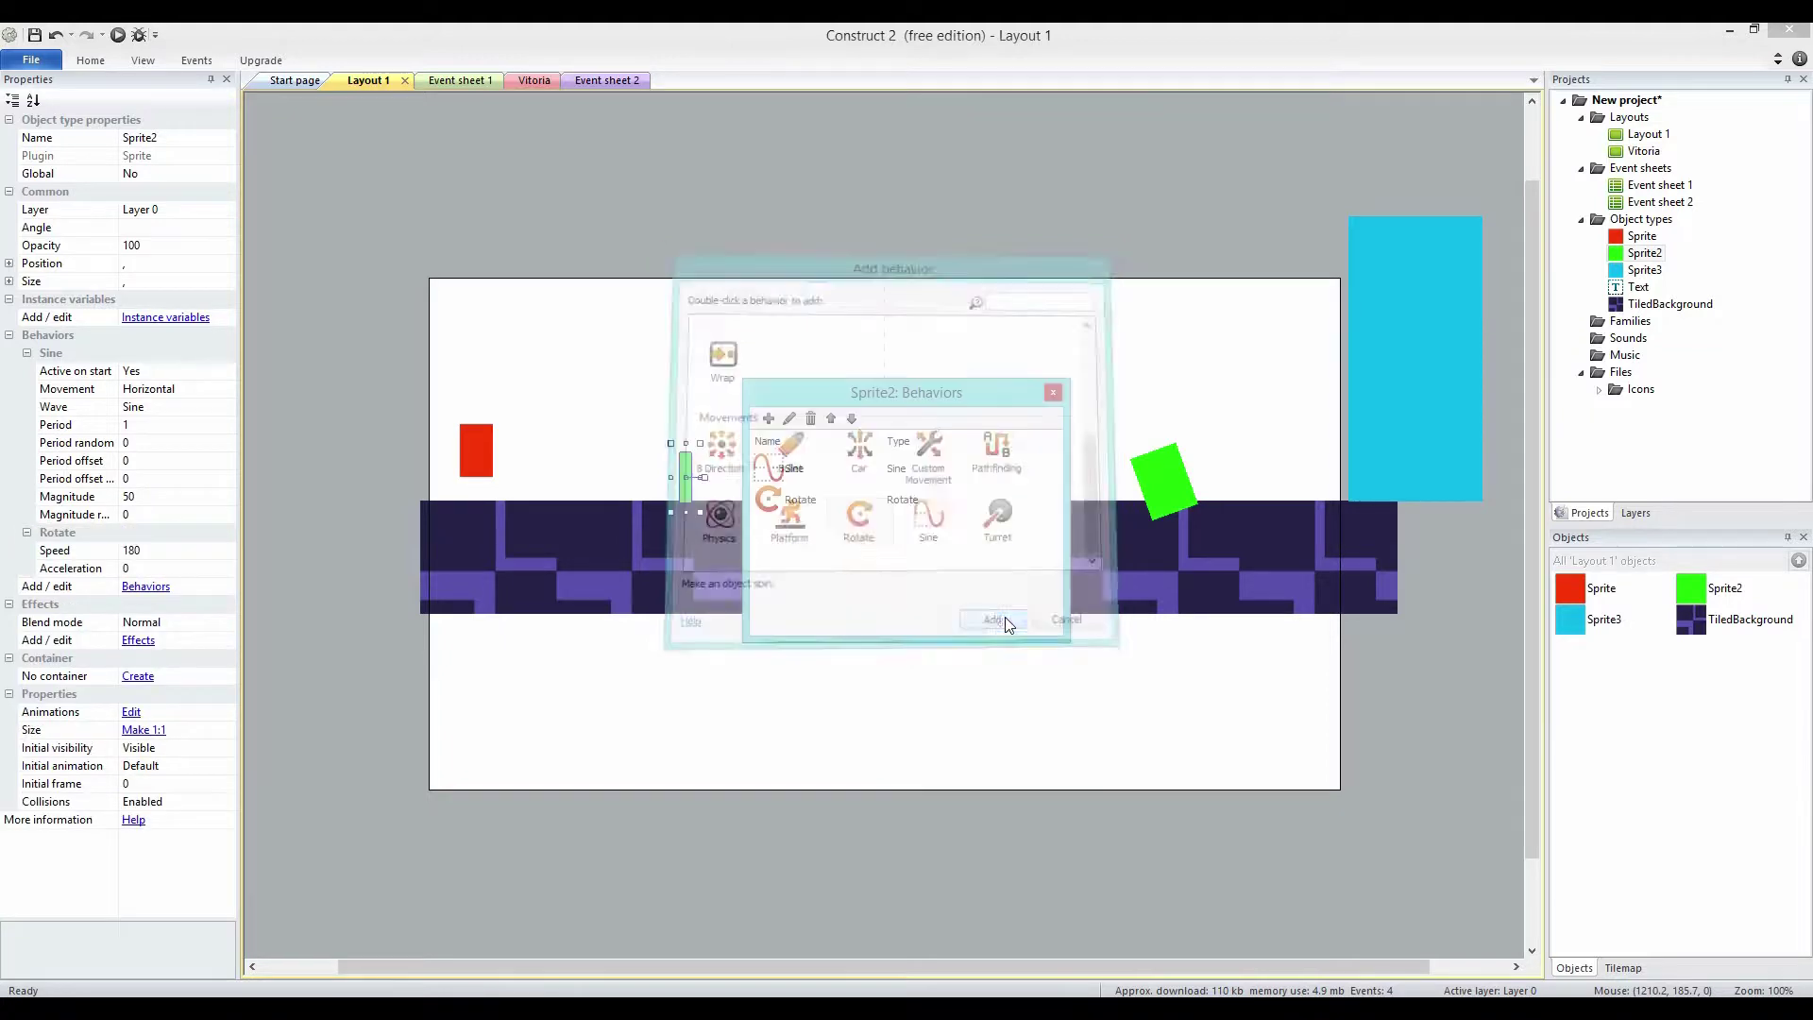
pyautogui.click(1054, 393)
pyautogui.click(117, 35)
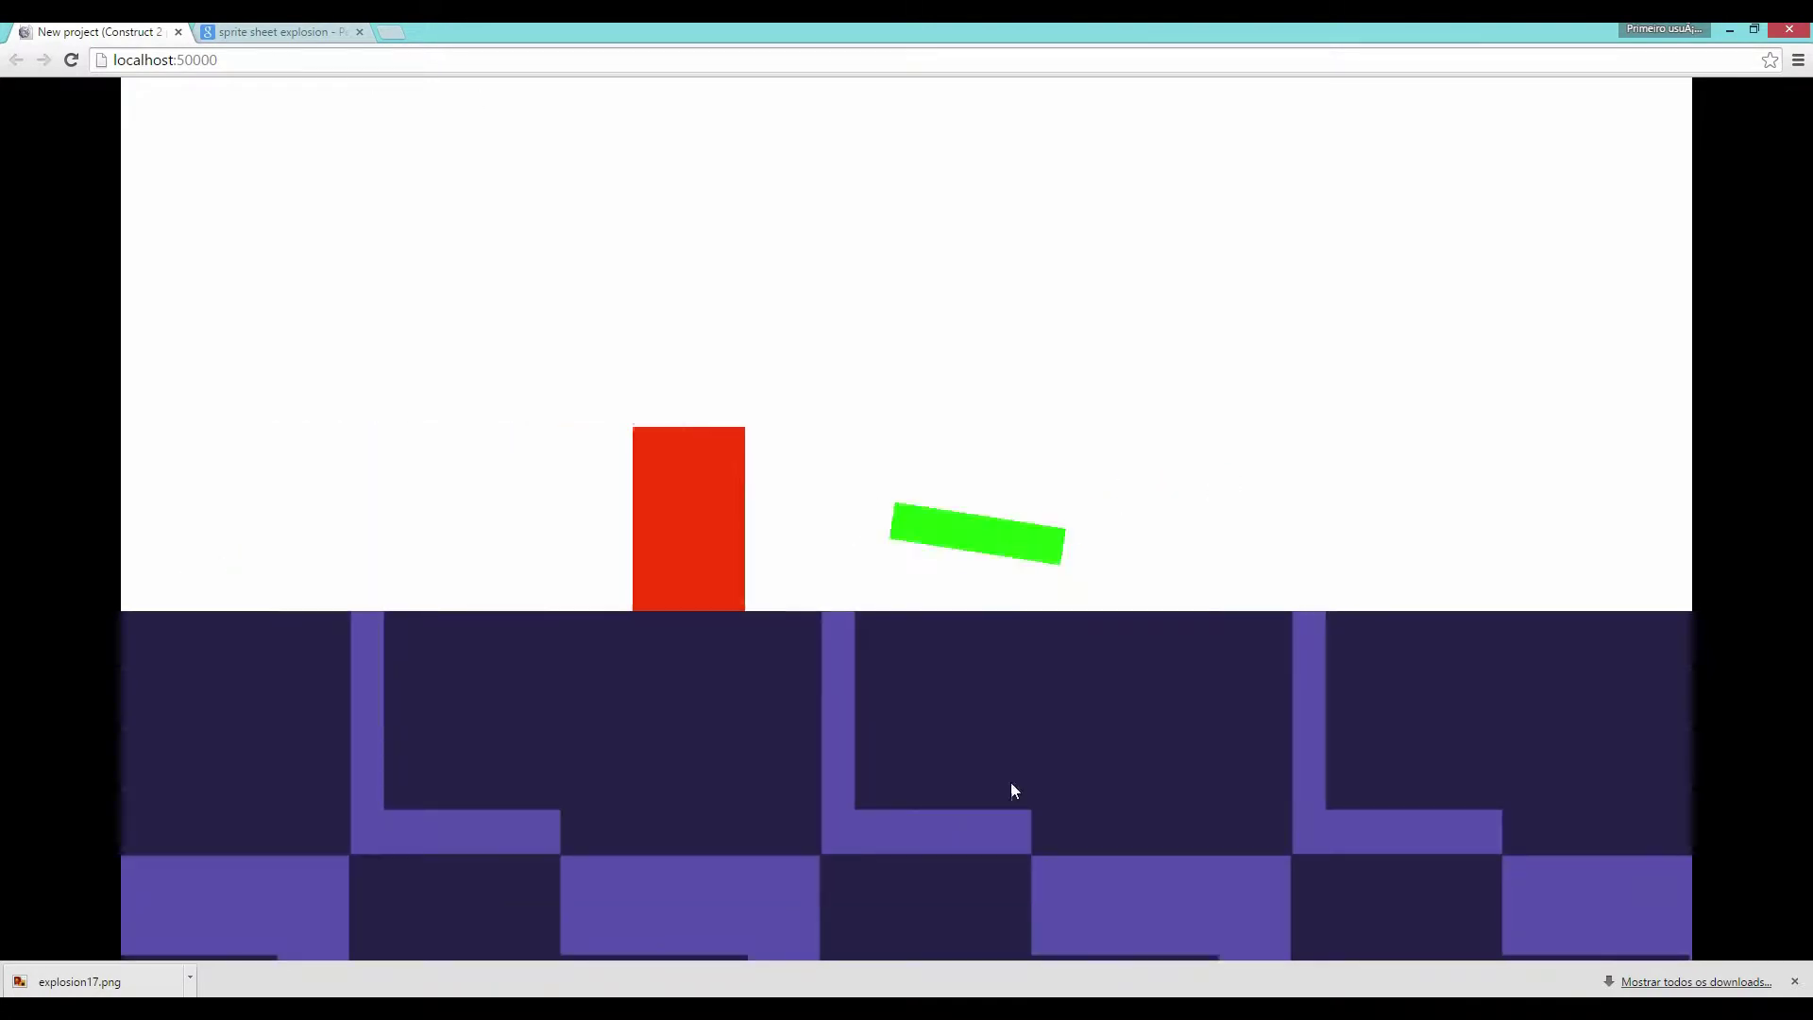
pyautogui.hotkey('alt', 'Tab')
# Lower the large tilted green obstacle in Layout 1 to position 1380, 409 and preview the layout.
pyautogui.click(1175, 498)
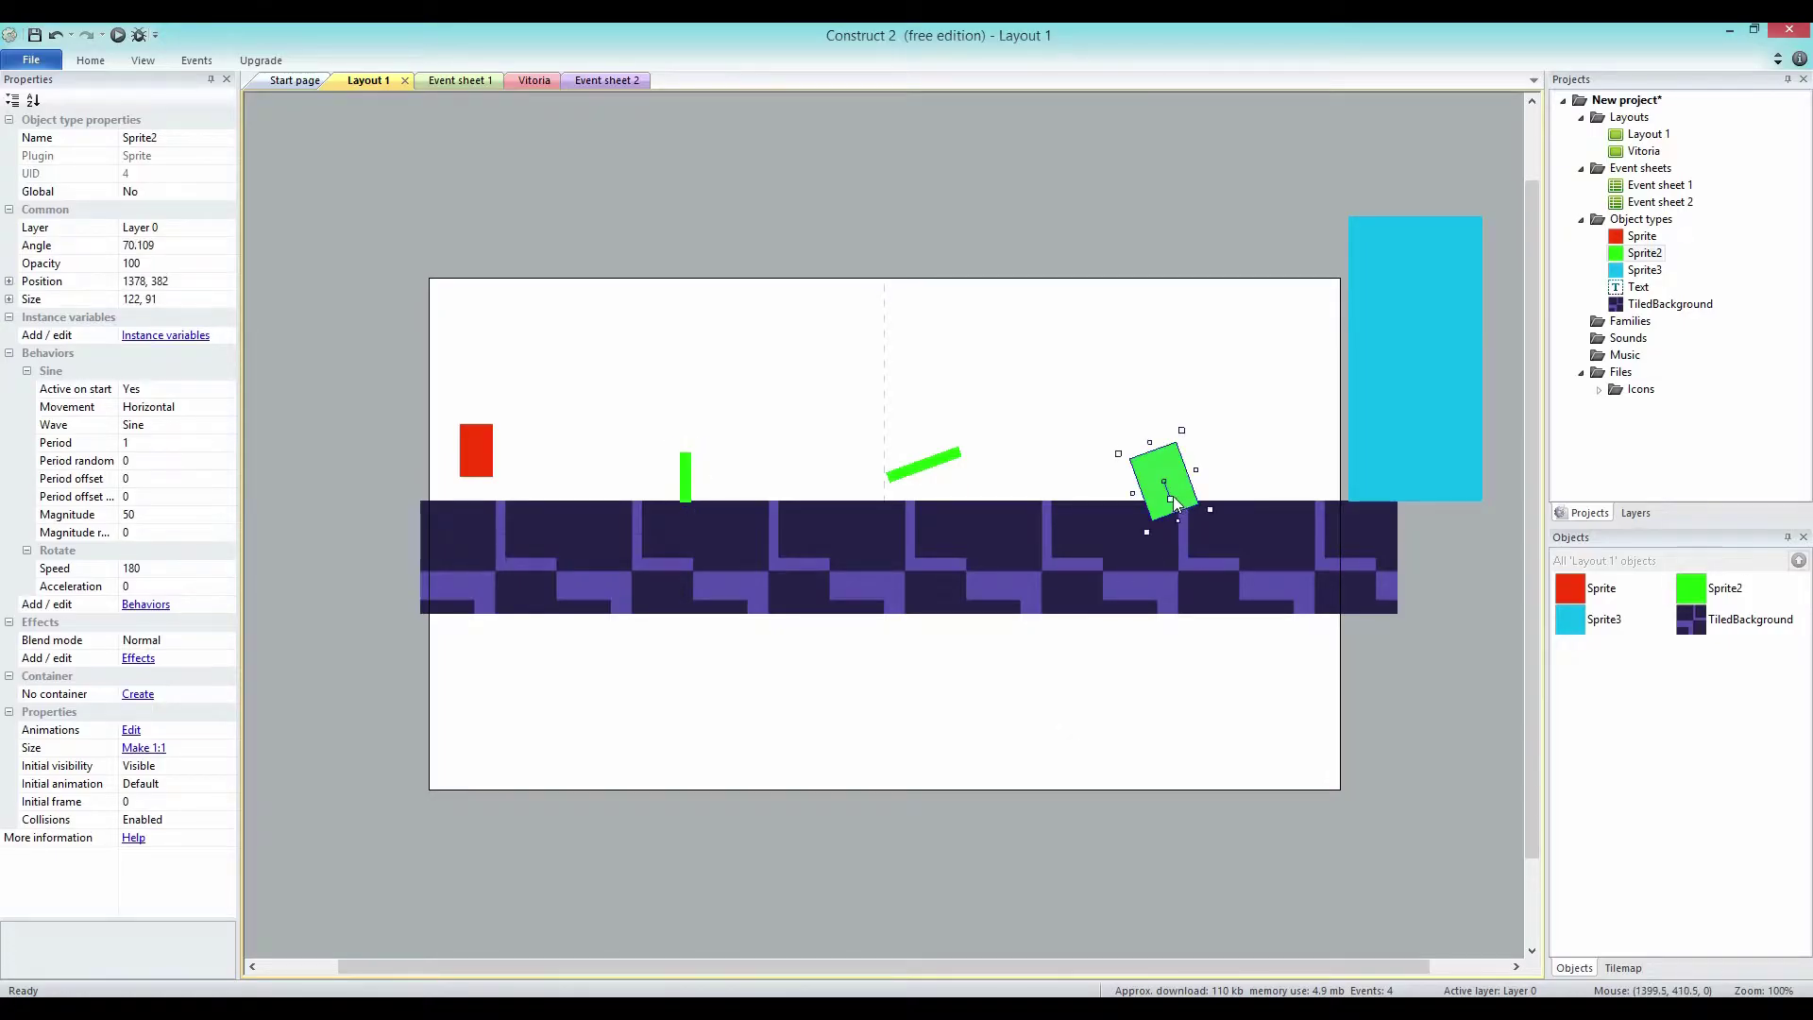
pyautogui.moveTo(1174, 502); pyautogui.dragTo(1176, 527)
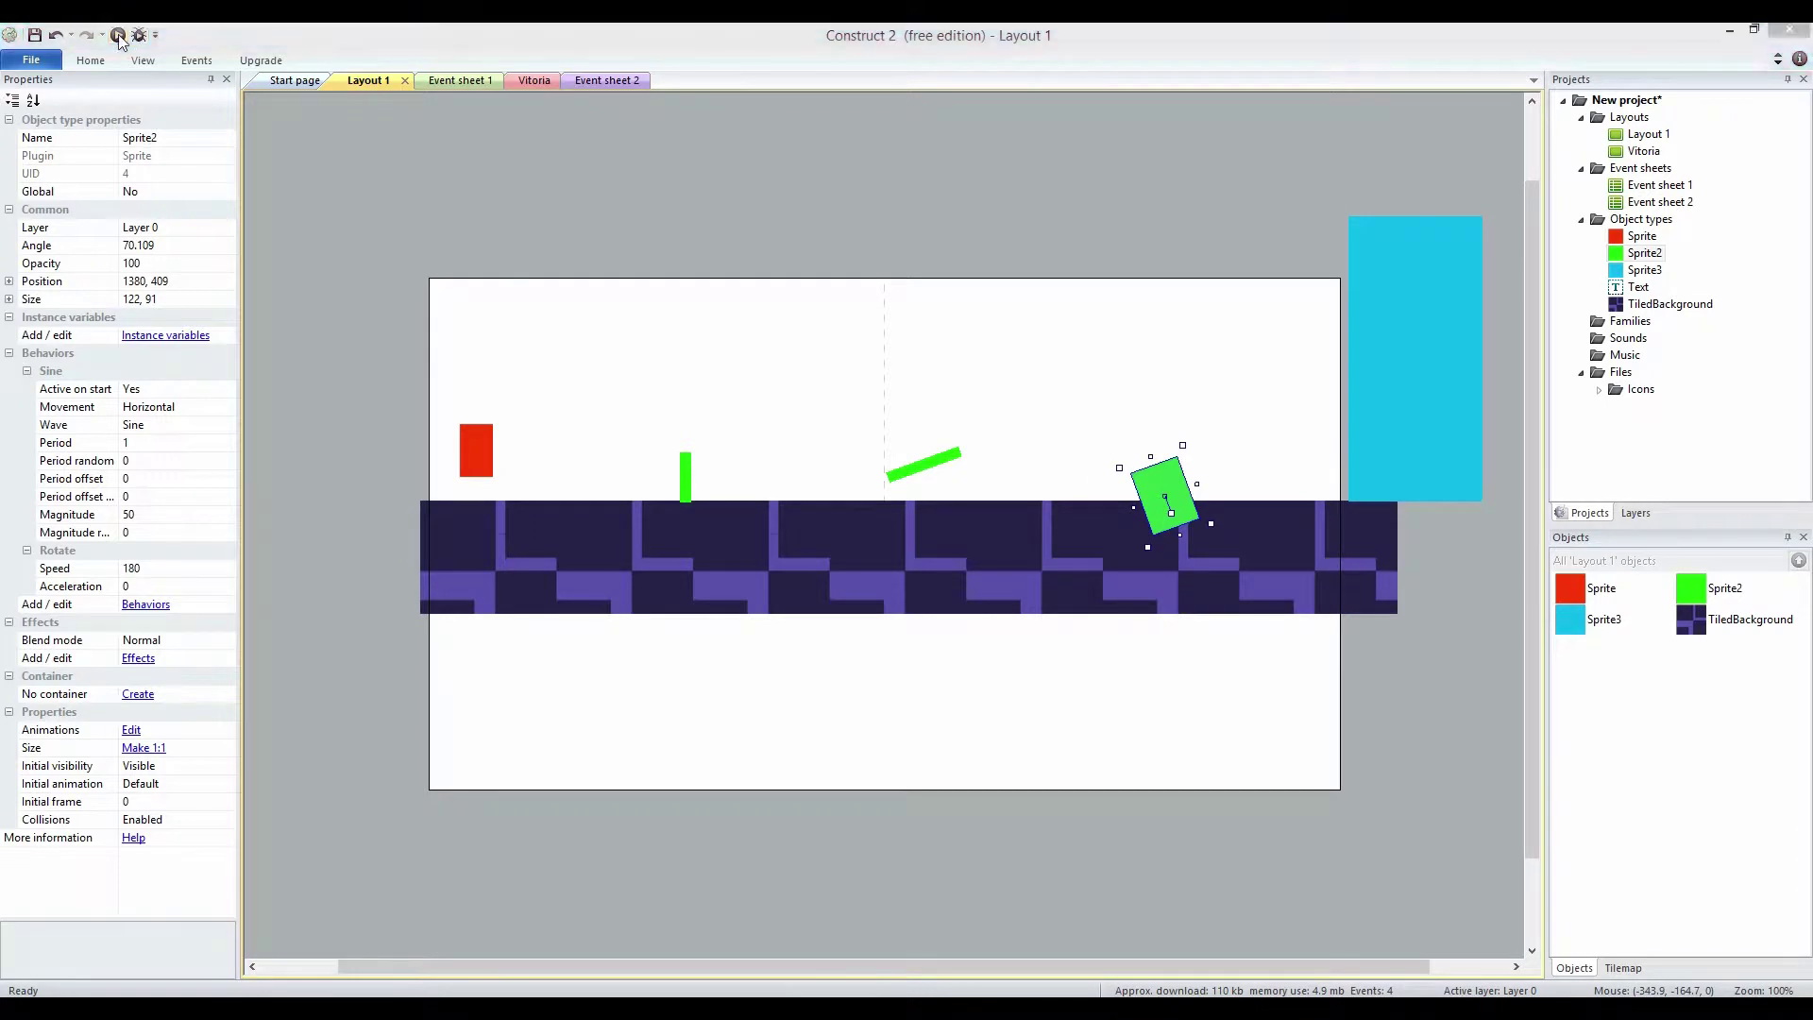
pyautogui.click(117, 36)
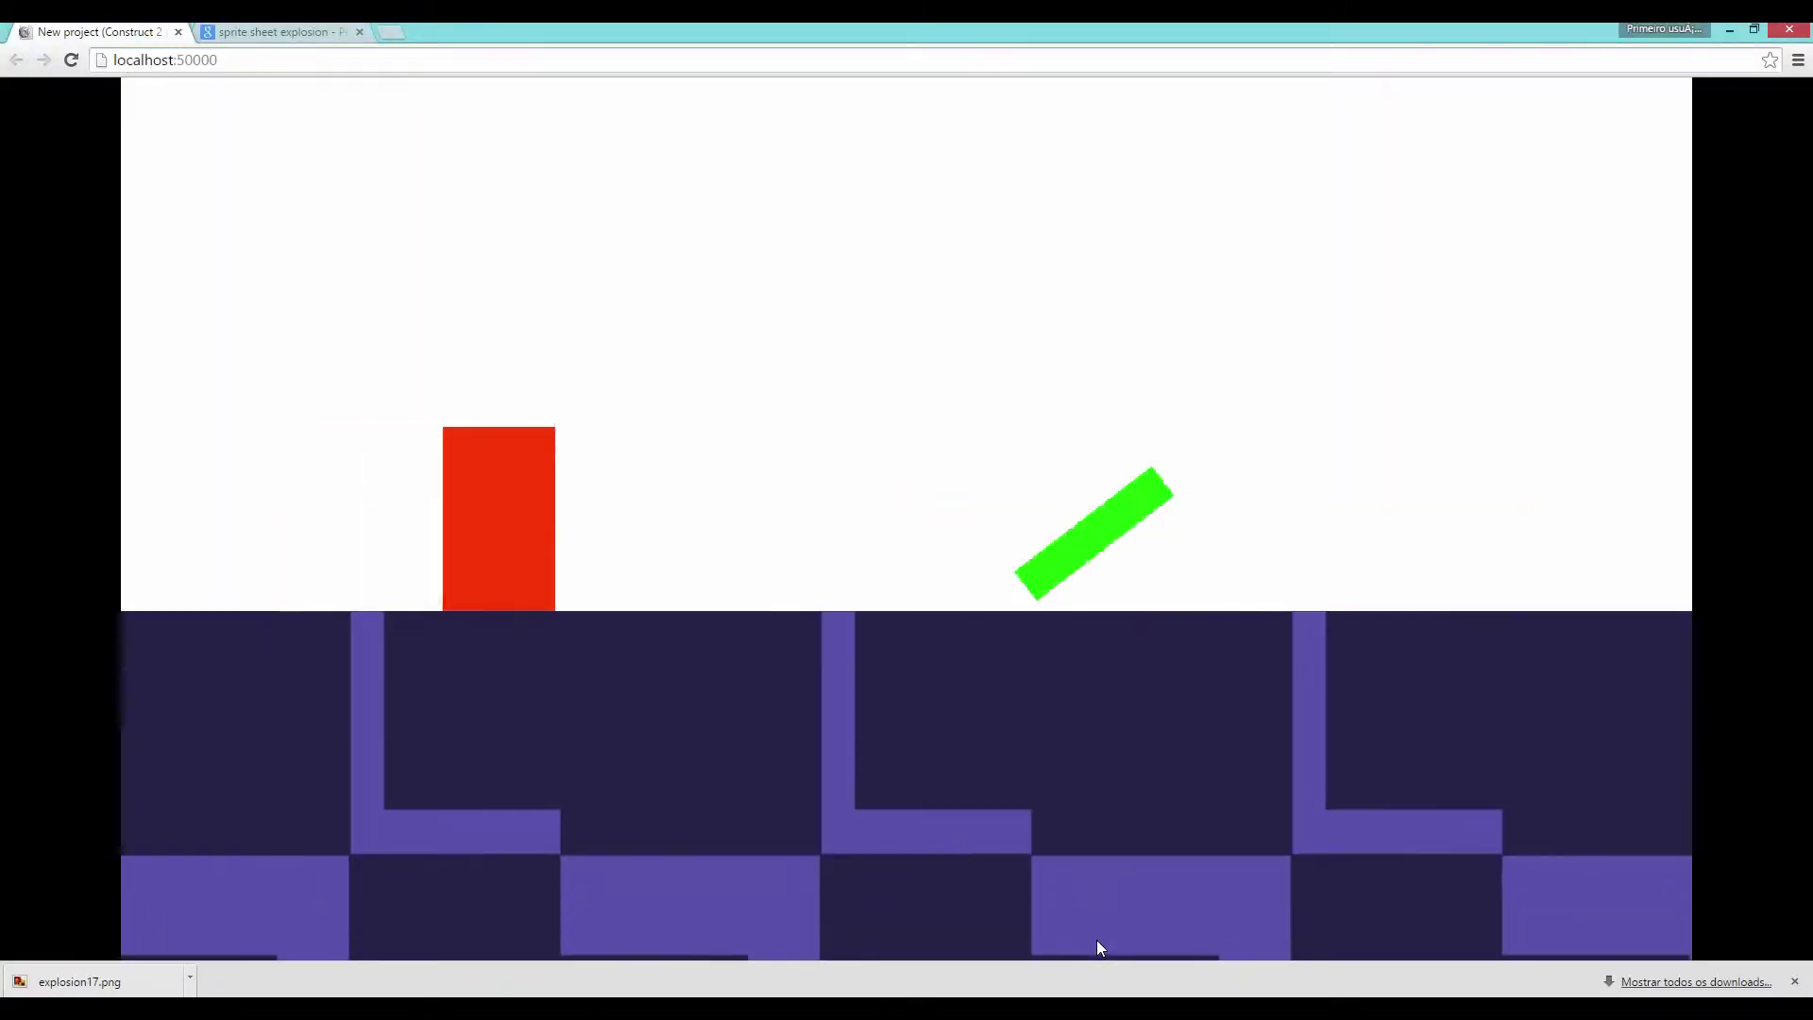
pyautogui.hotkey('alt', 'Tab')
# Place the origin point of Sprite2's image below the square at 122, 277 and preview the layout.
pyautogui.click(687, 477)
pyautogui.doubleClick(689, 469)
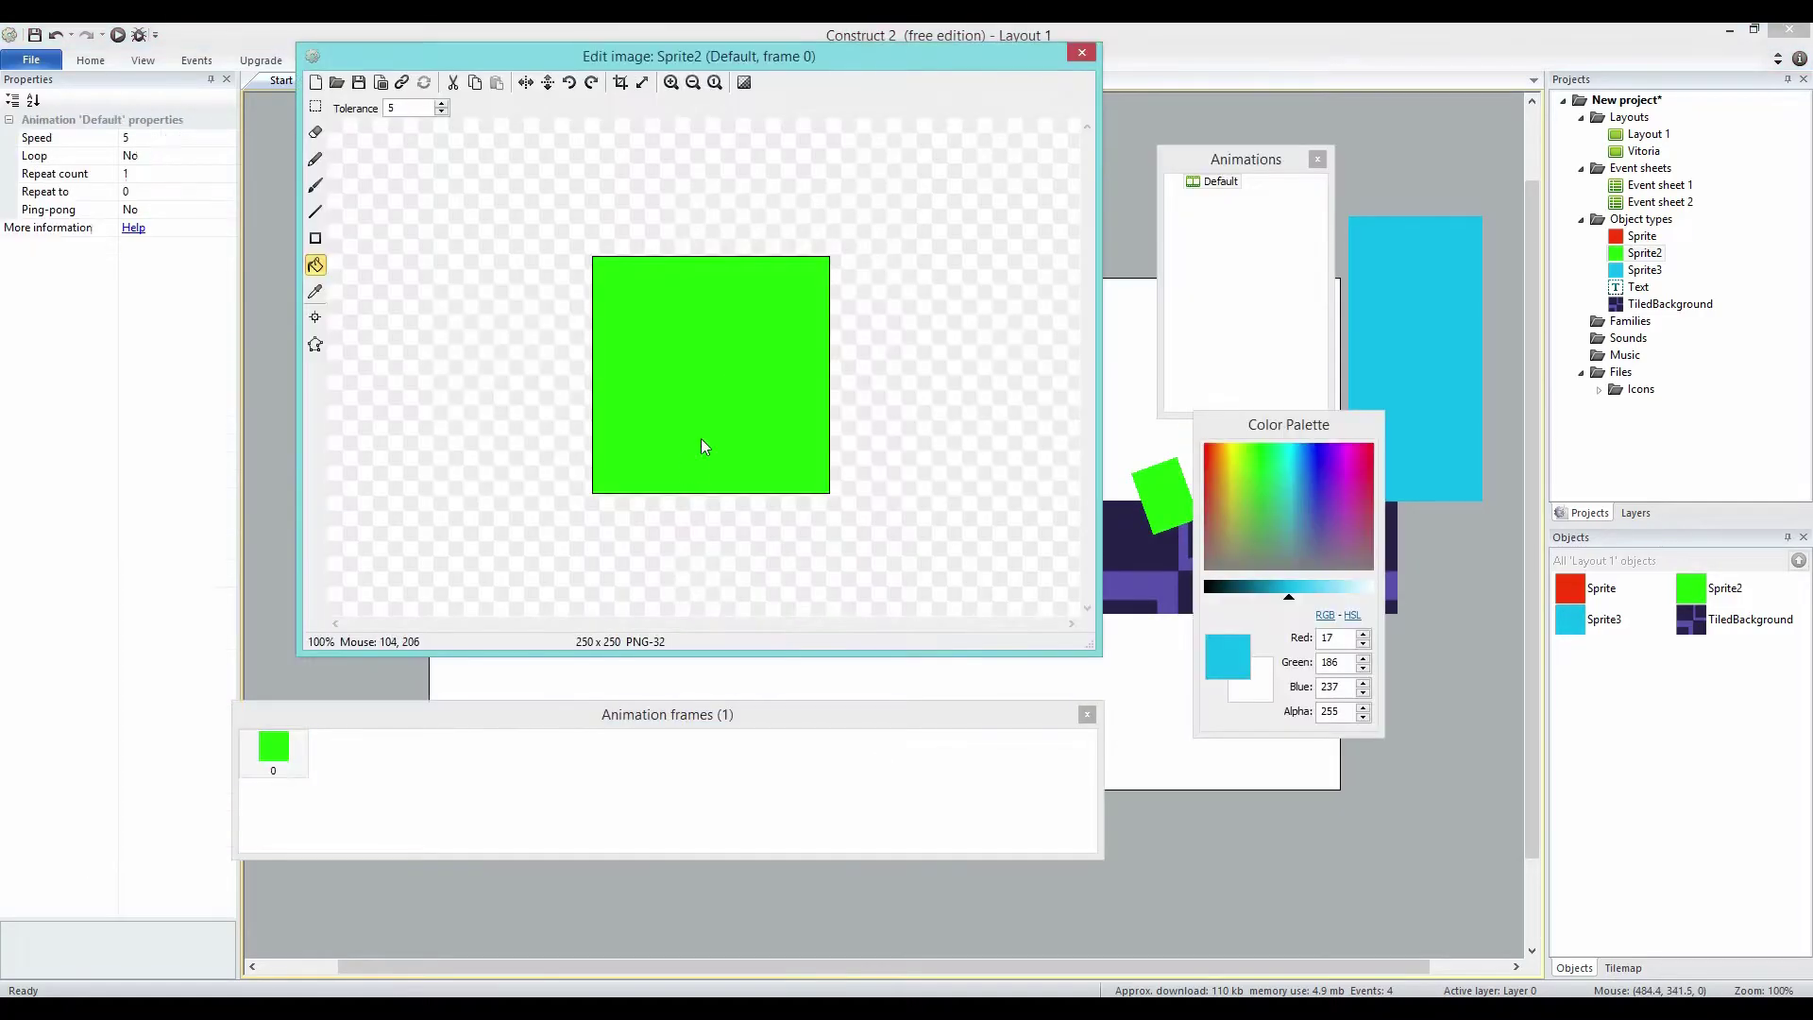
pyautogui.click(1219, 182)
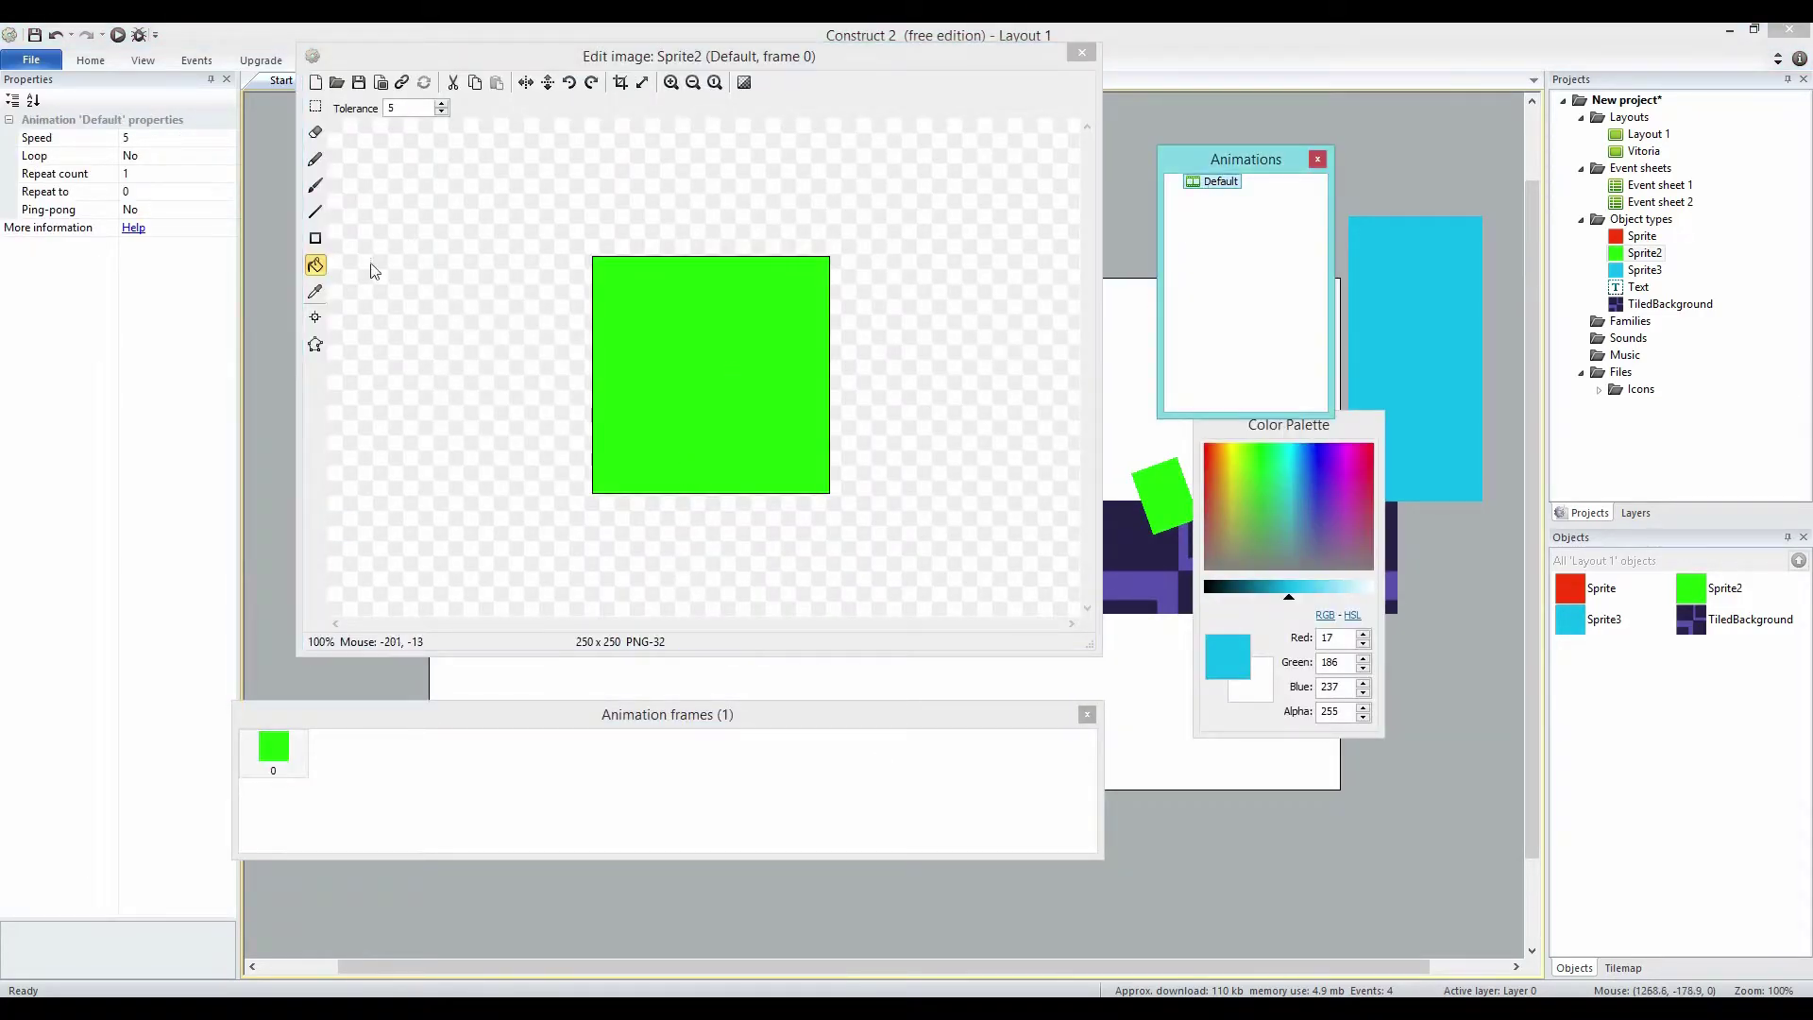
pyautogui.click(316, 319)
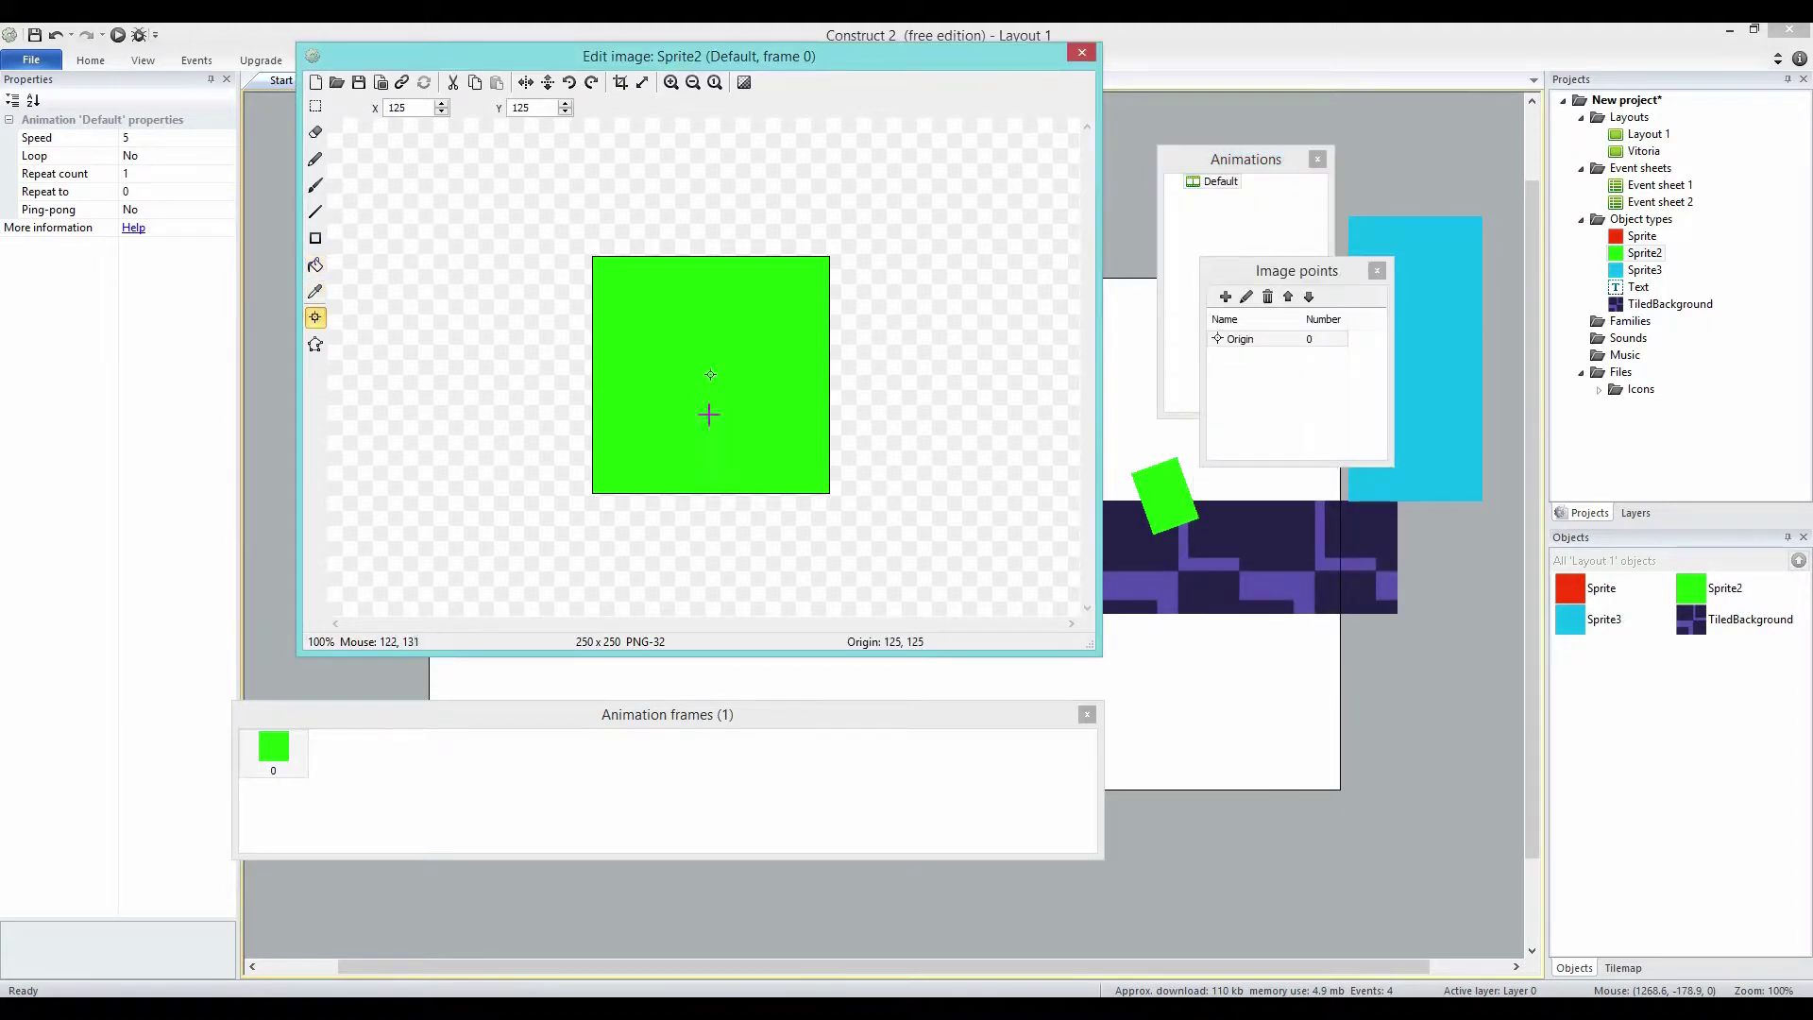
pyautogui.click(708, 519)
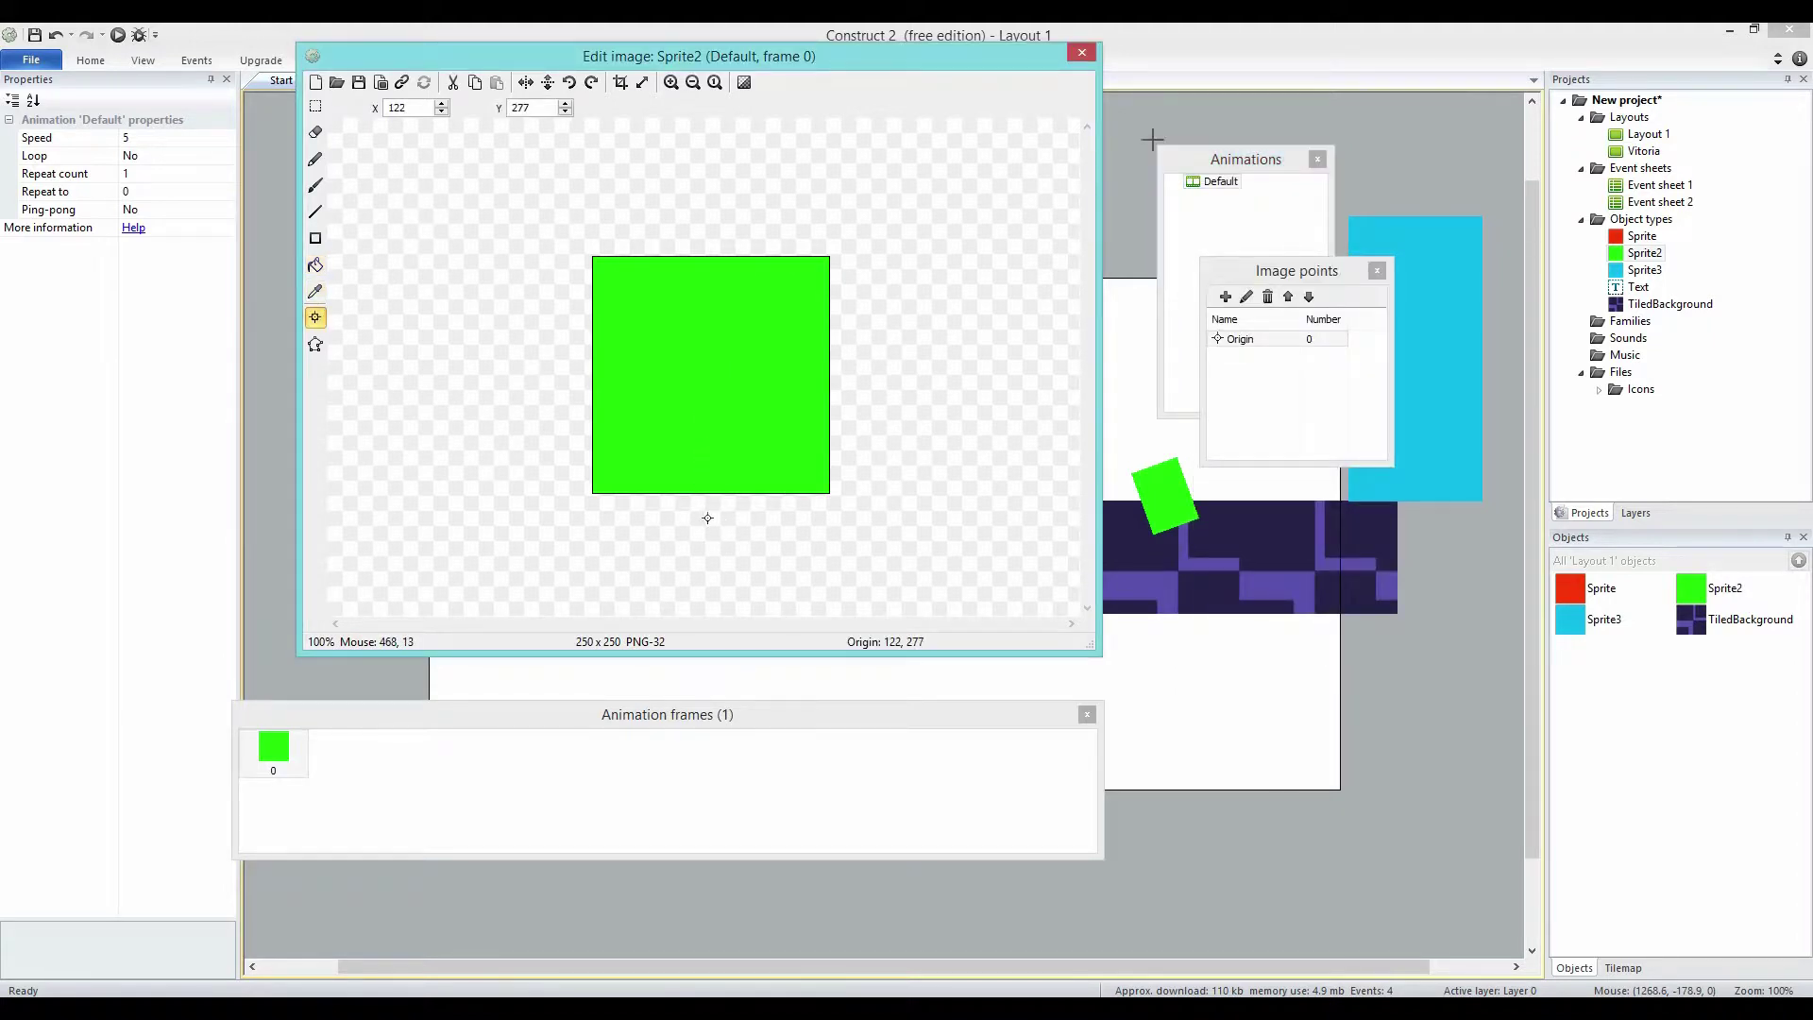
pyautogui.click(1090, 56)
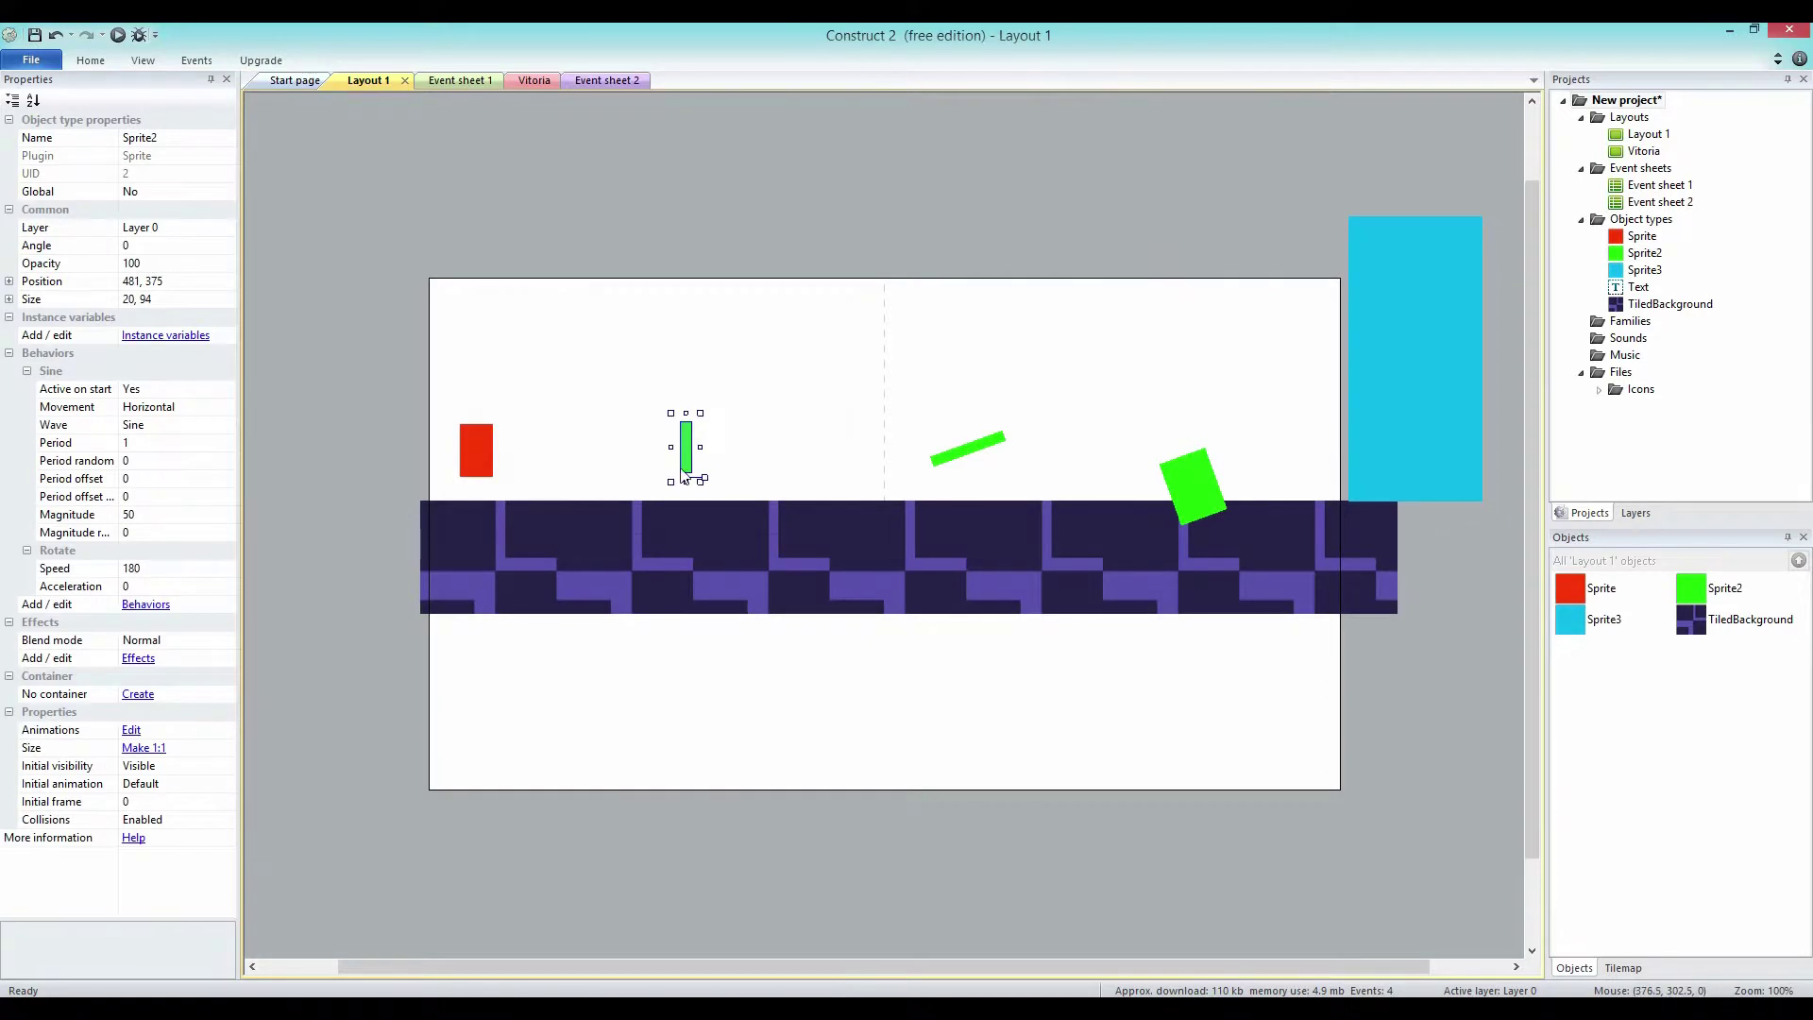
pyautogui.click(121, 35)
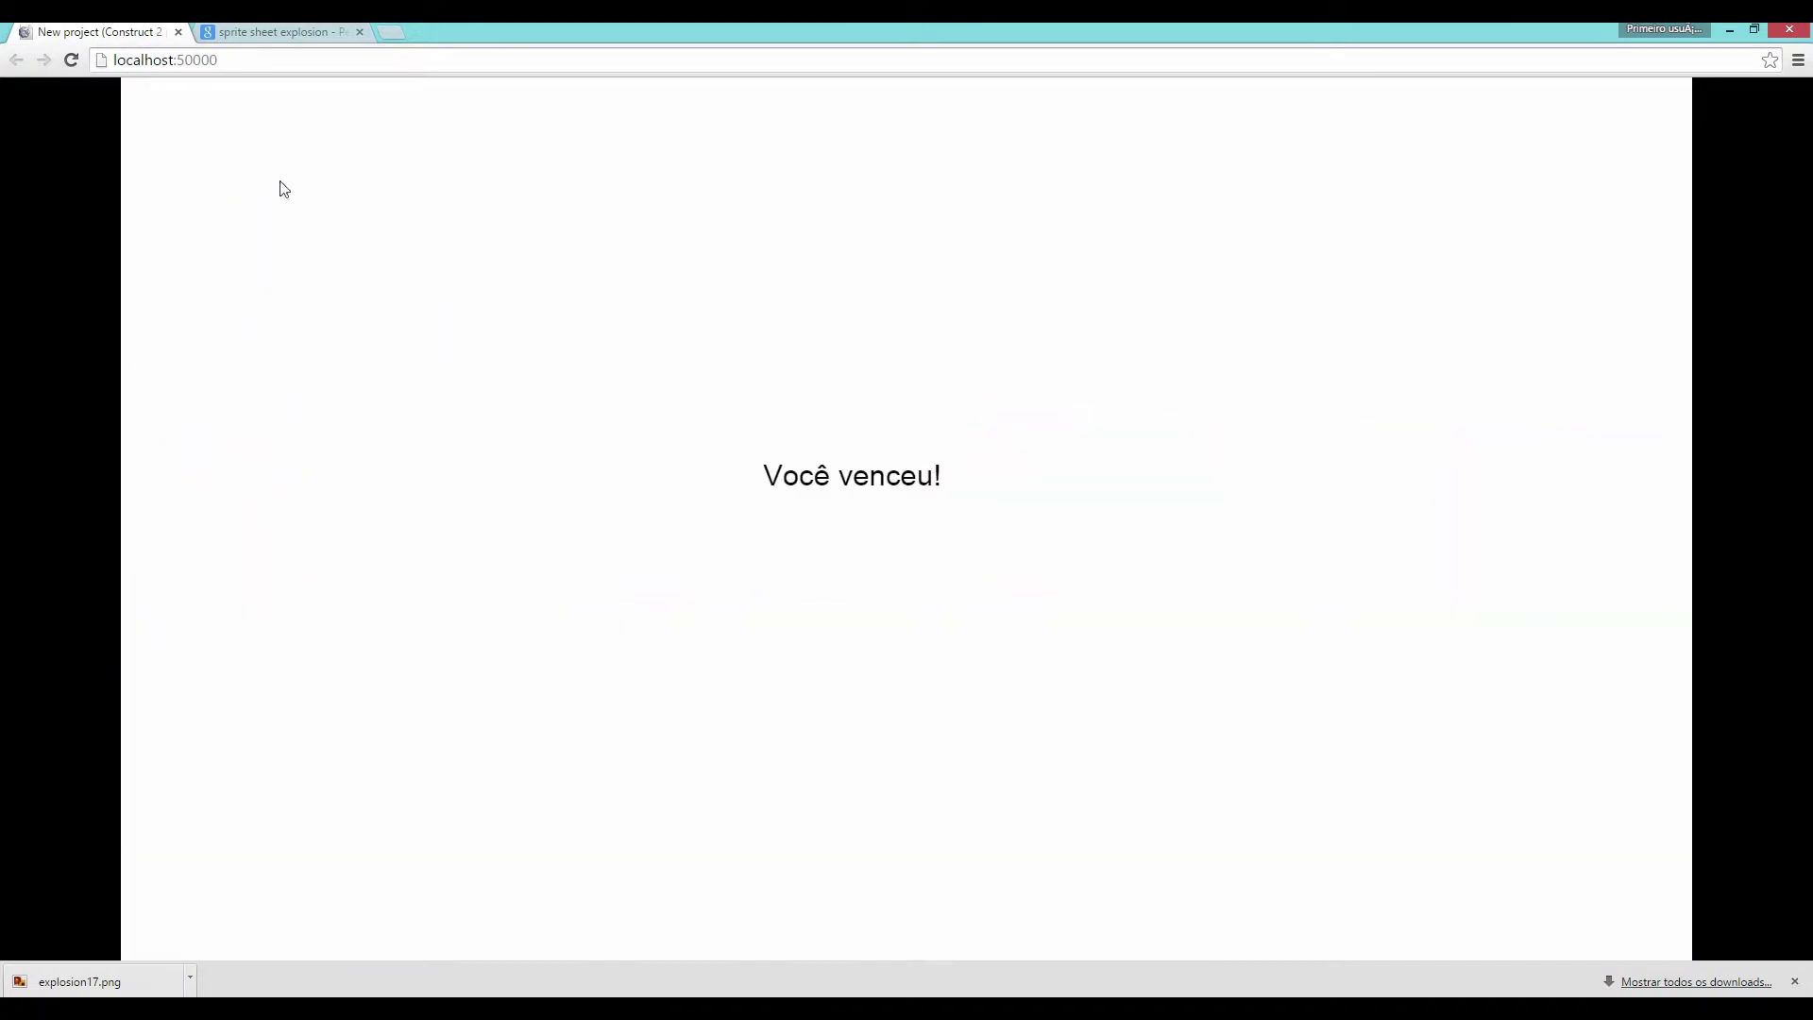
pyautogui.hotkey('alt', 'Tab')
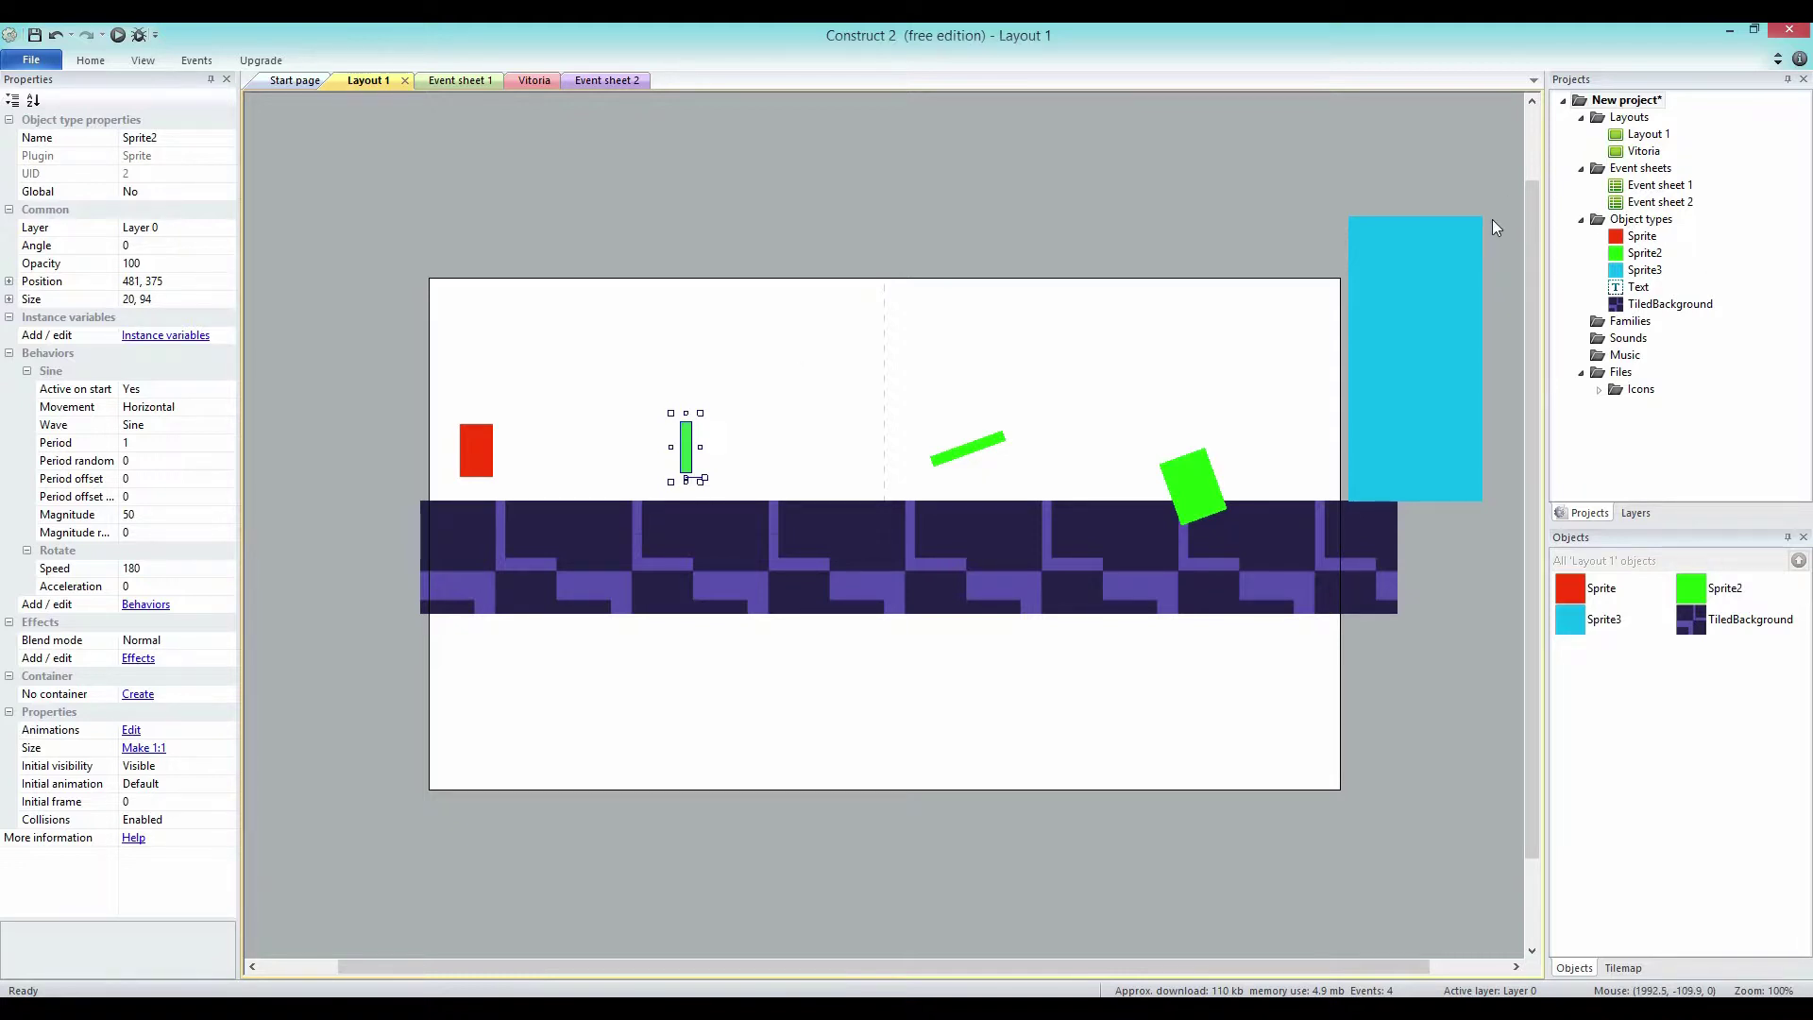
# Add a second layer above Layer 0 in Layout 1 and make it the active layer.
pyautogui.click(1653, 138)
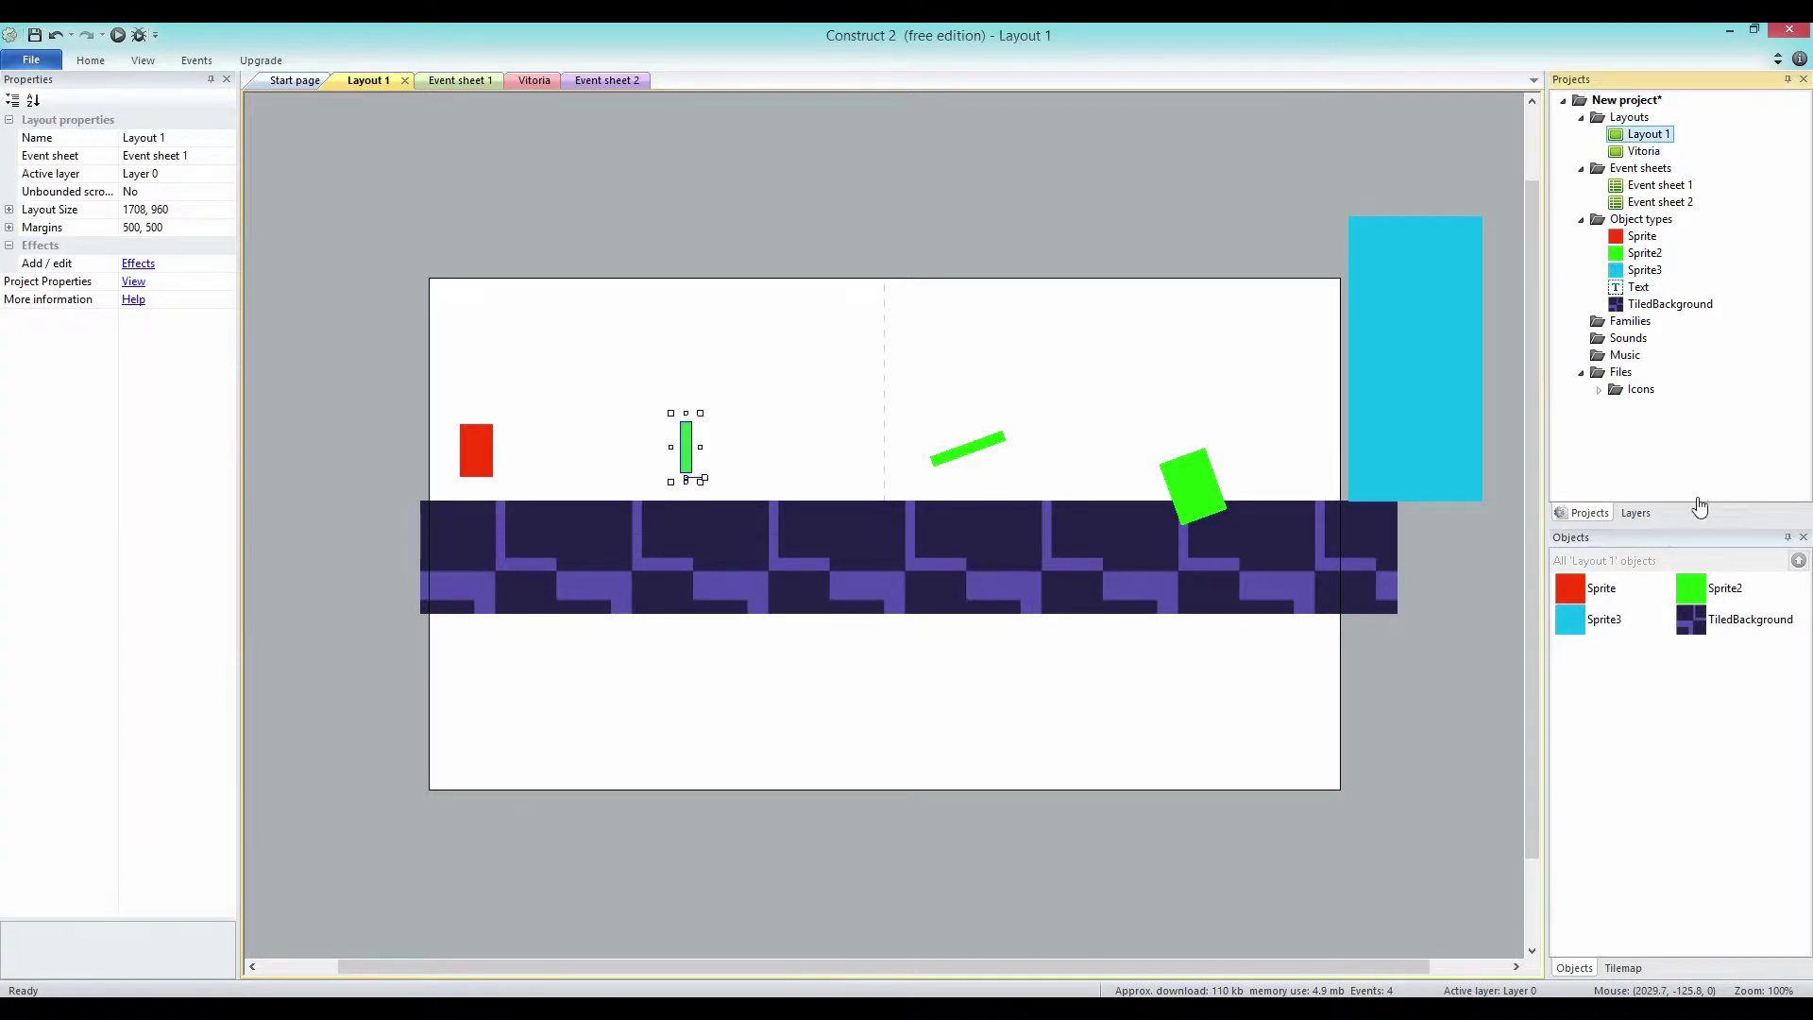
pyautogui.click(1639, 514)
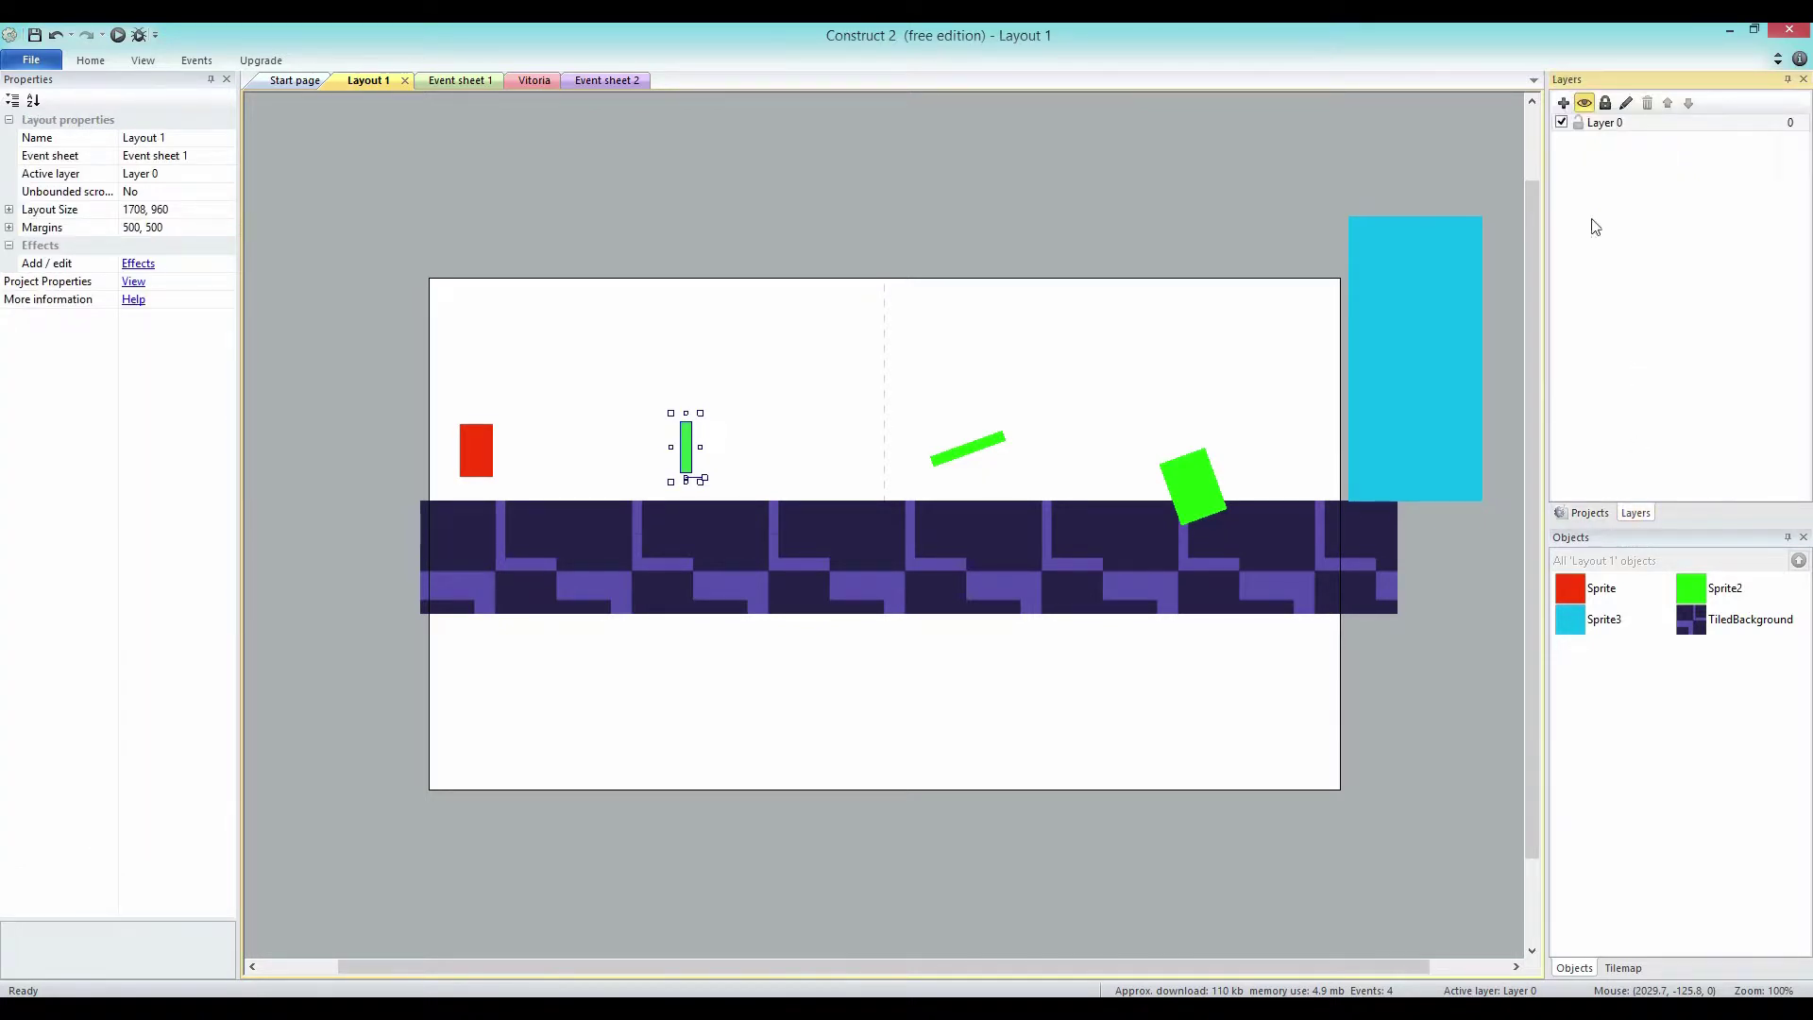
pyautogui.click(1565, 103)
pyautogui.click(1596, 140)
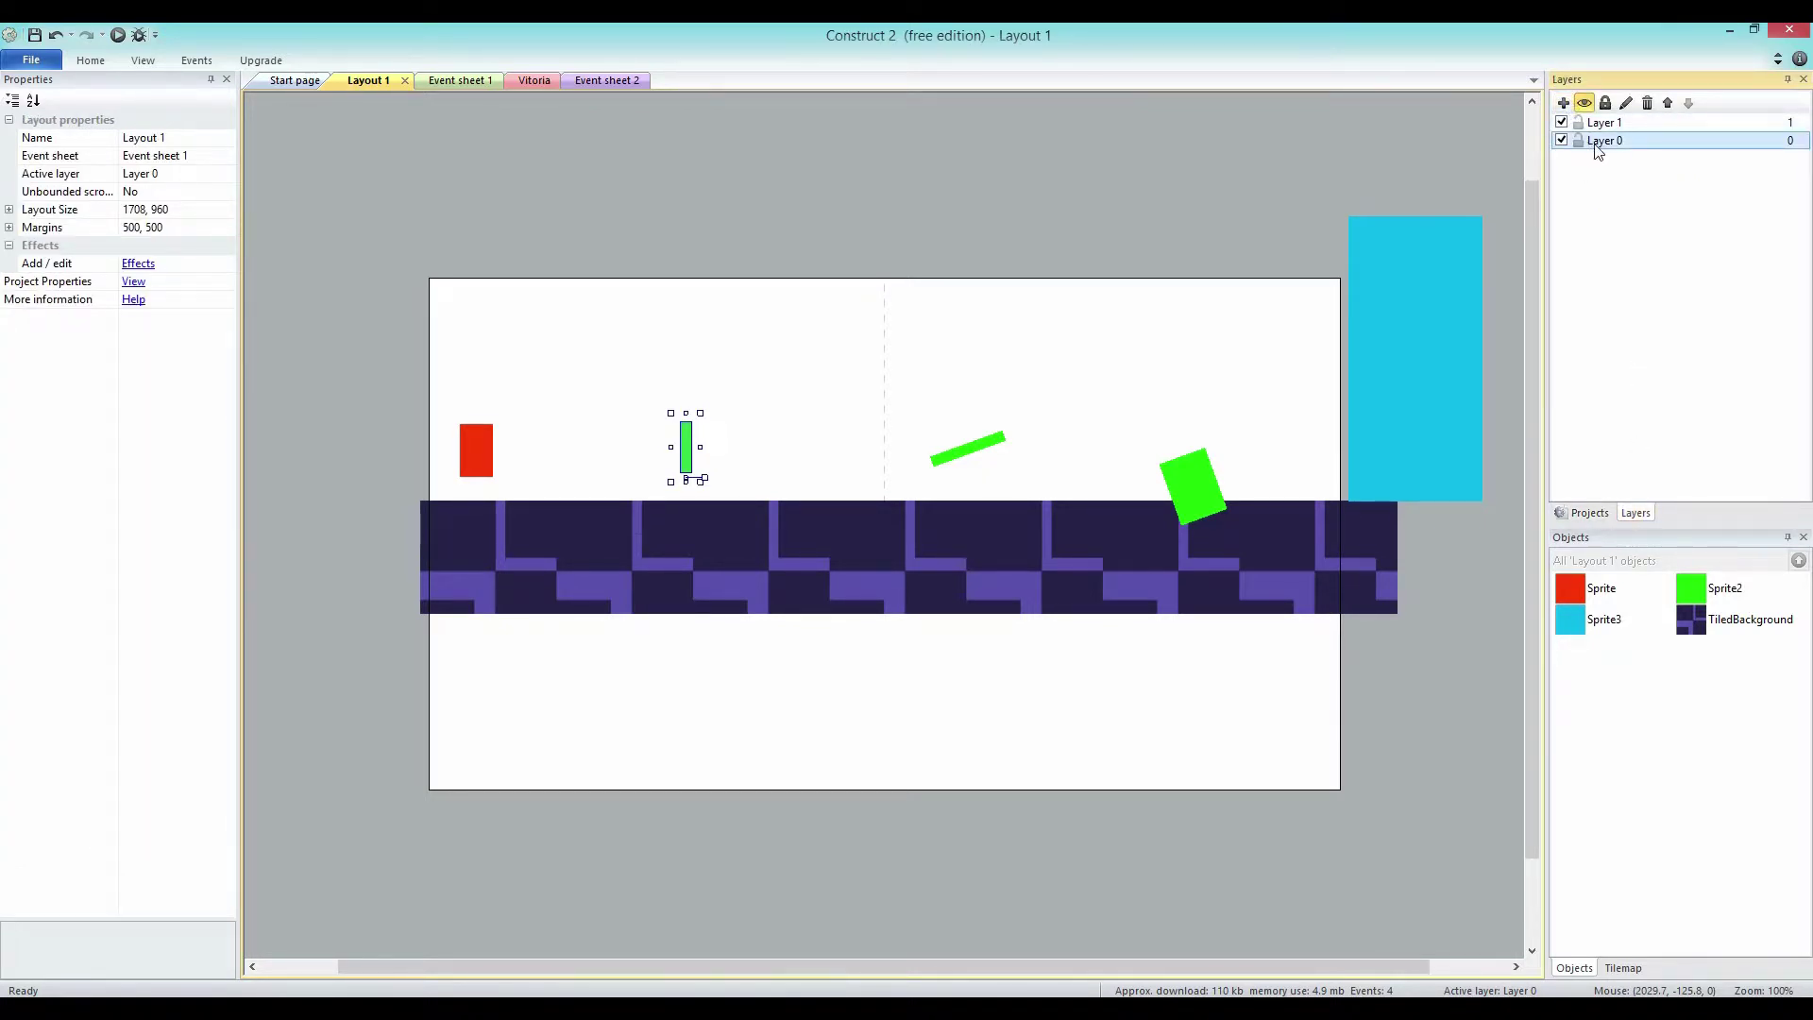
pyautogui.click(1641, 123)
# Insert a new Sprite object into Layout 1 on Layer 1, placing it at the first green obstacle.
pyautogui.click(1603, 513)
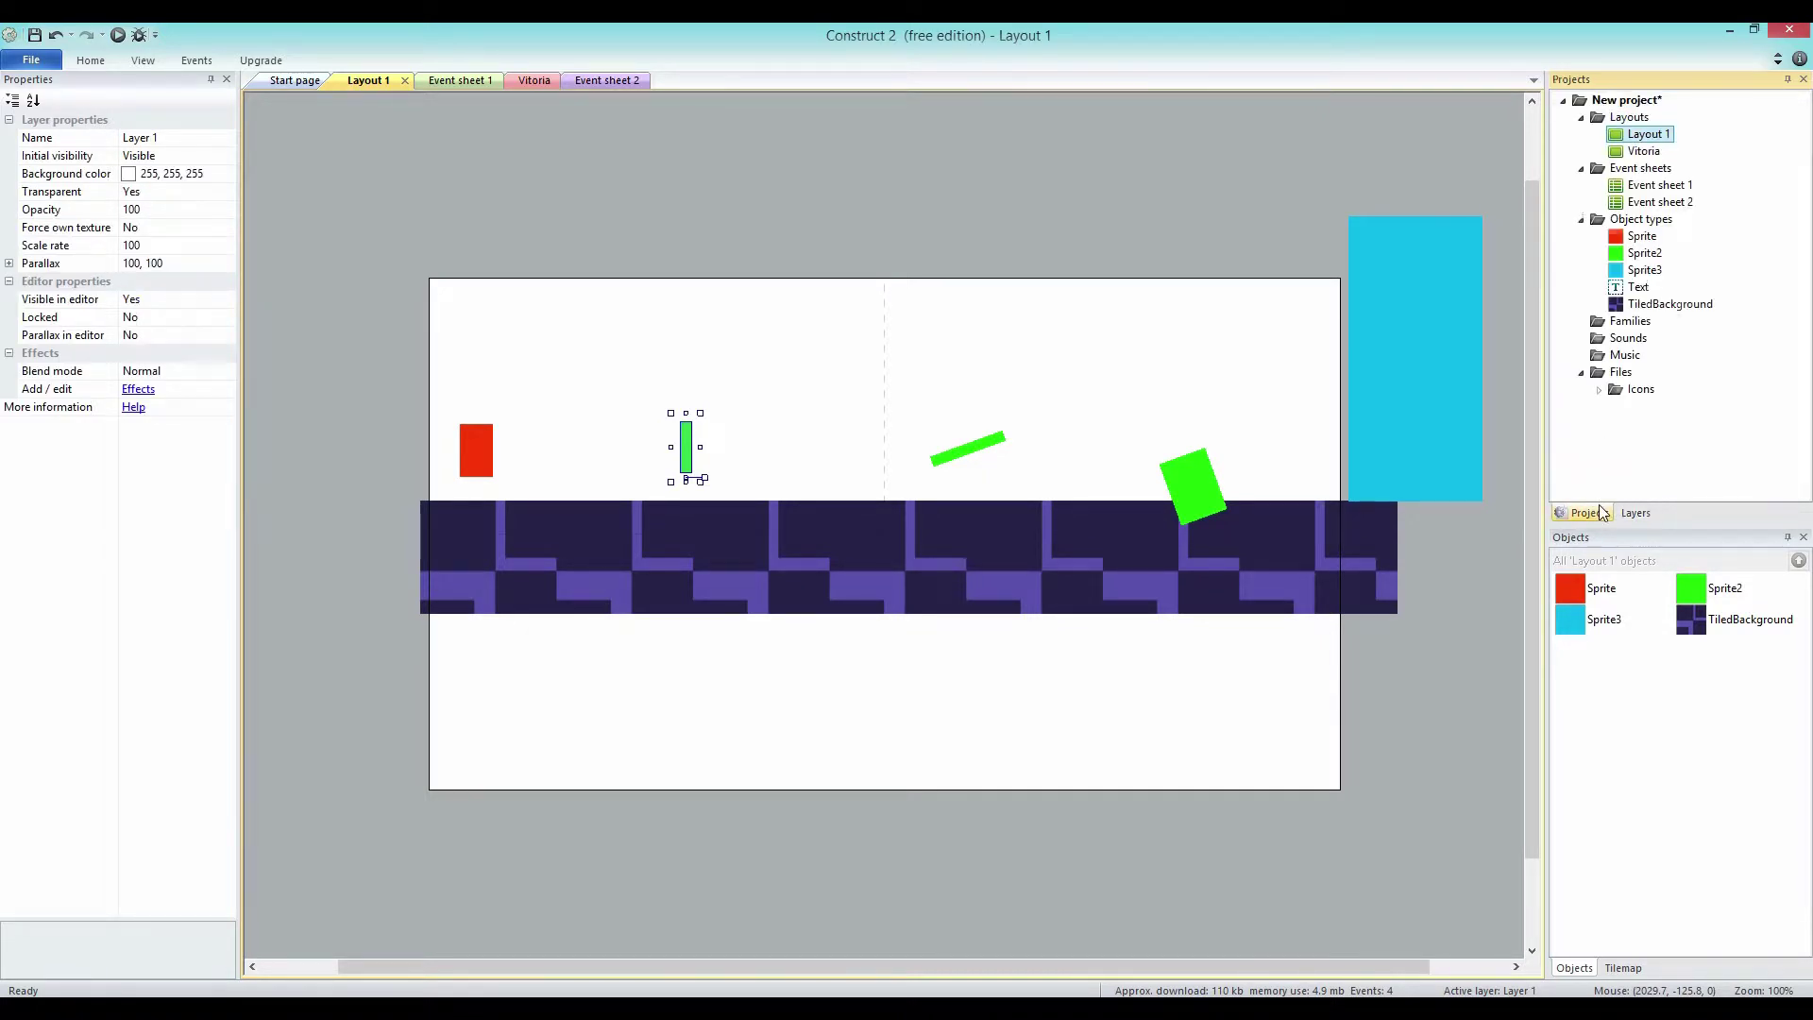
pyautogui.rightClick(1661, 220)
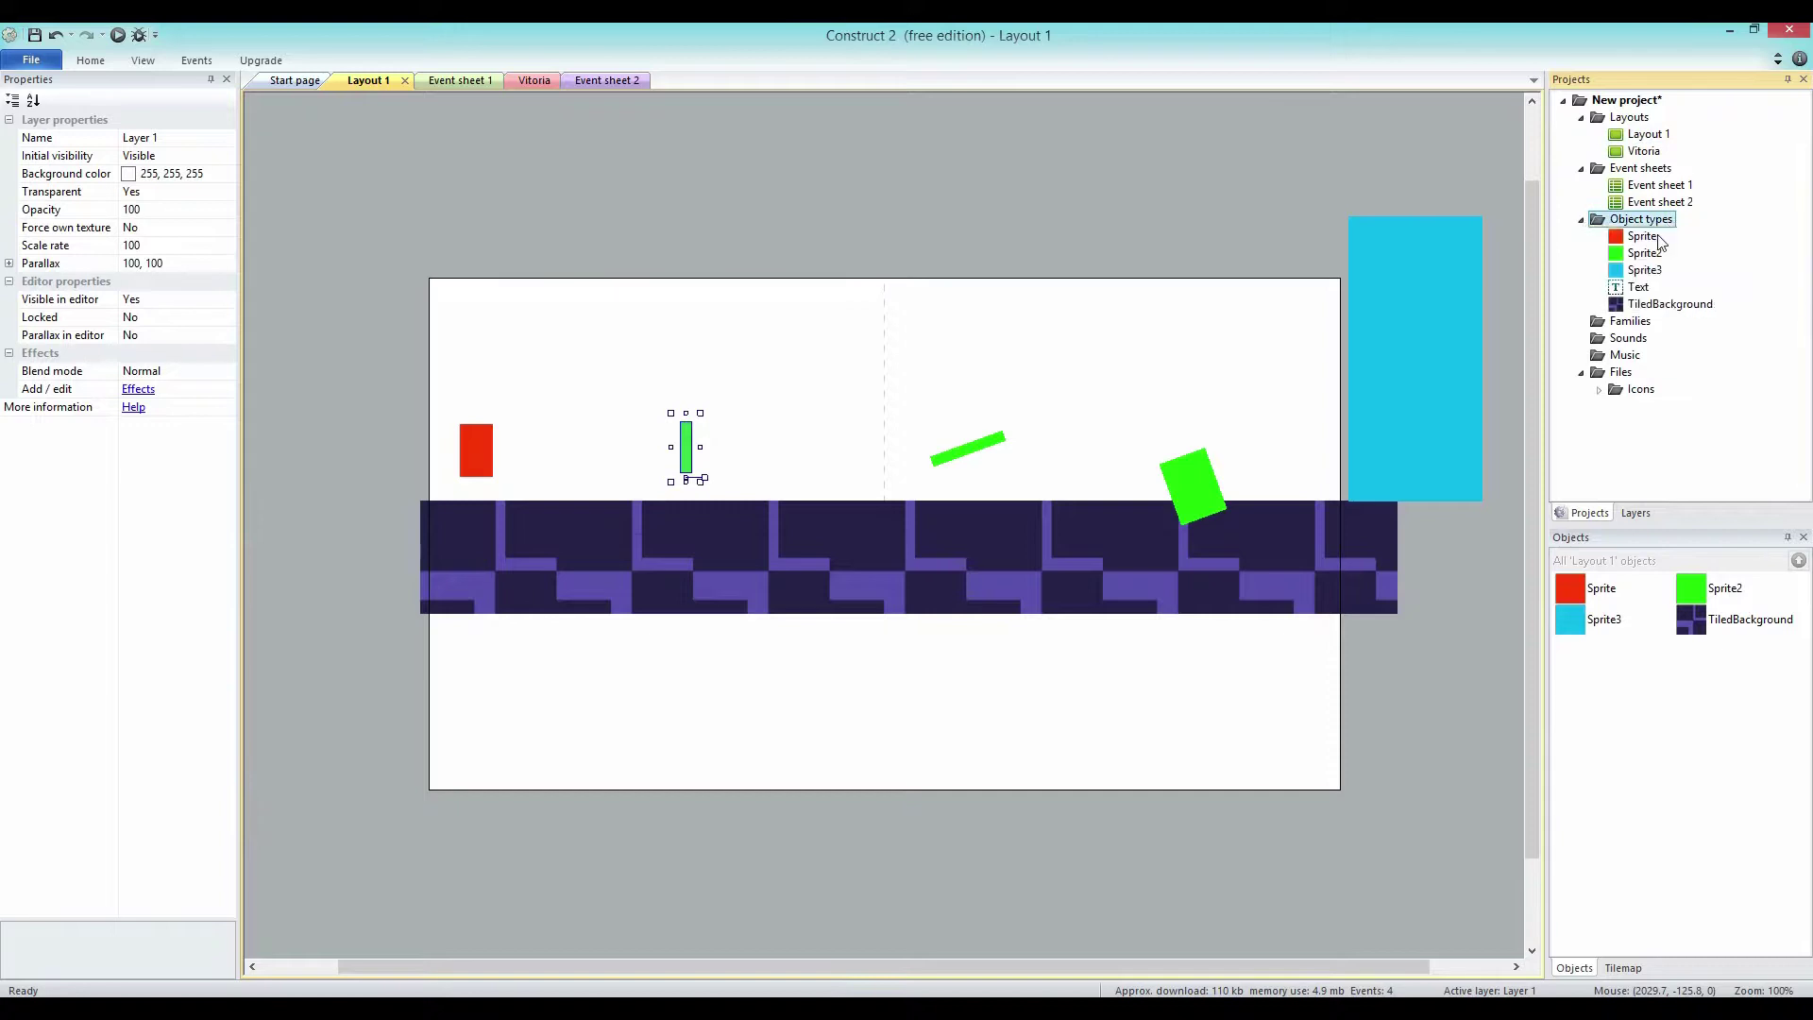
pyautogui.click(1655, 236)
pyautogui.click(971, 565)
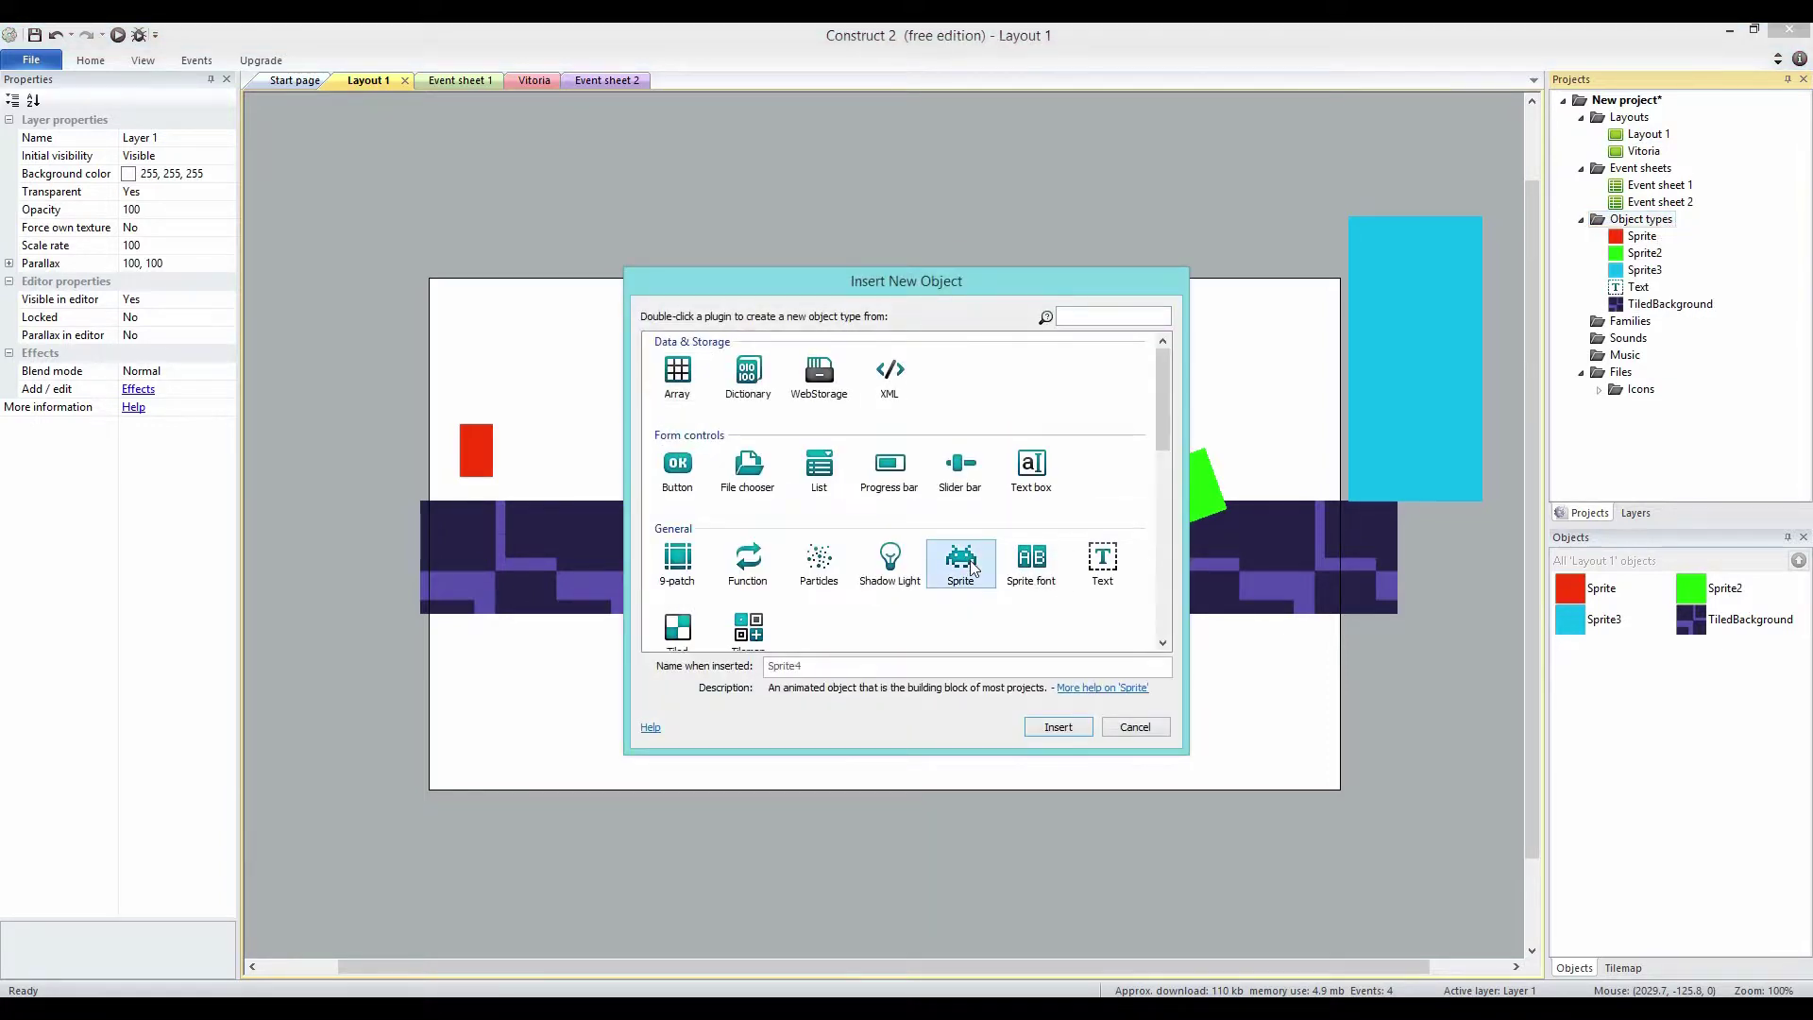
pyautogui.click(1087, 734)
pyautogui.click(689, 444)
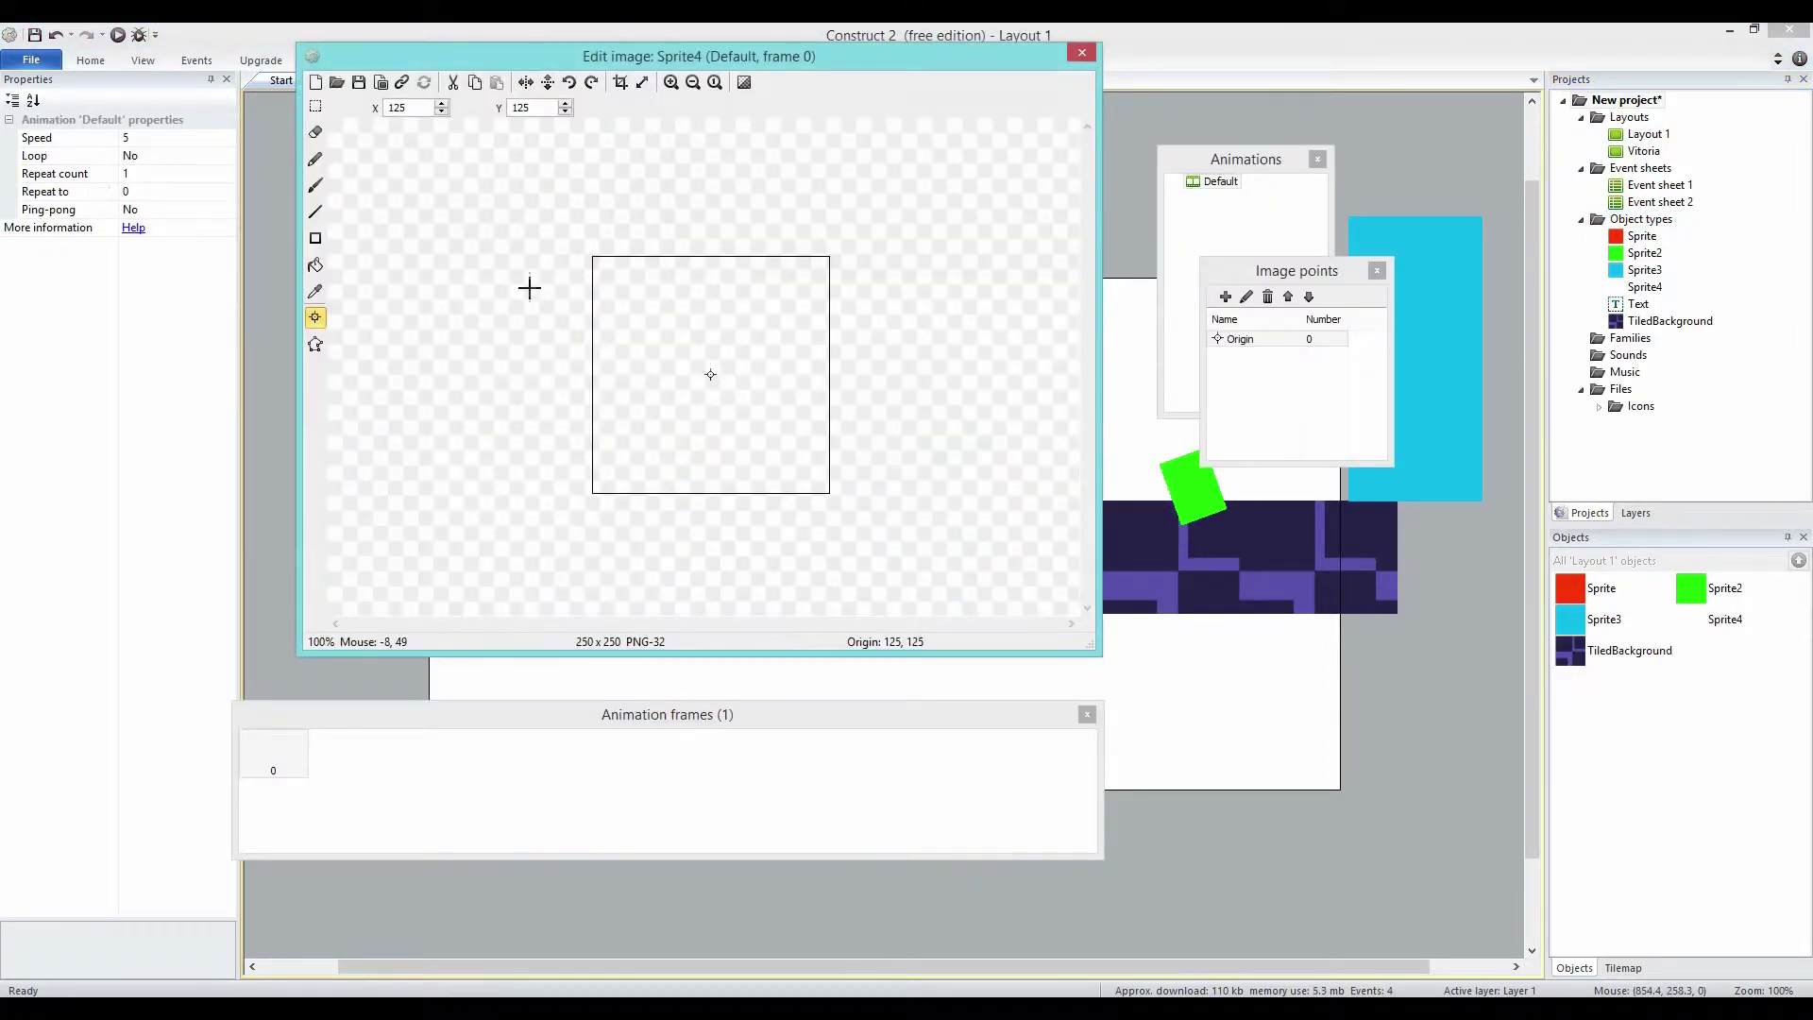
# Fill Sprite4's whole image with yellow (Red 240, Green 222, Blue 14).
pyautogui.click(317, 269)
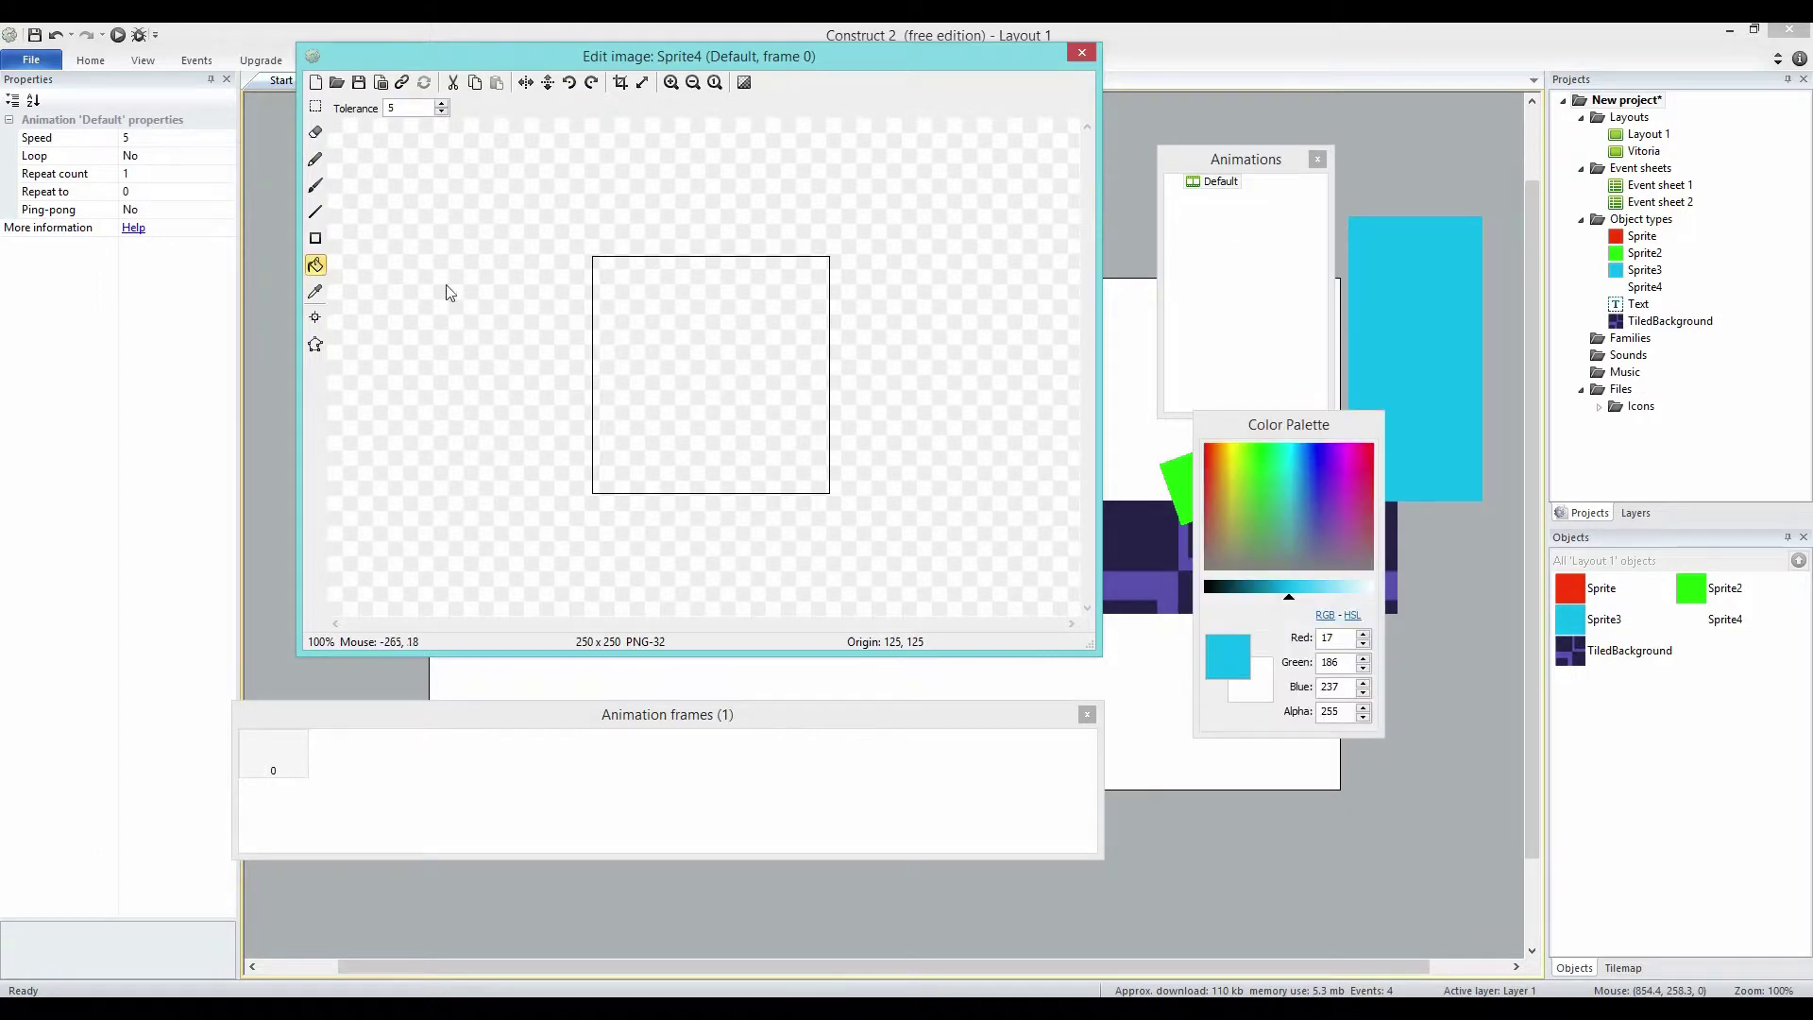
pyautogui.click(1330, 455)
pyautogui.moveTo(1297, 452); pyautogui.dragTo(1226, 457)
pyautogui.click(716, 381)
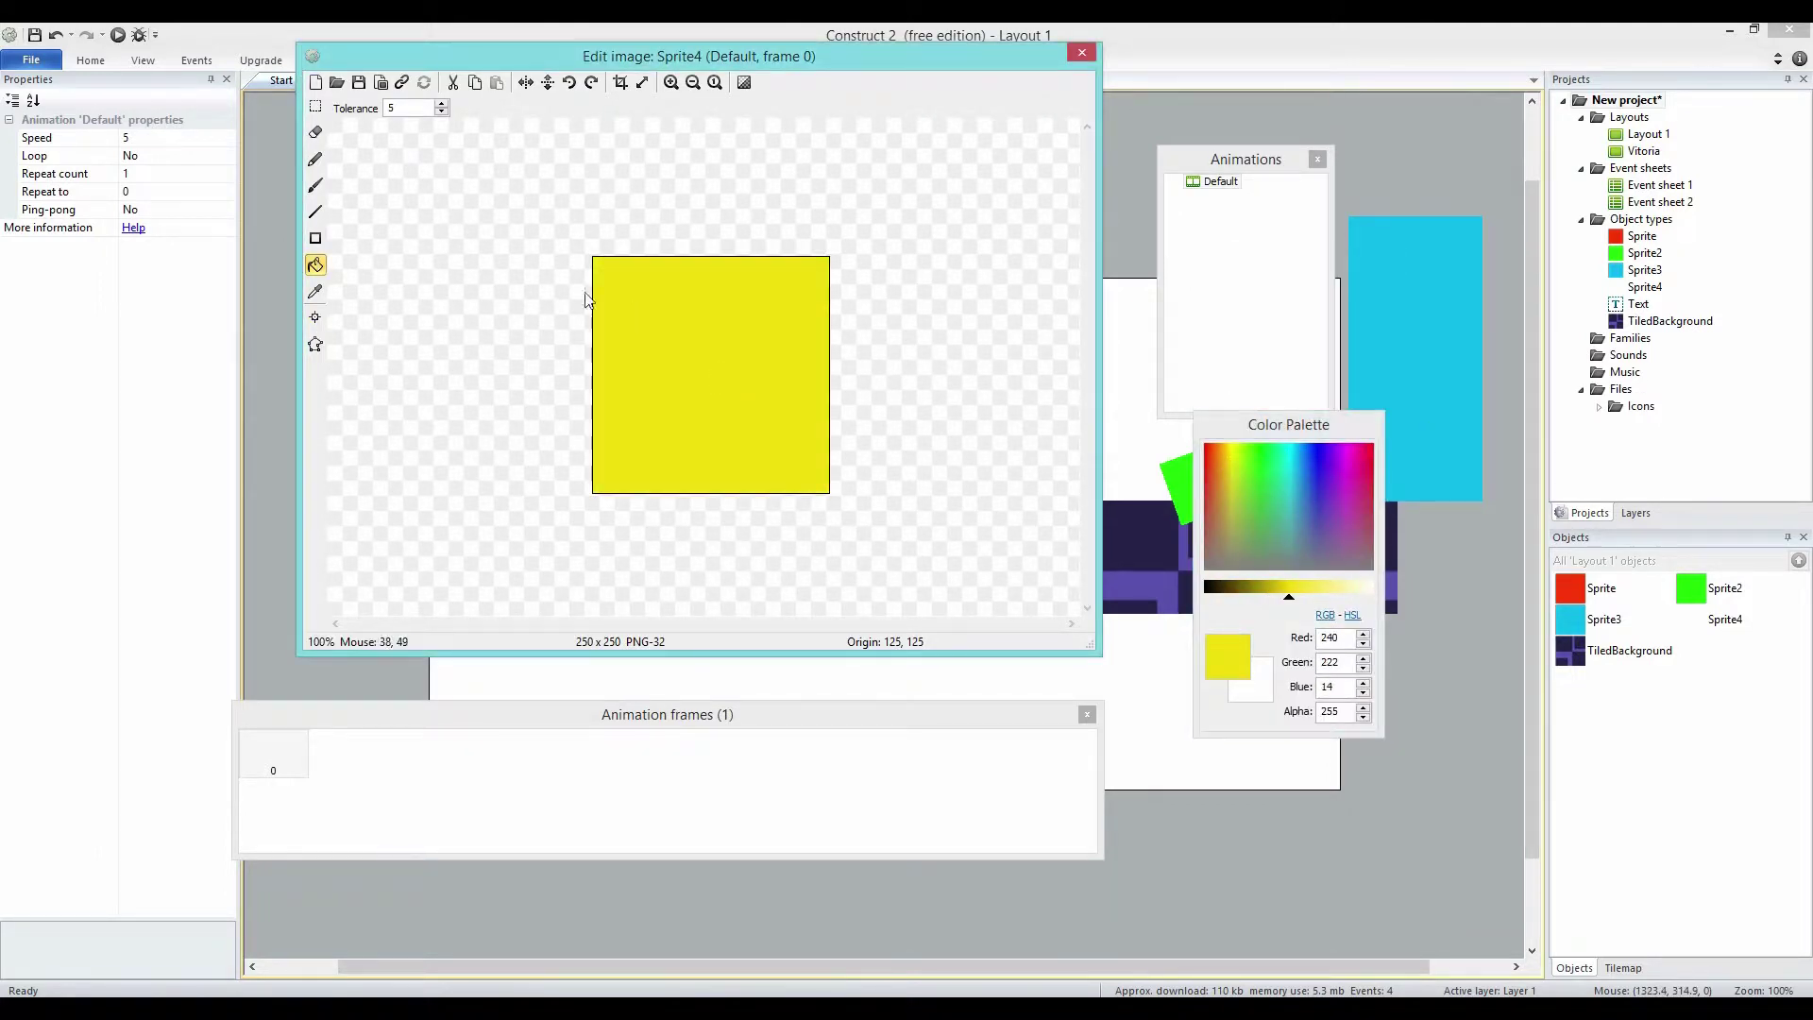
# Brush a wavy orange-brown hill line (209, 94, 45) across Sprite4's image at size 30 and fill the area below it.
pyautogui.click(316, 185)
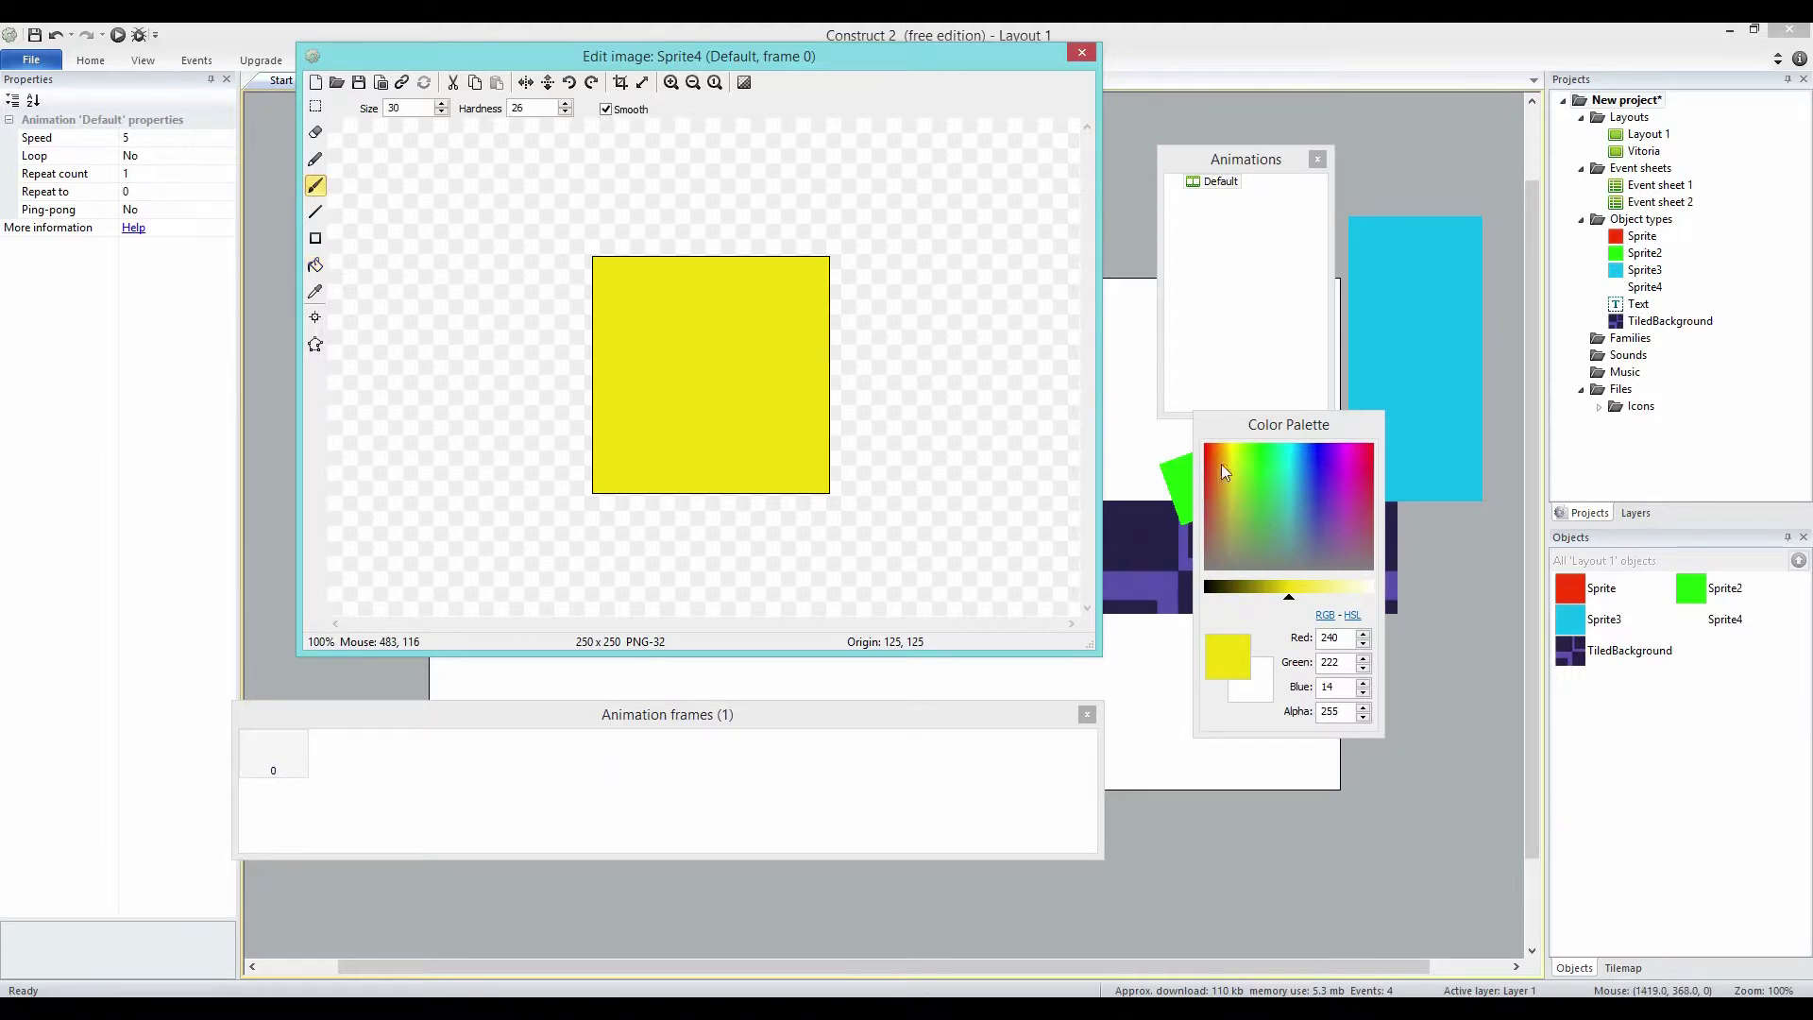
pyautogui.click(1210, 485)
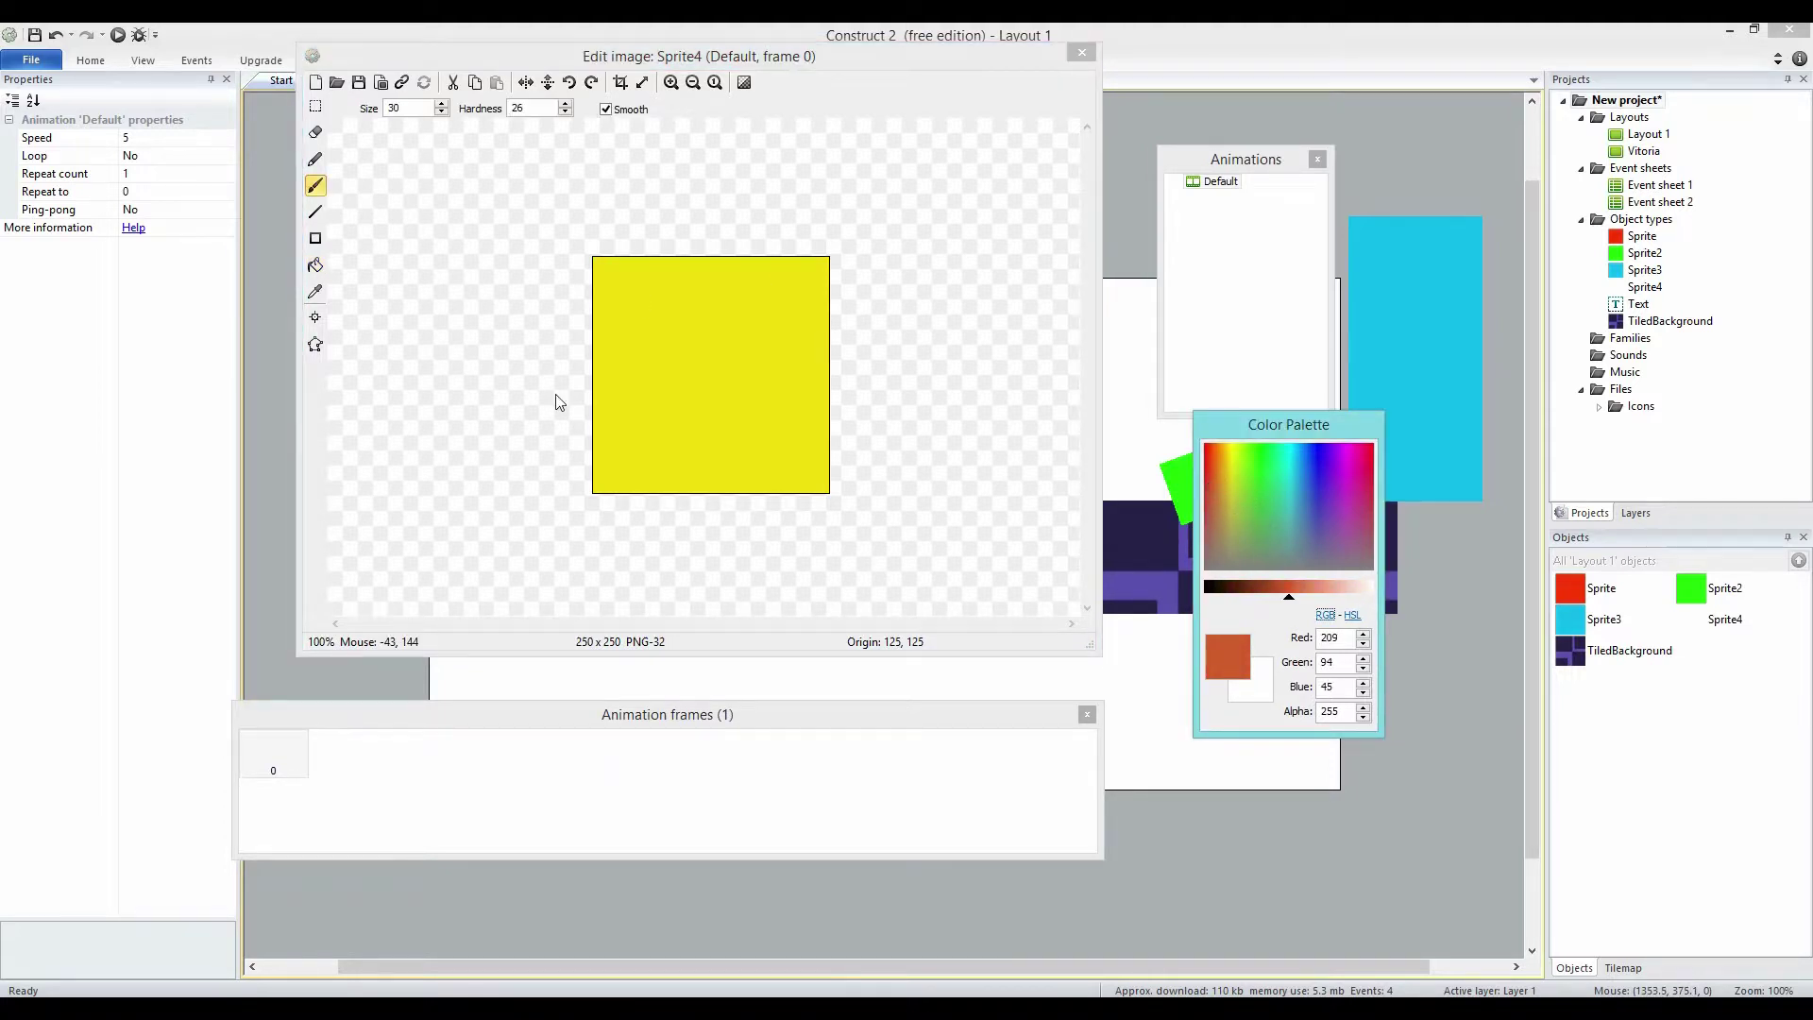
pyautogui.click(598, 431)
pyautogui.moveTo(711, 351); pyautogui.dragTo(870, 365)
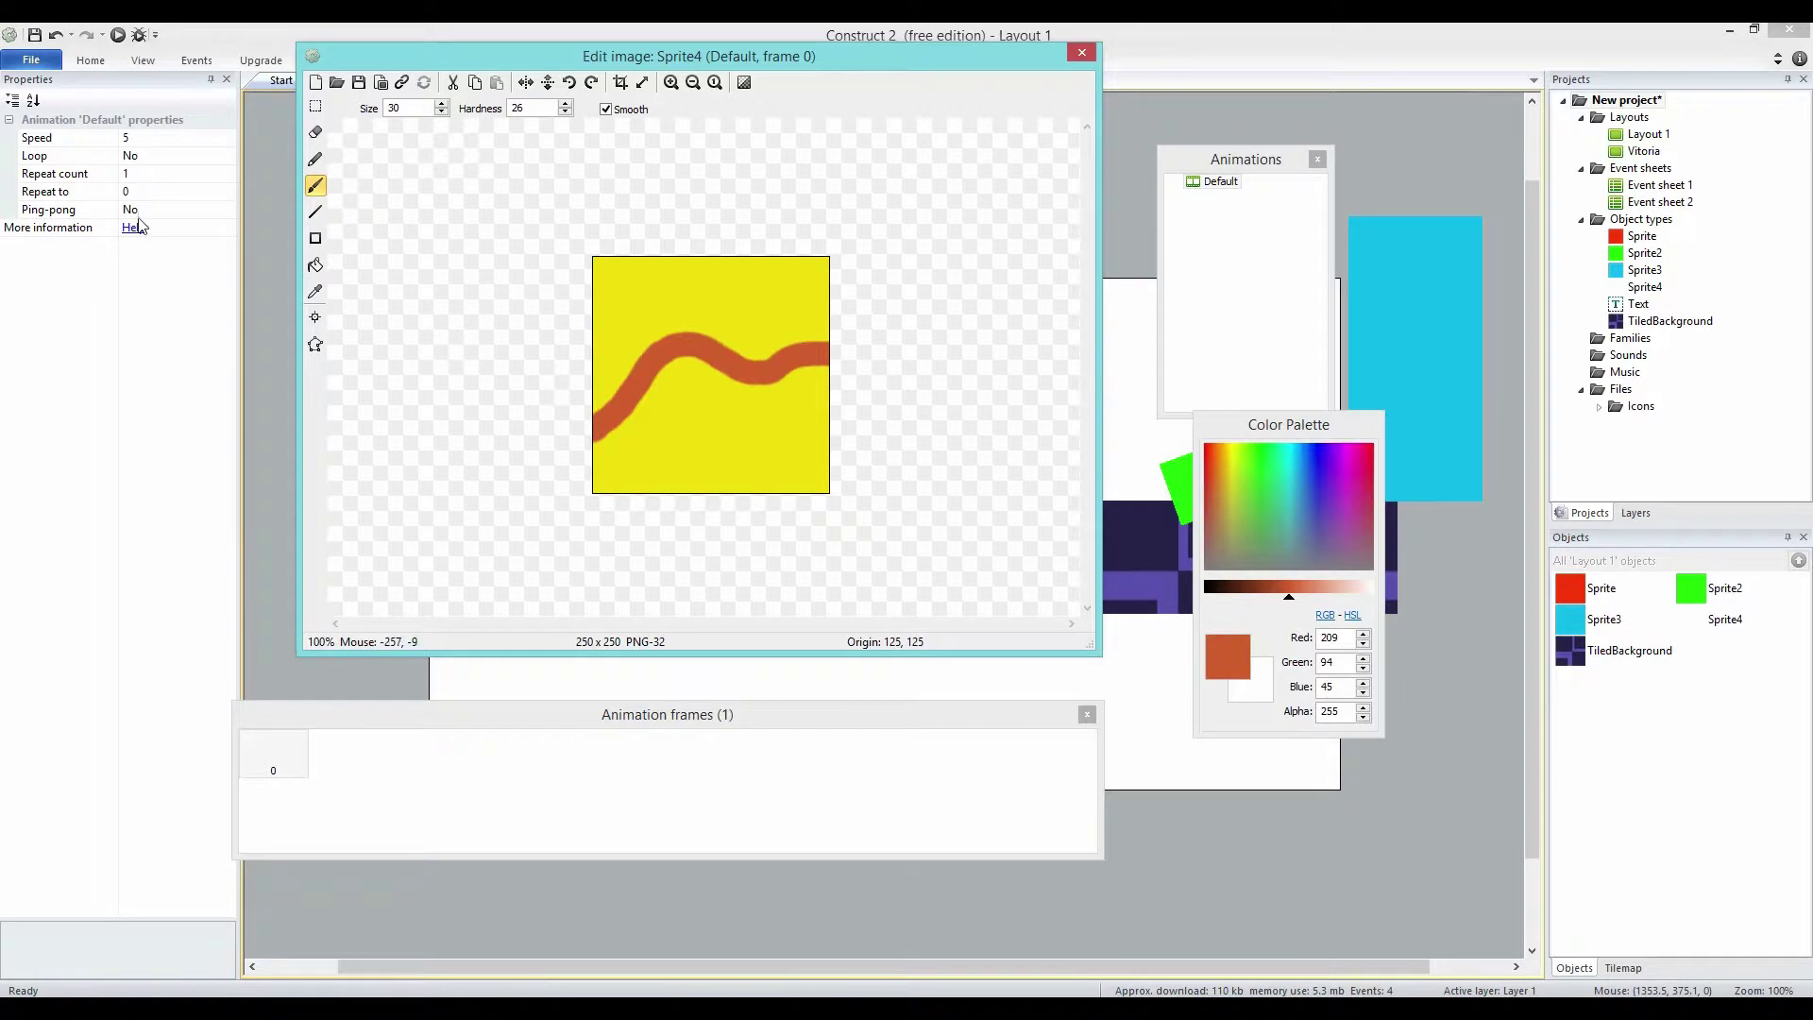
pyautogui.click(315, 265)
pyautogui.click(692, 430)
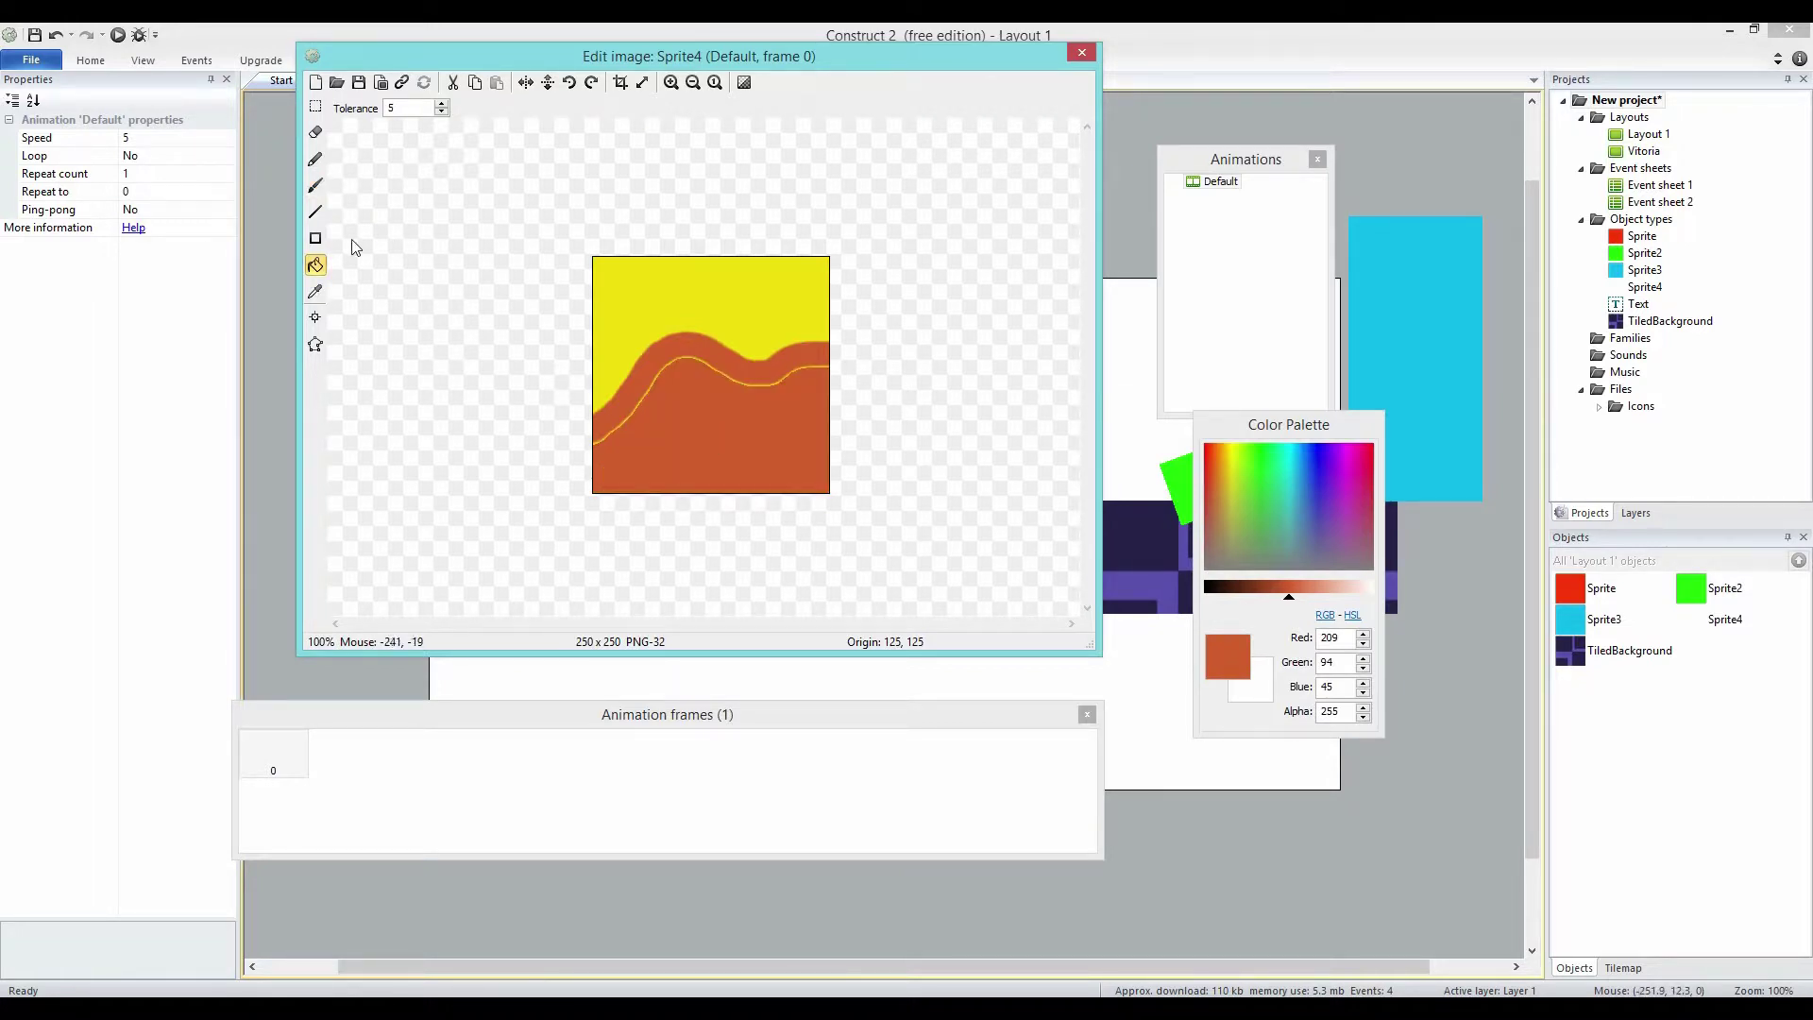
# Paint green patches (73, 181, 110) along the upper left edge and right end of the hill in Sprite4's image, and close the image editor.
pyautogui.click(315, 185)
pyautogui.click(1288, 506)
pyautogui.click(1271, 518)
pyautogui.click(1271, 516)
pyautogui.moveTo(581, 270); pyautogui.dragTo(652, 267)
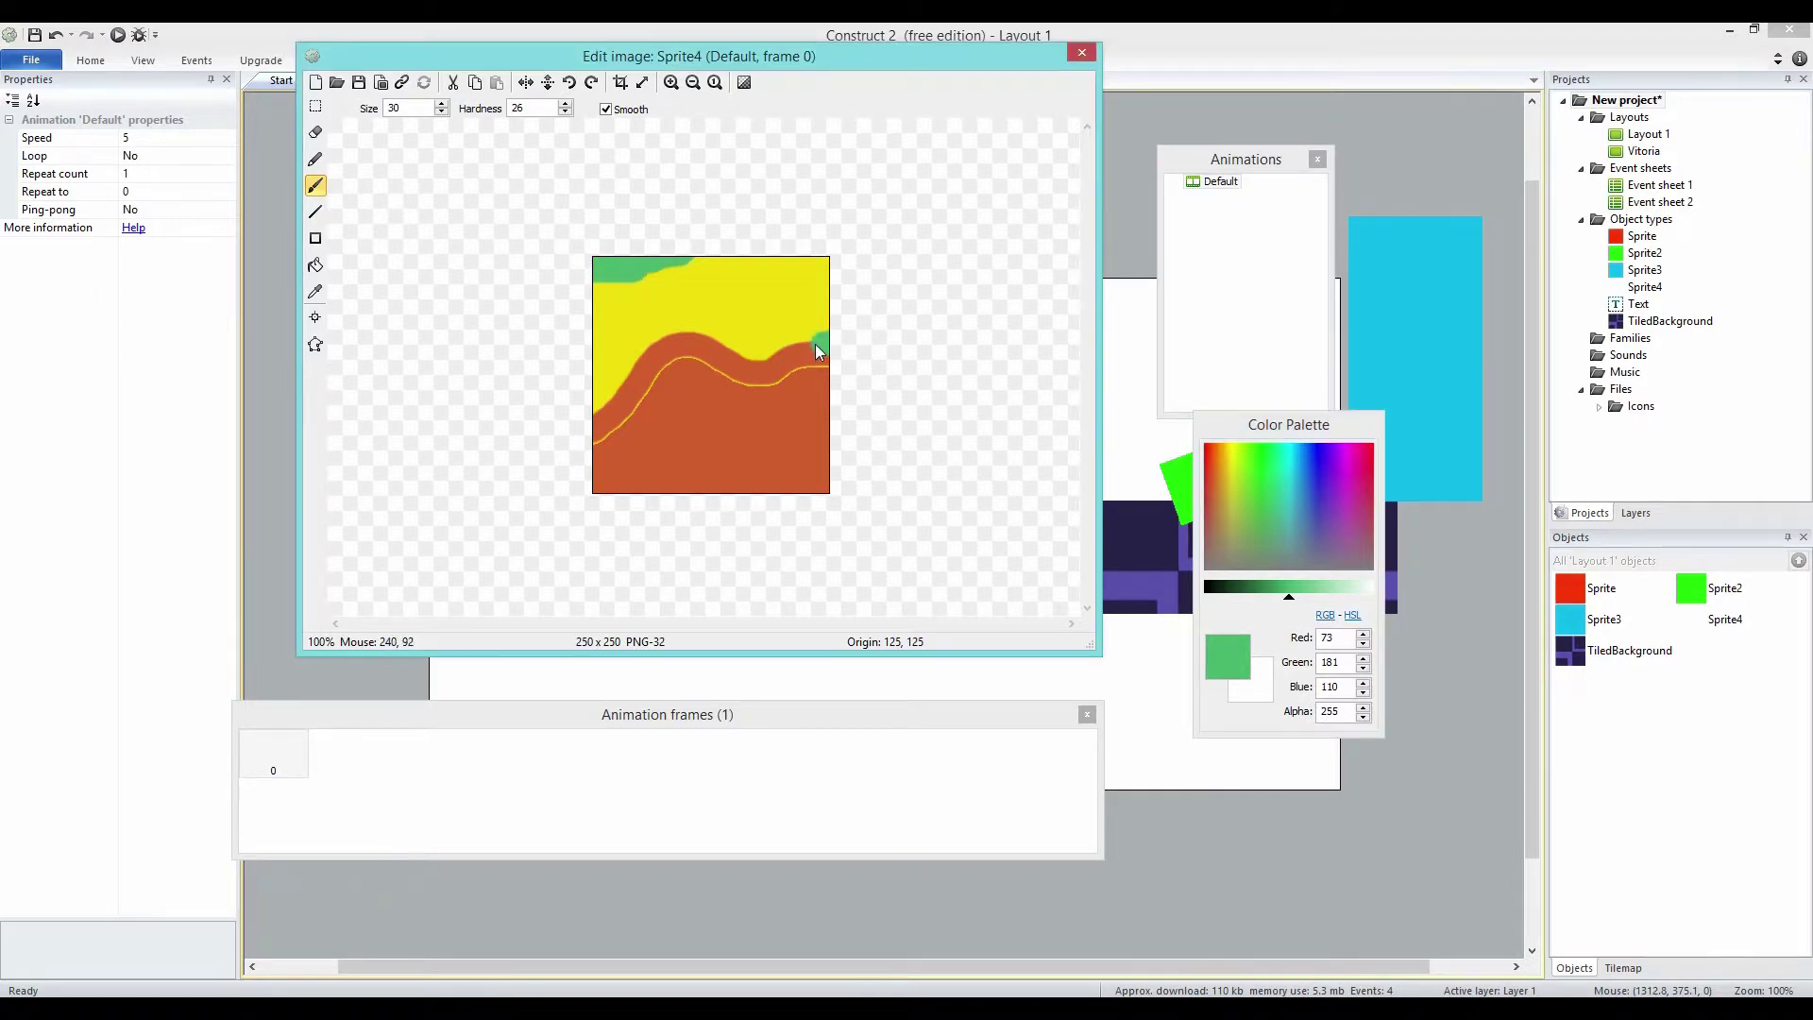
pyautogui.moveTo(770, 361)
pyautogui.mouseDown()
pyautogui.moveTo(760, 374)
pyautogui.moveTo(820, 361)
pyautogui.mouseUp()
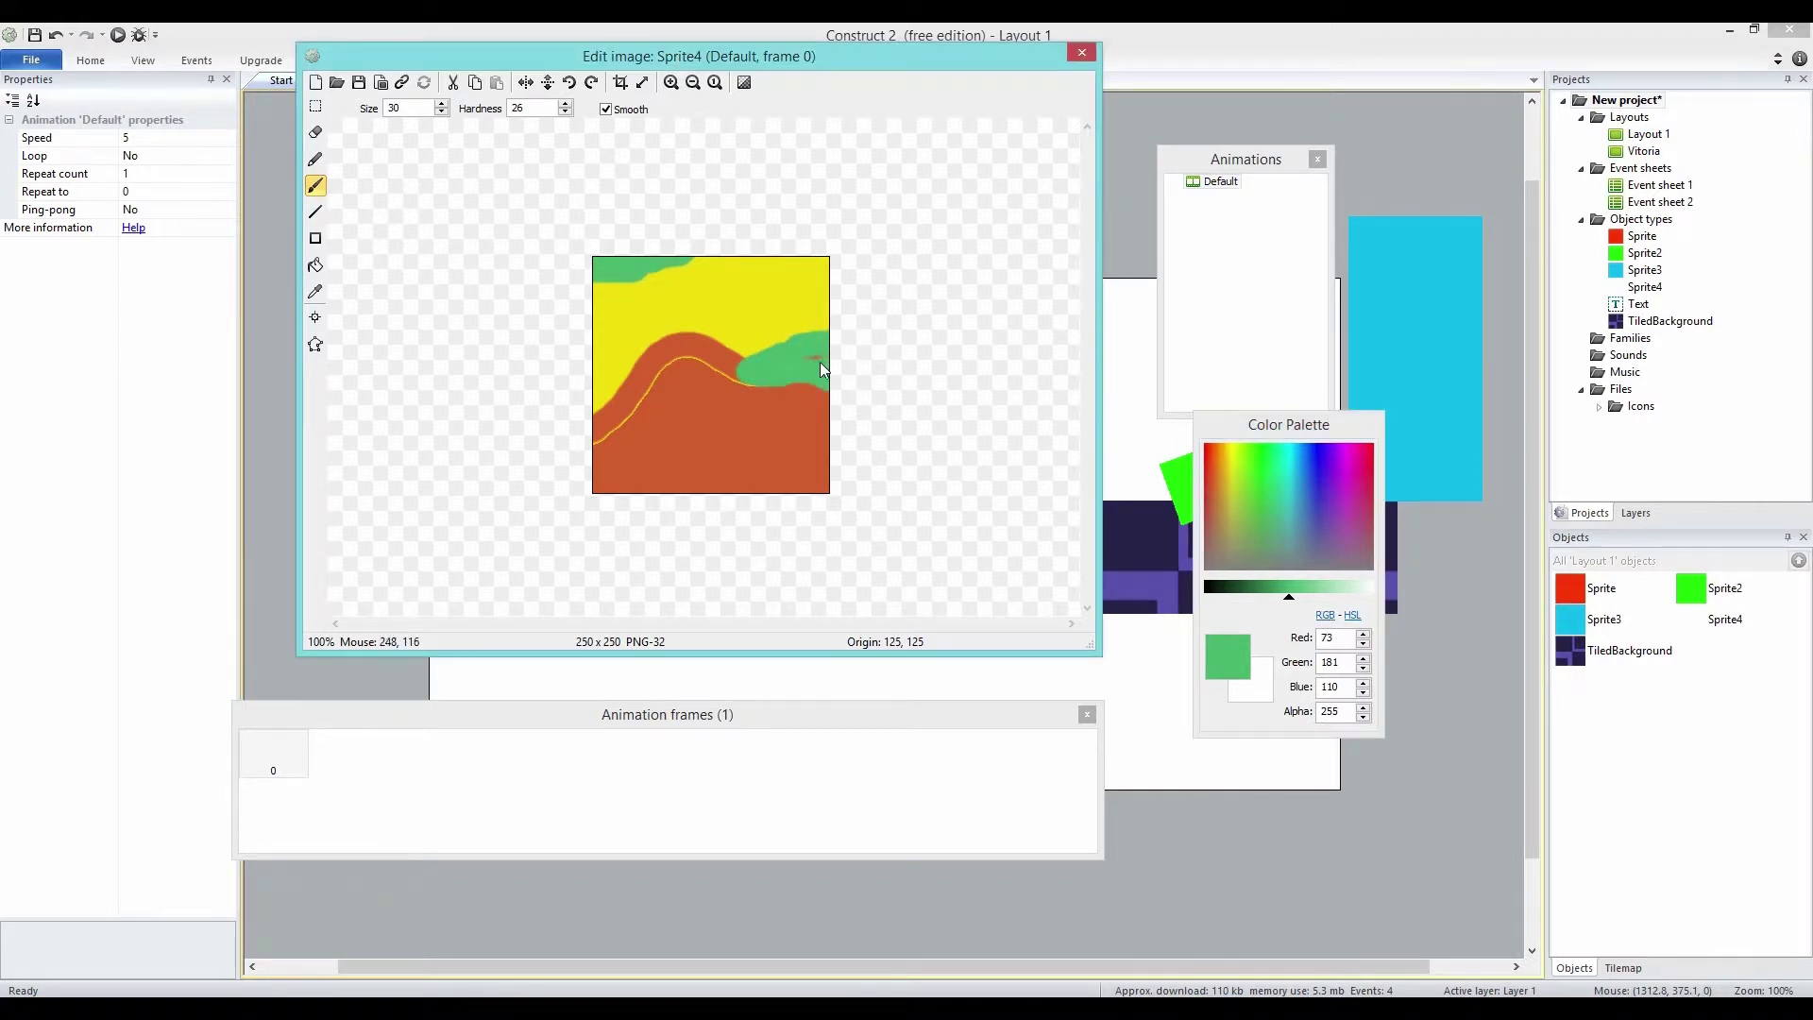
pyautogui.click(1082, 51)
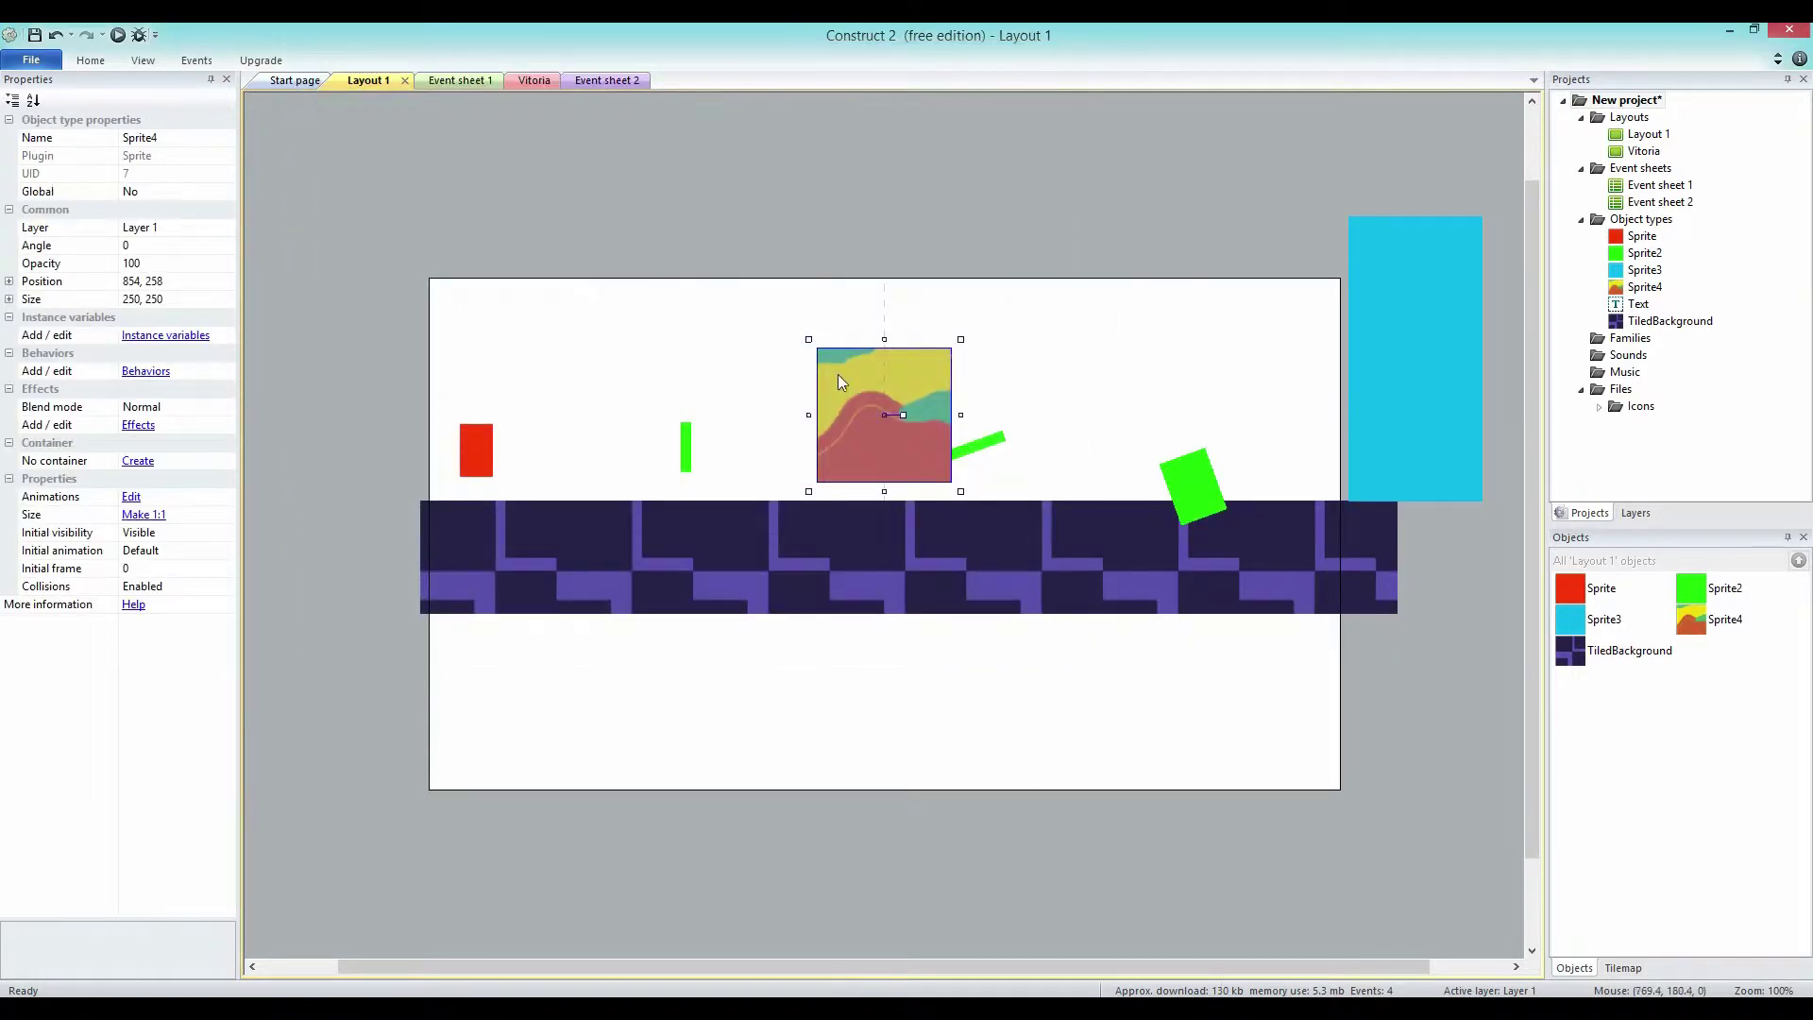
# Stretch Sprite4 to 1760 x 1034 at position 863, 494 so it covers the whole of Layout 1.
pyautogui.moveTo(590, 355); pyautogui.dragTo(446, 298)
pyautogui.moveTo(575, 422); pyautogui.dragTo(1376, 833)
pyautogui.moveTo(1253, 553); pyautogui.dragTo(1247, 545)
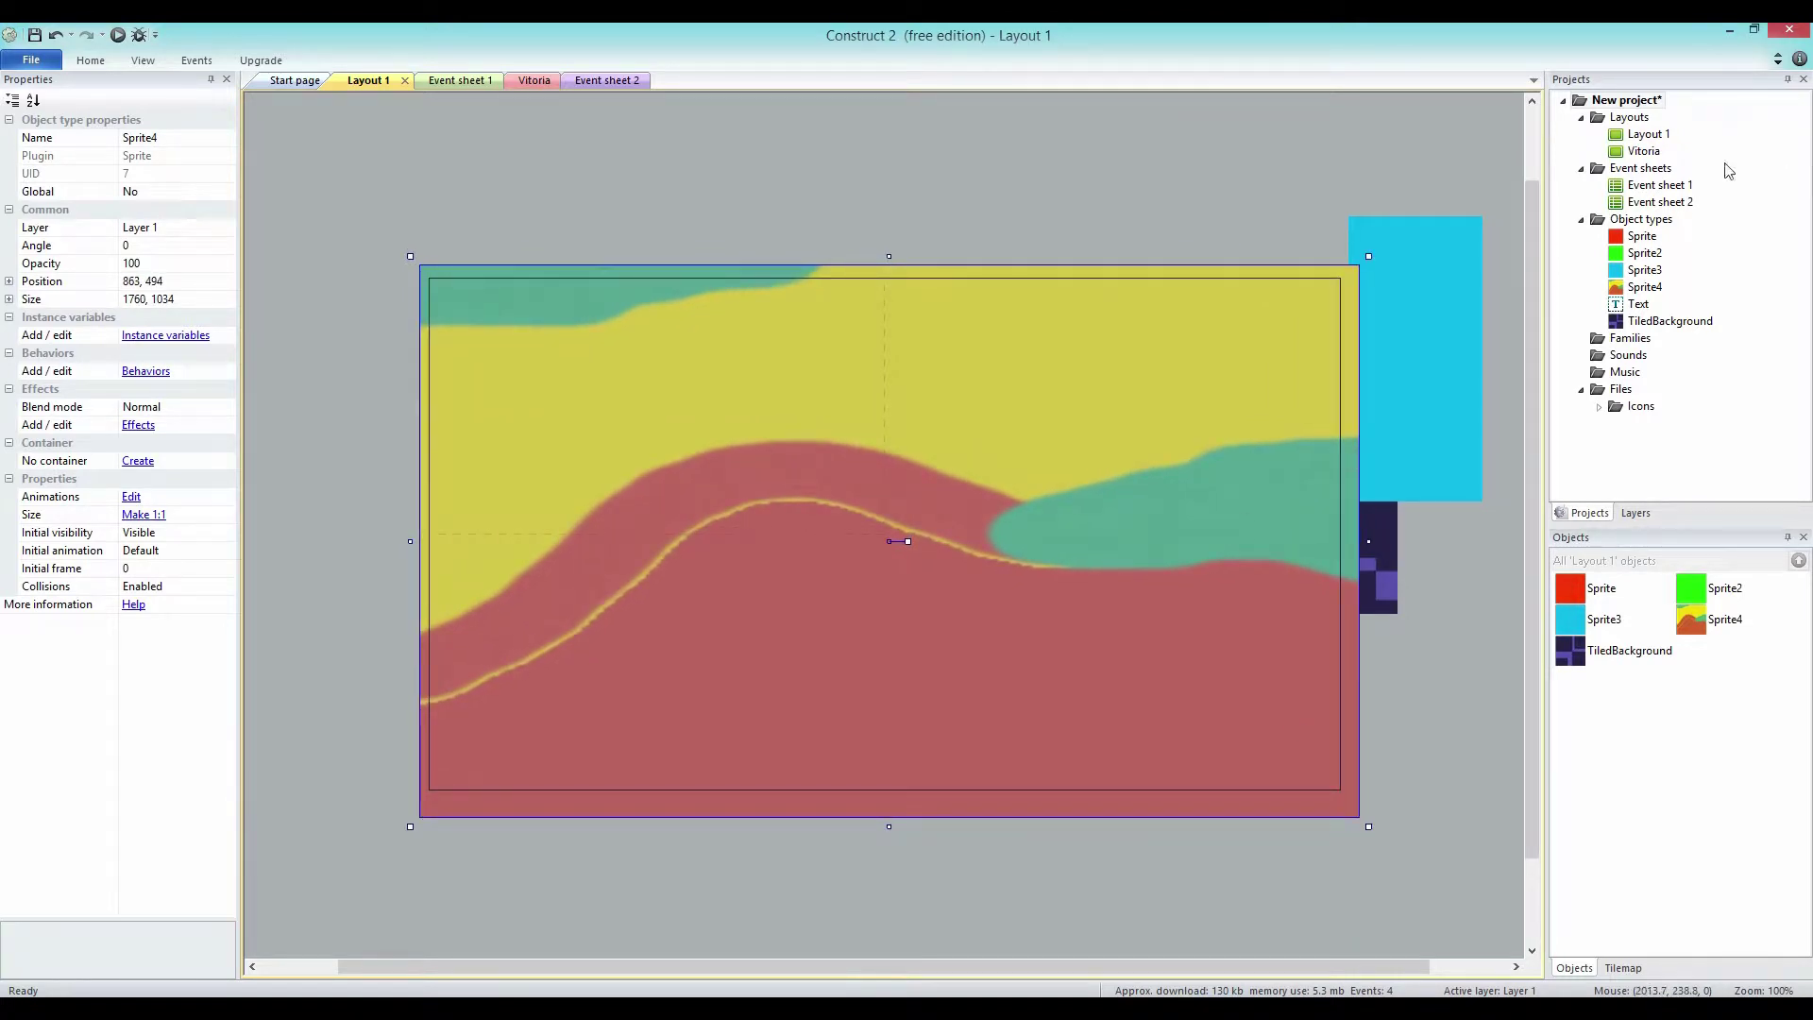
# Move Layer 1 below Layer 0 in Layout 1's layer order.
pyautogui.click(1636, 513)
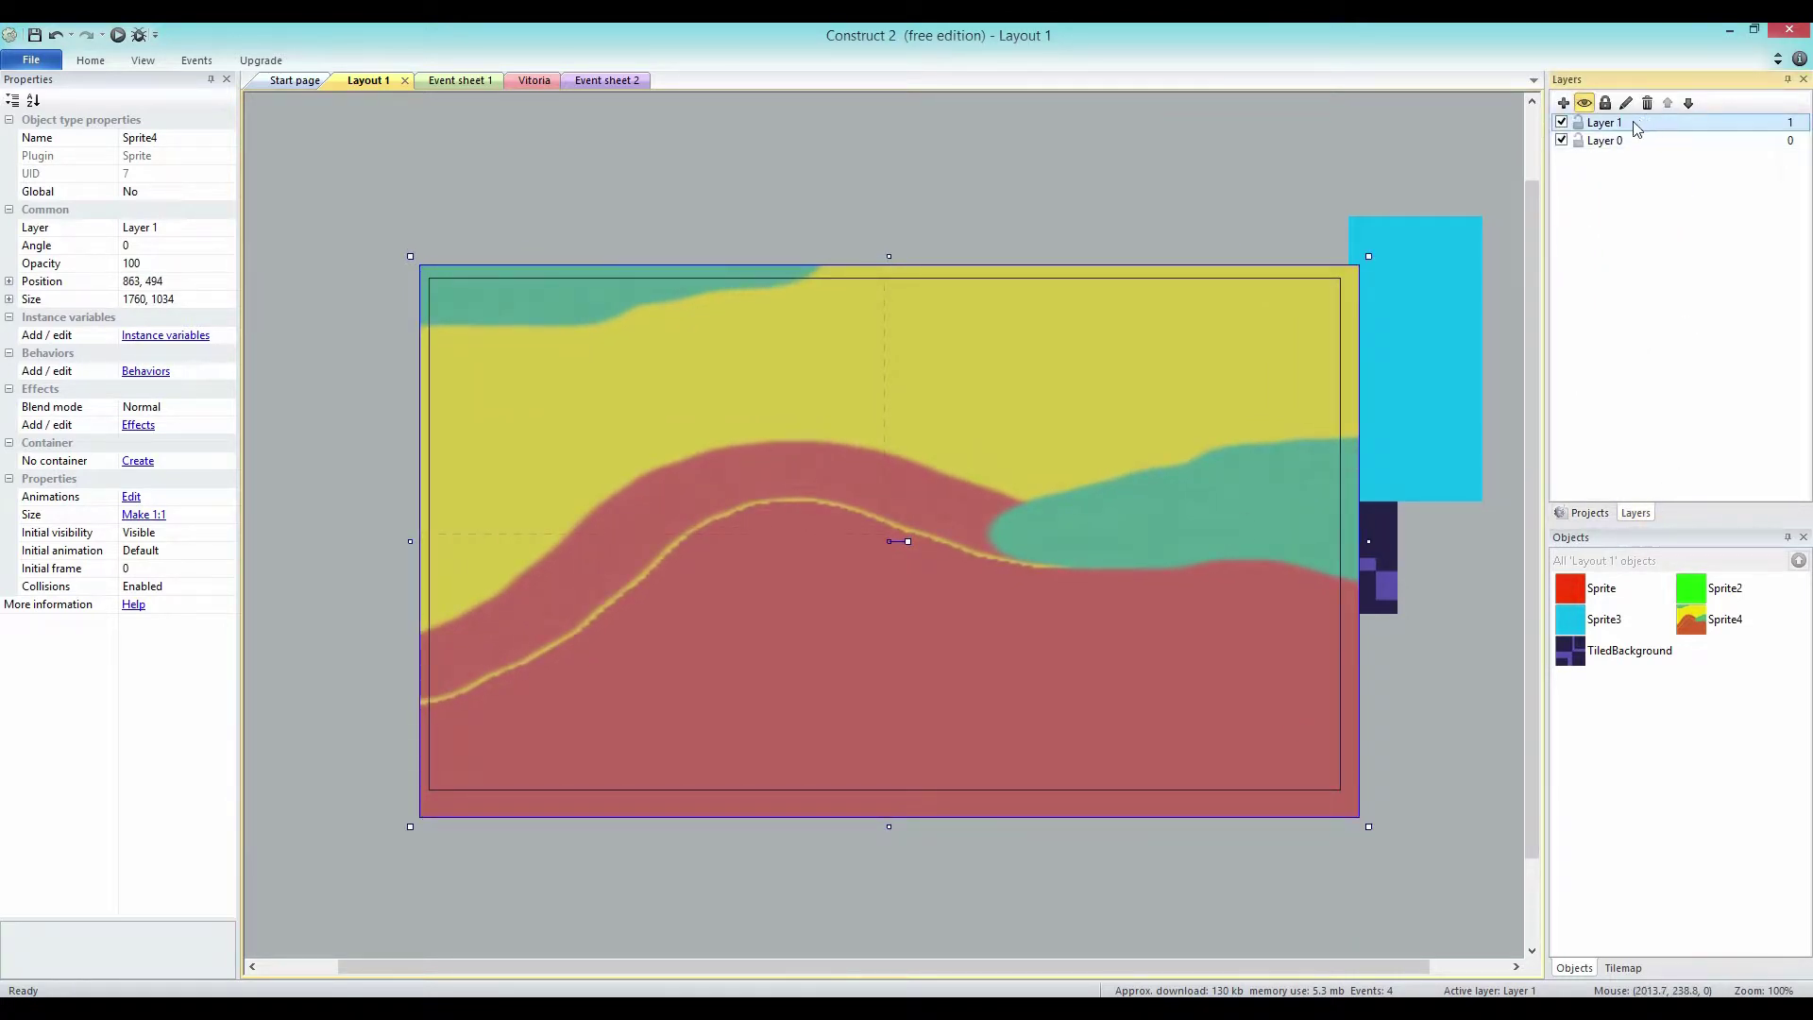
pyautogui.moveTo(1635, 126); pyautogui.dragTo(1633, 153)
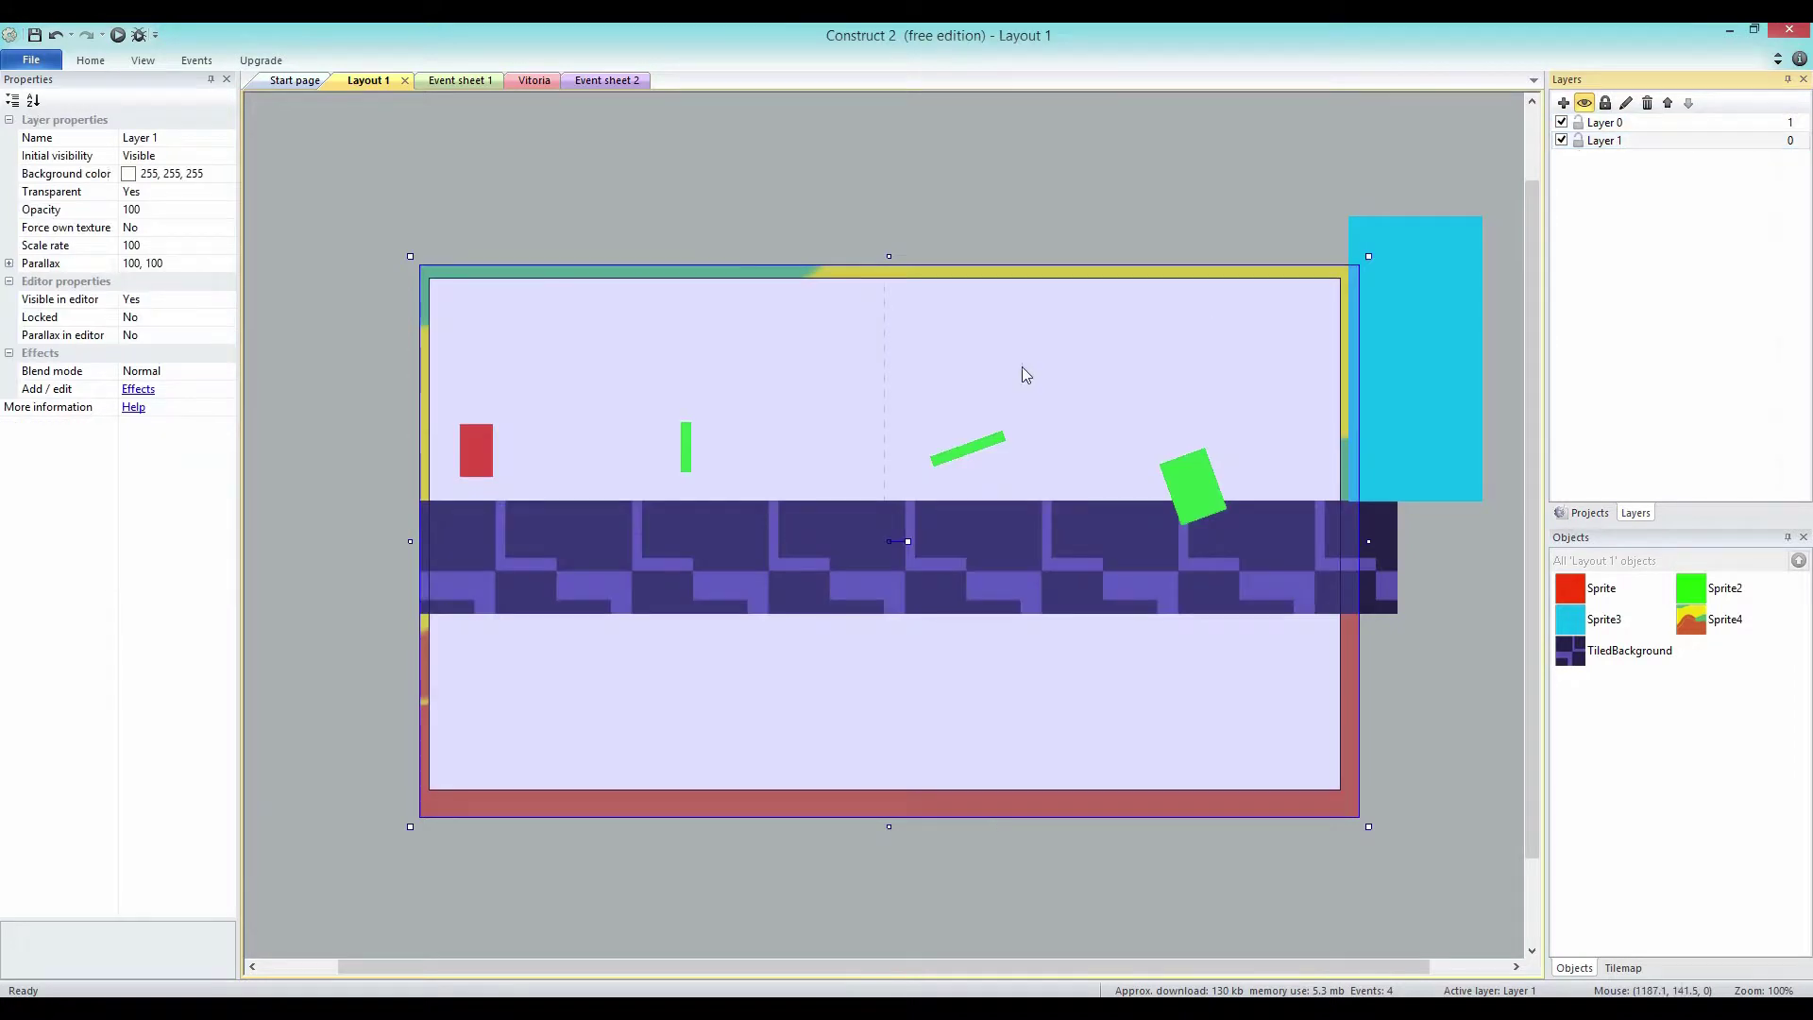
pyautogui.click(1134, 201)
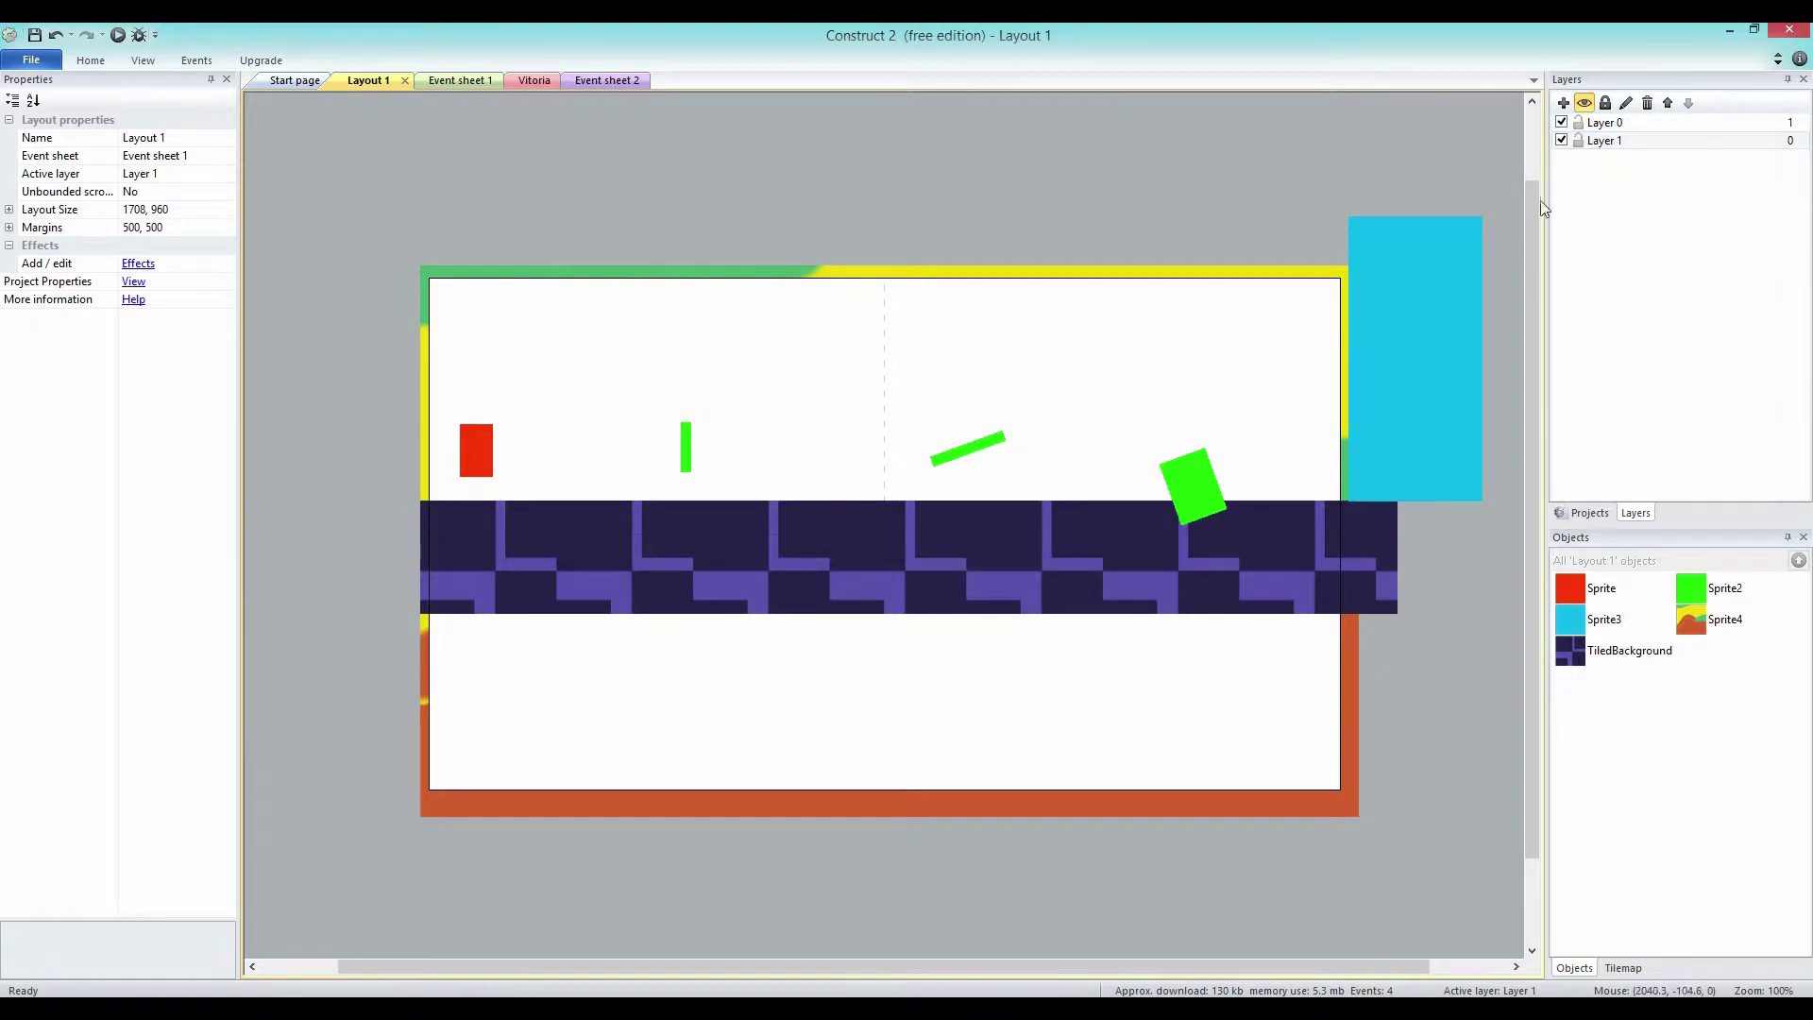
# Select Layer 0 and switch its visibility off and on to examine the background sprite beneath it.
pyautogui.click(1597, 128)
pyautogui.click(1561, 123)
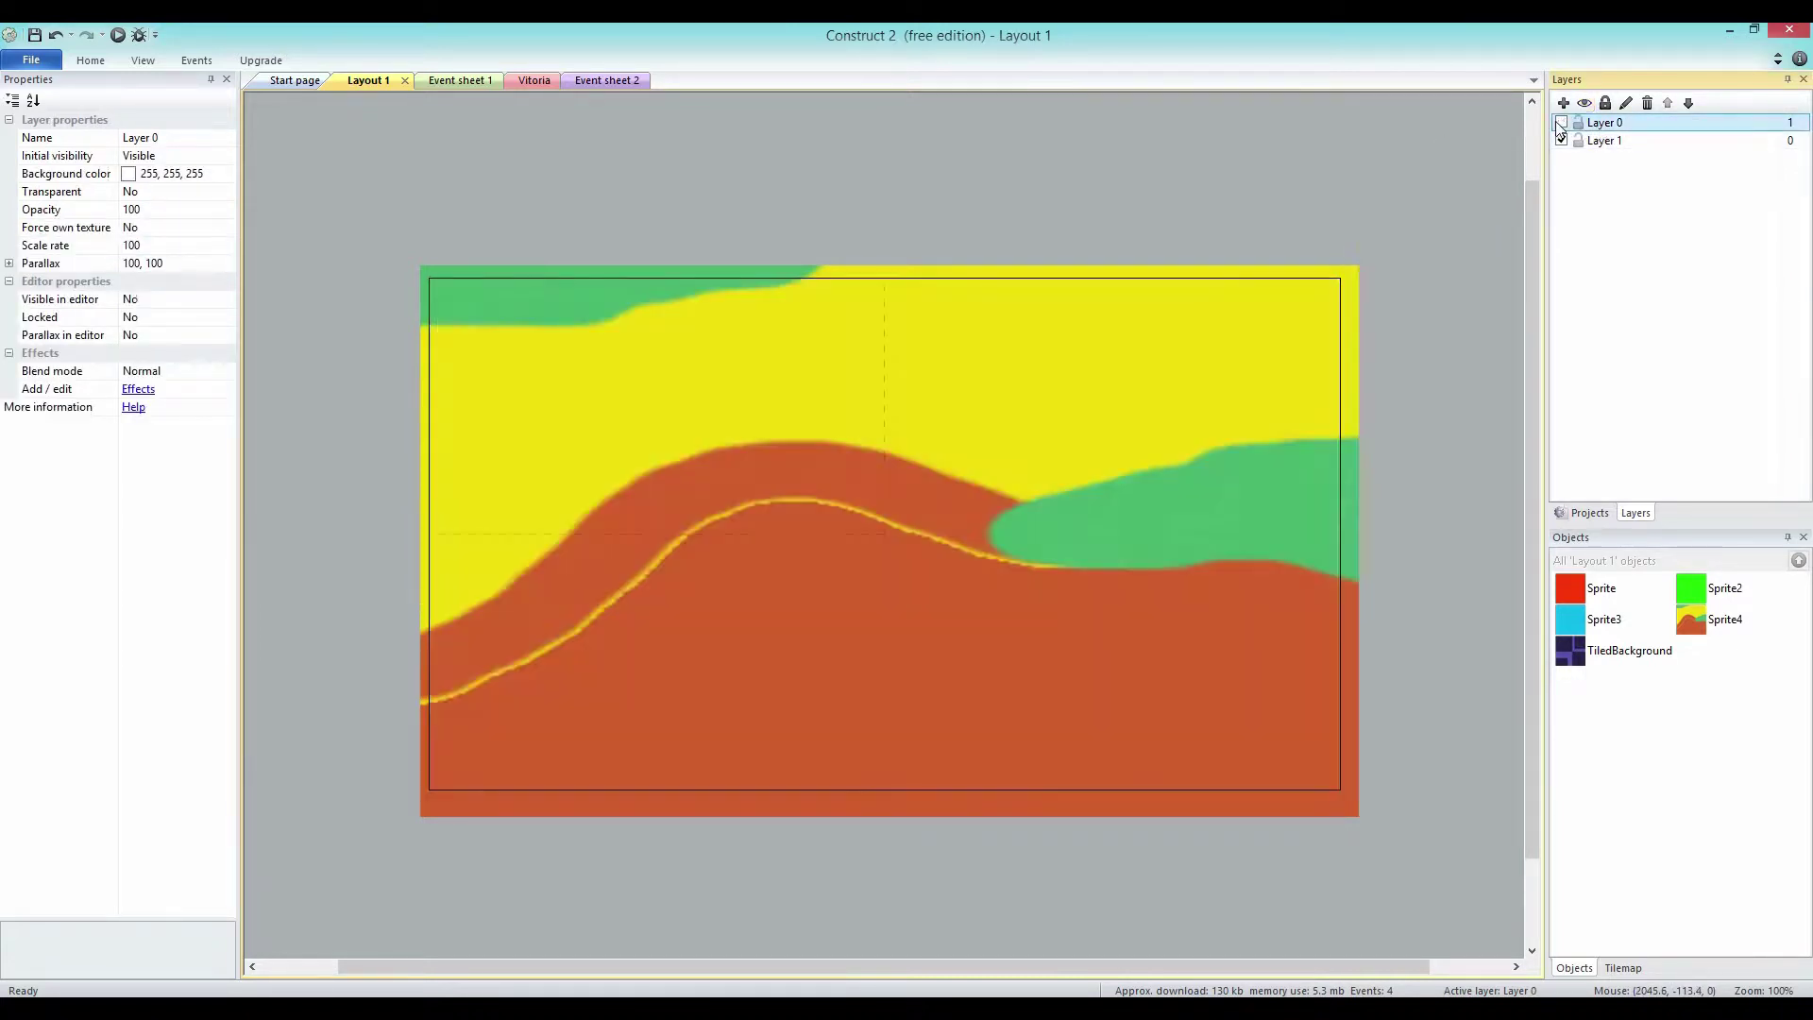
pyautogui.click(1561, 123)
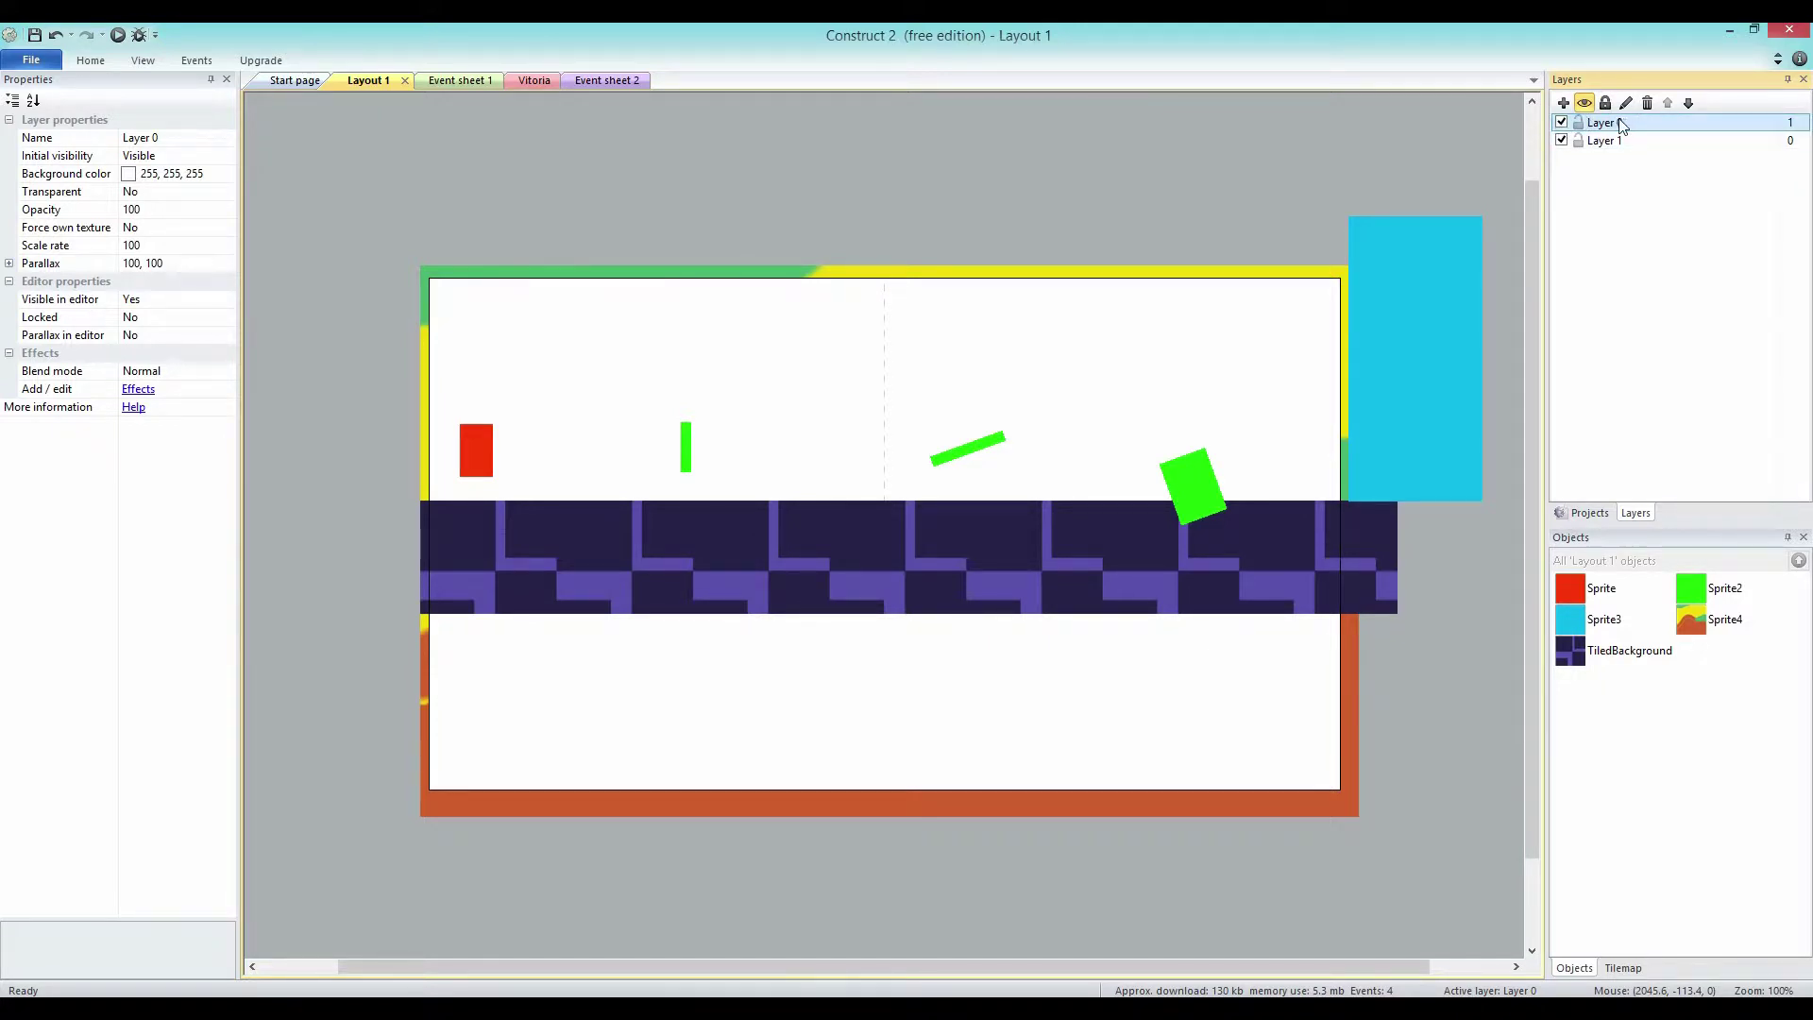
pyautogui.click(1585, 102)
pyautogui.click(1585, 102)
pyautogui.click(1585, 102)
pyautogui.click(1585, 102)
# Set Layer 0's Transparent property to Yes.
pyautogui.click(142, 192)
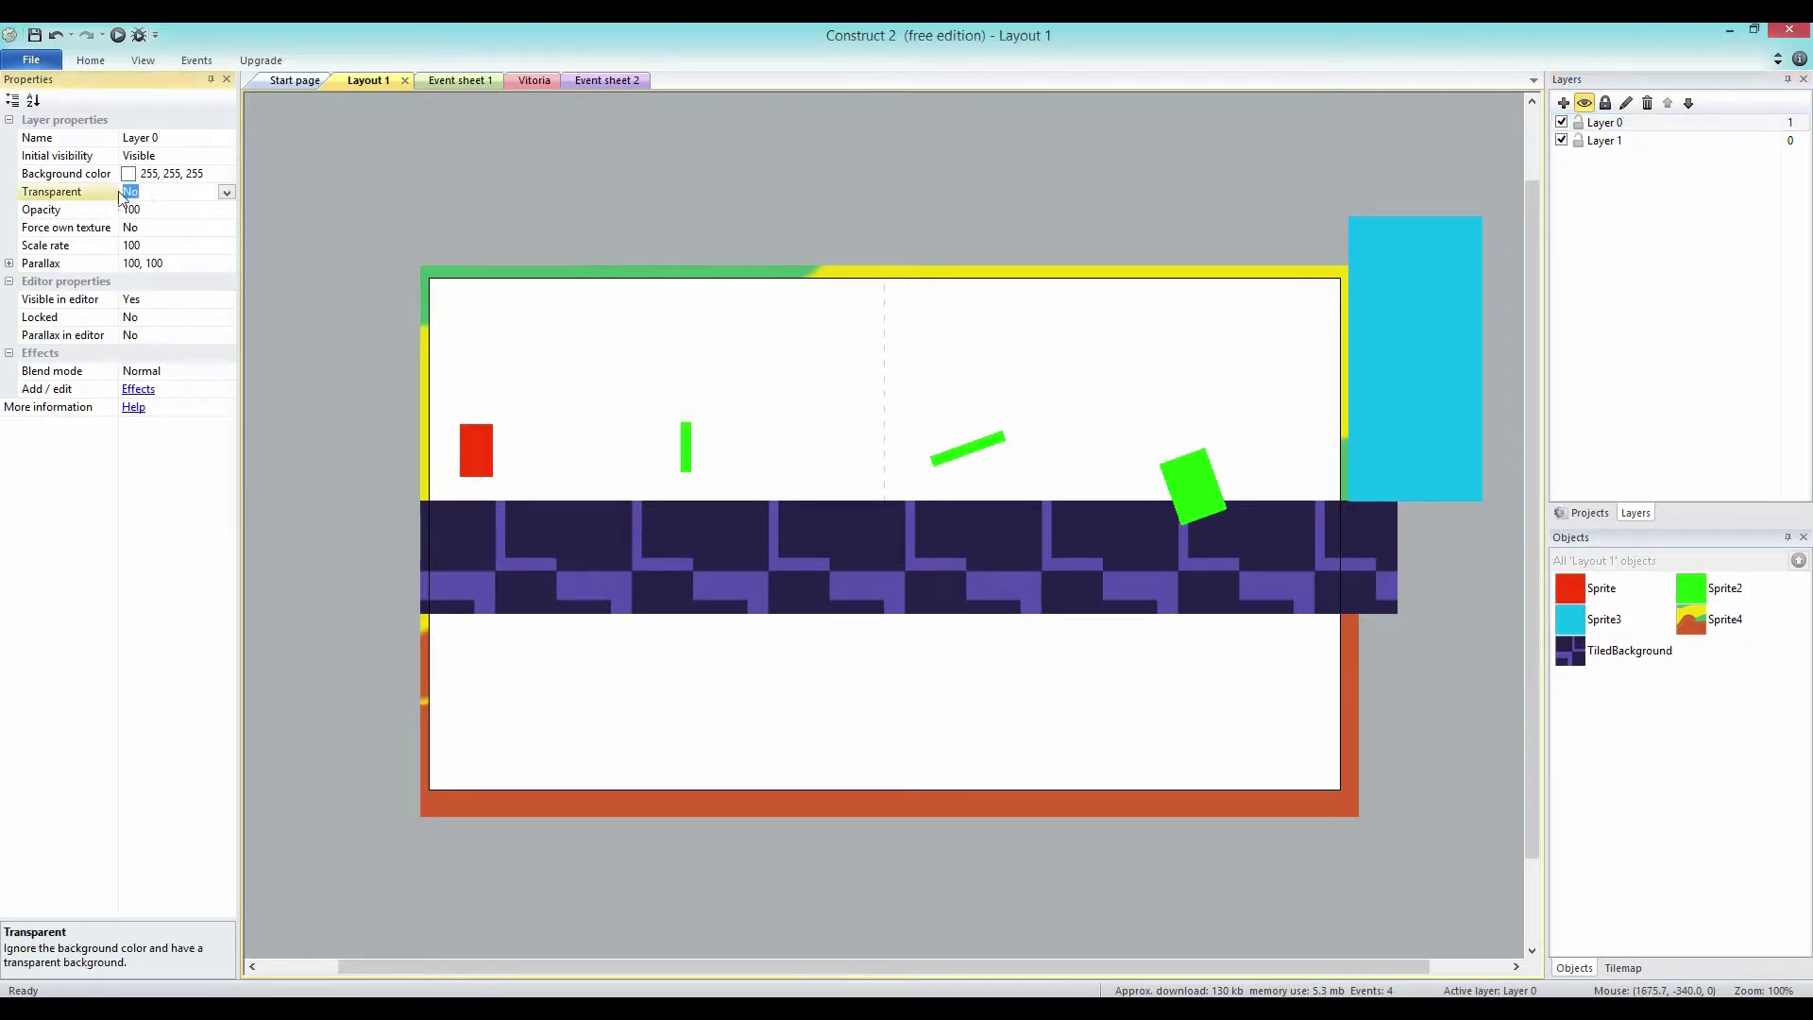
pyautogui.click(226, 193)
pyautogui.click(227, 210)
pyautogui.click(432, 154)
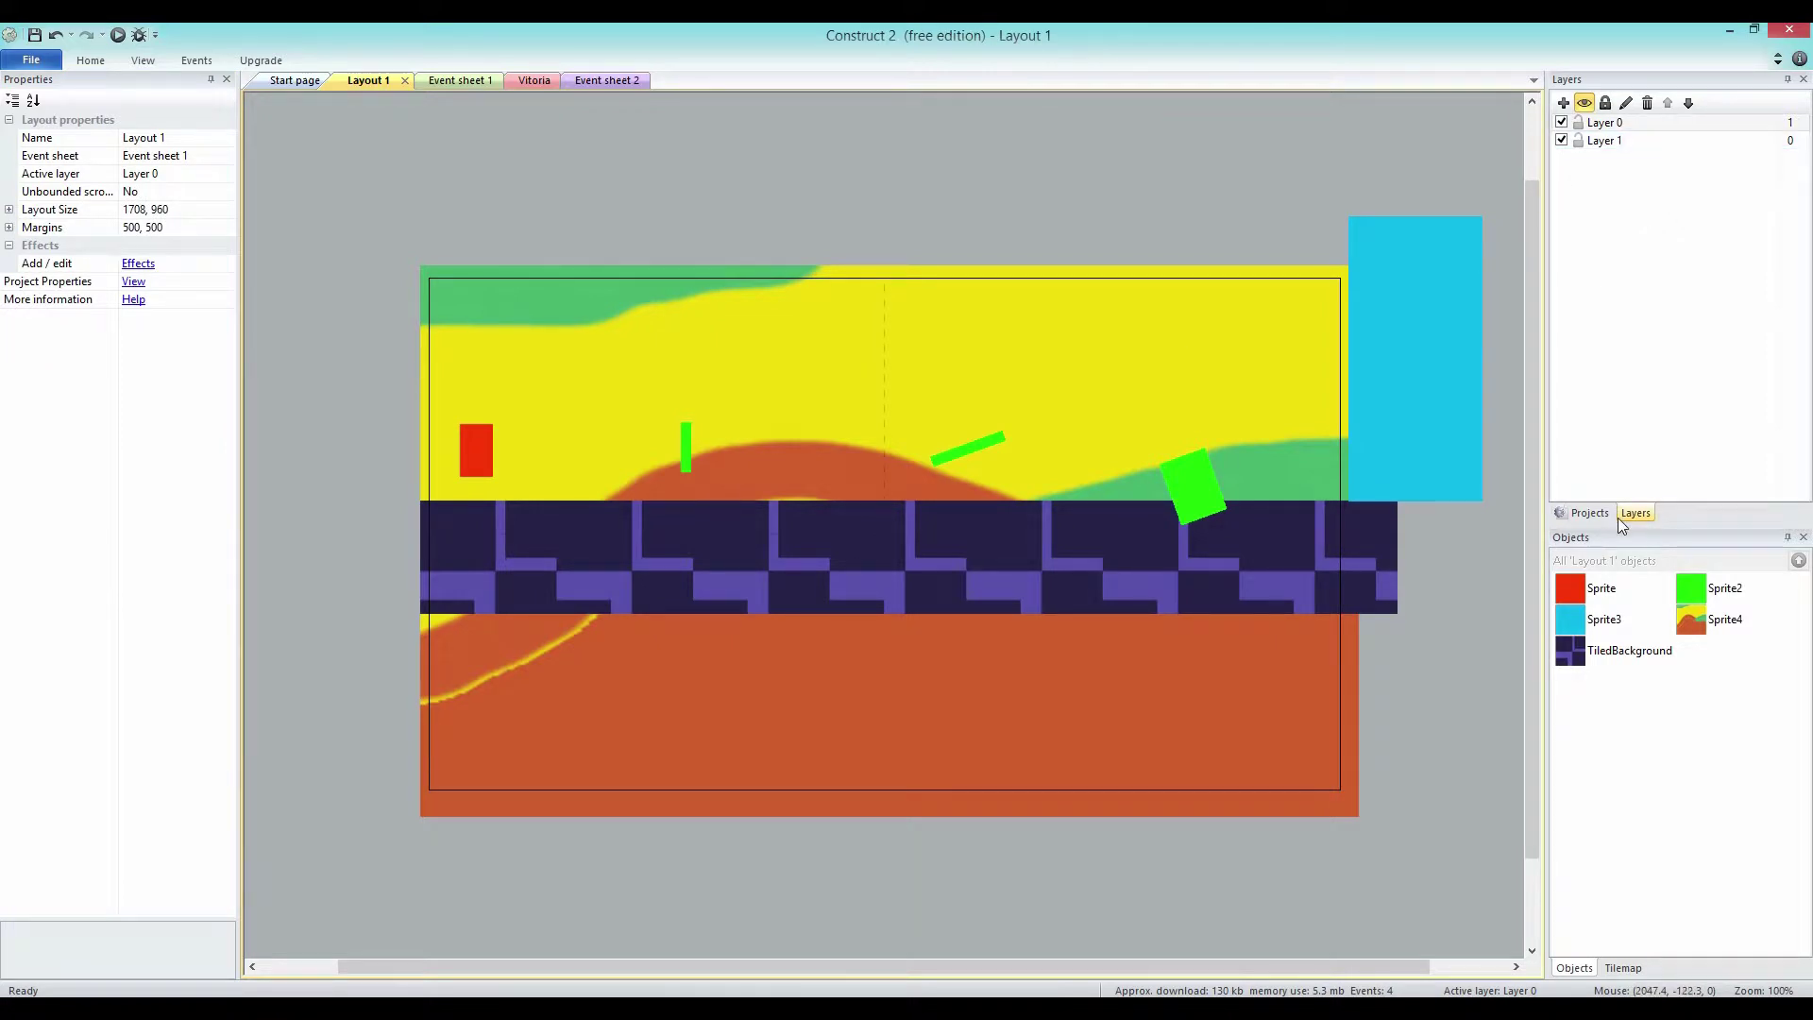
# Toggle Layer 0's visibility to compare the two layers, leave it visible, and preview the layout.
pyautogui.click(1624, 125)
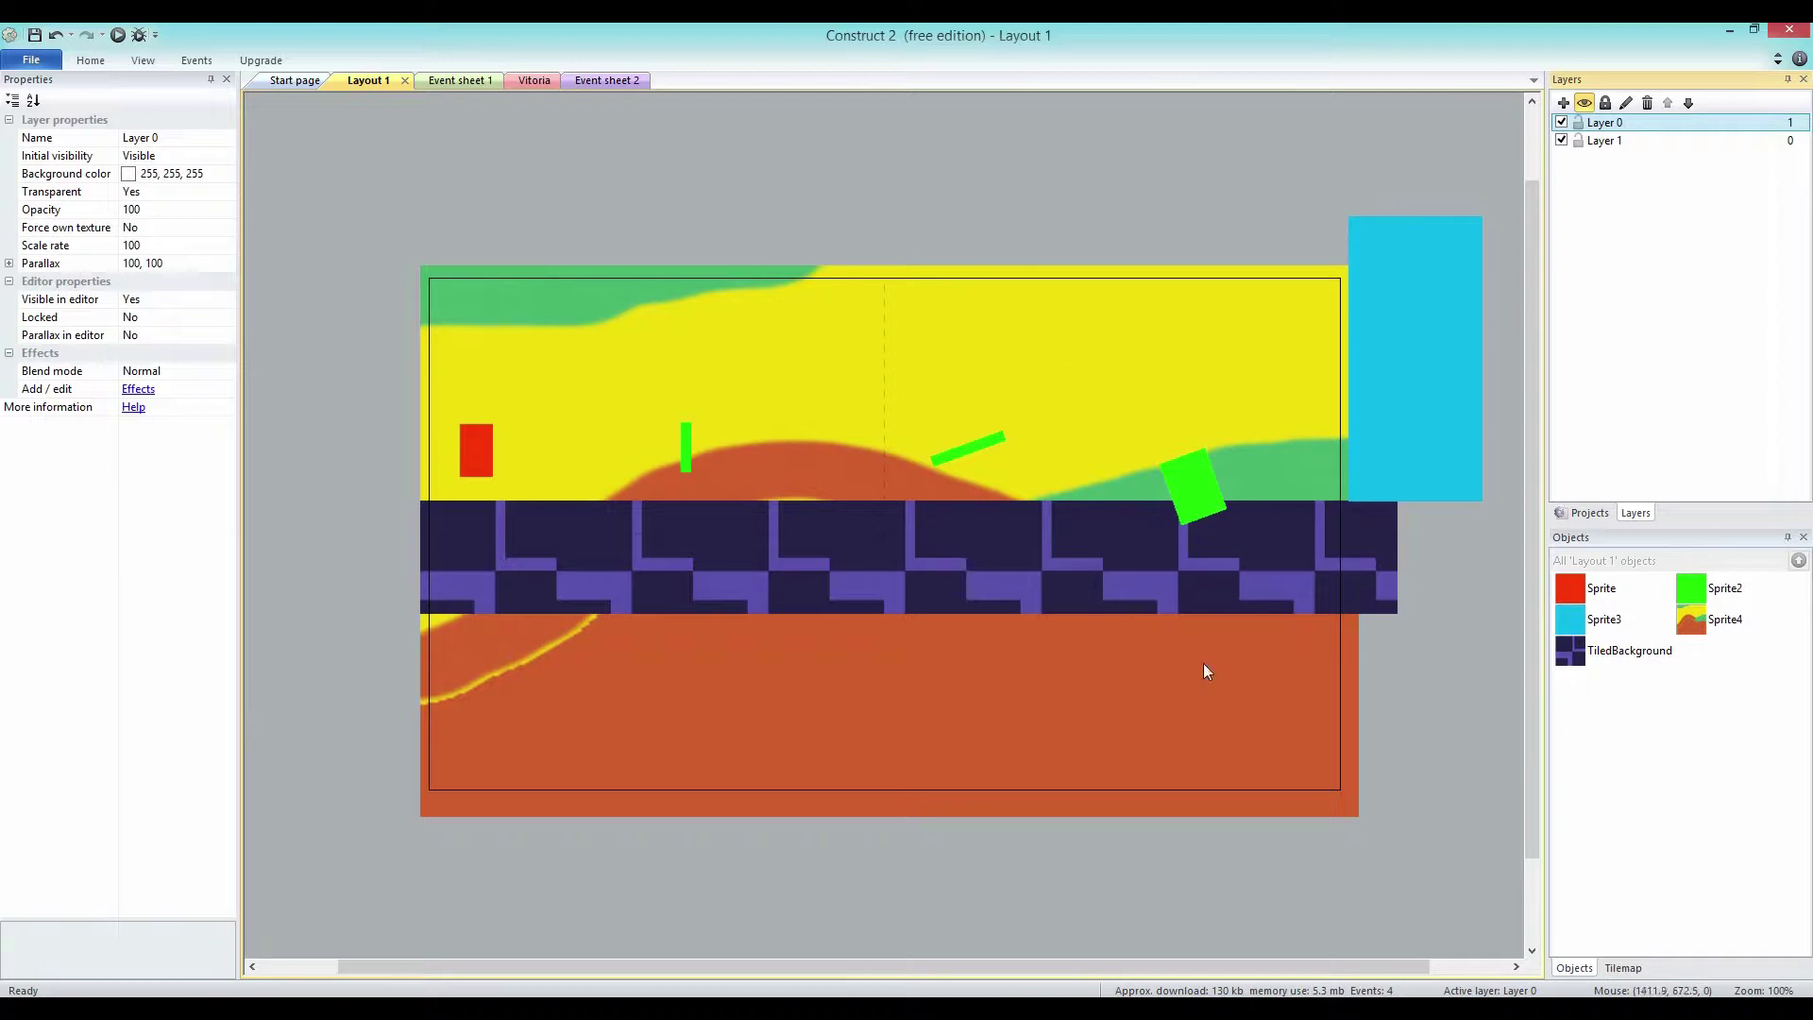
pyautogui.click(1563, 123)
pyautogui.click(1562, 123)
pyautogui.click(1562, 123)
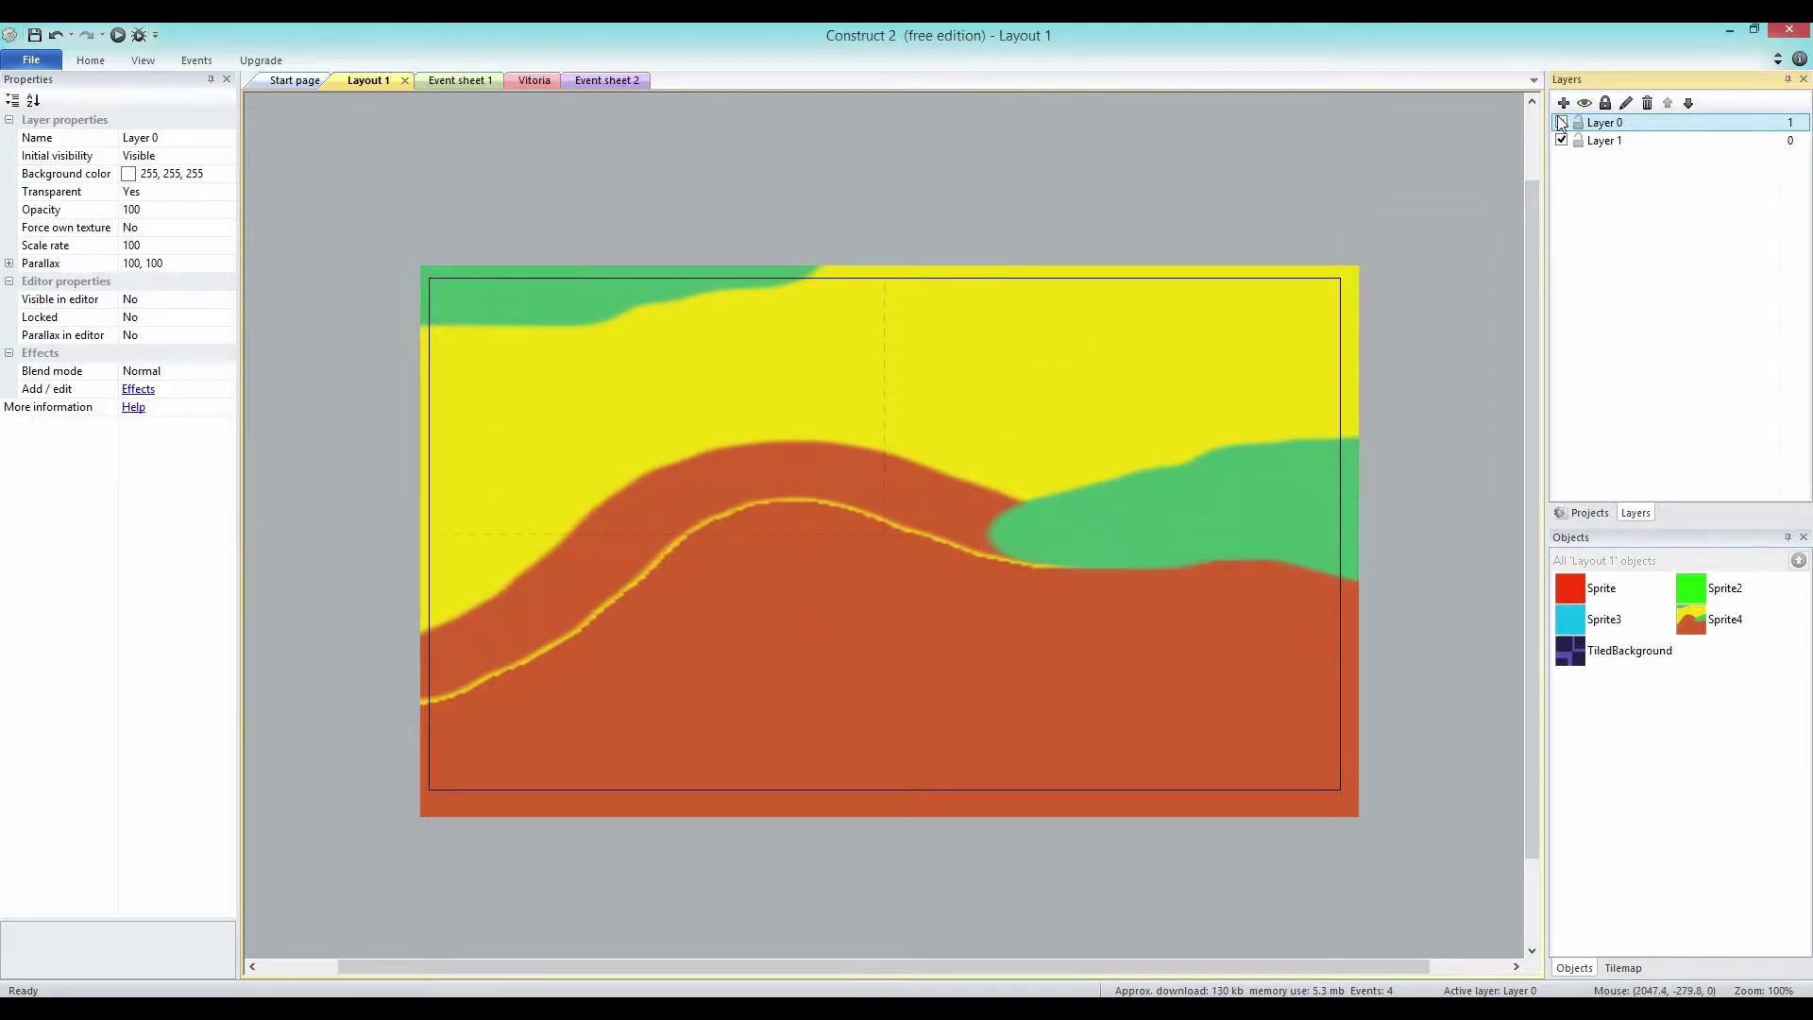
pyautogui.click(1562, 122)
pyautogui.click(1562, 123)
pyautogui.click(1562, 123)
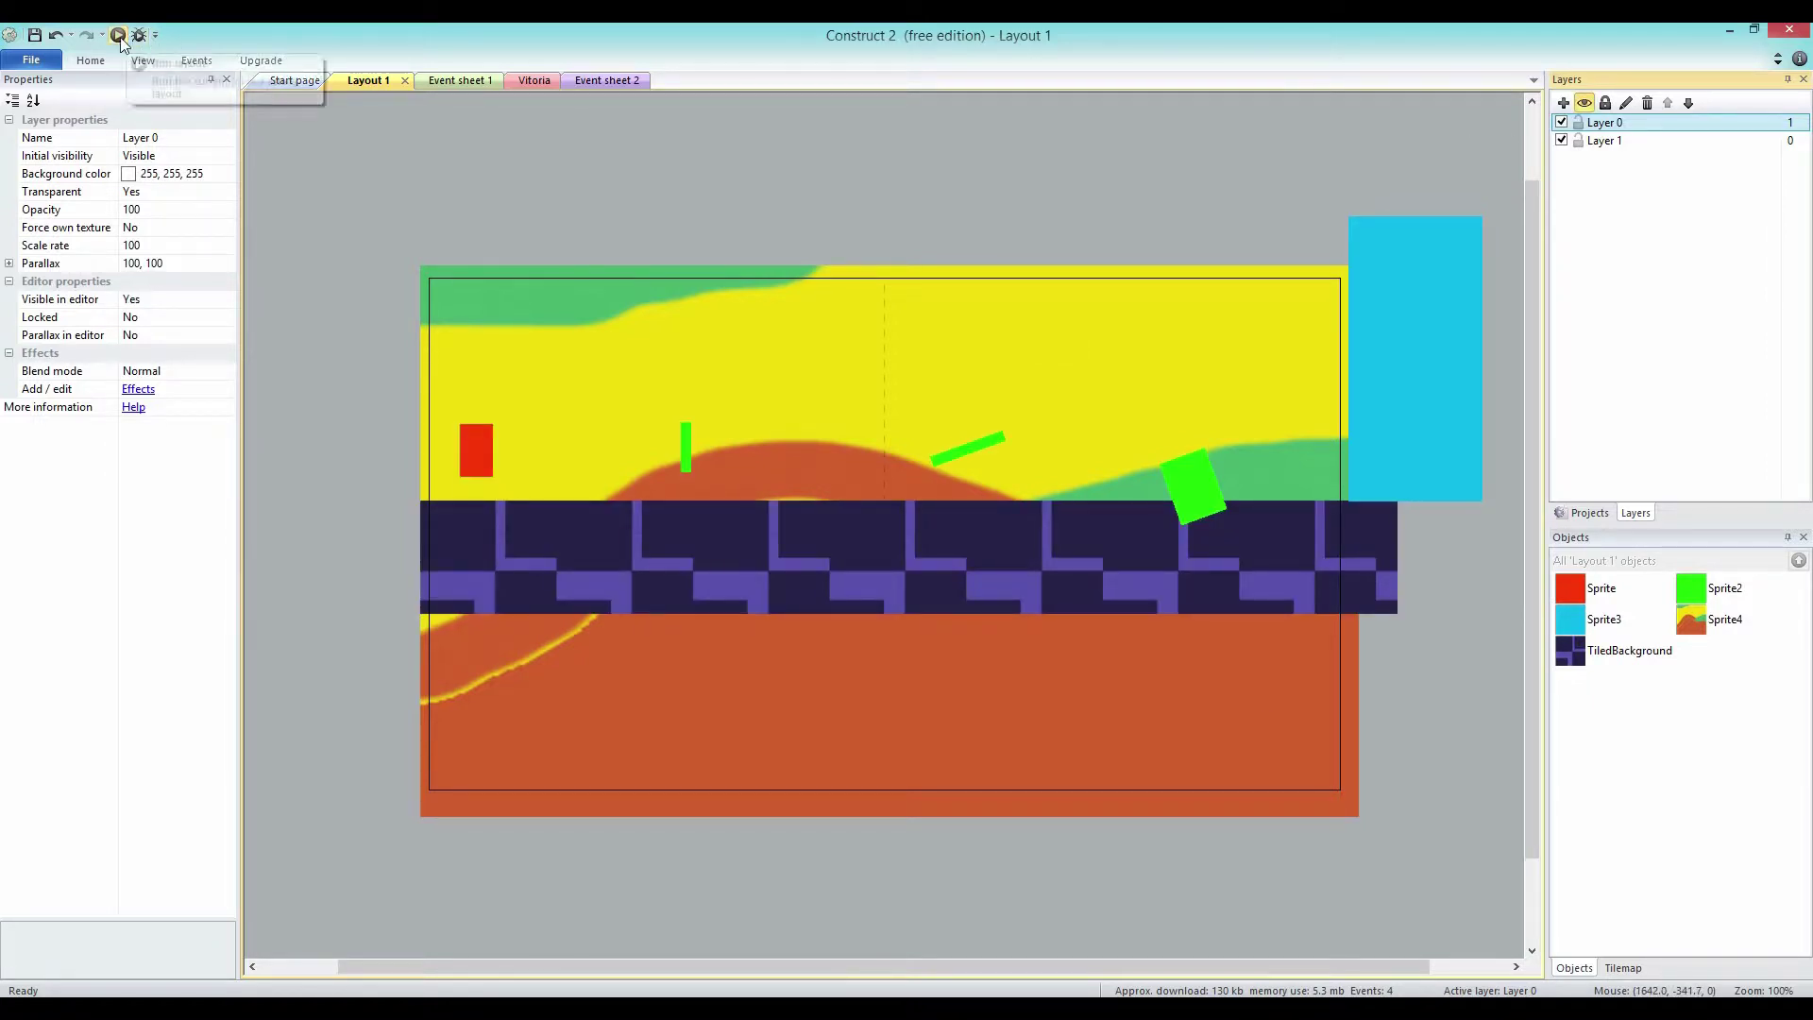
pyautogui.click(121, 36)
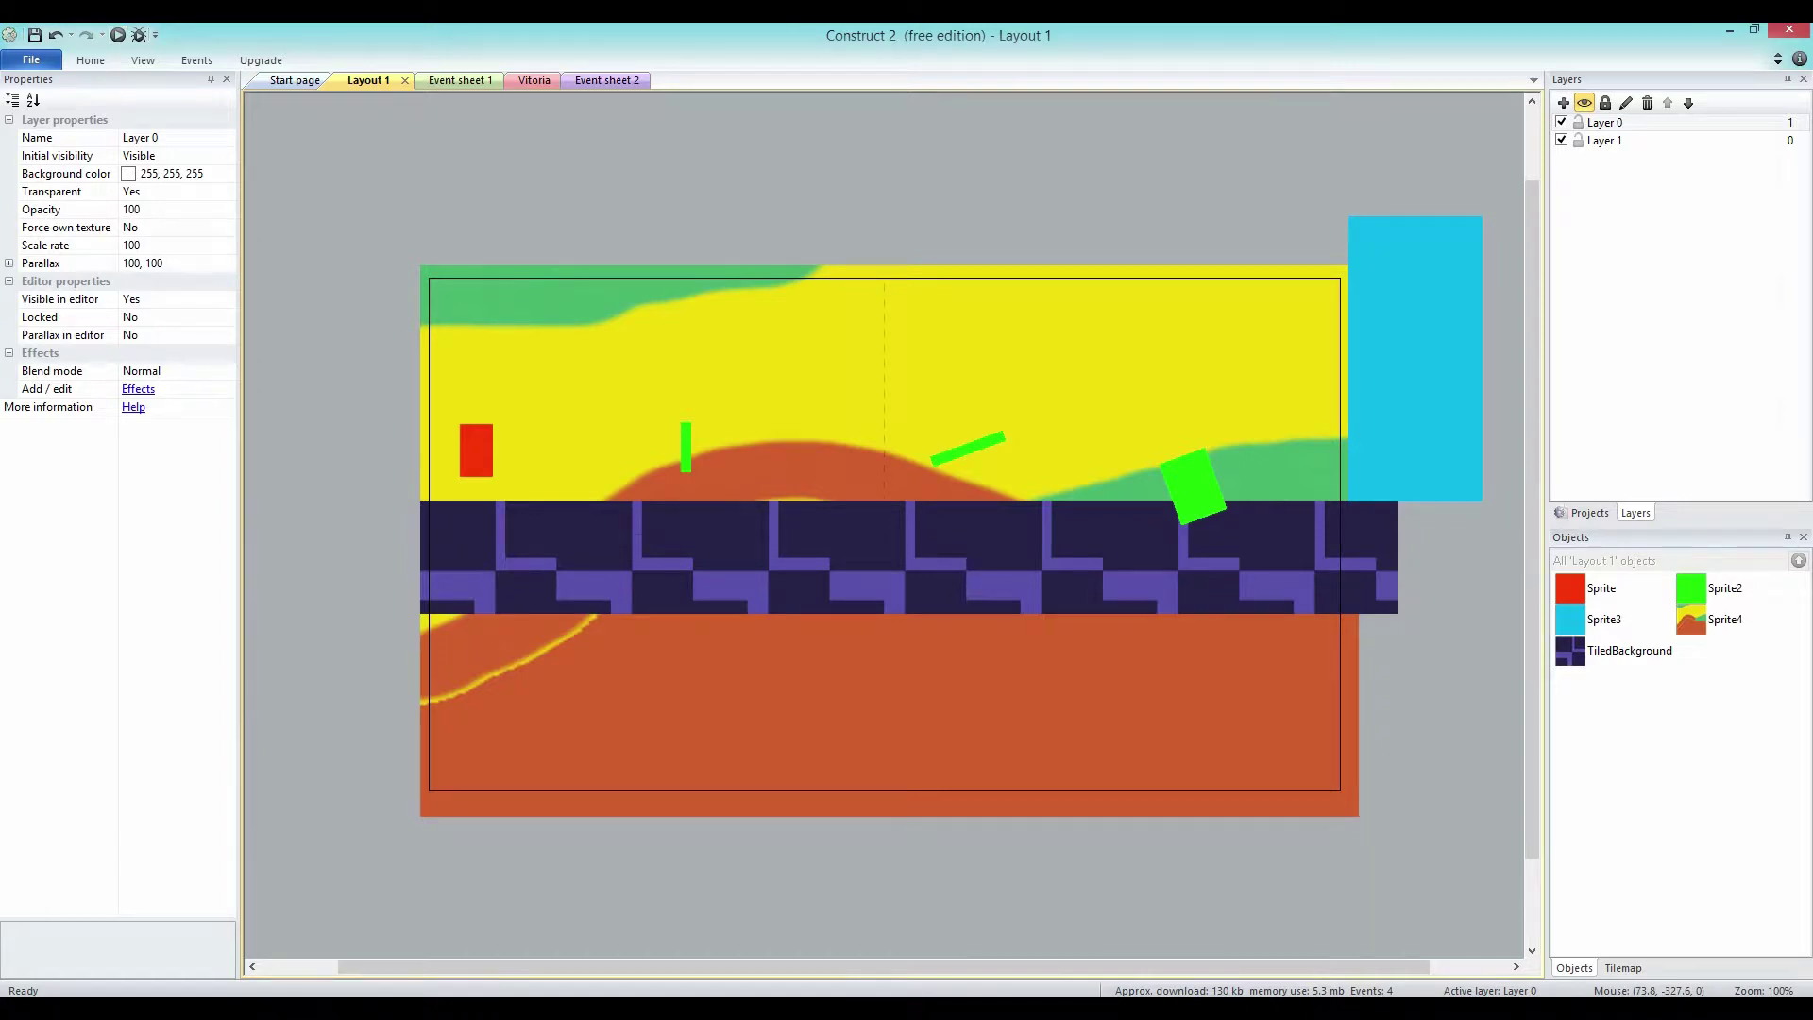
# Lengthen the thin tilted green obstacle in the middle of Layout 1.
pyautogui.click(476, 451)
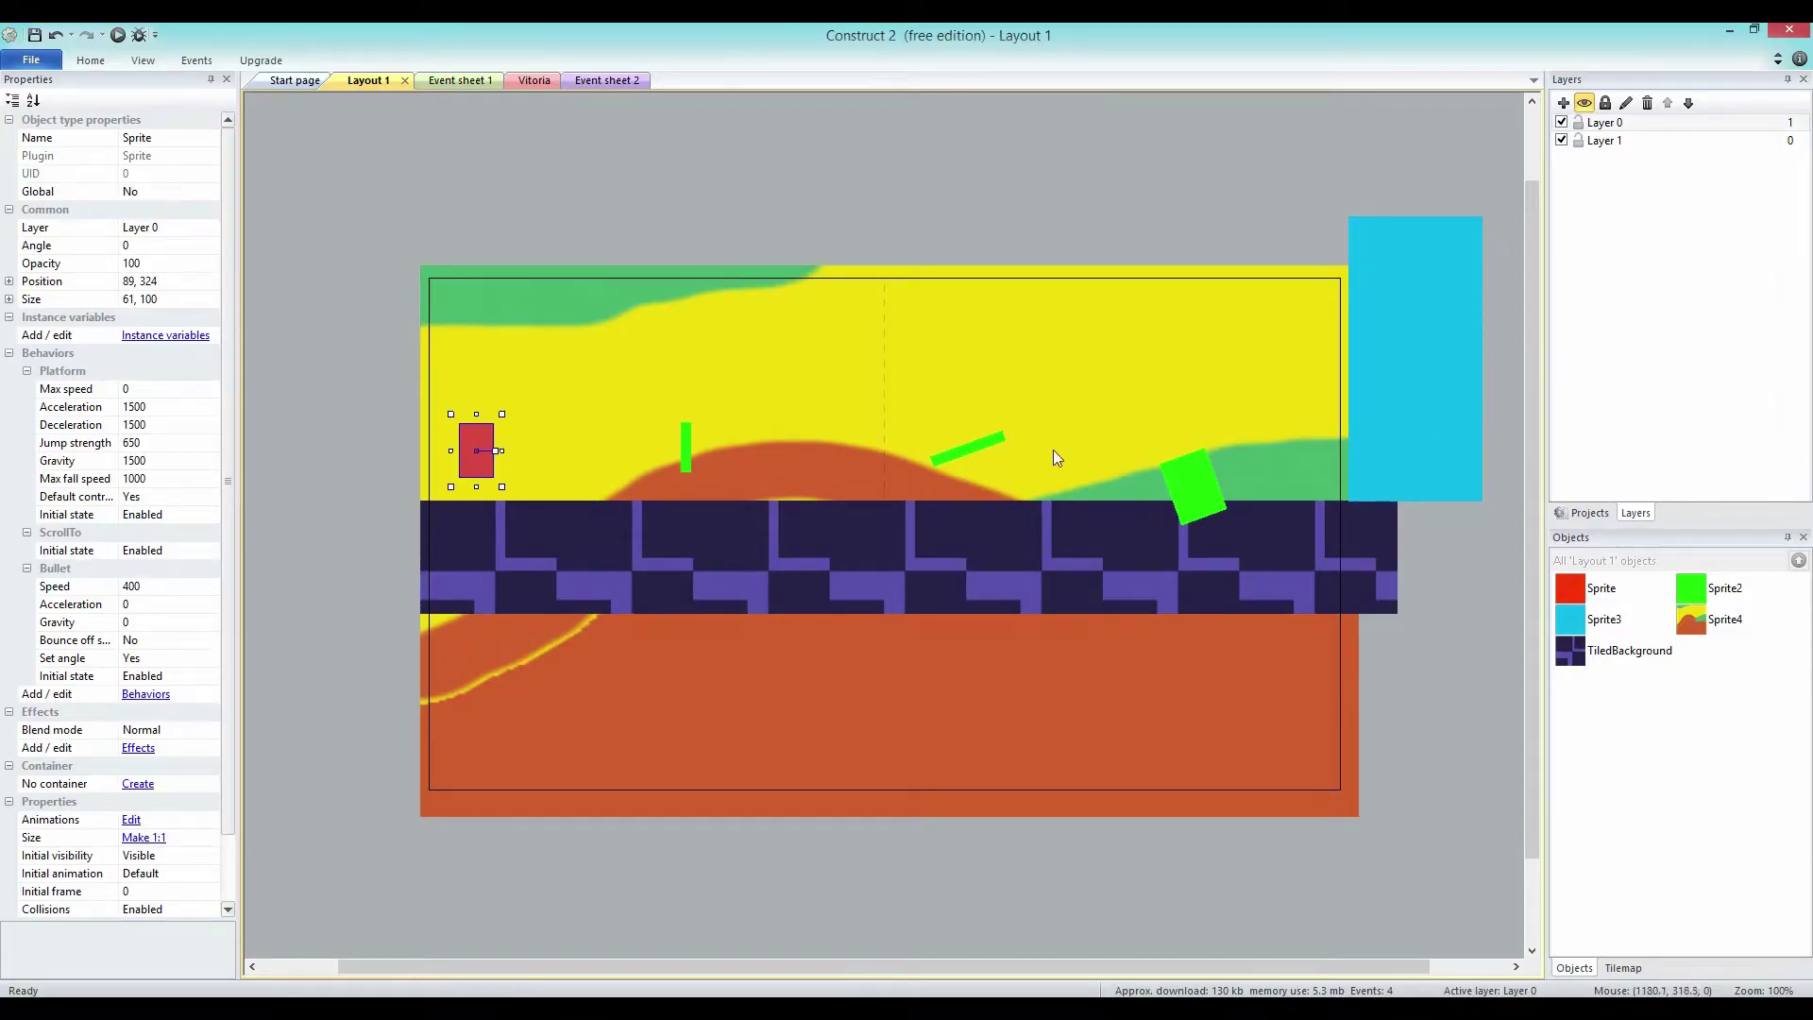
pyautogui.click(972, 450)
pyautogui.moveTo(1004, 435)
pyautogui.mouseDown()
pyautogui.moveTo(1094, 408)
pyautogui.moveTo(1017, 452)
pyautogui.mouseUp()
# Stretch the first vertical green obstacle downward to a size of 20 x 264 and preview the layout.
pyautogui.click(688, 467)
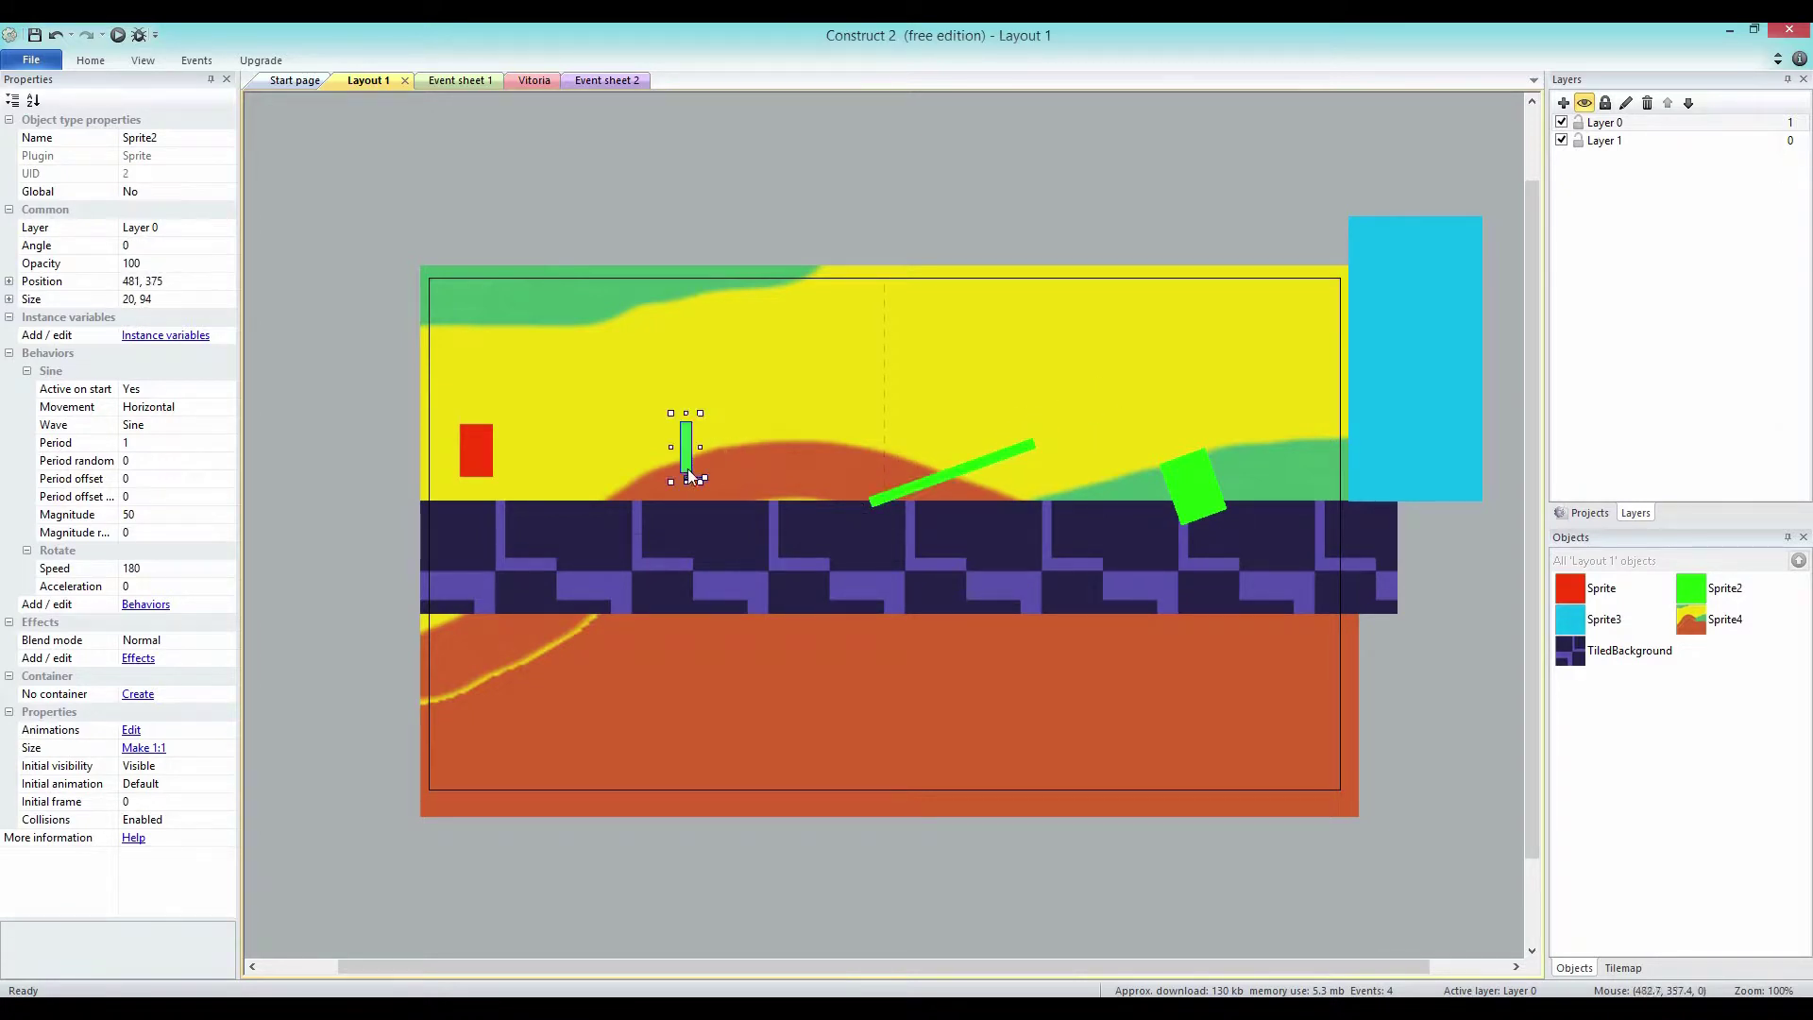
pyautogui.moveTo(687, 482); pyautogui.dragTo(688, 572)
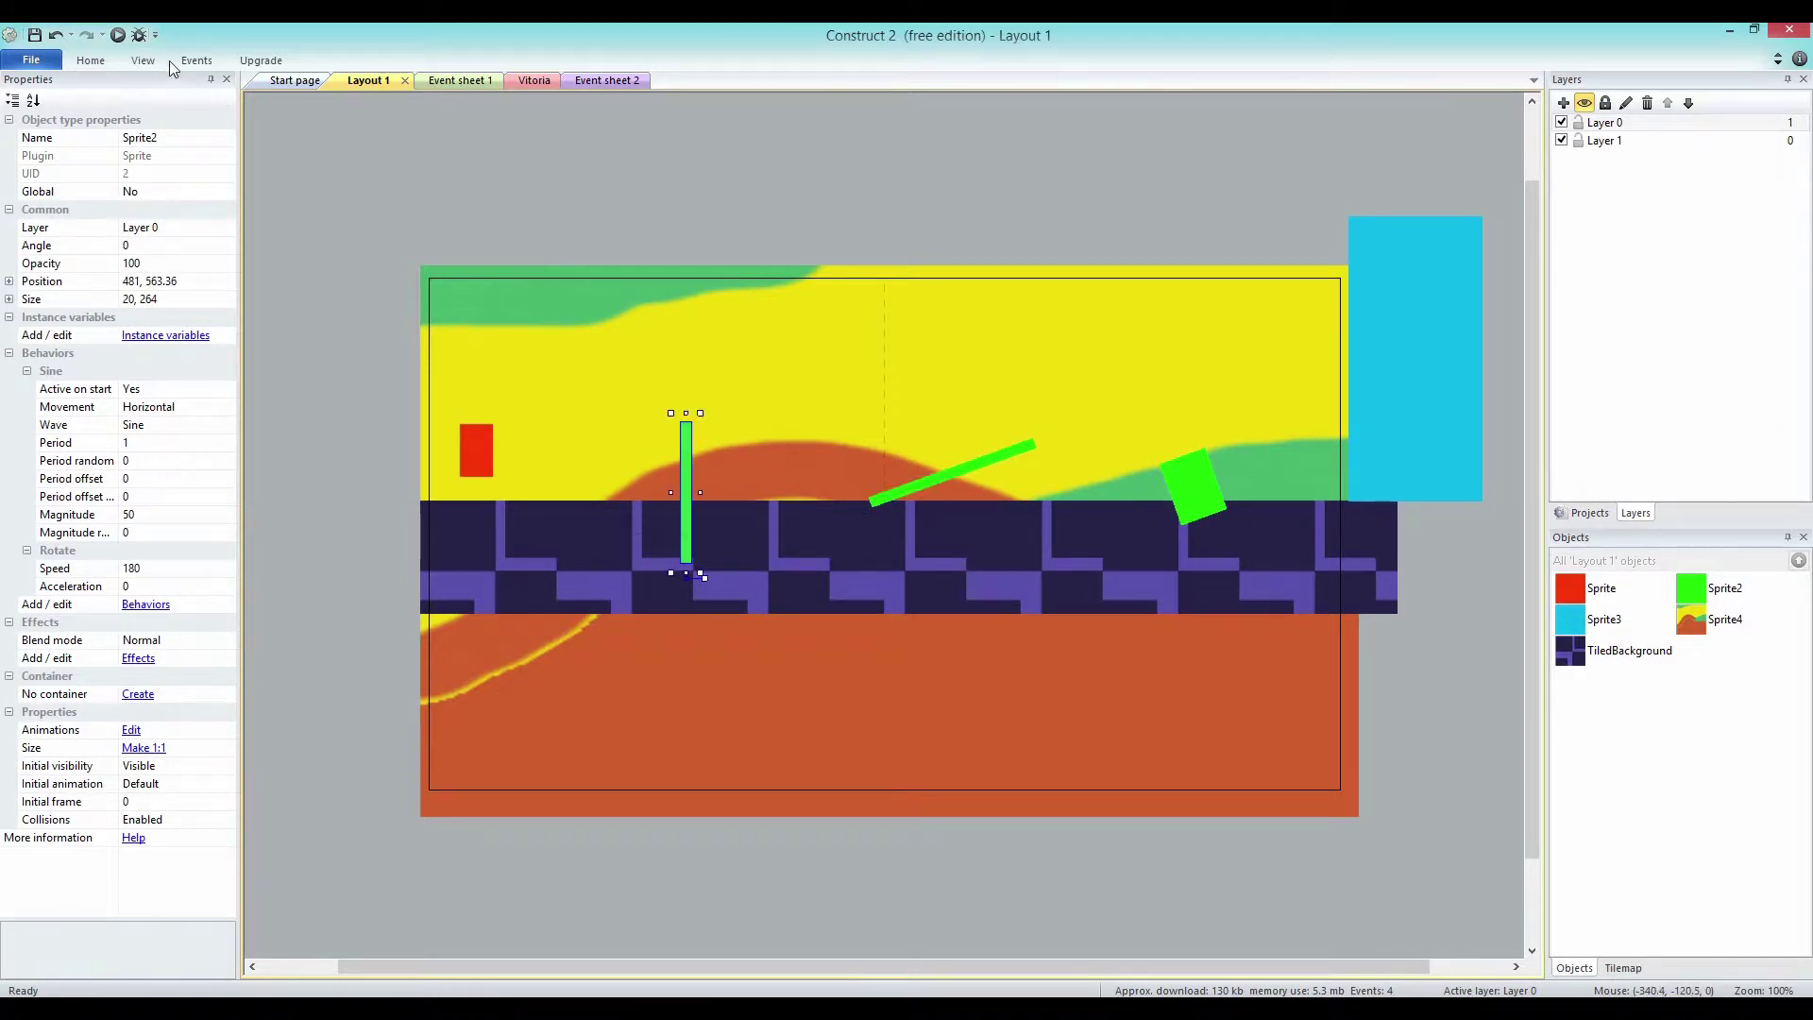
pyautogui.click(117, 34)
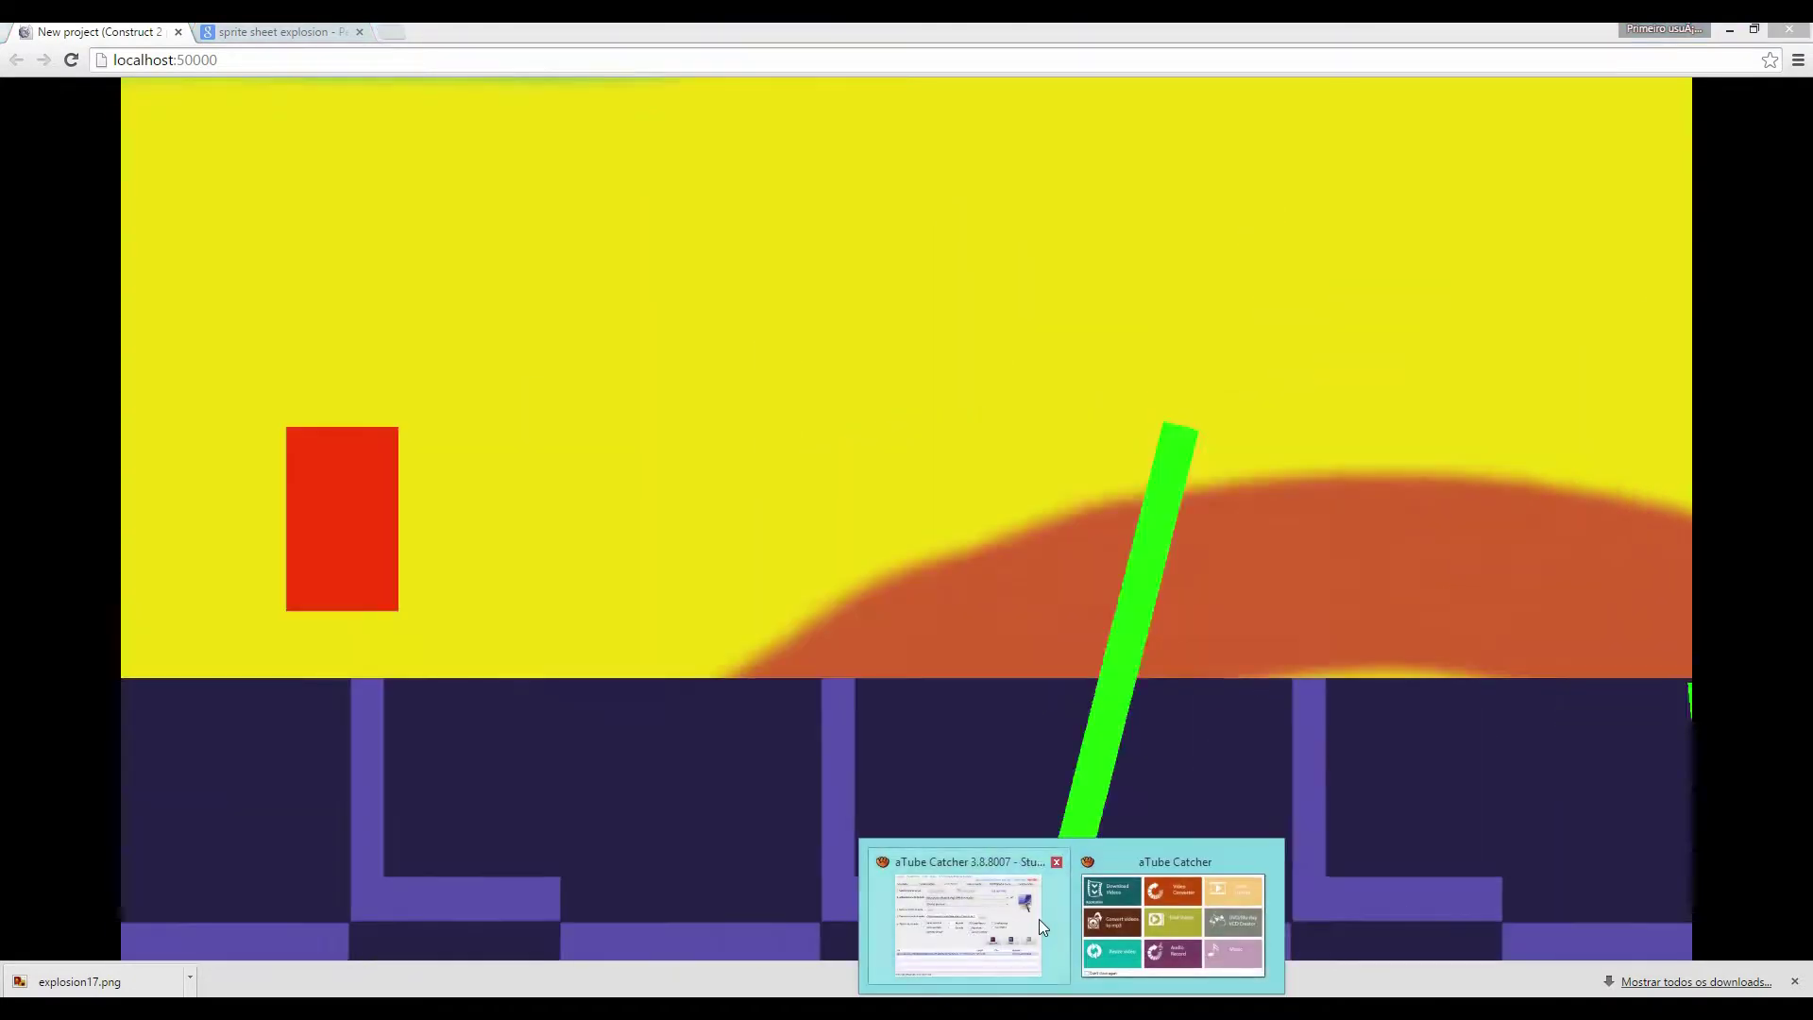
# Move the red sprite up and down near the layout's start, leaving it close to the upper edge.
pyautogui.click(1039, 920)
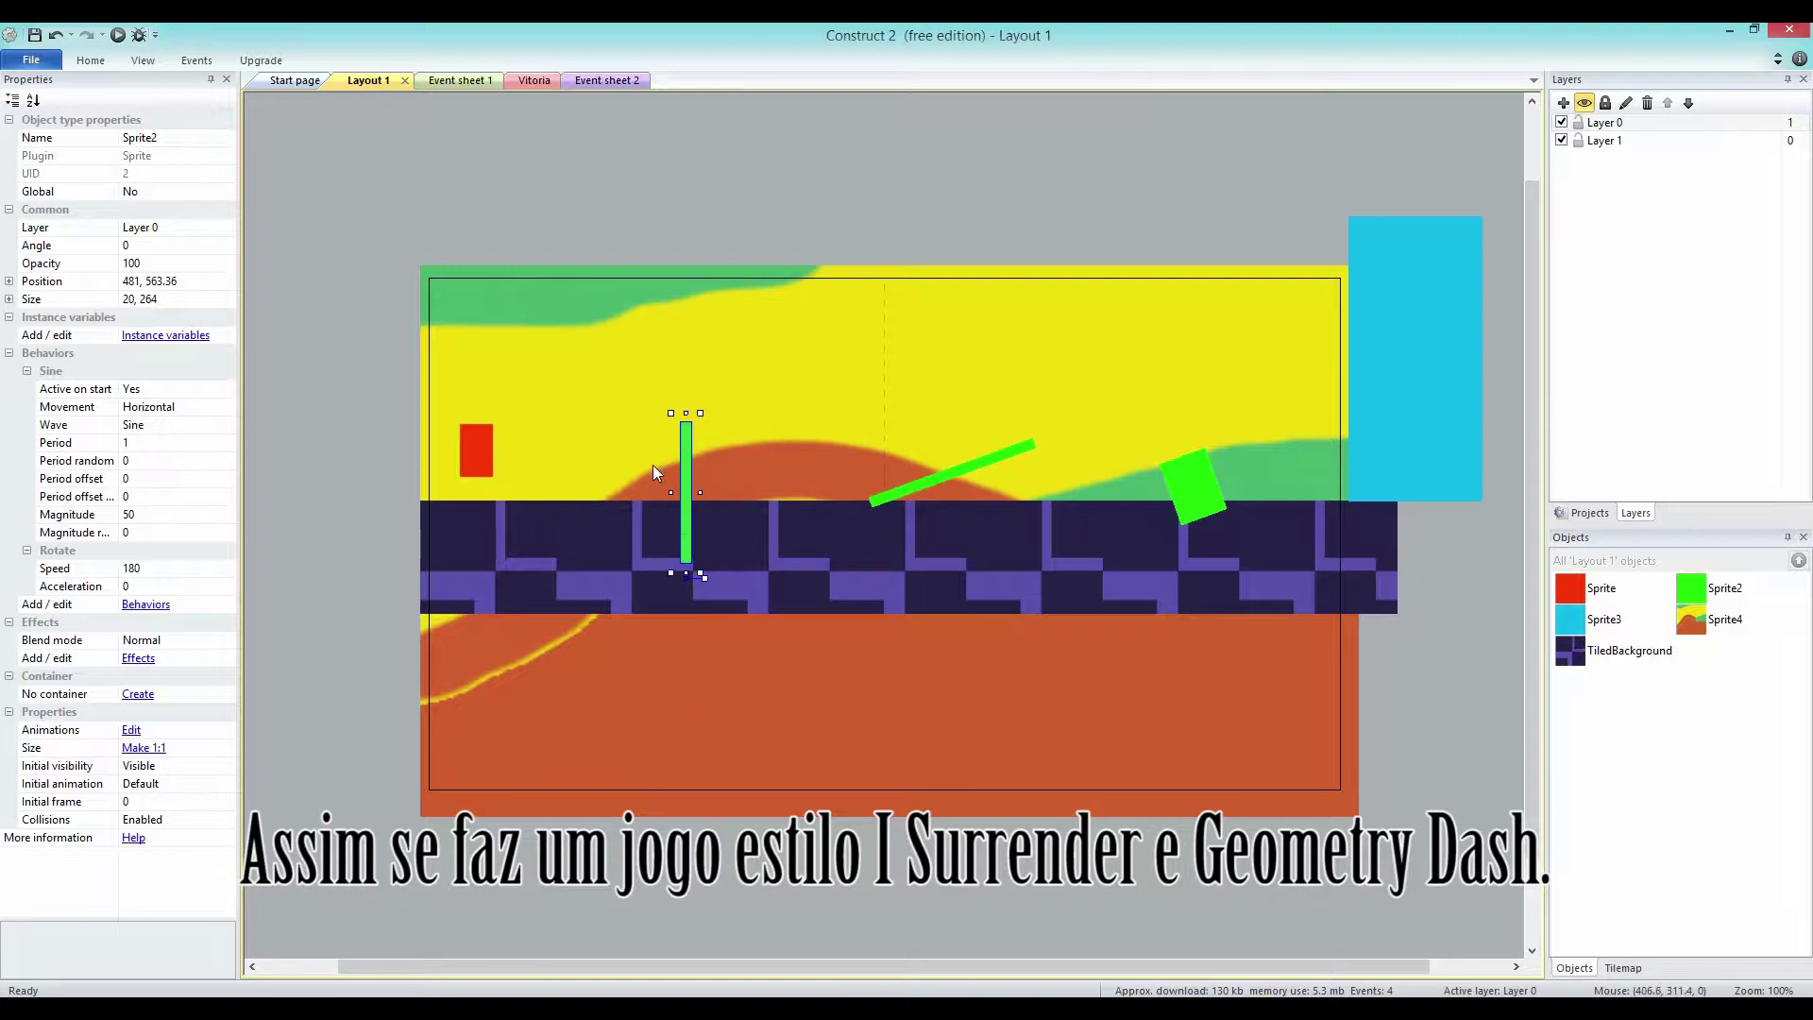
pyautogui.moveTo(484, 448); pyautogui.dragTo(486, 353)
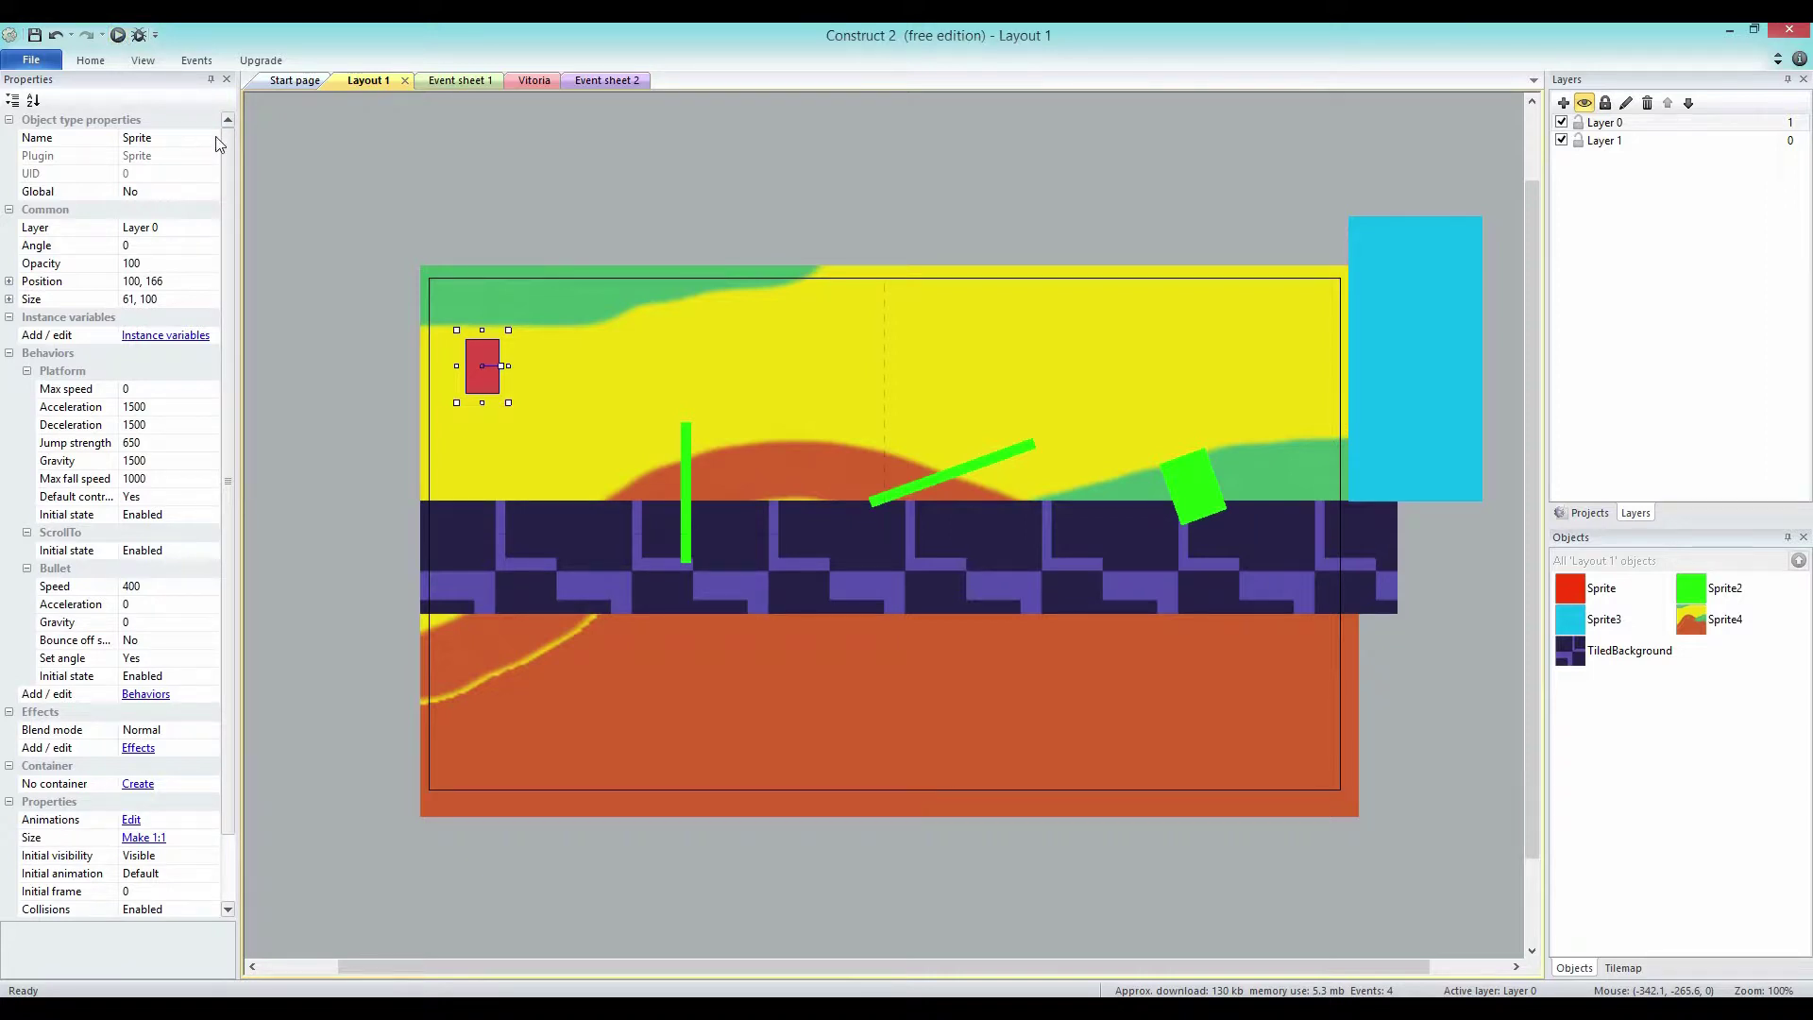
pyautogui.moveTo(495, 368); pyautogui.dragTo(507, 469)
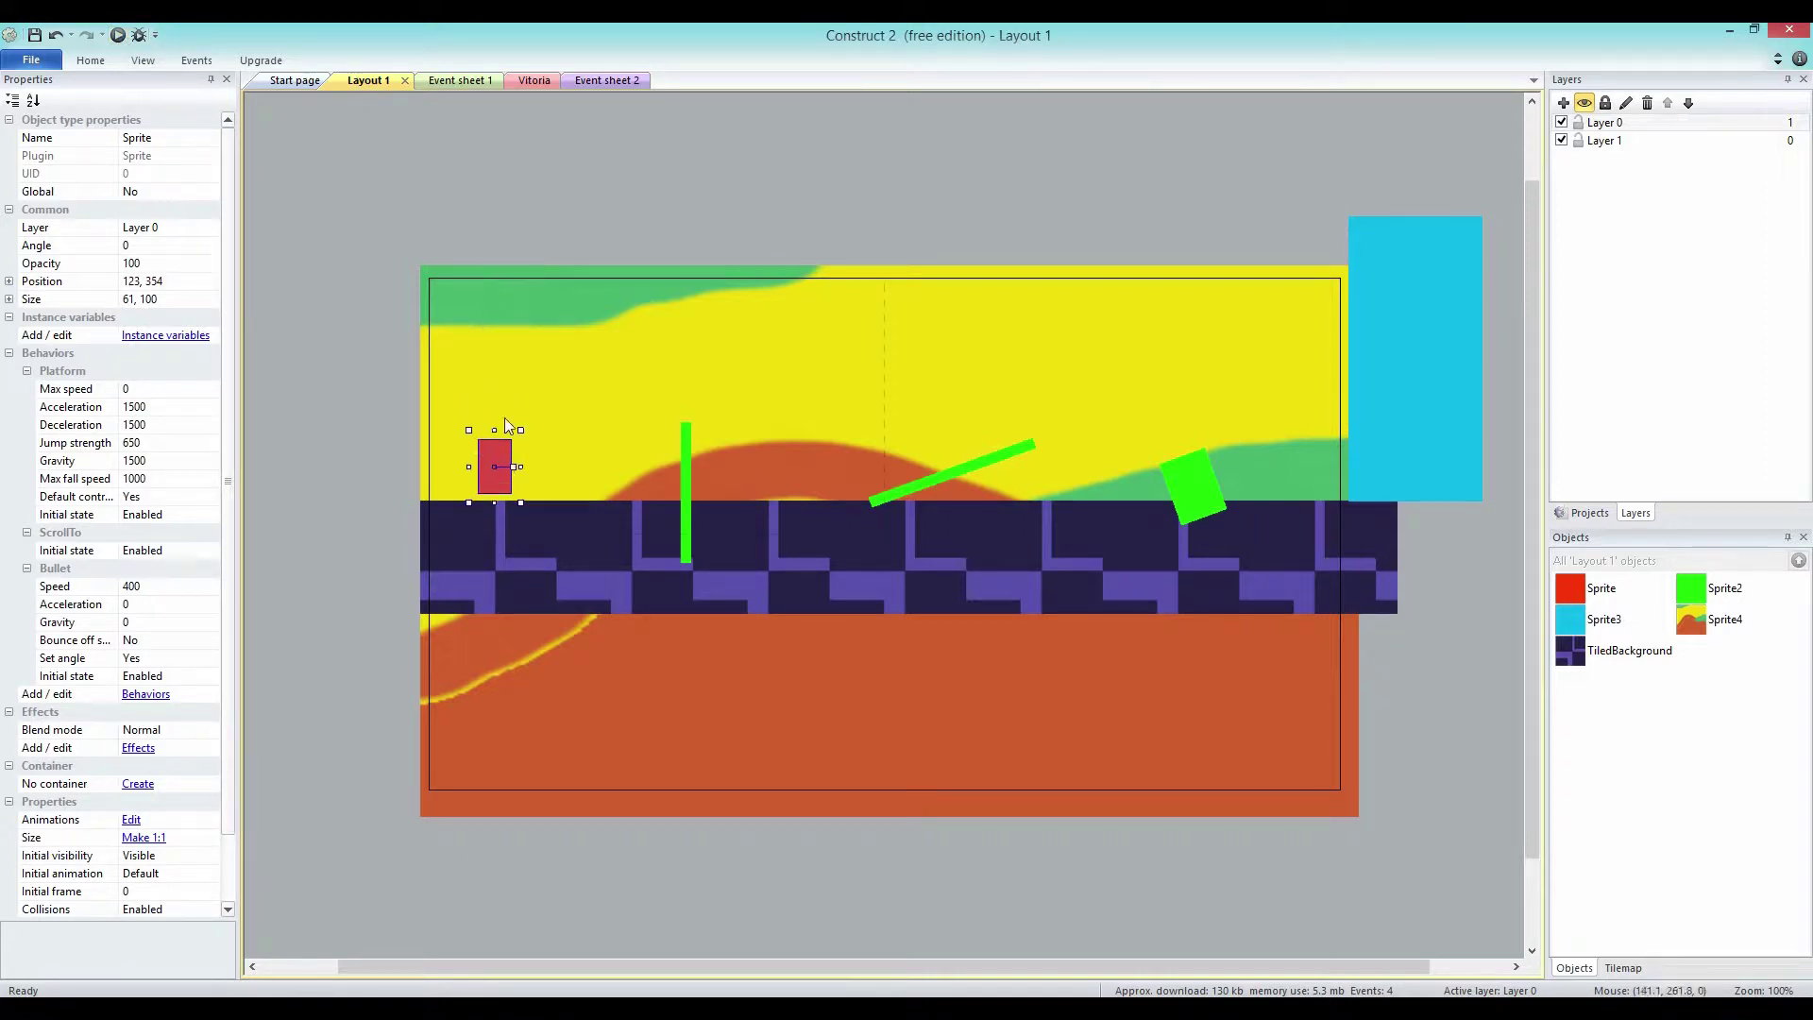
pyautogui.moveTo(516, 487); pyautogui.dragTo(532, 325)
# Clear the three green Sprite2 obstacles from the play path: vertical bar to about 42, 657, slanted bar to -128, 1012, block to -48, 1188.
pyautogui.moveTo(687, 472); pyautogui.dragTo(453, 523)
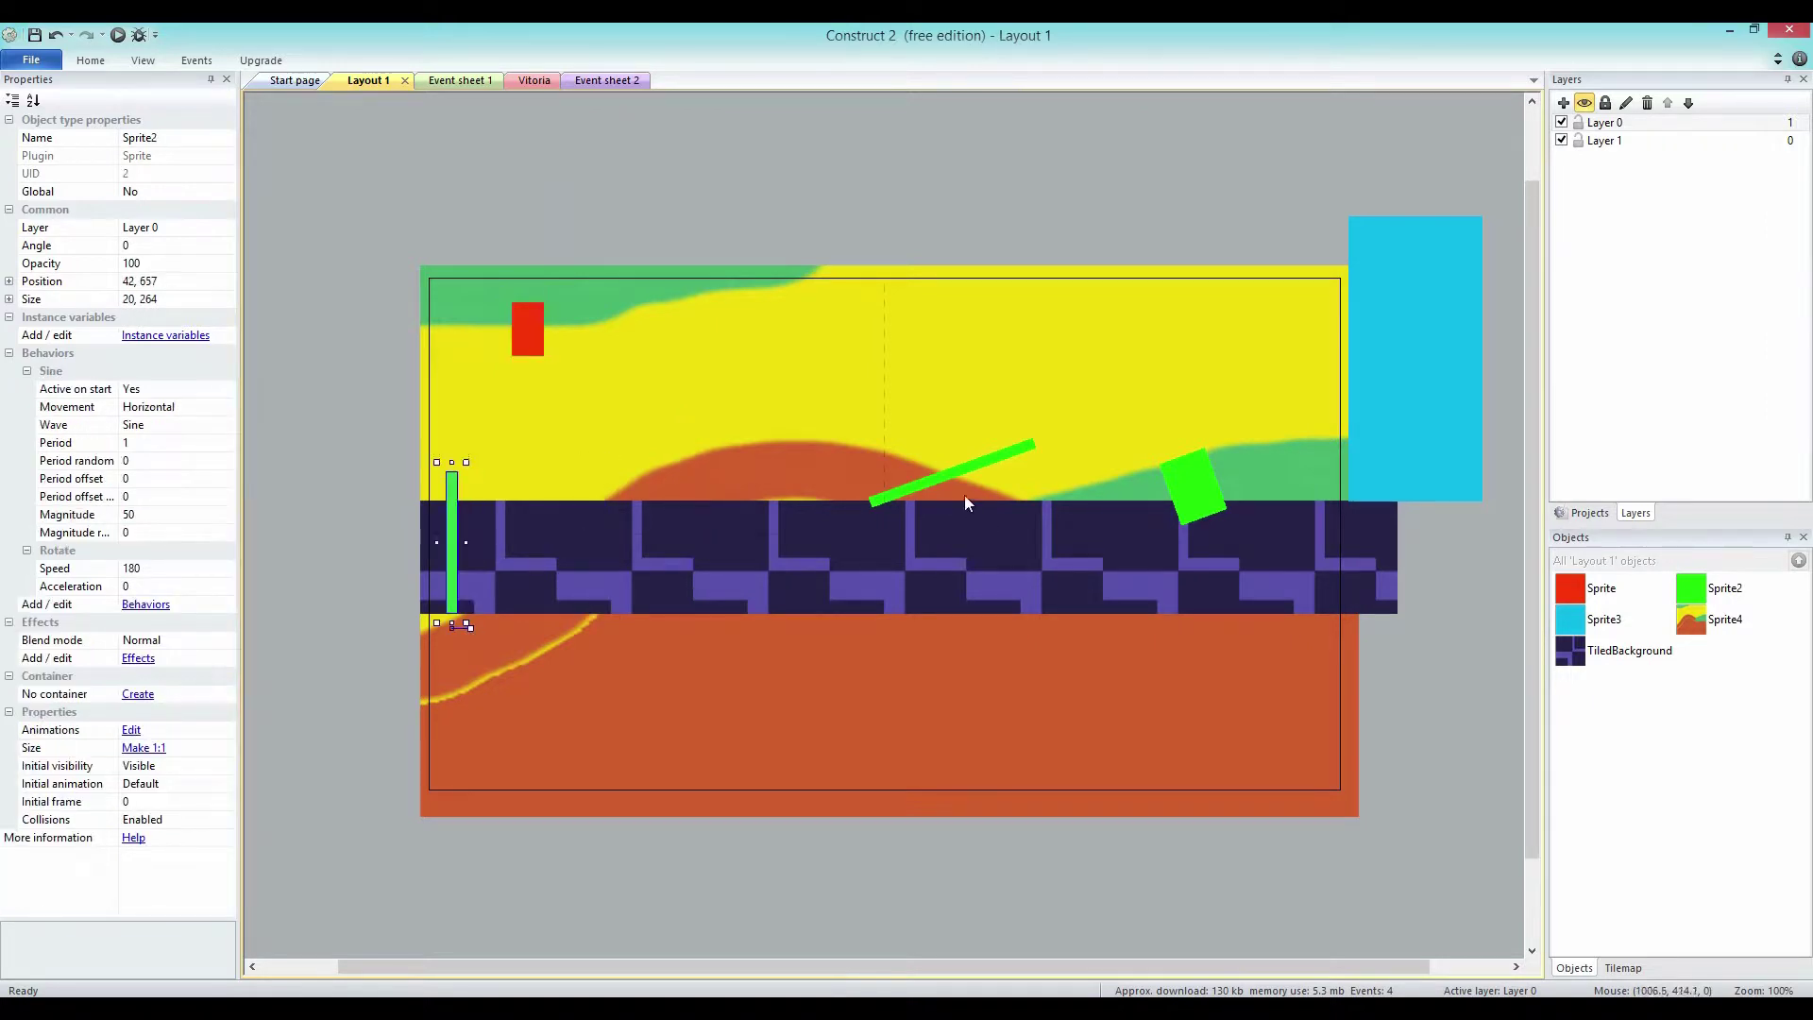
pyautogui.moveTo(973, 472); pyautogui.dragTo(507, 774)
pyautogui.moveTo(1192, 488); pyautogui.dragTo(427, 900)
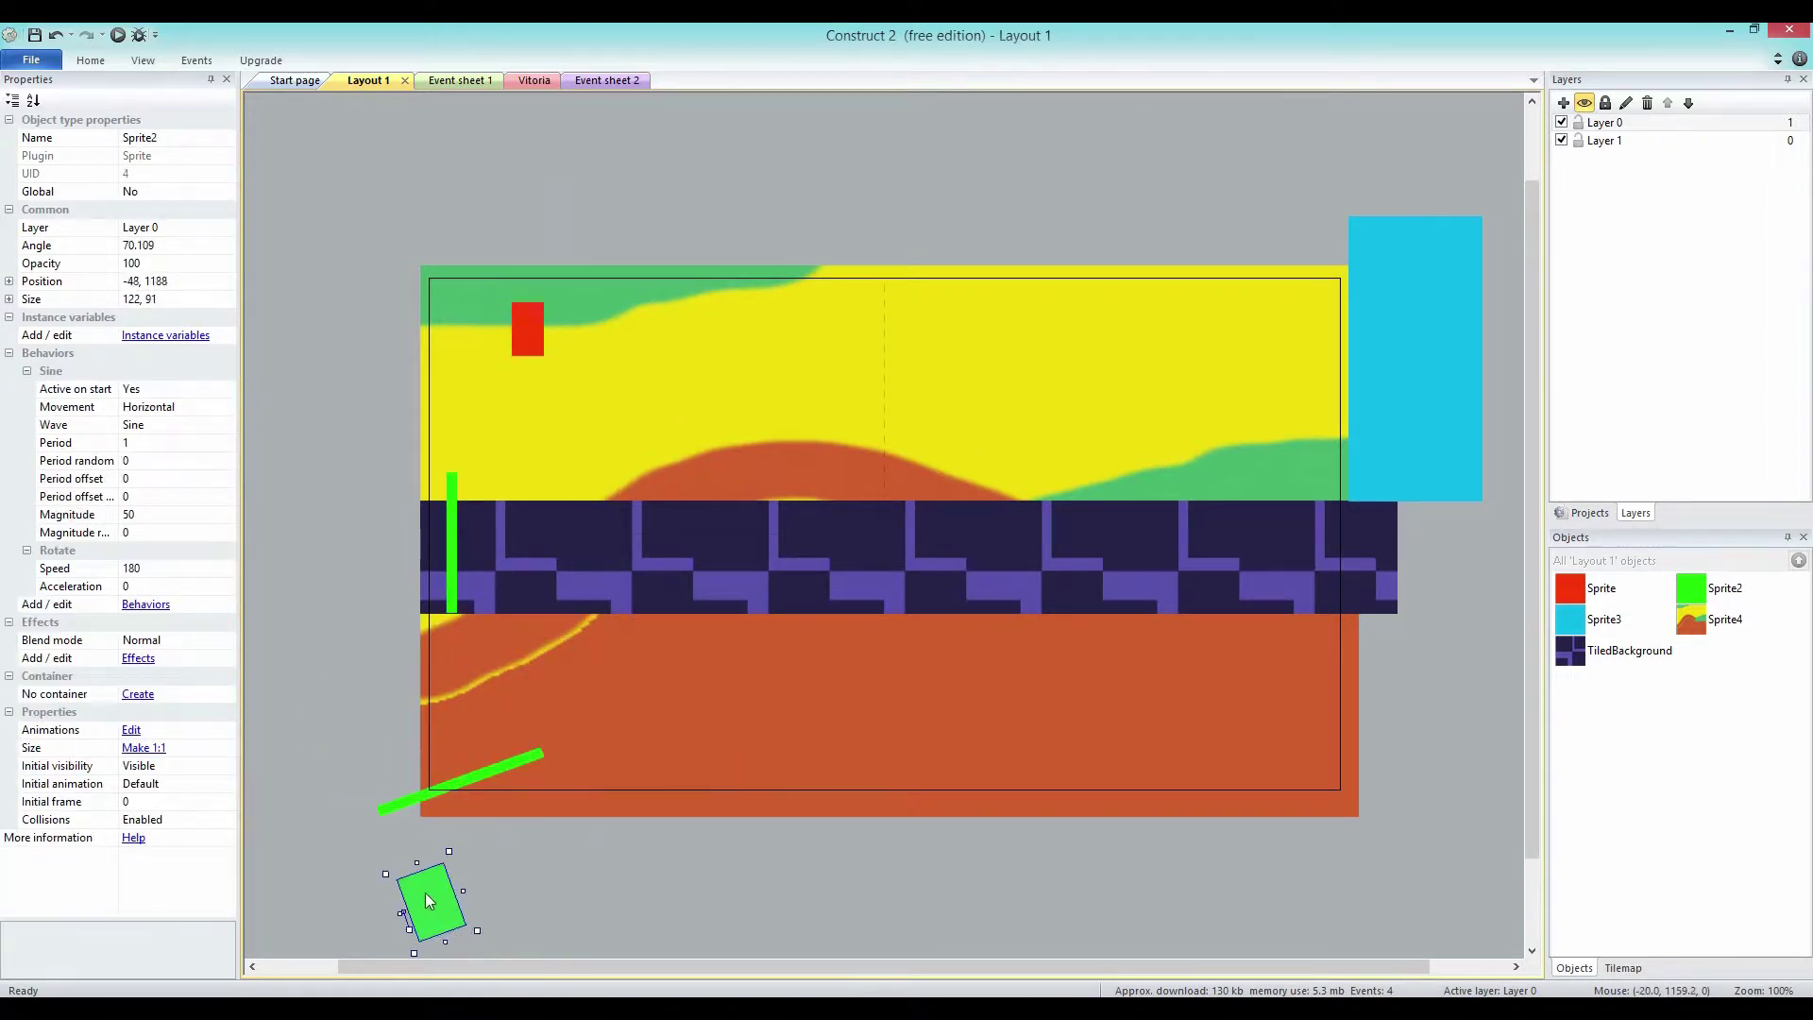
pyautogui.click(446, 338)
pyautogui.click(529, 335)
pyautogui.click(431, 342)
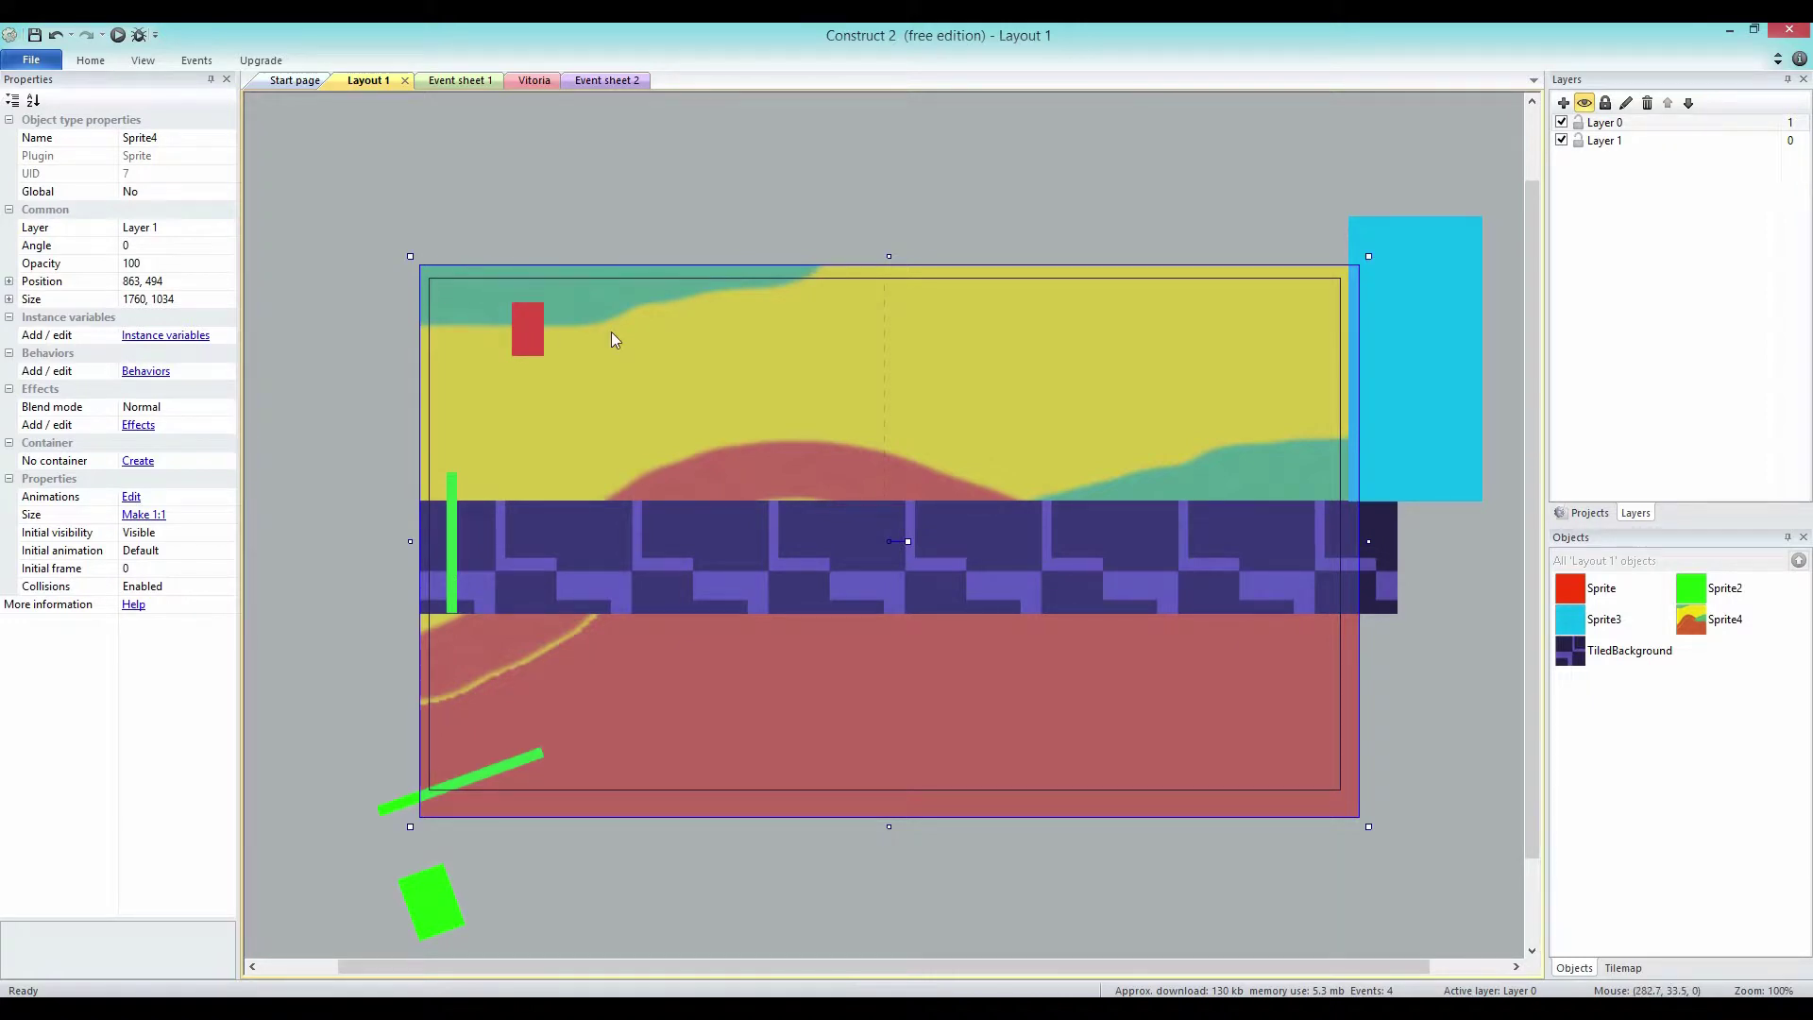
pyautogui.click(539, 753)
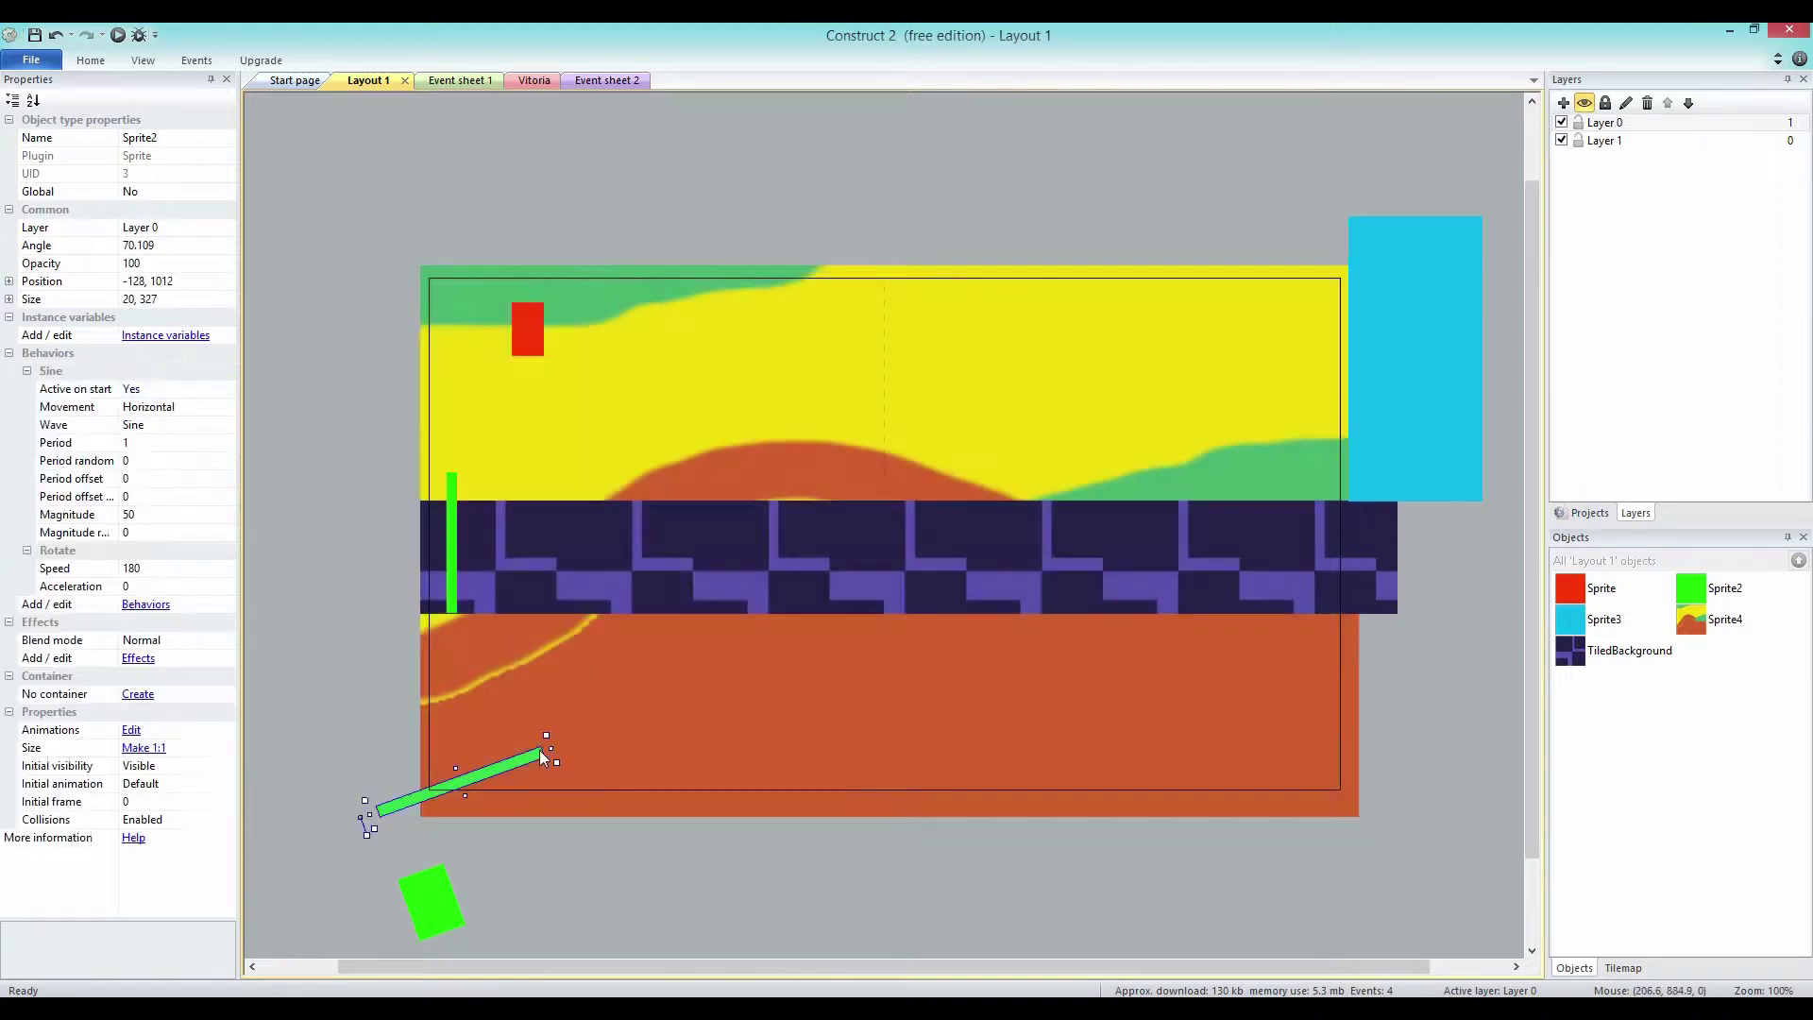
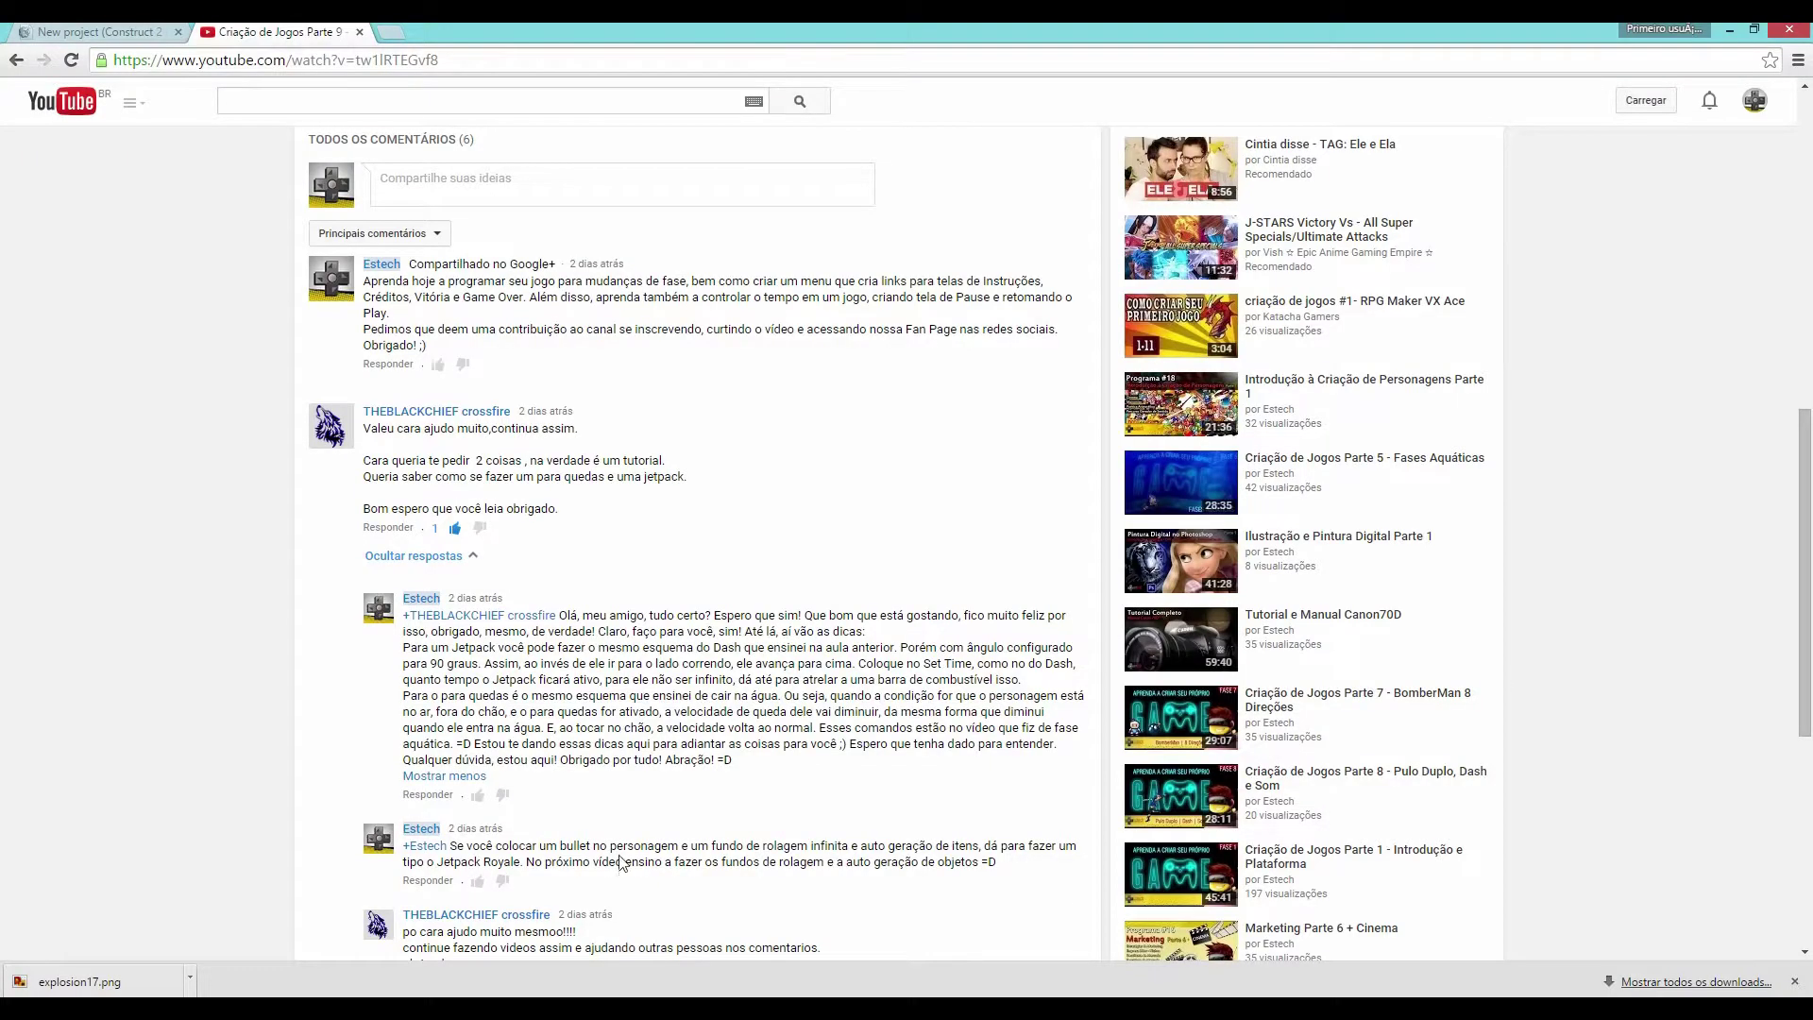
# Examine the YouTube video page and its viewer comments, highlighting the words asking about the jetpack and the parachute.
pyautogui.scroll(10, 508, 444)
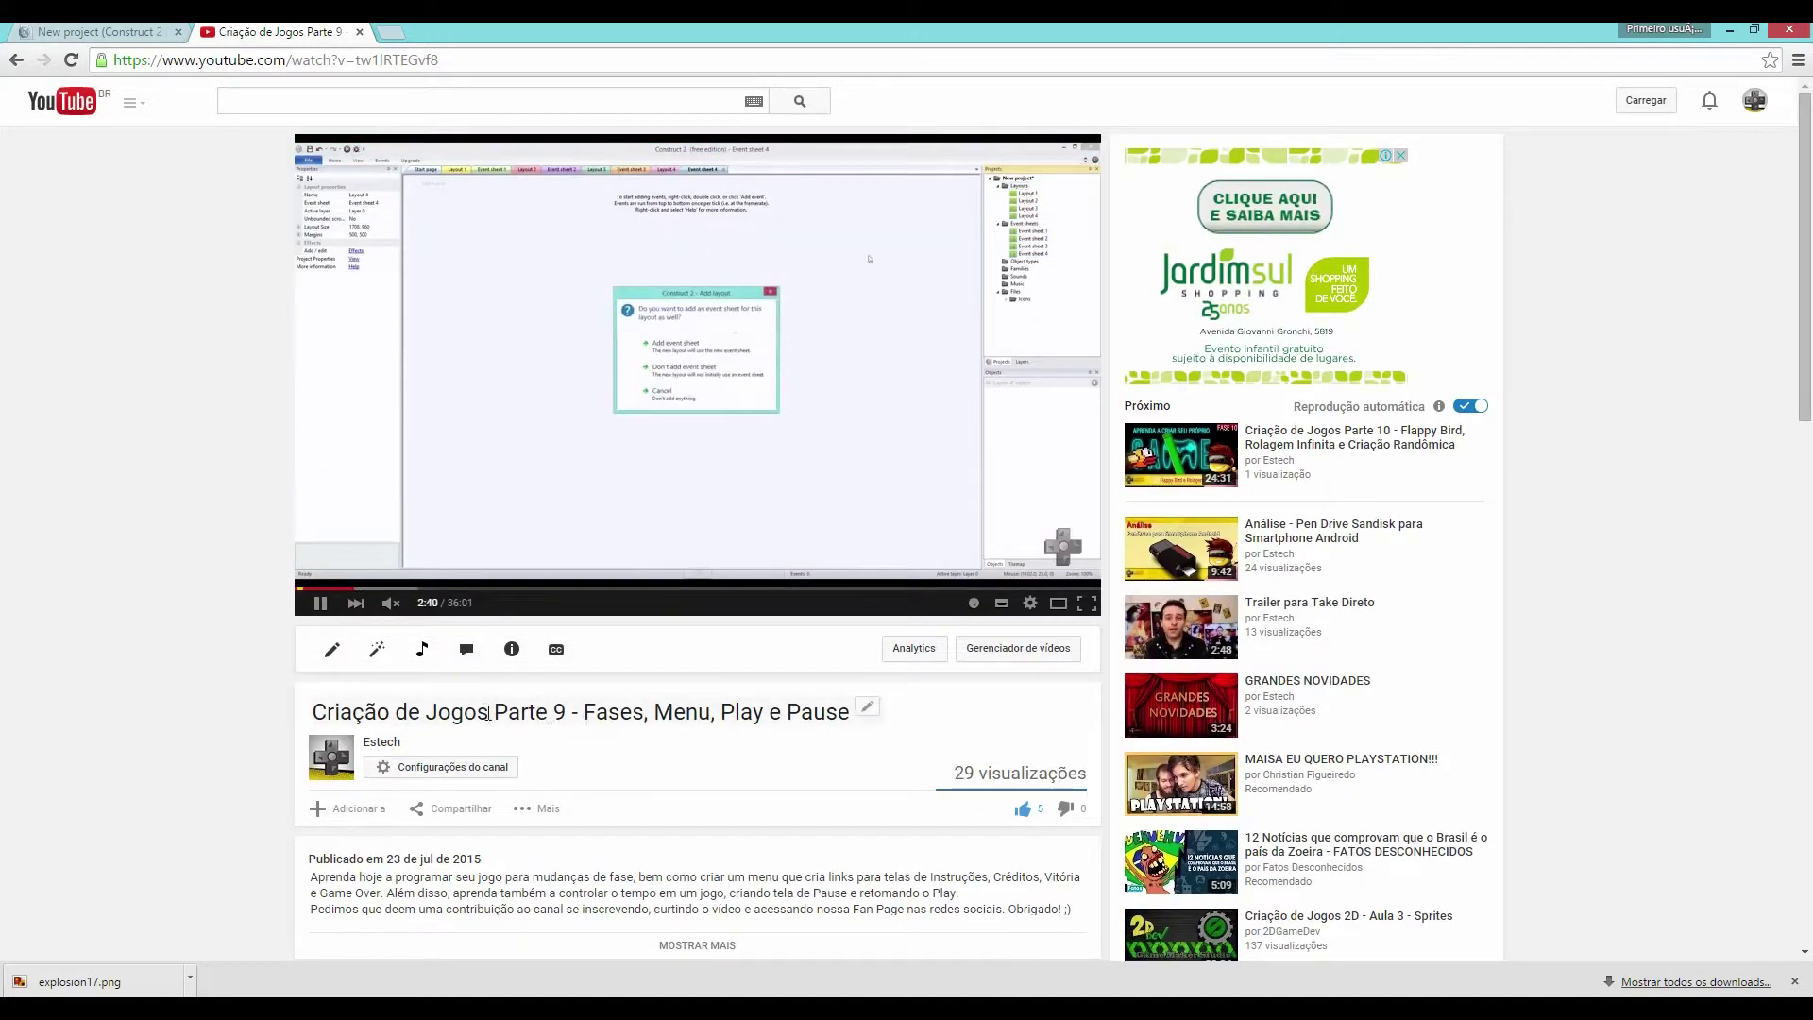
pyautogui.scroll(-8, 841, 721)
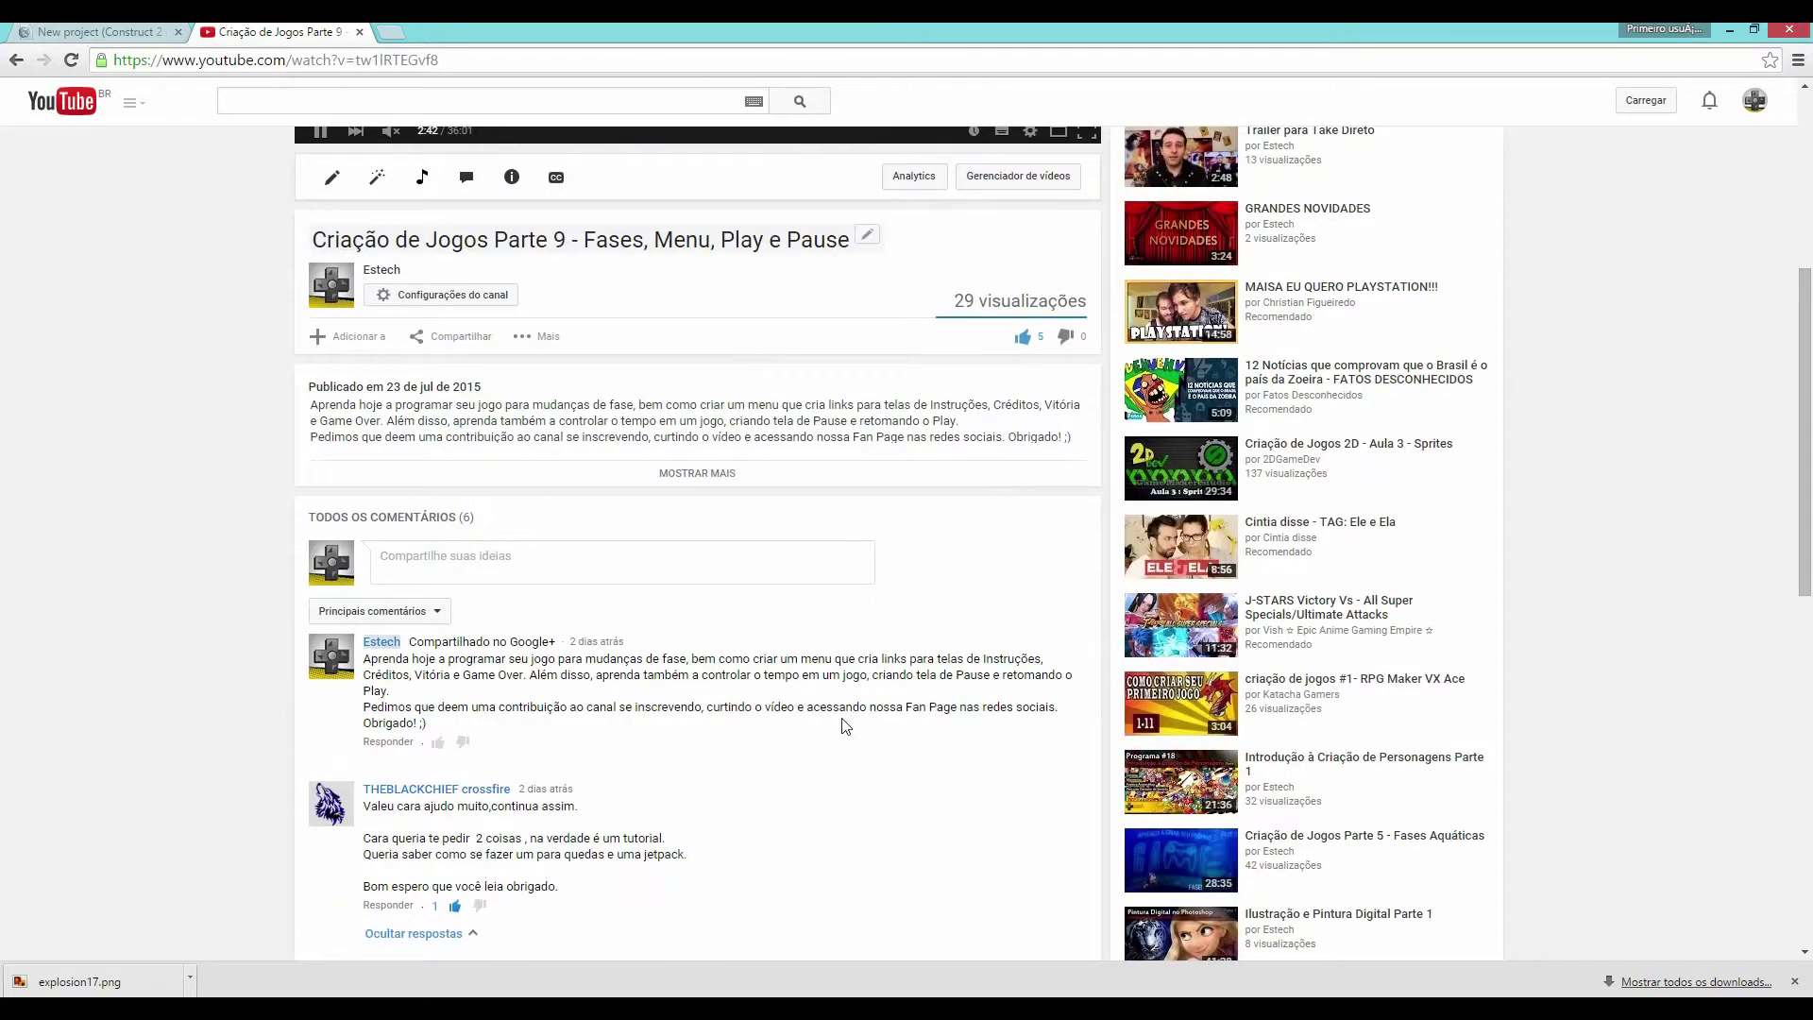
pyautogui.scroll(-2, 845, 725)
pyautogui.click(389, 319)
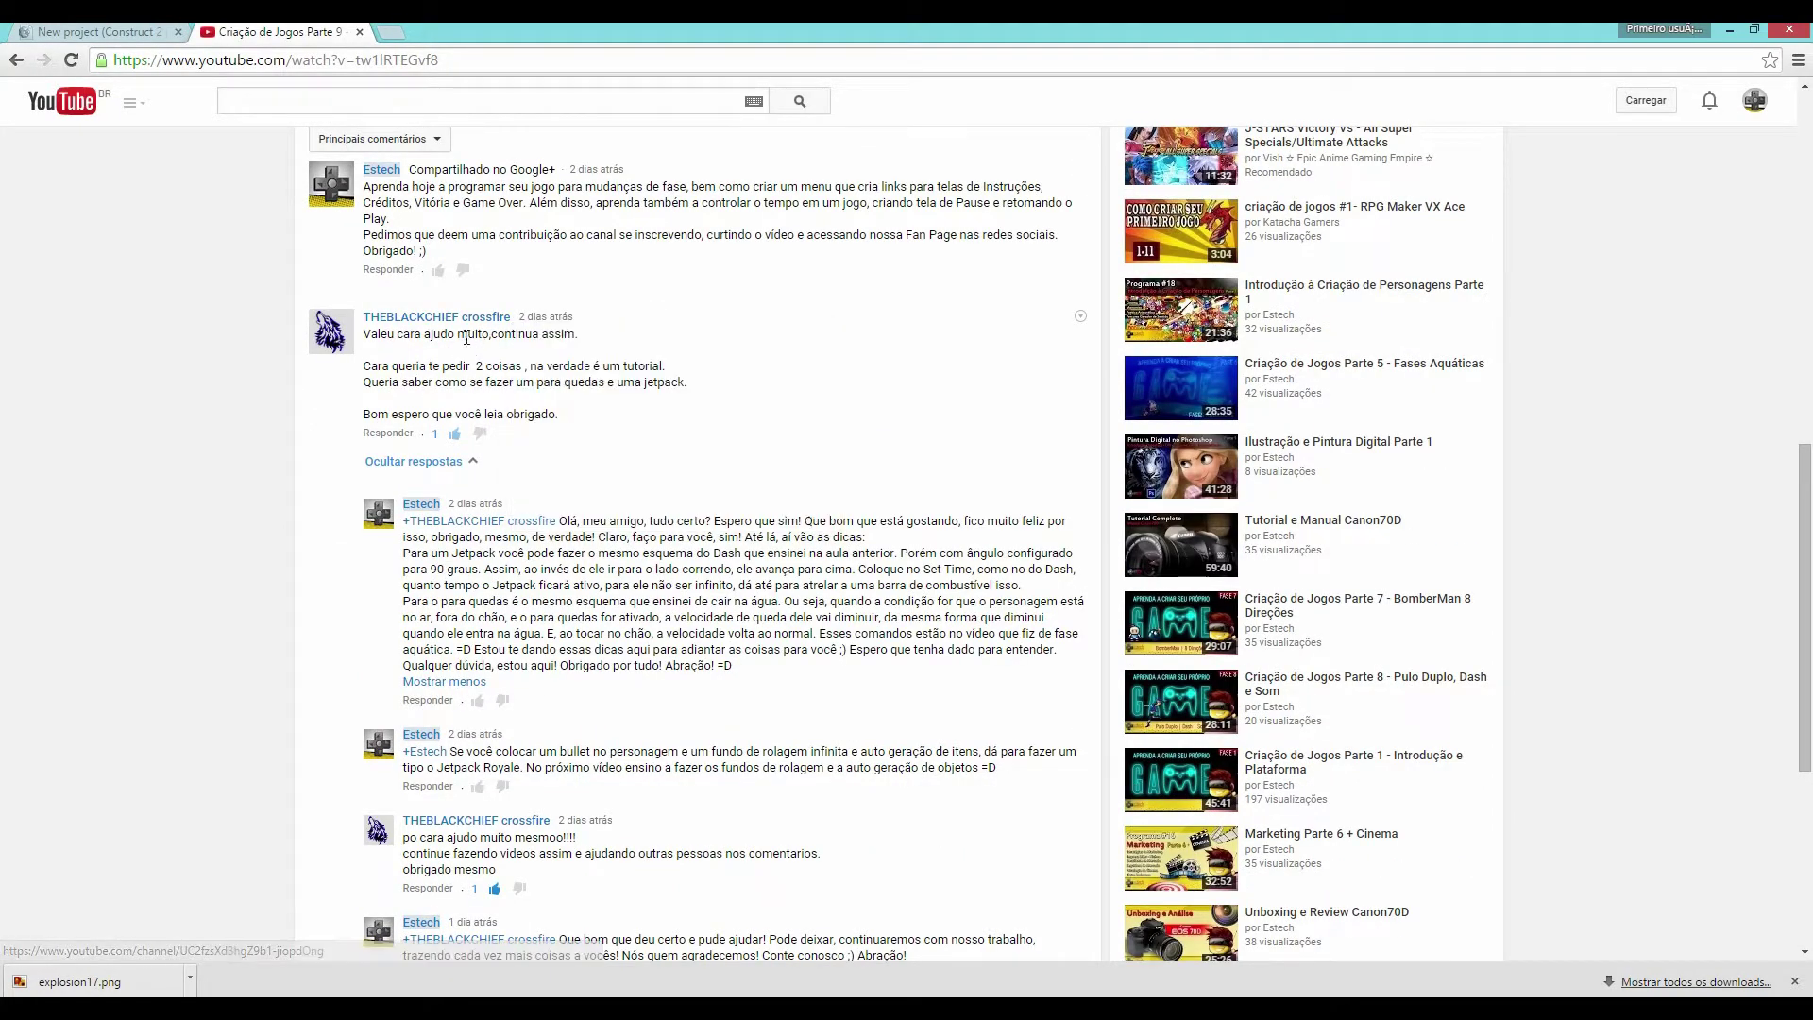
pyautogui.scroll(-1, 187, 355)
pyautogui.scroll(-1, 312, 300)
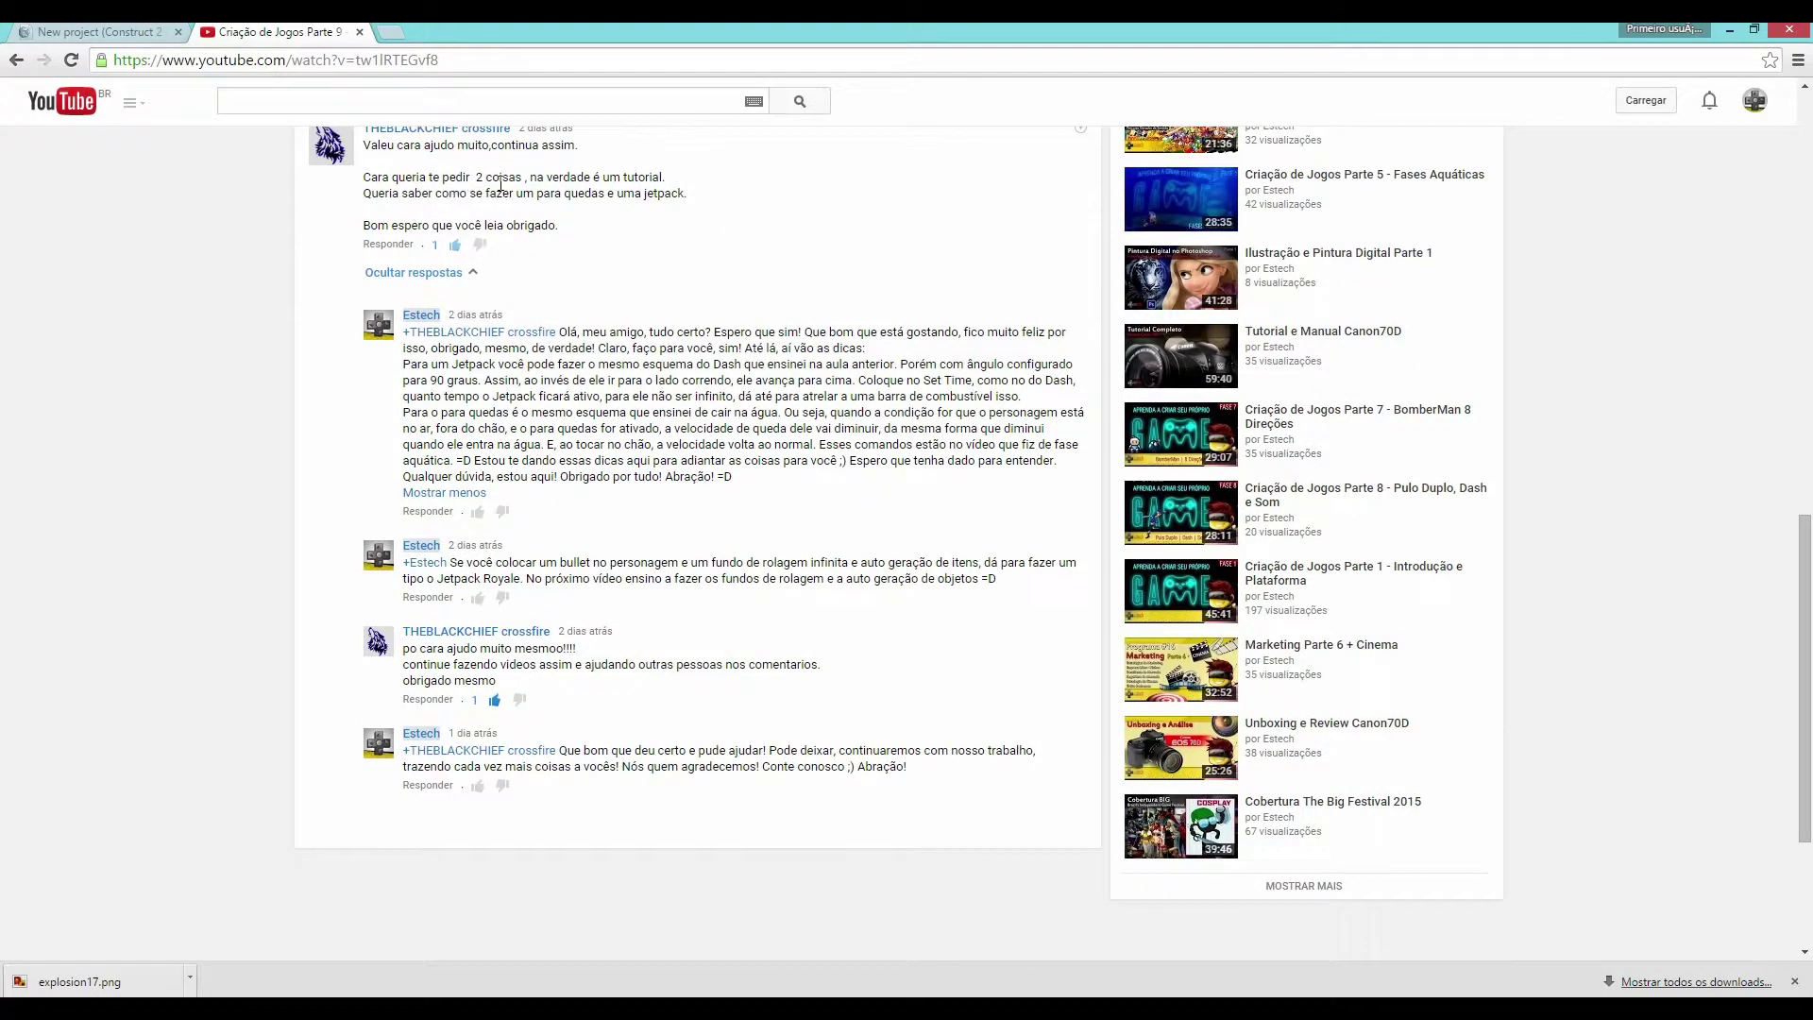
pyautogui.moveTo(585, 192); pyautogui.dragTo(678, 197)
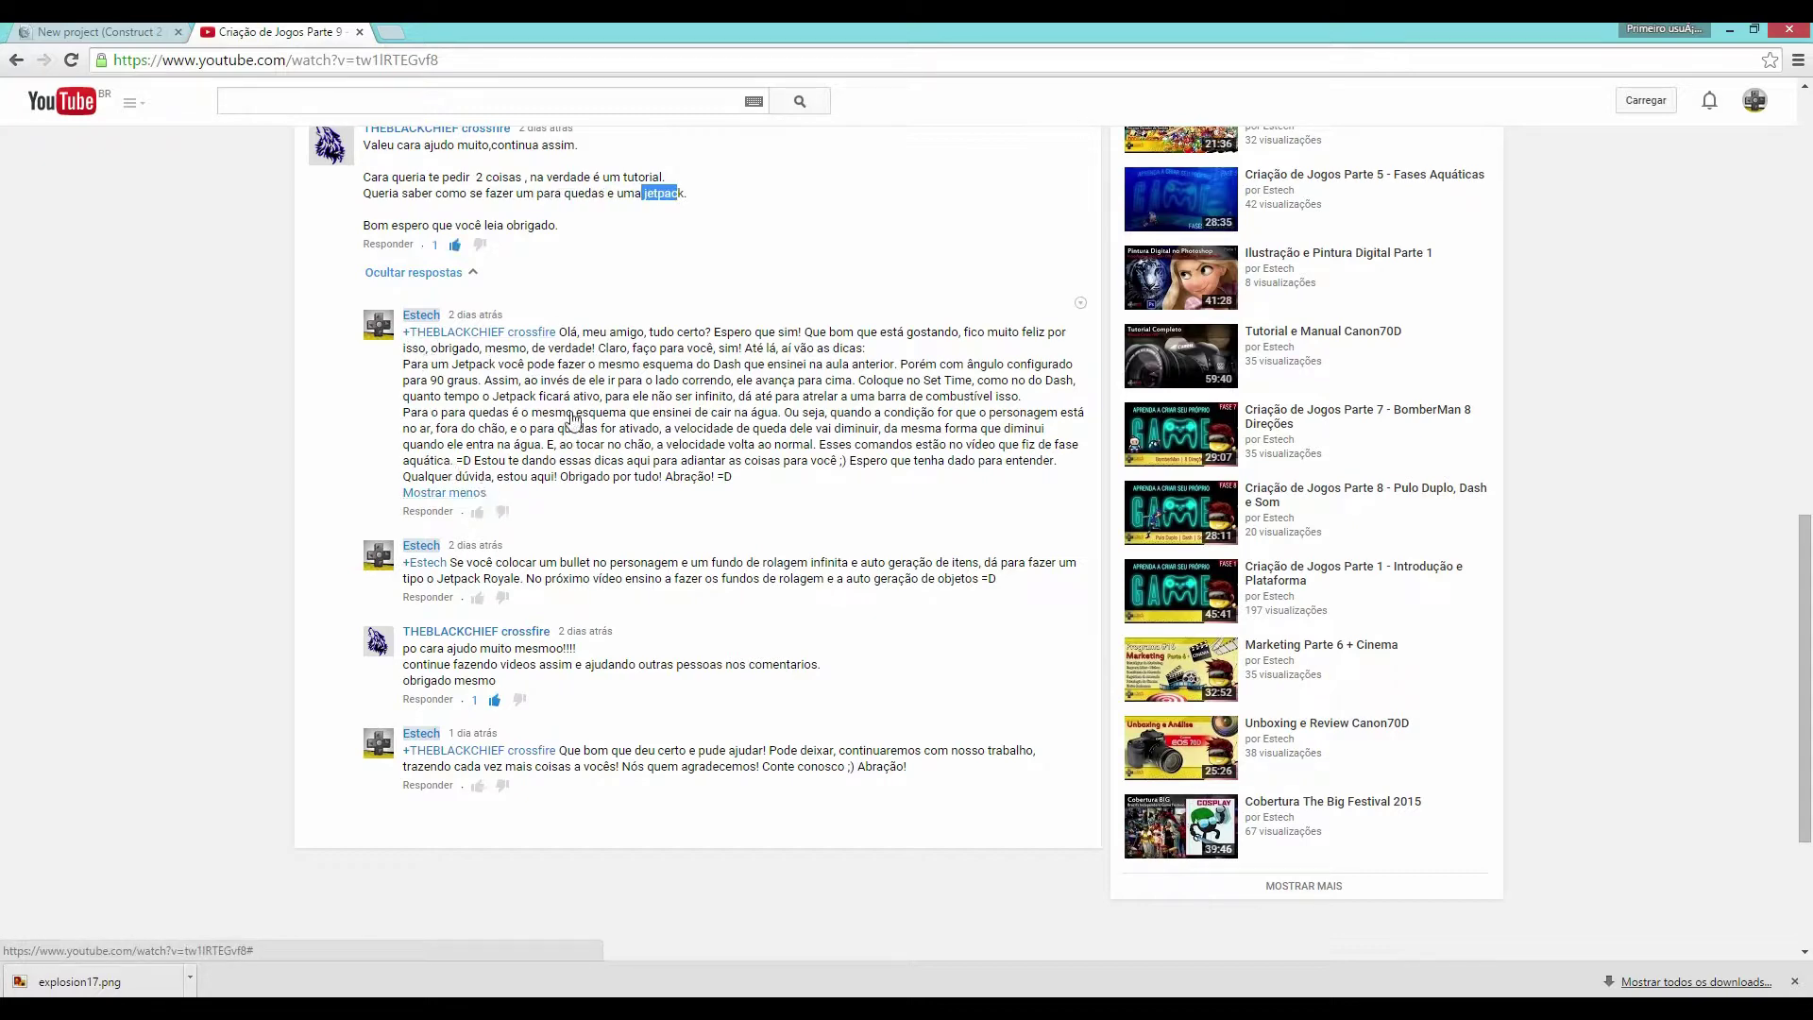
pyautogui.scroll(10, 573, 420)
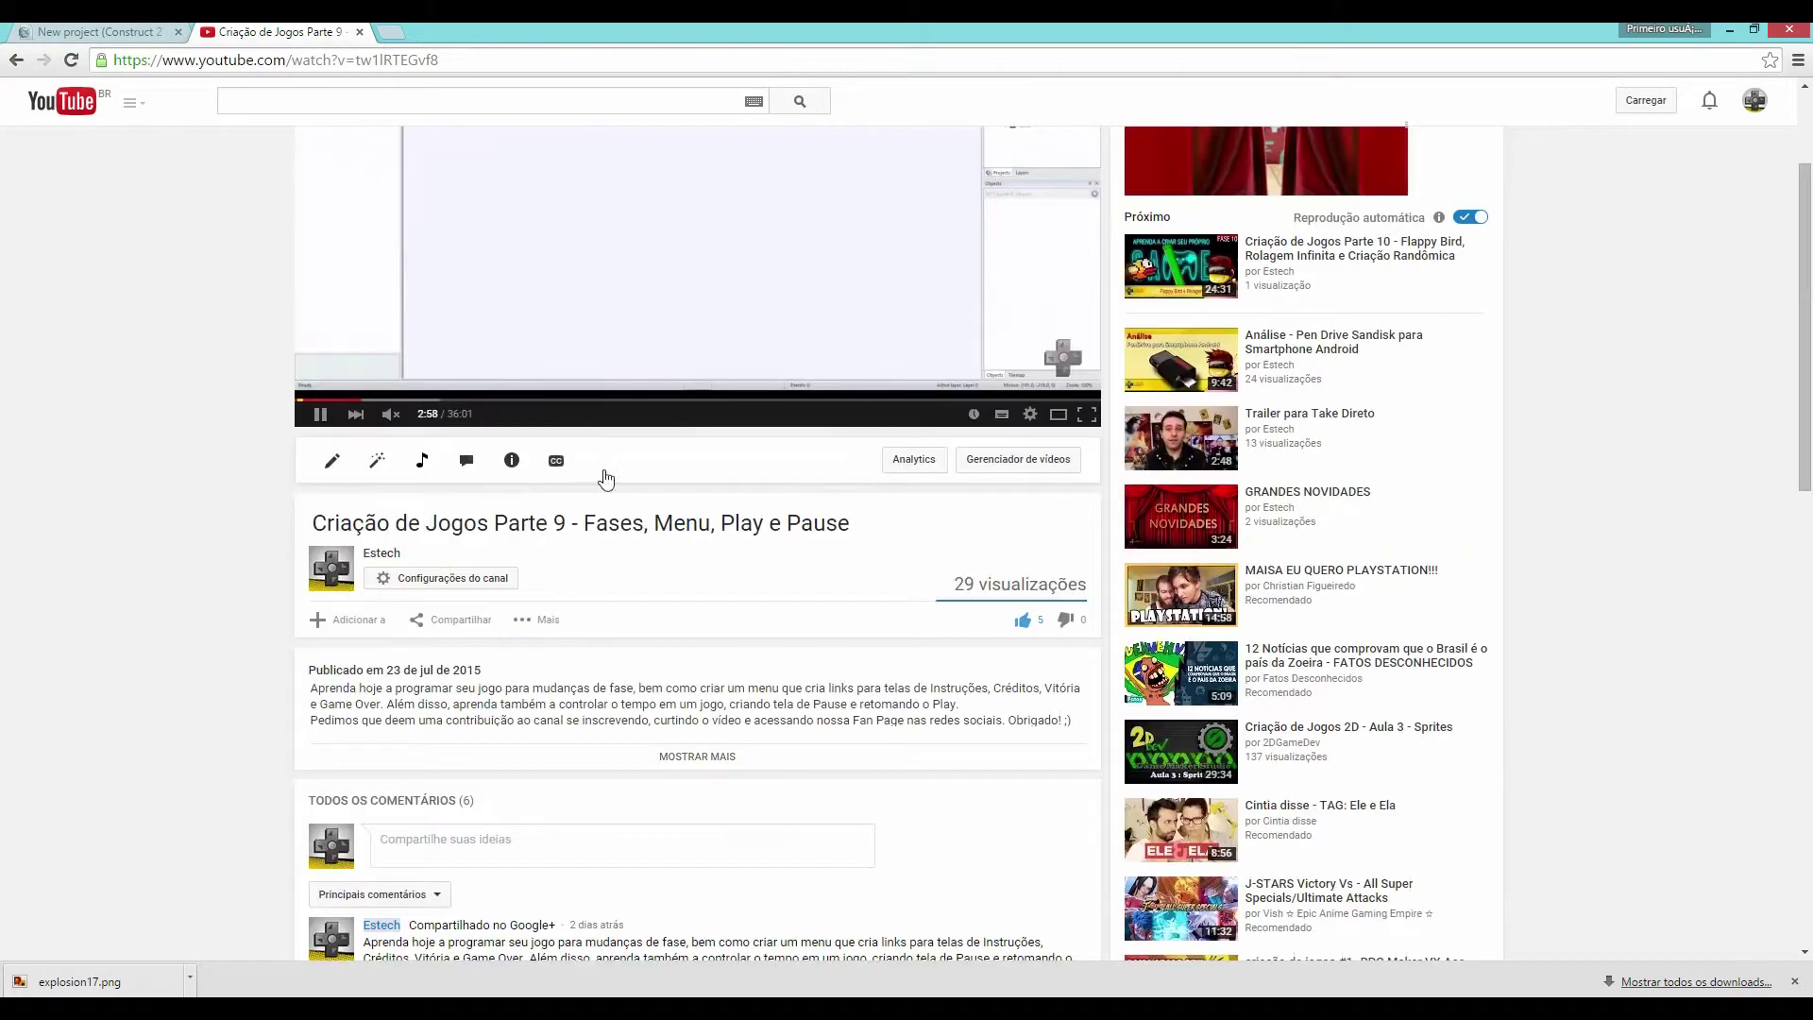
pyautogui.moveTo(988, 961)
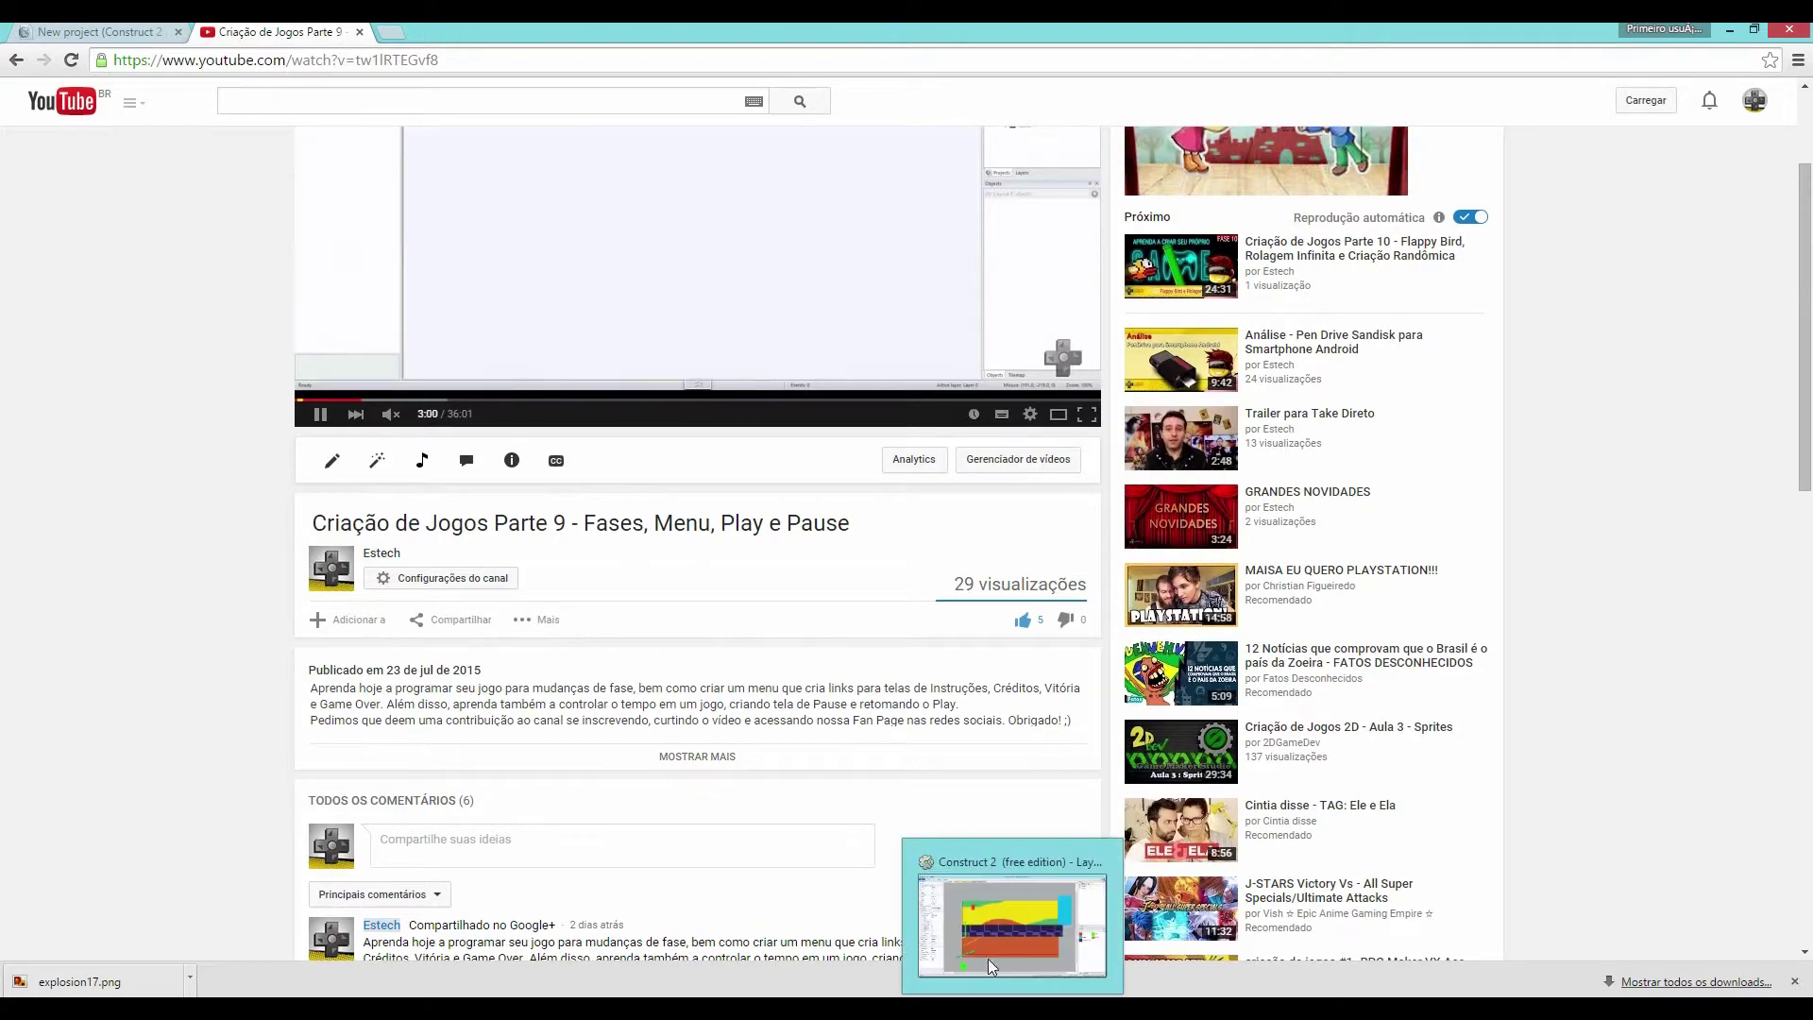
pyautogui.scroll(-7, 919, 761)
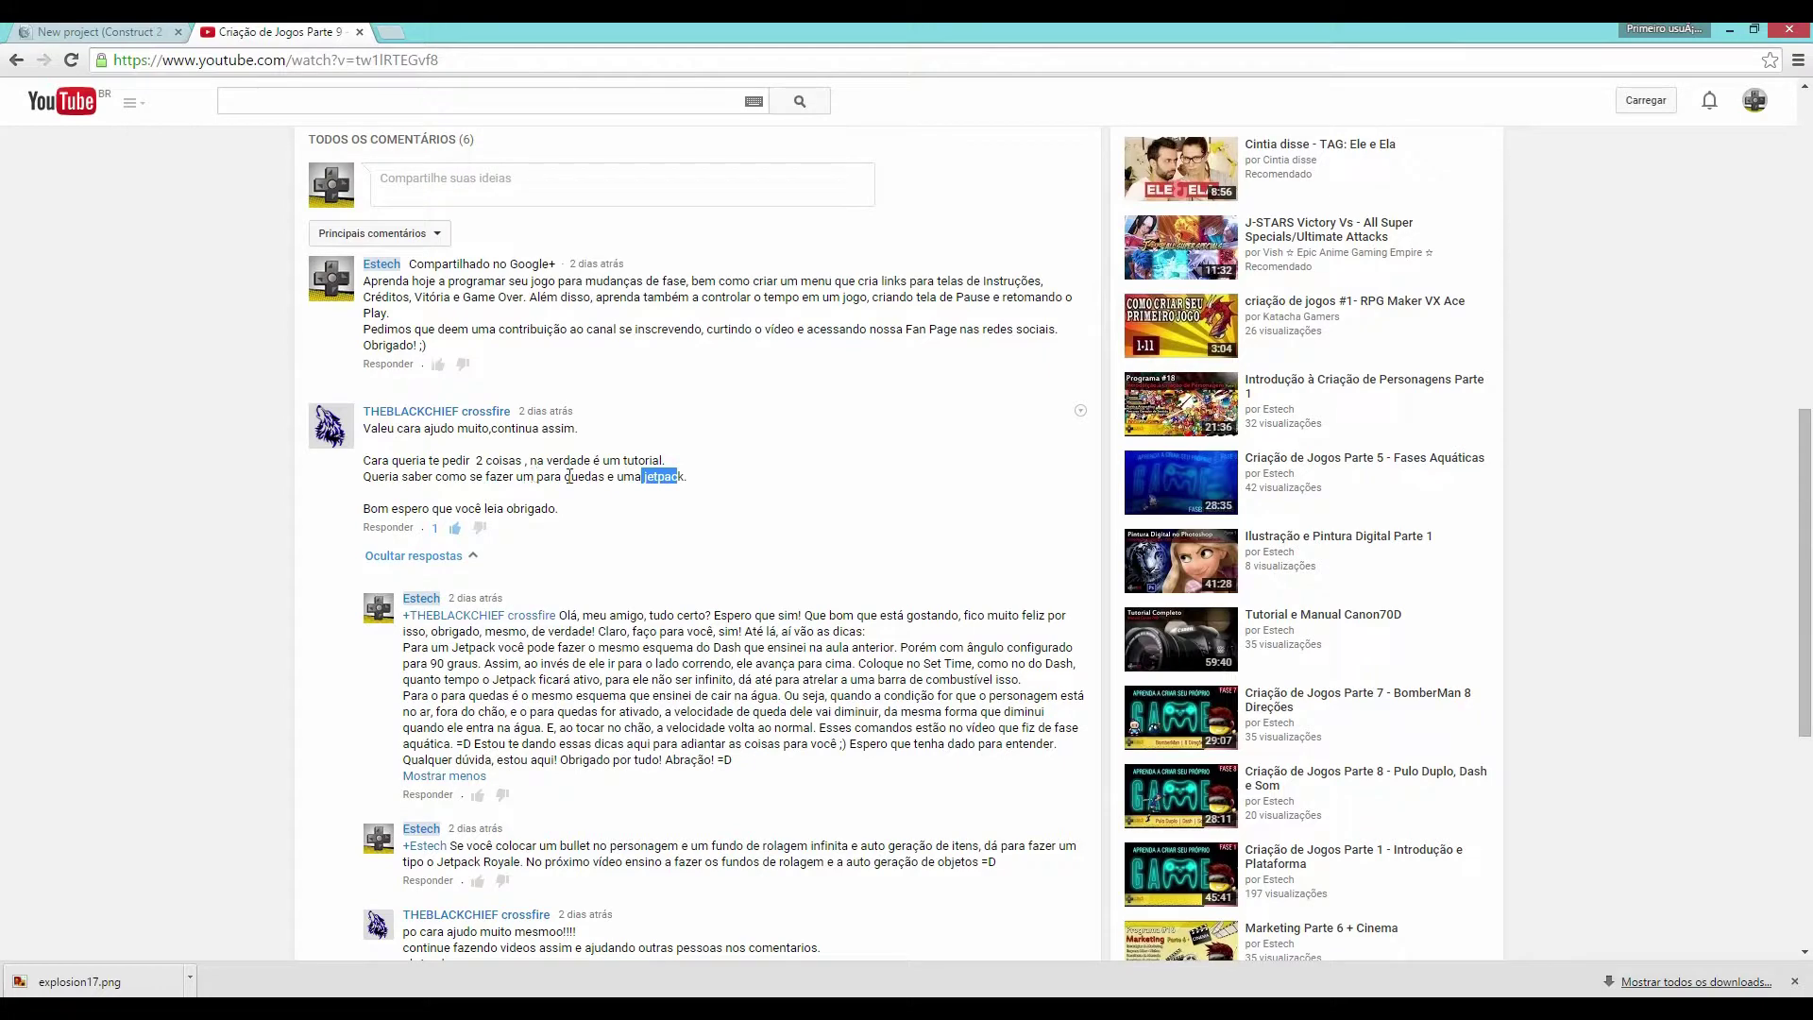
pyautogui.moveTo(539, 479); pyautogui.dragTo(598, 479)
# Switch to Construct 2 and move the red sprite around the scene to mimic flying and falling, ending at about 451, 41.
pyautogui.hotkey('alt', 'Tab')
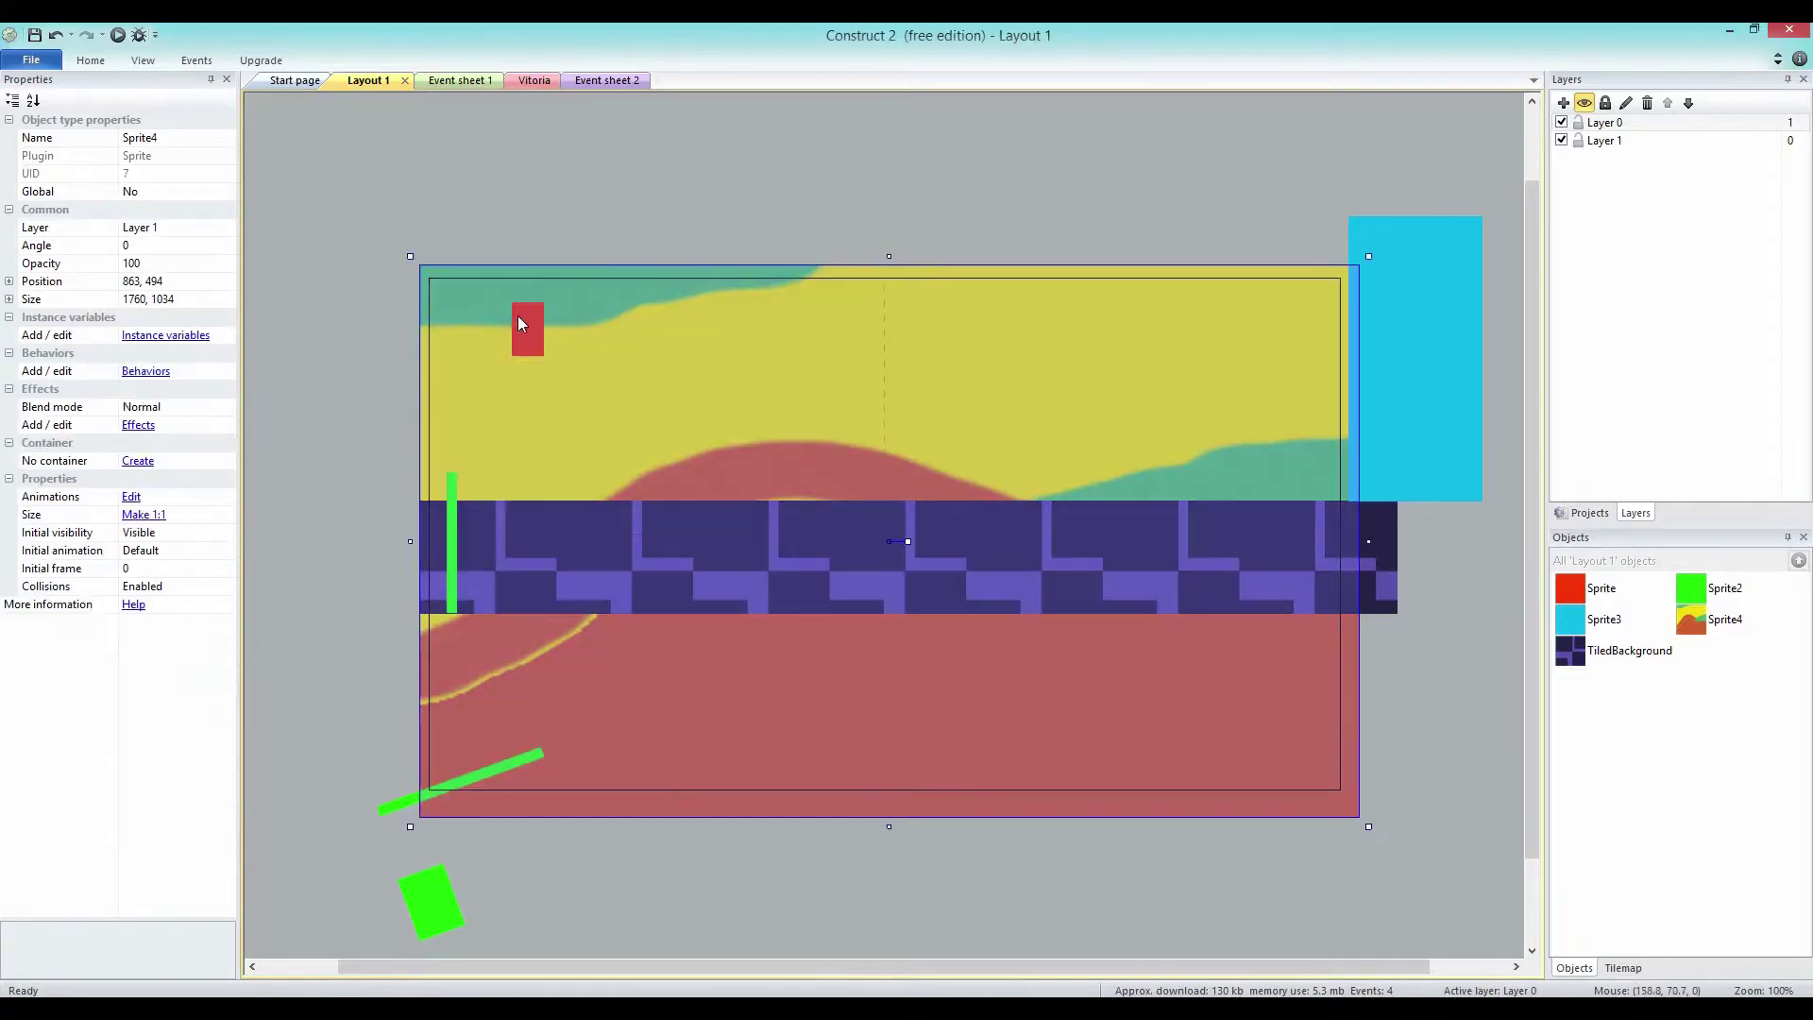
pyautogui.click(525, 321)
pyautogui.moveTo(526, 321); pyautogui.dragTo(508, 235)
pyautogui.moveTo(546, 332); pyautogui.dragTo(490, 304)
pyautogui.moveTo(550, 416); pyautogui.dragTo(774, 255)
pyautogui.moveTo(780, 388); pyautogui.dragTo(783, 524)
pyautogui.moveTo(710, 383); pyautogui.dragTo(557, 265)
pyautogui.moveTo(551, 189); pyautogui.dragTo(687, 116)
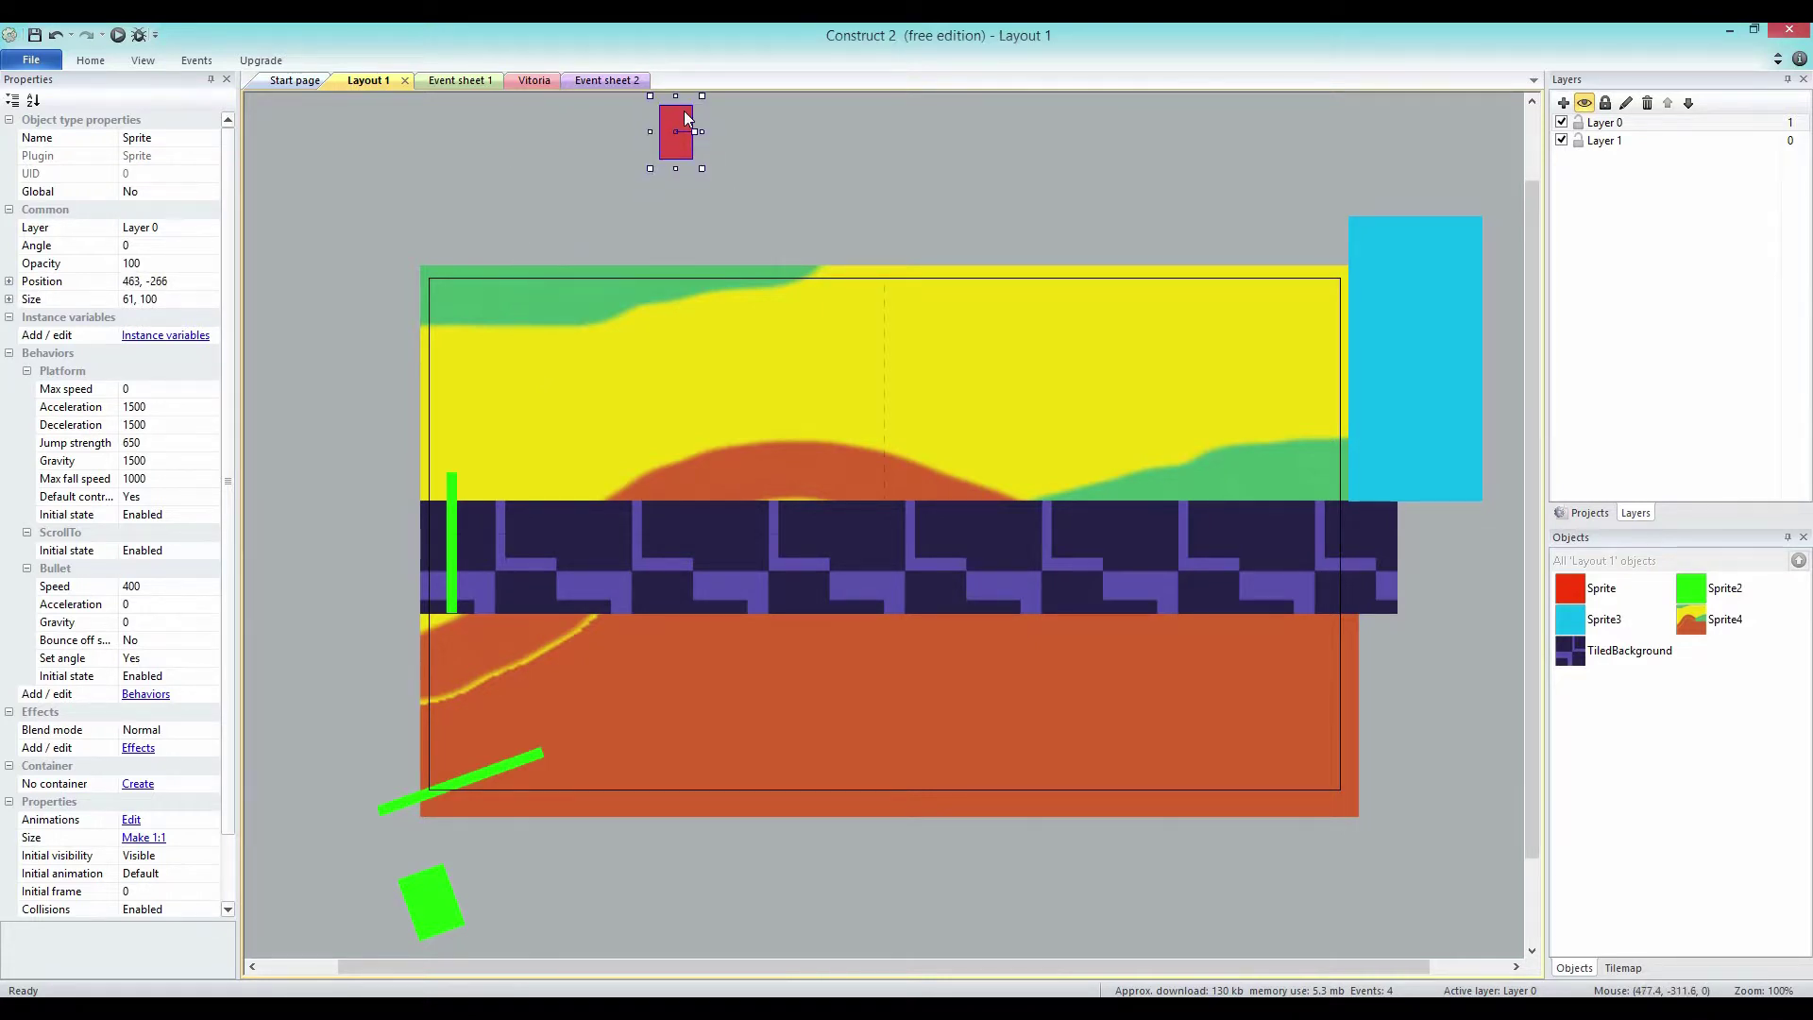
pyautogui.moveTo(677, 275); pyautogui.dragTo(679, 283)
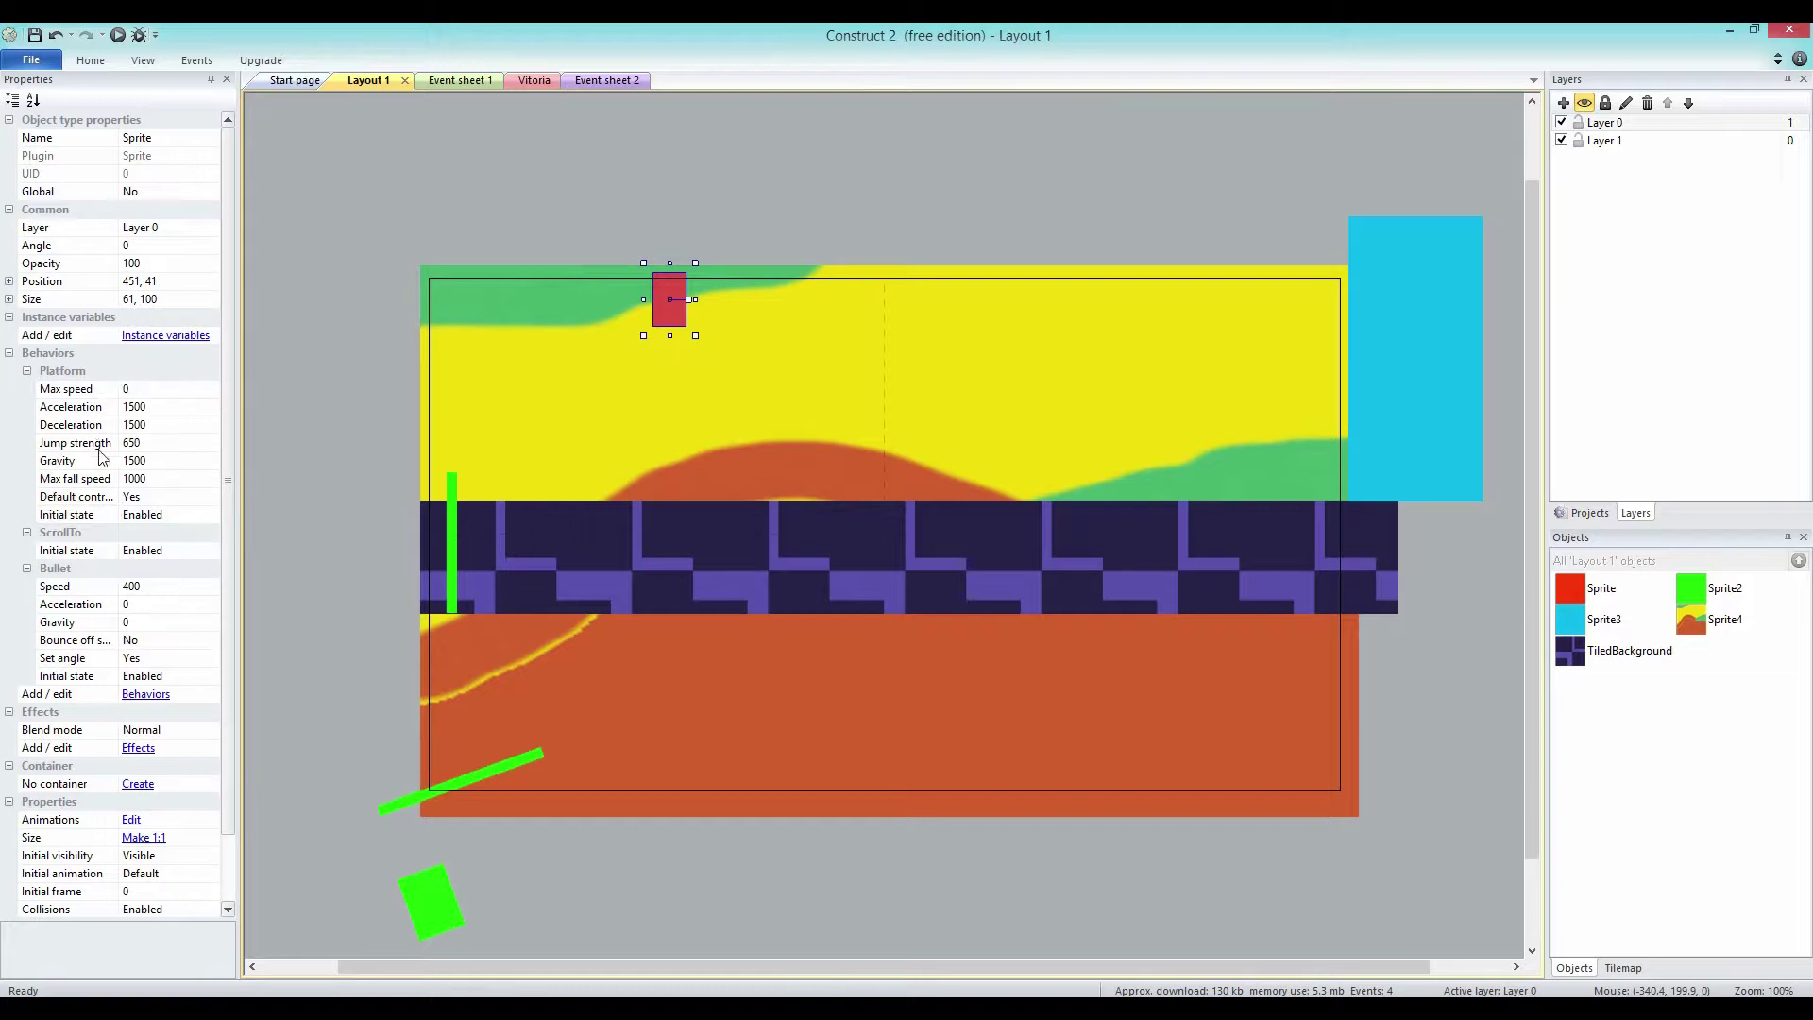
# Open the red sprite's Platform Max fall speed for editing, and move the sprite to about 237, 115.
pyautogui.click(71, 463)
pyautogui.click(74, 479)
pyautogui.click(151, 478)
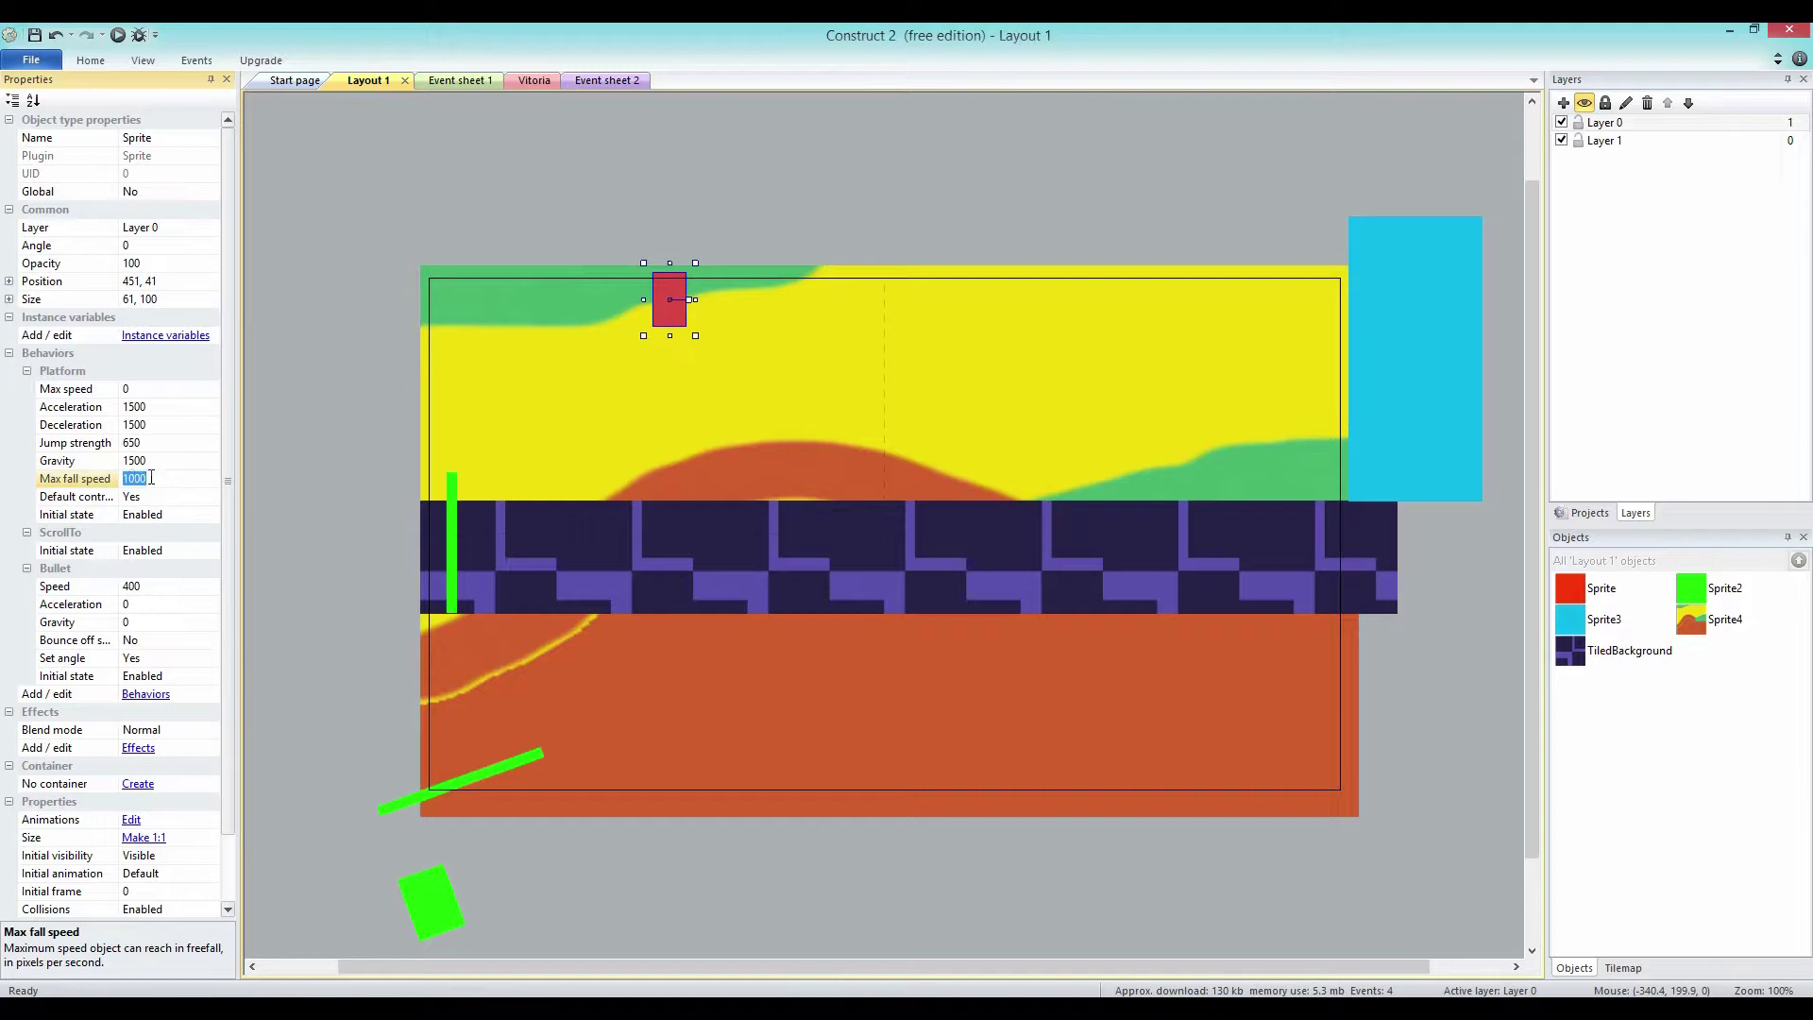
pyautogui.moveTo(672, 285)
pyautogui.mouseDown()
pyautogui.moveTo(707, 146)
pyautogui.moveTo(725, 244)
pyautogui.moveTo(648, 304)
pyautogui.mouseUp()
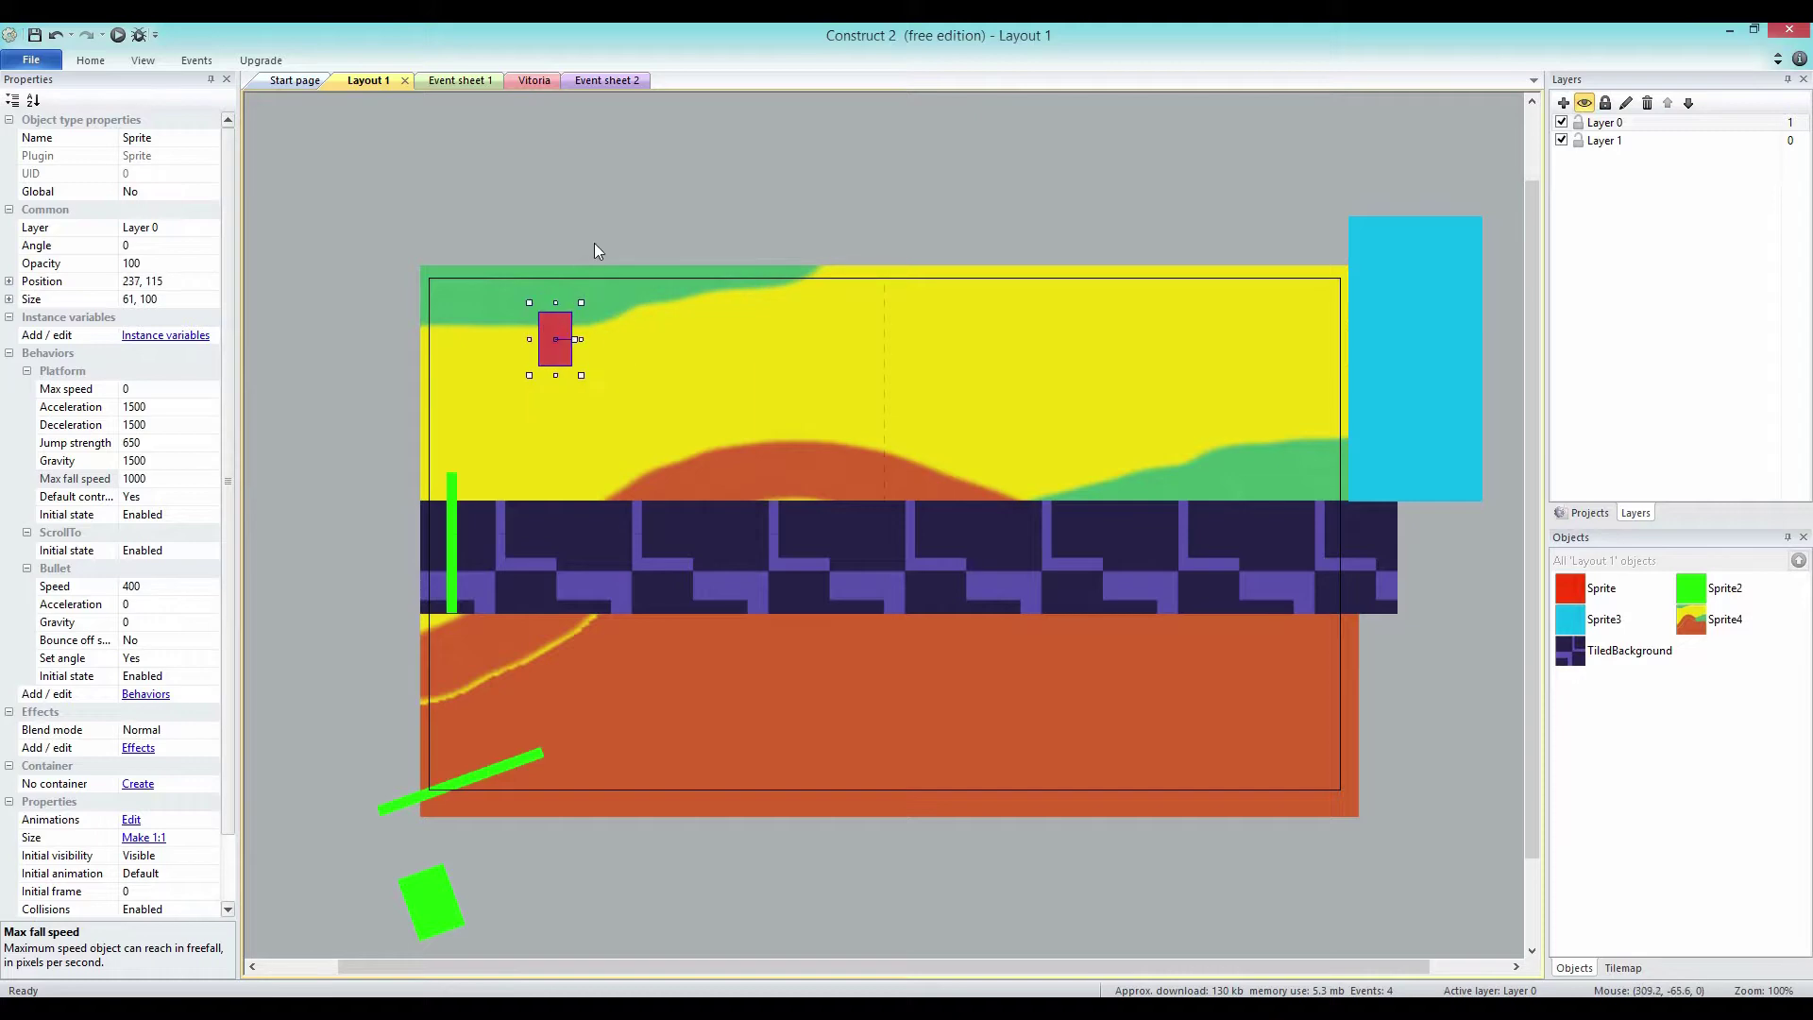
# Switch to the YouTube page in the browser and highlight "uma jetpack" in the viewer's comment.
pyautogui.click(627, 988)
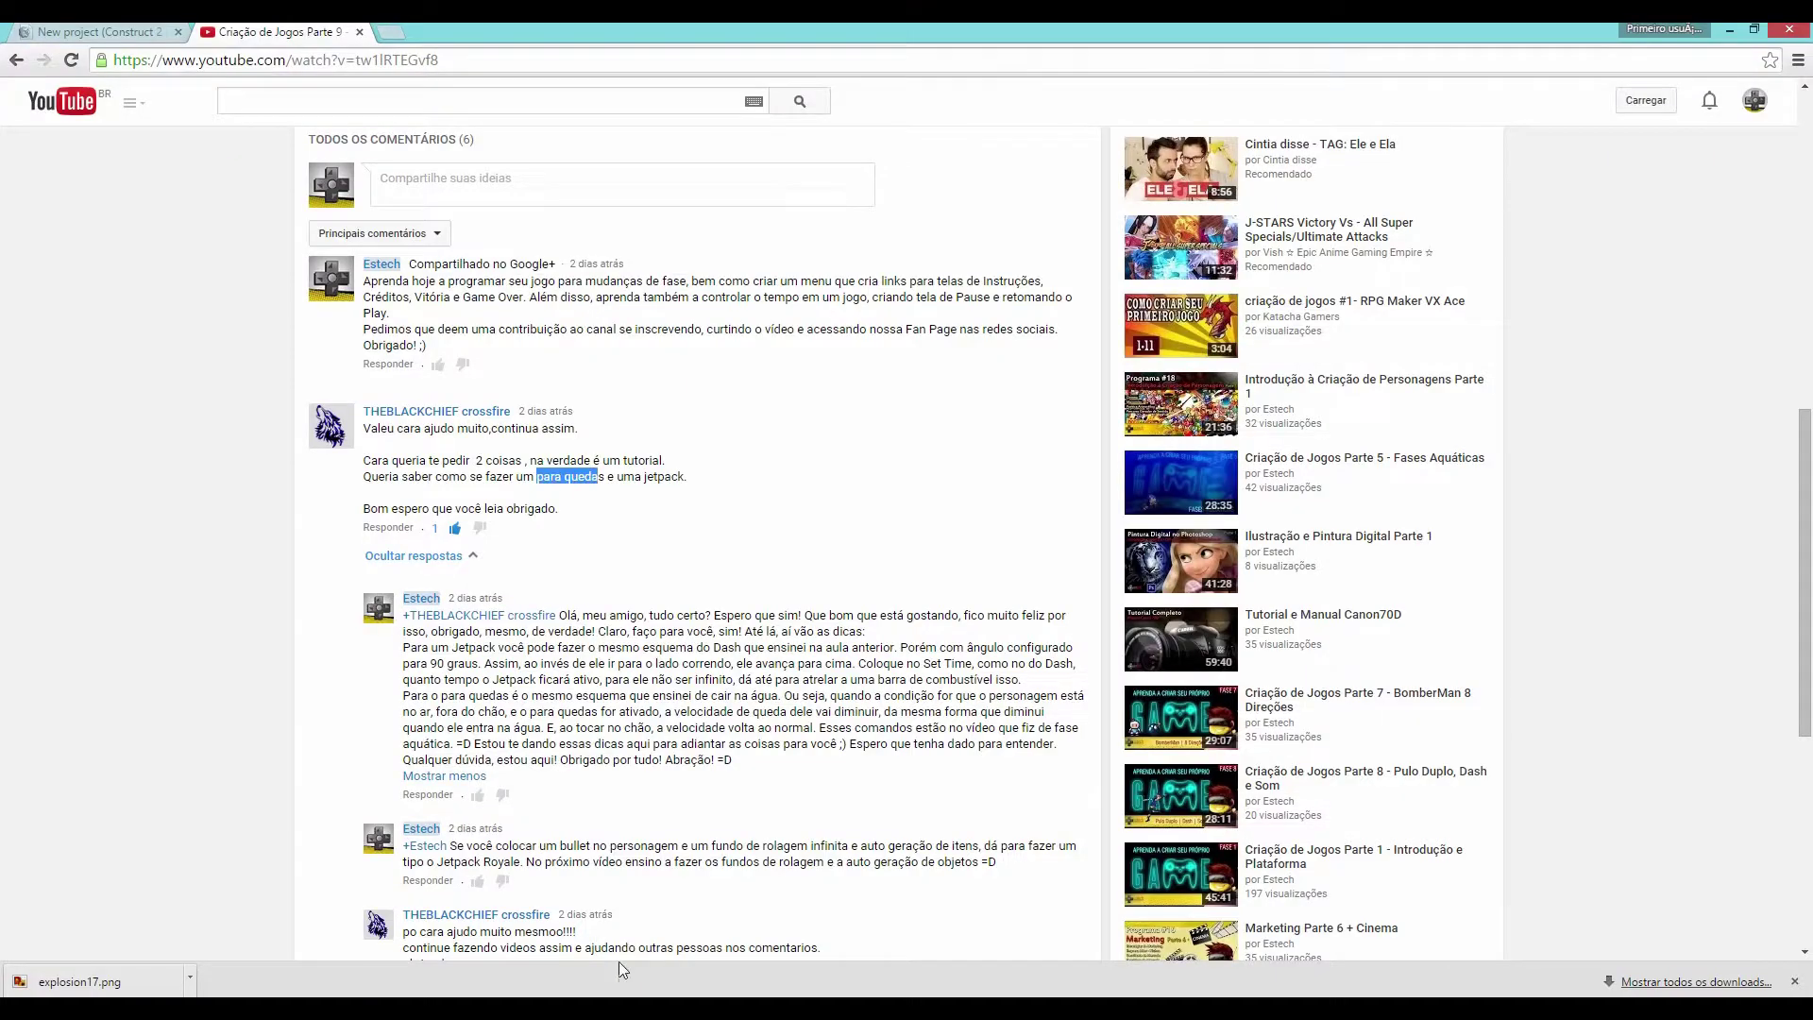
pyautogui.moveTo(619, 476); pyautogui.dragTo(815, 481)
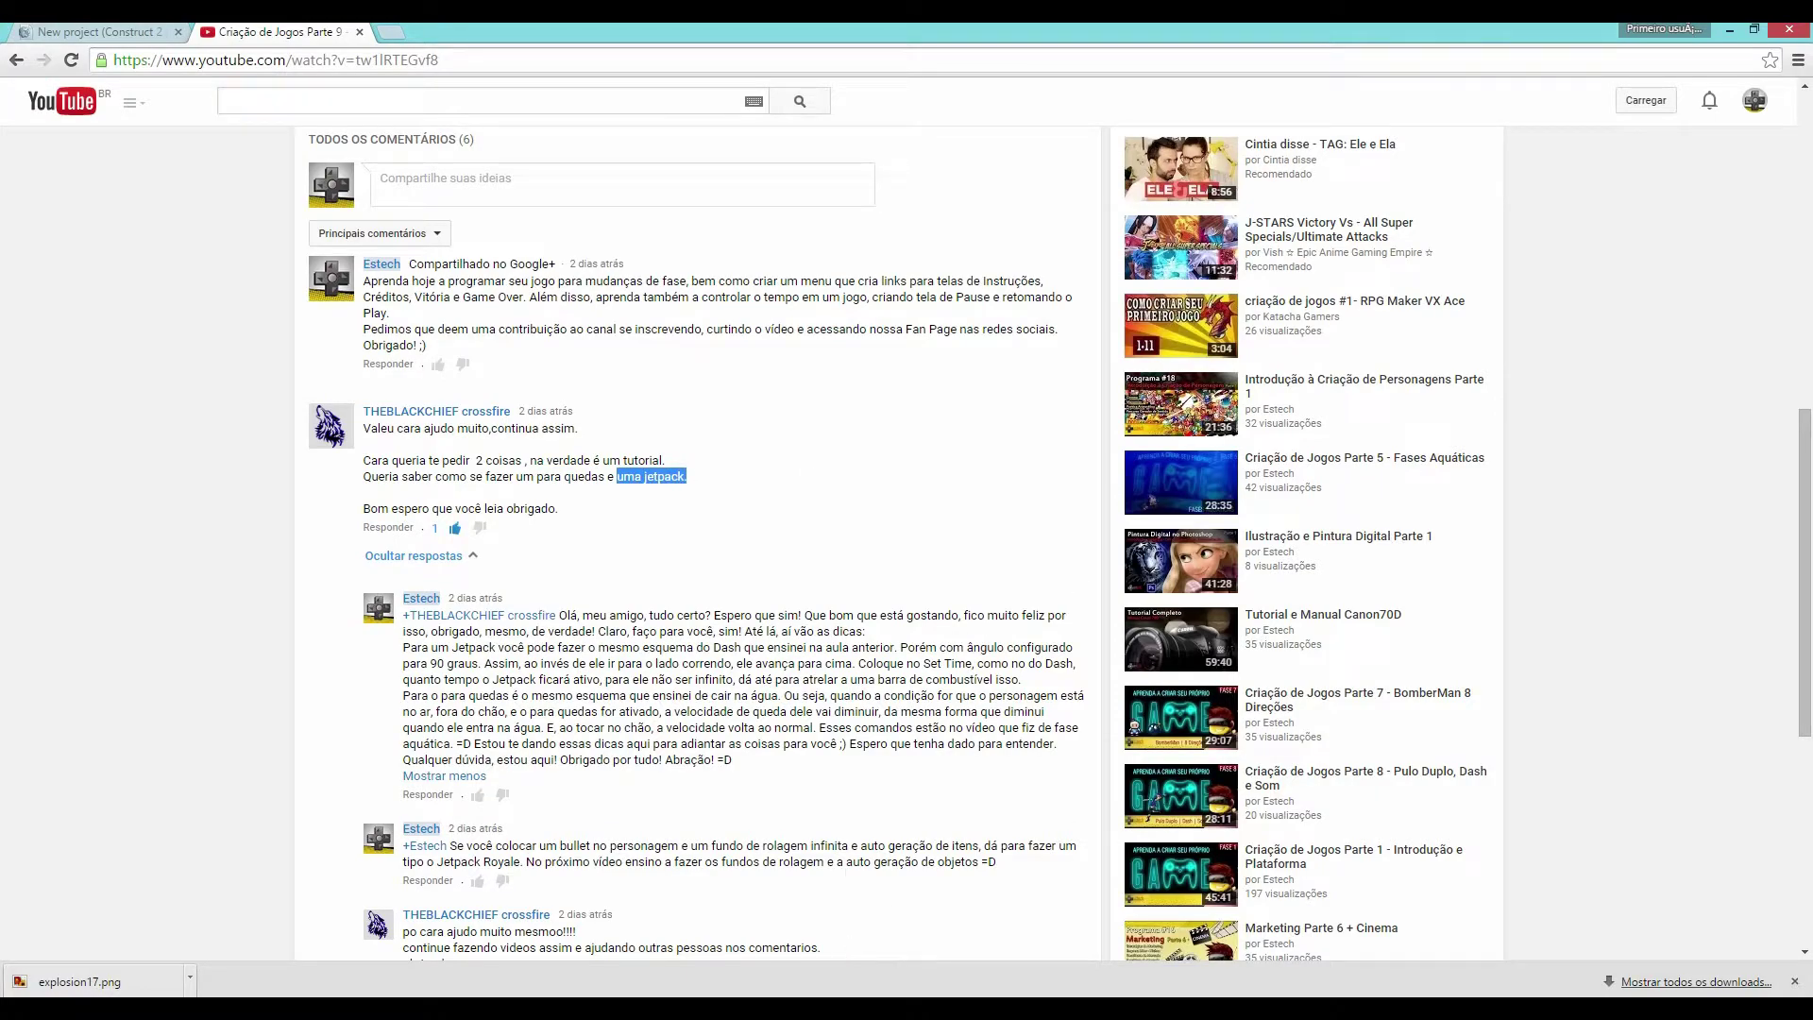
# Switch to Construct 2 and move the red sprite through jetpack-like positions, ending just above the ground at about 166, 352.
pyautogui.hotkey('alt', 'Tab')
pyautogui.moveTo(555, 343); pyautogui.dragTo(636, 355)
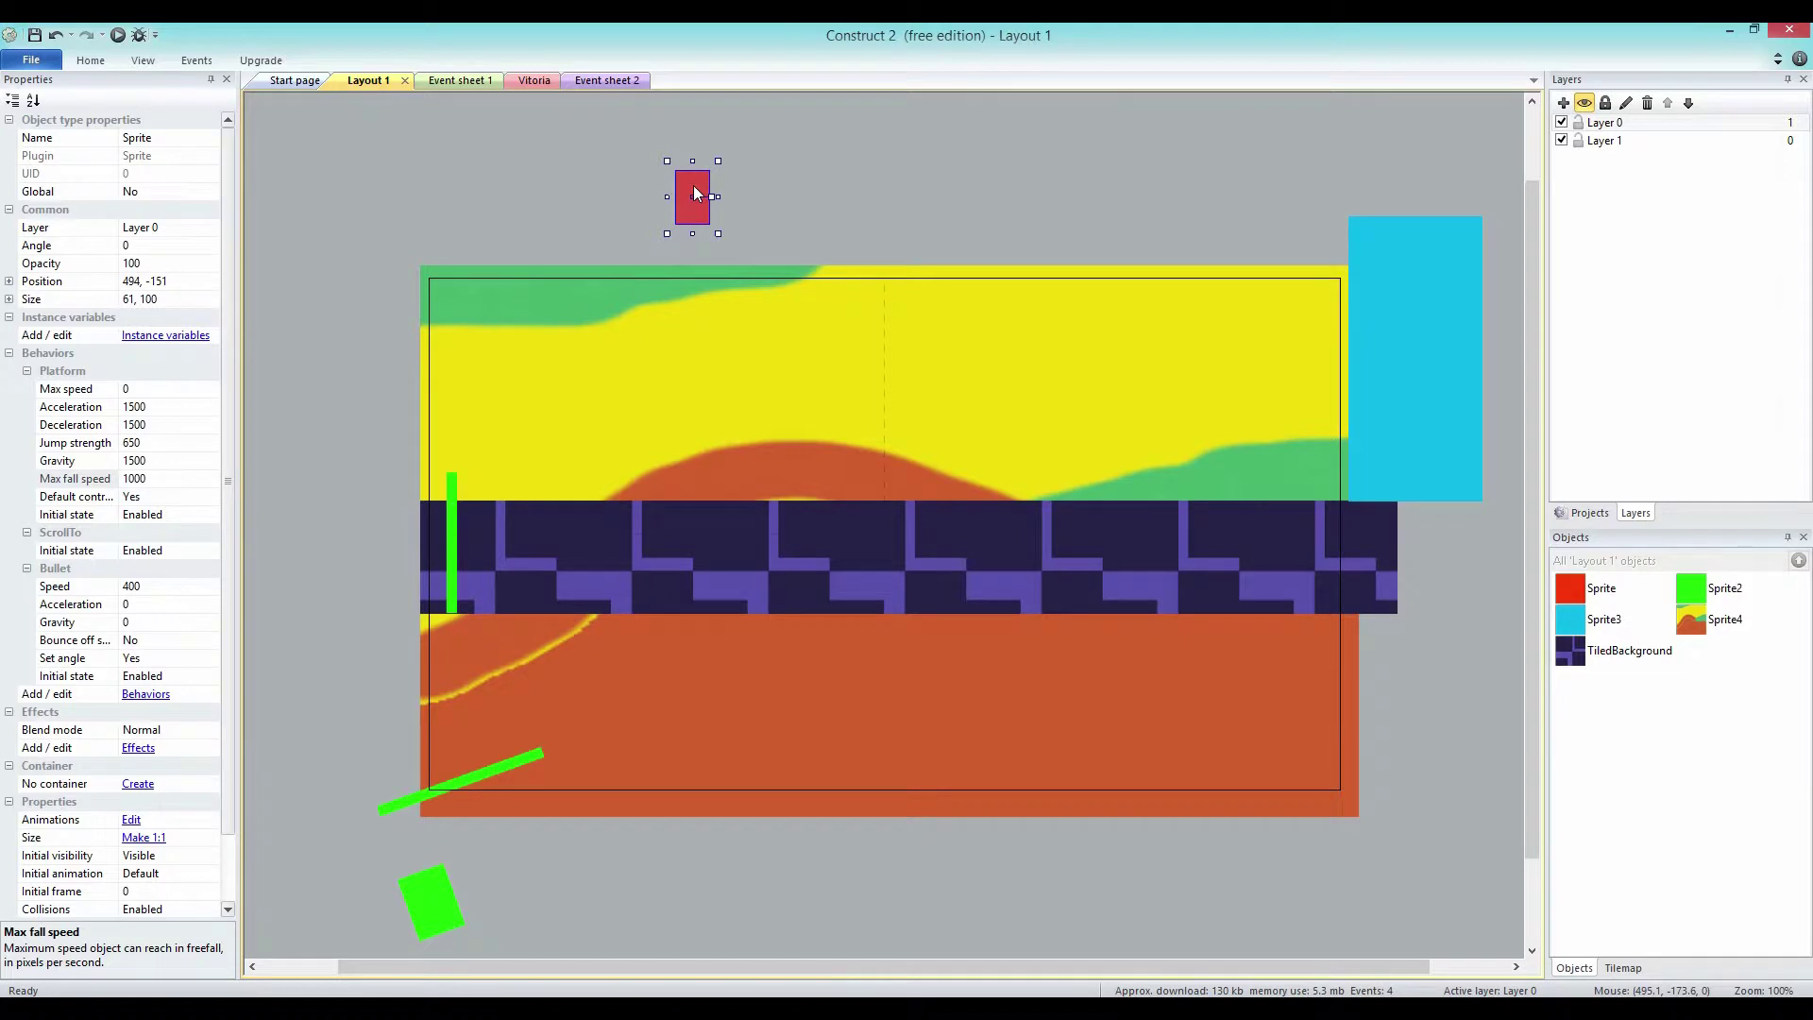
pyautogui.moveTo(694, 187); pyautogui.dragTo(576, 404)
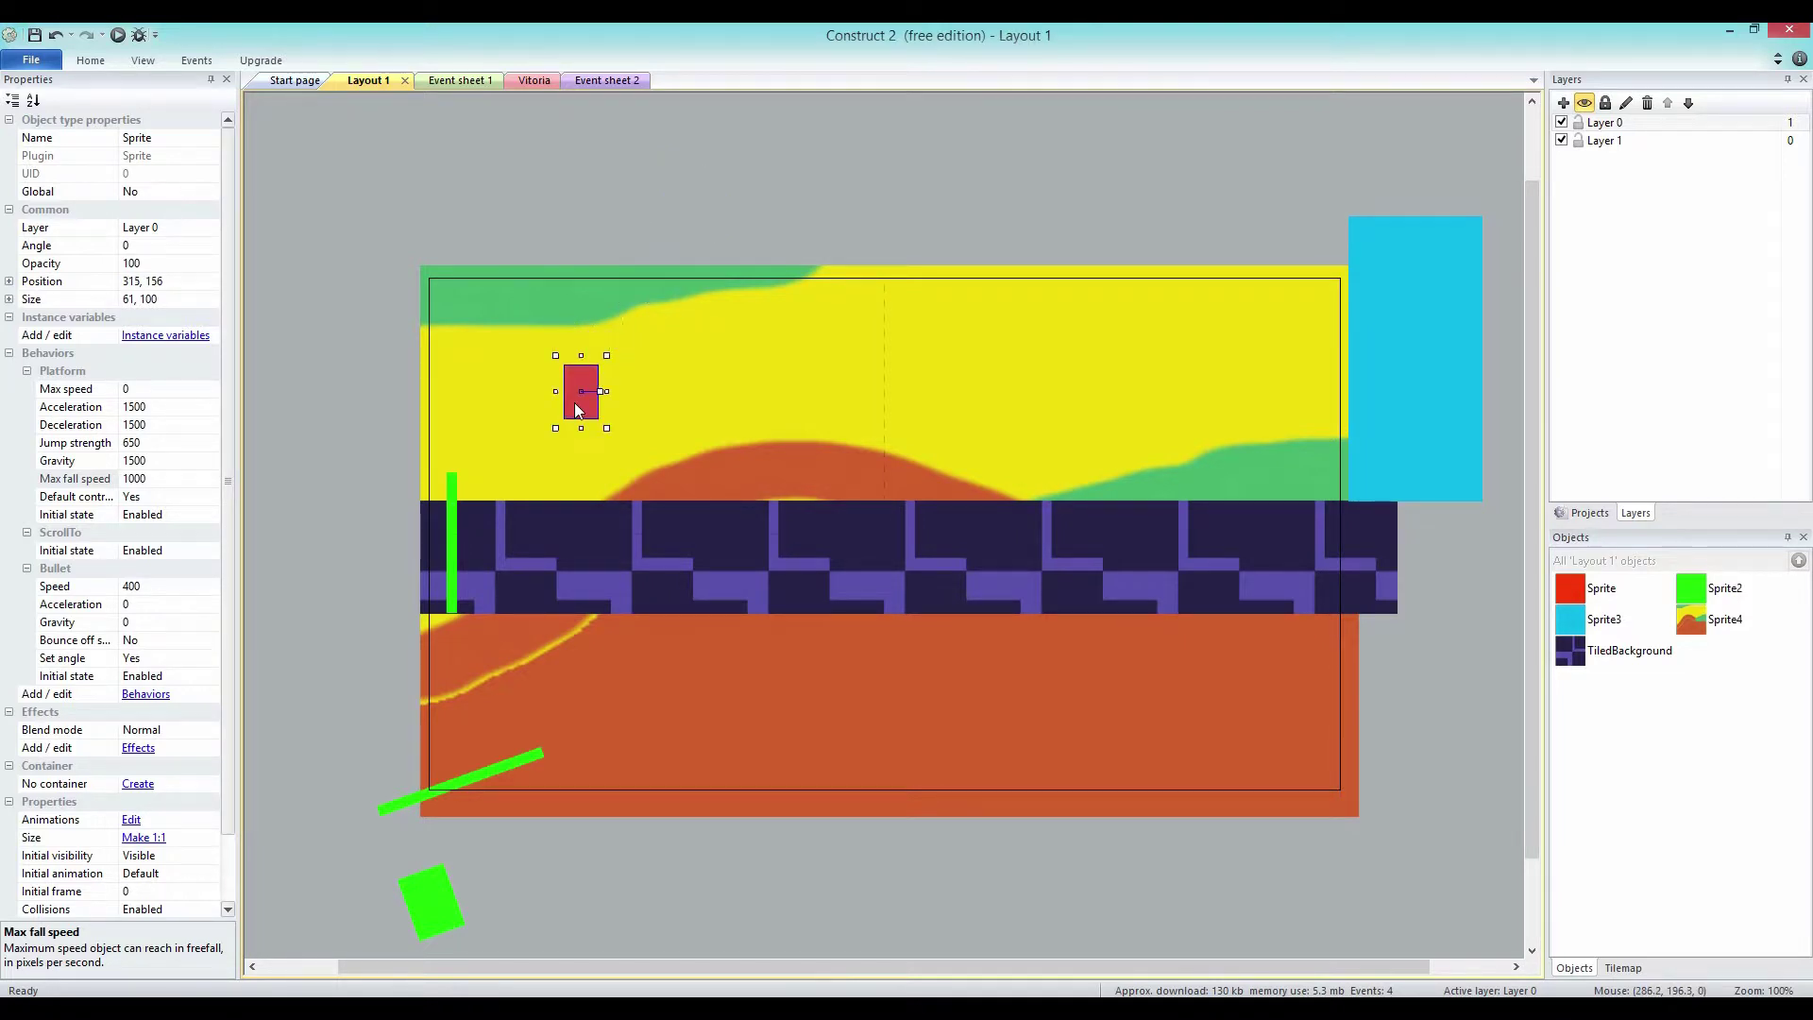
pyautogui.moveTo(541, 470); pyautogui.dragTo(658, 462)
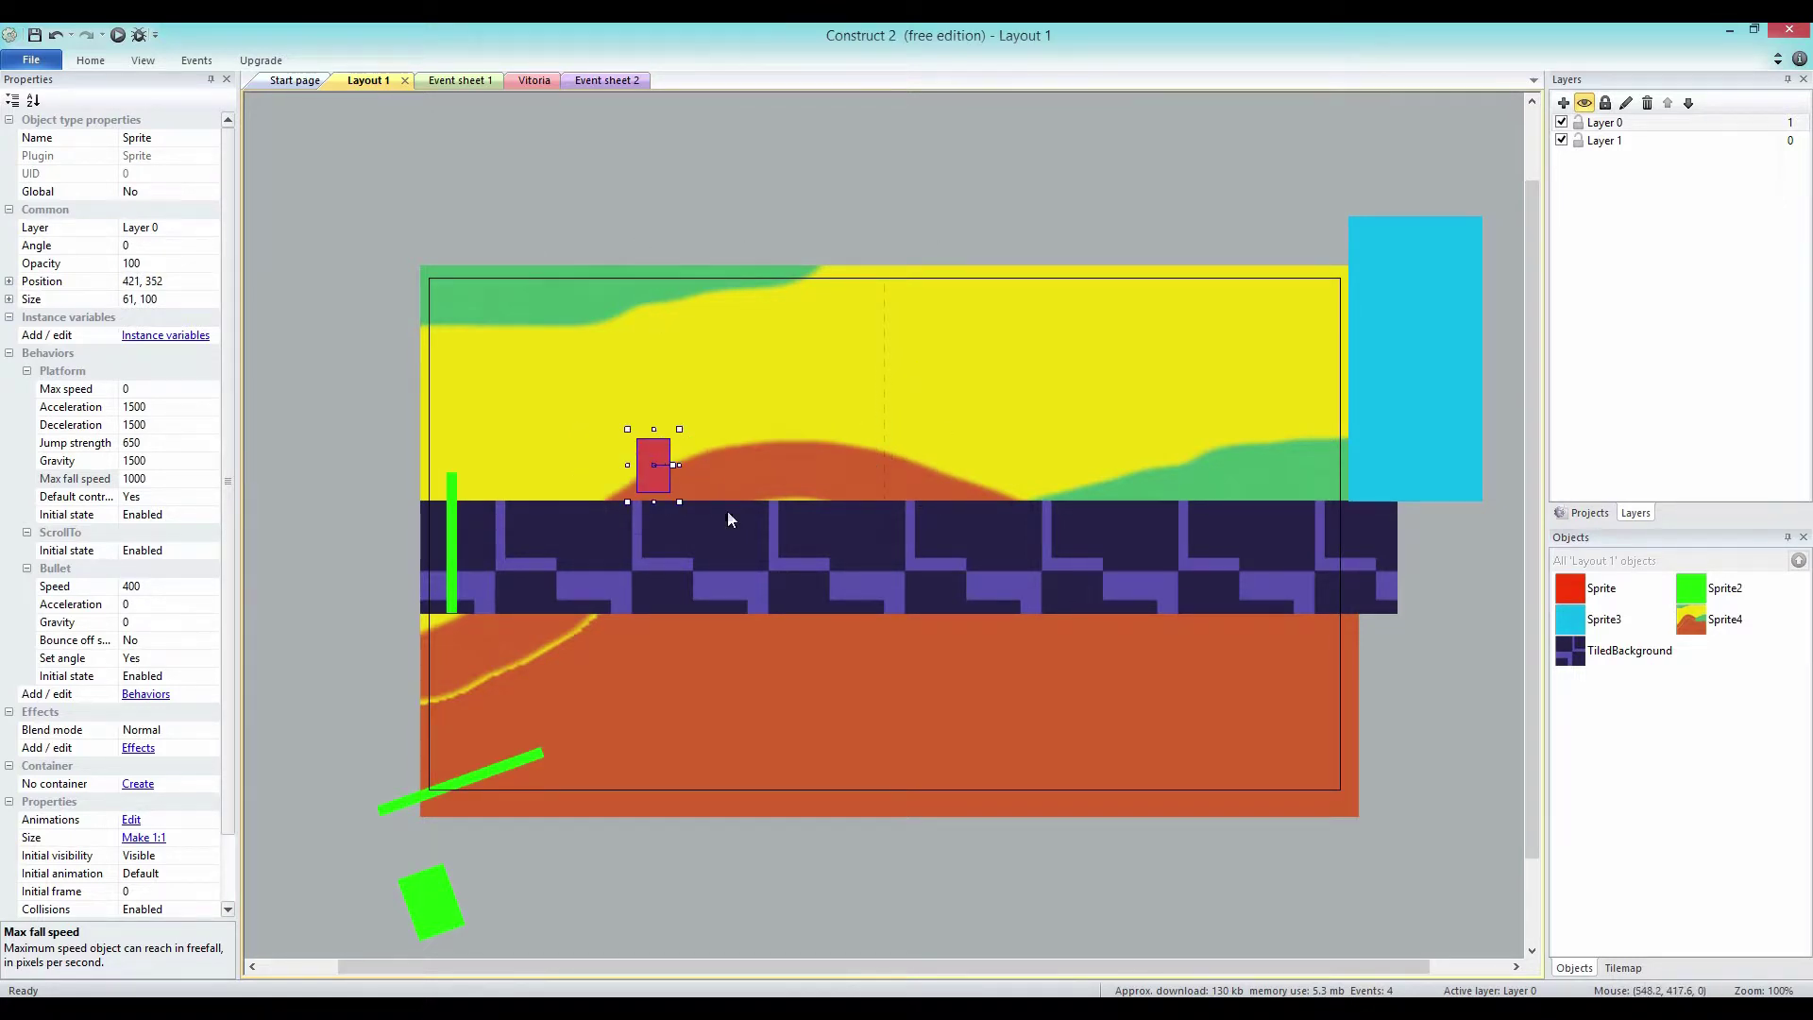
pyautogui.moveTo(650, 455); pyautogui.dragTo(598, 413)
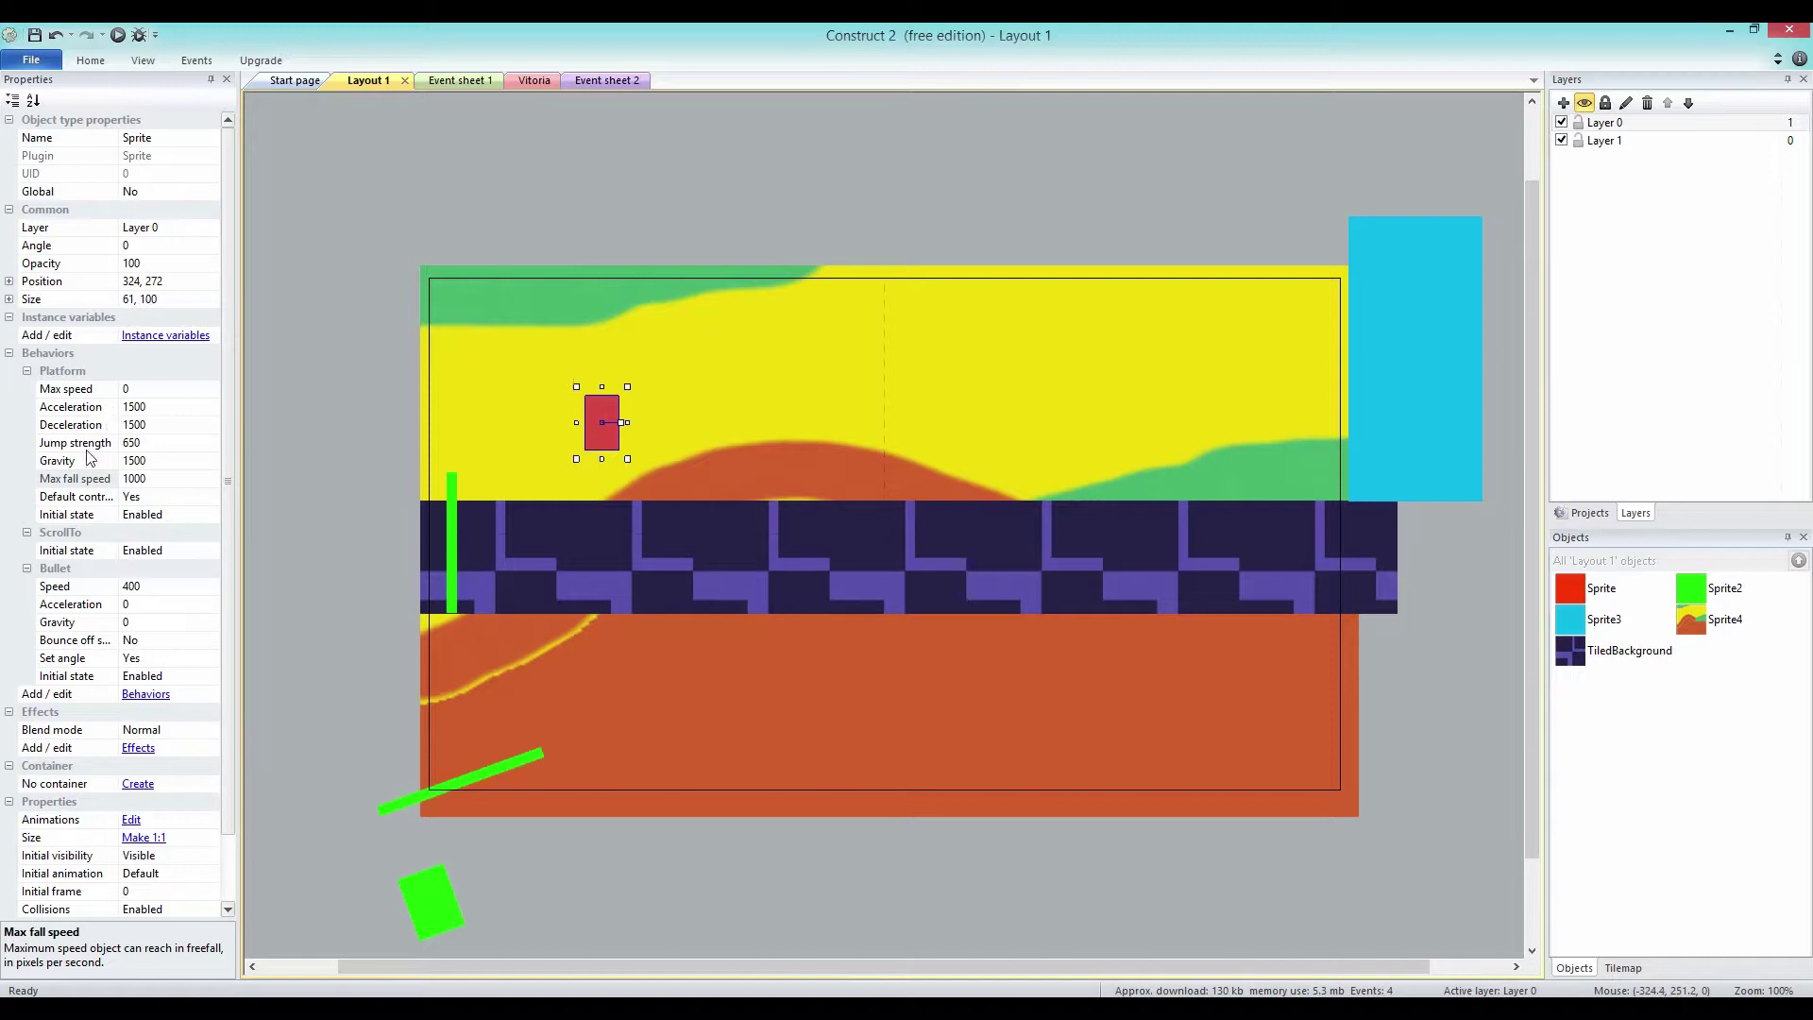
pyautogui.moveTo(525, 431); pyautogui.dragTo(518, 448)
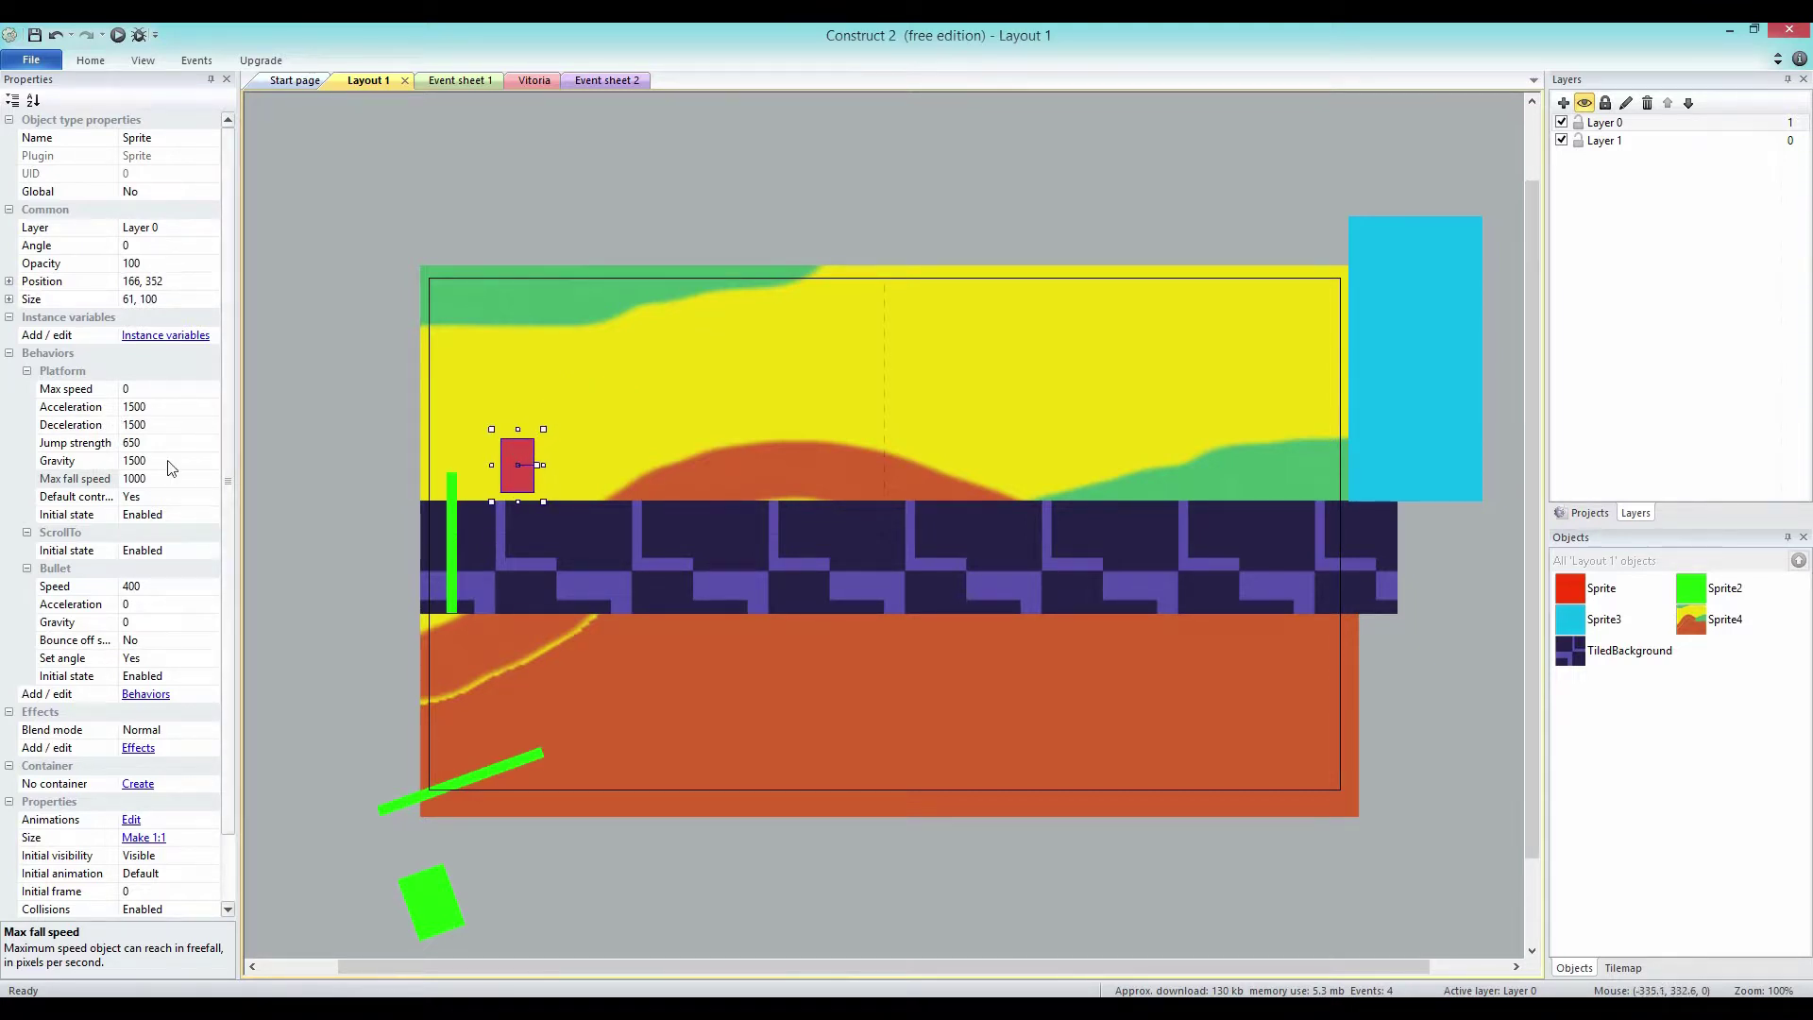
# Move the vertical green bar back to the middle of the track and the slanted green bar to about 1166, 444.
pyautogui.click(131, 587)
pyautogui.moveTo(453, 572); pyautogui.dragTo(817, 510)
pyautogui.moveTo(517, 761); pyautogui.dragTo(1206, 455)
# Set the red sprite's Bullet speed to 800 and preview the layout in the browser.
pyautogui.click(182, 570)
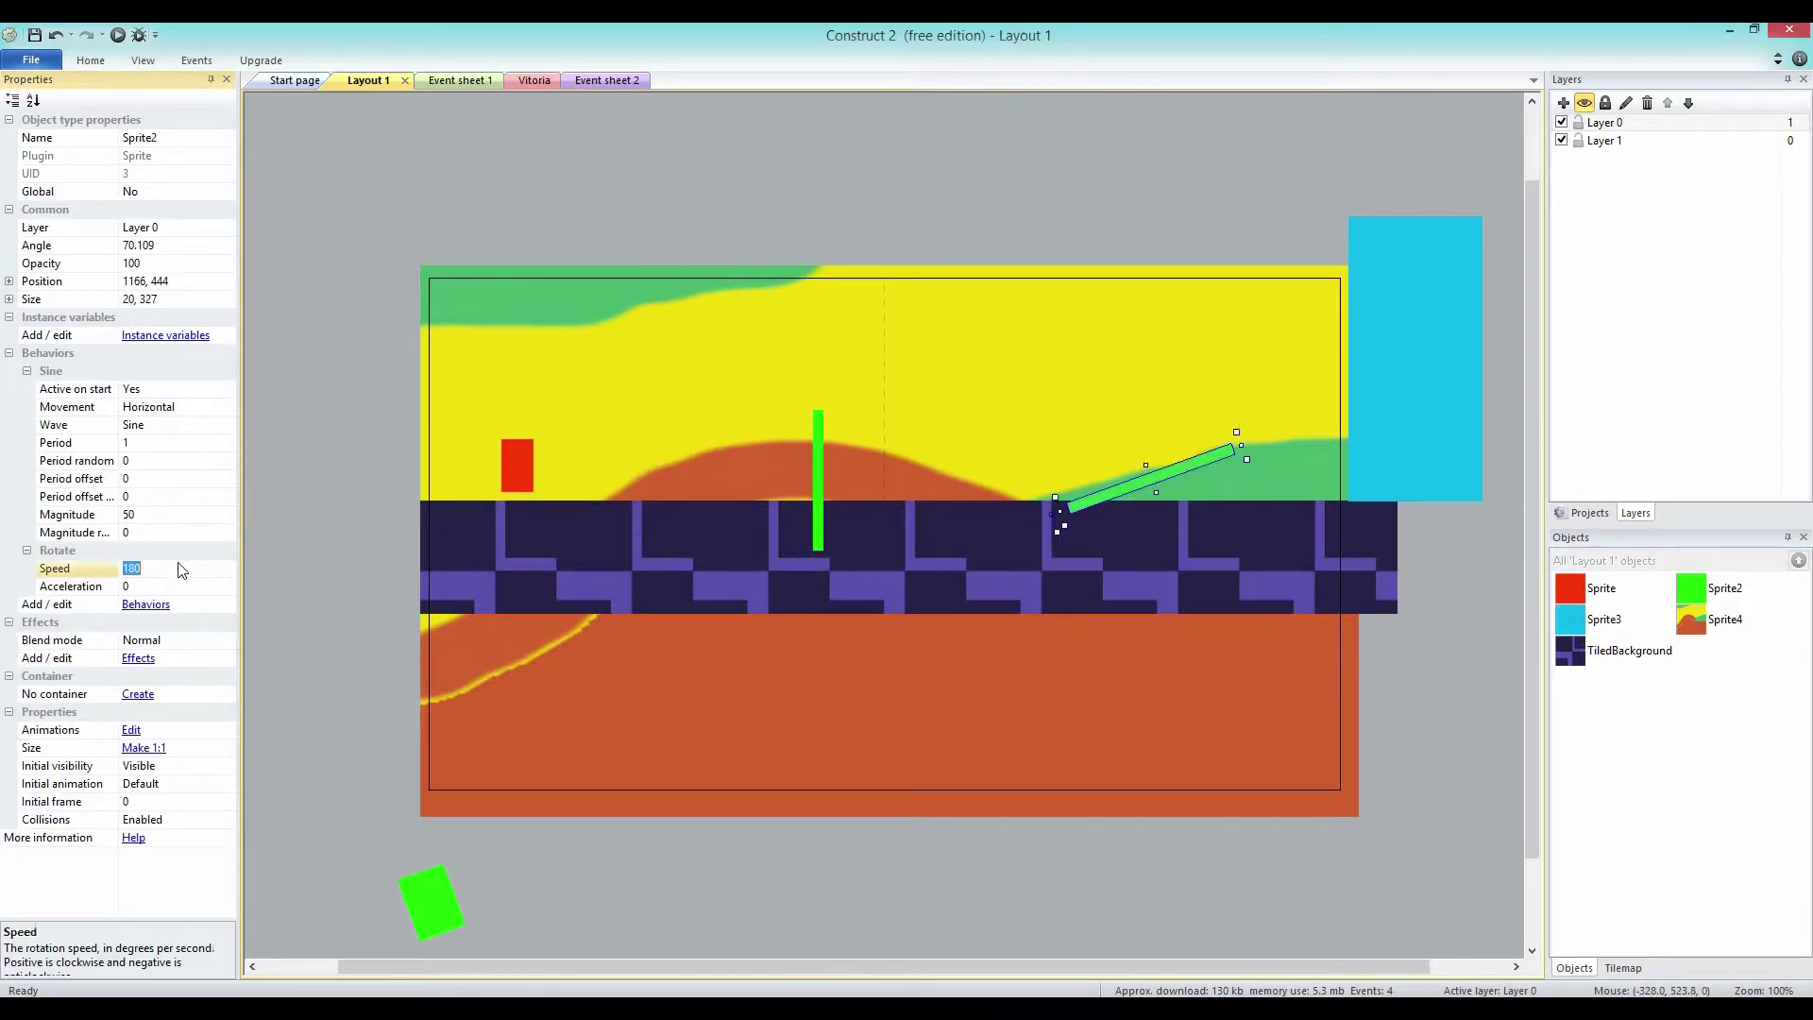
pyautogui.click(515, 452)
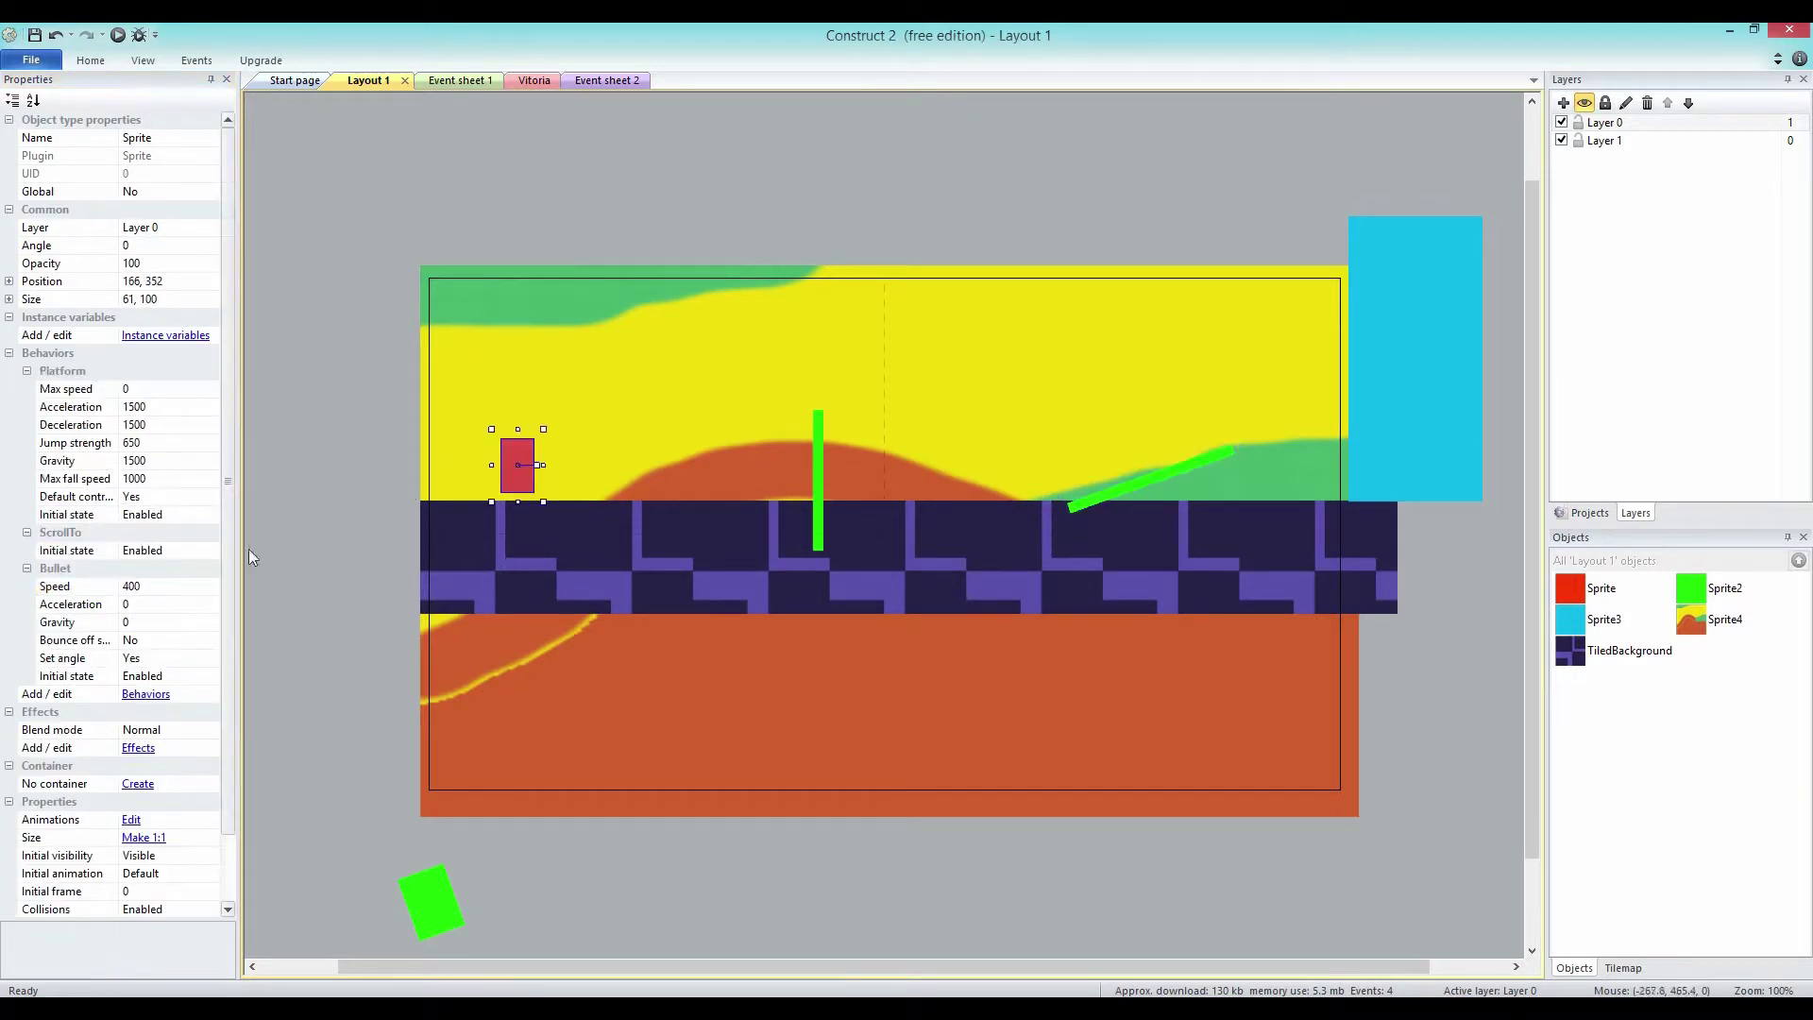
pyautogui.click(186, 585)
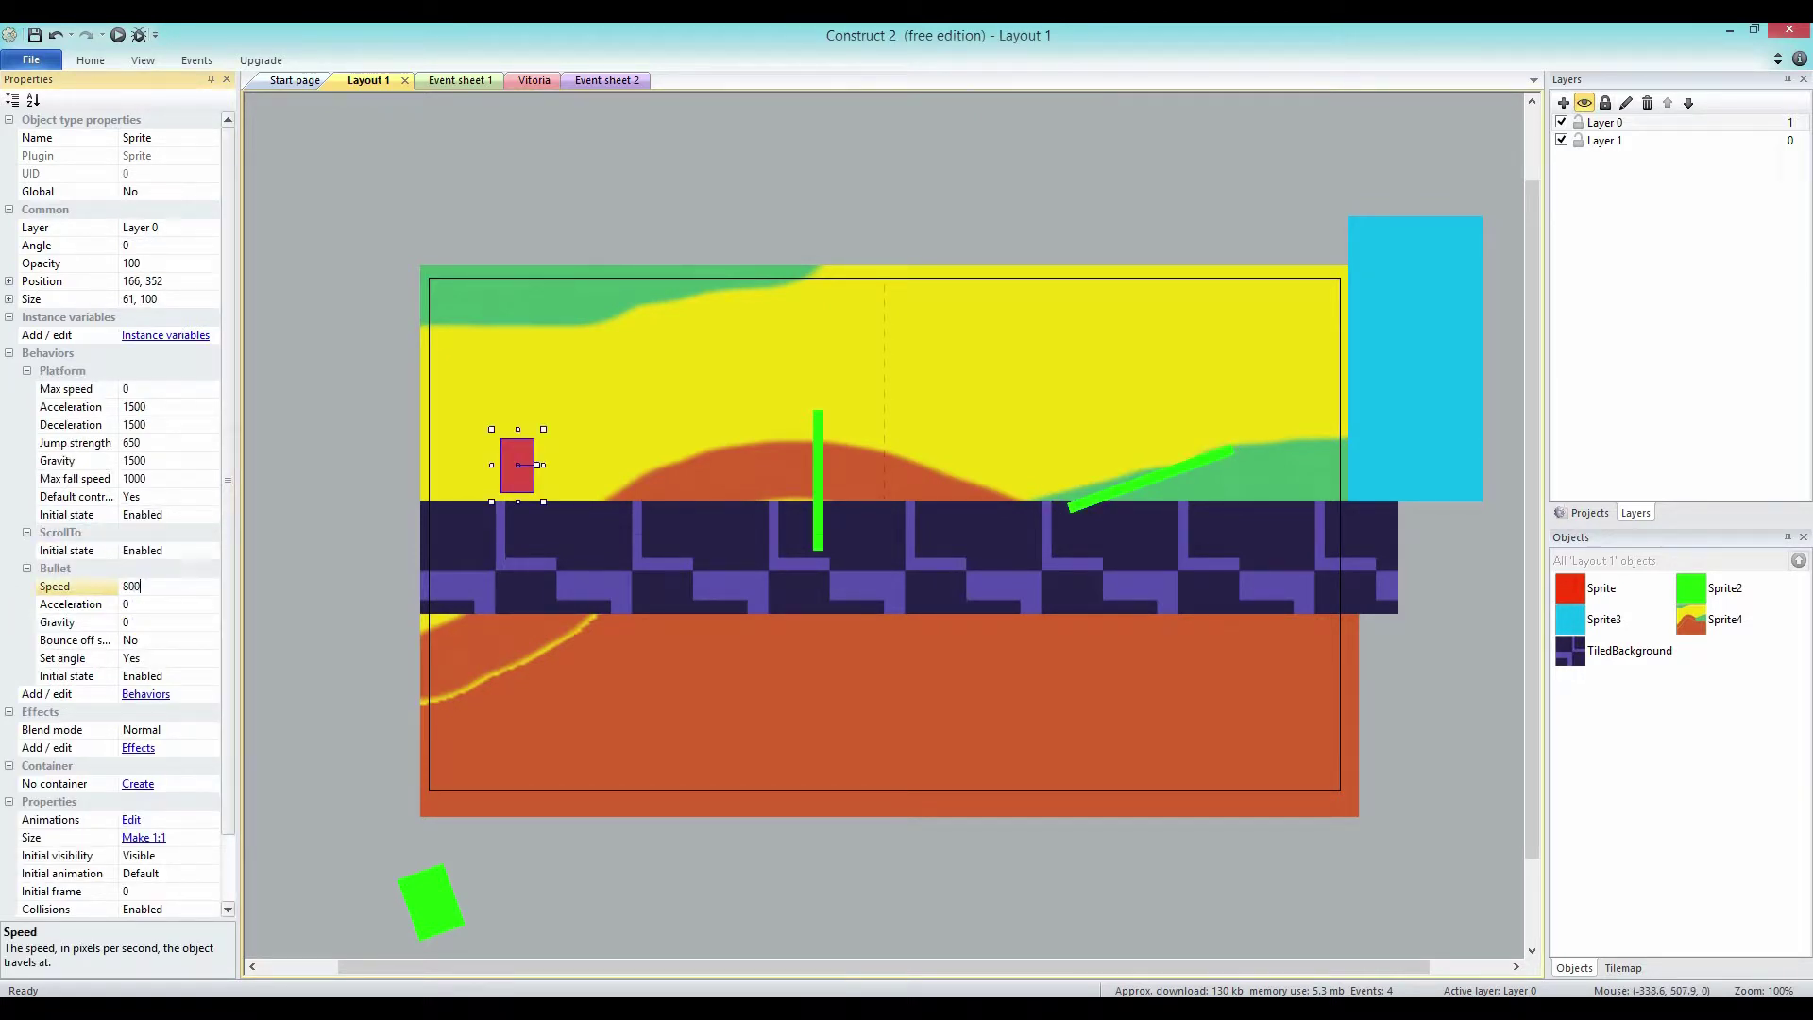
pyautogui.click(117, 35)
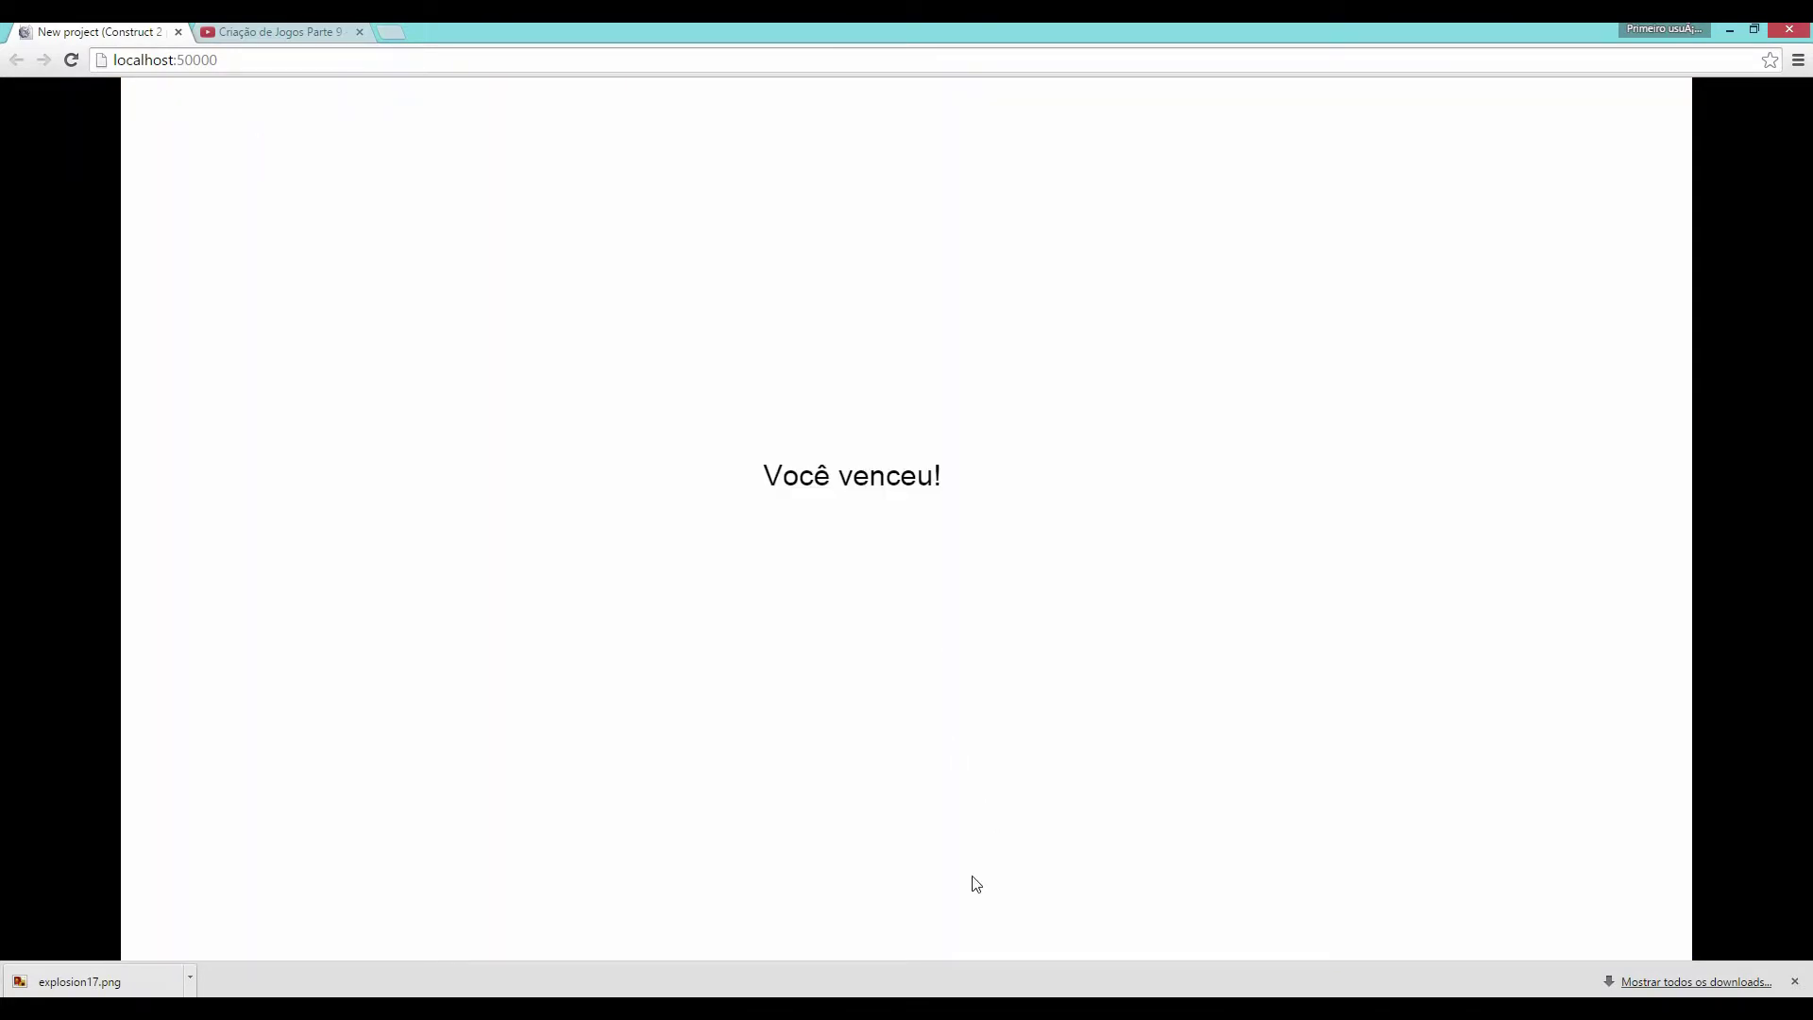
# Return to Construct 2 and reposition the red sprite on the ground near the layout's start, at about 130, 363.
pyautogui.hotkey('alt', 'Tab')
pyautogui.moveTo(764, 432); pyautogui.dragTo(567, 455)
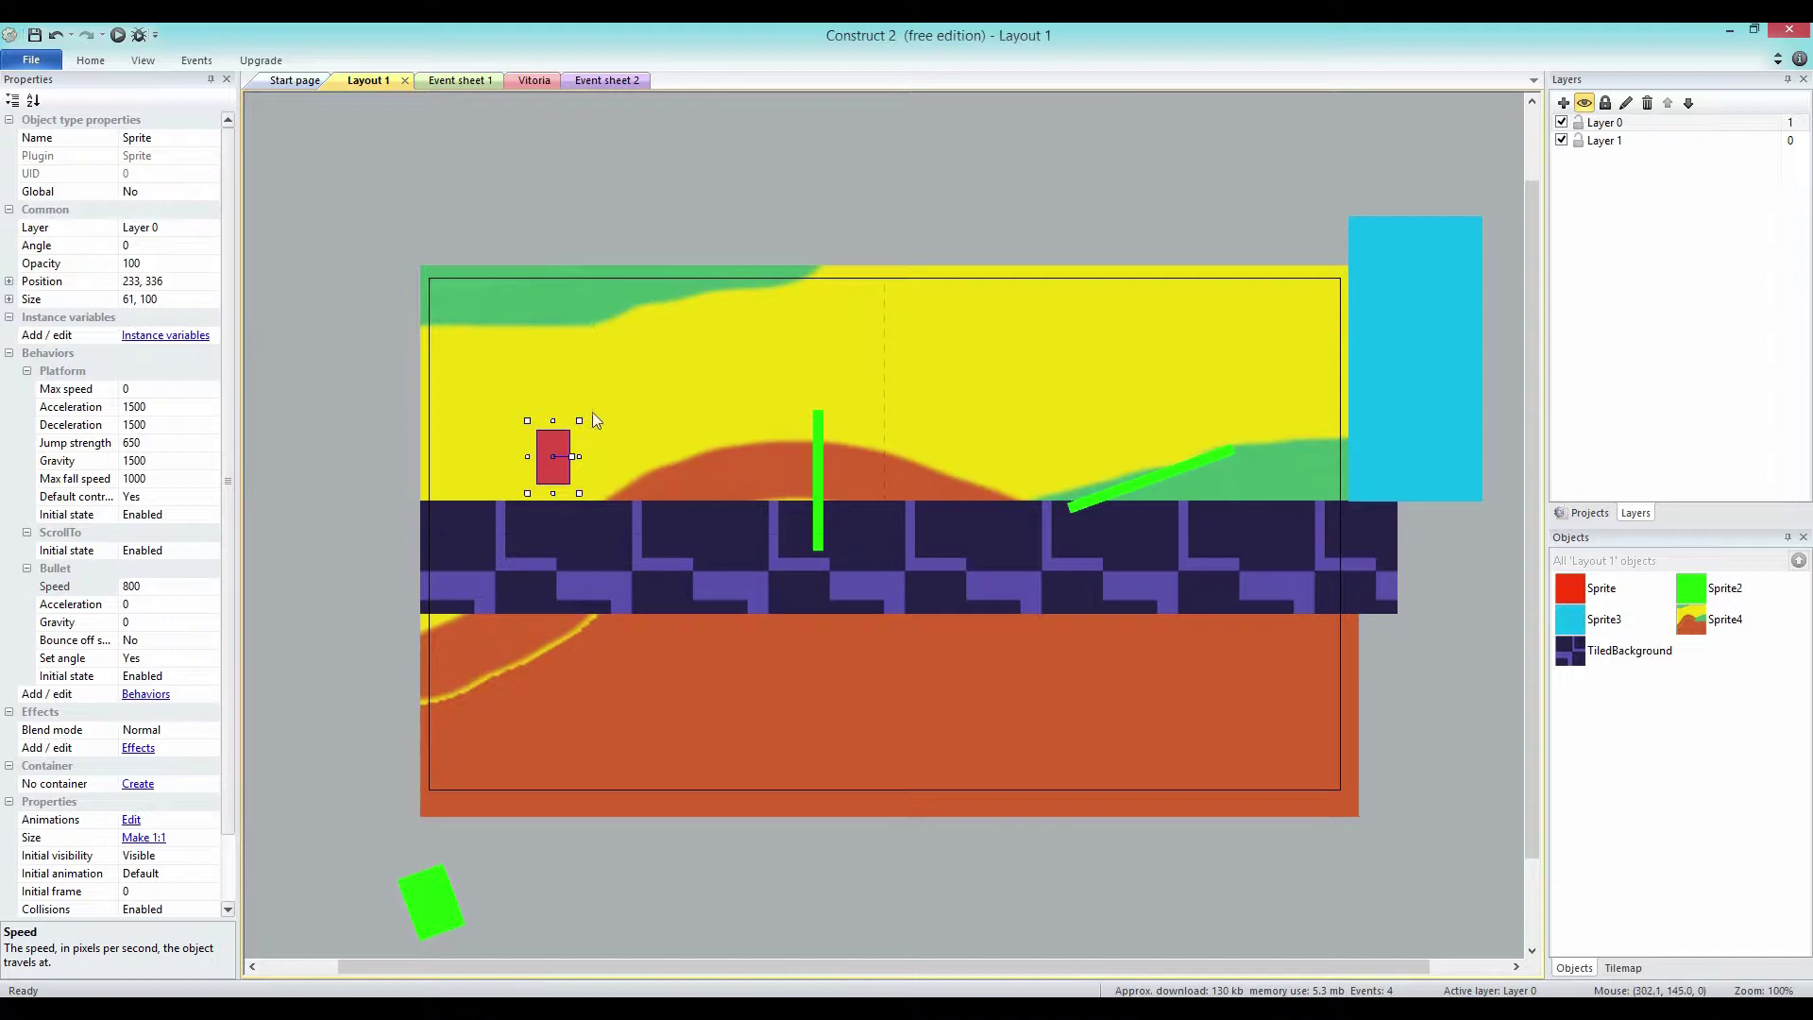
pyautogui.moveTo(512, 472); pyautogui.dragTo(647, 295)
pyautogui.moveTo(659, 135); pyautogui.dragTo(510, 457)
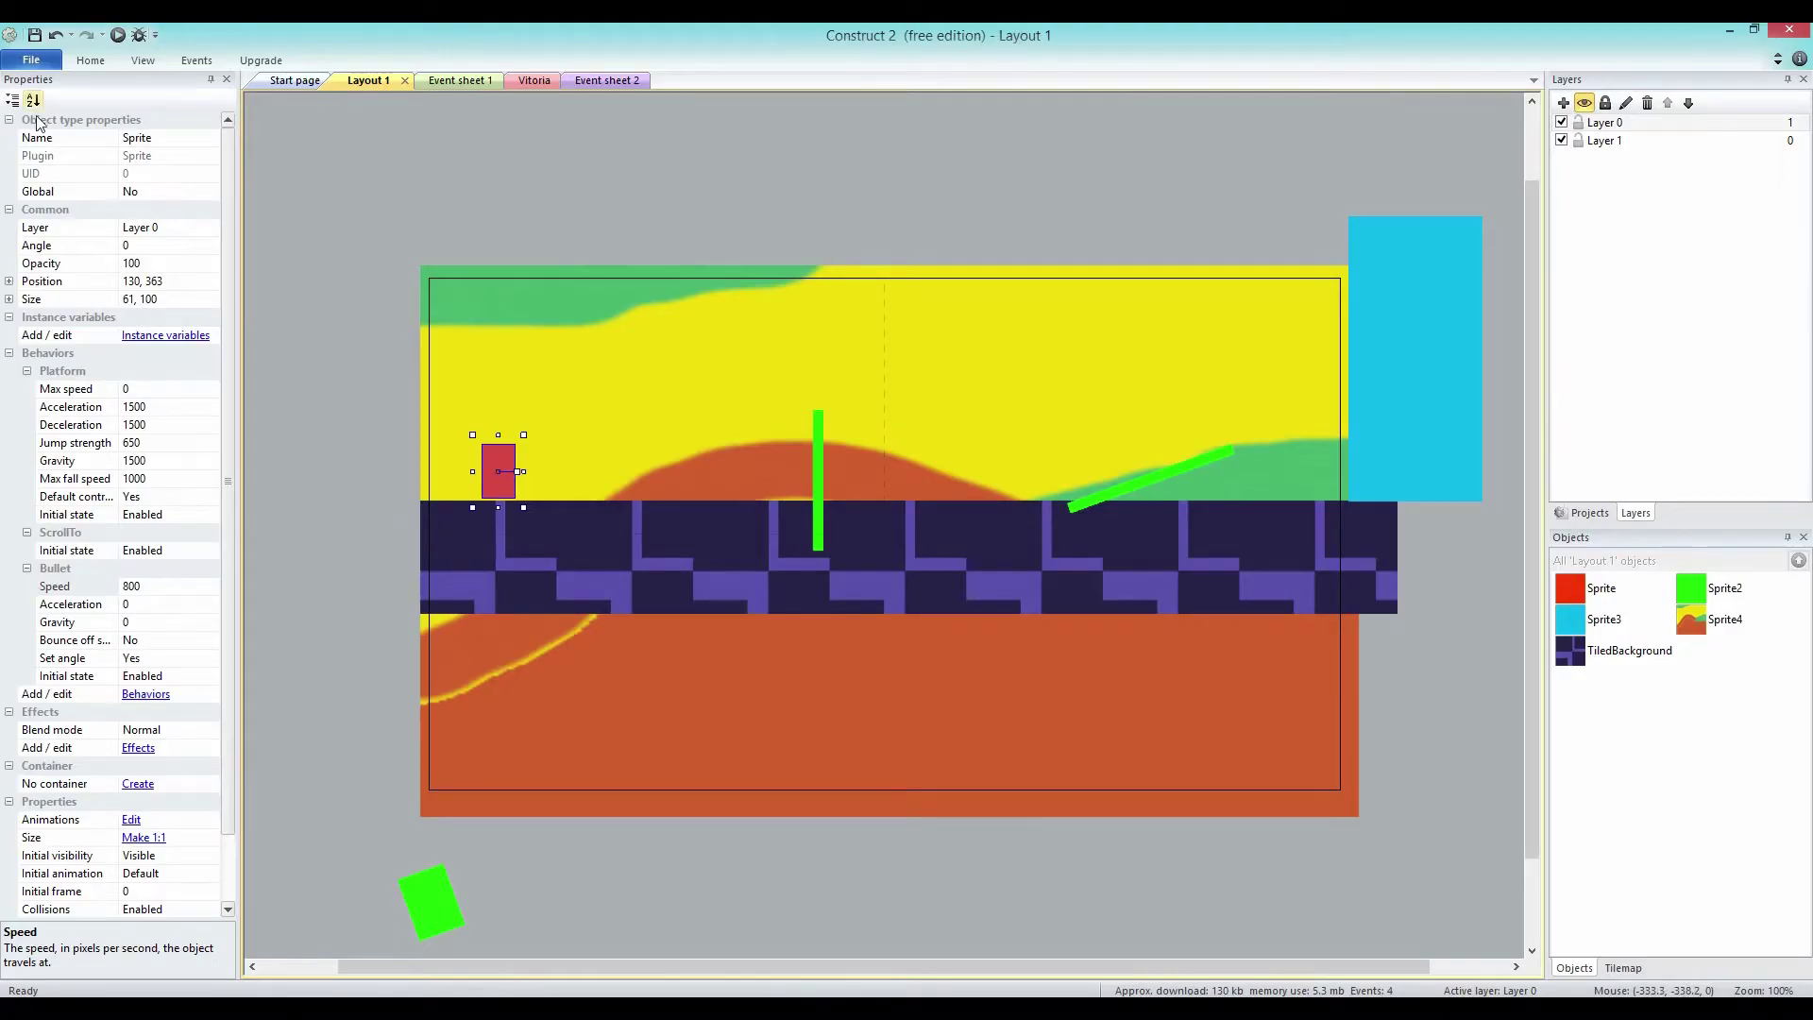
# Save the project as Running in the Jogo folder.
pyautogui.click(34, 35)
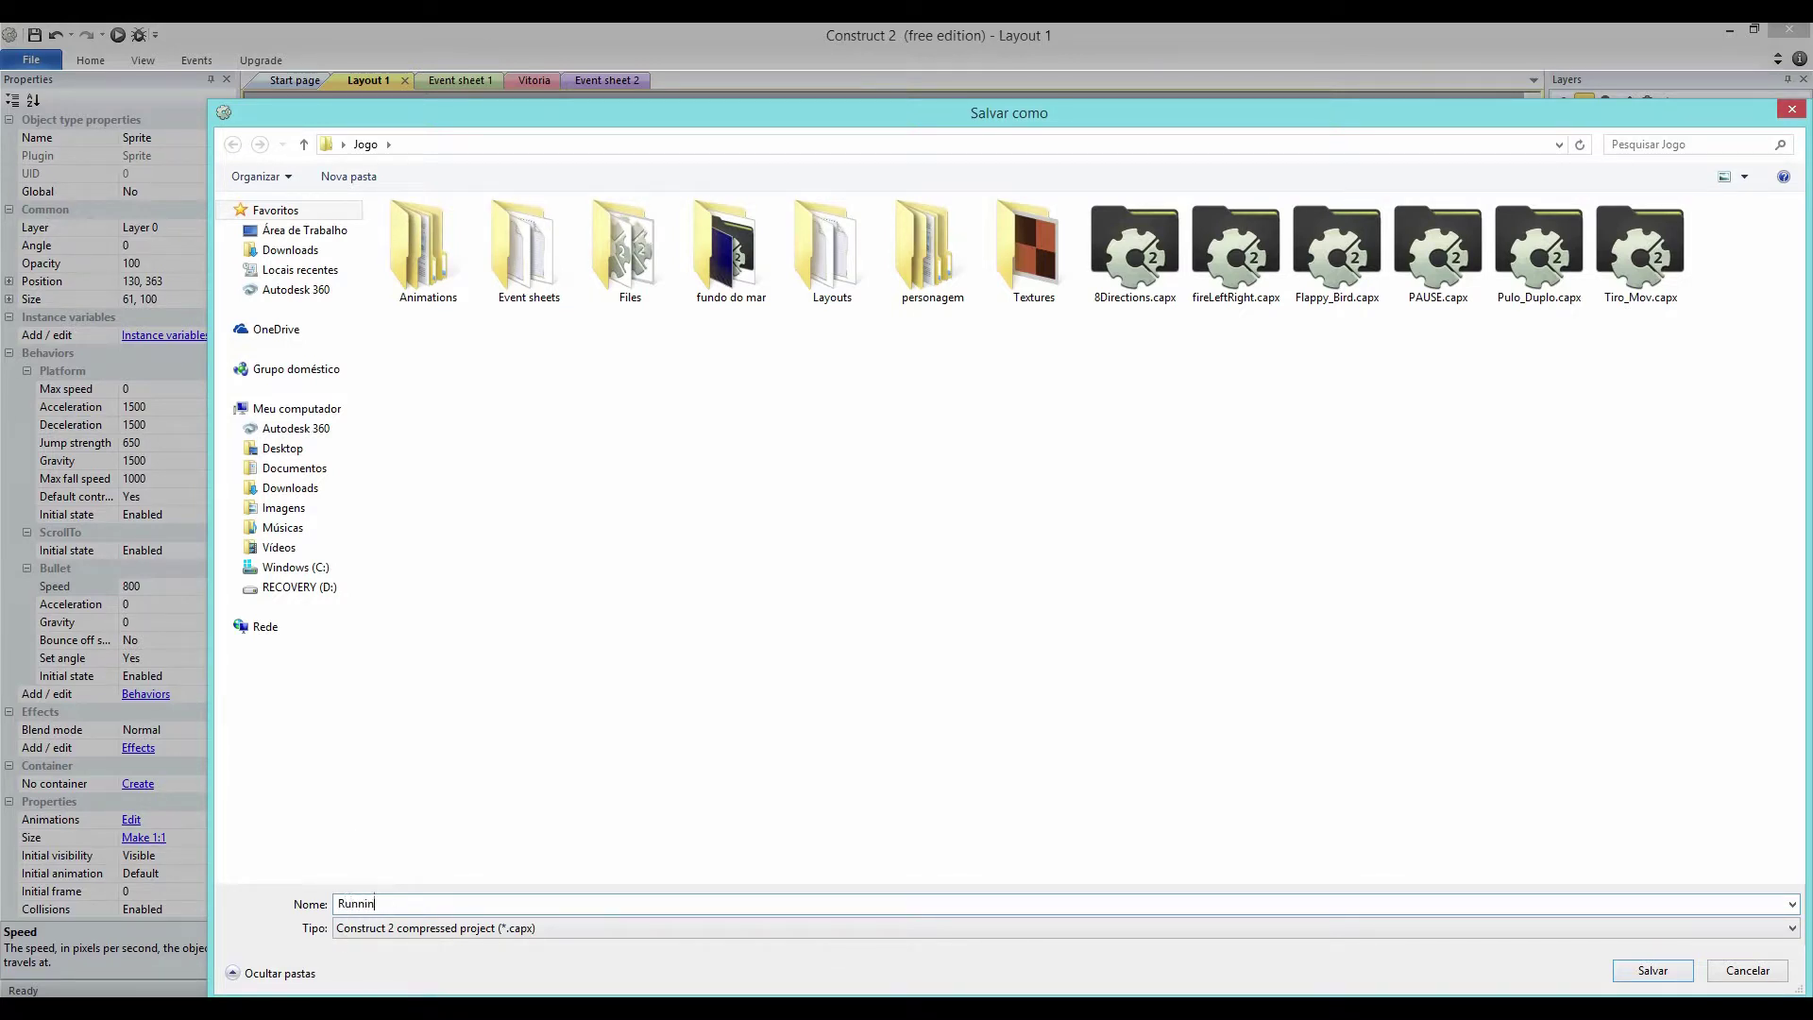
pyautogui.write('Running')
pyautogui.click(1653, 971)
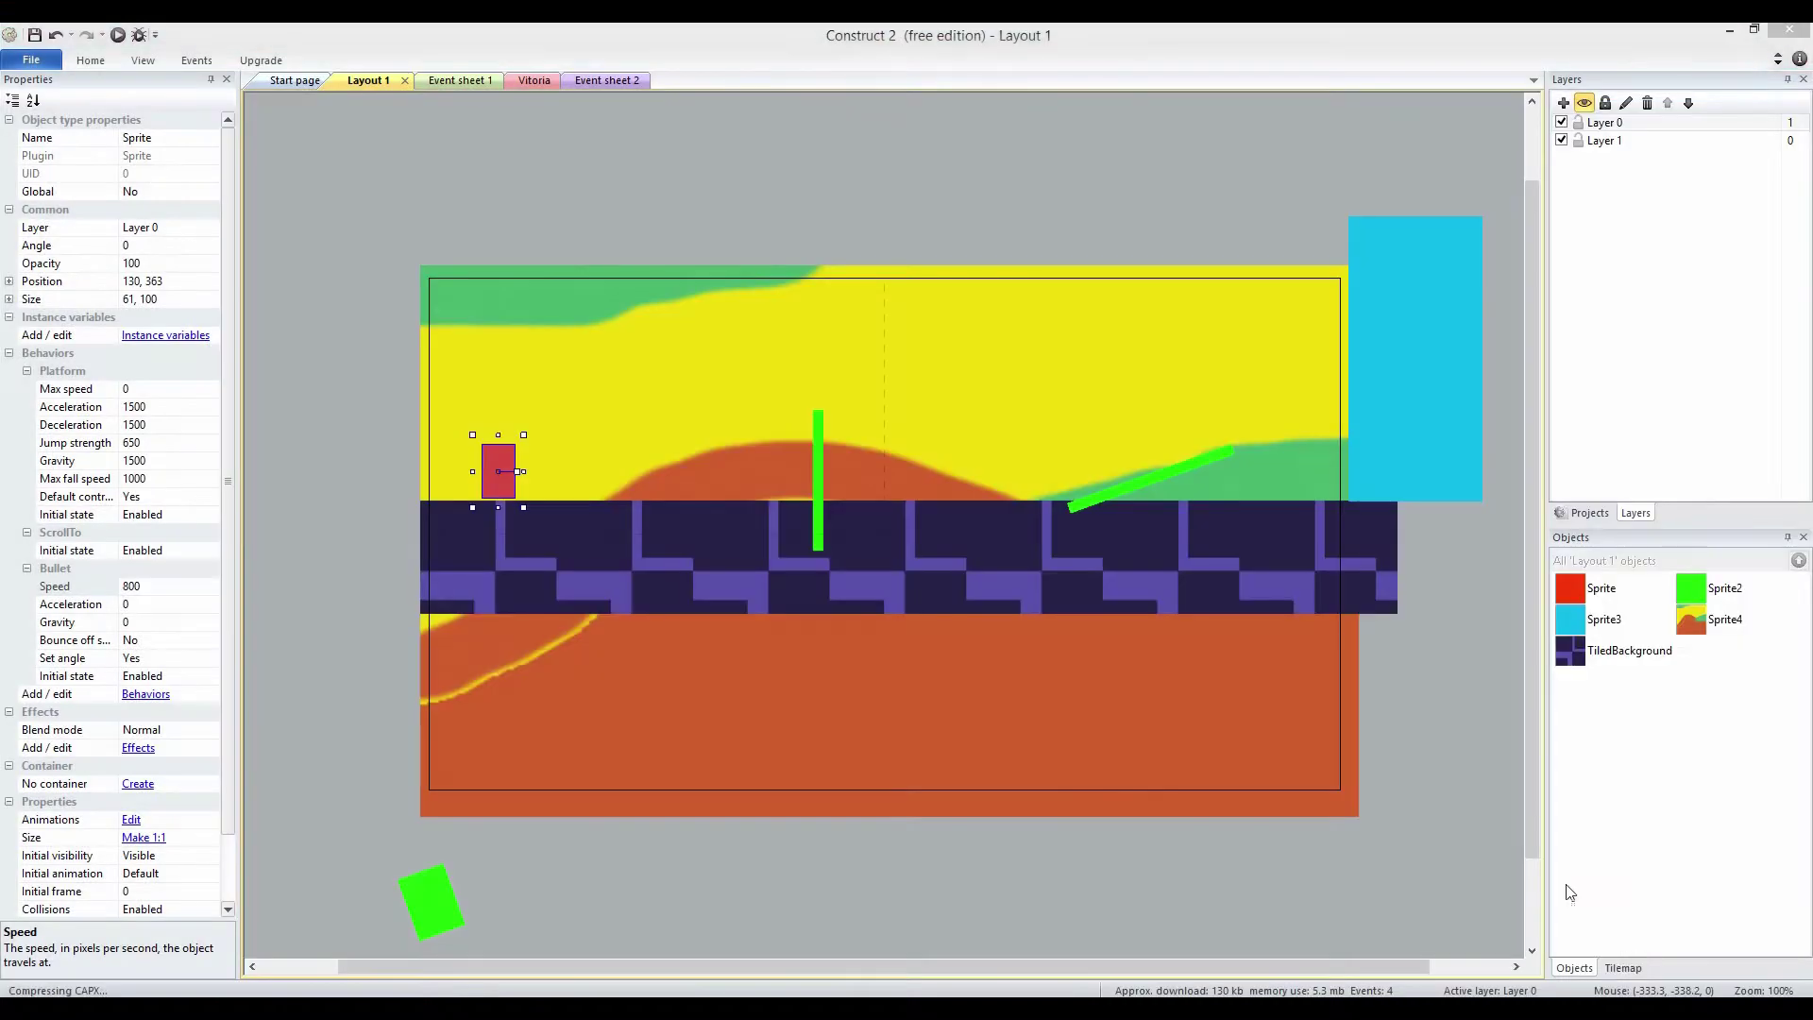
# Start opening a project and browse to the examples folder of Construct 2 under Arquivos de Programas on Windows (C:).
pyautogui.click(55, 60)
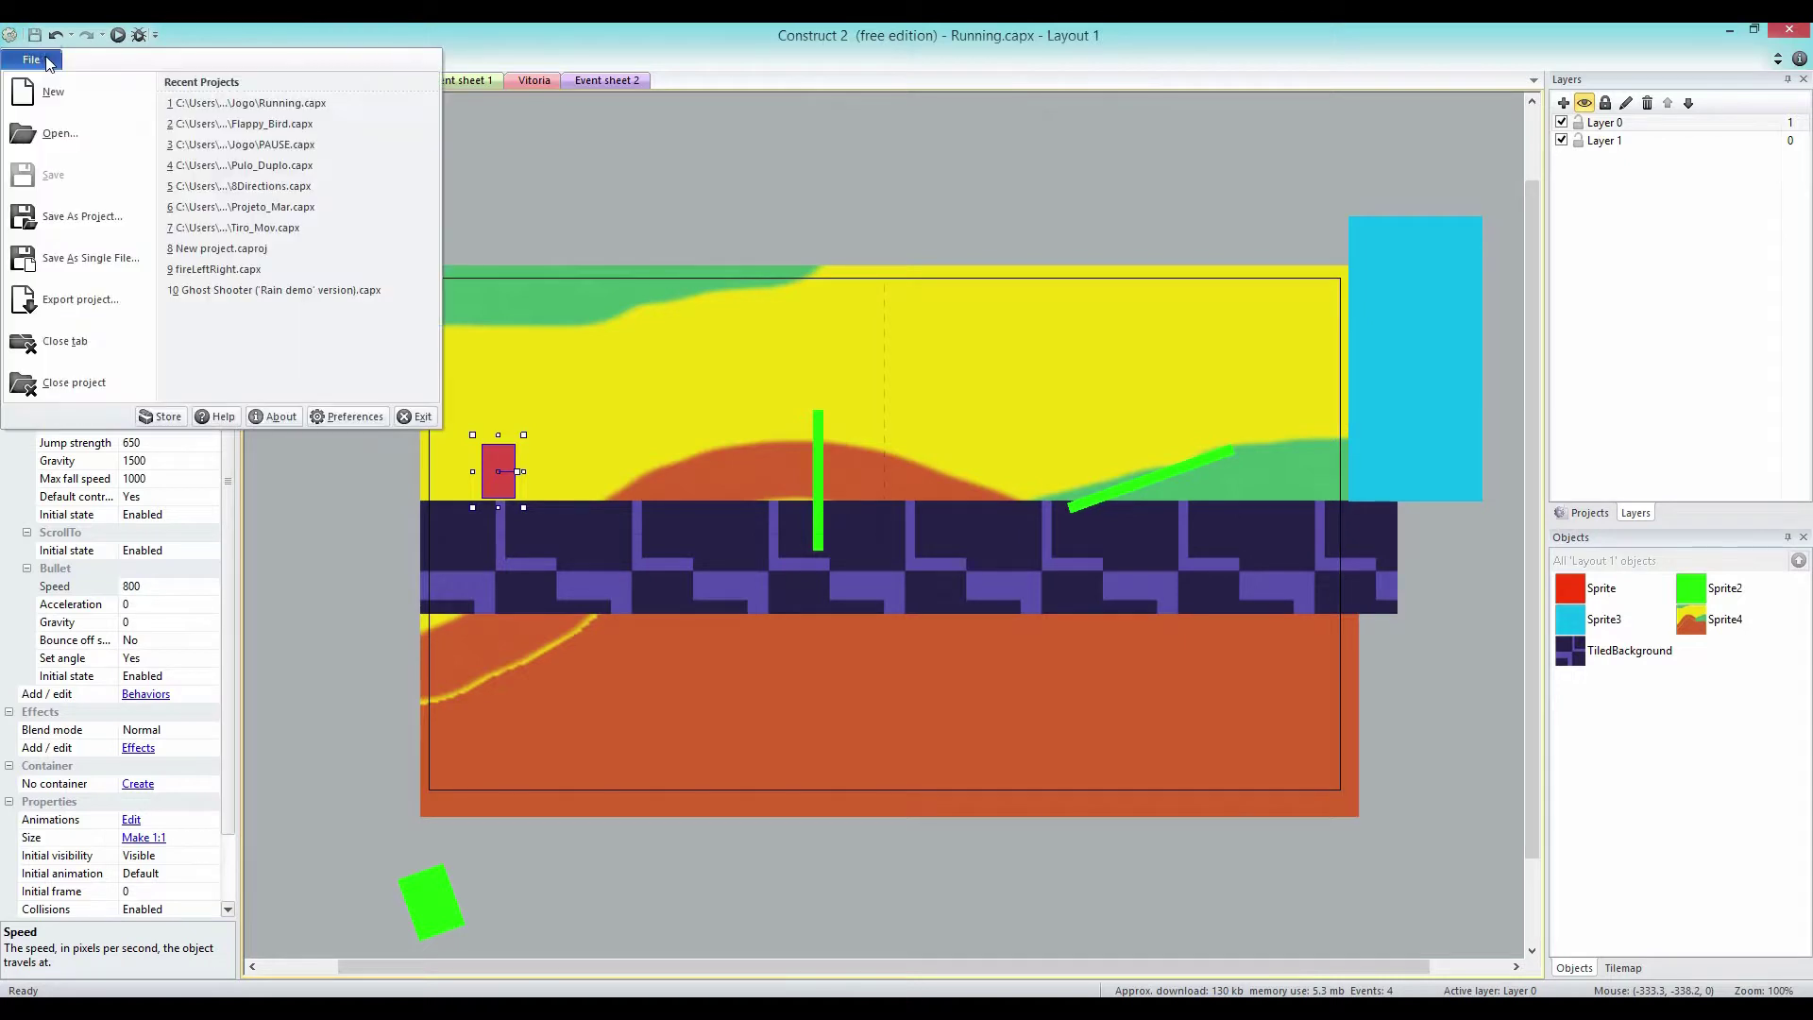
pyautogui.click(52, 123)
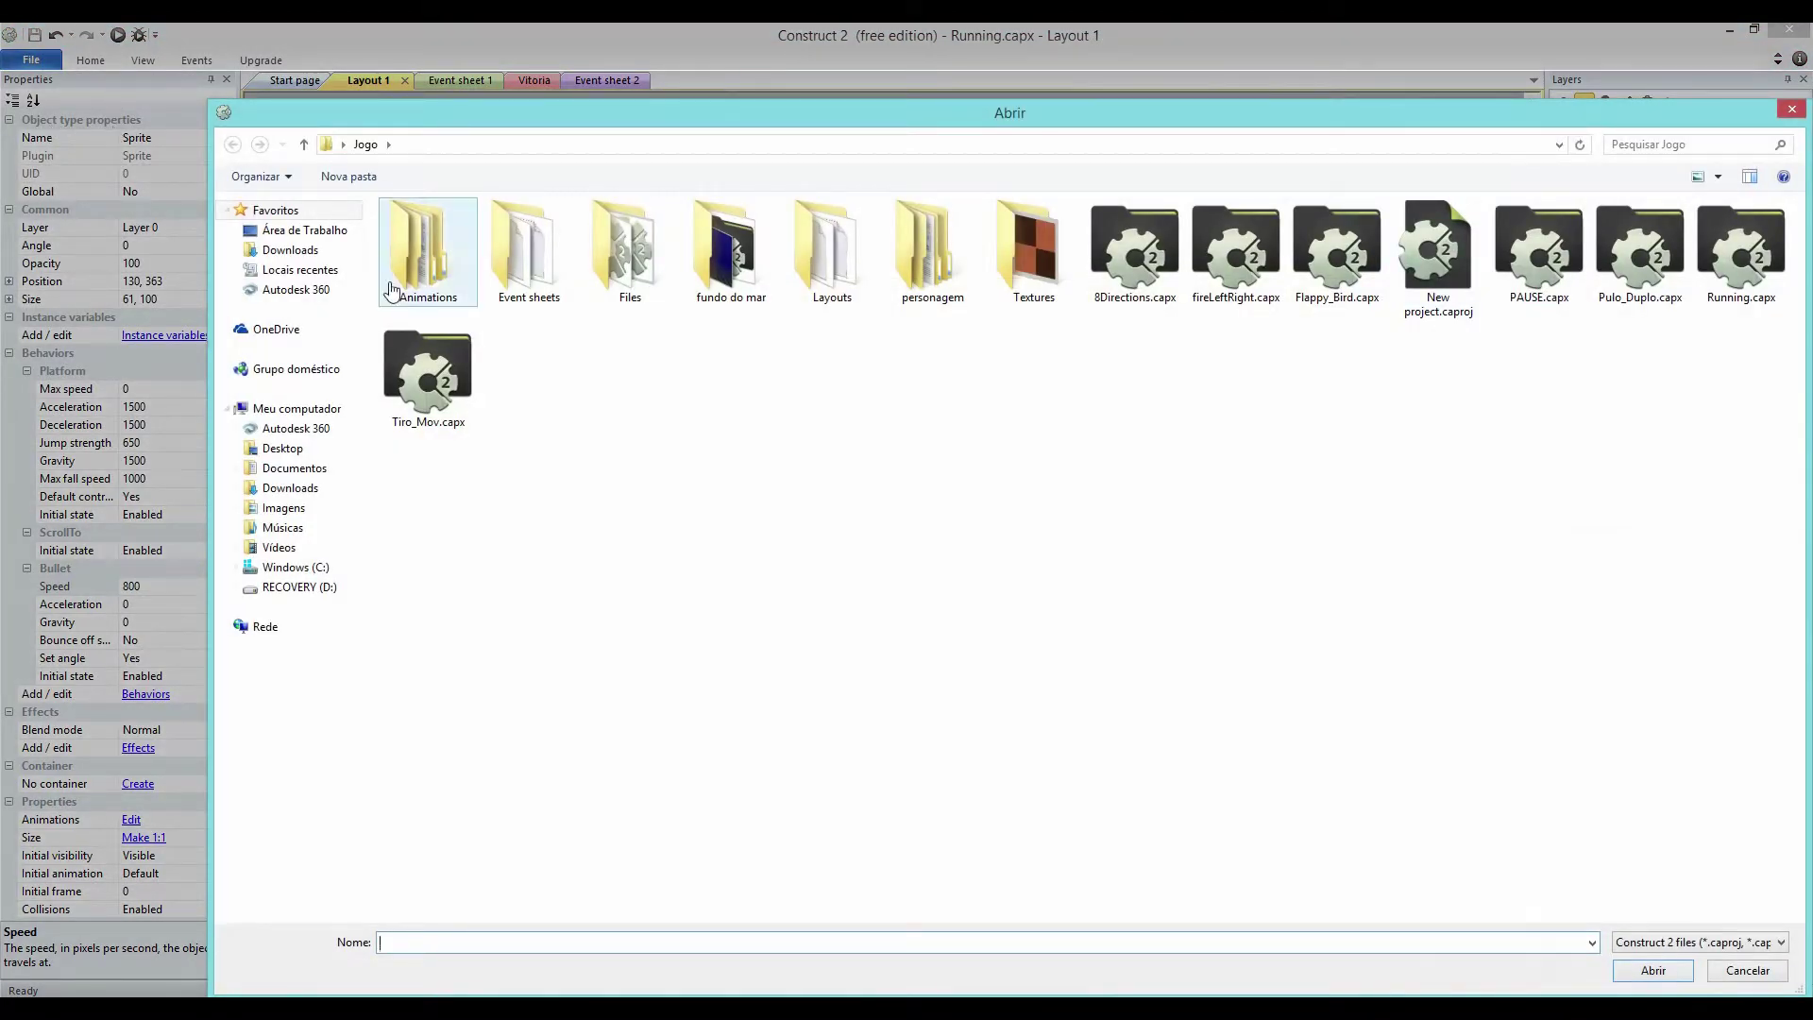
pyautogui.click(338, 410)
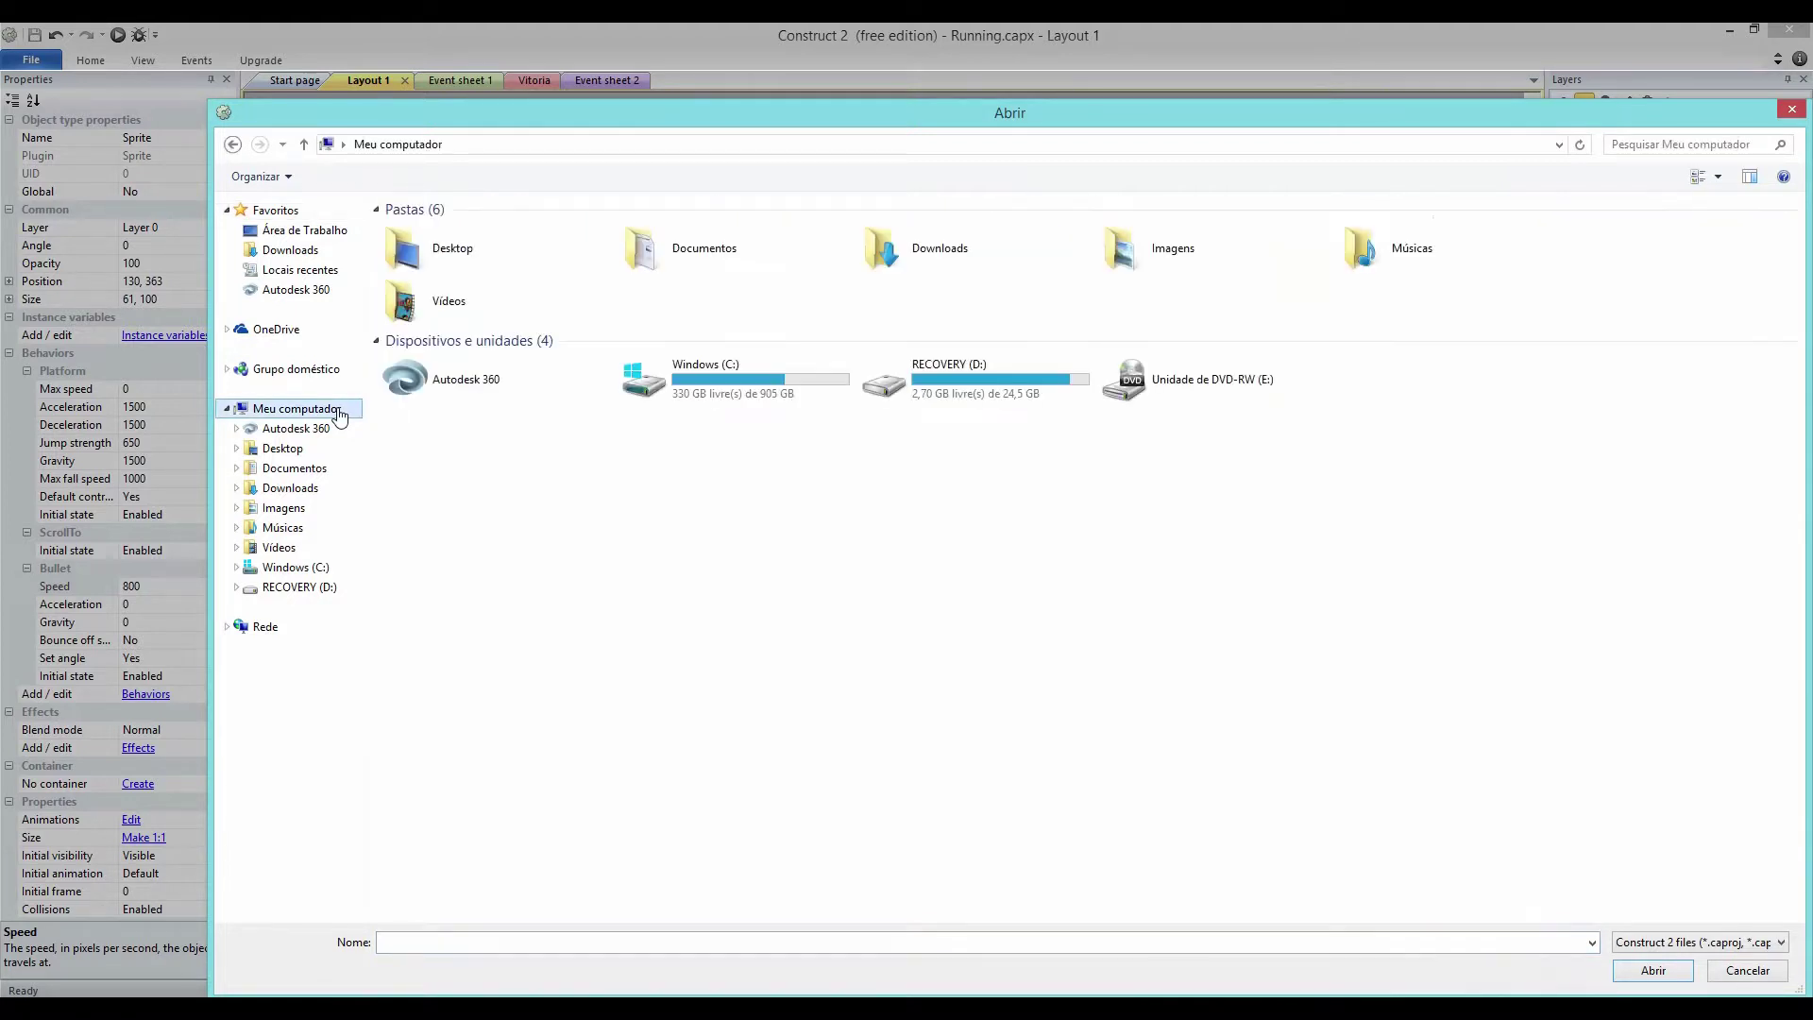
pyautogui.doubleClick(700, 385)
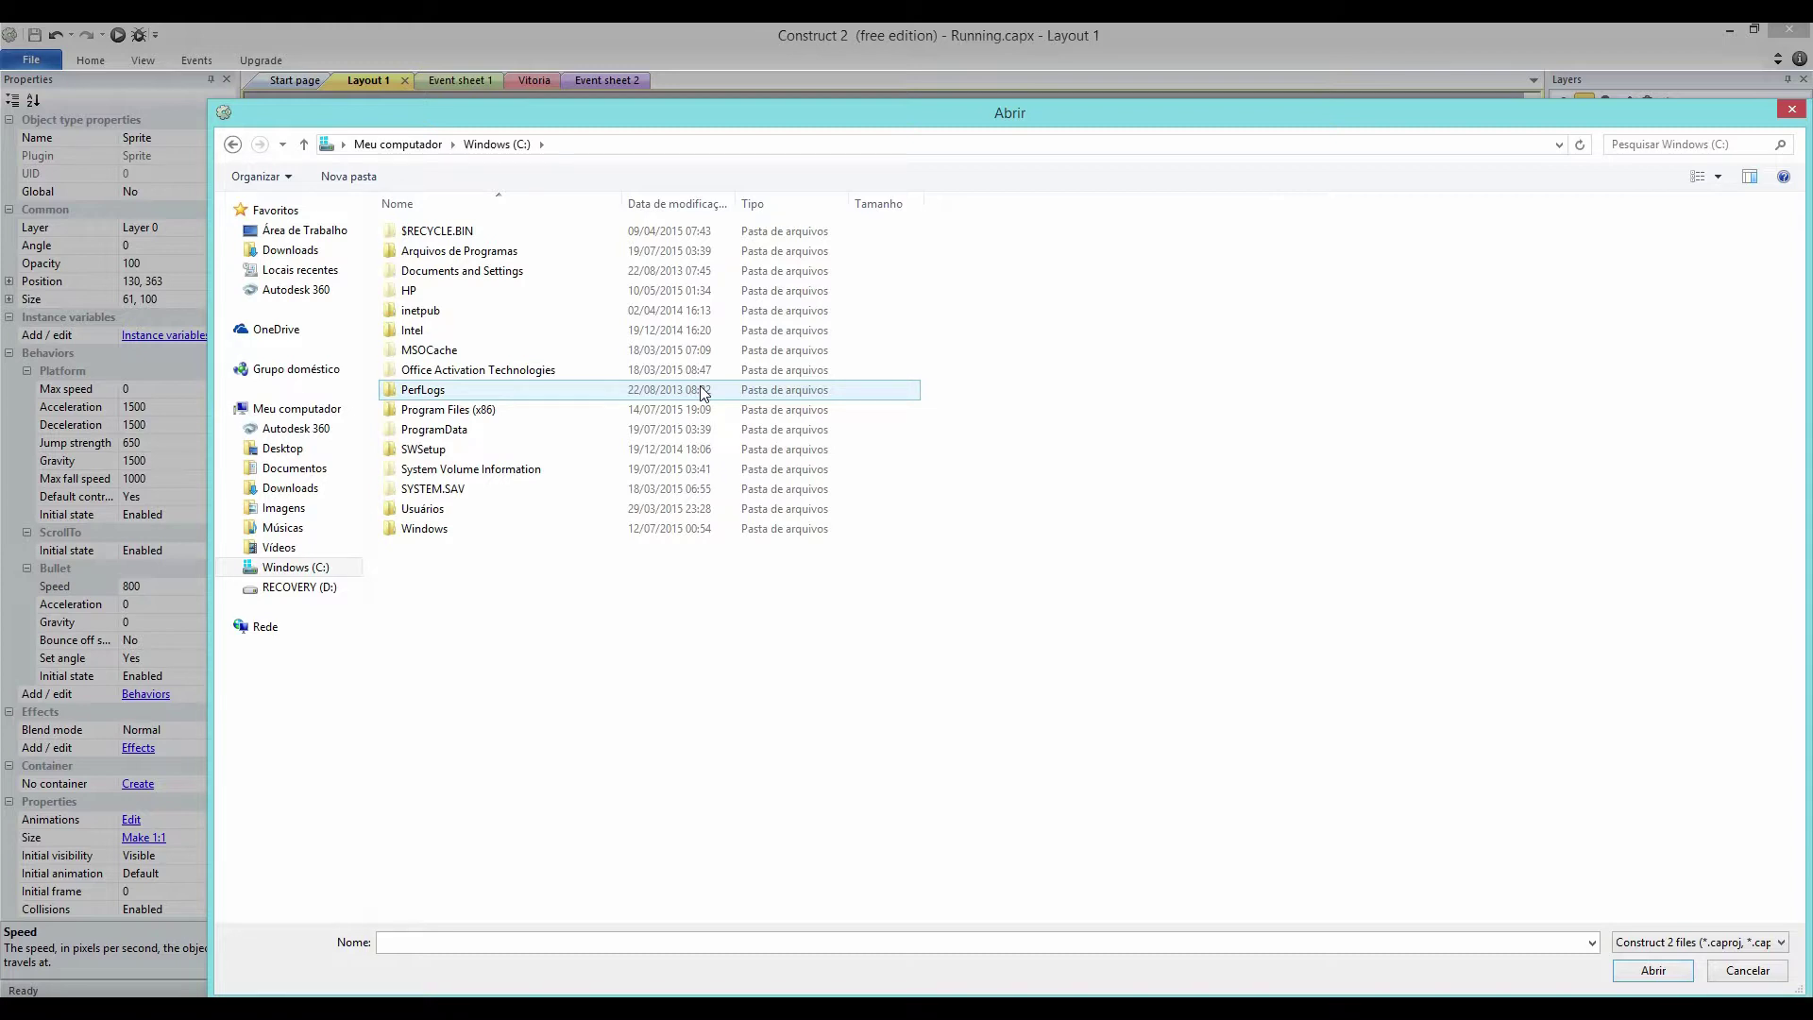
pyautogui.doubleClick(592, 251)
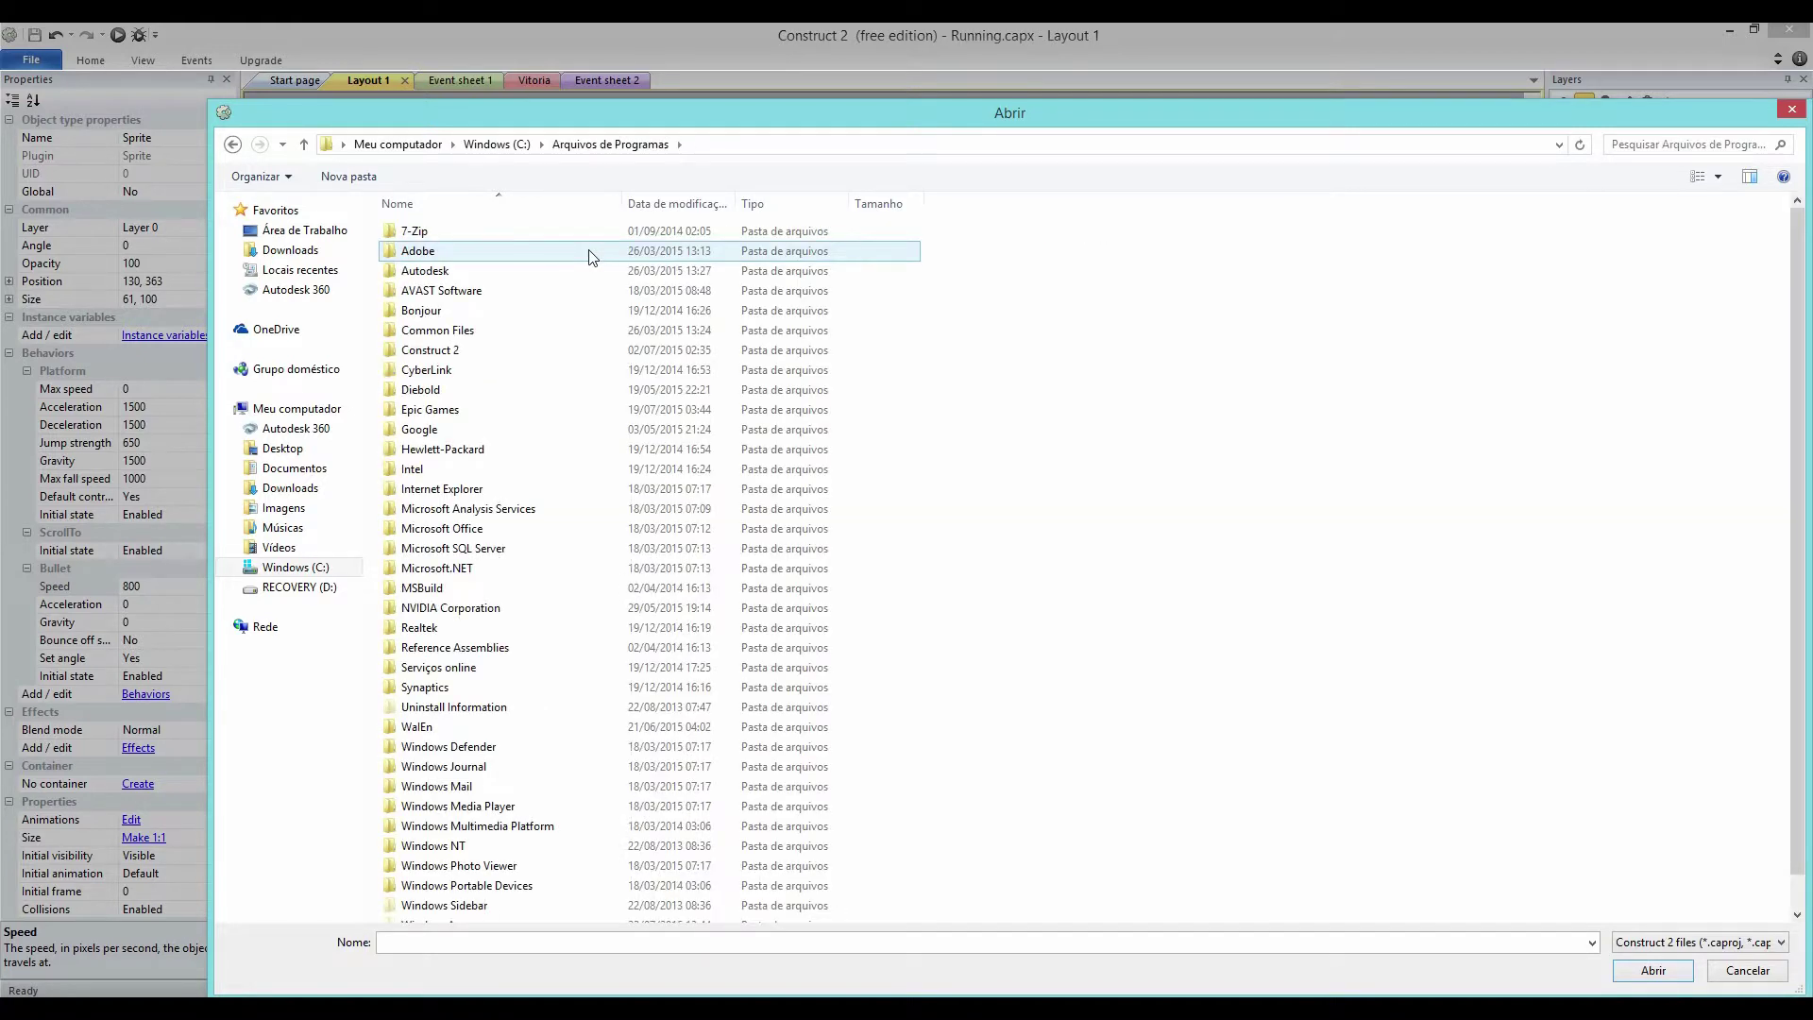
pyautogui.doubleClick(551, 350)
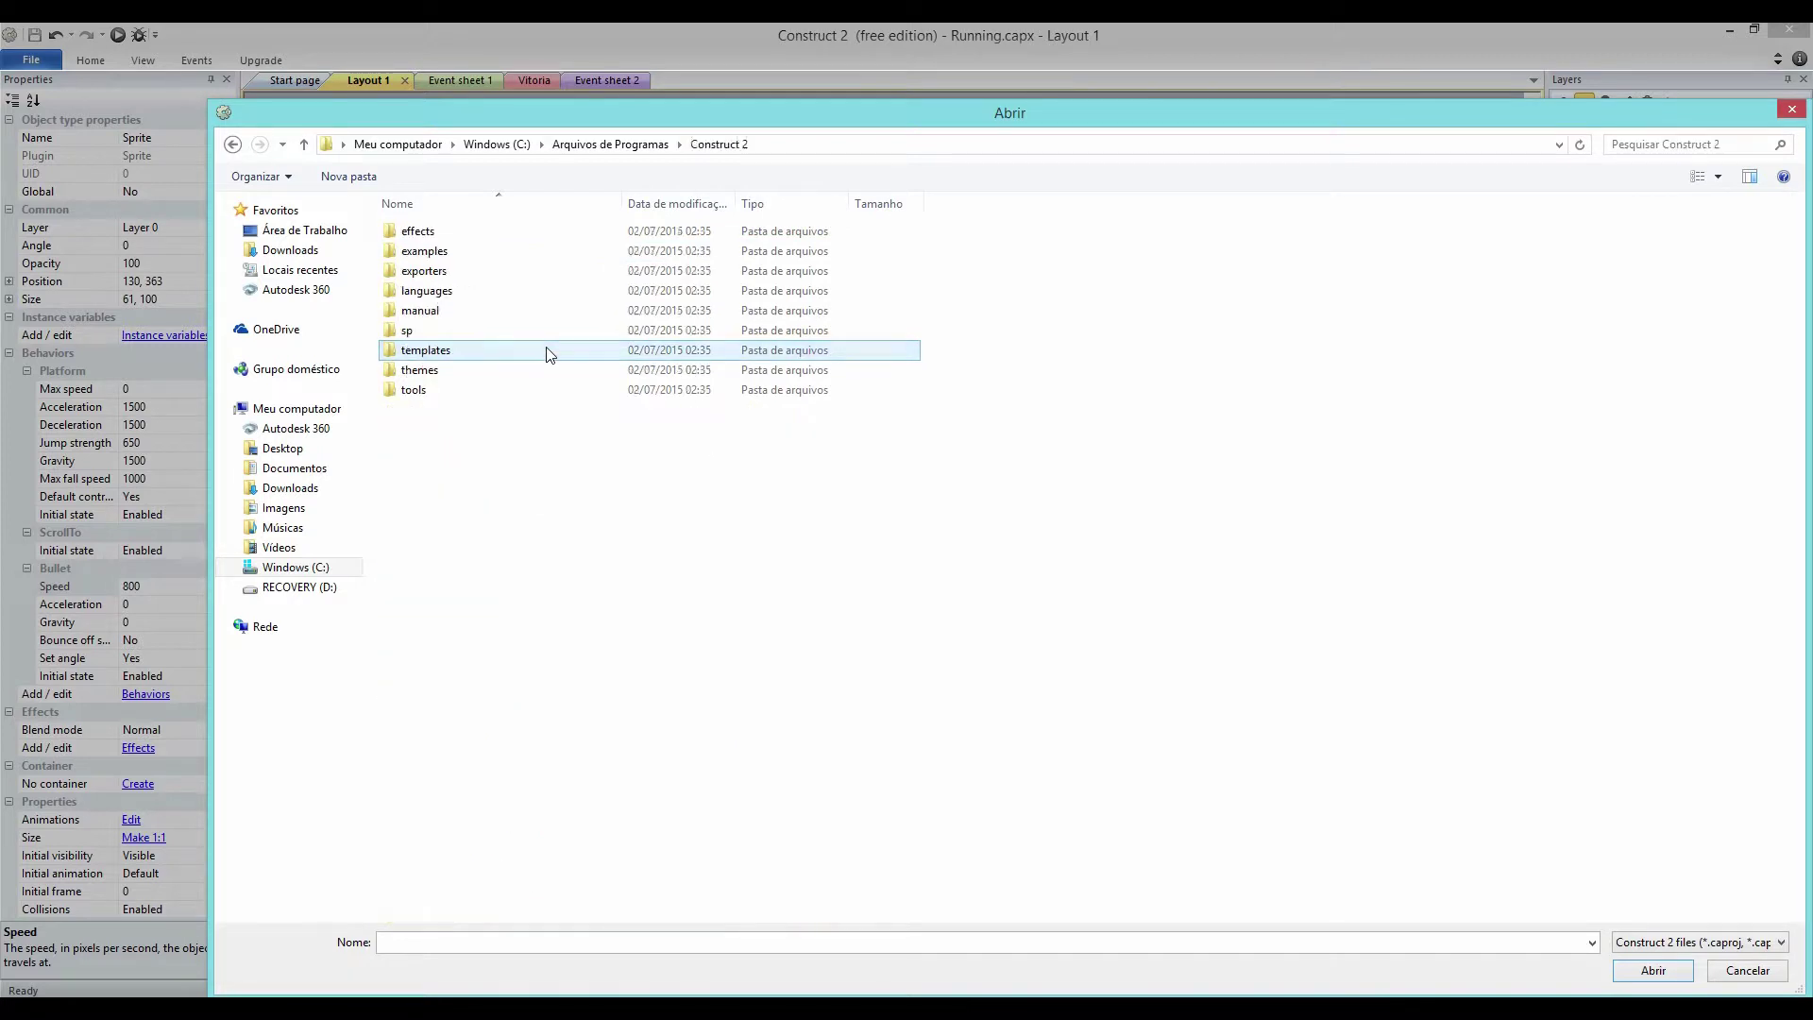
pyautogui.doubleClick(424, 251)
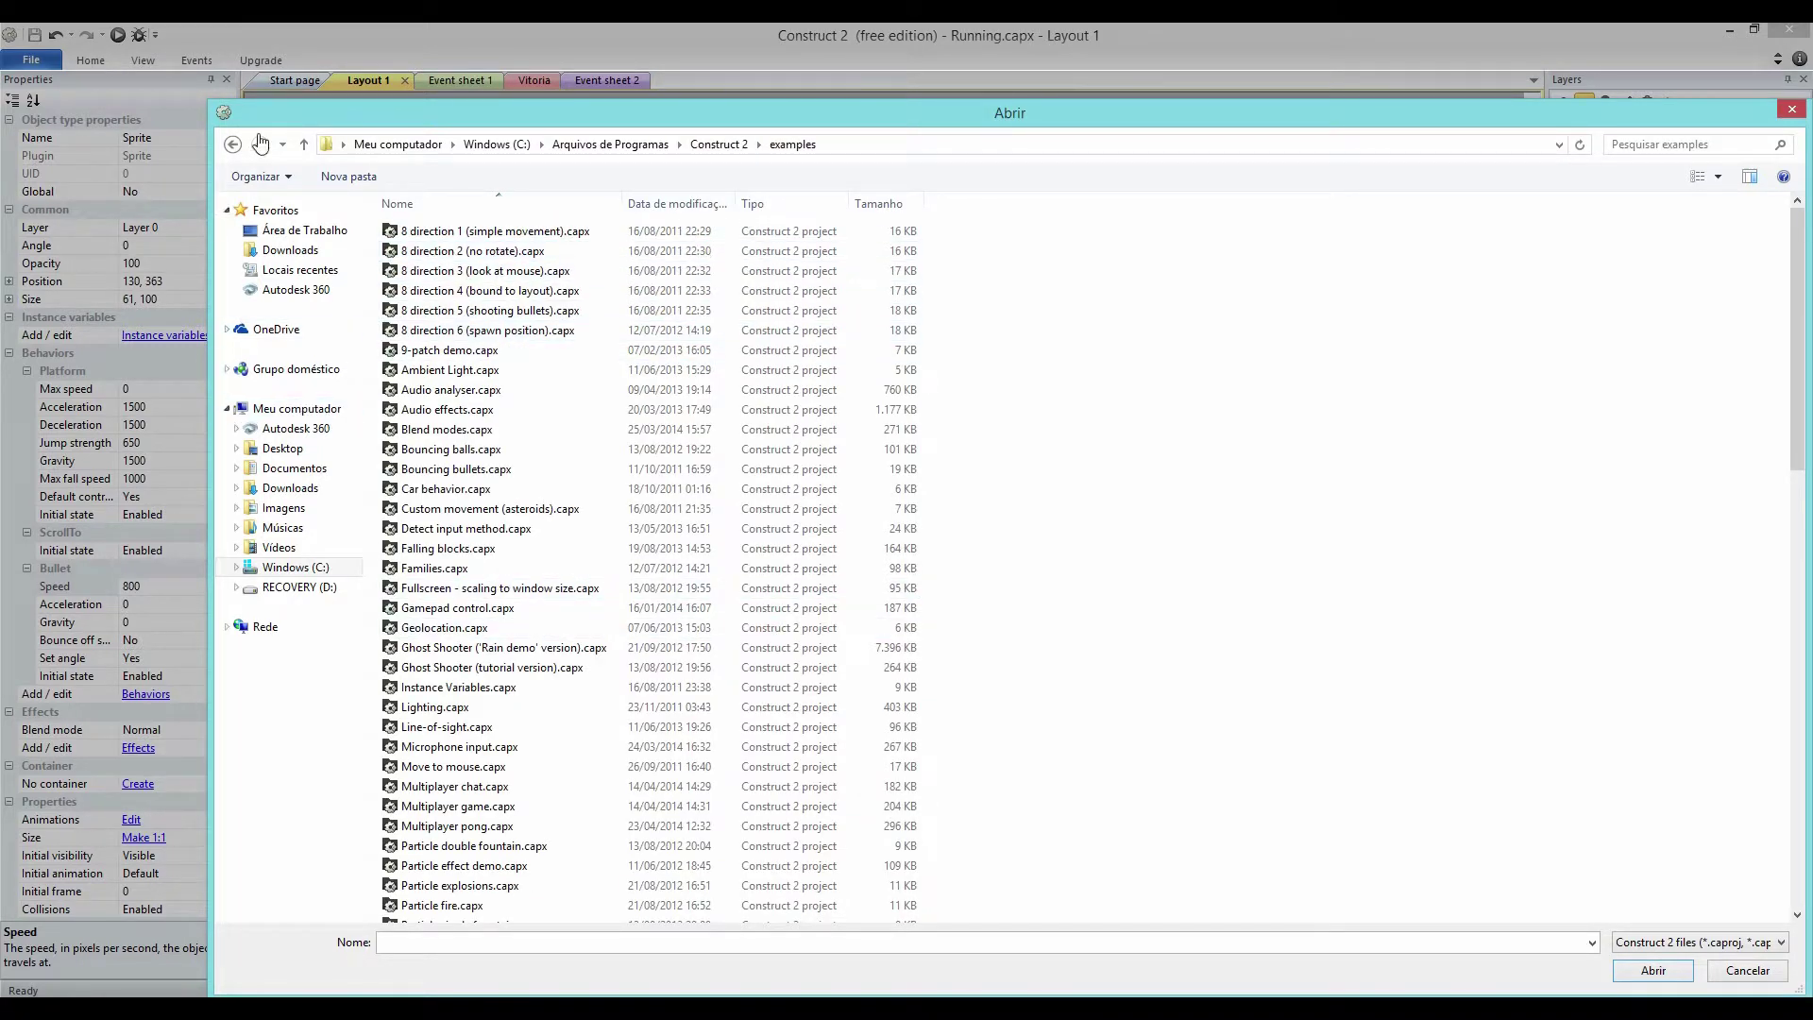
# Find and open the example project "Pathfinding - path cost.capx".
pyautogui.moveTo(291, 126); pyautogui.dragTo(291, 122)
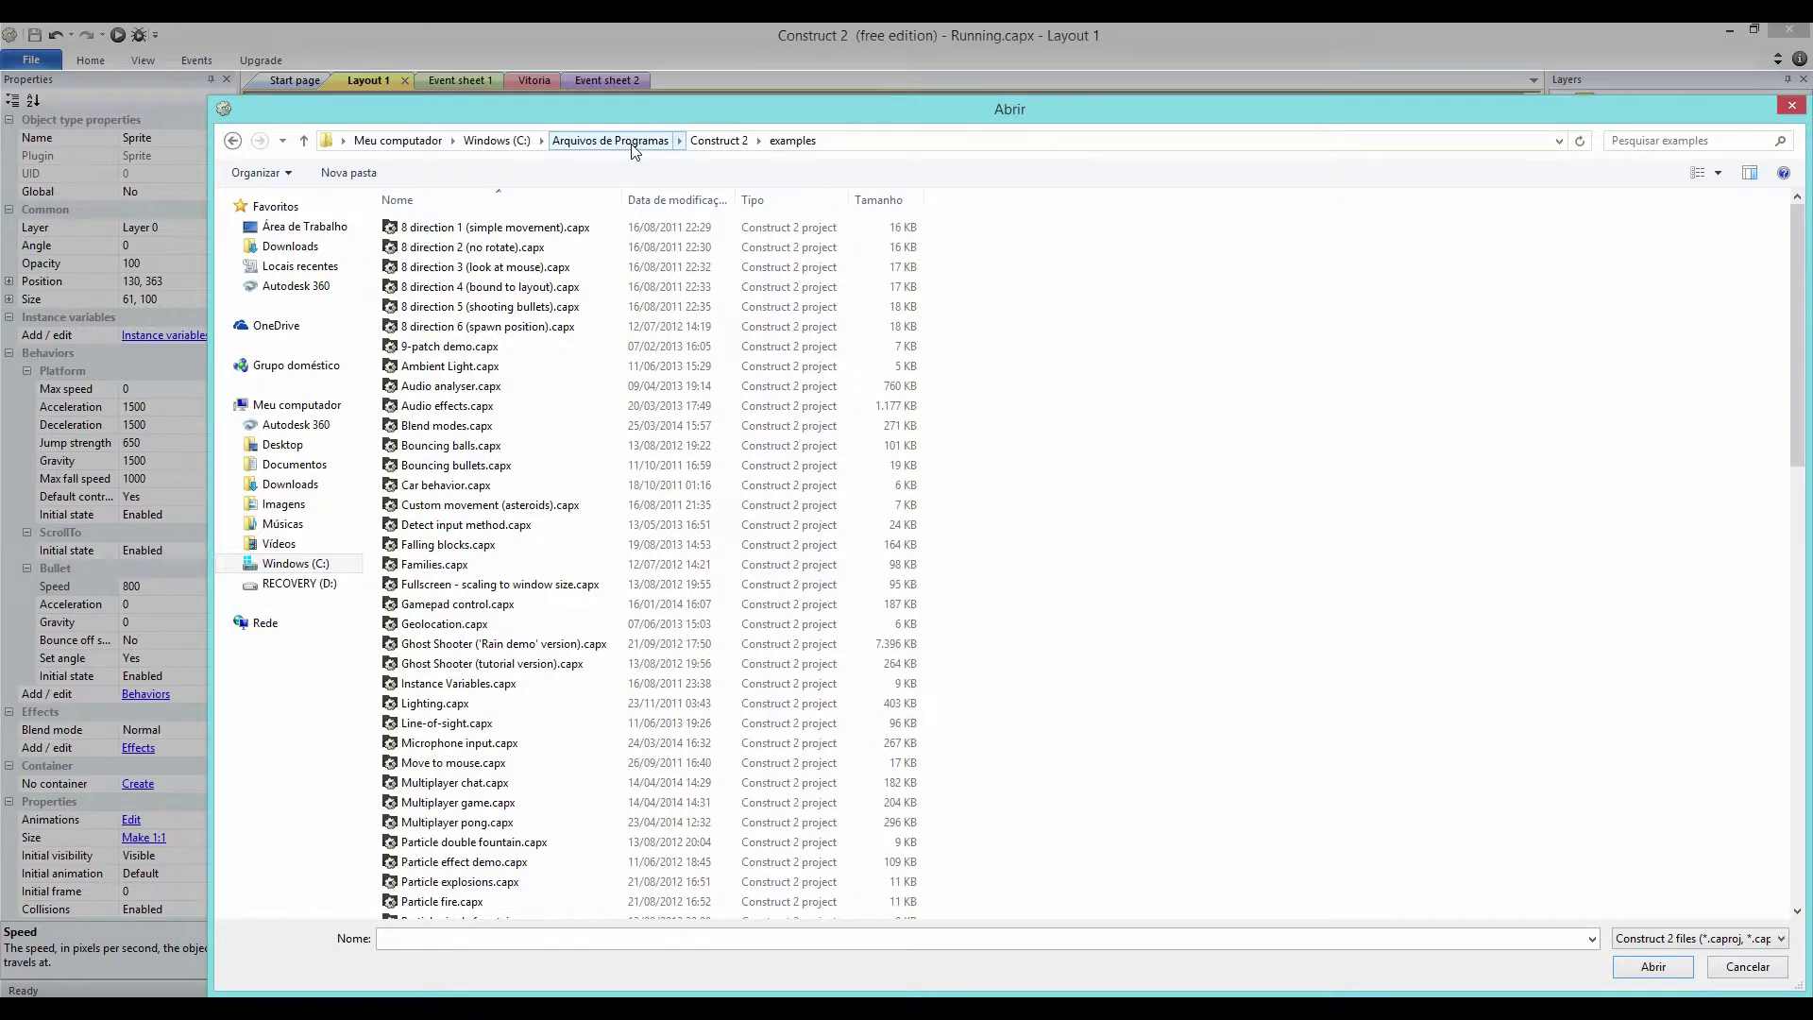
pyautogui.moveTo(808, 108); pyautogui.dragTo(808, 67)
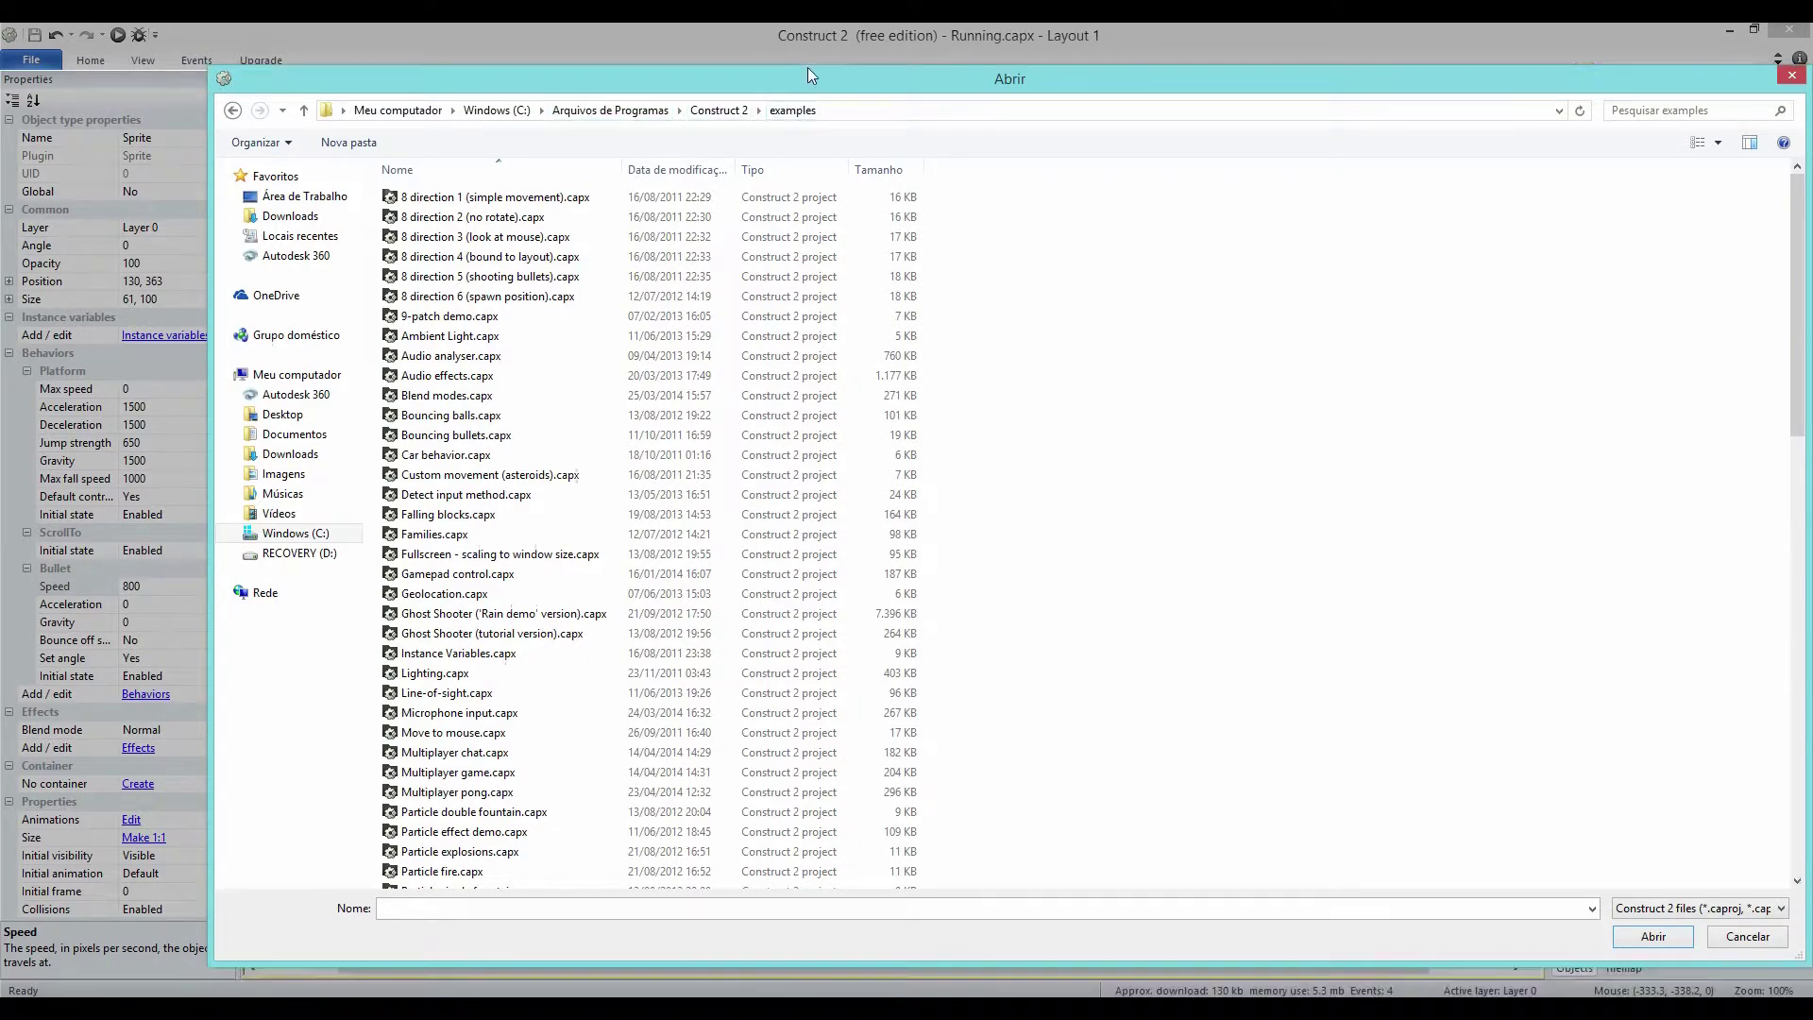
pyautogui.moveTo(1808, 293); pyautogui.dragTo(1806, 581)
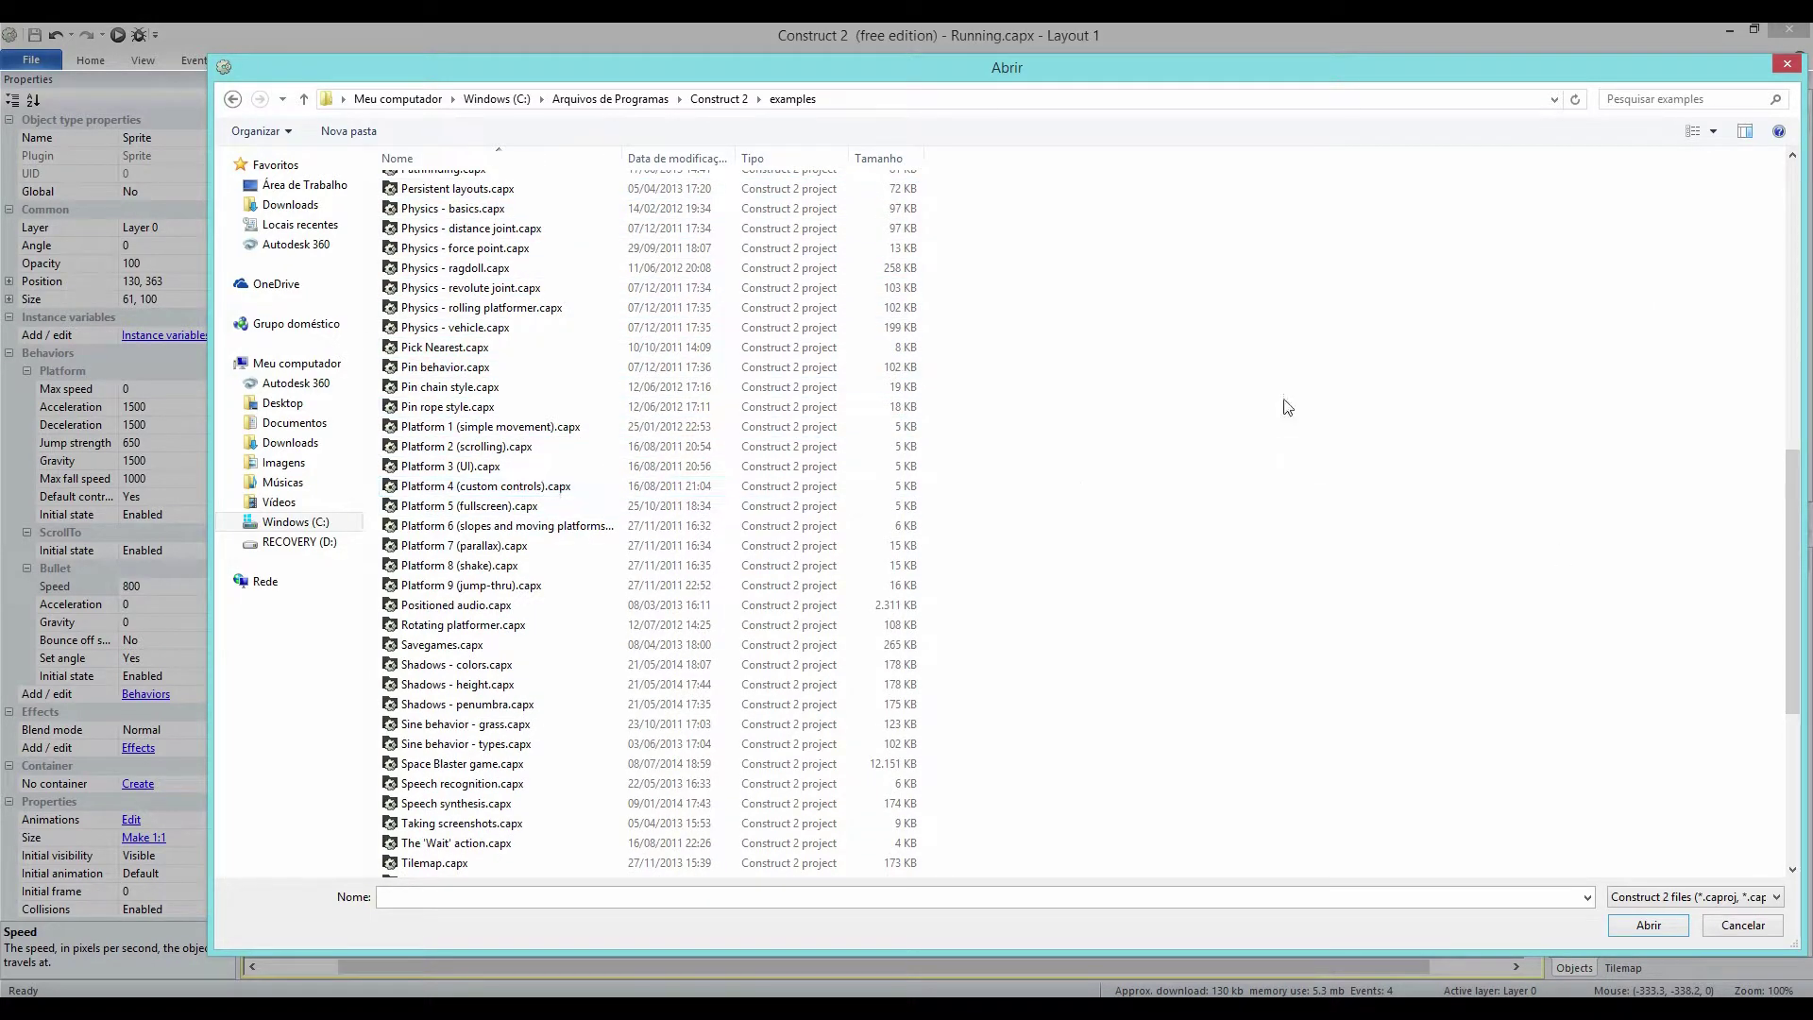
pyautogui.moveTo(1806, 515); pyautogui.dragTo(1808, 457)
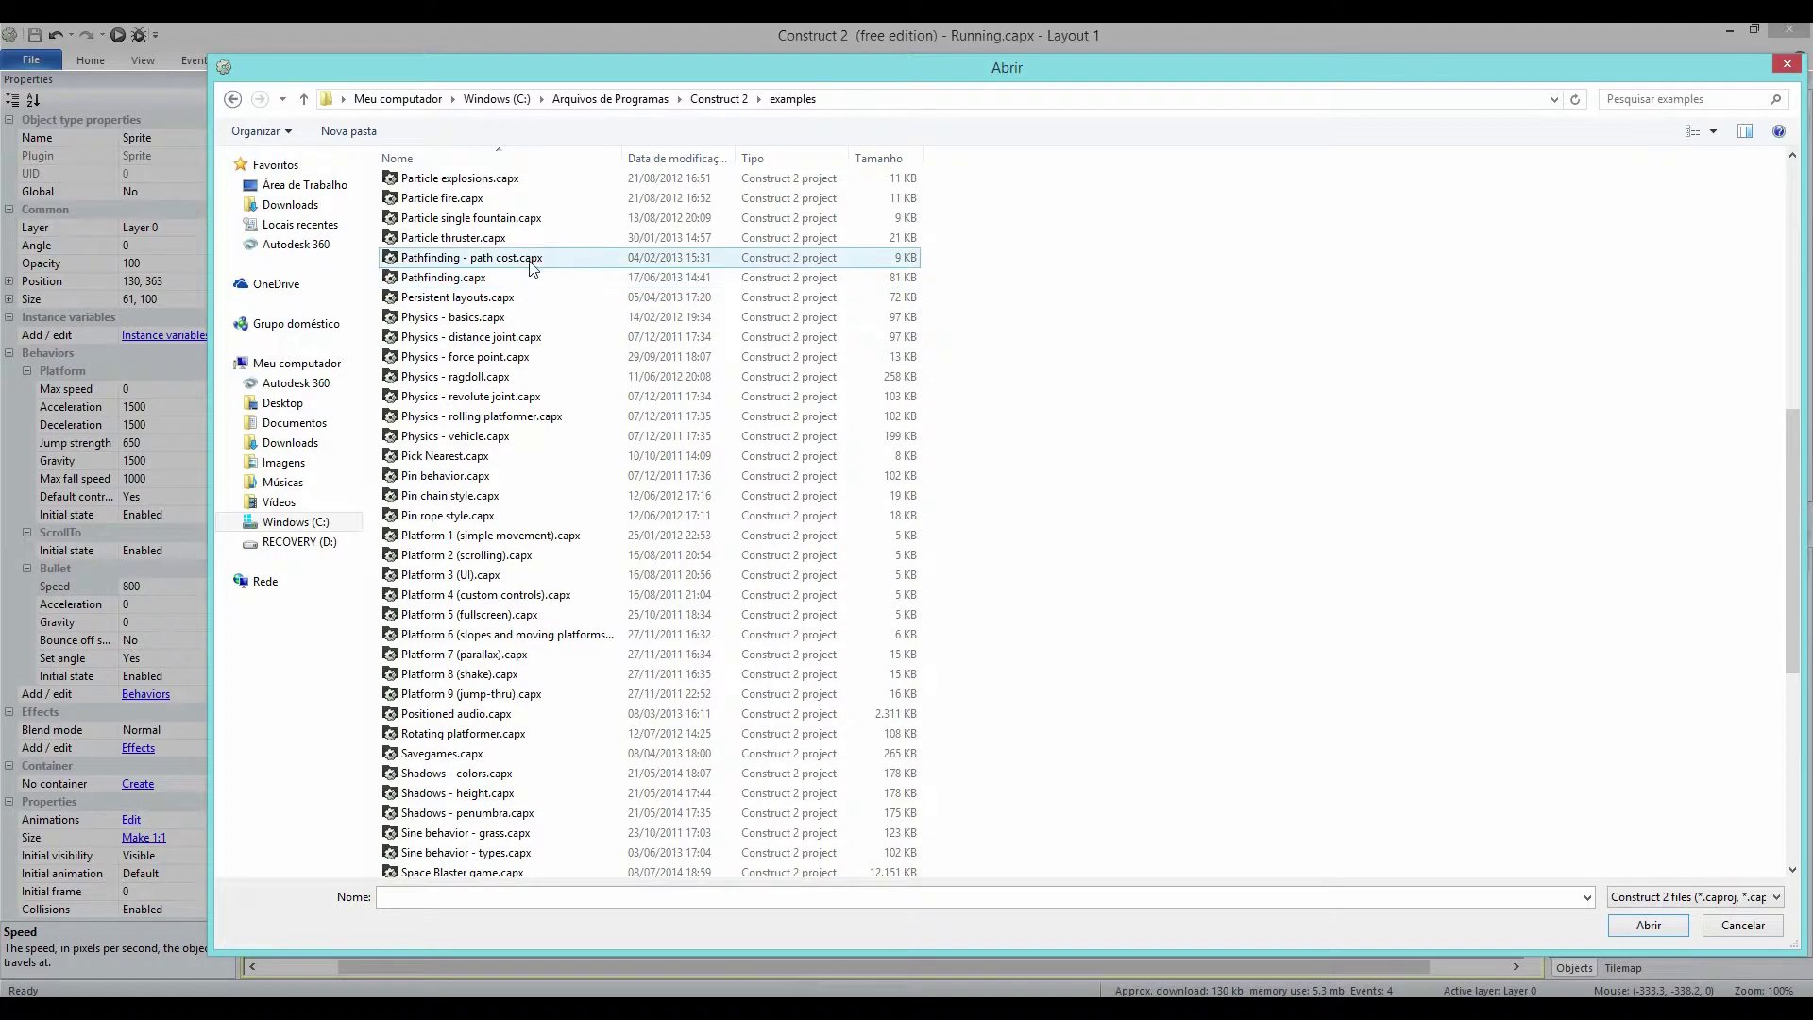
pyautogui.click(534, 268)
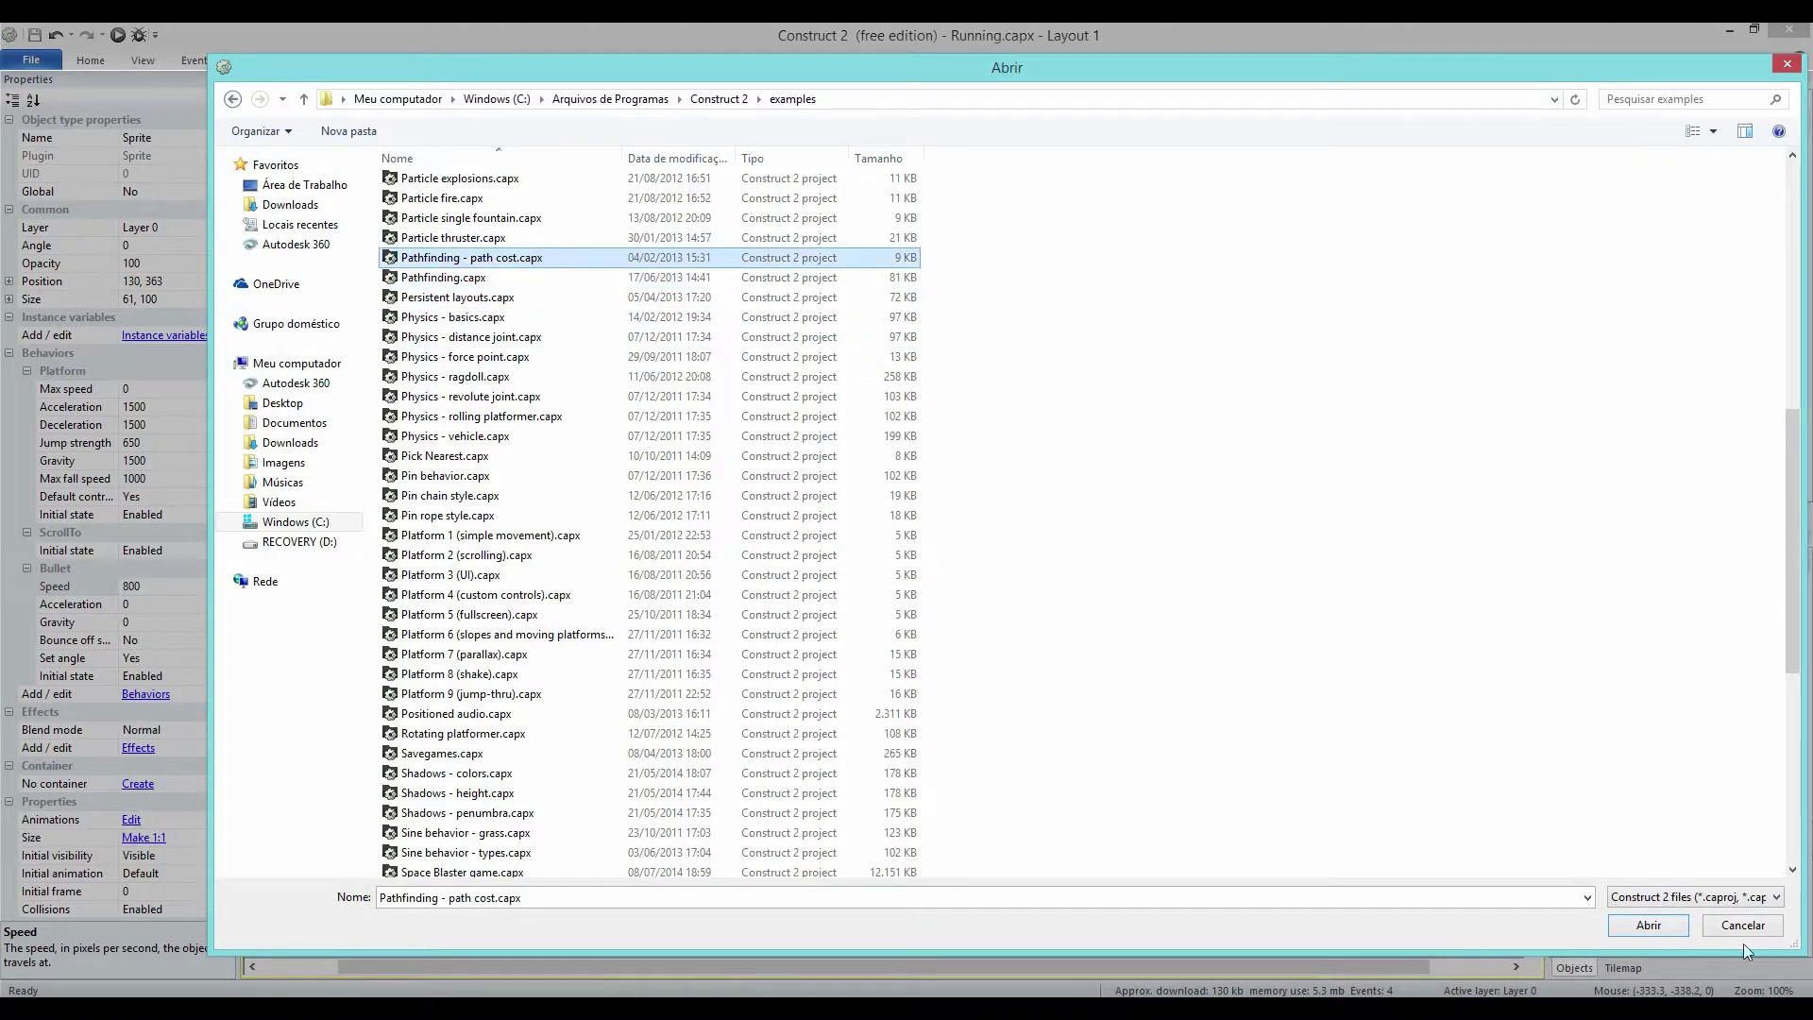
pyautogui.click(1677, 921)
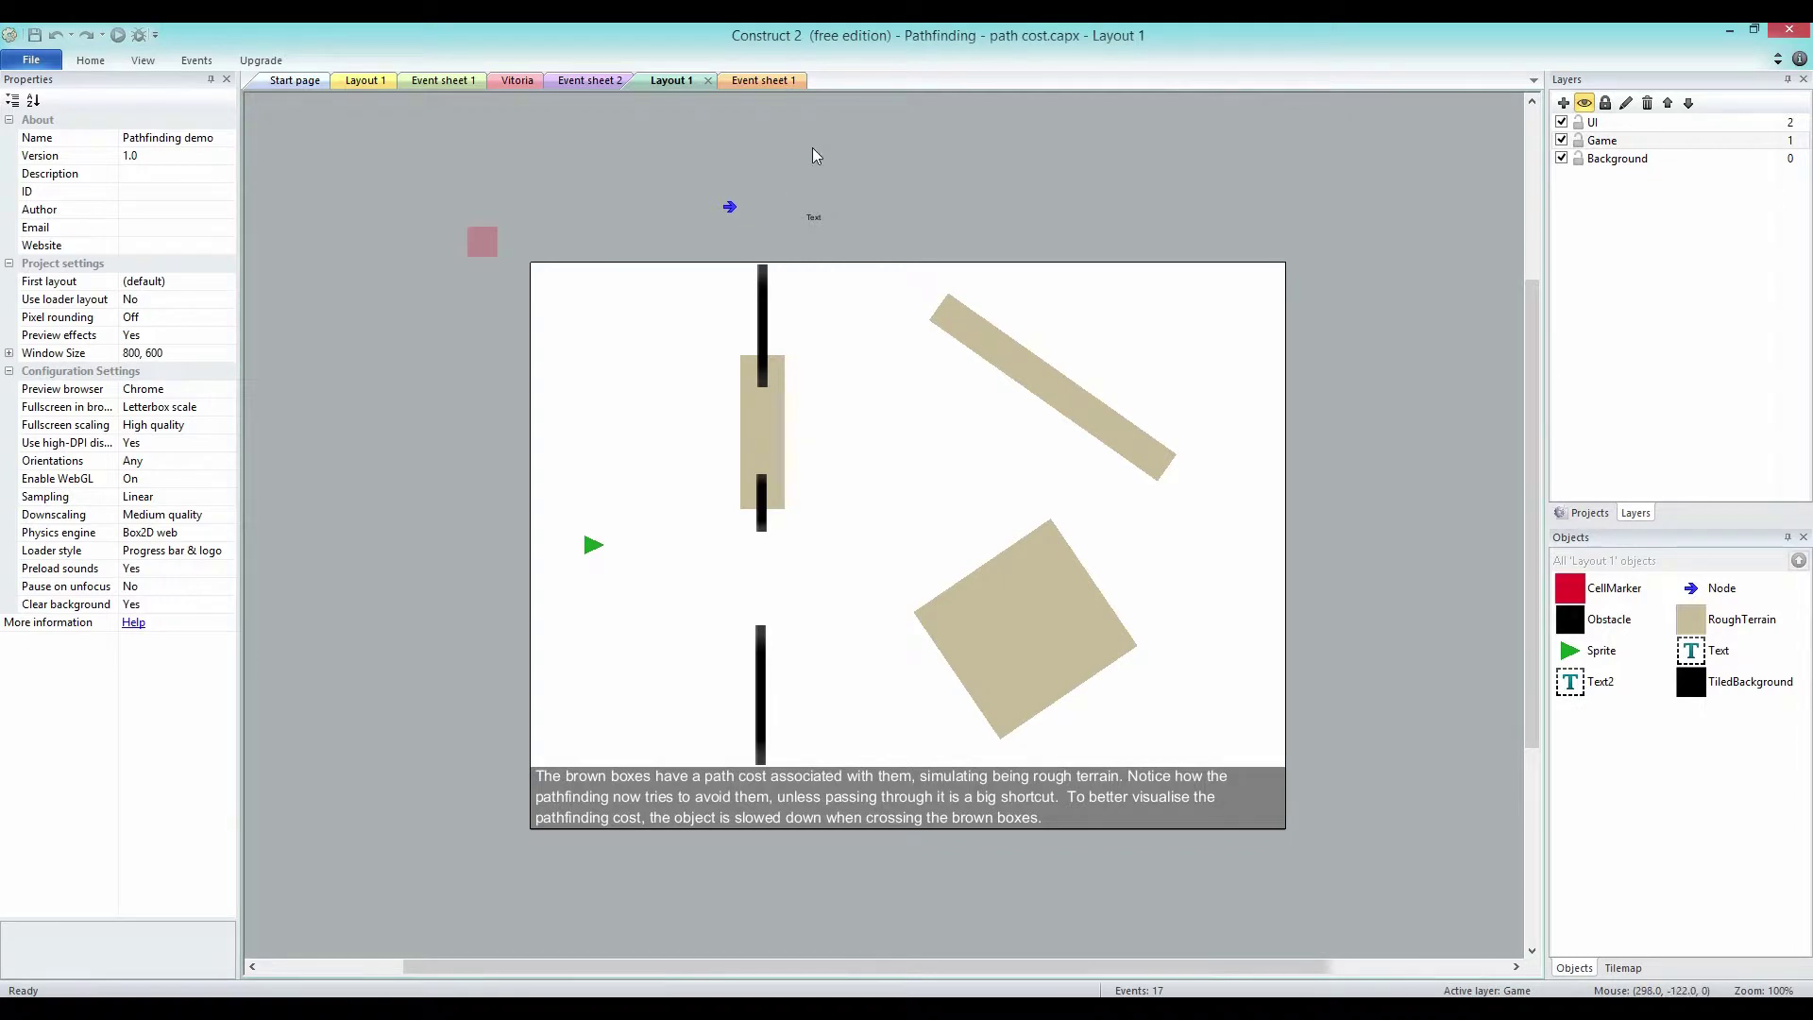
# Look over the path cost example's event sheet, then return to its layout and preview it in the browser.
pyautogui.click(765, 84)
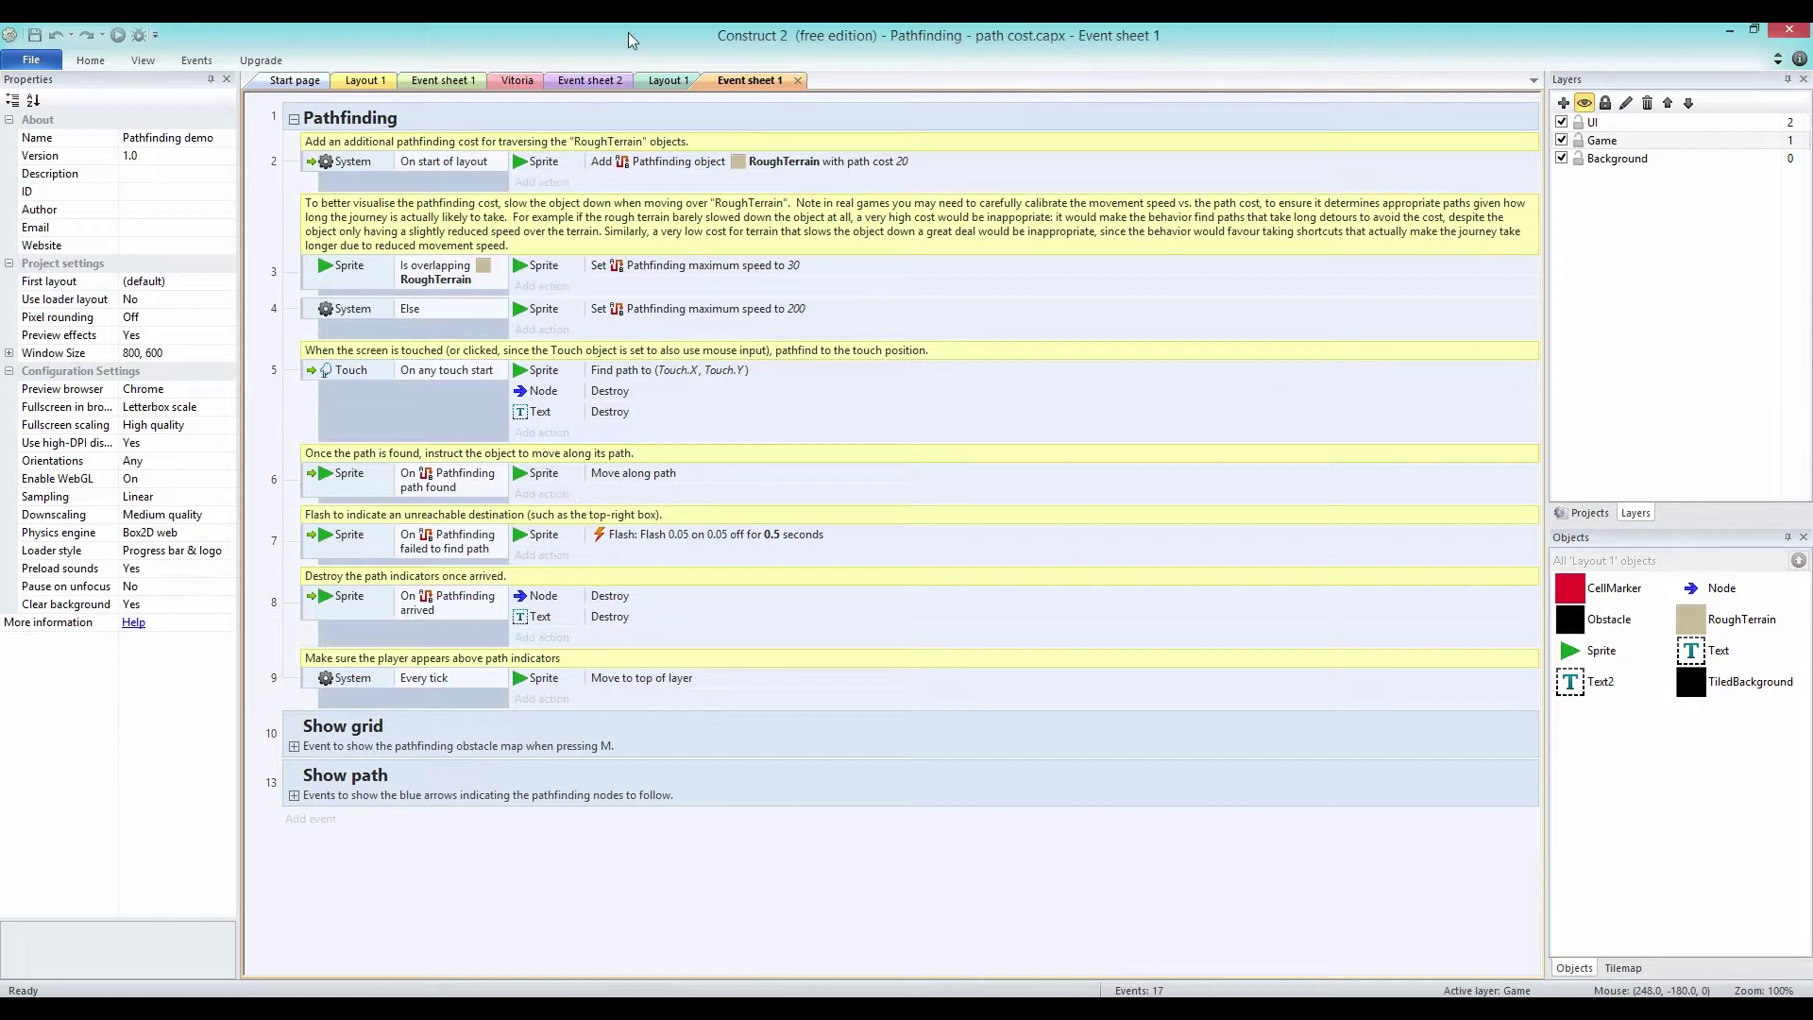
pyautogui.click(671, 80)
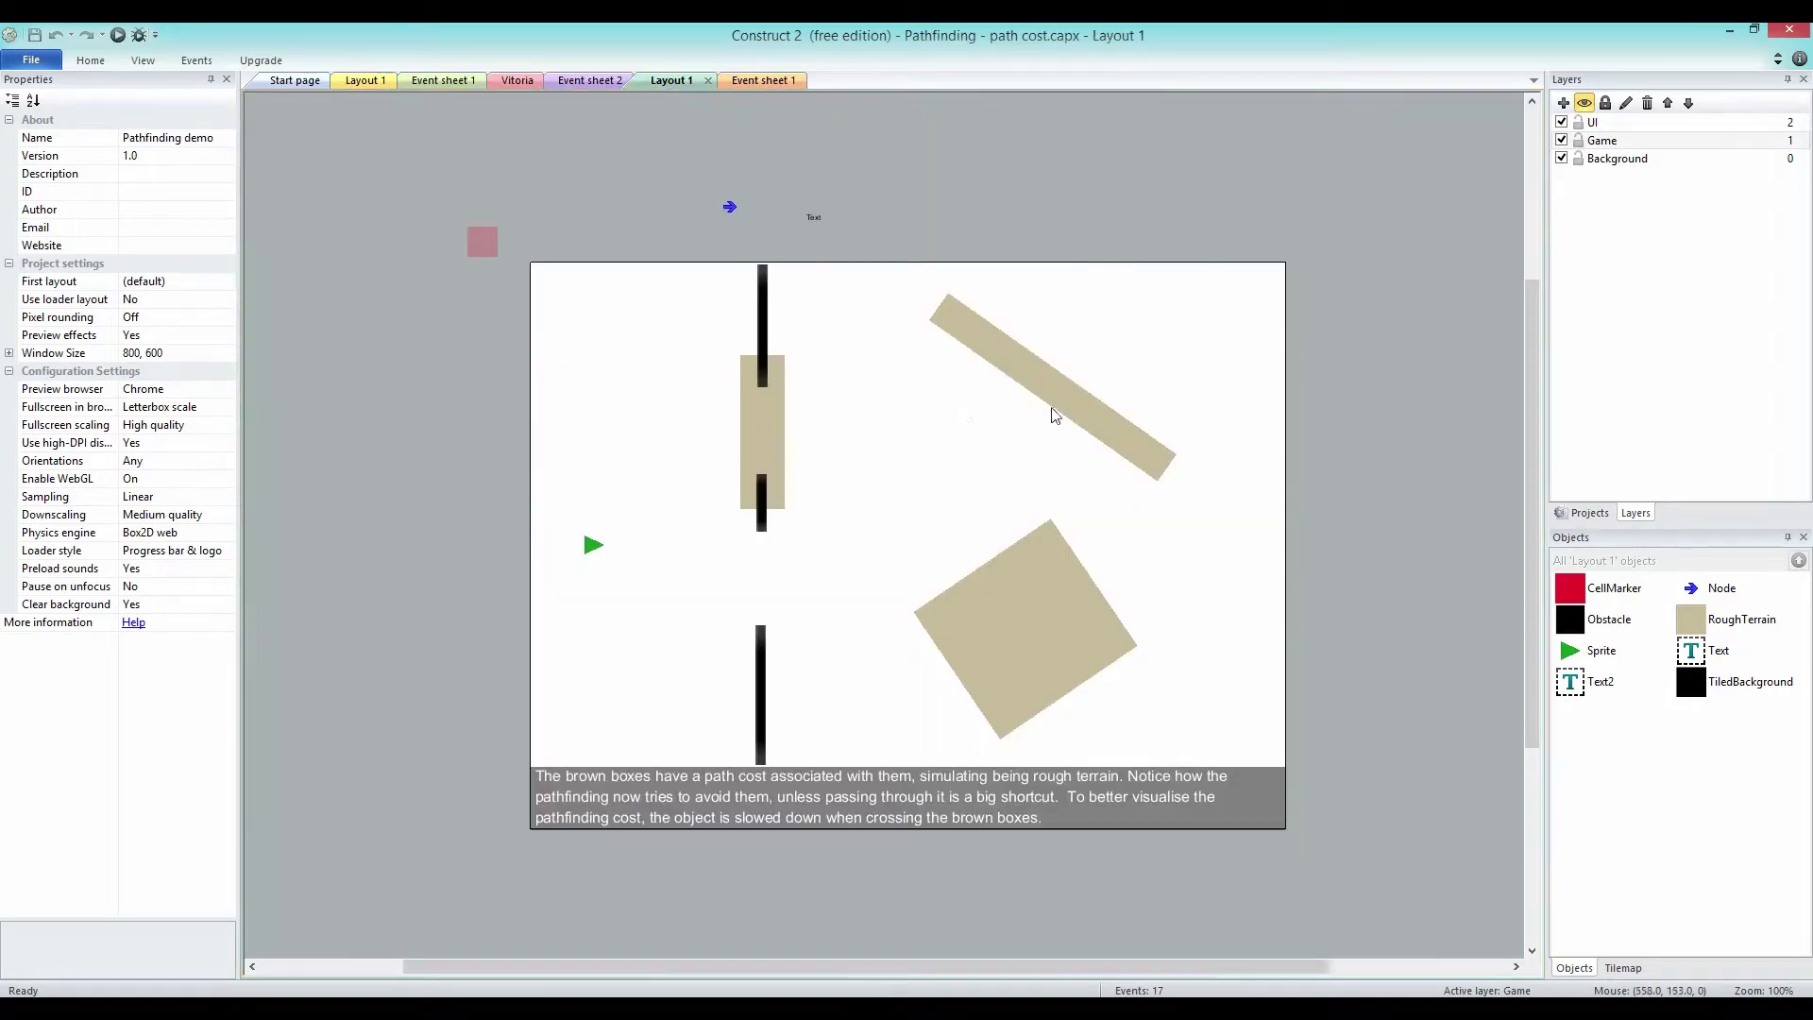
pyautogui.click(119, 37)
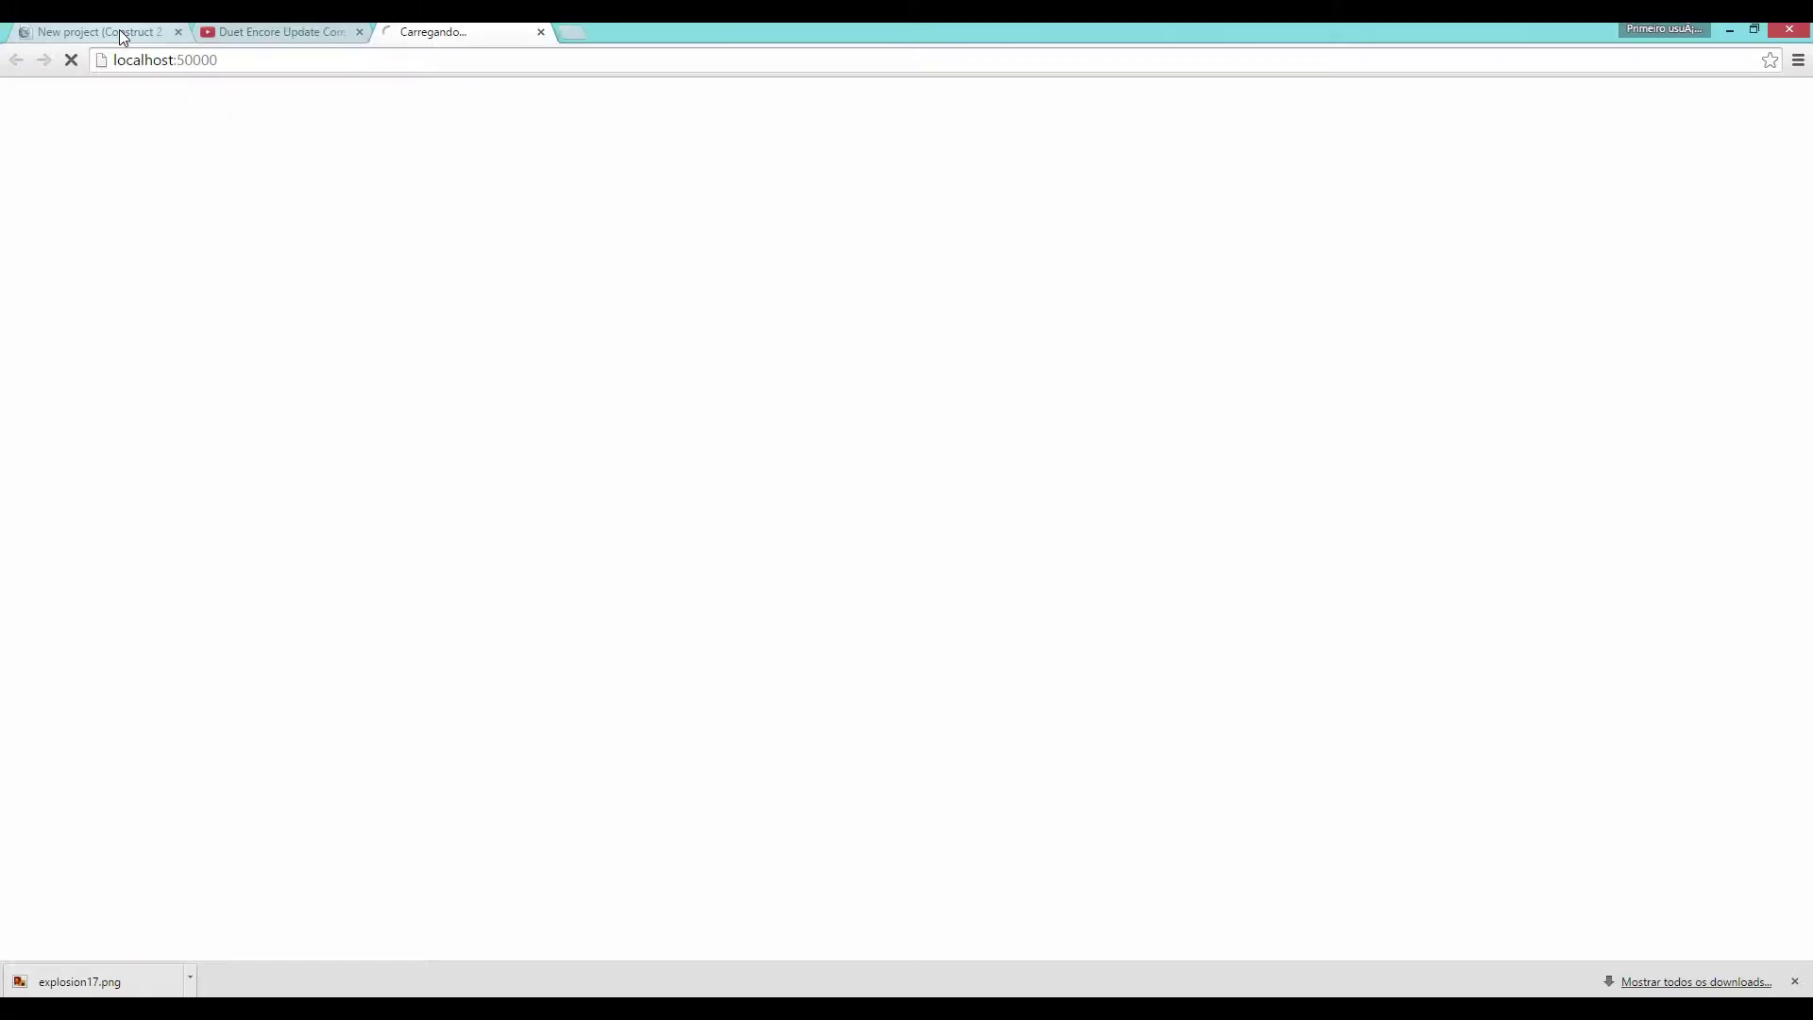
pyautogui.moveTo(1809, 283)
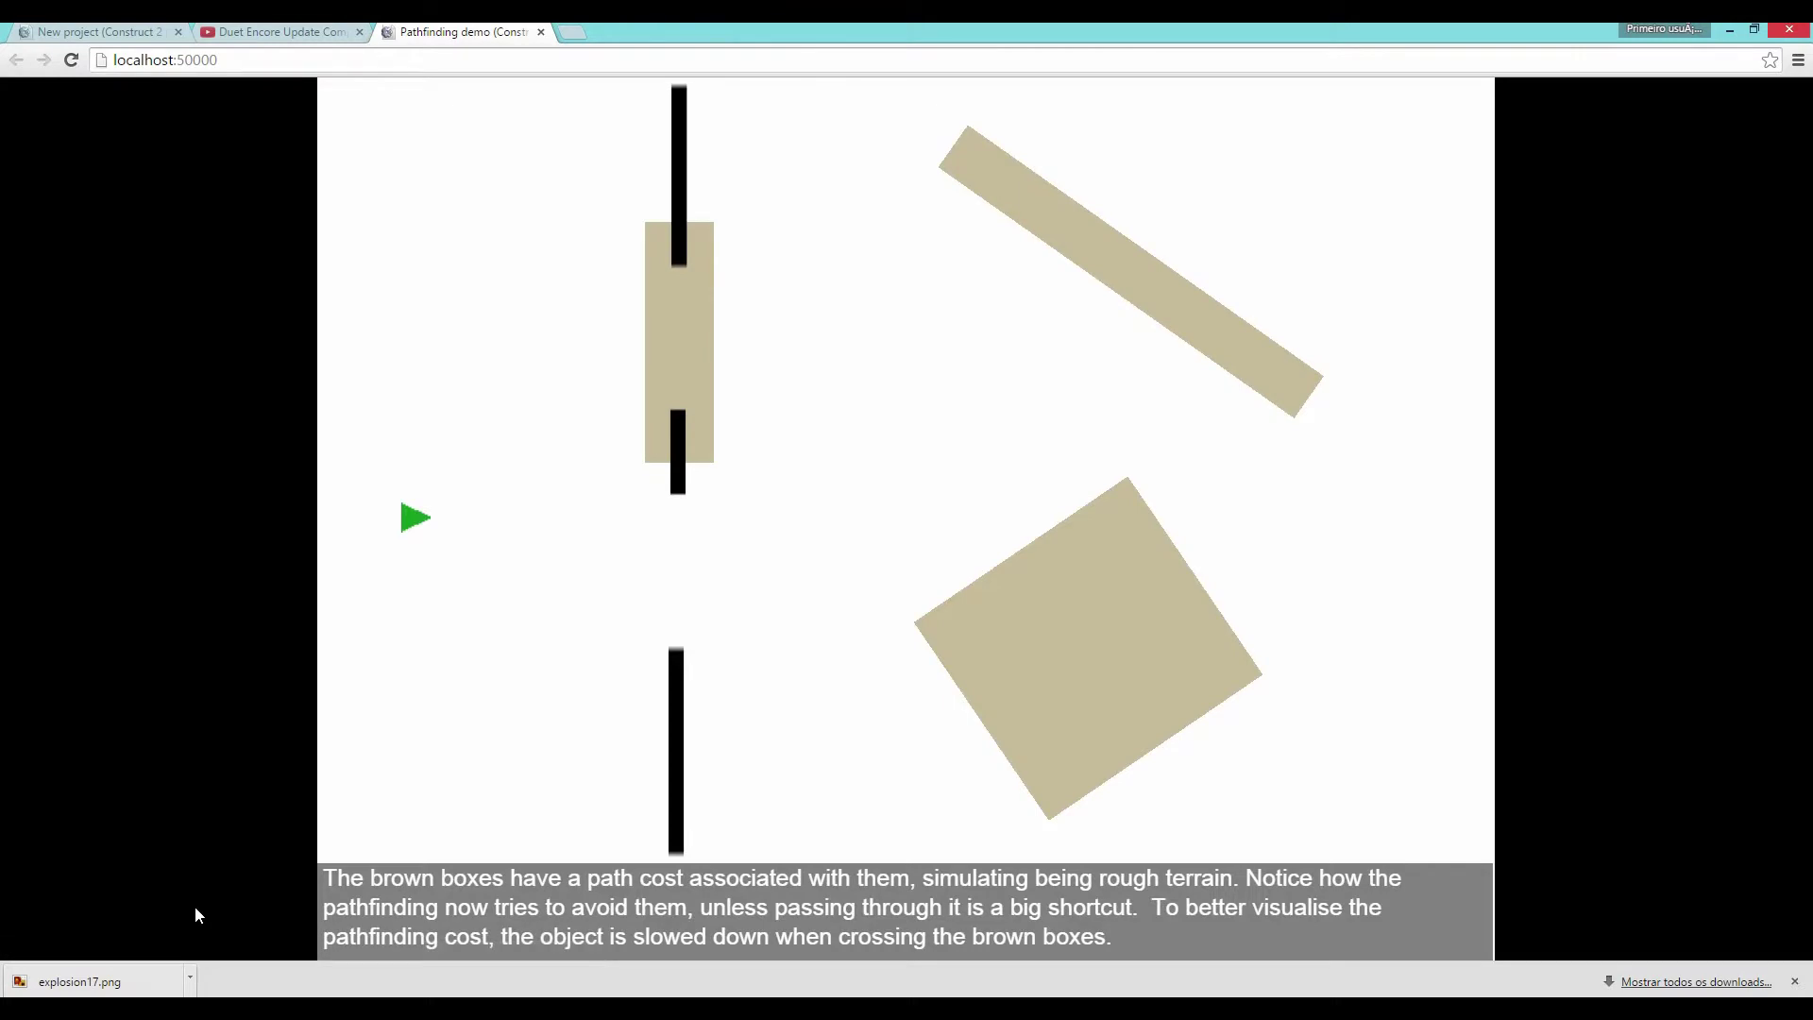
# Test the pathfinding by sending the green triangle to various points around the black walls and brown rough-terrain boxes.
pyautogui.click(866, 444)
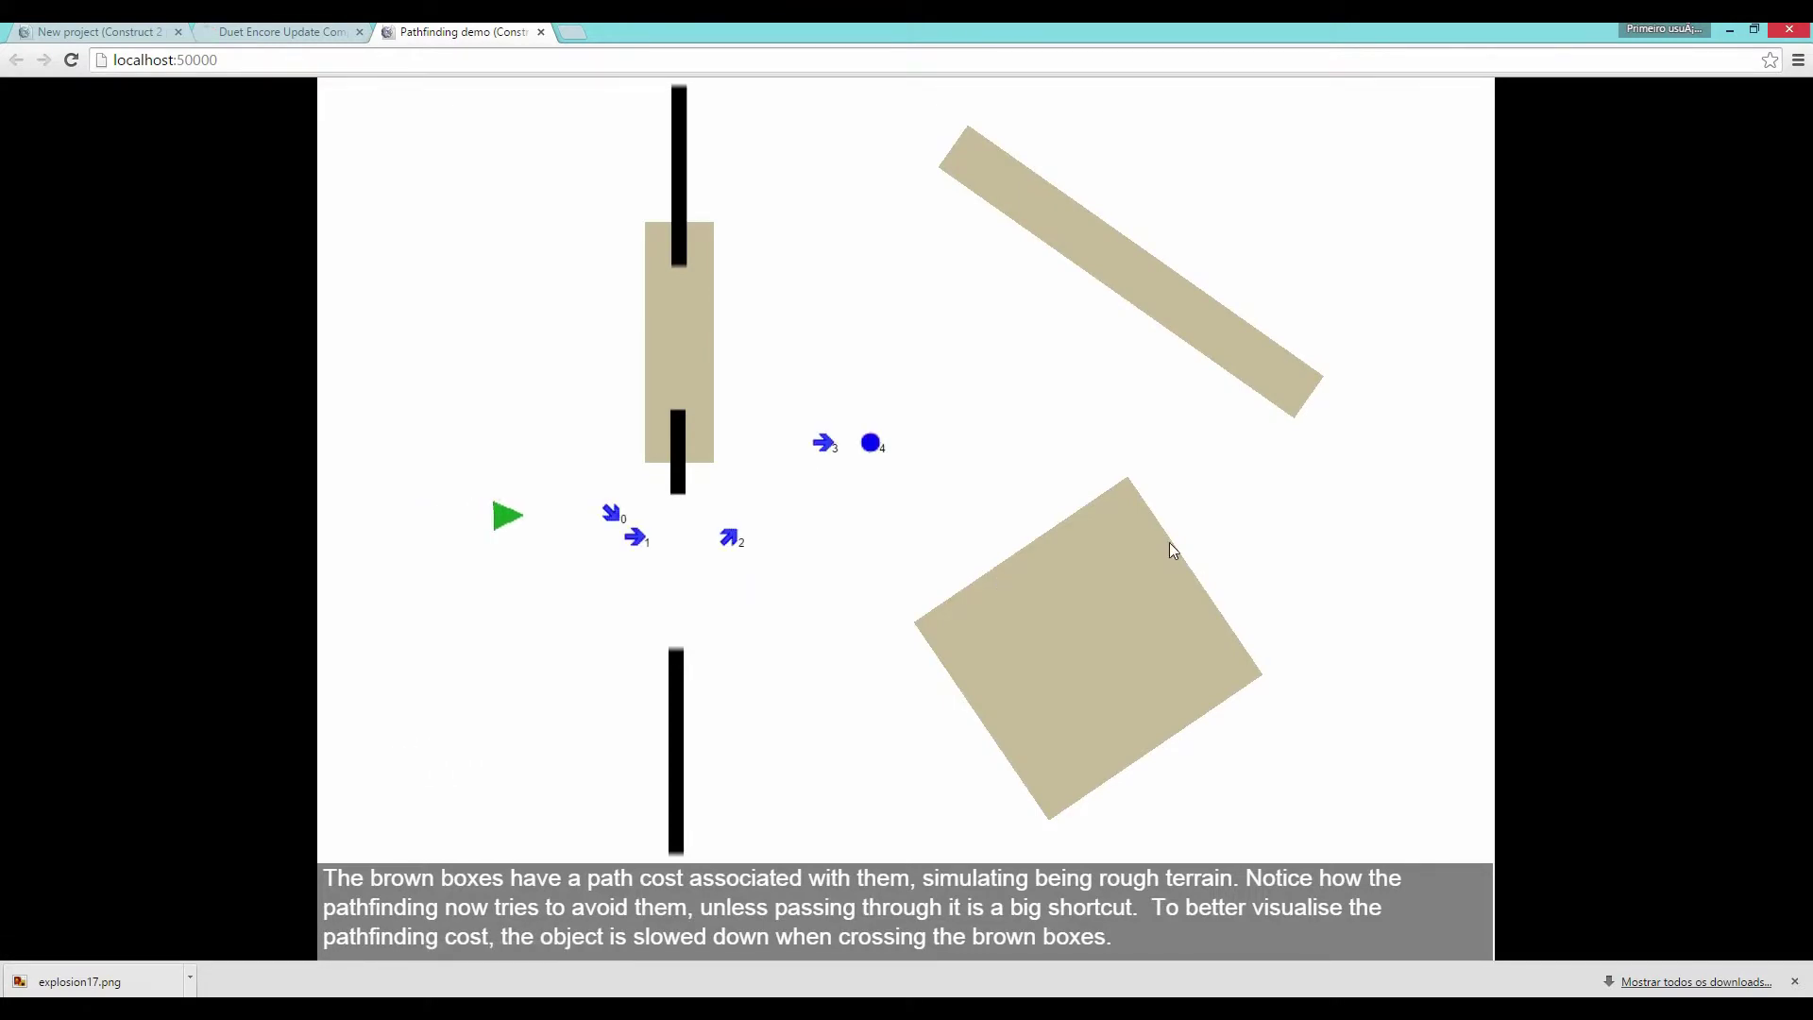
pyautogui.click(1206, 184)
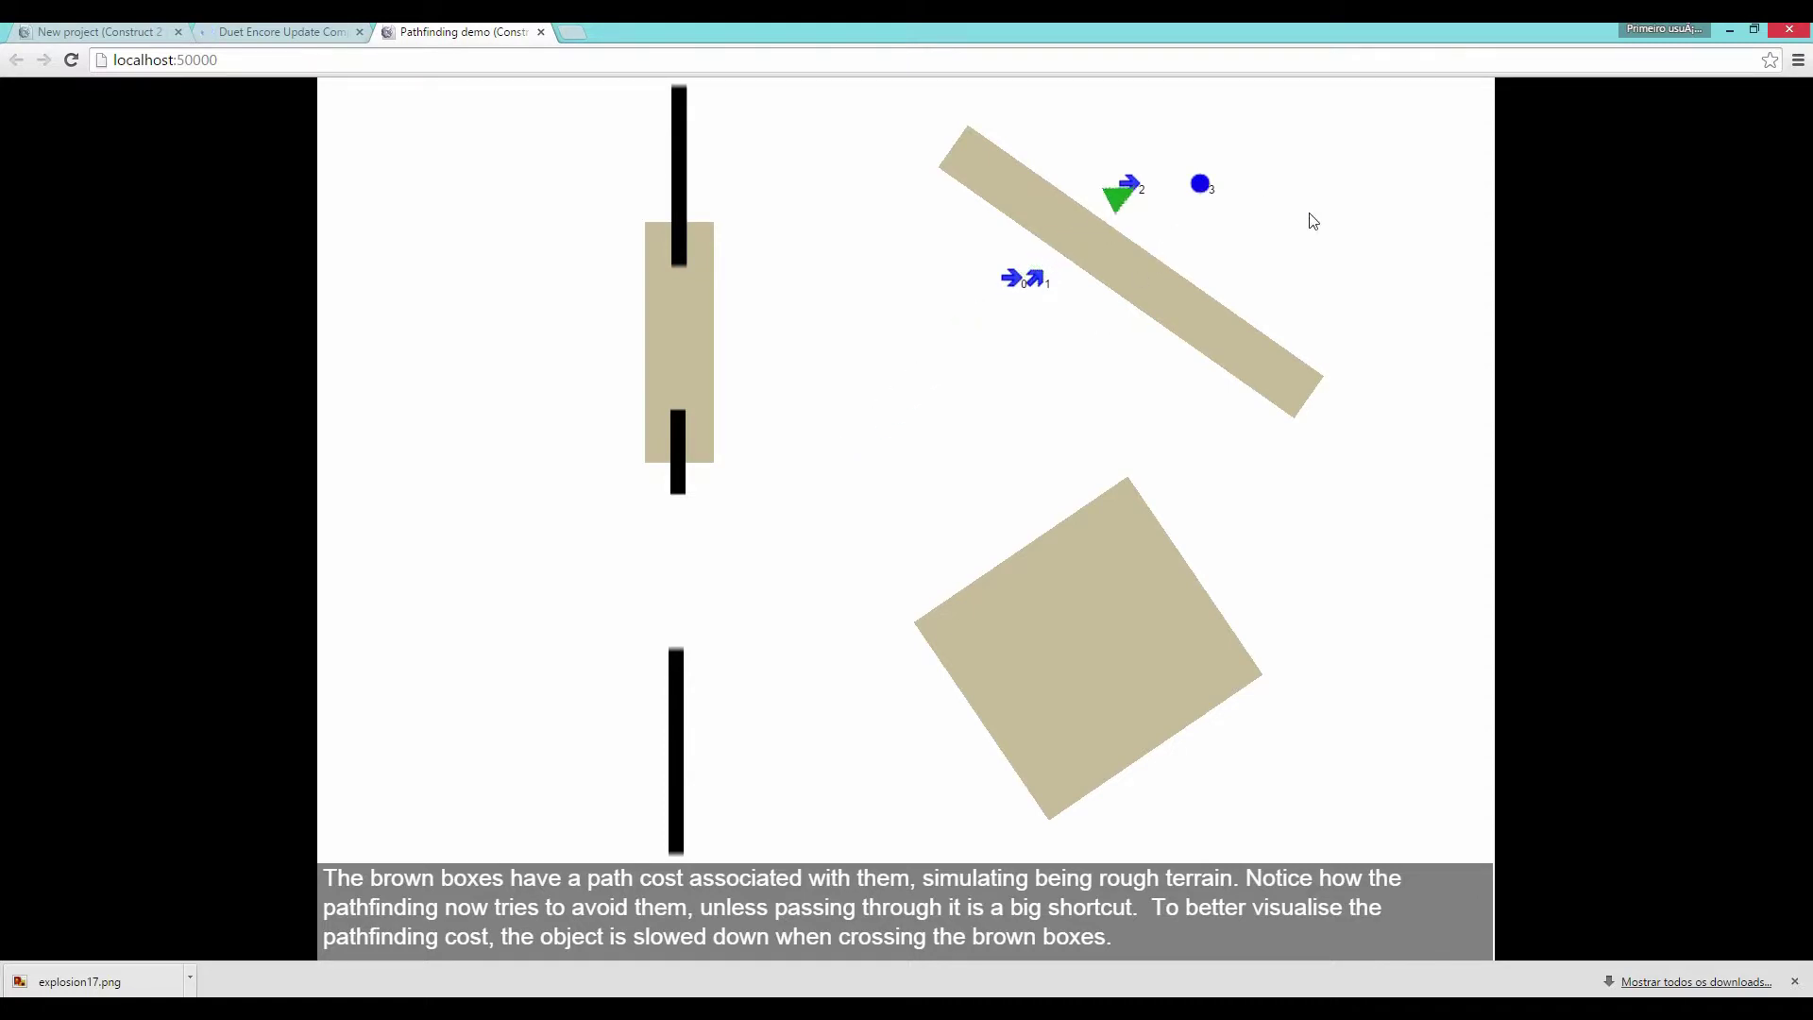
pyautogui.click(422, 353)
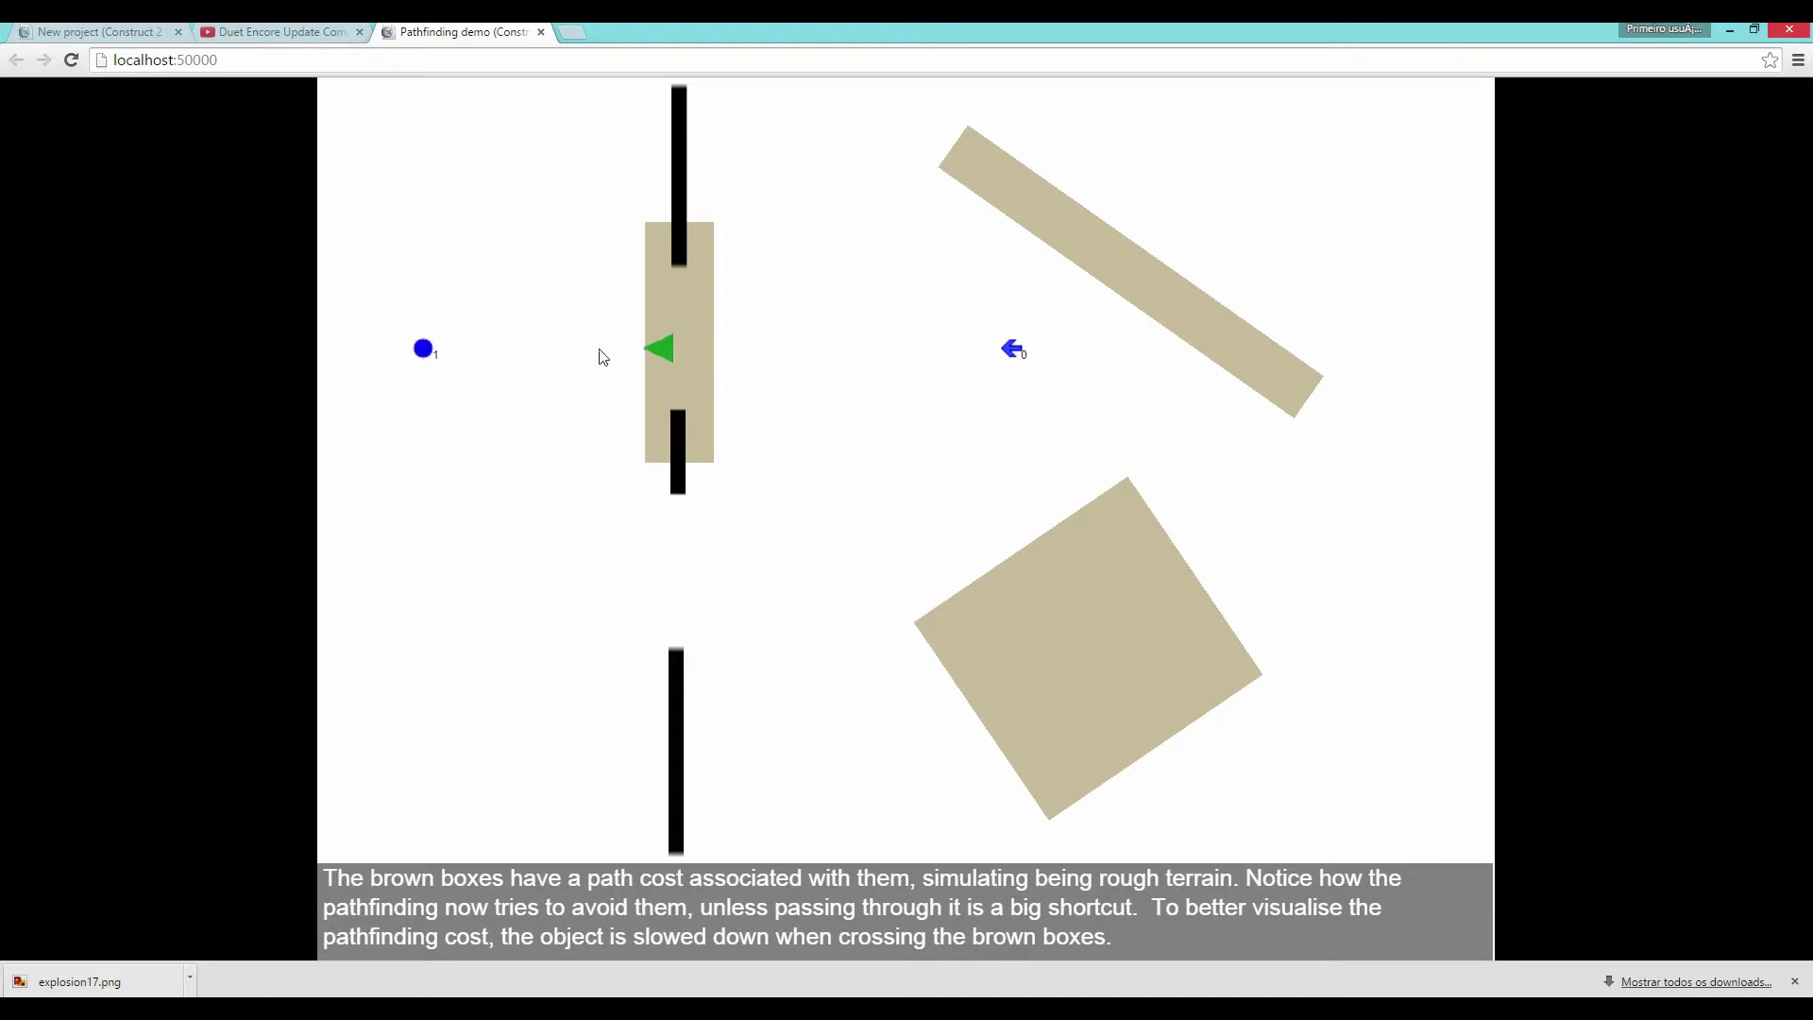
pyautogui.click(942, 420)
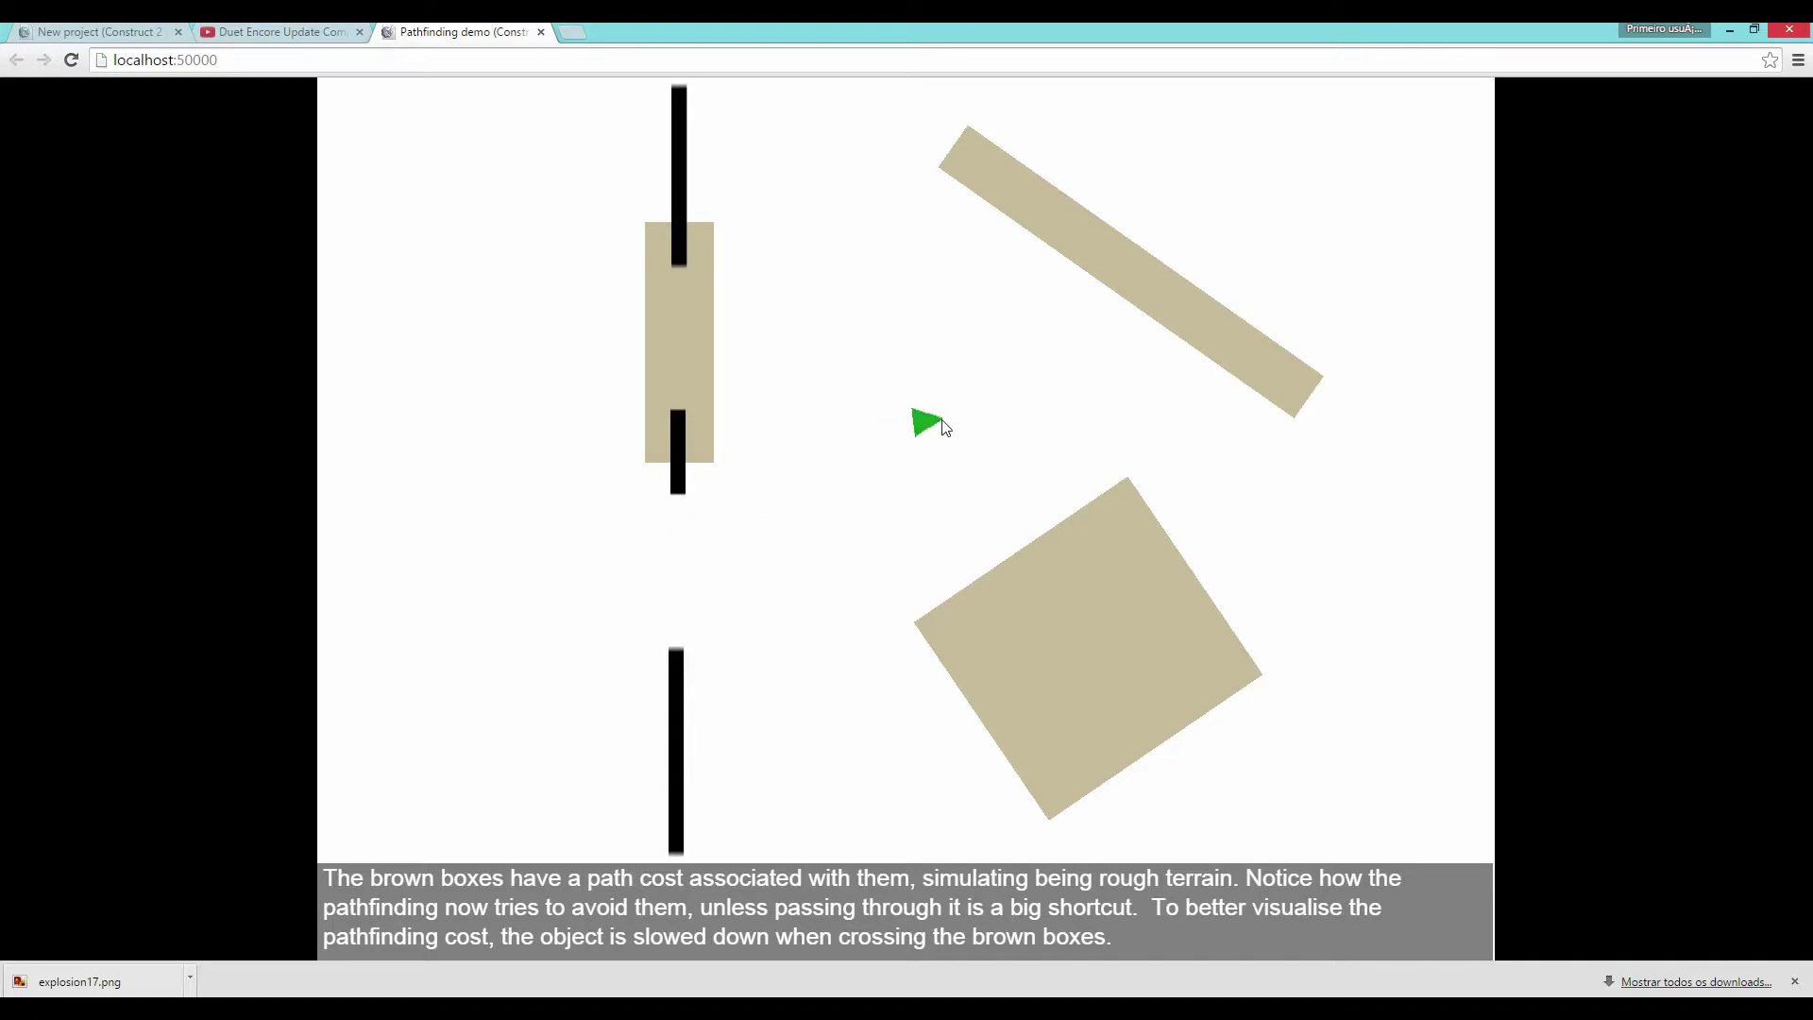
pyautogui.click(471, 302)
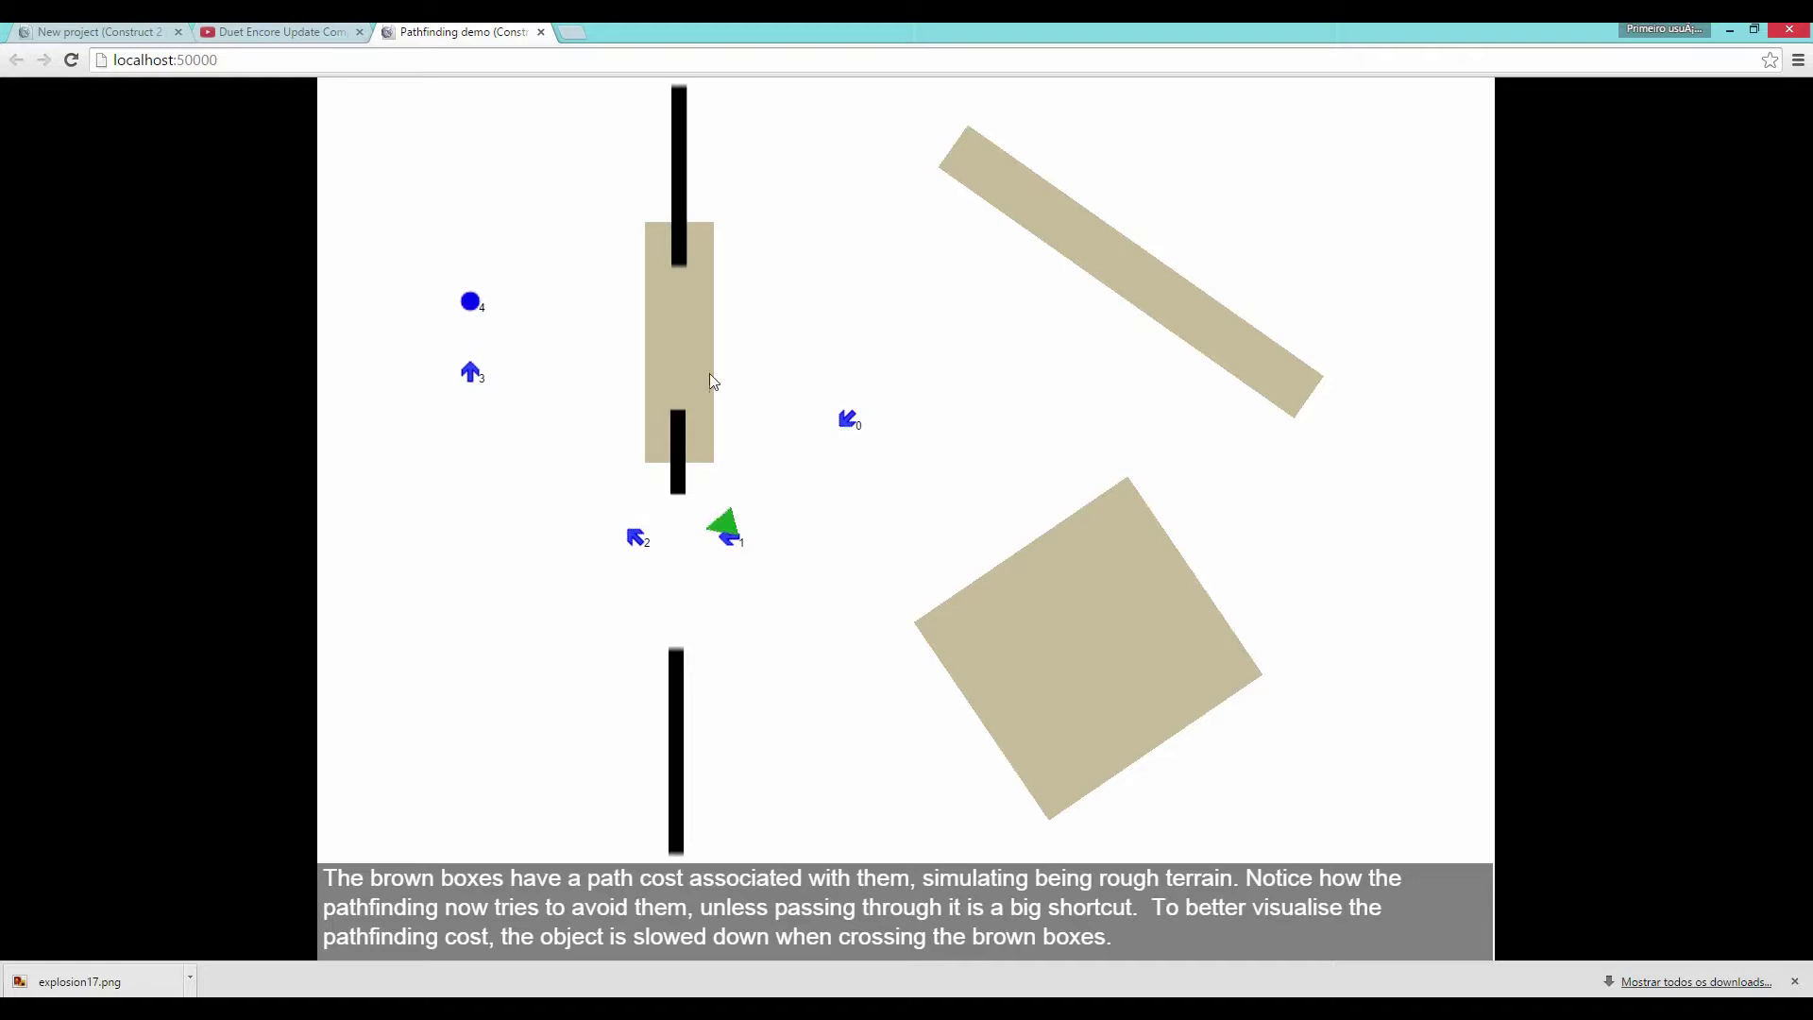
pyautogui.click(754, 138)
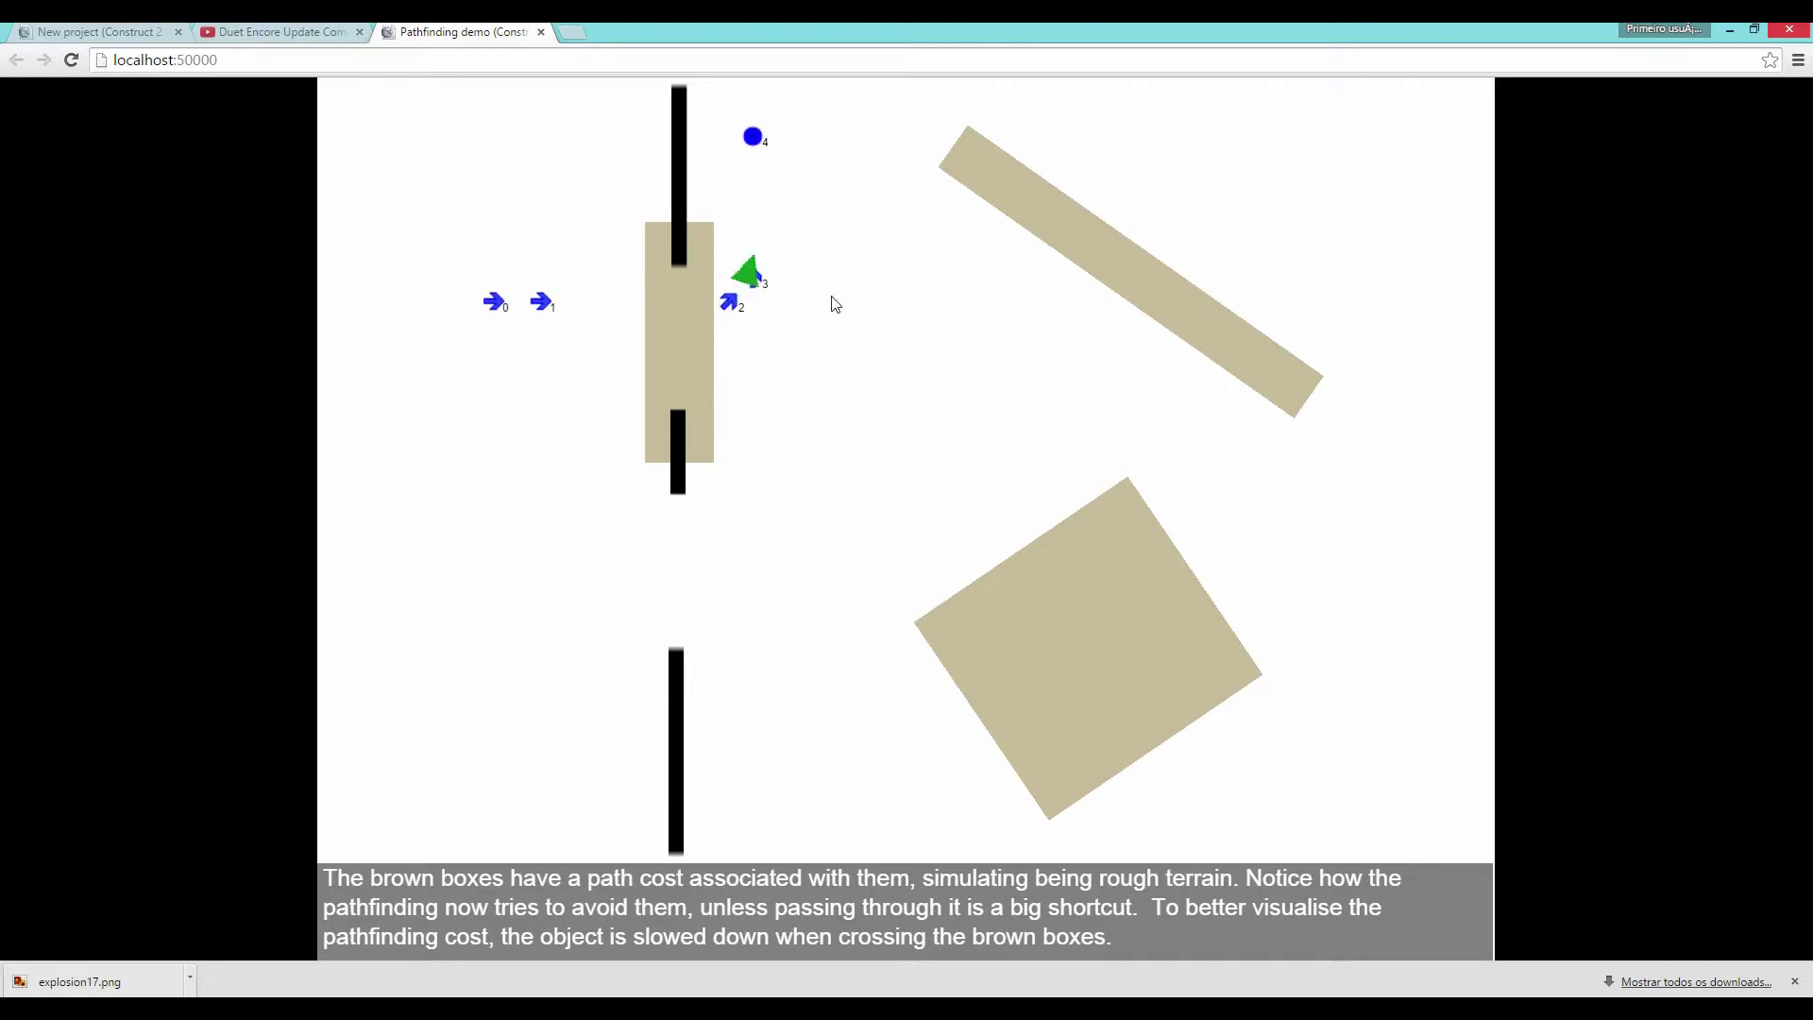
pyautogui.click(1248, 466)
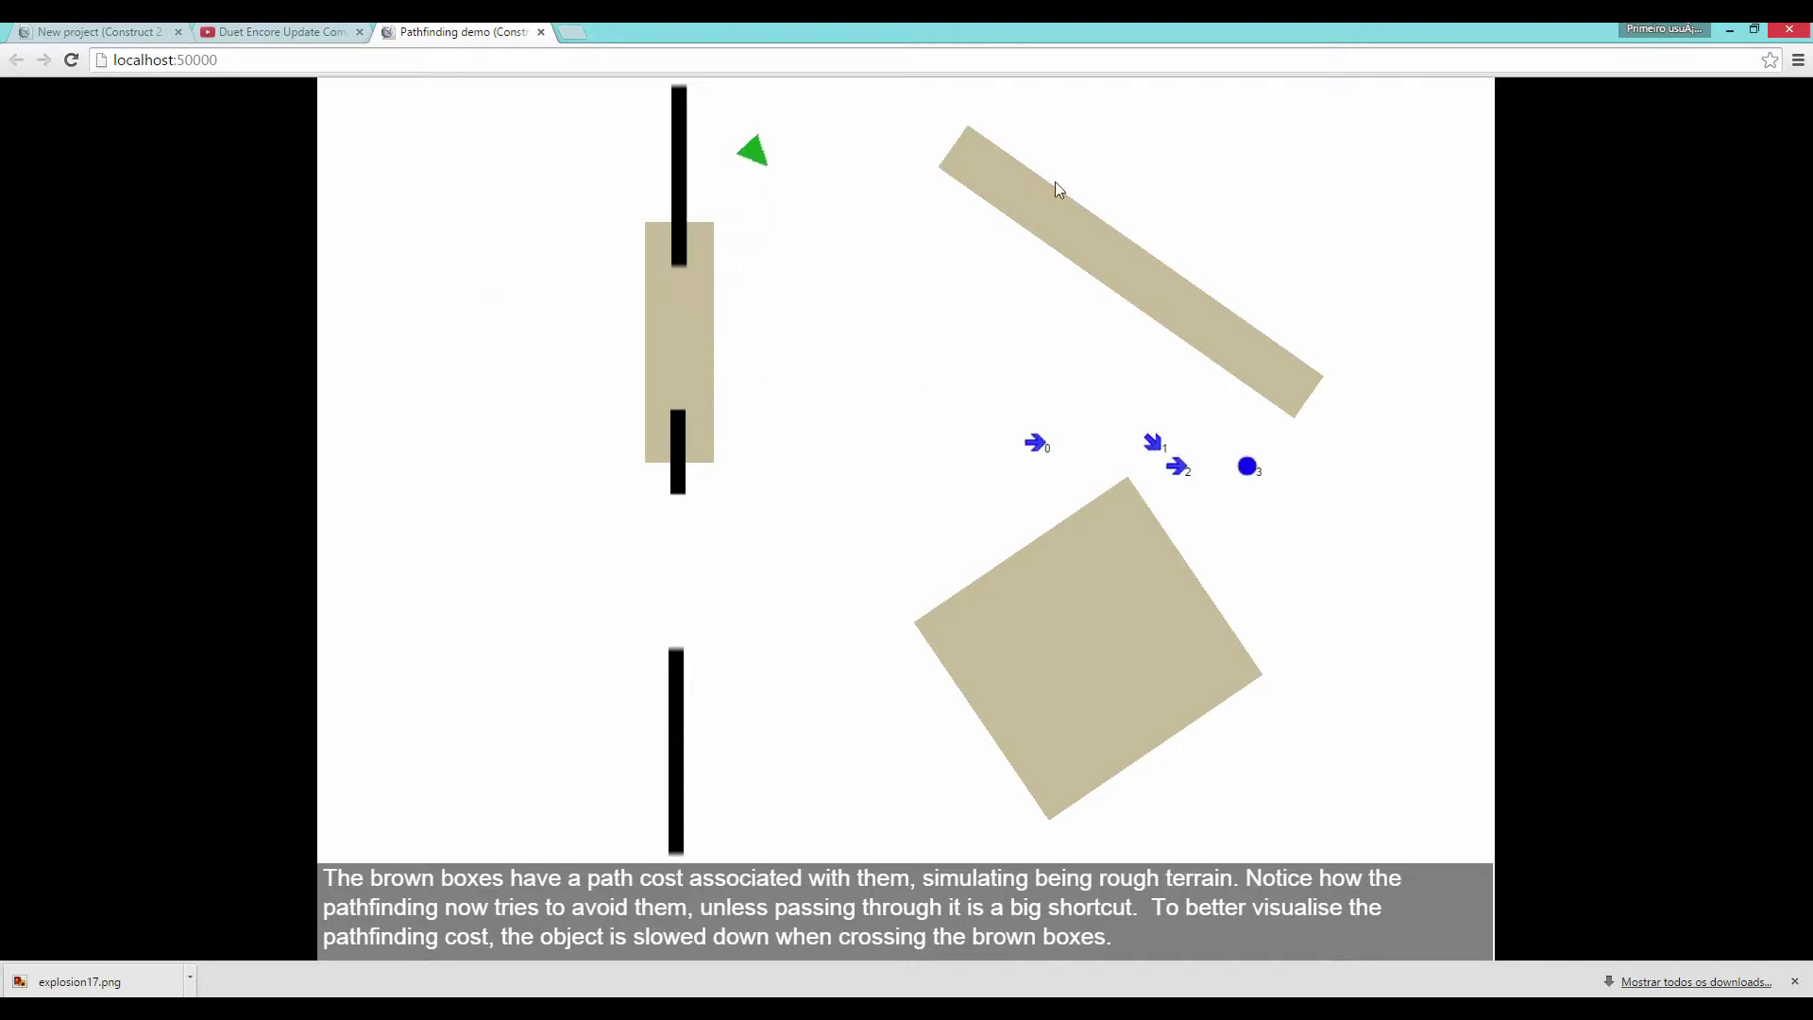
pyautogui.click(465, 724)
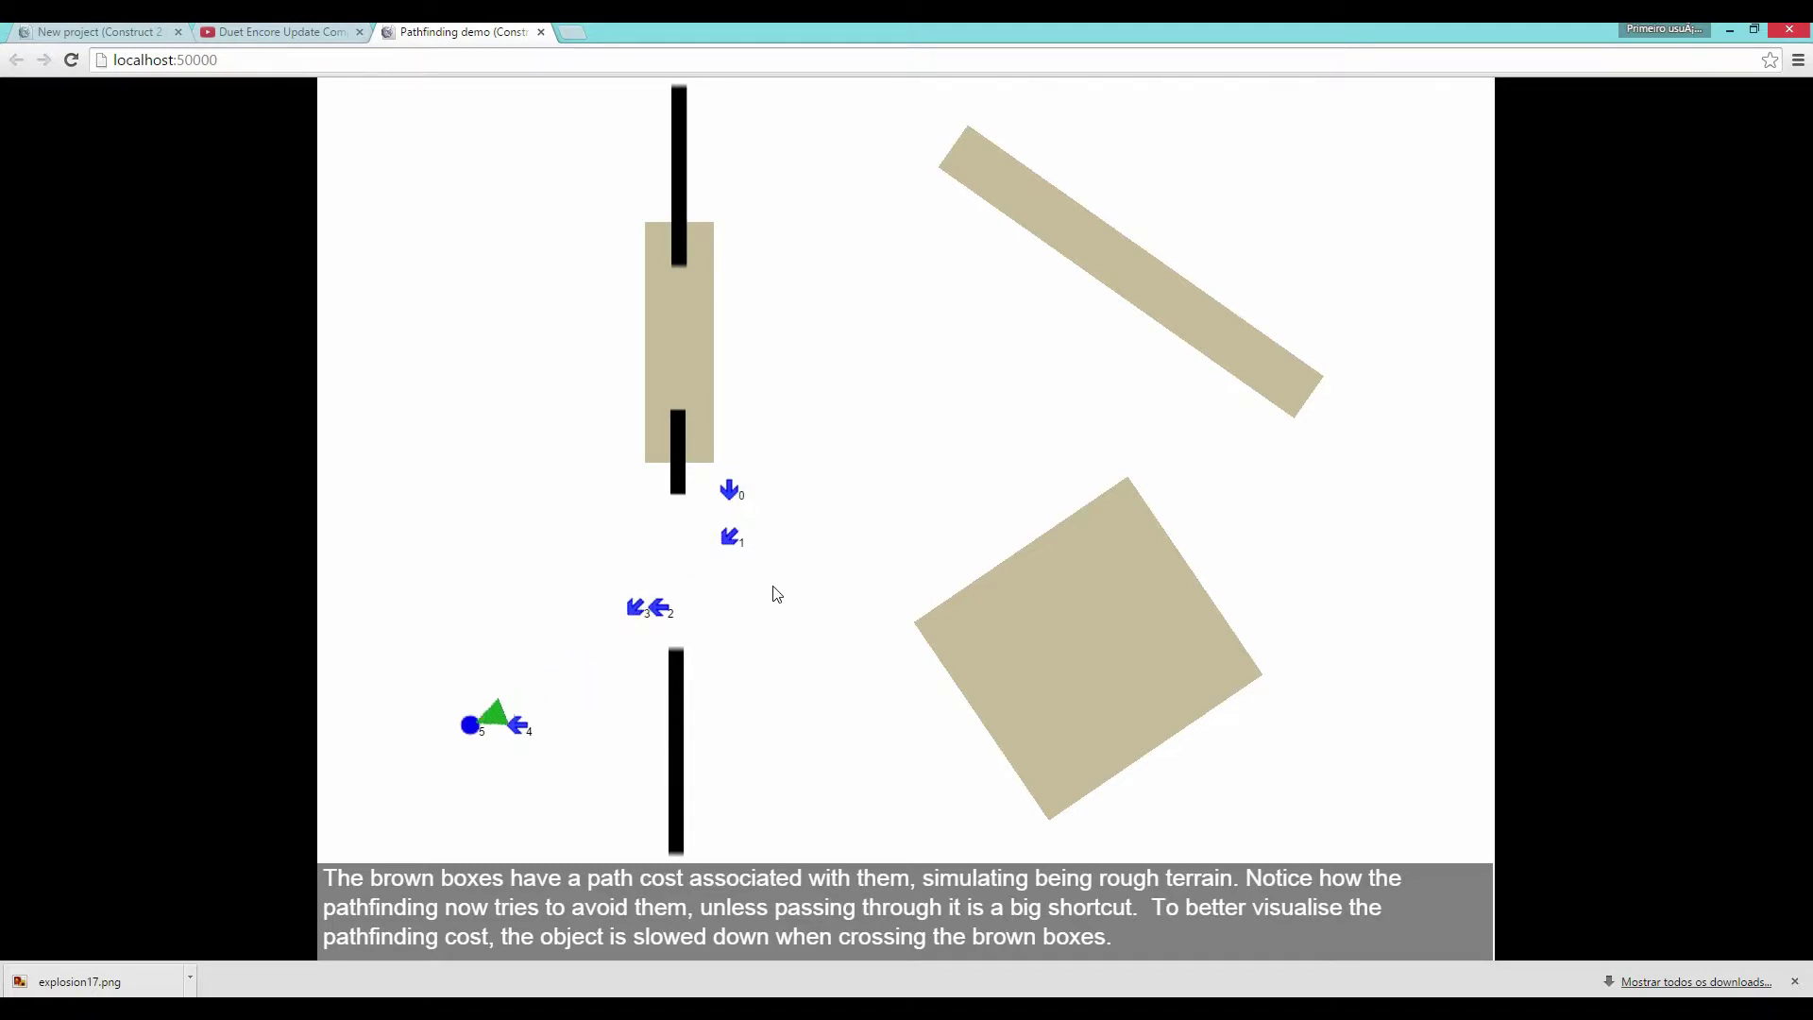
pyautogui.click(775, 132)
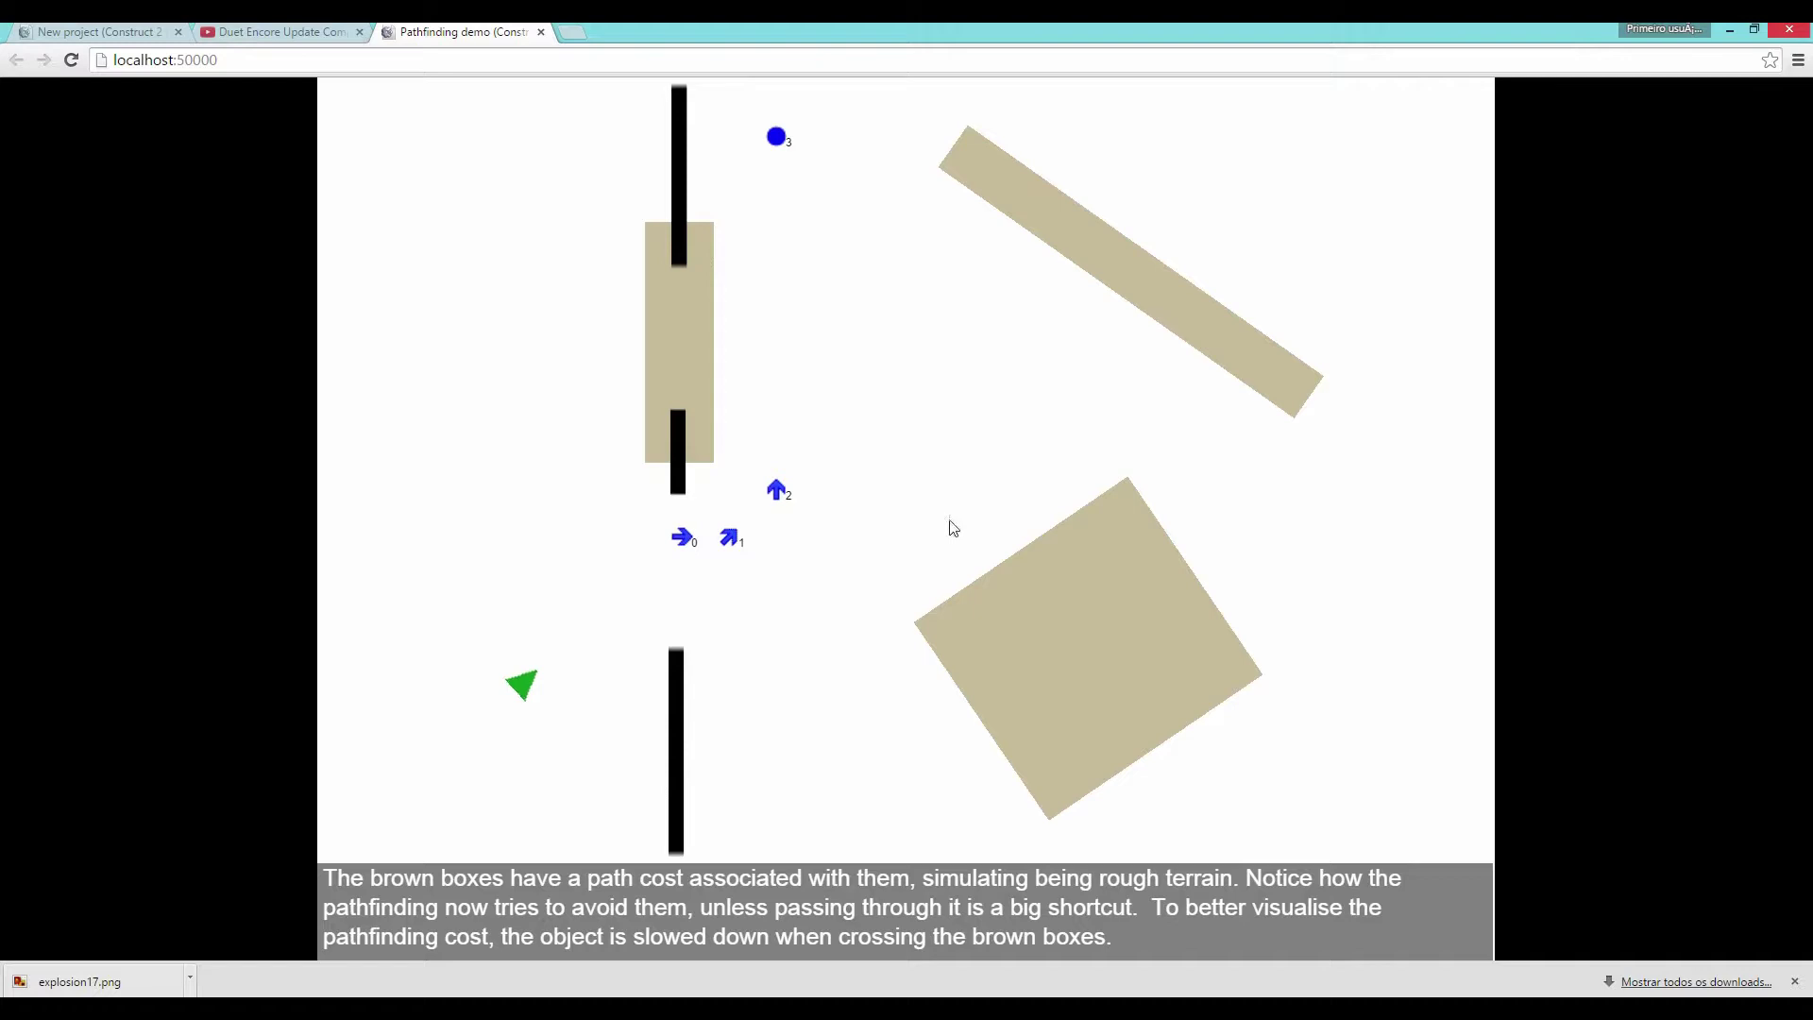
pyautogui.click(542, 349)
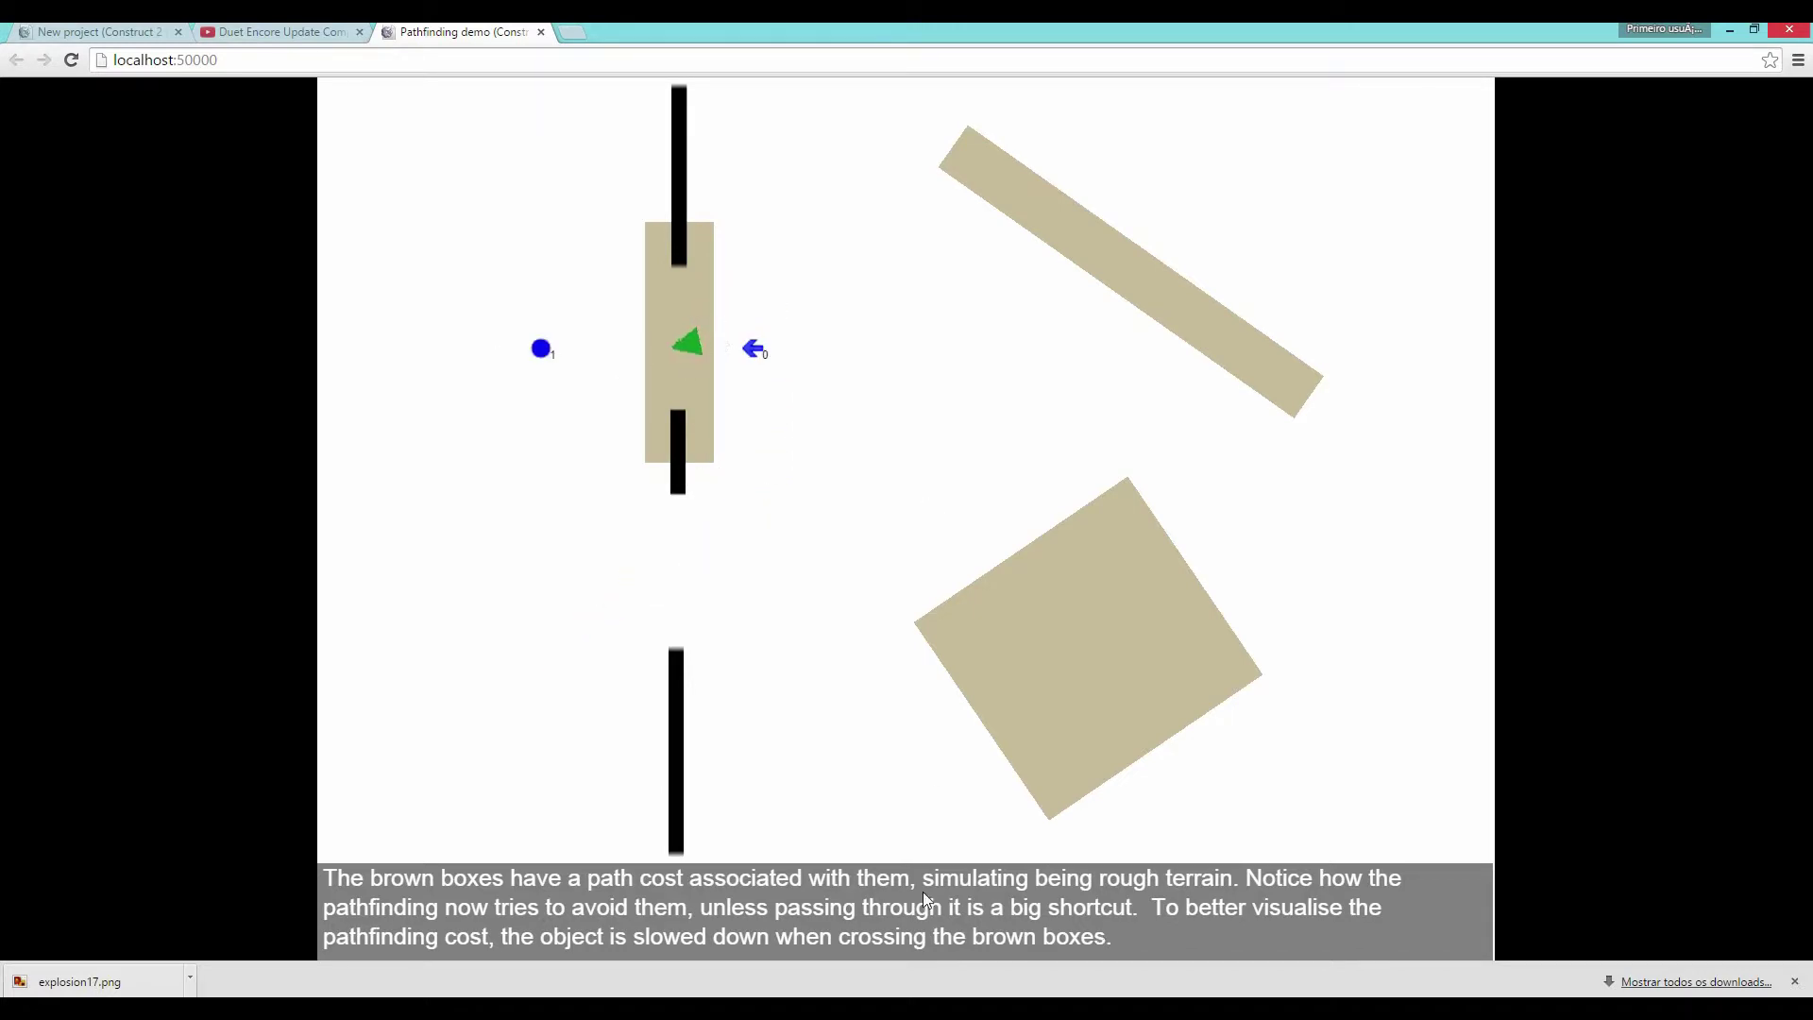
# Return to Construct 2 and examine the path cost example's event sheet.
pyautogui.hotkey('alt', 'Tab')
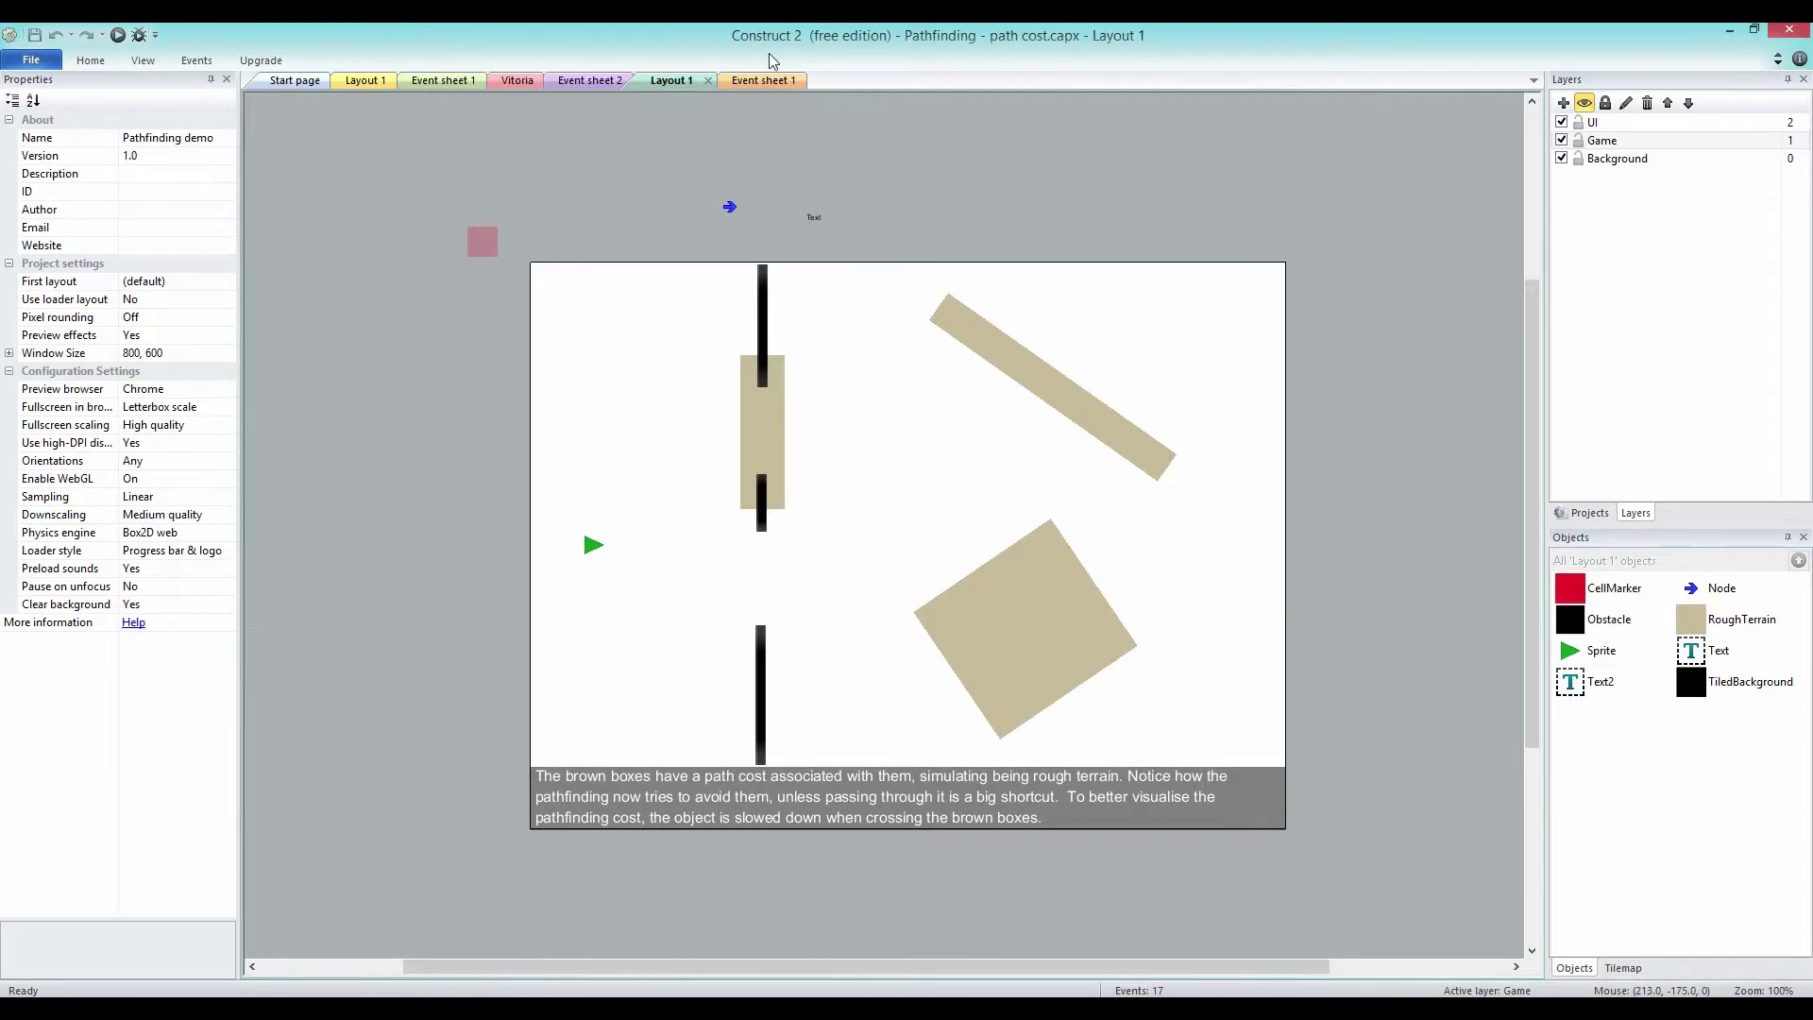
pyautogui.click(771, 82)
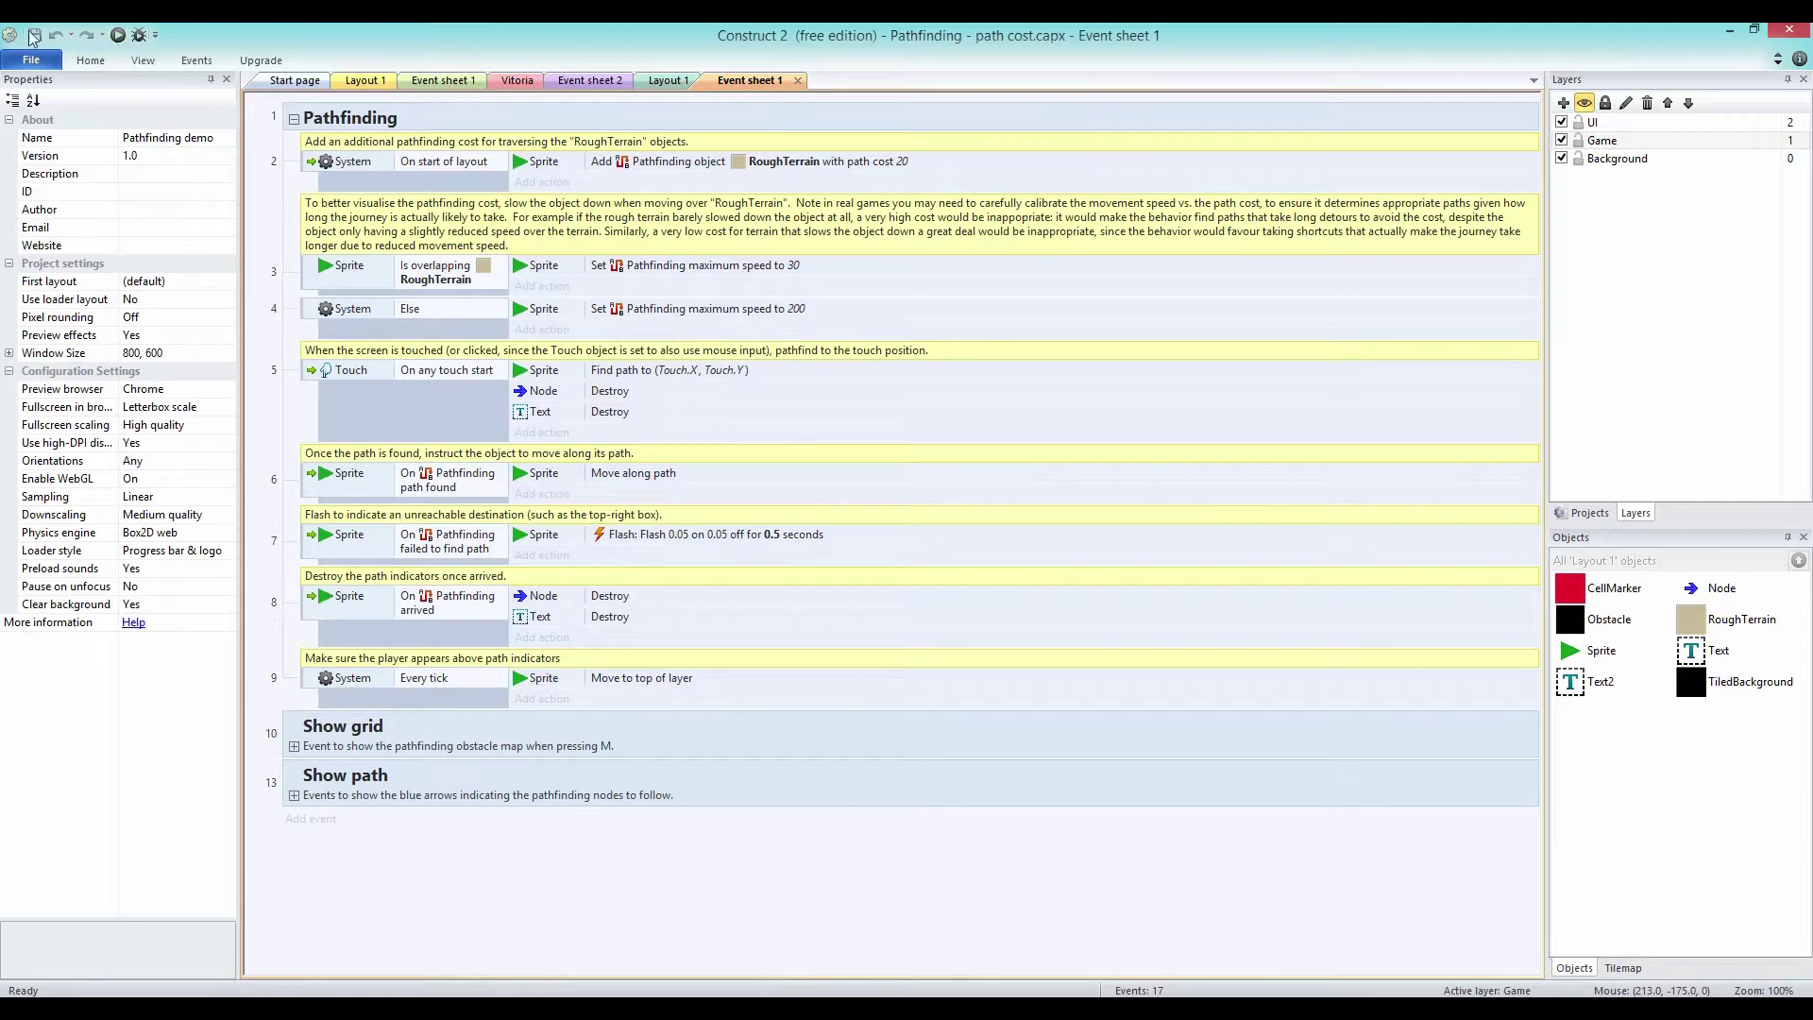
# Open the example project Pathfinding.capx from the examples folder and display its maze layout.
pyautogui.click(14, 59)
pyautogui.click(62, 120)
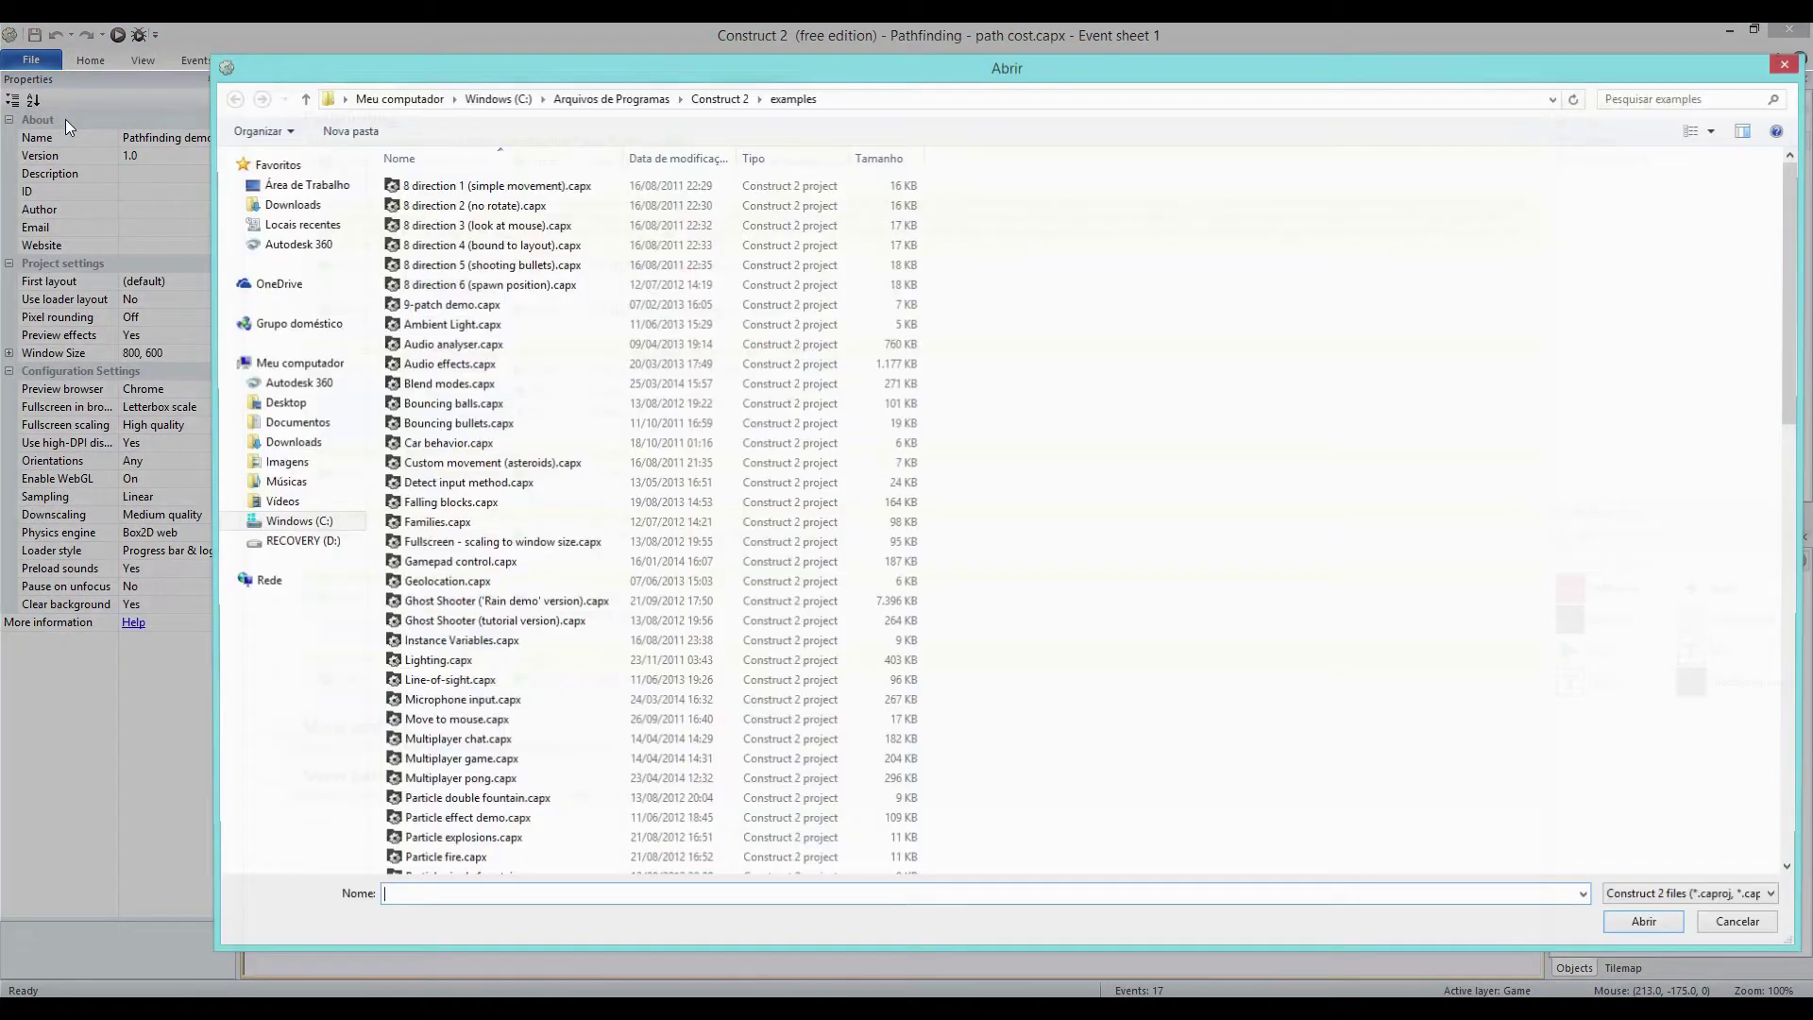
pyautogui.click(663, 571)
pyautogui.scroll(-2, 661, 567)
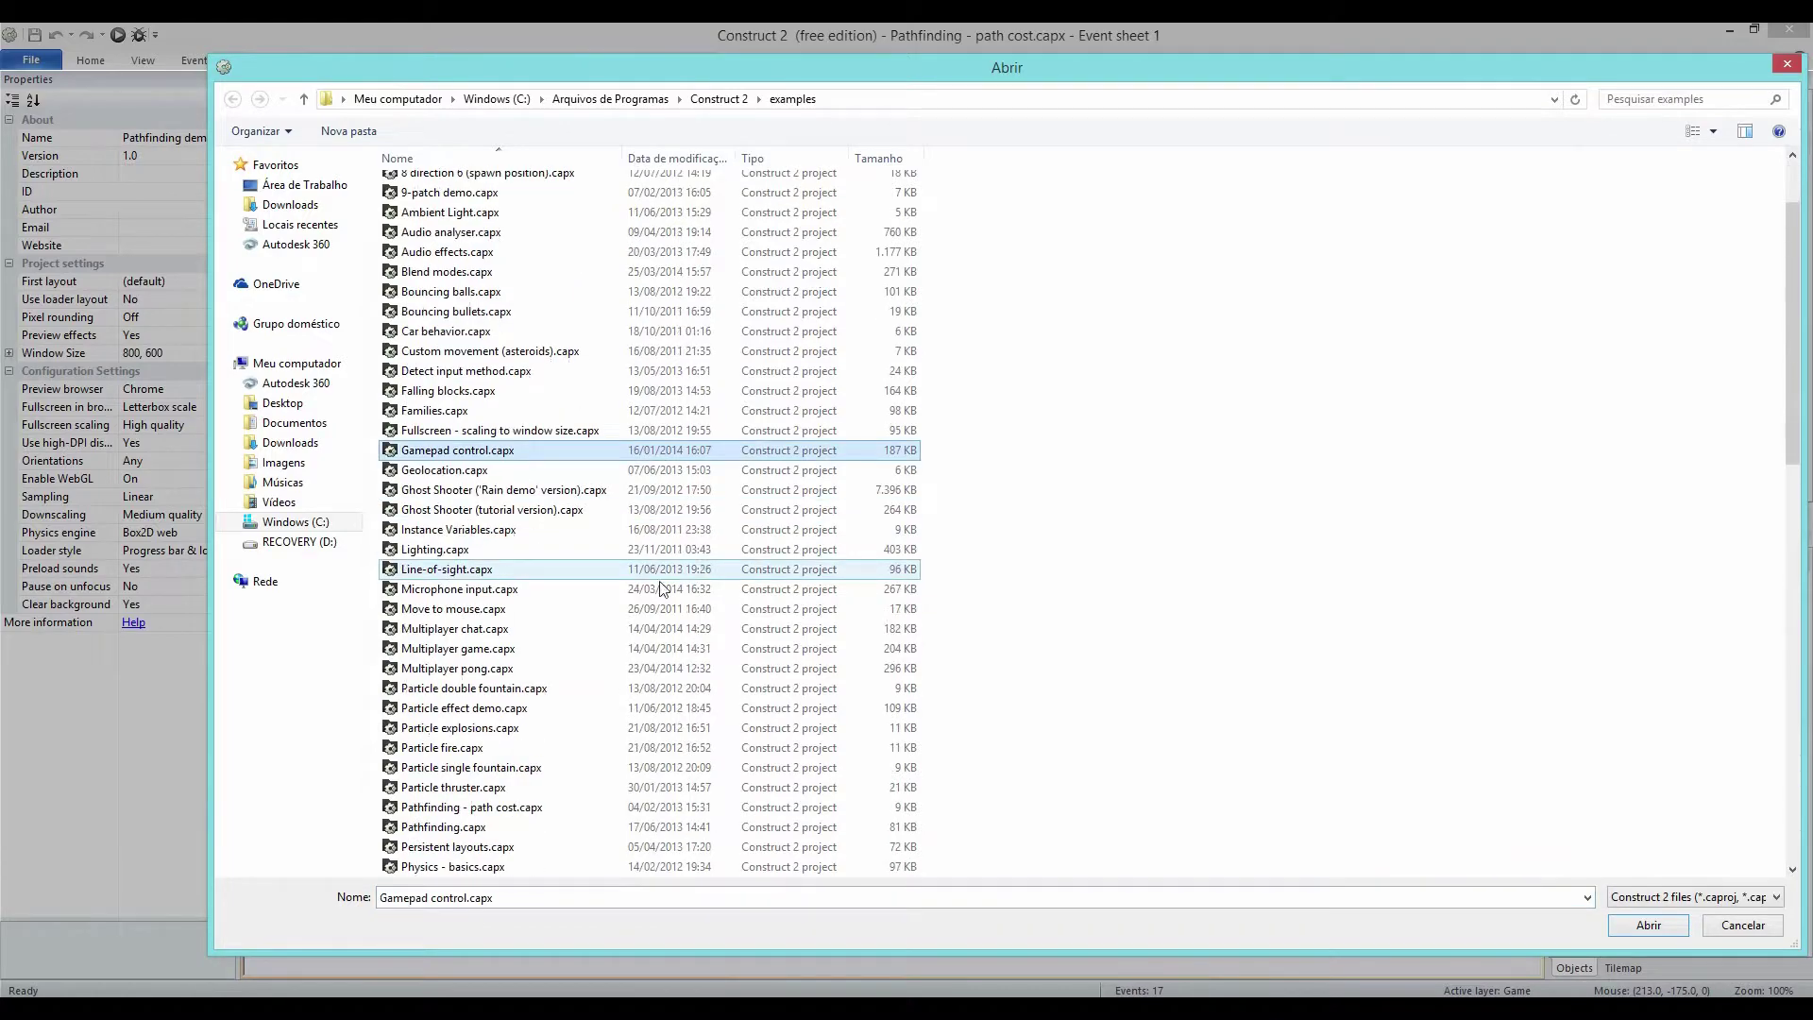
pyautogui.click(543, 827)
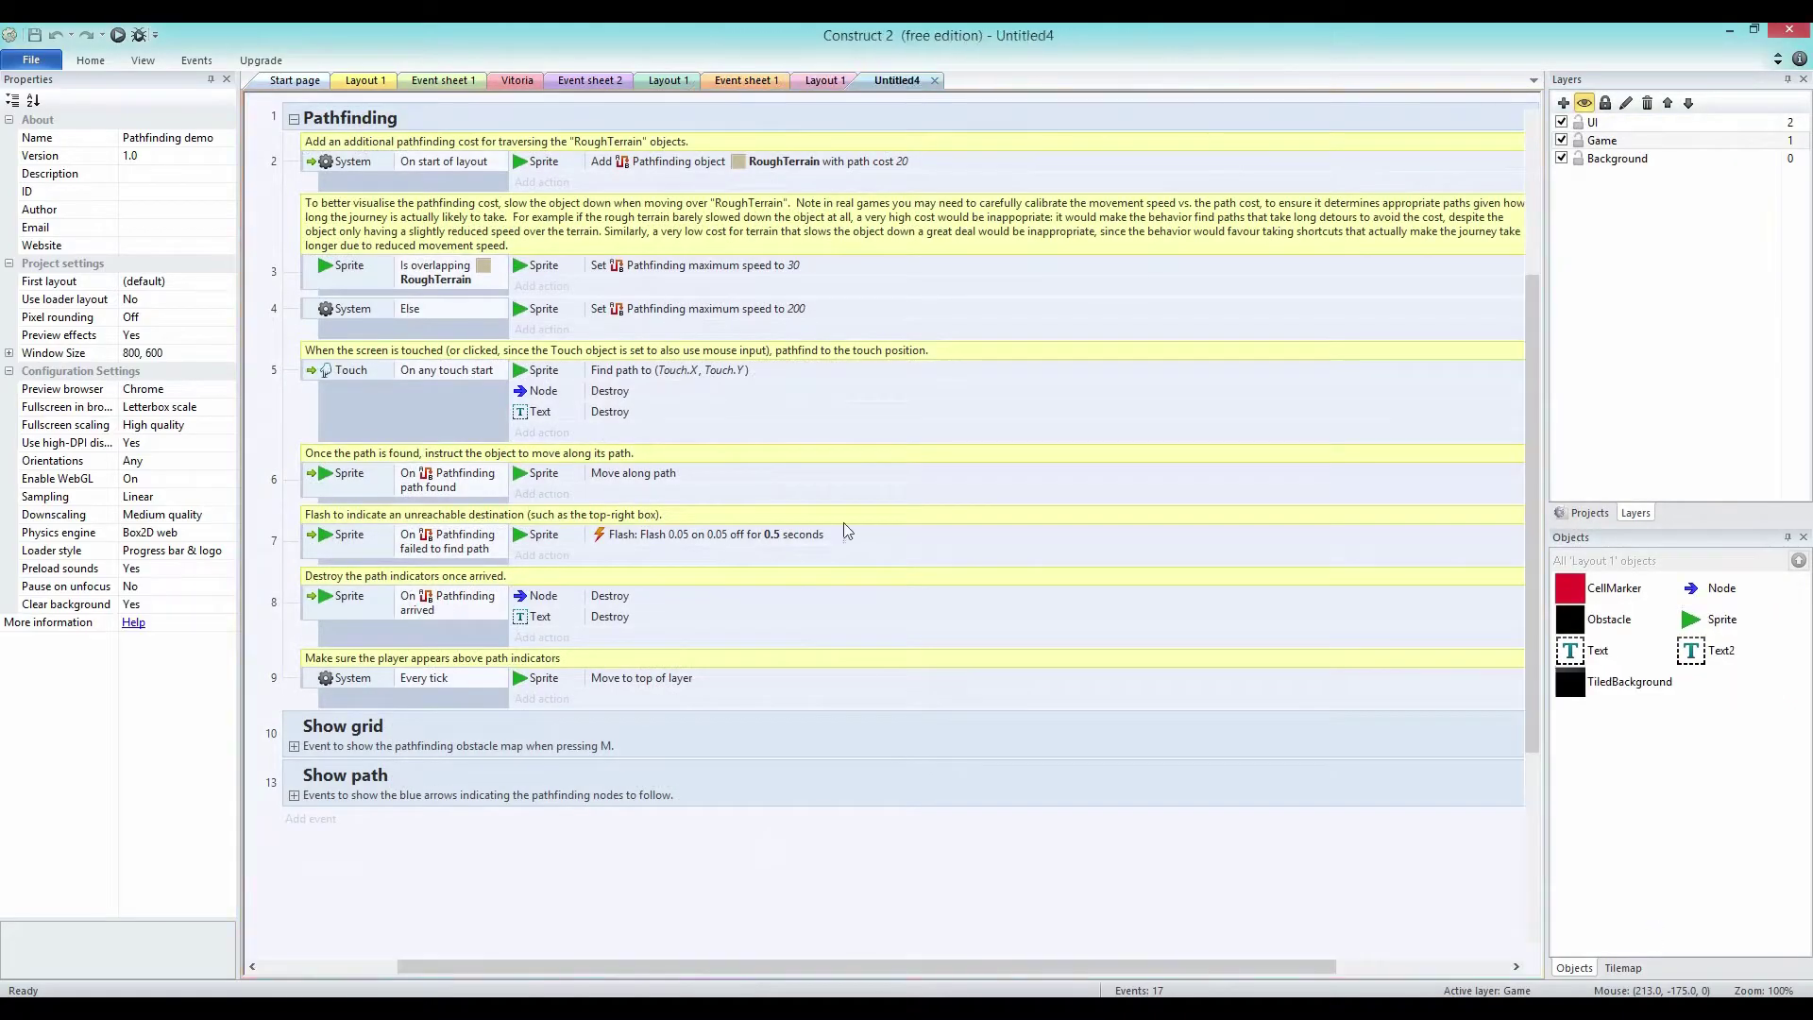
pyautogui.click(824, 81)
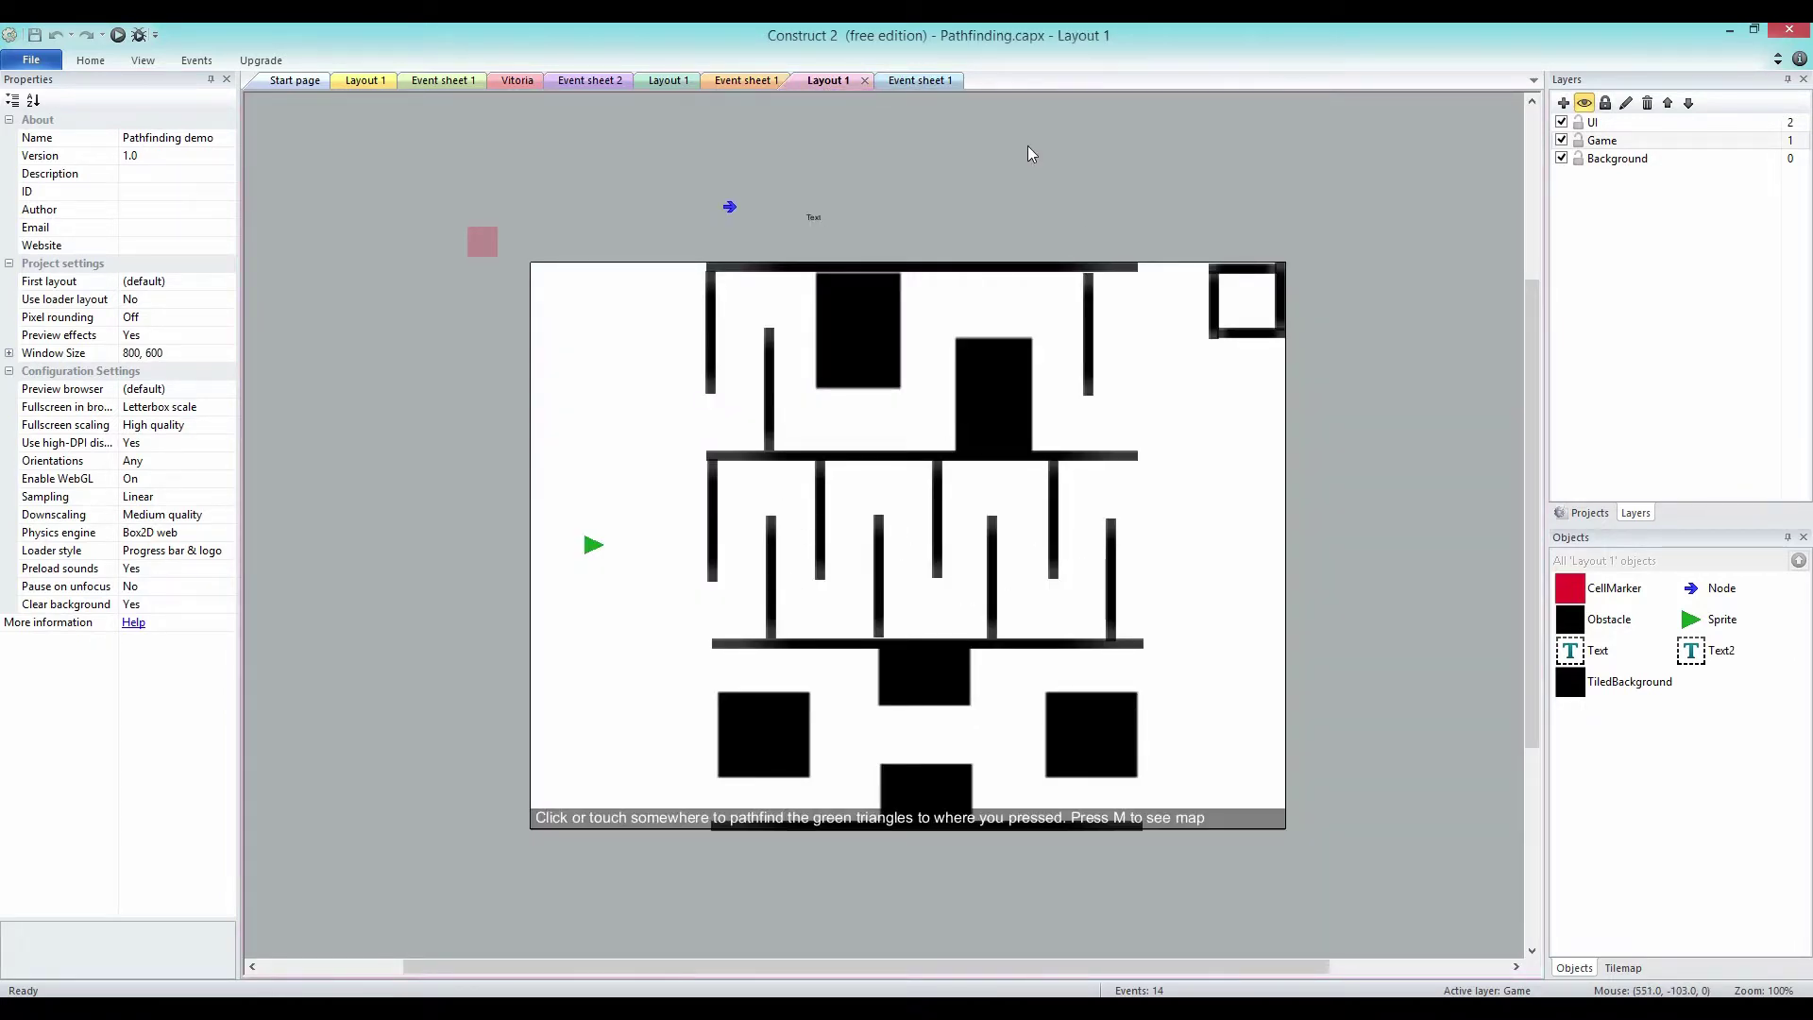
# Look over the Pathfinding example's event sheet, then preview it and send the green triangle through the maze's upper and middle corridors.
pyautogui.click(940, 83)
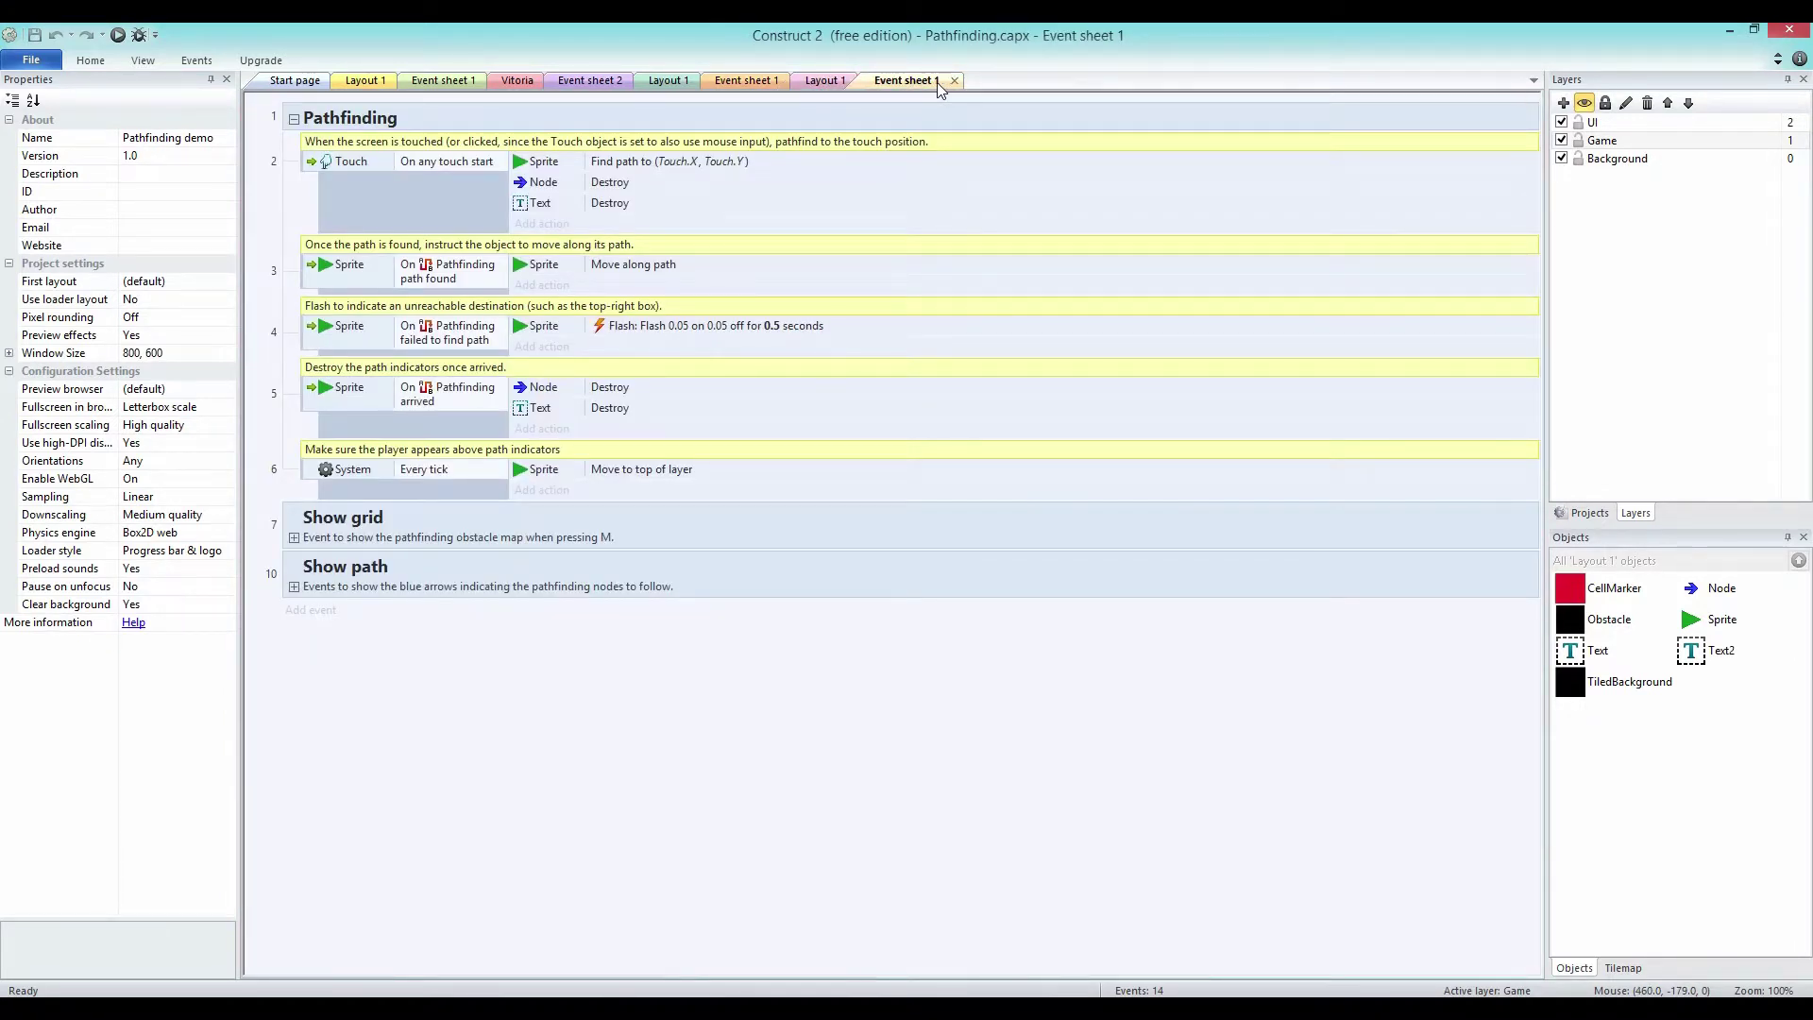
pyautogui.click(119, 36)
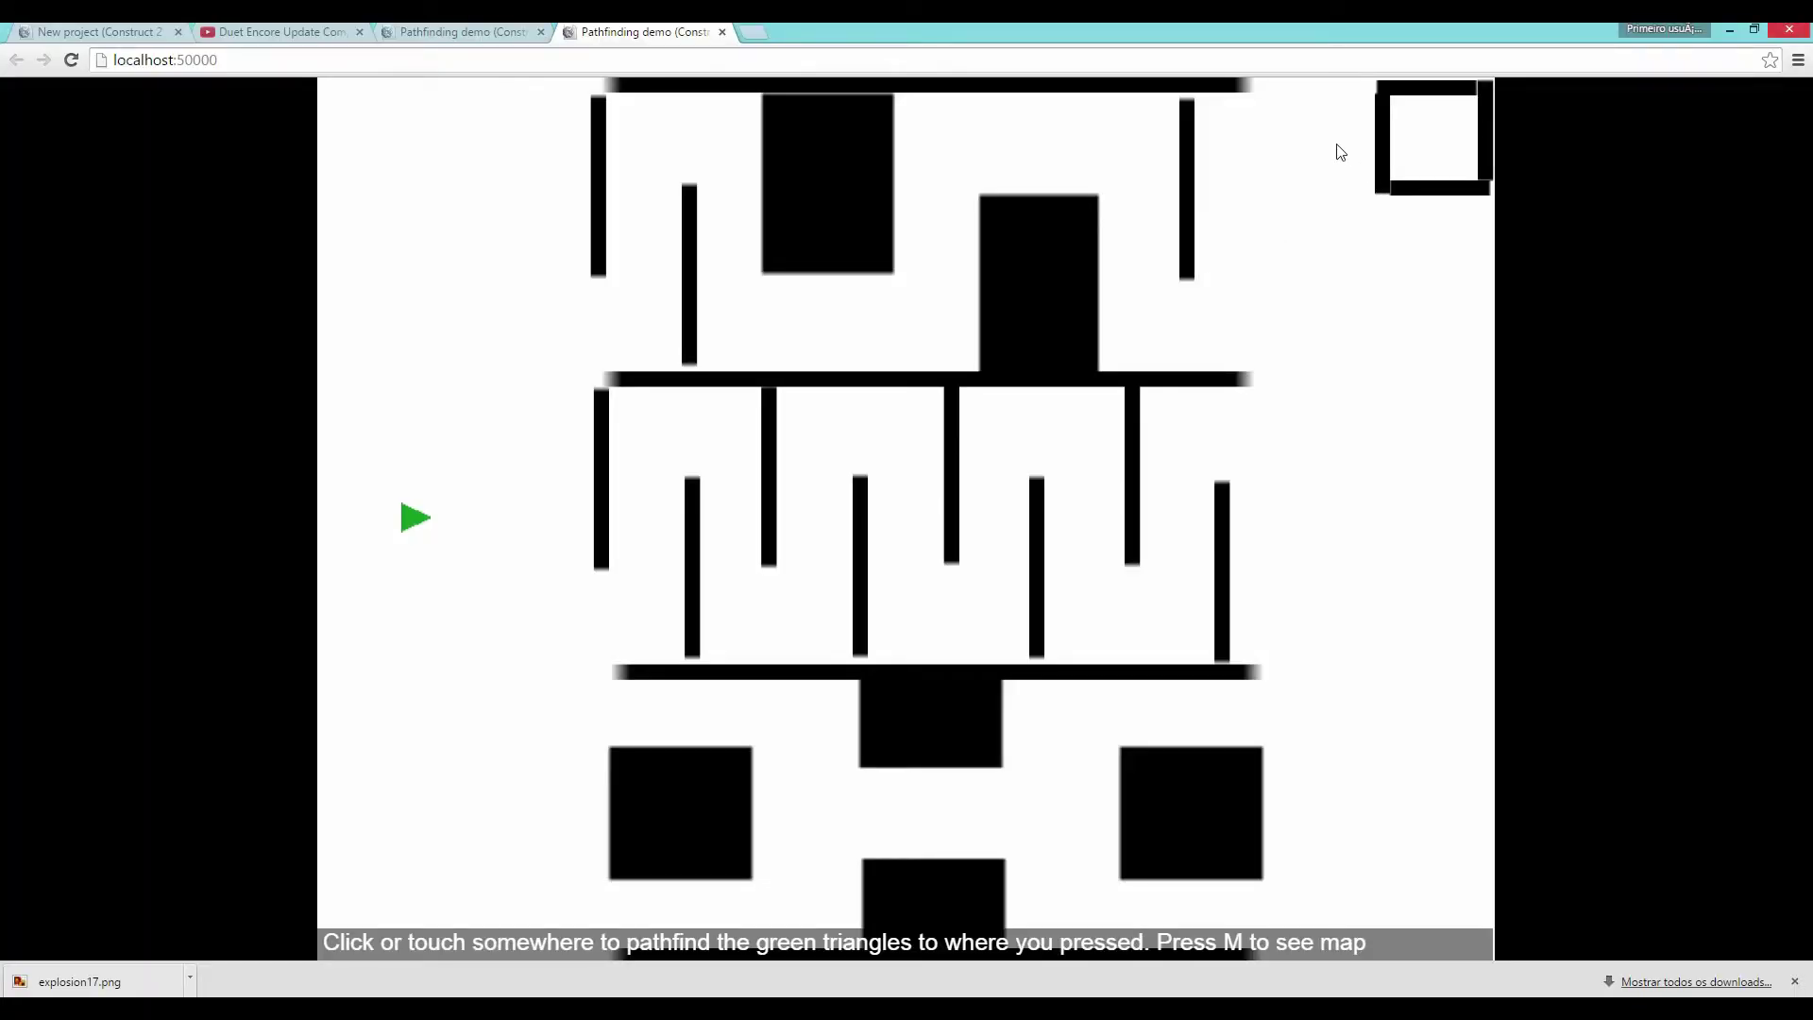
pyautogui.click(1341, 152)
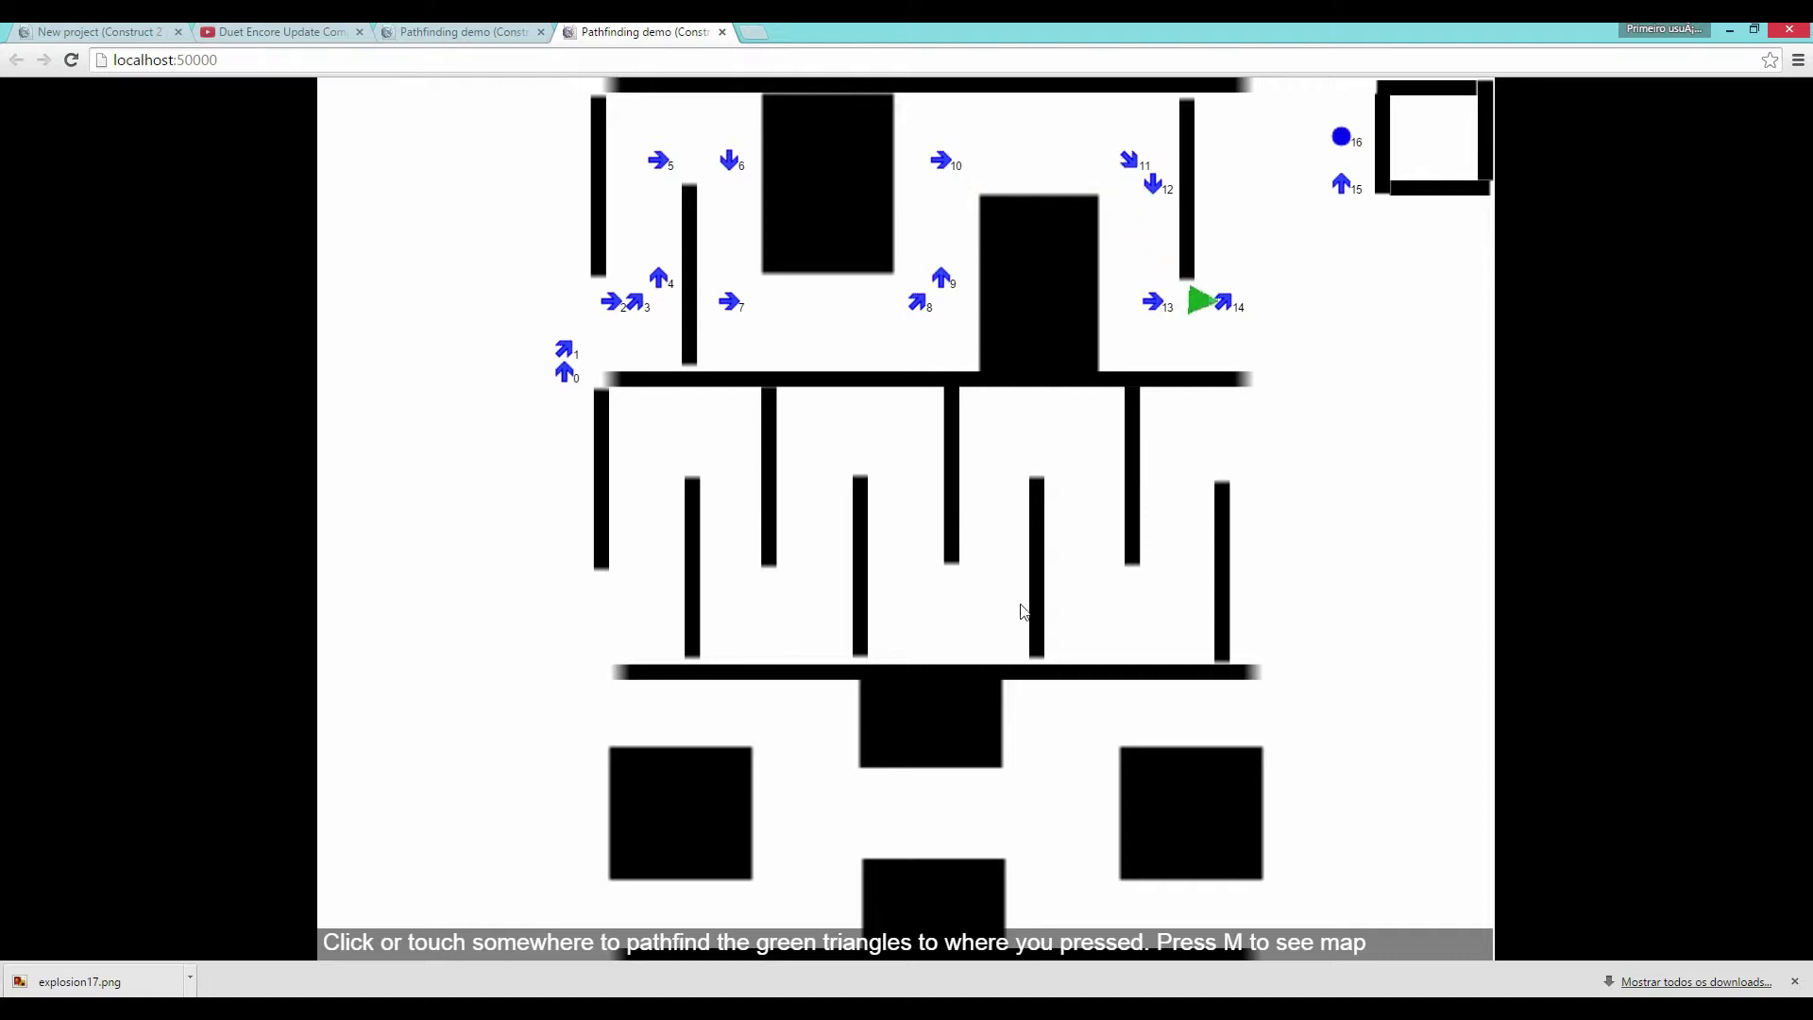
pyautogui.click(1177, 466)
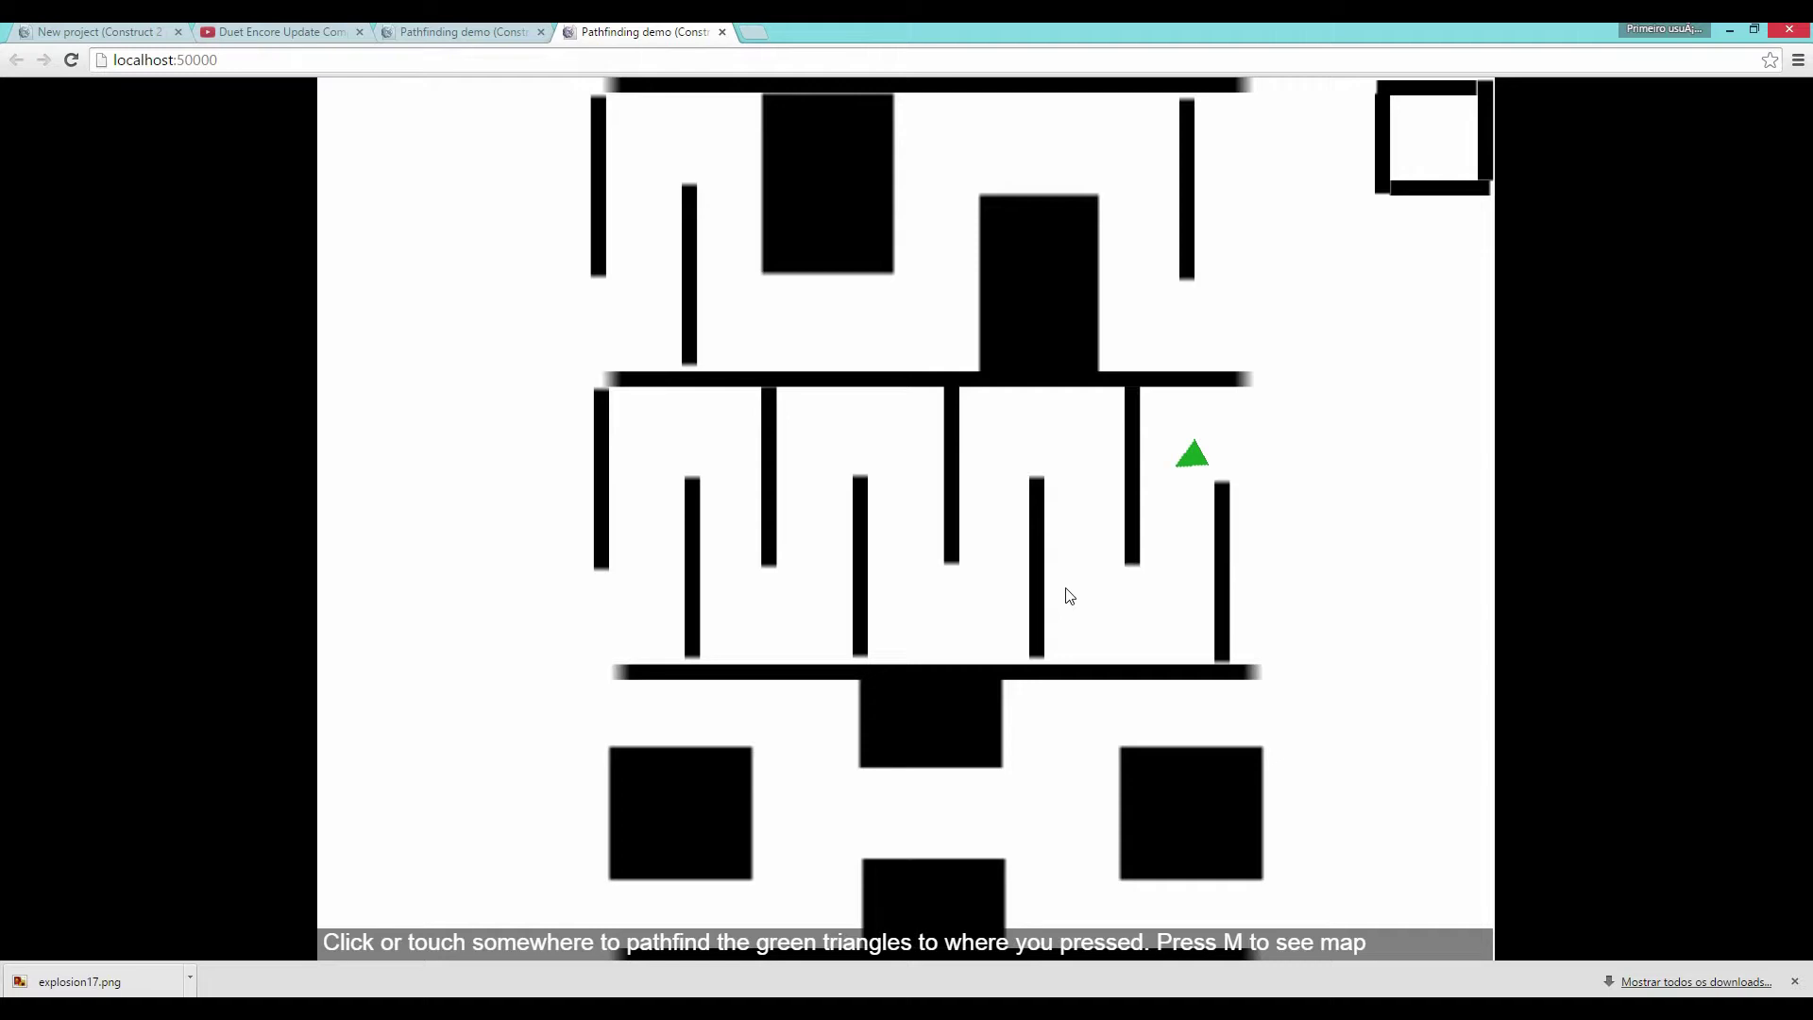
pyautogui.click(1059, 442)
pyautogui.click(517, 560)
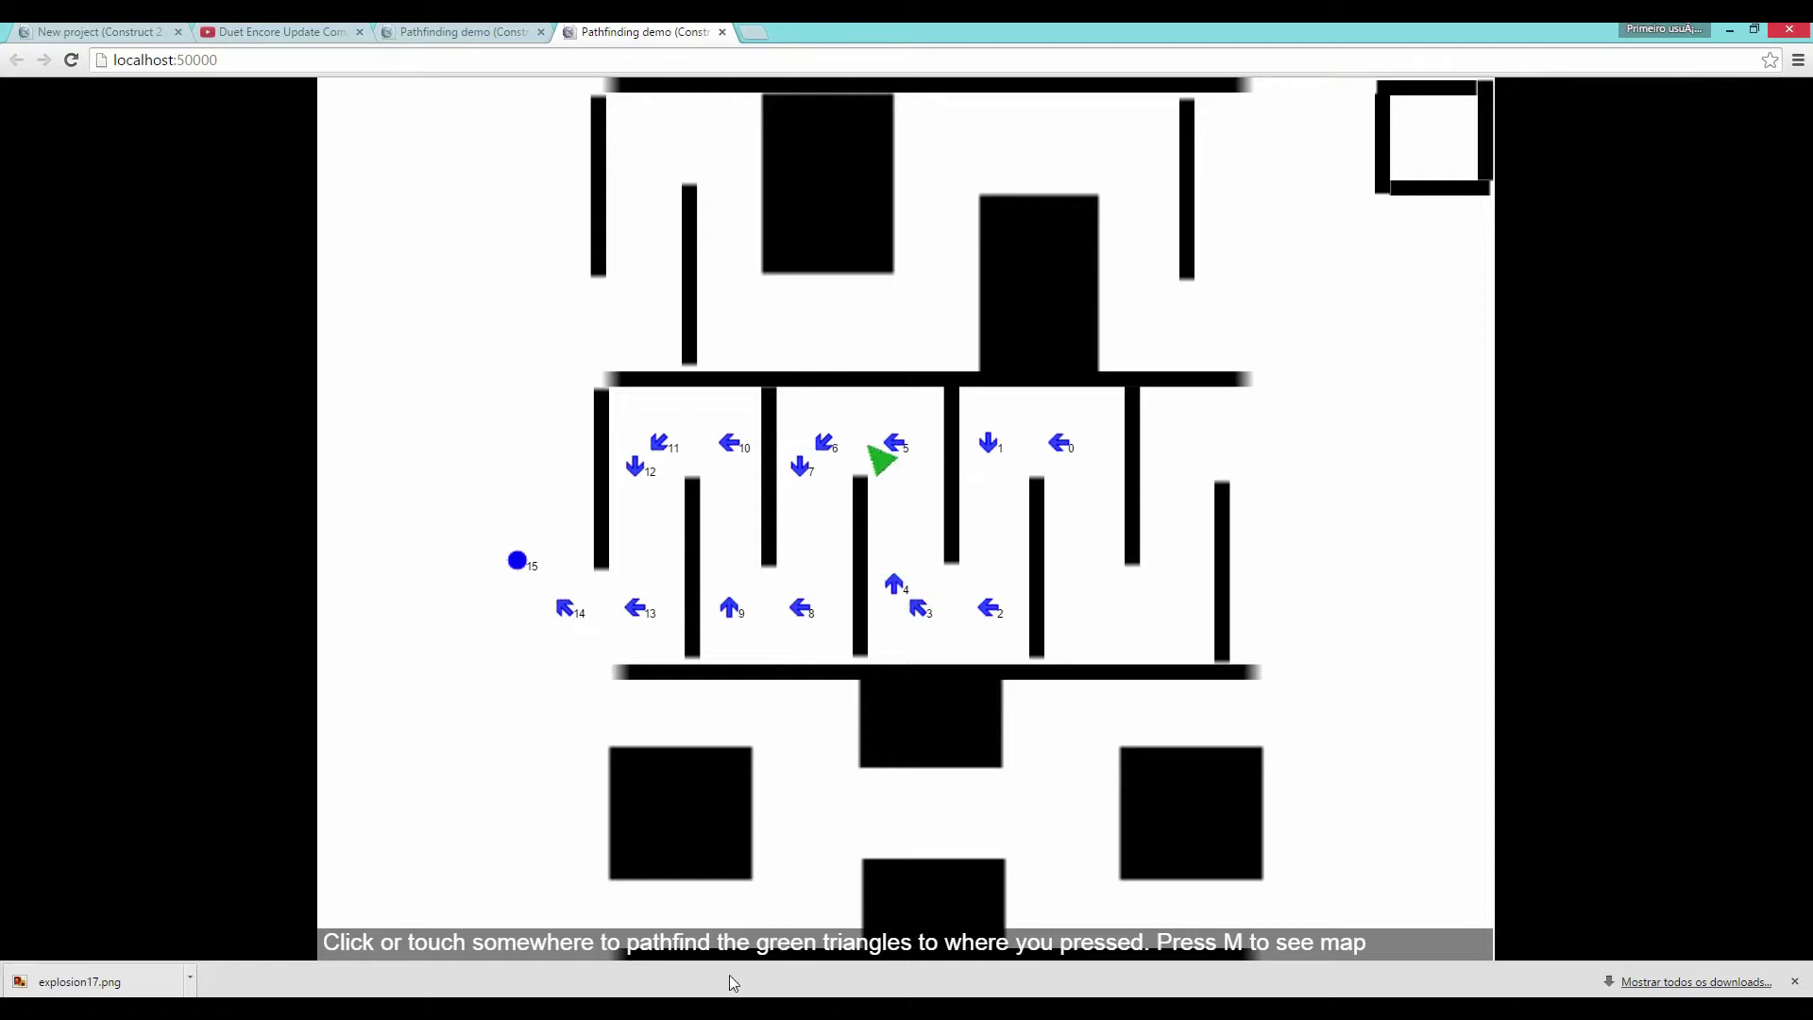
# Show the obstacle map in the preview and send the green triangle to points along the maze's upper corridor and open left side.
pyautogui.click(1794, 981)
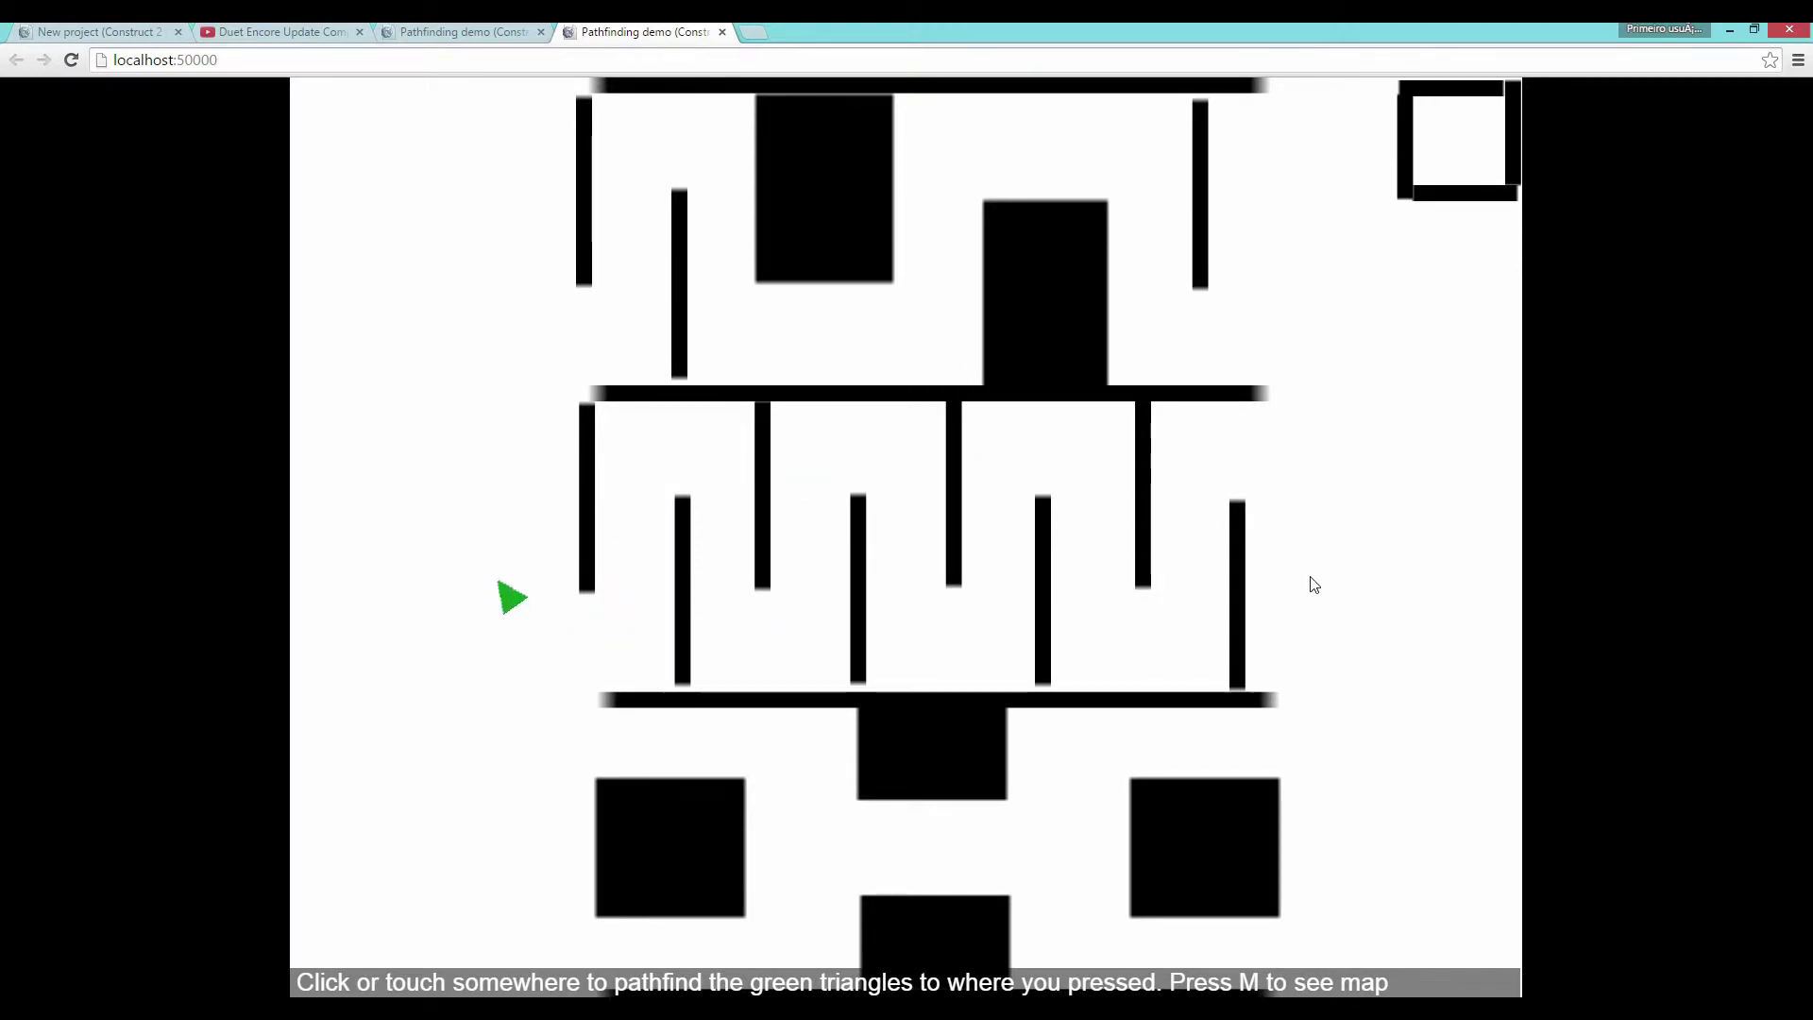
pyautogui.press('m')
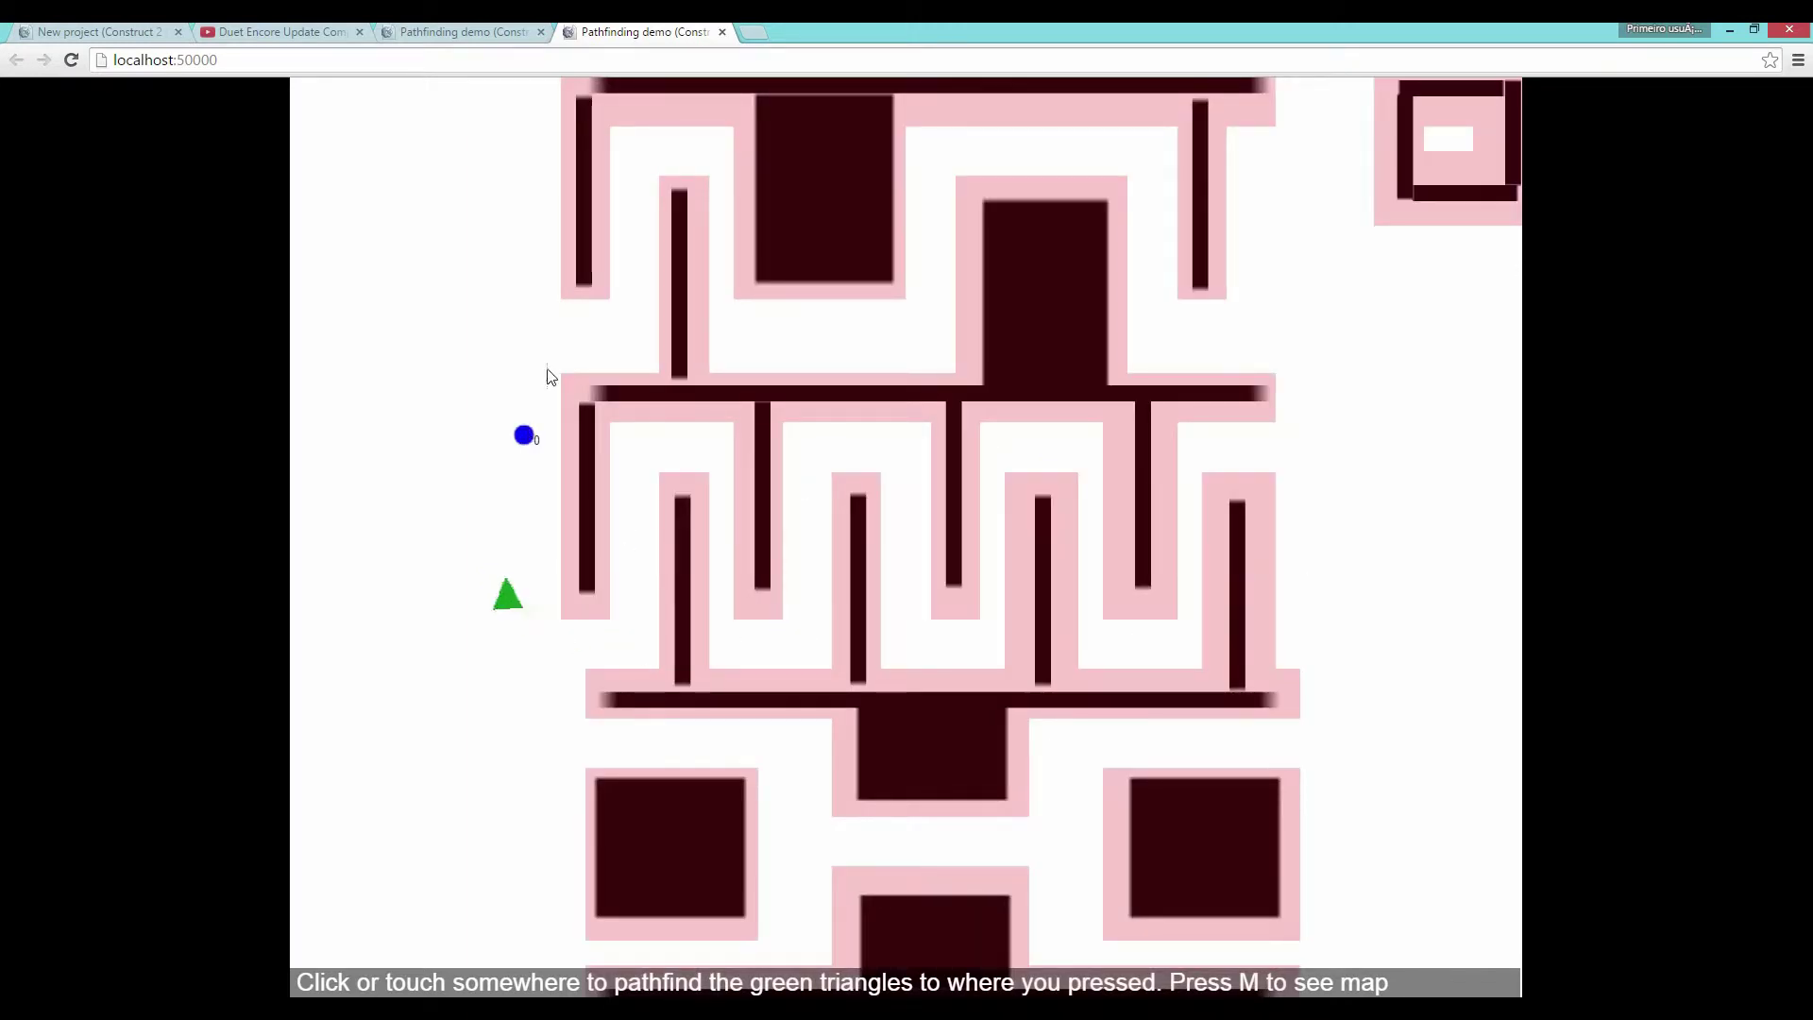
pyautogui.click(566, 380)
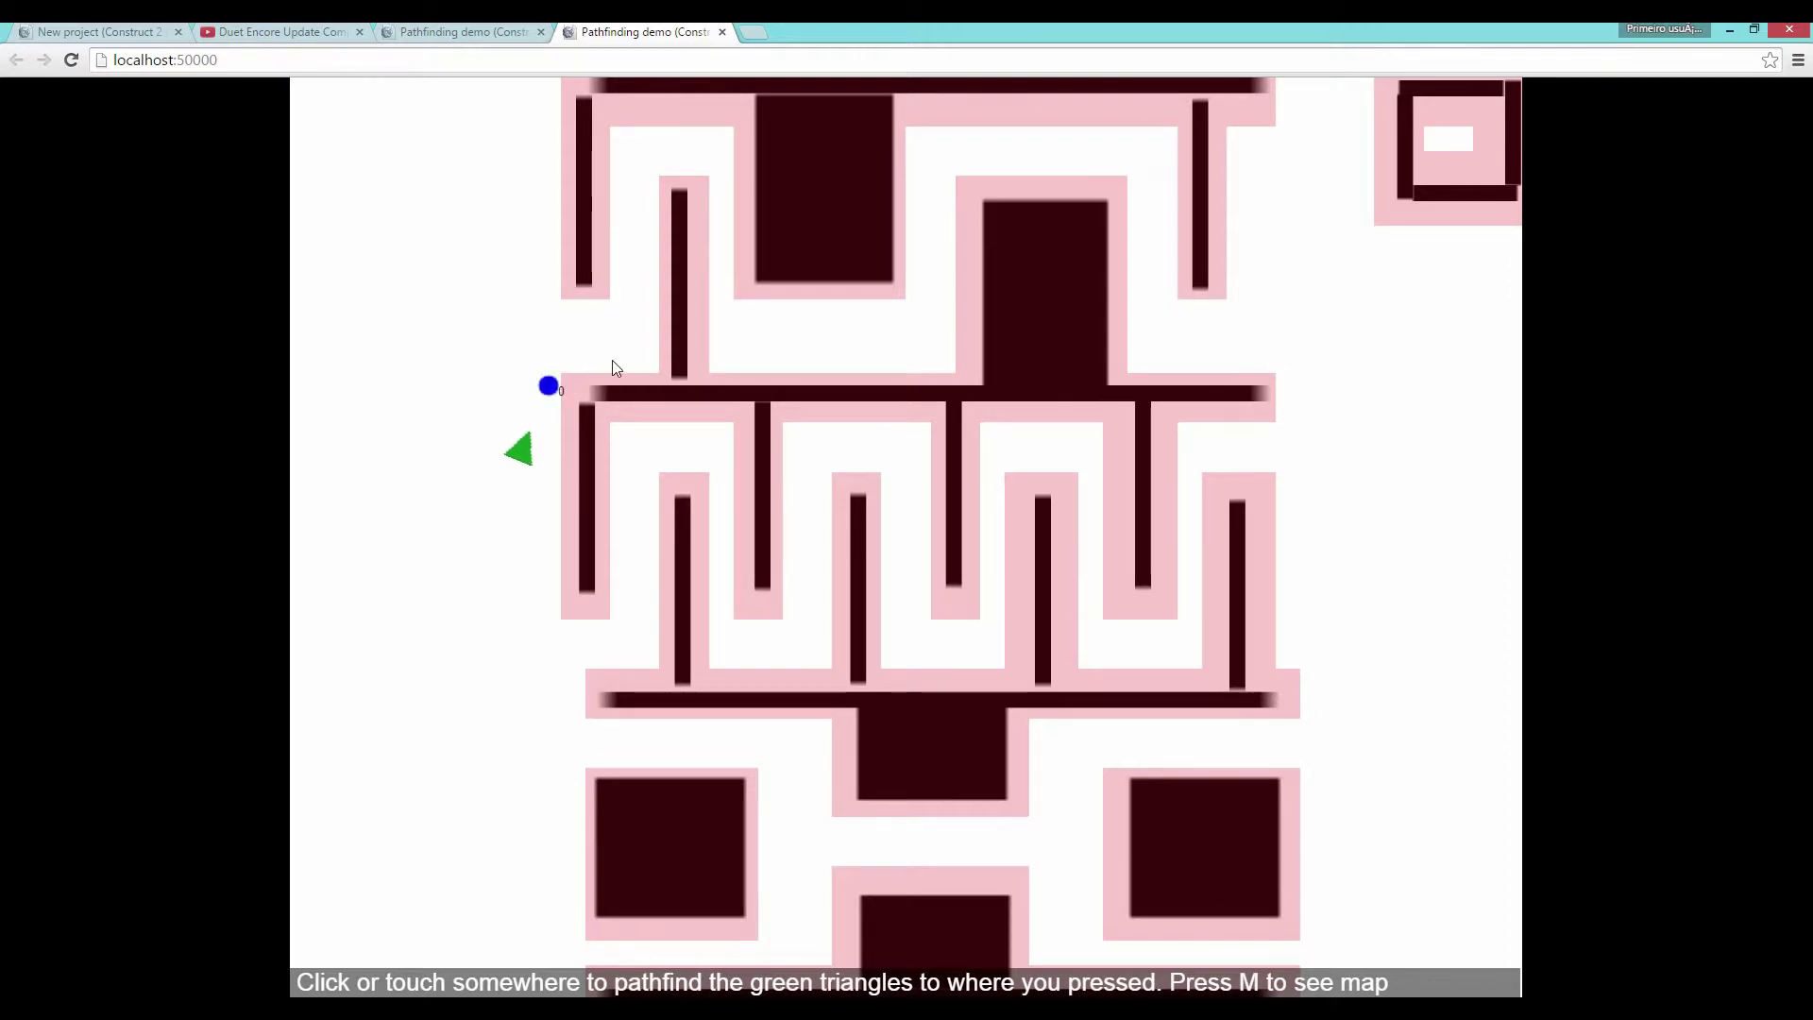
pyautogui.click(808, 319)
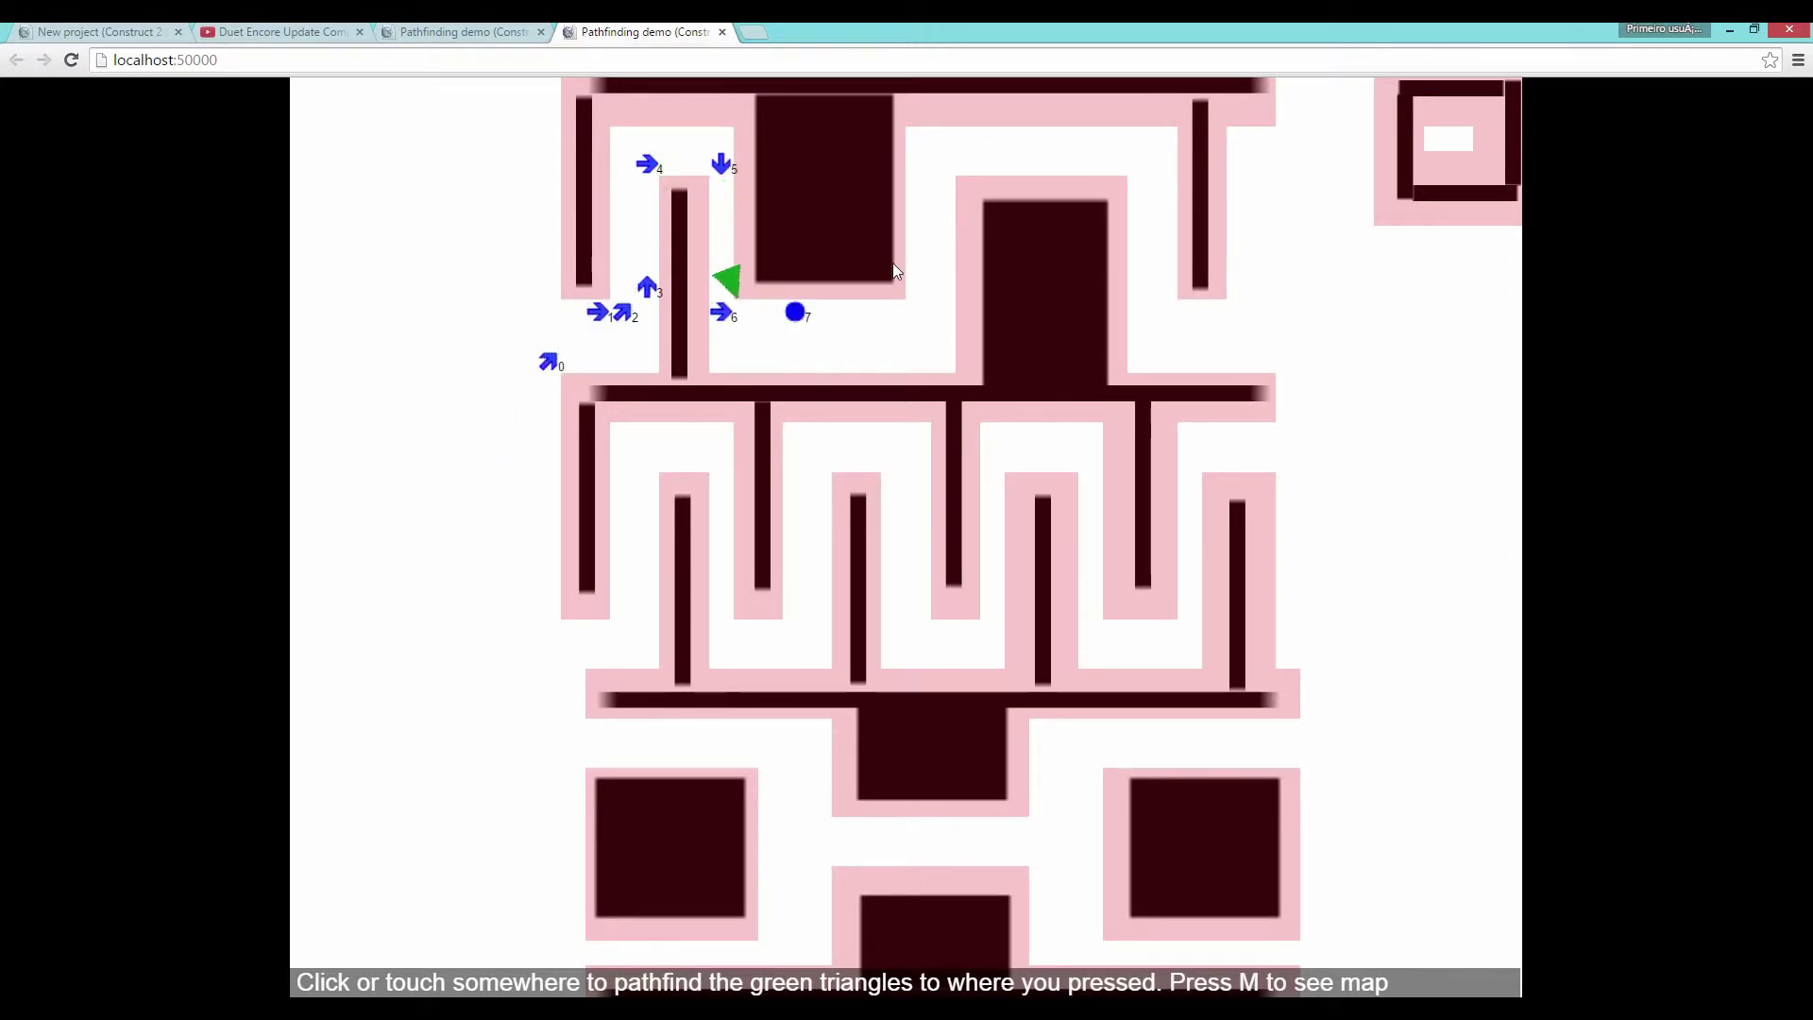
pyautogui.click(1062, 168)
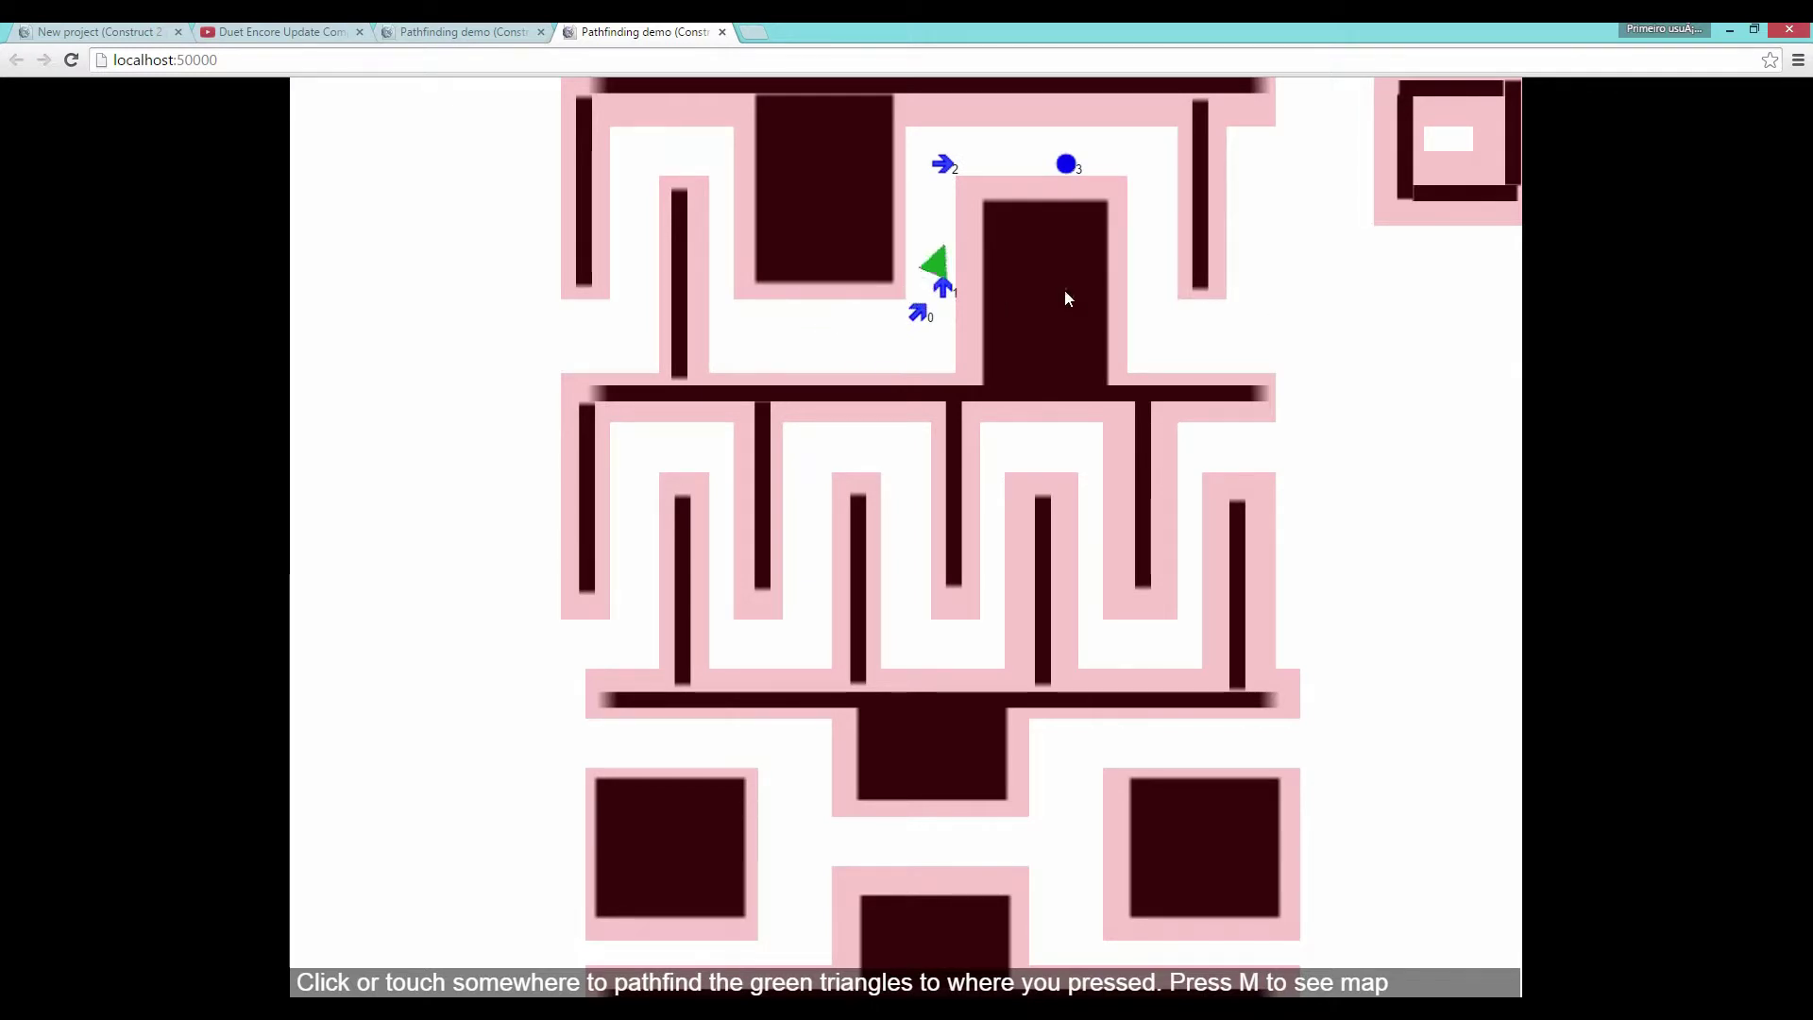
pyautogui.click(1330, 346)
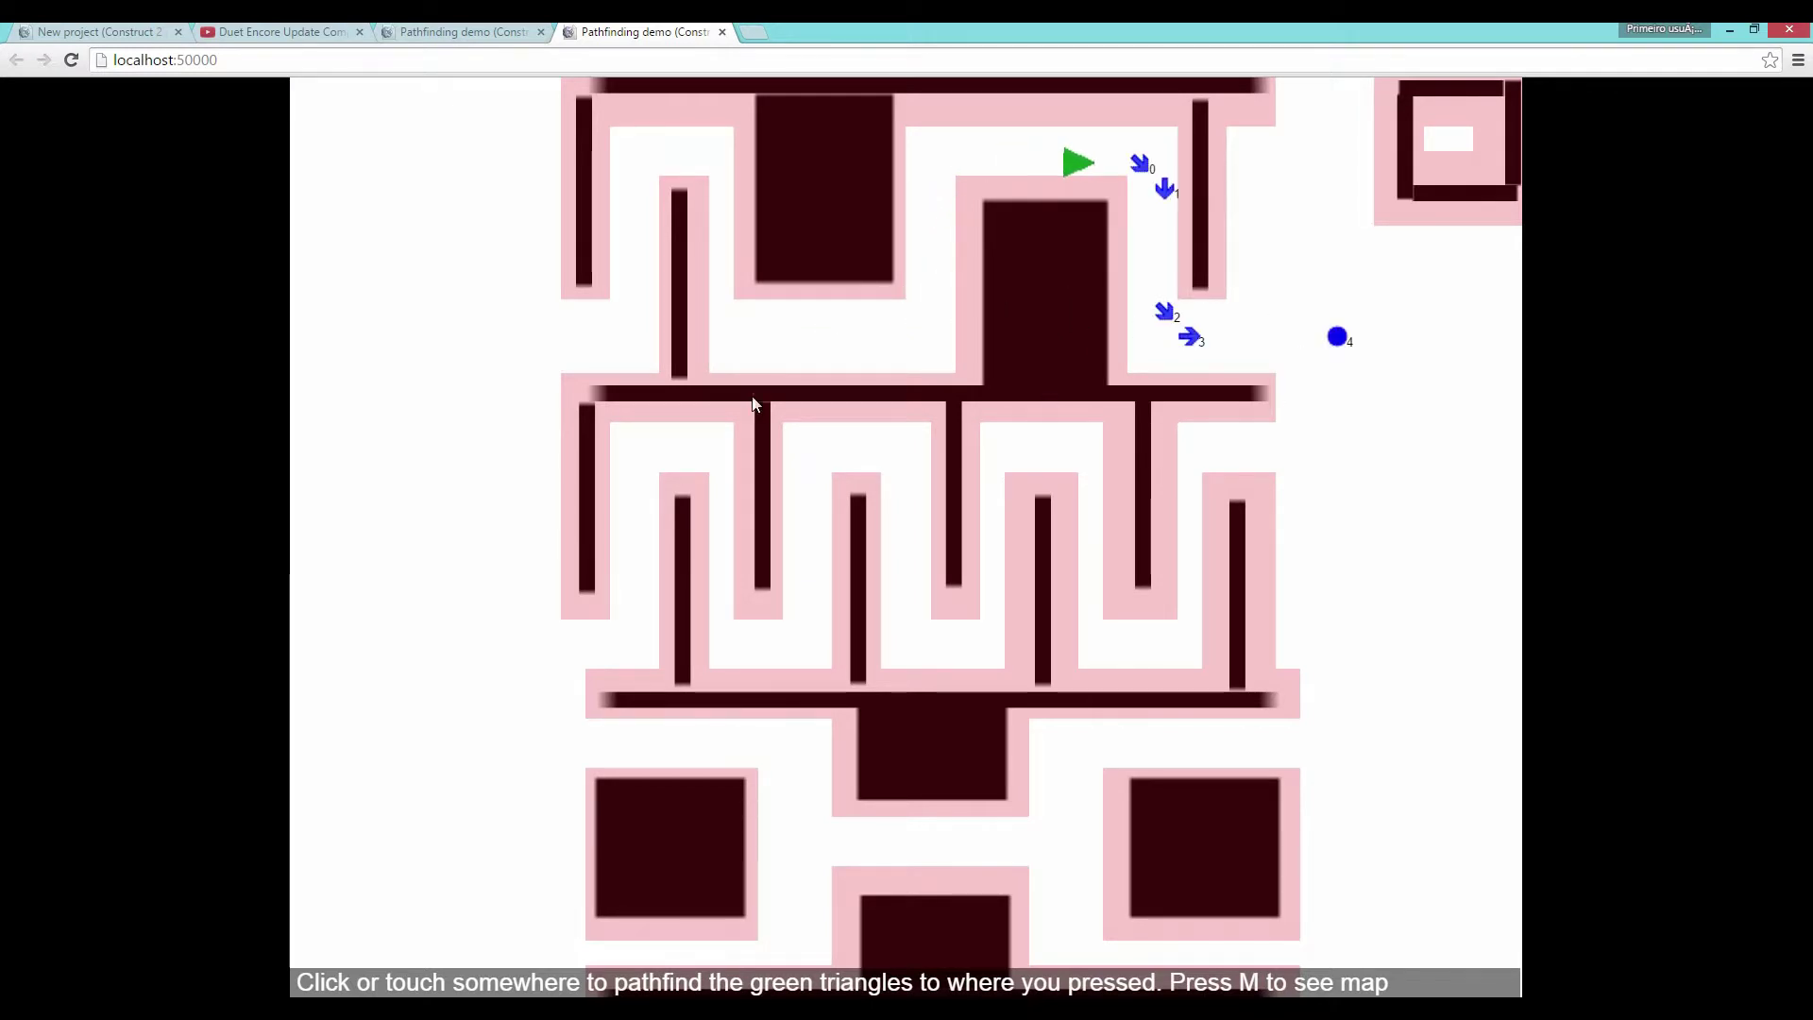
pyautogui.click(446, 448)
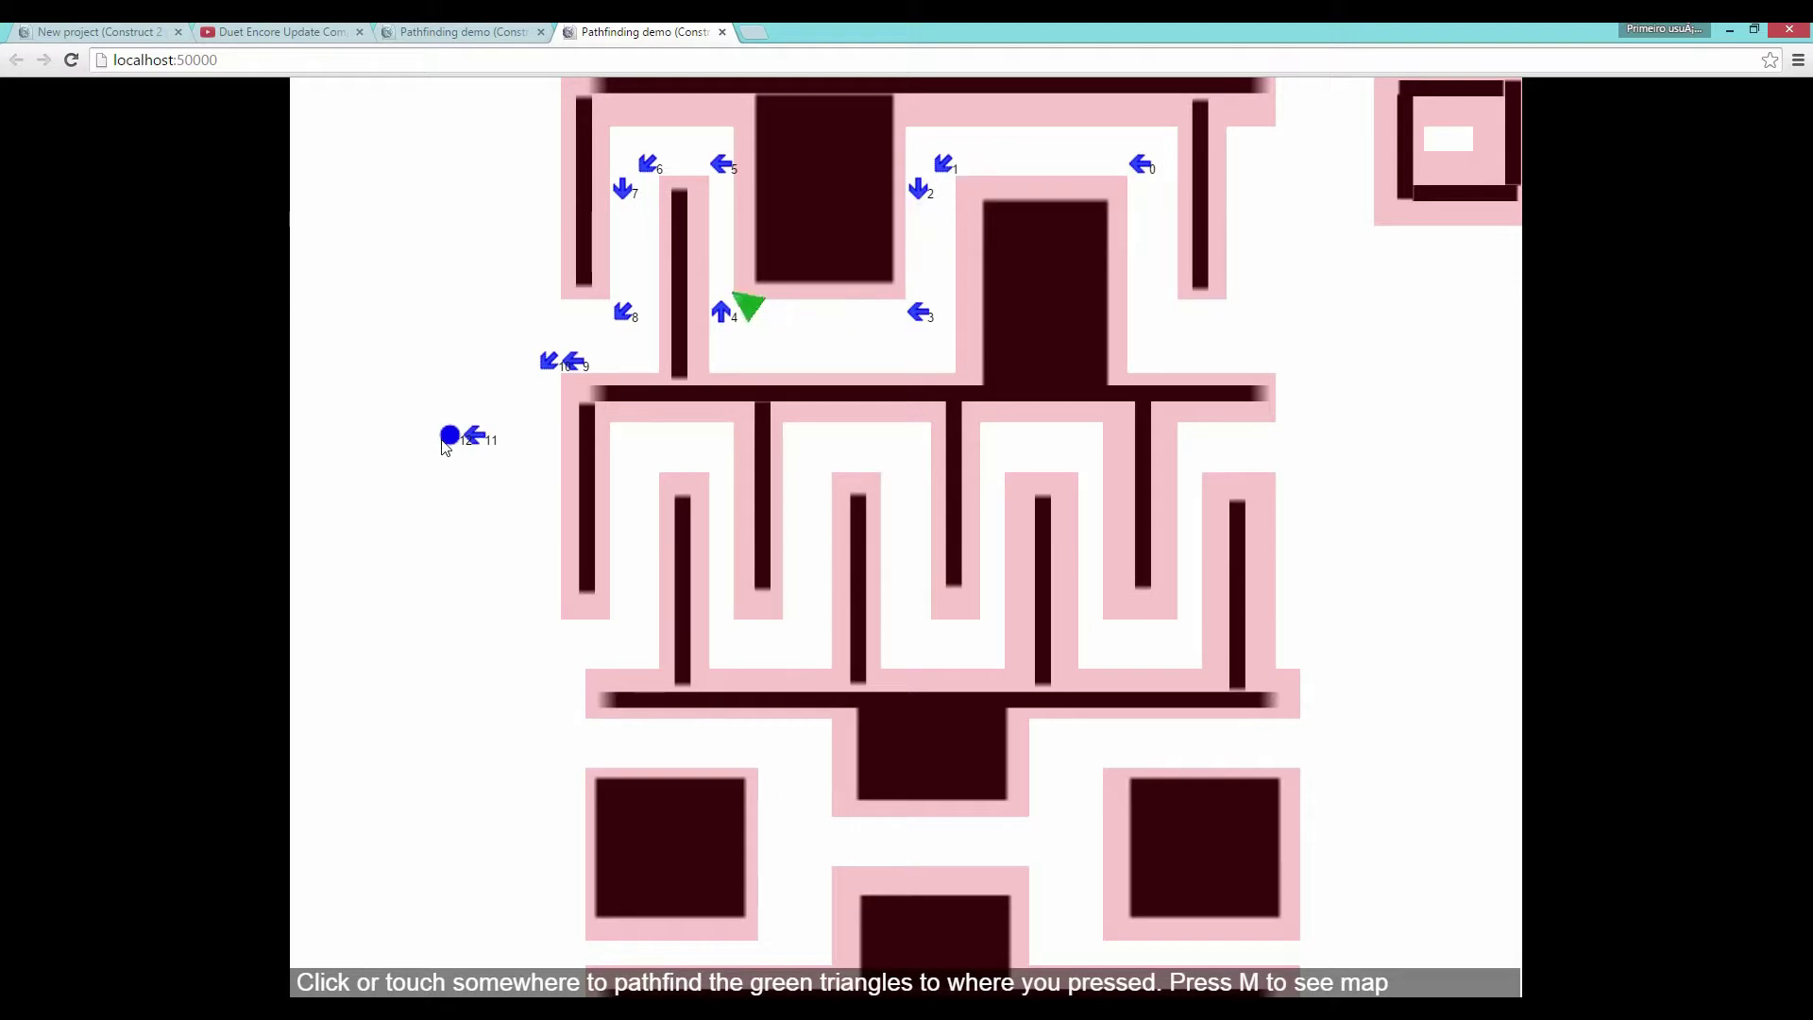
pyautogui.click(326, 196)
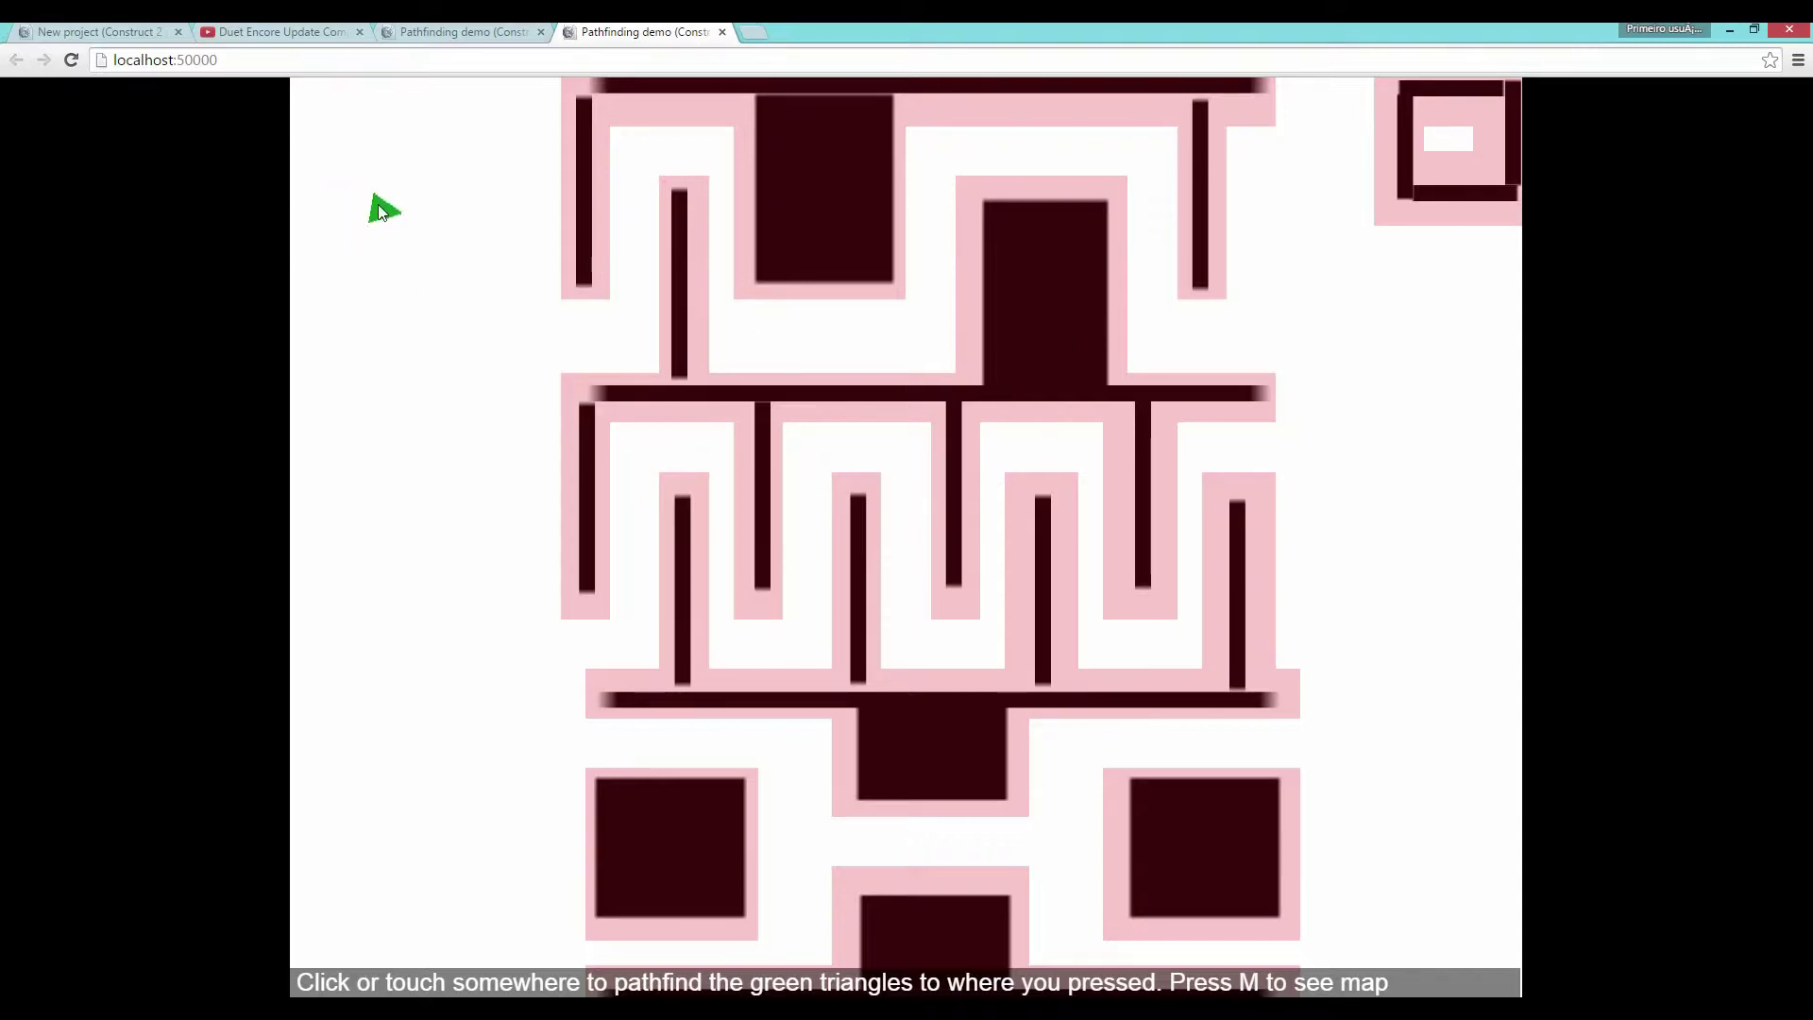
# Send the green triangle back and forth between opposite sides of the maze with the obstacle map displayed.
pyautogui.click(1437, 681)
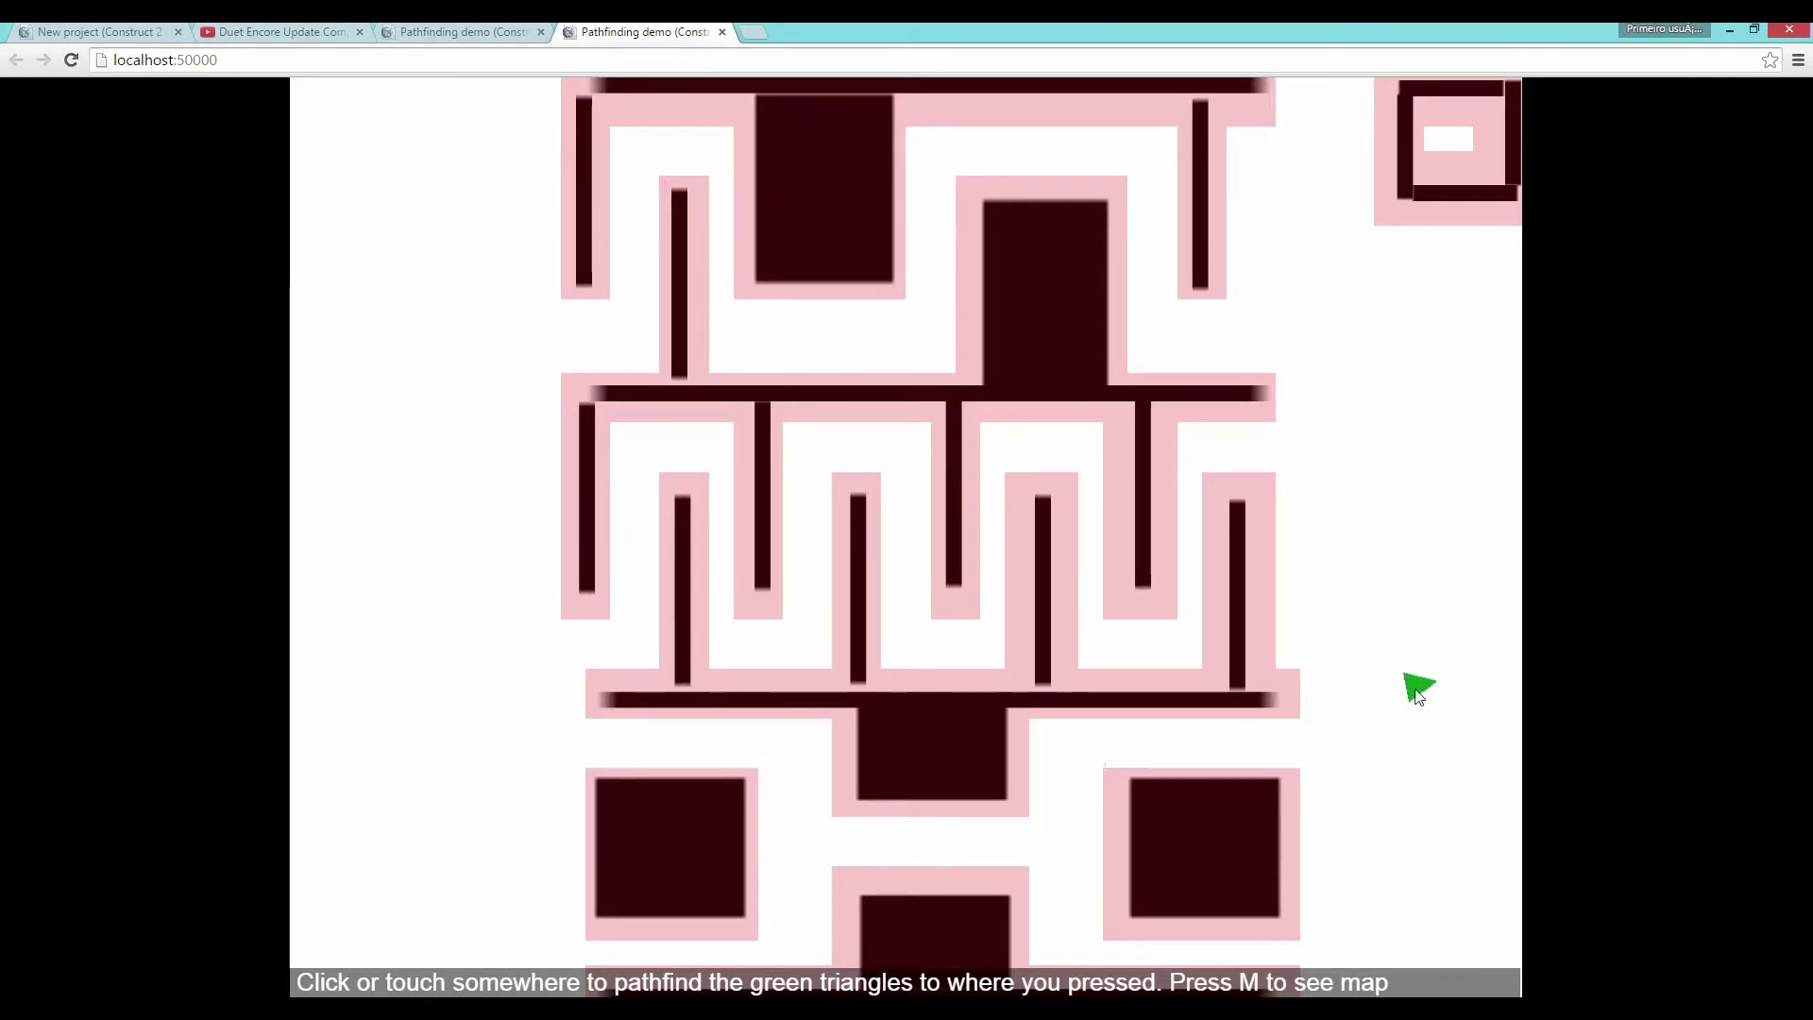
pyautogui.click(376, 286)
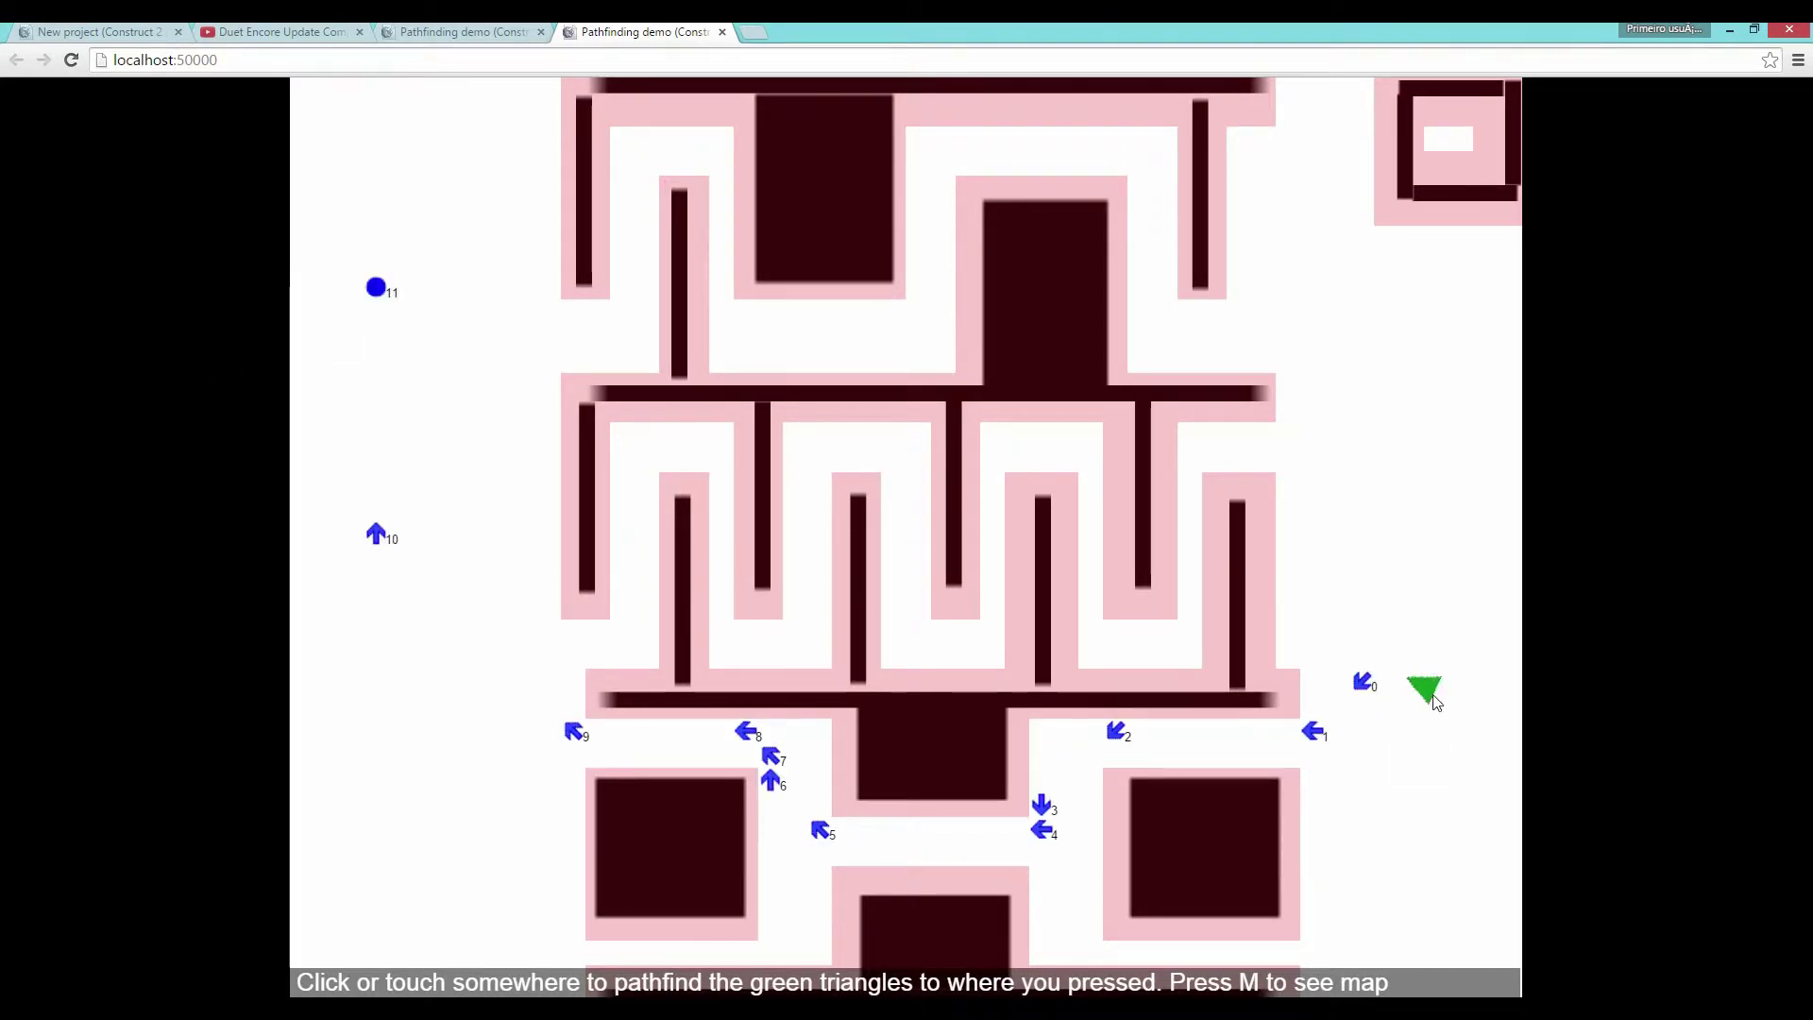
pyautogui.click(1389, 657)
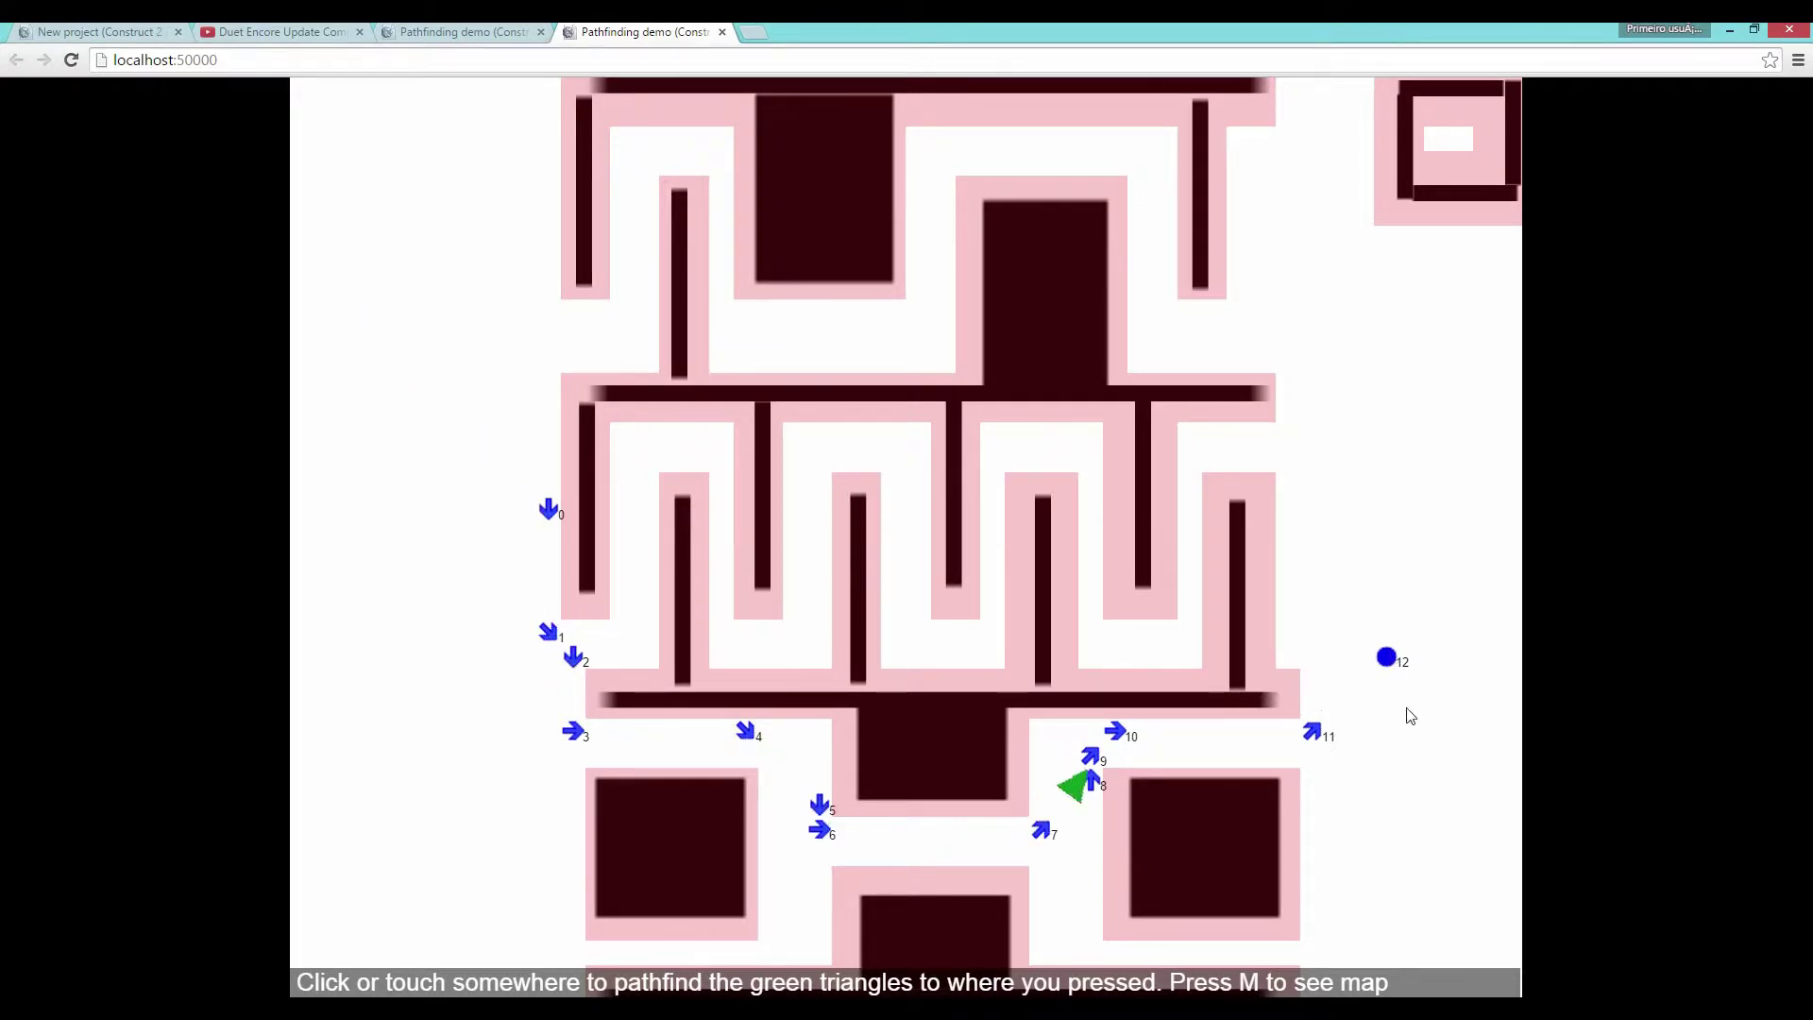
pyautogui.click(352, 216)
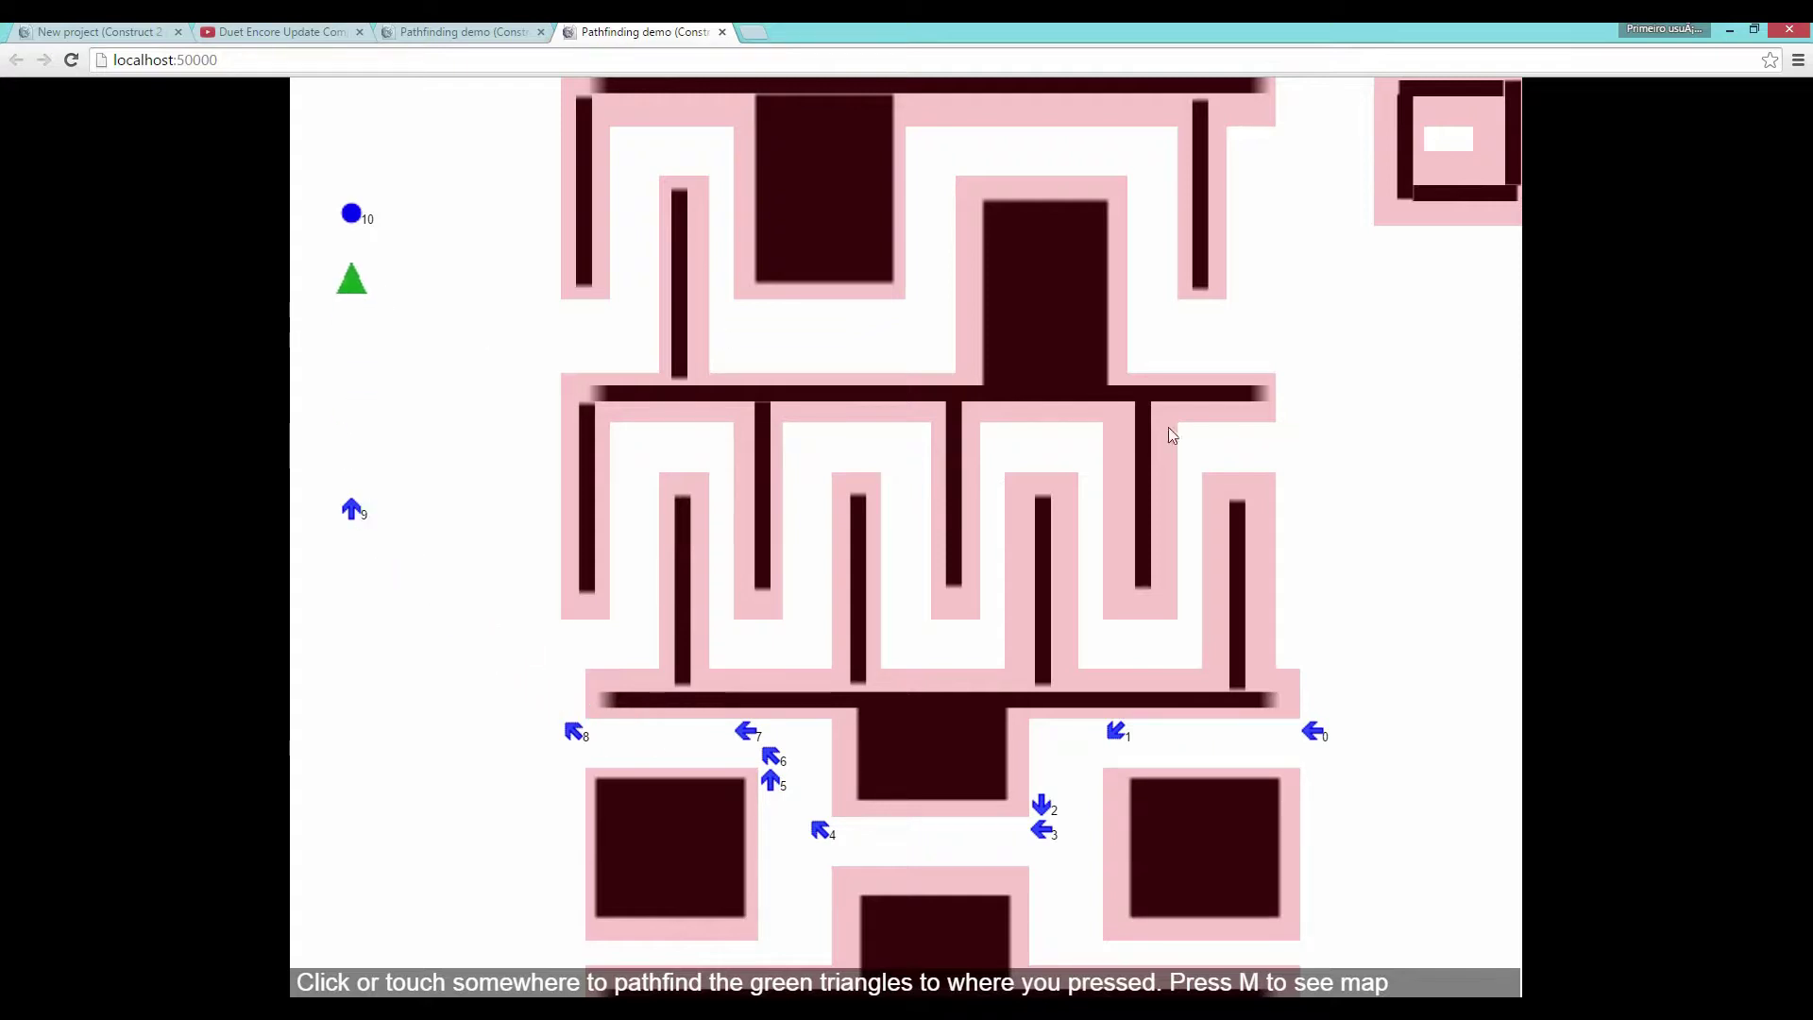
pyautogui.click(1361, 312)
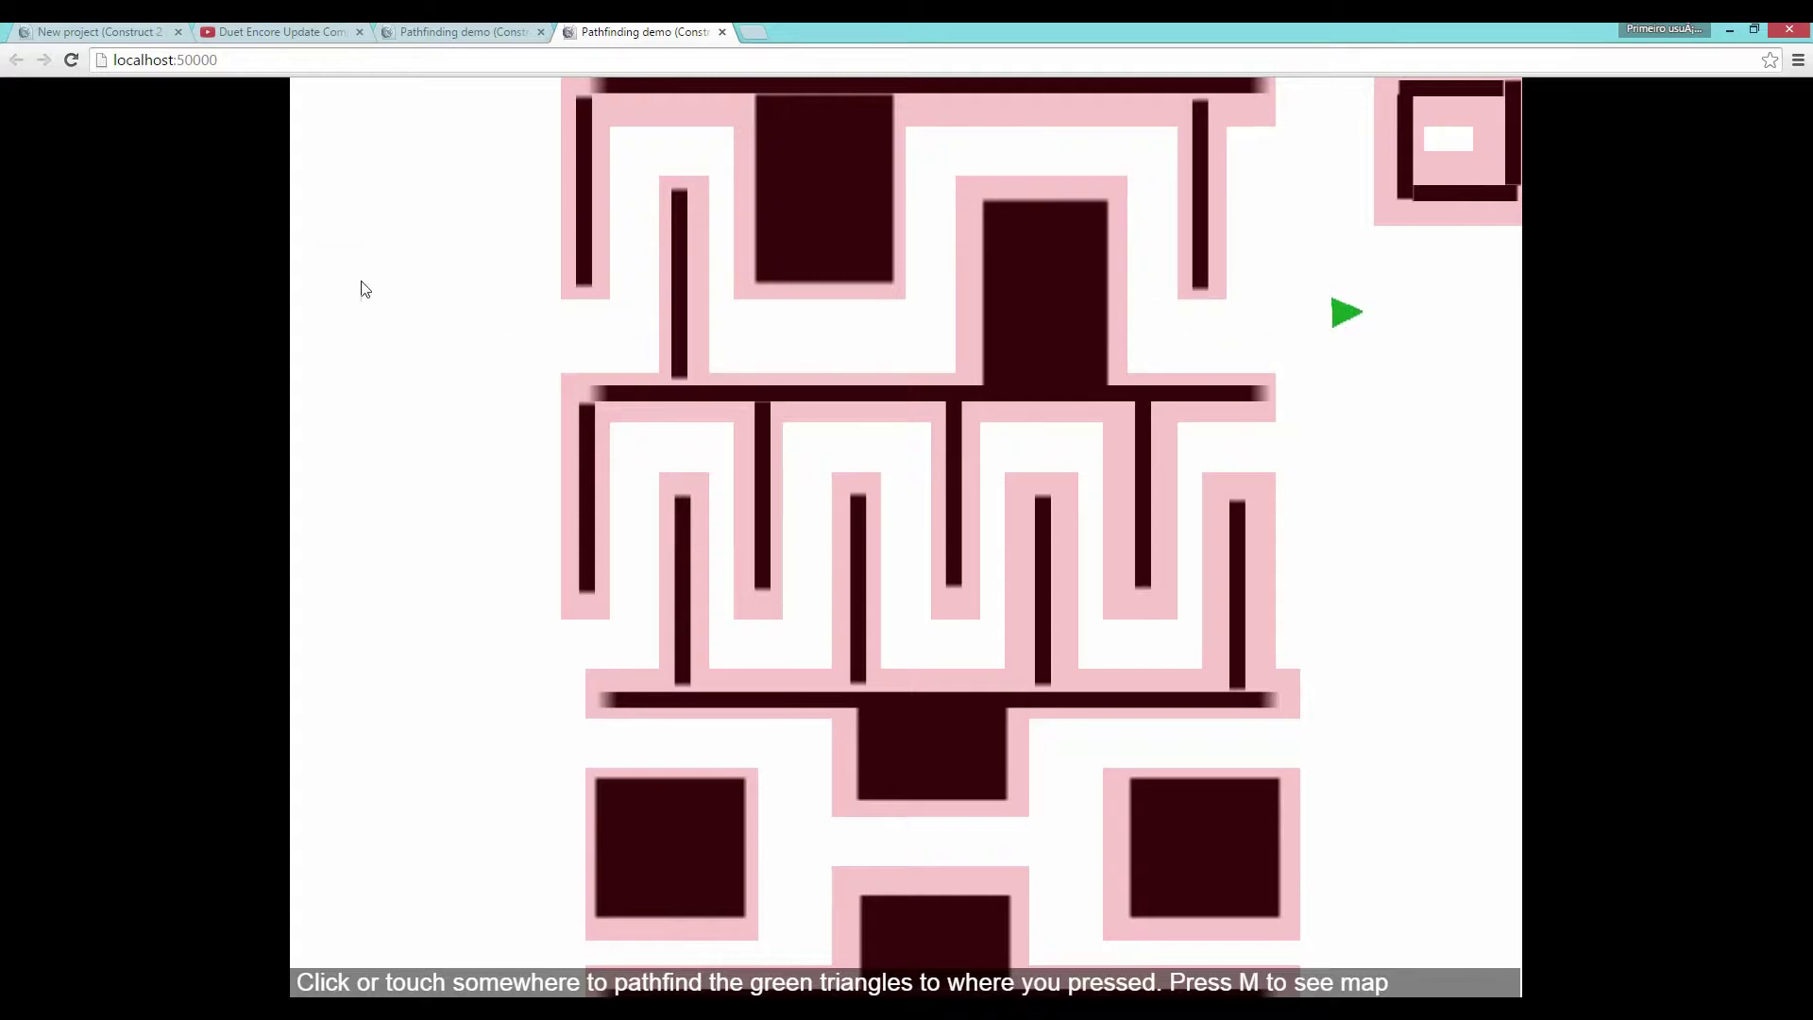
pyautogui.click(398, 173)
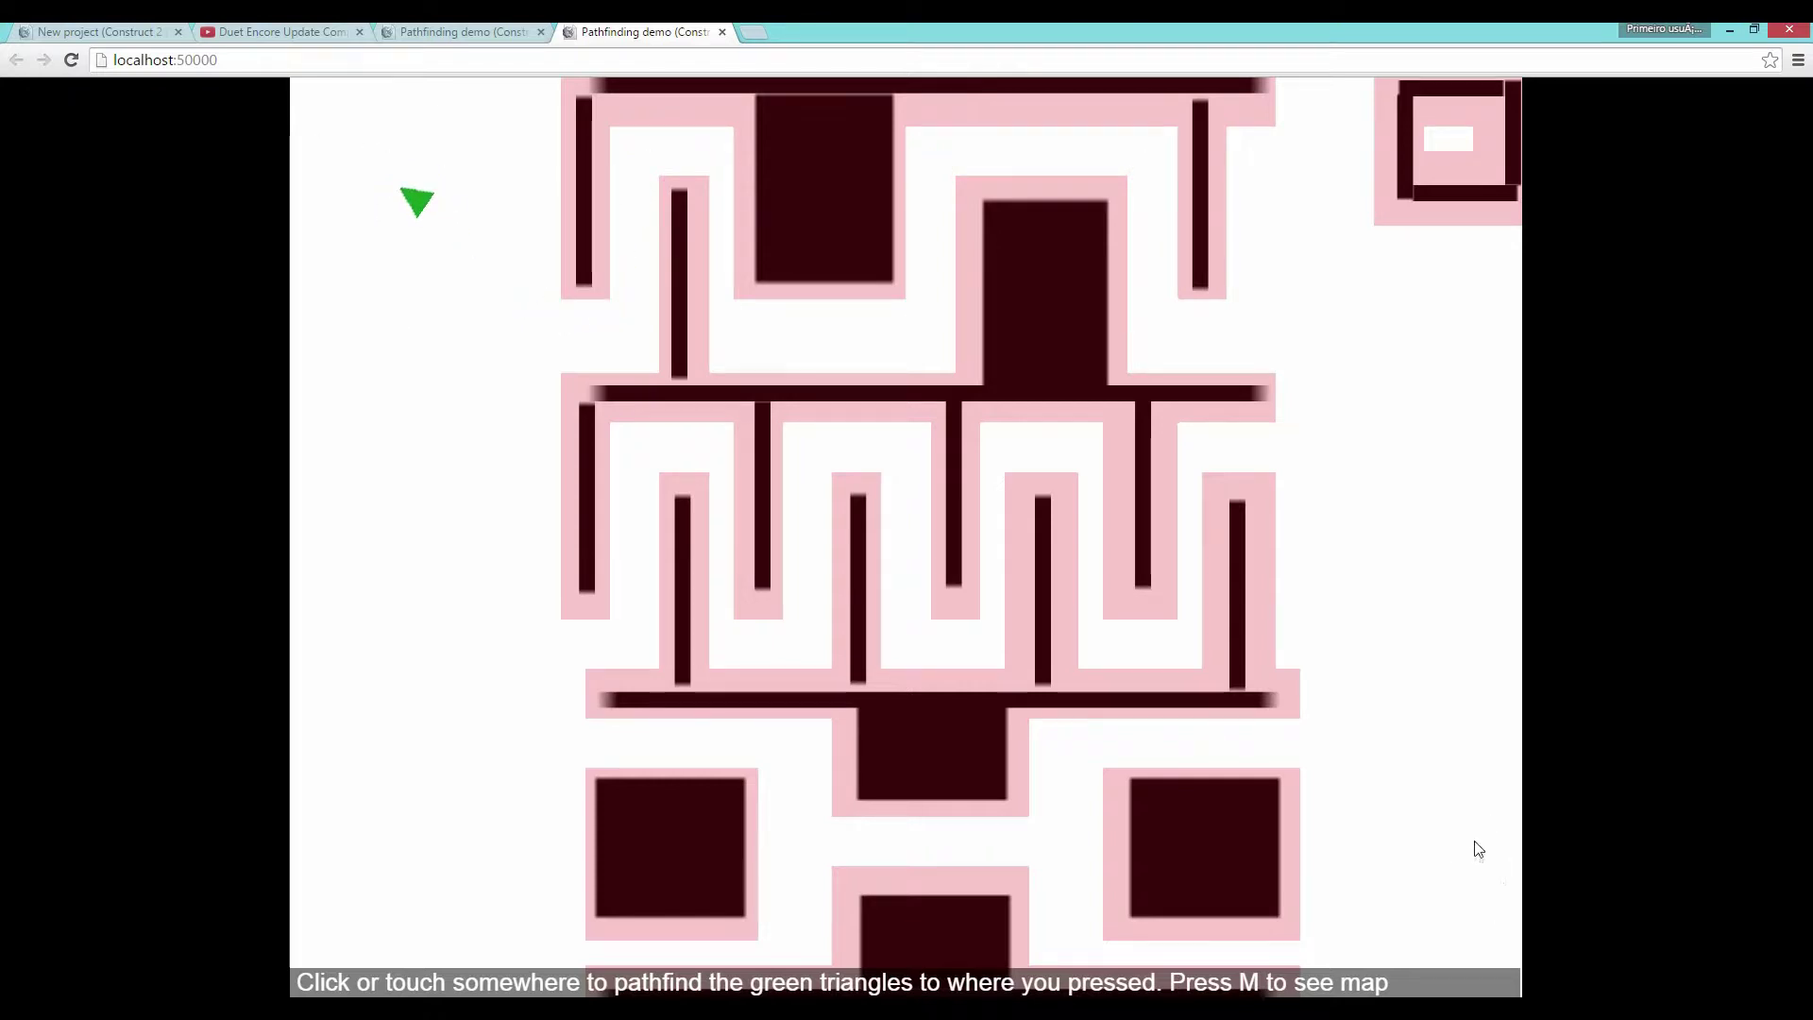
pyautogui.click(1461, 904)
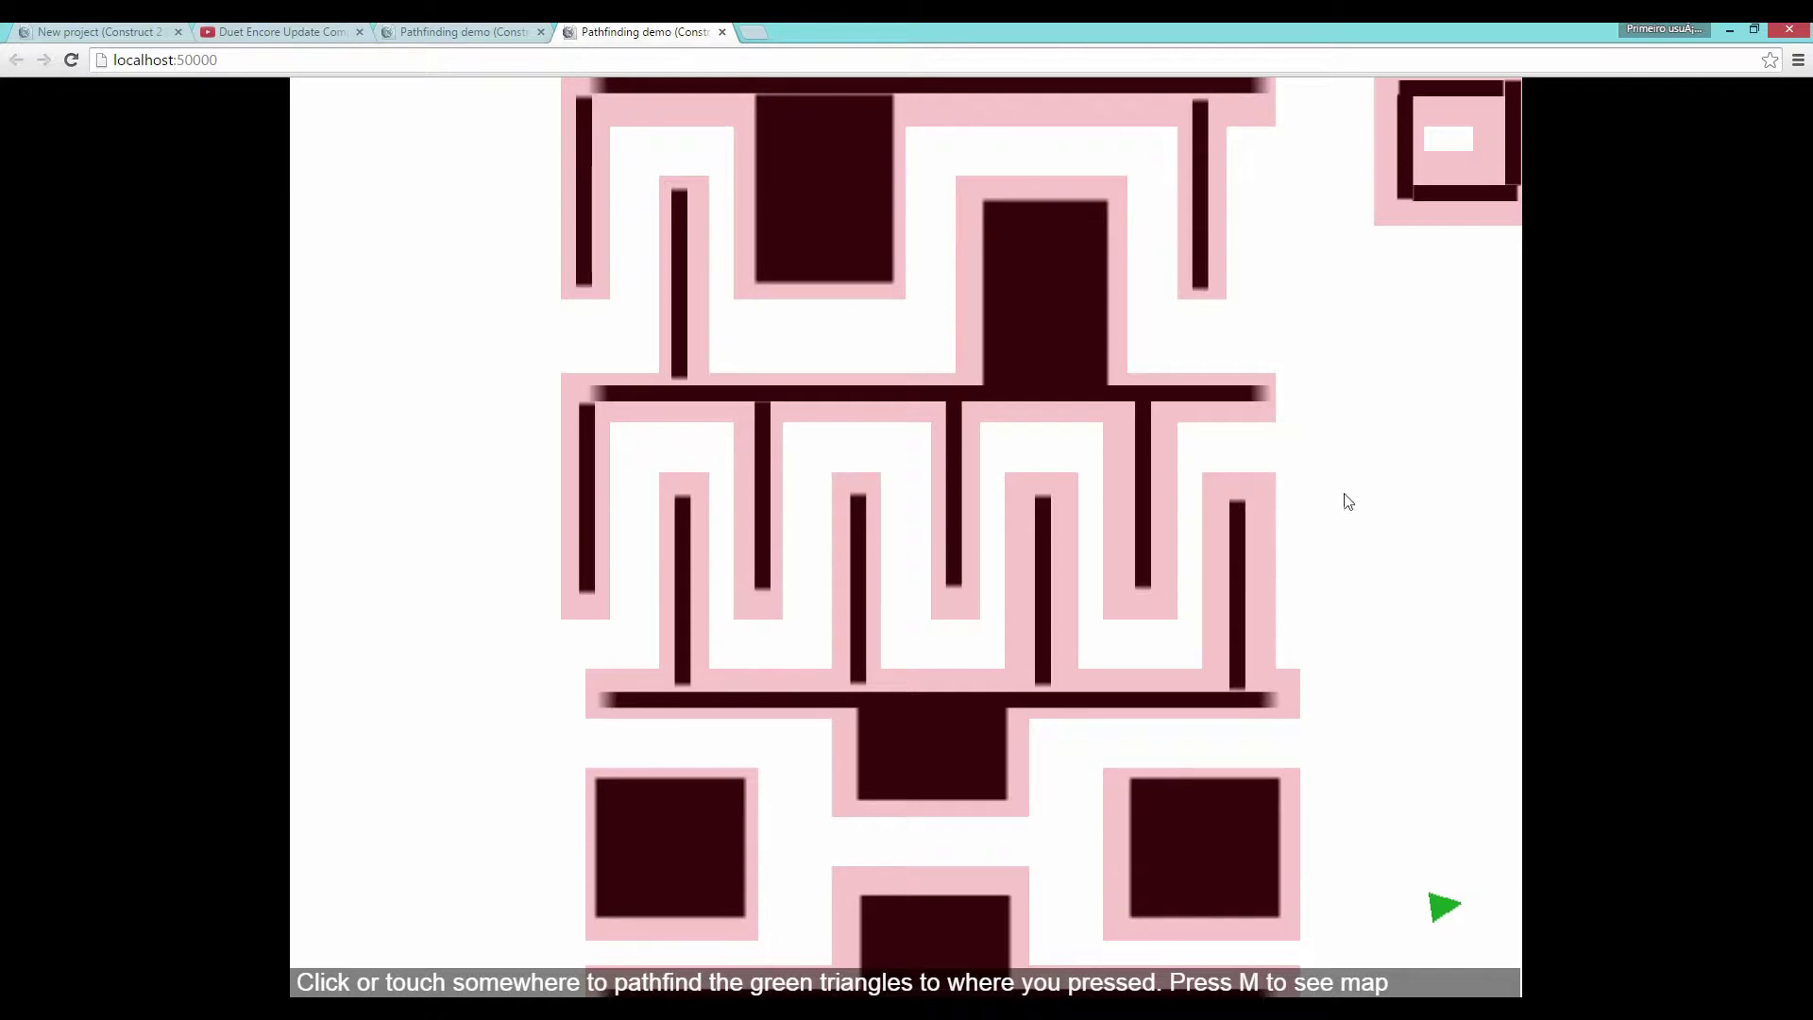
pyautogui.click(354, 140)
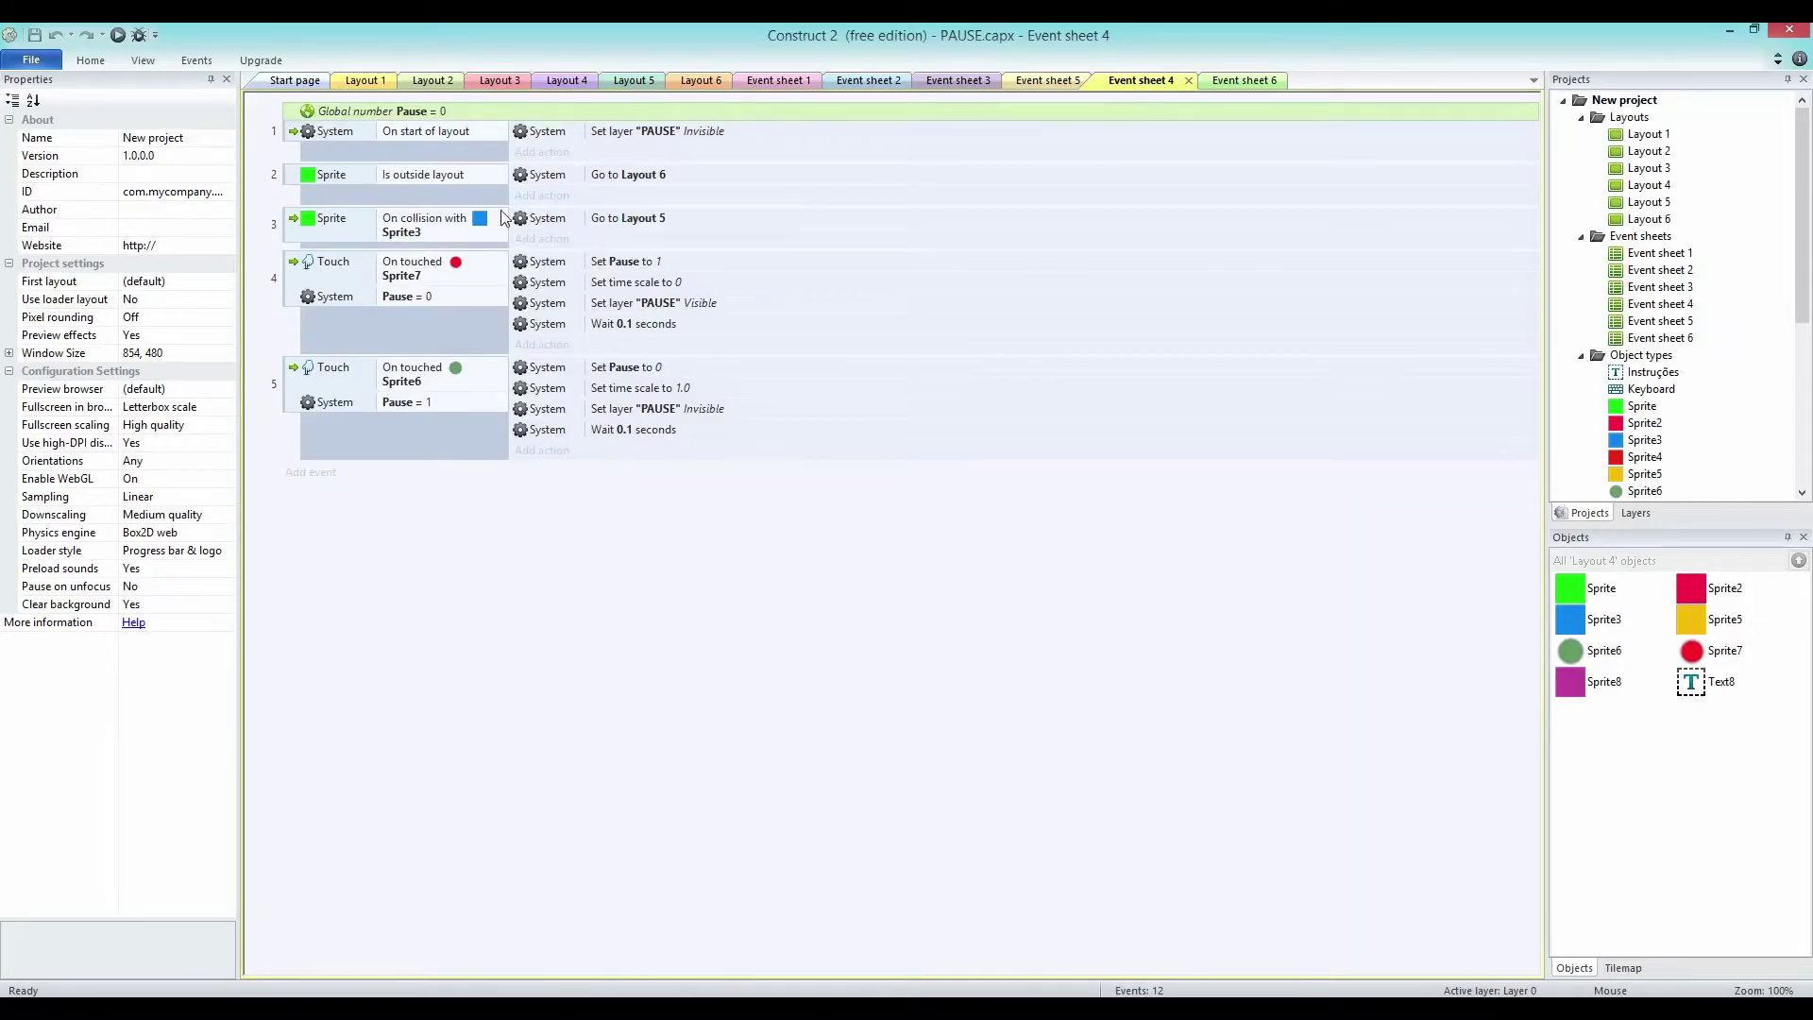
# Look through the layouts of PAUSE.capx and select the red circle Sprite7 in Layout 4.
pyautogui.click(293, 81)
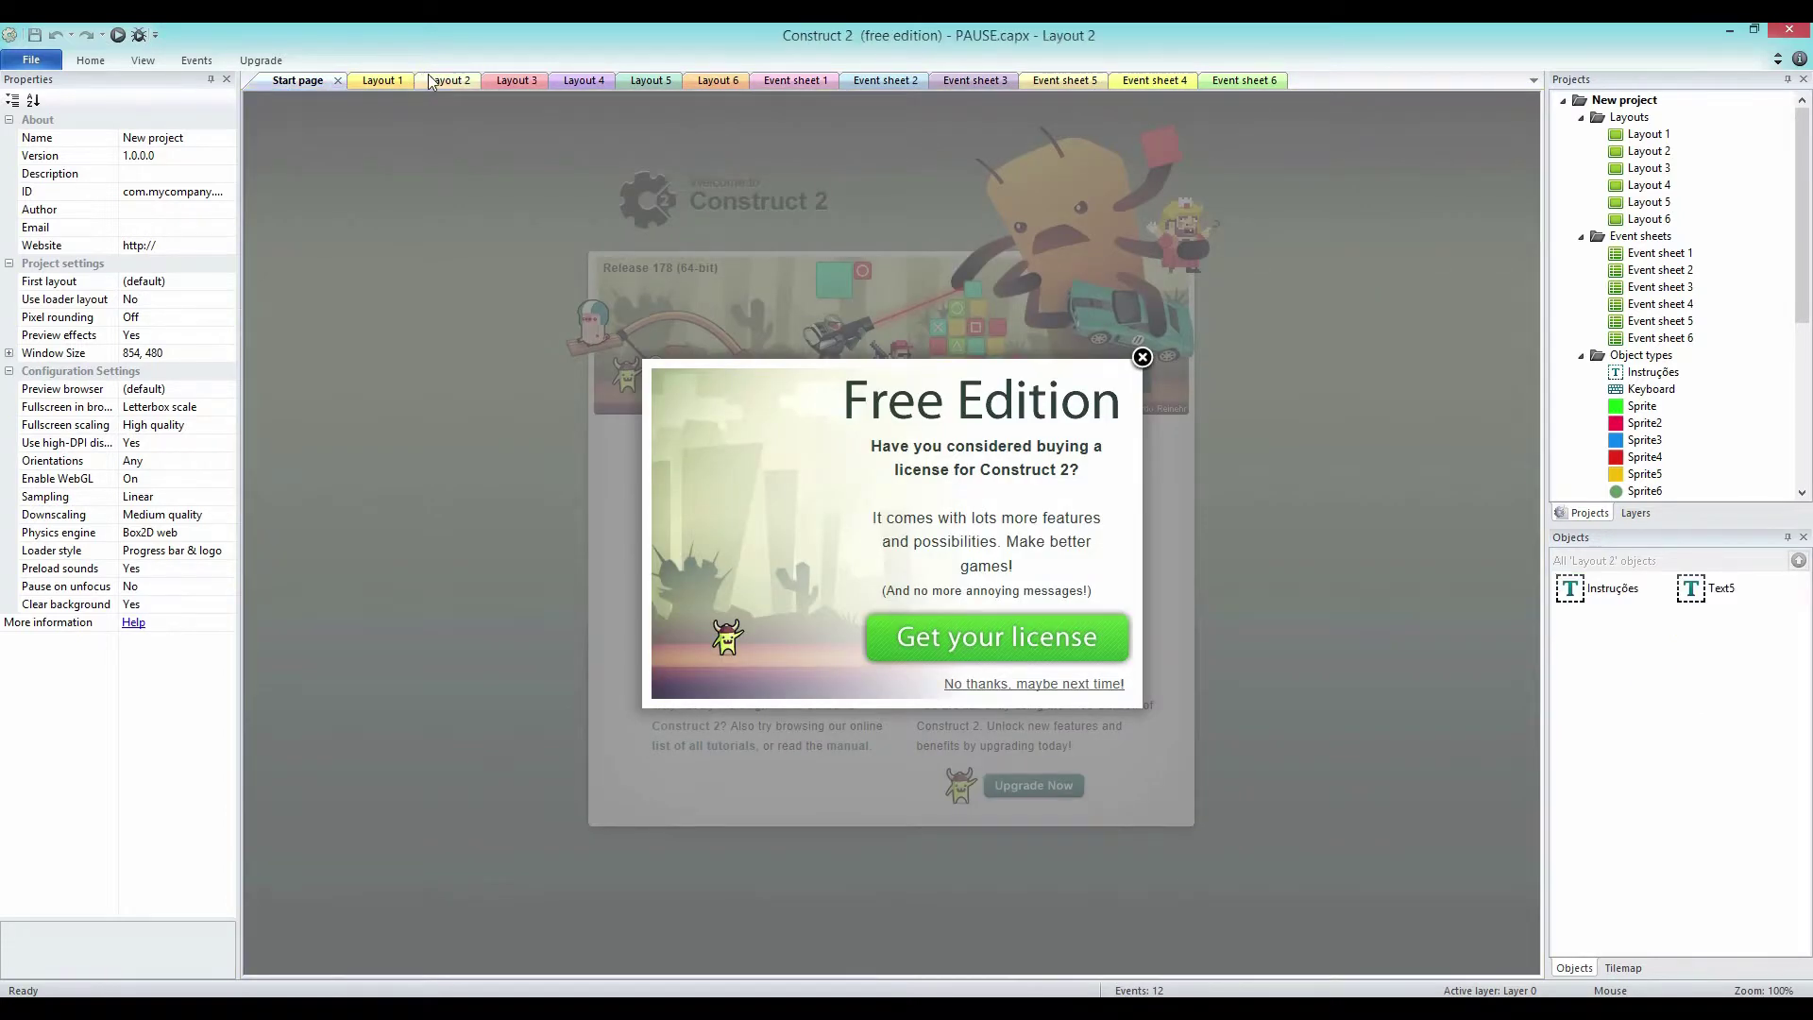
pyautogui.click(430, 82)
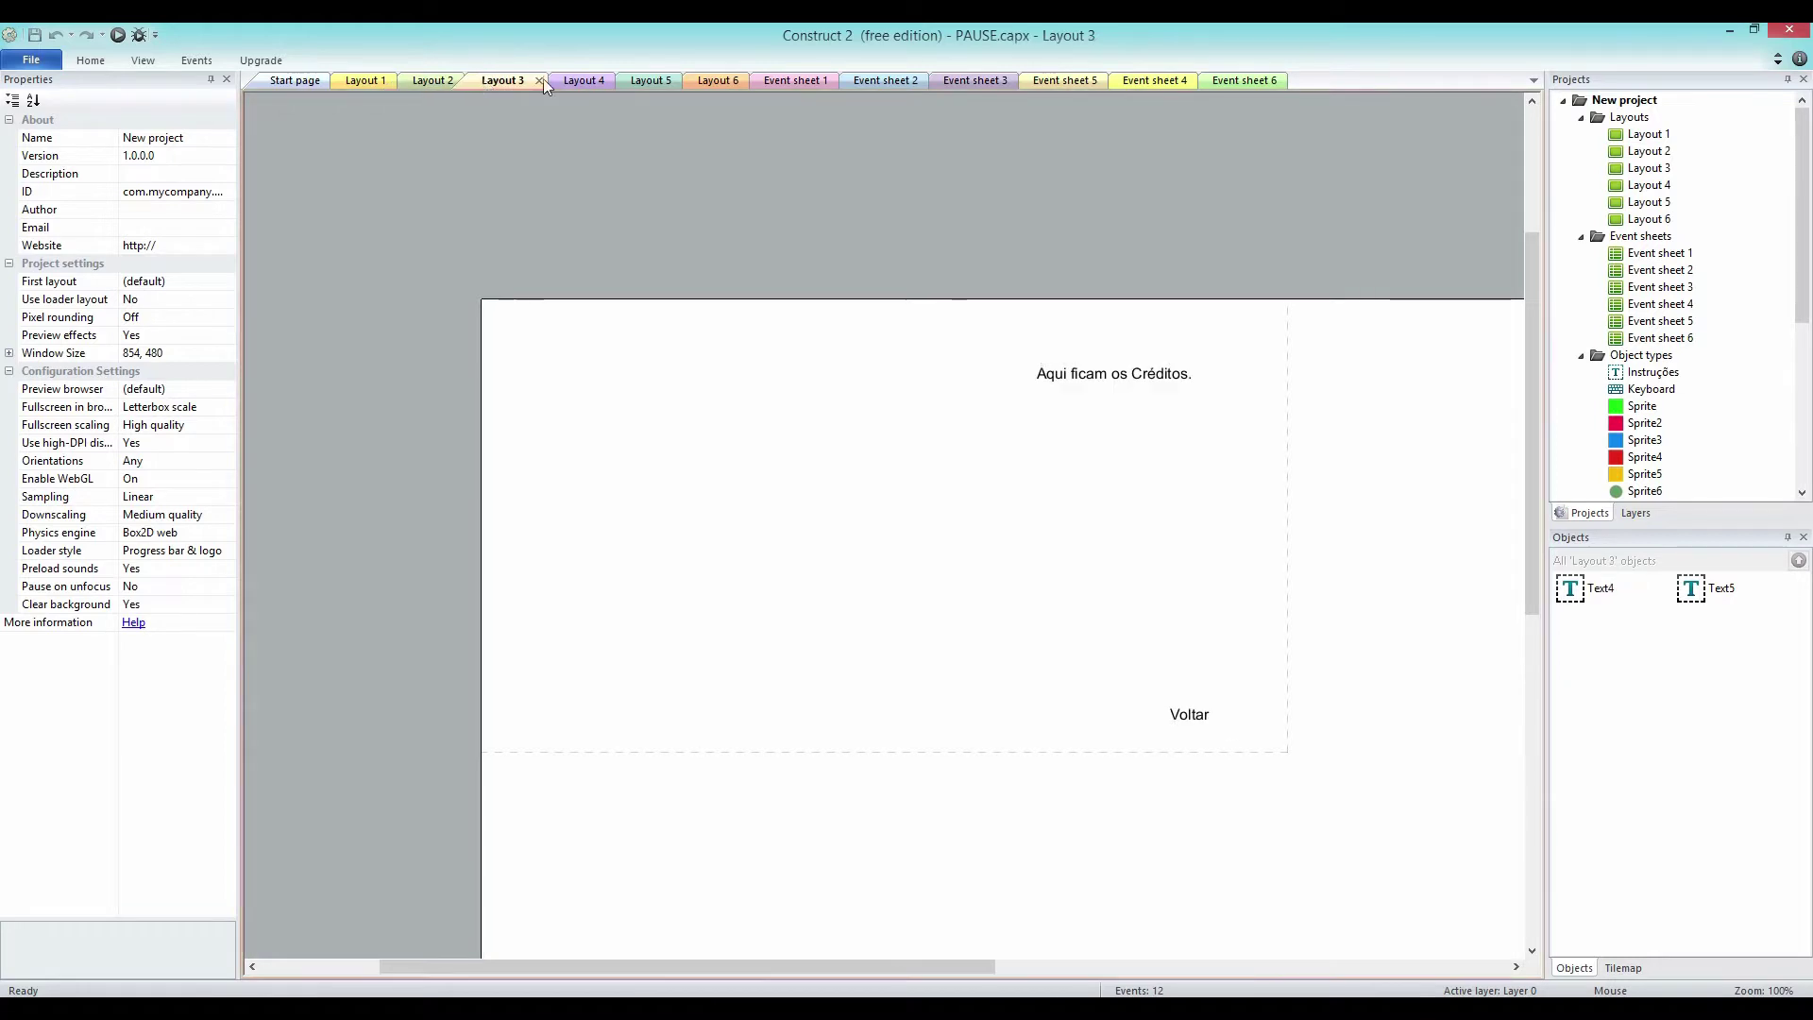
pyautogui.click(572, 80)
pyautogui.click(649, 83)
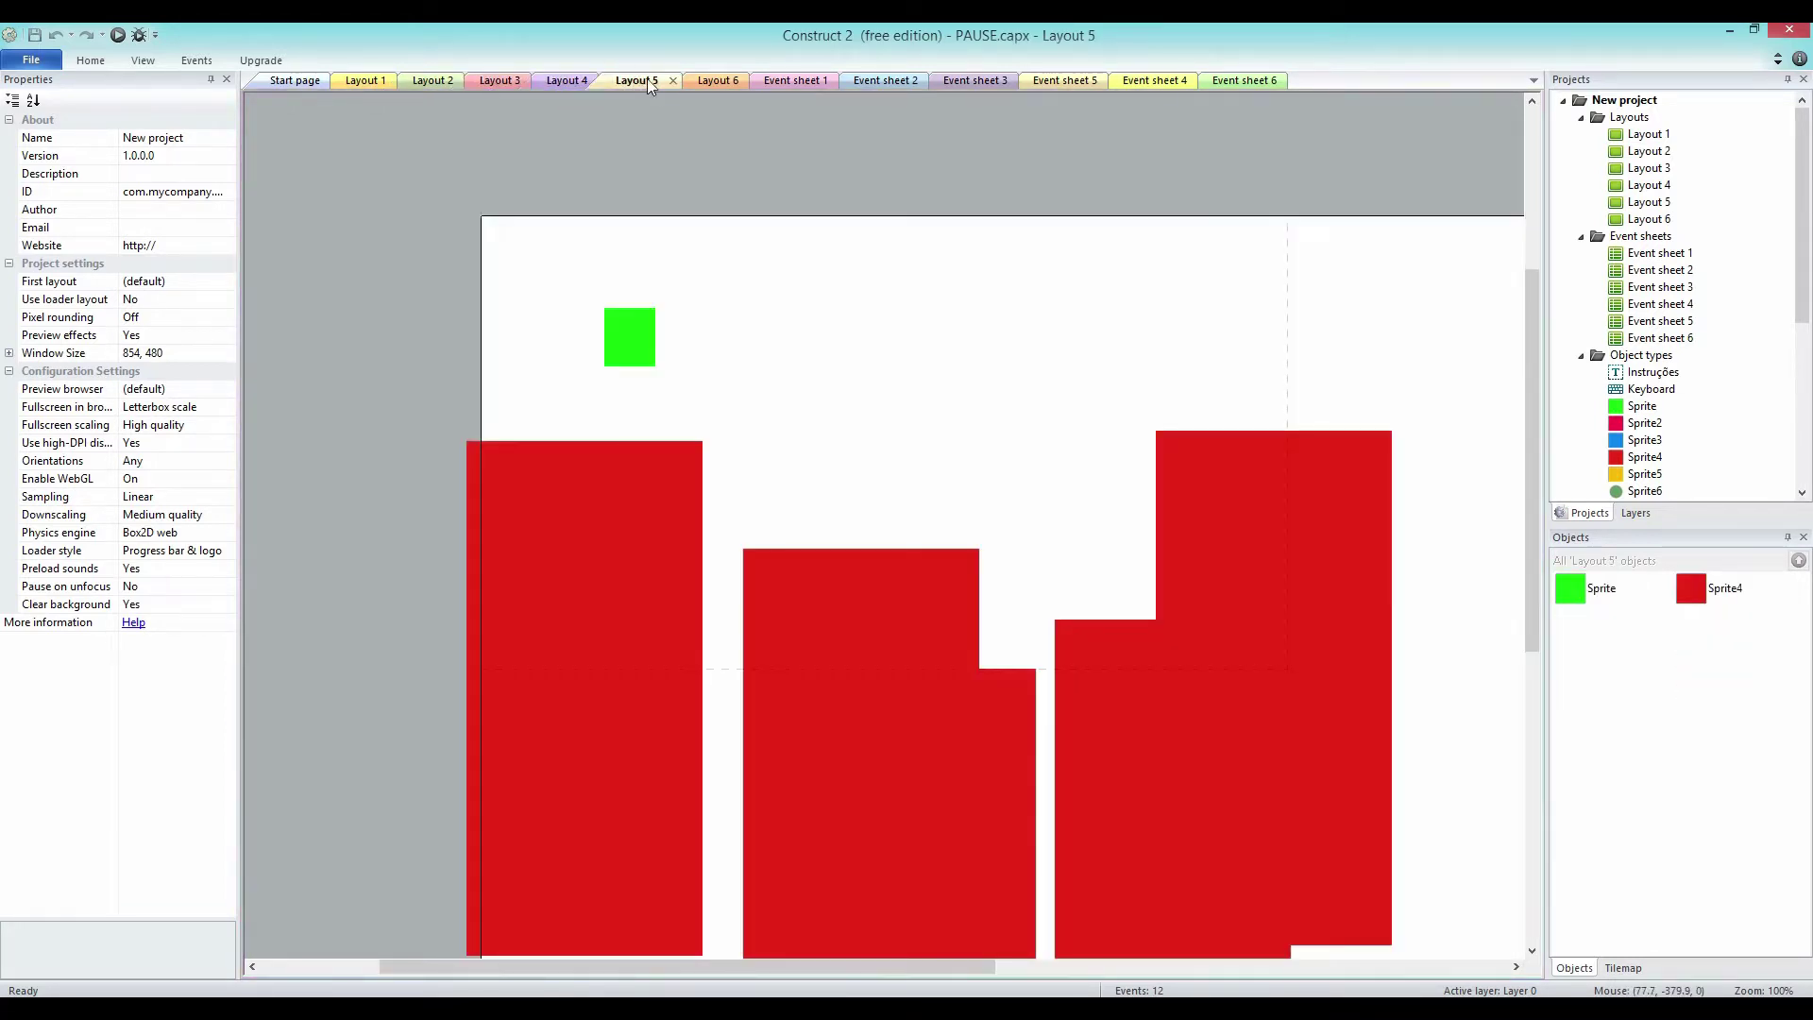
pyautogui.click(562, 82)
pyautogui.click(608, 368)
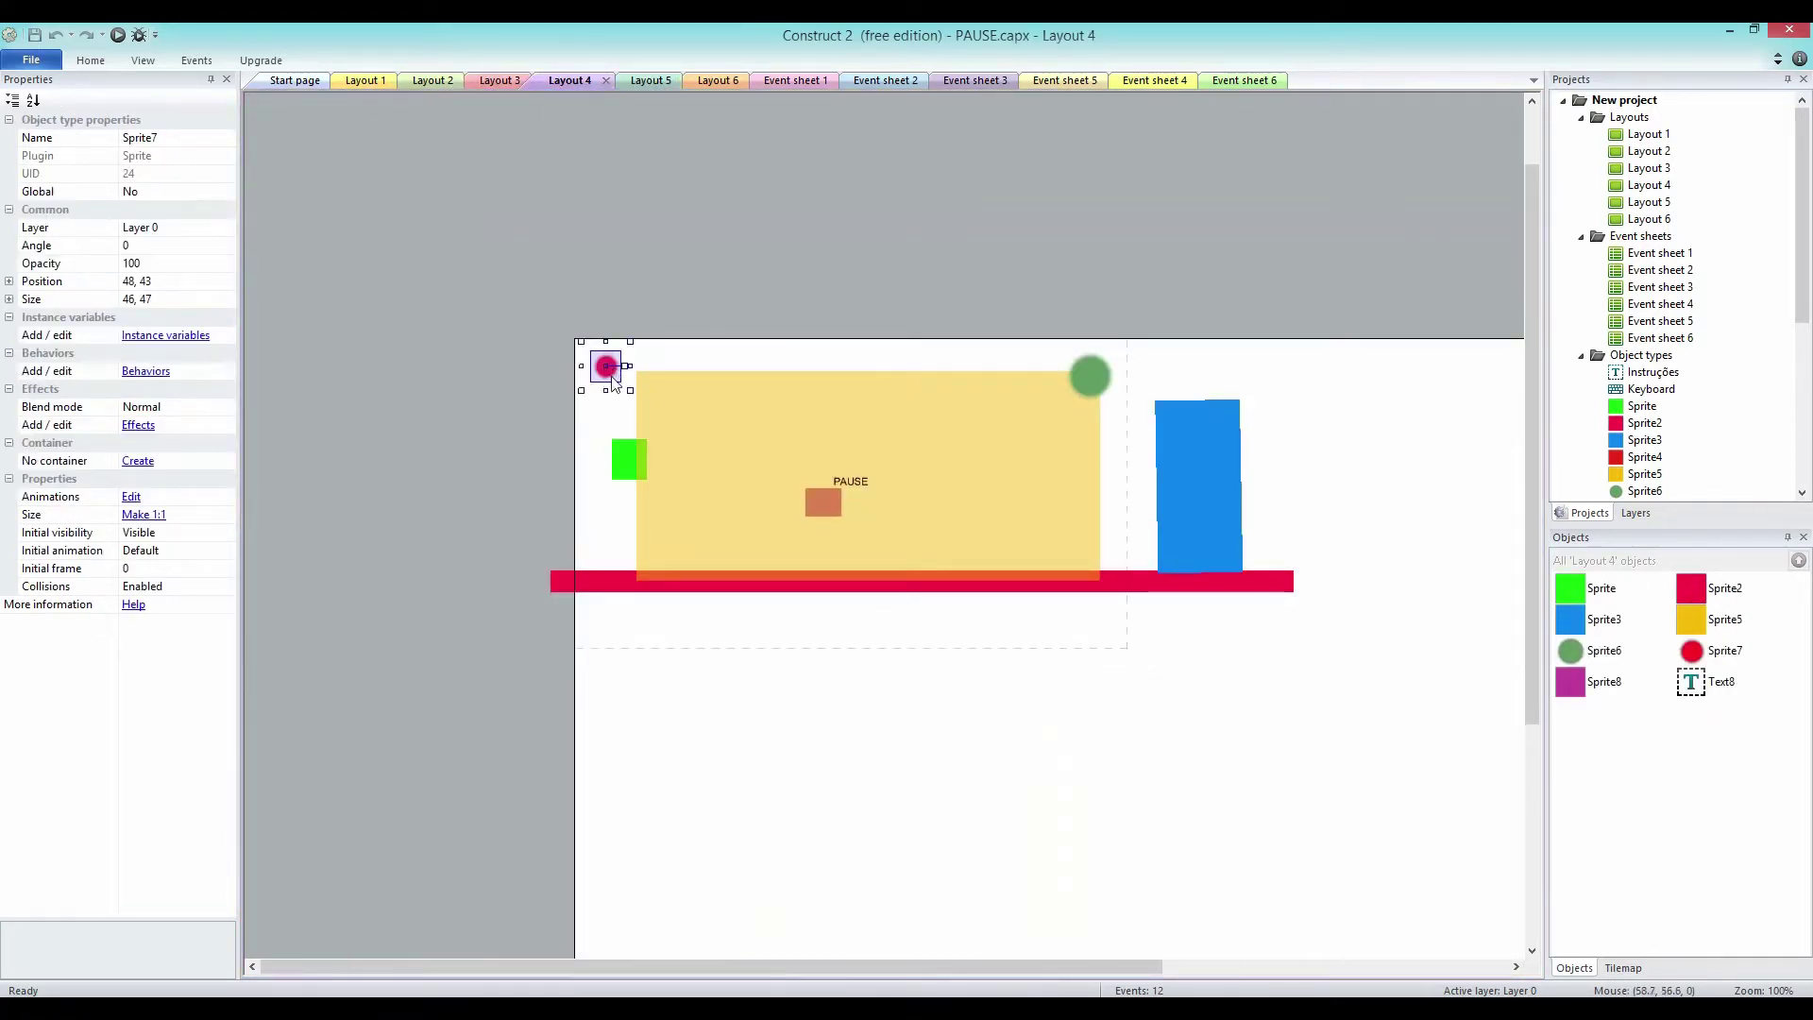
# Preview Layout 4, test pausing with the red circle and resuming with the green circle, then return to Construct 2.
pyautogui.click(118, 36)
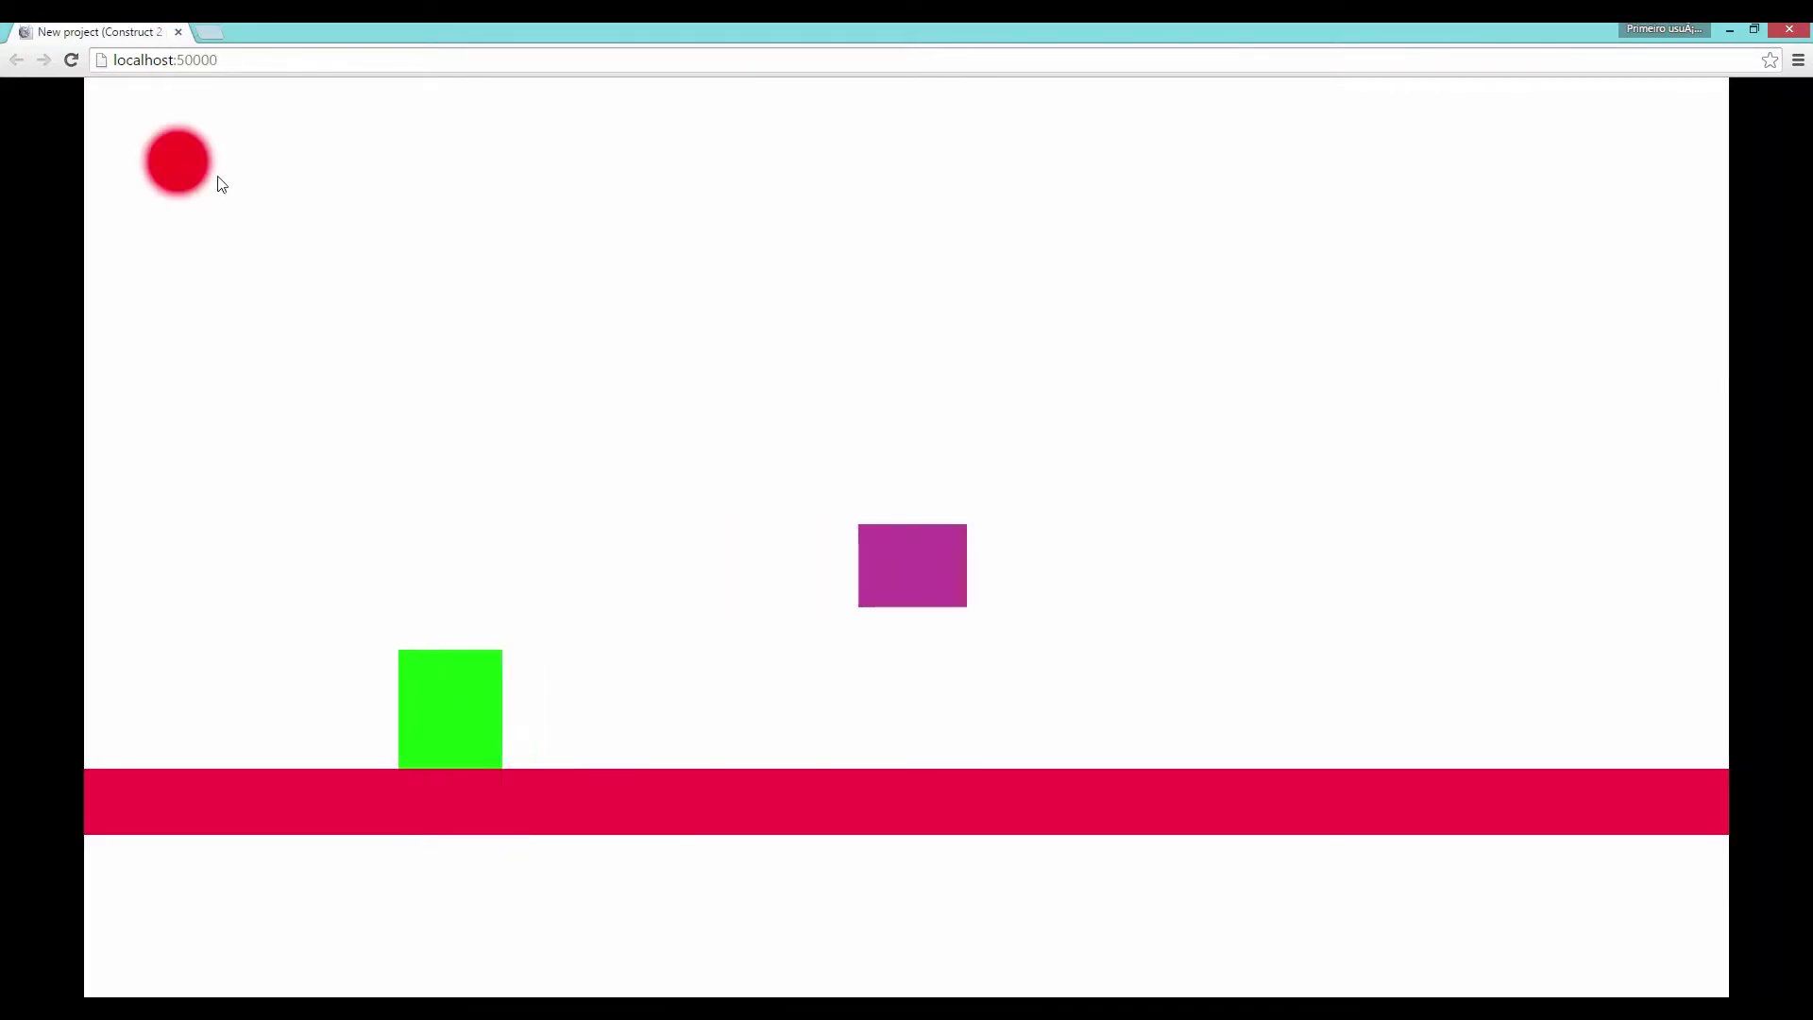
pyautogui.press('p')
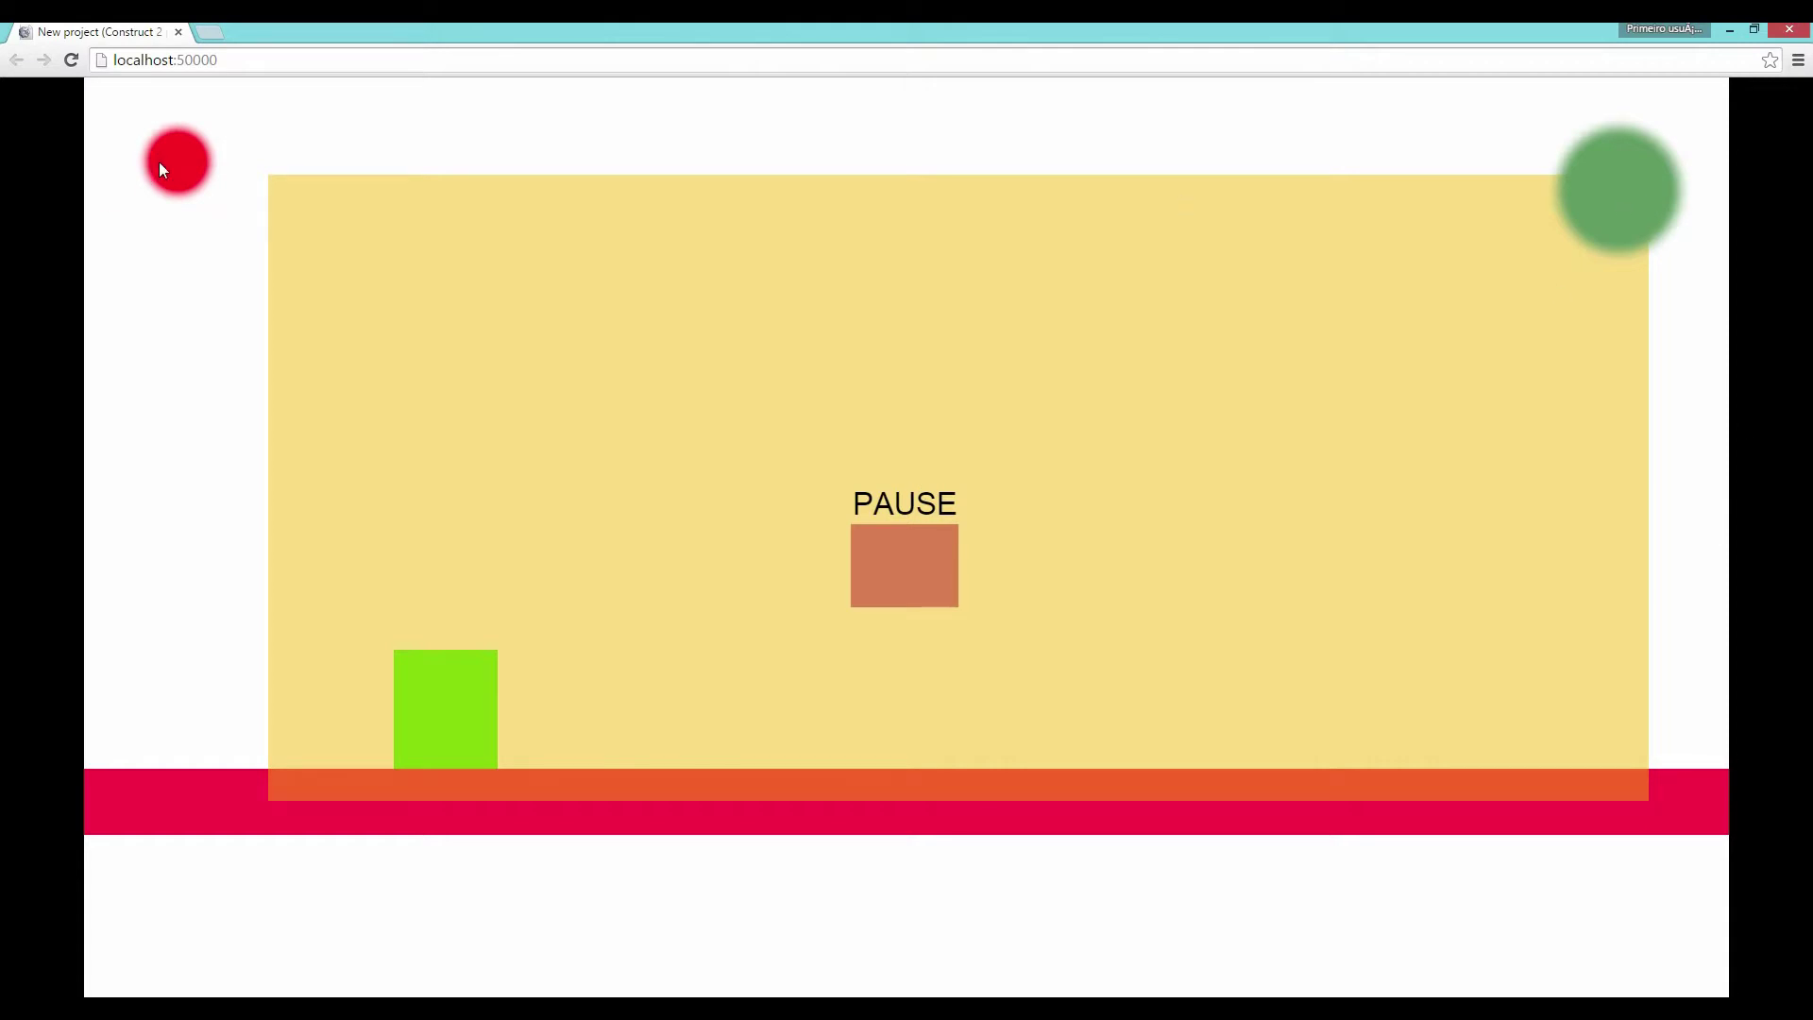
pyautogui.click(1648, 192)
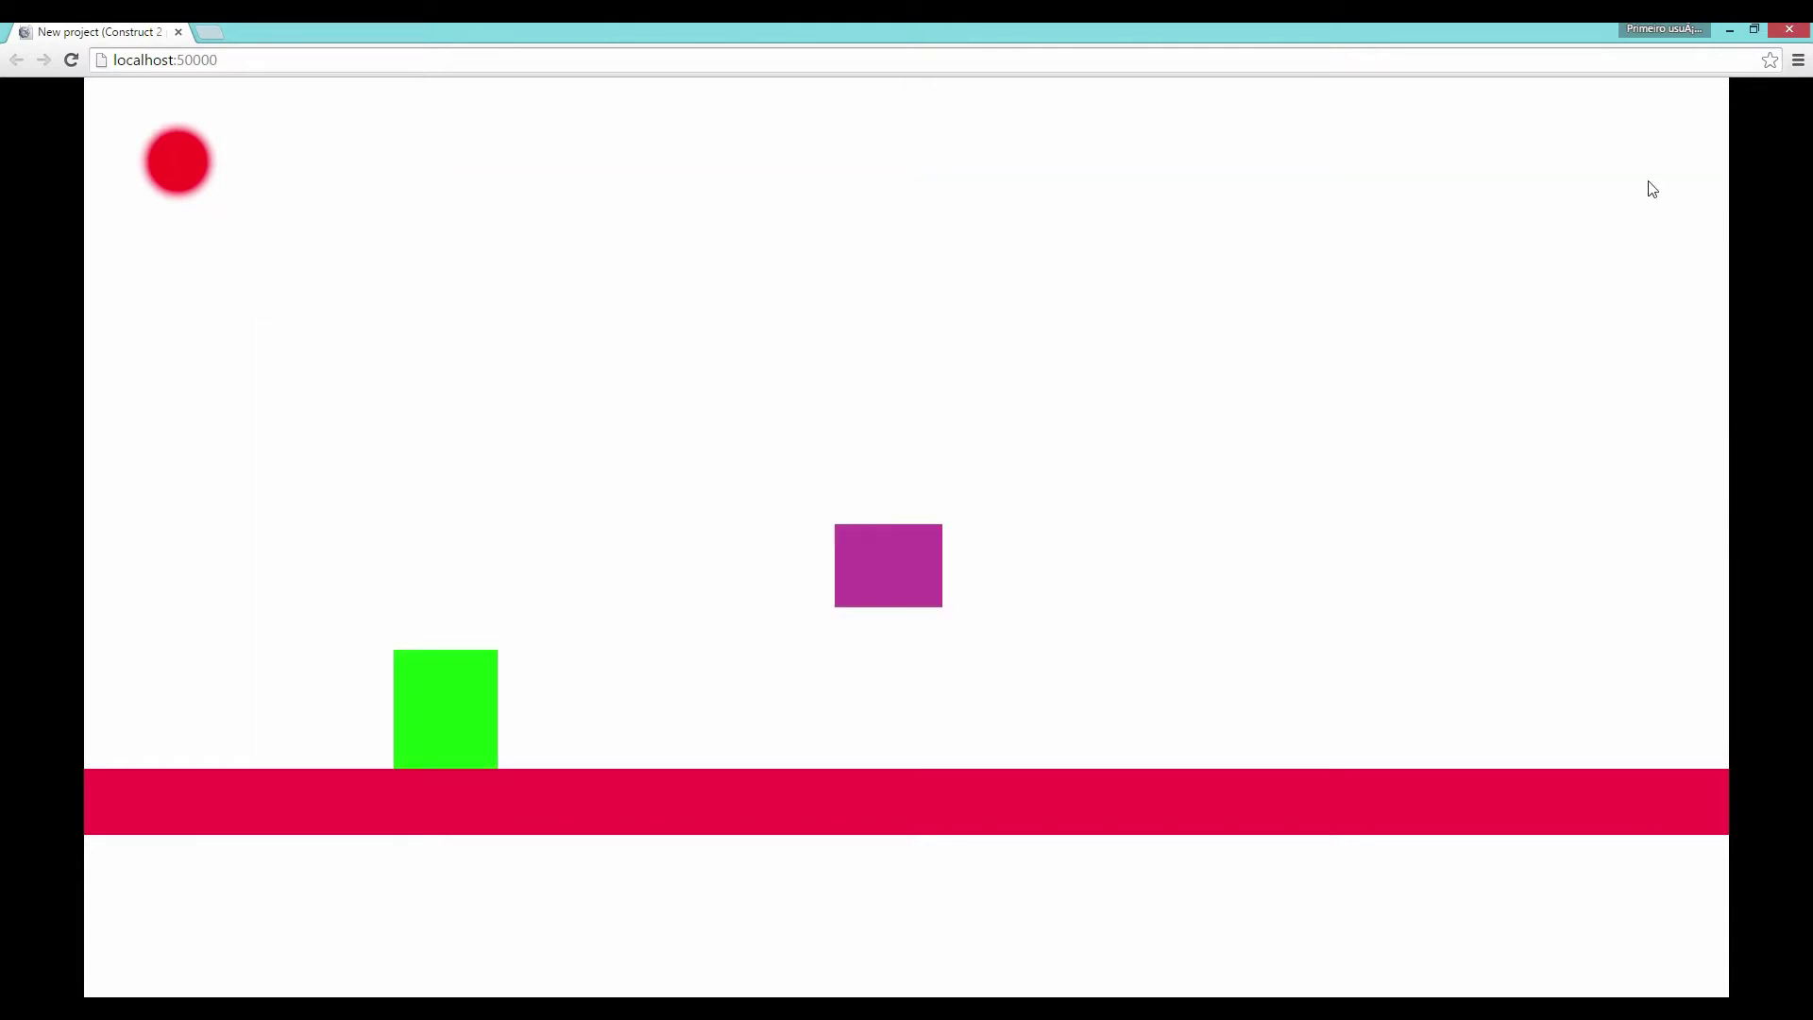
pyautogui.click(198, 168)
pyautogui.click(1634, 251)
pyautogui.click(171, 183)
pyautogui.hotkey('alt', 'Tab')
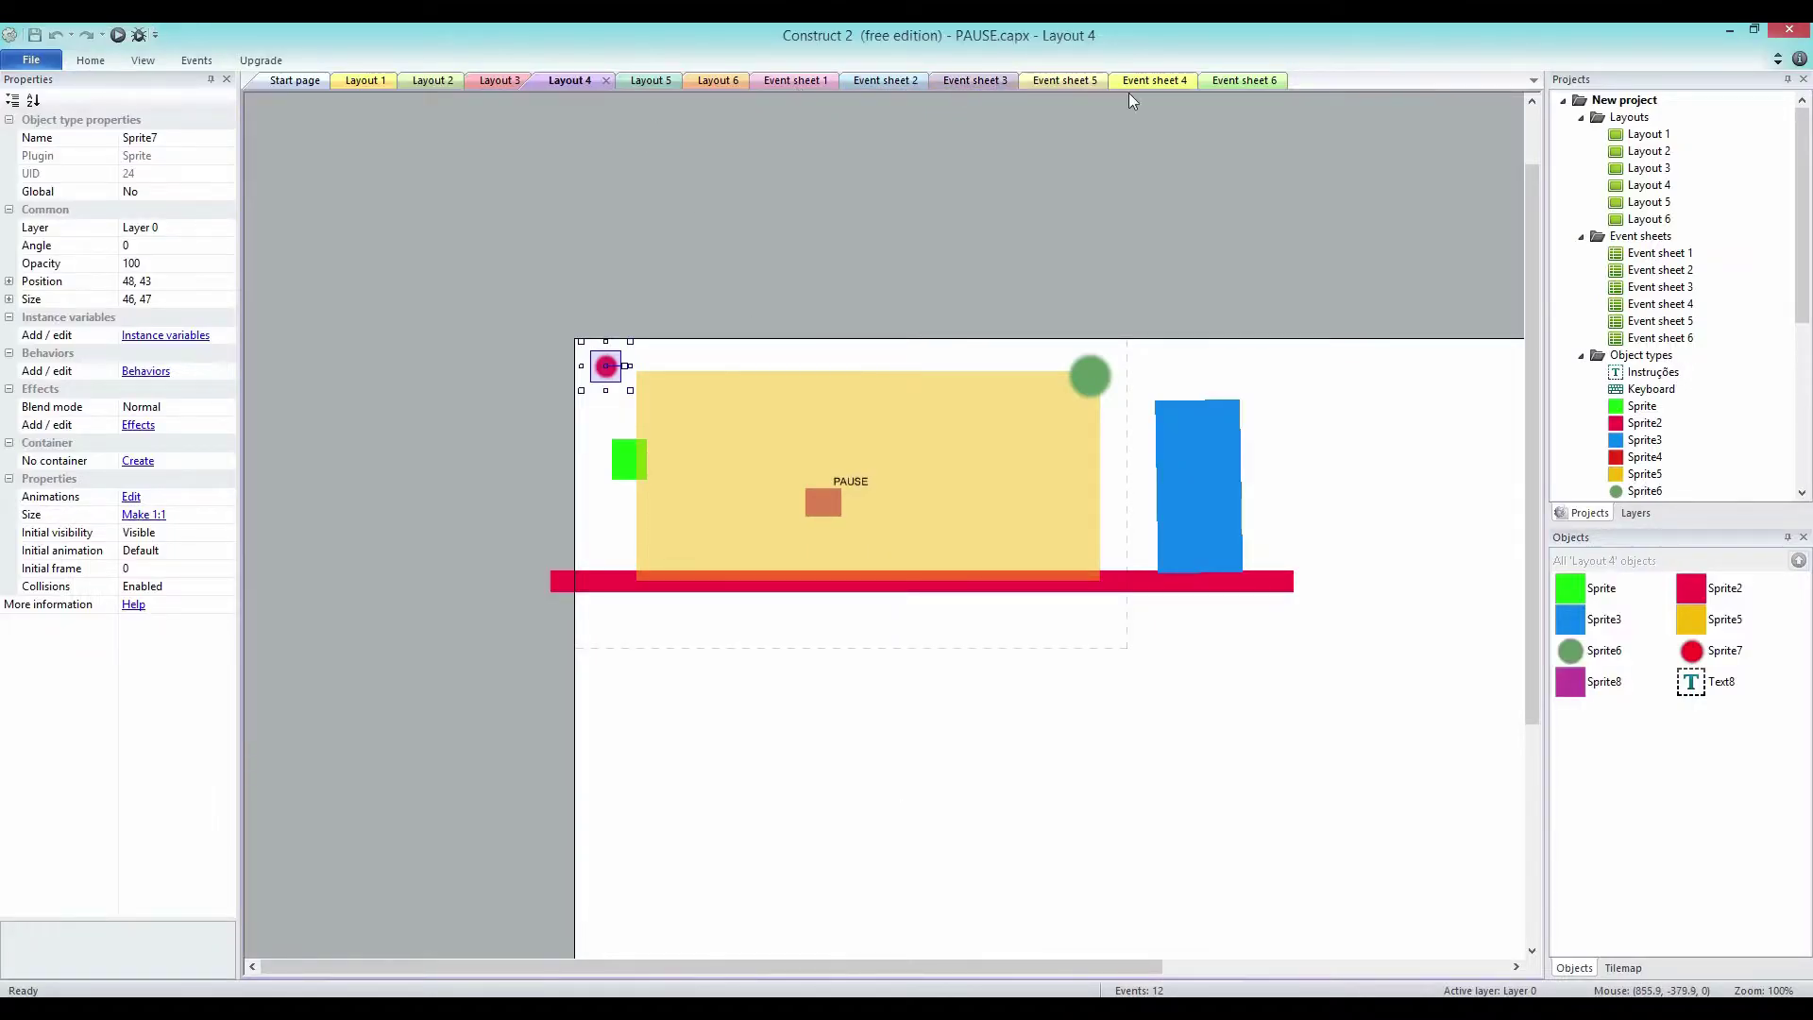
# In Event sheet 4, add a Set visible action to the Sprite7 touch event that makes Sprite7 Invisible.
pyautogui.click(1161, 81)
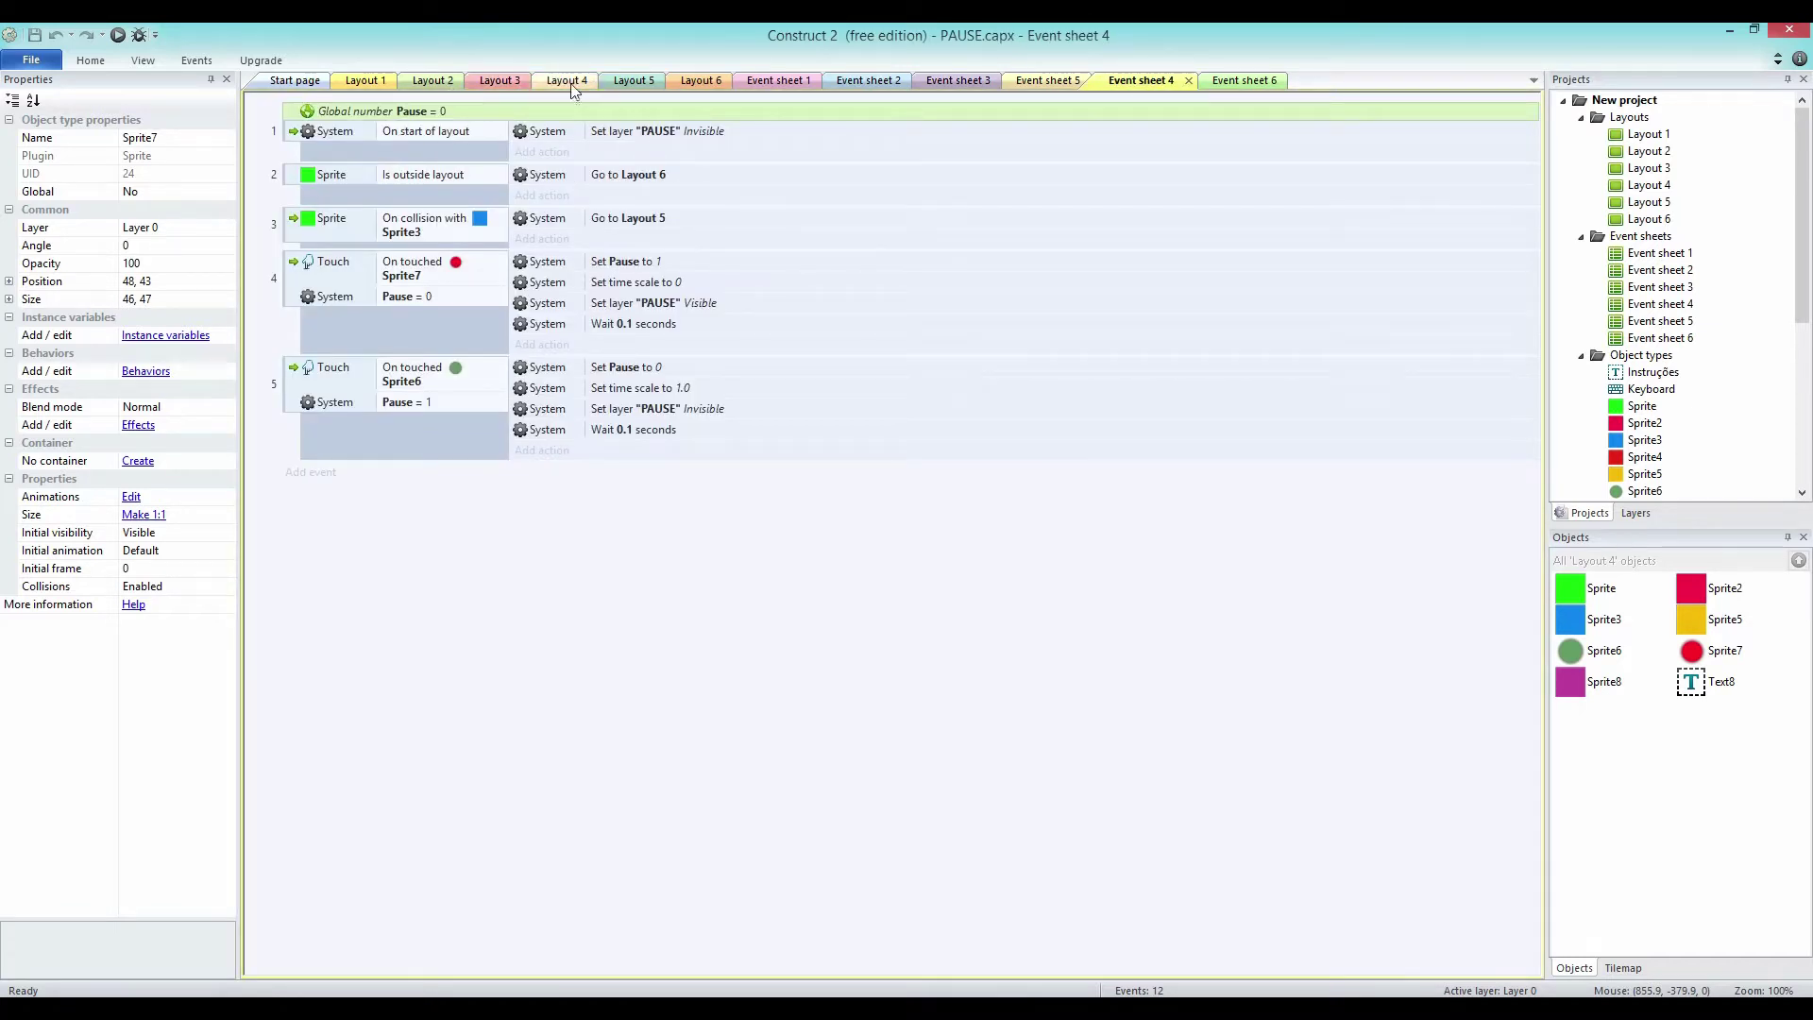
pyautogui.click(580, 90)
pyautogui.click(1167, 80)
pyautogui.click(565, 347)
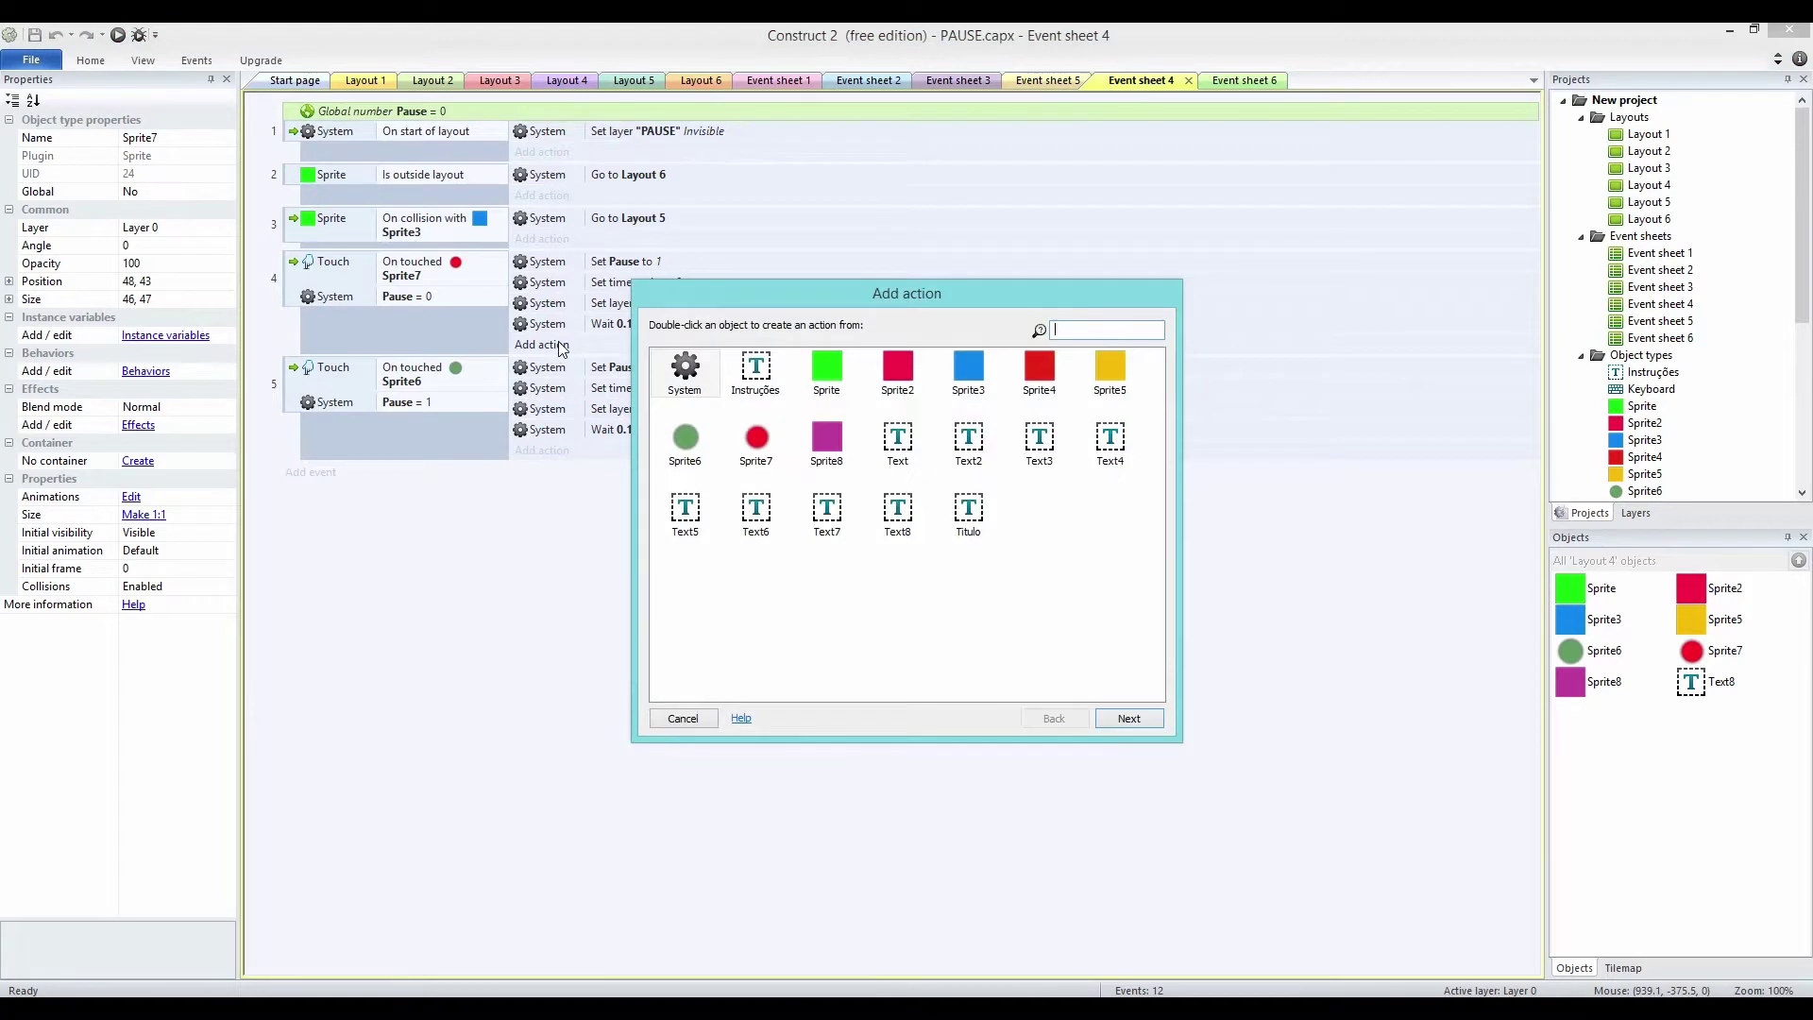
pyautogui.doubleClick(757, 439)
pyautogui.write('visible')
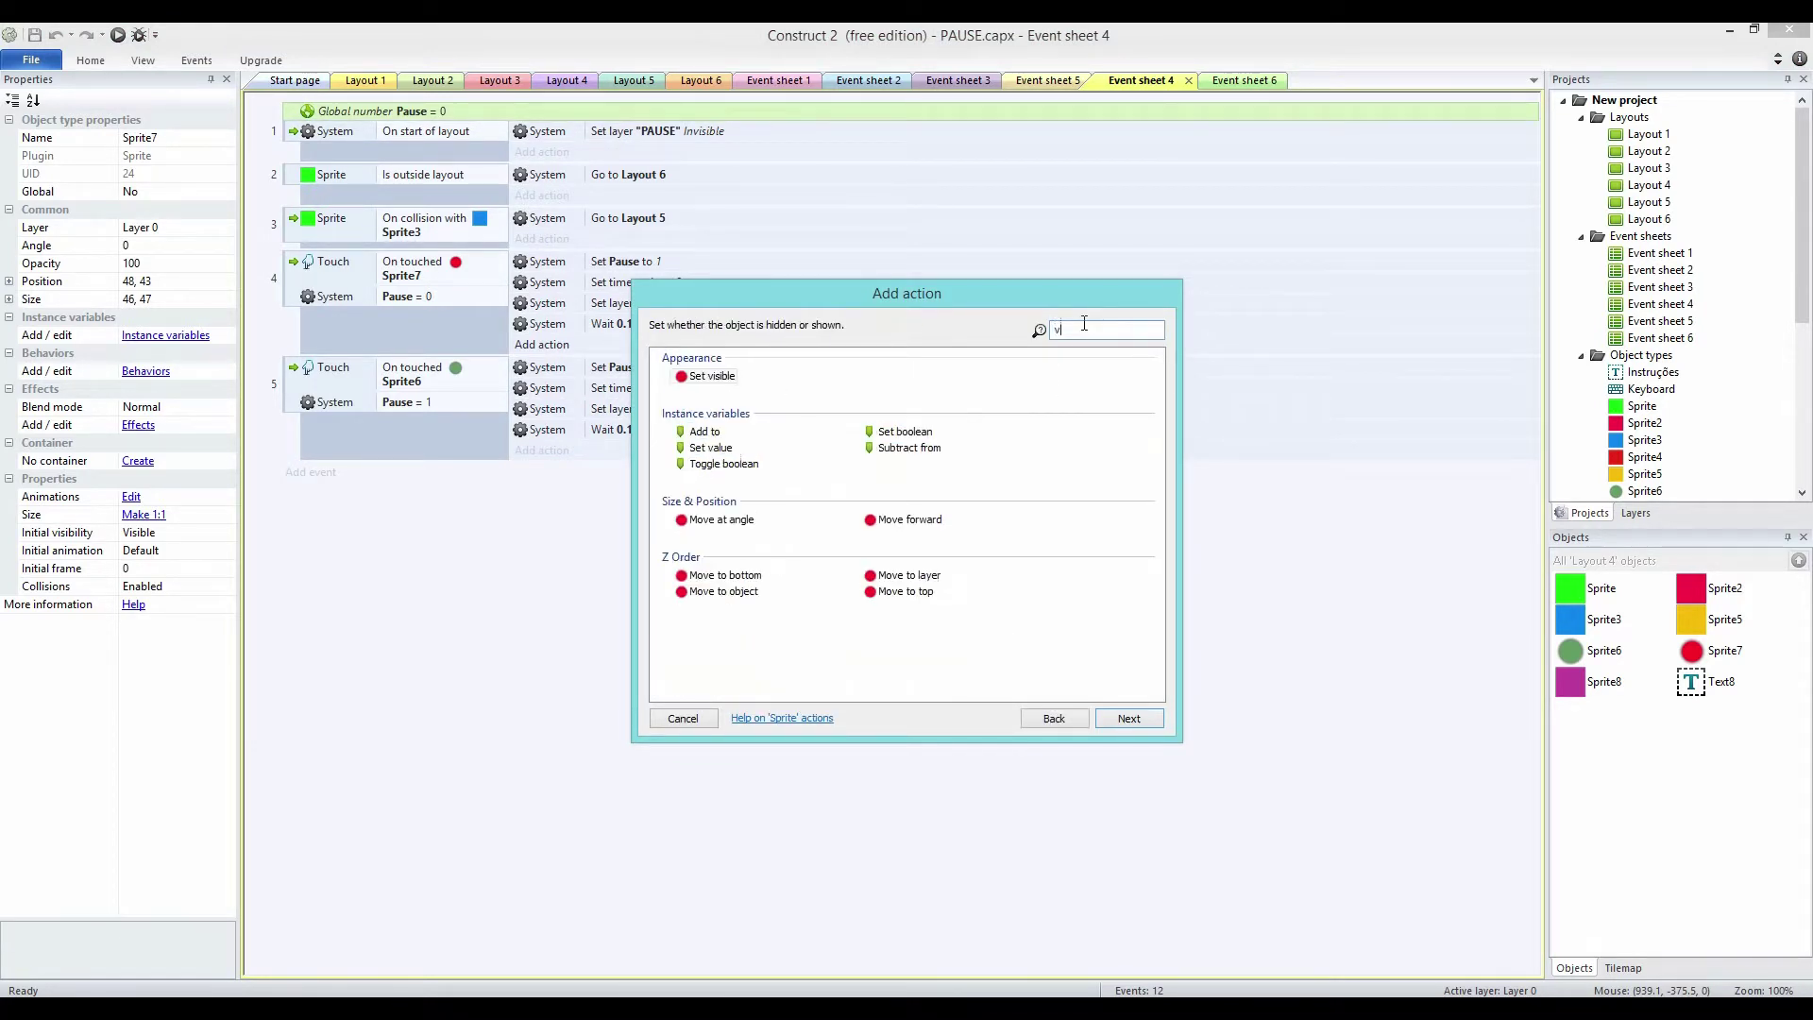
pyautogui.doubleClick(710, 378)
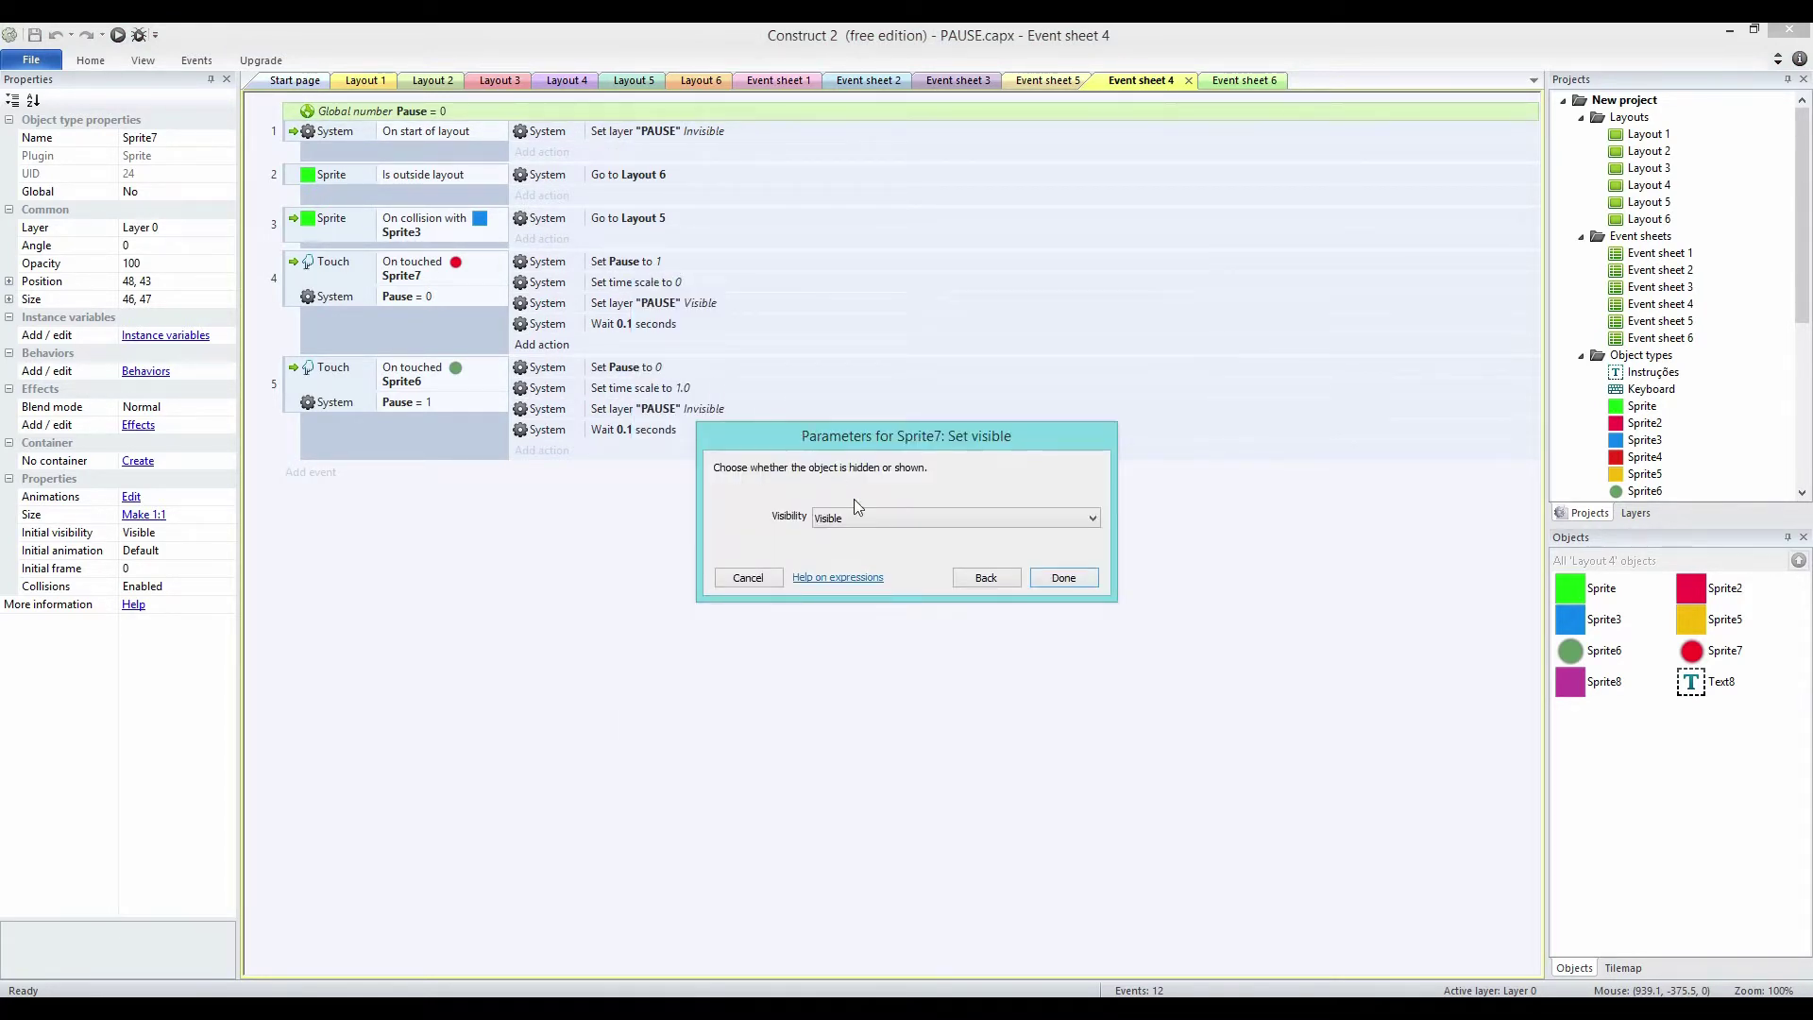
pyautogui.click(869, 518)
pyautogui.click(878, 552)
pyautogui.click(1065, 578)
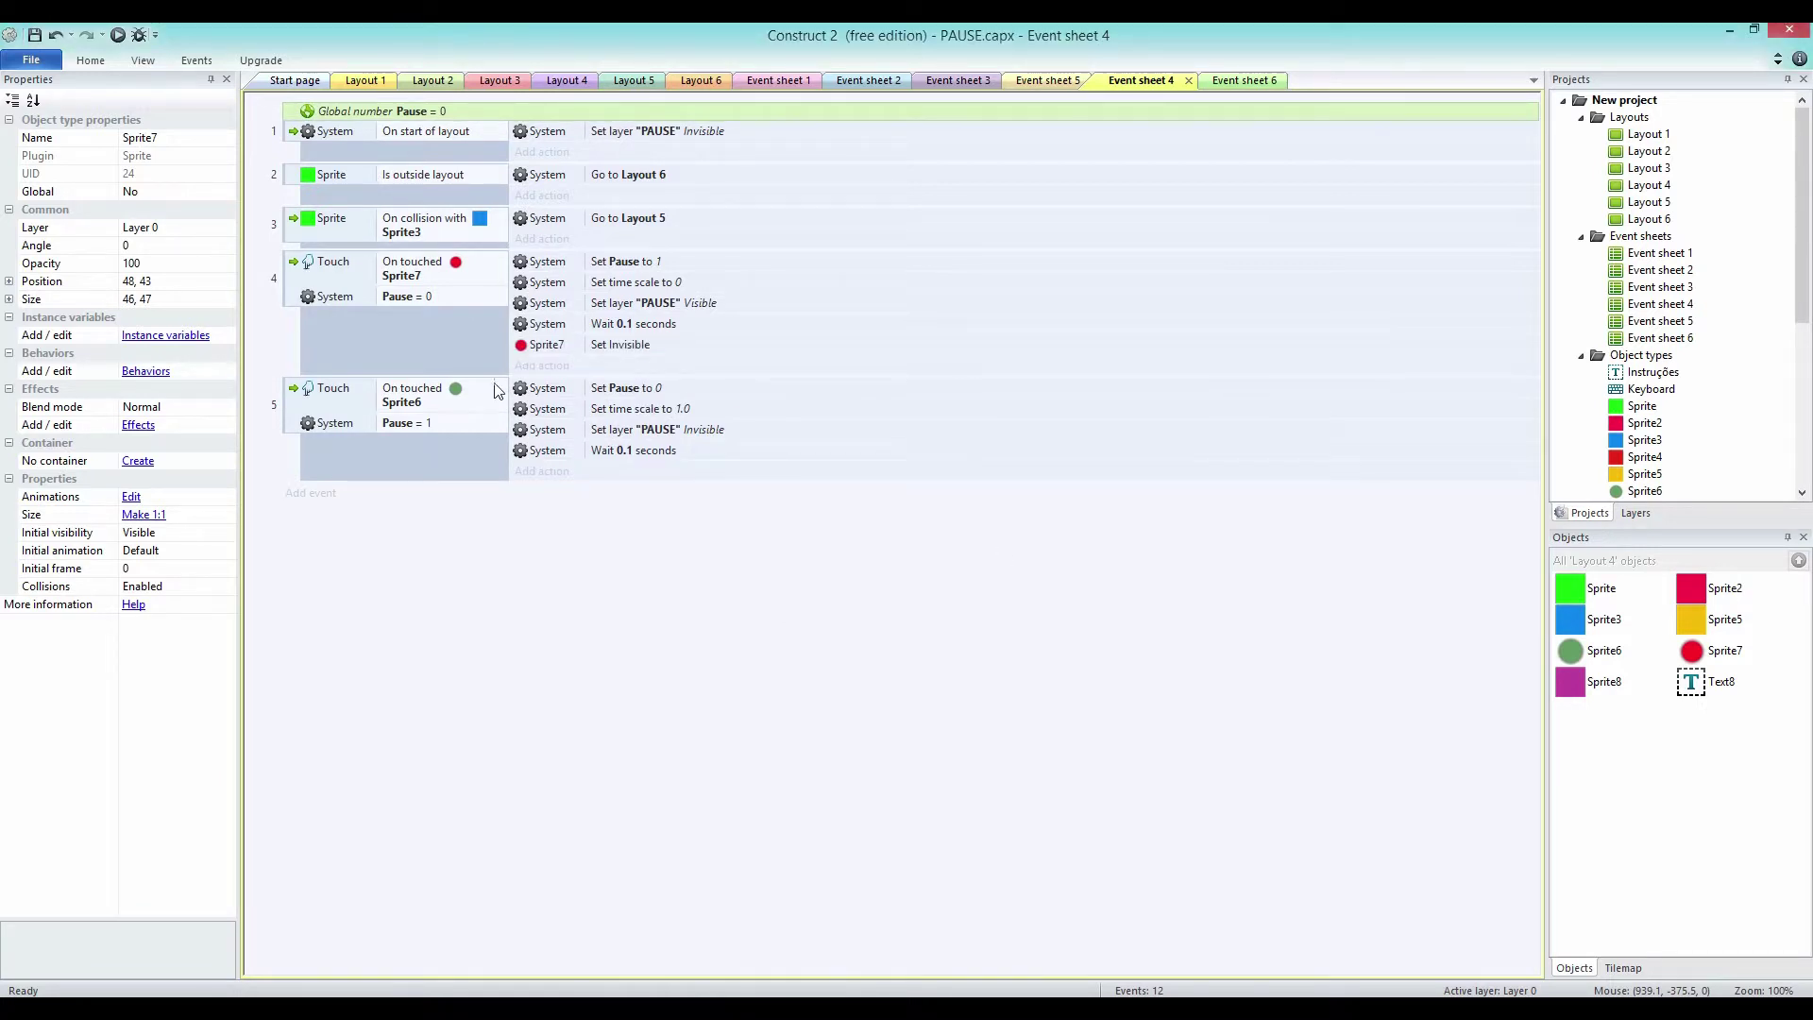
# Add a Set visible action to the Sprite6 touch event that makes Sprite7 Visible.
pyautogui.click(559, 477)
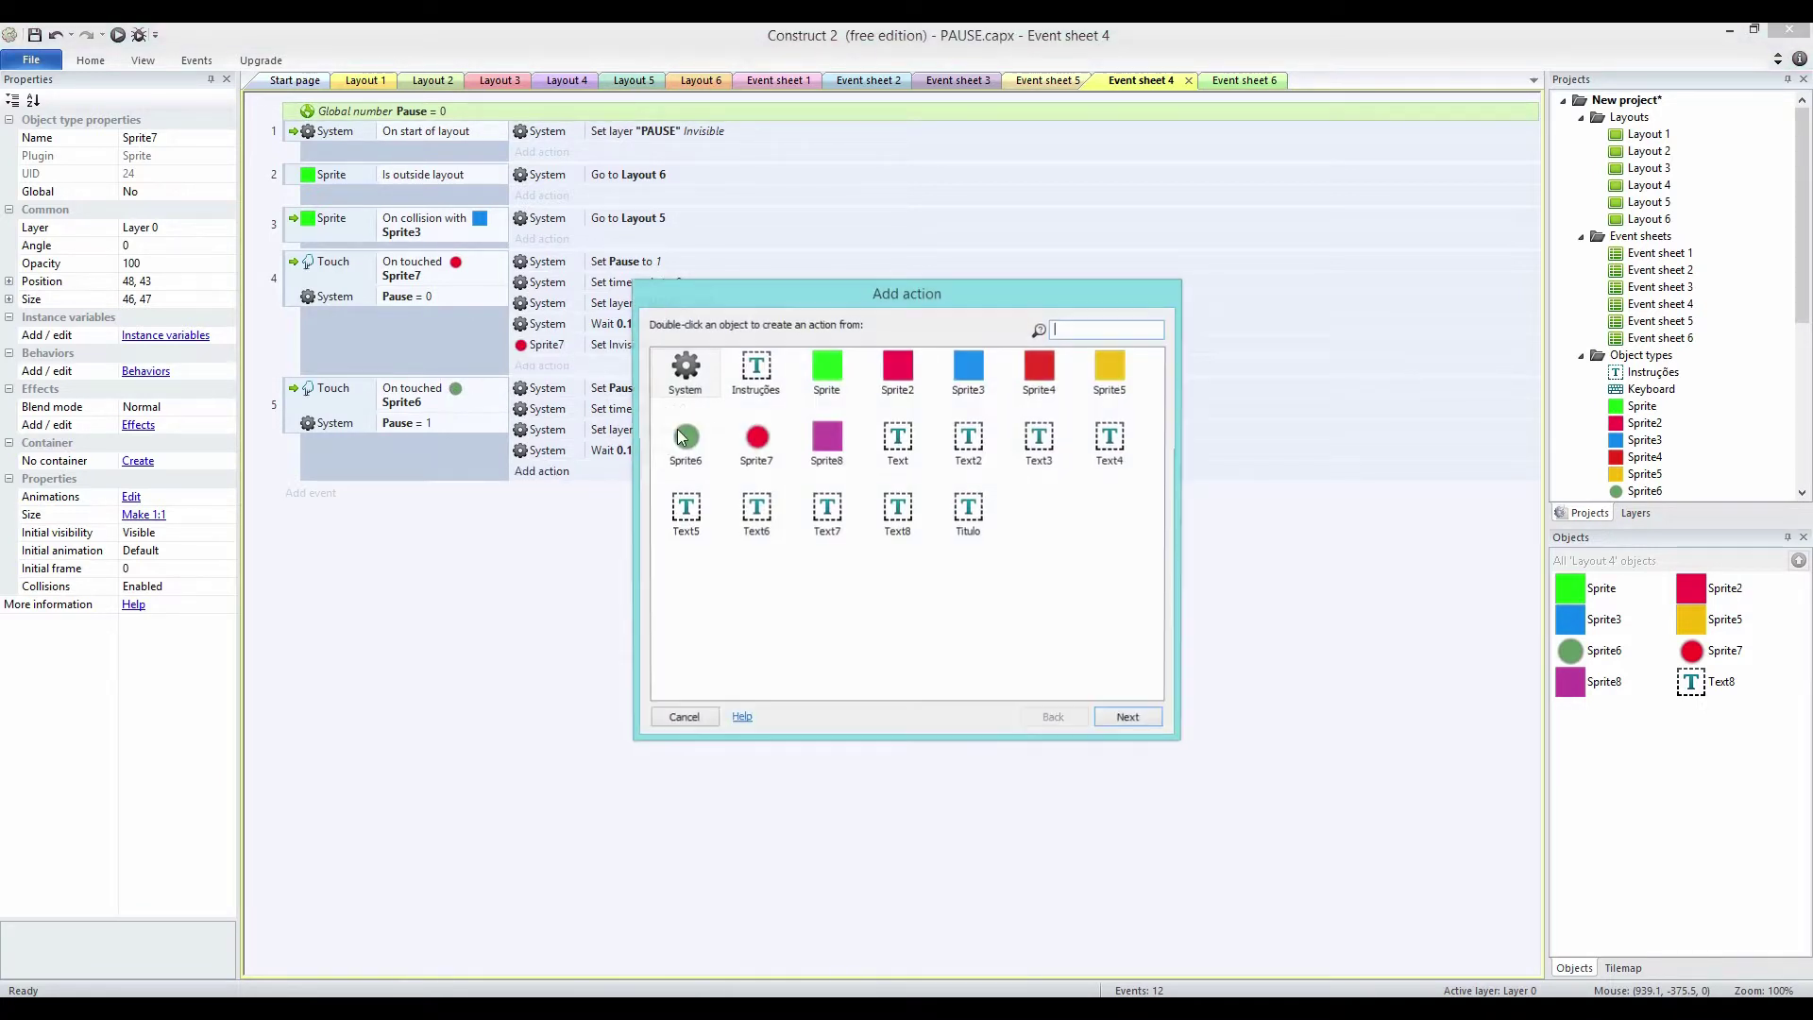
pyautogui.doubleClick(755, 444)
pyautogui.write('set vi')
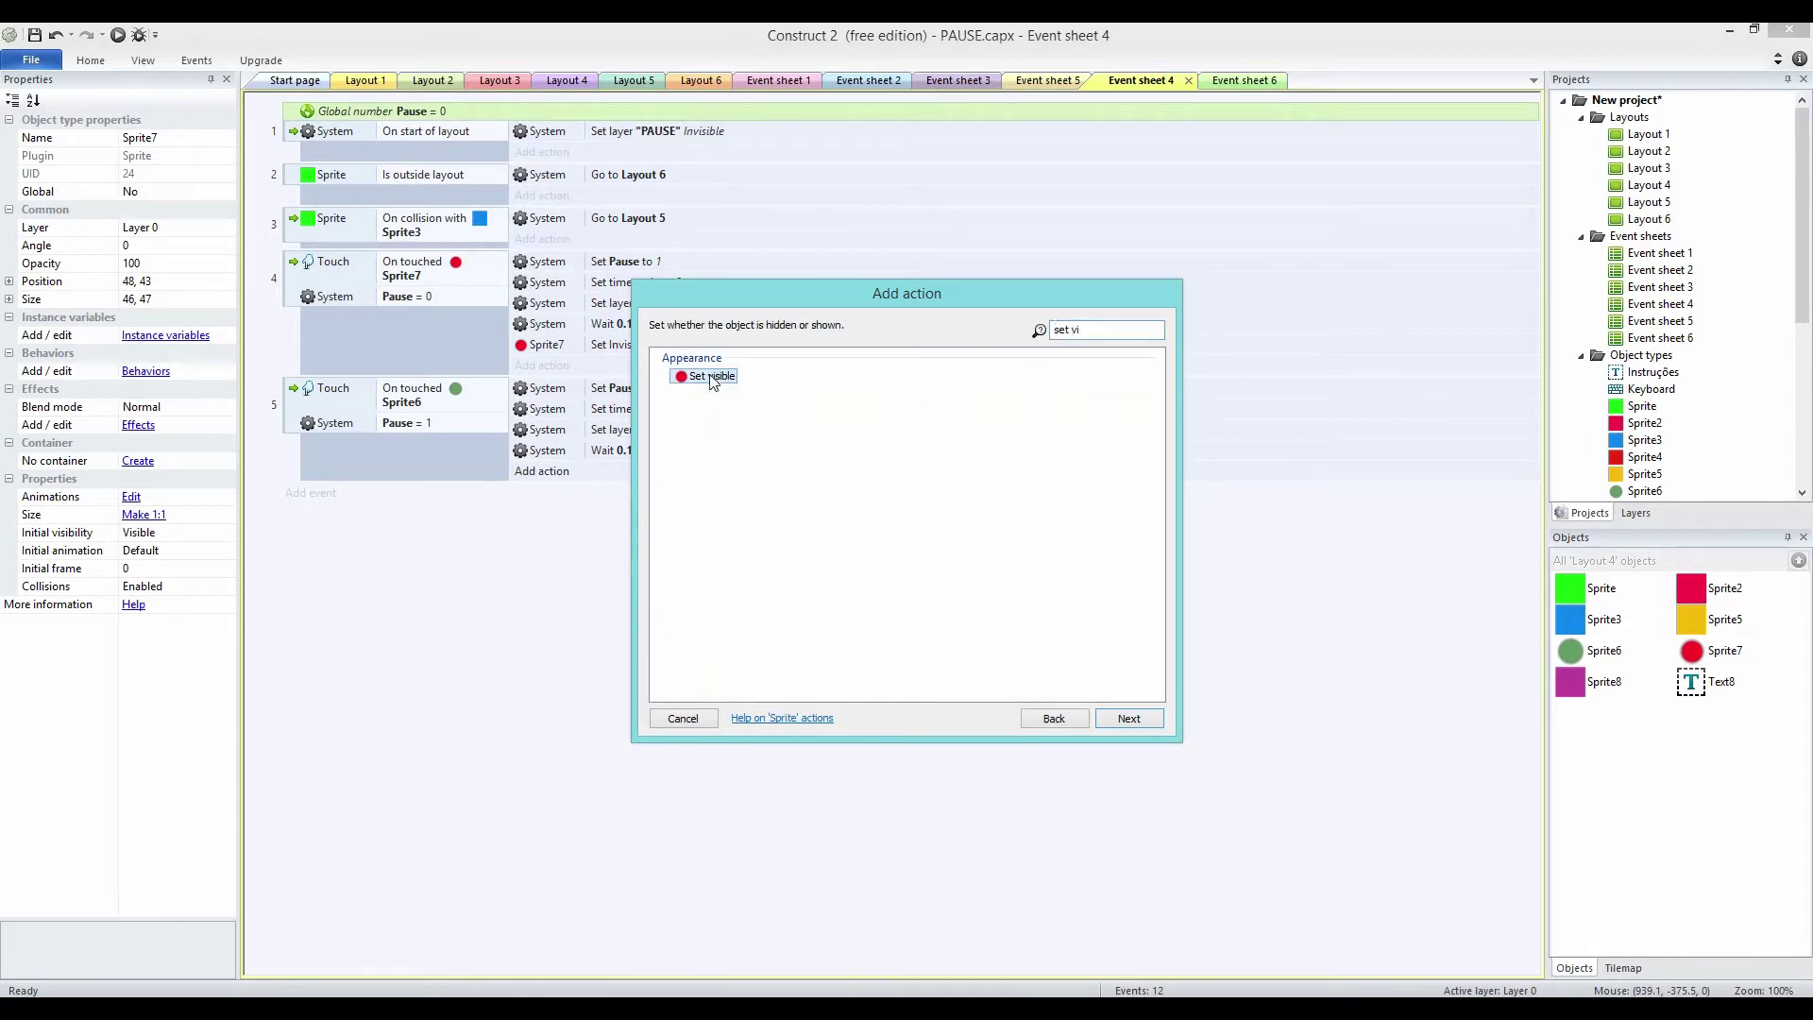
pyautogui.doubleClick(710, 376)
pyautogui.click(1061, 579)
# Move the Sprite7 Set Invisible and Set Visible actions to the start of their respective touch events' action lists.
pyautogui.click(556, 350)
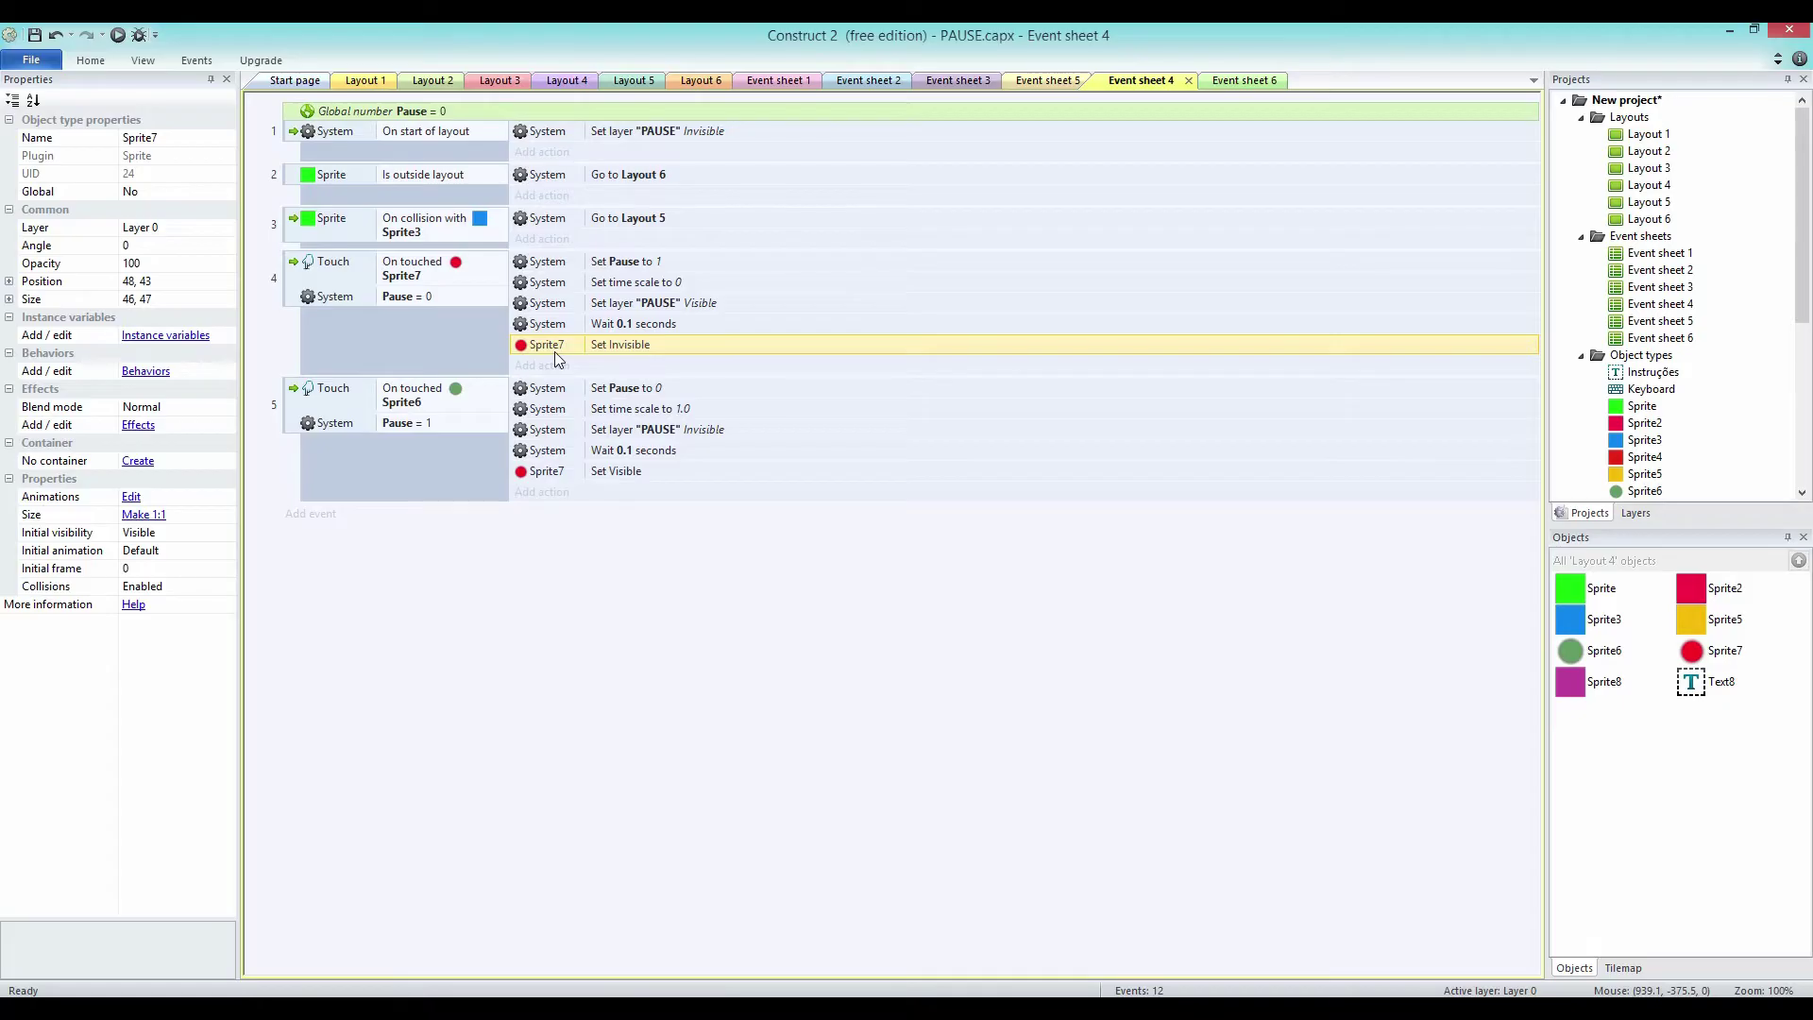
pyautogui.moveTo(556, 350); pyautogui.dragTo(557, 259)
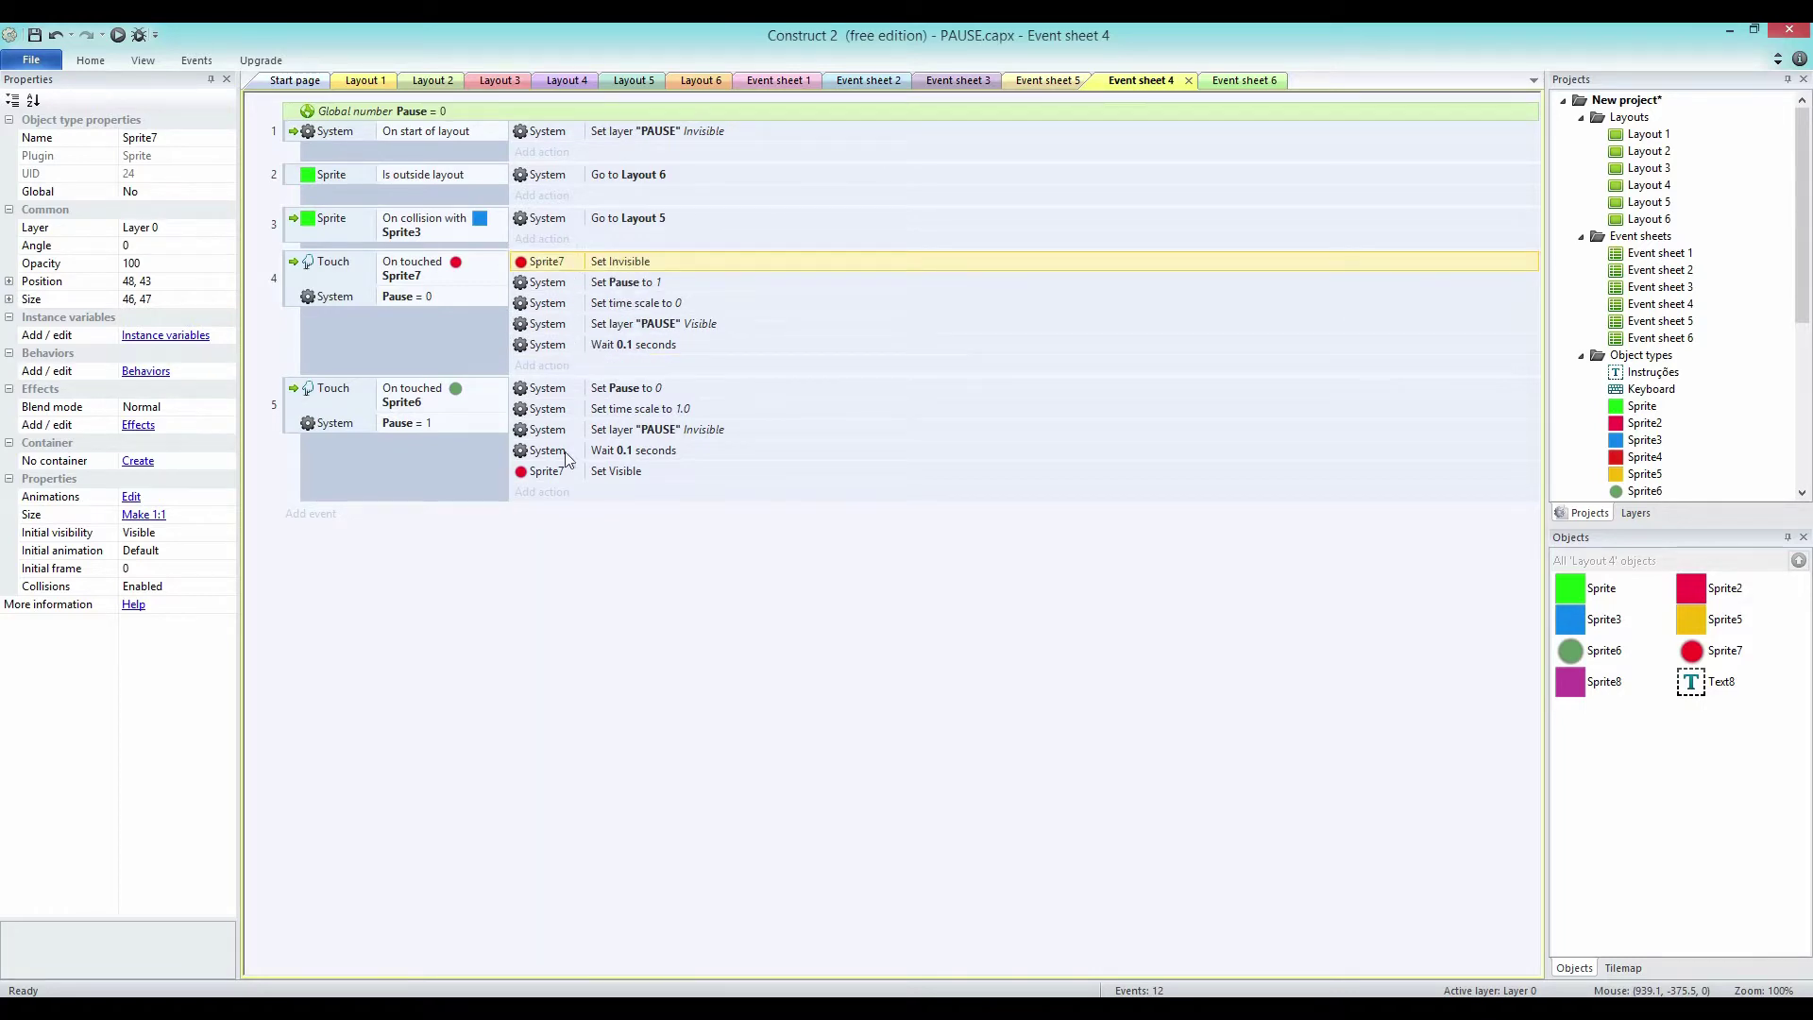
pyautogui.moveTo(564, 479); pyautogui.dragTo(541, 359)
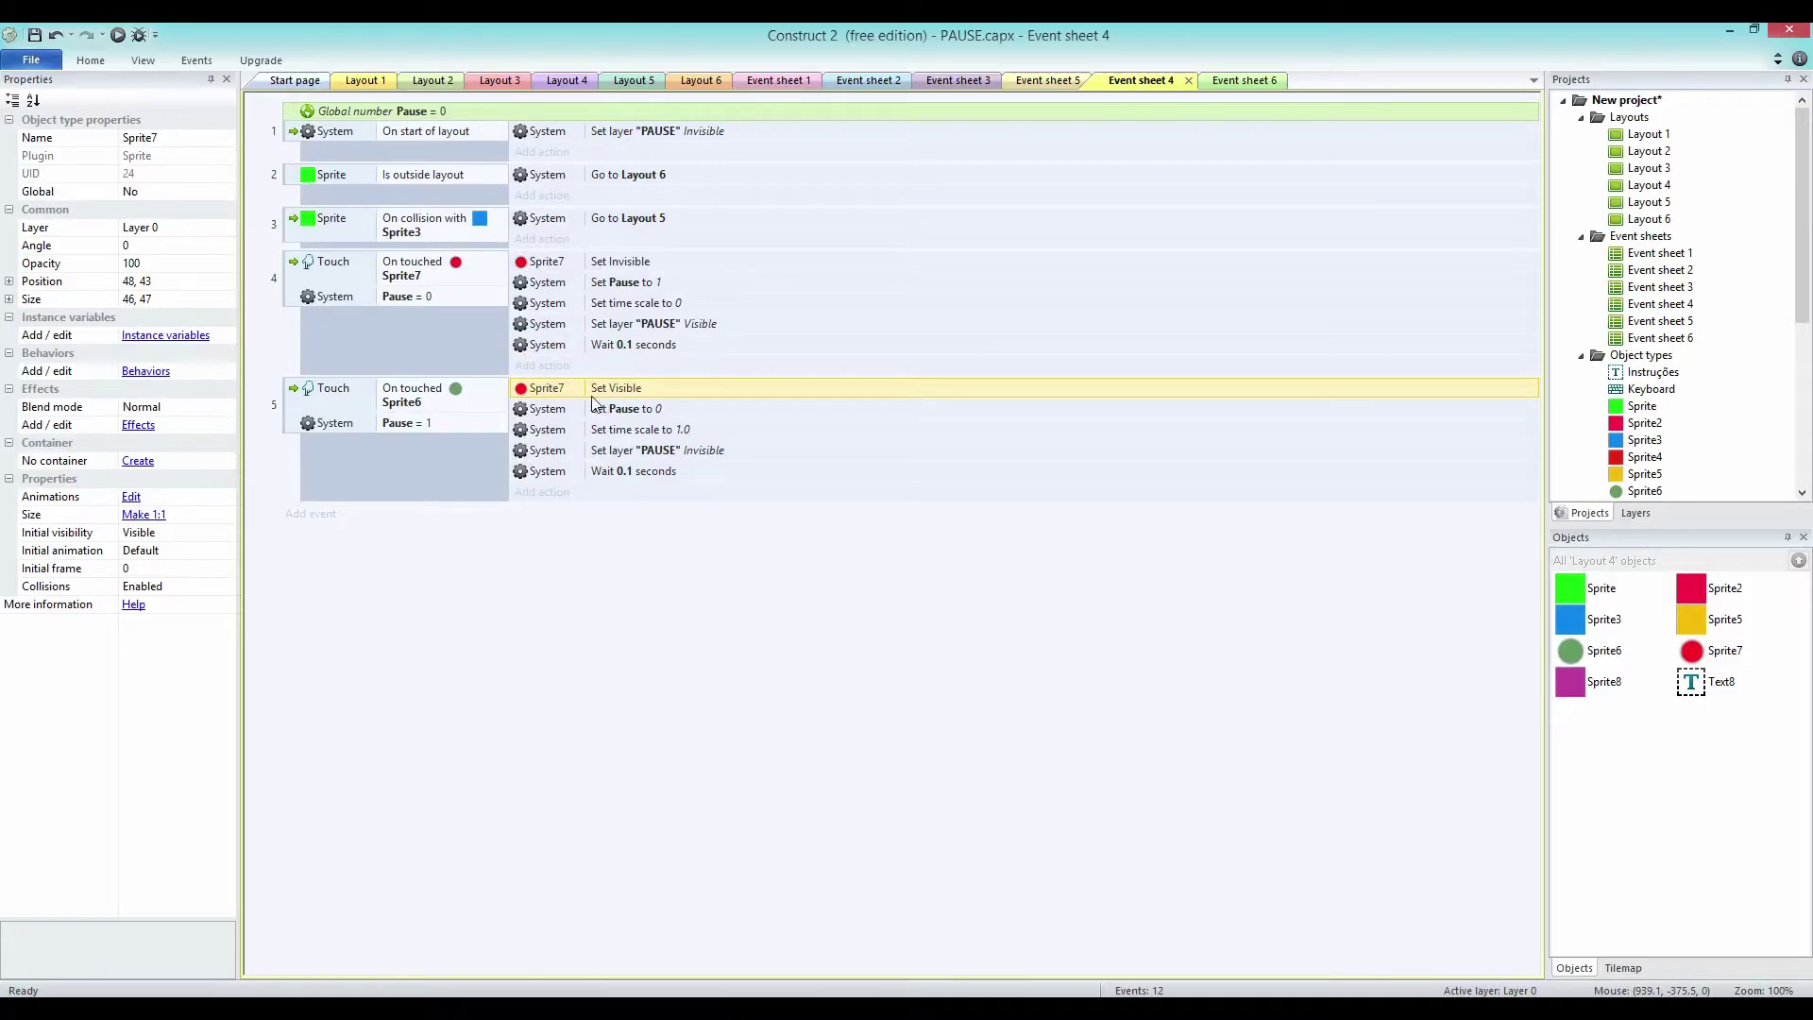
pyautogui.click(546, 272)
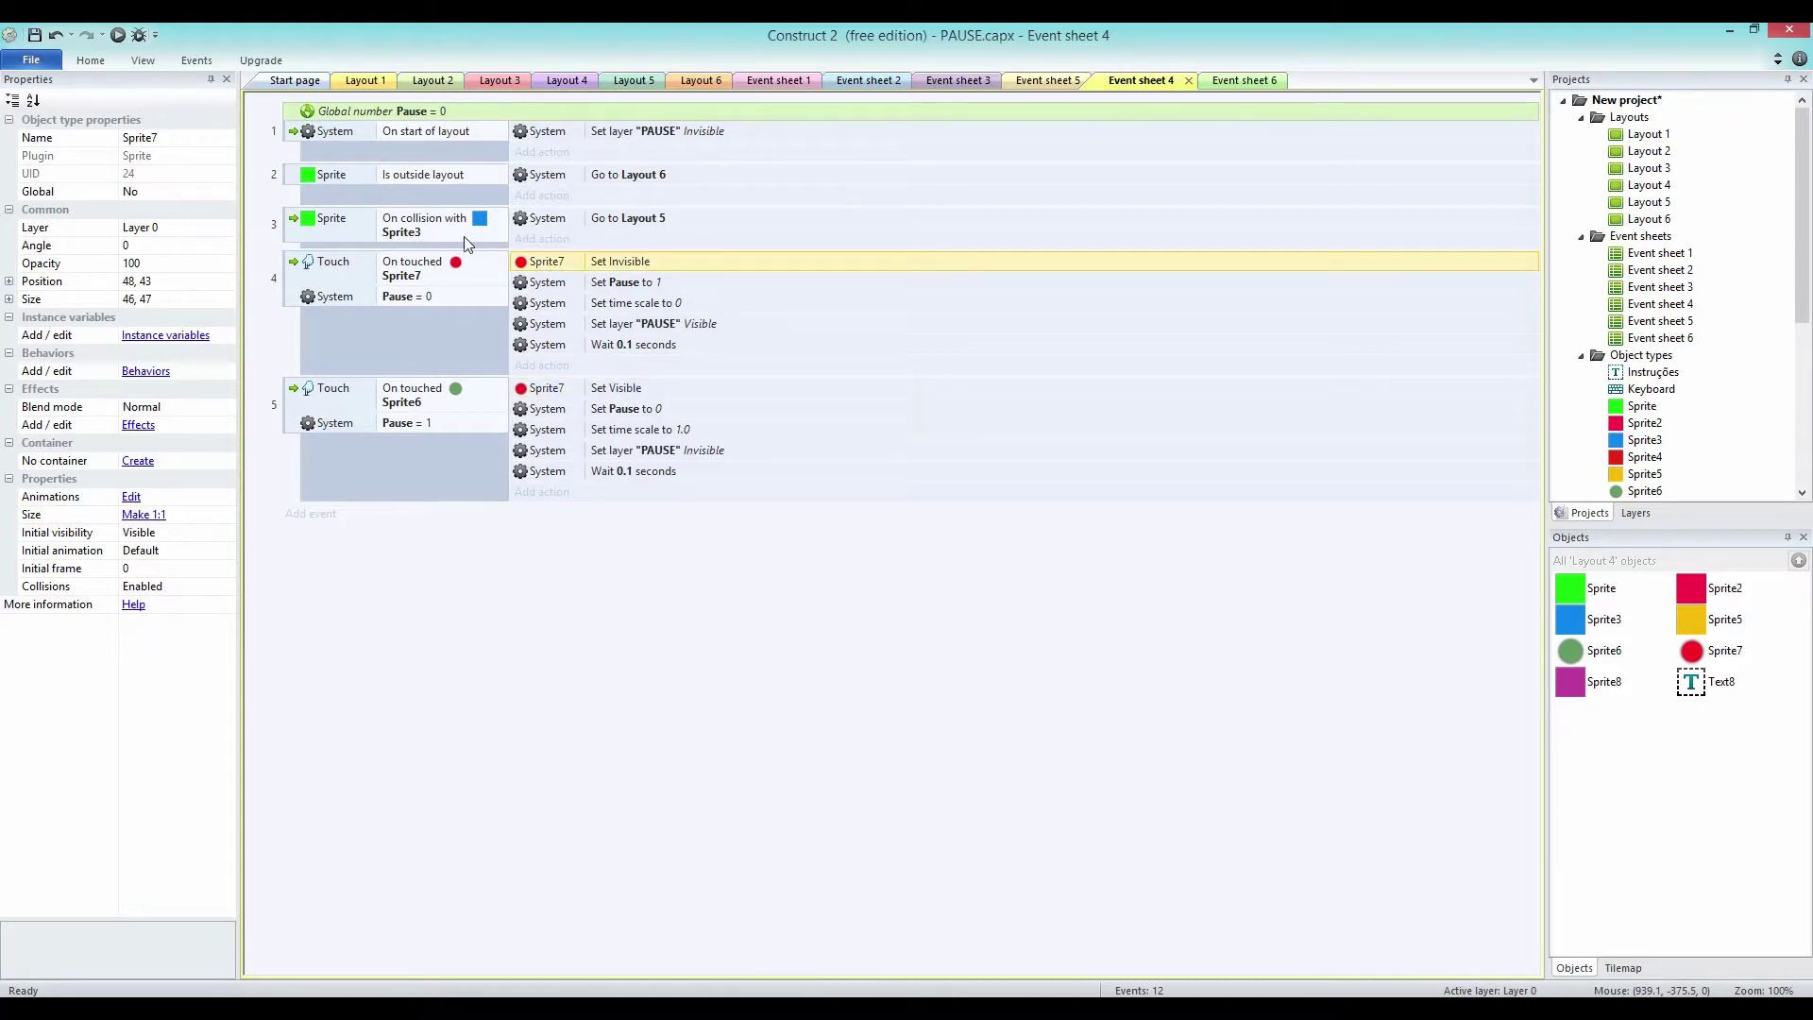
# Preview the game and test pausing and resuming several times, checking the visibility of the pause button.
pyautogui.click(121, 37)
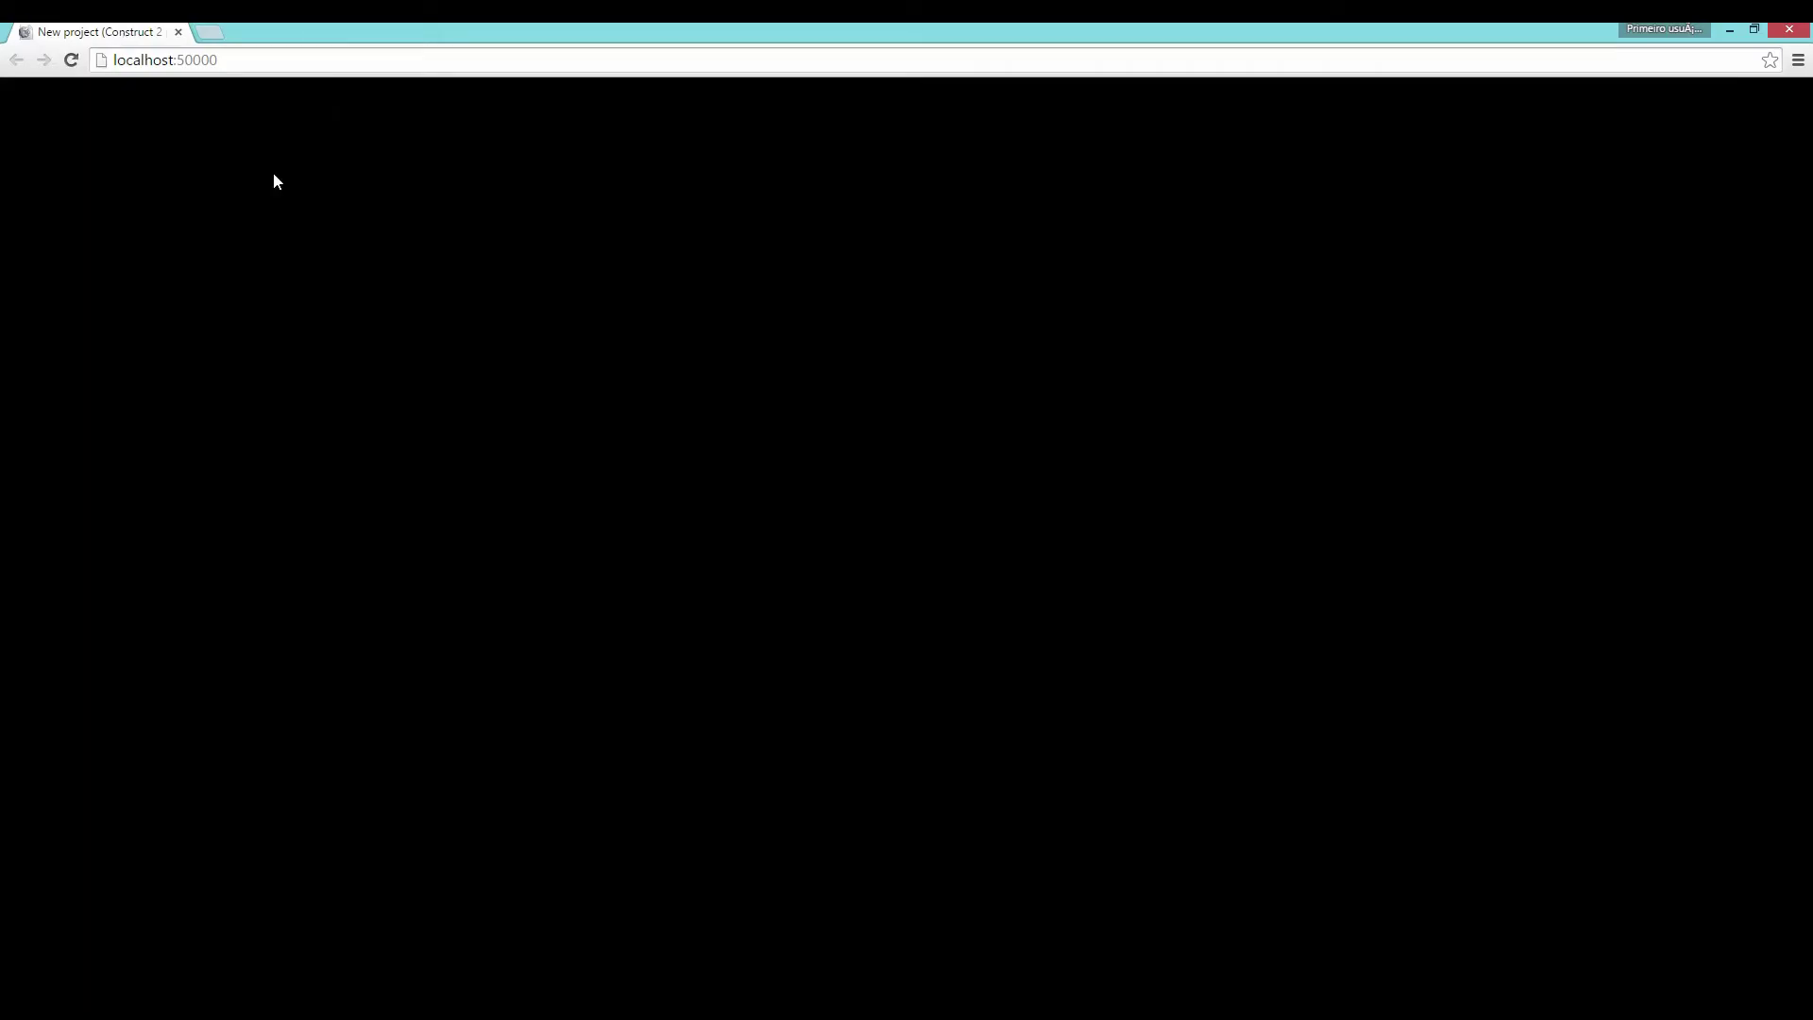
pyautogui.press('p')
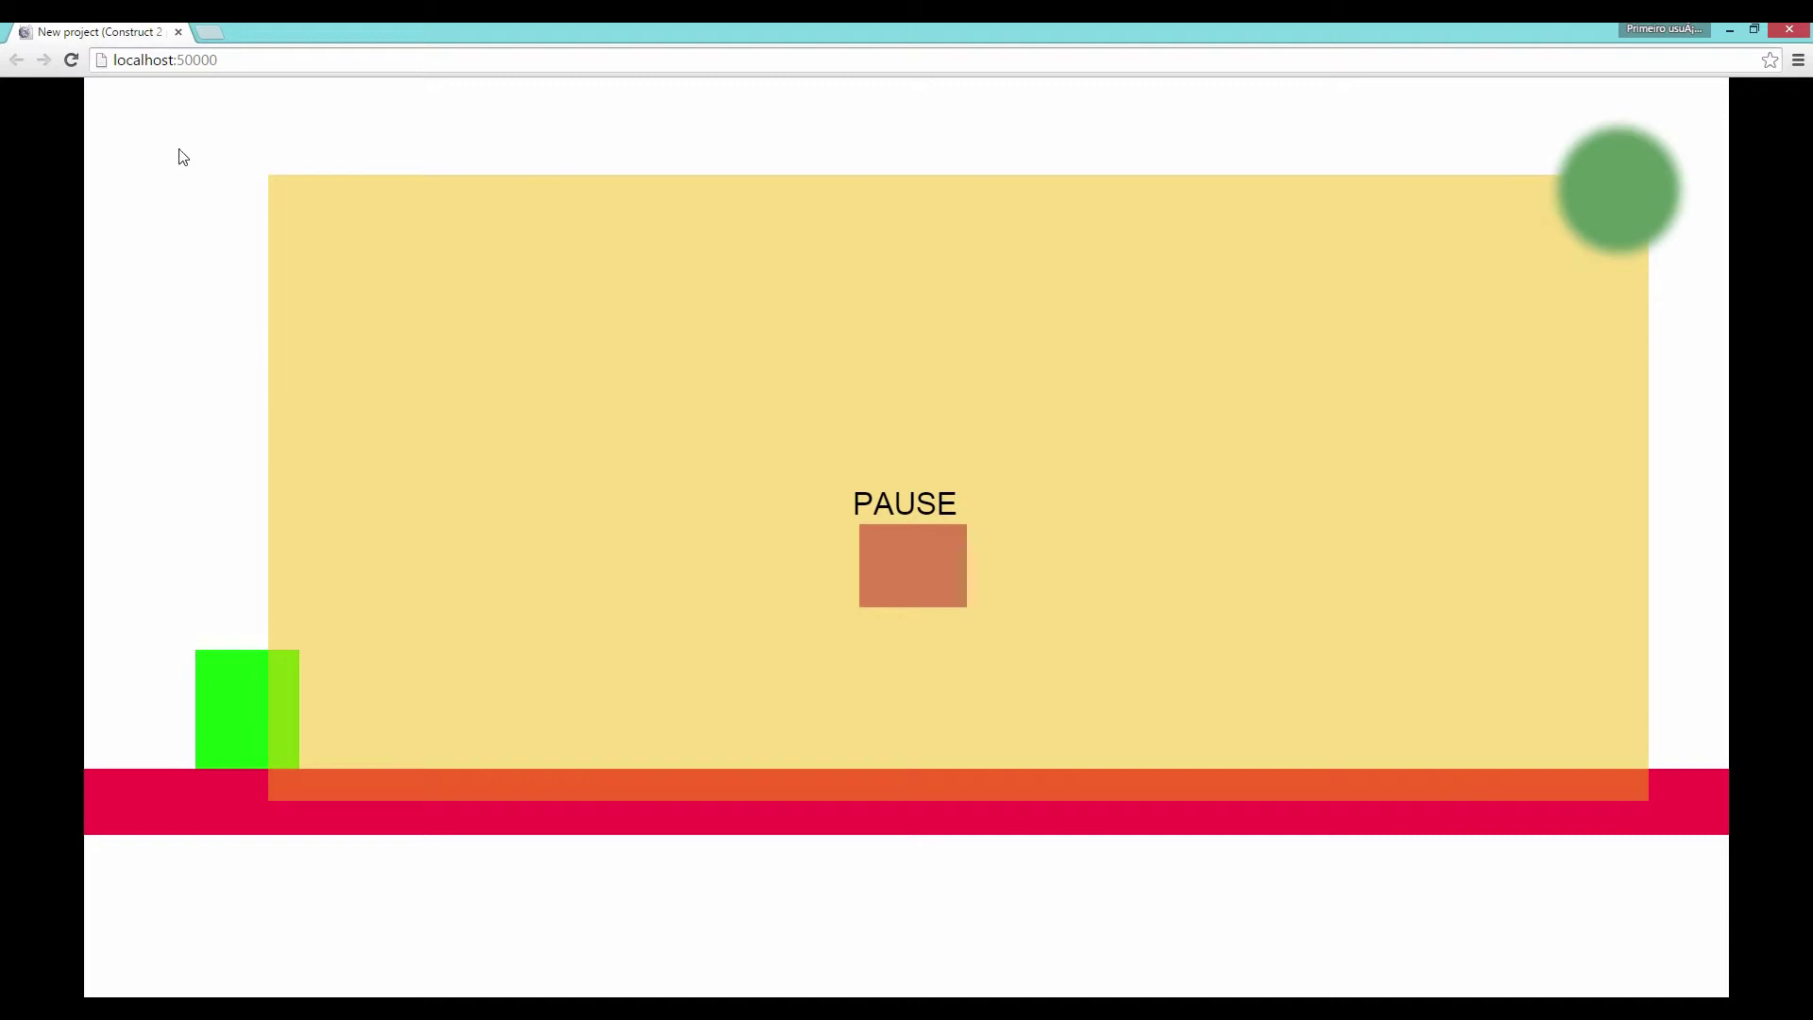
pyautogui.press('p')
pyautogui.press('p')
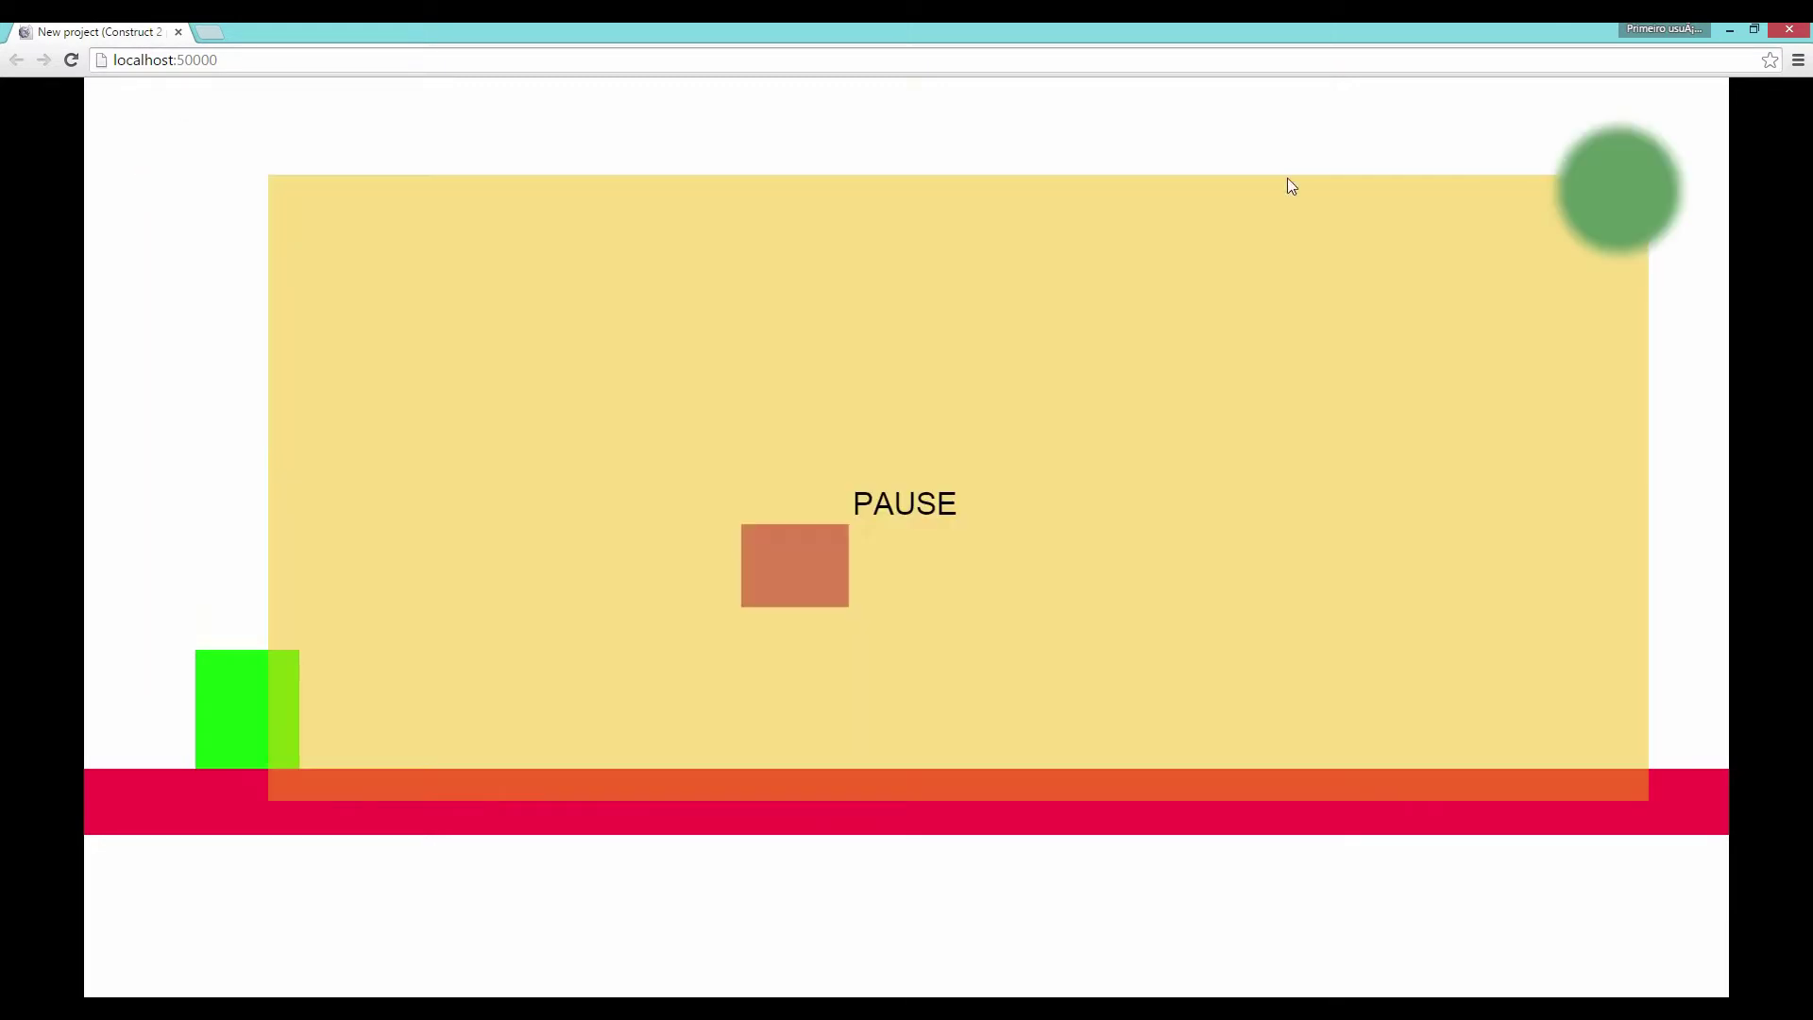
pyautogui.press('p')
pyautogui.press('p')
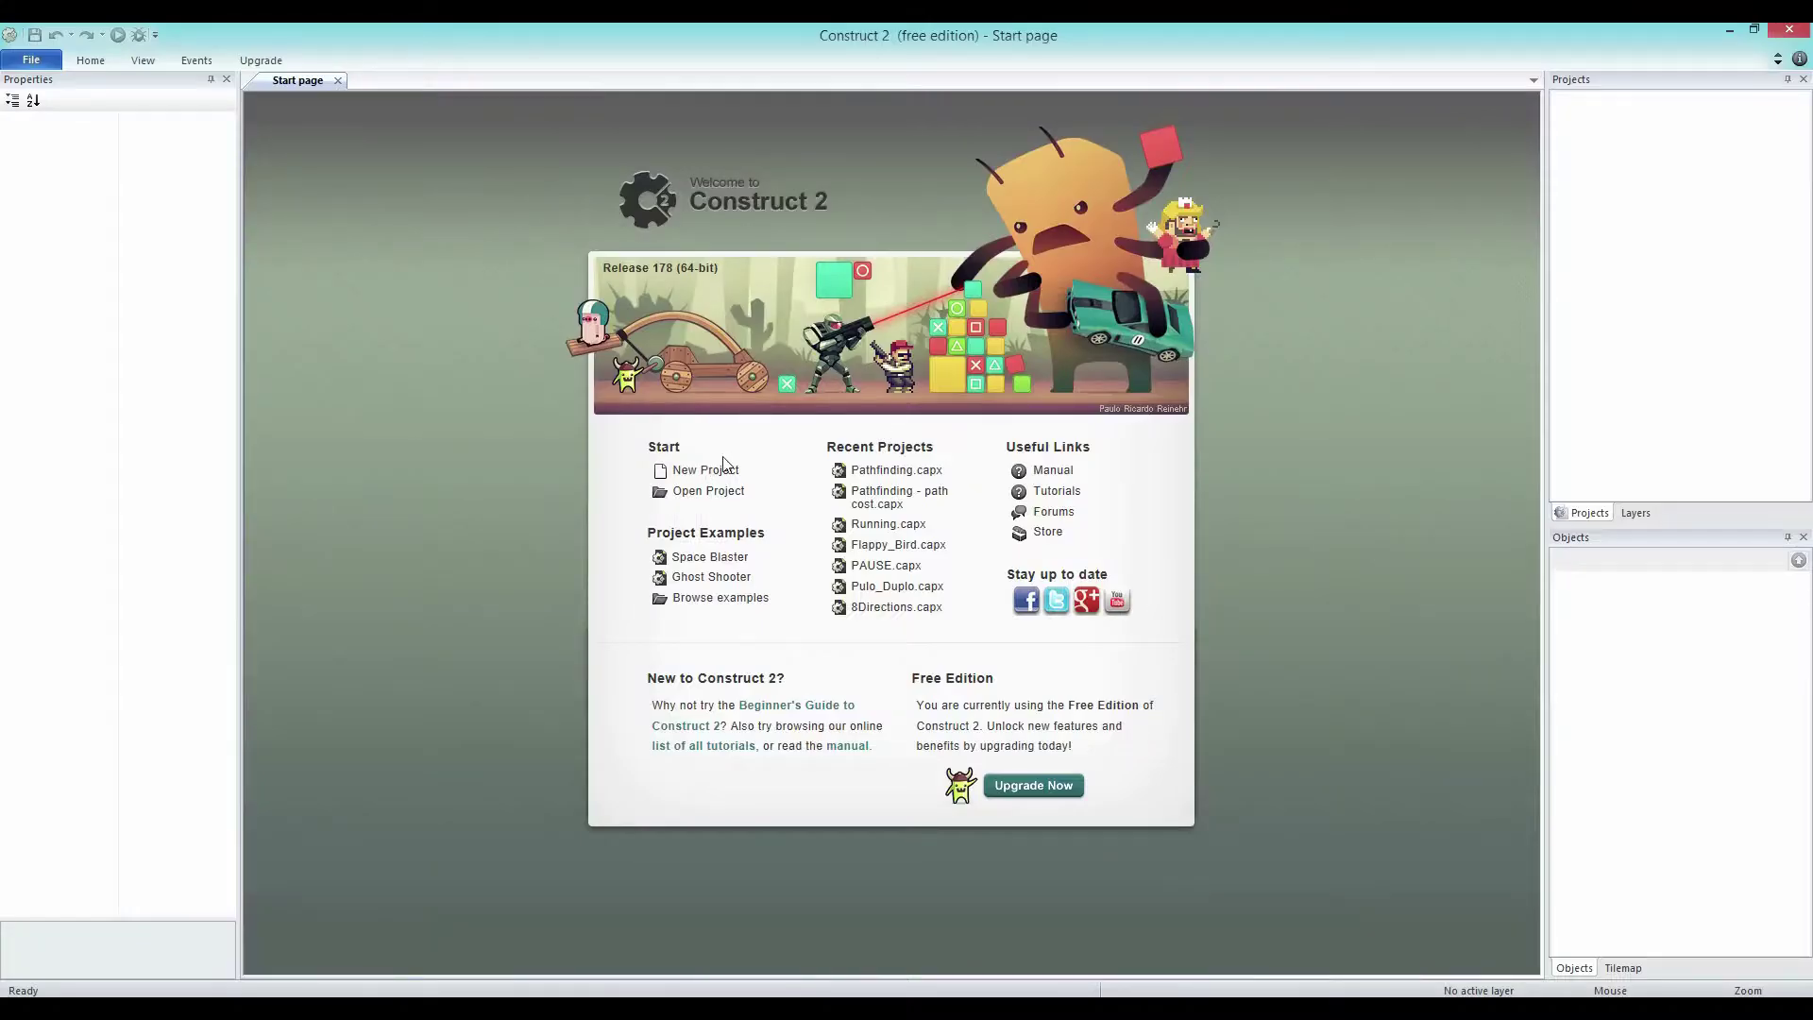
# Create a new empty project with default settings and insert an Audio object into it.
pyautogui.click(724, 464)
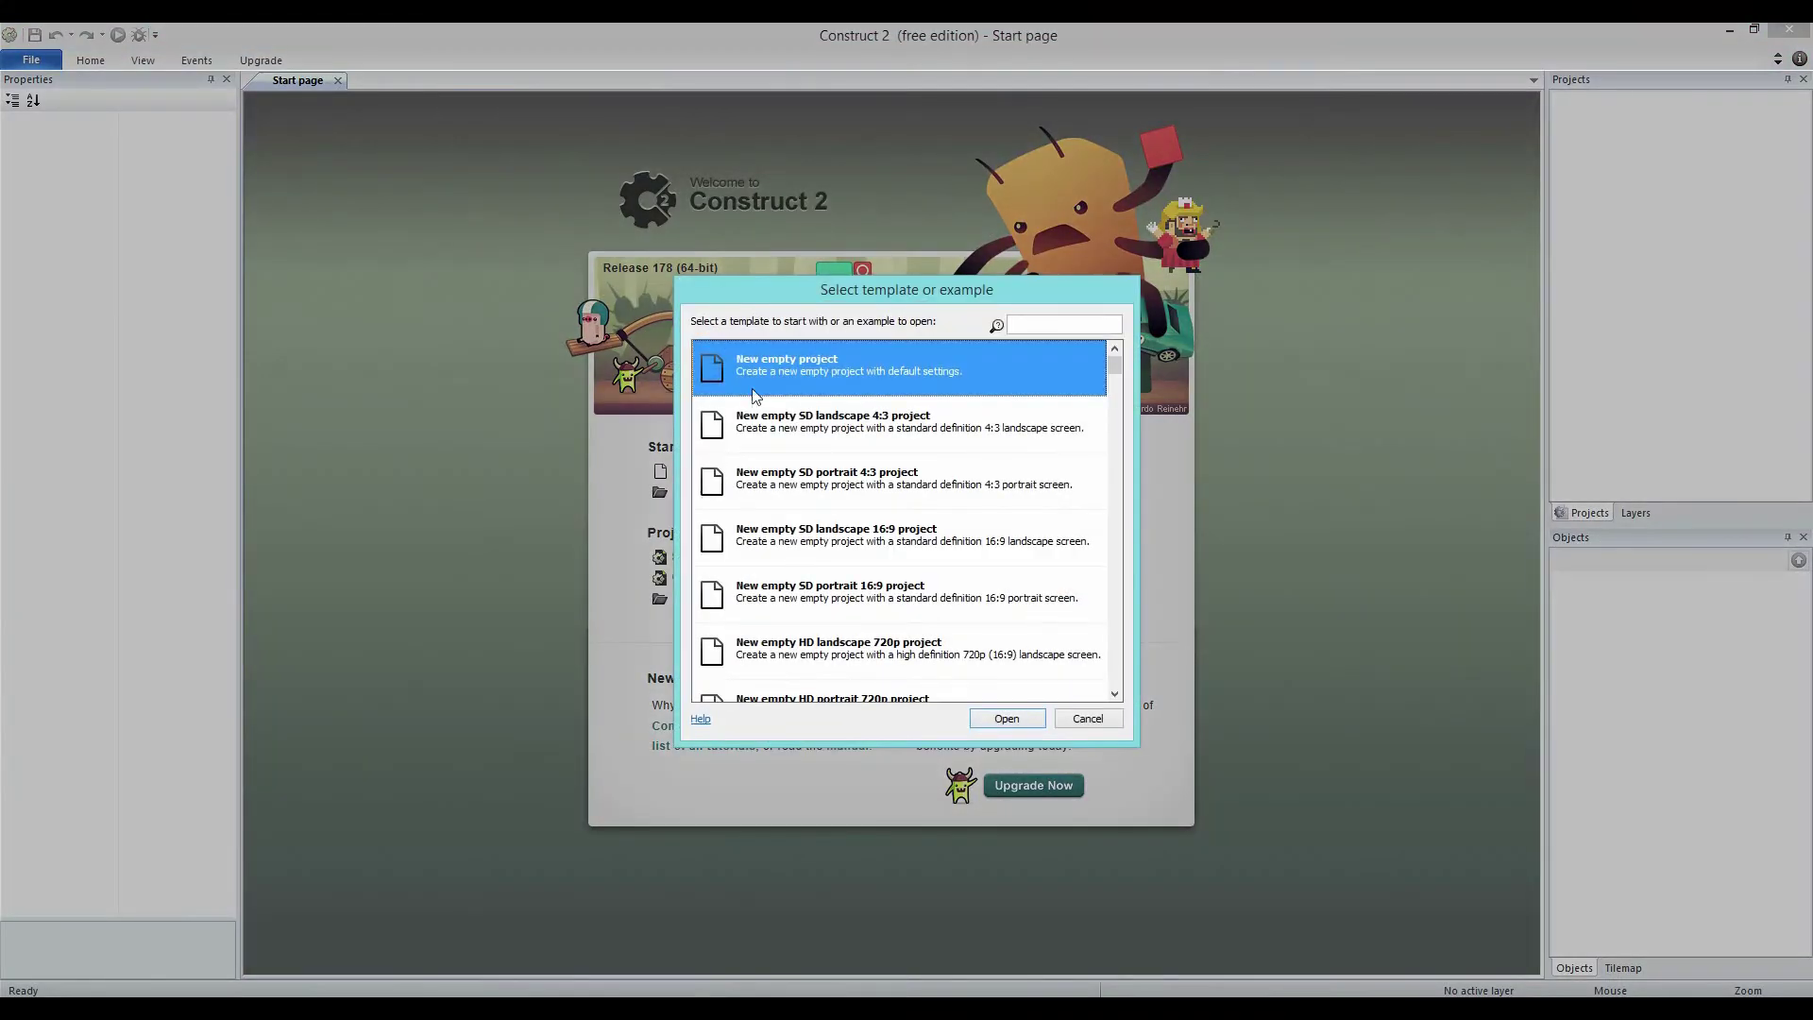
pyautogui.click(1039, 720)
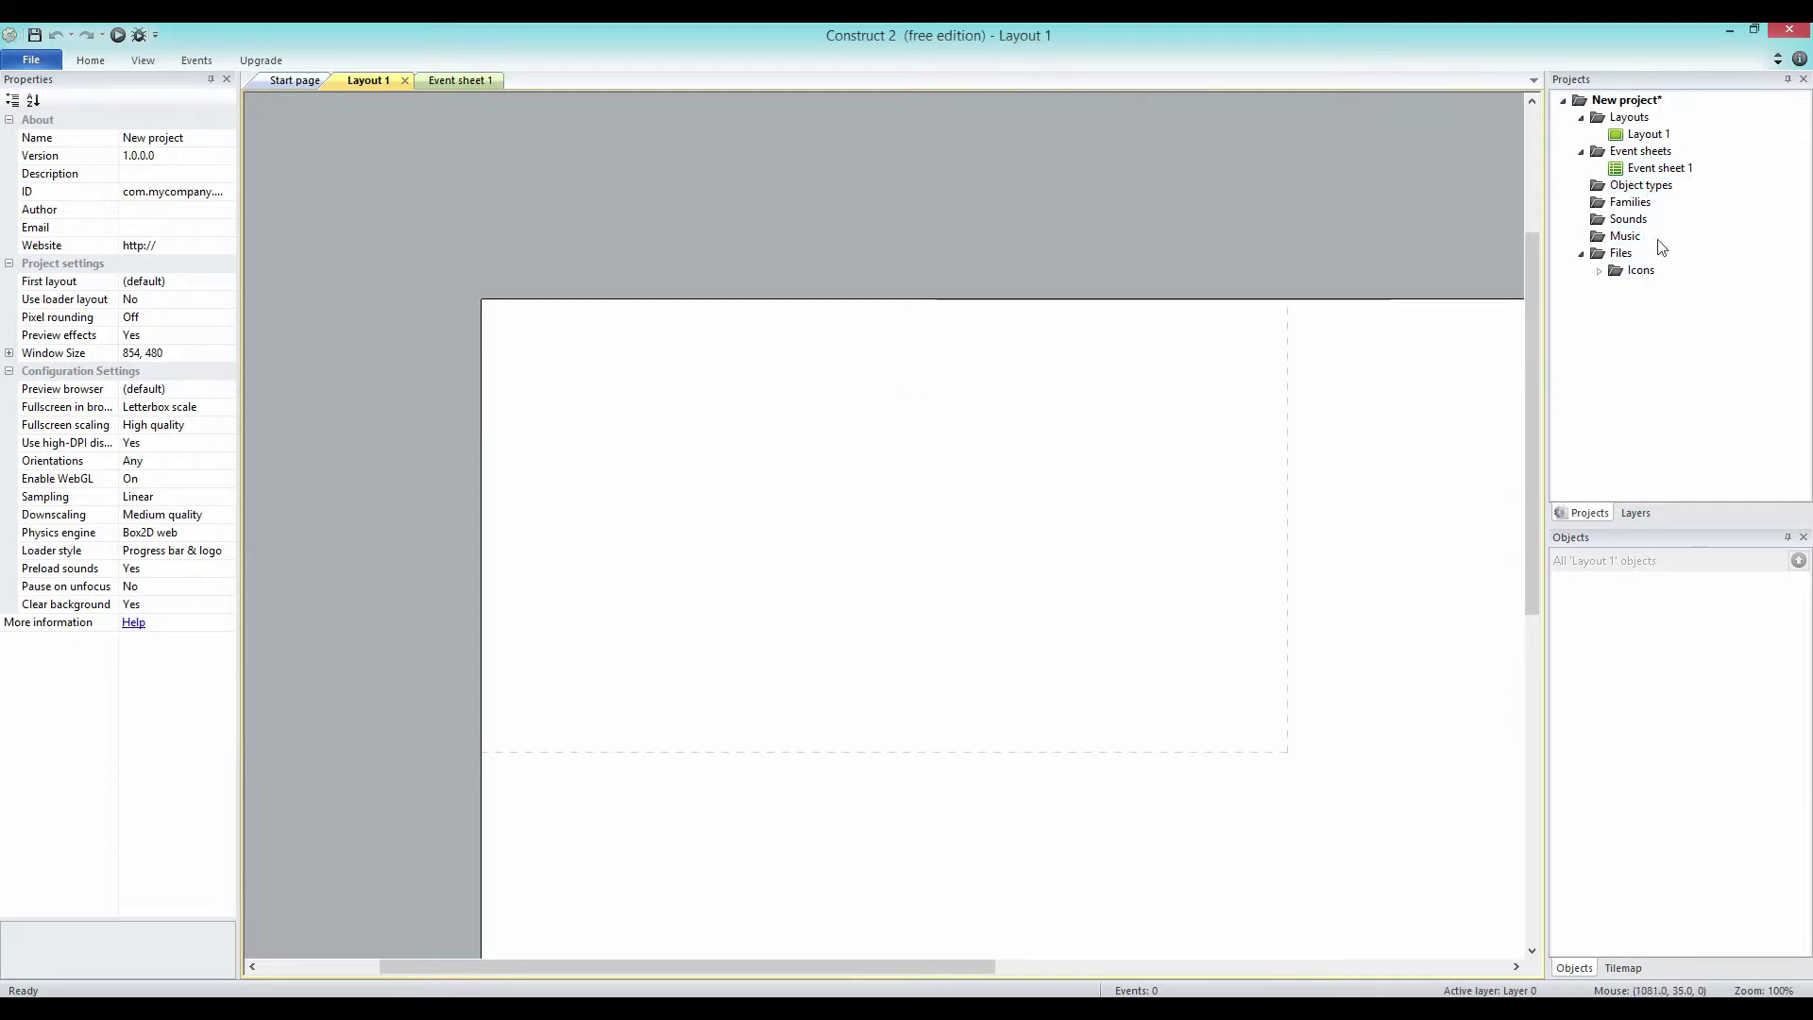
pyautogui.rightClick(1641, 185)
pyautogui.click(1697, 203)
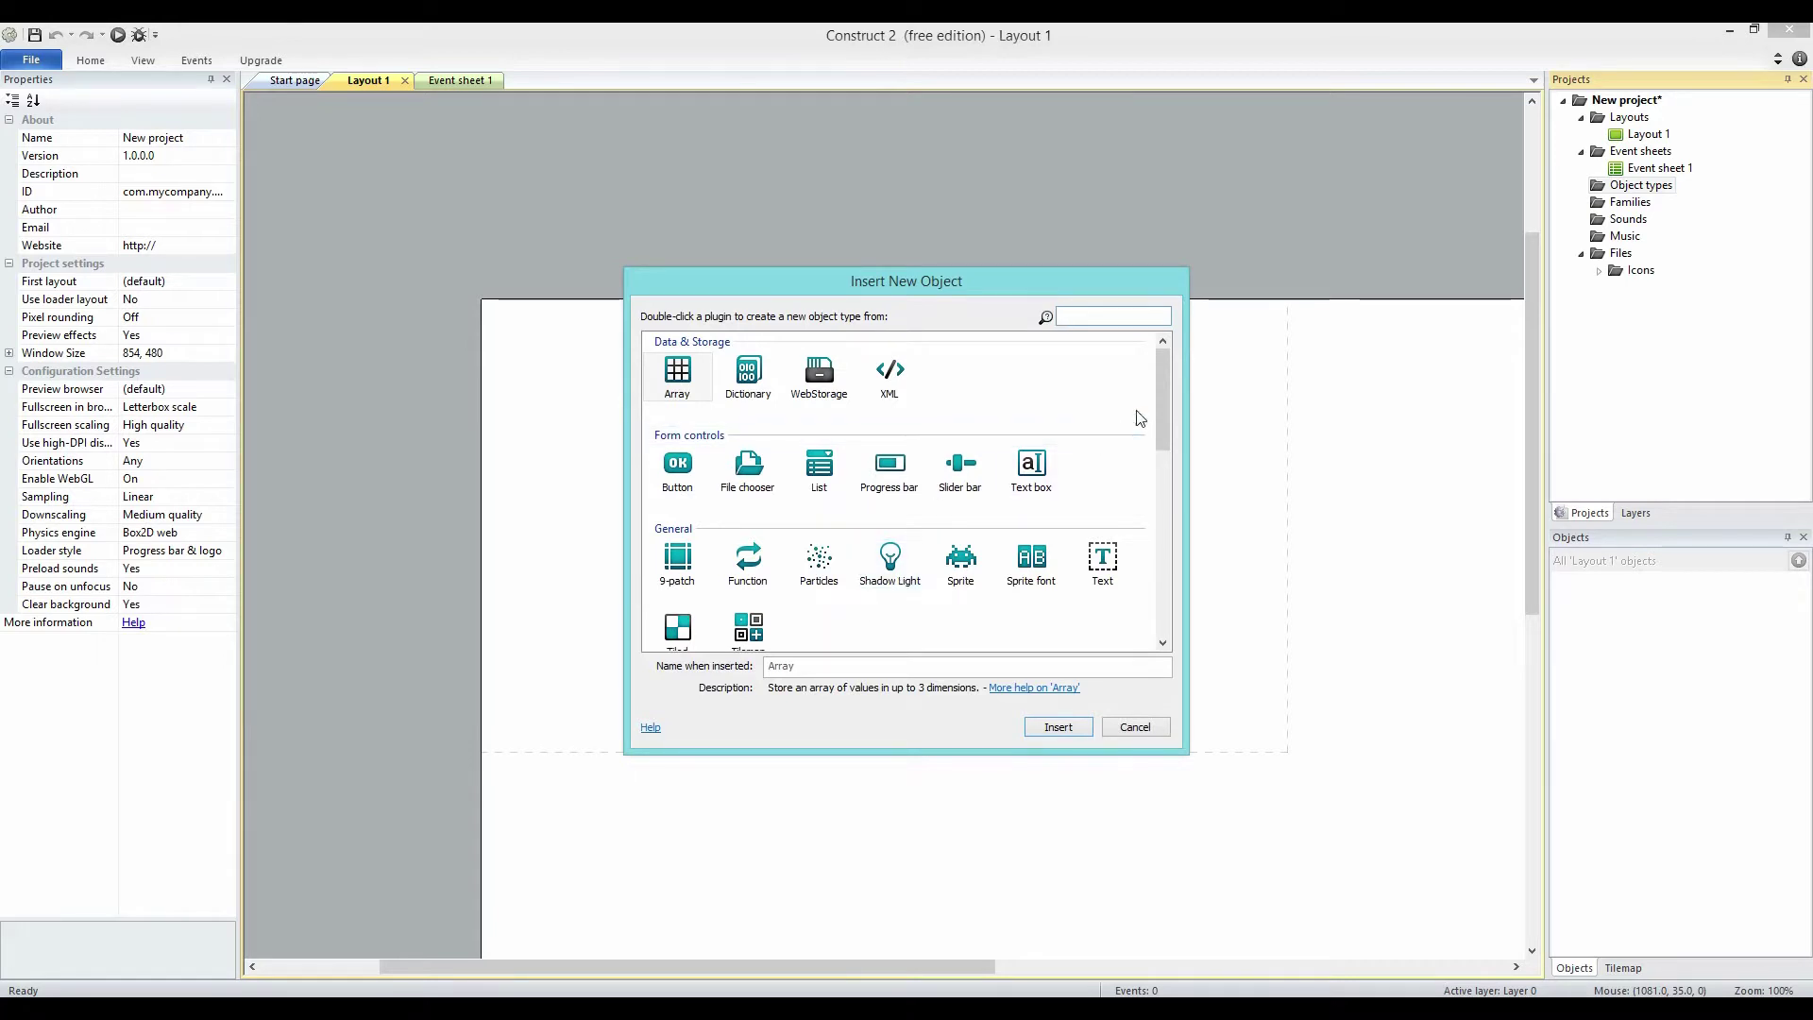
pyautogui.moveTo(1165, 398); pyautogui.dragTo(1161, 489)
pyautogui.click(677, 517)
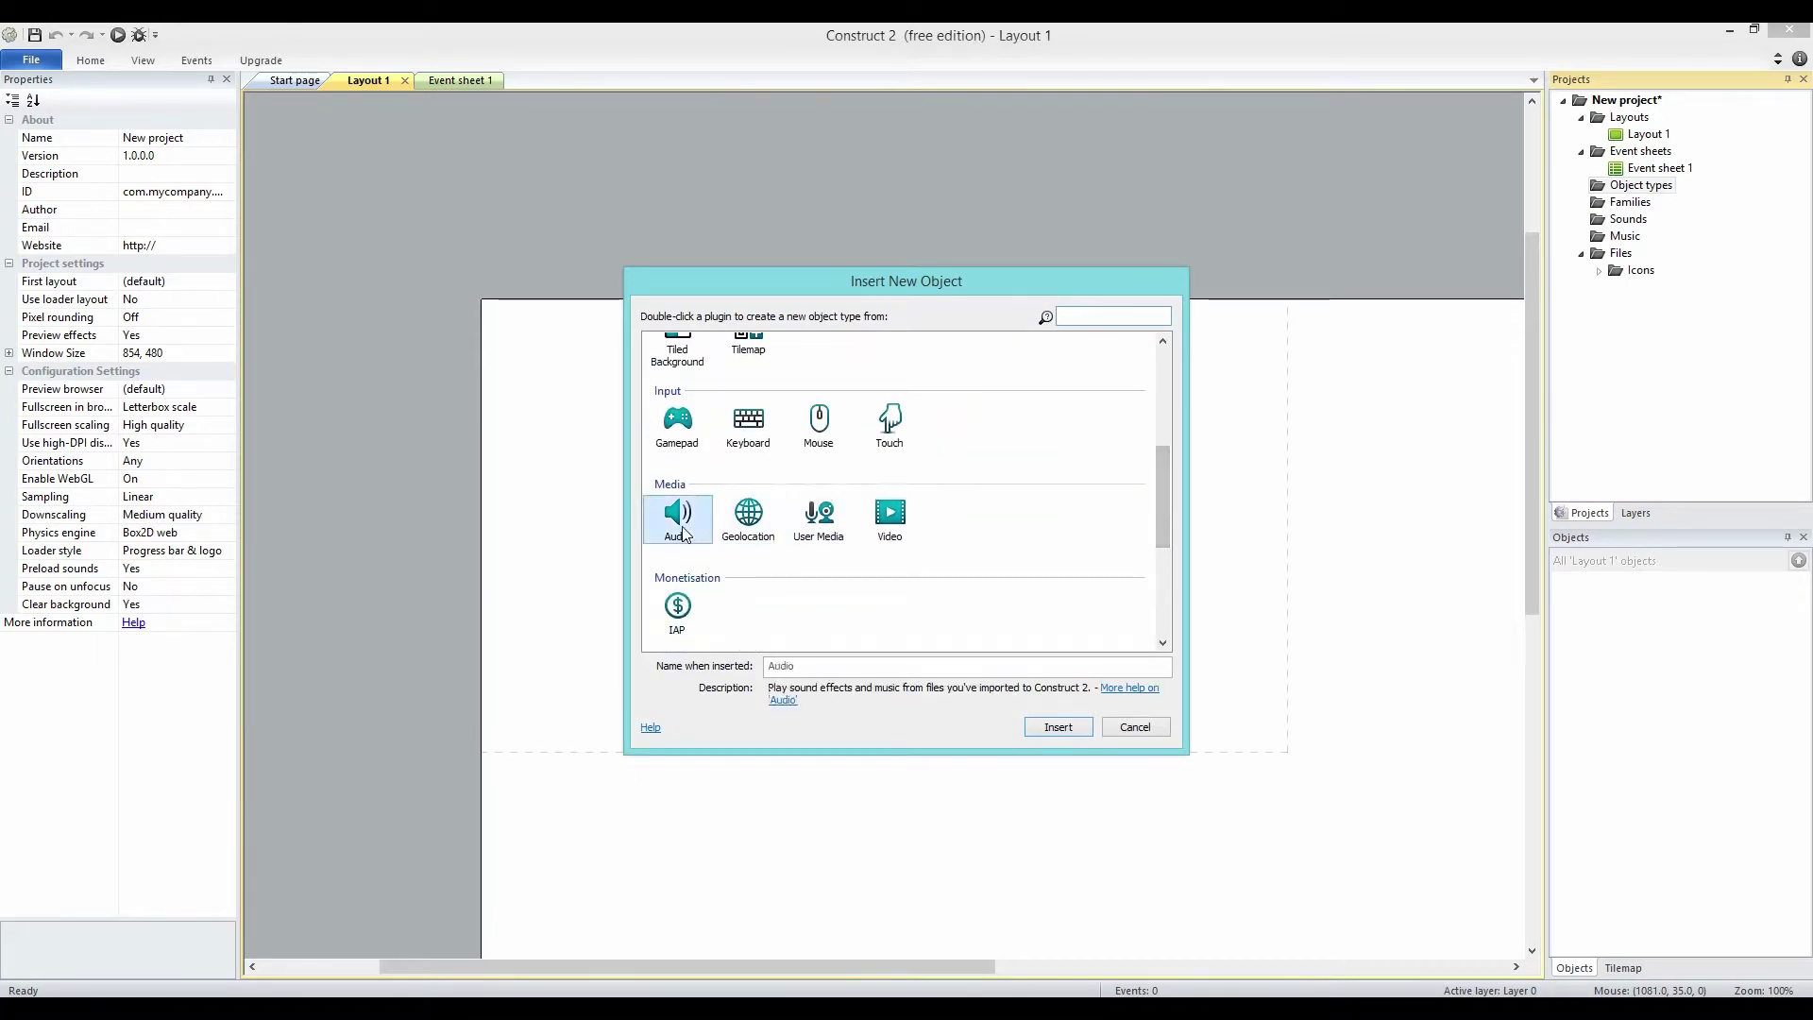
pyautogui.click(1058, 727)
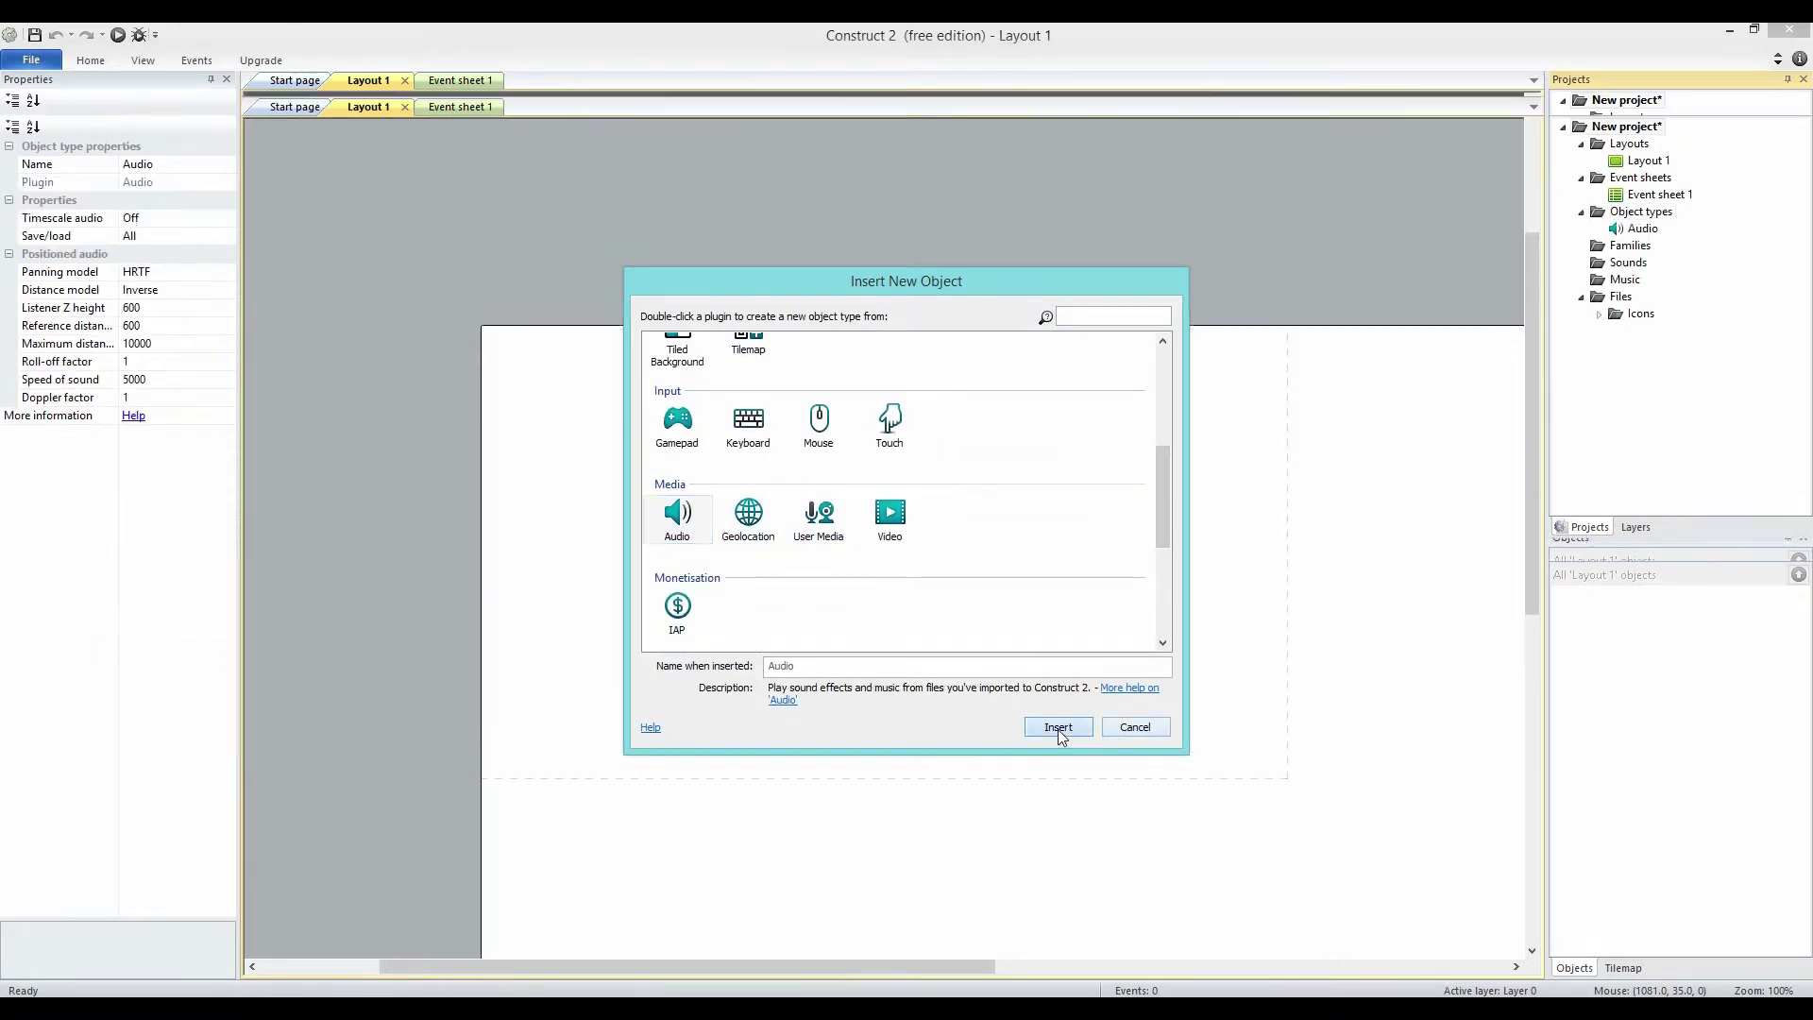
# Import audiocanal.wav from Downloads into the project's sounds at 96 kbps and listen to the converted audiocanal.m4a.
pyautogui.rightClick(1634, 266)
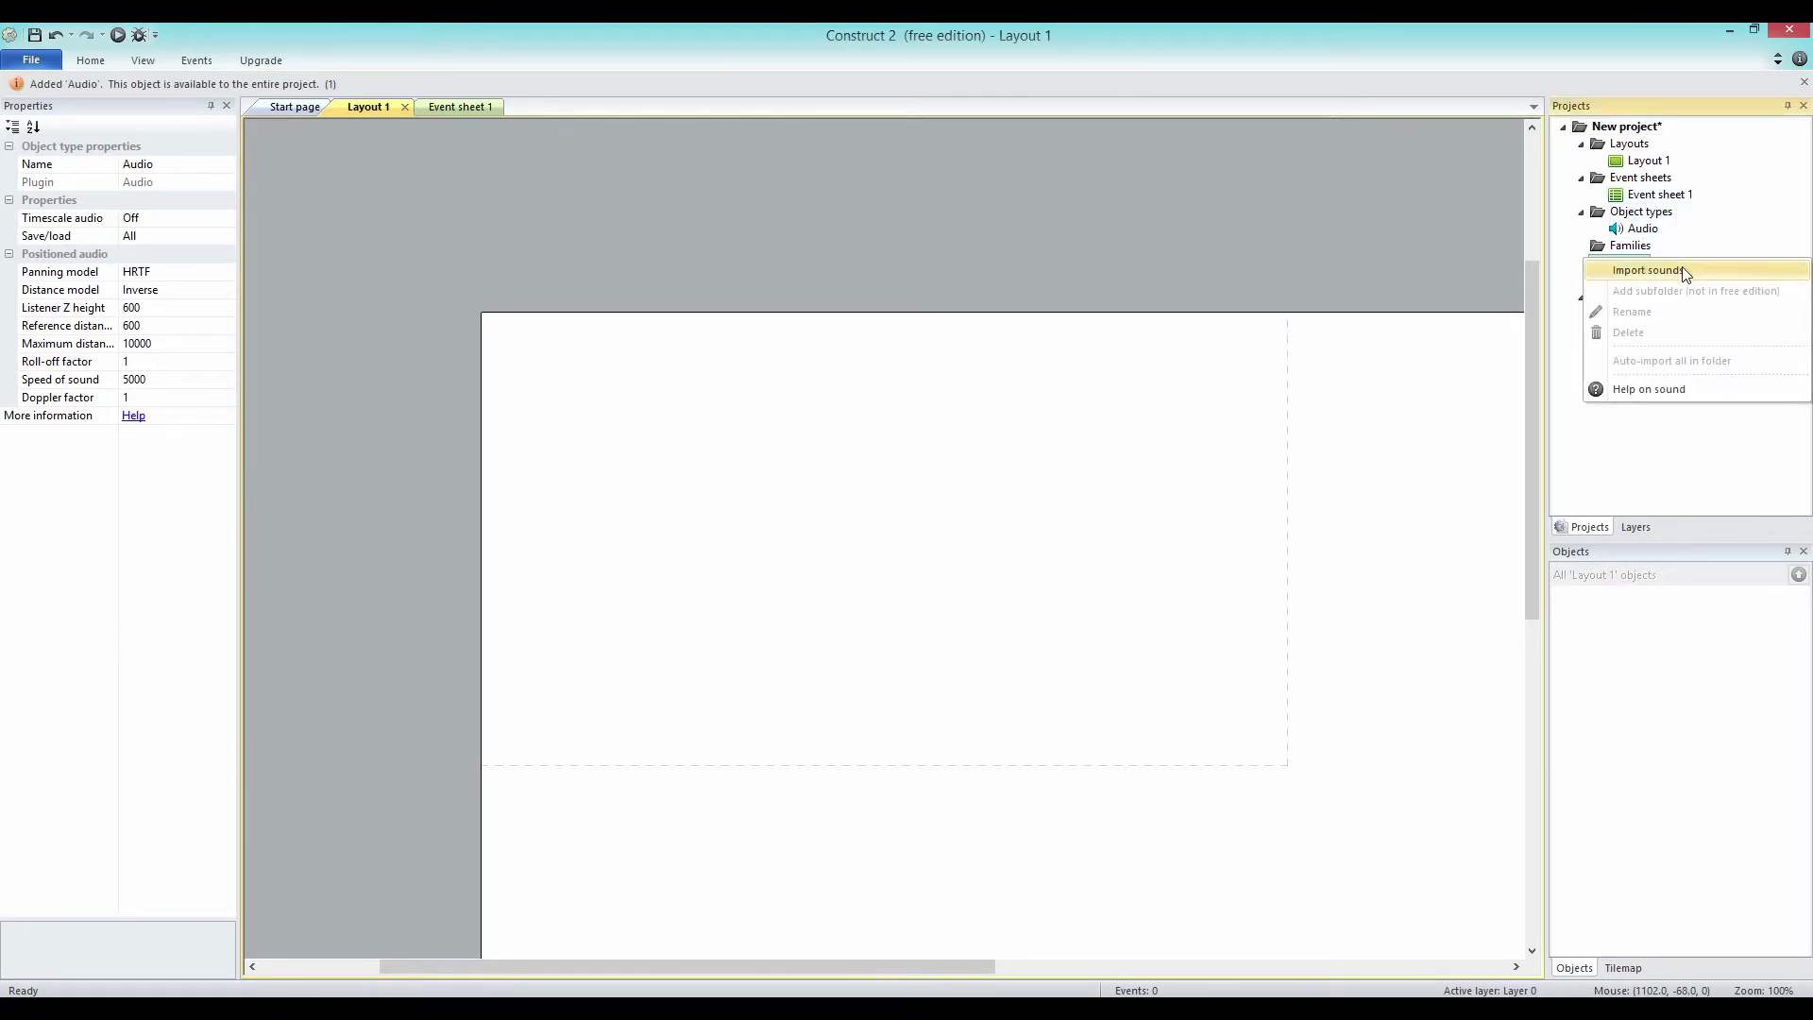
pyautogui.click(1684, 272)
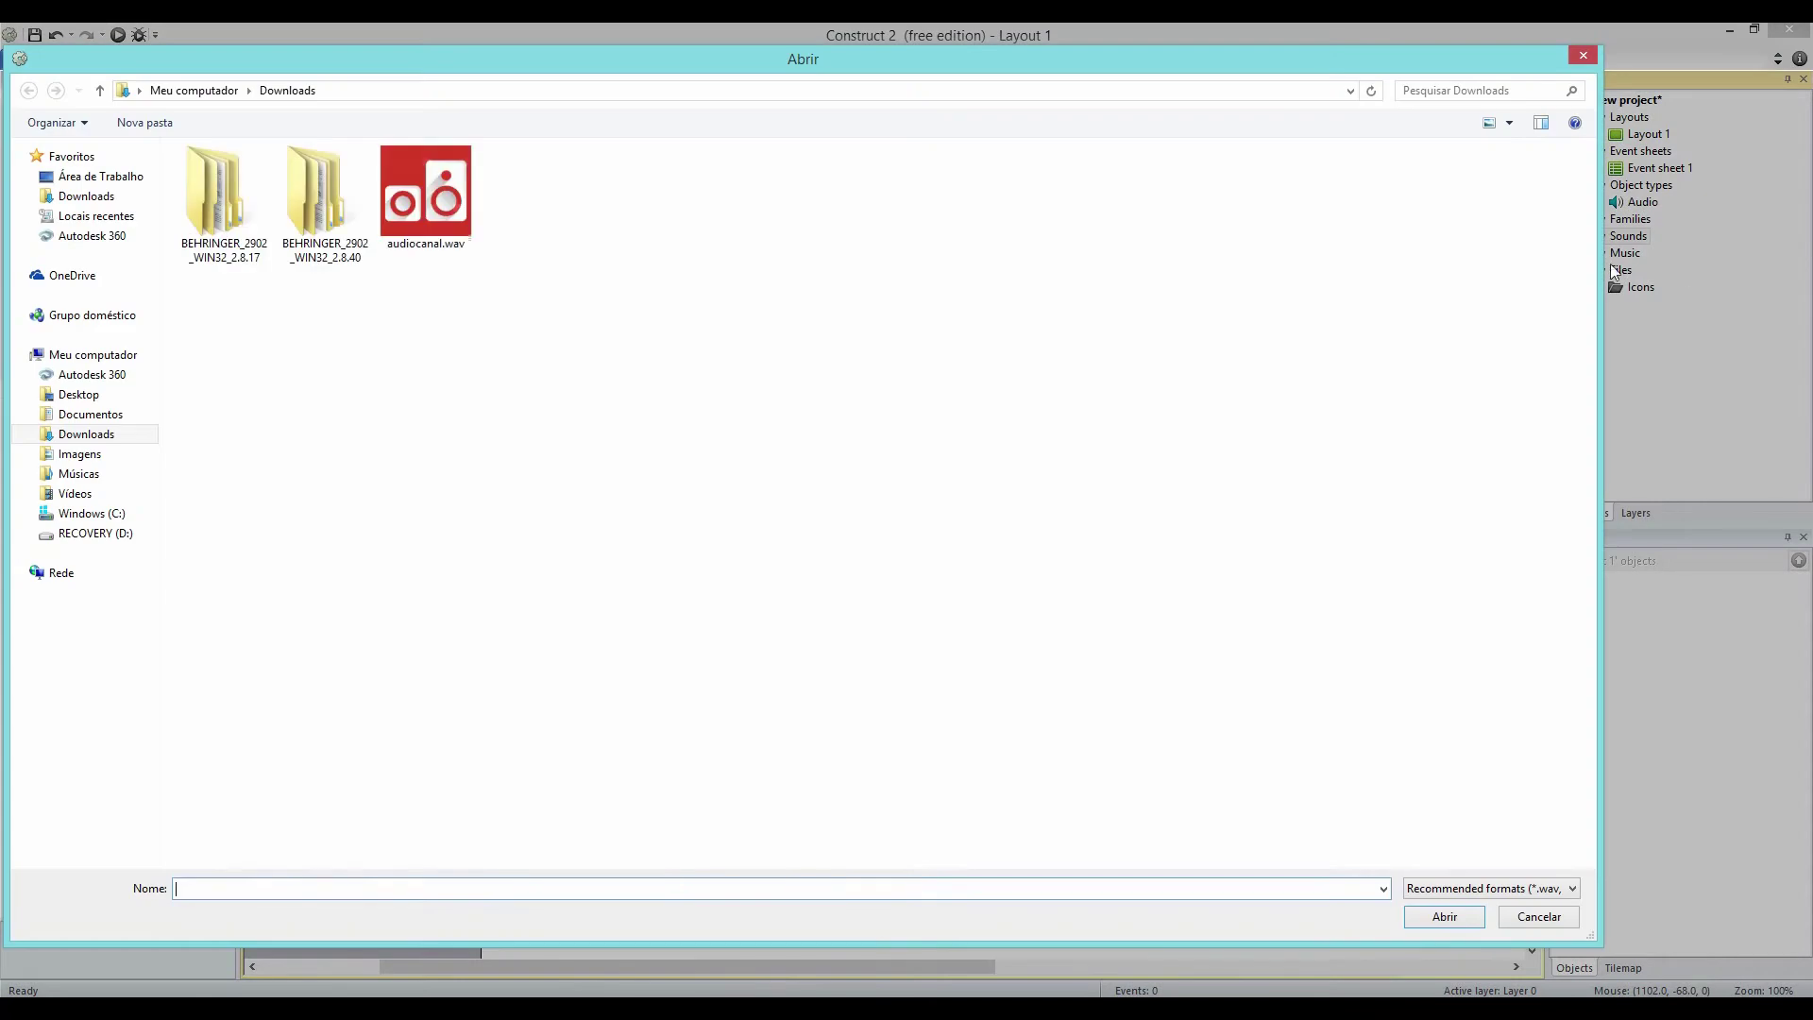
pyautogui.click(429, 203)
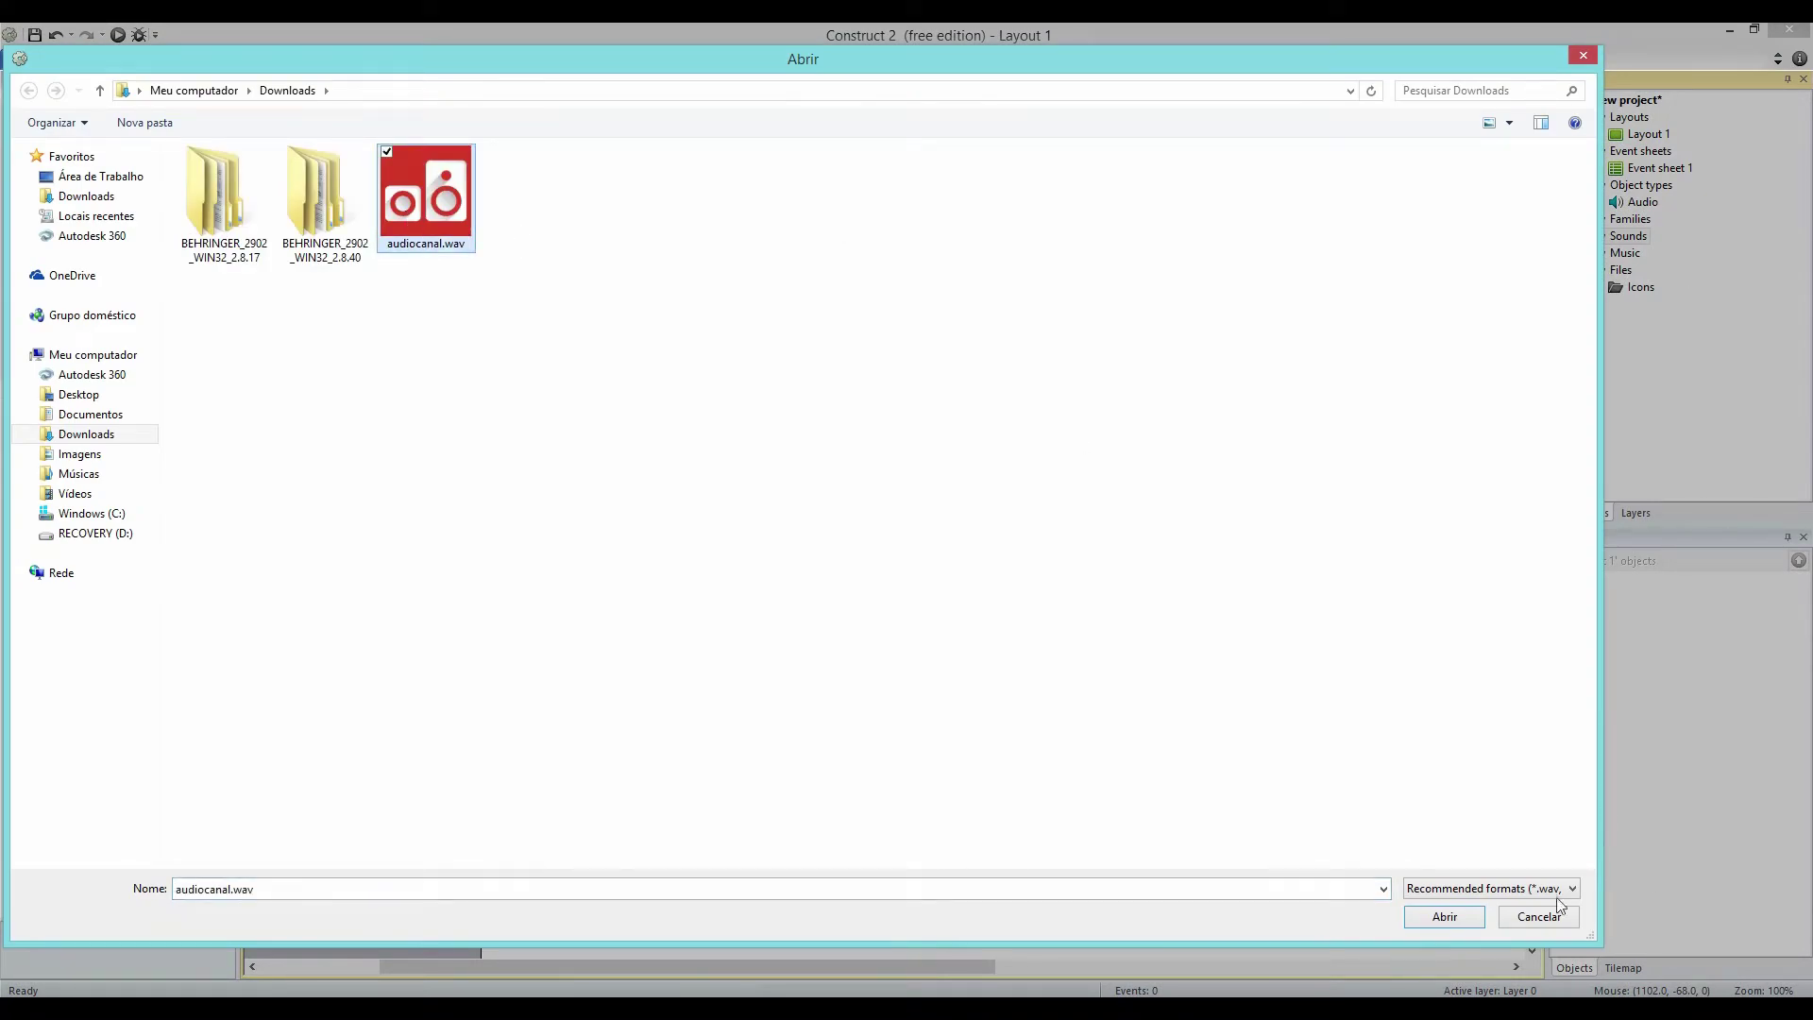
pyautogui.click(1445, 917)
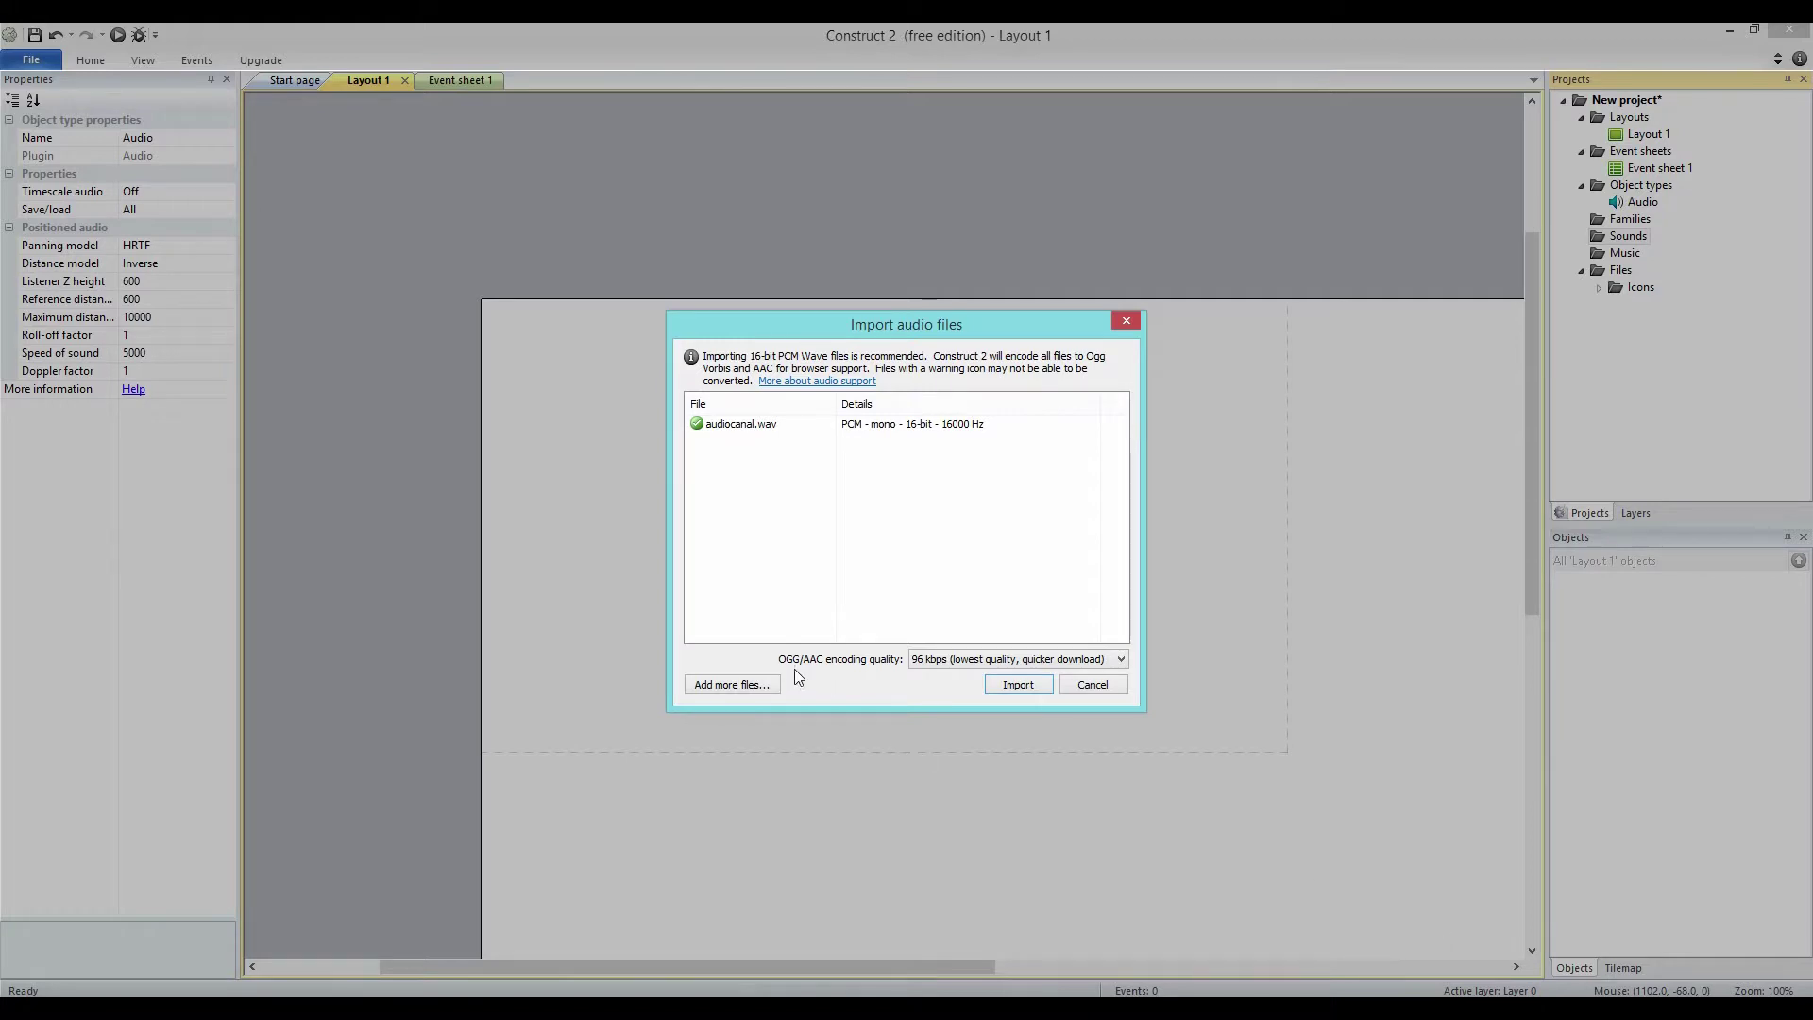
pyautogui.click(1021, 685)
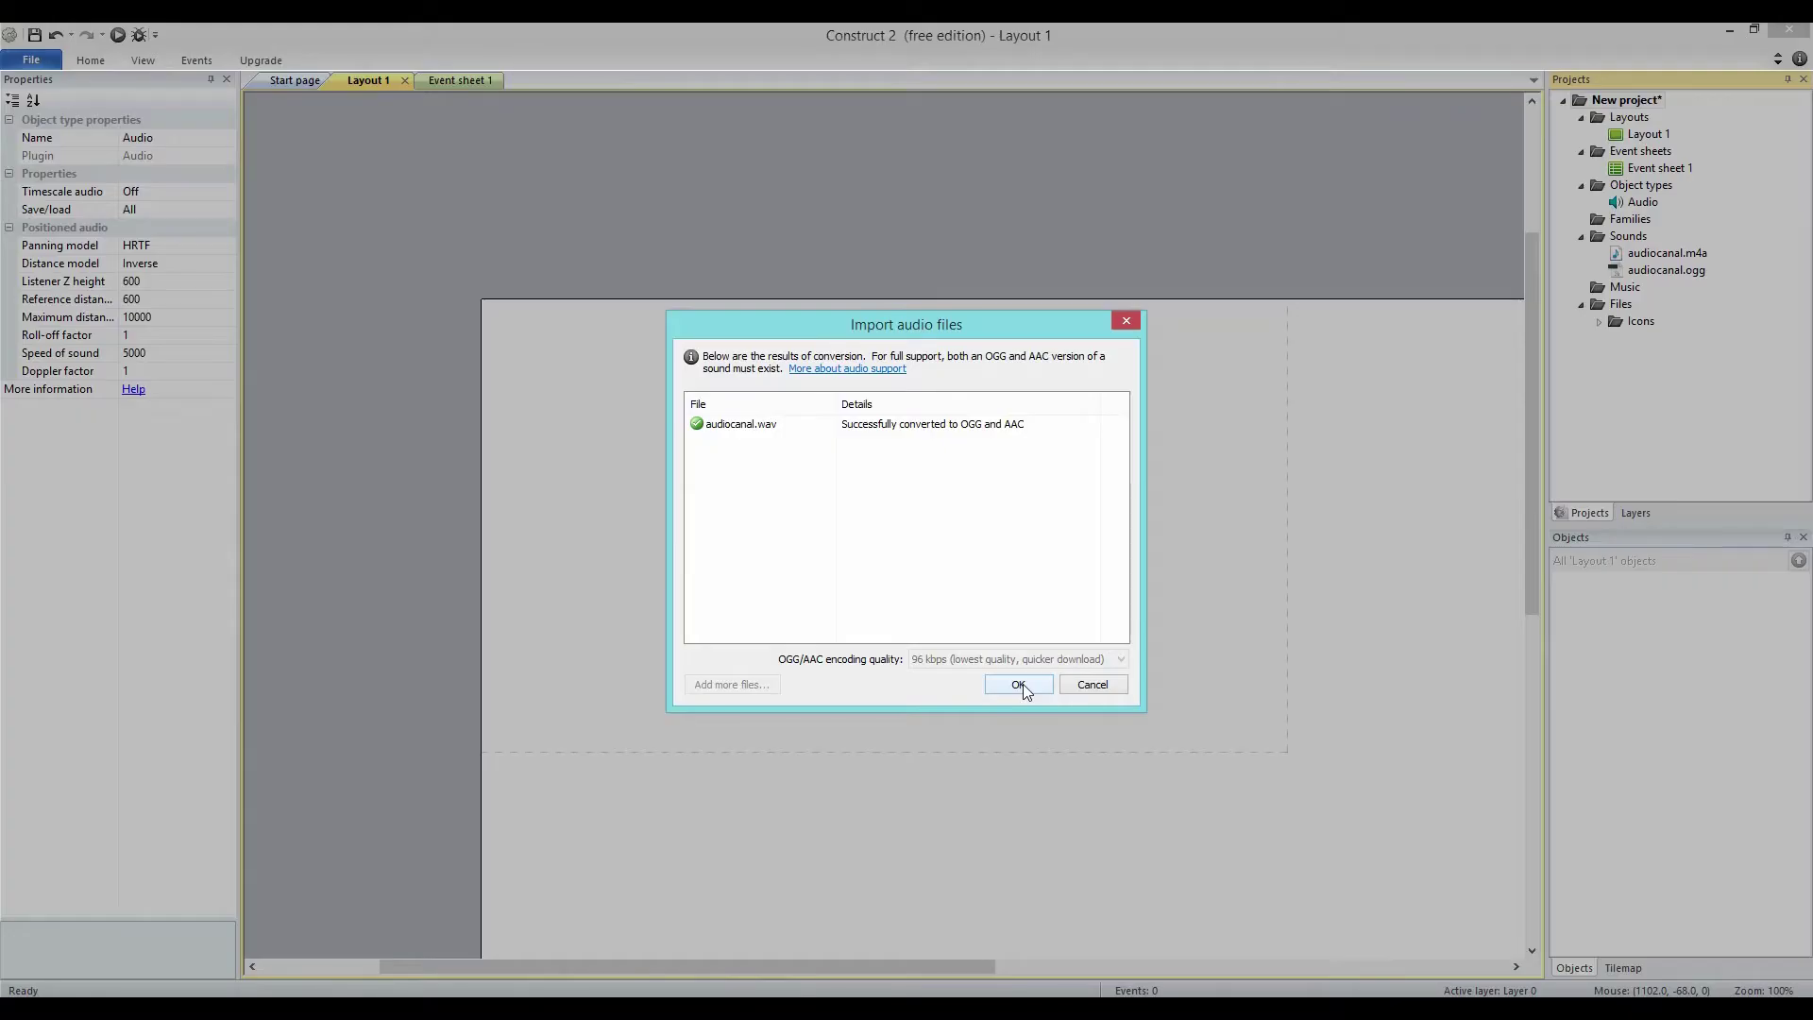
pyautogui.click(1022, 687)
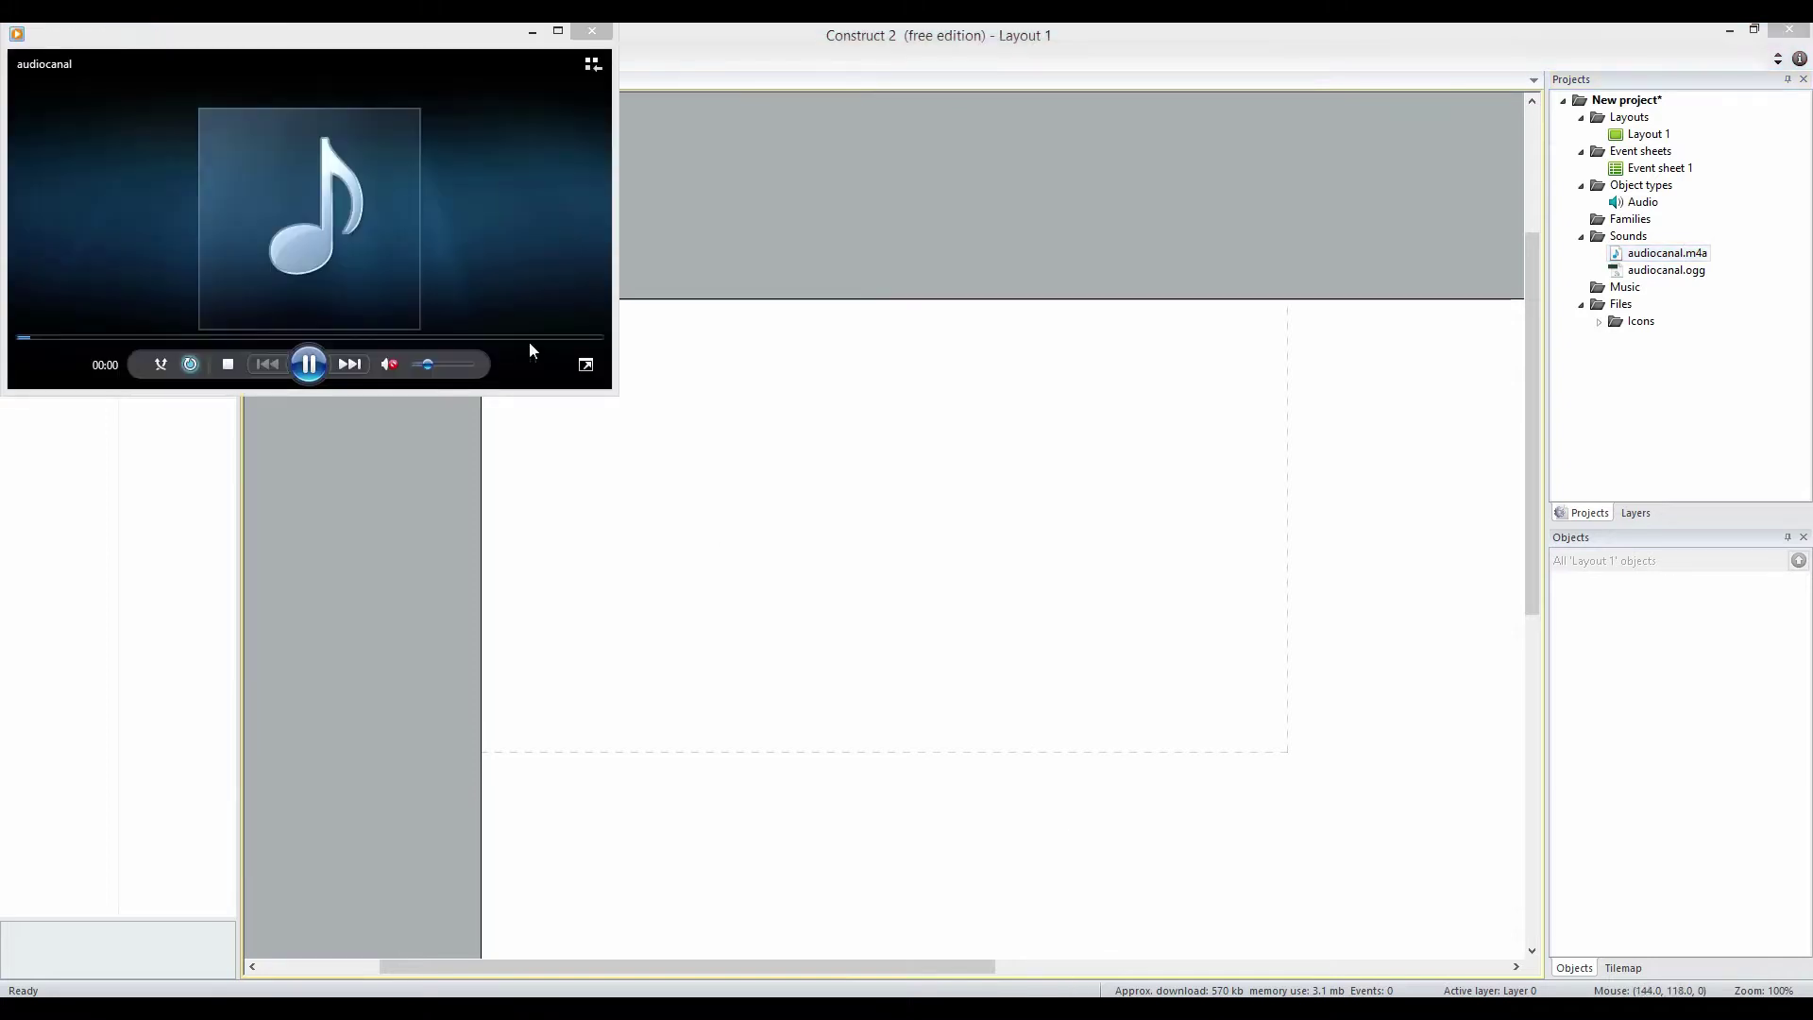
pyautogui.moveTo(424, 365); pyautogui.dragTo(479, 373)
pyautogui.click(603, 34)
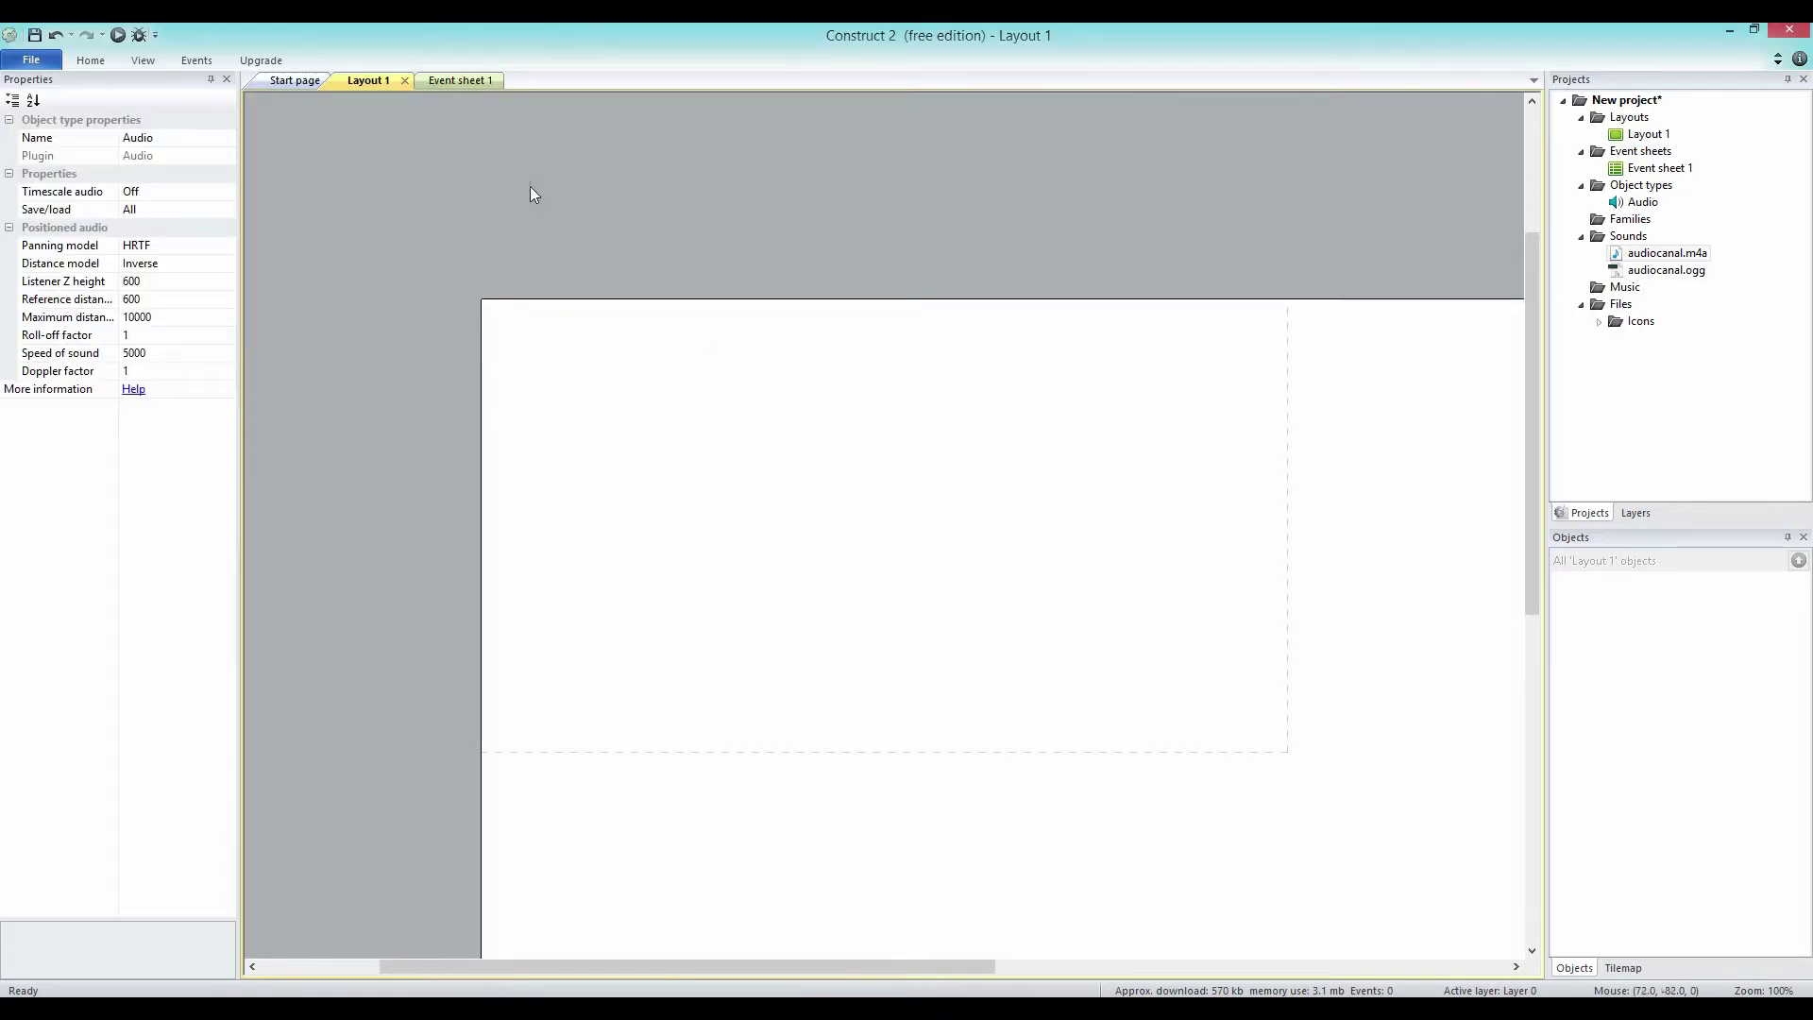
# Add a System "On start of layout" event to Event sheet 1.
pyautogui.click(493, 83)
pyautogui.click(294, 112)
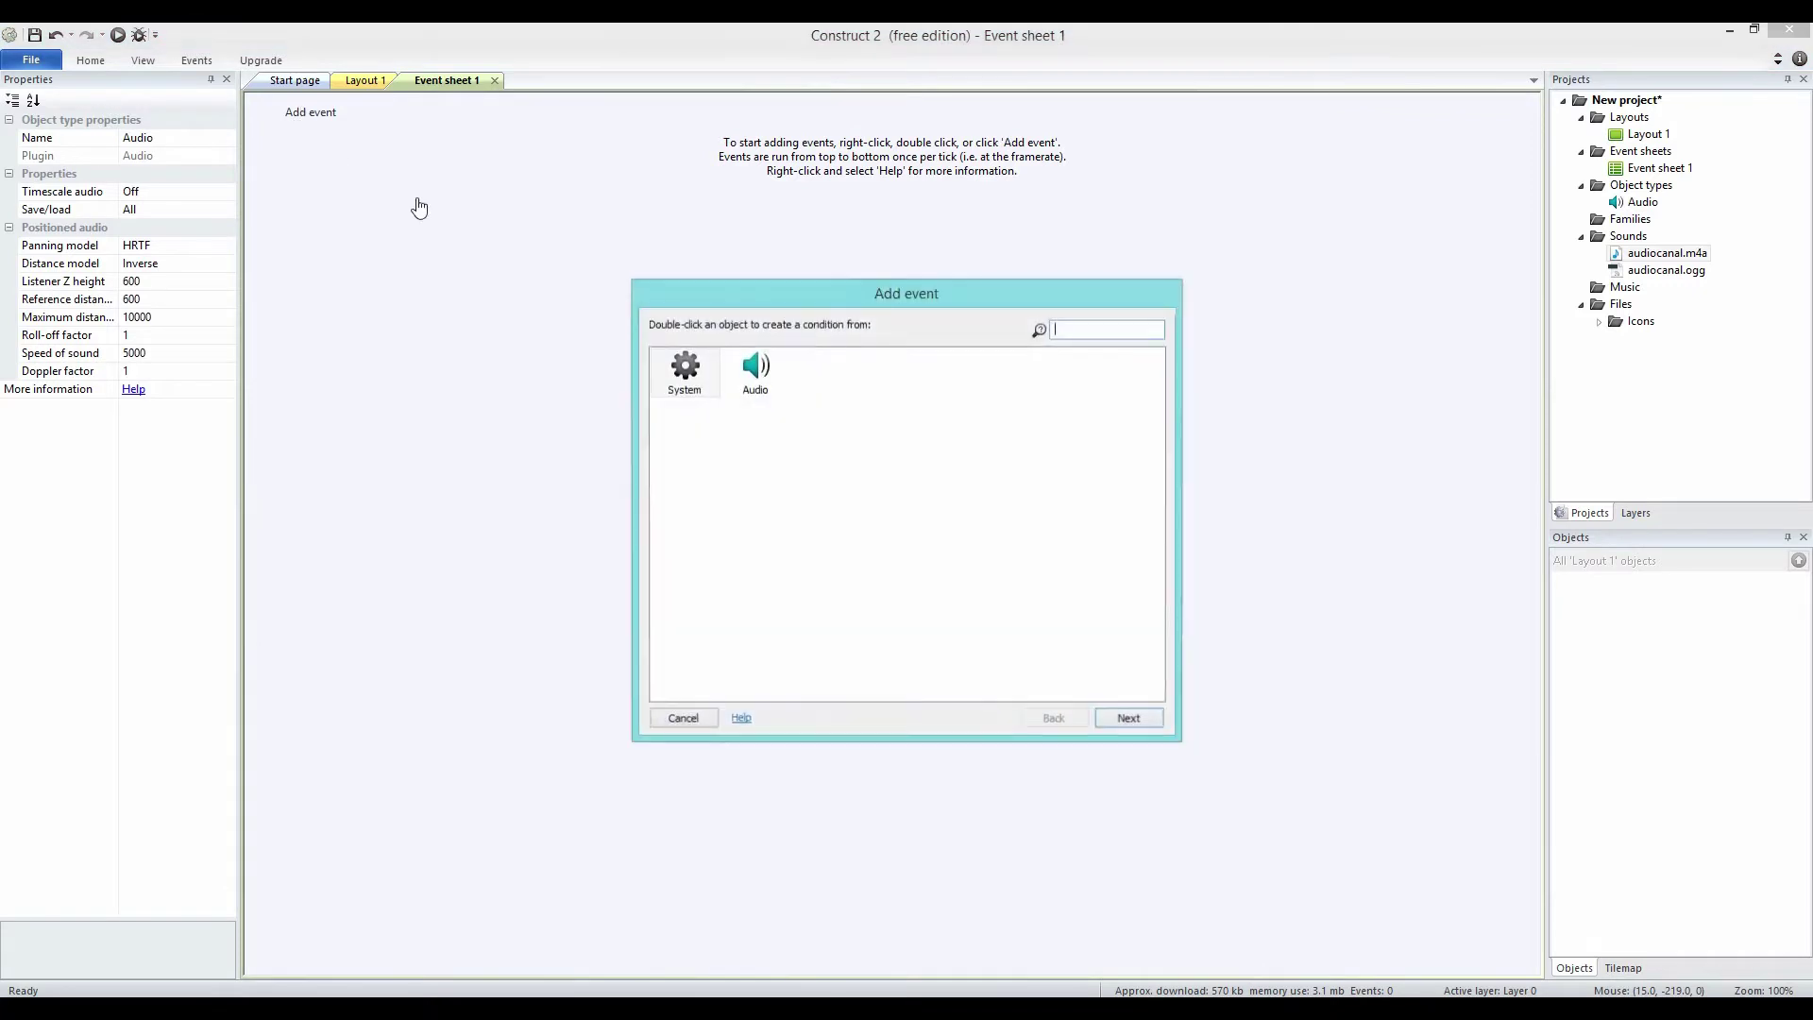
pyautogui.doubleClick(685, 376)
pyautogui.write('star')
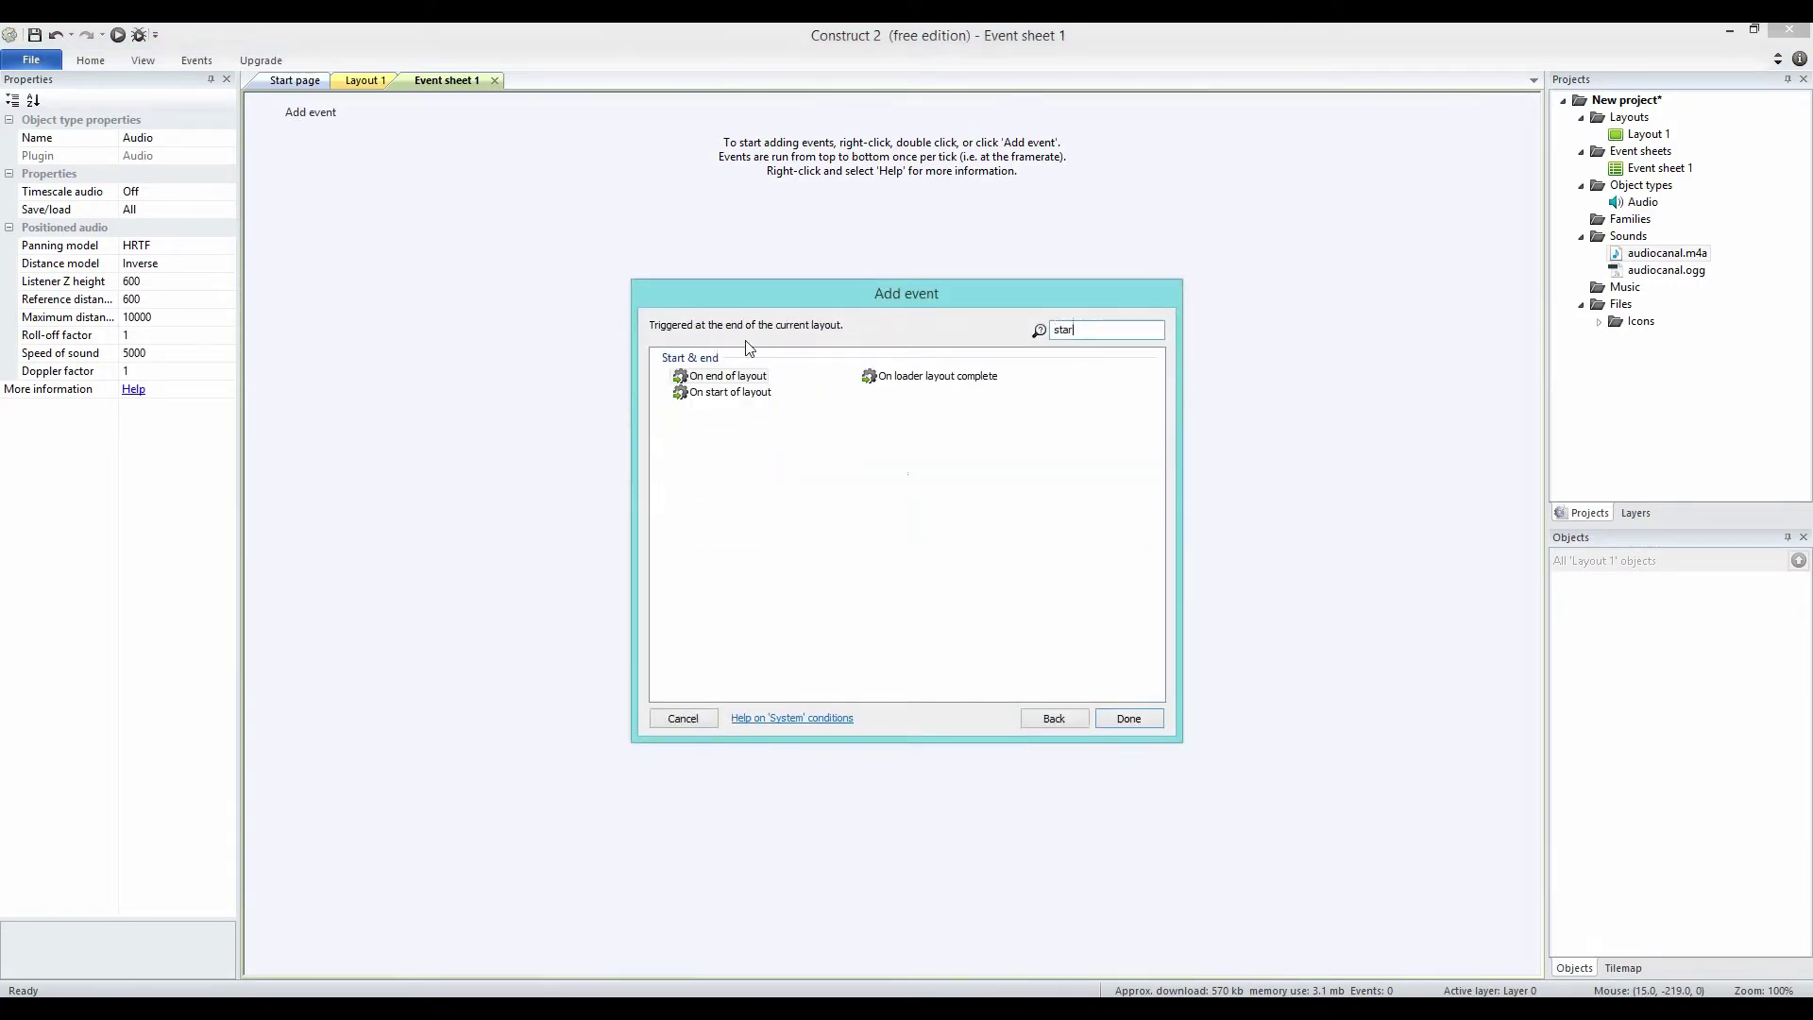
pyautogui.write('t')
pyautogui.doubleClick(735, 394)
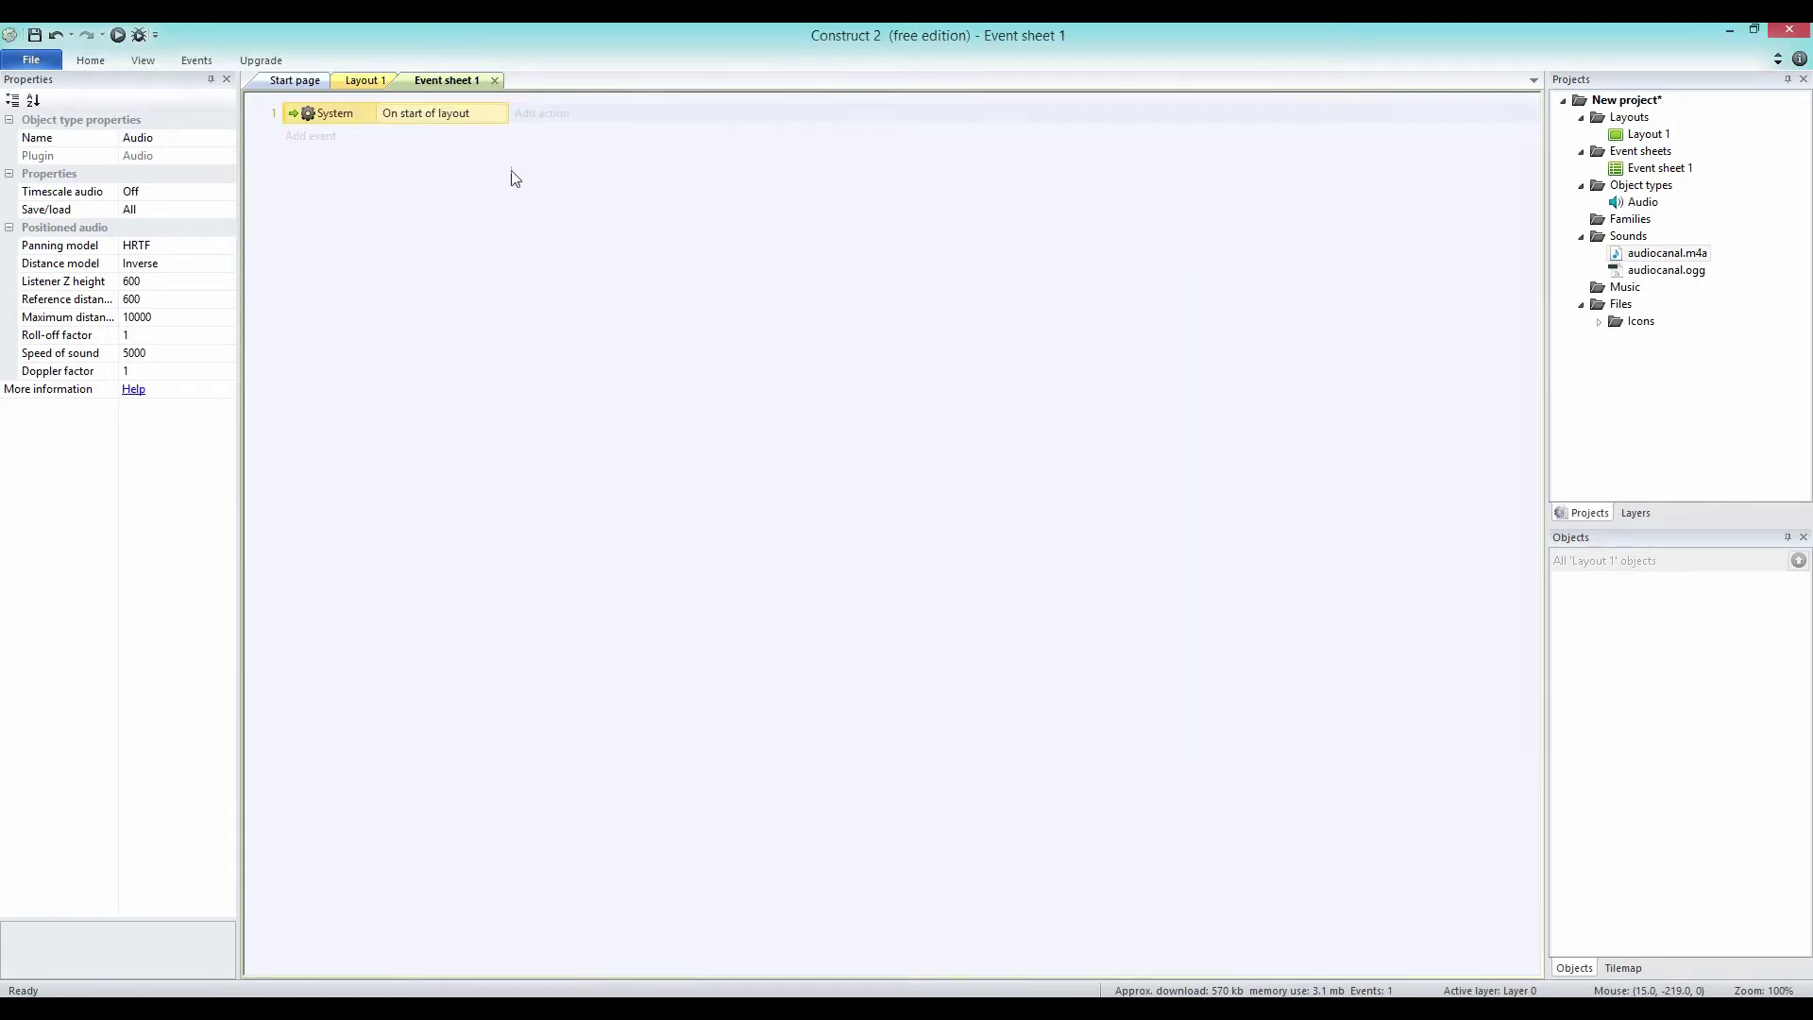
# Add an Audio Play action to the start-of-layout event for audiocanal, not looping, at volume 0, with the tag "SOM".
pyautogui.click(541, 112)
pyautogui.doubleClick(753, 373)
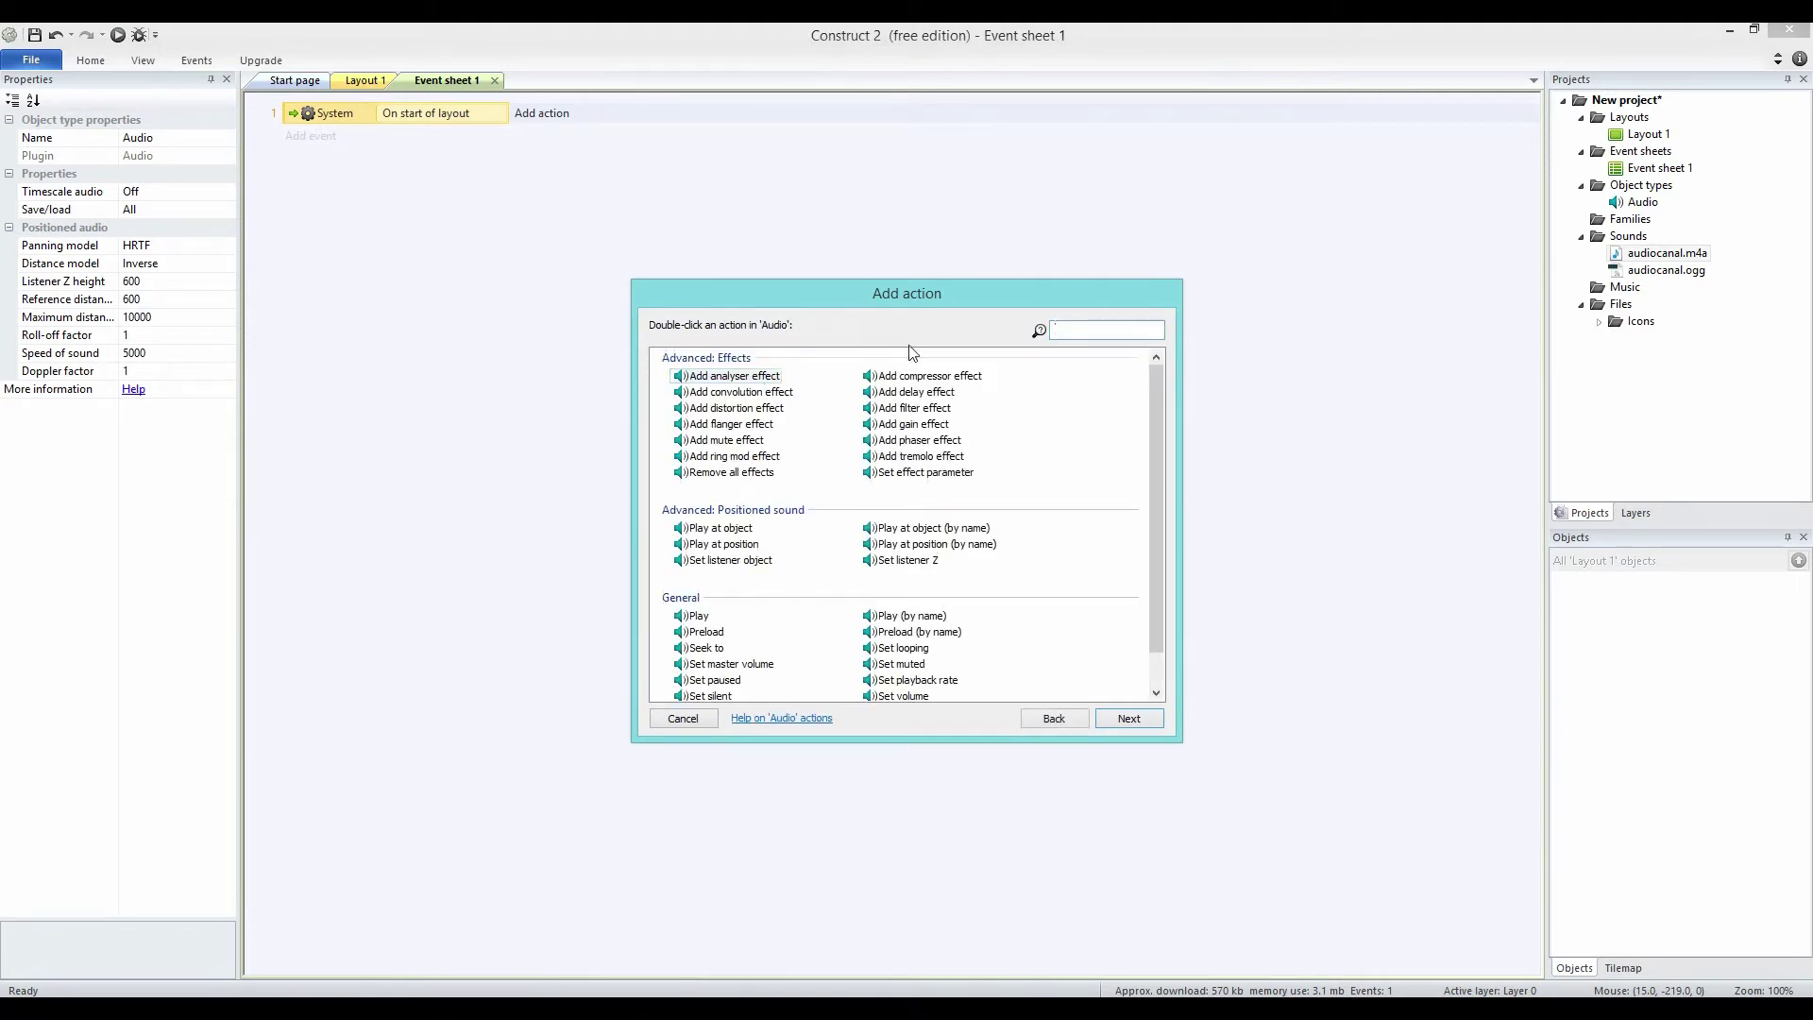
pyautogui.write('play')
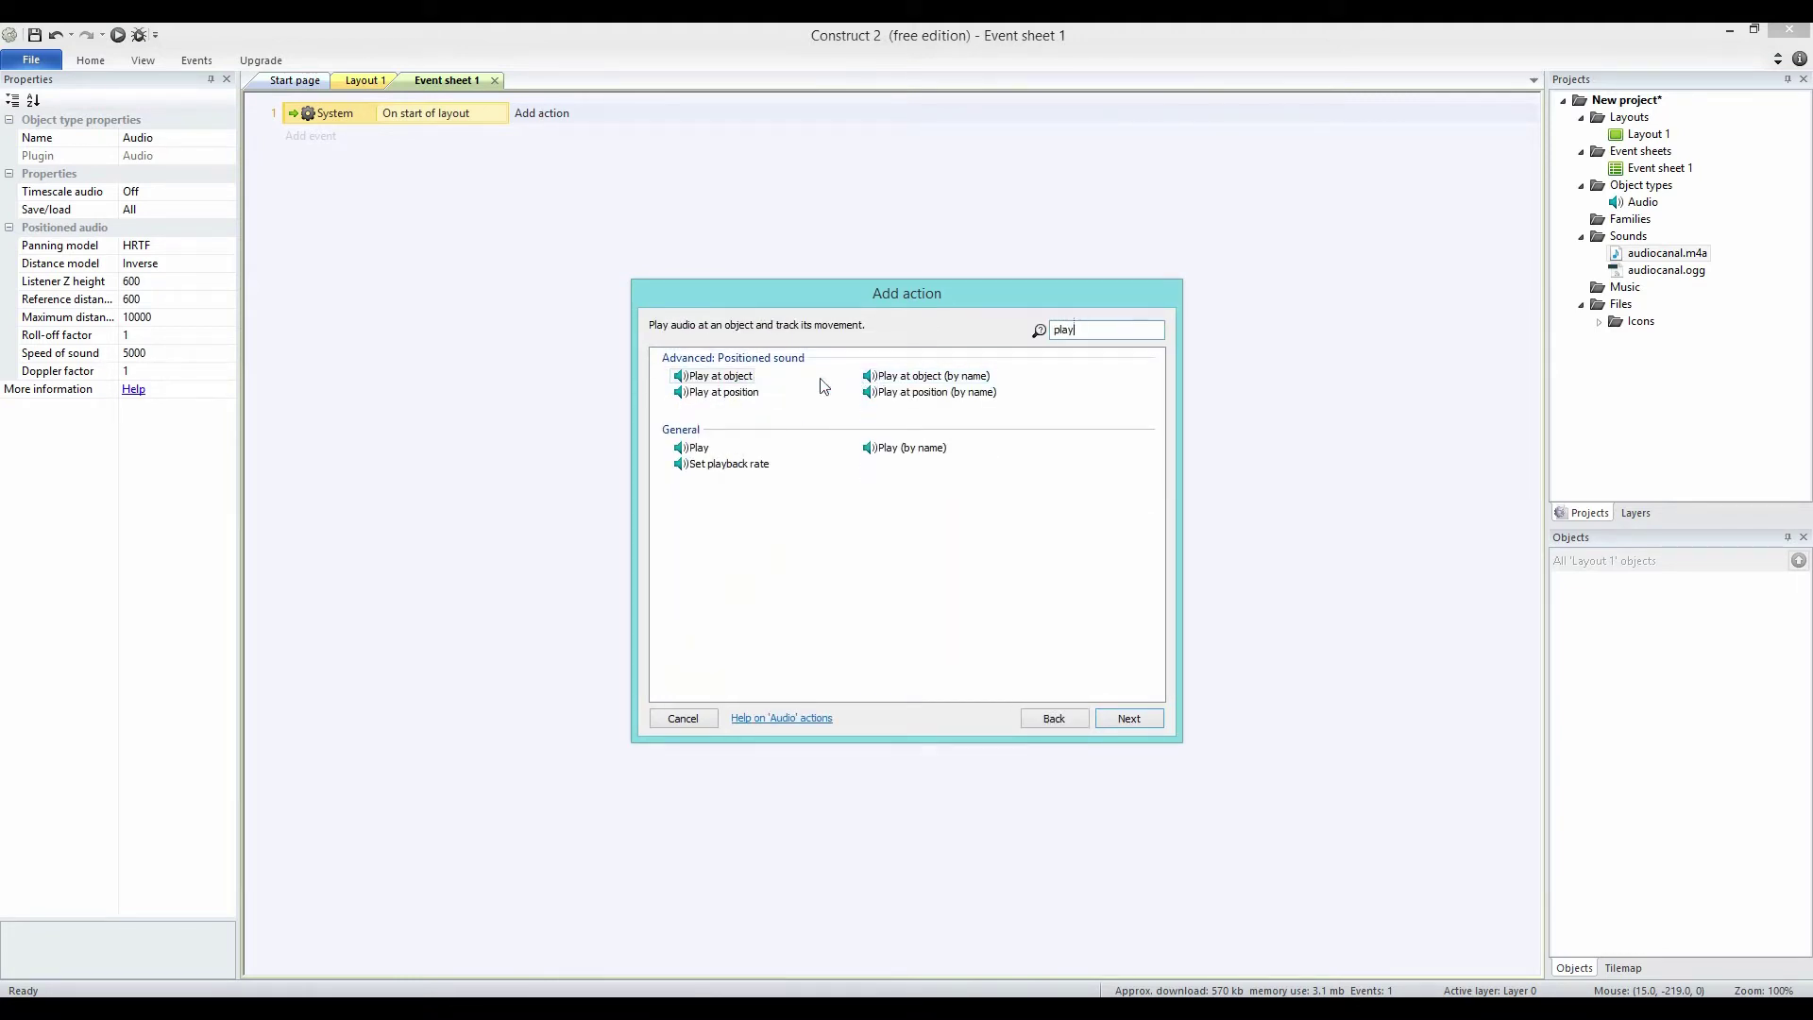
pyautogui.click(699, 451)
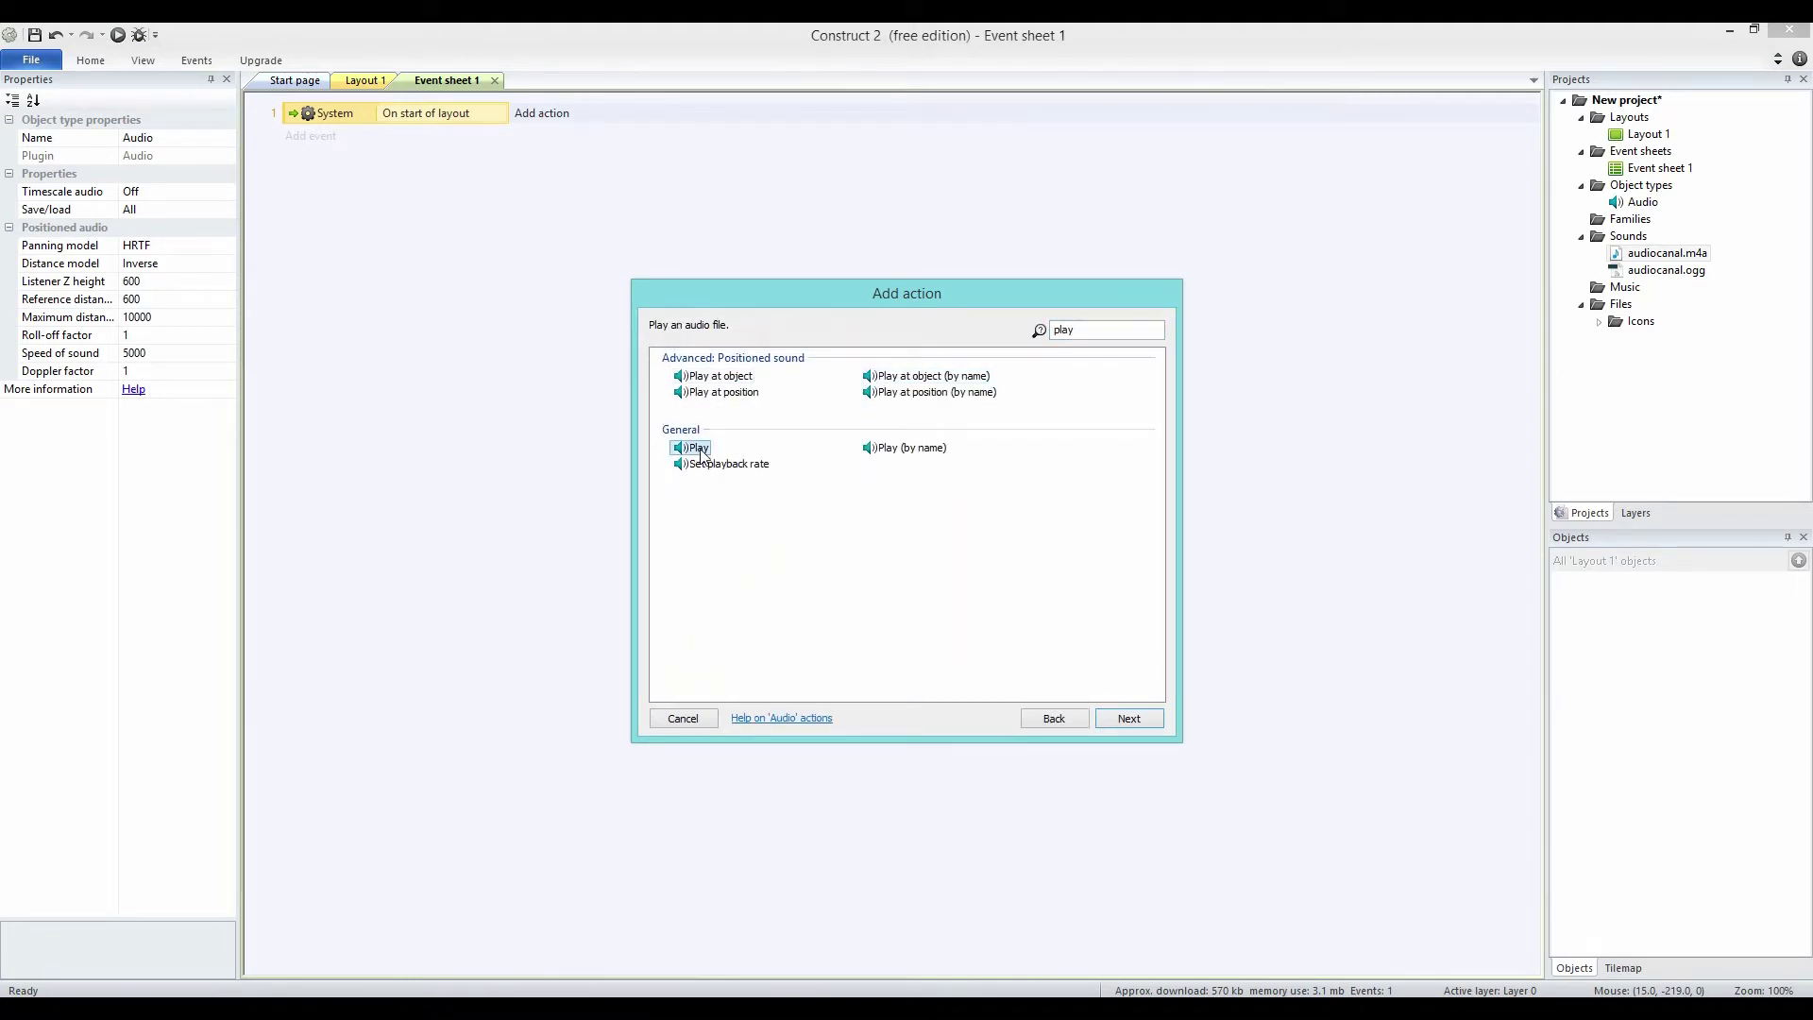
pyautogui.doubleClick(699, 449)
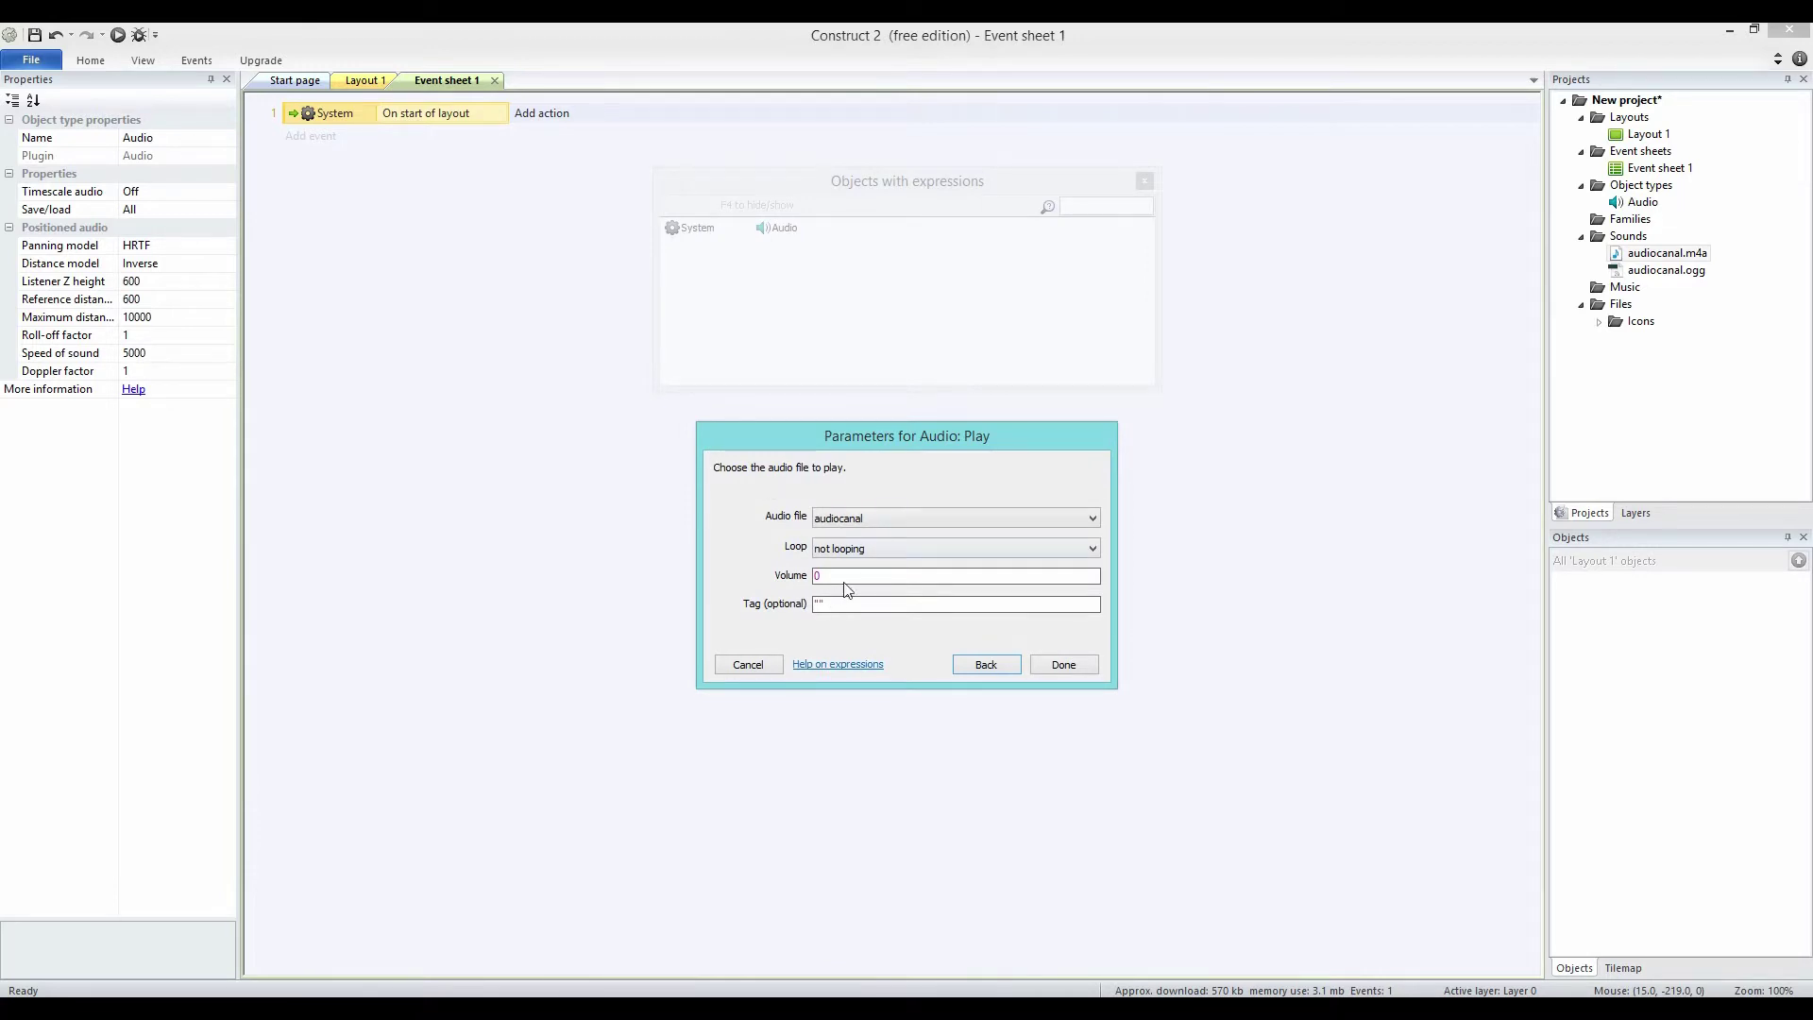
pyautogui.click(820, 604)
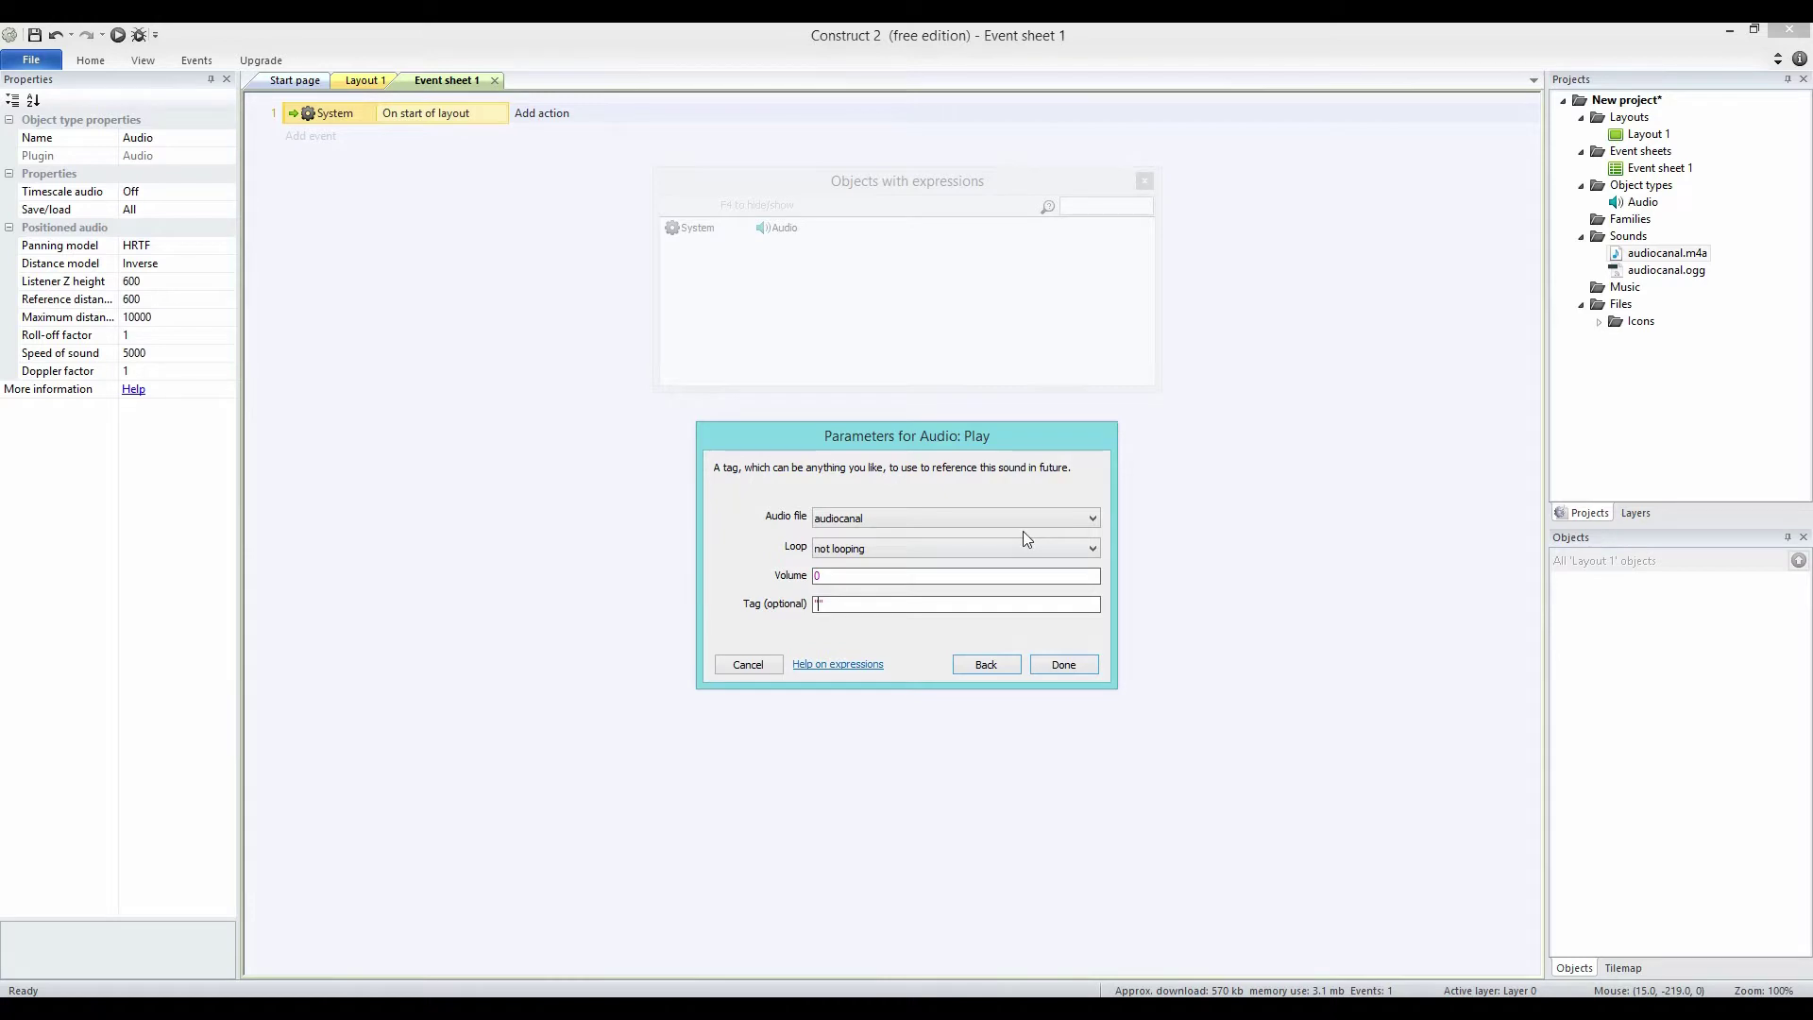
pyautogui.write('SOM')
pyautogui.click(1058, 665)
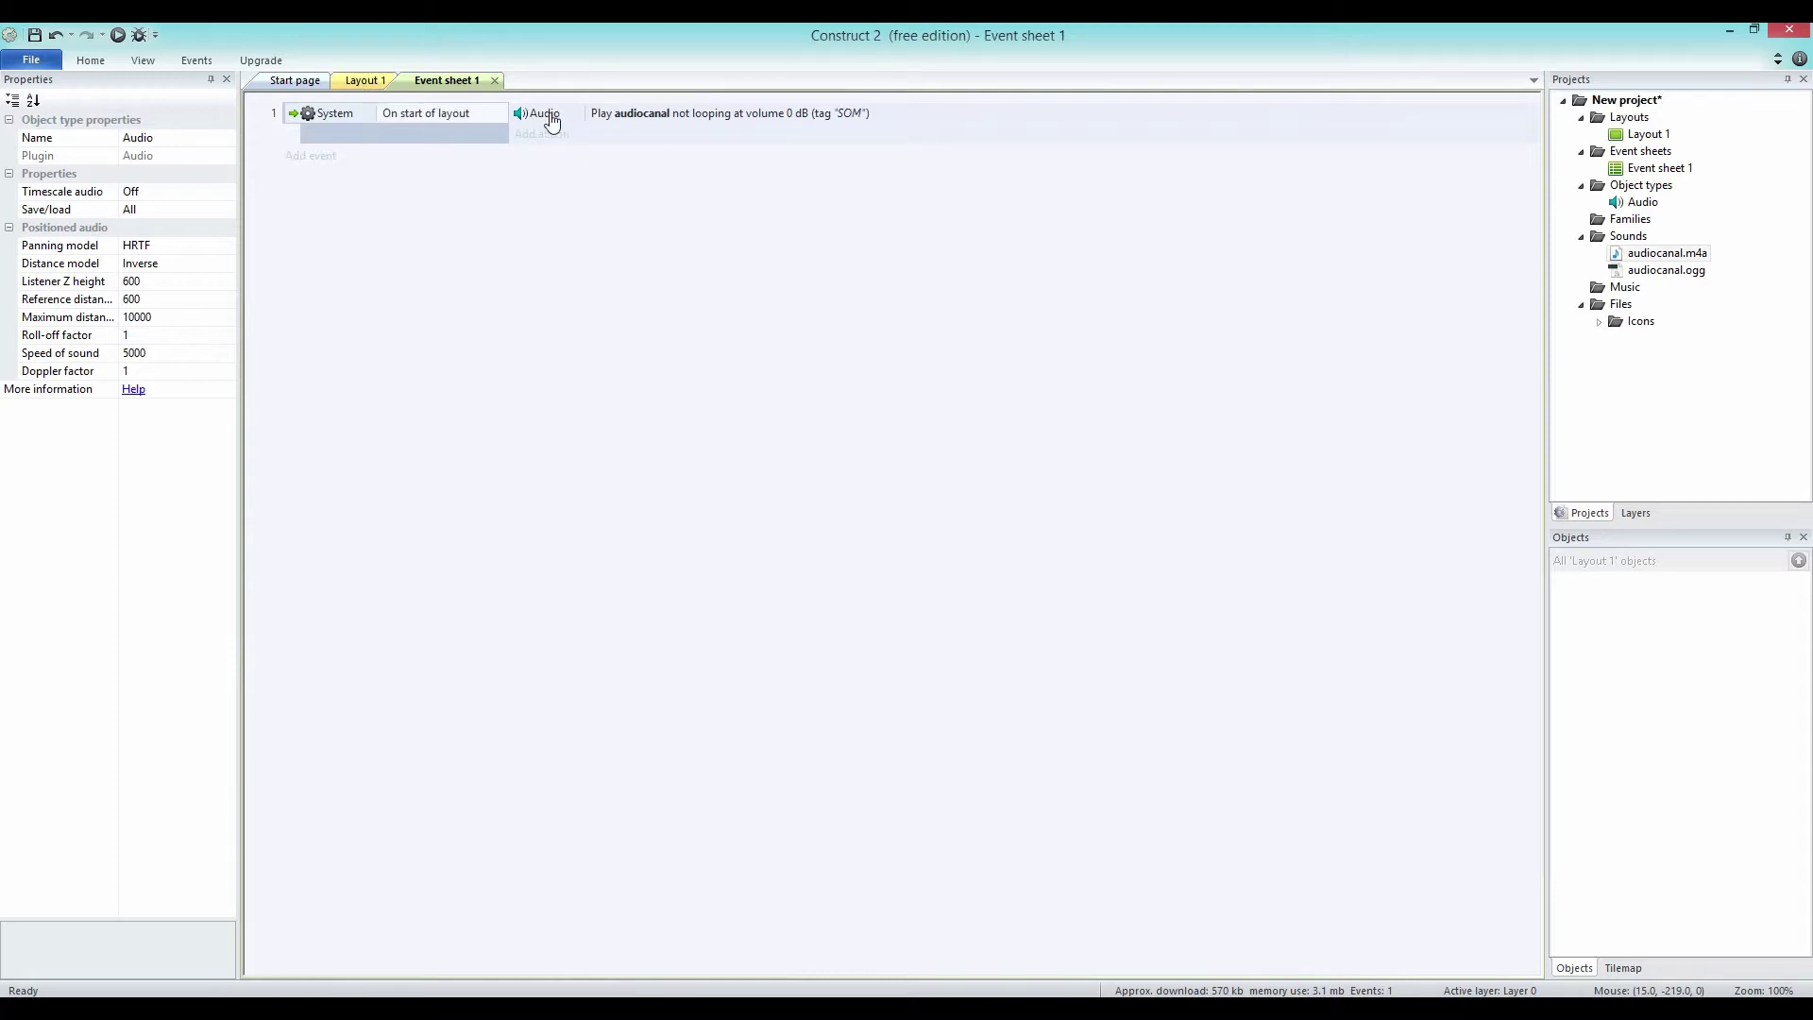
# Insert a Keyboard object into the project from Layout 1.
pyautogui.click(345, 83)
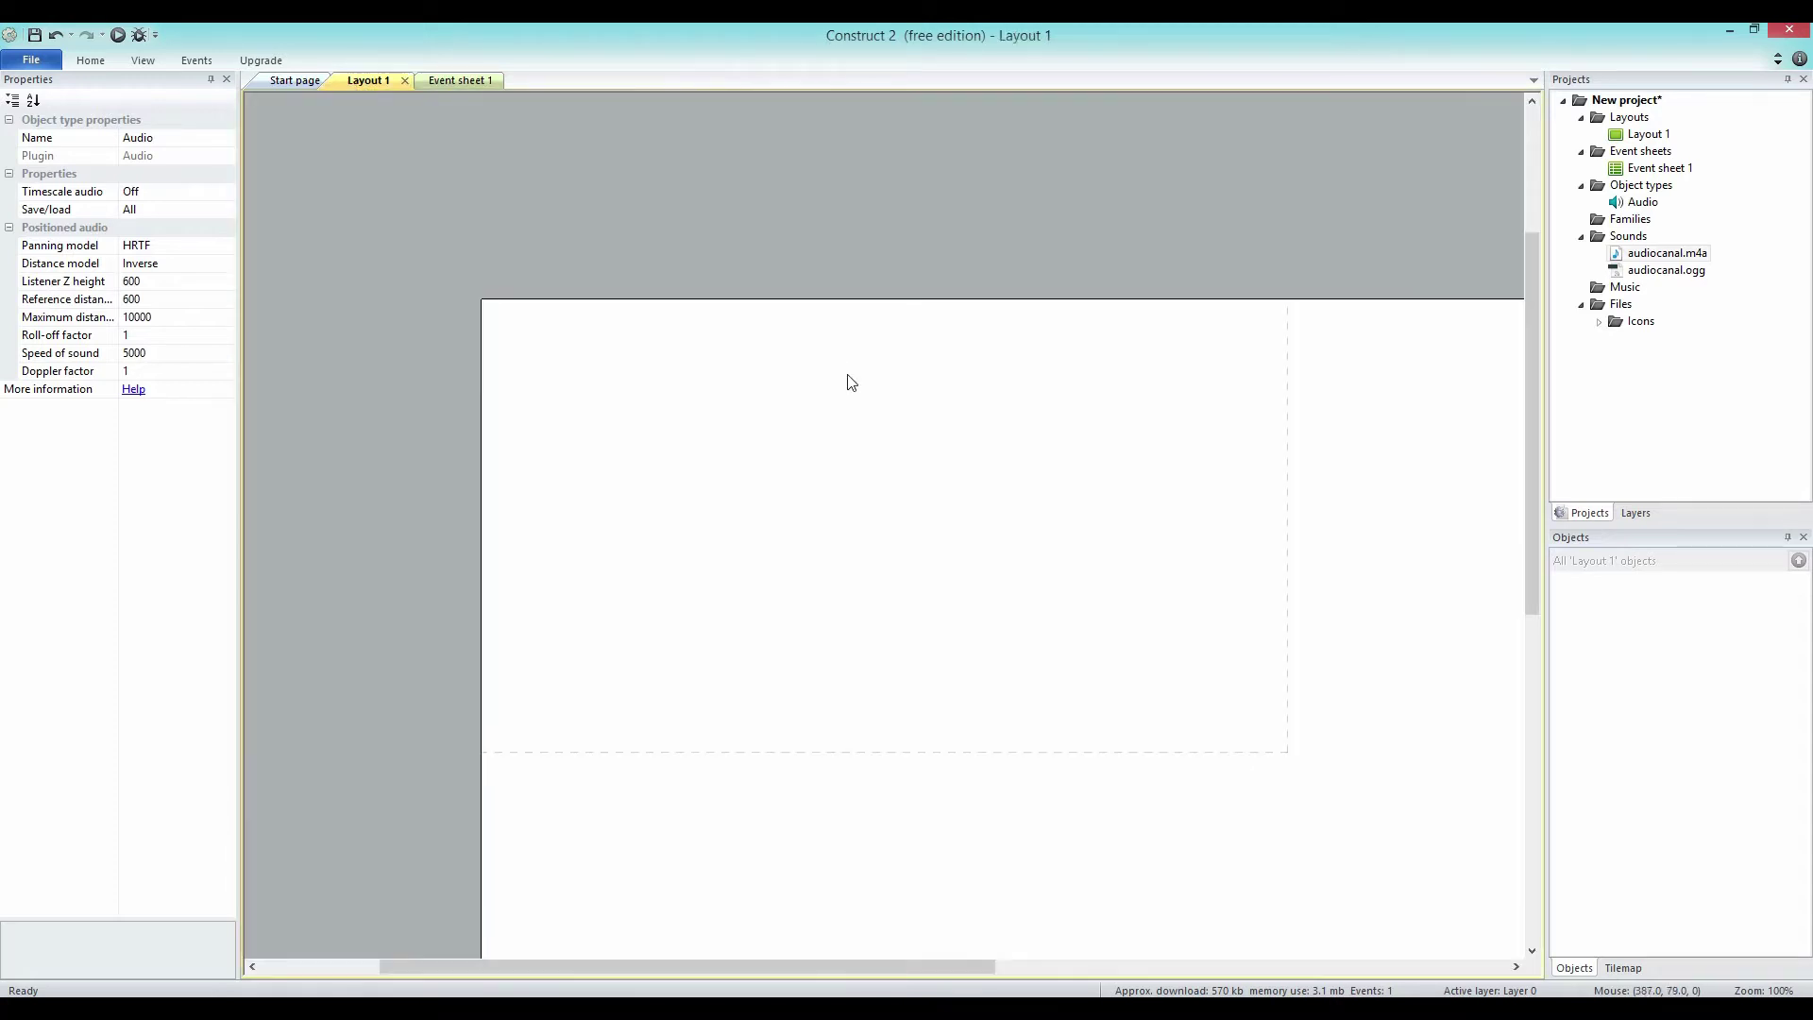
pyautogui.rightClick(1648, 187)
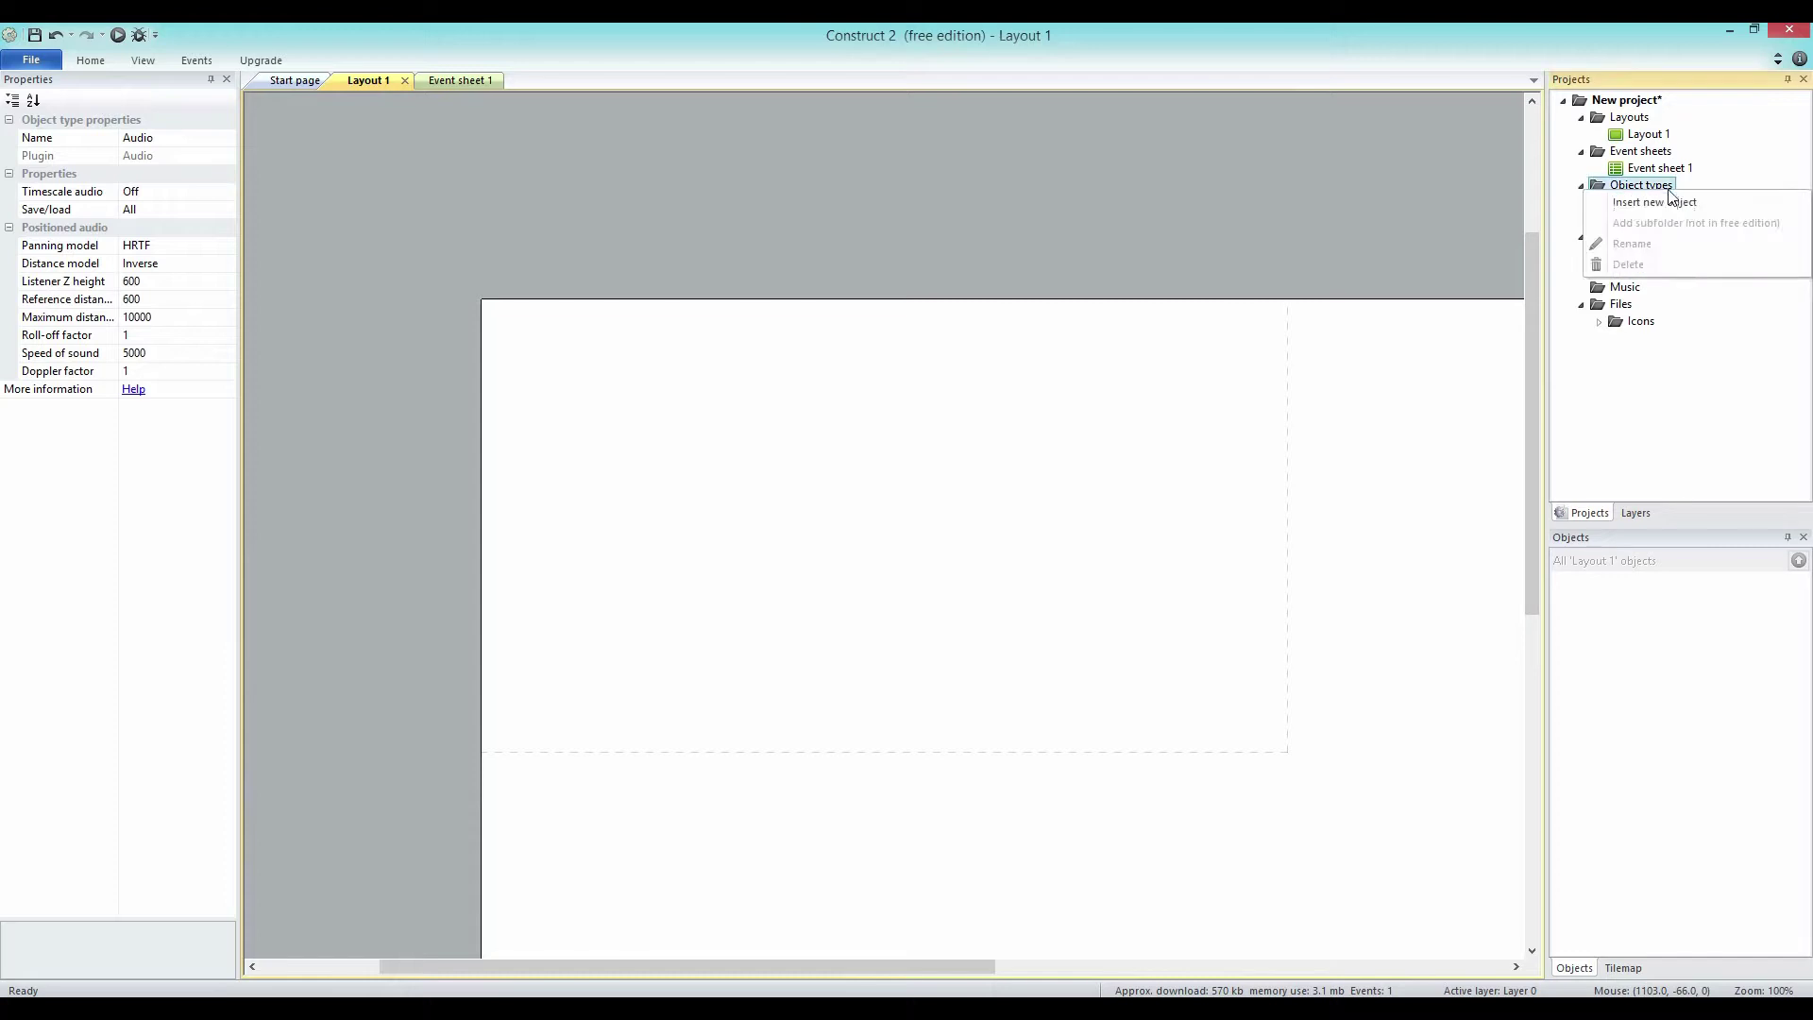
pyautogui.click(1673, 205)
pyautogui.moveTo(1170, 417); pyautogui.dragTo(1168, 465)
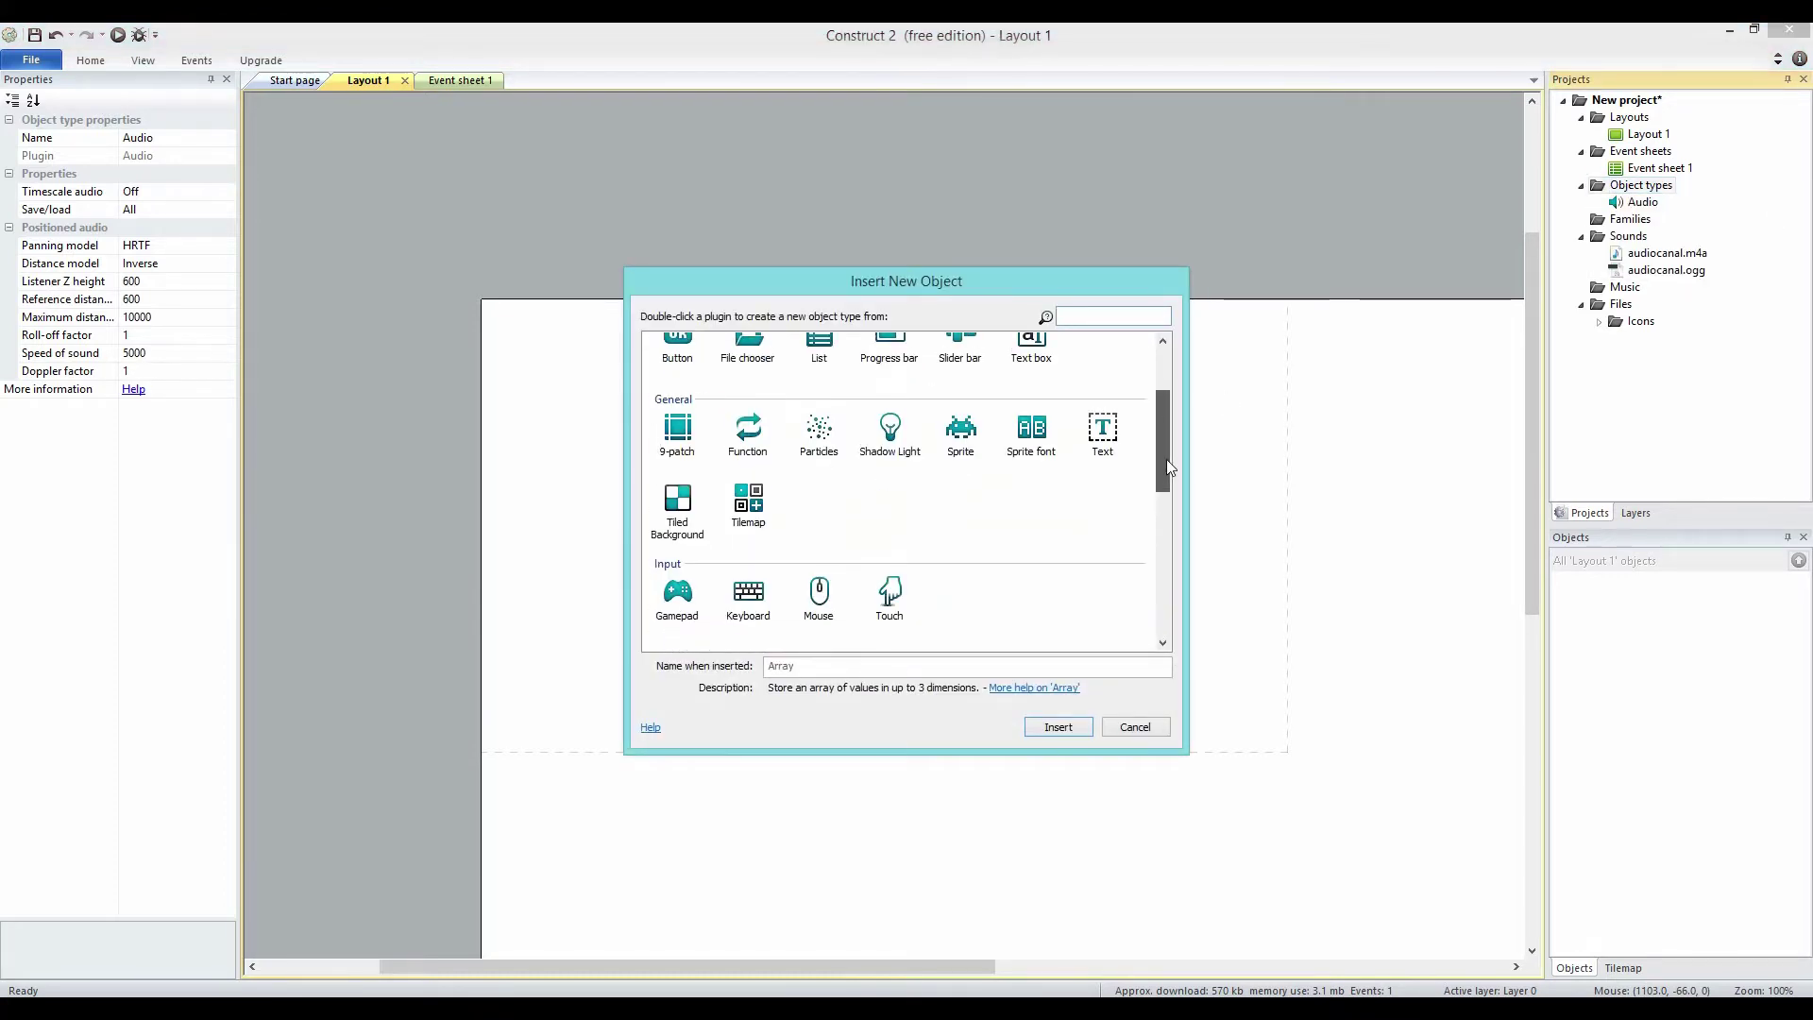
pyautogui.click(770, 596)
pyautogui.click(1082, 723)
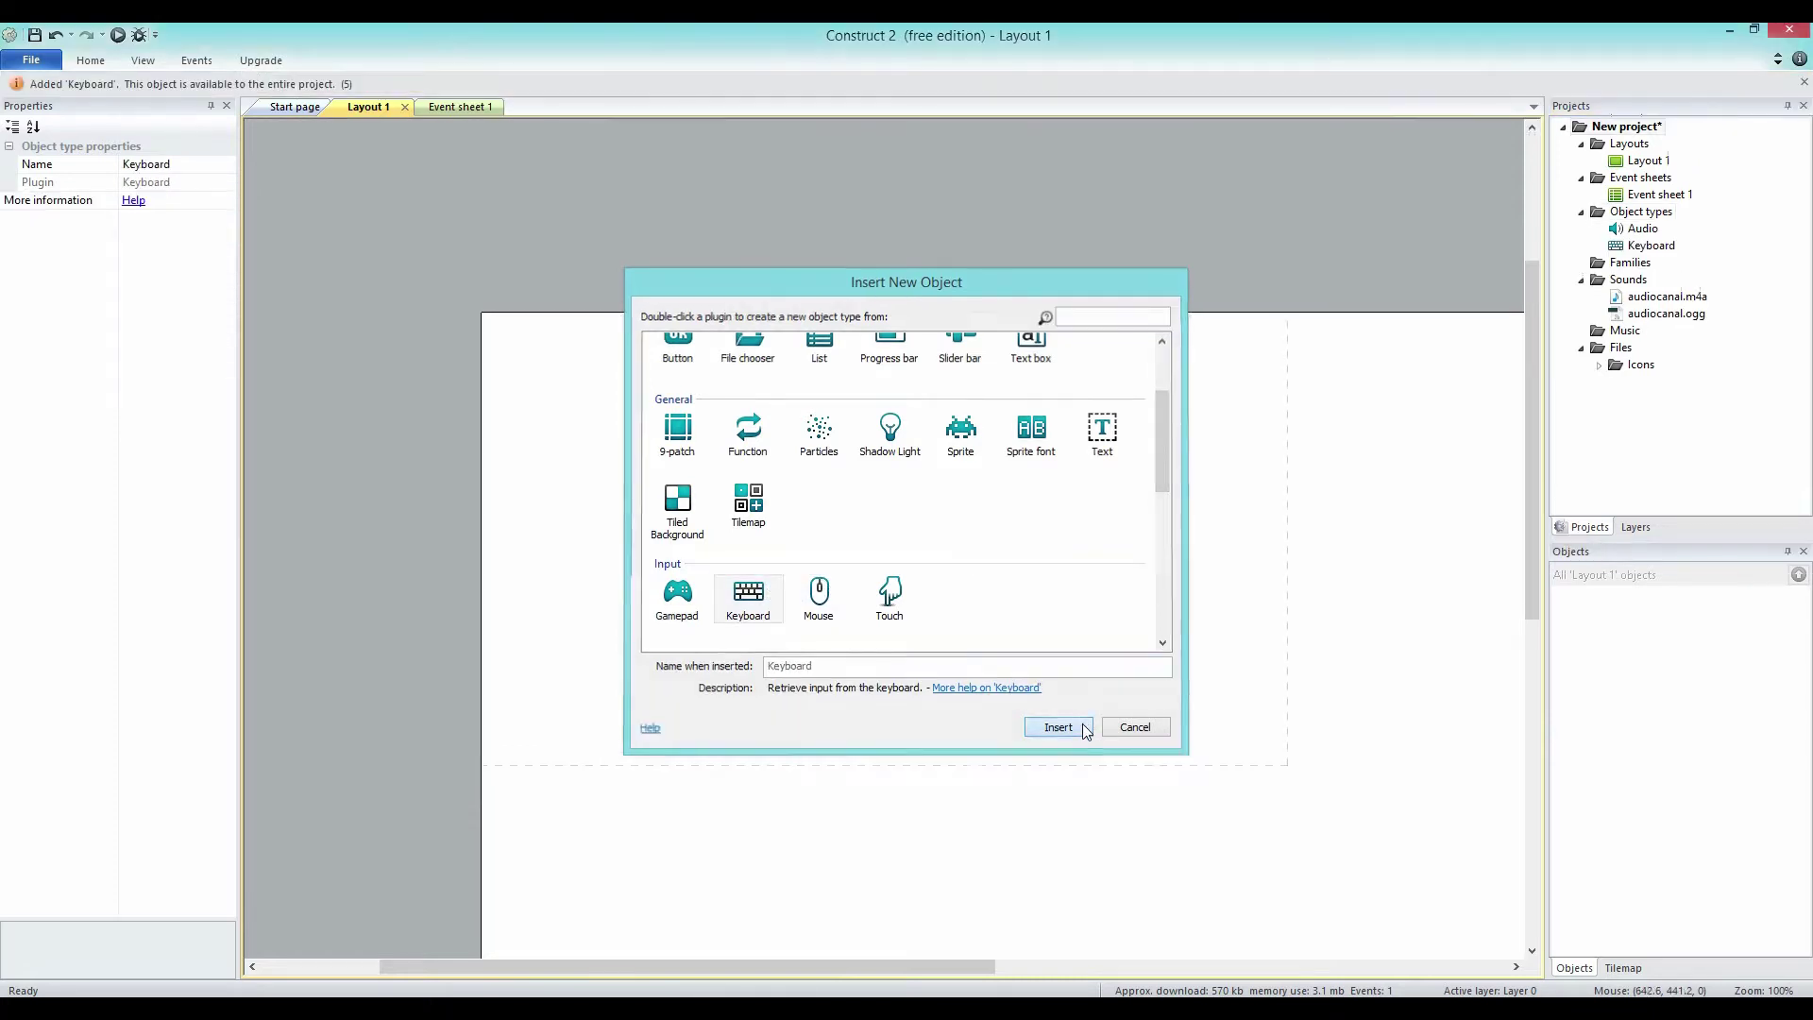
# Add a Keyboard "On key pressed" event for the S key to Event sheet 1.
pyautogui.click(459, 107)
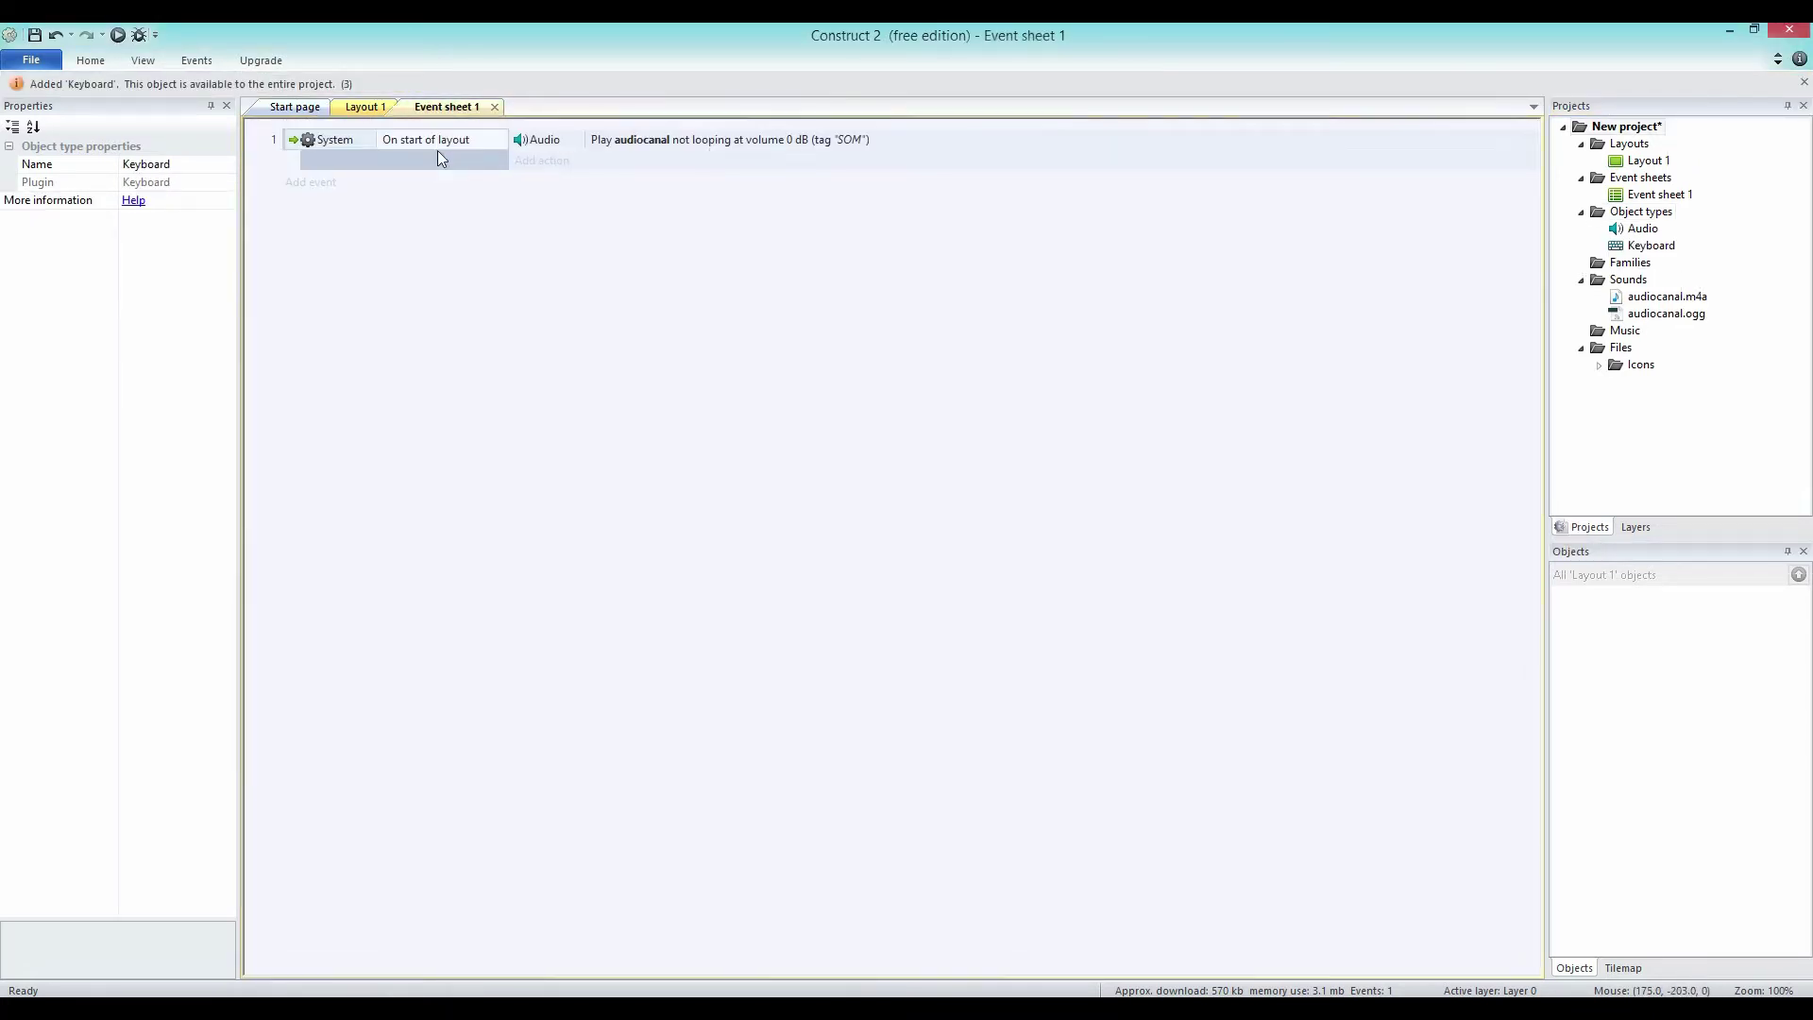
pyautogui.click(314, 183)
pyautogui.doubleClick(830, 378)
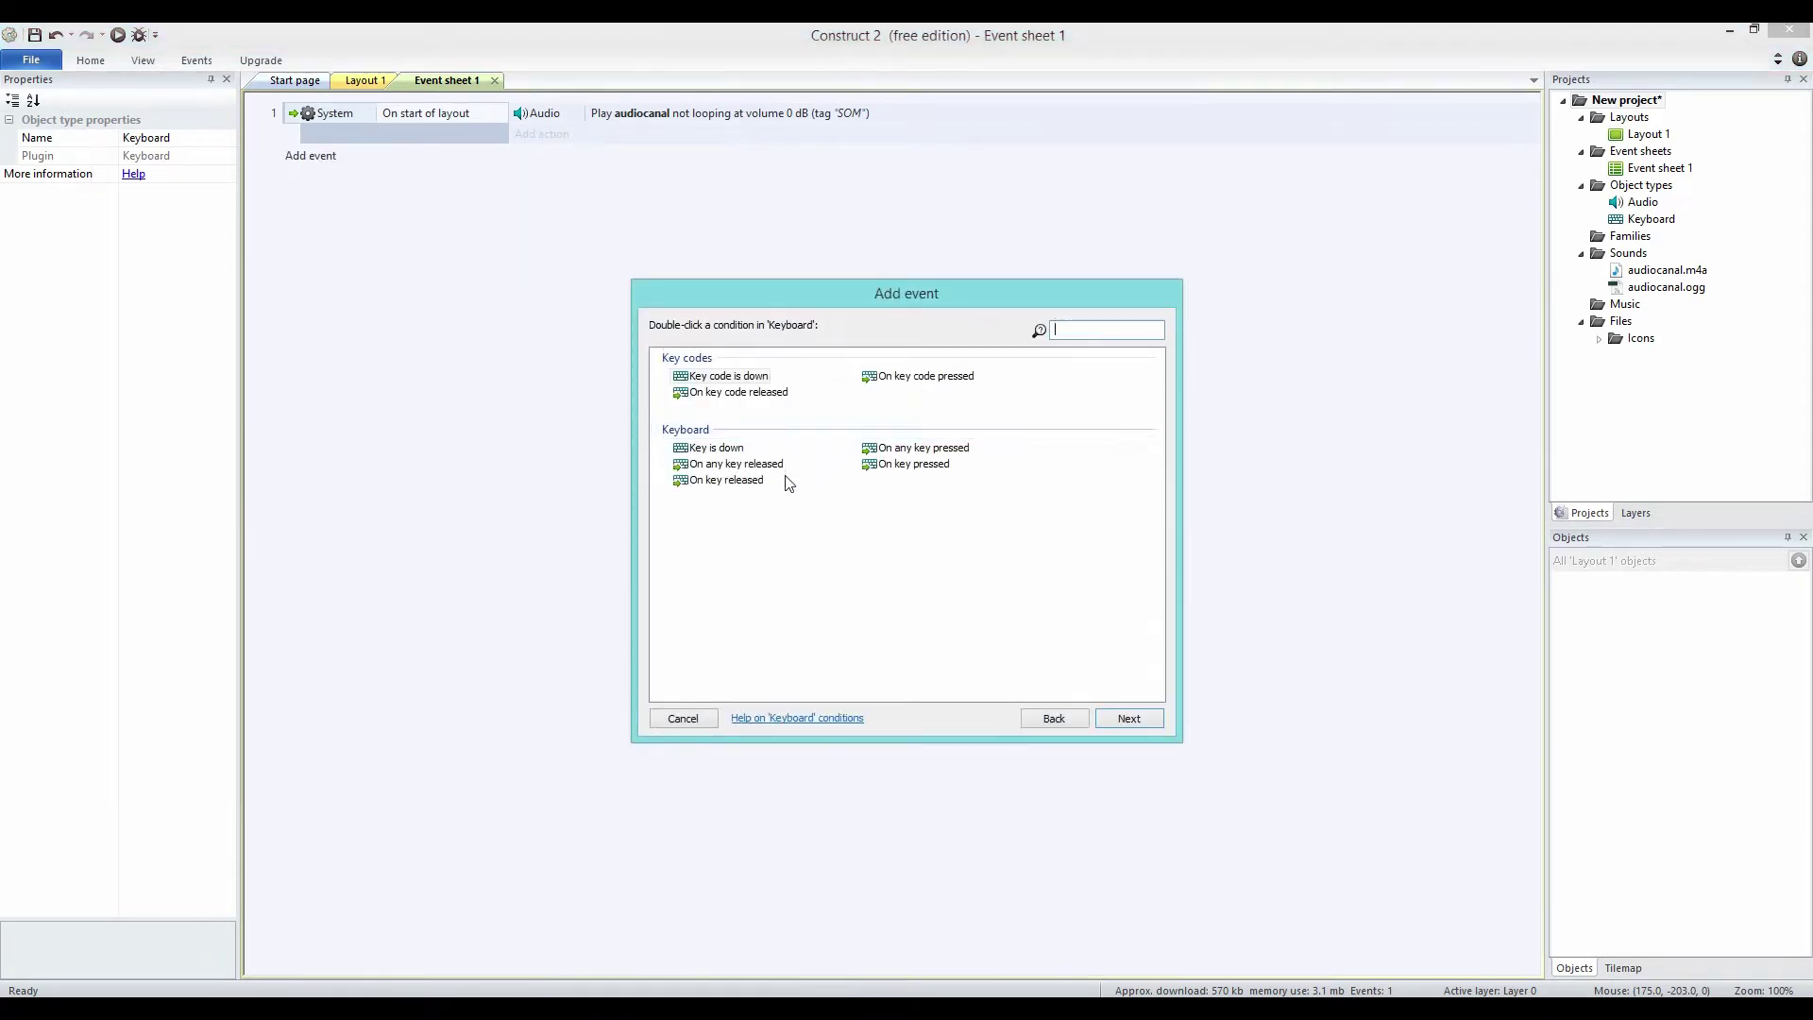
pyautogui.doubleClick(876, 465)
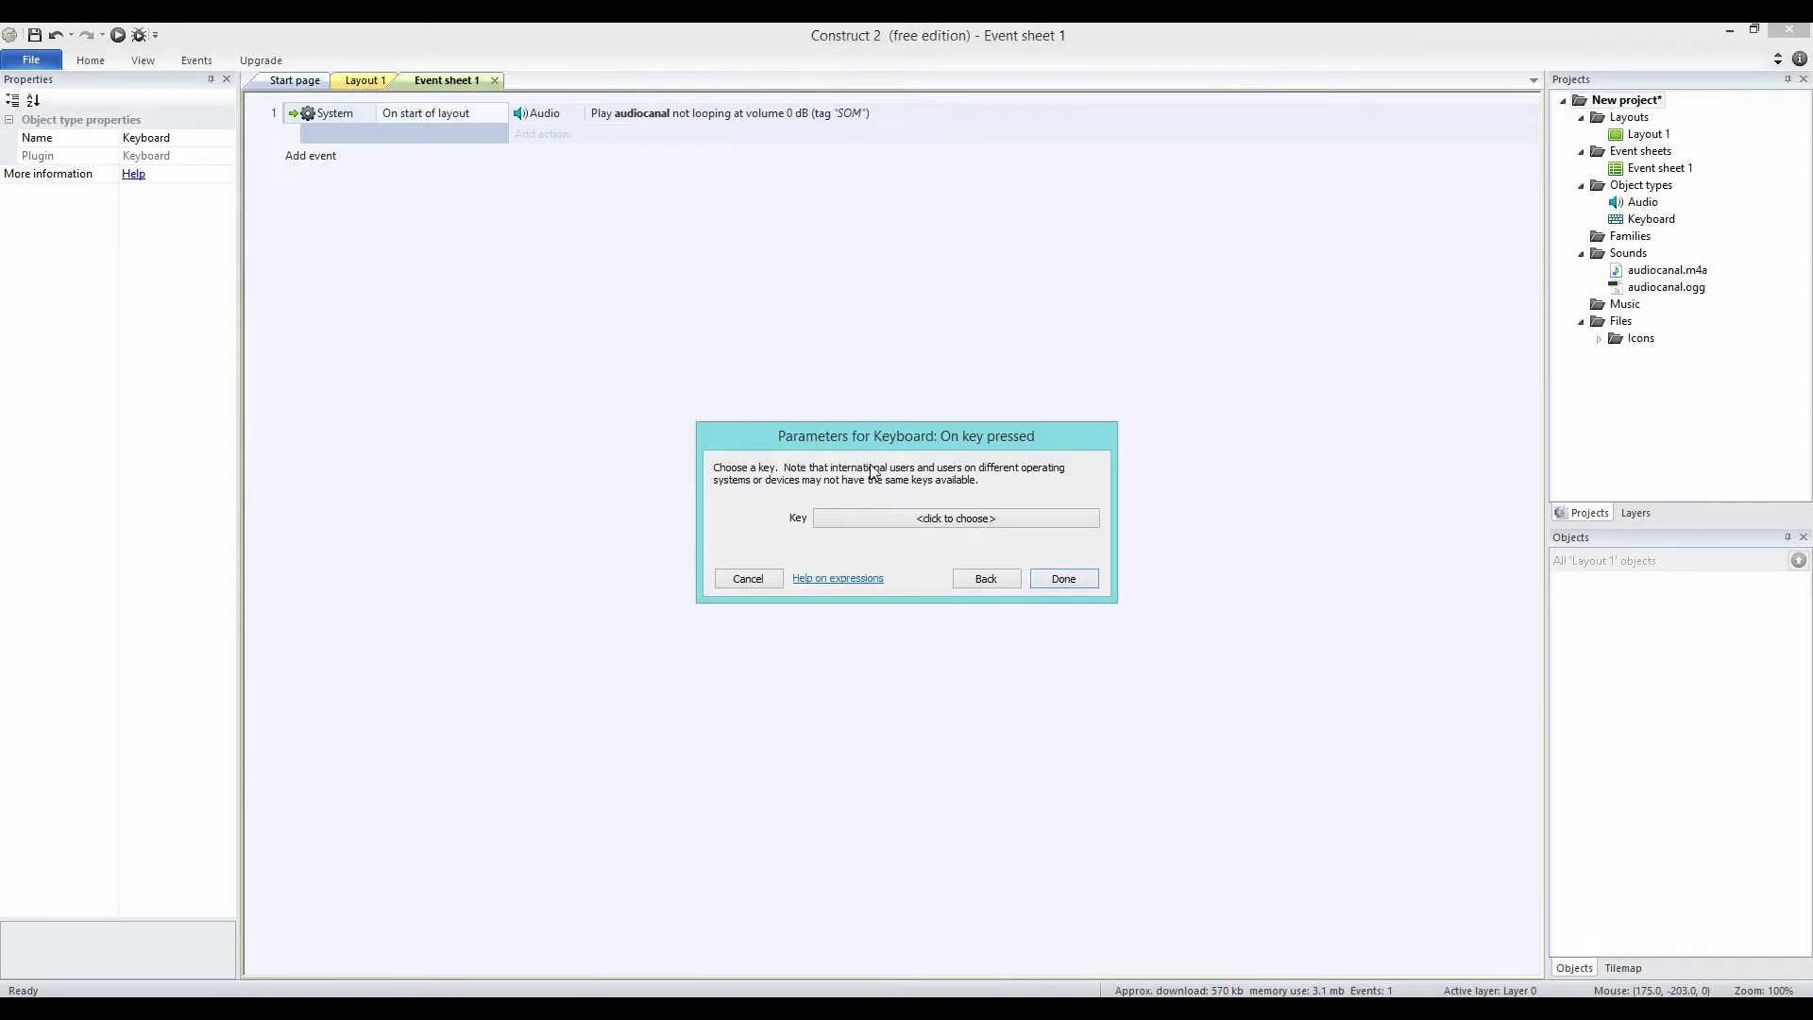
pyautogui.click(958, 518)
pyautogui.press('s')
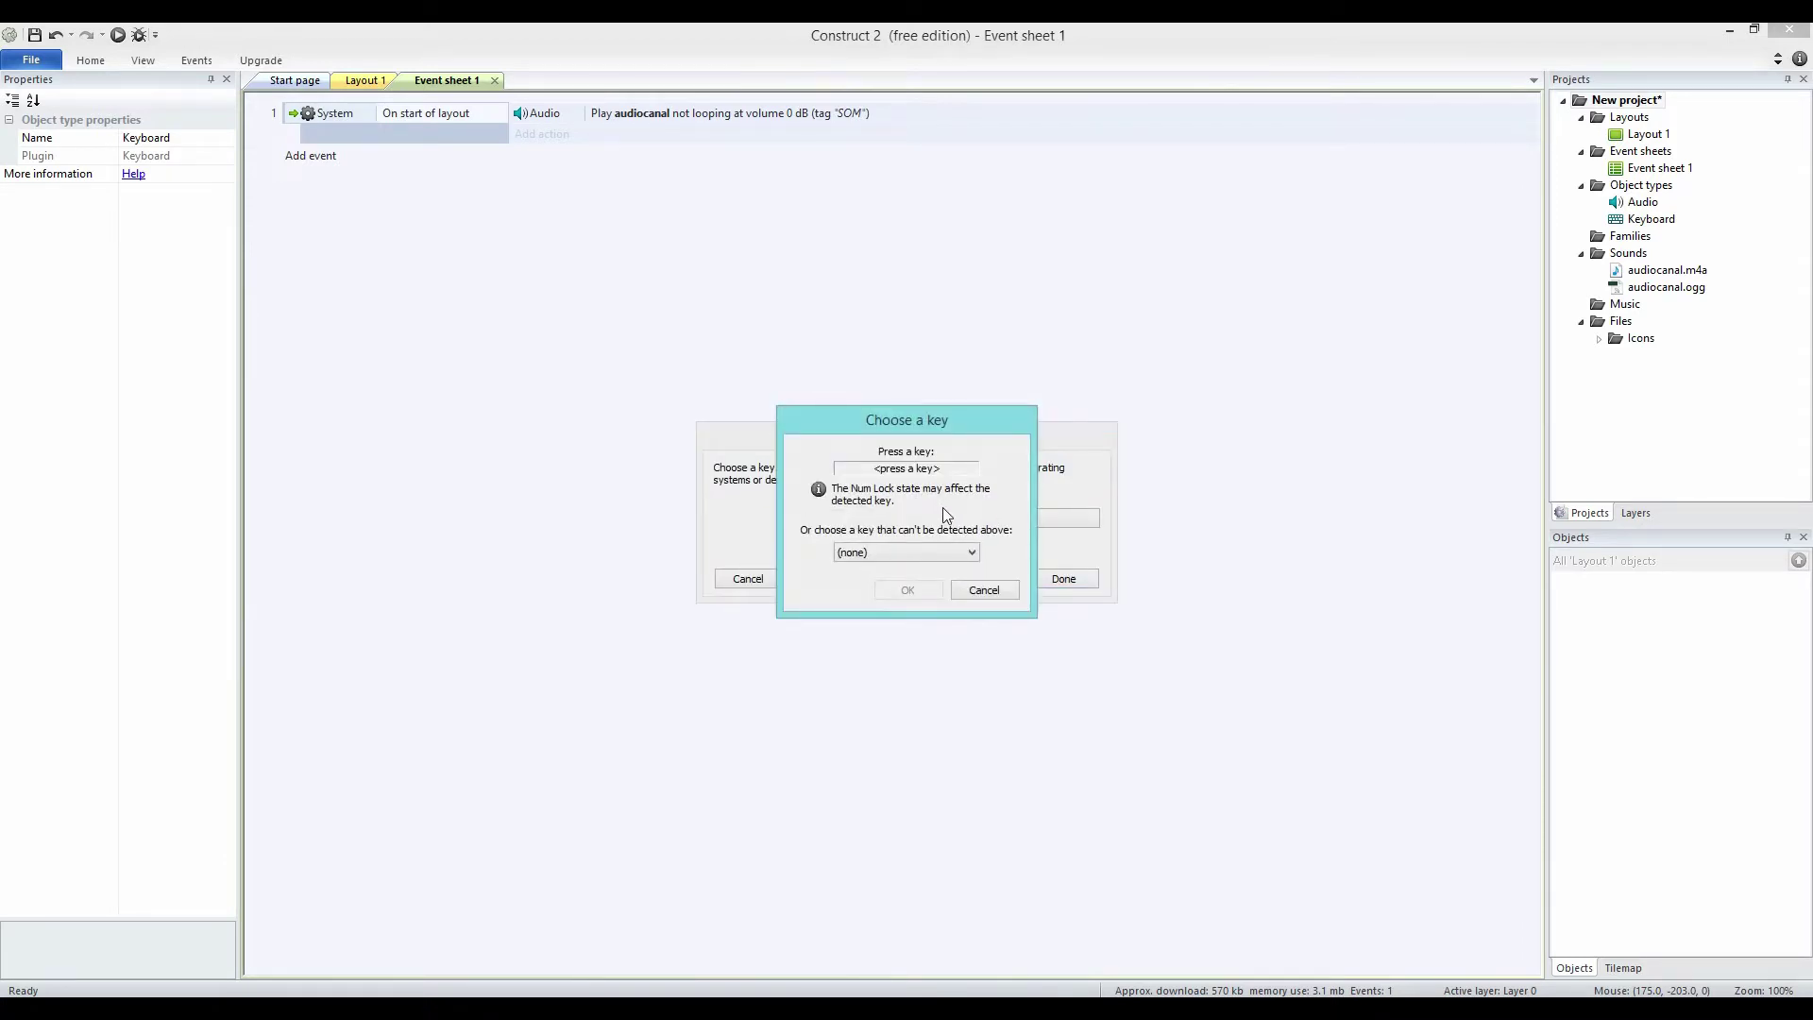
pyautogui.click(906, 589)
pyautogui.press('Return')
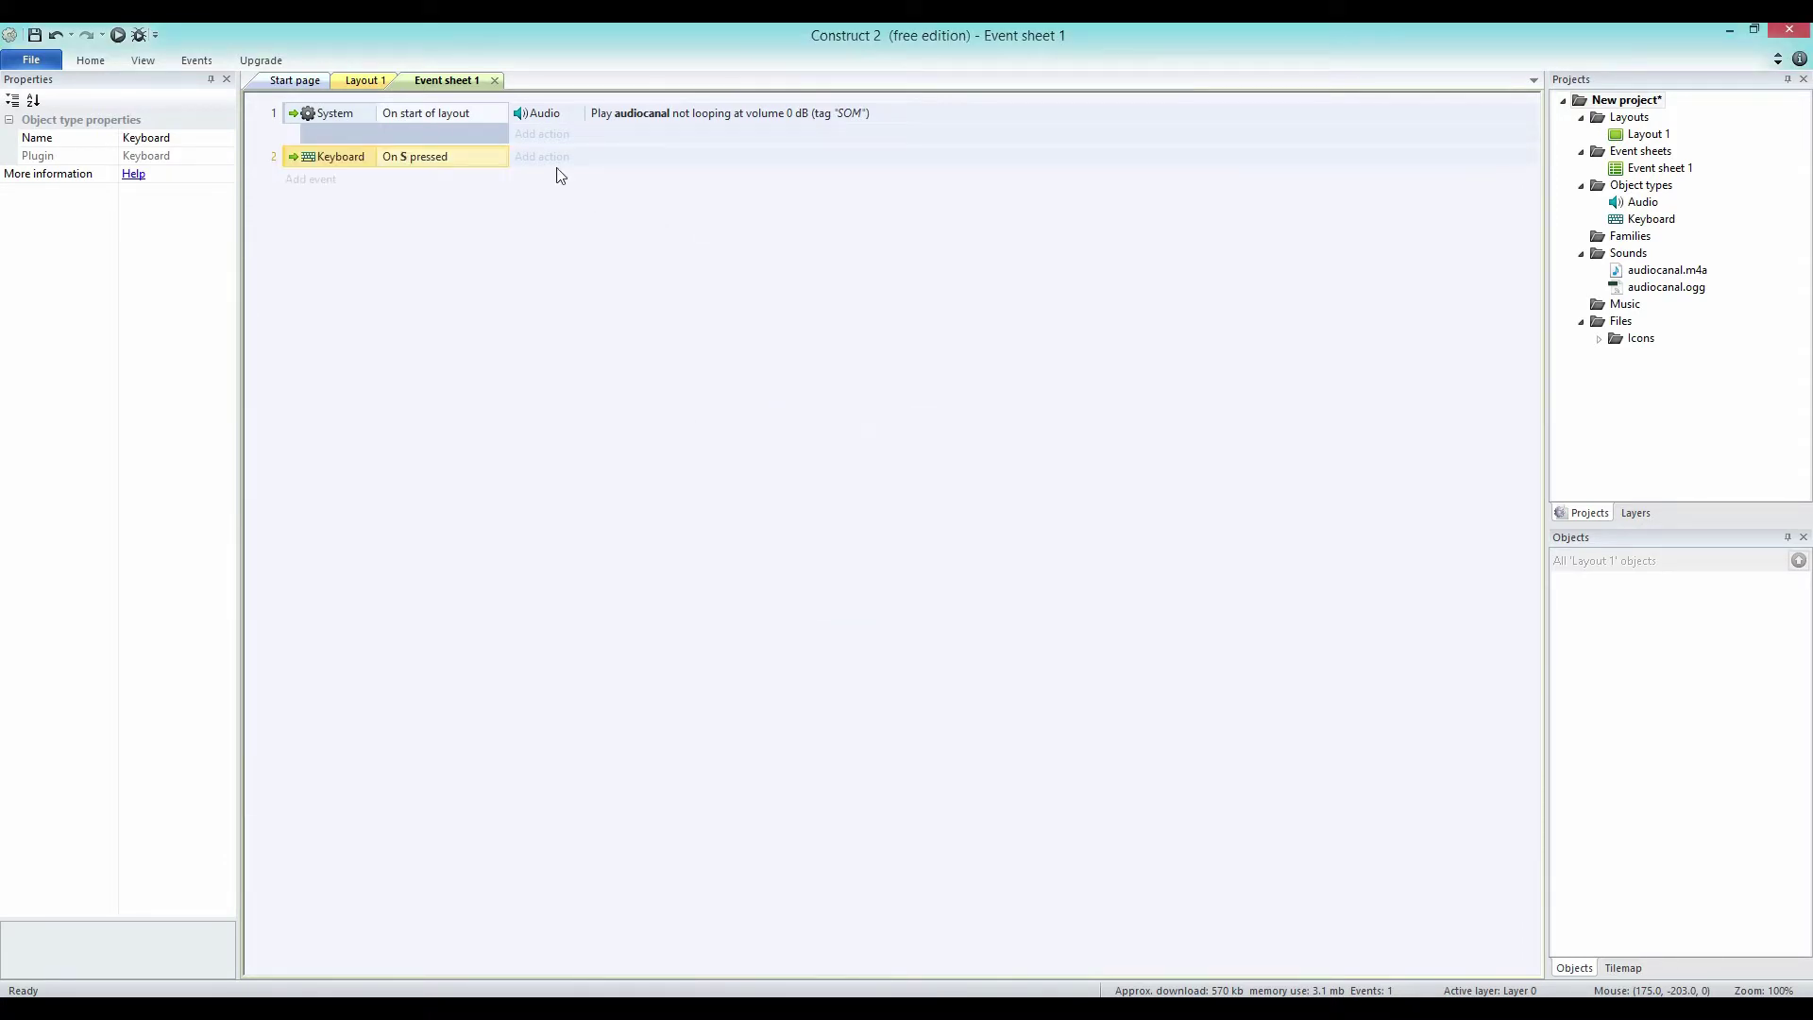
# Add an Audio Set volume action to the S key event, with the tag "SOM" and -20 dB.
pyautogui.click(555, 159)
pyautogui.doubleClick(779, 382)
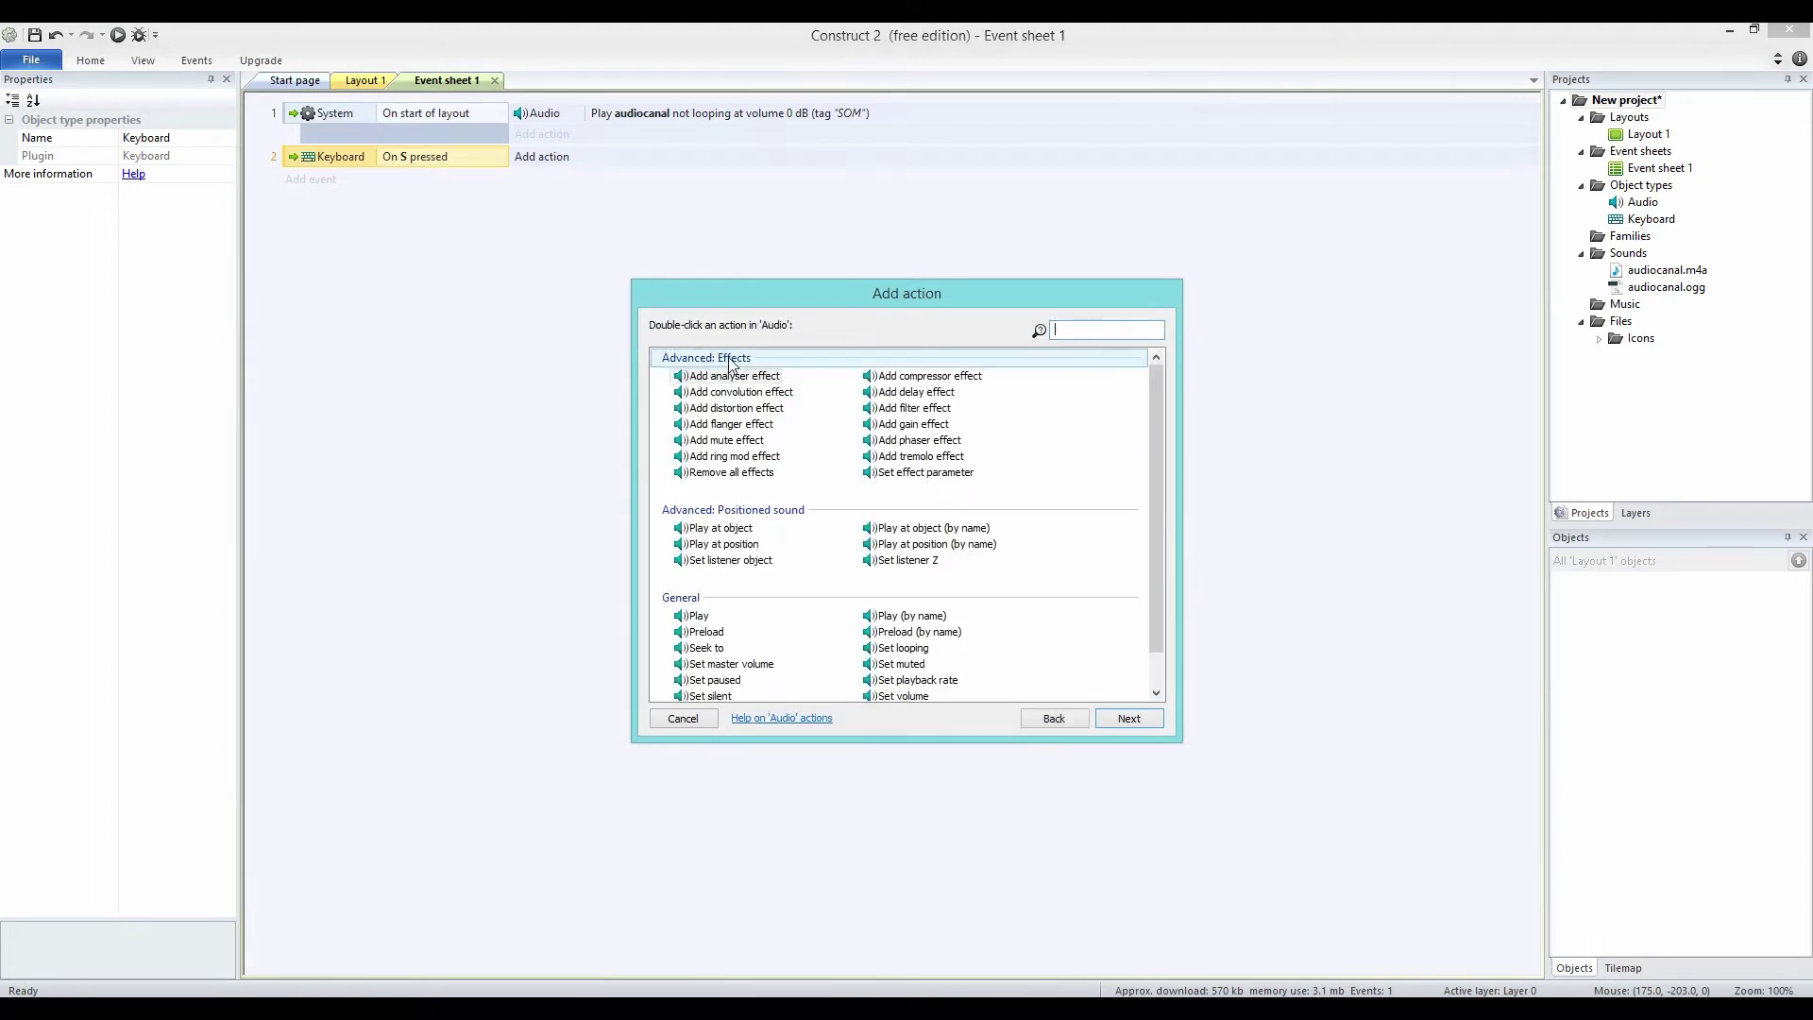
pyautogui.write('vol')
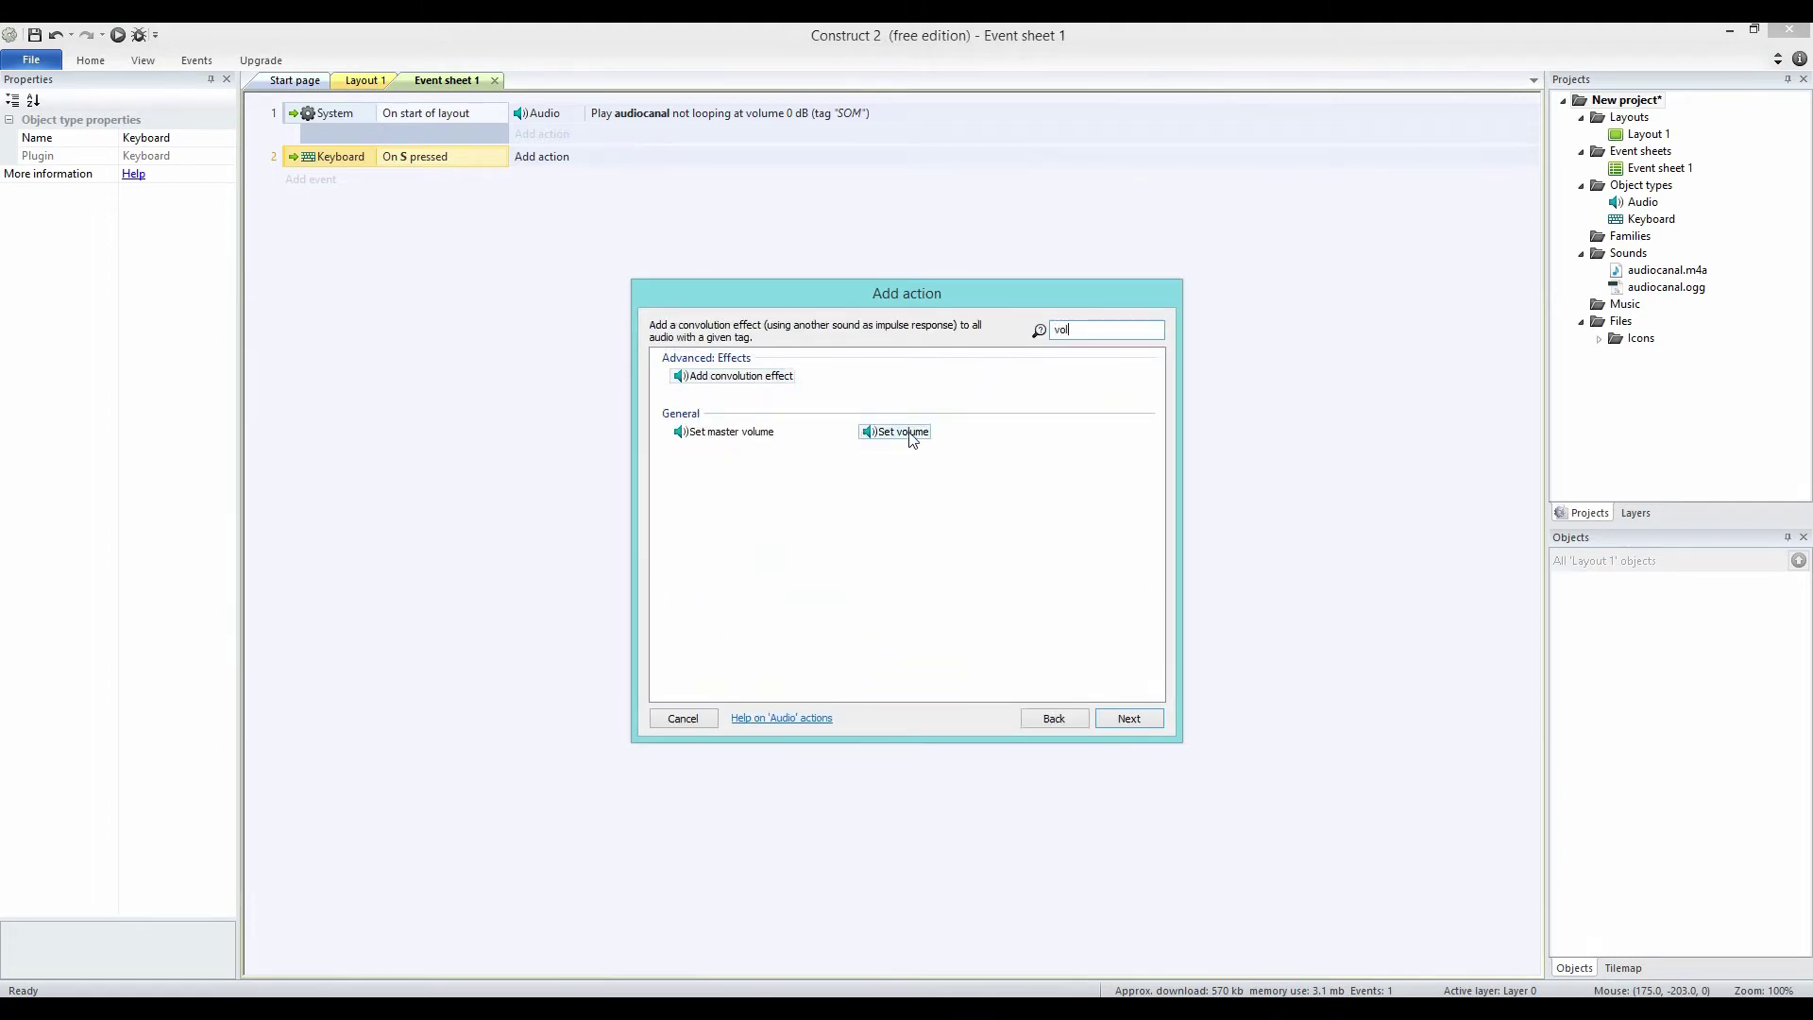
pyautogui.doubleClick(904, 433)
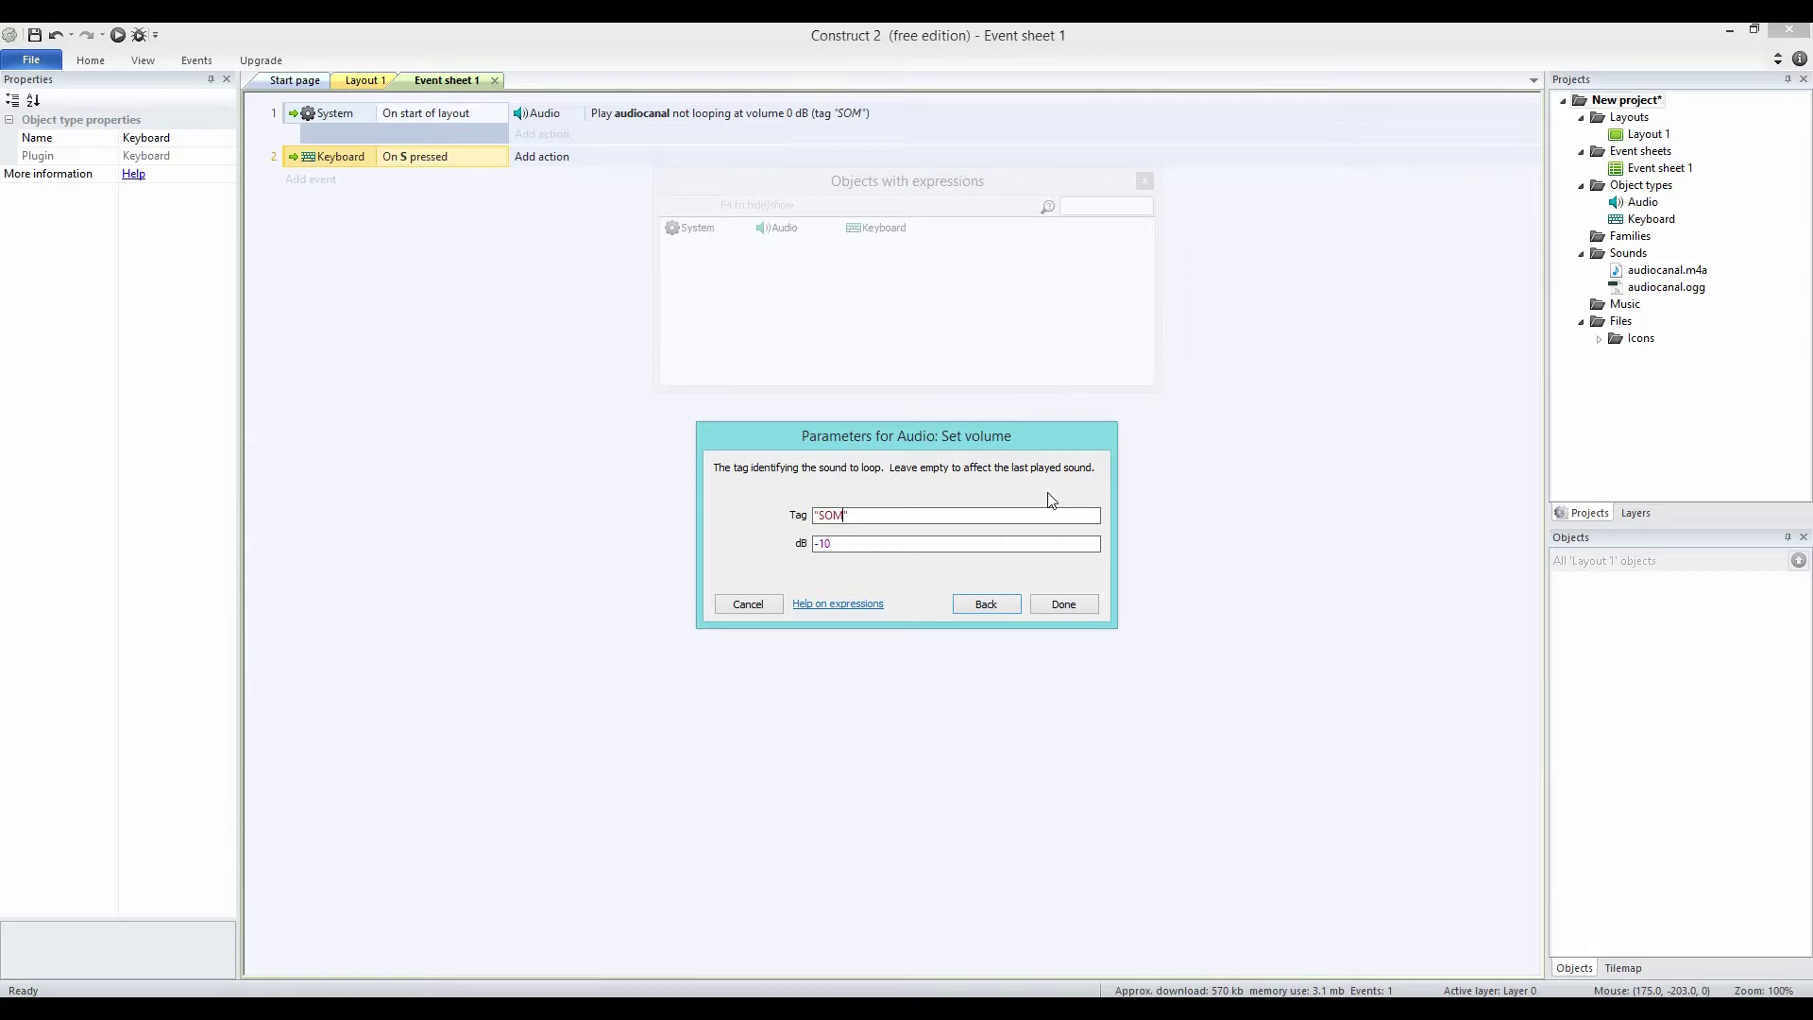
pyautogui.moveTo(862, 549); pyautogui.dragTo(818, 544)
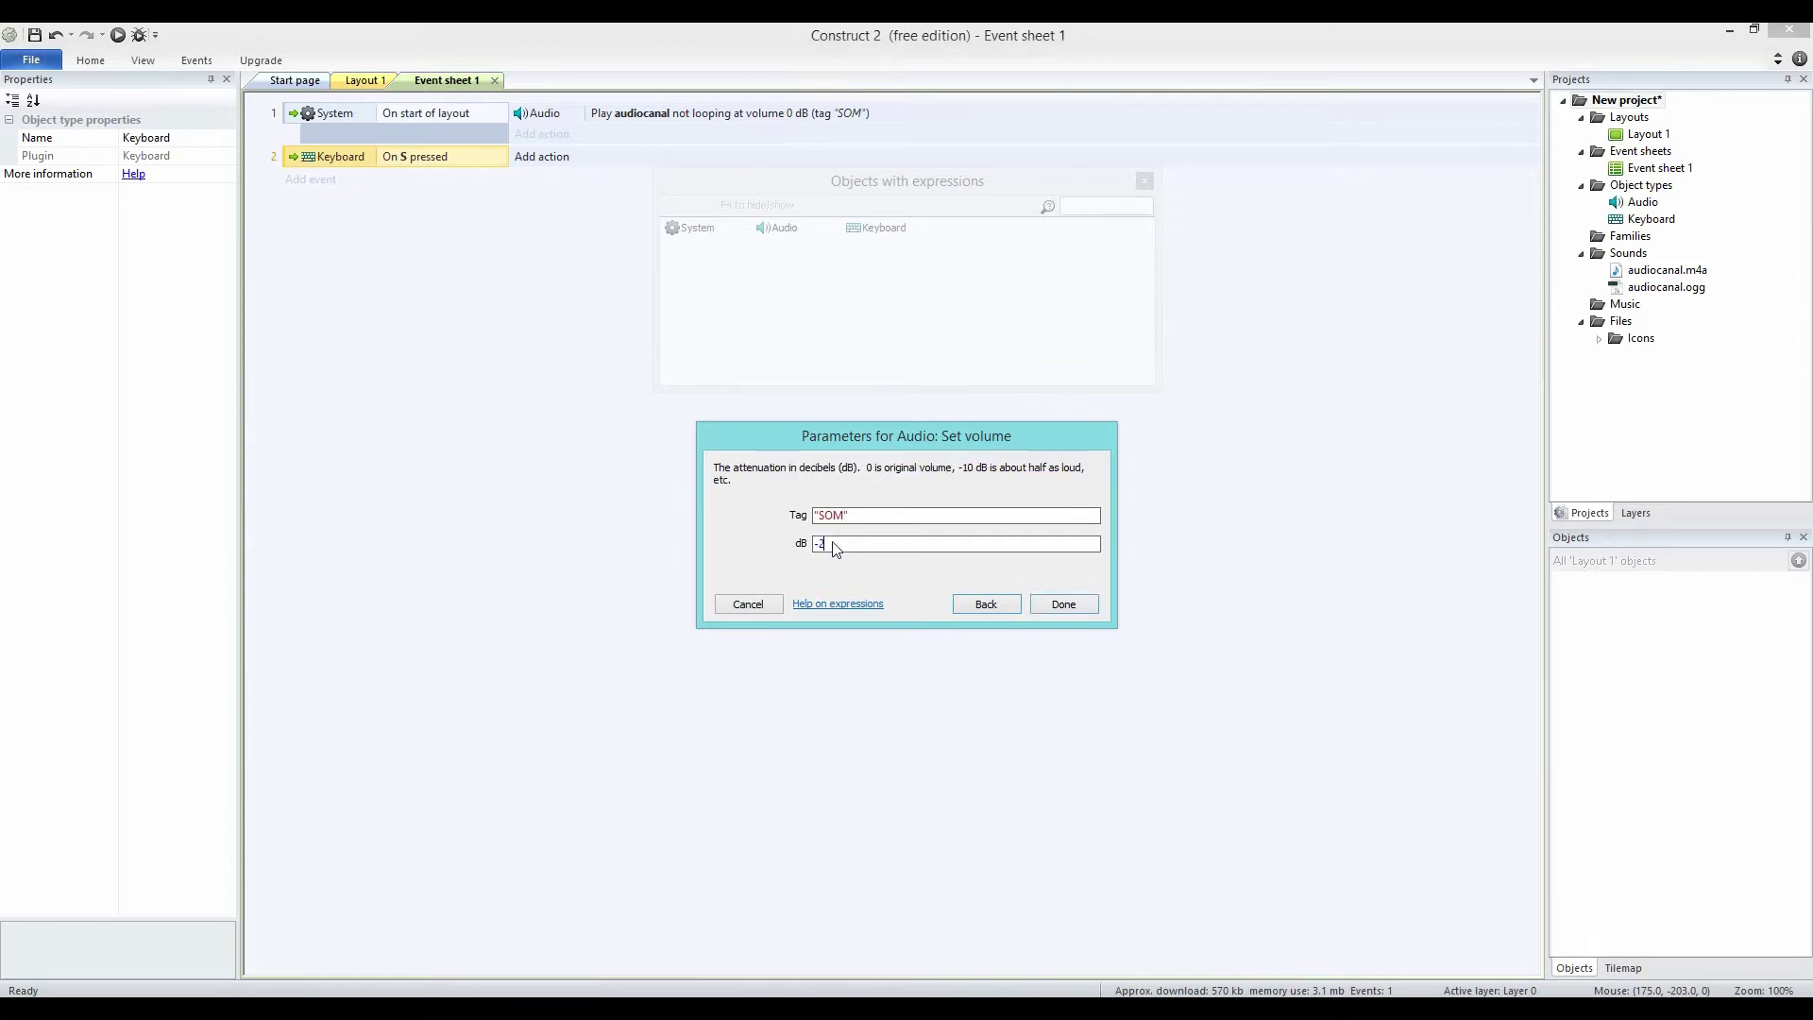
pyautogui.click(1060, 604)
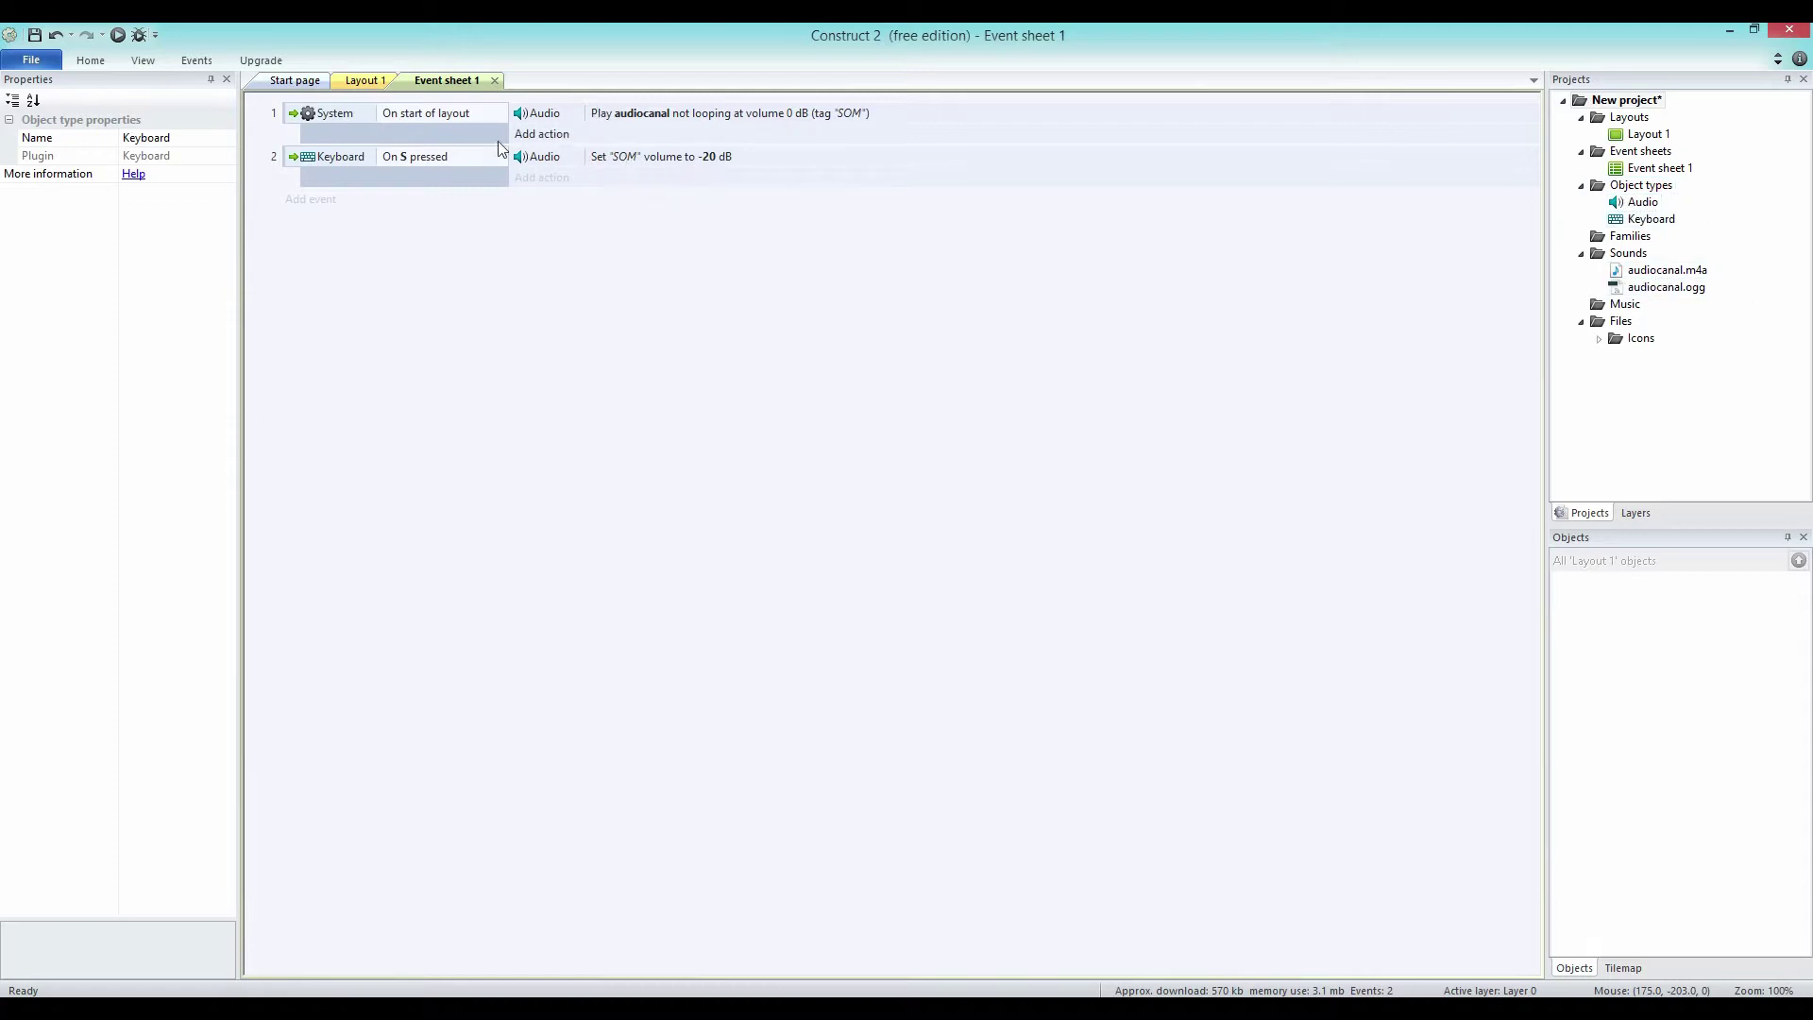
# Preview the project in the browser to test the sound volume control, then close the preview and return to Construct 2.
pyautogui.click(118, 36)
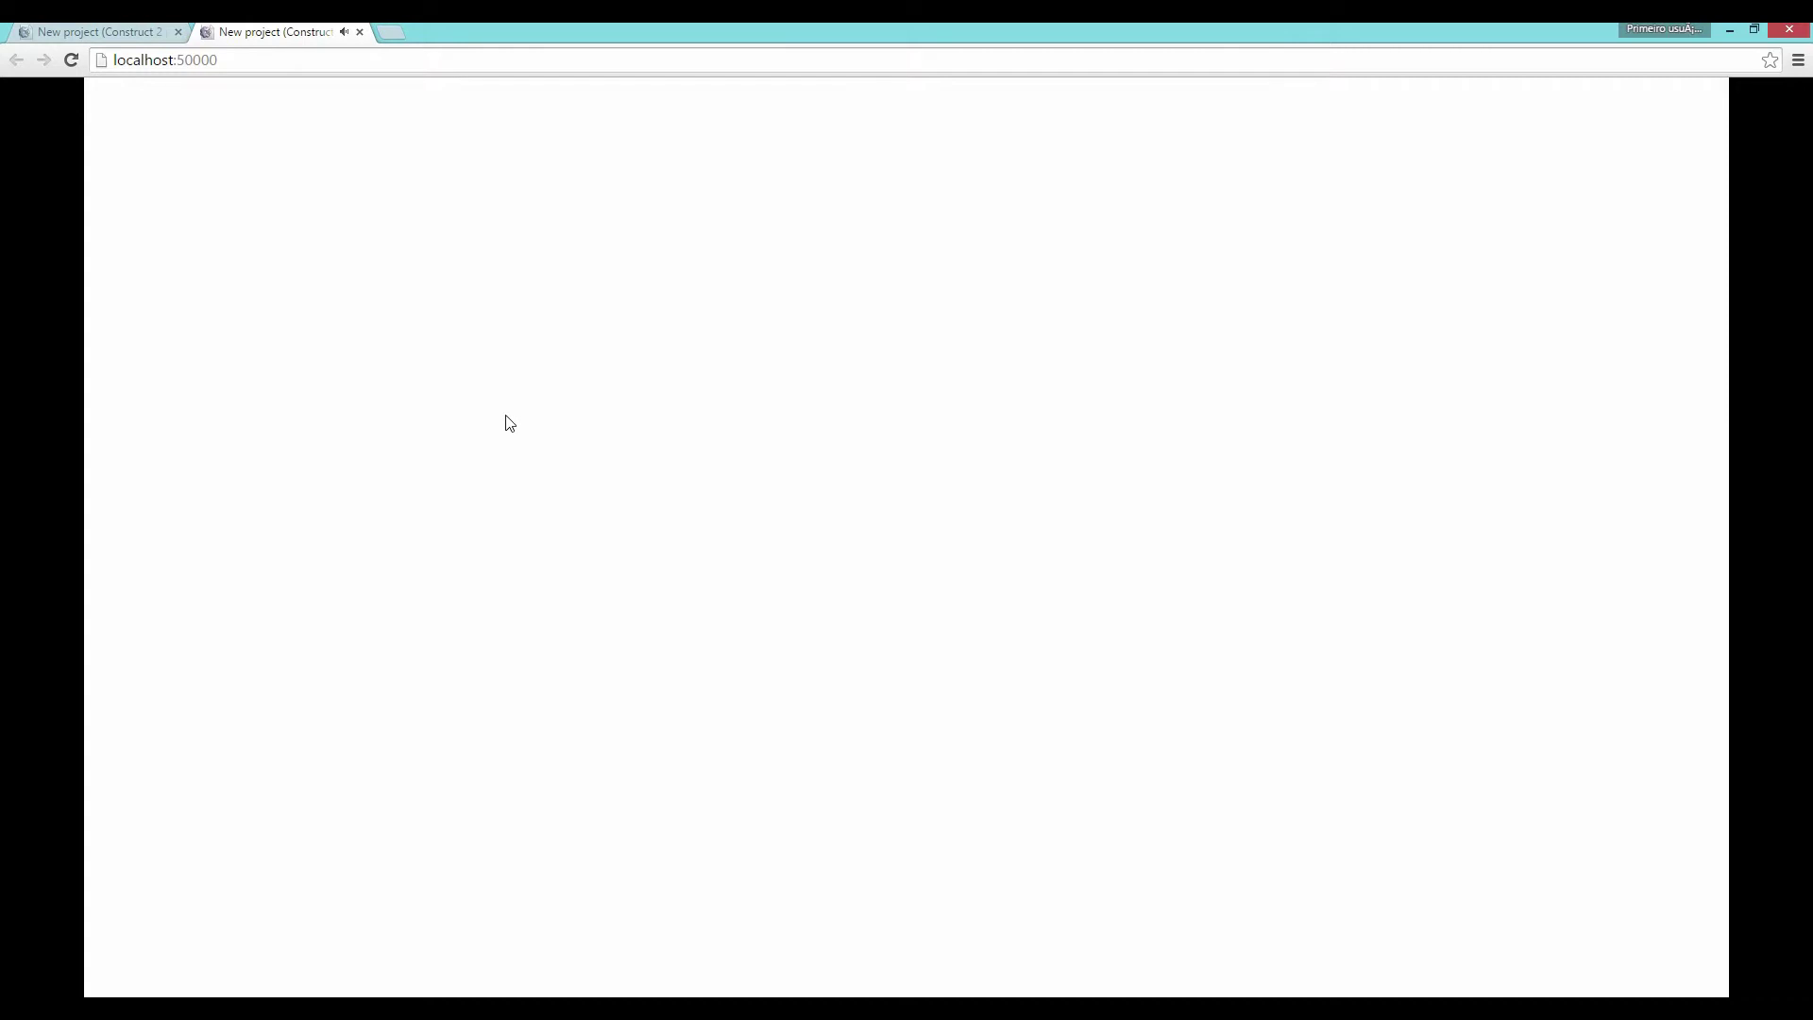
pyautogui.hotkey('alt', 'Tab')
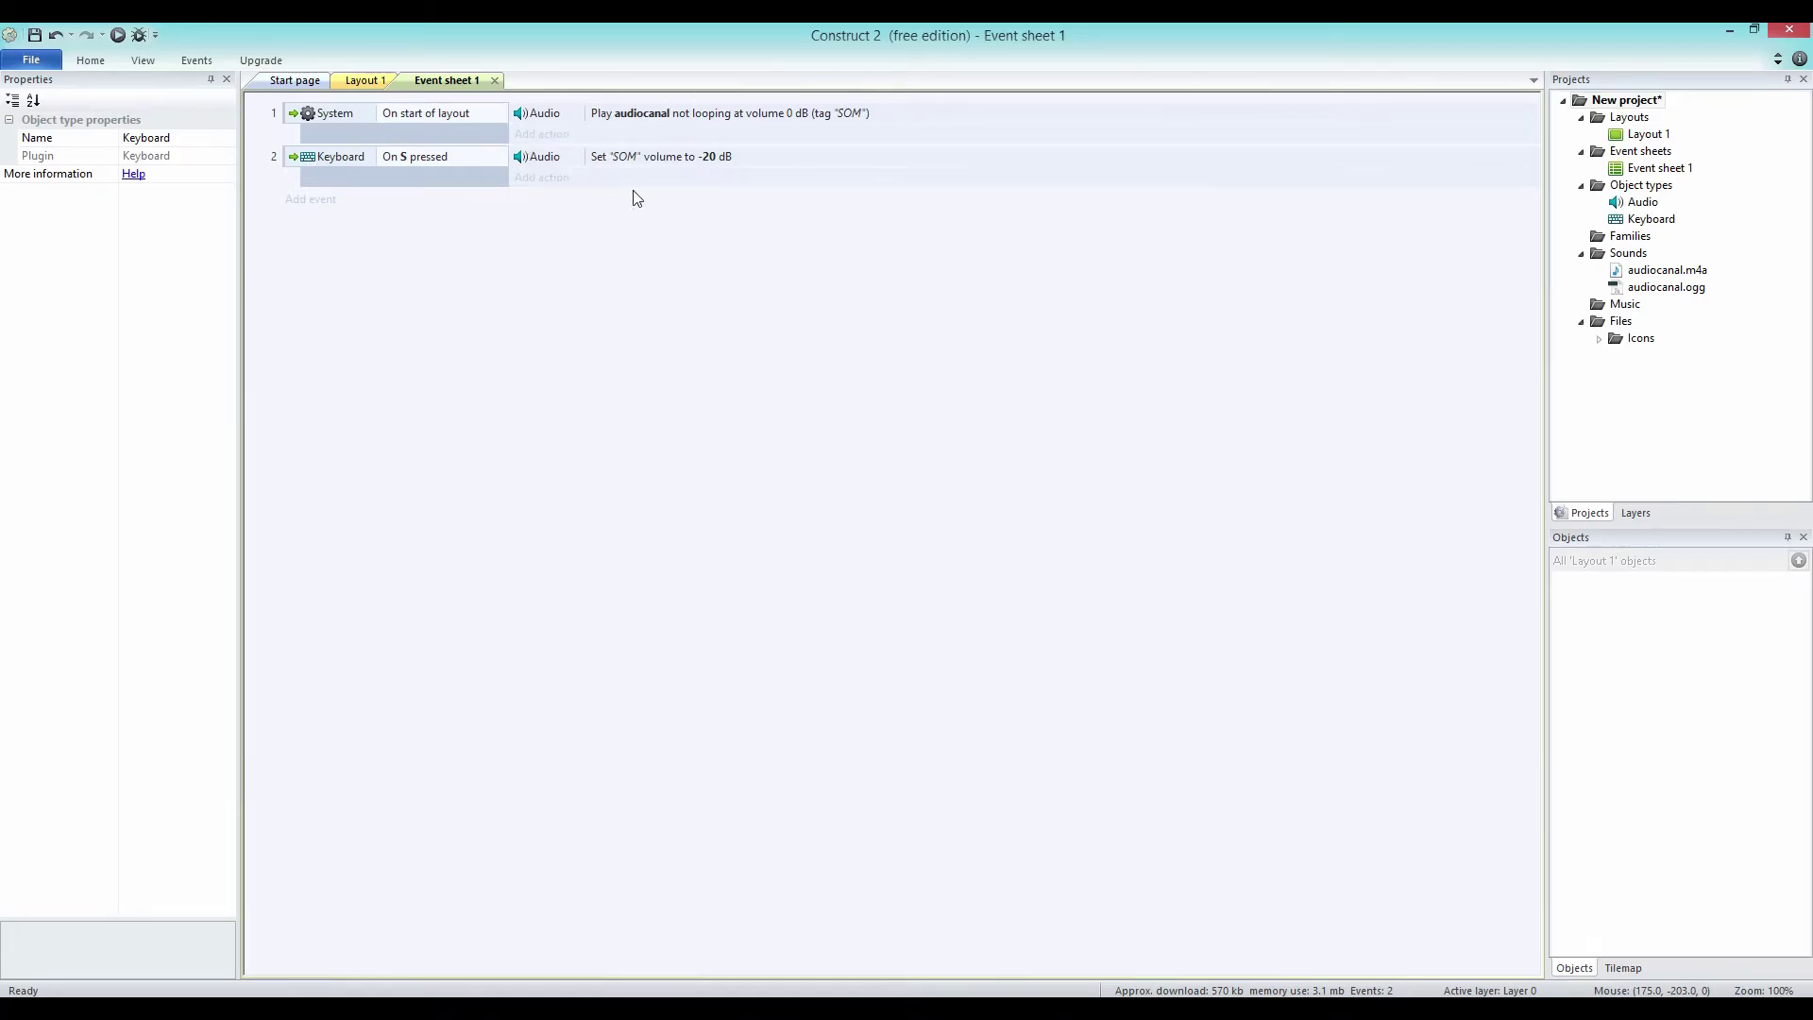
pyautogui.press('F5')
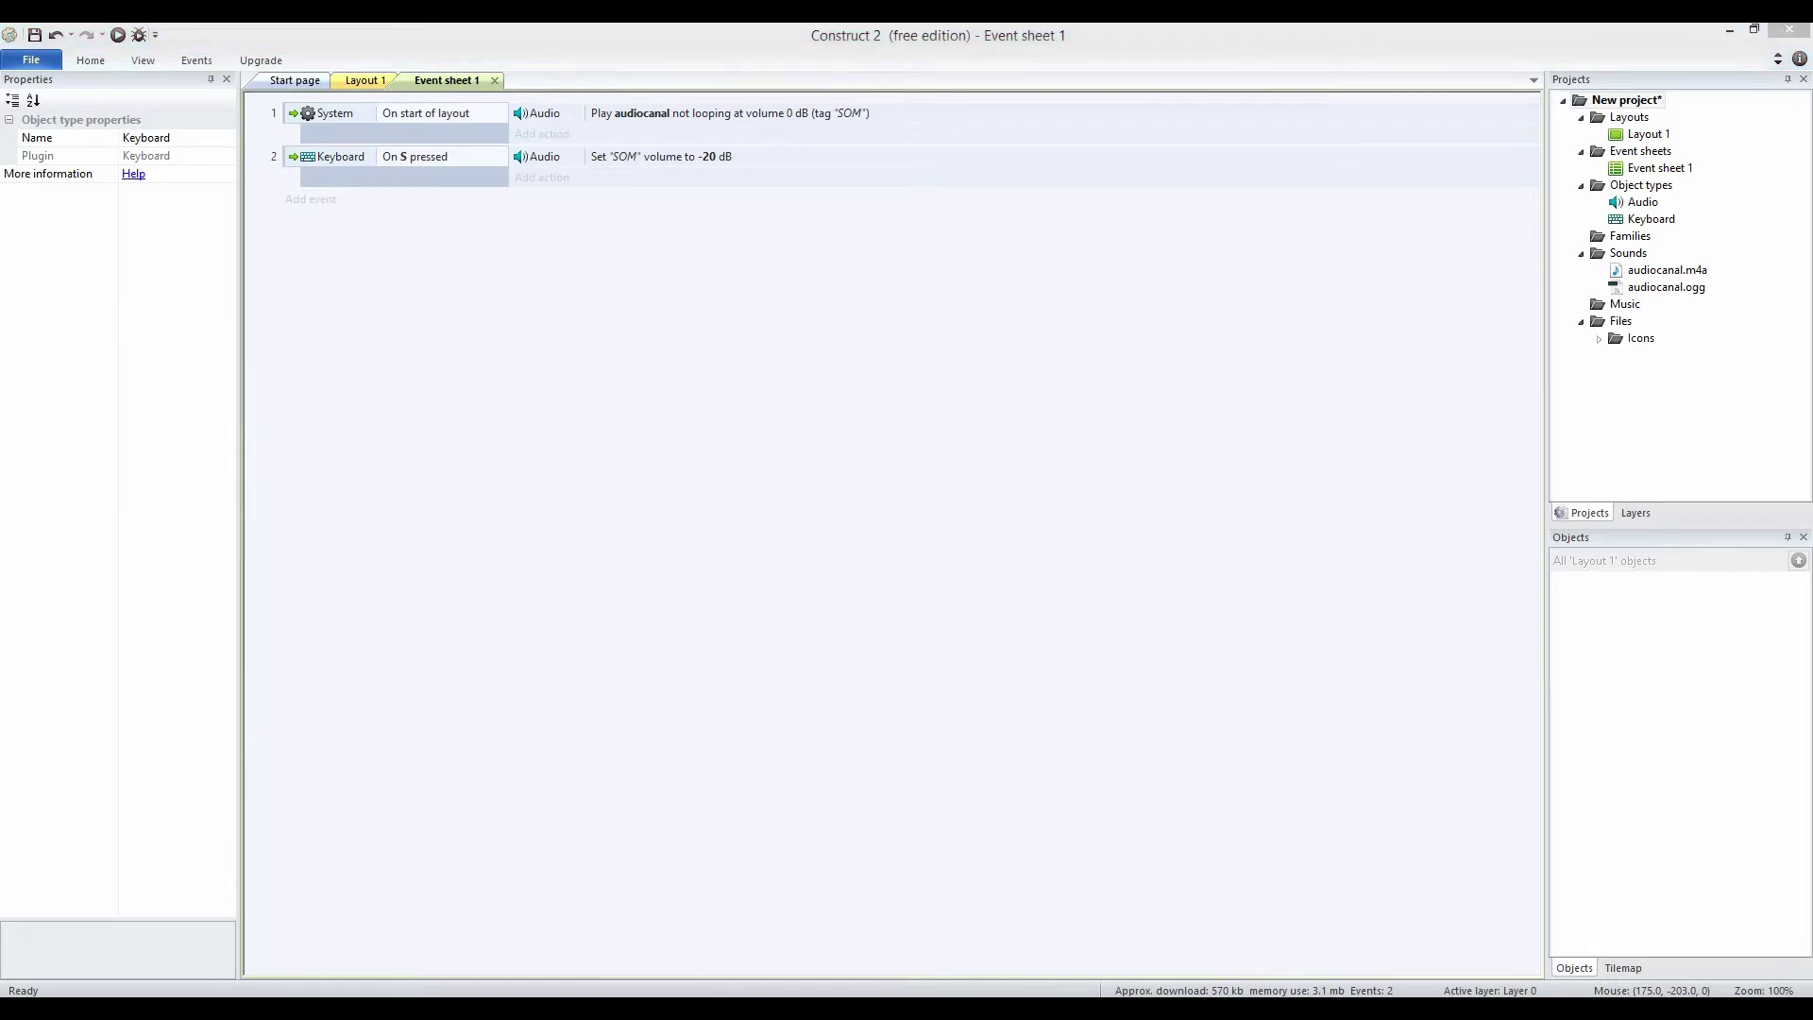
pyautogui.click(360, 33)
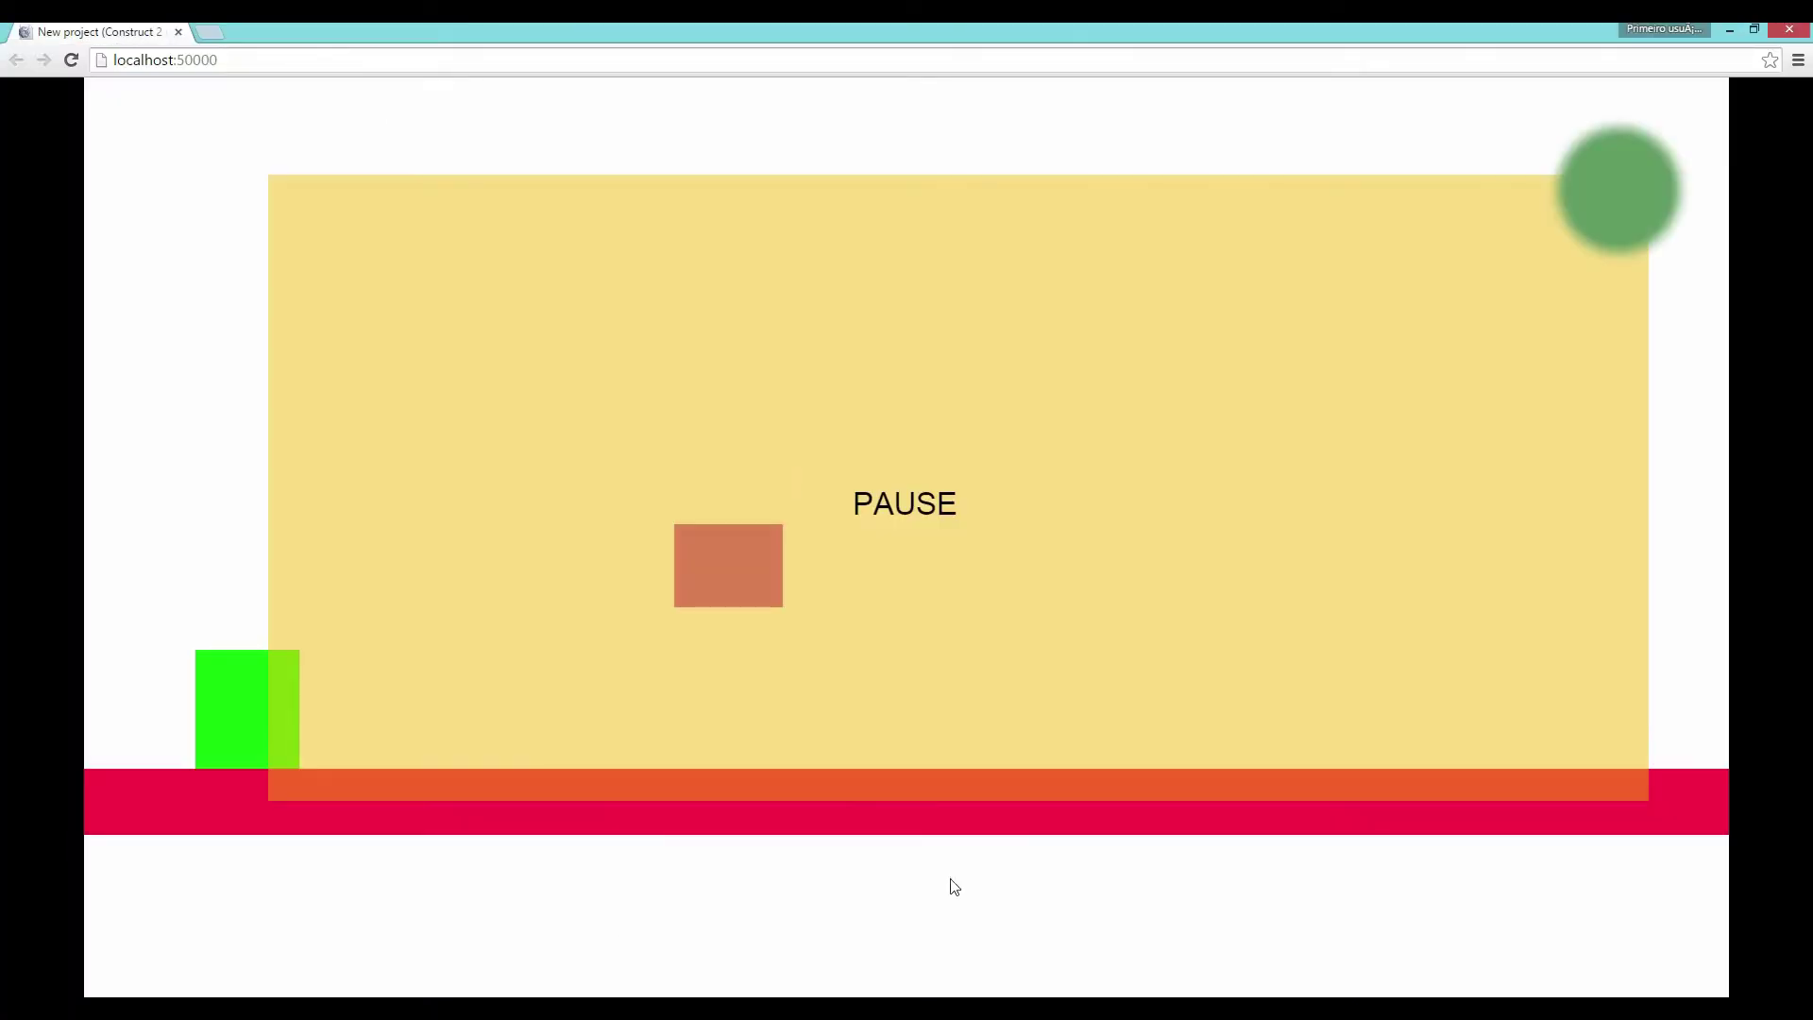
pyautogui.hotkey('alt', 'Tab')
# Insert a new Sprite object and place it near the middle of Layout 1.
pyautogui.click(370, 81)
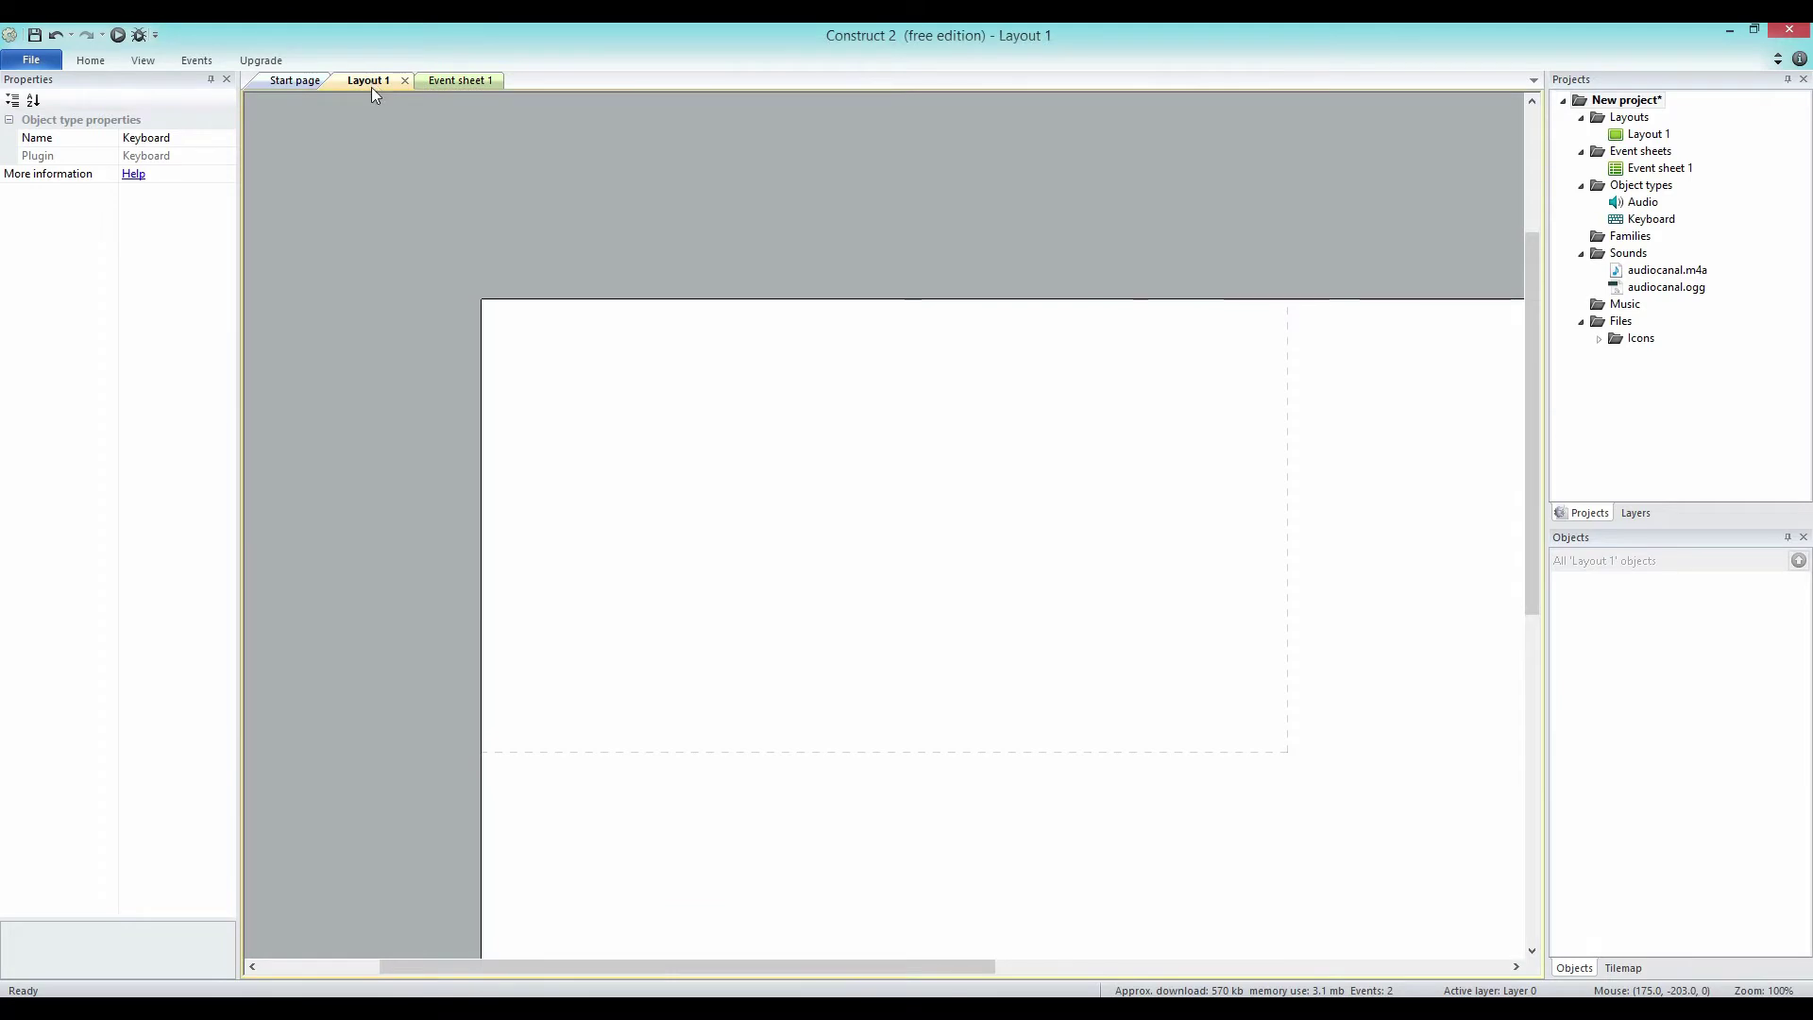
pyautogui.scroll(-2, 1209, 263)
pyautogui.press('alt')
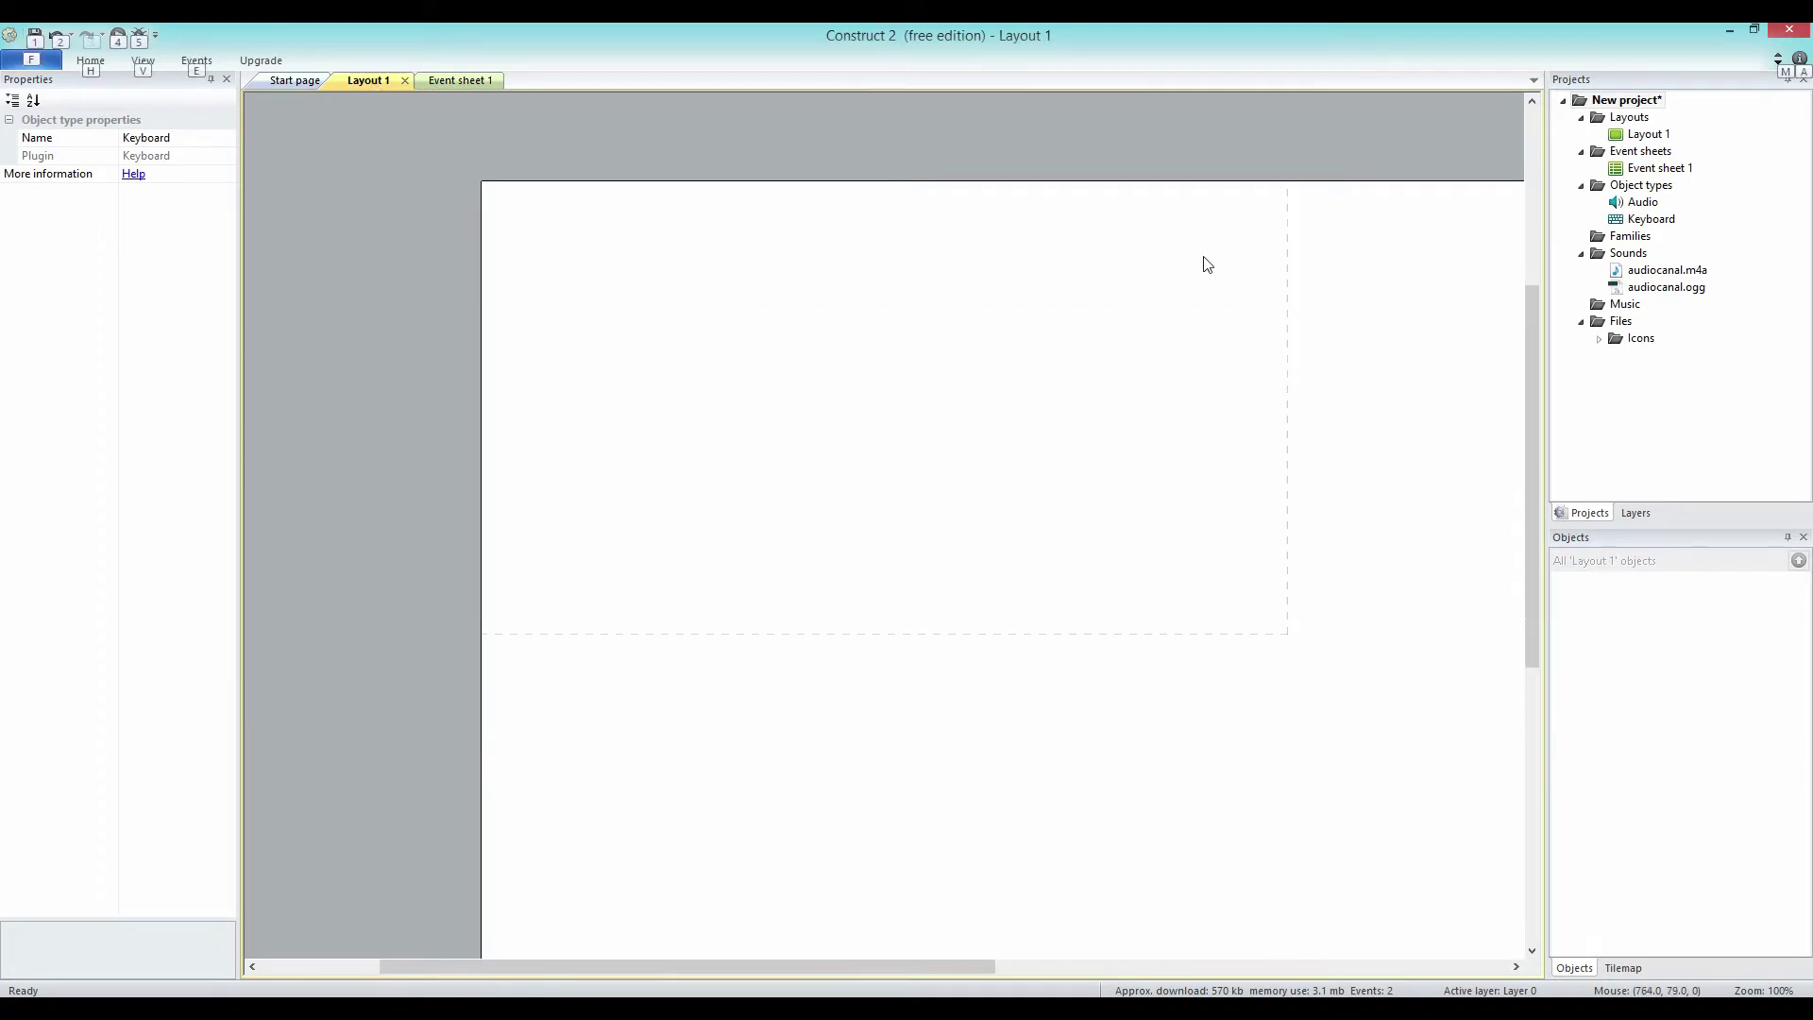
pyautogui.click(1204, 258)
pyautogui.keyDown('ctrl'); pyautogui.scroll(-5, 1204, 258); pyautogui.keyUp('ctrl')
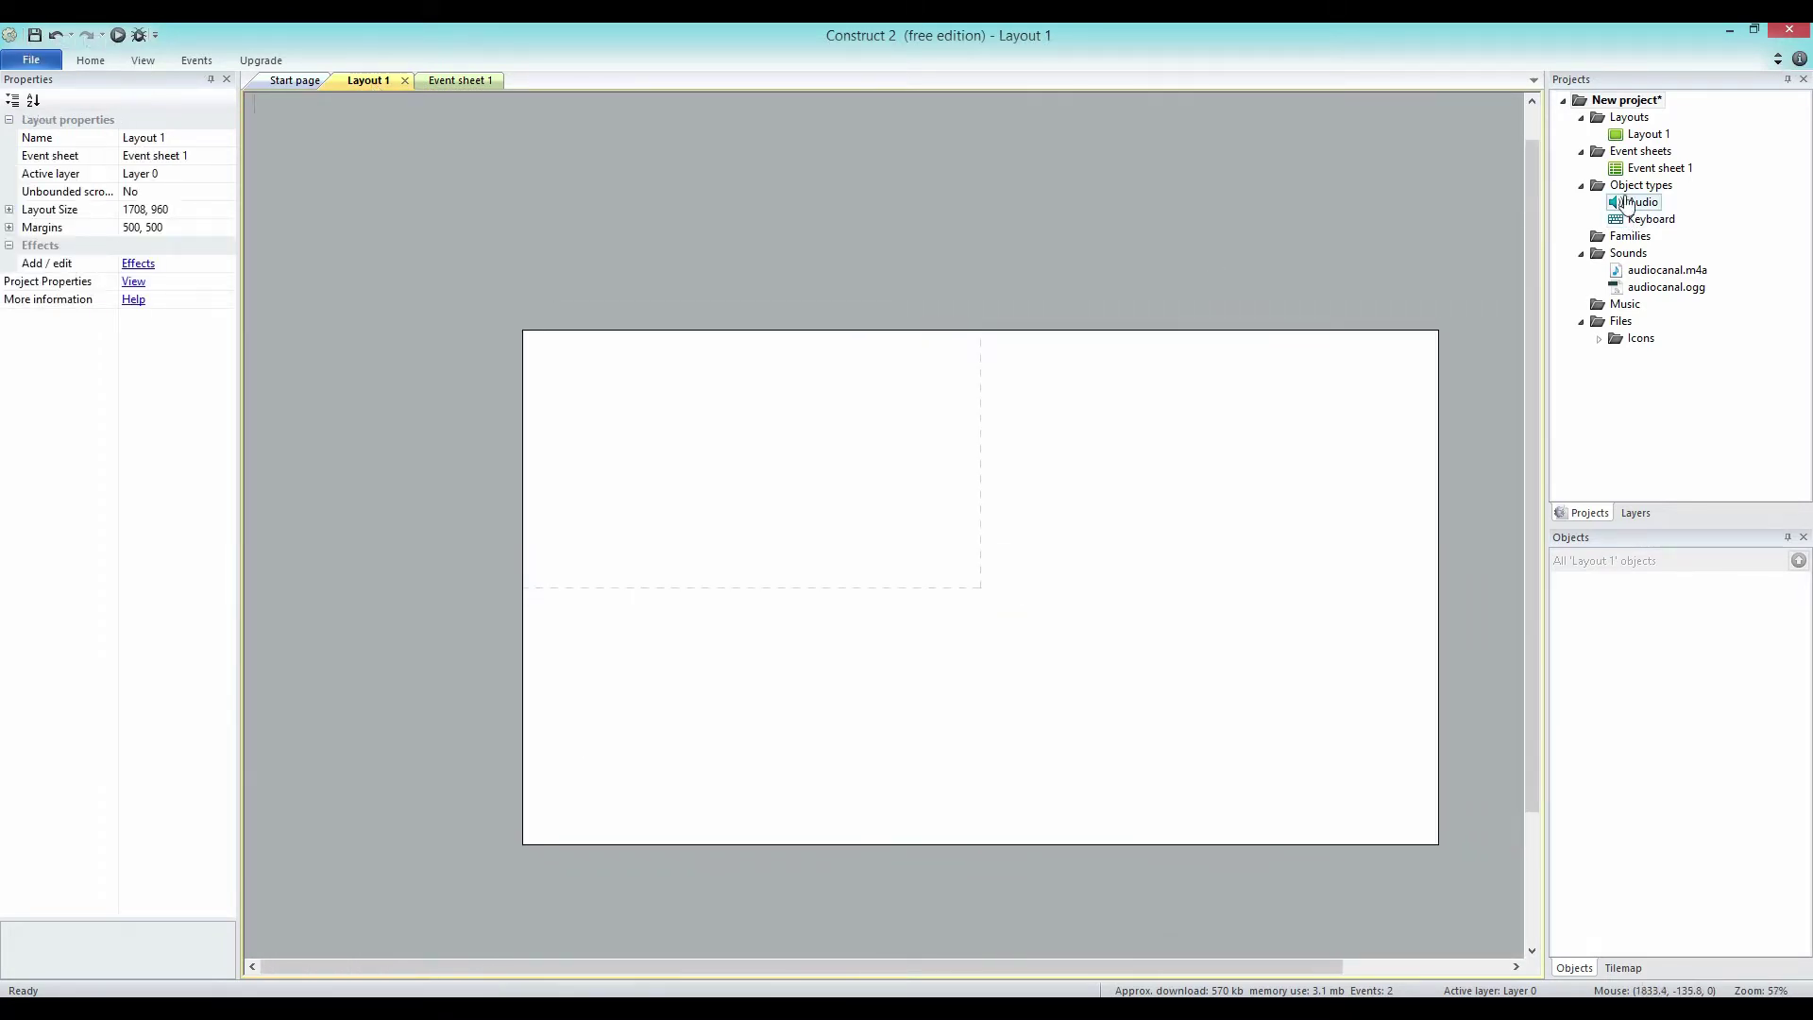
pyautogui.rightClick(1626, 205)
pyautogui.click(1662, 209)
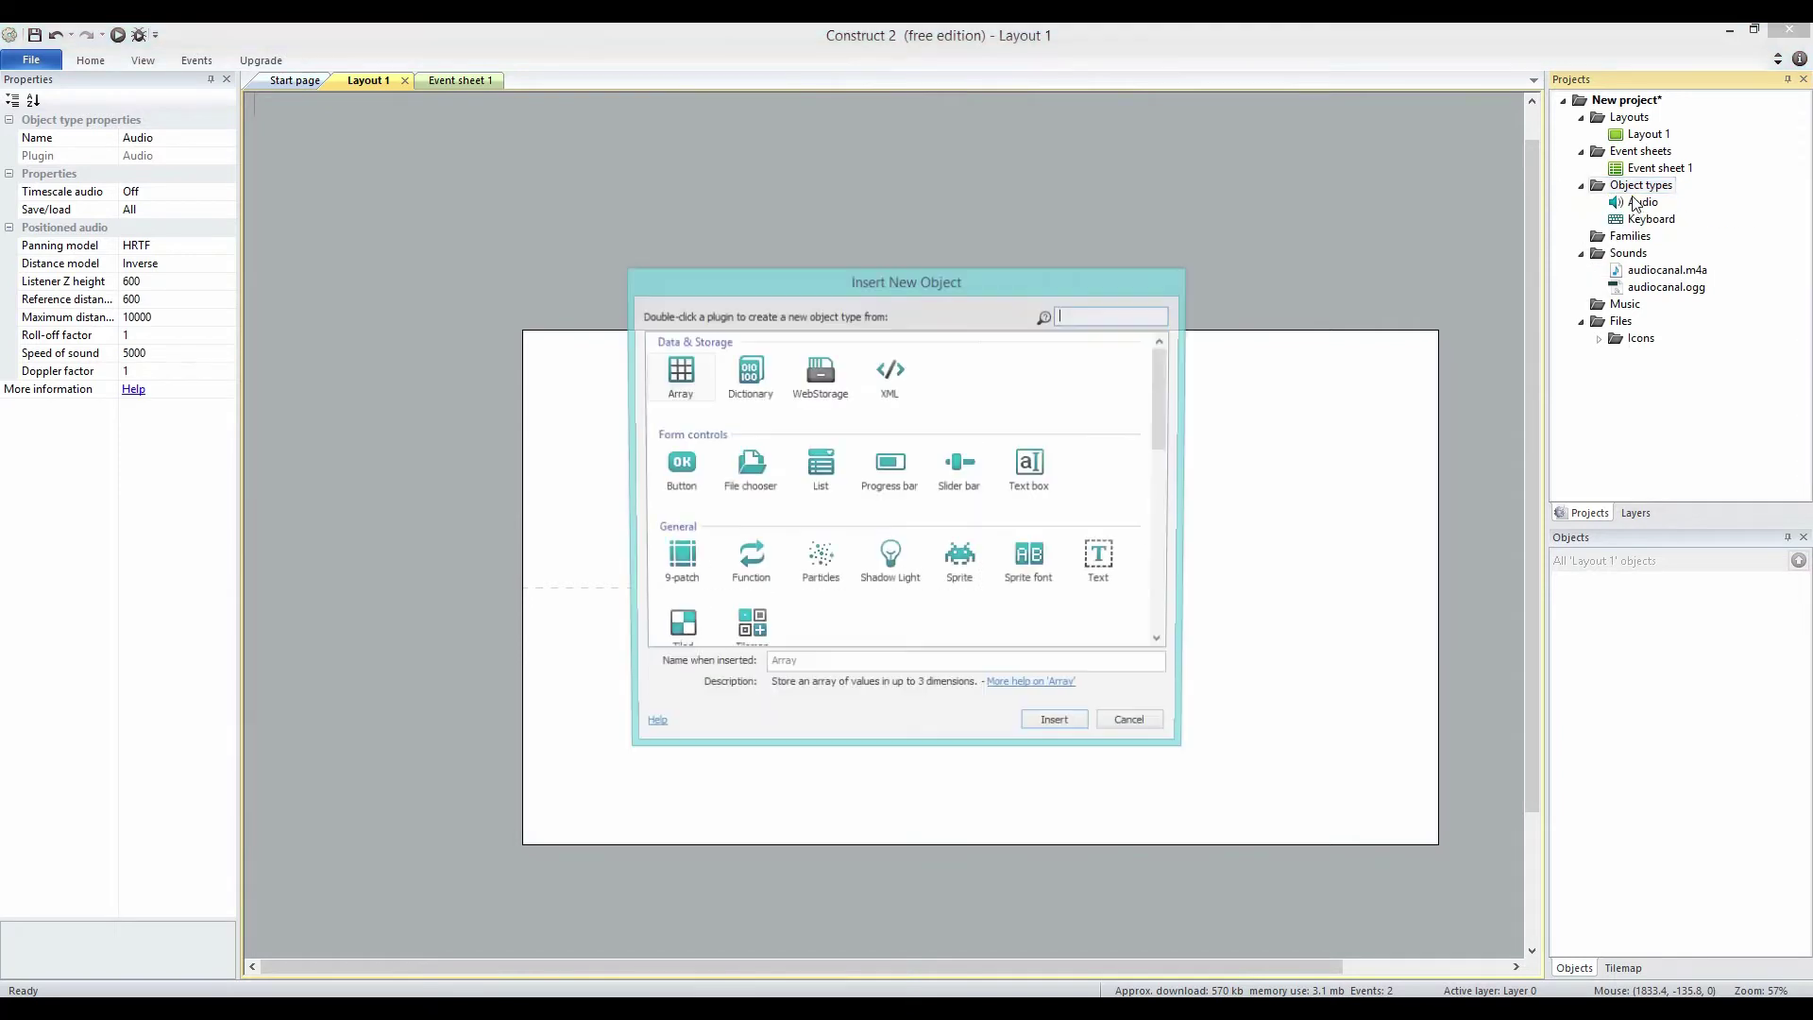
pyautogui.doubleClick(960, 562)
pyautogui.click(923, 526)
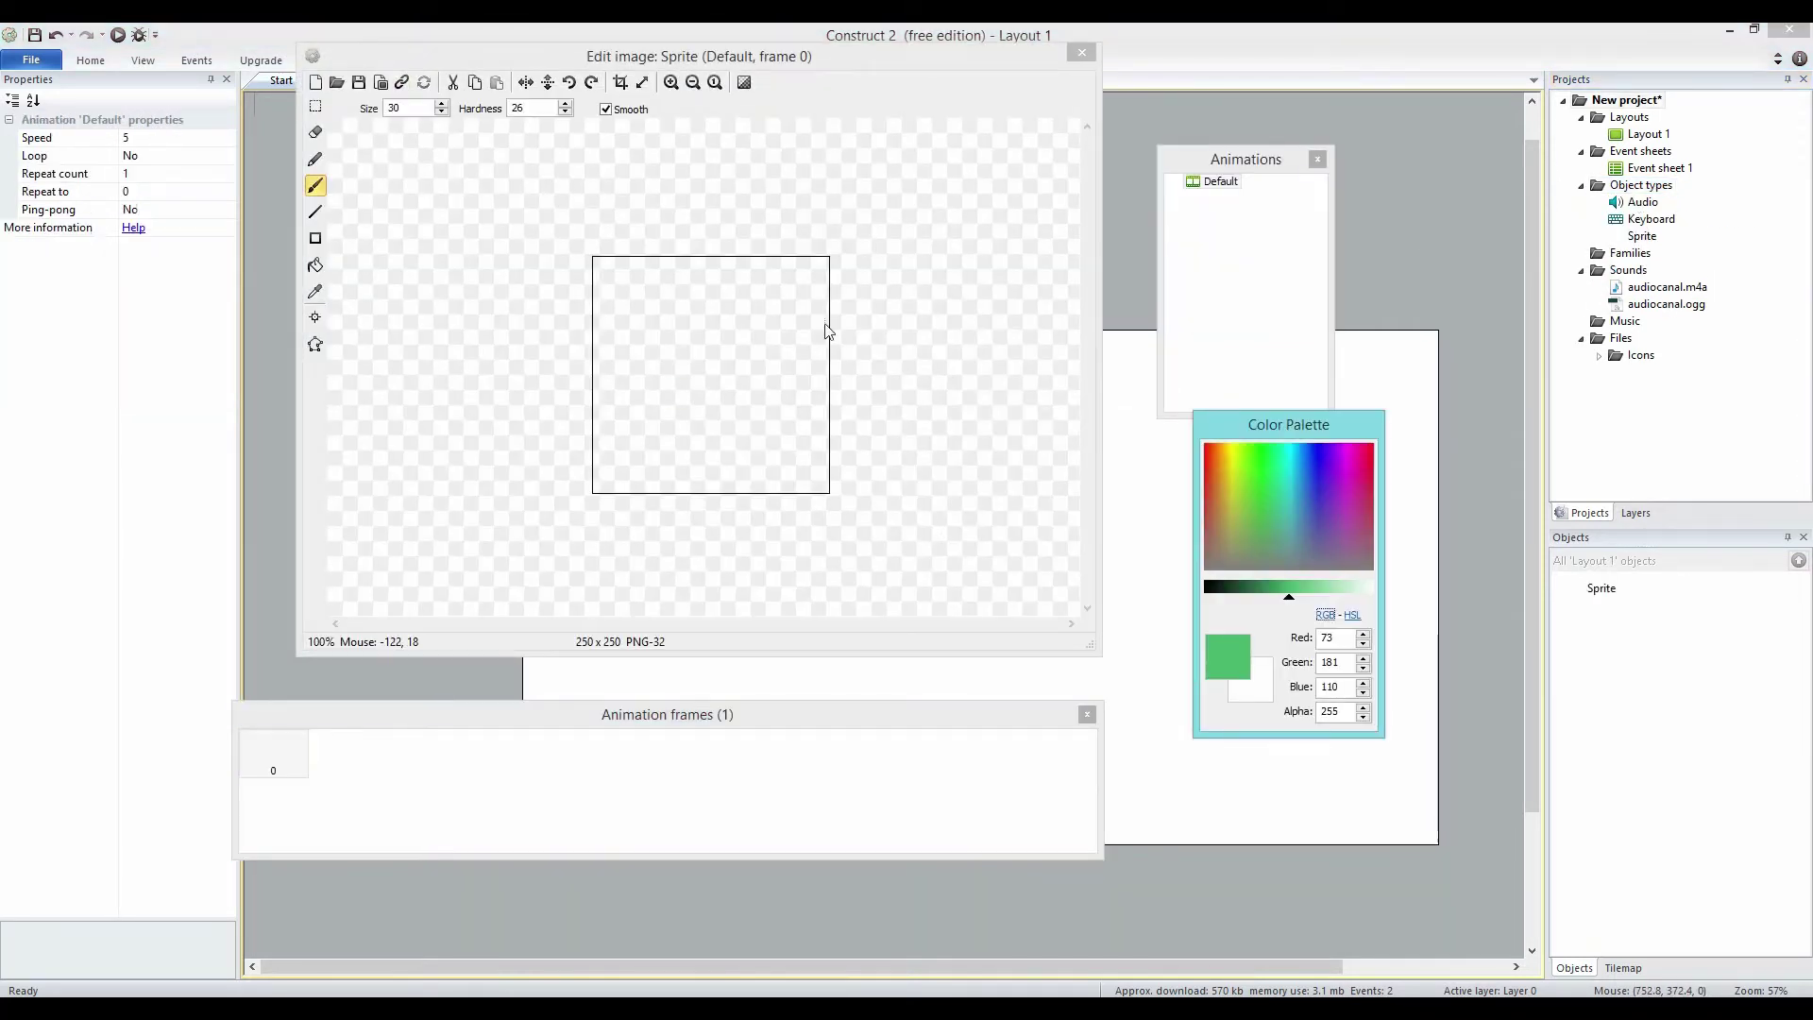
# Fill the new sprite's image with solid red and shrink it on the layout to about 51 × 49.
pyautogui.click(316, 264)
pyautogui.click(755, 311)
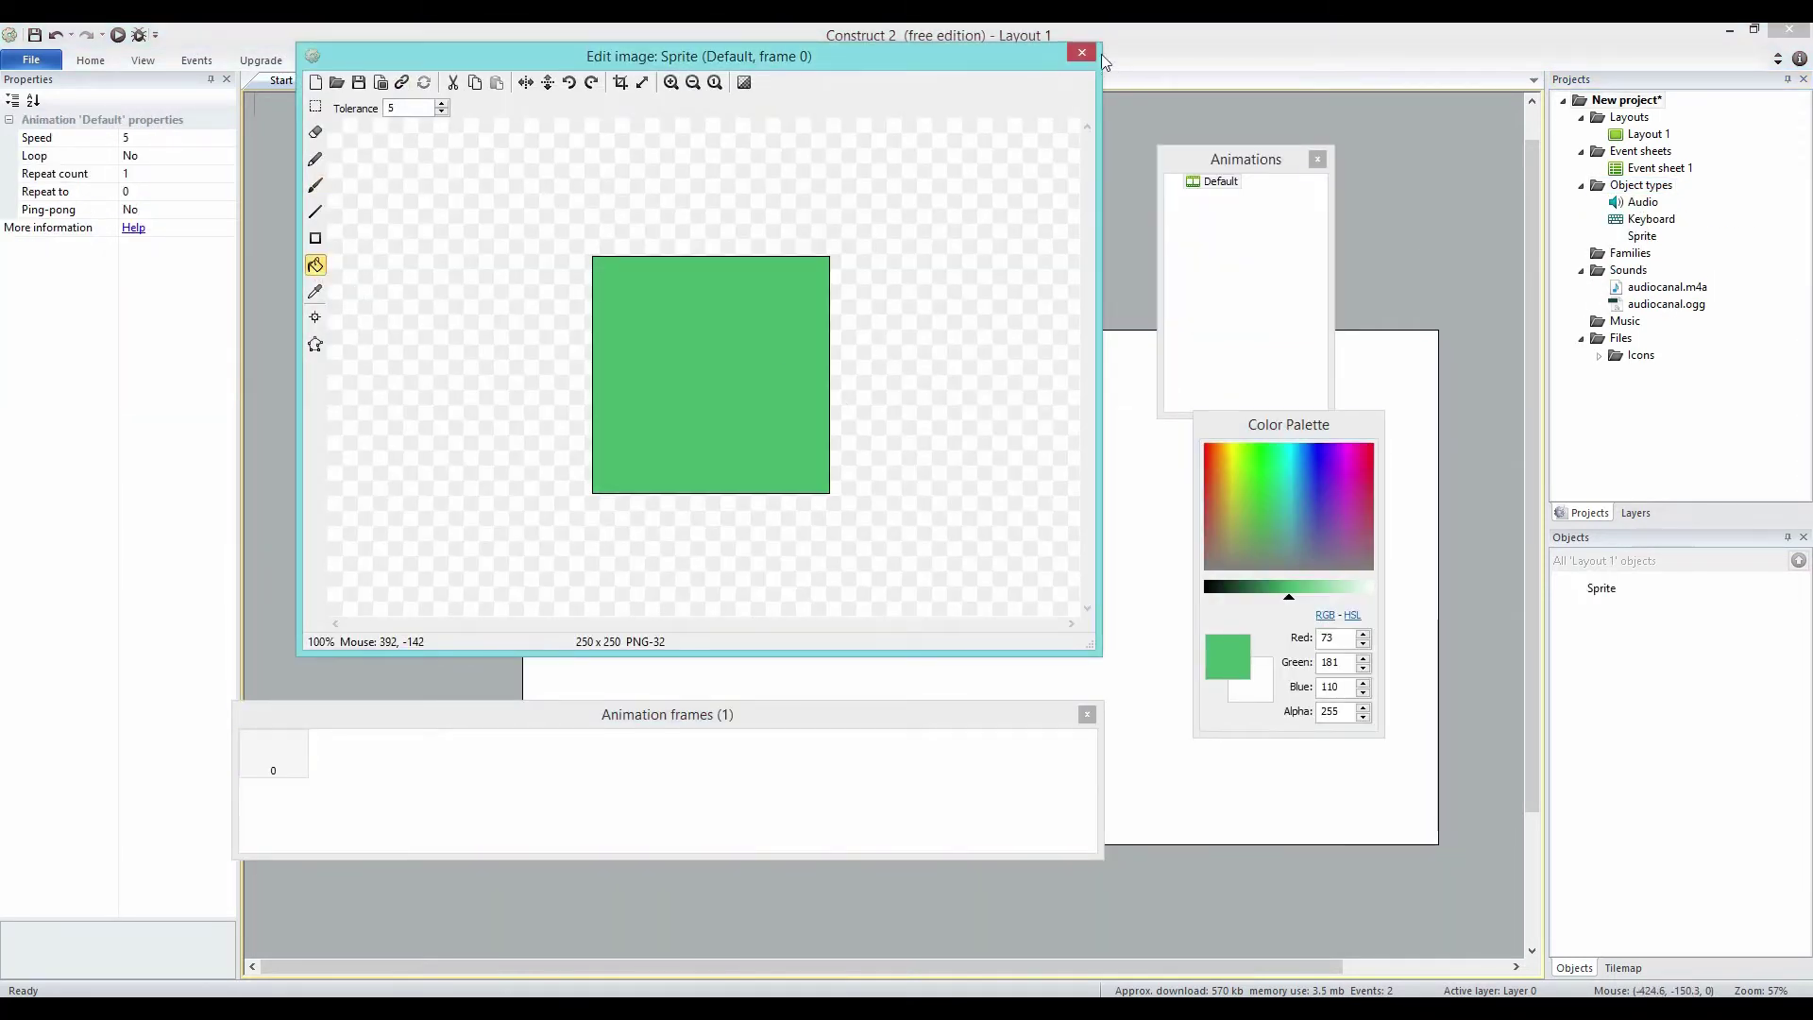
pyautogui.click(1205, 451)
pyautogui.click(652, 307)
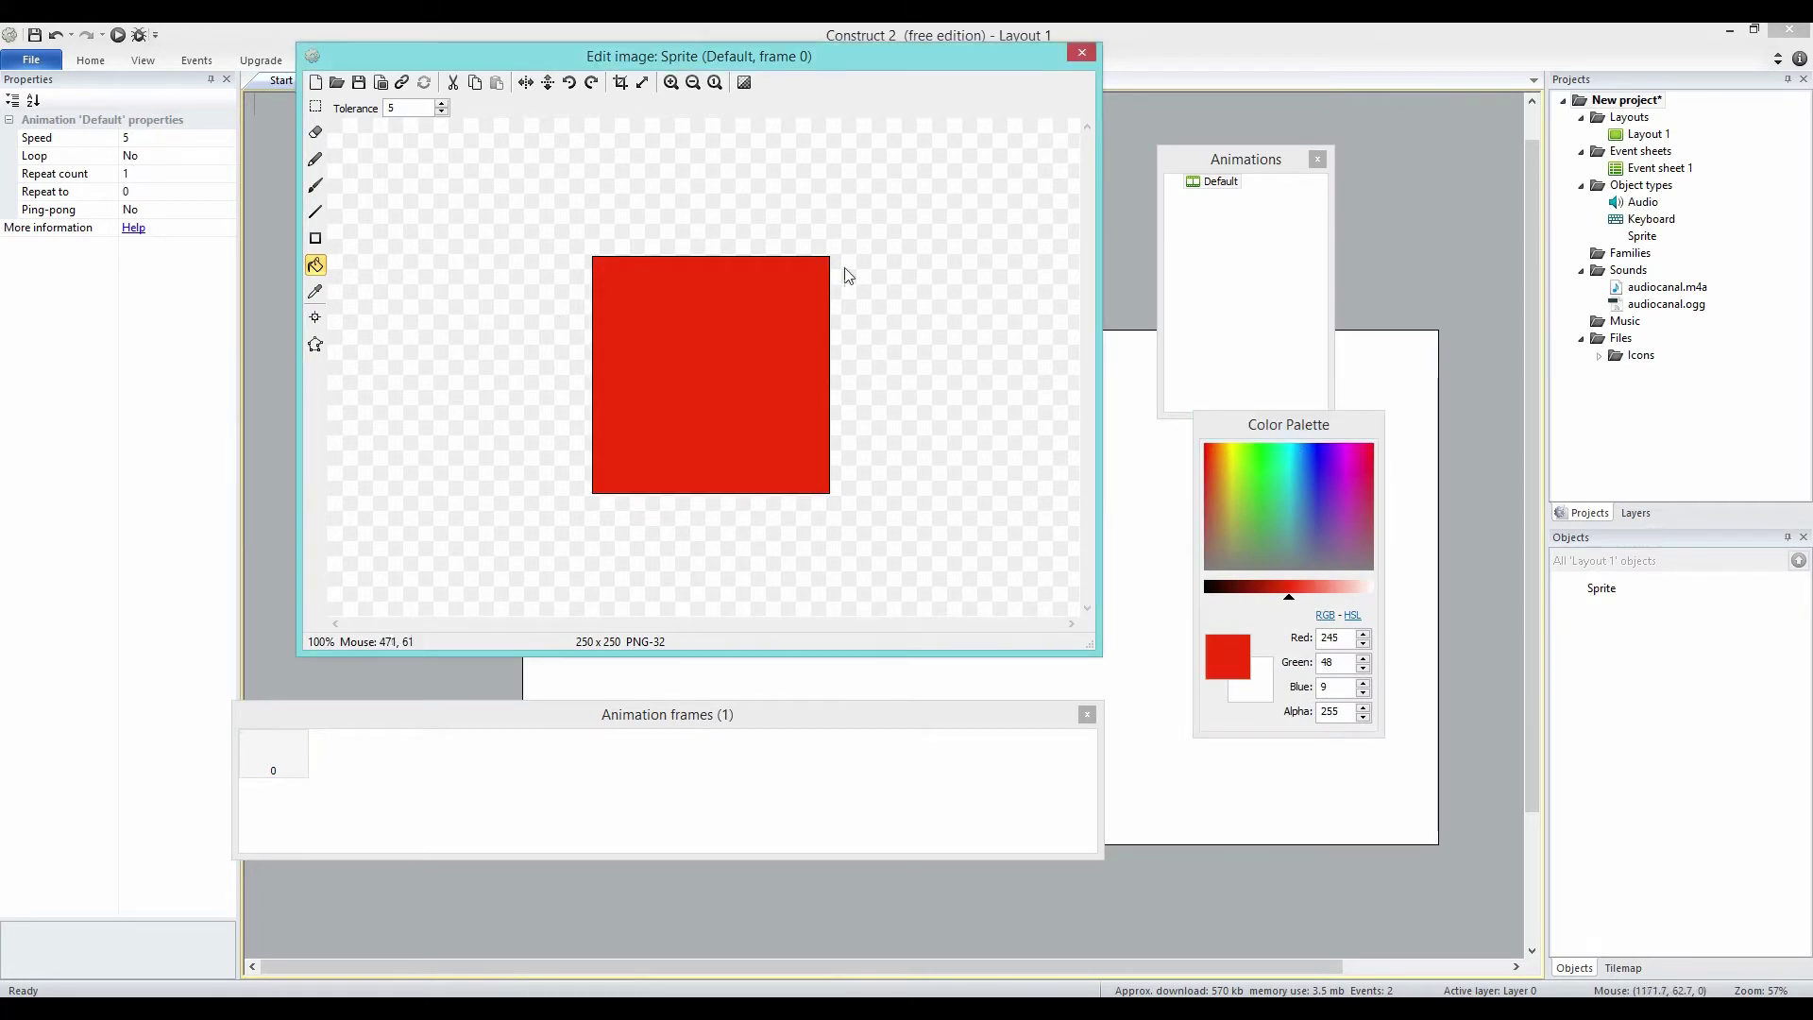
pyautogui.click(1083, 54)
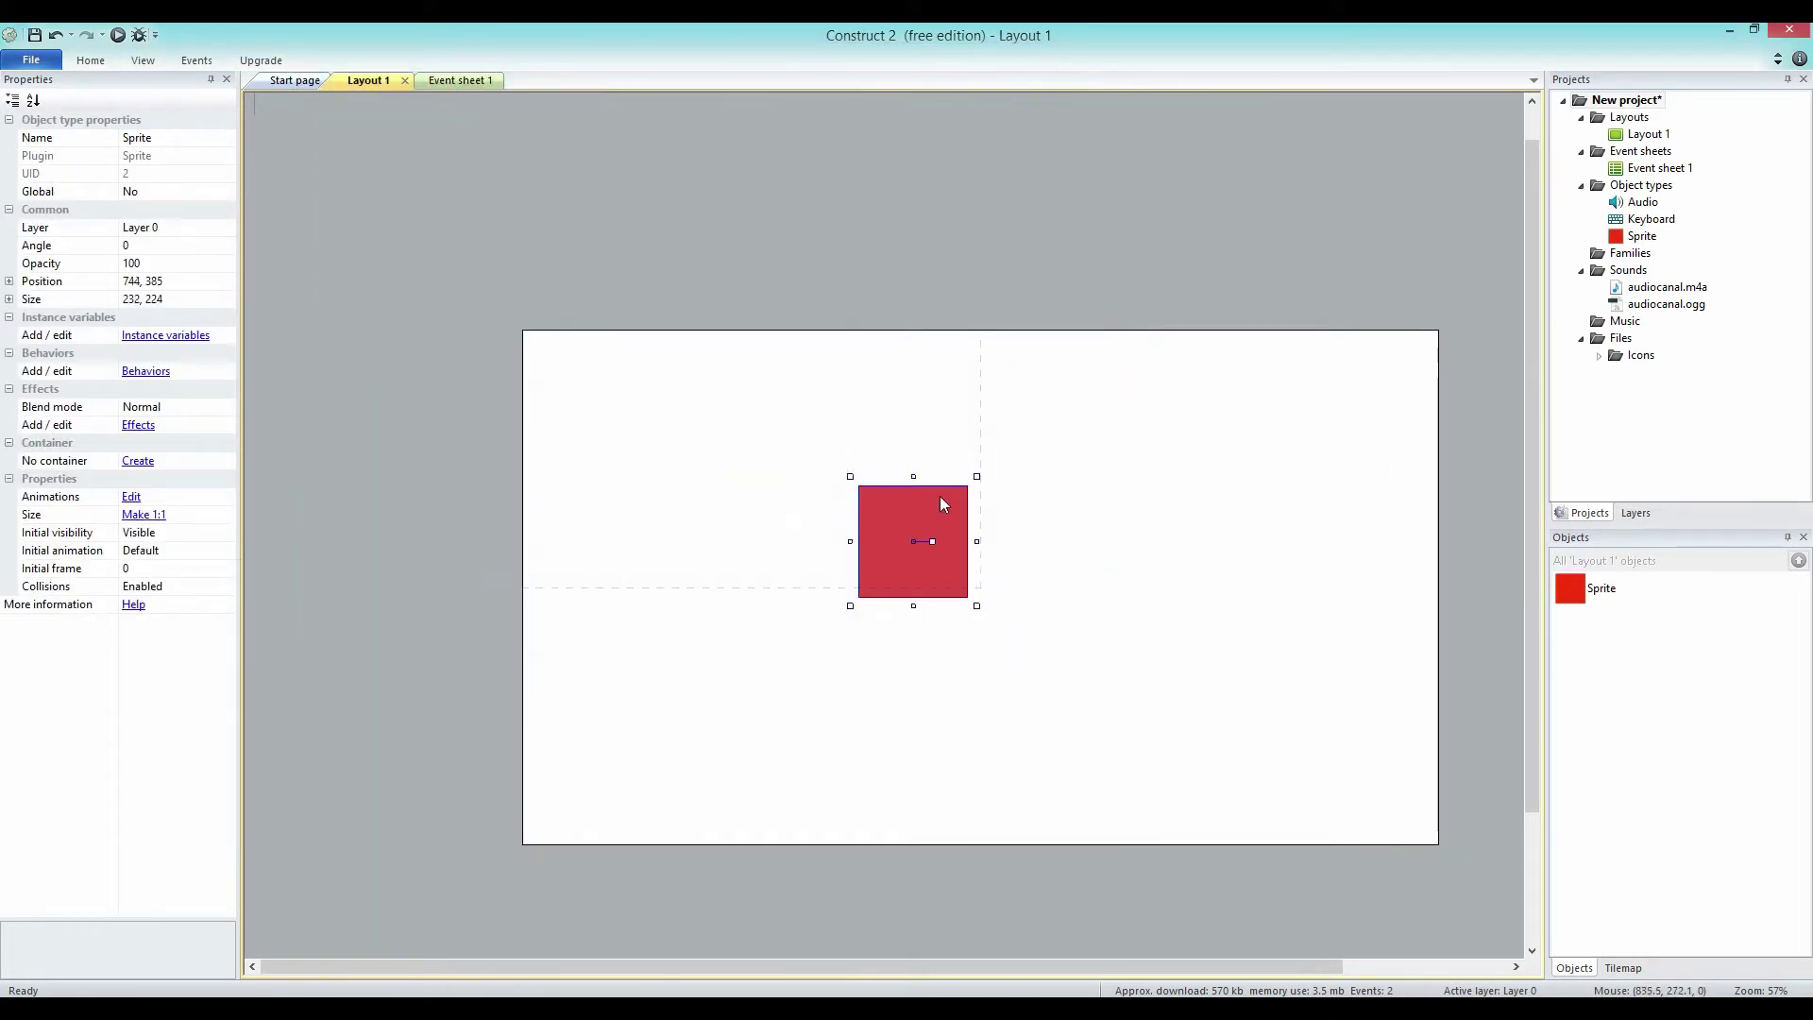
pyautogui.moveTo(977, 476); pyautogui.dragTo(896, 560)
# Add the 8 Direction behavior to the red sprite.
pyautogui.rightClick(1641, 236)
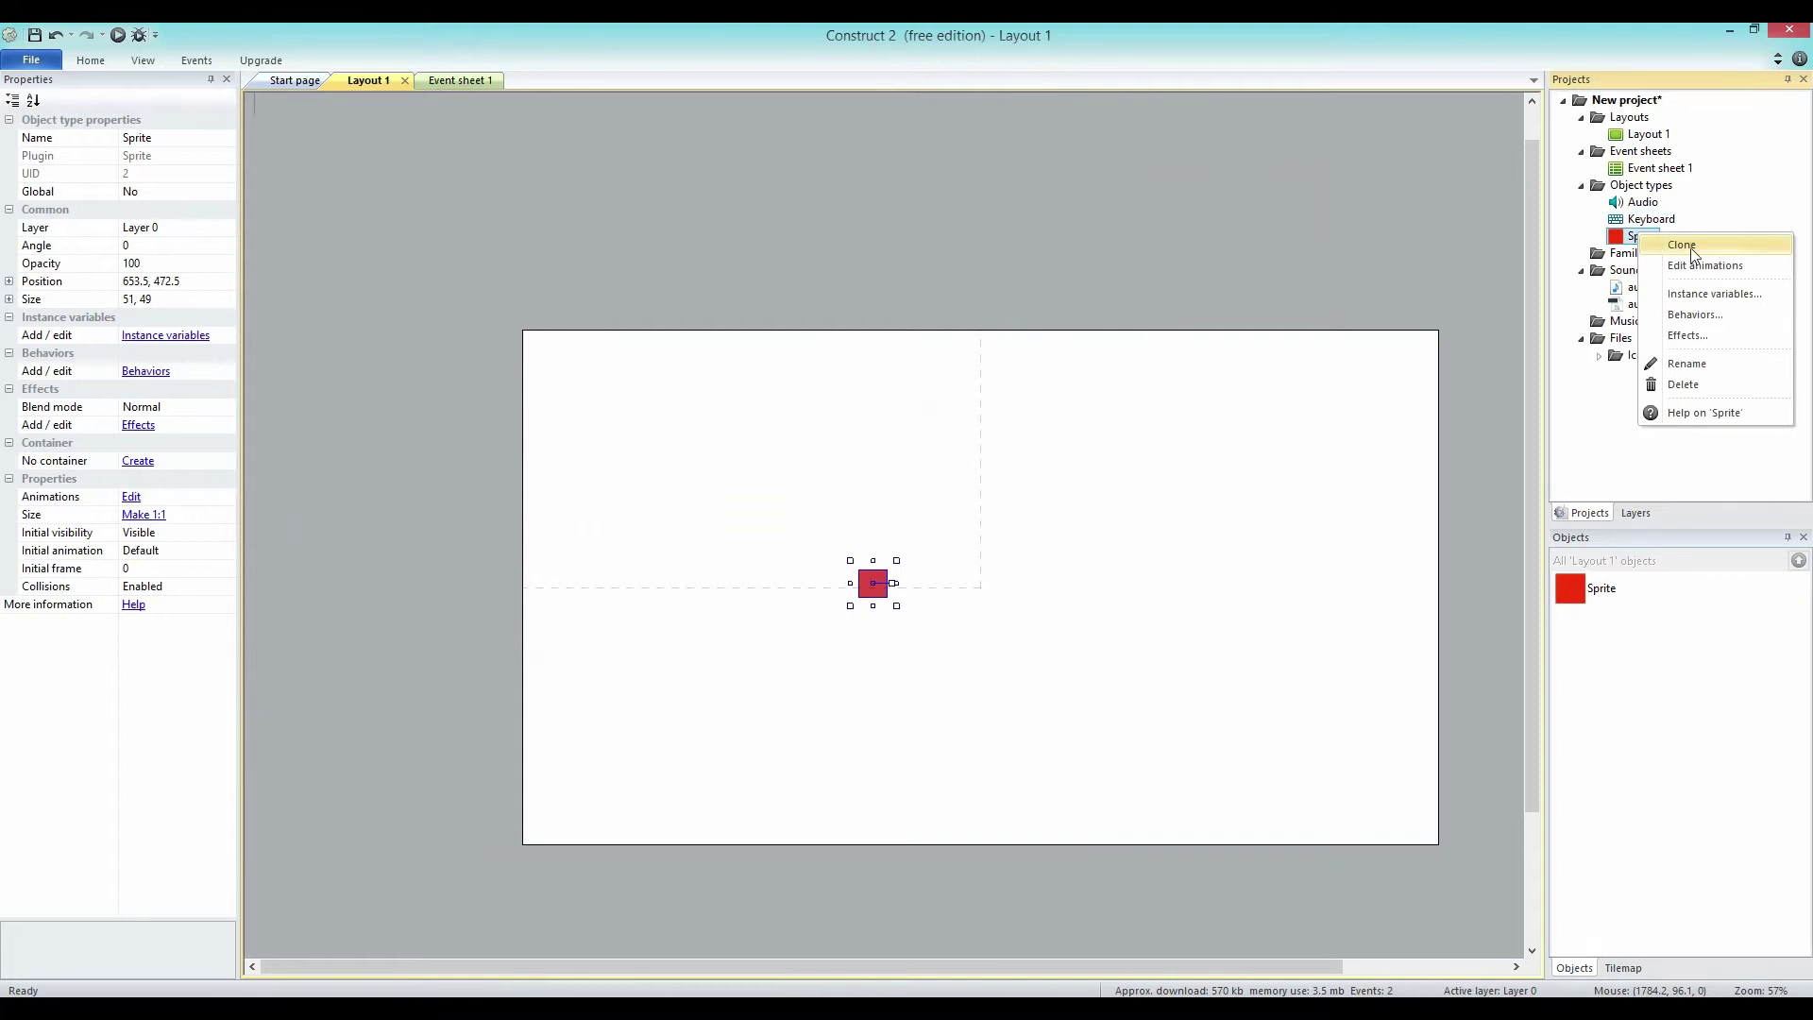
pyautogui.click(1694, 314)
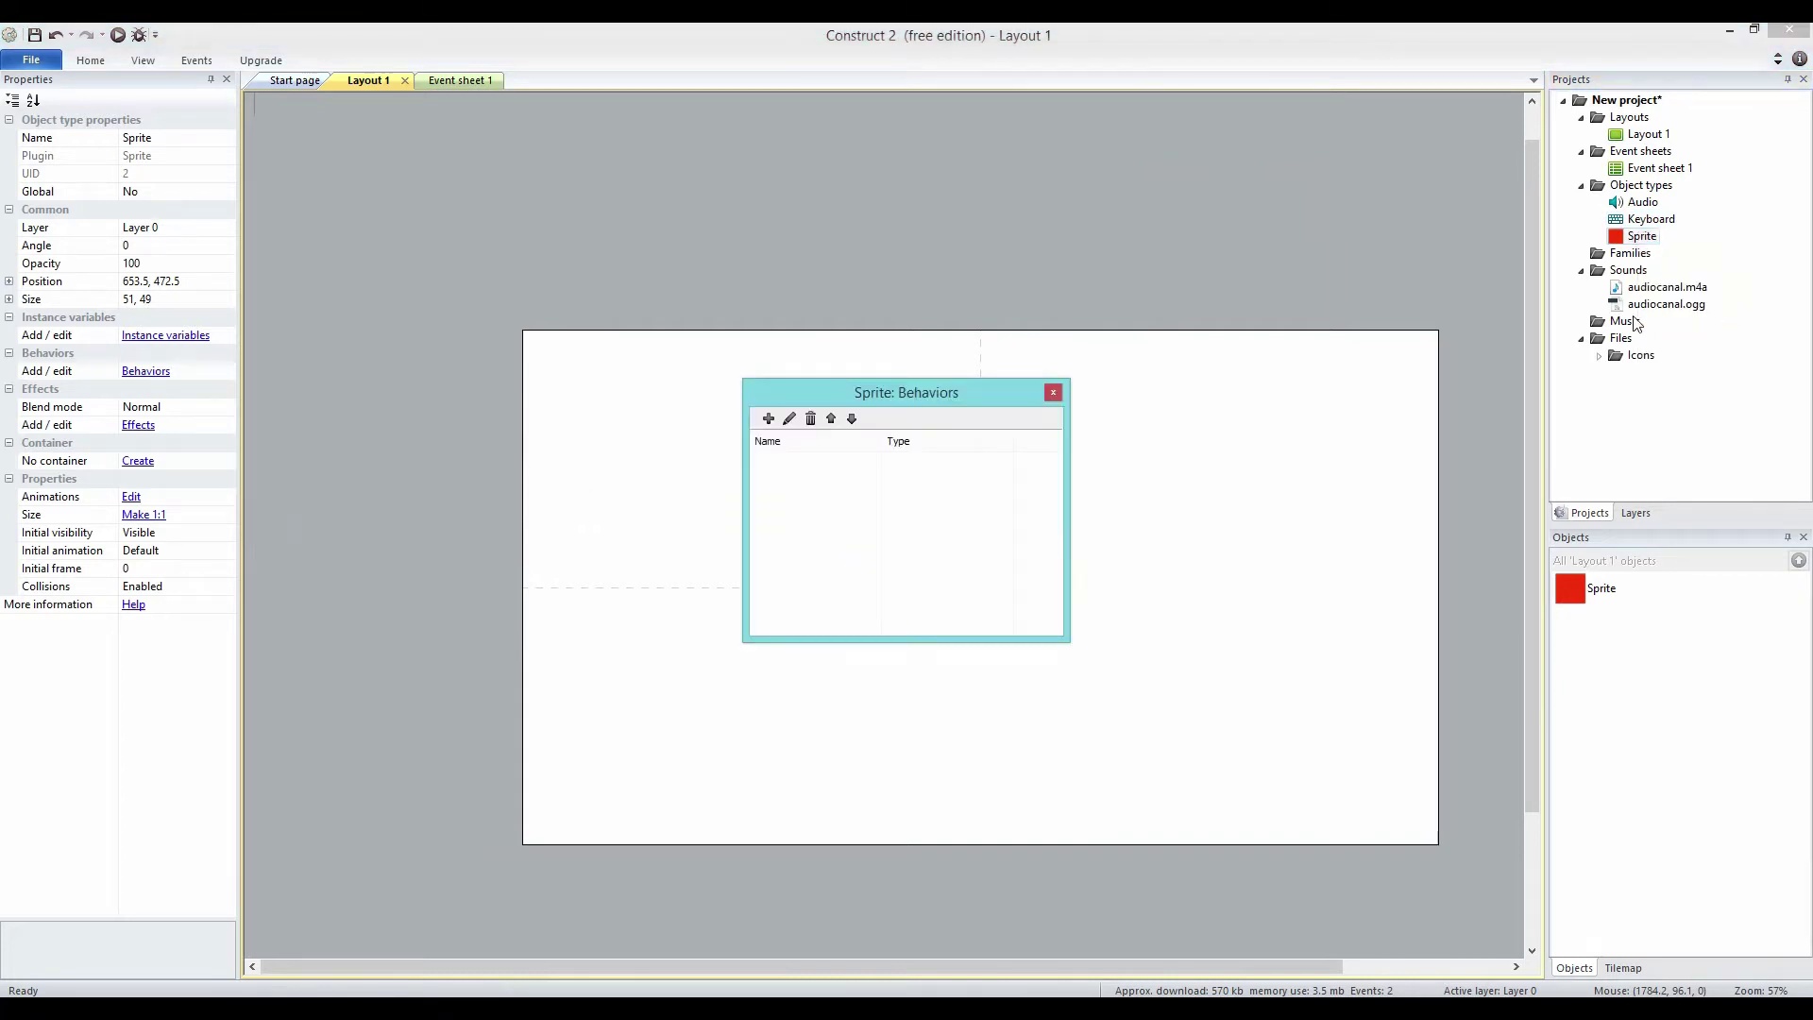
pyautogui.click(767, 420)
pyautogui.write('8')
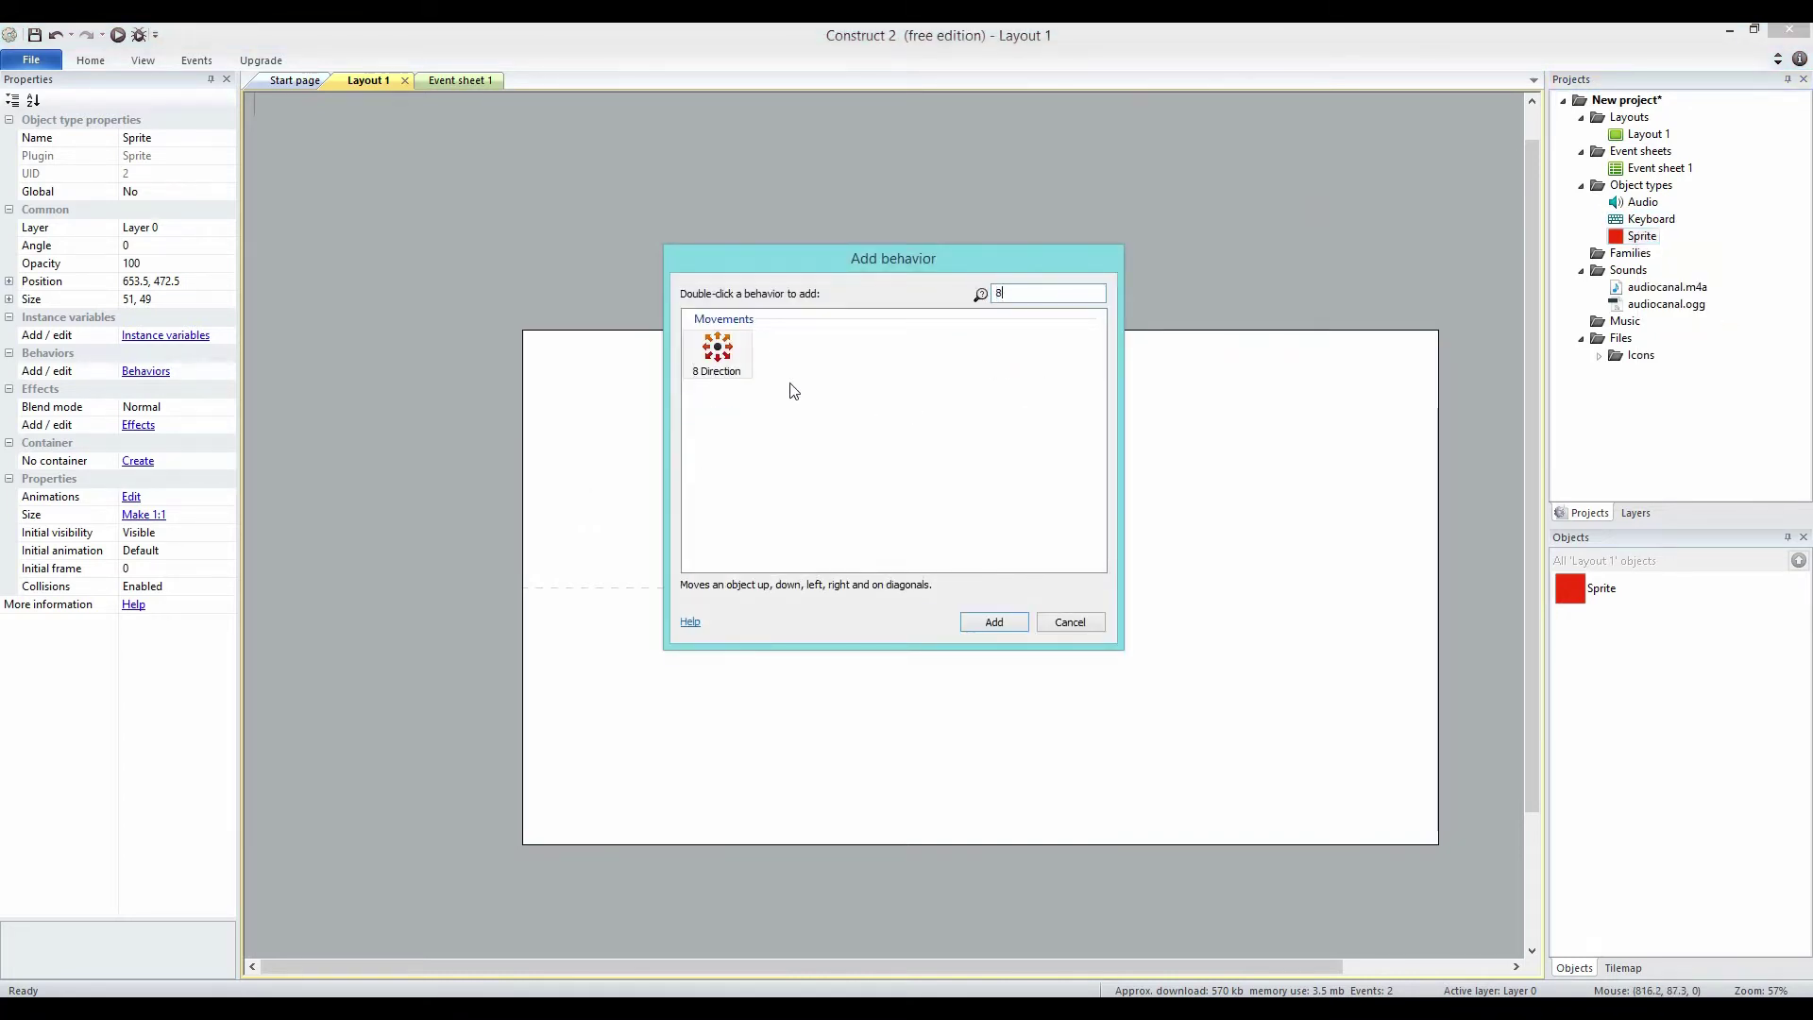
pyautogui.doubleClick(717, 352)
pyautogui.click(1053, 392)
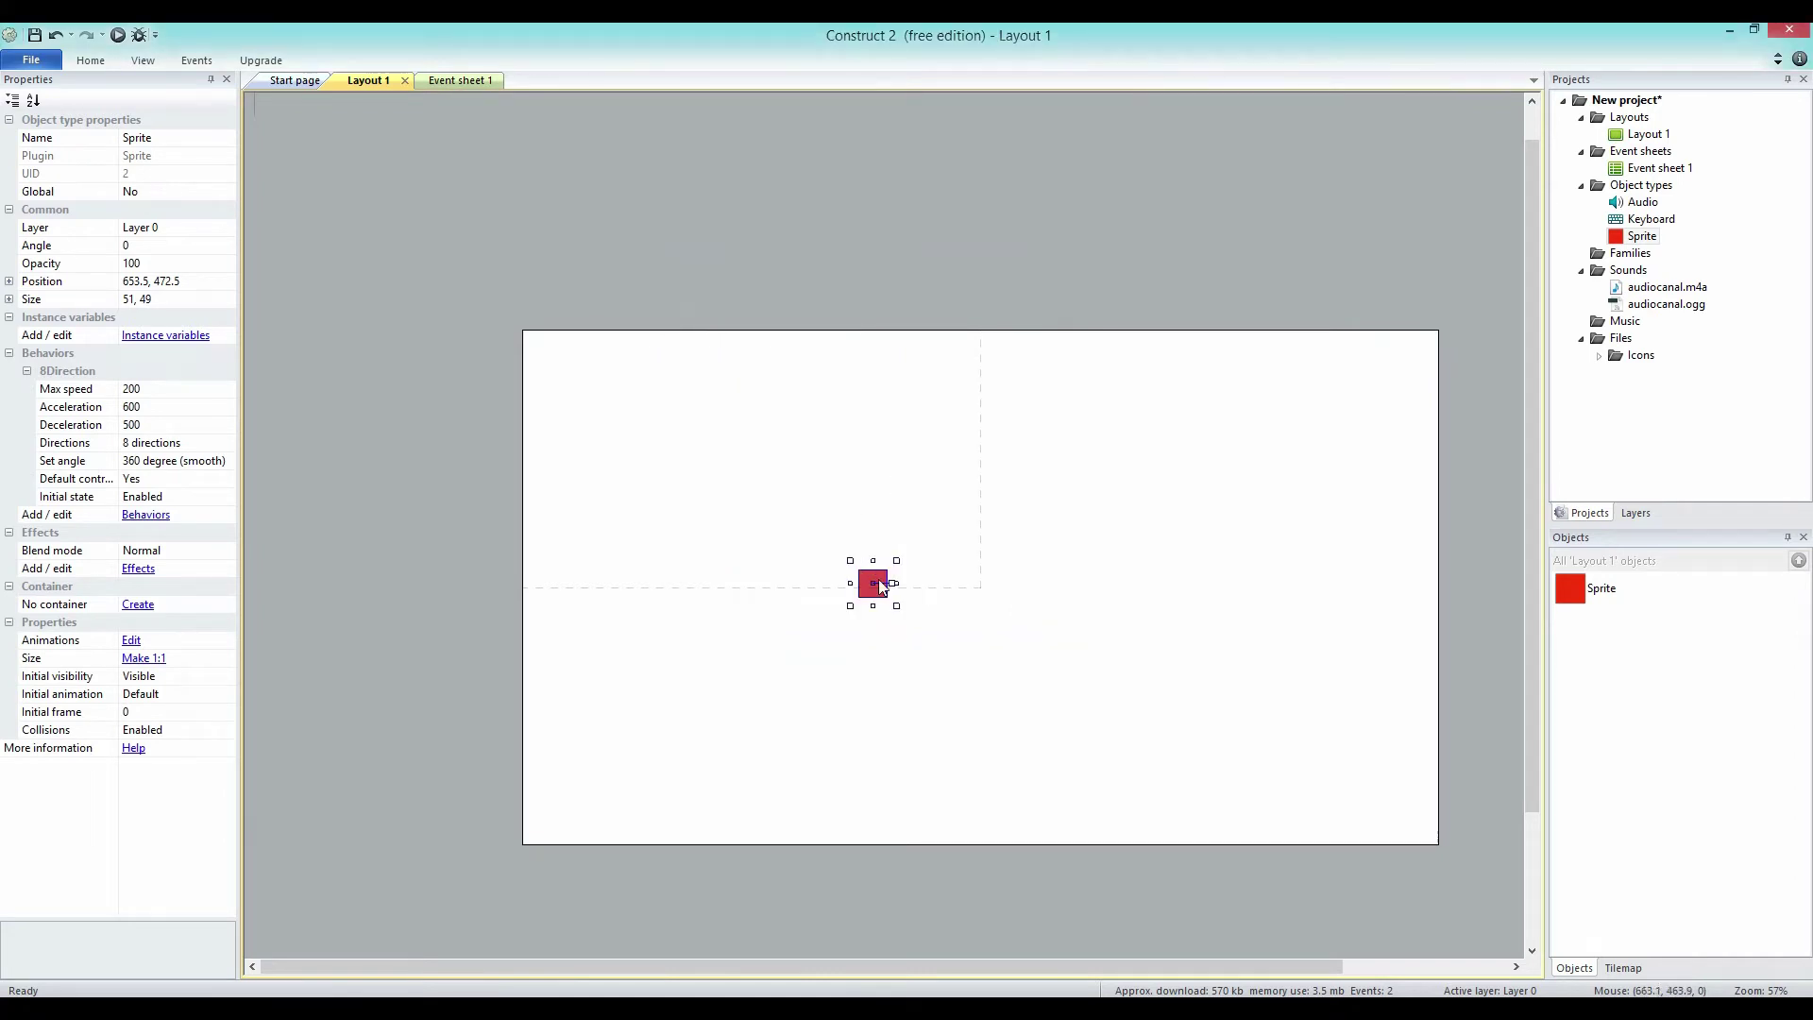
# Move the red square to about the middle of the layout.
pyautogui.moveTo(820, 529)
pyautogui.mouseDown()
pyautogui.moveTo(779, 508)
pyautogui.moveTo(1016, 641)
pyautogui.moveTo(1000, 529)
pyautogui.moveTo(914, 491)
pyautogui.moveTo(835, 551)
pyautogui.mouseUp()
pyautogui.moveTo(798, 613); pyautogui.dragTo(873, 559)
pyautogui.moveTo(878, 552); pyautogui.dragTo(988, 612)
pyautogui.moveTo(854, 190); pyautogui.dragTo(1107, 436)
pyautogui.moveTo(422, 469); pyautogui.dragTo(708, 690)
pyautogui.moveTo(885, 901); pyautogui.dragTo(1267, 784)
pyautogui.moveTo(1465, 423); pyautogui.dragTo(1322, 699)
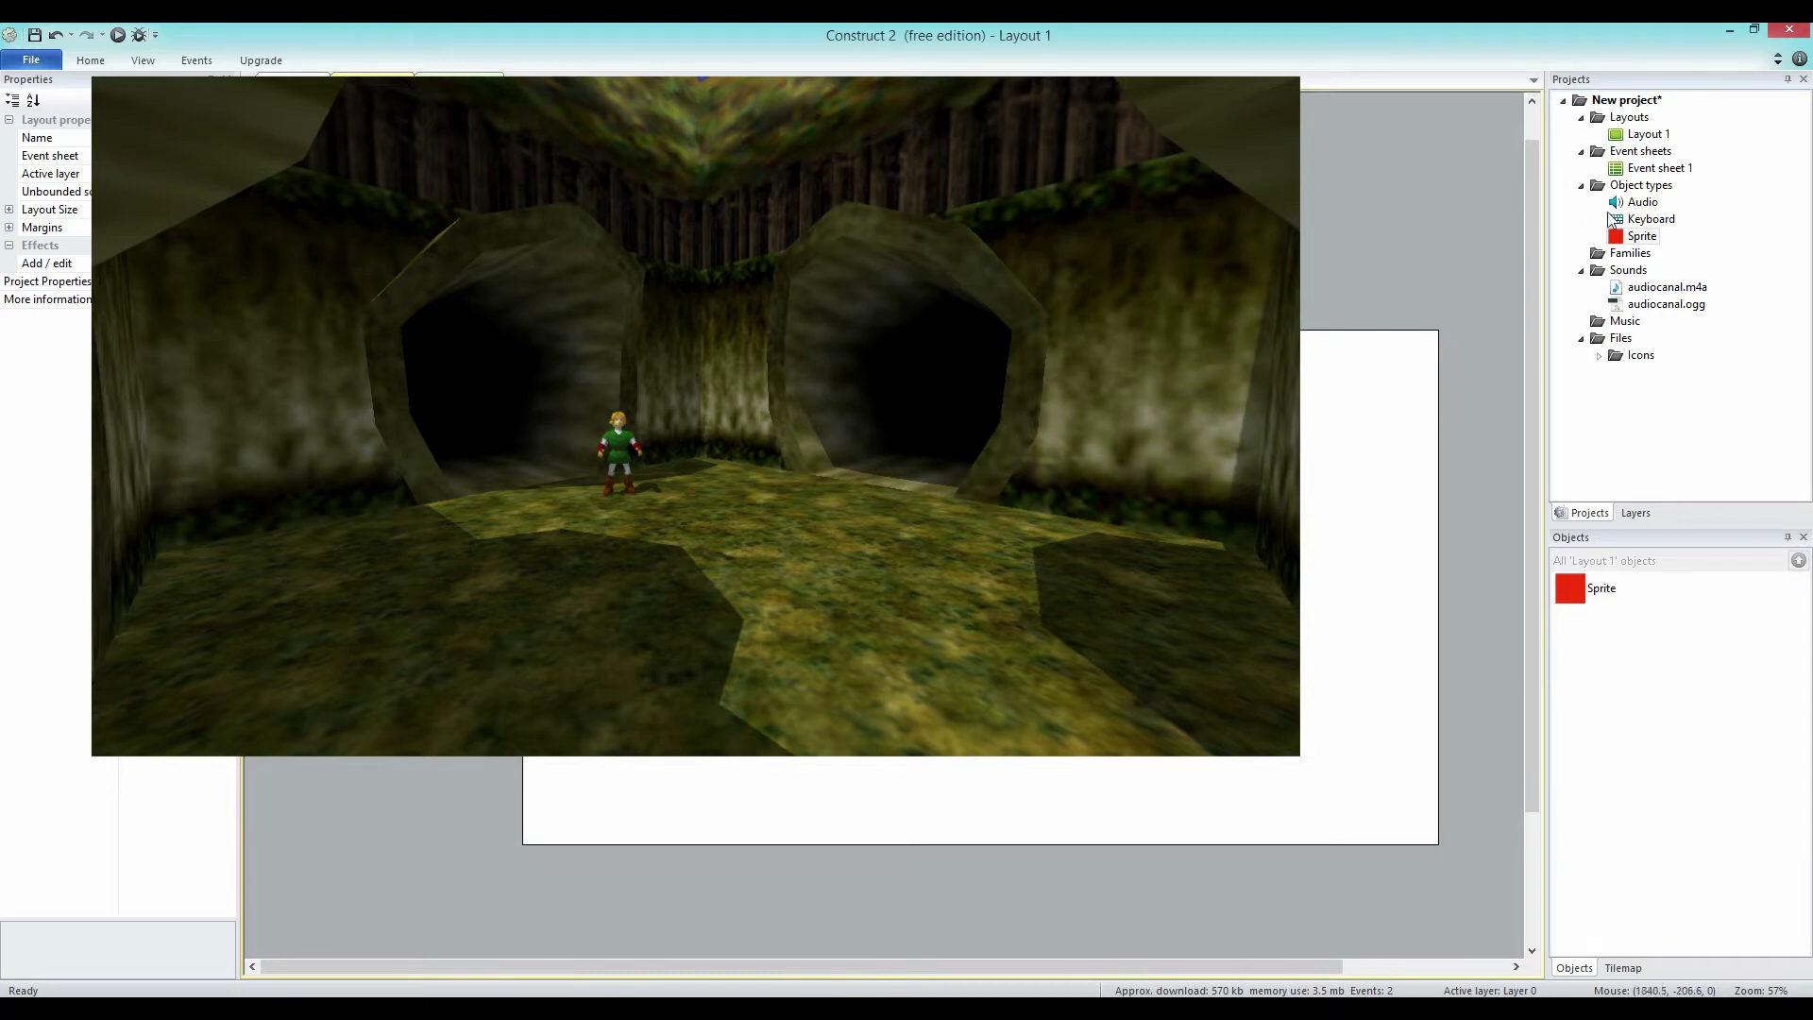
# Insert a second sprite filled with blue and shape it into a horizontal bar about 1088 × 42 above the red square.
pyautogui.rightClick(1641, 185)
pyautogui.click(1667, 200)
pyautogui.doubleClick(956, 566)
pyautogui.click(915, 457)
pyautogui.click(1328, 484)
pyautogui.click(810, 310)
pyautogui.click(1083, 52)
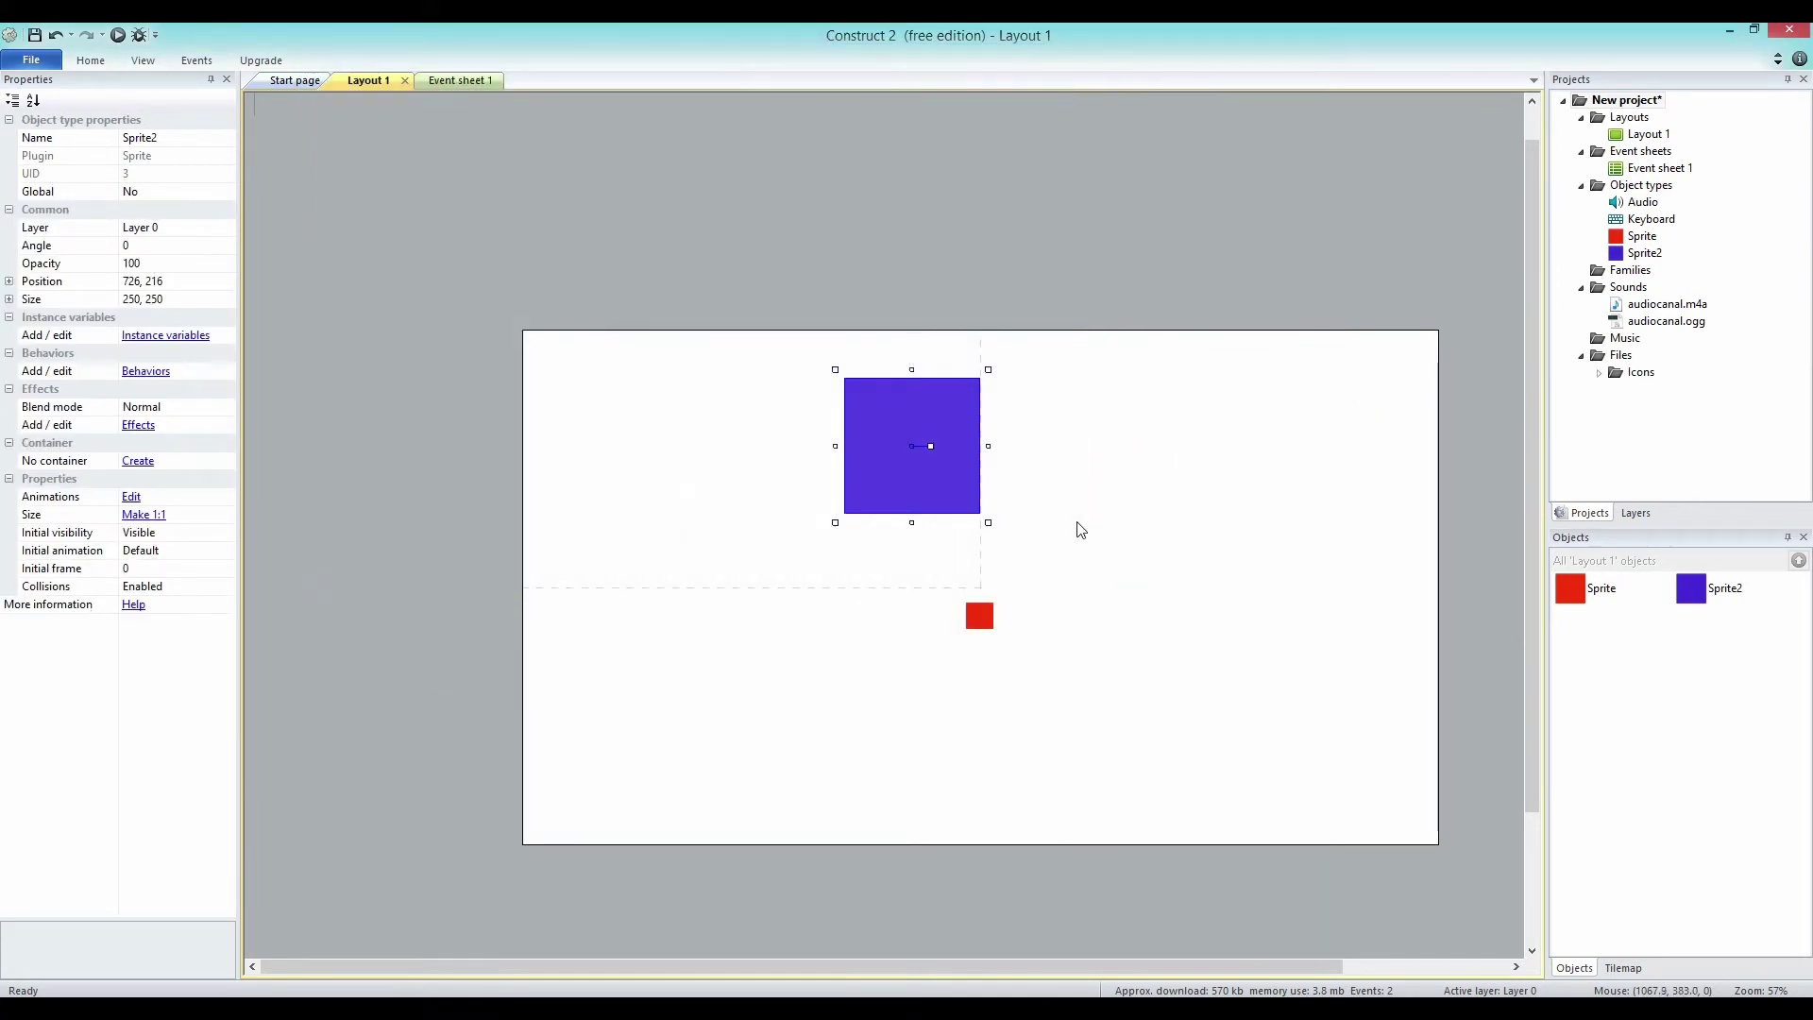
pyautogui.moveTo(988, 446); pyautogui.dragTo(1438, 446)
pyautogui.moveTo(1136, 523); pyautogui.dragTo(993, 486)
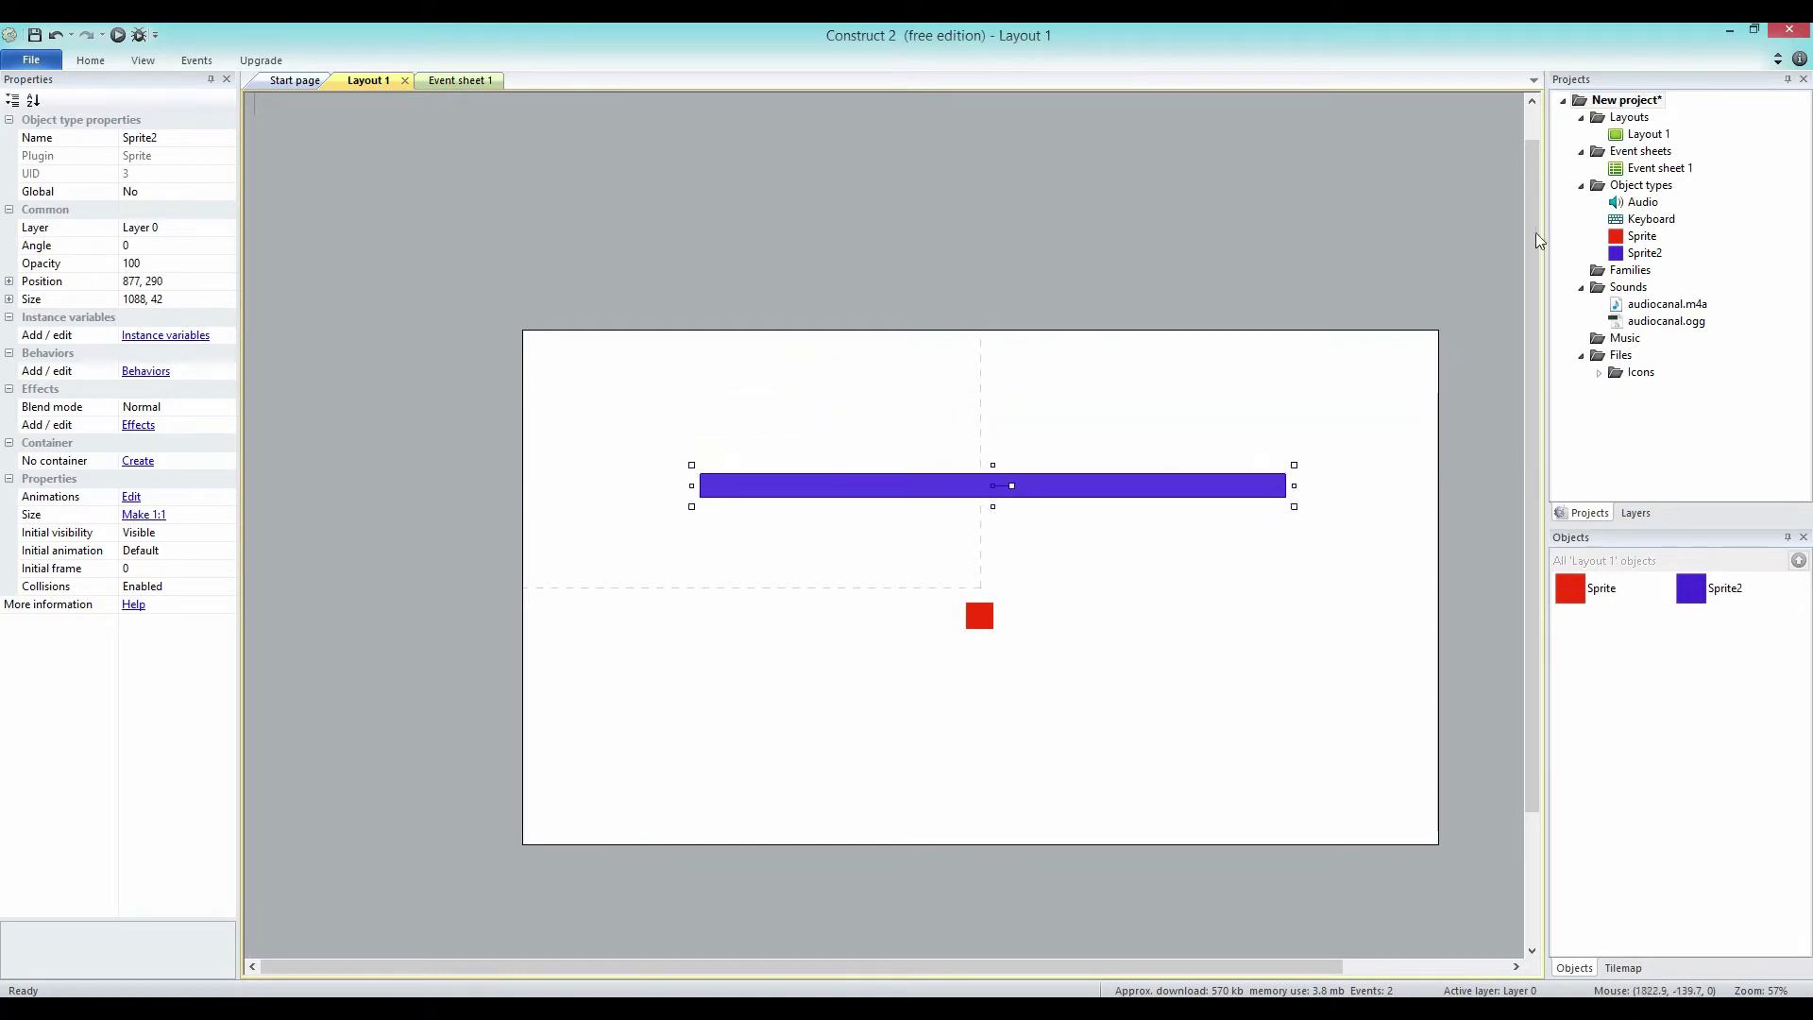
# Insert a third sprite filled with bright green and shape it into a thin horizontal bar above the blue one, about equally wide.
pyautogui.rightClick(1641, 185)
pyautogui.click(1671, 195)
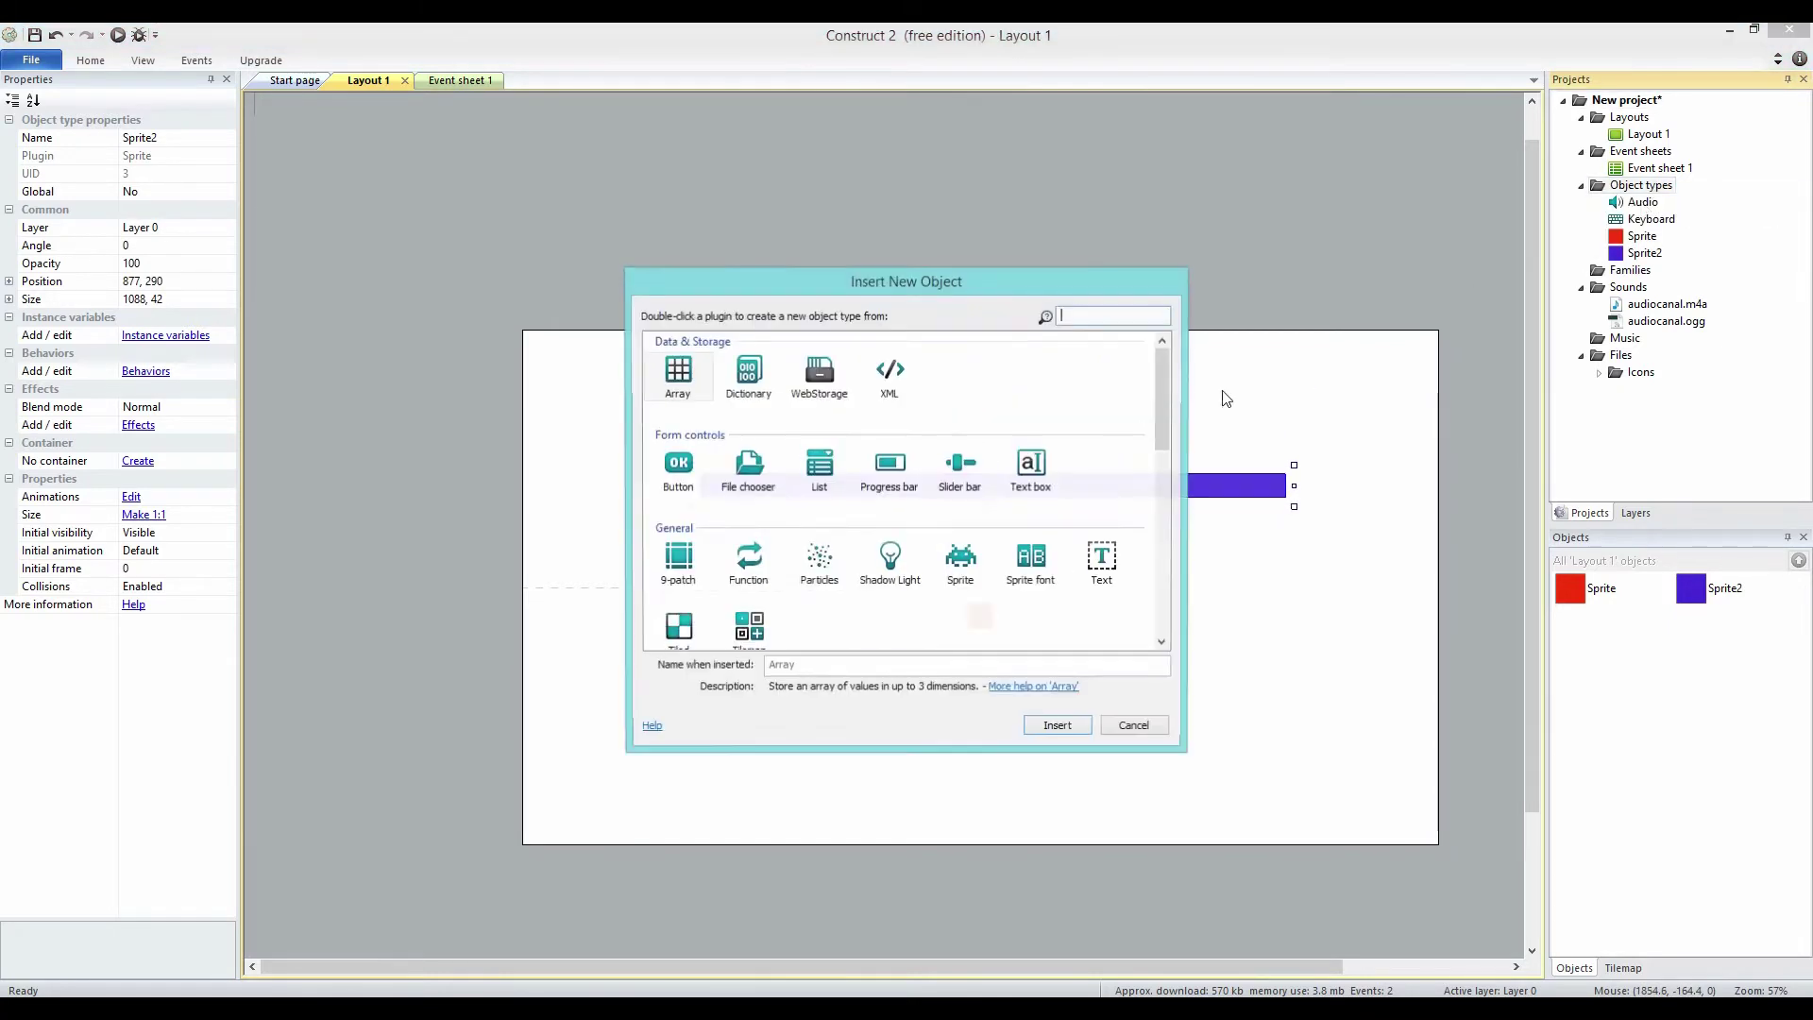
pyautogui.click(961, 559)
pyautogui.click(1056, 725)
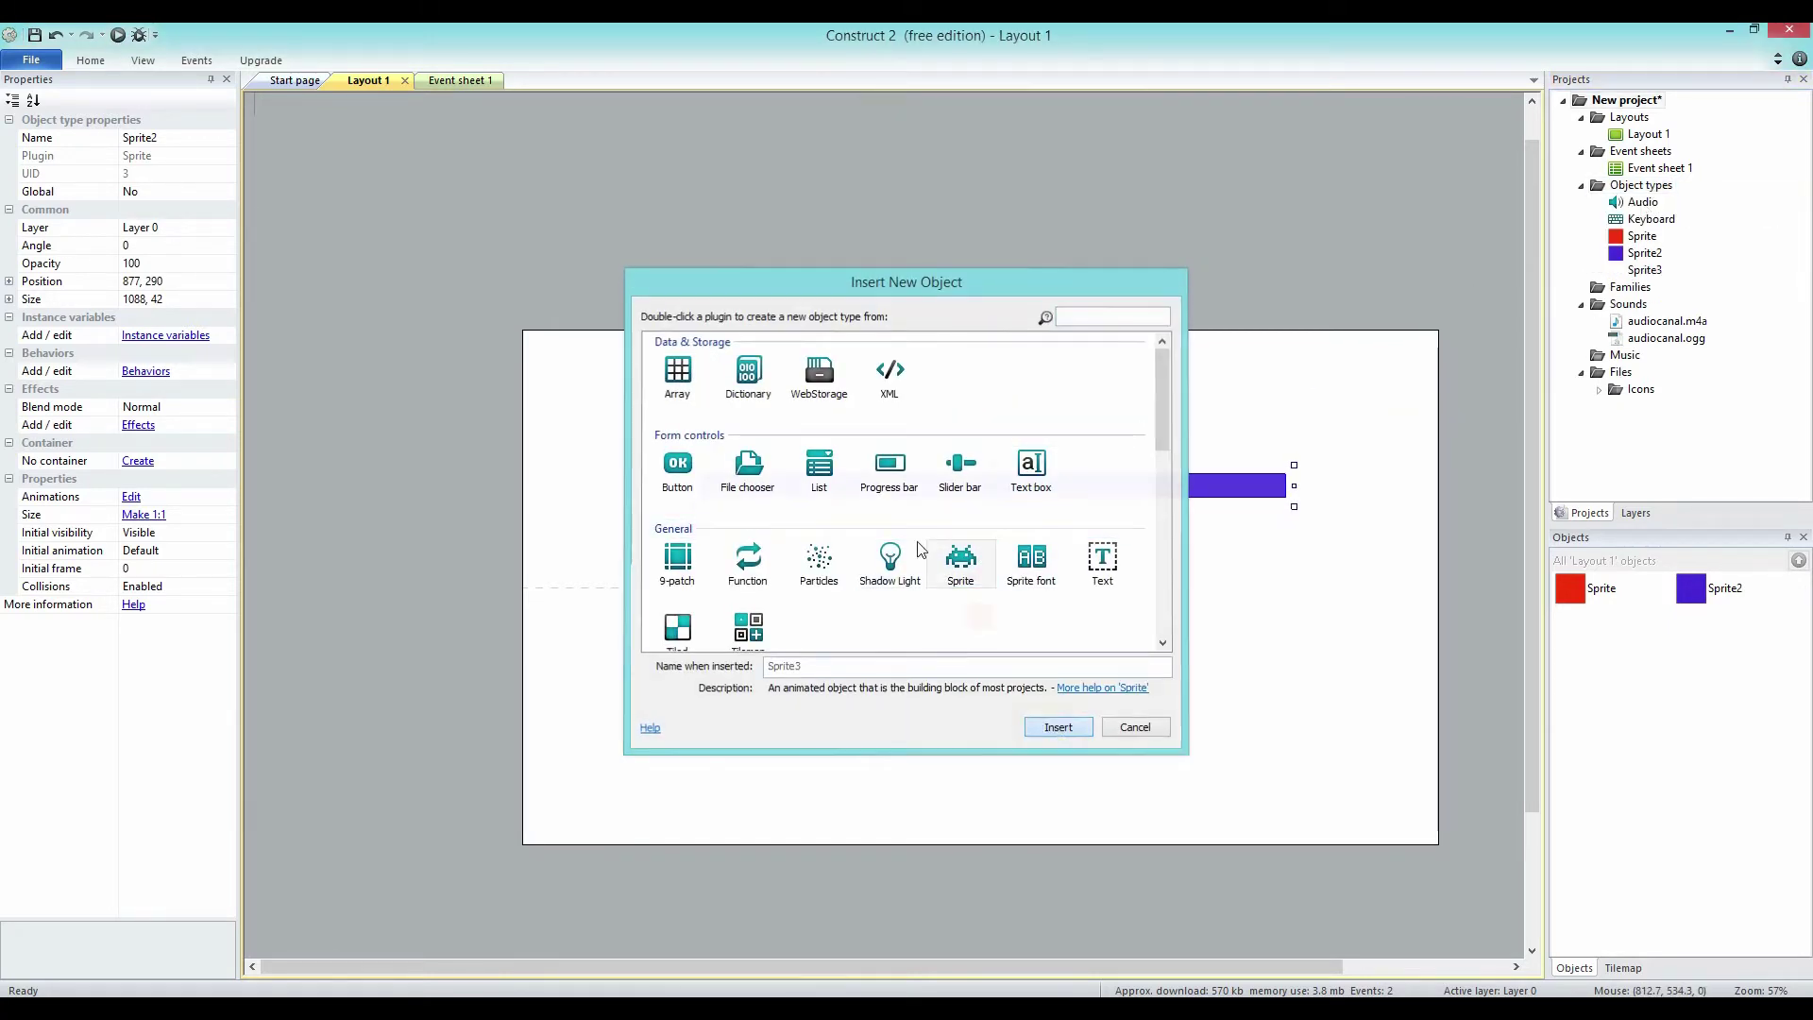
pyautogui.click(883, 453)
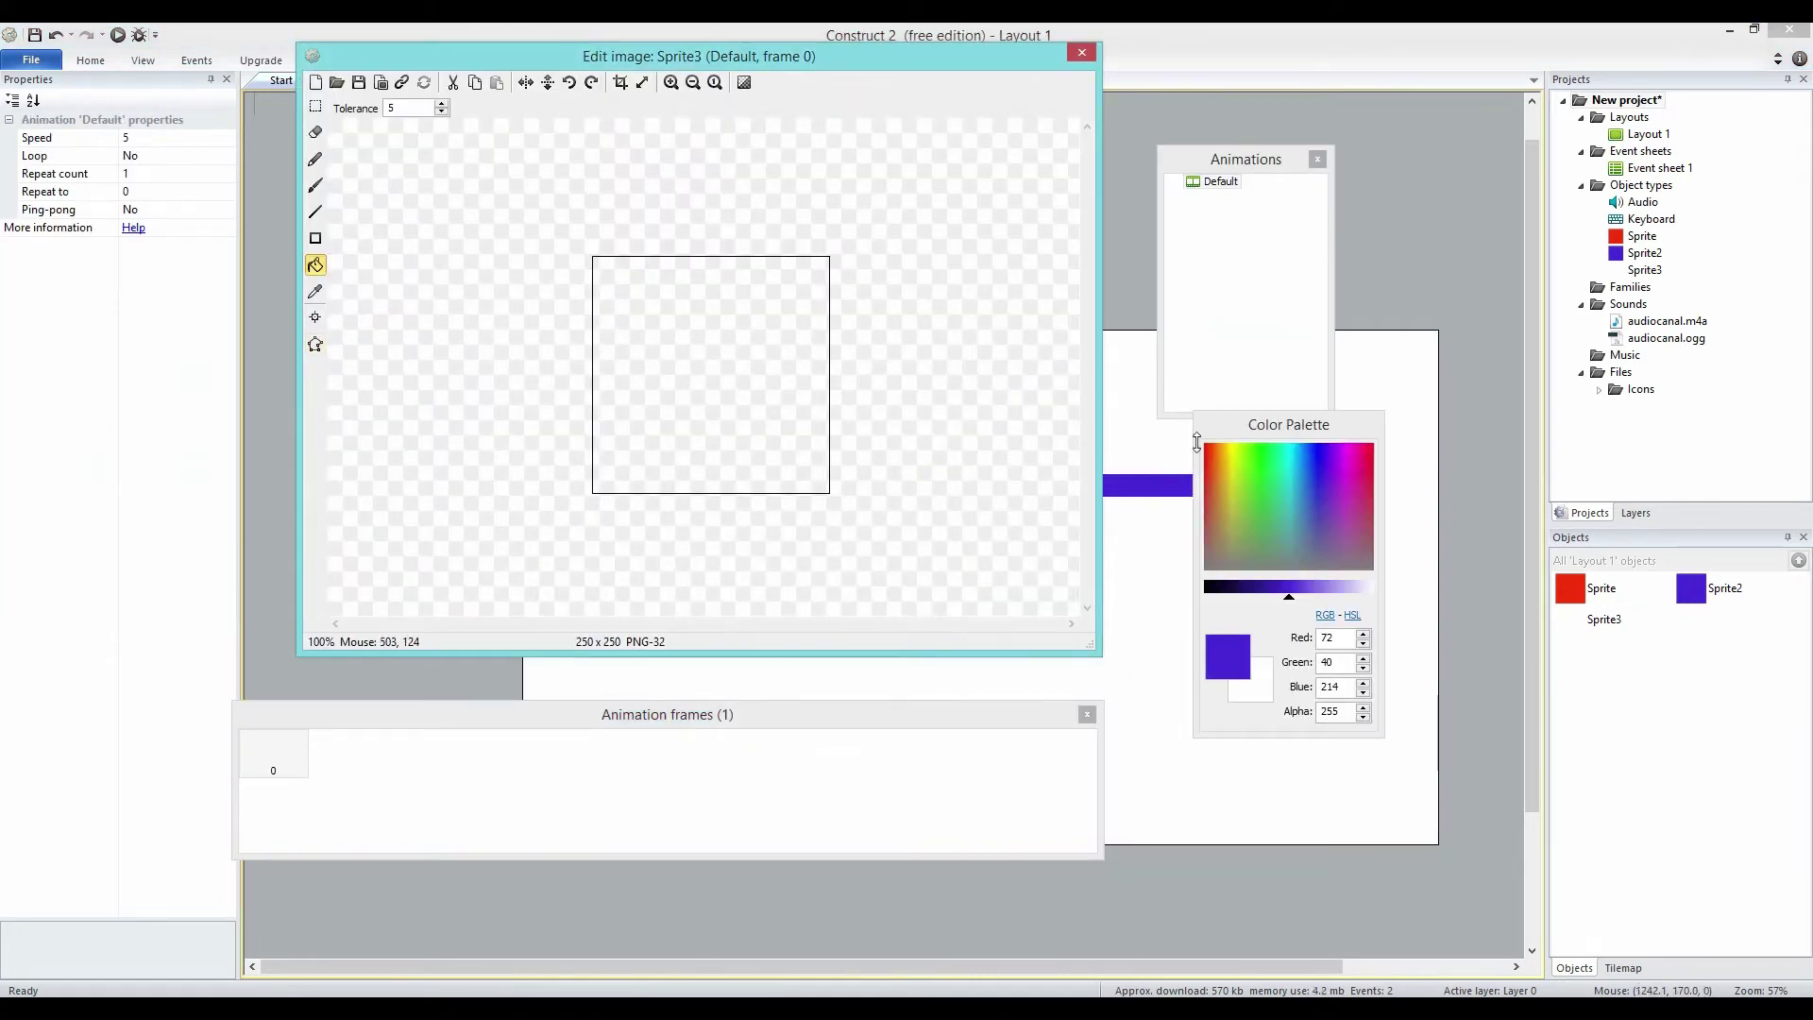
pyautogui.click(1247, 458)
pyautogui.click(775, 375)
pyautogui.click(1083, 52)
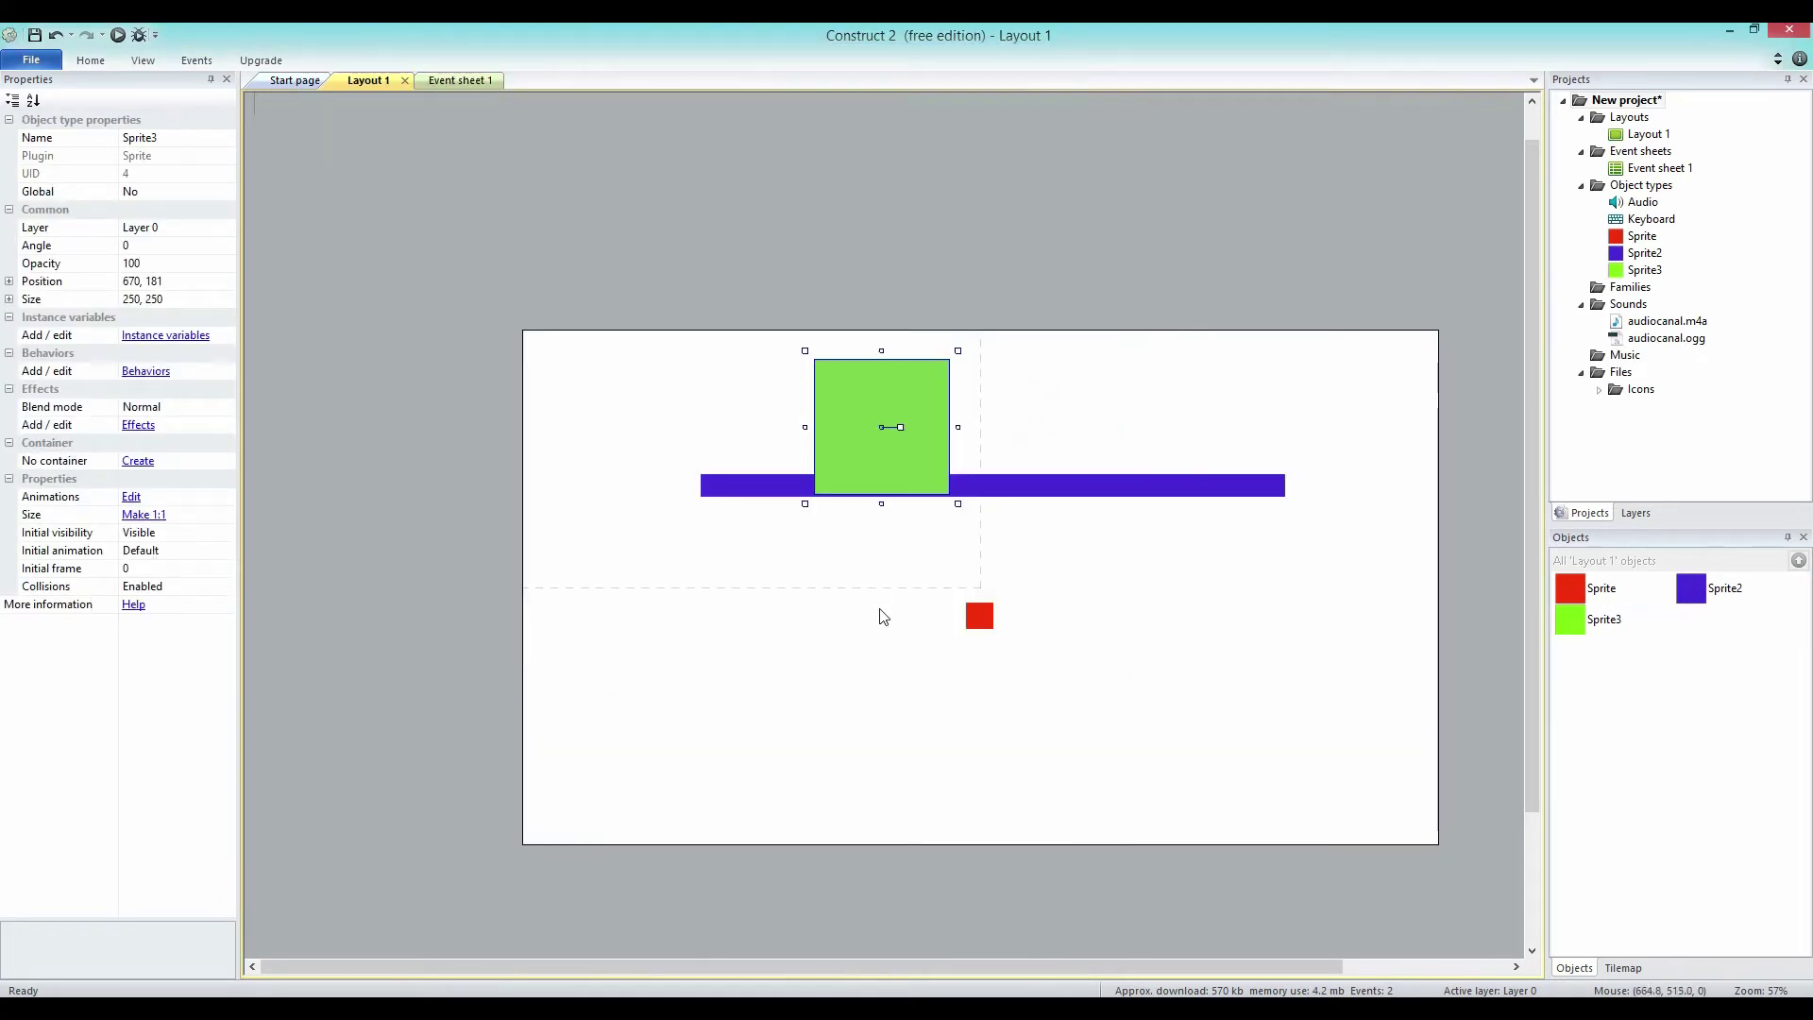
pyautogui.moveTo(882, 504); pyautogui.dragTo(1260, 390)
# Reposition the red square below the two bars, at about 840, 509.
pyautogui.click(1184, 492)
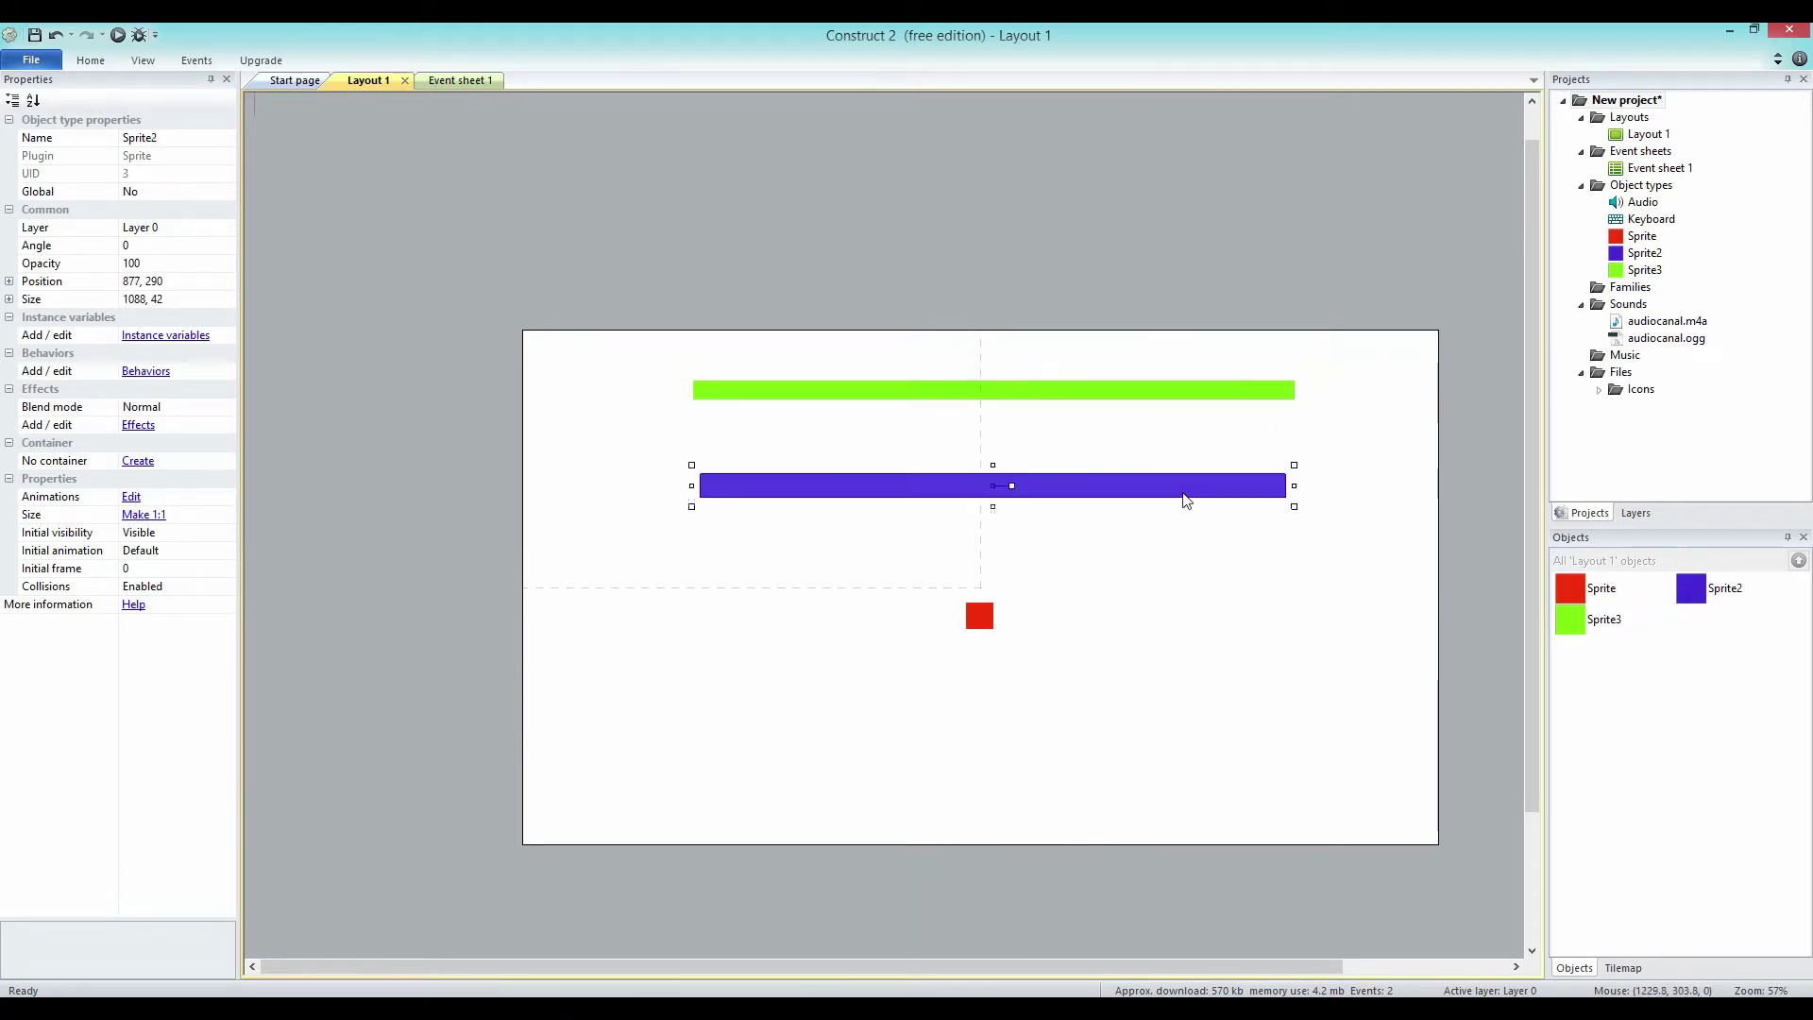
pyautogui.click(1165, 392)
pyautogui.moveTo(980, 617); pyautogui.dragTo(974, 604)
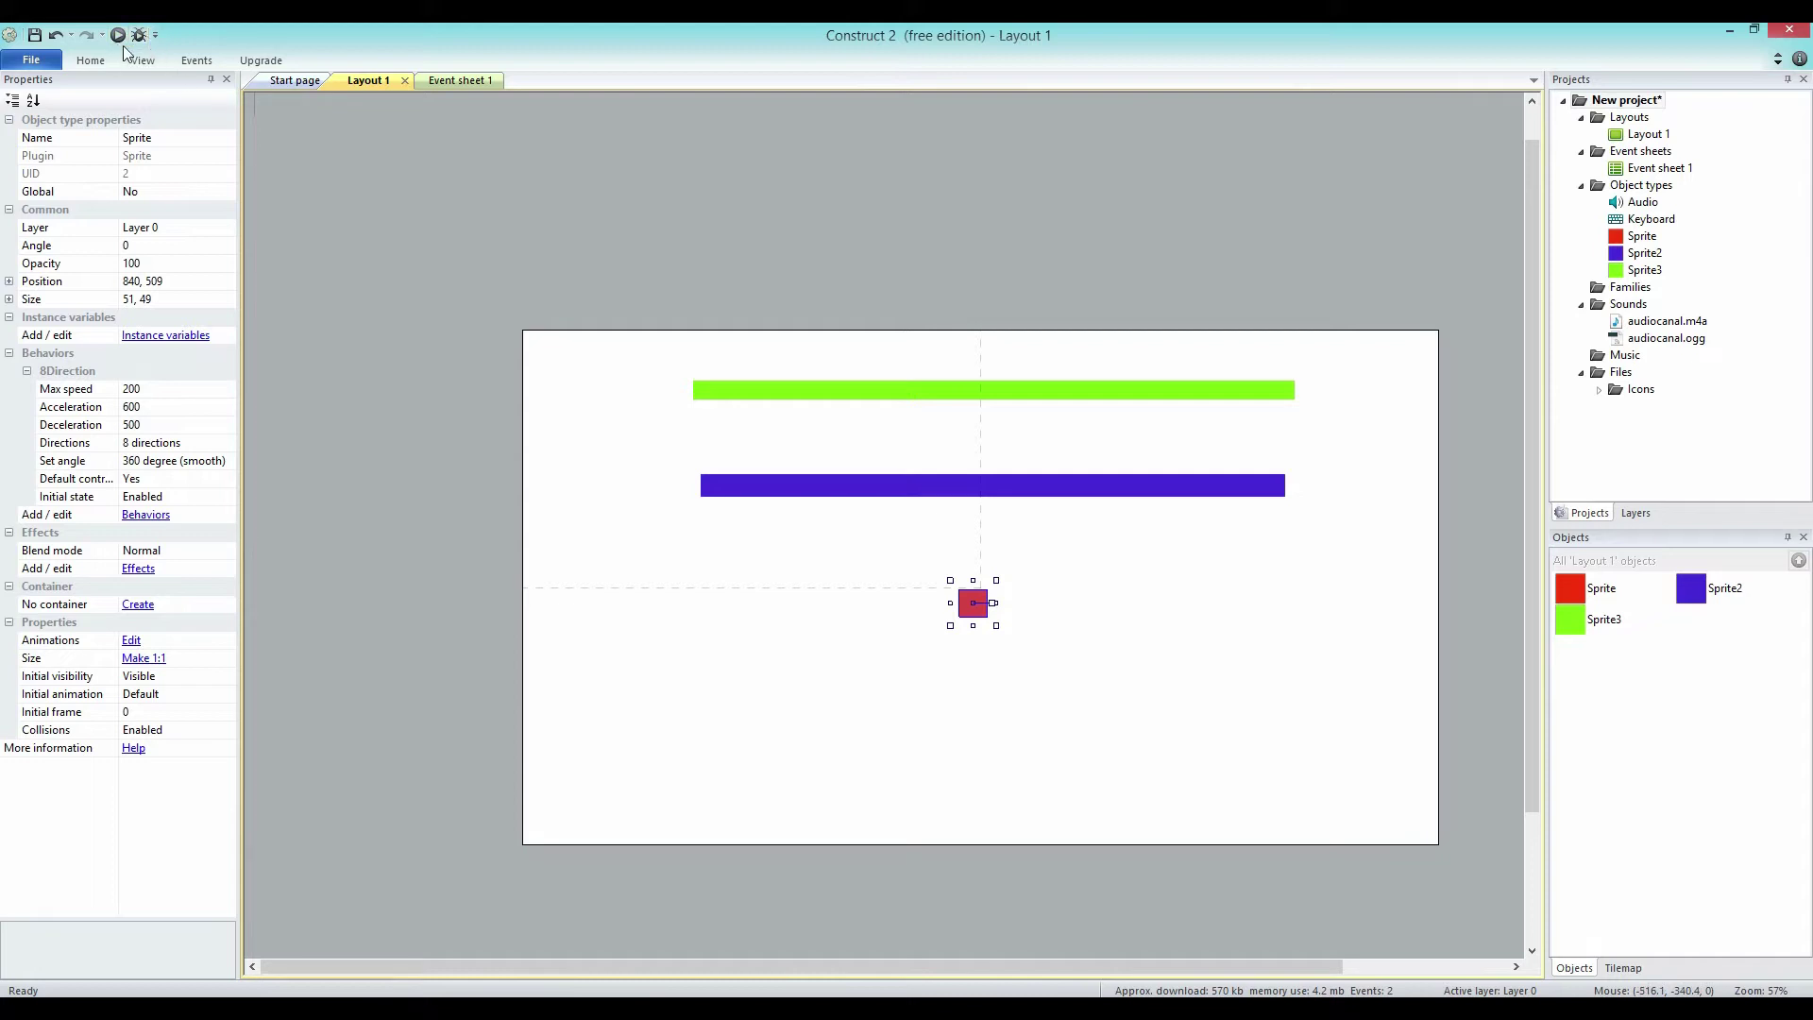
# Move the red square to the layout's lower-left corner area, at about 74, 851, and deselect it.
pyautogui.moveTo(819, 256); pyautogui.dragTo(1171, 376)
pyautogui.moveTo(411, 486); pyautogui.dragTo(714, 699)
pyautogui.moveTo(984, 609); pyautogui.dragTo(853, 609)
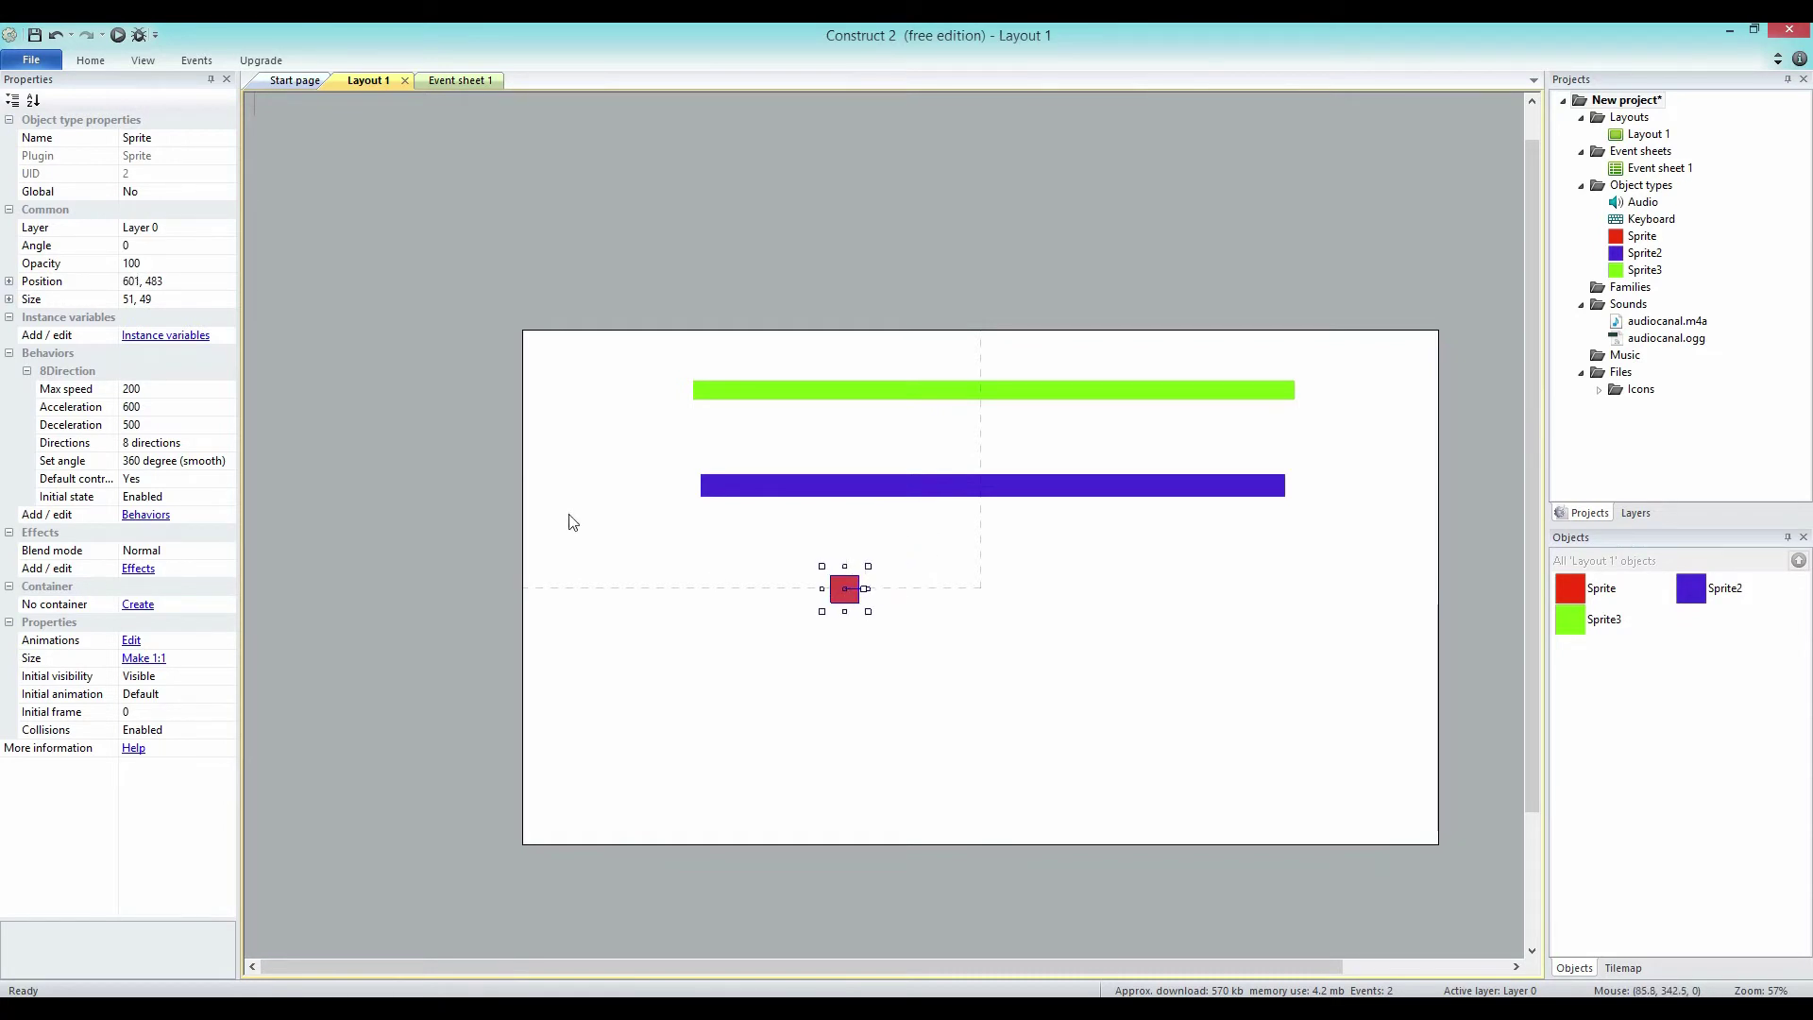
pyautogui.moveTo(570, 518); pyautogui.dragTo(616, 653)
pyautogui.moveTo(824, 608); pyautogui.dragTo(564, 735)
pyautogui.moveTo(411, 659); pyautogui.dragTo(548, 798)
pyautogui.moveTo(554, 718)
pyautogui.mouseDown()
pyautogui.moveTo(424, 709)
pyautogui.moveTo(519, 715)
pyautogui.mouseUp()
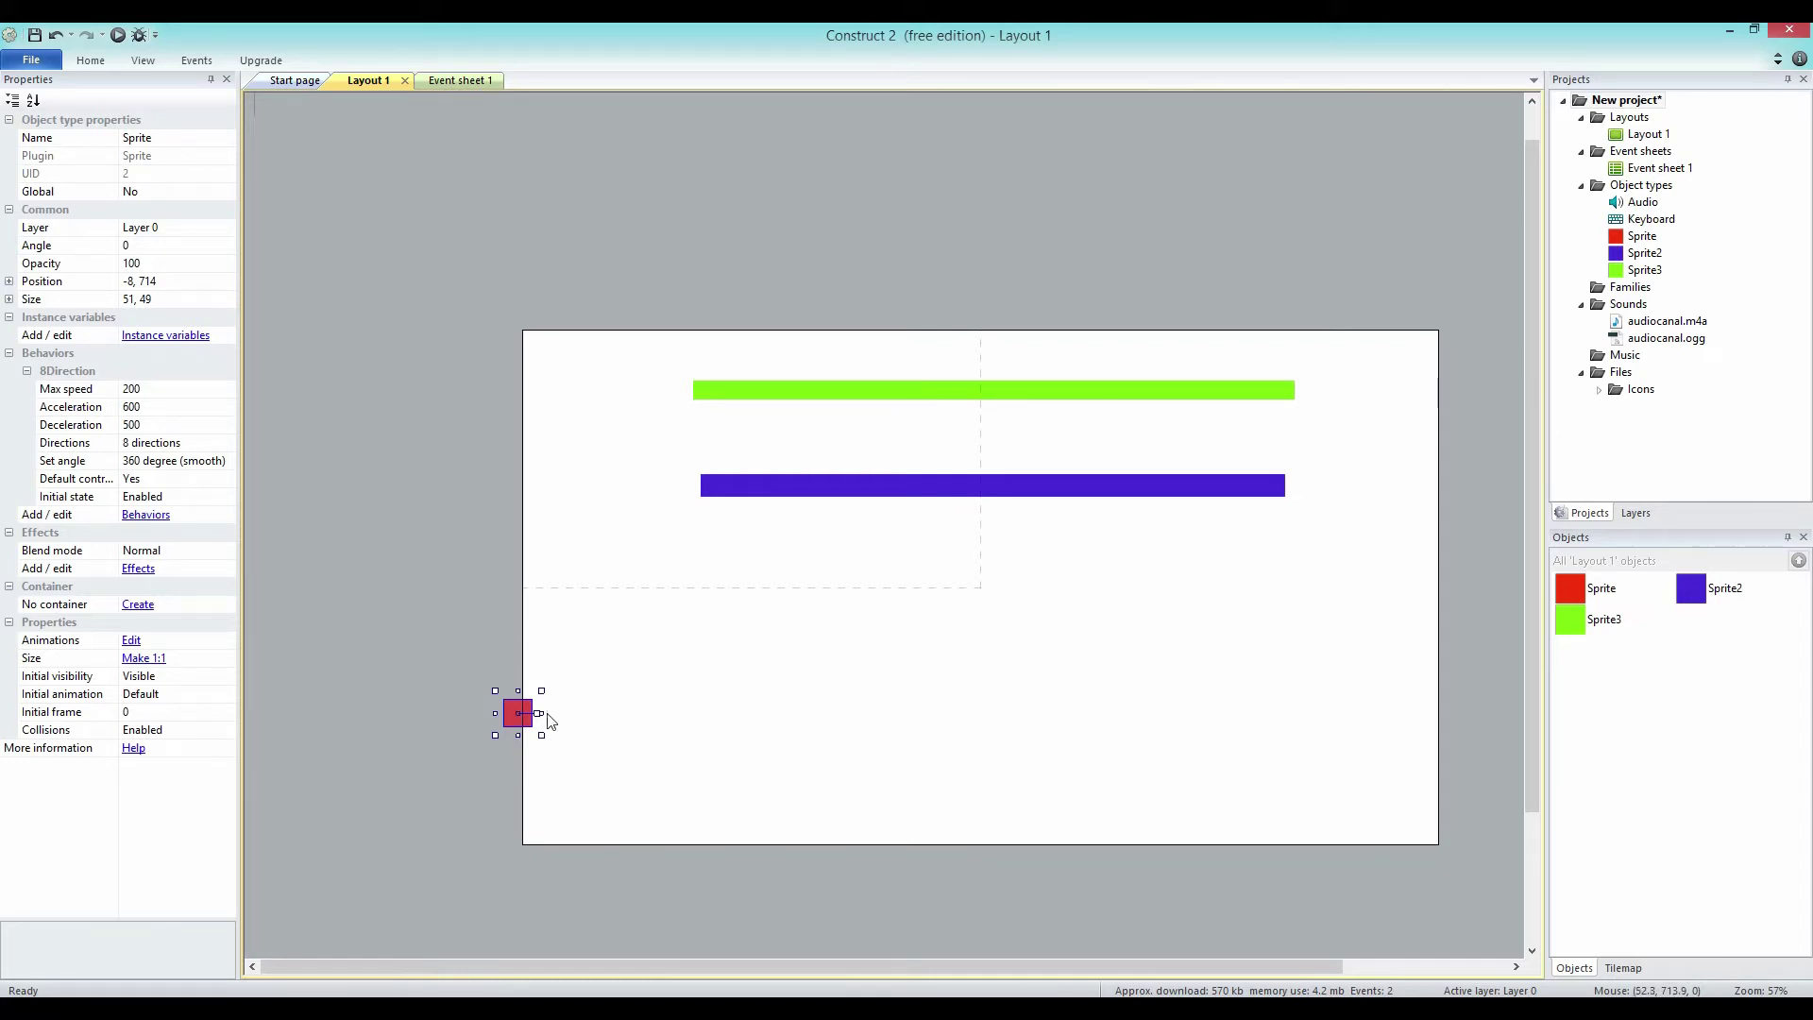
pyautogui.moveTo(523, 718); pyautogui.dragTo(598, 773)
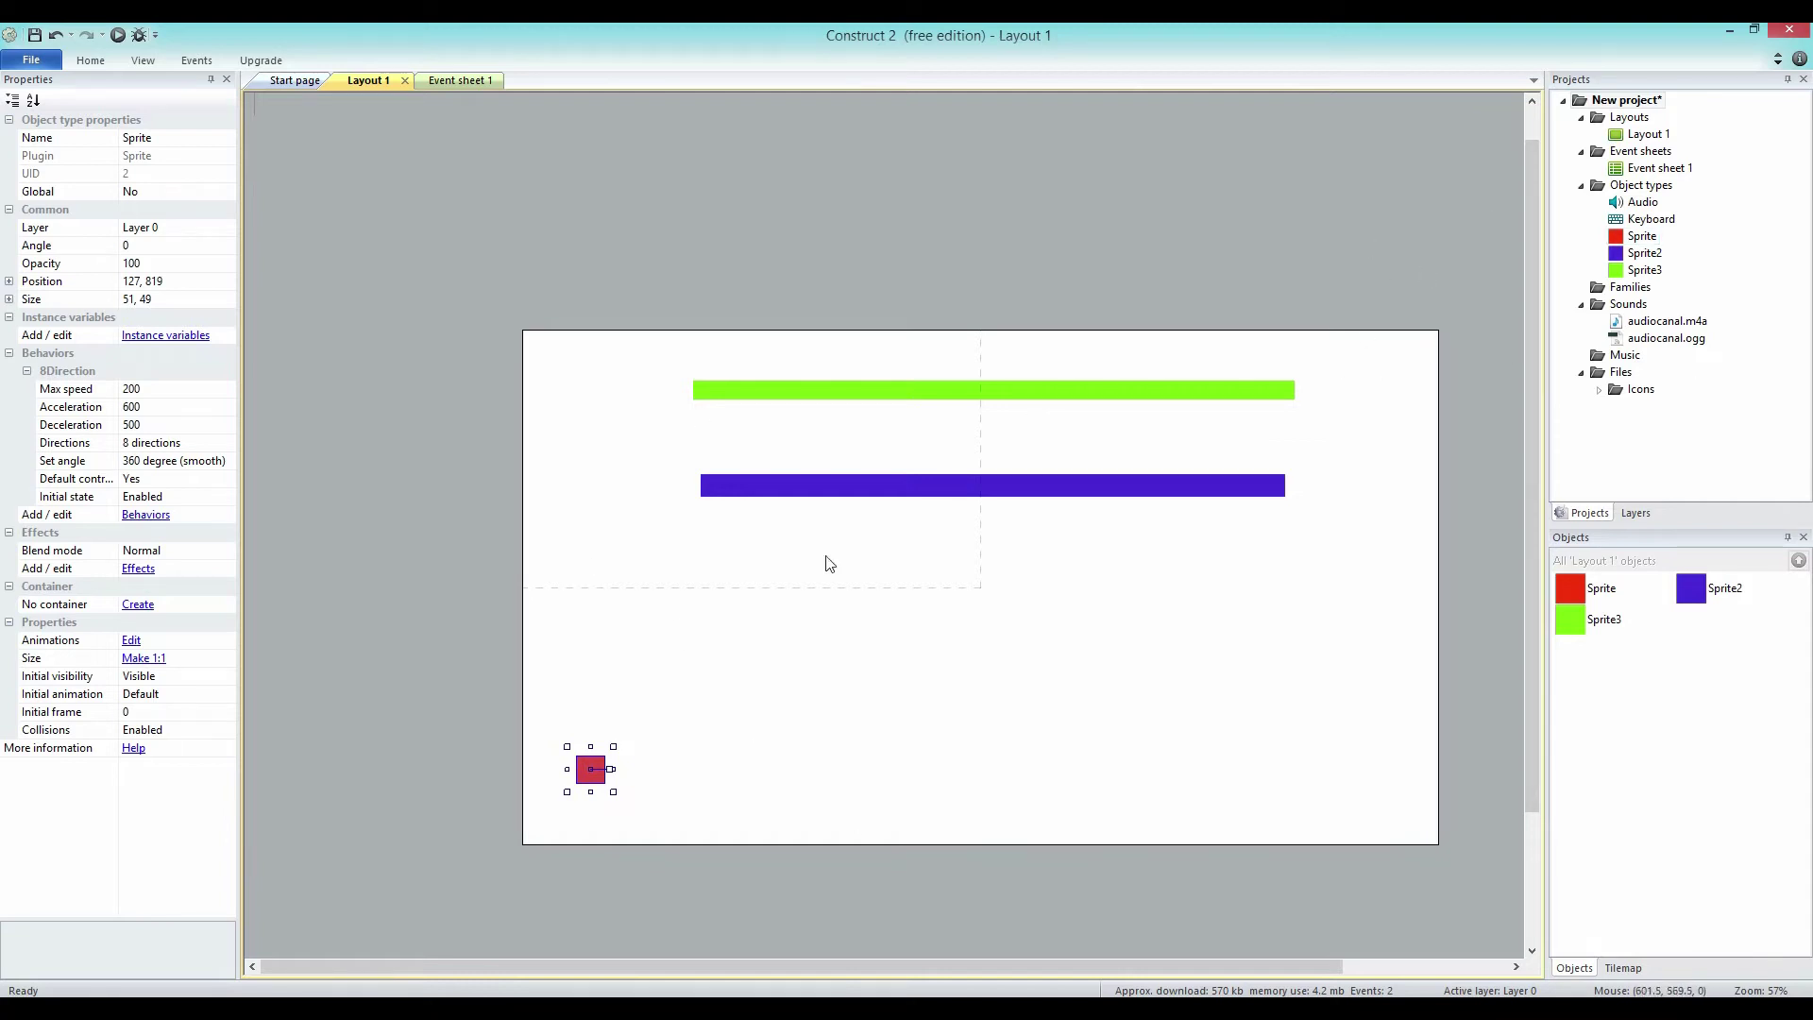
pyautogui.moveTo(589, 769)
pyautogui.mouseDown()
pyautogui.moveTo(627, 720)
pyautogui.moveTo(683, 751)
pyautogui.moveTo(1256, 494)
pyautogui.moveTo(1501, 351)
pyautogui.moveTo(546, 782)
pyautogui.moveTo(571, 791)
pyautogui.mouseUp()
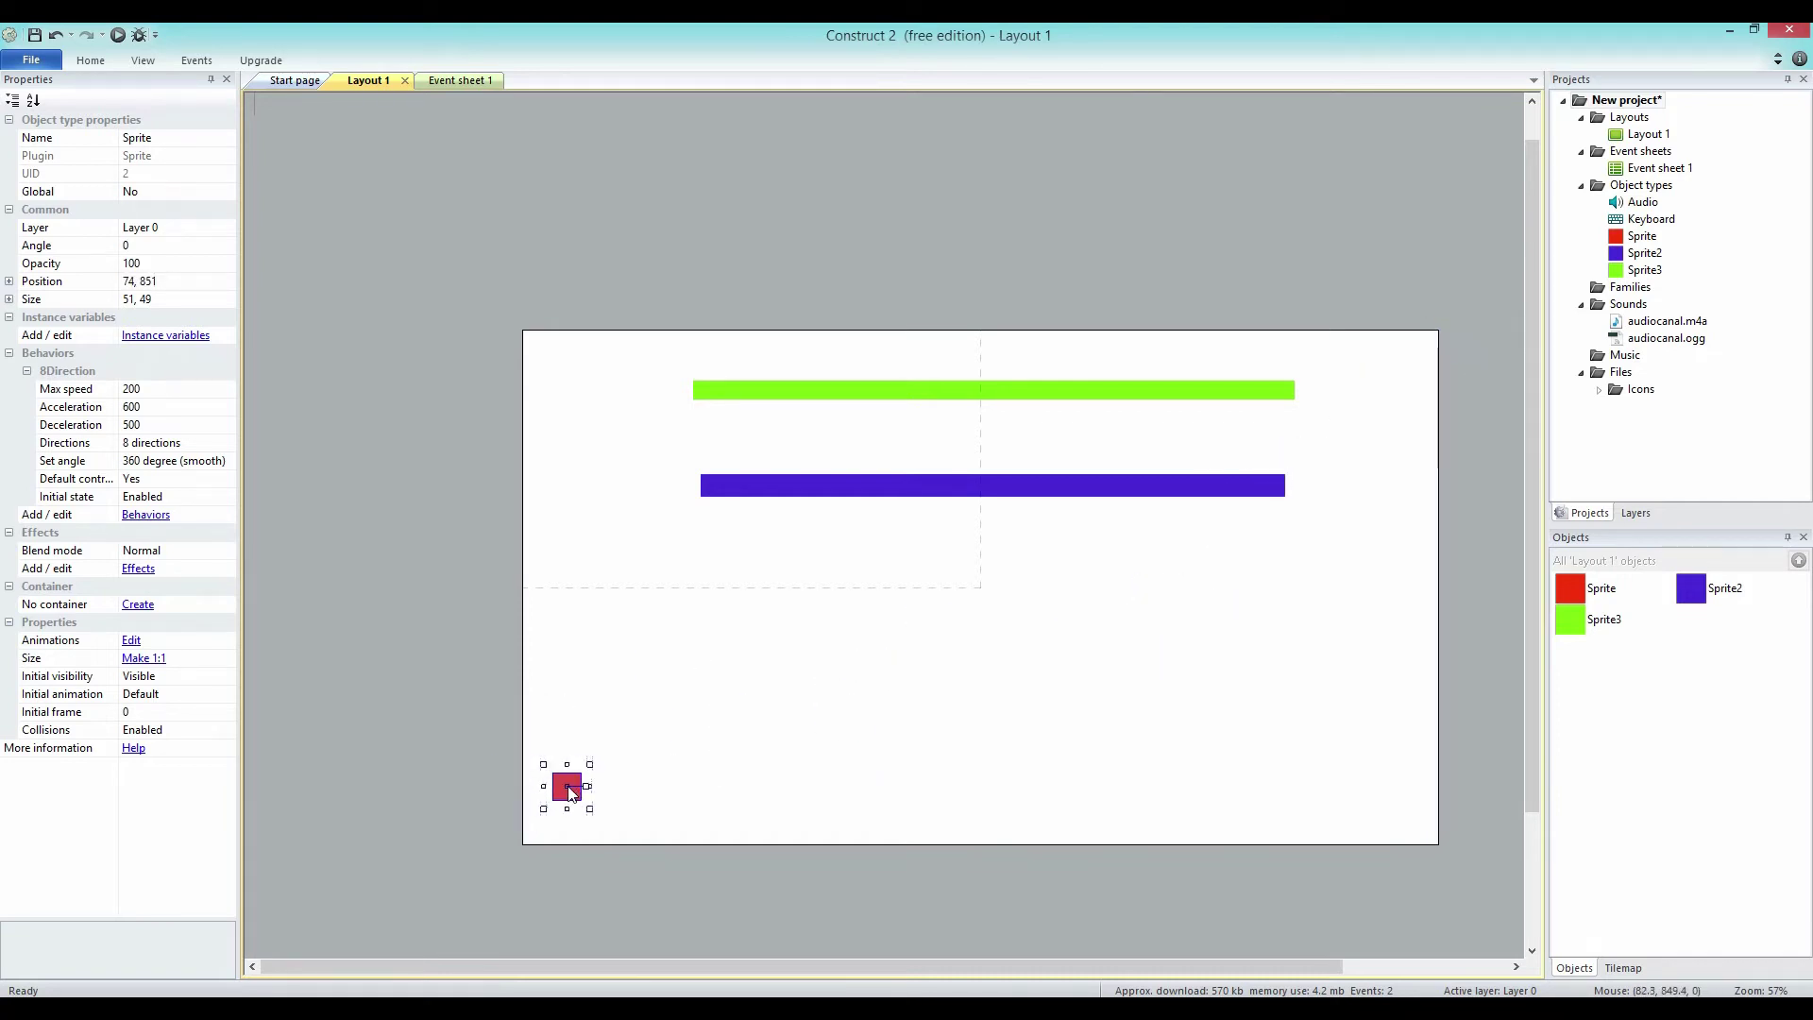
pyautogui.click(510, 571)
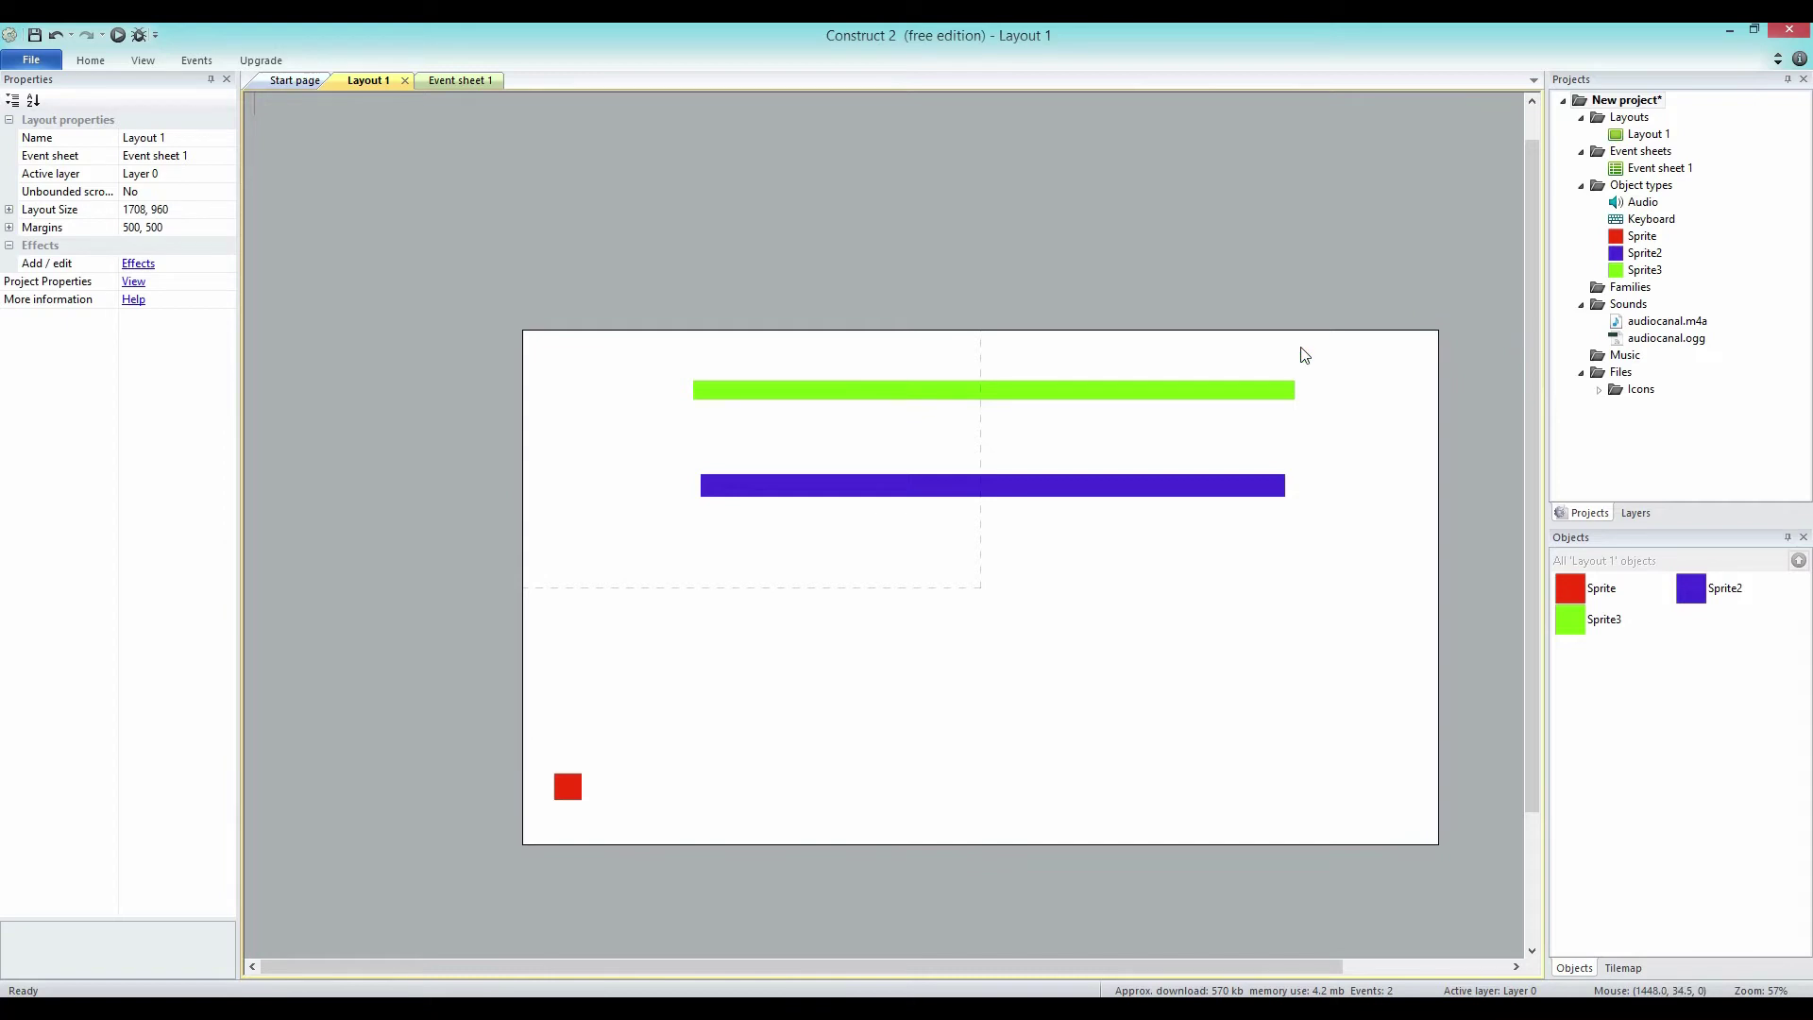
# Move the red square just below the blue bar, right of the layout's centre, at about 942, 455.
pyautogui.moveTo(568, 787); pyautogui.dragTo(870, 673)
pyautogui.click(559, 584)
pyautogui.click(852, 672)
pyautogui.moveTo(927, 453); pyautogui.dragTo(1092, 740)
pyautogui.moveTo(1018, 360); pyautogui.dragTo(1226, 538)
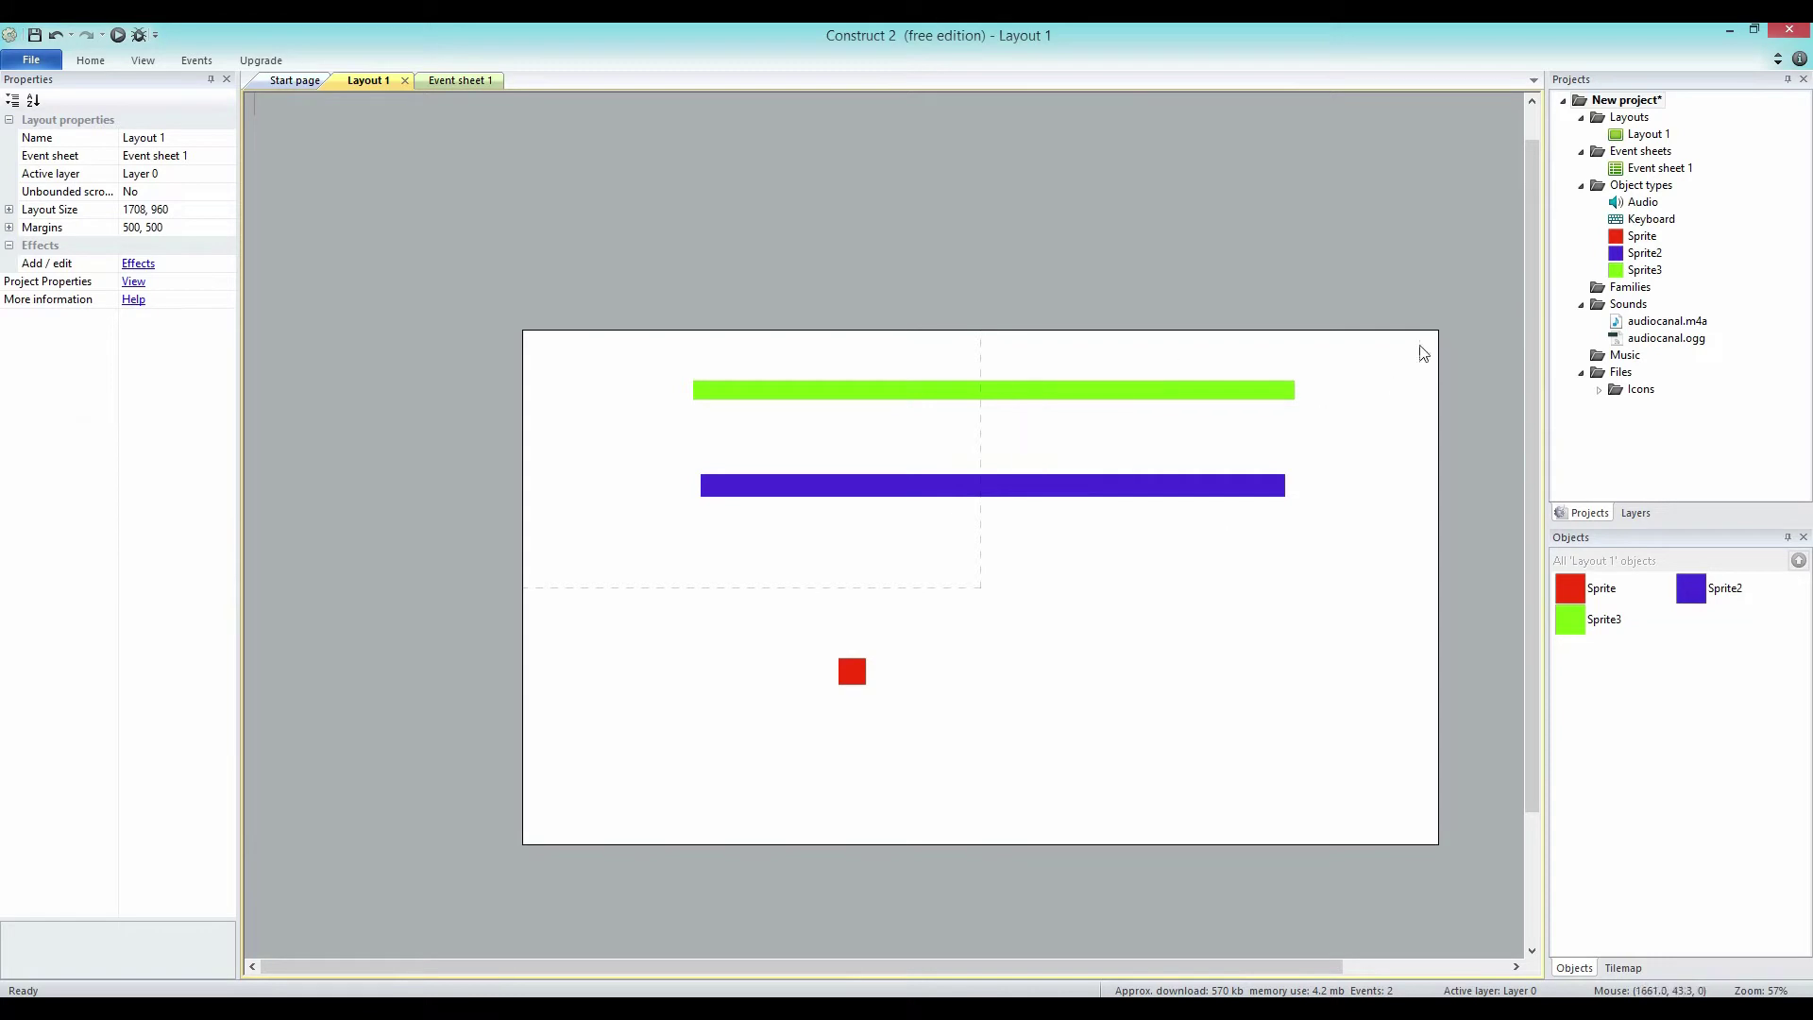
pyautogui.moveTo(849, 671); pyautogui.dragTo(1279, 734)
pyautogui.moveTo(1109, 592); pyautogui.dragTo(1040, 584)
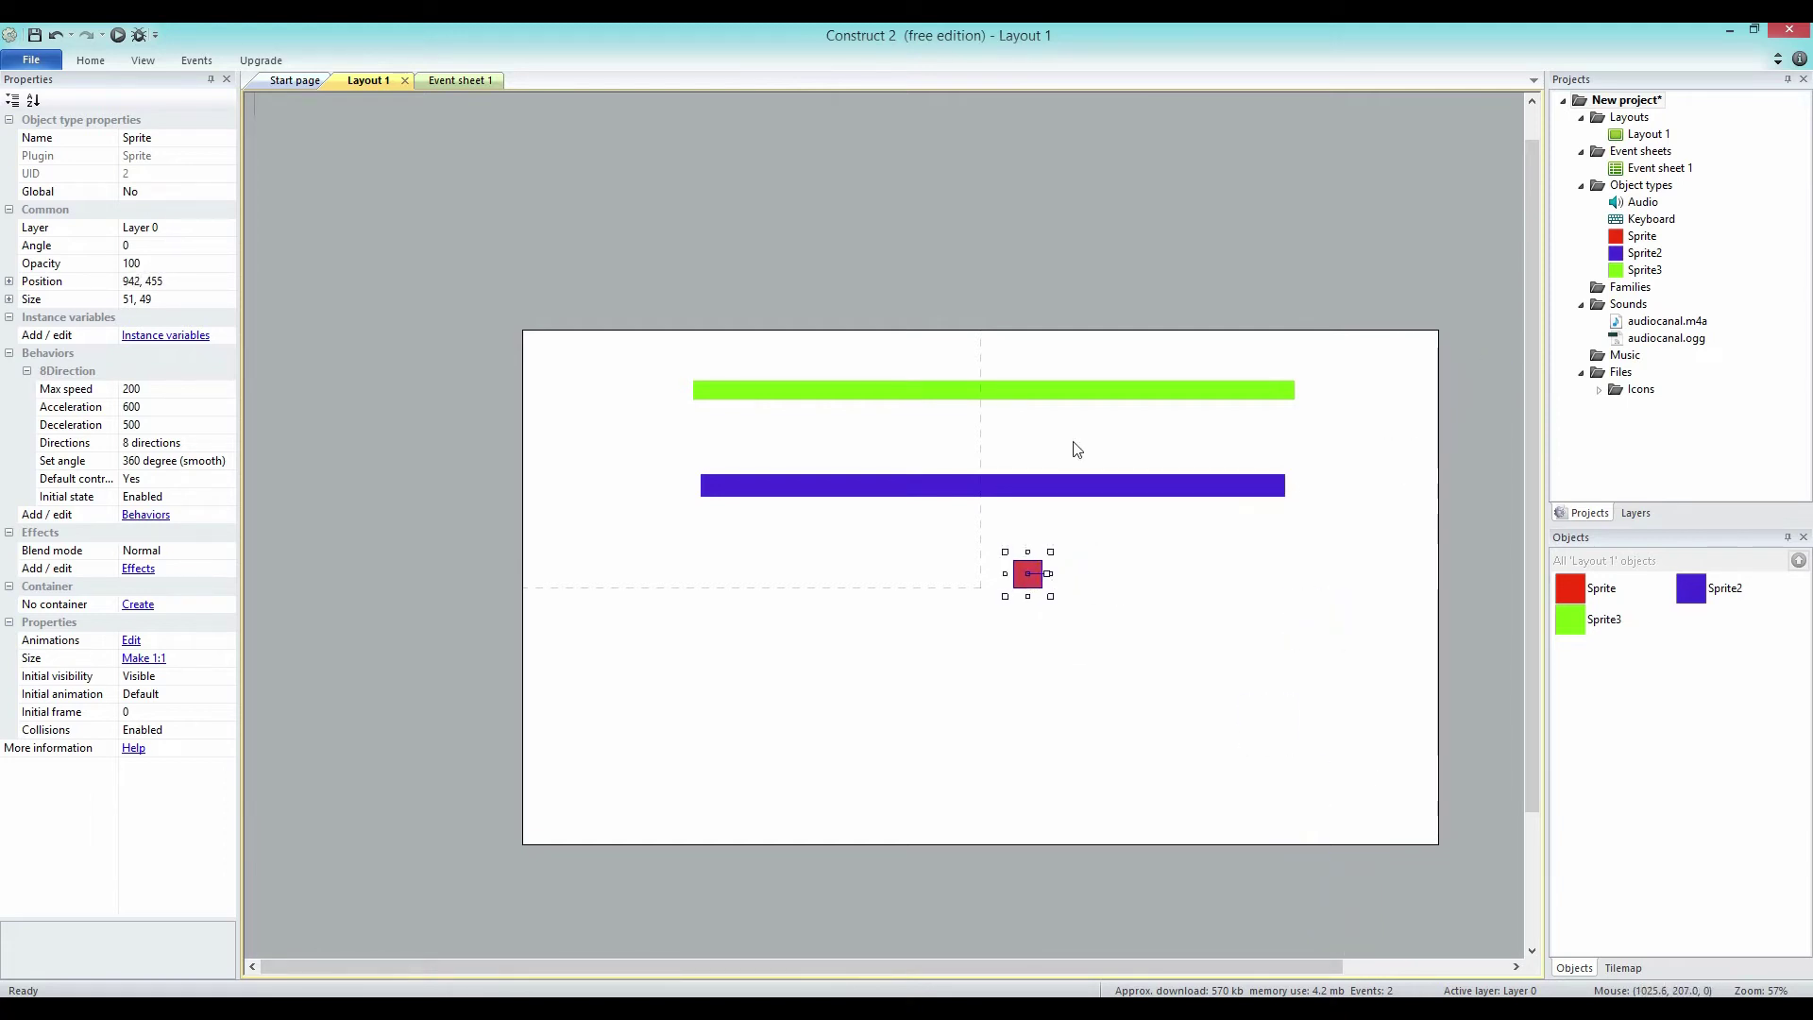
# Open the Space Blaster example project and review its Game events sheet and Game layout.
pyautogui.click(286, 81)
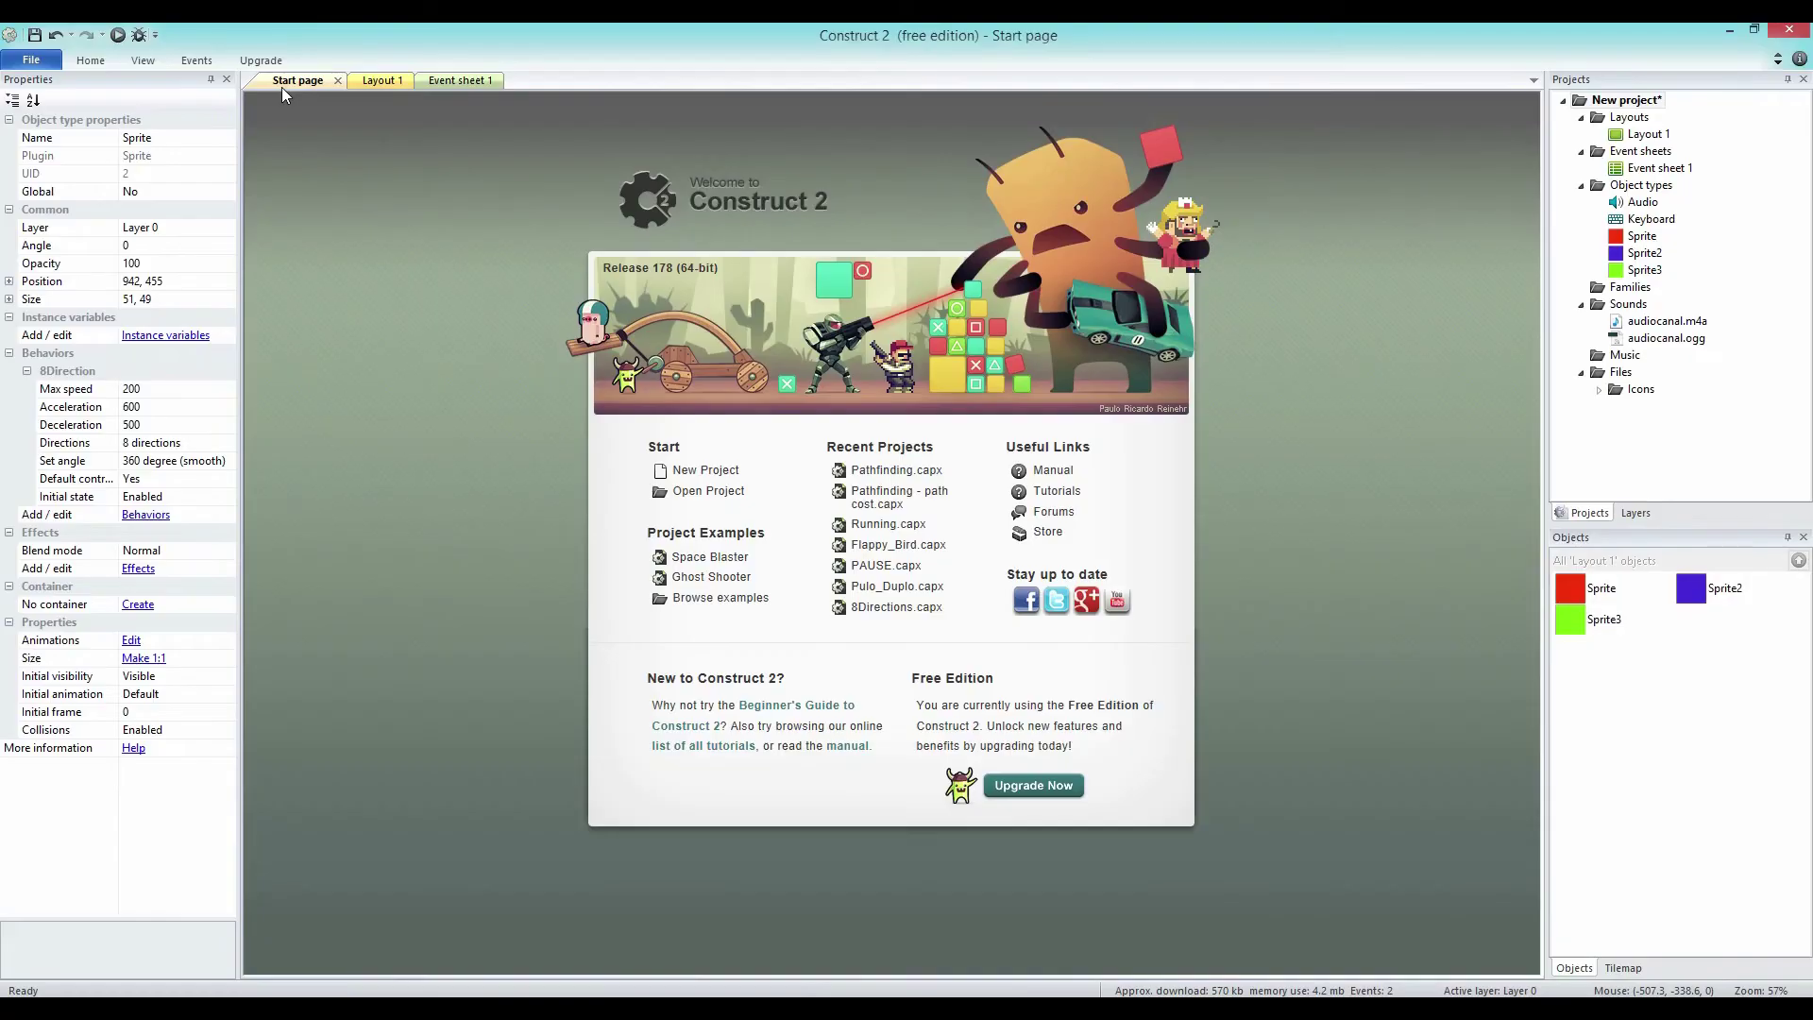
pyautogui.click(687, 561)
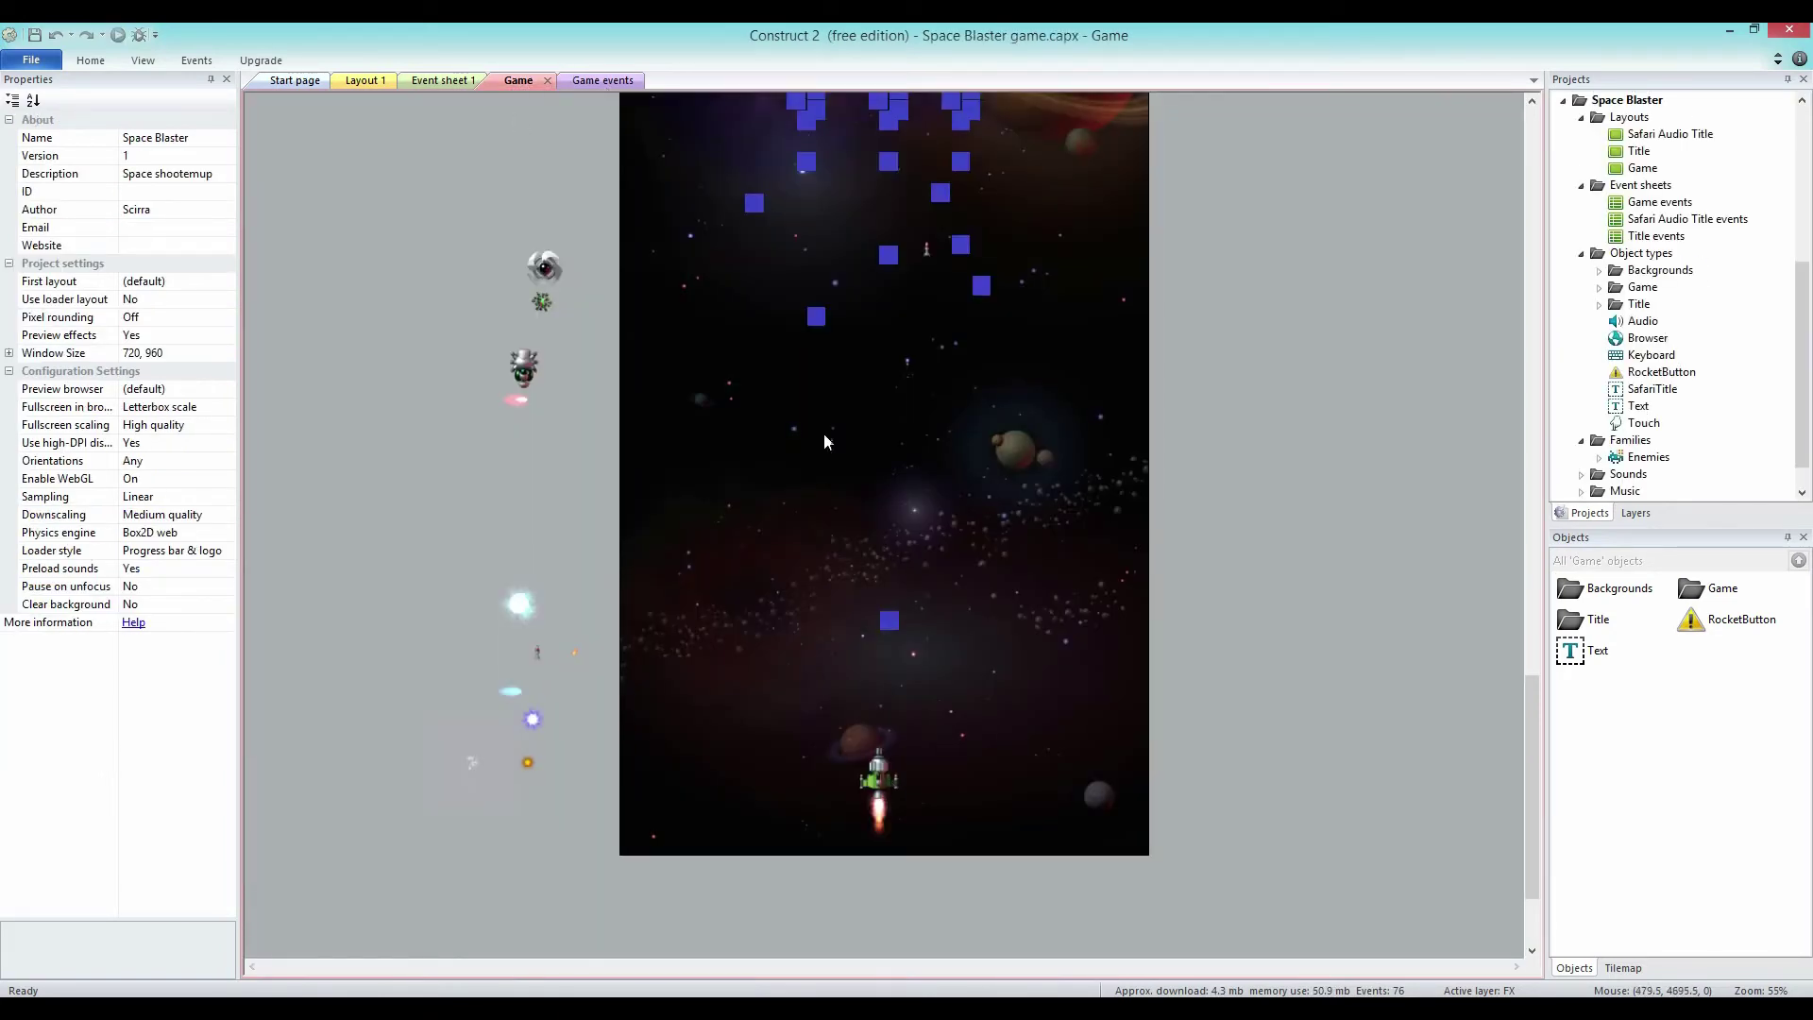
pyautogui.click(603, 81)
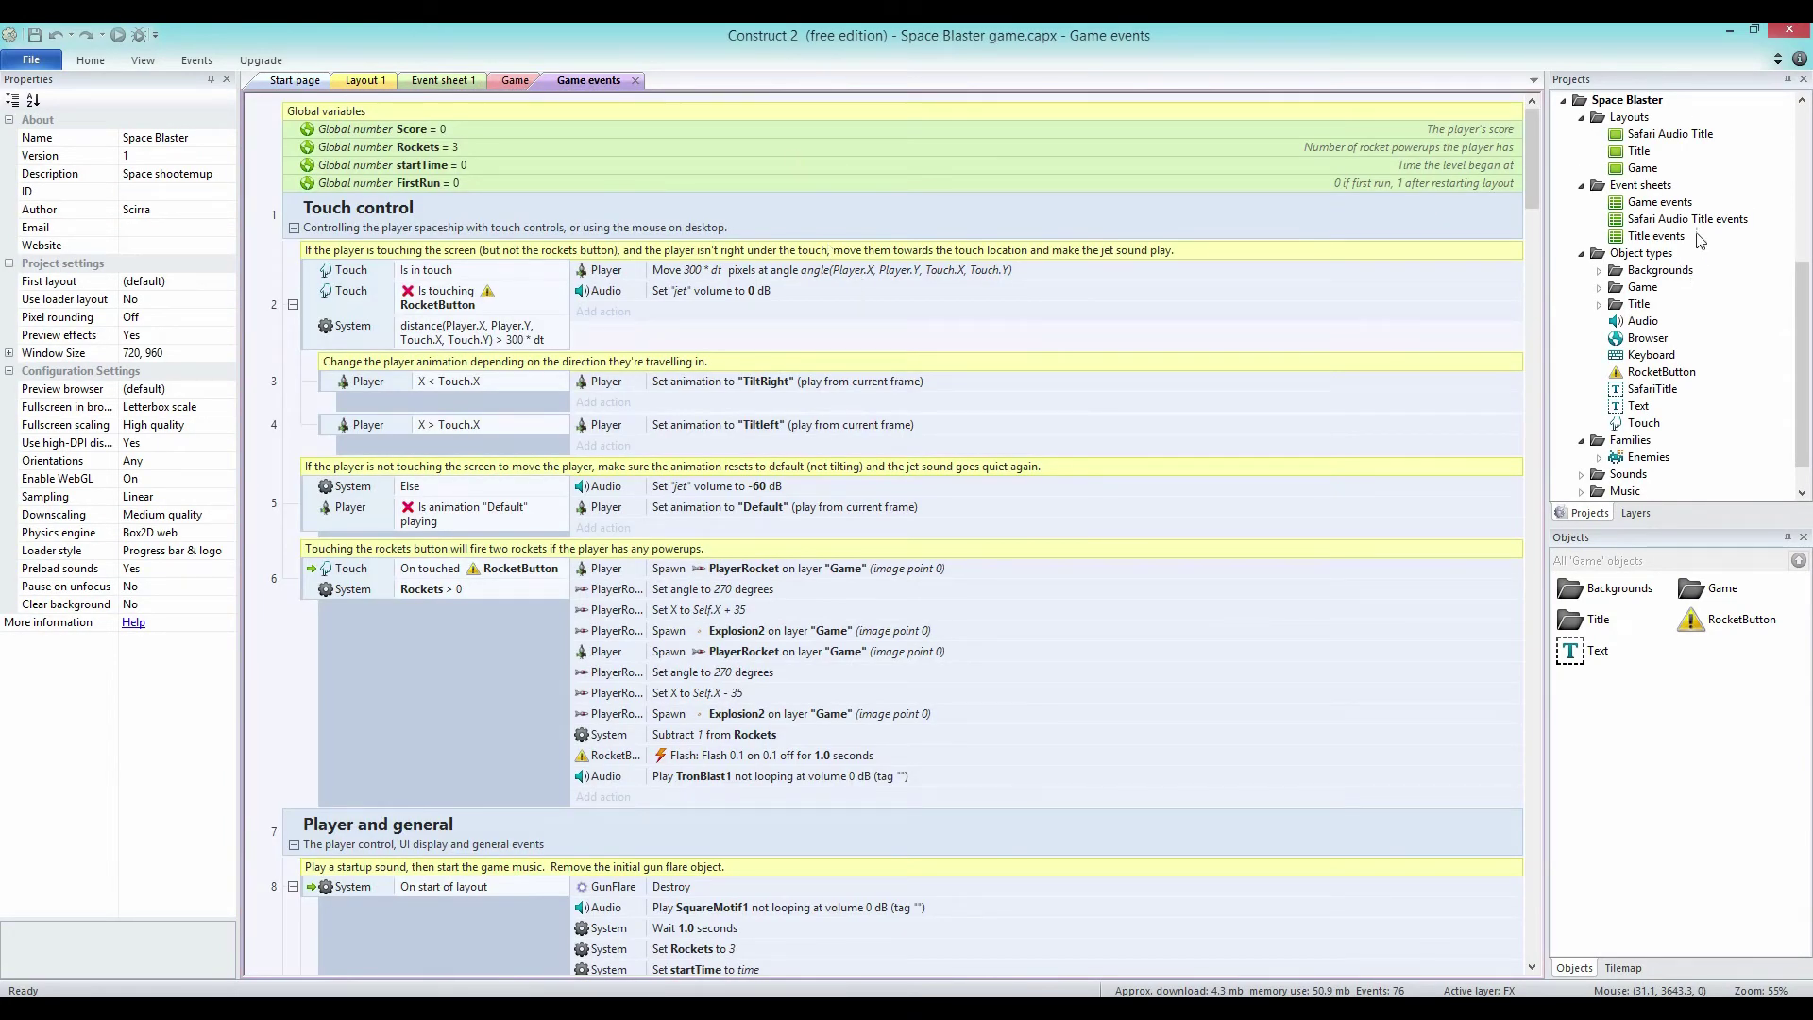
pyautogui.moveTo(1534, 187)
pyautogui.mouseDown()
pyautogui.moveTo(1534, 897)
pyautogui.moveTo(1536, 831)
pyautogui.moveTo(1572, 750)
pyautogui.moveTo(1534, 425)
pyautogui.moveTo(1534, 204)
pyautogui.mouseUp()
pyautogui.click(517, 80)
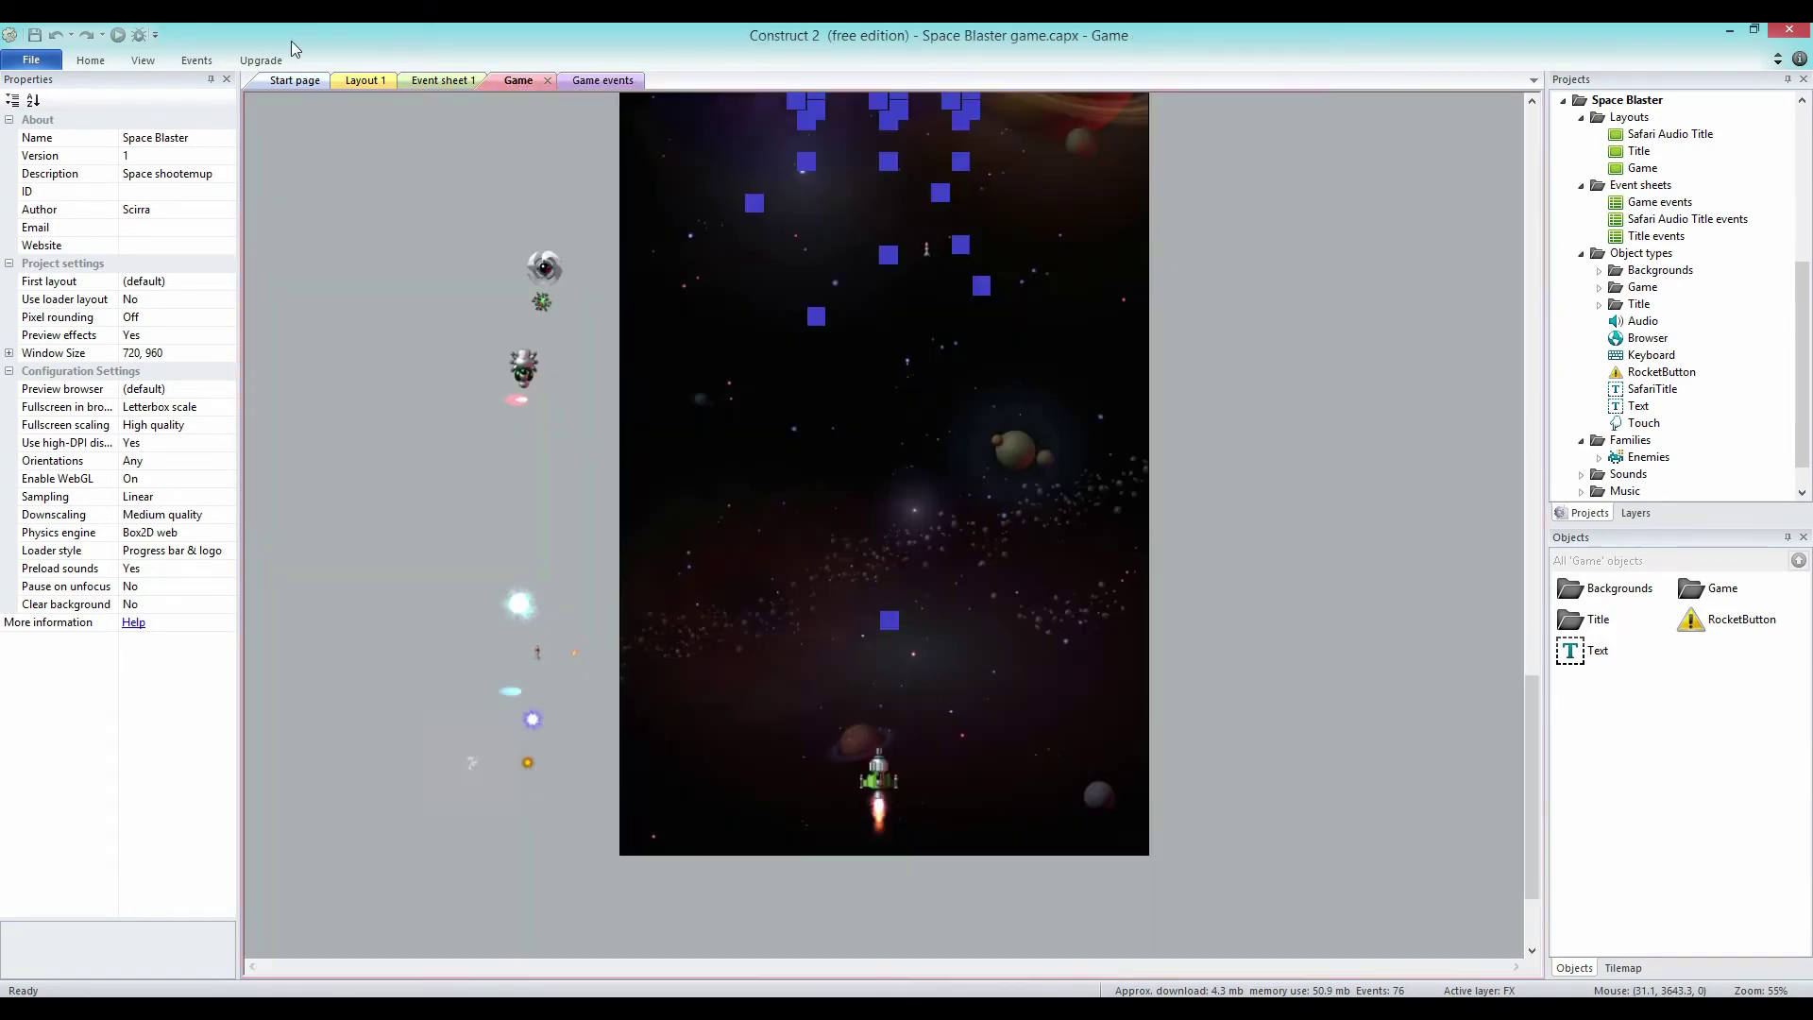
# Run a preview of Space Blaster, then look over the upper part of its Game layout.
pyautogui.click(118, 40)
pyautogui.click(1625, 1009)
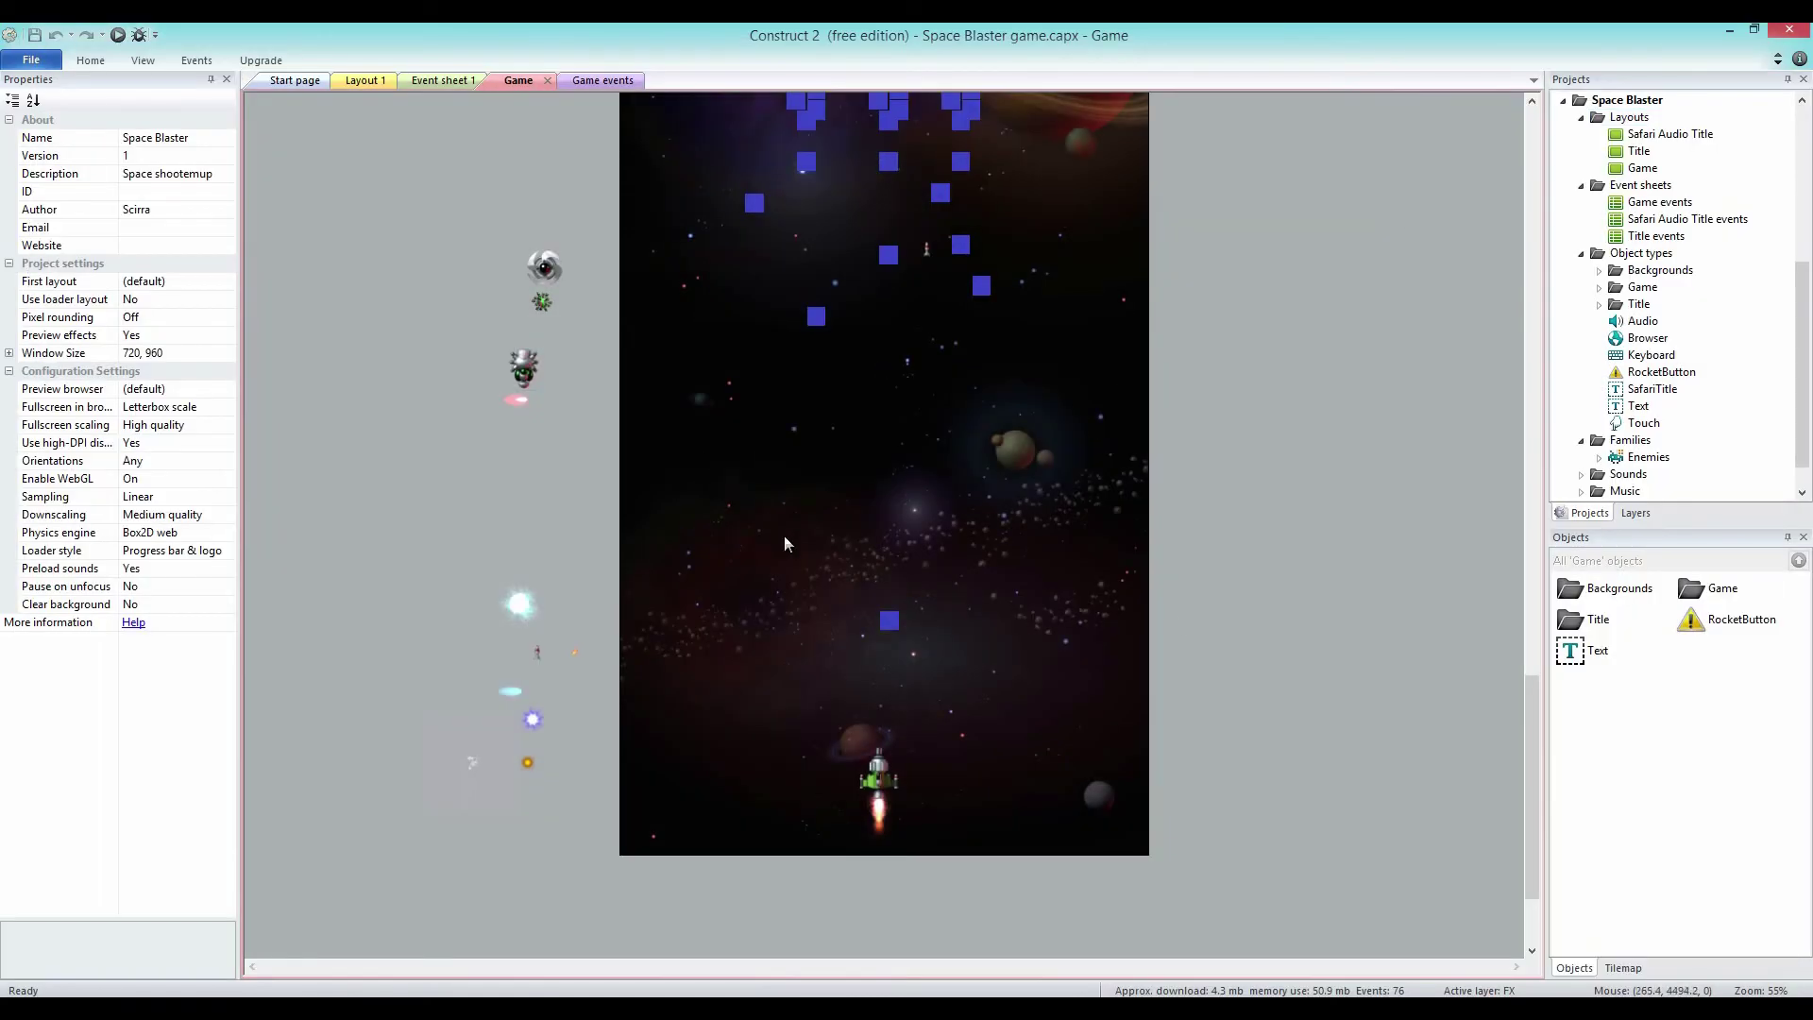
pyautogui.scroll(6, 785, 544)
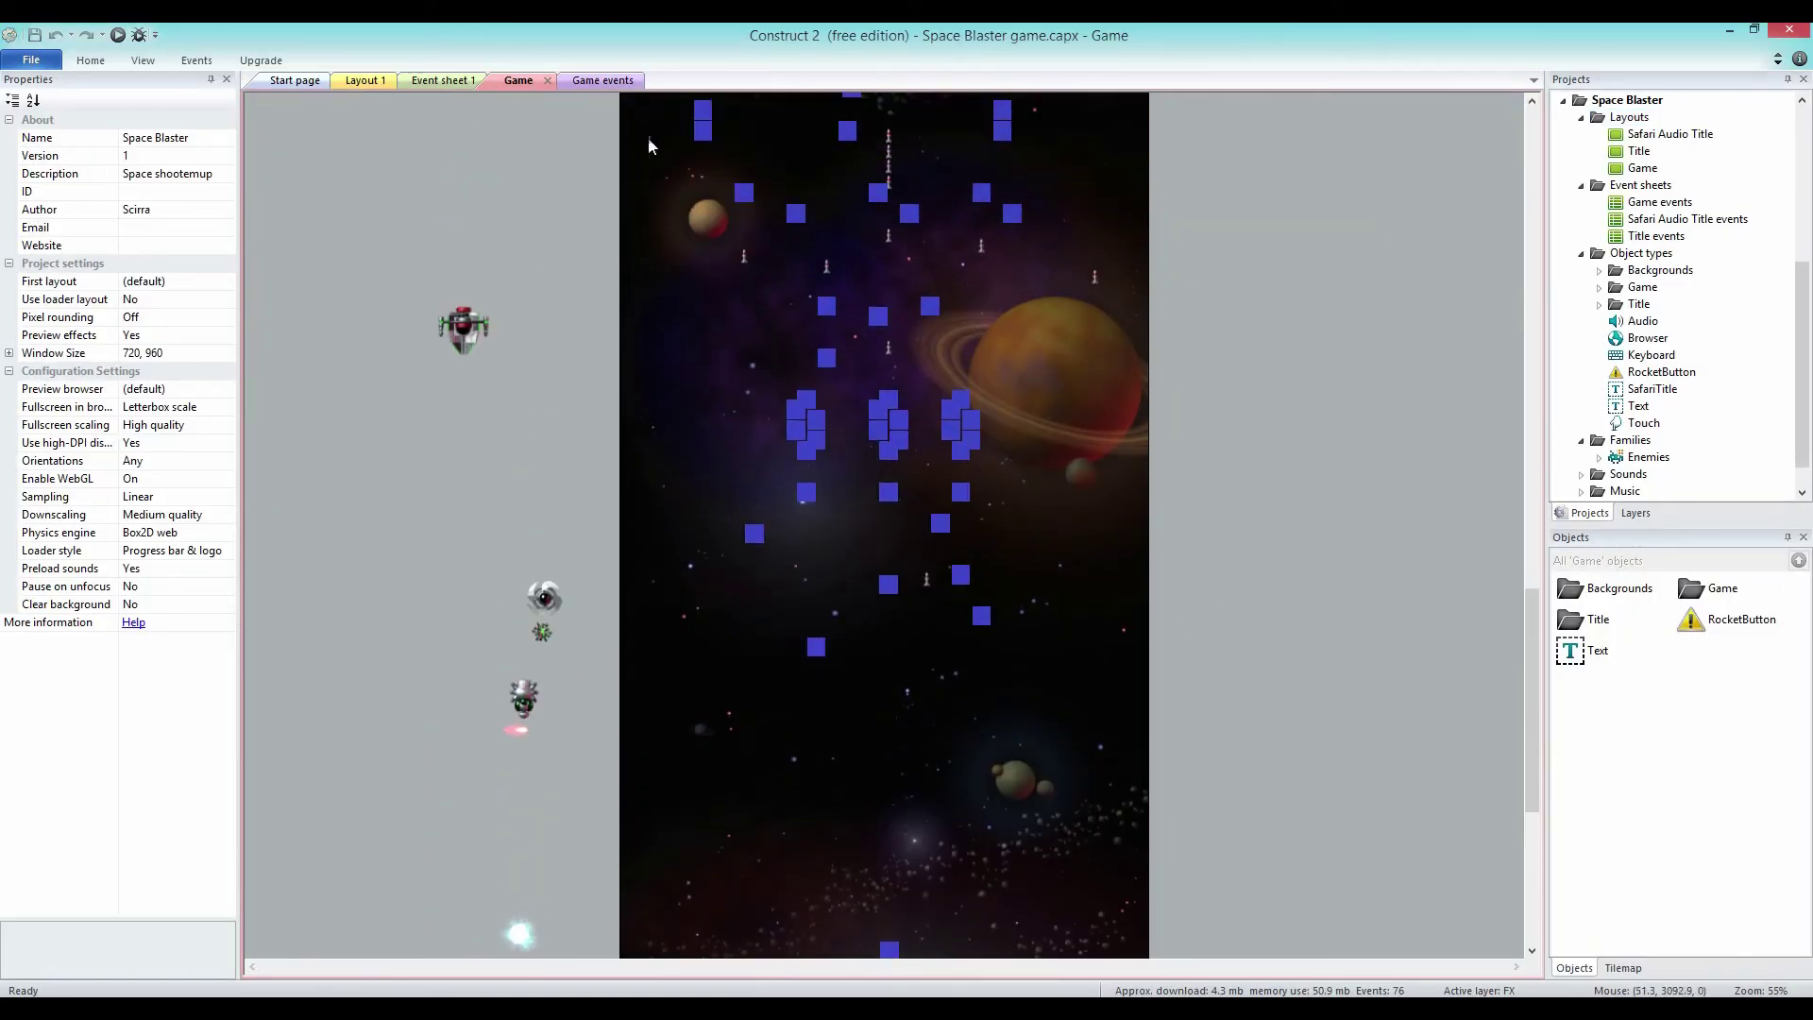
pyautogui.click(603, 81)
pyautogui.click(515, 81)
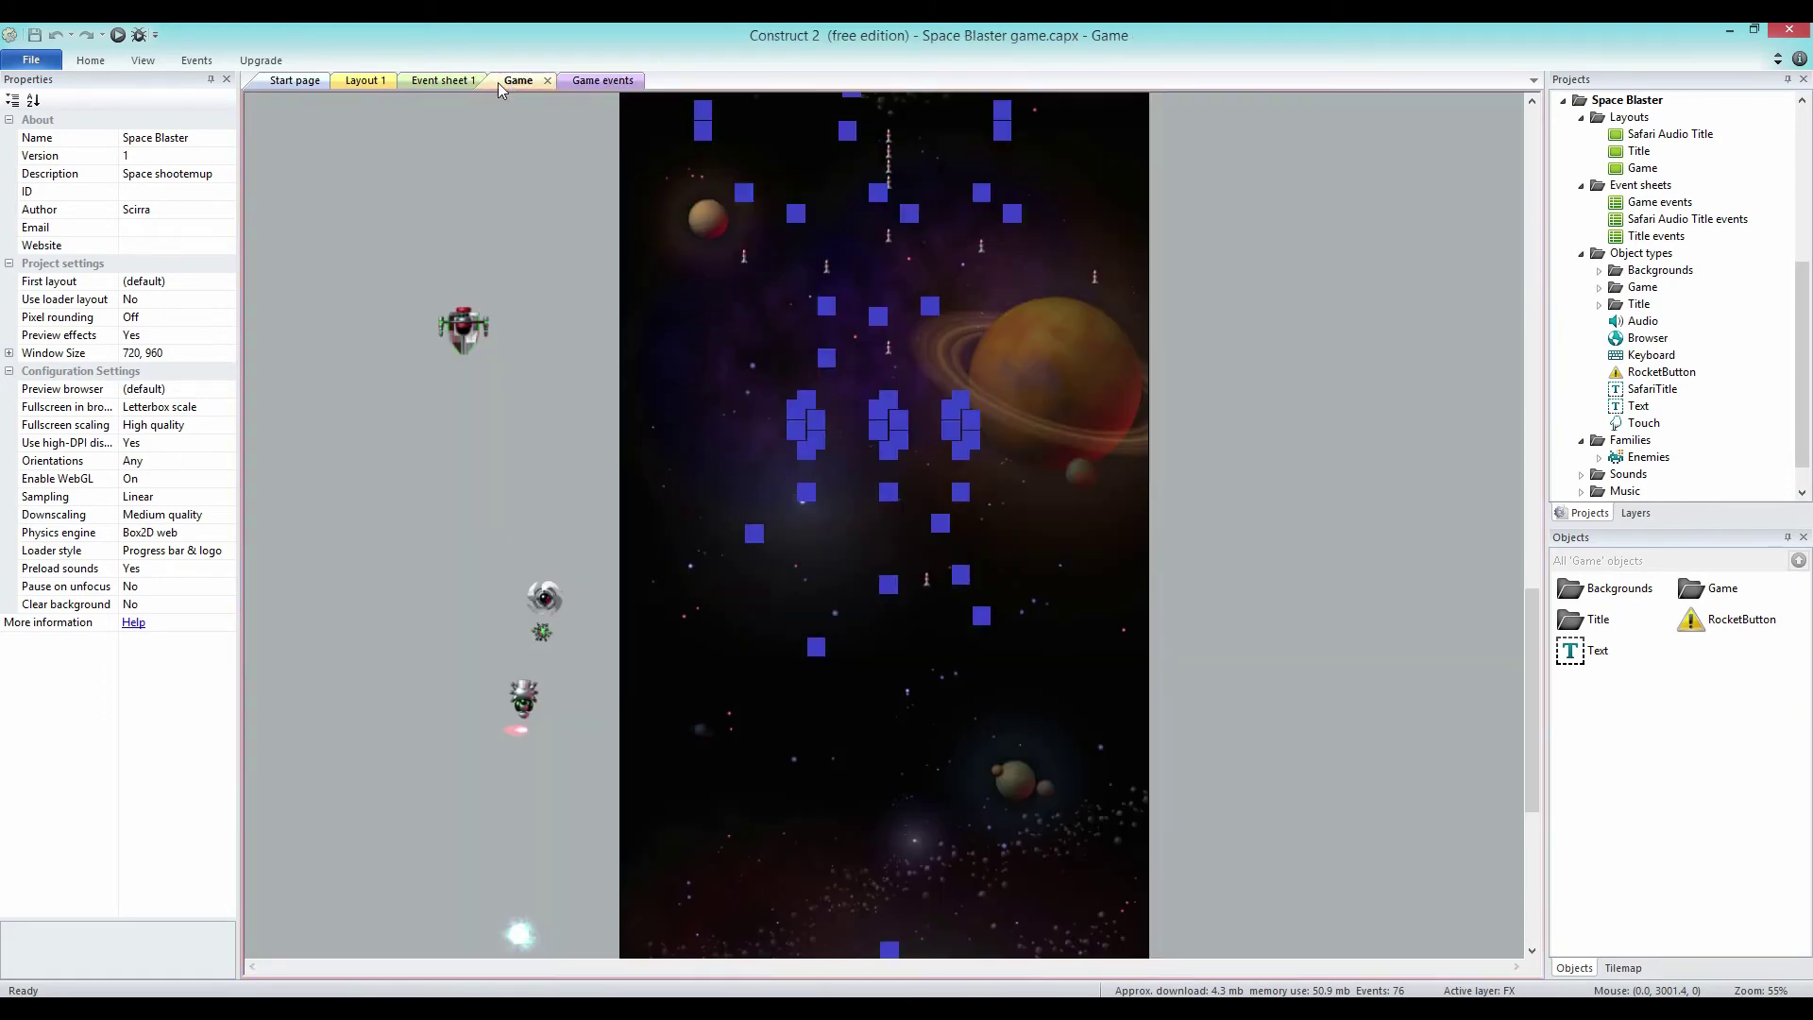
# Return to the start page, dismiss the licence offer and open the Ghost Shooter example project.
pyautogui.click(295, 80)
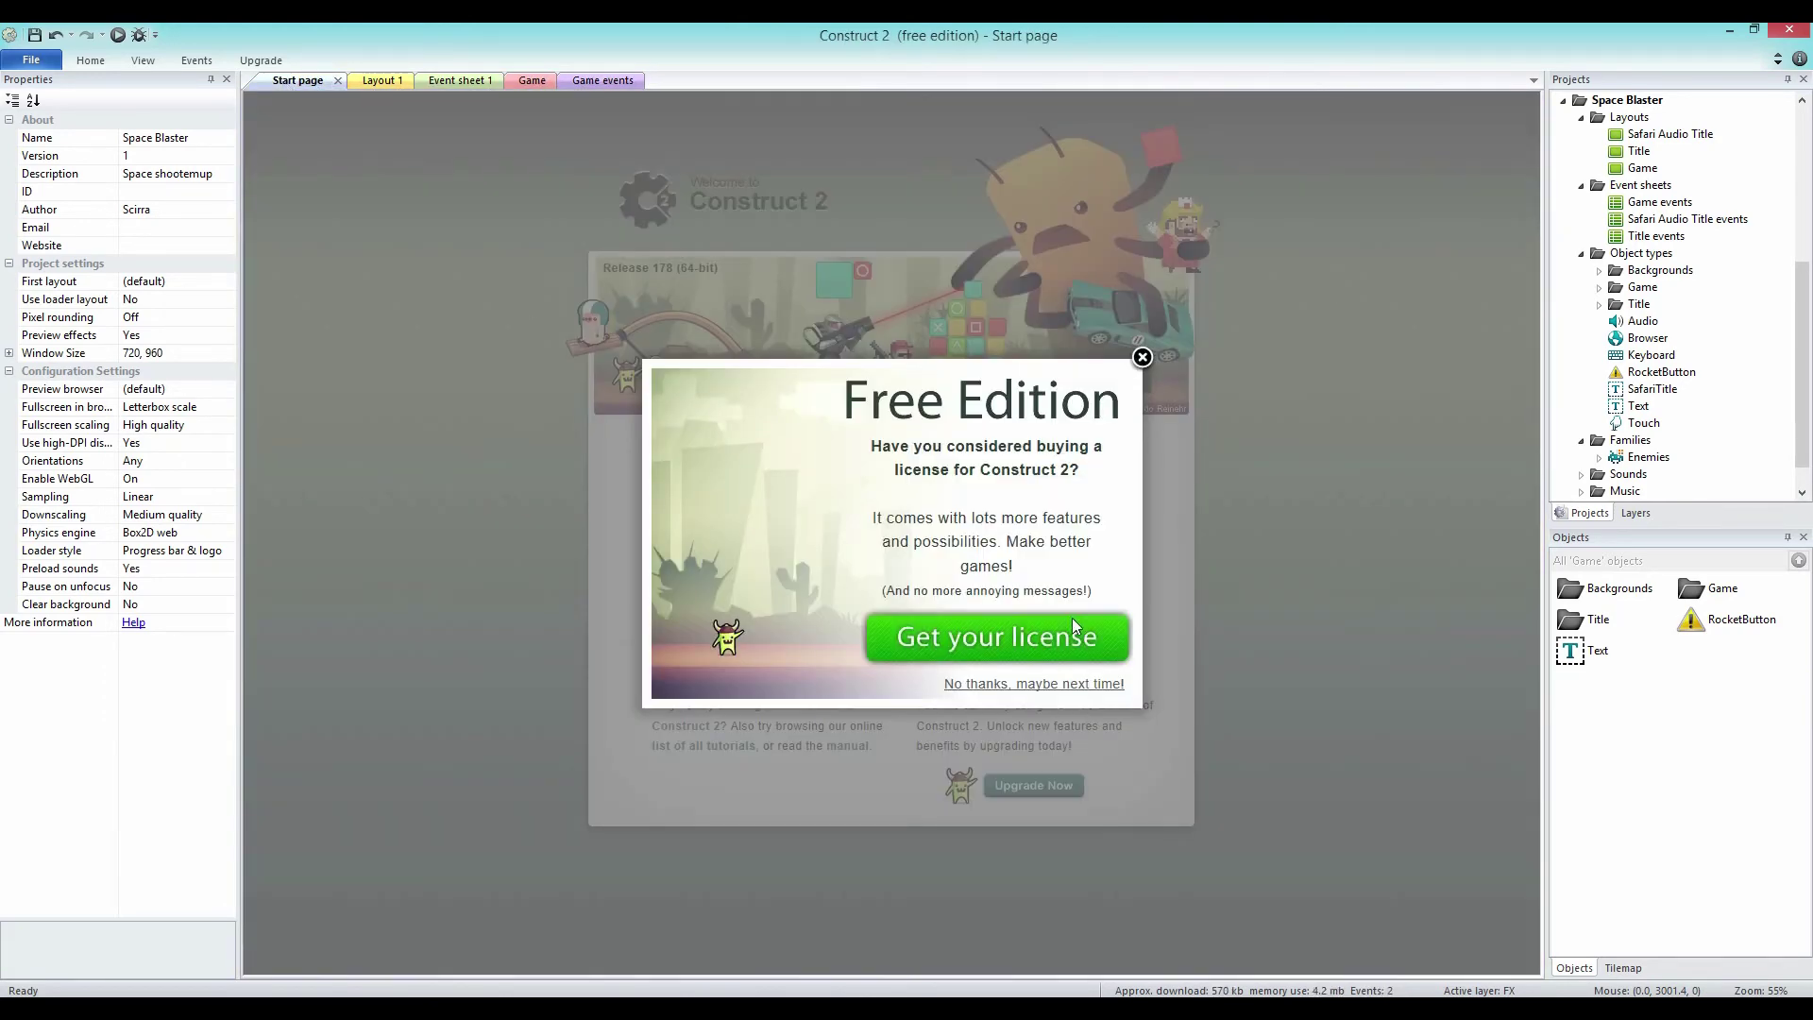
pyautogui.click(1142, 357)
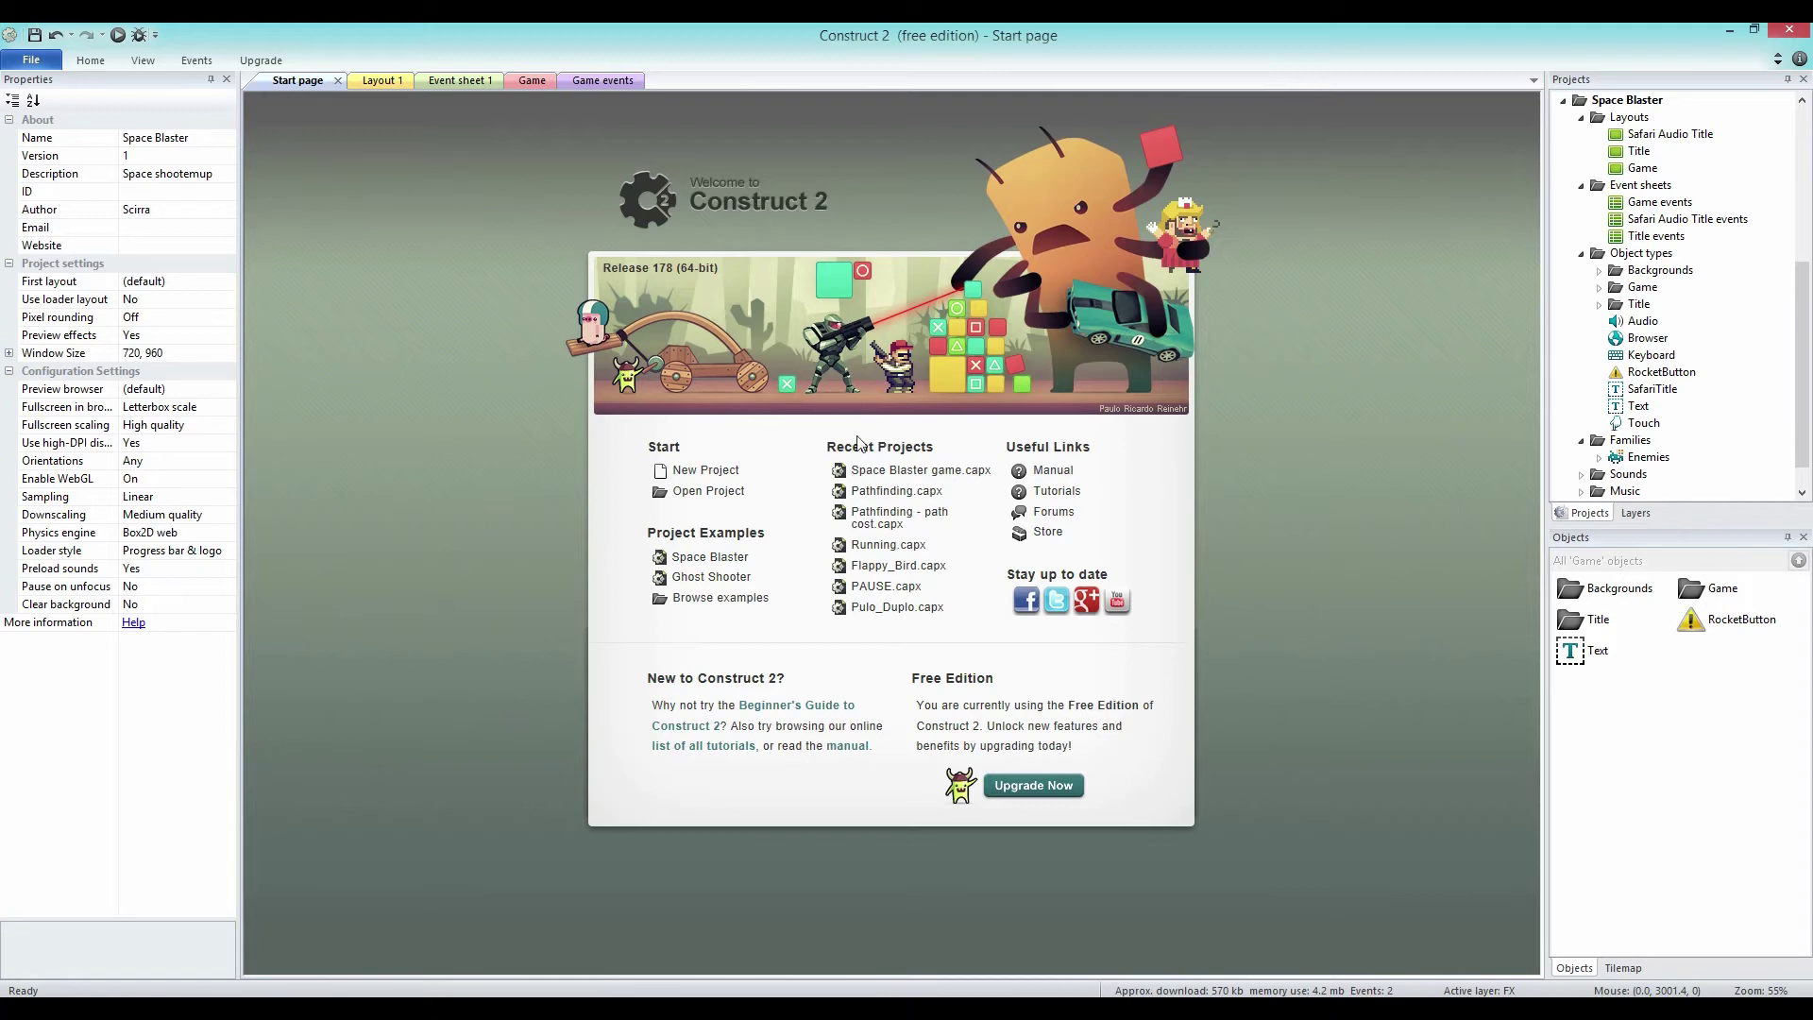
pyautogui.click(701, 578)
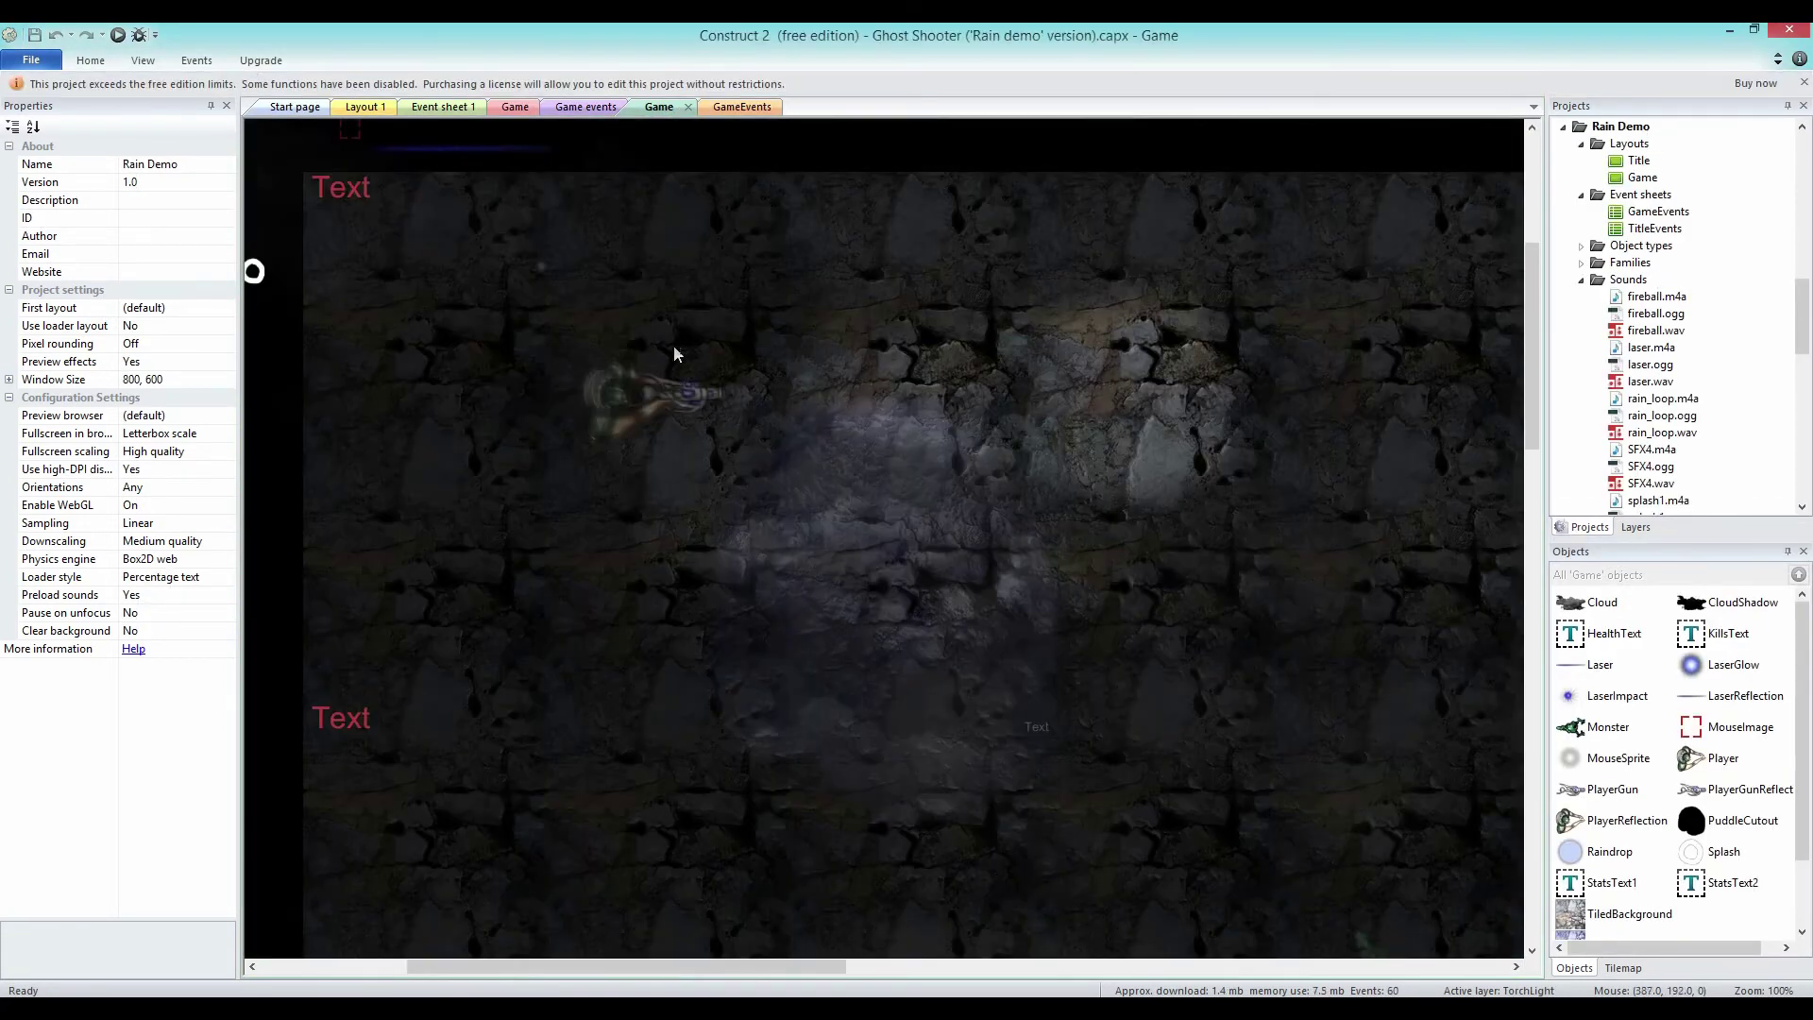
# Examine the TorchSpotlight and Player objects in the Game layout and the events in the GameEvents sheet.
pyautogui.click(642, 383)
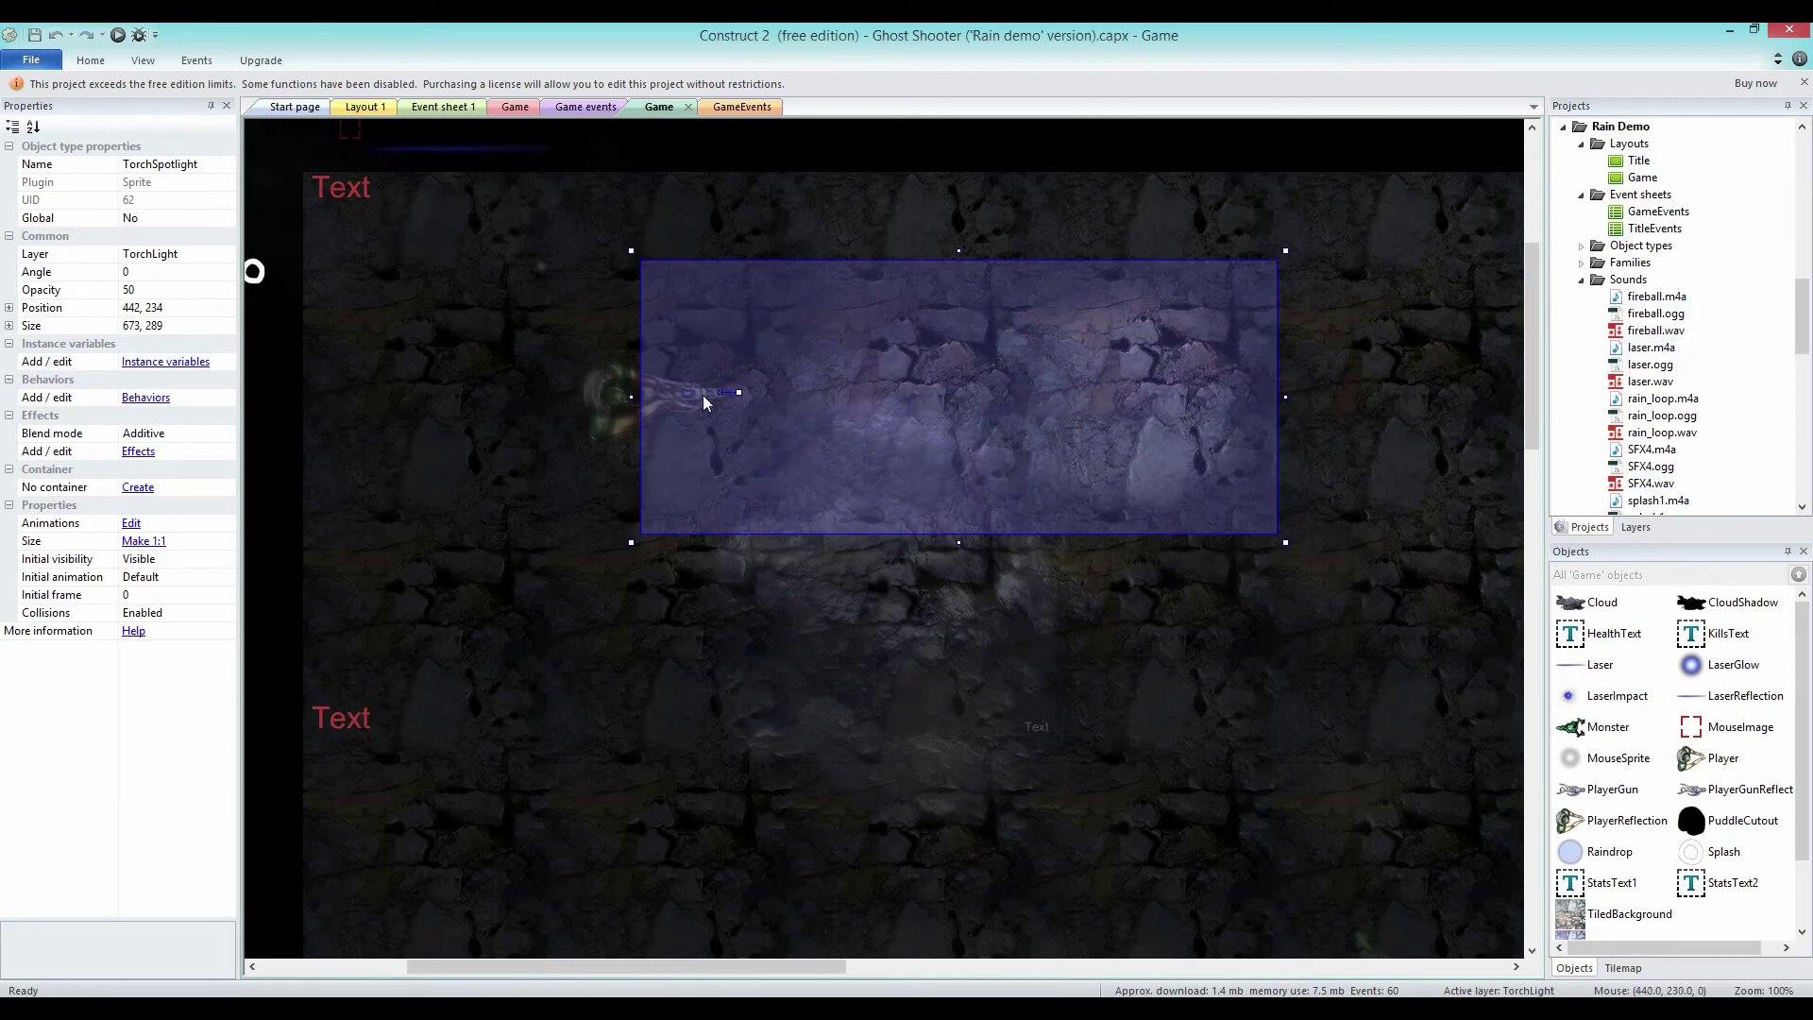
pyautogui.click(603, 400)
pyautogui.click(739, 107)
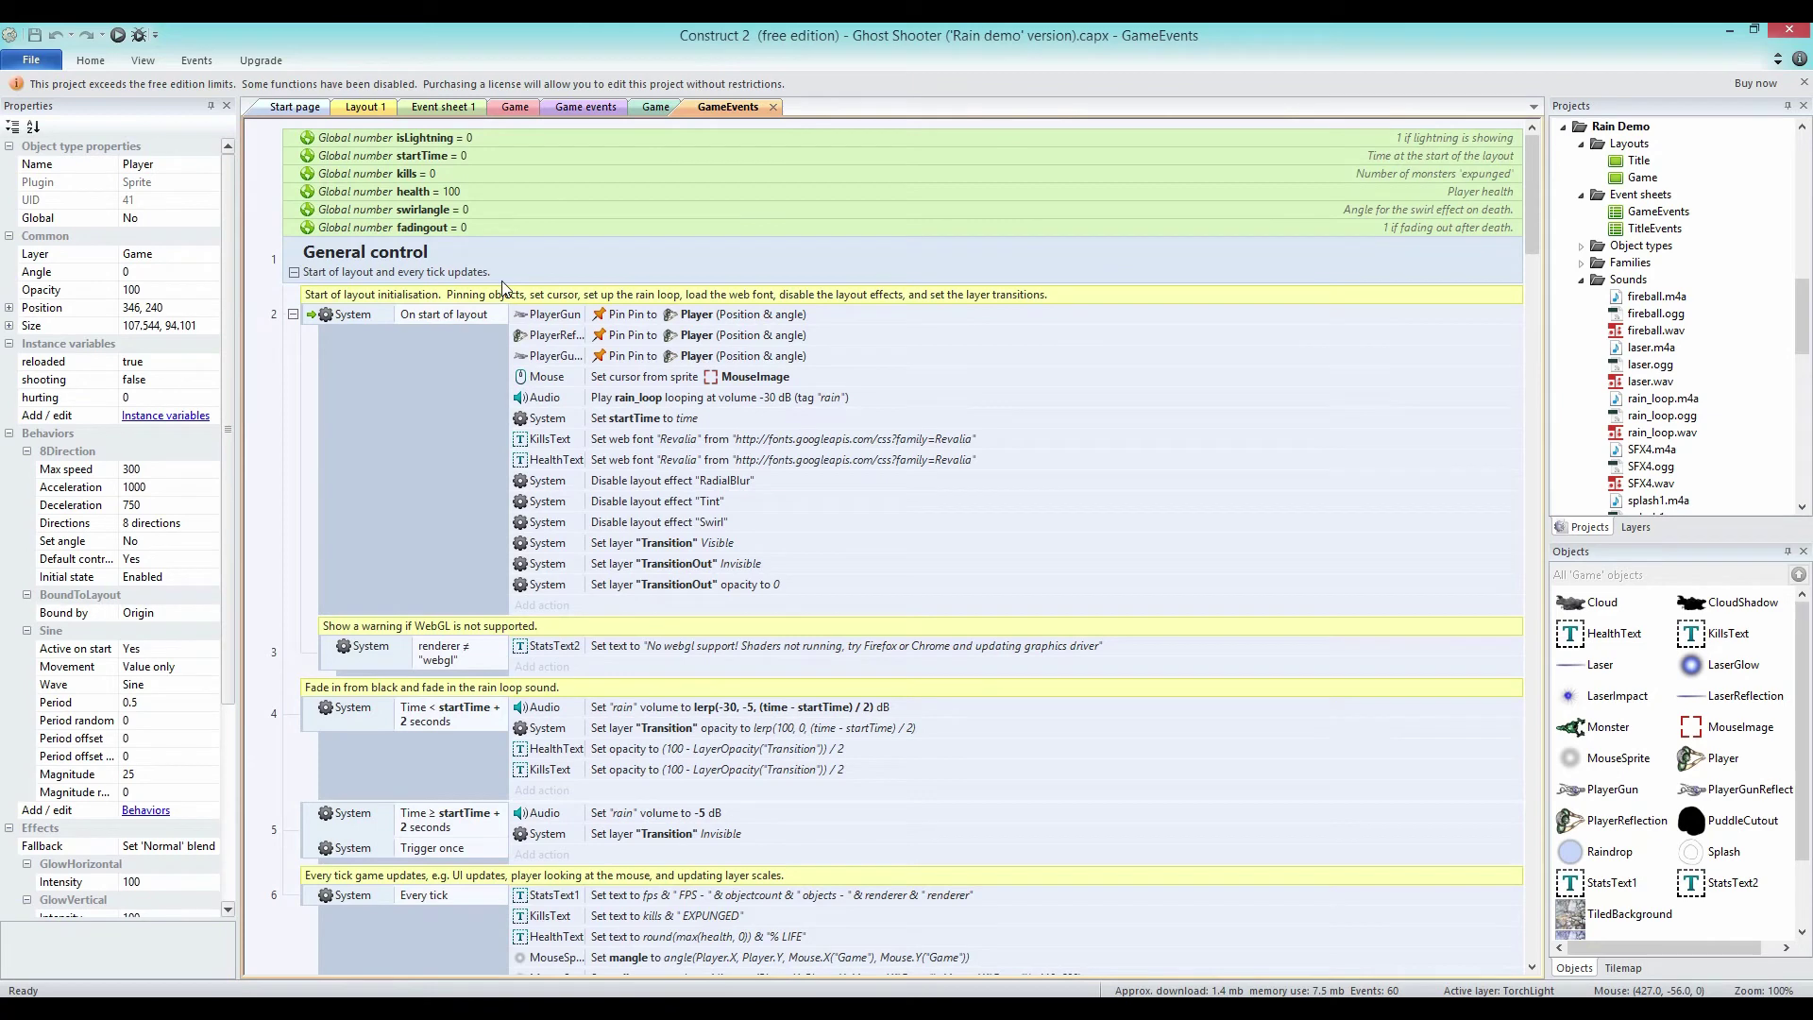
pyautogui.moveTo(1532, 194); pyautogui.dragTo(1532, 596)
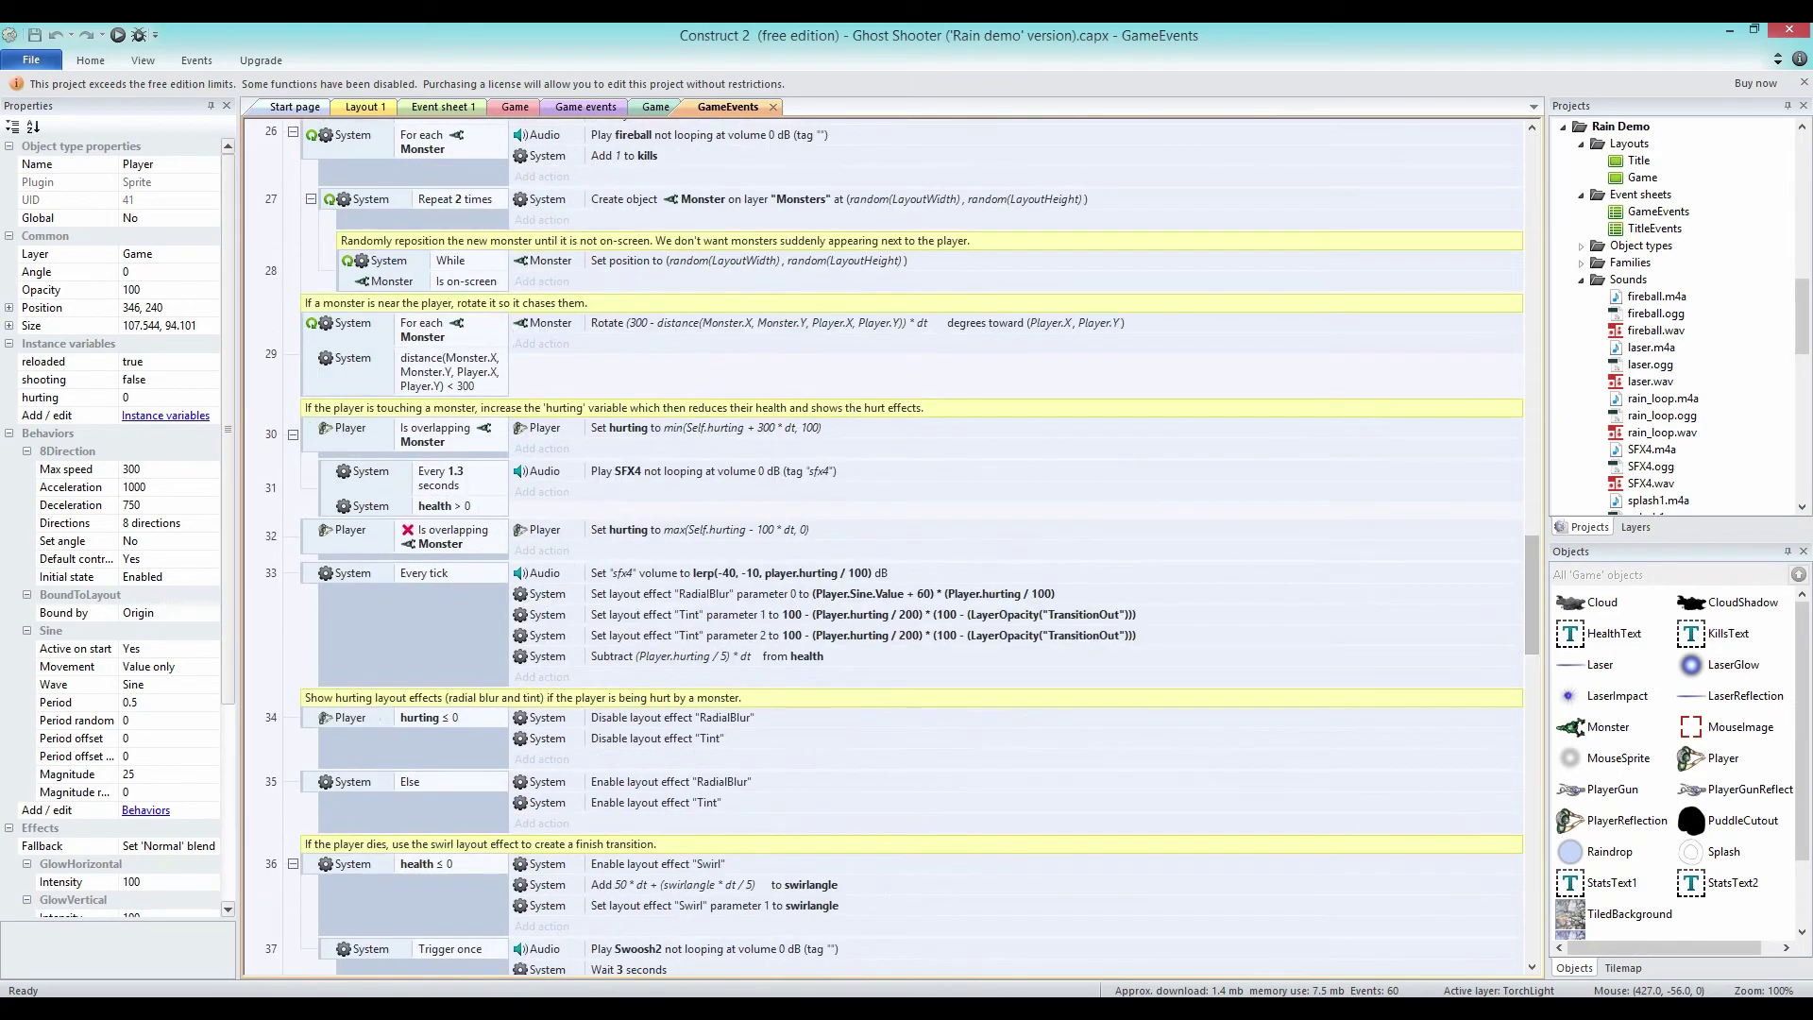
# Preview Ghost Shooter in the browser, playtest moving the player and shooting the monsters, and close the preview.
pyautogui.click(116, 35)
pyautogui.click(297, 107)
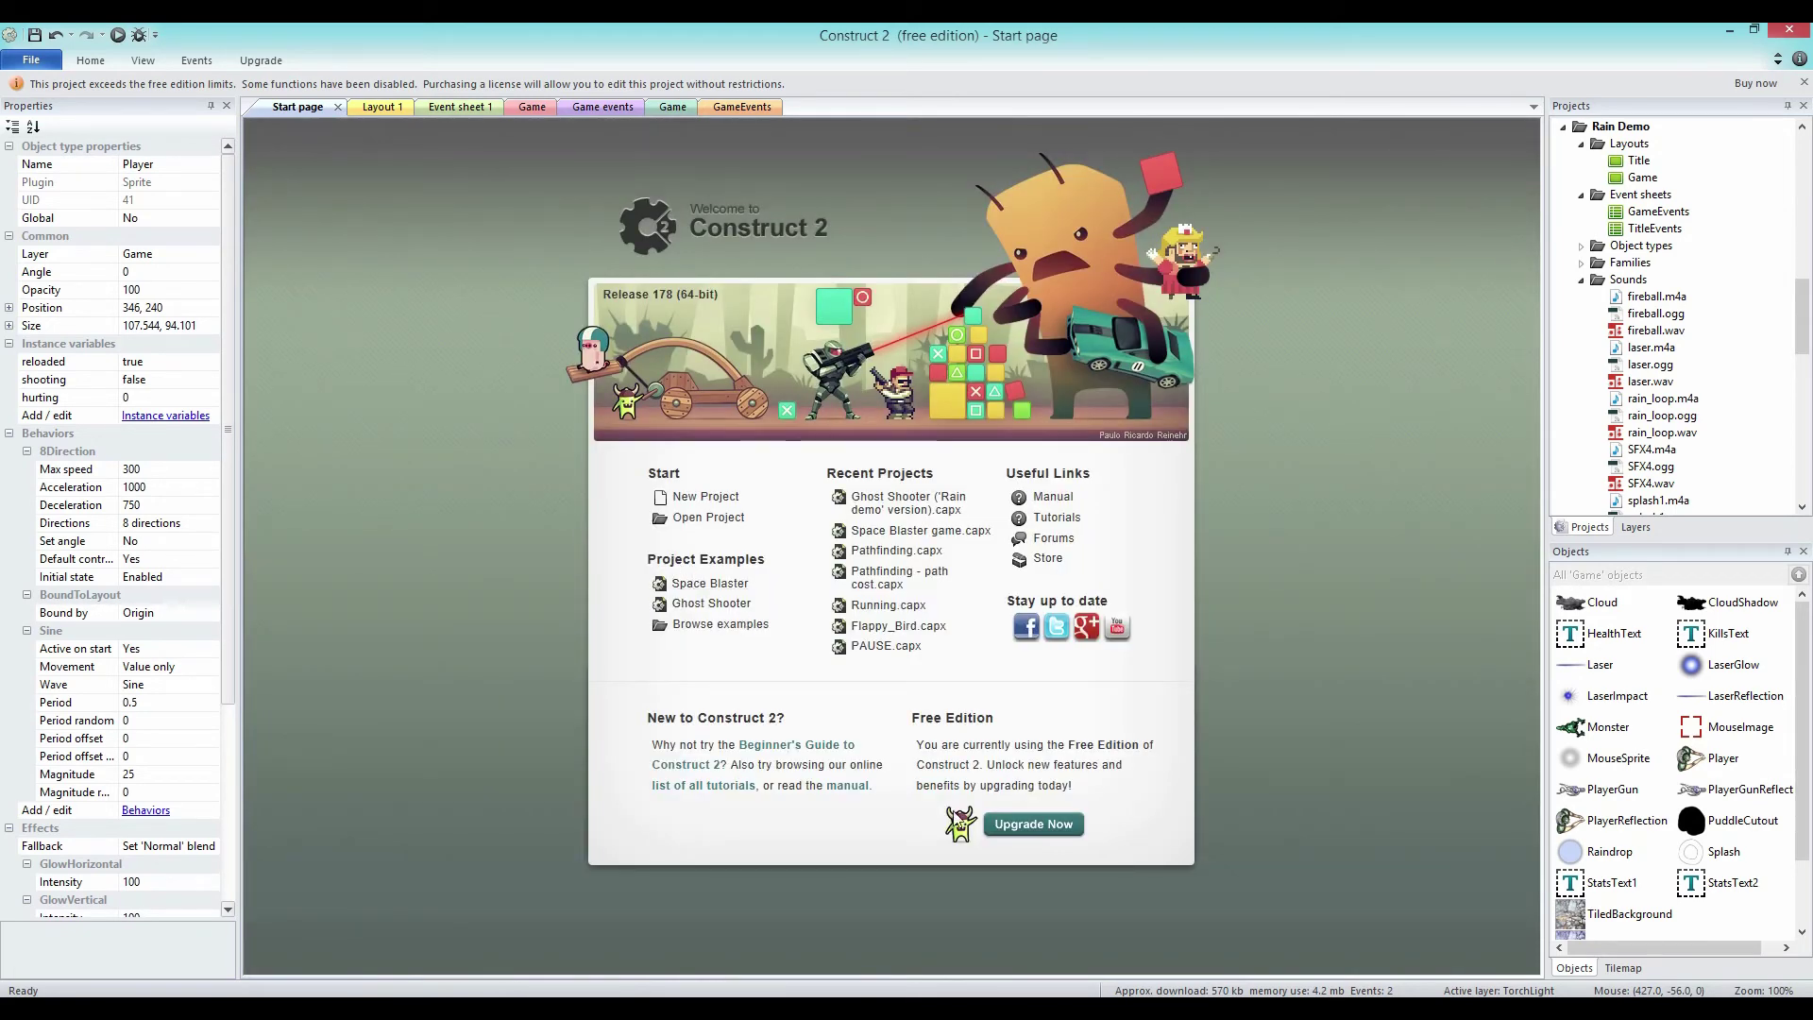
pyautogui.press('F5')
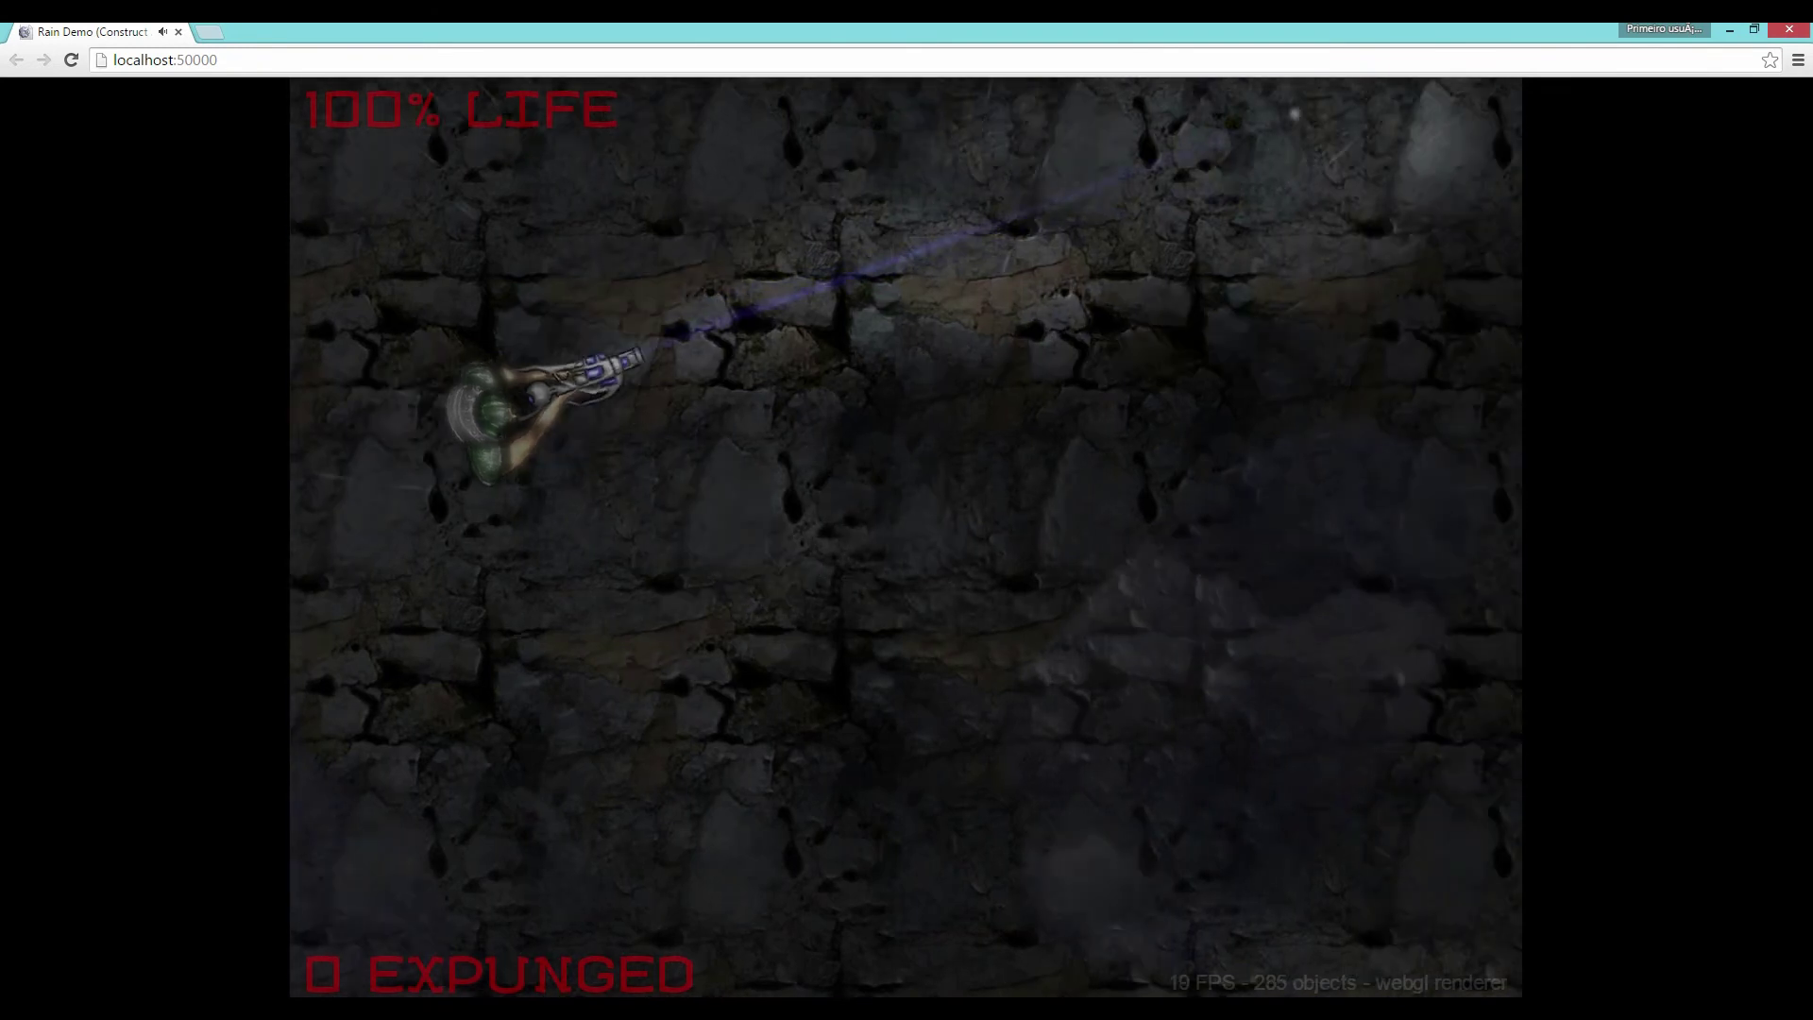
pyautogui.press('Down')
pyautogui.press('Down')
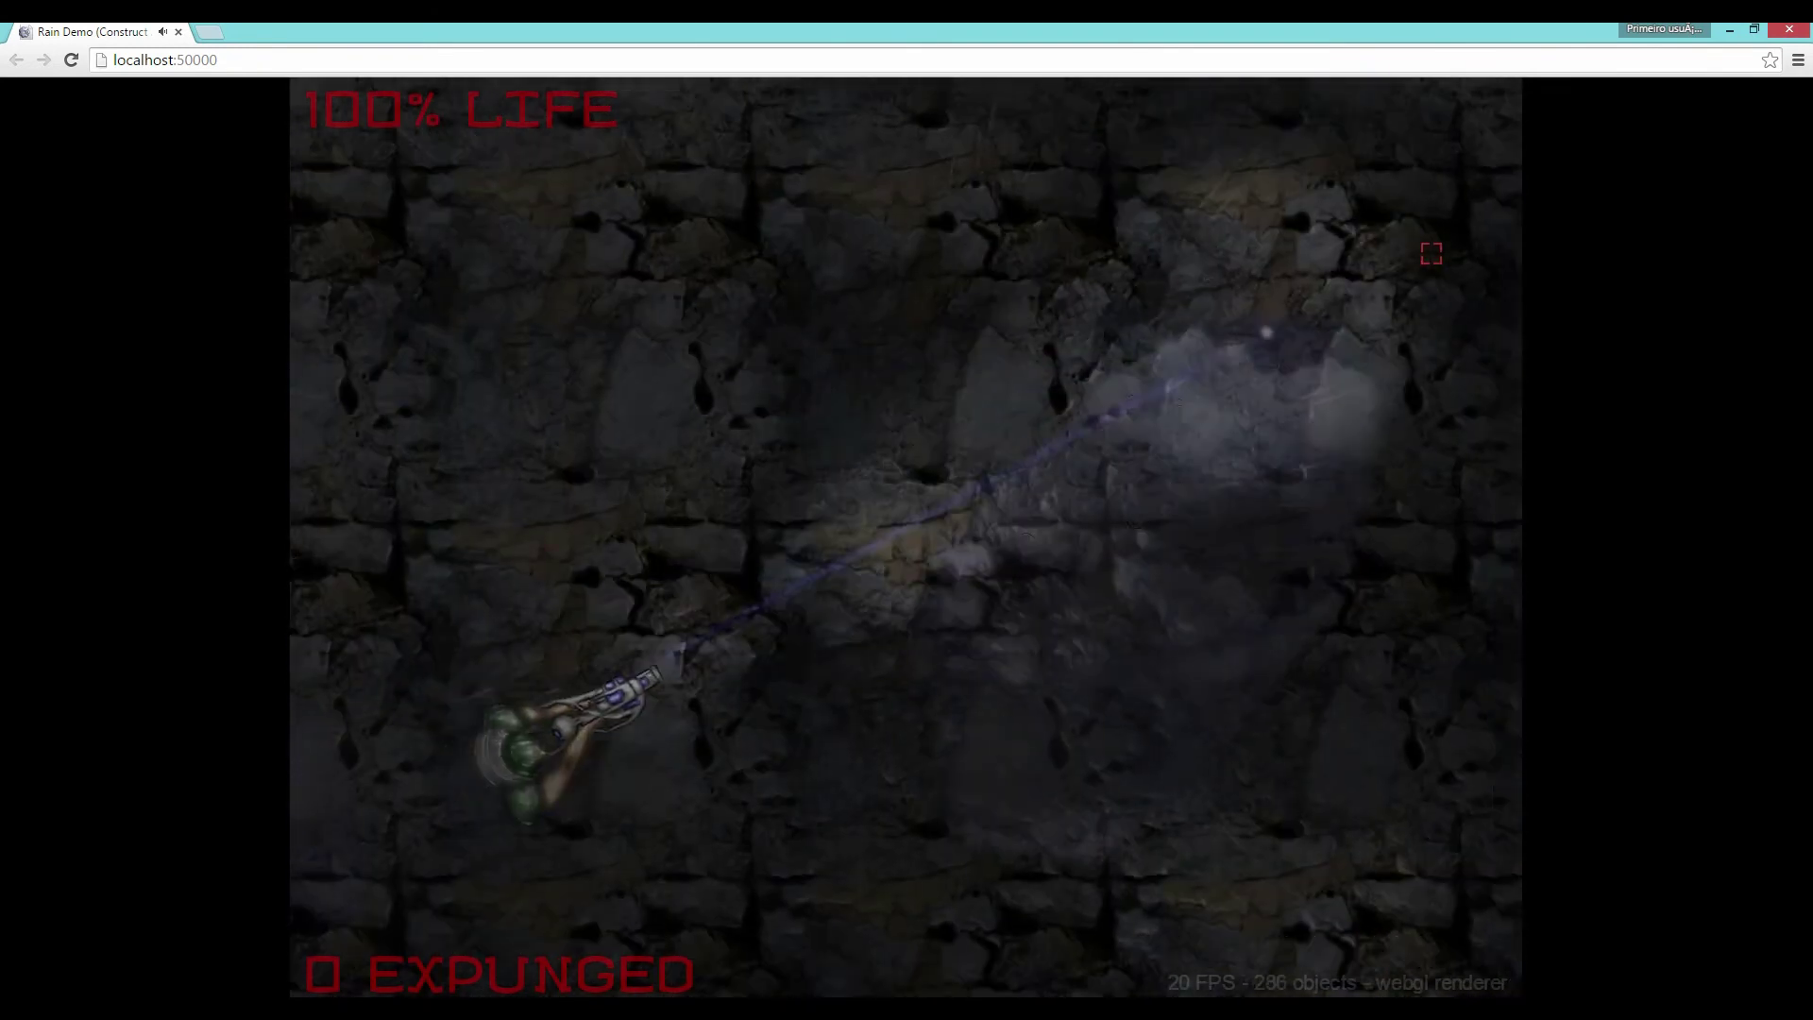
pyautogui.moveTo(1207, 328)
pyautogui.mouseDown()
pyautogui.moveTo(1287, 364)
pyautogui.moveTo(1174, 478)
pyautogui.moveTo(1153, 445)
pyautogui.moveTo(1174, 478)
pyautogui.mouseUp()
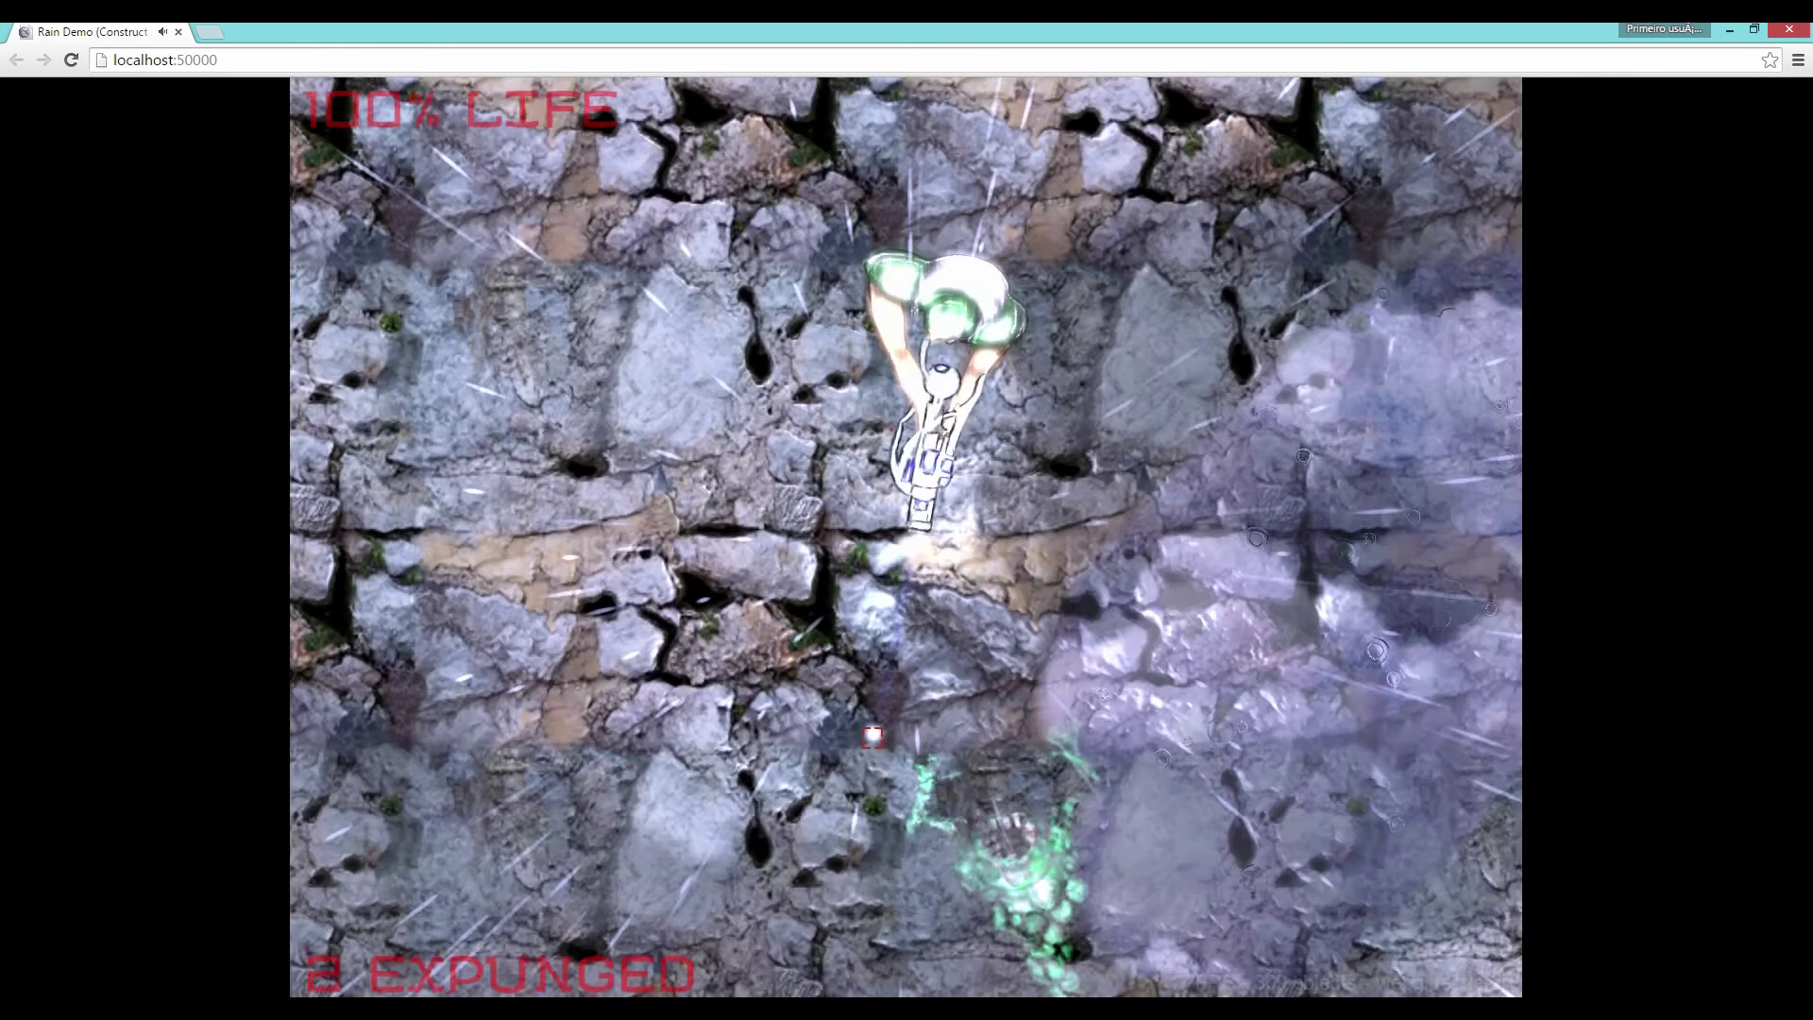
pyautogui.moveTo(873, 737); pyautogui.dragTo(933, 736)
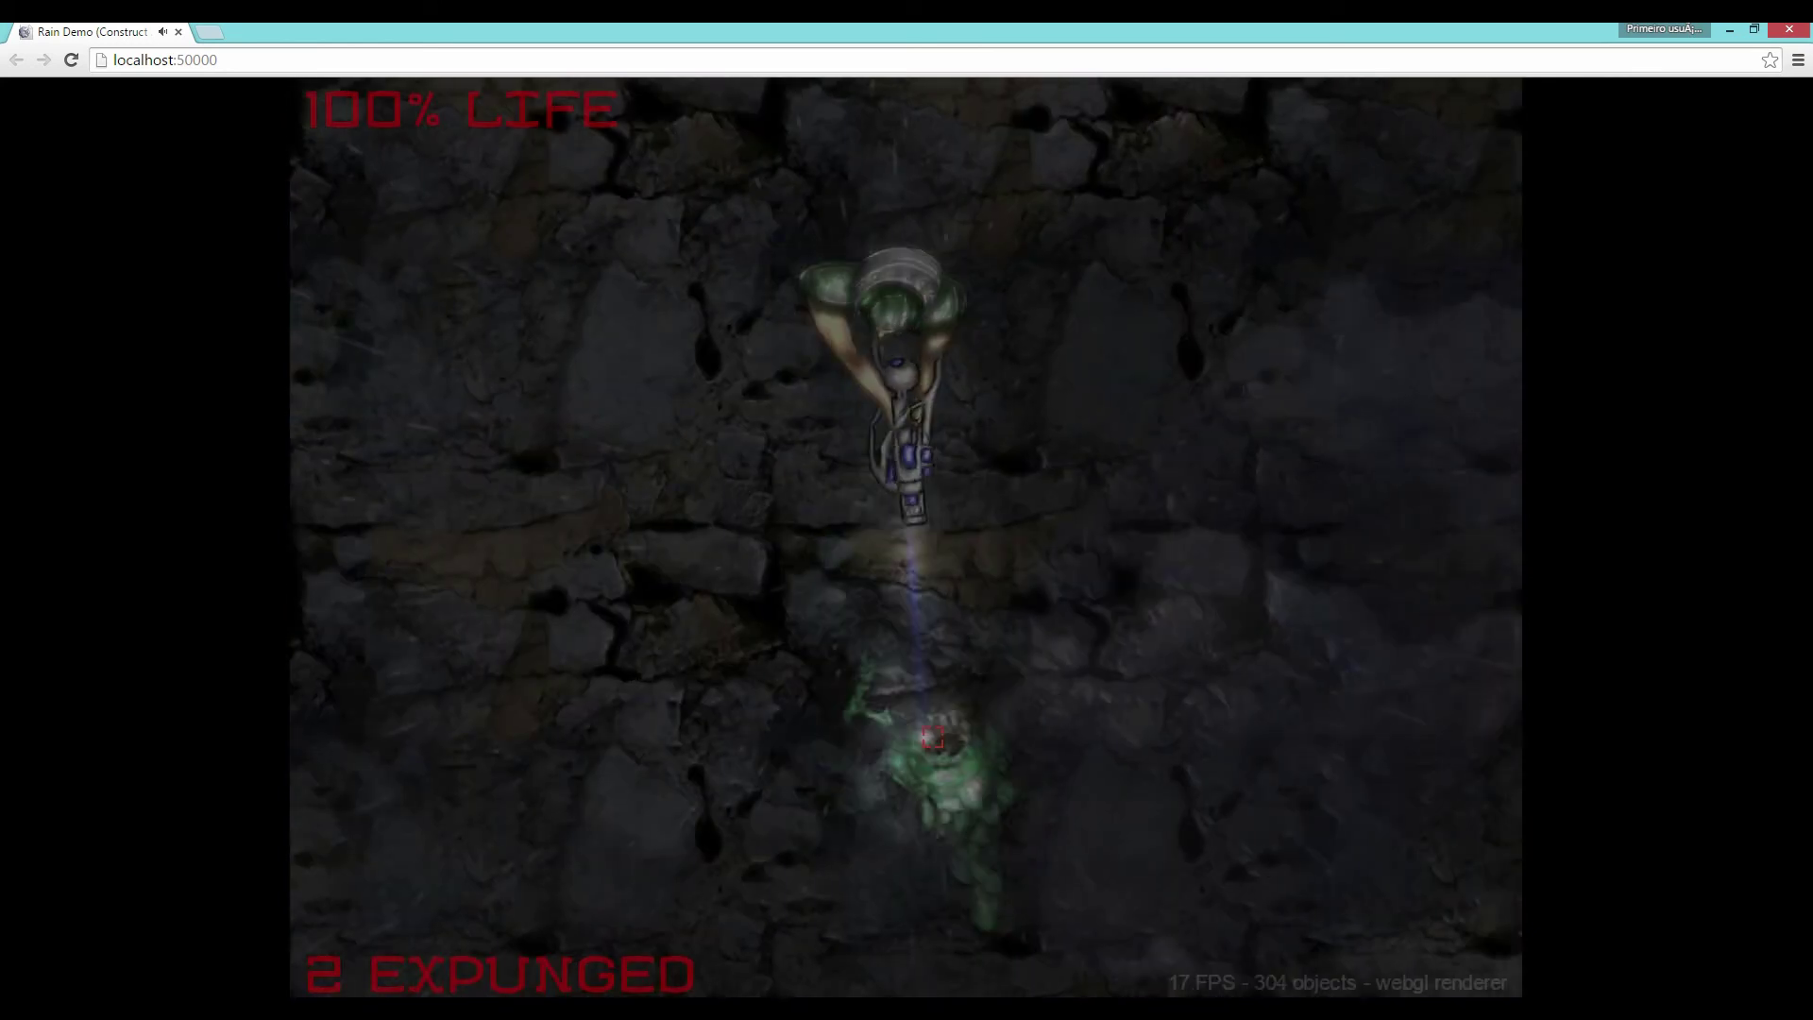
pyautogui.moveTo(1065, 663)
pyautogui.mouseDown()
pyautogui.moveTo(1280, 723)
pyautogui.moveTo(1381, 696)
pyautogui.moveTo(1492, 706)
pyautogui.moveTo(1486, 644)
pyautogui.moveTo(1324, 571)
pyautogui.moveTo(1061, 539)
pyautogui.moveTo(991, 636)
pyautogui.moveTo(1265, 639)
pyautogui.moveTo(1256, 614)
pyautogui.mouseUp()
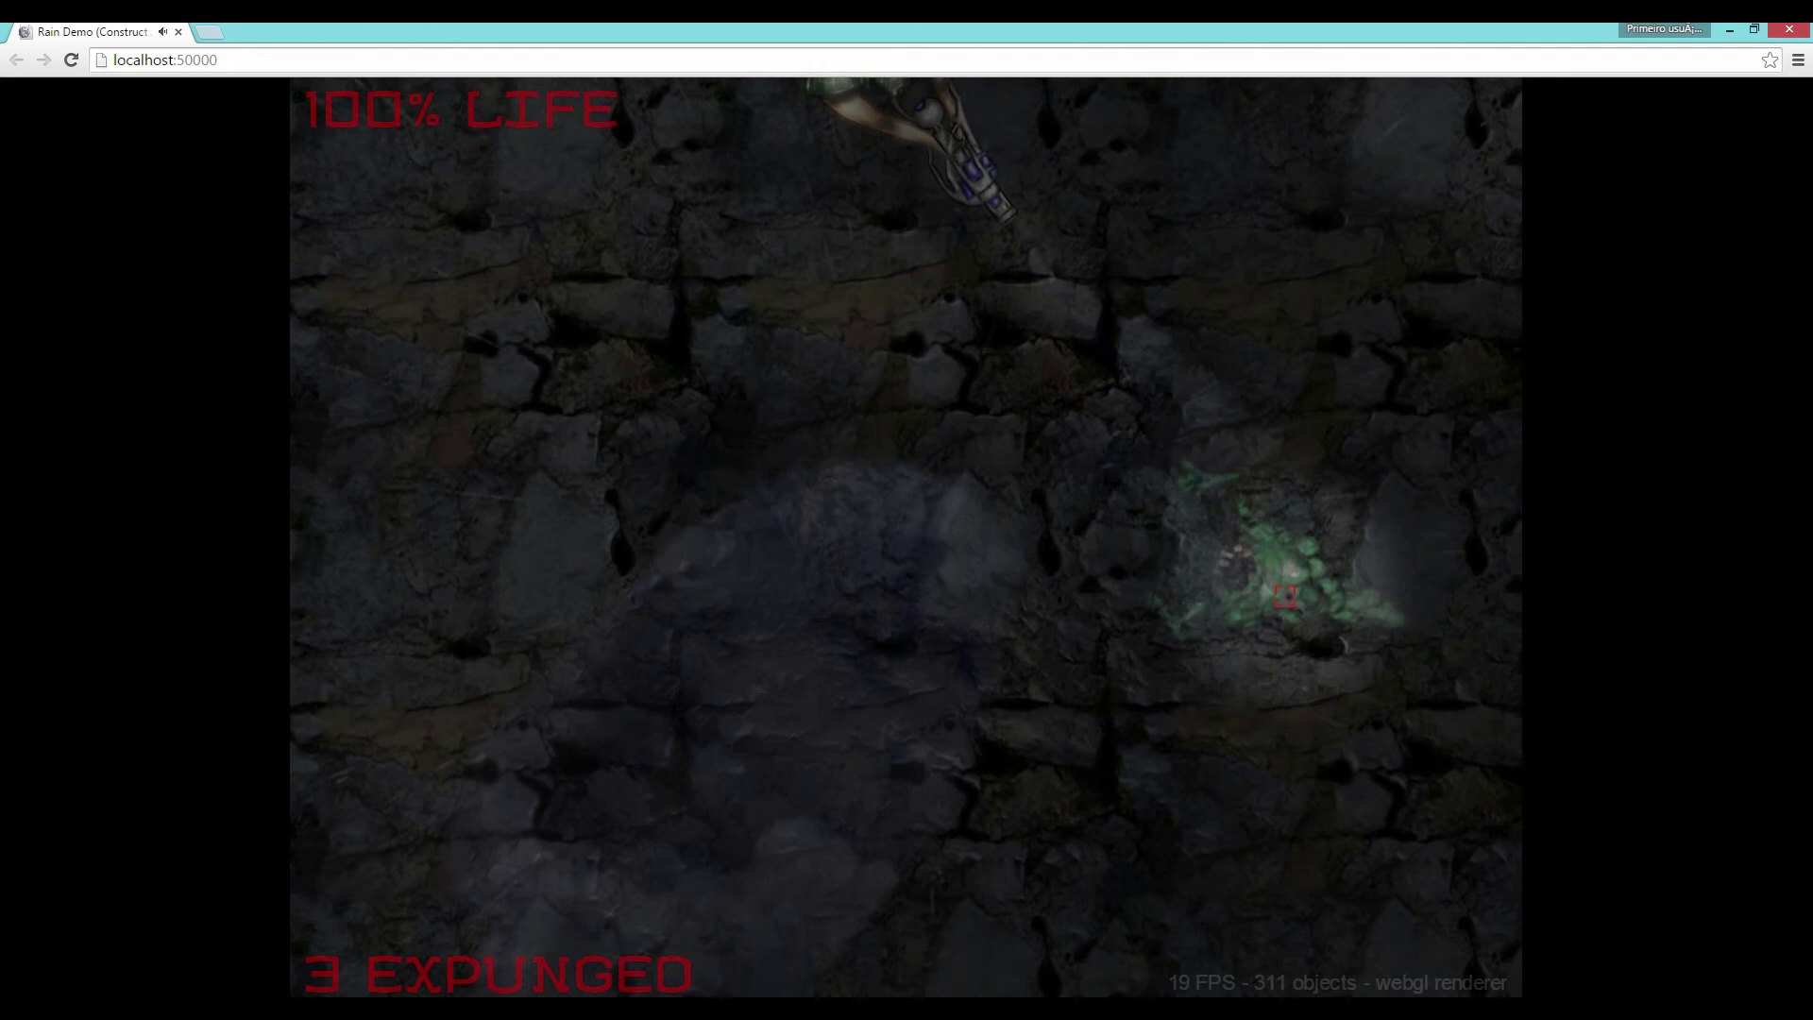
pyautogui.moveTo(1217, 544); pyautogui.dragTo(1194, 538)
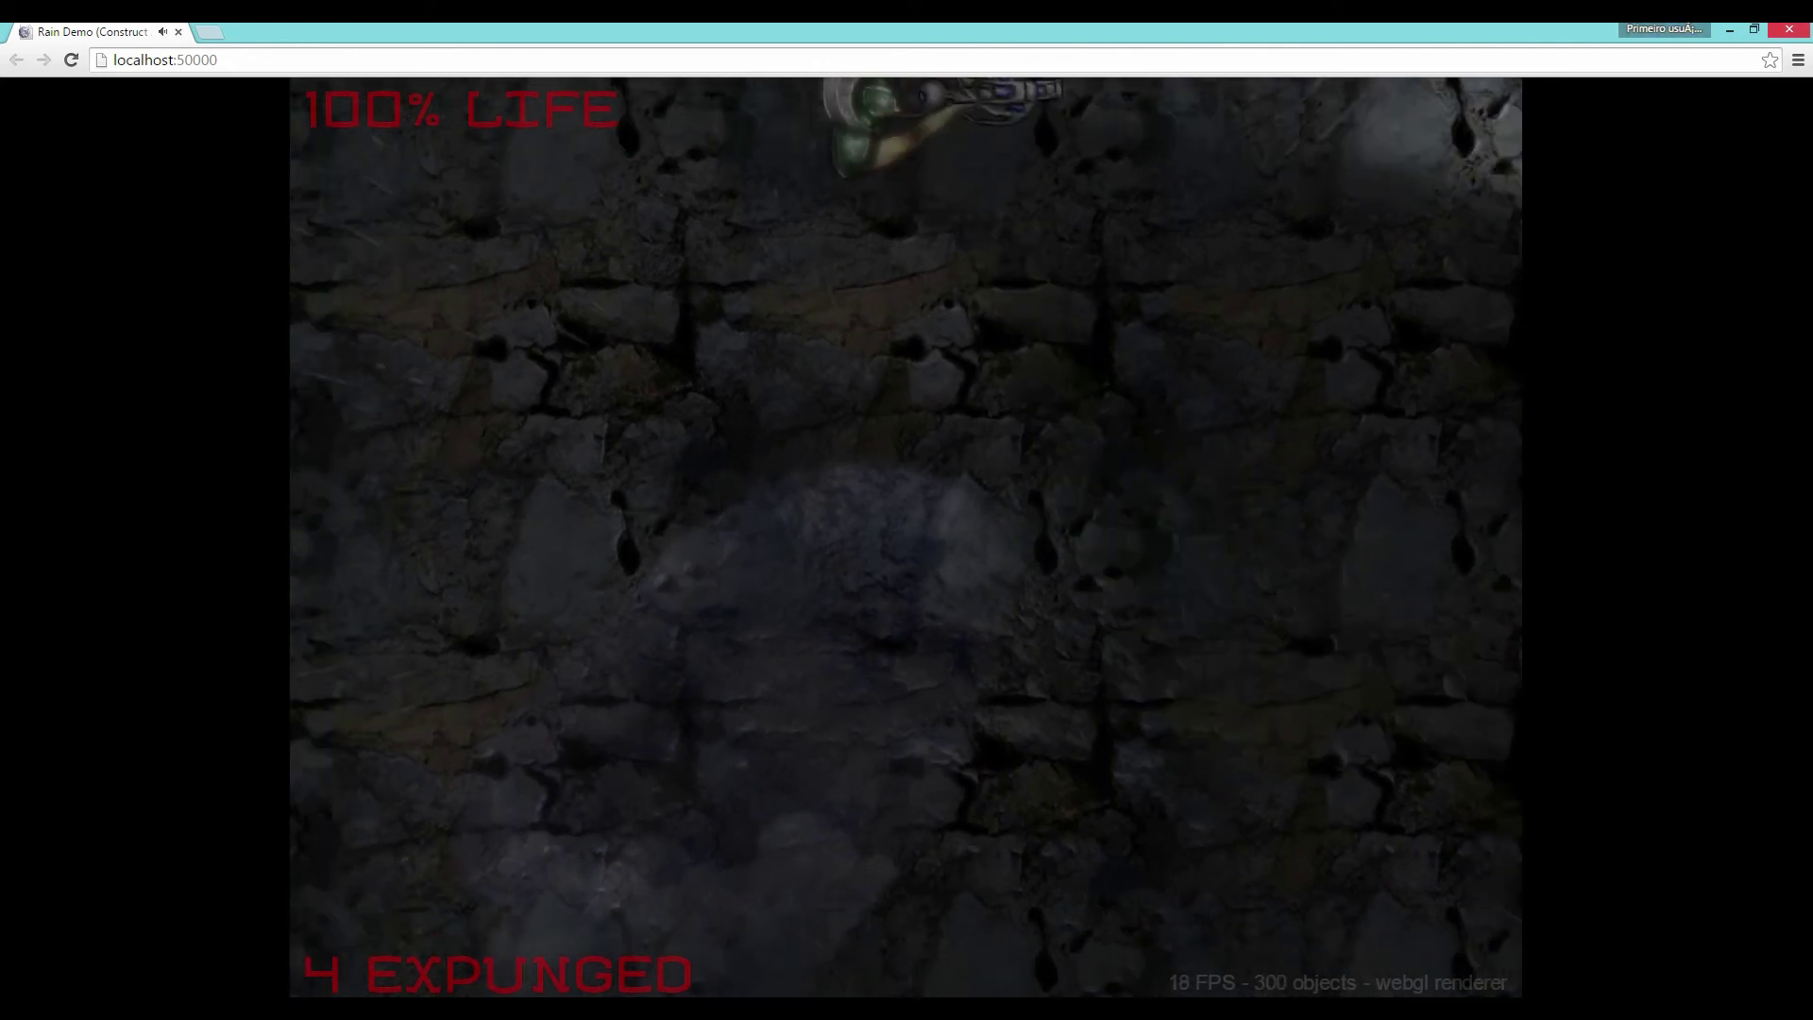
pyautogui.click(1791, 31)
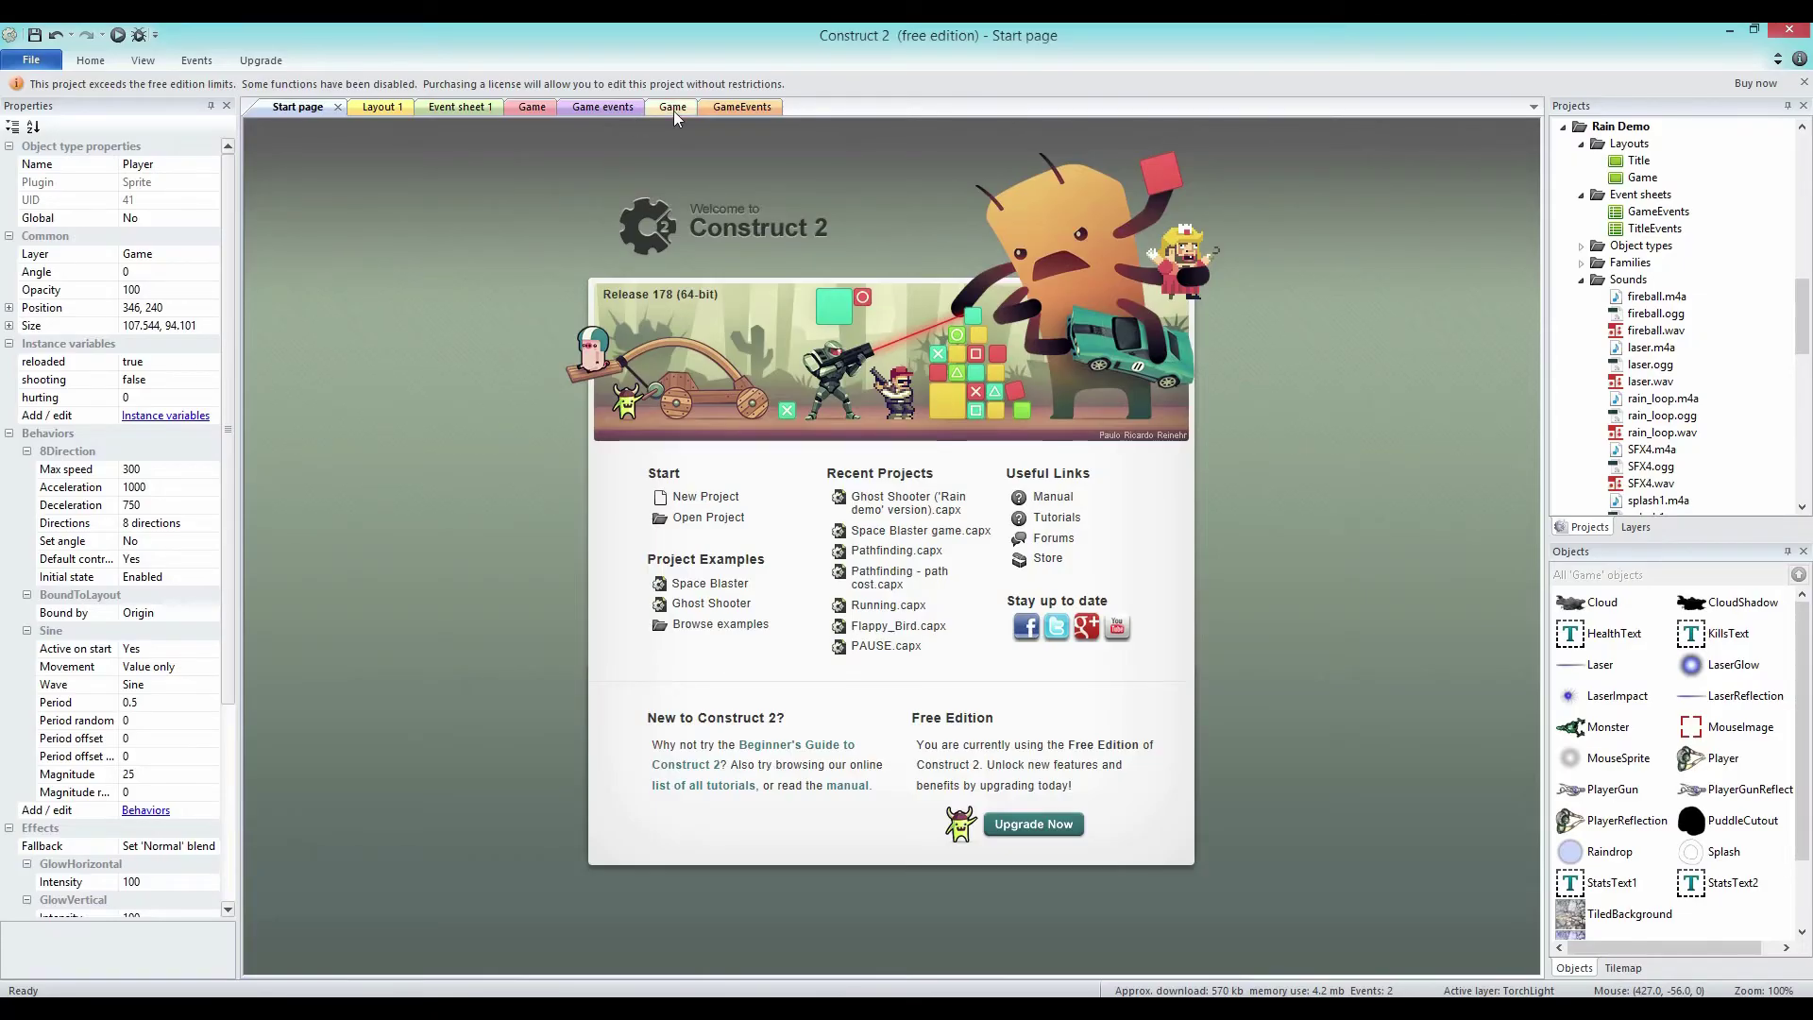
# Remove the RadialBlur, Tint and Swirl effects from Ghost Shooter's Game layout.
pyautogui.click(743, 107)
pyautogui.click(659, 107)
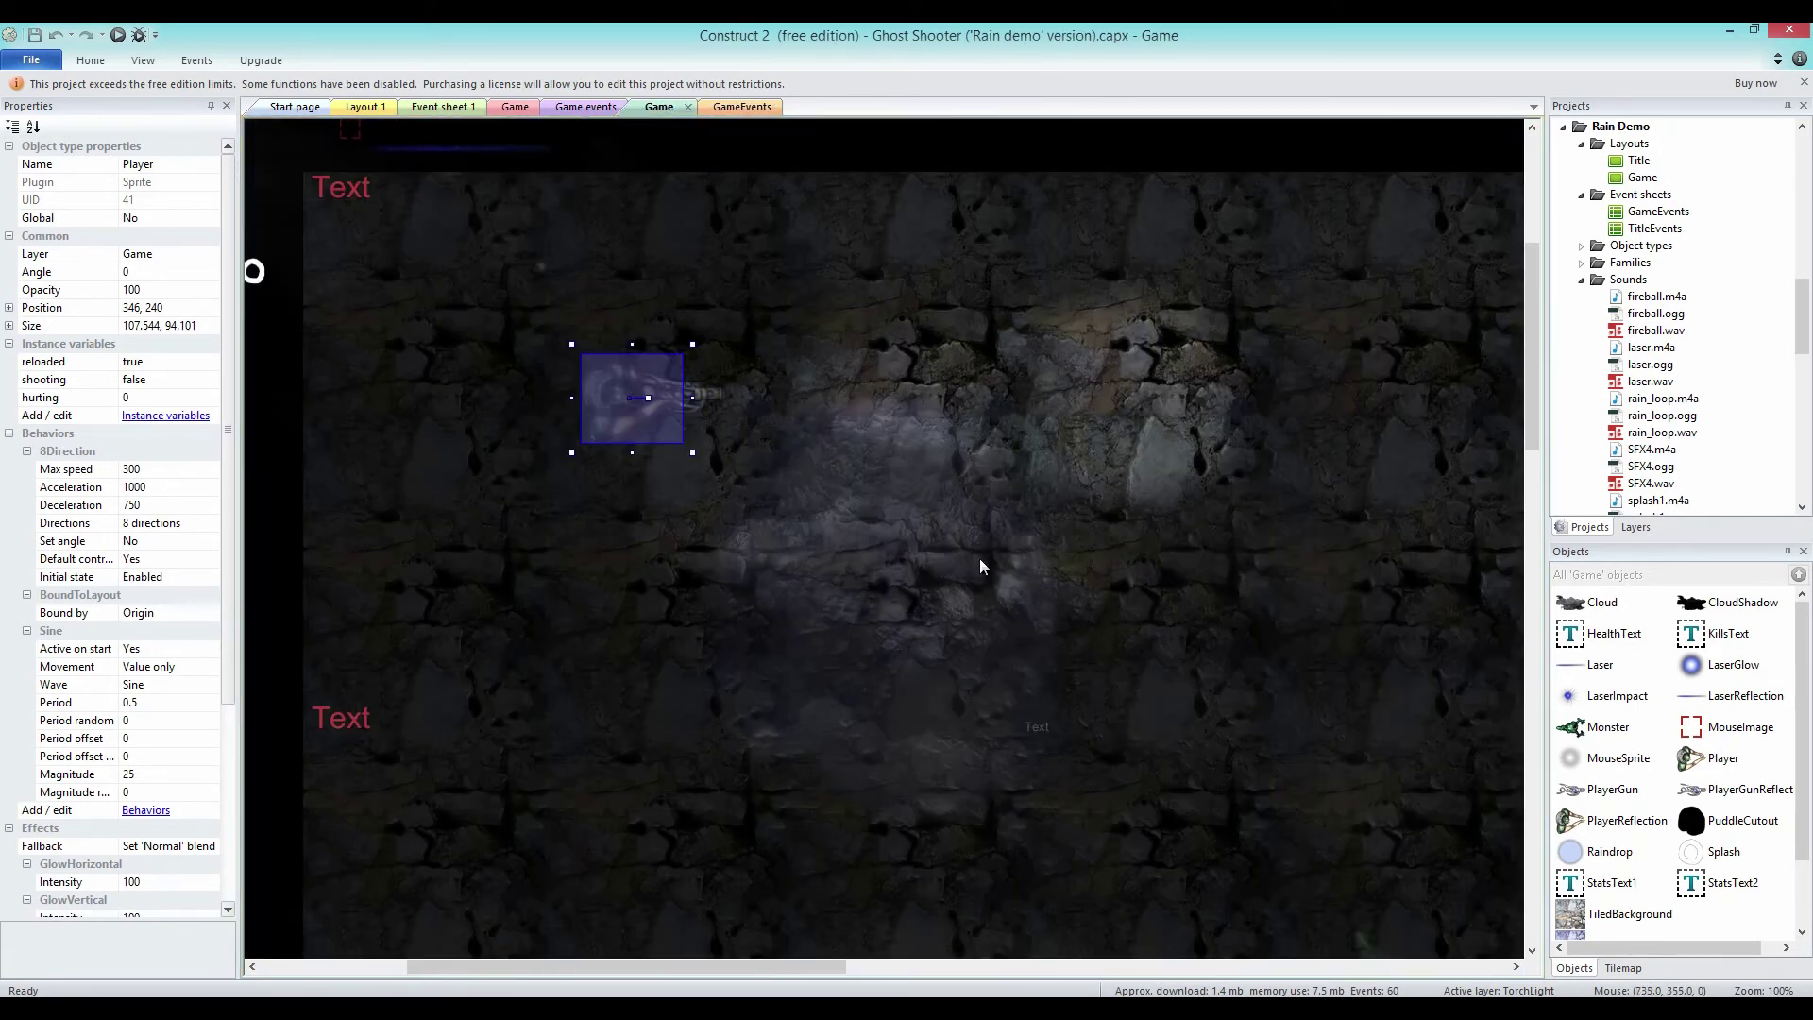
pyautogui.click(954, 615)
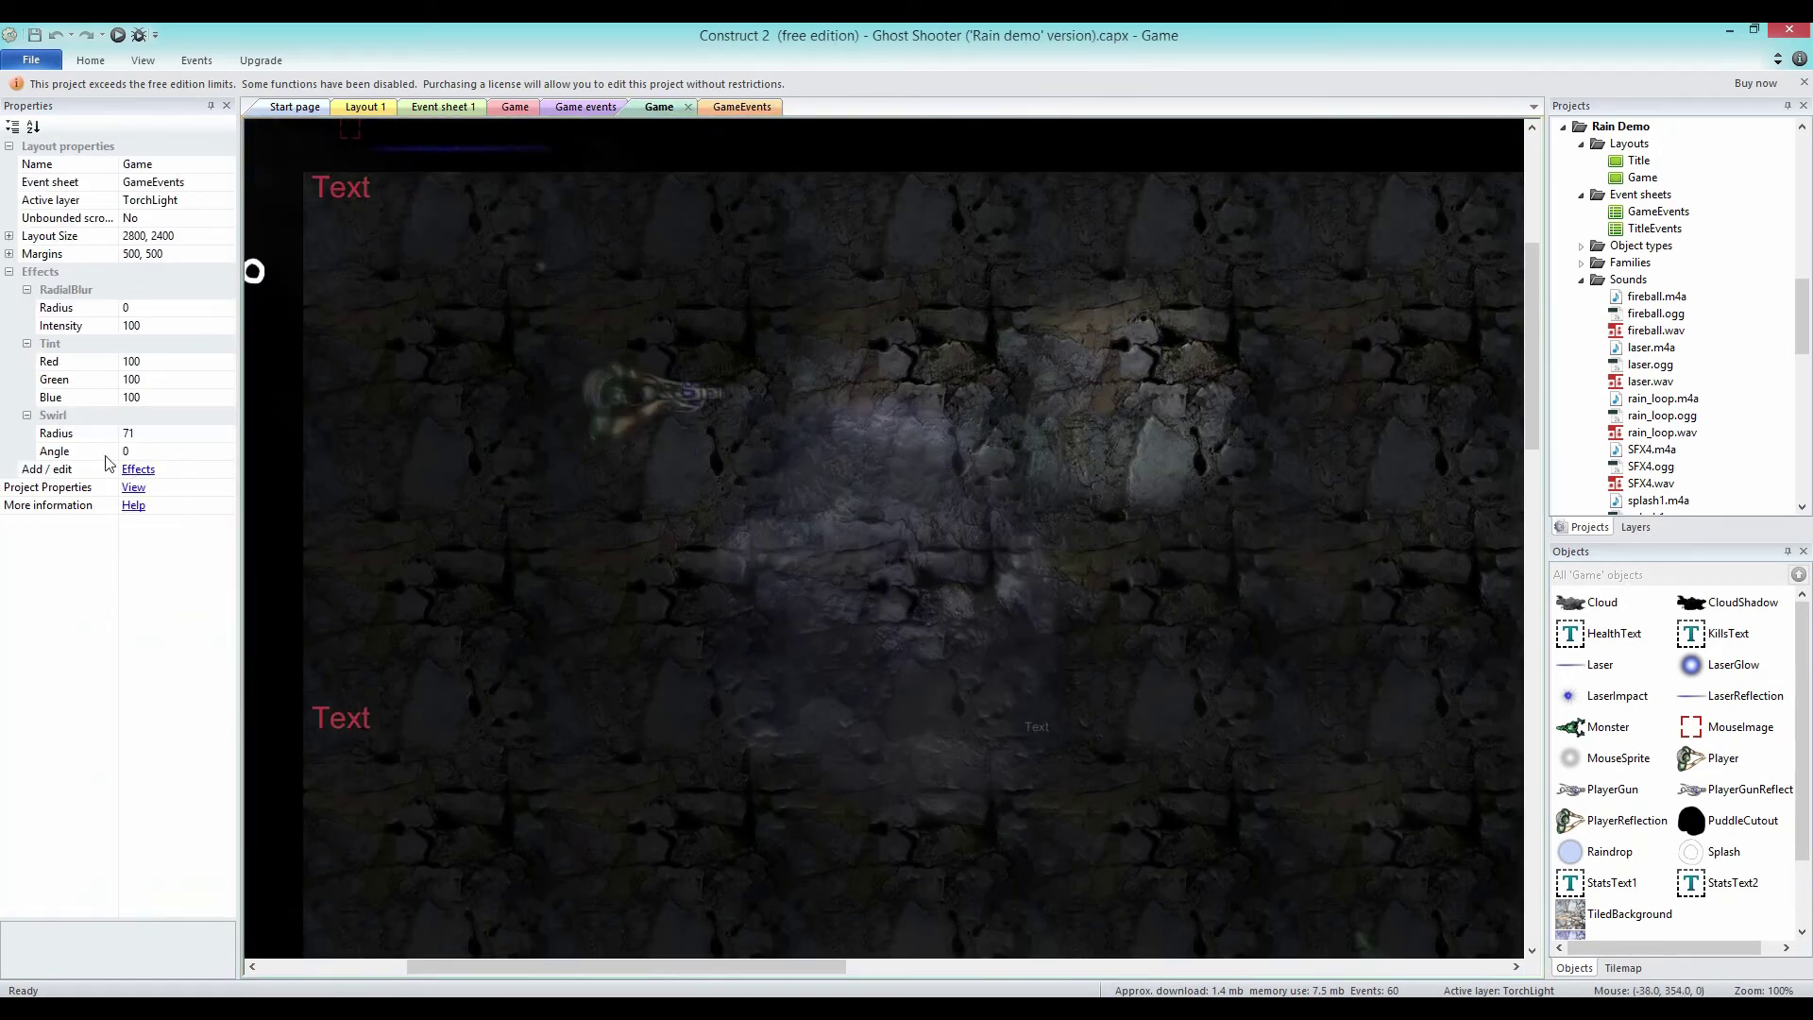
pyautogui.click(134, 475)
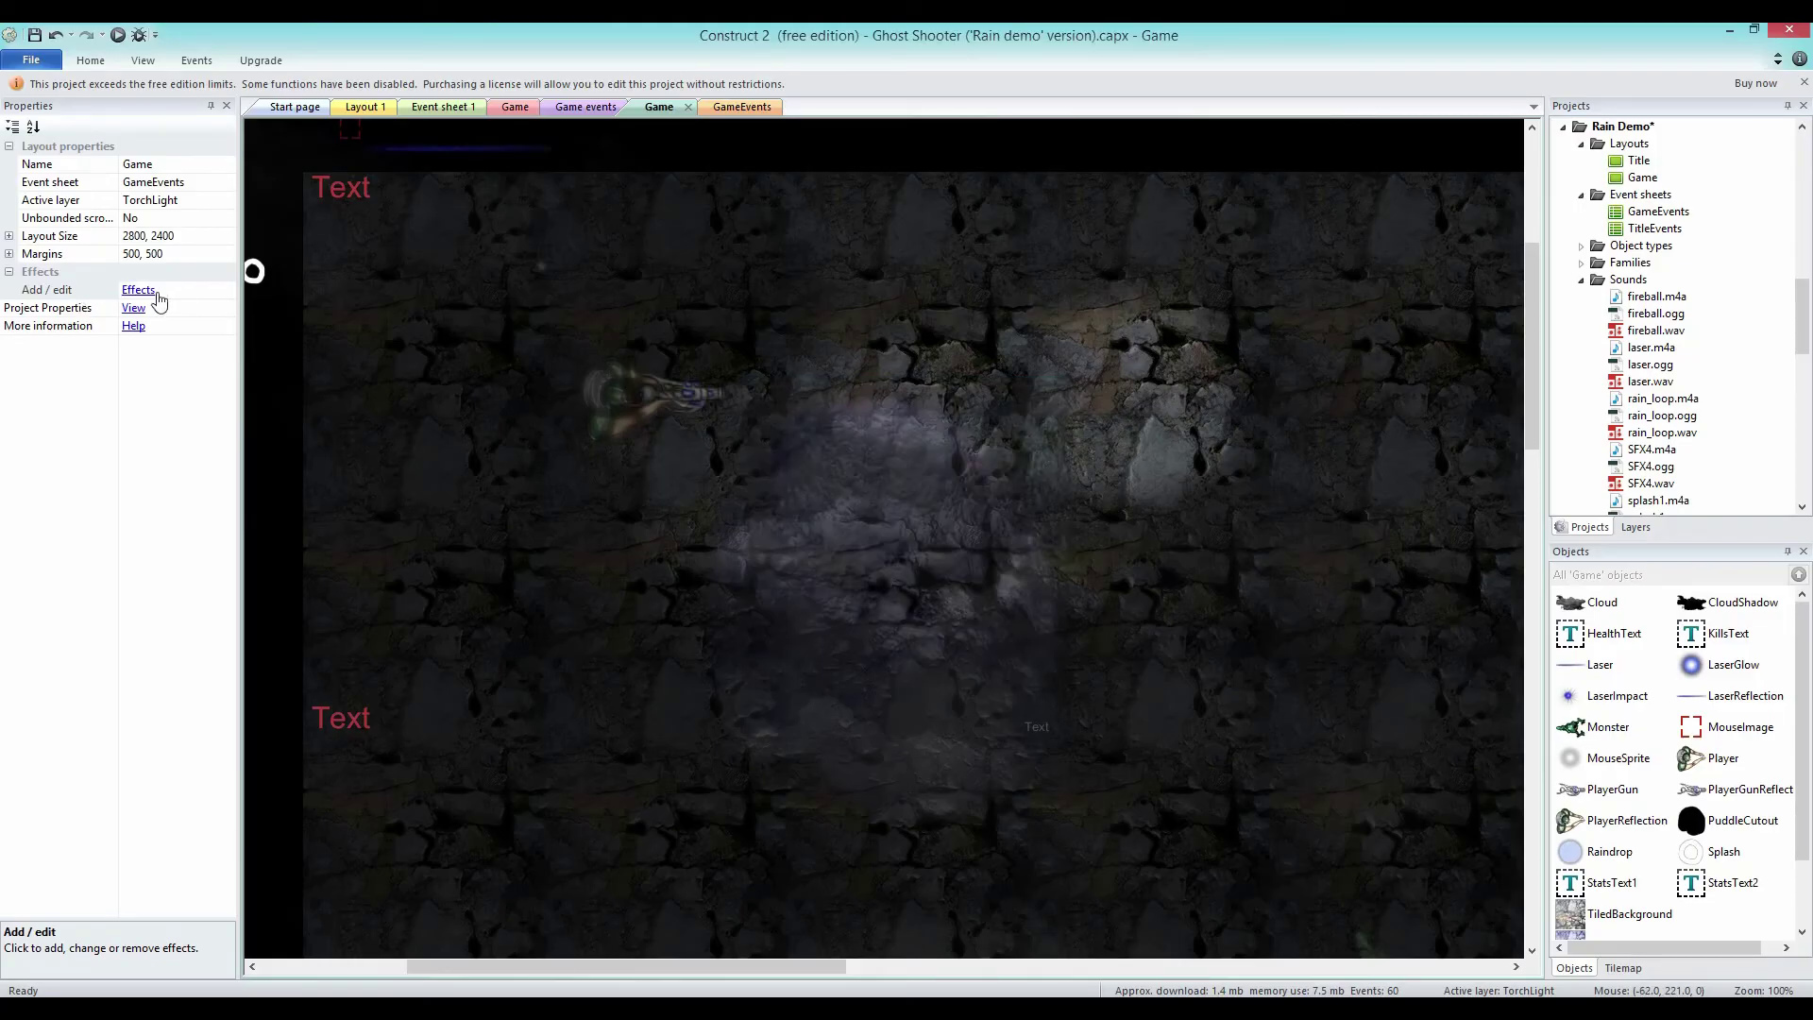
pyautogui.click(138, 290)
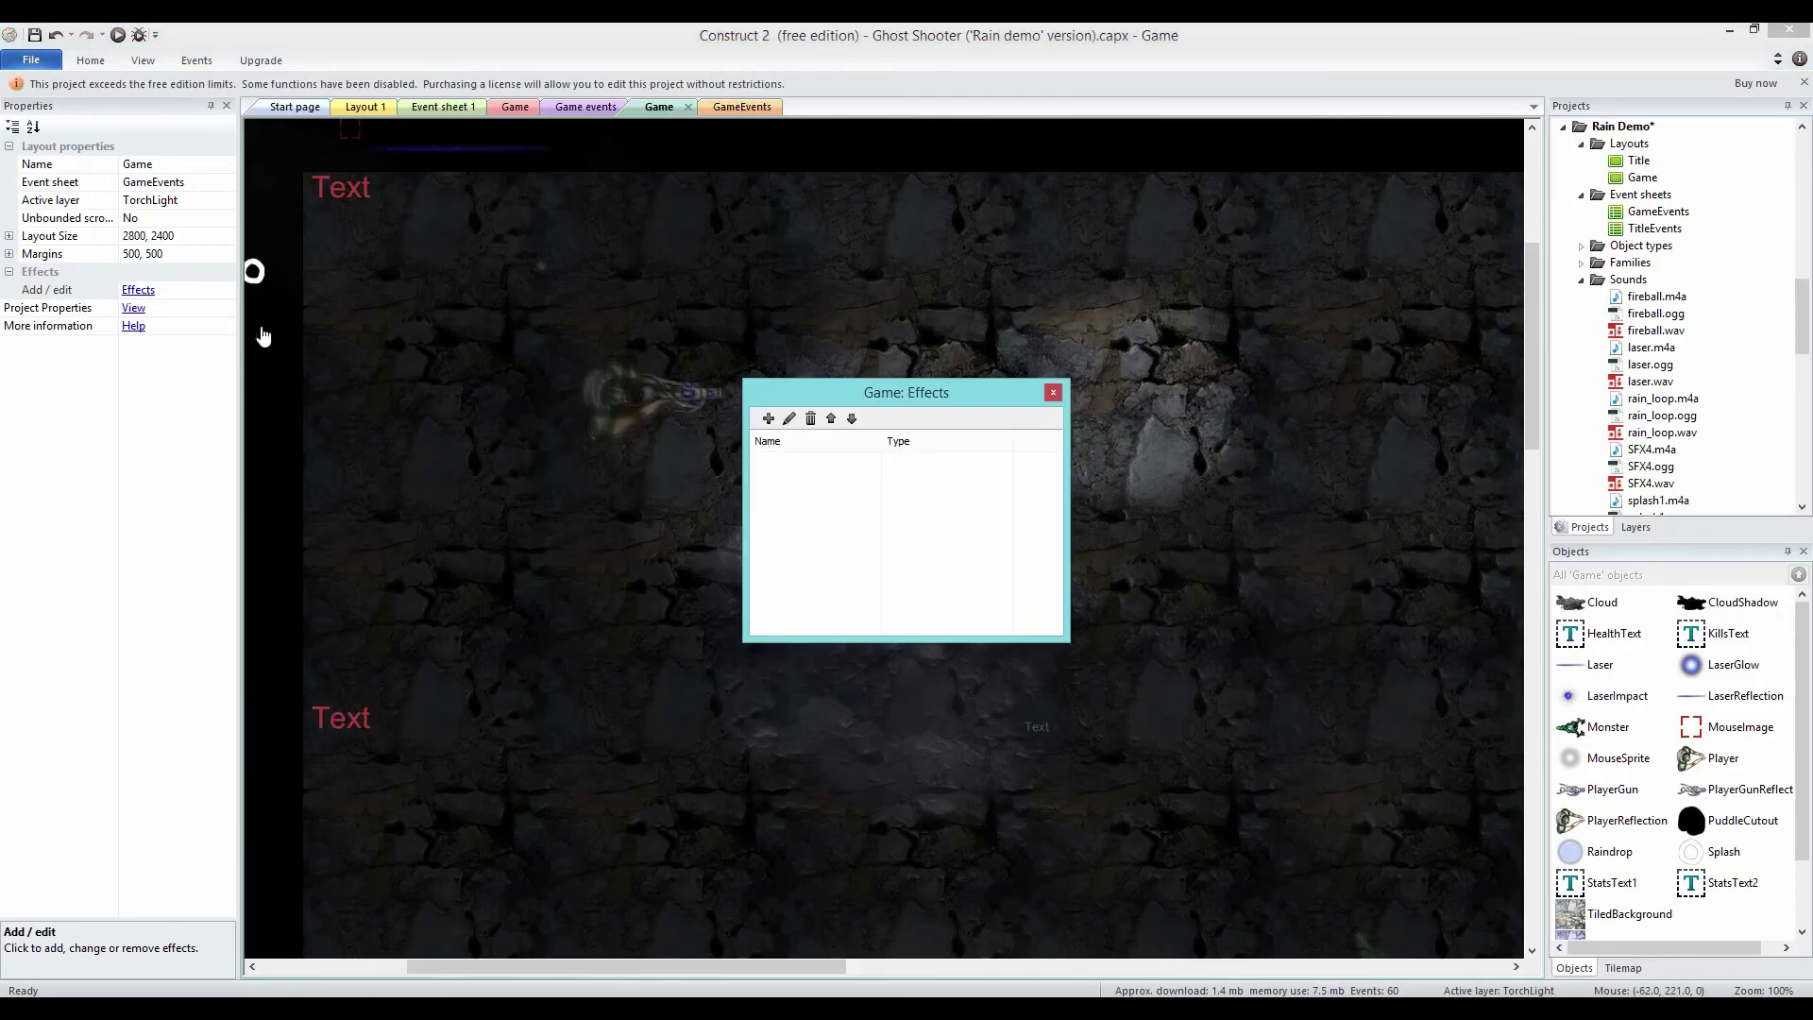
pyautogui.click(1053, 393)
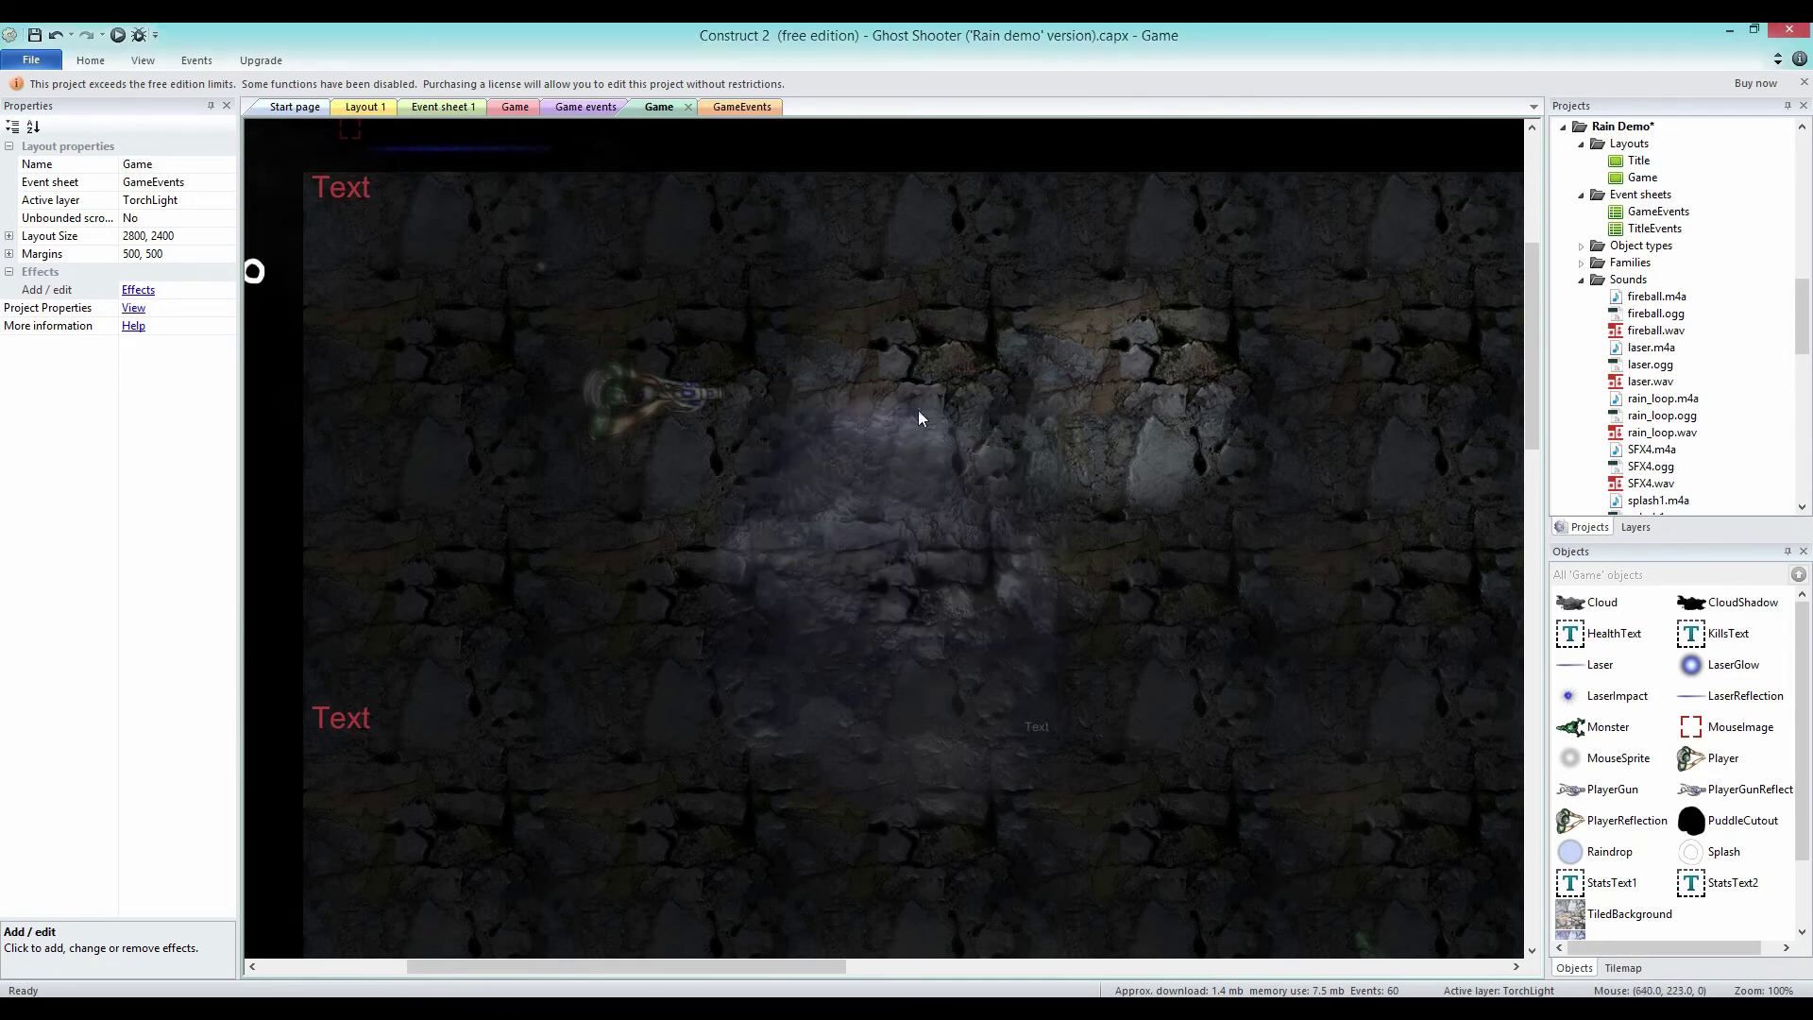
pyautogui.moveTo(1027, 449); pyautogui.dragTo(680, 397)
pyautogui.click(1418, 609)
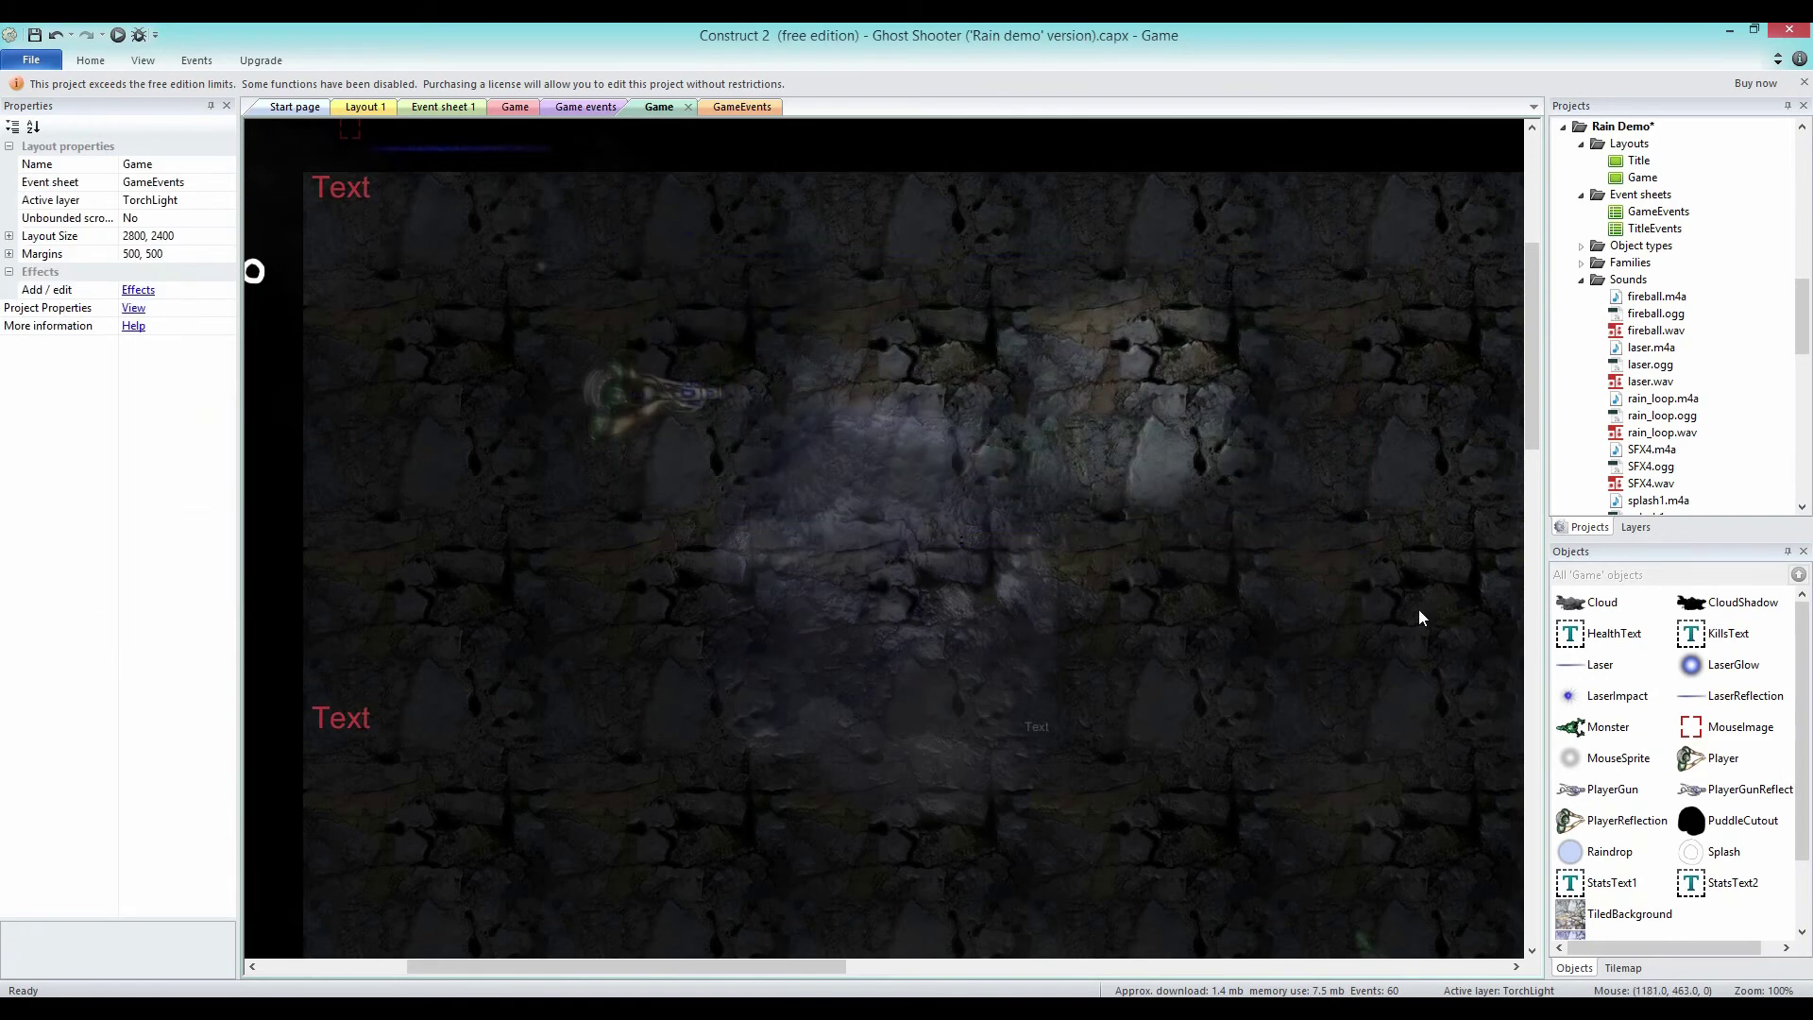
pyautogui.keyDown('ctrl'); pyautogui.scroll(-2, 1341, 563); pyautogui.keyUp('ctrl')
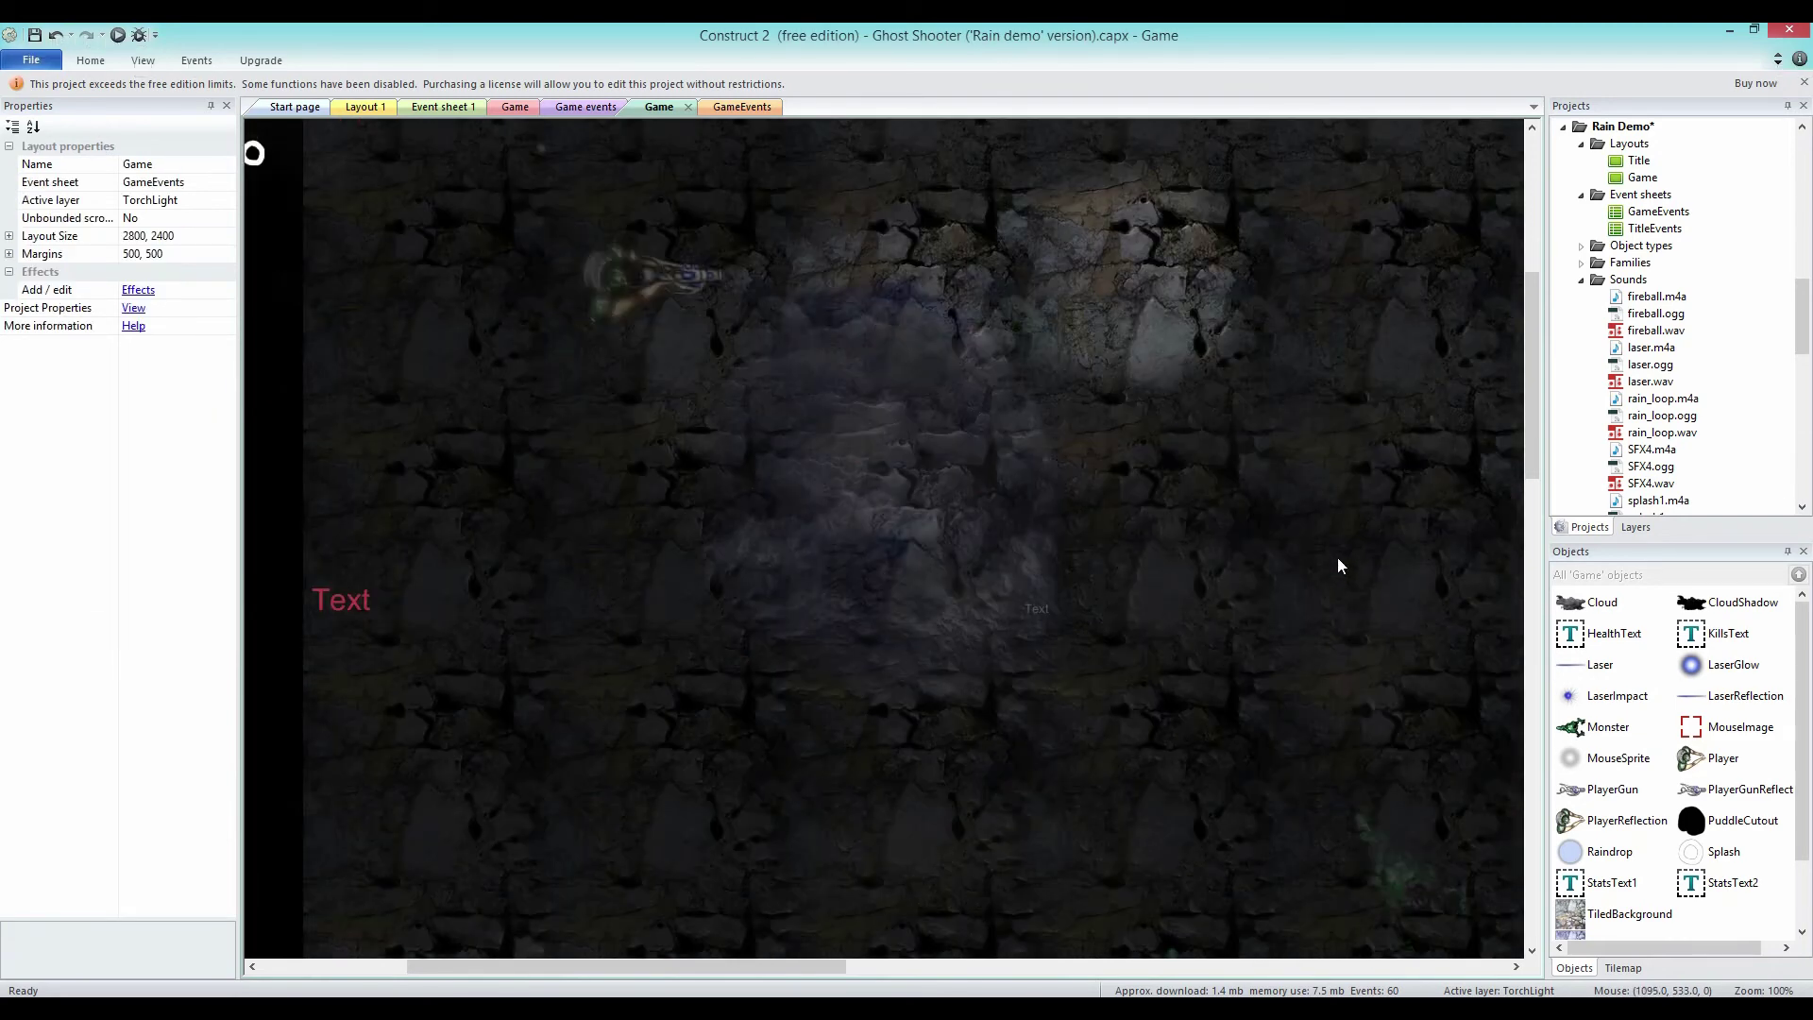
# Inspect individual Monster instances and their properties in Ghost Shooter's Game layout.
pyautogui.keyDown('ctrl'); pyautogui.scroll(-2, 1338, 557); pyautogui.keyUp('ctrl')
pyautogui.keyDown('ctrl'); pyautogui.scroll(-4, 1337, 557); pyautogui.keyUp('ctrl')
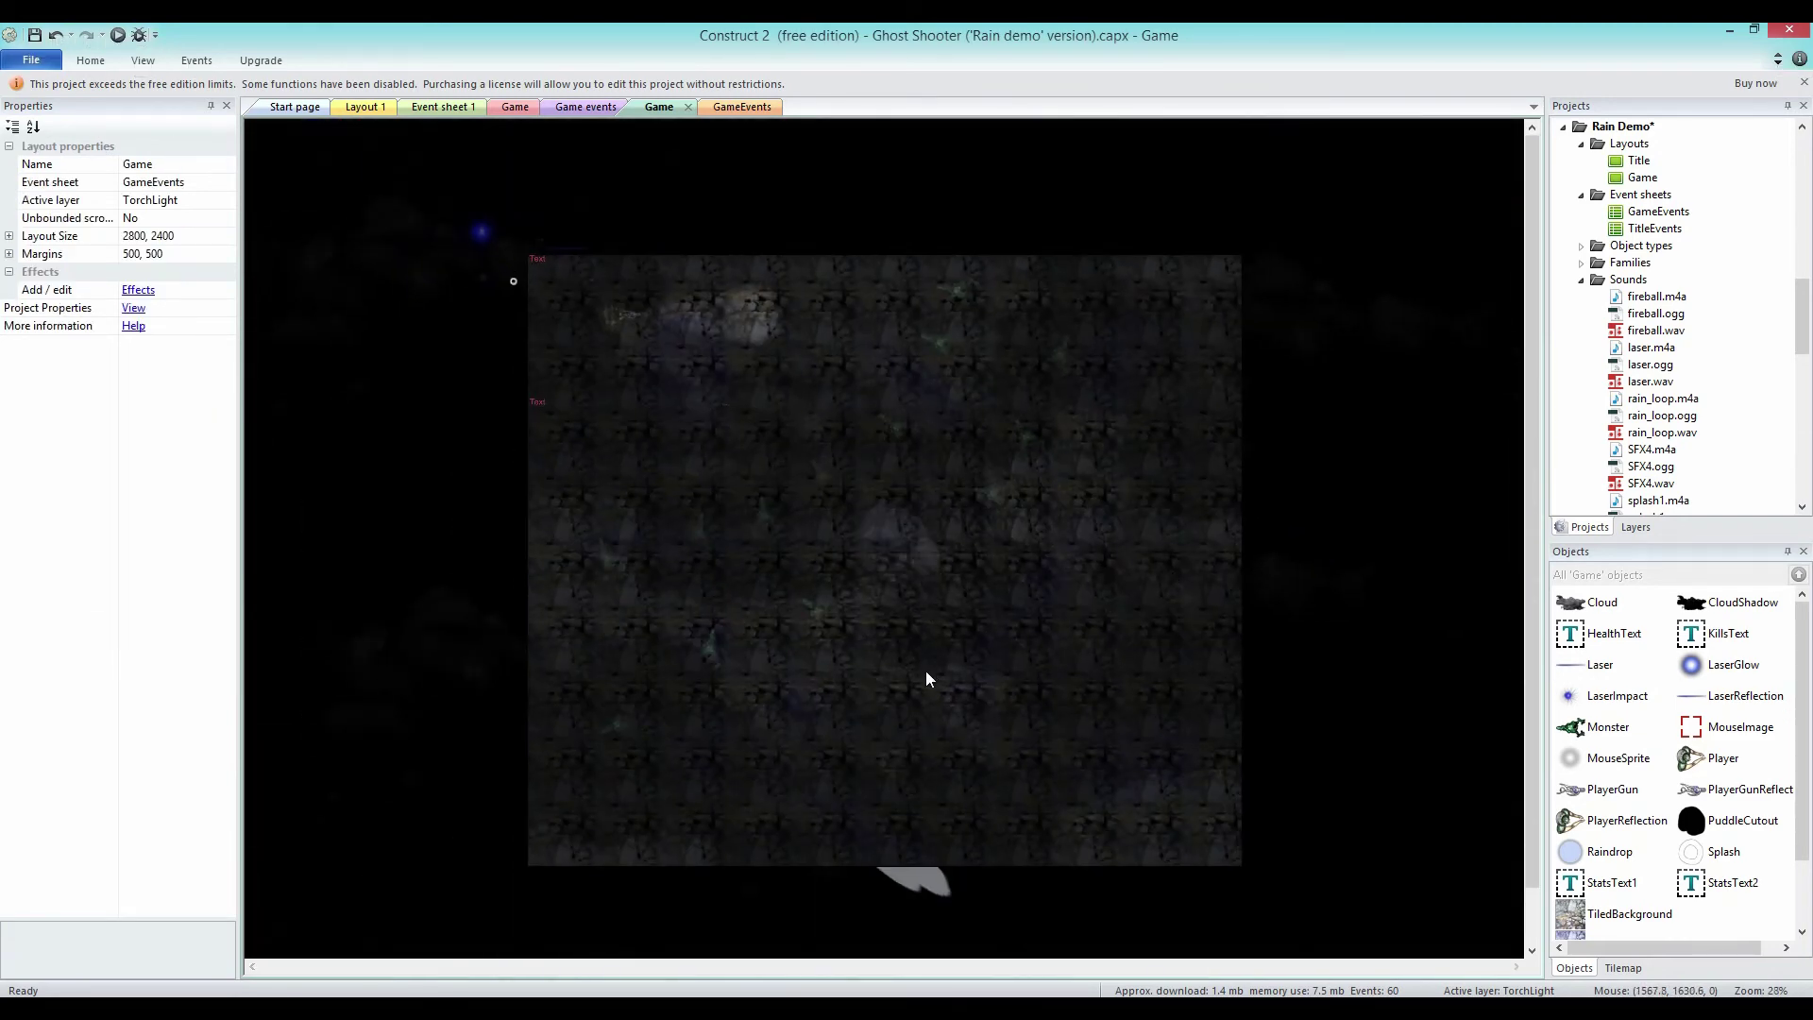
pyautogui.keyDown('ctrl'); pyautogui.scroll(4, 925, 674); pyautogui.keyUp('ctrl')
pyautogui.click(761, 391)
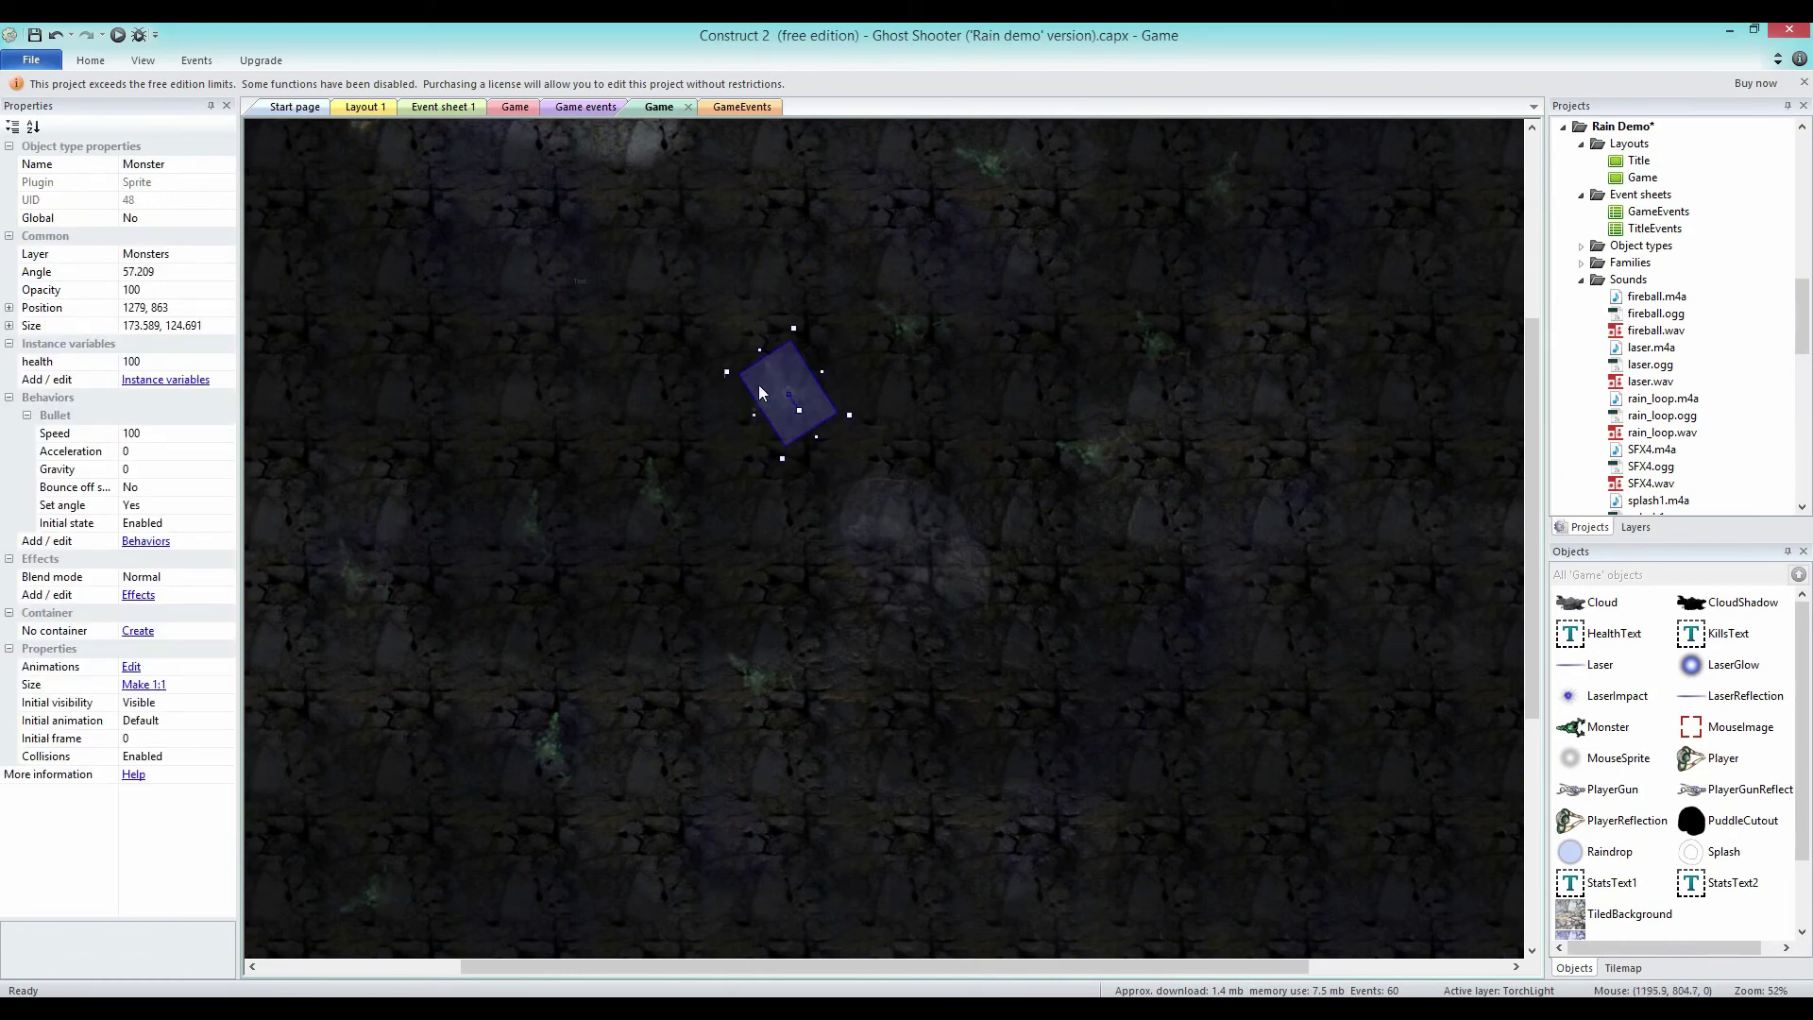
pyautogui.click(1095, 477)
pyautogui.keyDown('ctrl'); pyautogui.scroll(-4, 1099, 521); pyautogui.keyUp('ctrl')
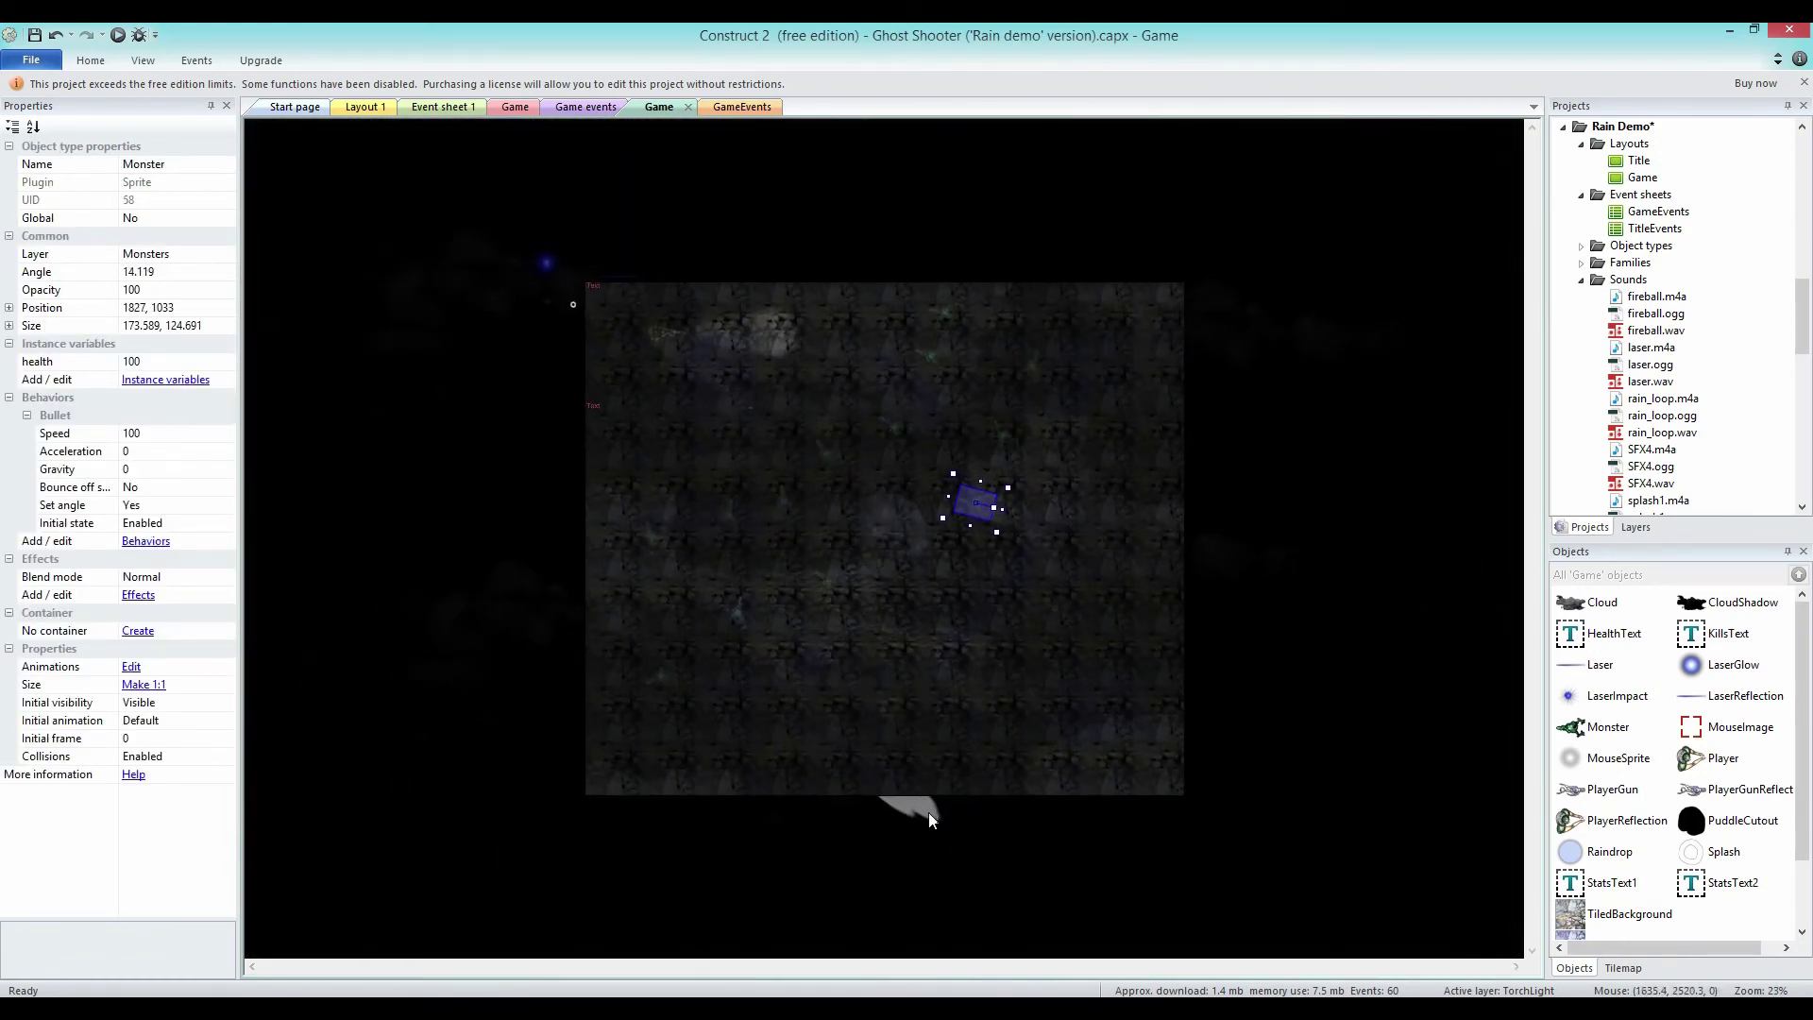
pyautogui.moveTo(929, 813); pyautogui.dragTo(966, 846)
pyautogui.keyDown('ctrl'); pyautogui.scroll(2, 735, 609); pyautogui.keyUp('ctrl')
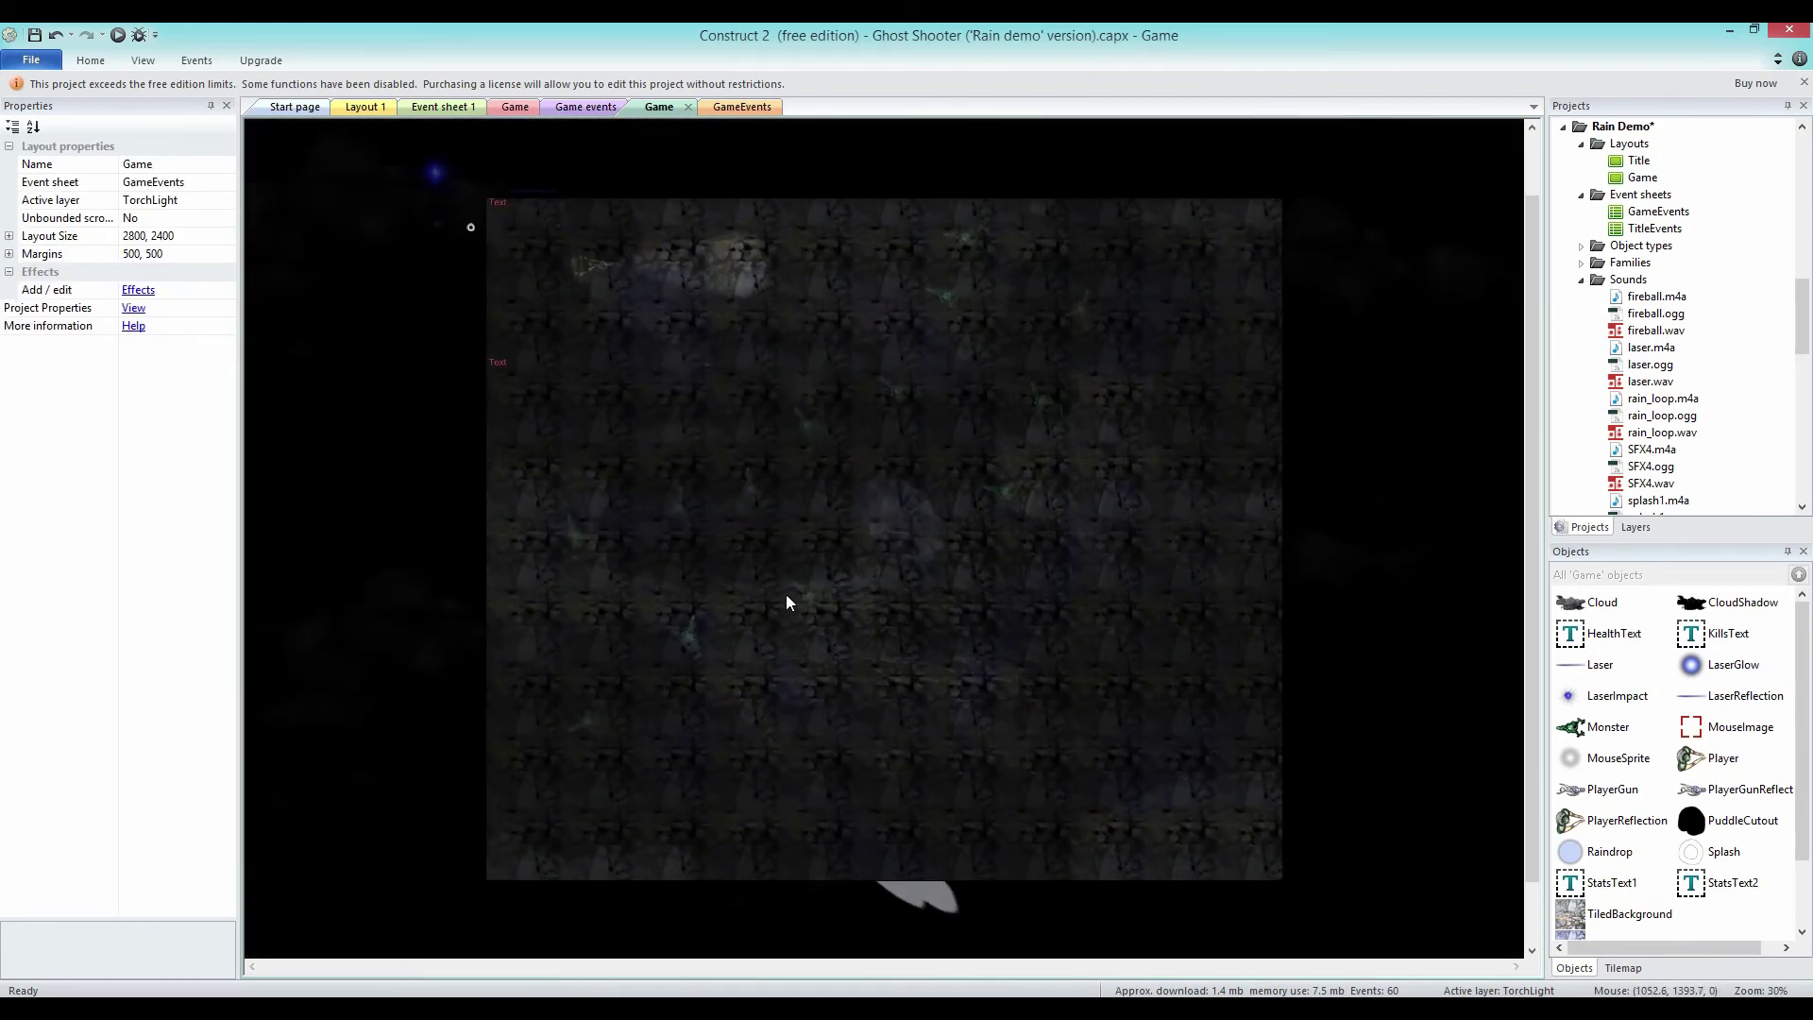
pyautogui.scroll(1, 875, 500)
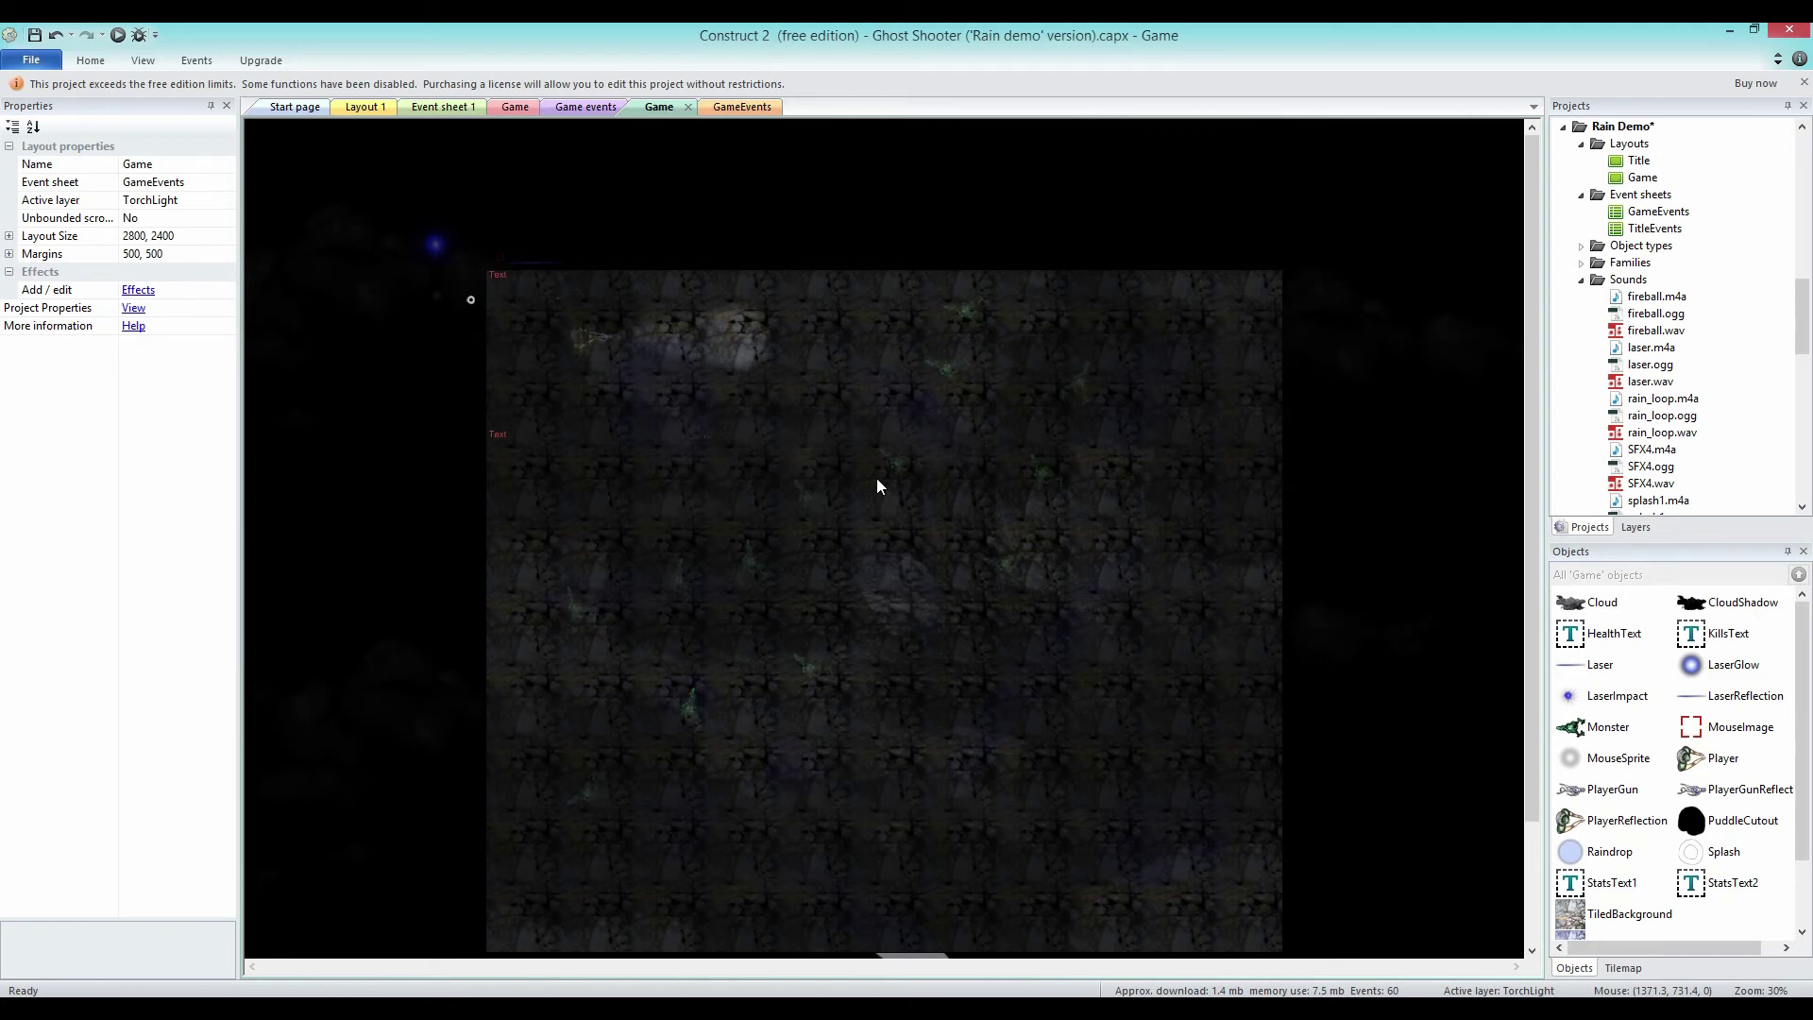
# Select the monsters, player, torch light and text objects together to show their placement across the Game layout.
pyautogui.moveTo(1312, 183); pyautogui.dragTo(387, 650)
pyautogui.scroll(-2, 914, 567)
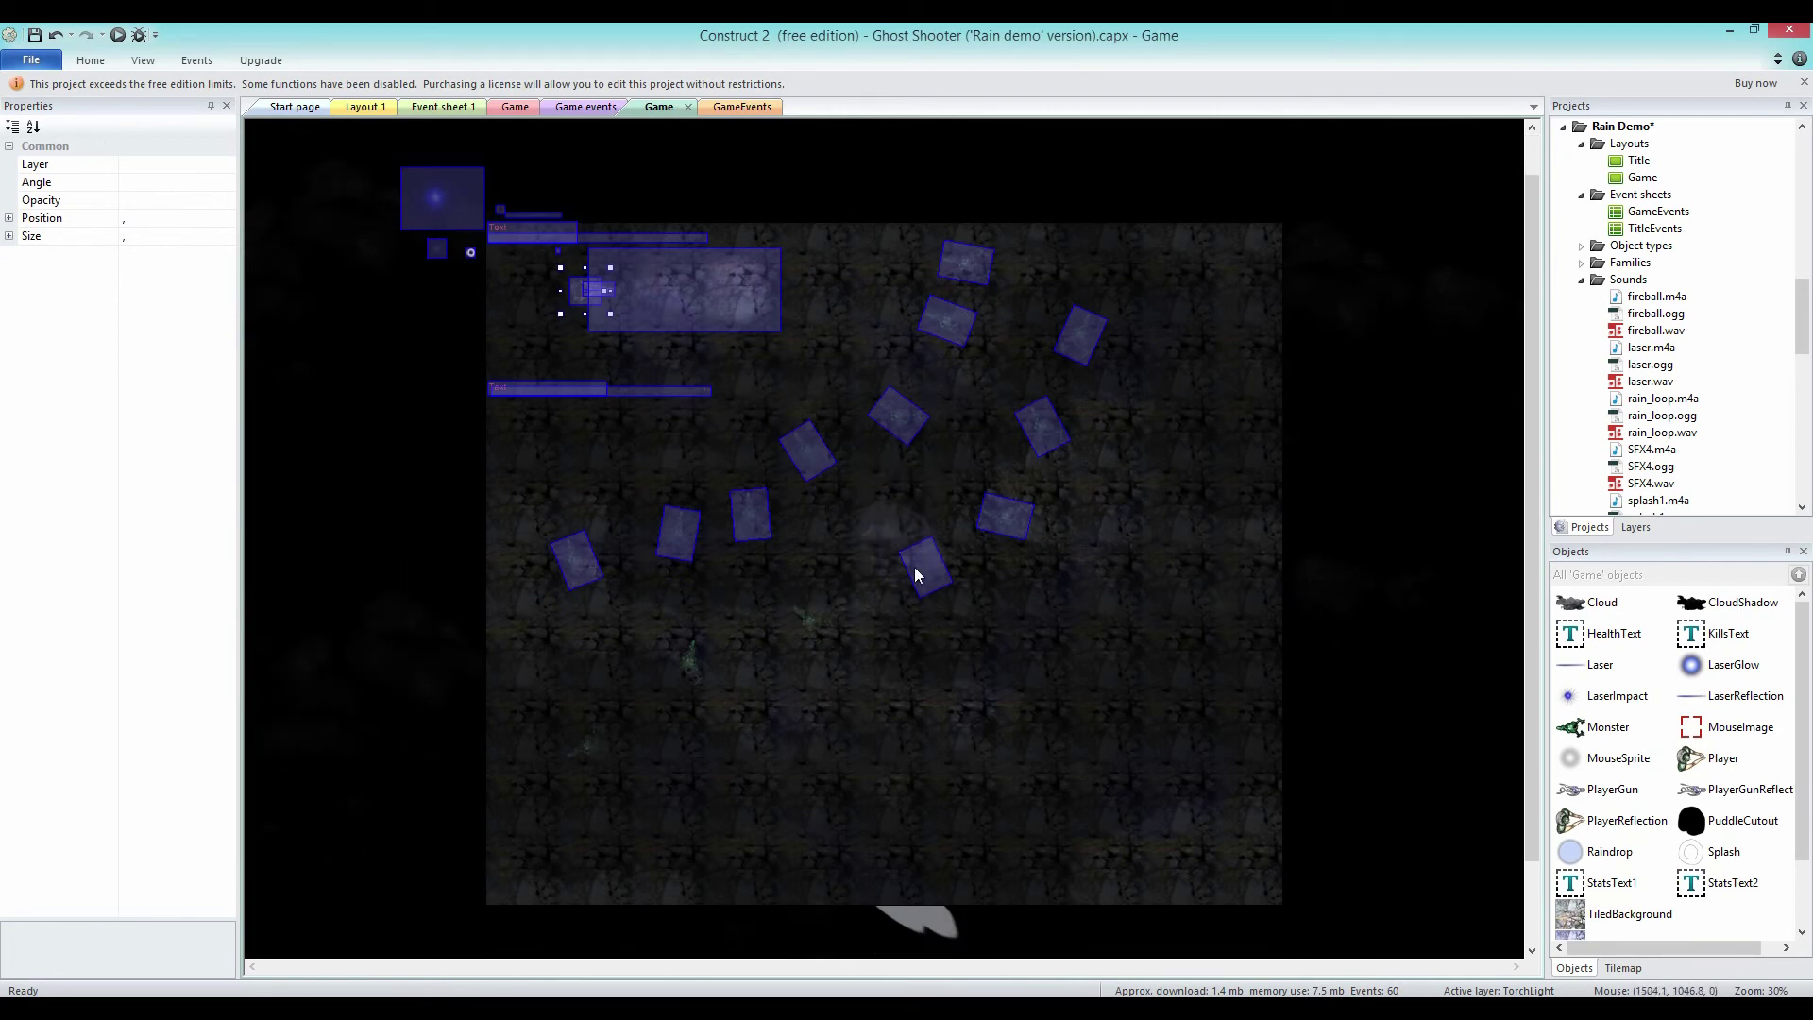
pyautogui.press('Delete')
pyautogui.moveTo(1351, 164); pyautogui.dragTo(406, 840)
pyautogui.moveTo(462, 903); pyautogui.dragTo(1345, 166)
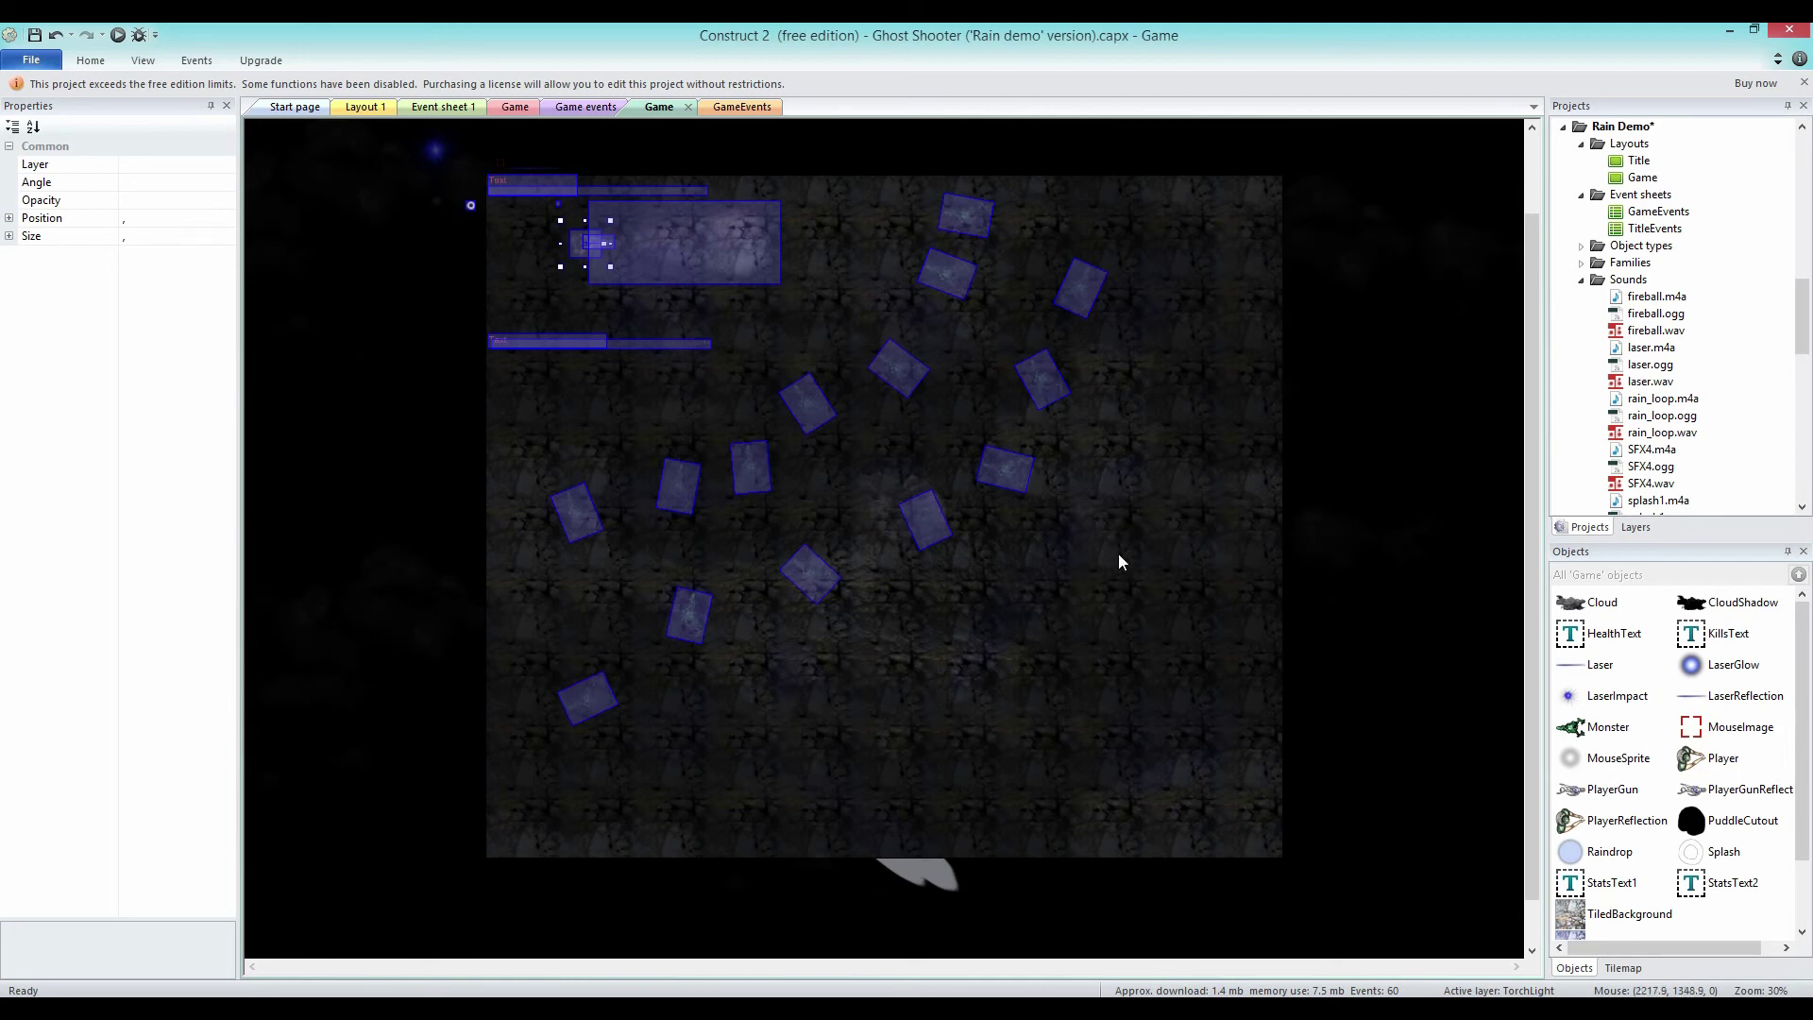
pyautogui.scroll(2, 1141, 529)
pyautogui.scroll(-1, 1085, 509)
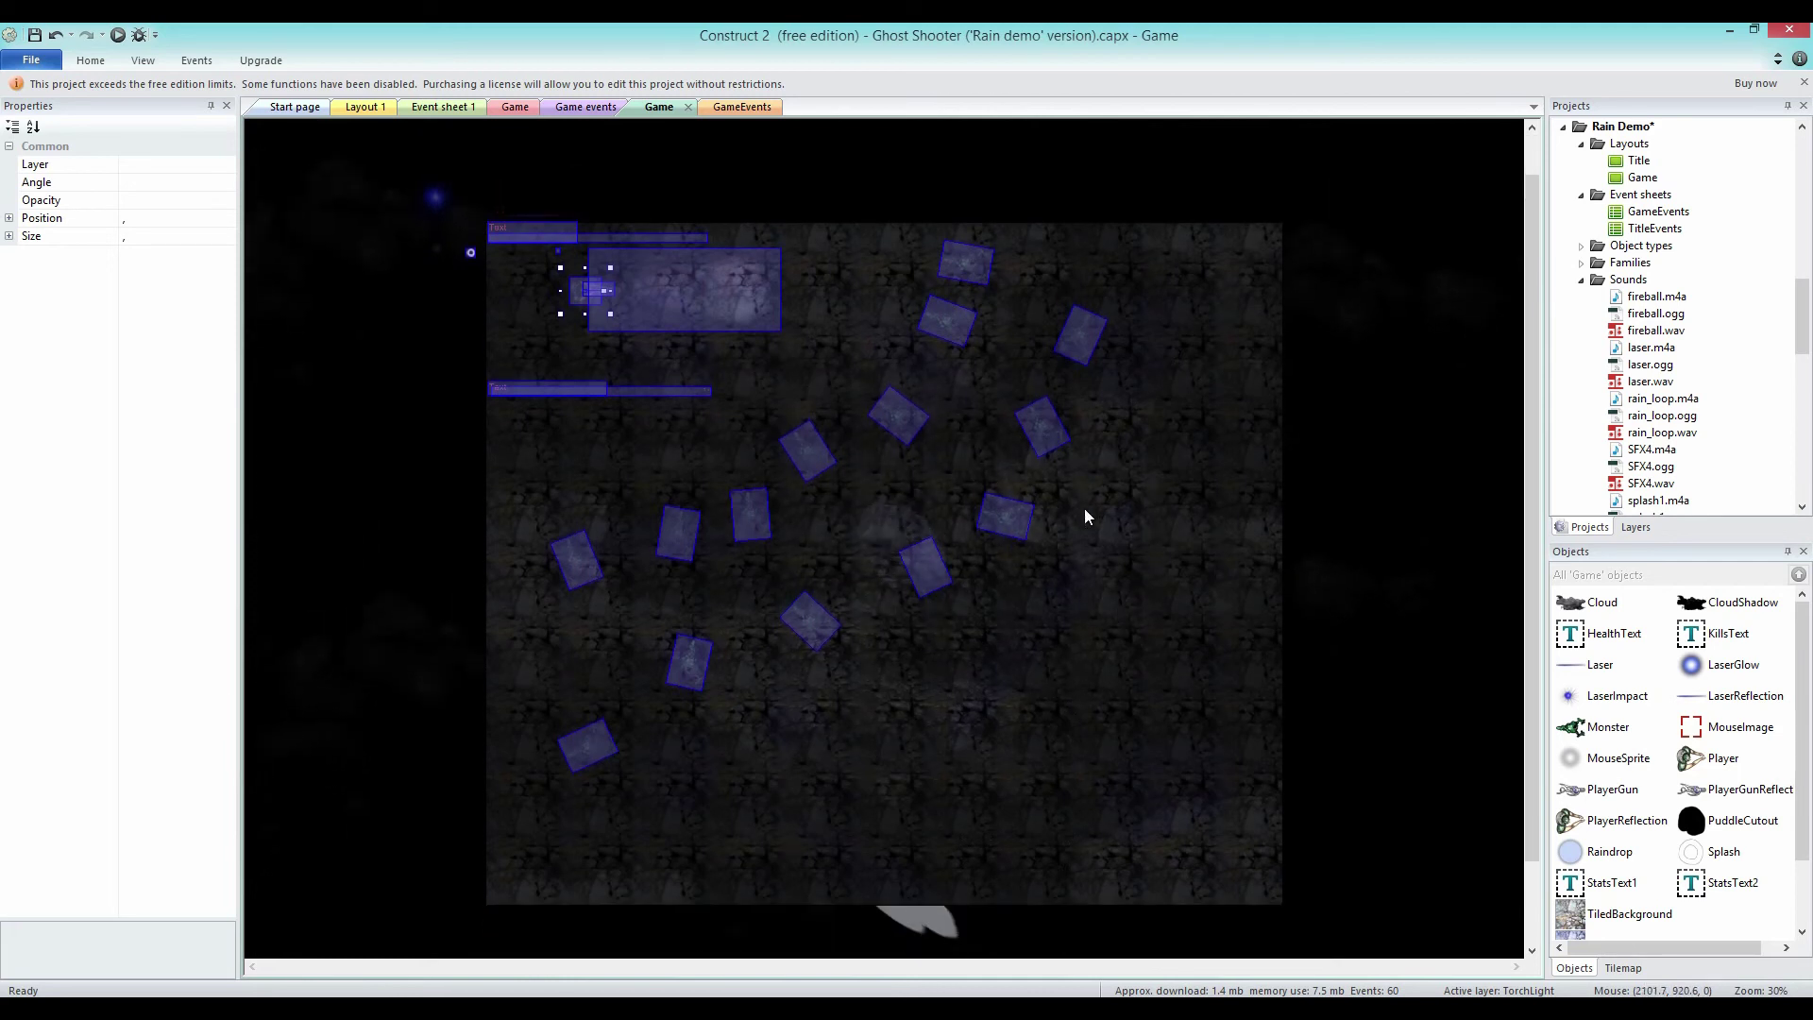
pyautogui.scroll(-1, 1085, 511)
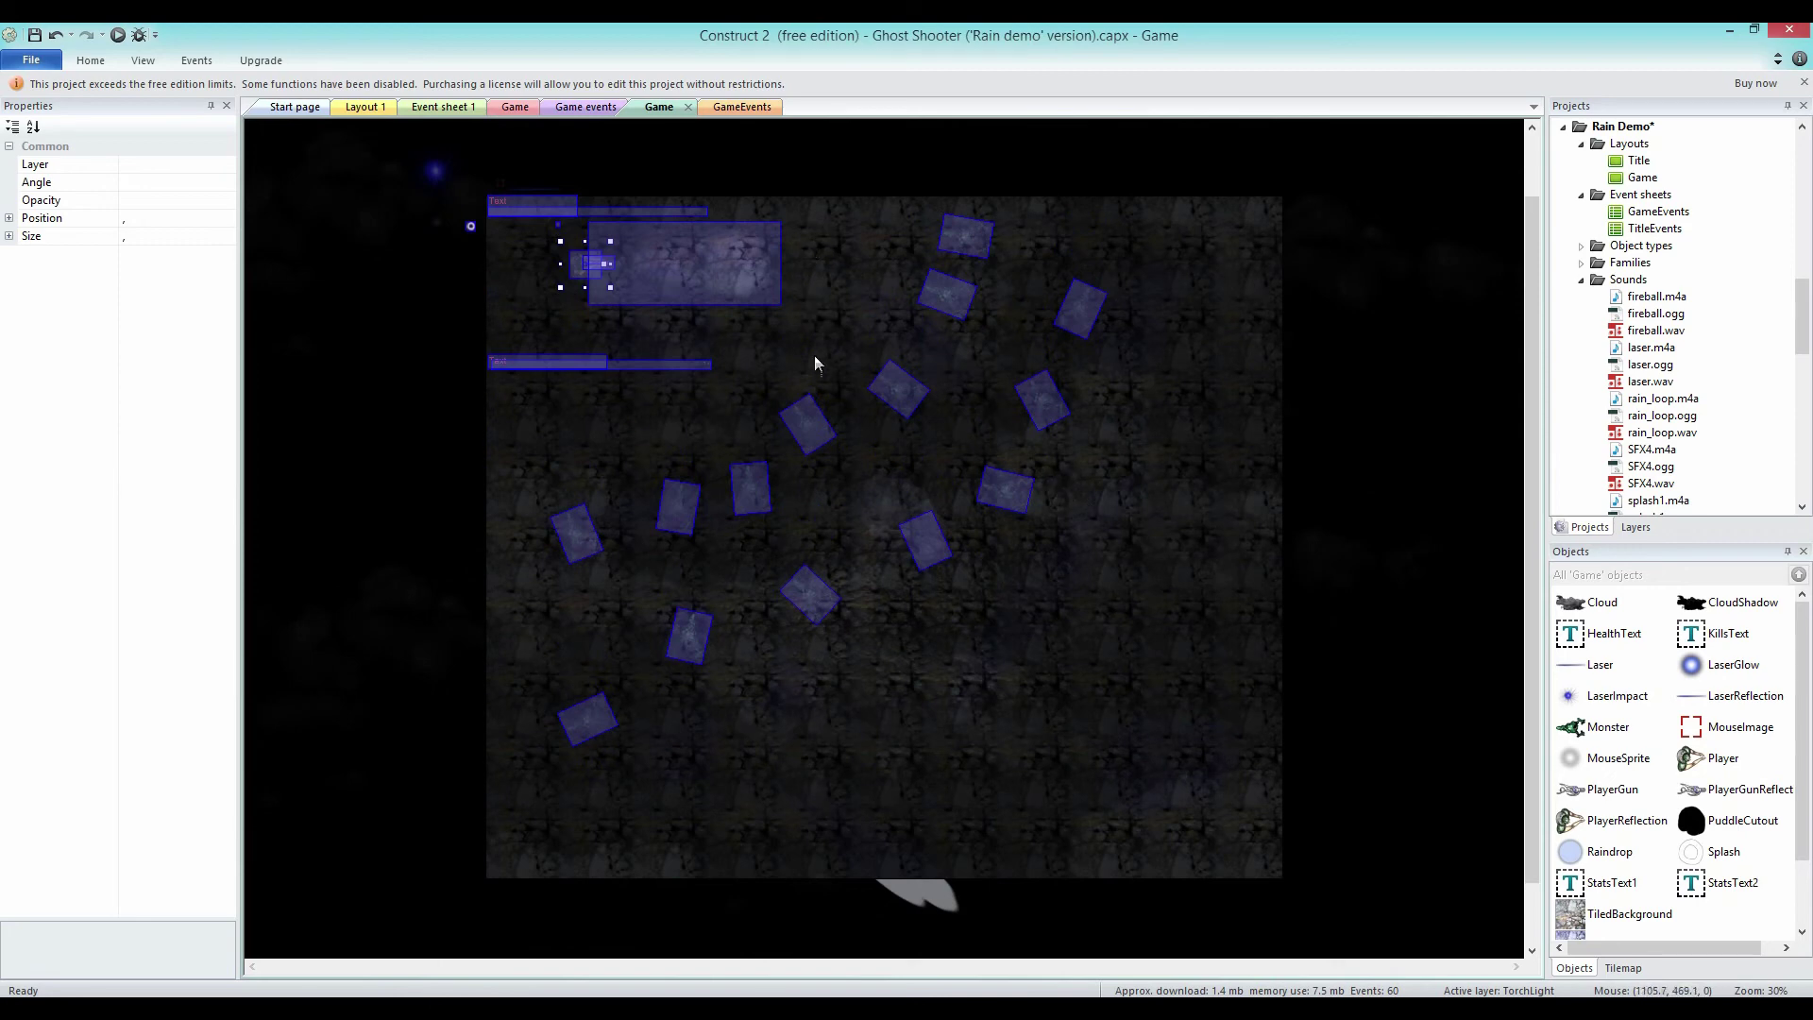
pyautogui.scroll(-2, 814, 364)
pyautogui.scroll(3, 876, 393)
# Switch to Space Blaster's Game events sheet, open its Game layout and examine how the enemies are arranged along the level.
pyautogui.click(596, 110)
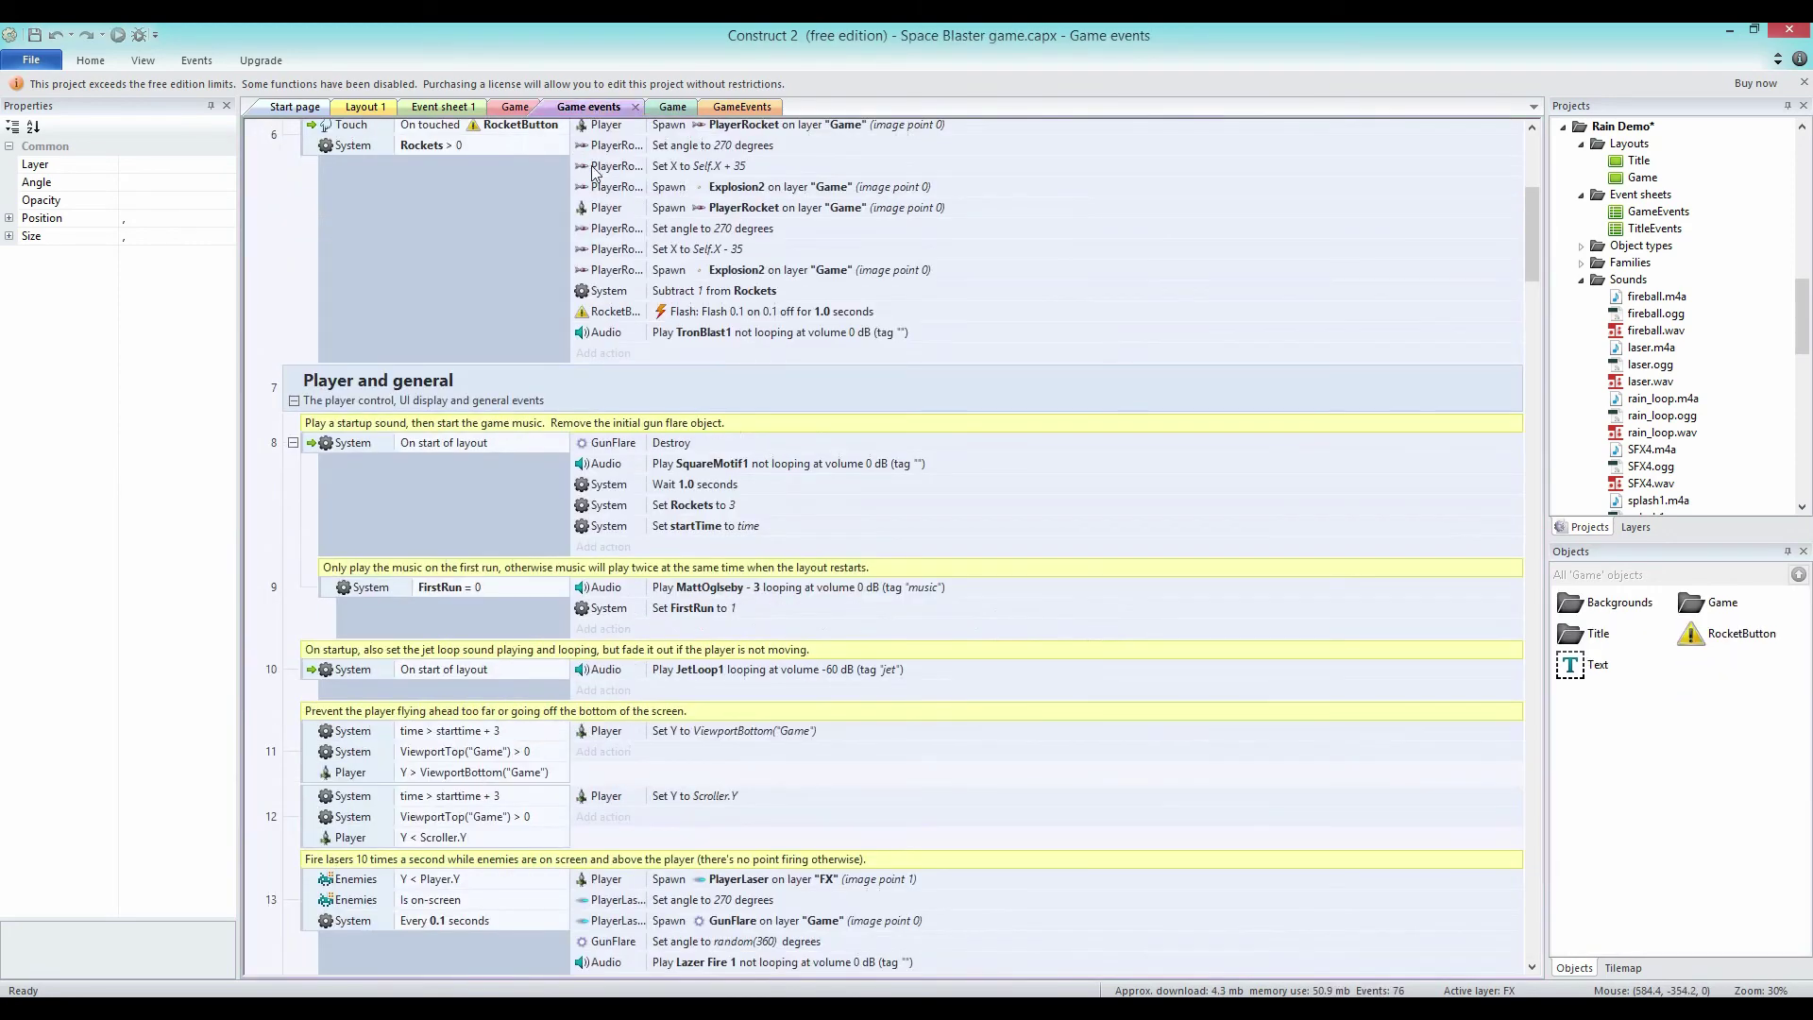
pyautogui.click(511, 107)
pyautogui.scroll(5, 917, 440)
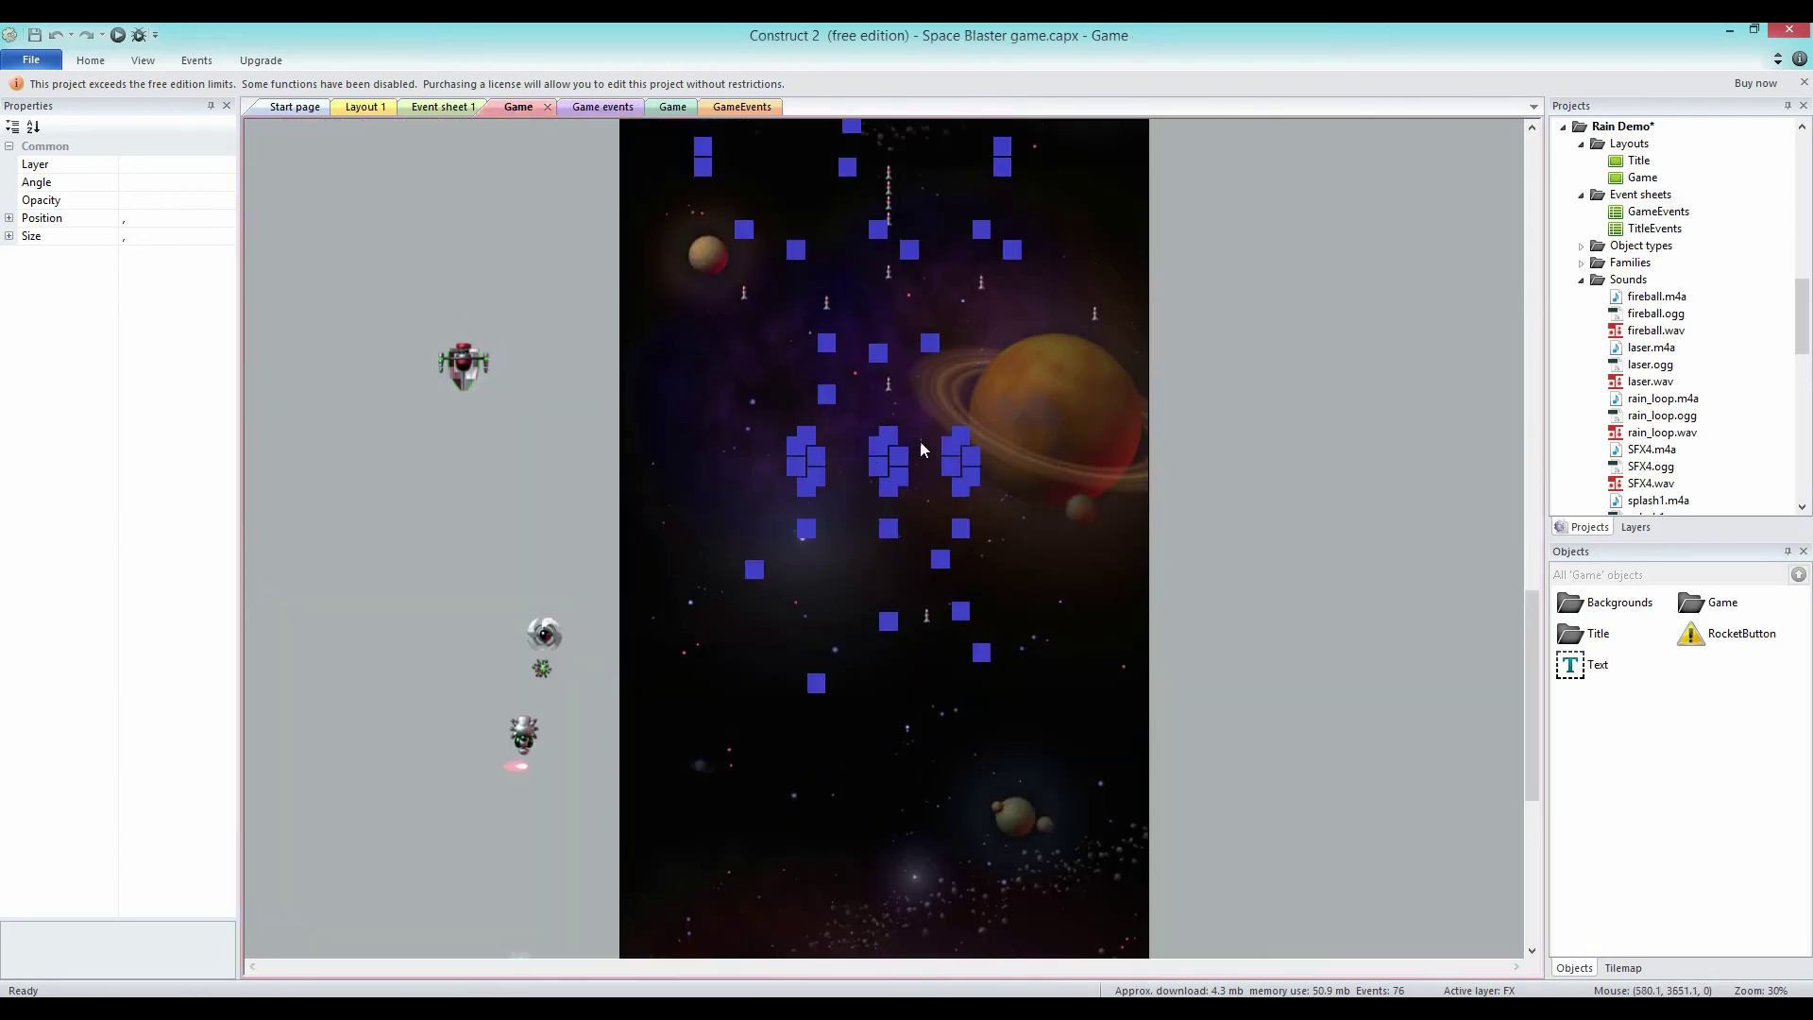
pyautogui.press('alt')
pyautogui.scroll(1, 909, 439)
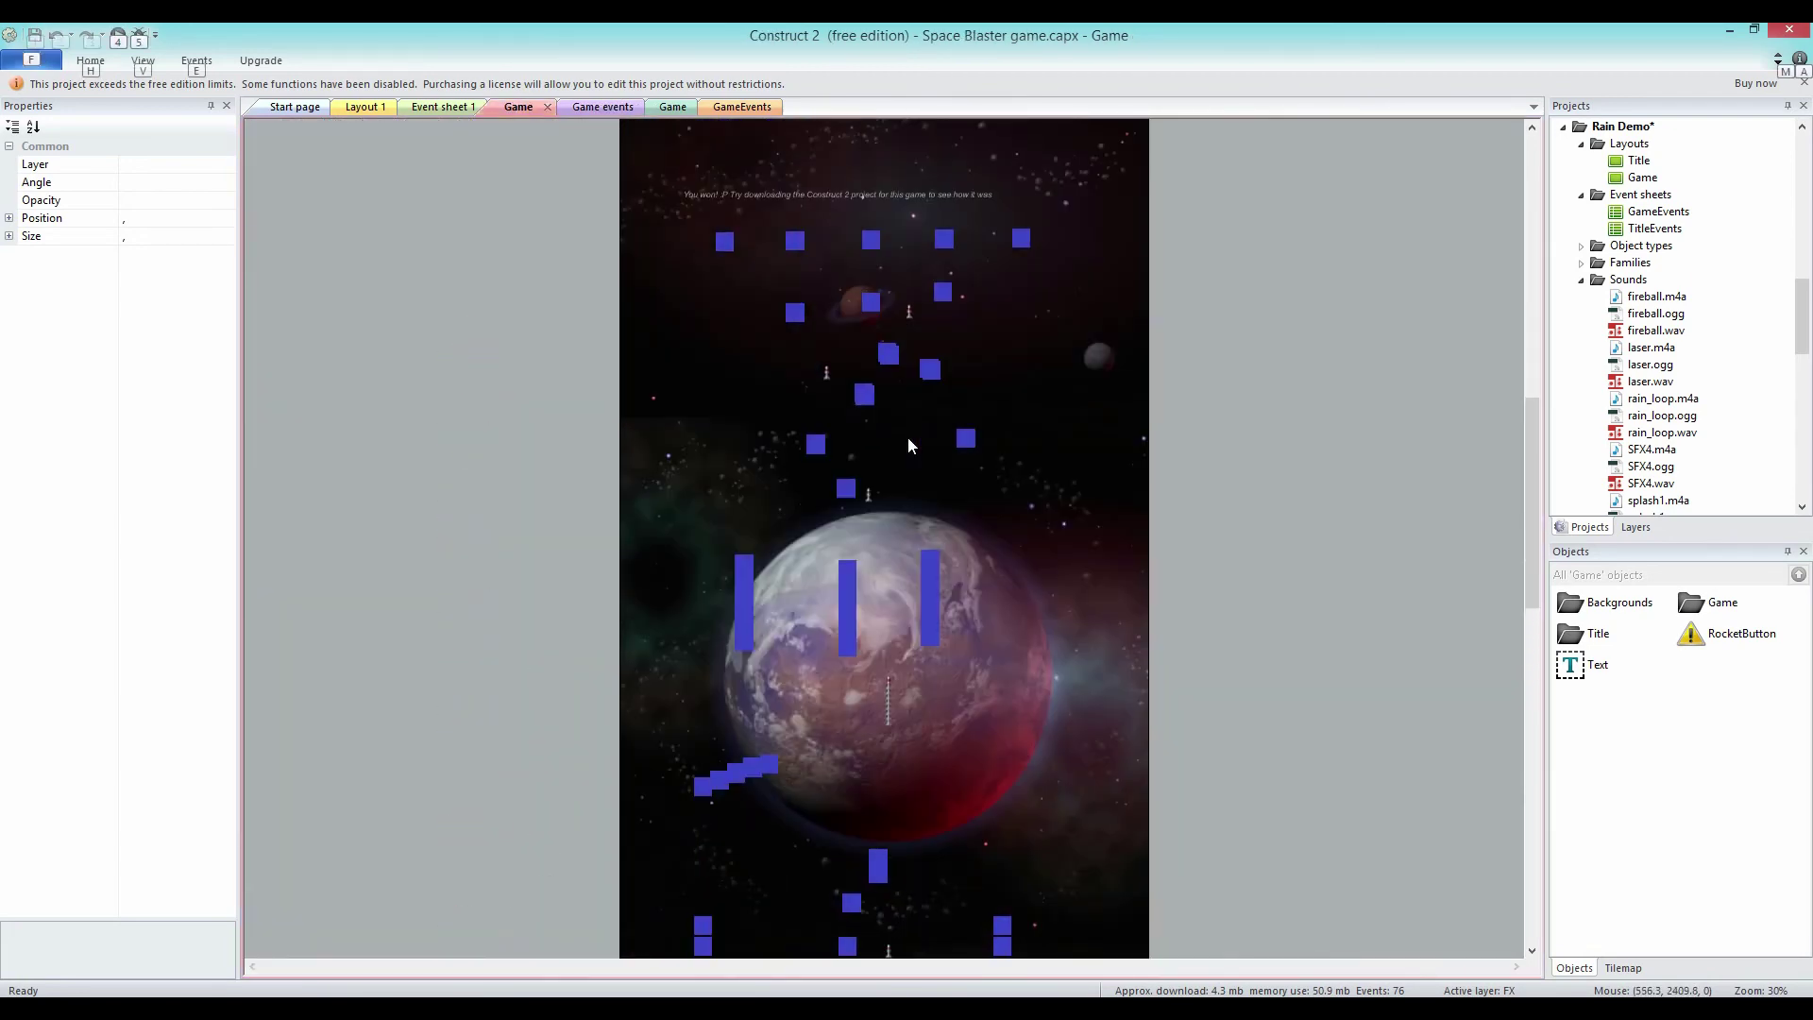
pyautogui.click(908, 433)
pyautogui.keyDown('ctrl'); pyautogui.scroll(-4, 908, 434); pyautogui.keyUp('ctrl')
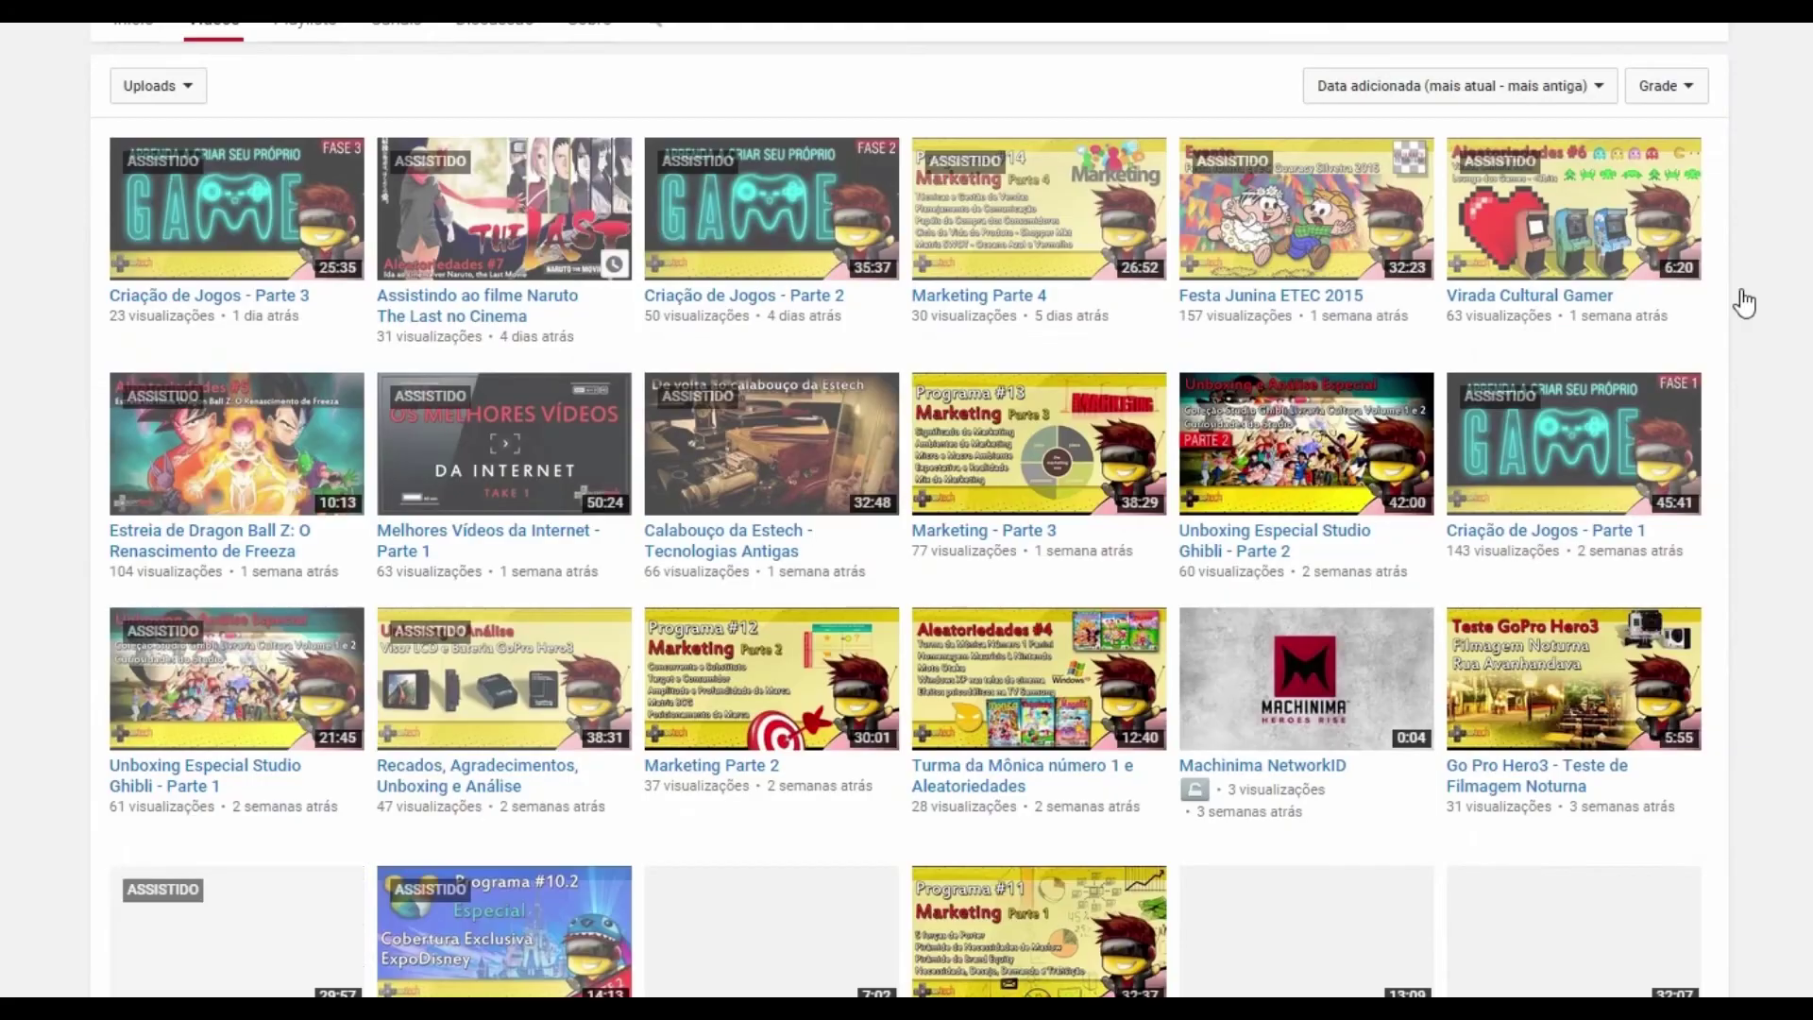
# Browse the uploads on the Estech YouTube channel, load more videos and open the channel's playlists.
pyautogui.scroll(-5, 1744, 303)
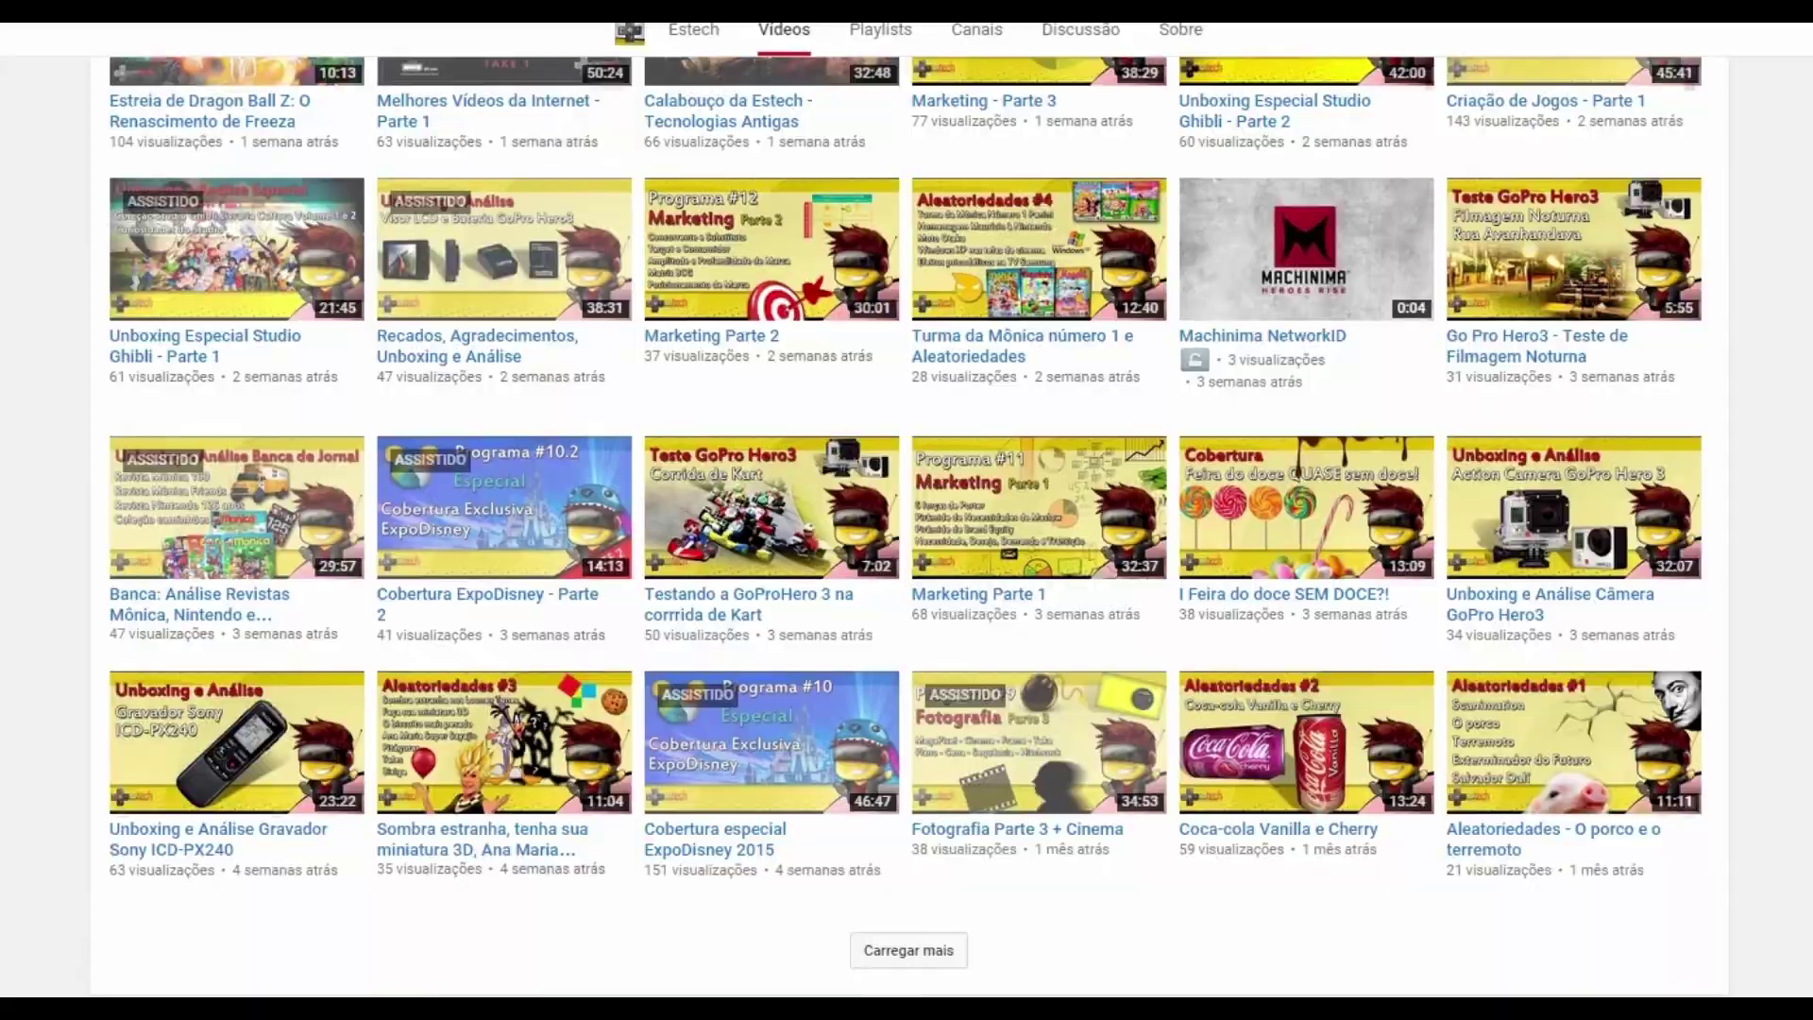
pyautogui.scroll(-1, 1065, 838)
pyautogui.click(924, 860)
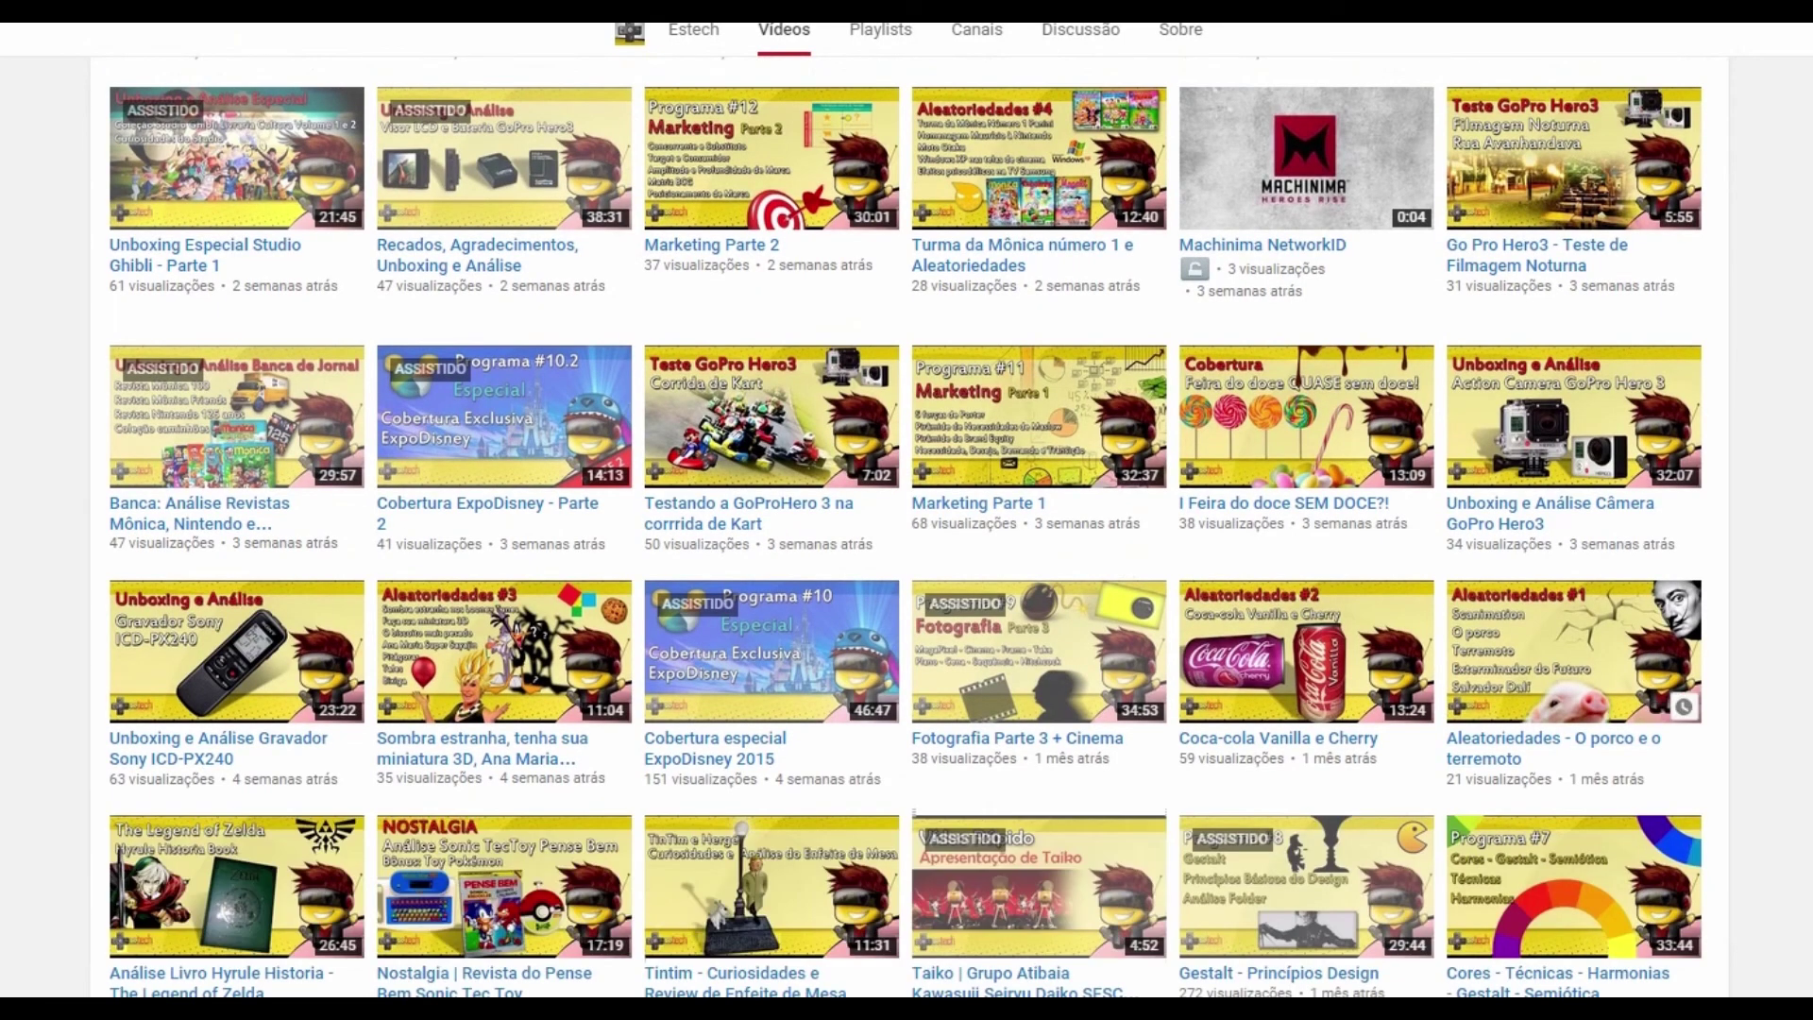
pyautogui.scroll(-10, 1018, 833)
pyautogui.scroll(20, 907, 510)
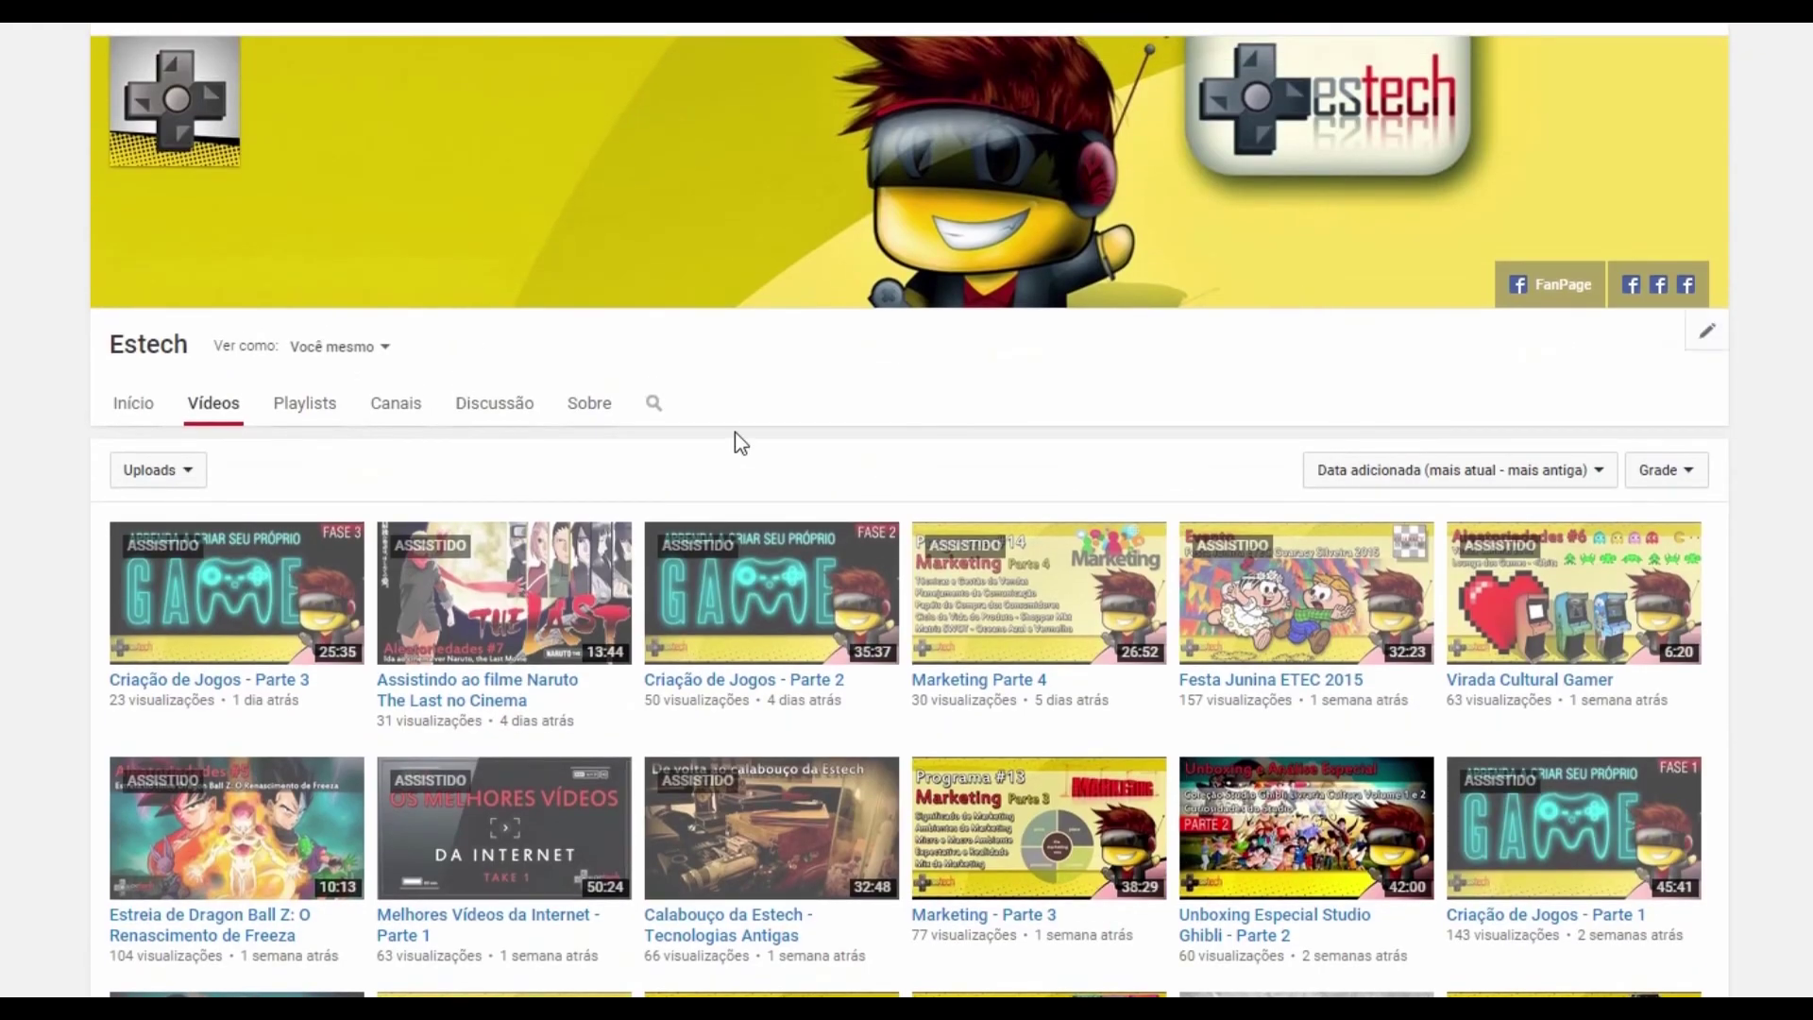
pyautogui.click(304, 404)
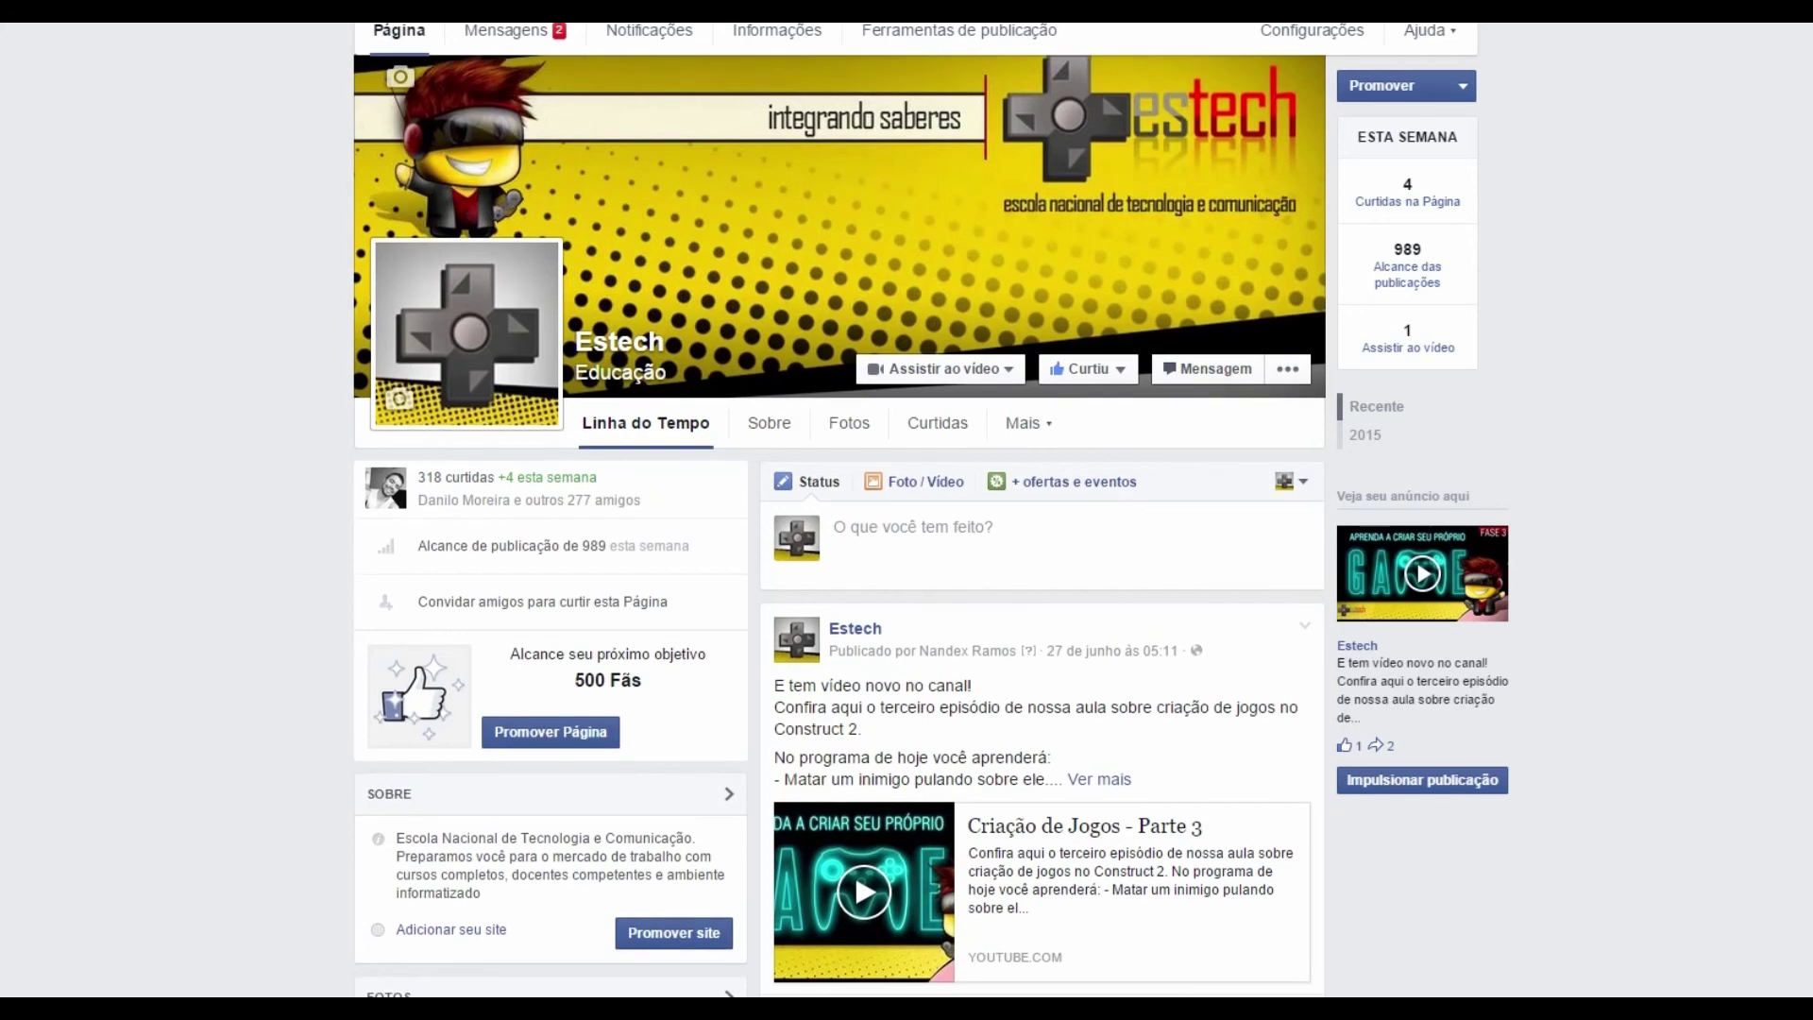
# Look through the posts on the Estech Facebook page's timeline.
pyautogui.scroll(-5, 840, 525)
pyautogui.scroll(-7, 840, 525)
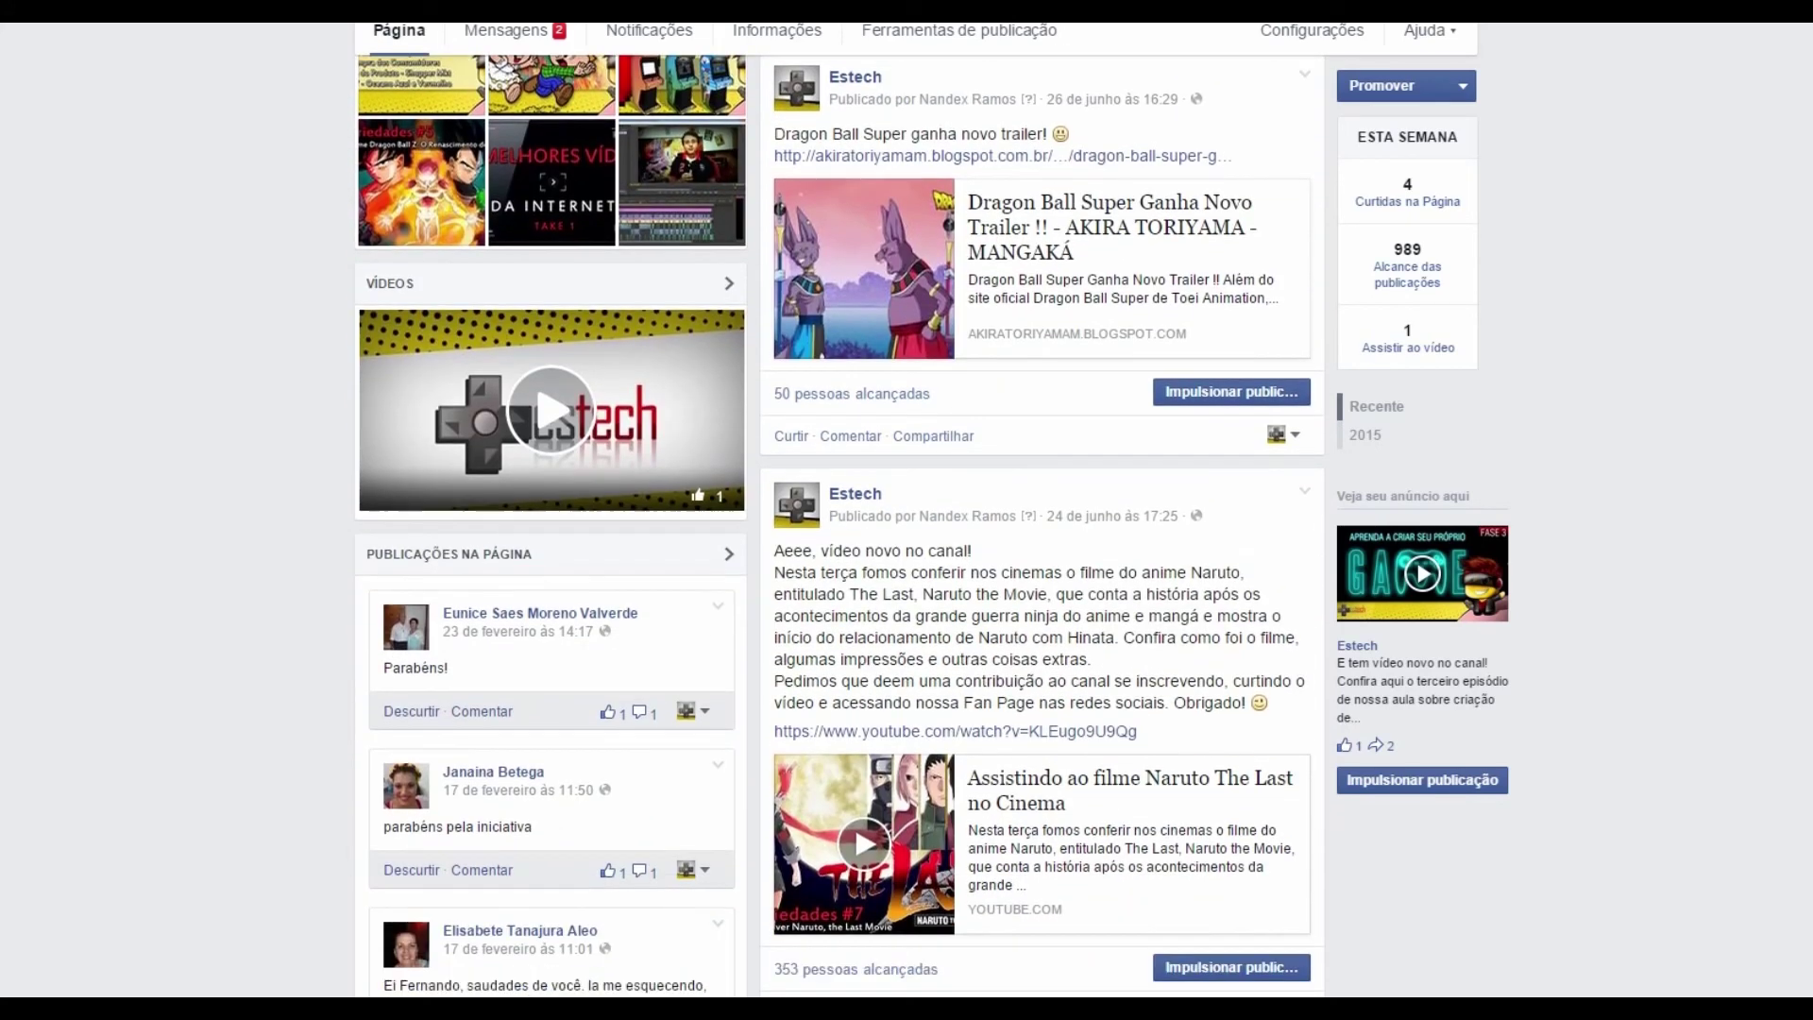
pyautogui.scroll(-2, 841, 525)
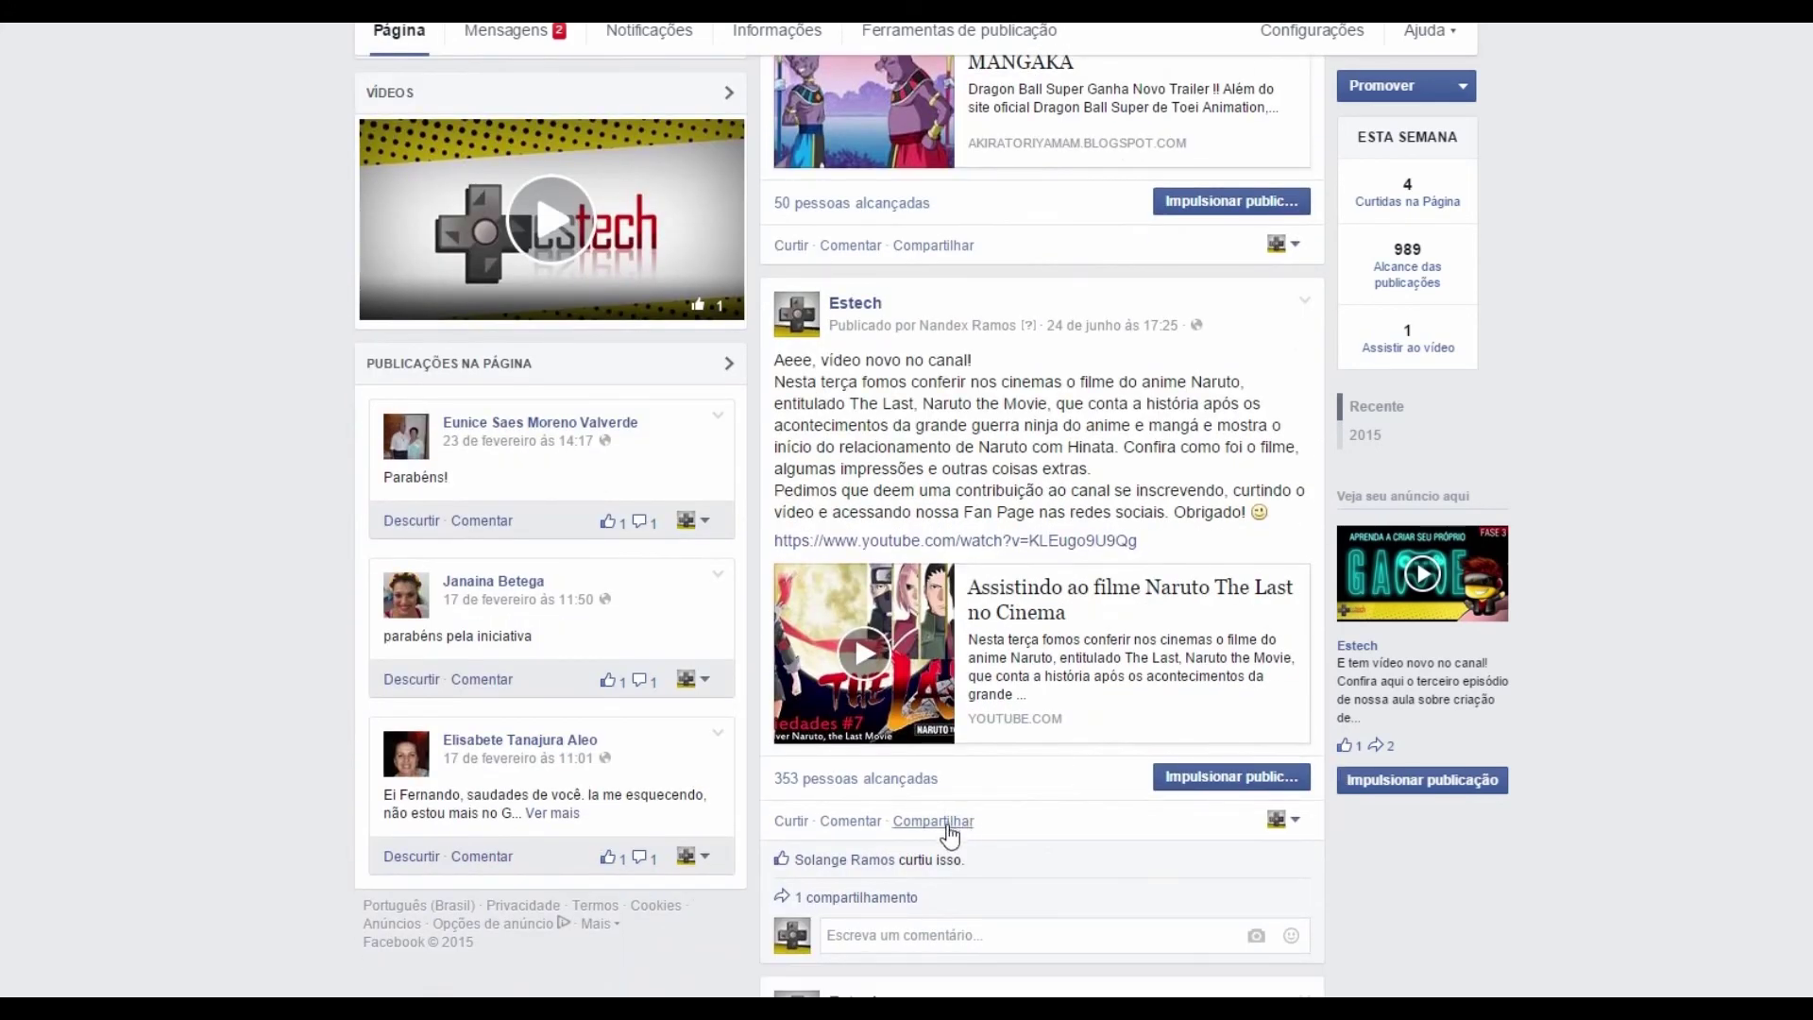